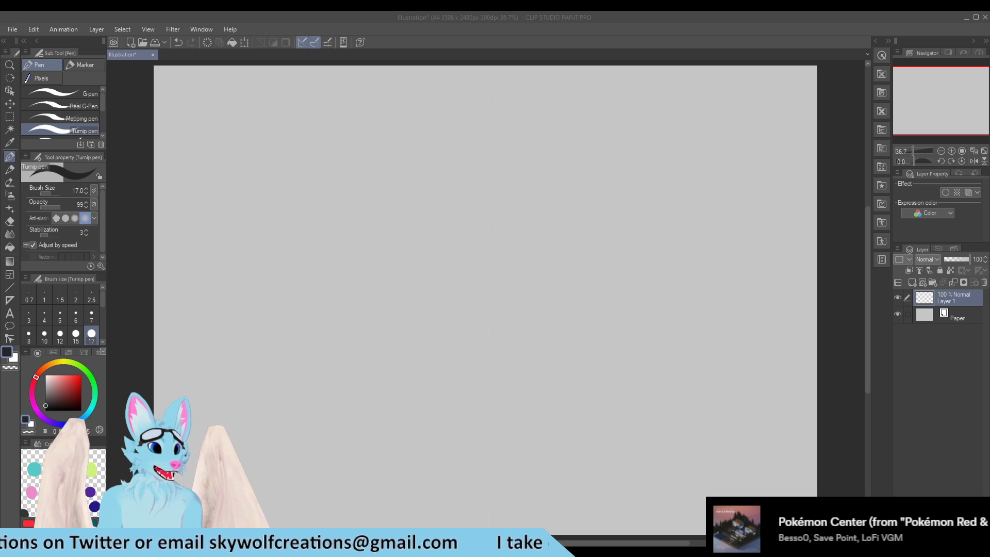
Step: Set the Turnip pen's brush size to 15 and draw a row of short vertical strokes along the canvas's entire upper edge
click(76, 333)
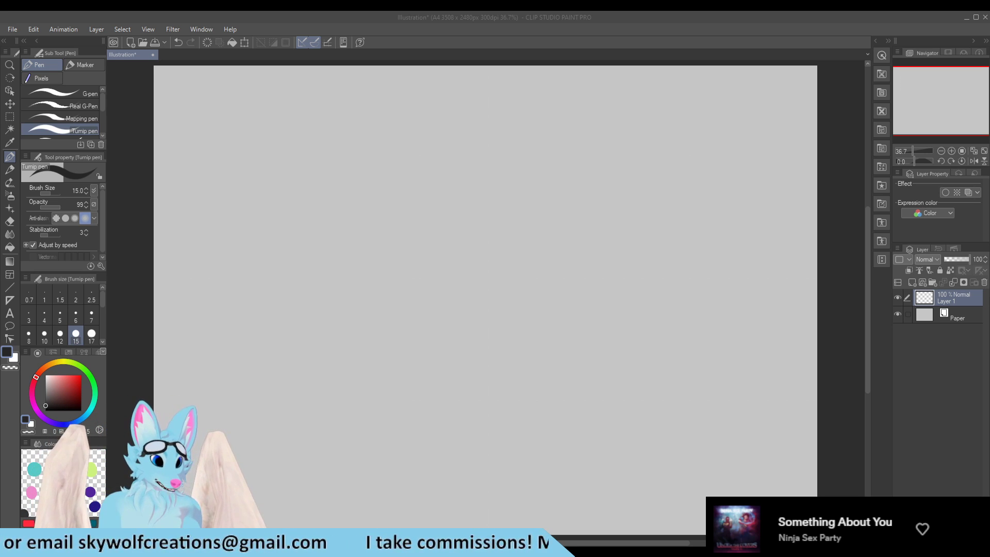
scroll(772, 330, down, 1)
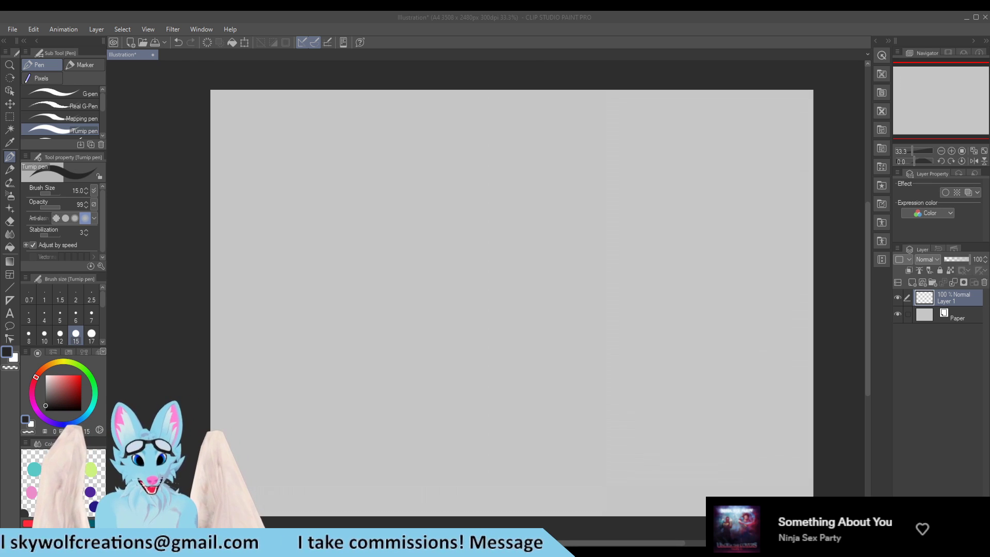
click(395, 233)
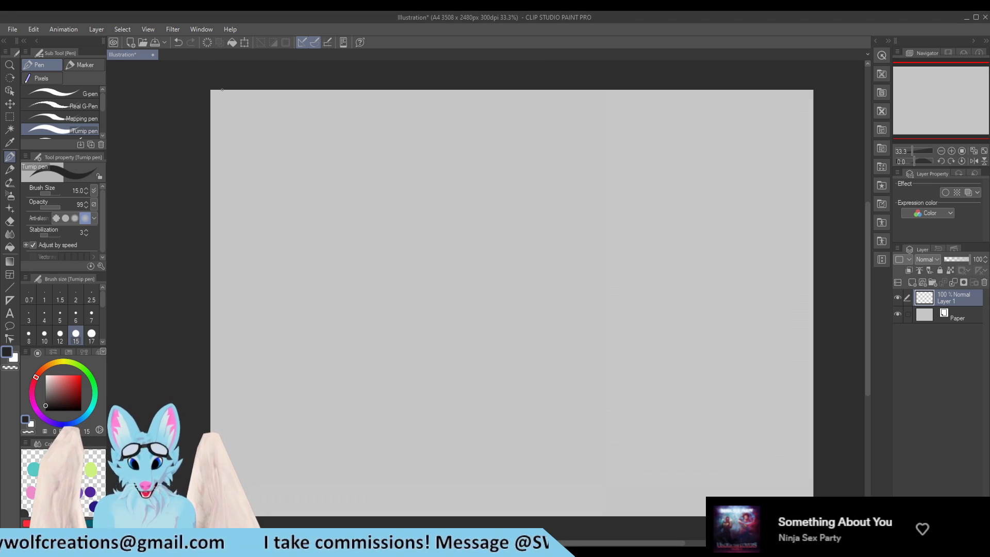
drag(218, 89, 218, 143)
mouse_move(223, 89)
mouse_down()
mouse_move(221, 144)
mouse_move(250, 140)
mouse_up()
drag(254, 90, 263, 146)
drag(268, 90, 268, 142)
mouse_move(279, 90)
mouse_down()
mouse_move(275, 145)
mouse_move(302, 137)
mouse_up()
drag(307, 90, 307, 136)
mouse_move(319, 87)
mouse_down()
mouse_move(313, 140)
mouse_move(324, 148)
mouse_move(333, 135)
mouse_up()
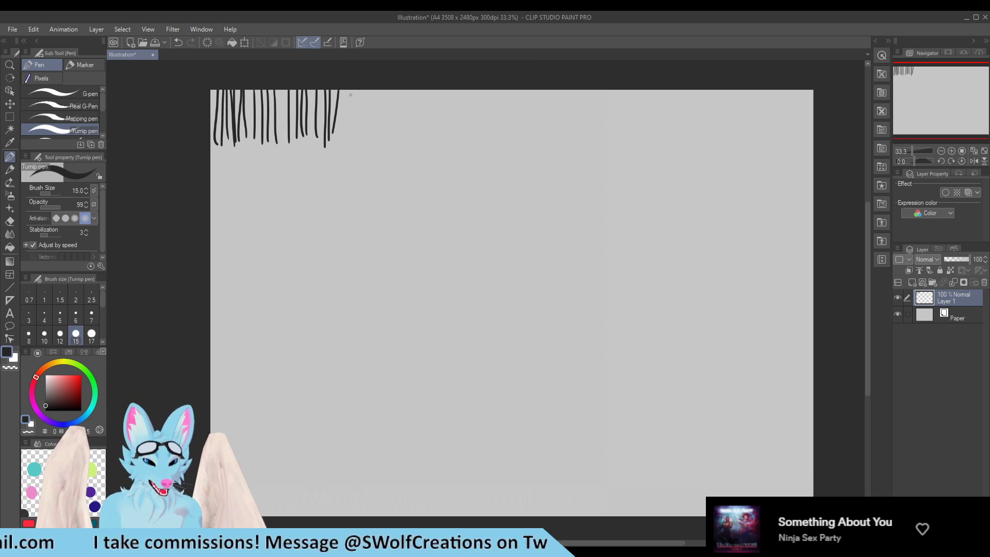
drag(344, 88, 342, 147)
drag(352, 93, 349, 139)
mouse_move(356, 90)
mouse_down()
mouse_move(362, 137)
mouse_move(377, 137)
mouse_up()
drag(384, 101, 382, 137)
mouse_move(393, 88)
mouse_down()
mouse_move(388, 135)
mouse_move(399, 130)
mouse_up()
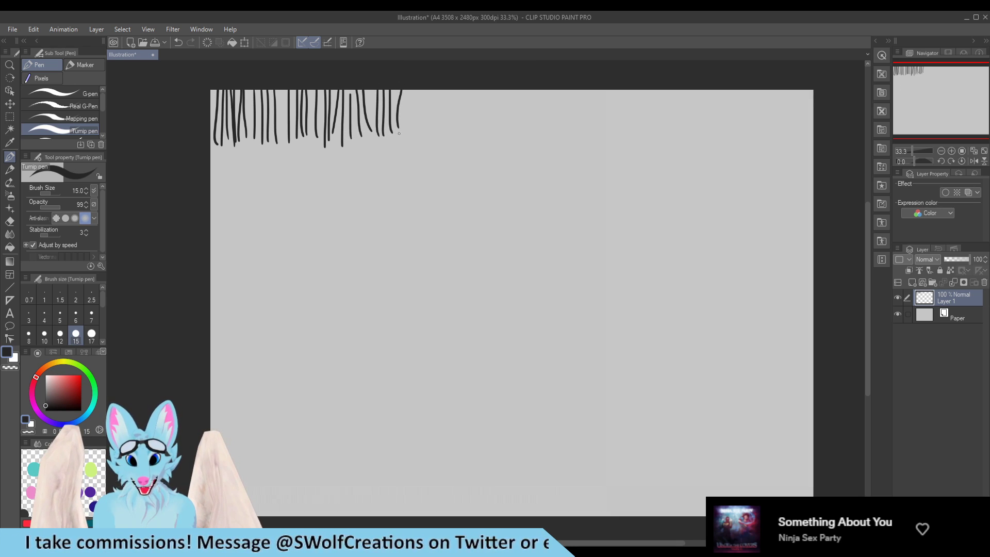
drag(408, 90, 408, 144)
mouse_move(419, 89)
mouse_down()
mouse_move(416, 134)
mouse_move(420, 116)
mouse_move(426, 140)
mouse_up()
drag(432, 90, 435, 136)
drag(440, 89, 449, 138)
mouse_move(463, 89)
mouse_down()
mouse_move(458, 133)
mouse_move(471, 131)
mouse_up()
mouse_move(479, 89)
mouse_down()
mouse_move(477, 138)
mouse_move(505, 141)
mouse_up()
mouse_move(513, 90)
mouse_down()
mouse_move(510, 144)
mouse_move(519, 141)
mouse_up()
drag(526, 89, 532, 136)
mouse_move(543, 90)
mouse_down()
mouse_move(542, 134)
mouse_move(565, 141)
mouse_up()
drag(573, 90, 571, 140)
drag(580, 89, 582, 138)
drag(594, 90, 598, 137)
drag(607, 90, 608, 142)
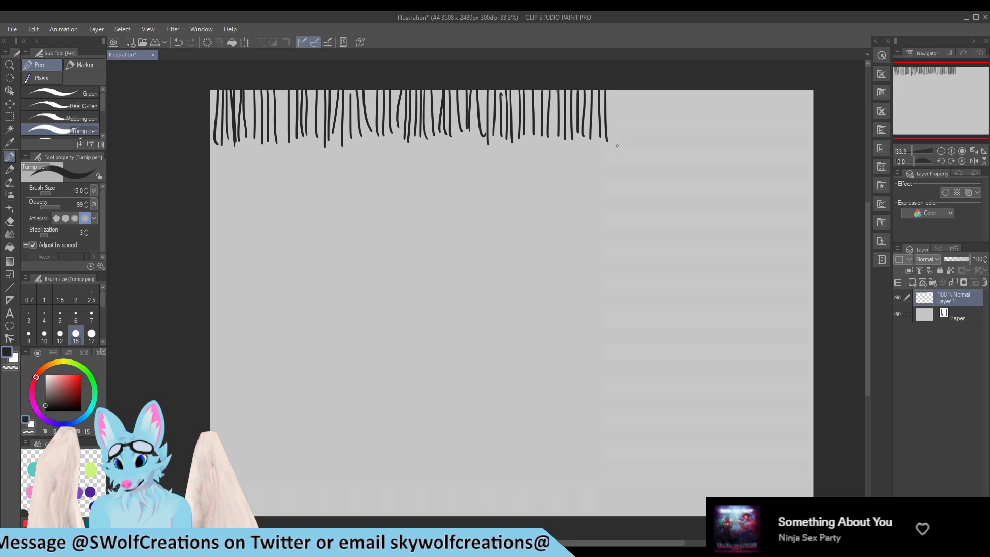
mouse_move(617, 90)
mouse_down()
mouse_move(621, 140)
mouse_move(633, 107)
mouse_move(643, 138)
mouse_up()
drag(651, 90, 653, 142)
drag(661, 89, 664, 136)
drag(672, 89, 671, 137)
mouse_move(676, 90)
mouse_down()
mouse_move(675, 136)
mouse_move(700, 139)
mouse_up()
drag(706, 90, 711, 141)
mouse_move(719, 90)
mouse_down()
mouse_move(718, 140)
mouse_move(743, 140)
mouse_up()
mouse_move(750, 90)
mouse_down()
mouse_move(749, 139)
mouse_move(764, 140)
mouse_up()
mouse_move(771, 89)
mouse_down()
mouse_move(770, 140)
mouse_move(775, 133)
mouse_up()
mouse_move(780, 90)
mouse_down()
mouse_move(776, 140)
mouse_move(788, 141)
mouse_up()
drag(796, 90, 800, 149)
drag(807, 89, 809, 150)
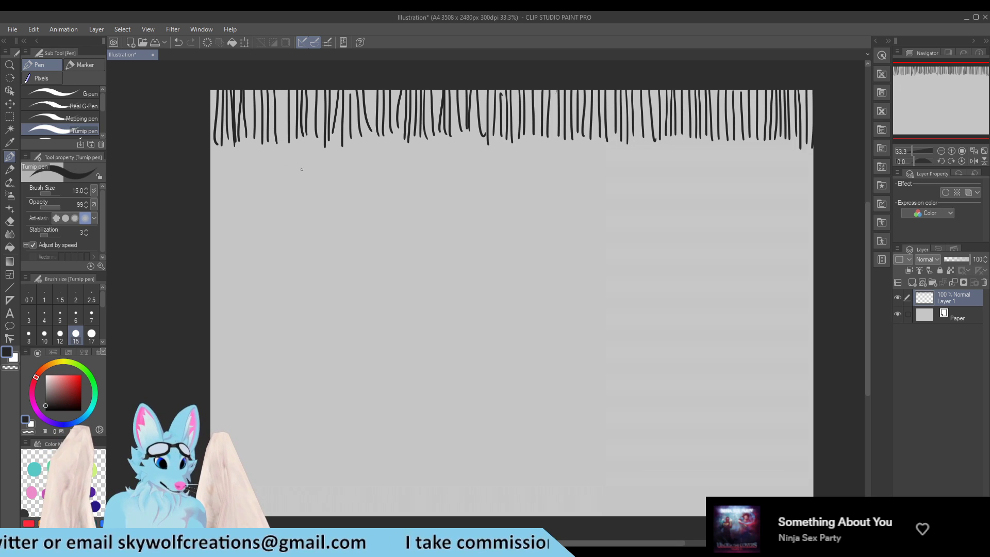
Step: Draw a band of stacked, overlapping horizontal strokes across the full canvas width, directly below the row of vertical strokes
drag(219, 148, 304, 143)
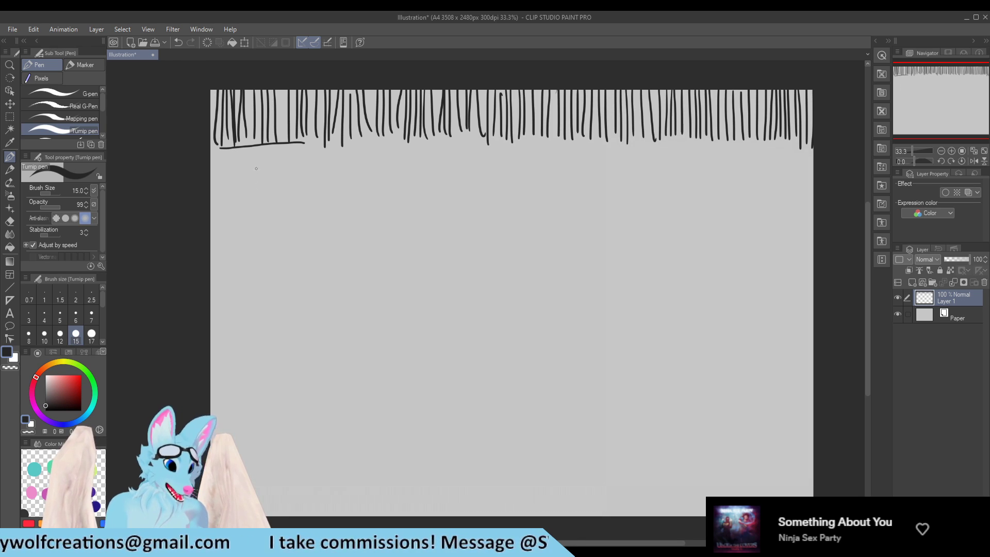
drag(218, 153, 313, 156)
drag(214, 170, 327, 169)
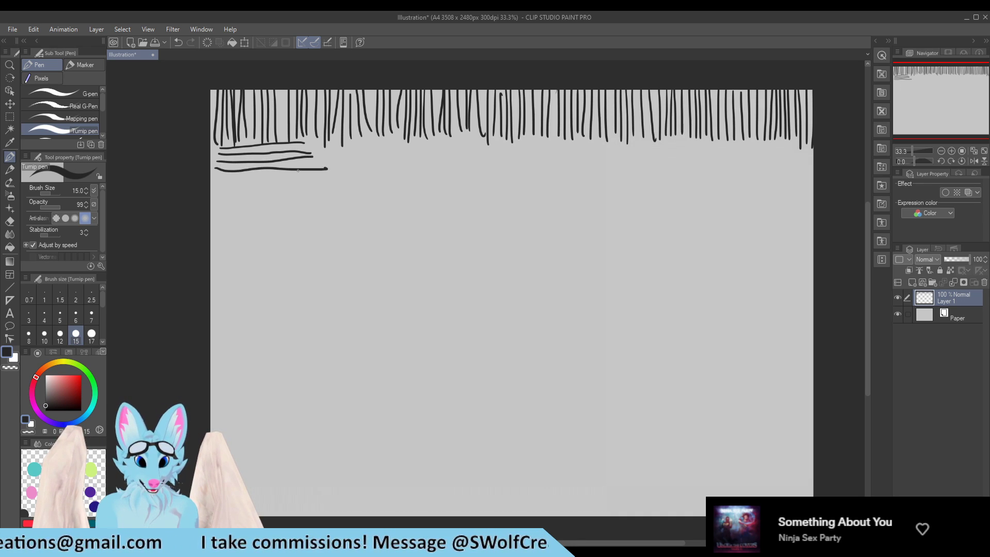
drag(220, 176, 326, 173)
mouse_move(219, 181)
mouse_down()
mouse_move(292, 176)
mouse_move(290, 188)
mouse_move(311, 185)
mouse_move(230, 198)
mouse_move(310, 194)
mouse_up()
drag(317, 145, 409, 140)
mouse_move(305, 152)
mouse_down()
mouse_move(396, 150)
mouse_move(336, 157)
mouse_move(412, 166)
mouse_move(319, 174)
mouse_move(420, 165)
mouse_up()
mouse_move(307, 175)
mouse_down()
mouse_move(422, 169)
mouse_move(345, 181)
mouse_move(405, 187)
mouse_up()
drag(307, 197, 410, 192)
mouse_move(408, 139)
mouse_down()
mouse_move(501, 135)
mouse_move(485, 150)
mouse_move(500, 149)
mouse_up()
drag(403, 154, 492, 157)
drag(399, 164, 500, 170)
drag(405, 181, 513, 180)
drag(403, 189, 512, 182)
drag(410, 199, 502, 188)
mouse_move(505, 142)
mouse_down()
mouse_move(580, 138)
mouse_move(583, 150)
mouse_up()
mouse_move(491, 161)
mouse_down()
mouse_move(582, 158)
mouse_move(594, 173)
mouse_up()
drag(482, 178, 581, 182)
drag(494, 196, 579, 194)
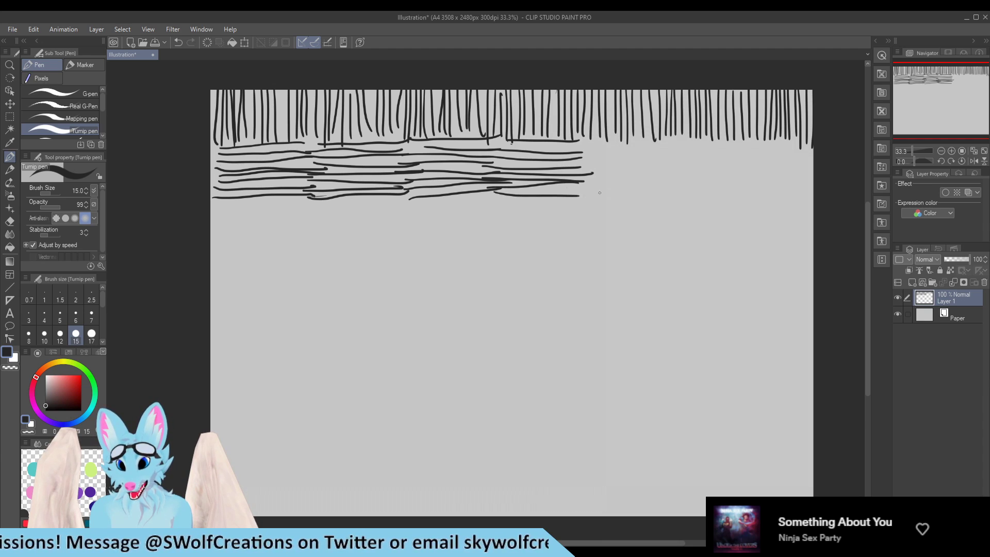
mouse_move(574, 143)
mouse_down()
mouse_move(640, 142)
mouse_move(653, 153)
mouse_up()
mouse_move(561, 163)
mouse_down()
mouse_move(659, 160)
mouse_move(665, 170)
mouse_up()
drag(580, 182, 659, 180)
drag(564, 186, 656, 185)
drag(582, 196, 649, 199)
mouse_move(653, 141)
mouse_down()
mouse_move(722, 139)
mouse_move(727, 153)
mouse_up()
mouse_move(655, 163)
mouse_down()
mouse_move(731, 160)
mouse_move(732, 170)
mouse_up()
mouse_move(640, 185)
mouse_down()
mouse_move(728, 186)
mouse_move(717, 193)
mouse_up()
mouse_move(717, 148)
mouse_down()
mouse_move(809, 148)
mouse_move(793, 158)
mouse_up()
mouse_move(705, 165)
mouse_down()
mouse_move(814, 164)
mouse_move(814, 176)
mouse_up()
drag(721, 183, 803, 187)
drag(715, 191, 809, 191)
drag(686, 197, 814, 199)
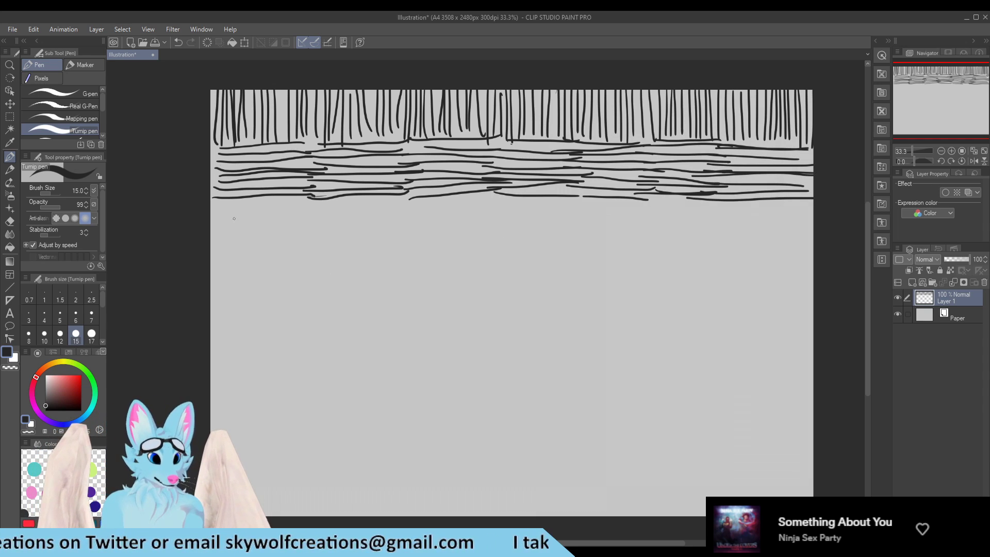
Step: Draw a second row of closely spaced vertical strokes across the full canvas width, beneath the horizontal band
mouse_move(218, 202)
mouse_down()
mouse_move(220, 266)
mouse_move(240, 265)
mouse_up()
mouse_move(253, 202)
mouse_down()
mouse_move(249, 264)
mouse_move(258, 265)
mouse_up()
drag(264, 202, 267, 265)
drag(271, 203, 268, 266)
drag(280, 206, 278, 258)
mouse_move(291, 202)
mouse_down()
mouse_move(289, 255)
mouse_move(316, 265)
mouse_up()
drag(324, 196, 324, 265)
drag(331, 200, 329, 268)
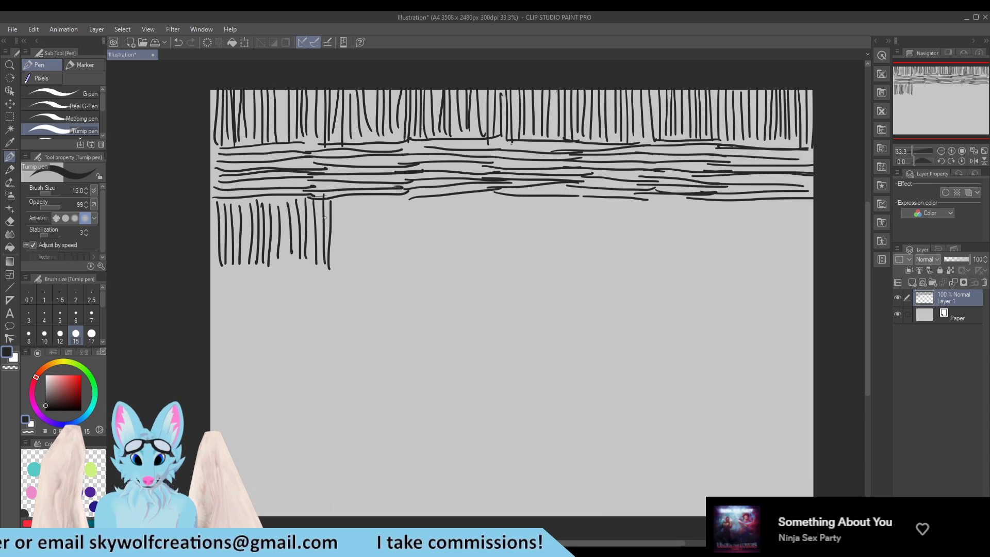
drag(339, 205, 338, 246)
drag(343, 197, 343, 264)
mouse_move(350, 201)
mouse_down()
mouse_move(349, 265)
mouse_move(369, 263)
mouse_up()
drag(379, 201, 380, 262)
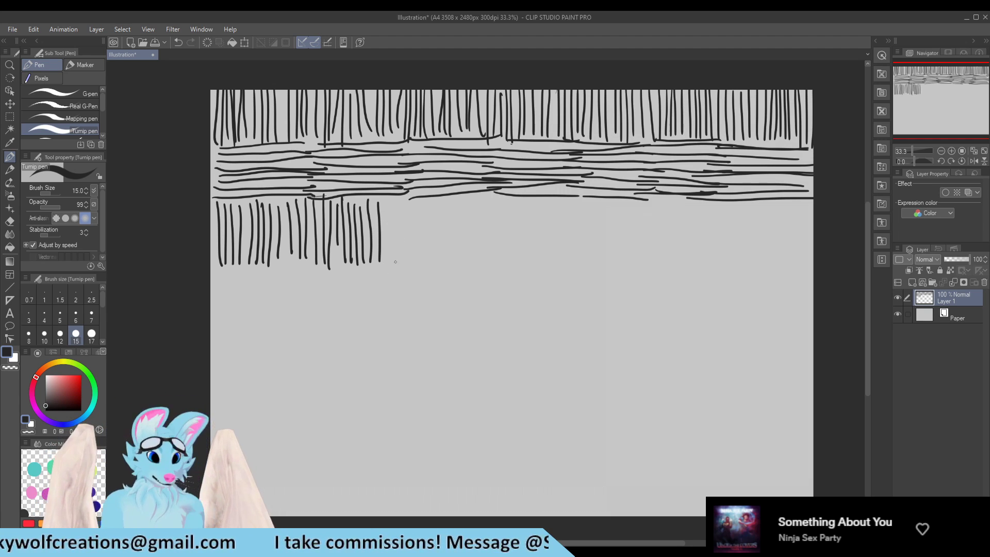
drag(385, 200, 384, 265)
mouse_move(394, 198)
mouse_down()
mouse_move(394, 264)
mouse_move(412, 264)
mouse_up()
drag(424, 206, 424, 261)
mouse_move(432, 204)
mouse_down()
mouse_move(432, 261)
mouse_move(446, 268)
mouse_up()
mouse_move(455, 204)
mouse_down()
mouse_move(454, 267)
mouse_move(472, 259)
mouse_up()
drag(480, 195, 478, 246)
drag(487, 198, 493, 263)
drag(506, 200, 504, 261)
drag(514, 200, 512, 250)
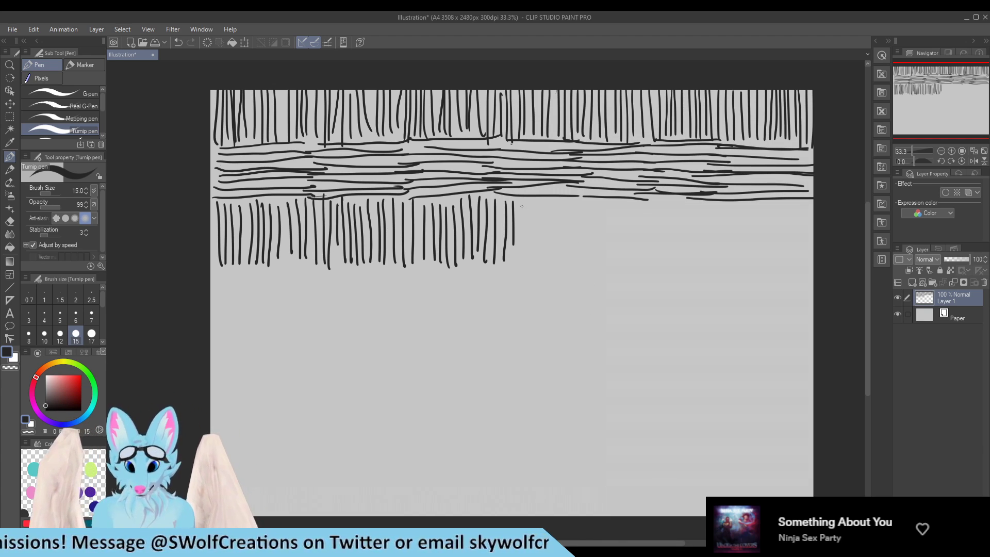
drag(519, 202, 523, 264)
drag(532, 206, 531, 271)
drag(543, 202, 543, 267)
mouse_move(555, 200)
mouse_down()
mouse_move(556, 267)
mouse_move(576, 257)
mouse_up()
drag(581, 197, 592, 268)
mouse_move(599, 201)
mouse_down()
mouse_move(600, 266)
mouse_move(619, 262)
mouse_up()
drag(624, 198, 624, 229)
drag(631, 197, 629, 257)
drag(636, 200, 638, 259)
drag(643, 197, 645, 260)
mouse_move(651, 196)
mouse_down()
mouse_move(651, 260)
mouse_move(657, 210)
mouse_move(666, 275)
mouse_up()
mouse_move(675, 200)
mouse_down()
mouse_move(667, 262)
mouse_move(684, 222)
mouse_move(698, 266)
mouse_move(704, 225)
mouse_move(703, 264)
mouse_up()
drag(712, 202, 715, 266)
drag(724, 202, 724, 261)
drag(732, 201, 735, 260)
mouse_move(741, 199)
mouse_down()
mouse_move(741, 265)
mouse_move(748, 221)
mouse_move(753, 266)
mouse_up()
mouse_move(760, 200)
mouse_down()
mouse_move(761, 267)
mouse_move(777, 263)
mouse_up()
drag(780, 199, 786, 272)
drag(792, 200, 793, 277)
drag(797, 205, 804, 277)
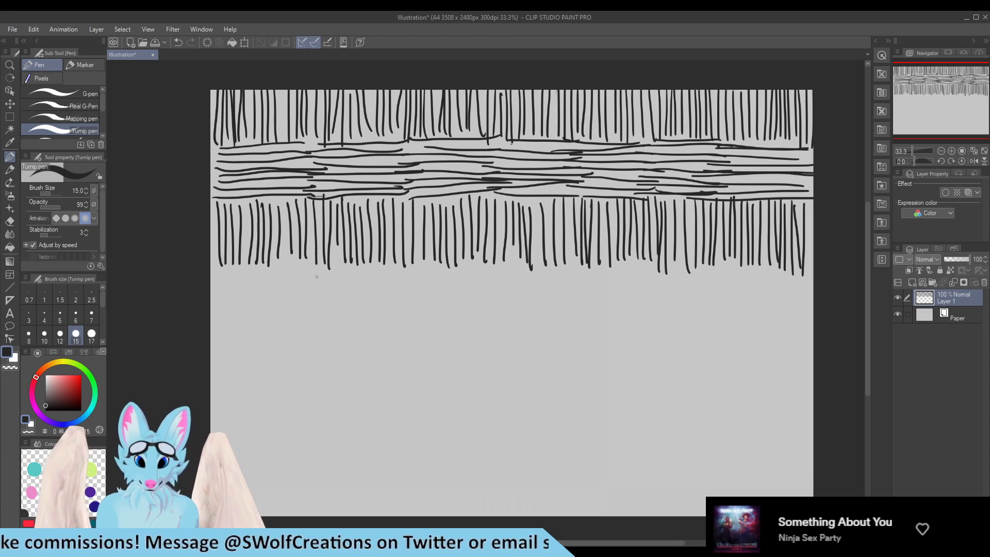
Step: Draw a second band of overlapping horizontal strokes across the full canvas width, beneath the second vertical row
drag(219, 268, 281, 266)
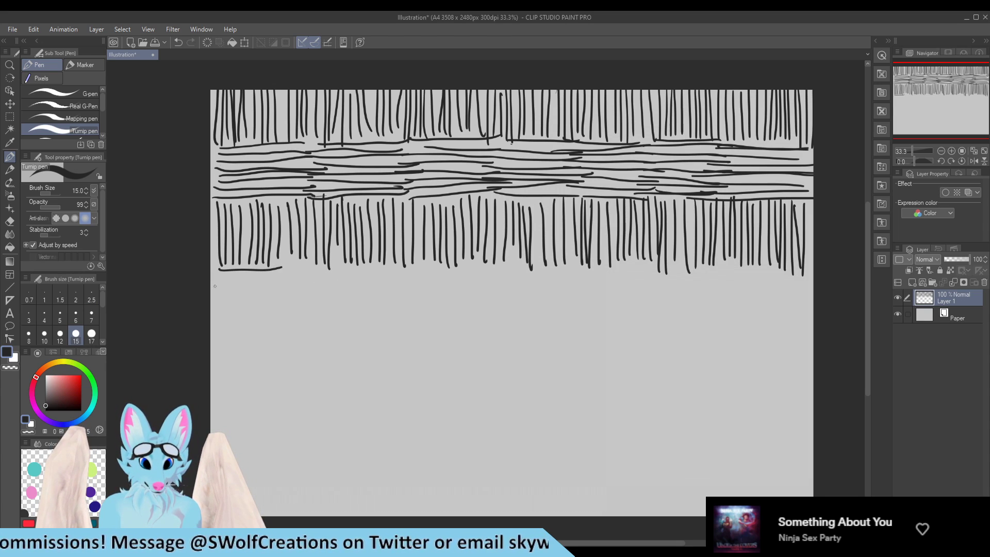
mouse_move(212, 279)
mouse_down()
mouse_move(293, 266)
mouse_move(223, 286)
mouse_move(303, 283)
mouse_up()
drag(219, 292, 289, 286)
mouse_move(213, 295)
mouse_down()
mouse_move(295, 290)
mouse_move(229, 308)
mouse_move(279, 308)
mouse_up()
drag(214, 307, 278, 306)
mouse_move(212, 319)
mouse_down()
mouse_move(264, 317)
mouse_move(261, 332)
mouse_move(285, 327)
mouse_up()
drag(212, 338, 292, 329)
mouse_move(293, 270)
mouse_down()
mouse_move(370, 278)
mouse_move(361, 292)
mouse_up()
mouse_move(280, 303)
mouse_down()
mouse_move(372, 299)
mouse_move(358, 312)
mouse_up()
mouse_move(262, 327)
mouse_down()
mouse_move(355, 313)
mouse_move(361, 323)
mouse_up()
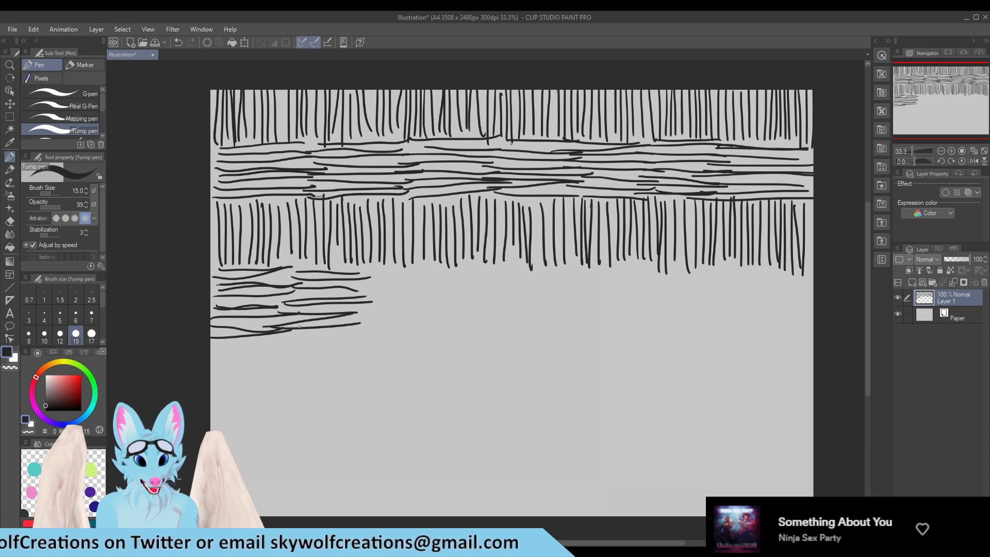
drag(366, 272, 424, 269)
drag(370, 283, 448, 288)
drag(362, 302, 444, 301)
drag(359, 309, 447, 303)
mouse_move(342, 321)
mouse_down()
mouse_move(403, 320)
mouse_move(342, 323)
mouse_move(367, 330)
mouse_move(447, 315)
mouse_up()
mouse_move(433, 266)
mouse_down()
mouse_move(494, 261)
mouse_move(498, 270)
mouse_up()
drag(407, 279, 515, 274)
drag(416, 283, 491, 285)
drag(404, 290, 514, 290)
mouse_move(425, 303)
mouse_down()
mouse_move(486, 301)
mouse_move(439, 303)
mouse_up()
mouse_move(440, 302)
mouse_down()
mouse_move(478, 296)
mouse_move(446, 299)
mouse_up()
drag(458, 301, 517, 296)
mouse_move(422, 307)
mouse_down()
mouse_move(509, 303)
mouse_move(501, 315)
mouse_up()
drag(419, 327, 504, 321)
mouse_move(484, 273)
mouse_down()
mouse_move(571, 267)
mouse_move(557, 281)
mouse_move(596, 278)
mouse_up()
mouse_move(486, 292)
mouse_down()
mouse_move(594, 284)
mouse_move(586, 291)
mouse_move(602, 302)
mouse_up()
mouse_move(499, 309)
mouse_down()
mouse_move(571, 321)
mouse_move(506, 323)
mouse_move(598, 320)
mouse_up()
mouse_move(566, 273)
mouse_down()
mouse_move(667, 271)
mouse_move(657, 276)
mouse_up()
mouse_move(575, 289)
mouse_down()
mouse_move(703, 285)
mouse_move(684, 294)
mouse_up()
drag(577, 302, 660, 300)
drag(575, 306, 684, 302)
mouse_move(571, 308)
mouse_down()
mouse_move(654, 302)
mouse_move(682, 320)
mouse_up()
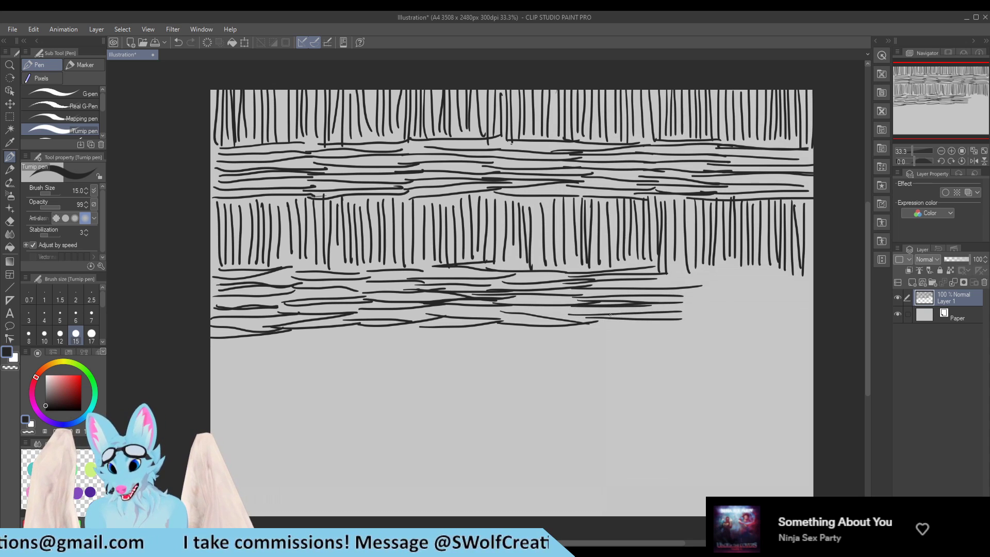
drag(588, 325, 670, 323)
drag(668, 270, 746, 266)
mouse_move(671, 275)
mouse_down()
mouse_move(752, 273)
mouse_move(760, 283)
mouse_up()
drag(670, 292, 765, 297)
drag(672, 305, 765, 302)
drag(645, 309, 760, 307)
drag(673, 311, 765, 320)
drag(760, 264, 814, 272)
mouse_move(740, 284)
mouse_down()
mouse_move(814, 283)
mouse_move(786, 283)
mouse_move(814, 287)
mouse_move(814, 298)
mouse_up()
mouse_move(736, 306)
mouse_down()
mouse_move(814, 305)
mouse_move(813, 319)
mouse_up()
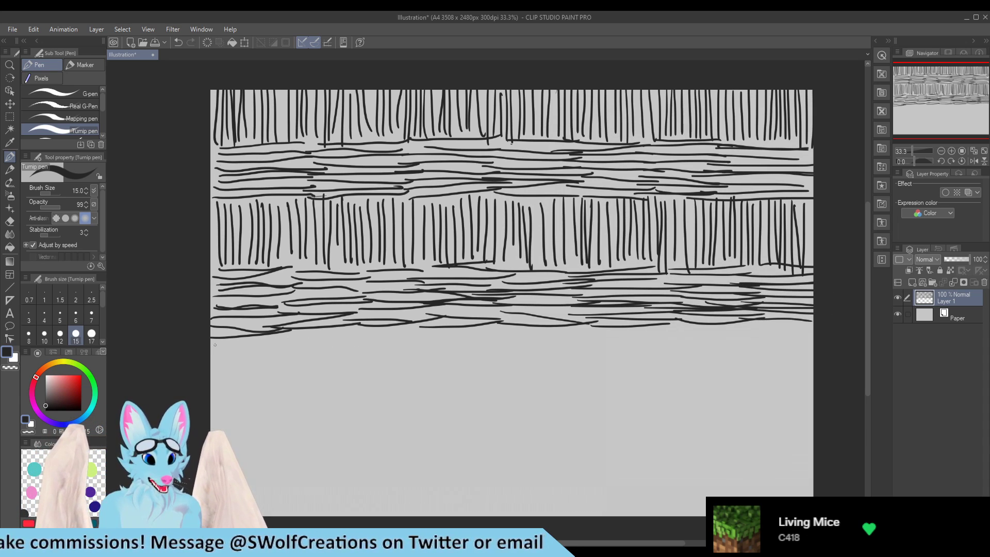
Step: Draw a third row of closely spaced vertical strokes across the full canvas width, beneath the second horizontal band
mouse_move(215, 343)
mouse_down()
mouse_move(216, 392)
mouse_move(220, 353)
mouse_move(229, 393)
mouse_up()
mouse_move(230, 342)
mouse_down()
mouse_move(234, 397)
mouse_move(242, 396)
mouse_up()
drag(244, 343, 246, 397)
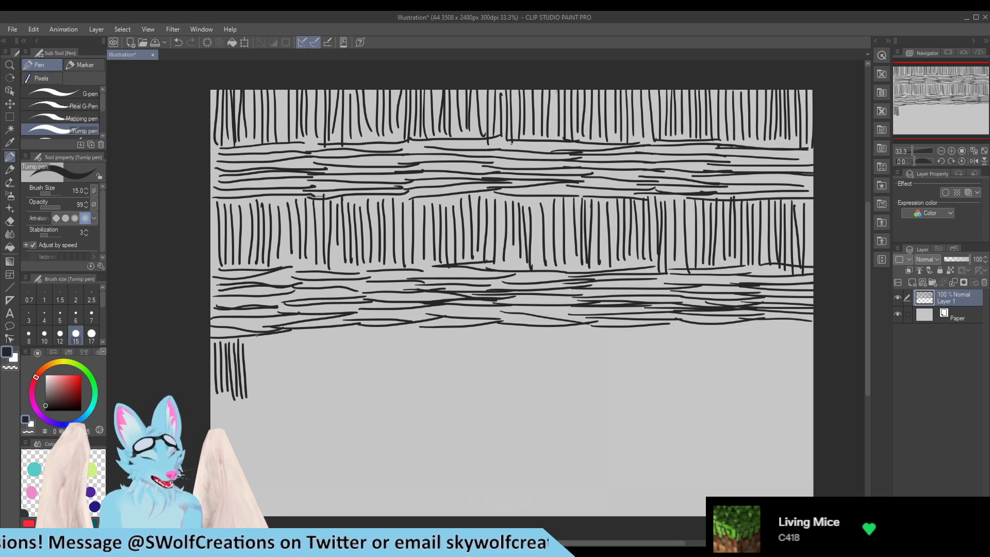
drag(250, 336, 253, 400)
drag(255, 343, 260, 396)
drag(262, 339, 270, 395)
drag(273, 337, 277, 392)
mouse_move(278, 333)
mouse_down()
mouse_move(280, 386)
mouse_move(284, 377)
mouse_up()
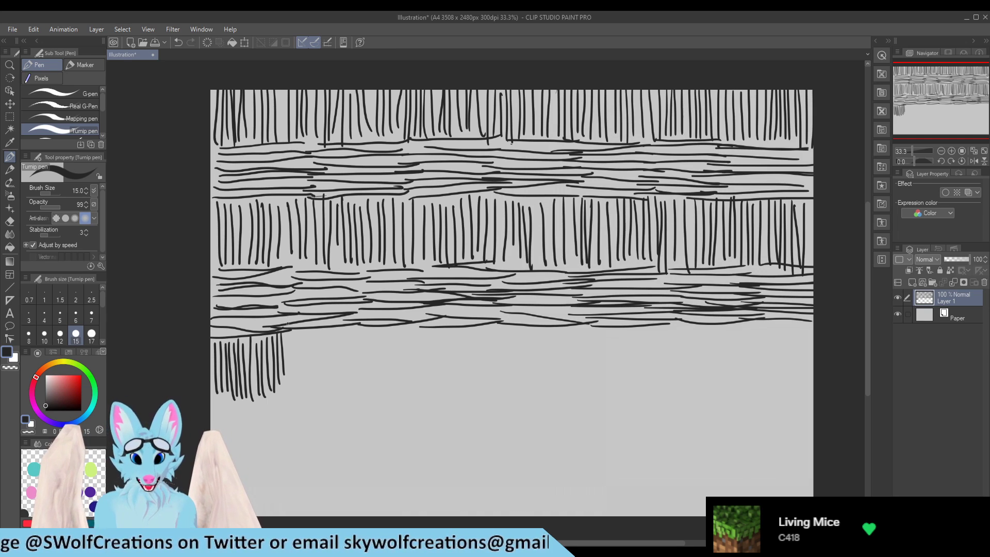
drag(291, 335, 293, 388)
drag(294, 334, 297, 390)
drag(302, 332, 312, 398)
drag(314, 330, 318, 391)
mouse_move(319, 333)
mouse_down()
mouse_move(321, 392)
mouse_move(327, 383)
mouse_move(331, 398)
mouse_up()
mouse_move(333, 336)
mouse_down()
mouse_move(336, 398)
mouse_move(340, 391)
mouse_up()
drag(343, 331, 345, 390)
drag(348, 340, 355, 386)
mouse_move(358, 331)
mouse_down()
mouse_move(360, 383)
mouse_move(373, 387)
mouse_up()
drag(374, 338, 378, 388)
drag(379, 334, 381, 385)
mouse_move(391, 326)
mouse_down()
mouse_move(394, 388)
mouse_move(409, 389)
mouse_up()
drag(411, 333, 419, 389)
drag(424, 331, 430, 385)
drag(432, 332, 434, 386)
mouse_move(440, 328)
mouse_down()
mouse_move(442, 387)
mouse_move(455, 386)
mouse_up()
drag(459, 323, 469, 386)
mouse_move(472, 326)
mouse_down()
mouse_move(474, 379)
mouse_move(485, 382)
mouse_up()
drag(488, 324, 493, 382)
drag(496, 326, 498, 383)
drag(501, 326, 506, 385)
drag(508, 329, 509, 381)
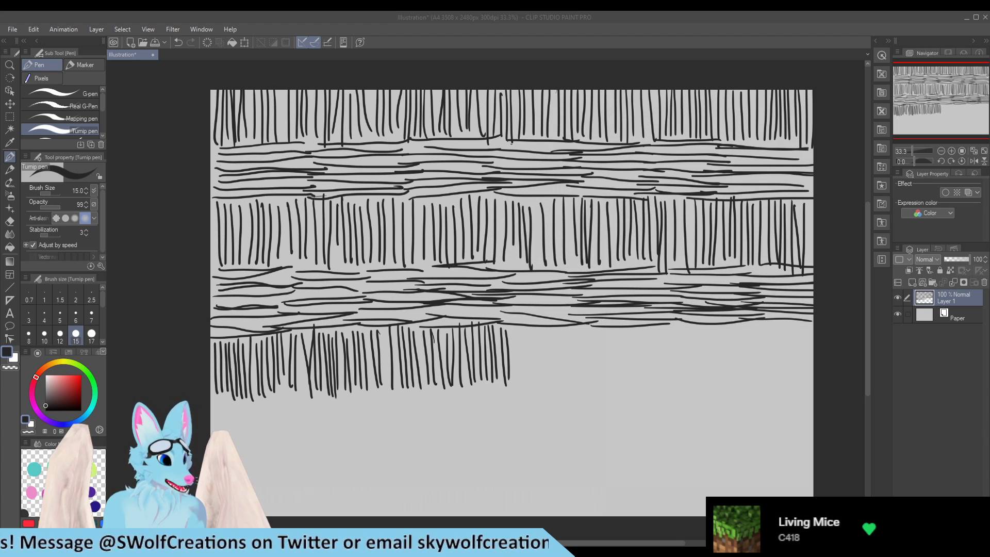
mouse_move(512, 326)
mouse_down()
mouse_move(511, 379)
mouse_move(532, 380)
mouse_up()
drag(540, 334, 539, 378)
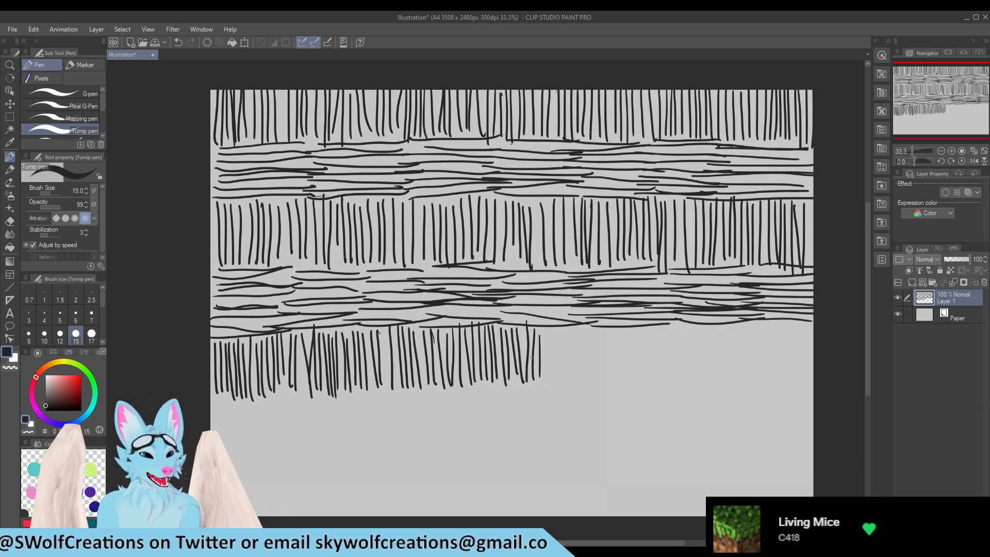
mouse_move(551, 328)
mouse_down()
mouse_move(550, 384)
mouse_move(565, 389)
mouse_up()
drag(572, 329, 578, 381)
drag(584, 326, 585, 384)
drag(588, 343, 591, 386)
mouse_move(593, 331)
mouse_down()
mouse_move(595, 389)
mouse_move(603, 382)
mouse_up()
drag(608, 328, 613, 385)
drag(616, 327, 617, 387)
drag(624, 332, 635, 393)
drag(640, 328, 651, 389)
drag(655, 327, 666, 393)
drag(673, 326, 679, 378)
drag(690, 323, 691, 391)
drag(697, 324, 697, 379)
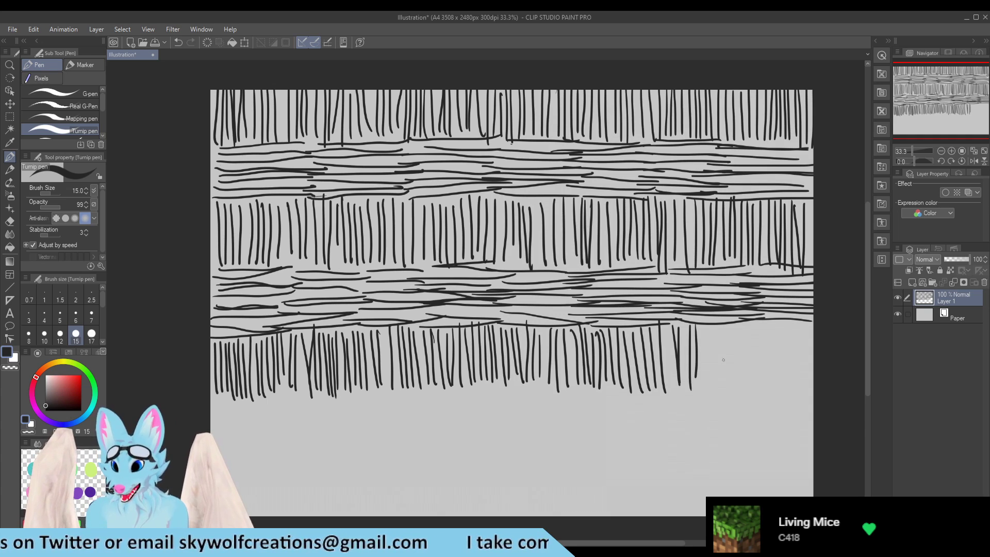
drag(702, 333, 706, 388)
drag(709, 328, 718, 394)
mouse_move(720, 325)
mouse_down()
mouse_move(727, 390)
mouse_move(737, 389)
mouse_up()
mouse_move(735, 327)
mouse_down()
mouse_move(742, 394)
mouse_move(749, 389)
mouse_up()
drag(750, 328, 765, 388)
drag(766, 322, 777, 389)
drag(777, 321, 785, 394)
mouse_move(786, 329)
mouse_down()
mouse_move(790, 395)
mouse_move(802, 395)
mouse_up()
drag(803, 335, 810, 399)
Step: Draw a third band of stacked, overlapping horizontal strokes across the full canvas width, directly below the third vertical row
drag(262, 396, 291, 395)
drag(212, 407, 294, 405)
mouse_move(212, 417)
mouse_down()
mouse_move(297, 413)
mouse_move(285, 426)
mouse_move(295, 431)
mouse_up()
mouse_move(213, 437)
mouse_down()
mouse_move(303, 435)
mouse_move(307, 448)
mouse_up()
mouse_move(294, 396)
mouse_down()
mouse_move(372, 389)
mouse_move(370, 401)
mouse_up()
drag(253, 414, 366, 410)
drag(252, 423, 375, 420)
drag(296, 432, 392, 428)
drag(290, 441, 403, 438)
drag(369, 394, 467, 392)
drag(352, 408, 456, 399)
drag(337, 415, 468, 418)
drag(378, 433, 474, 429)
drag(406, 442, 470, 438)
drag(559, 379, 454, 395)
drag(591, 396, 456, 411)
drag(567, 417, 499, 424)
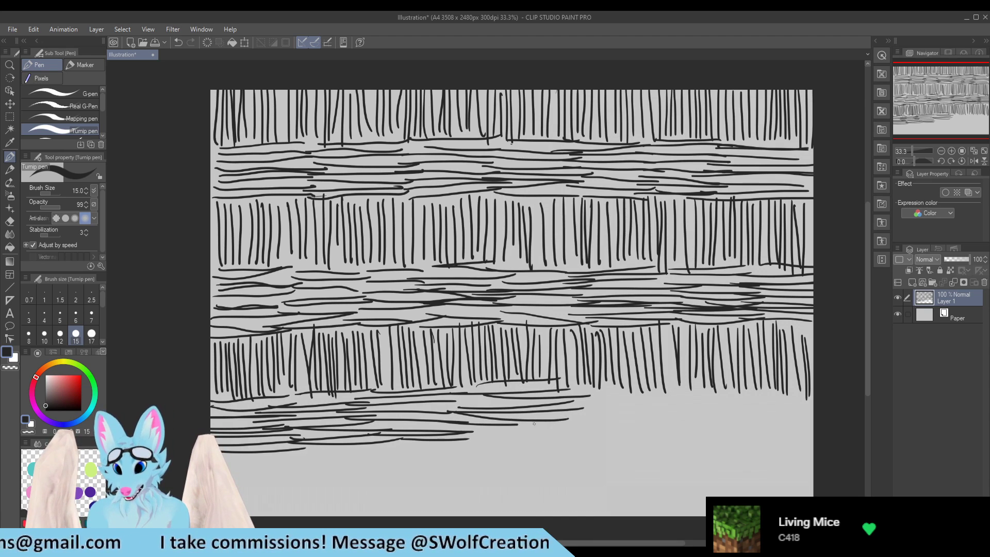
drag(596, 437, 453, 439)
mouse_move(560, 405)
mouse_down()
mouse_move(660, 404)
mouse_move(684, 418)
mouse_up()
mouse_move(549, 430)
mouse_down()
mouse_move(684, 427)
mouse_move(685, 438)
mouse_up()
drag(649, 382, 762, 396)
mouse_move(672, 402)
mouse_down()
mouse_move(771, 404)
mouse_move(781, 409)
mouse_move(770, 424)
mouse_move(796, 410)
mouse_up()
drag(682, 421, 812, 433)
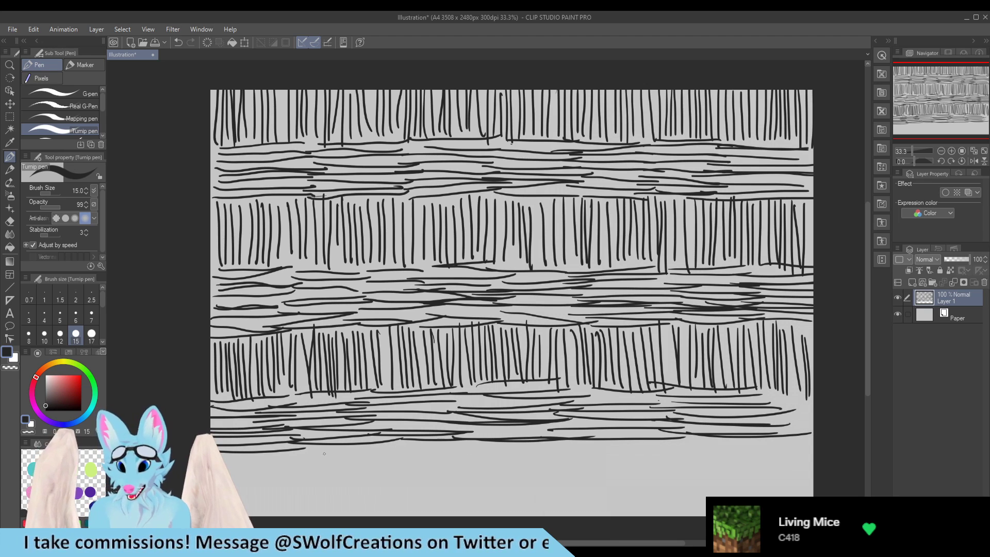
Step: Fill the remaining strip down to the canvas's lower edge with a fourth full-width row of vertical strokes
mouse_move(218, 458)
mouse_down()
mouse_move(220, 511)
mouse_move(239, 508)
mouse_up()
drag(250, 456, 251, 516)
mouse_move(258, 454)
mouse_down()
mouse_move(259, 516)
mouse_move(278, 516)
mouse_up()
mouse_move(285, 457)
mouse_down()
mouse_move(286, 516)
mouse_move(304, 515)
mouse_up()
drag(308, 454, 315, 516)
drag(320, 454, 326, 516)
drag(331, 454, 339, 516)
mouse_move(344, 454)
mouse_down()
mouse_move(347, 518)
mouse_move(373, 516)
mouse_up()
drag(381, 454, 382, 515)
mouse_move(387, 453)
mouse_down()
mouse_move(388, 516)
mouse_move(400, 515)
mouse_up()
drag(405, 453, 412, 516)
mouse_move(417, 453)
mouse_down()
mouse_move(418, 516)
mouse_move(436, 515)
mouse_up()
drag(441, 454, 442, 516)
drag(448, 453, 450, 516)
drag(456, 452, 465, 516)
drag(470, 453, 472, 516)
drag(477, 450, 478, 516)
drag(482, 448, 482, 516)
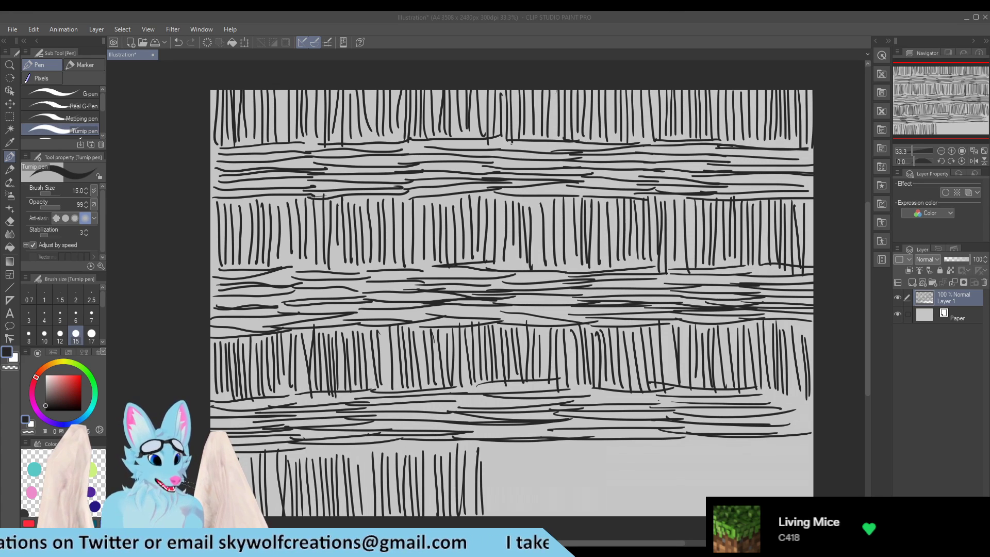
mouse_move(492, 452)
mouse_down()
mouse_move(494, 514)
mouse_move(507, 510)
mouse_up()
drag(509, 455, 513, 510)
drag(516, 454, 525, 511)
drag(526, 456, 535, 513)
drag(535, 461, 545, 513)
drag(550, 449, 559, 513)
drag(564, 446, 566, 513)
drag(576, 449, 578, 494)
drag(584, 452, 592, 496)
drag(595, 448, 605, 515)
mouse_move(609, 440)
mouse_down()
mouse_move(613, 516)
mouse_move(620, 516)
mouse_up()
drag(621, 445, 624, 508)
drag(627, 445, 632, 516)
drag(638, 442, 642, 518)
drag(645, 447, 648, 517)
mouse_move(651, 444)
mouse_down()
mouse_move(653, 517)
mouse_move(667, 518)
mouse_up()
mouse_move(671, 449)
mouse_down()
mouse_move(674, 517)
mouse_move(697, 517)
mouse_up()
mouse_move(701, 440)
mouse_down()
mouse_move(703, 517)
mouse_move(709, 497)
mouse_up()
drag(717, 436, 726, 516)
drag(730, 440, 738, 515)
drag(740, 439, 749, 515)
drag(755, 442, 765, 516)
drag(768, 452, 779, 513)
drag(782, 449, 792, 513)
drag(798, 441, 804, 513)
drag(805, 438, 810, 513)
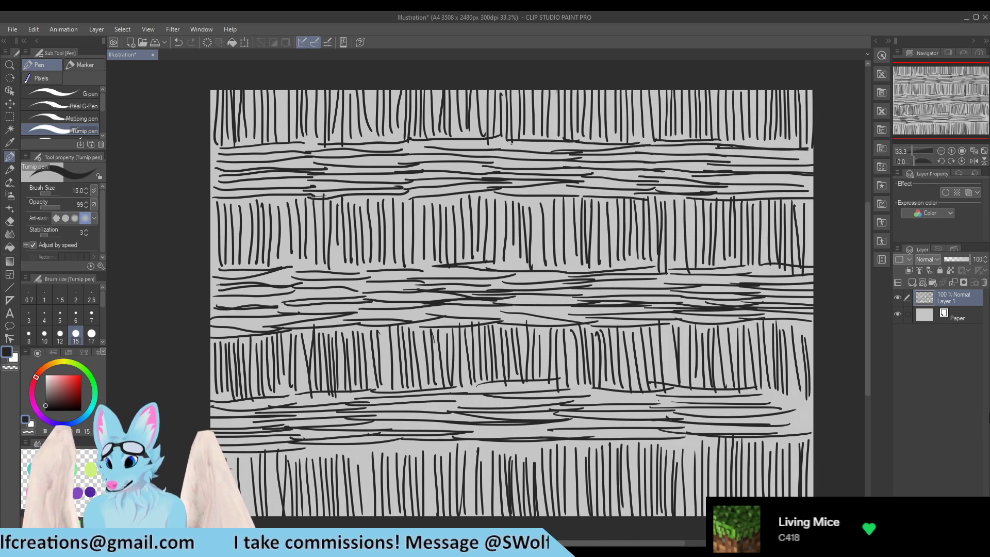
Step: Clear all the warm-up strokes from Layer 1
click(510, 211)
click(912, 282)
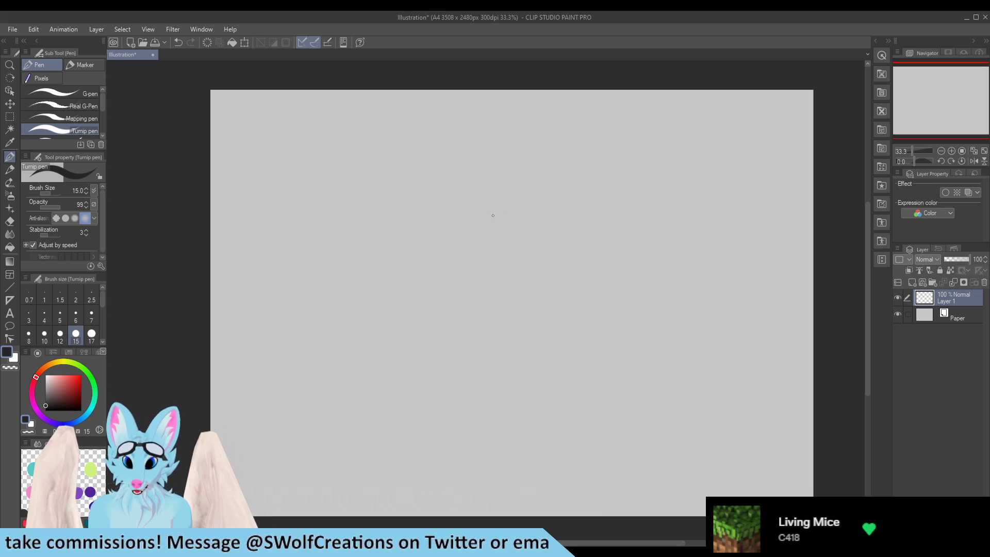
Step: Set the Turnip pen's brush size to 12 and sketch a rough circle for the head in the canvas's upper middle
scroll(506, 210, up, 1)
scroll(681, 245, up, 2)
scroll(238, 191, down, 3)
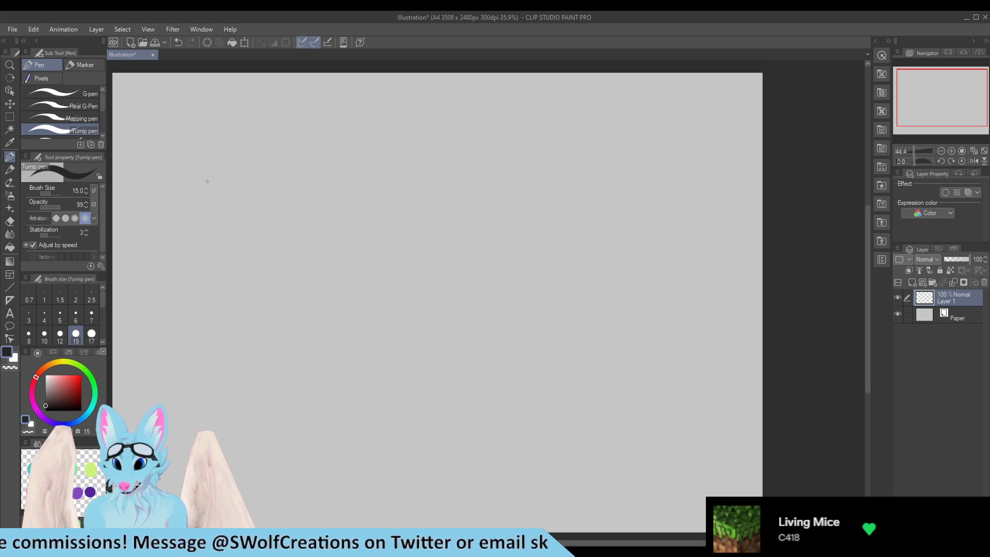
scroll(320, 250, up, 1)
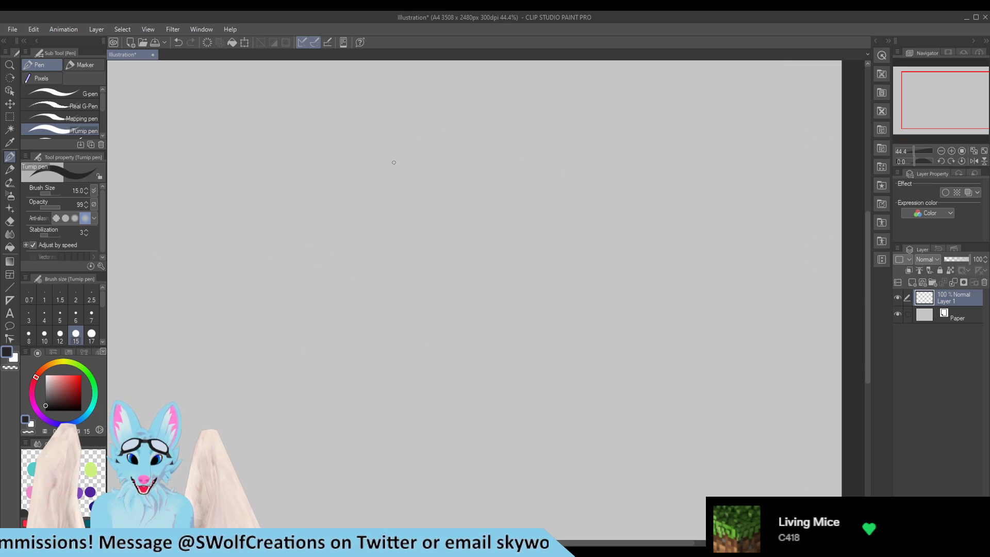
click(60, 334)
mouse_move(439, 178)
mouse_down()
mouse_move(413, 187)
mouse_move(441, 268)
mouse_up()
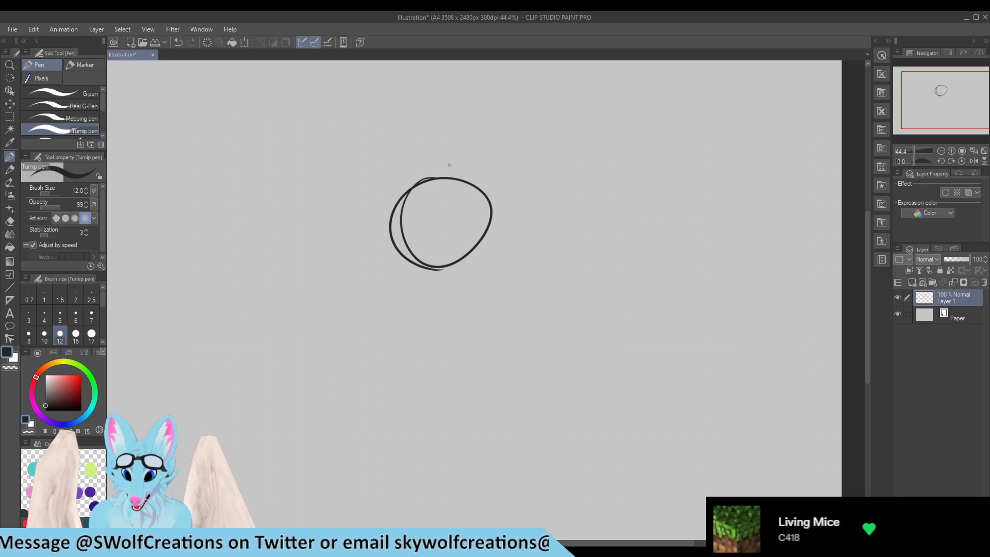
Step: Sketch the canine face over the circle with pointed ears, hair tuft, goggles, eye, snout and mouth, erasing stray lines along the way
mouse_move(455, 178)
mouse_down()
mouse_move(476, 124)
mouse_move(492, 191)
mouse_move(486, 213)
mouse_up()
mouse_move(400, 197)
mouse_down()
mouse_move(409, 131)
mouse_move(456, 175)
mouse_move(448, 152)
mouse_move(448, 169)
mouse_move(423, 162)
mouse_move(435, 176)
mouse_move(399, 196)
mouse_move(423, 204)
mouse_move(399, 229)
mouse_move(403, 217)
mouse_move(380, 230)
mouse_move(393, 232)
mouse_move(378, 229)
mouse_move(384, 244)
mouse_move(396, 227)
mouse_move(376, 236)
mouse_move(373, 250)
mouse_move(398, 227)
mouse_move(371, 251)
mouse_move(404, 257)
mouse_move(420, 249)
mouse_move(377, 263)
mouse_move(395, 258)
mouse_move(380, 269)
mouse_move(417, 265)
mouse_up()
mouse_move(430, 220)
mouse_down()
mouse_move(441, 212)
mouse_move(450, 223)
mouse_up()
mouse_move(431, 224)
mouse_down()
mouse_move(434, 235)
mouse_move(446, 233)
mouse_move(434, 235)
mouse_move(433, 213)
mouse_move(429, 224)
mouse_move(442, 214)
mouse_move(443, 228)
mouse_move(429, 235)
mouse_move(447, 221)
mouse_move(484, 235)
mouse_up()
key(e)
key(p)
key(e)
key(p)
key(e)
key(p)
mouse_move(482, 208)
mouse_down()
mouse_move(498, 238)
mouse_move(485, 249)
mouse_up()
key(e)
drag(372, 265, 374, 233)
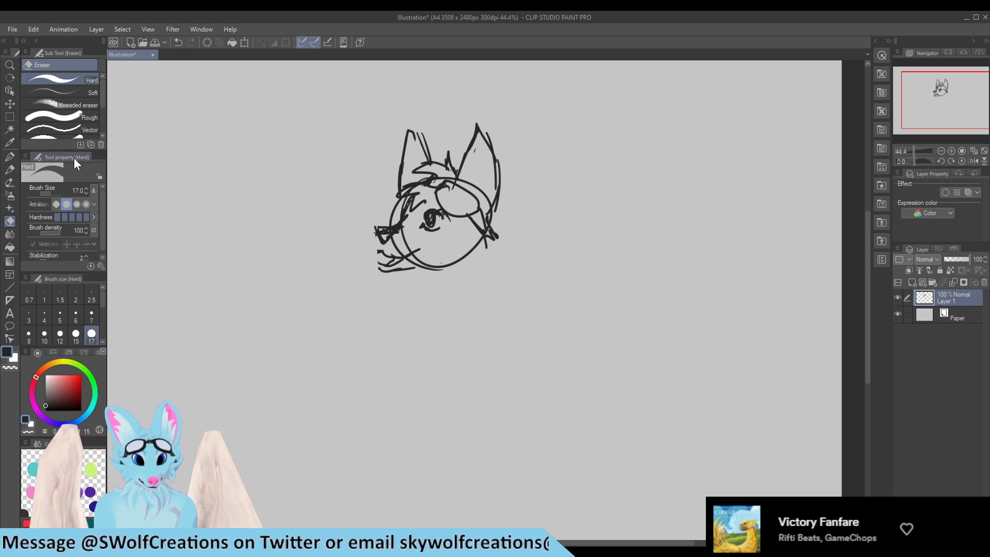
key(p)
Step: Lasso the muzzle, shift it slightly closer to the eye to shorten the snout, and deselect it
click(10, 117)
click(72, 104)
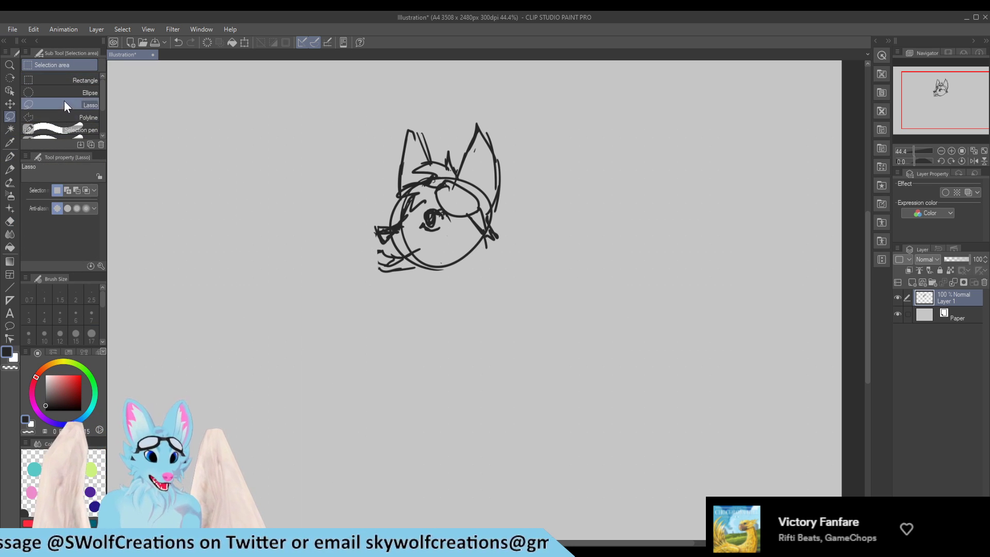
mouse_move(403, 229)
mouse_down()
mouse_move(365, 212)
mouse_move(425, 287)
mouse_move(400, 240)
mouse_up()
click(302, 314)
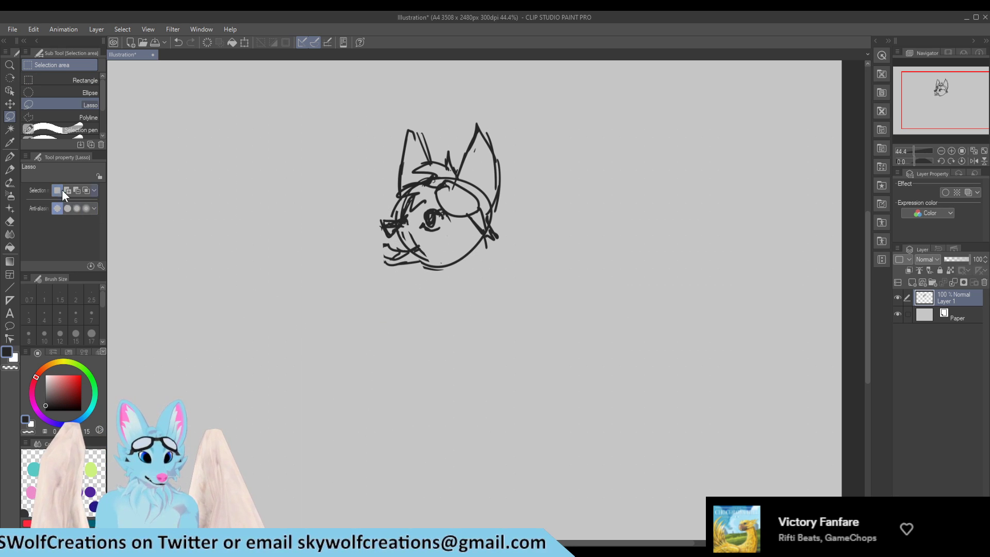
Step: Redraw the front of the muzzle below the nose and erase the old circle lines running through the snout
click(10, 157)
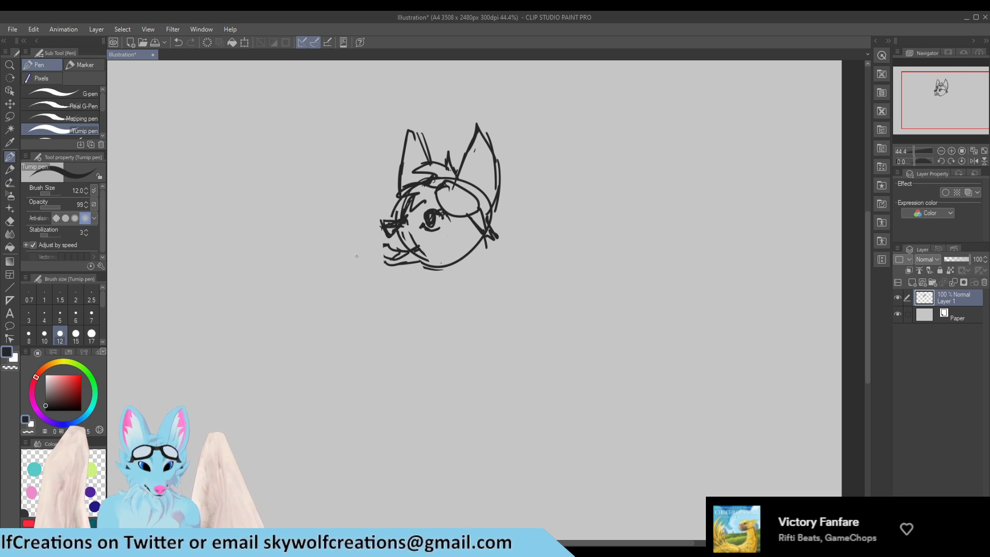
mouse_move(383, 227)
mouse_down()
mouse_move(407, 264)
mouse_move(399, 245)
mouse_up()
key(e)
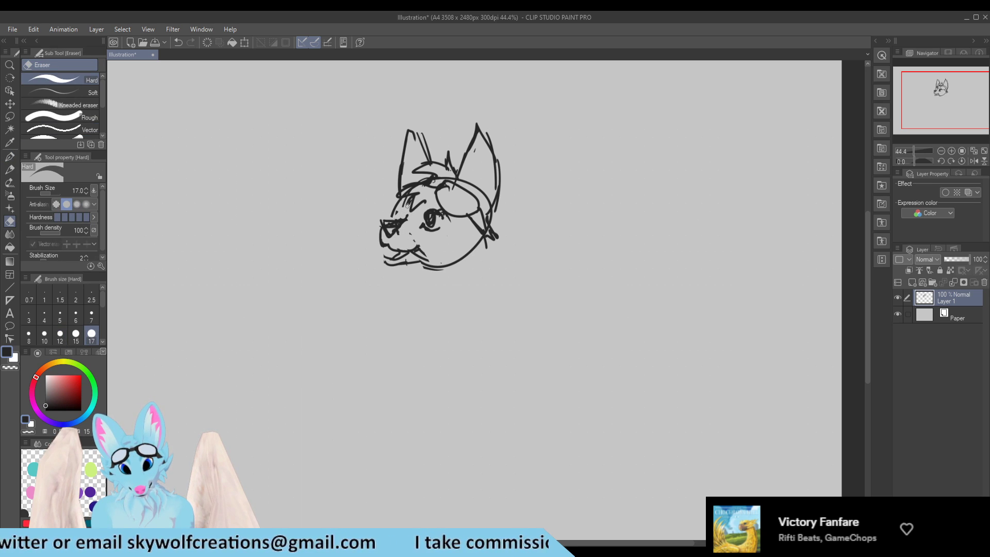
key(p)
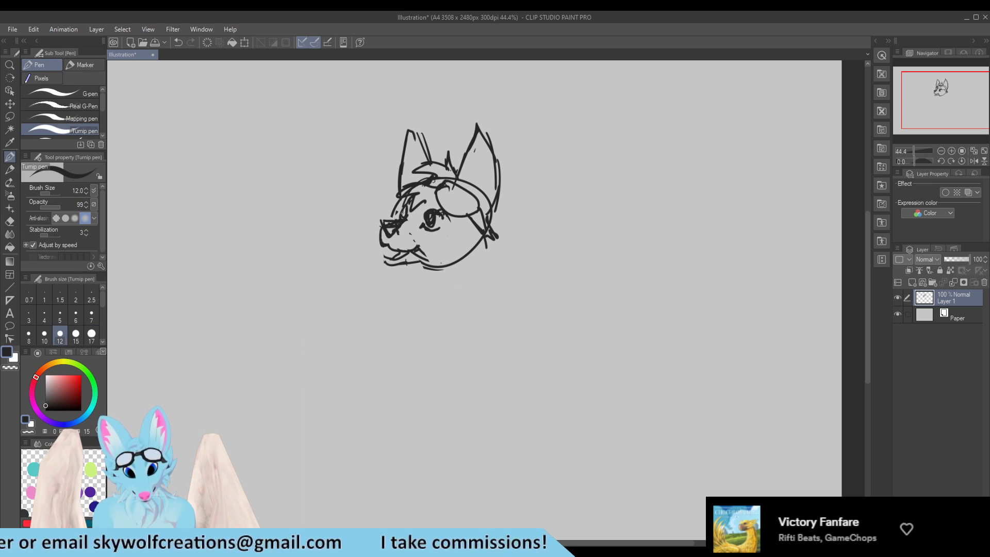
Step: Erase the rough mouth lines, then redraw a smooth smiling mouth line and the chin beneath it
key(e)
mouse_move(413, 251)
mouse_down()
mouse_move(431, 240)
mouse_move(391, 254)
mouse_up()
key(p)
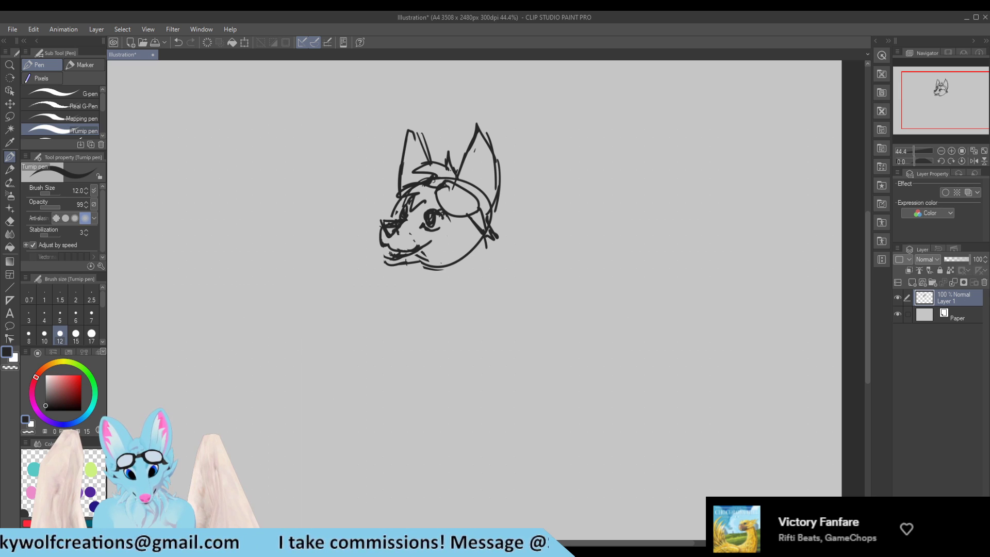
key(e)
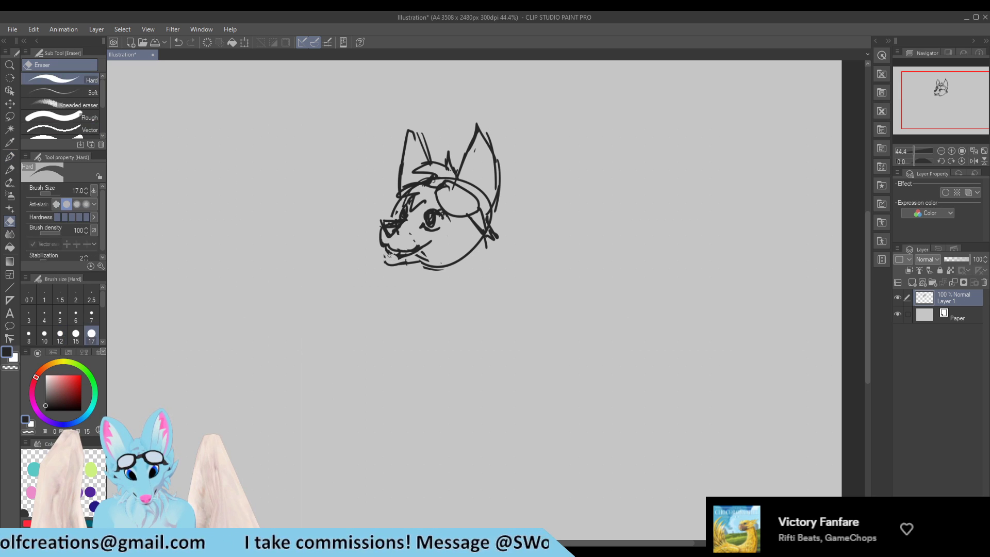
key(p)
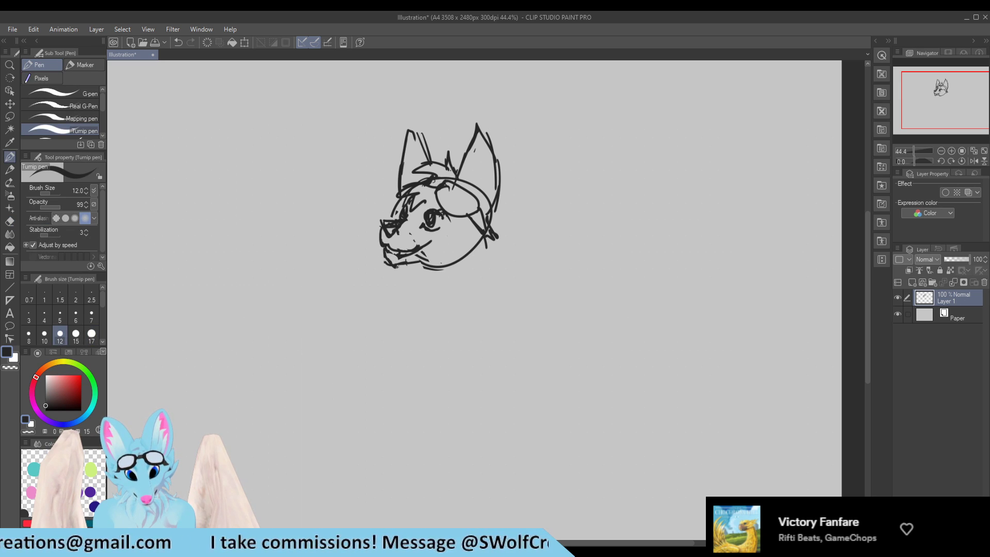
Step: Erase the circle's lower edge along the jaw and replace it with jagged cheek fur up to the goggle strap
key(e)
mouse_move(426, 259)
mouse_down()
mouse_move(393, 257)
mouse_move(440, 269)
mouse_move(480, 252)
mouse_move(475, 260)
mouse_up()
key(p)
drag(479, 235, 473, 253)
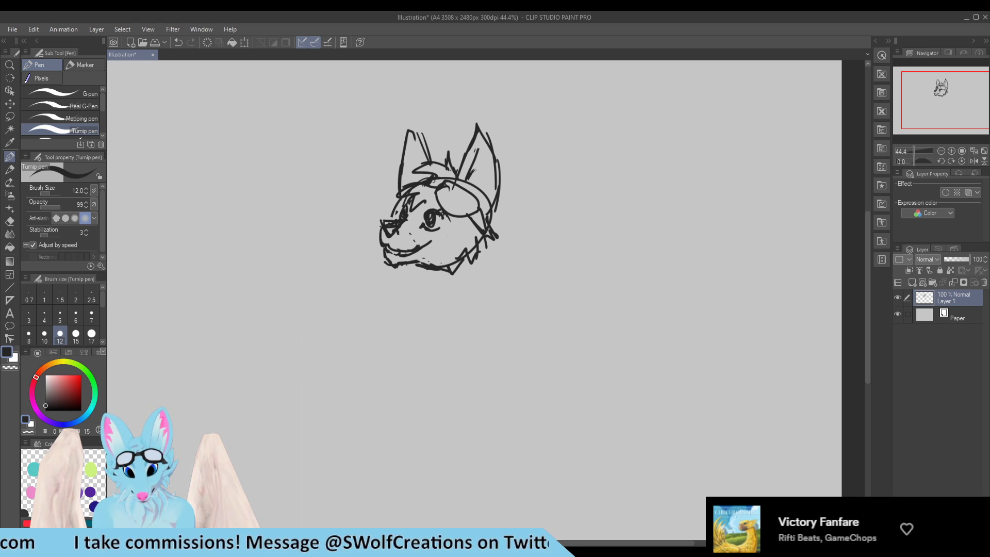
Step: Sketch the neck, furry shoulders, outer arm lines and the side of the torso beneath the character's head
drag(409, 147, 409, 183)
drag(491, 242, 486, 266)
drag(490, 247, 482, 271)
mouse_move(483, 258)
mouse_down()
mouse_move(476, 290)
mouse_move(524, 309)
mouse_move(520, 331)
mouse_up()
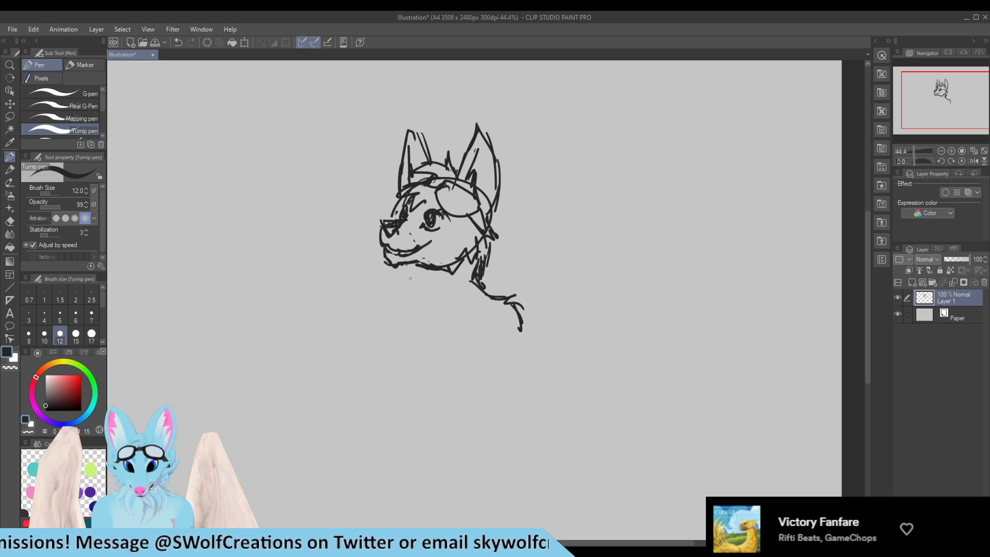
mouse_move(420, 267)
mouse_down()
mouse_move(377, 330)
mouse_move(388, 358)
mouse_move(411, 366)
mouse_up()
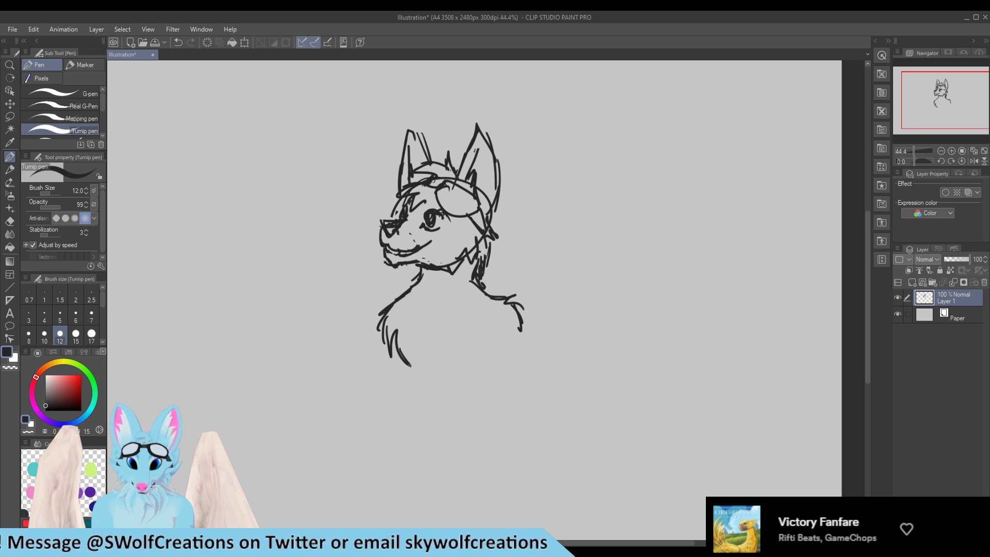
drag(403, 284, 387, 310)
drag(521, 326, 525, 366)
drag(394, 345, 402, 391)
drag(495, 351, 489, 383)
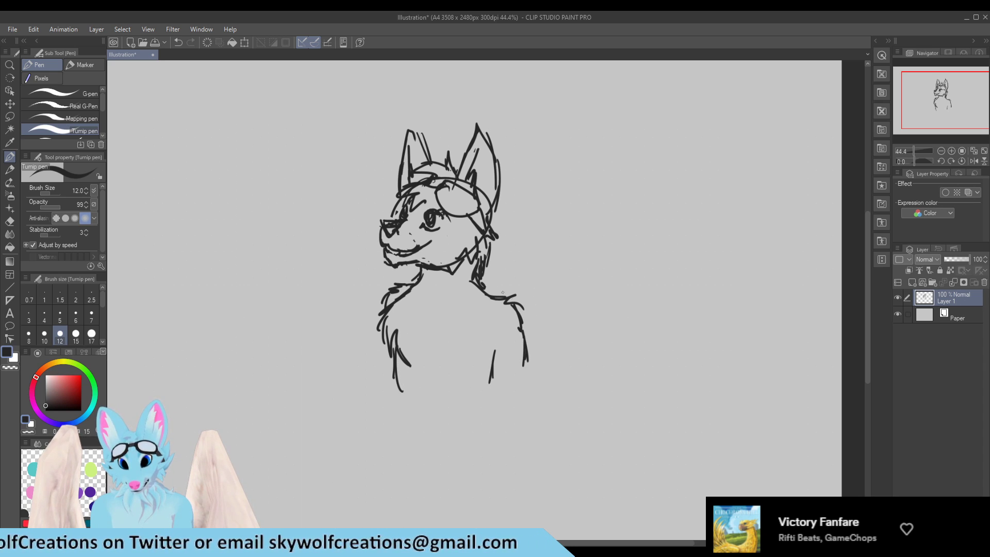
Step: Draw the wing's curved leading edge sweeping up and outward from the shoulder, and erase its stray tip
mouse_move(520, 318)
mouse_down()
mouse_move(534, 331)
mouse_move(551, 326)
mouse_move(574, 180)
mouse_move(651, 163)
mouse_move(584, 207)
mouse_move(644, 166)
mouse_up()
key(e)
key(p)
click(102, 342)
click(91, 335)
key(e)
drag(585, 209, 597, 197)
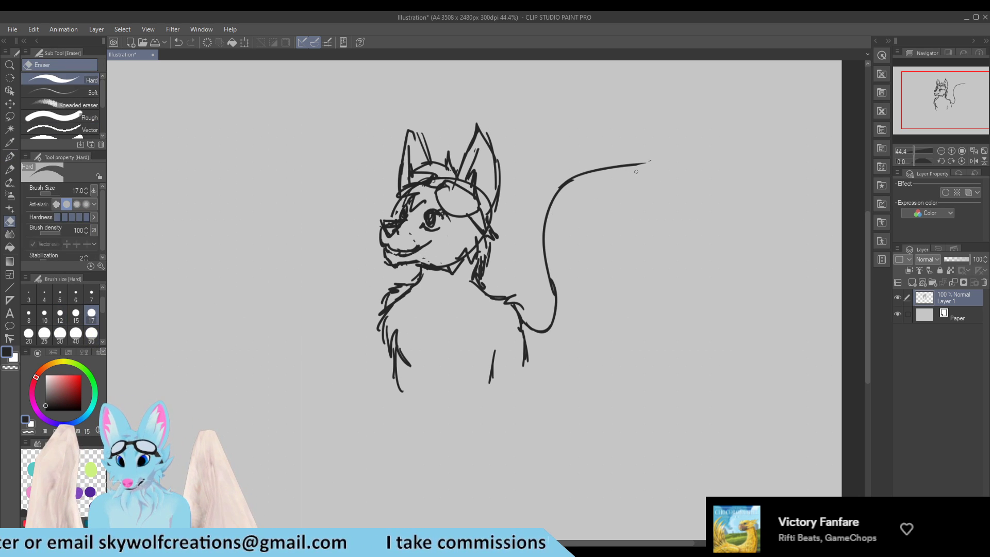
key(p)
click(93, 317)
key(e)
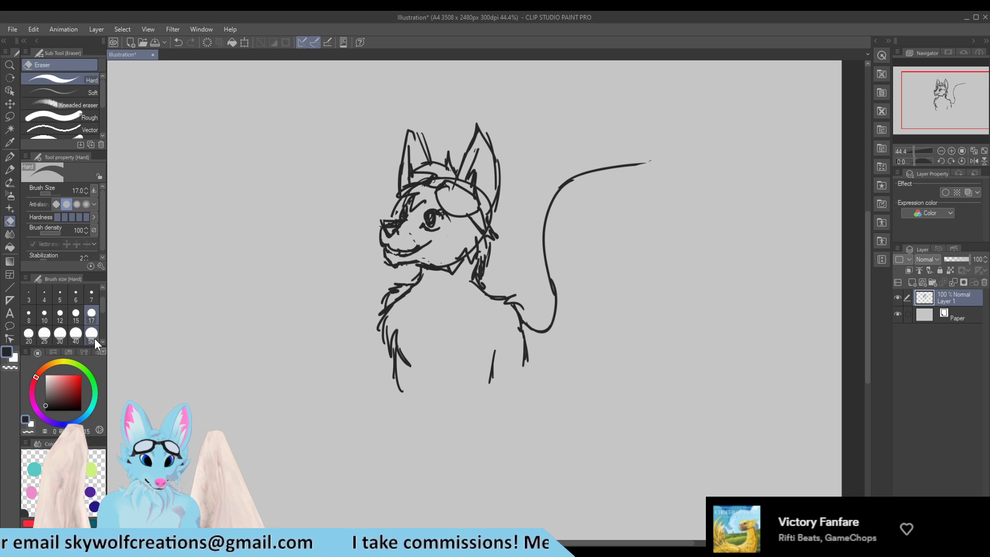
drag(648, 162, 603, 168)
Step: Draw the wing's rounded tip and a row of looping feathers along its trailing and lower edges with the 12 px Turnip pen
key(p)
drag(535, 369, 575, 410)
mouse_move(564, 372)
mouse_down()
mouse_move(587, 405)
mouse_move(572, 394)
mouse_up()
mouse_move(604, 406)
mouse_down()
mouse_move(588, 368)
mouse_move(635, 388)
mouse_up()
mouse_move(560, 185)
mouse_down()
mouse_move(671, 153)
mouse_move(619, 194)
mouse_move(599, 242)
mouse_up()
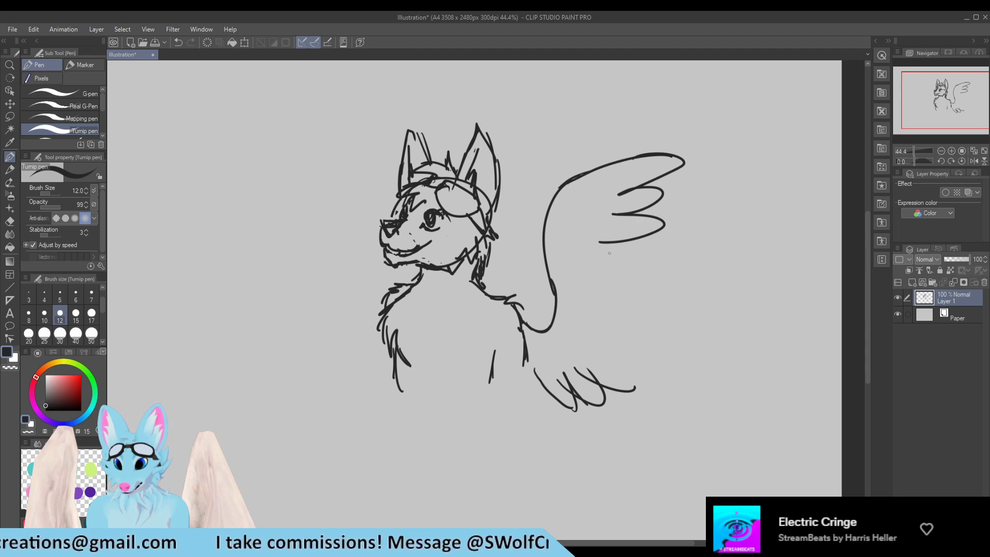
mouse_move(632, 386)
mouse_down()
mouse_move(596, 333)
mouse_move(627, 304)
mouse_move(595, 255)
mouse_move(600, 239)
mouse_up()
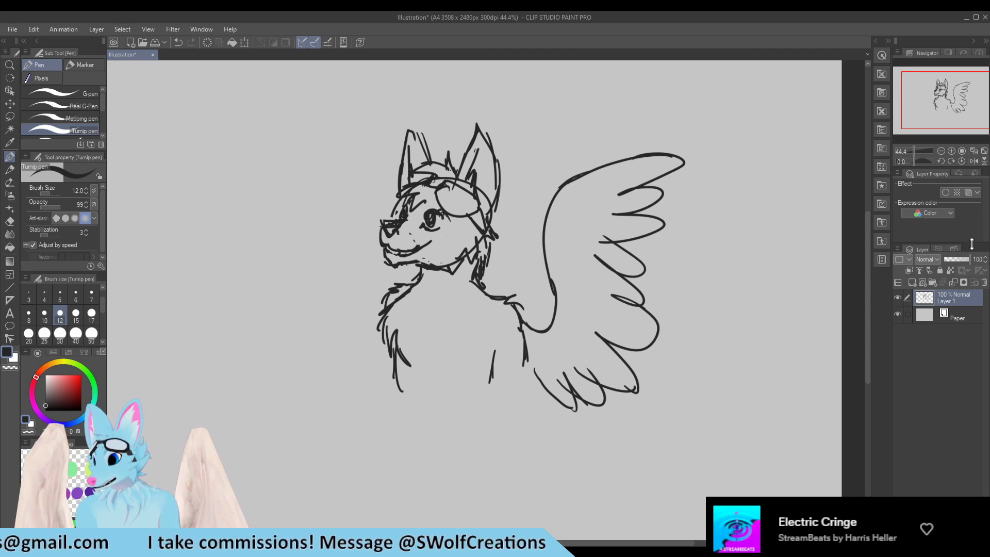
Step: Delete the character sketch's layer and add a new empty raster layer above the paper
click(507, 211)
scroll(524, 233, down, 4)
scroll(300, 152, up, 1)
scroll(618, 222, up, 2)
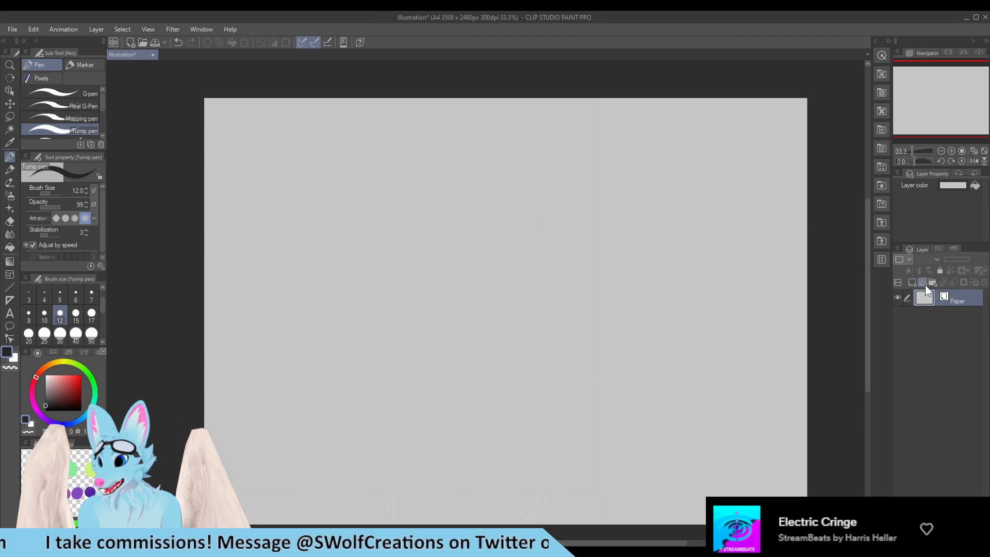
click(917, 281)
scroll(206, 106, up, 2)
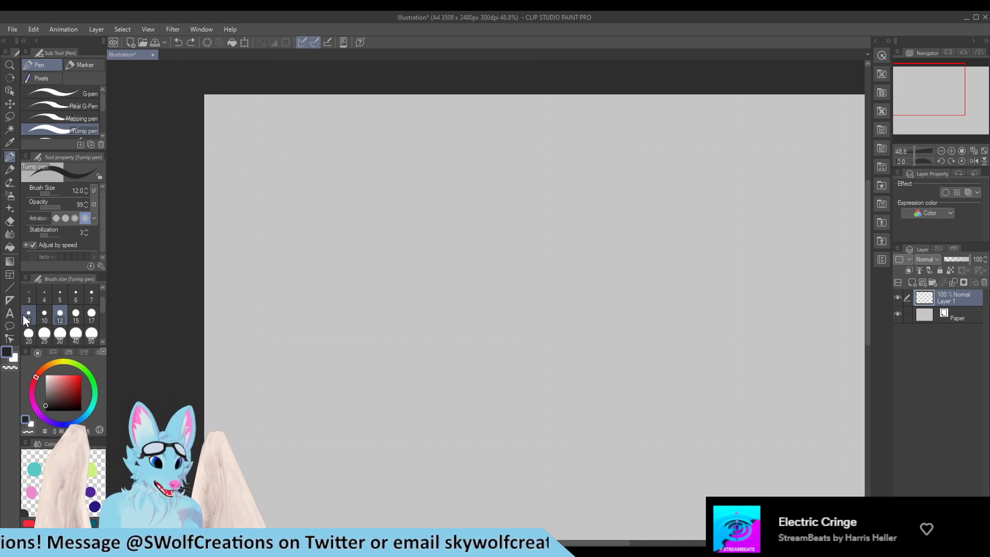
Step: Place a text object in the canvas's upper-left corner and enter the list numbers 1 to 4 on separate lines
click(11, 316)
click(228, 114)
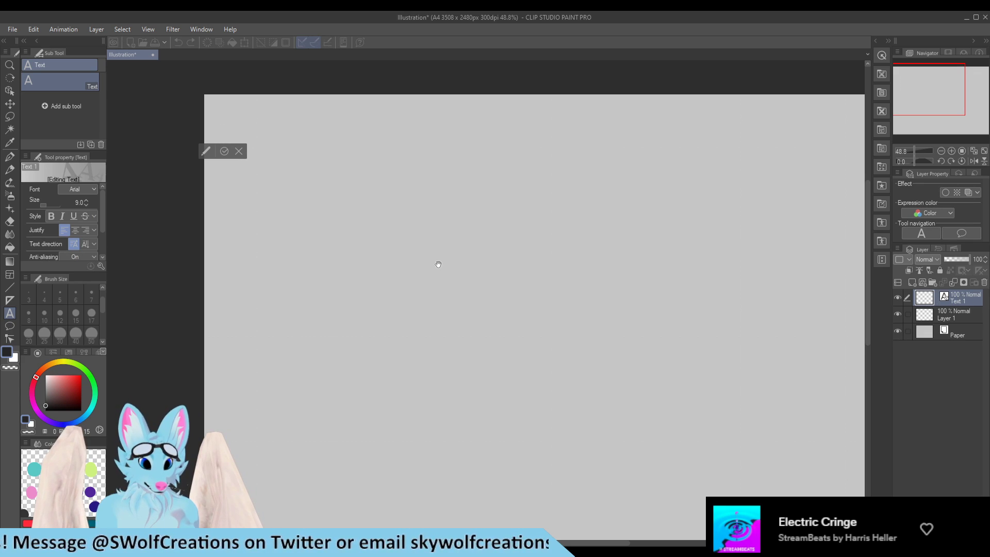
text(1)
text(. )
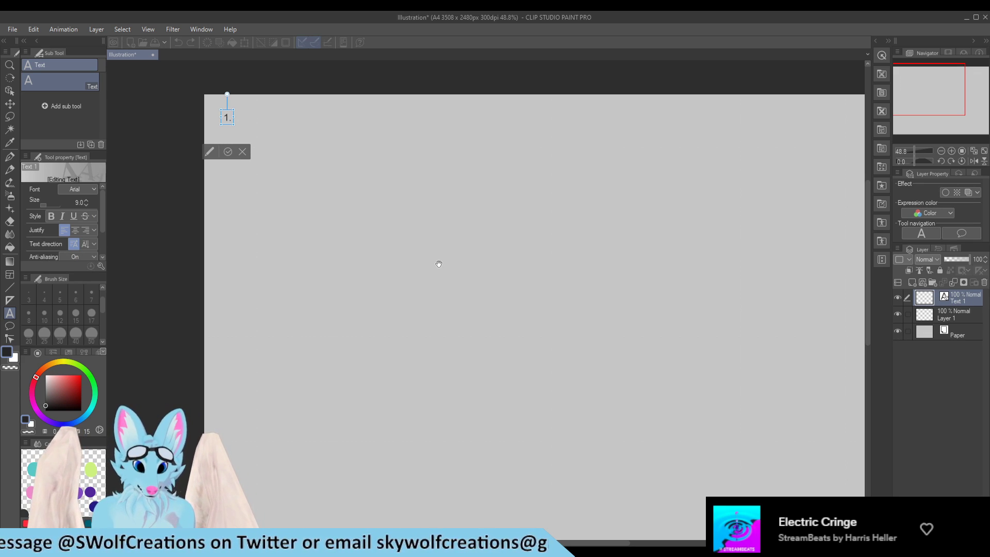
text(2.)
key(Return)
text(3 )
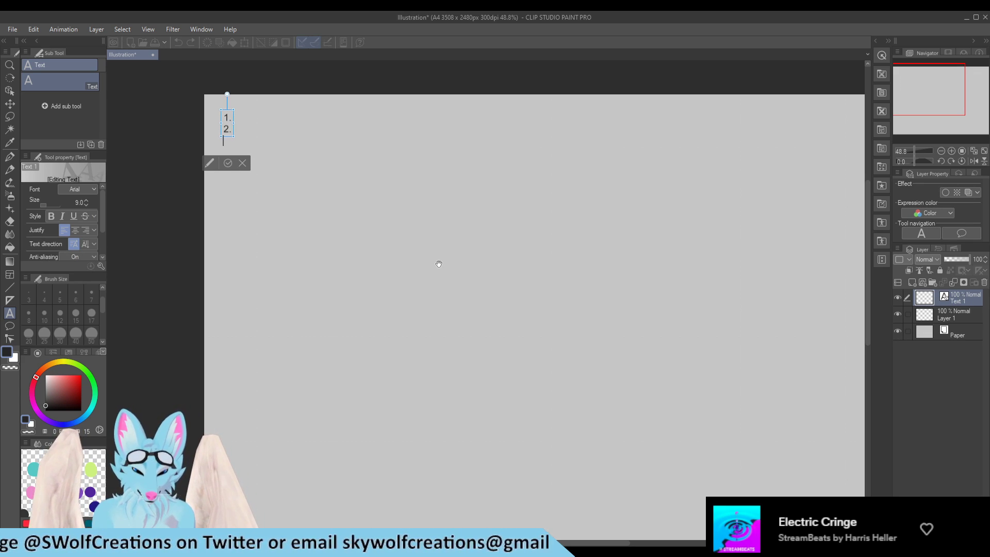
text(4.)
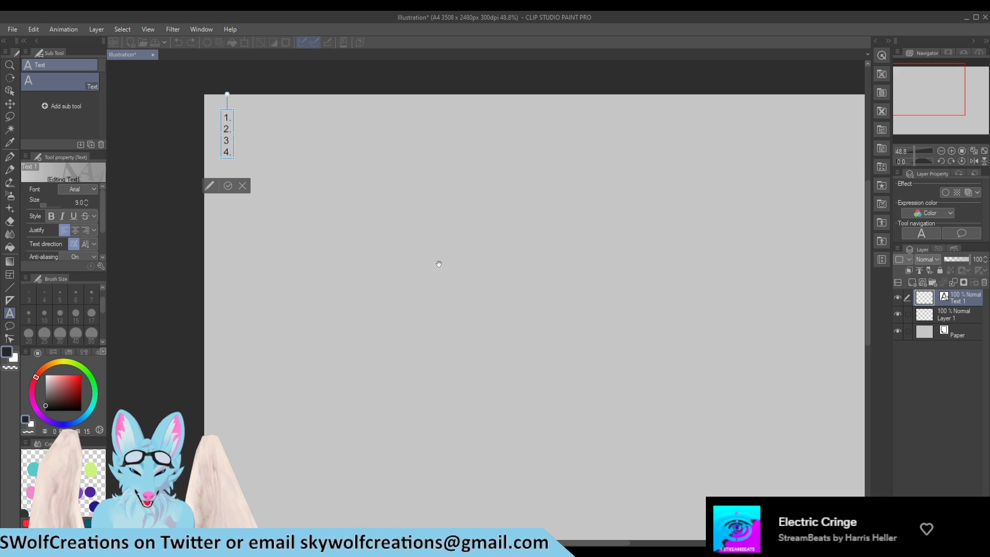
Step: Add a comma after the 3 and continue the numbered list with lines 5 to 8
key(Up)
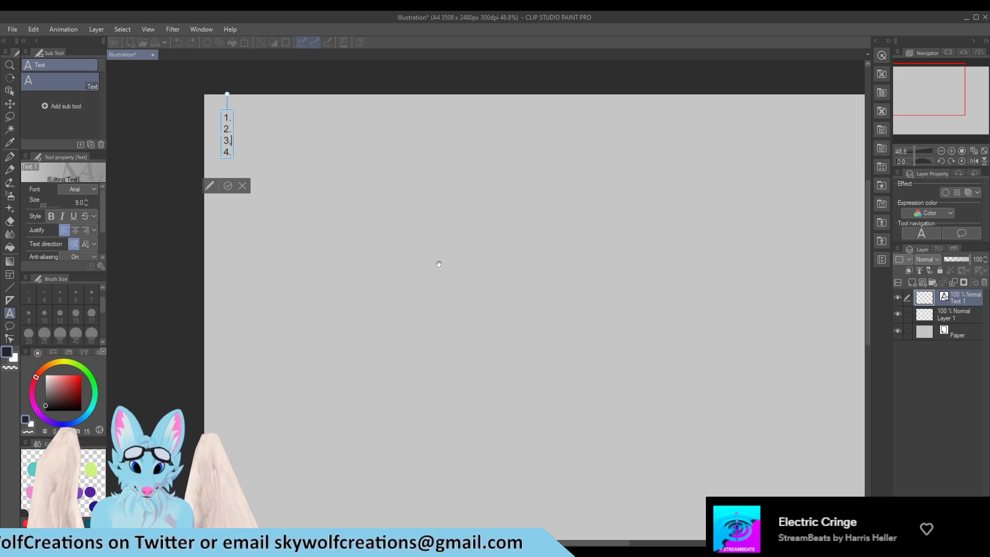
key(Down)
key(Return)
text(5. )
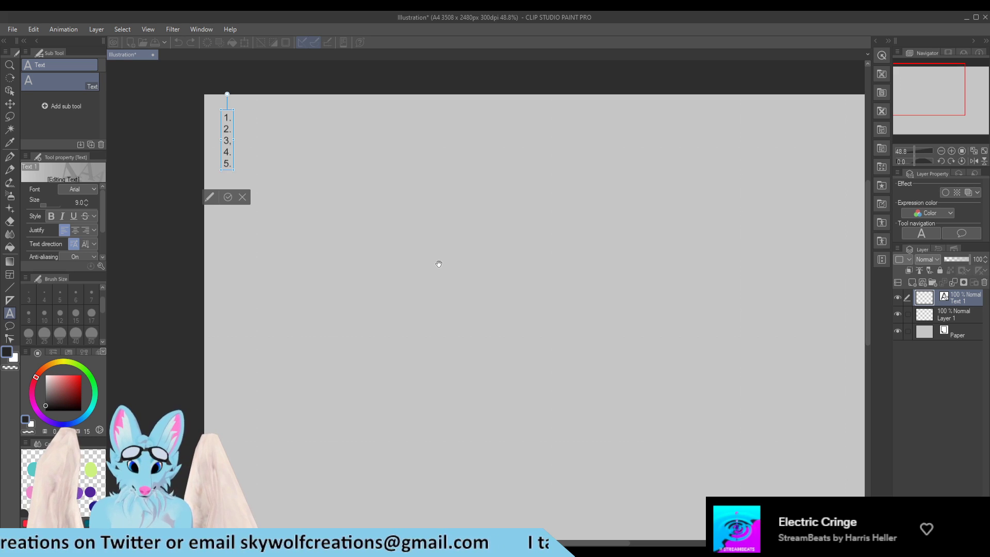
text(6)
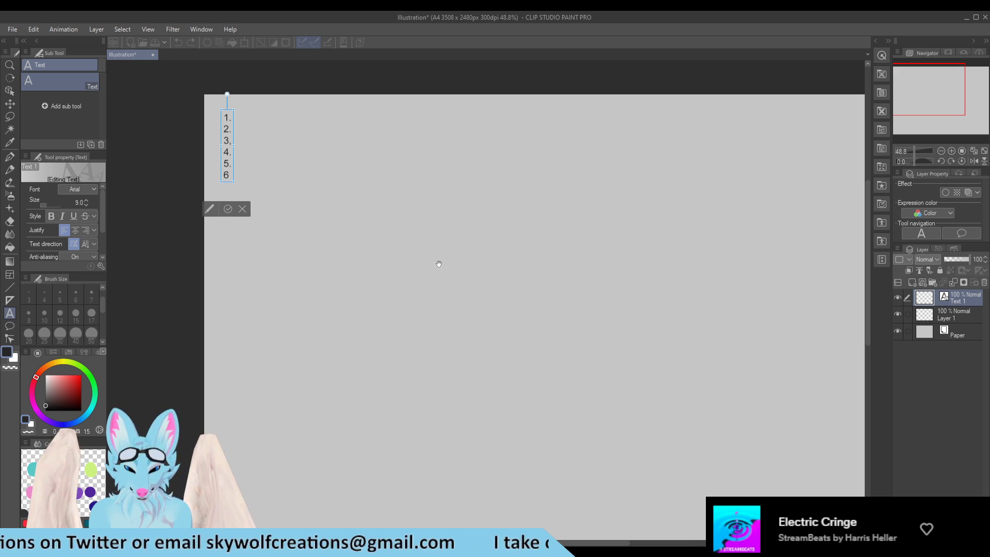
key(Return)
text(7)
key(Return)
text(.)
key(Return)
text(8.)
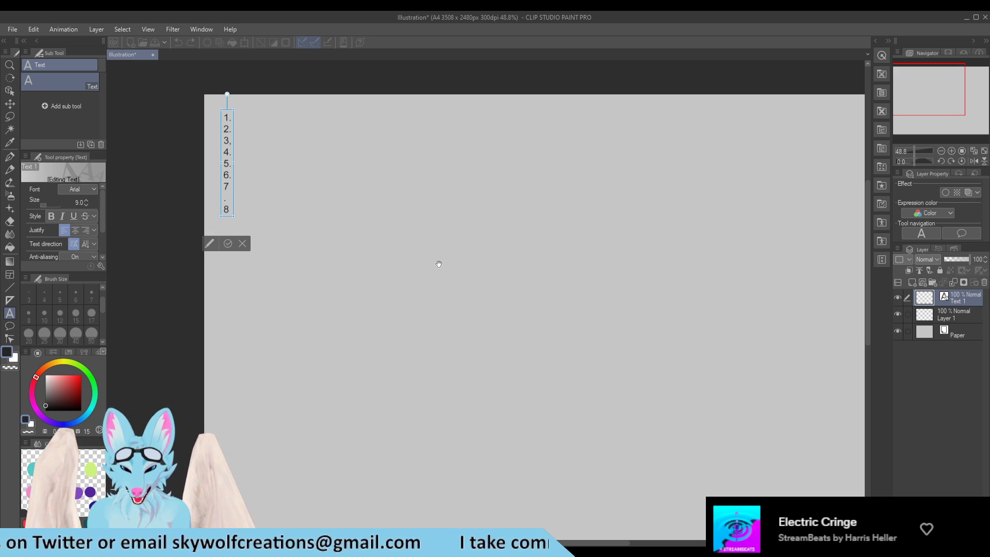
Step: Continue the numbered list with lines 9 to 12
key(Return)
text(9)
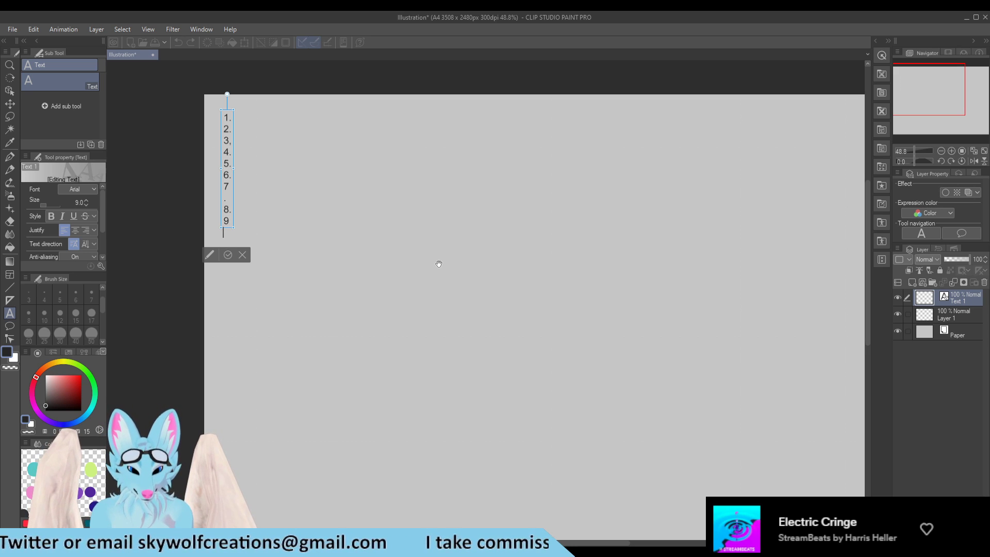
key(Return)
text(10.)
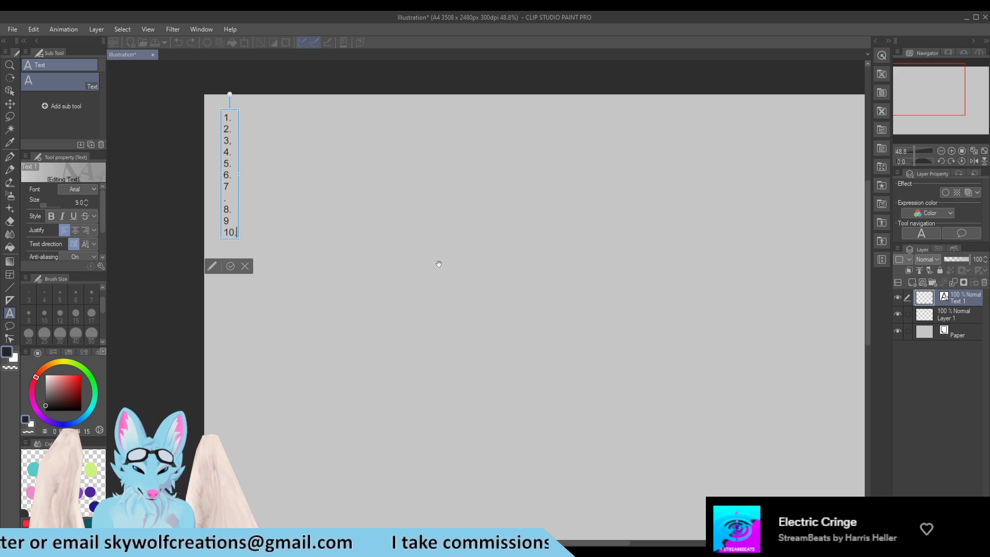
key(Return)
text(11.)
key(Return)
text(12.)
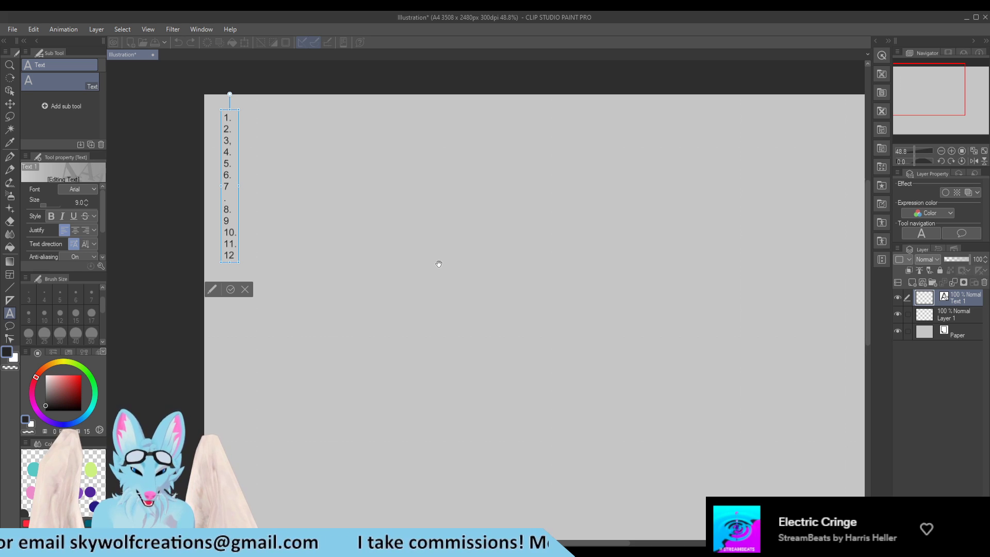
Step: Remove the stray line break after the 7 and add the missing period after the 9
key(Up)
key(Up)
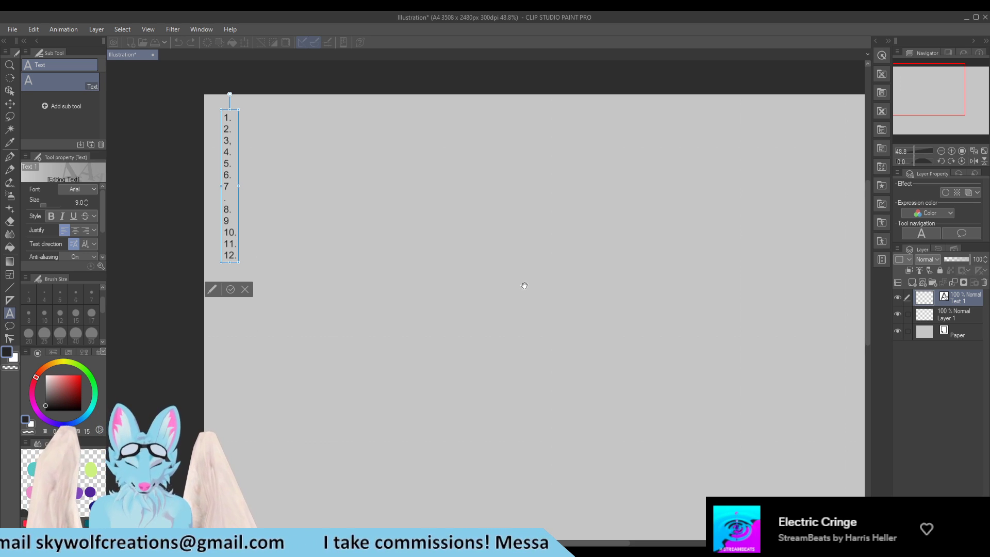
key(Up)
key(BackSpace)
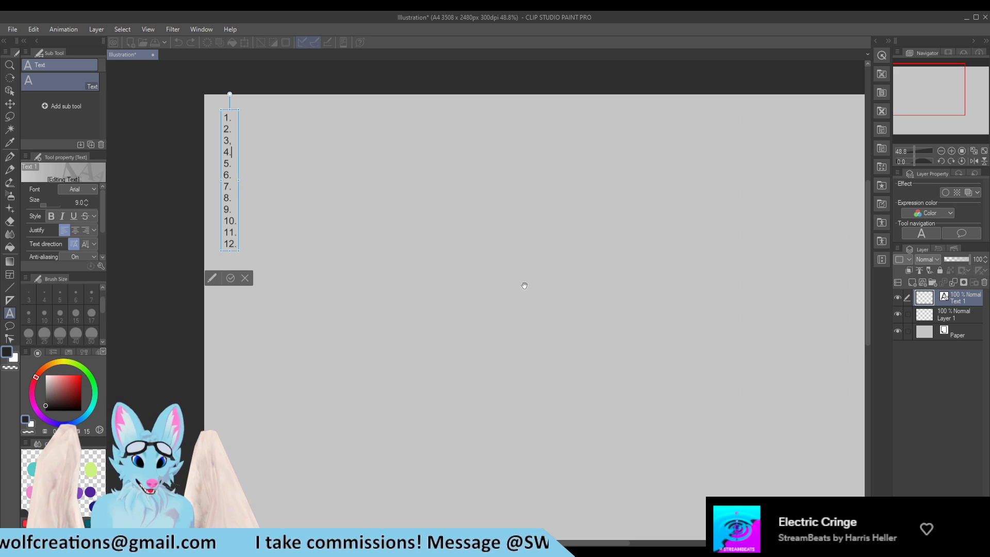
key(Up)
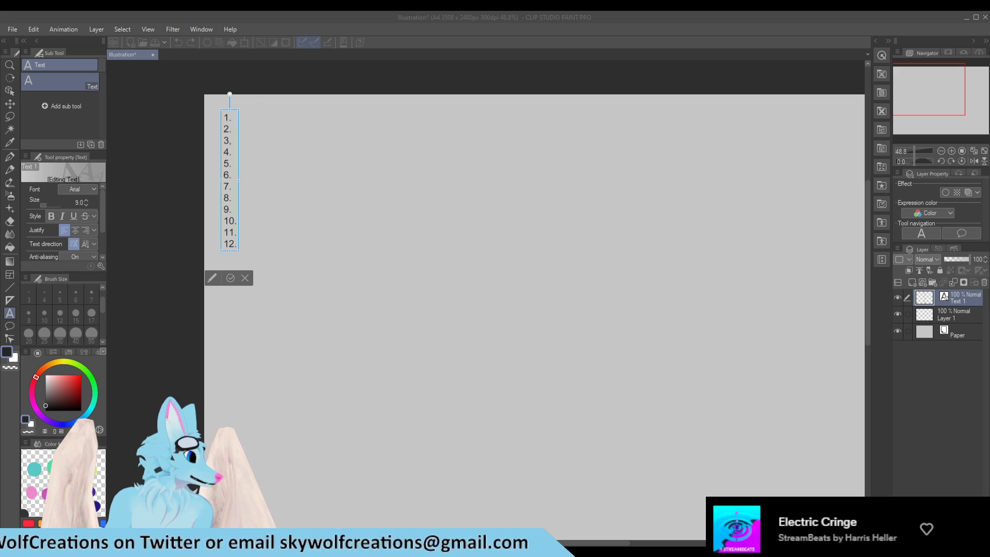
Step: Enter "Blush" as item 1 of the numbered list
click(232, 118)
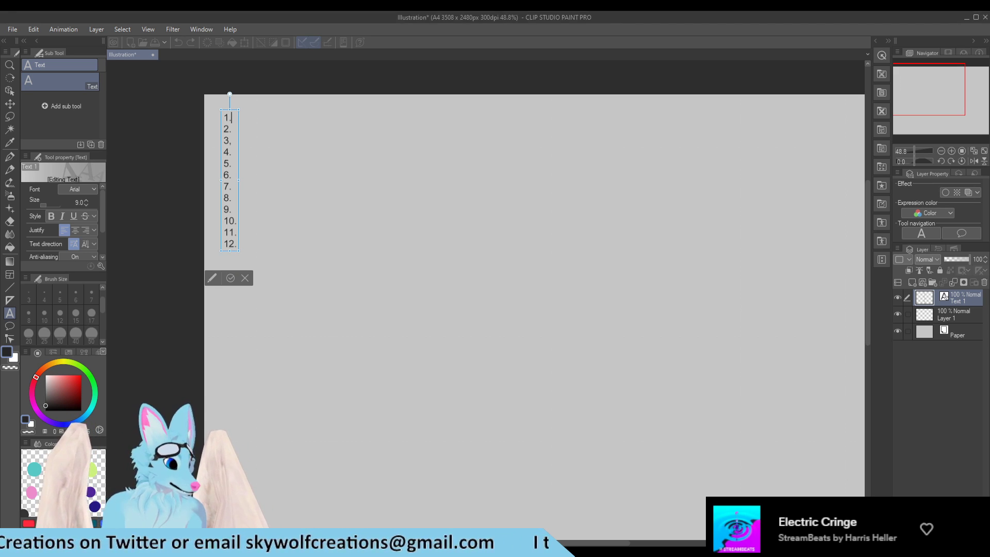
click(176, 317)
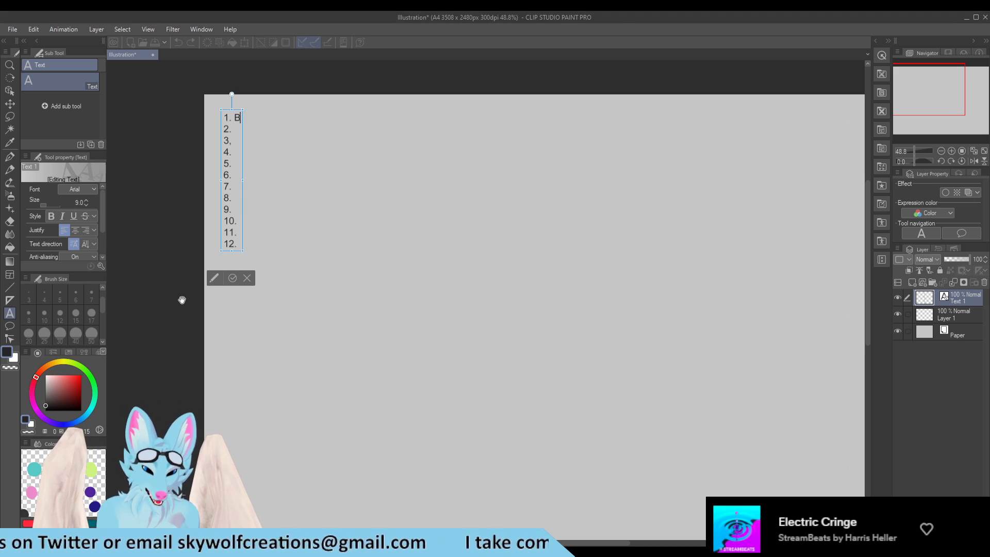
text(Blu)
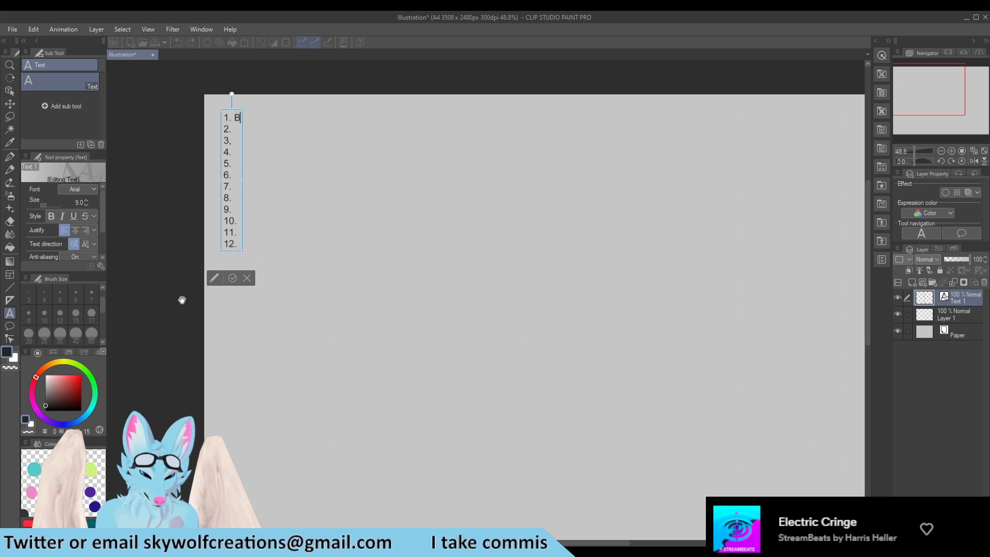
text(sh)
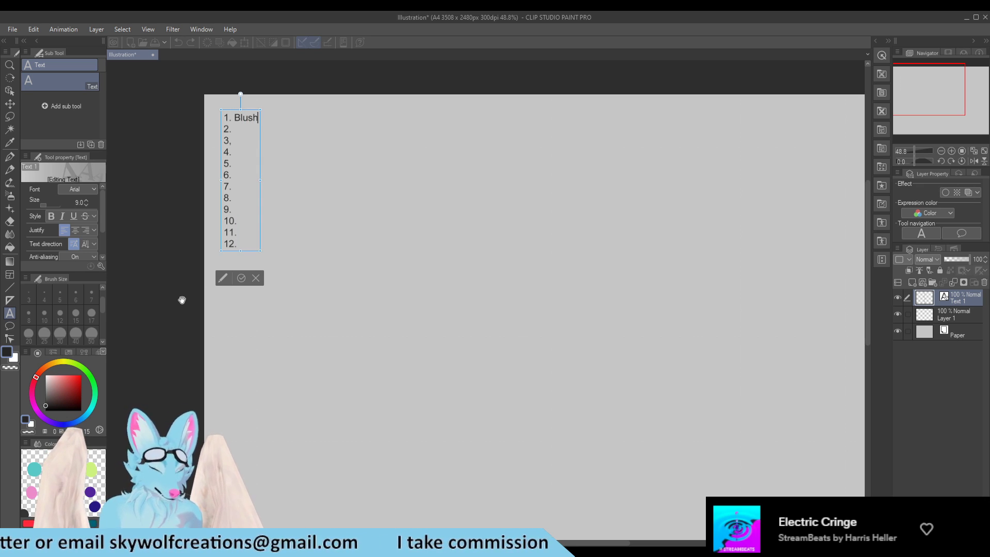
key(Return)
key(BackSpace)
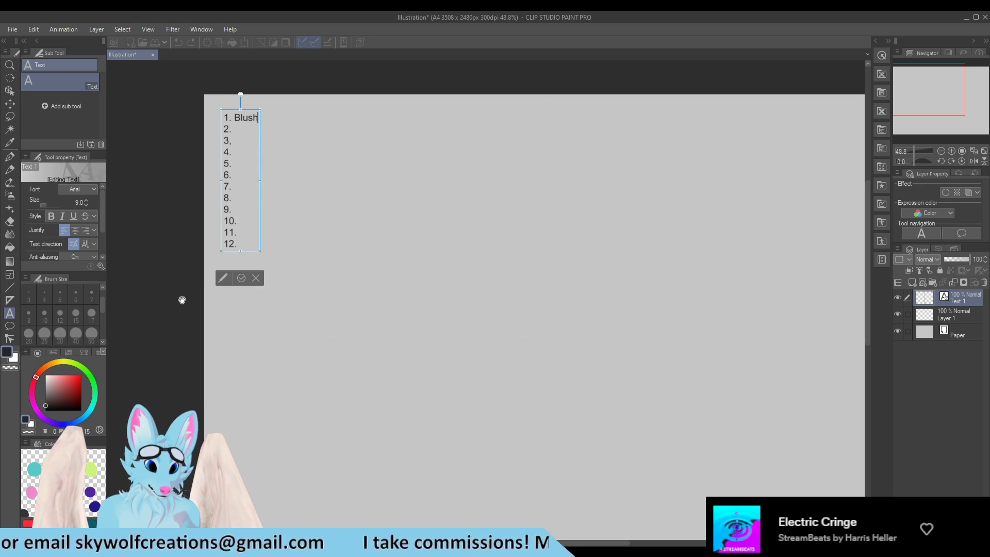
Step: Enter "yay!", "Hug" and "Heart" as items 2, 3 and 4 of the list
key(Down)
text(yay! 3, )
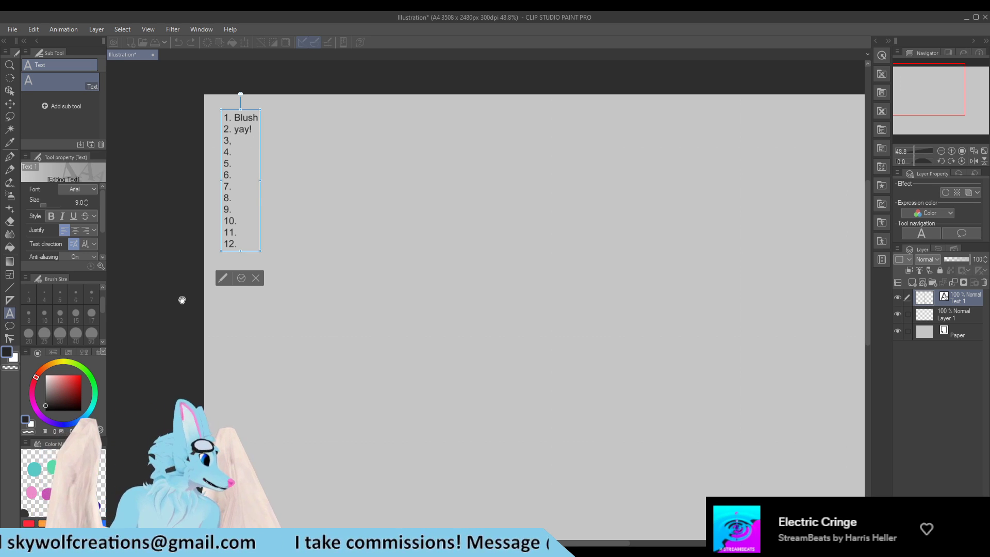
text(Hug 4. )
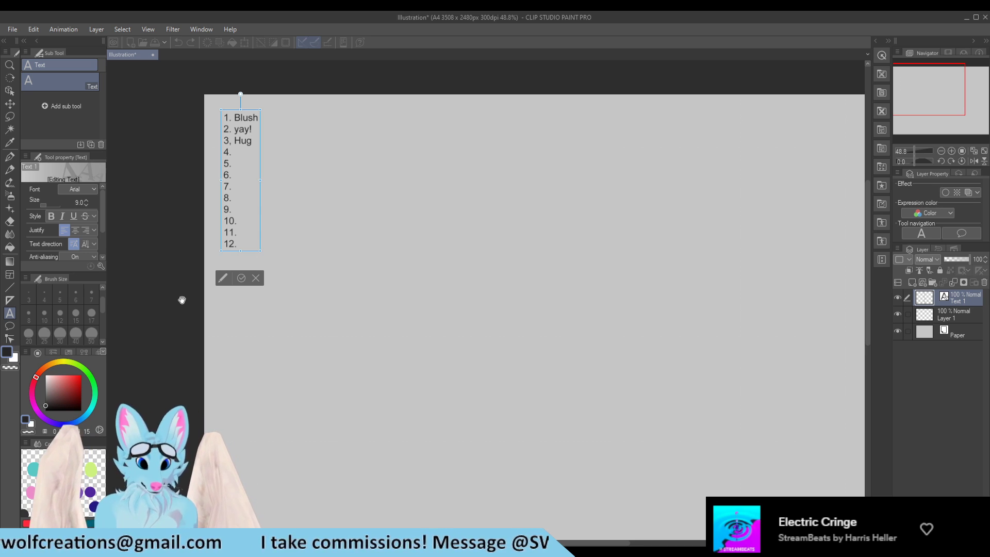
text(Heart 5. )
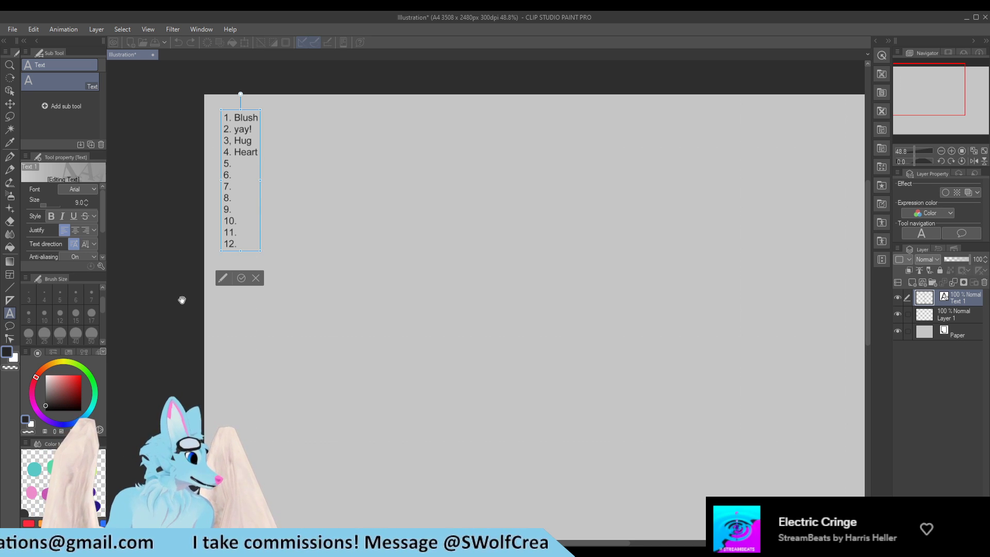
Step: Enter "Working (PC)" and "Drink (Monster)" as items 5 and 6 of the list
text(Working)
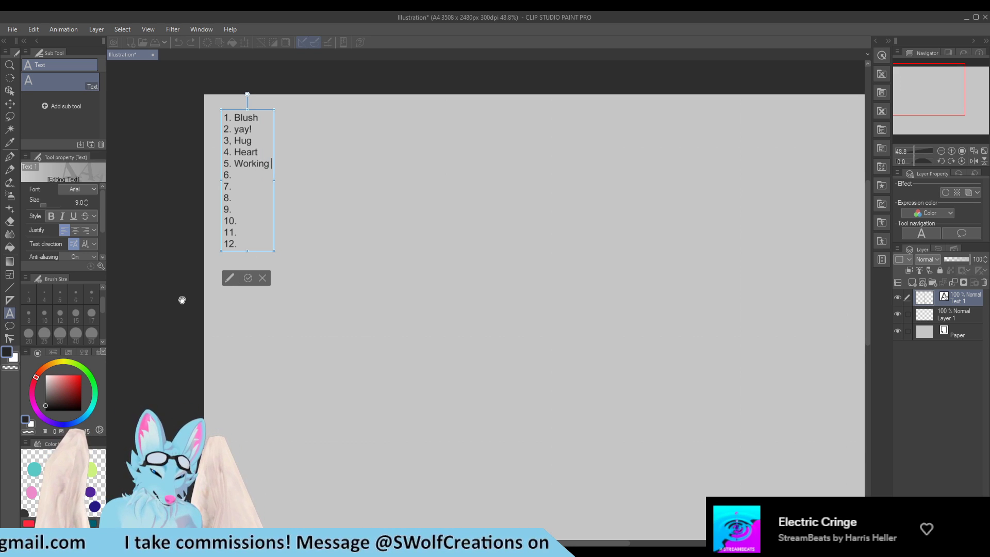
text( ()
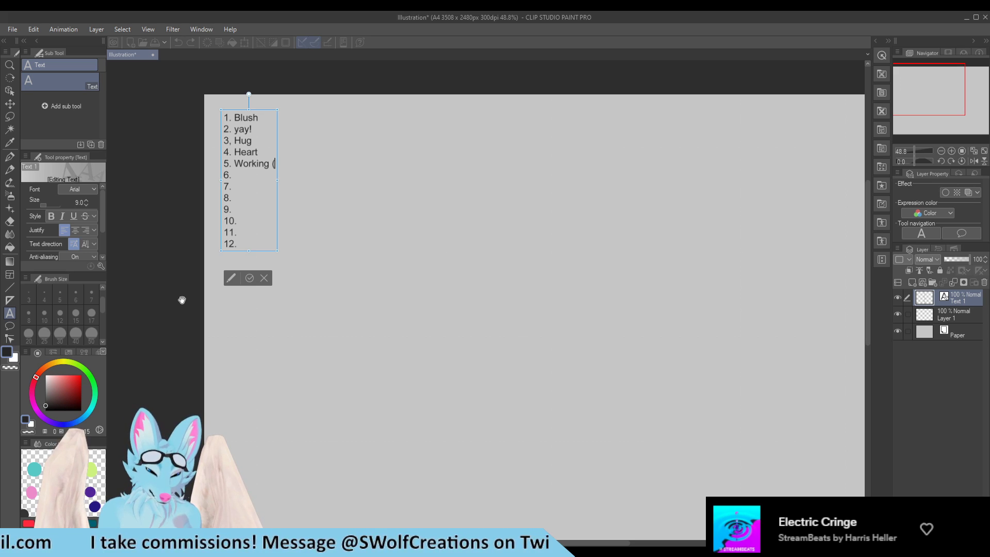
text(PC) 6. )
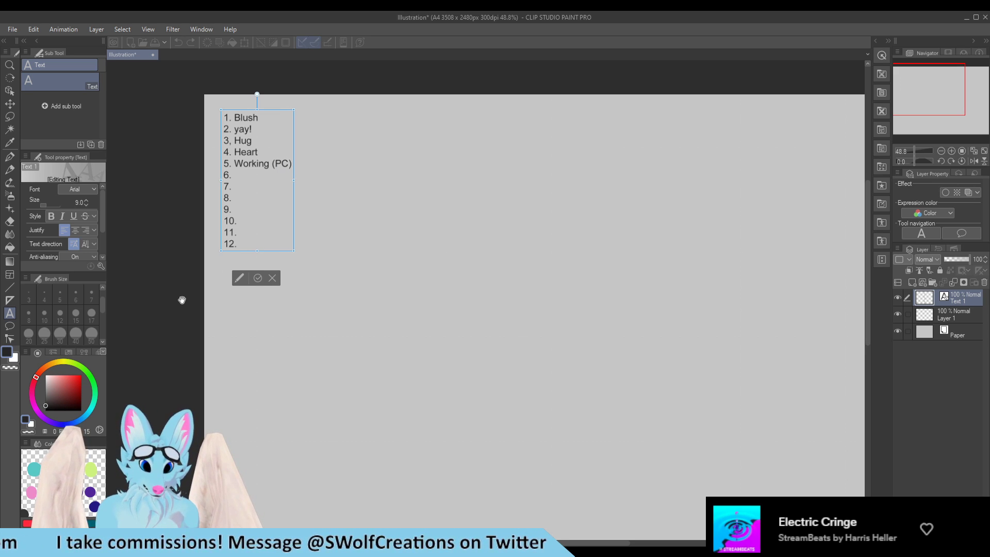
text(Drink (Mo)
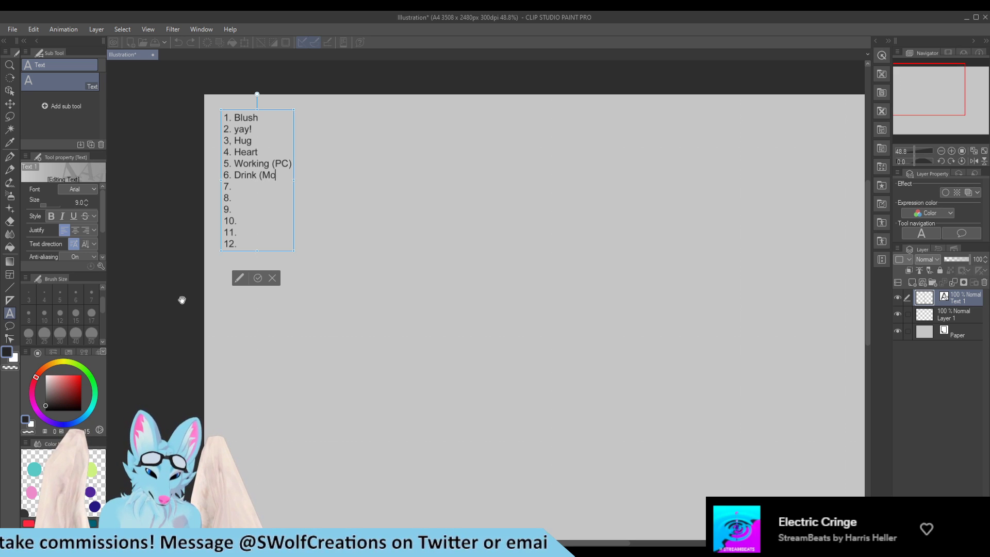
text(nster) 7.)
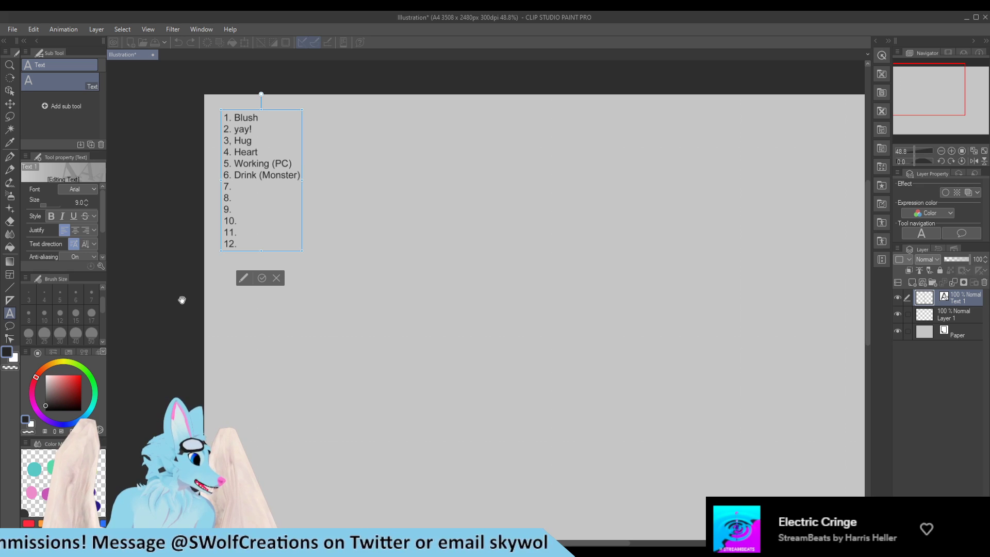
Step: Enter "Evil", "Grrr" and "Cry" as items 7, 8 and 9 of the list
text( Evil 8.)
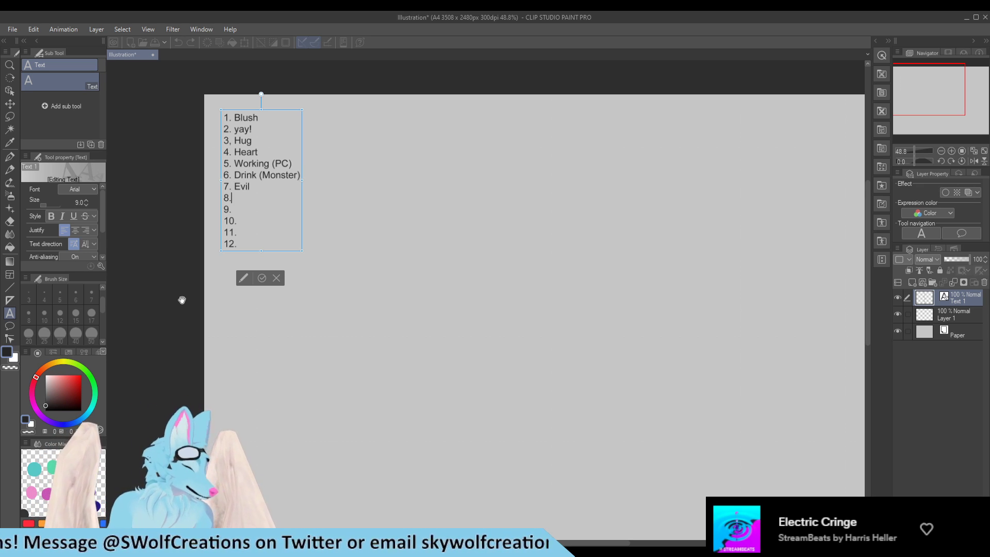
text( Grrr 9.)
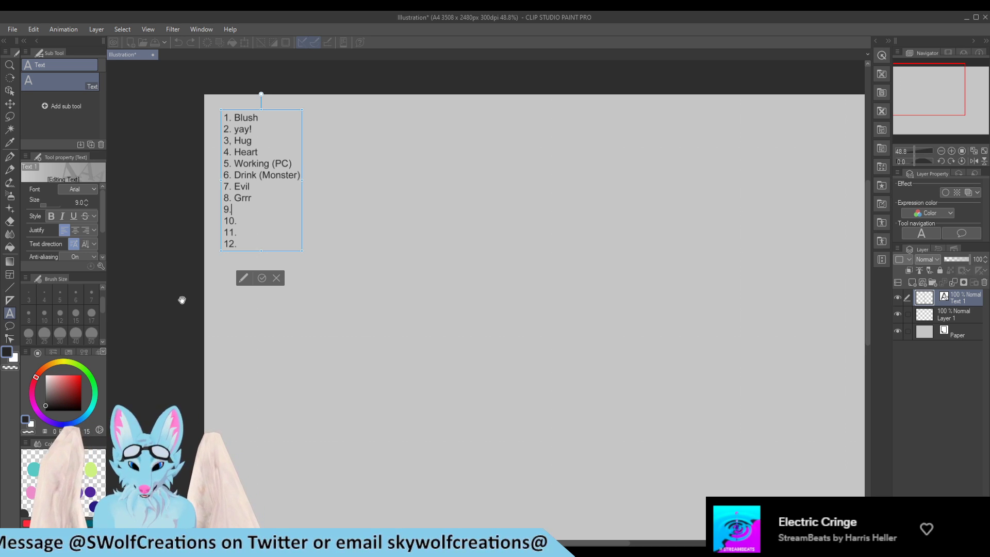
text(Cry)
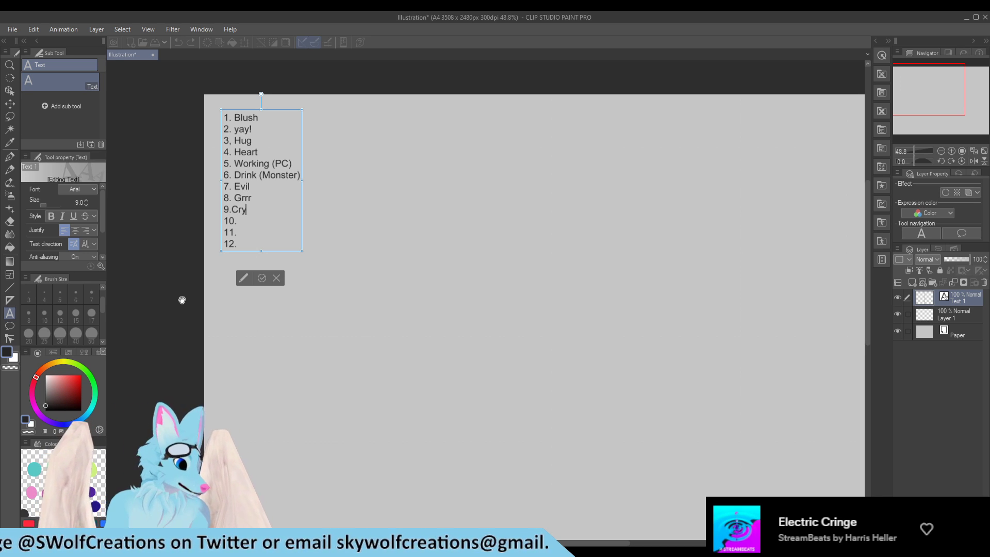
Step: Enter "Eww", "Dead" and "Blush" as items 10, 11 and 12 of the list
key(Down)
text(Eww)
key(Down)
text(Dead)
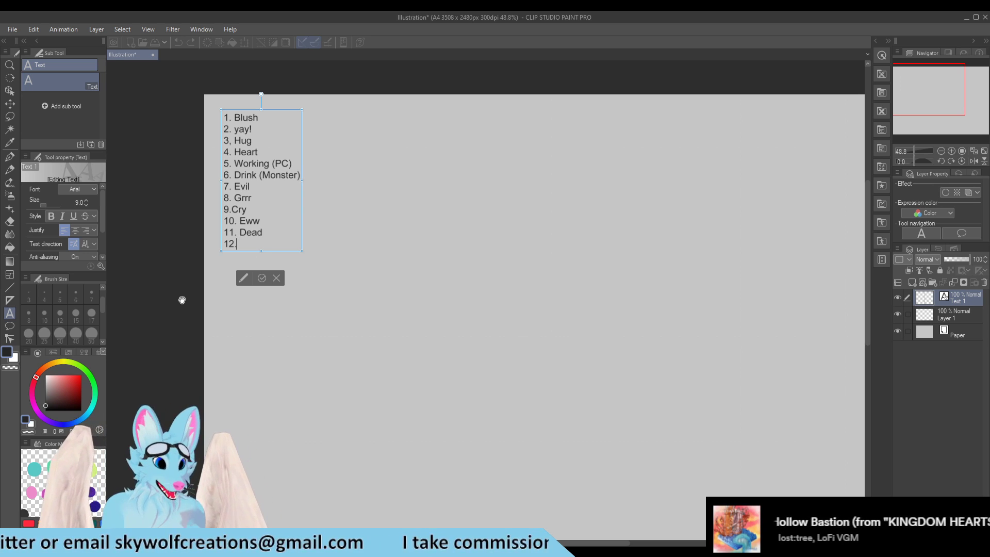
text(Blush)
Step: Replace the text of item 1 with "Shy" and commit the finished list
drag(242, 118, 235, 117)
text(Sky)
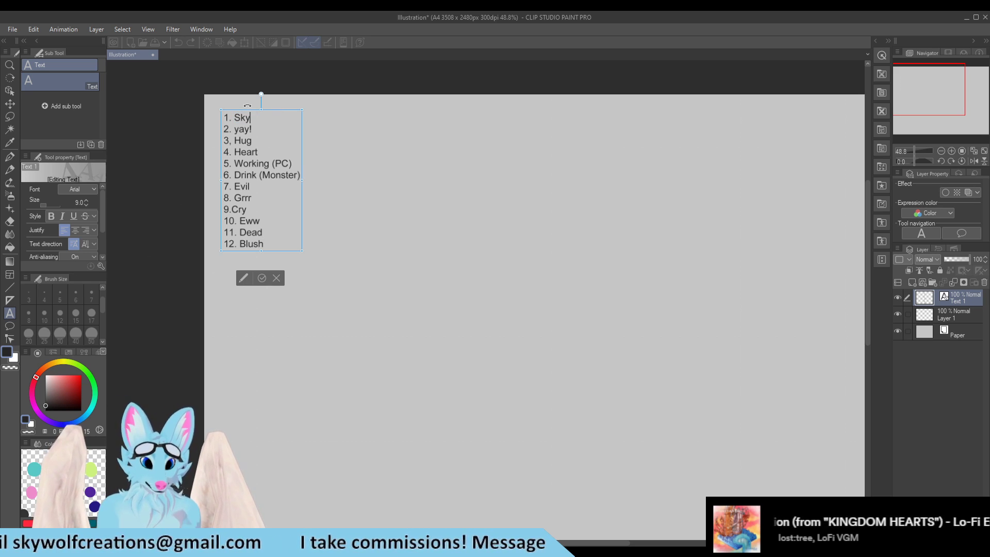
key(BackSpace)
key(BackSpace)
text(hy)
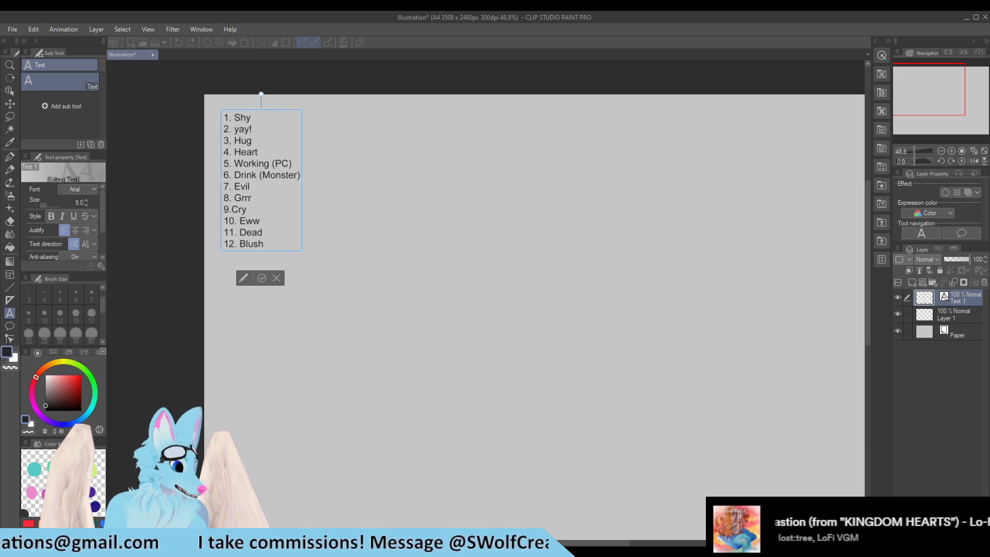
click(262, 278)
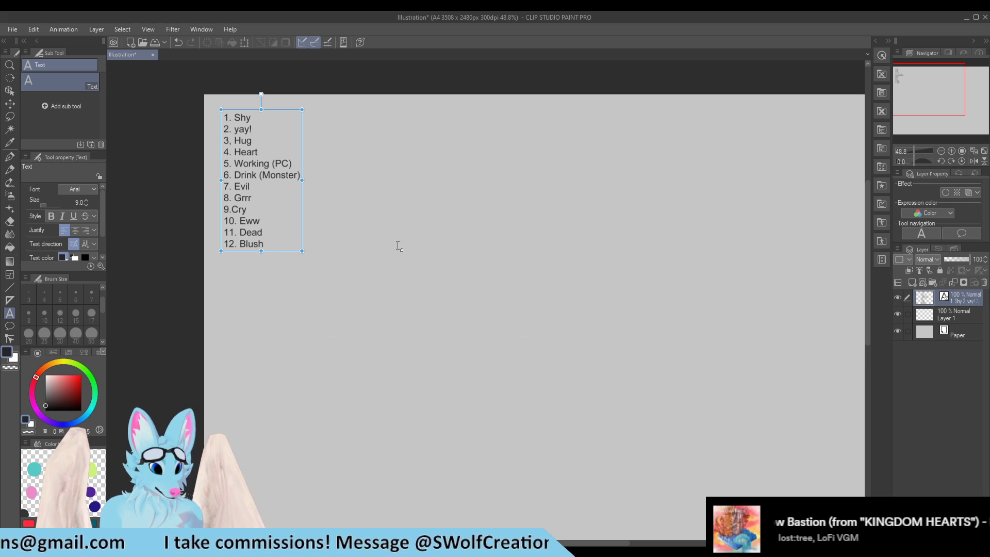
Step: Make Layer 1 active with the Turnip pen and save the illustration as "Sticker Sketches"
click(952, 314)
scroll(203, 182, down, 1)
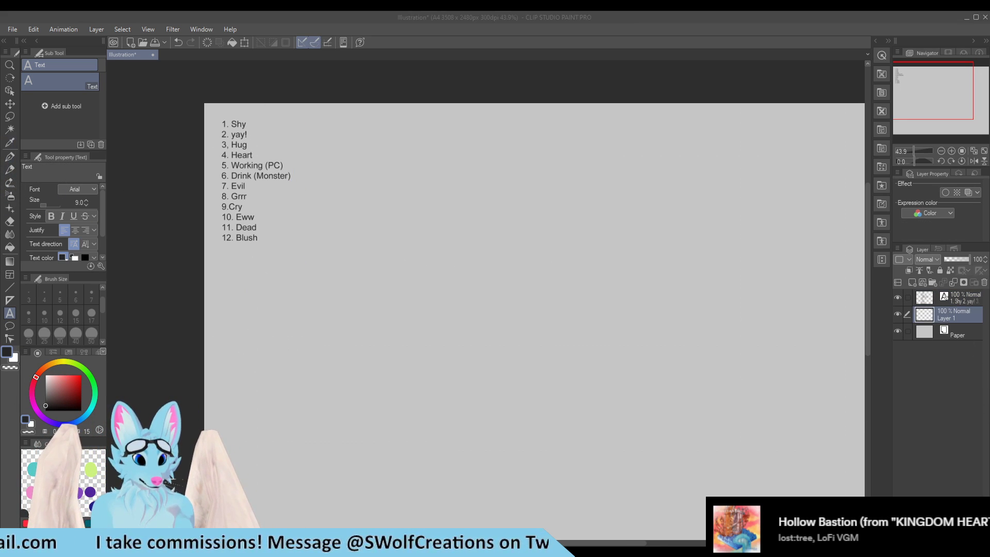
click(10, 156)
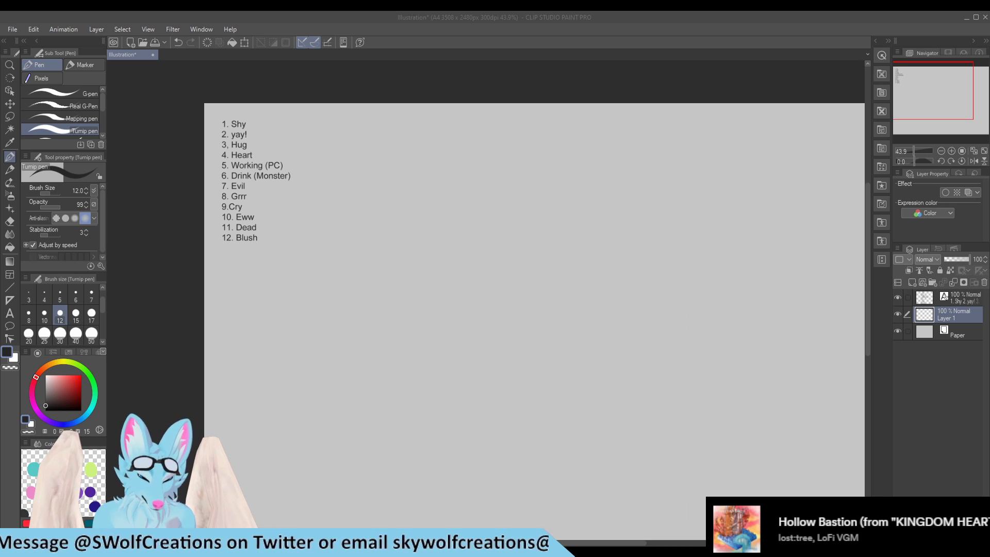
key(Return)
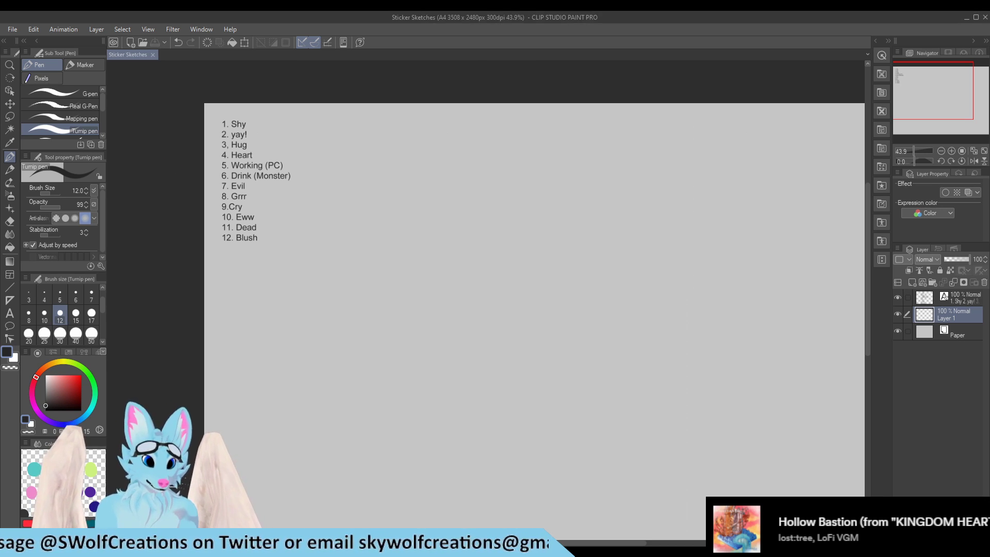
Step: Set the drawing colour to a dark grey for sketching
scroll(61, 112, down, 2)
scroll(204, 153, down, 4)
scroll(269, 148, up, 3)
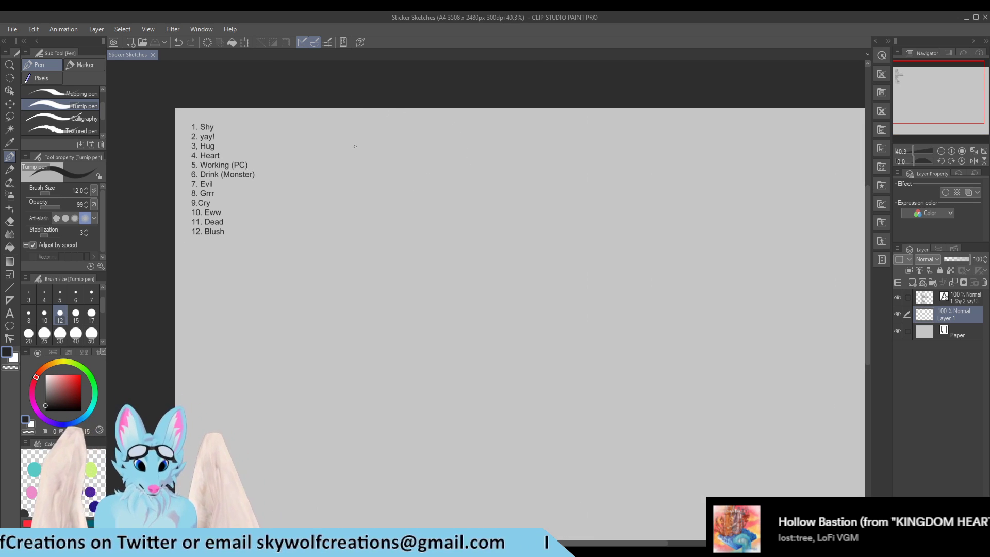
alt+click(368, 157)
scroll(241, 118, up, 1)
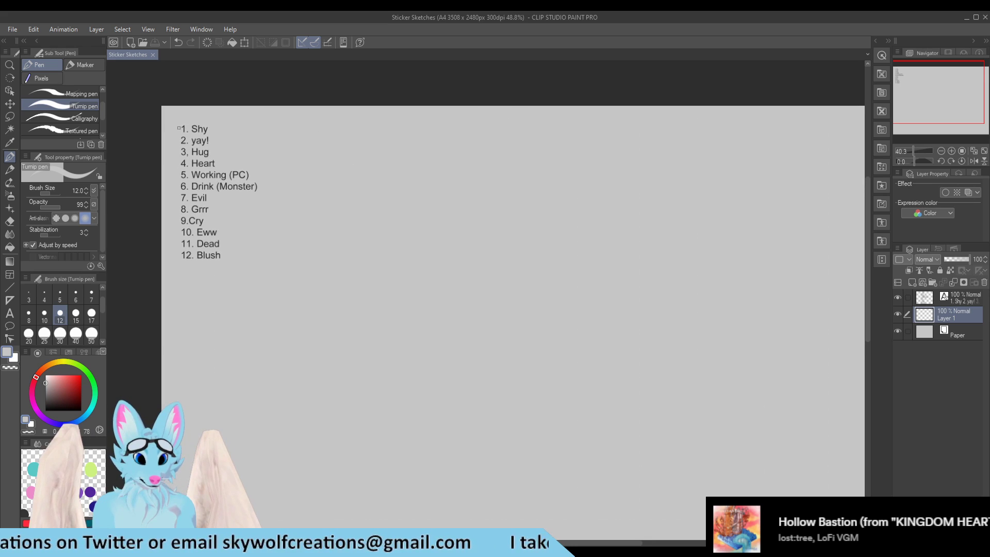
drag(59, 395, 46, 402)
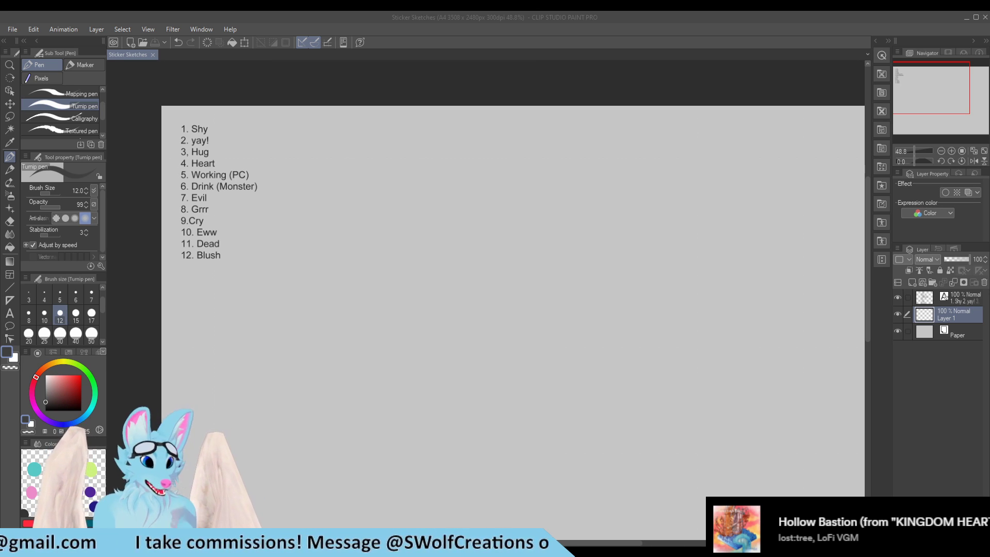
click(138, 273)
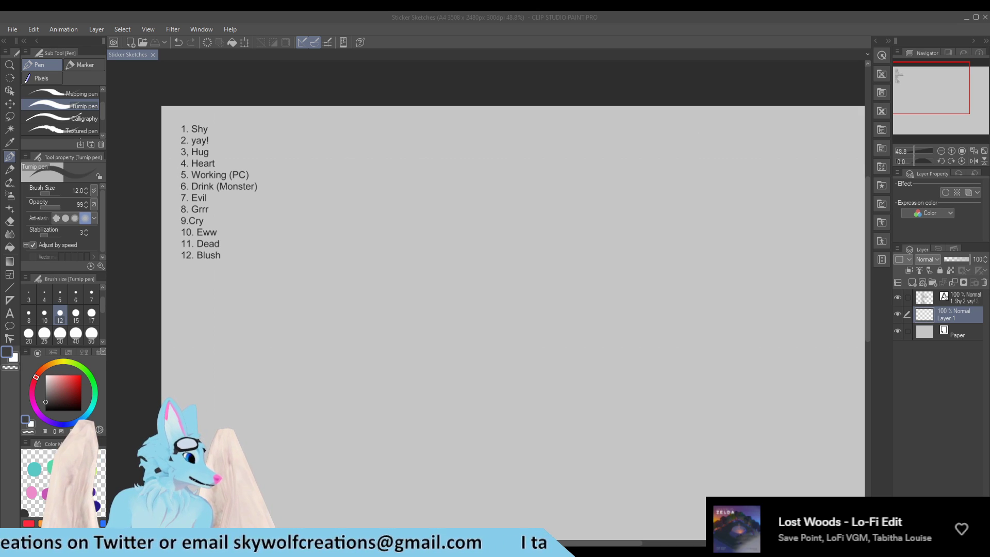
click(111, 204)
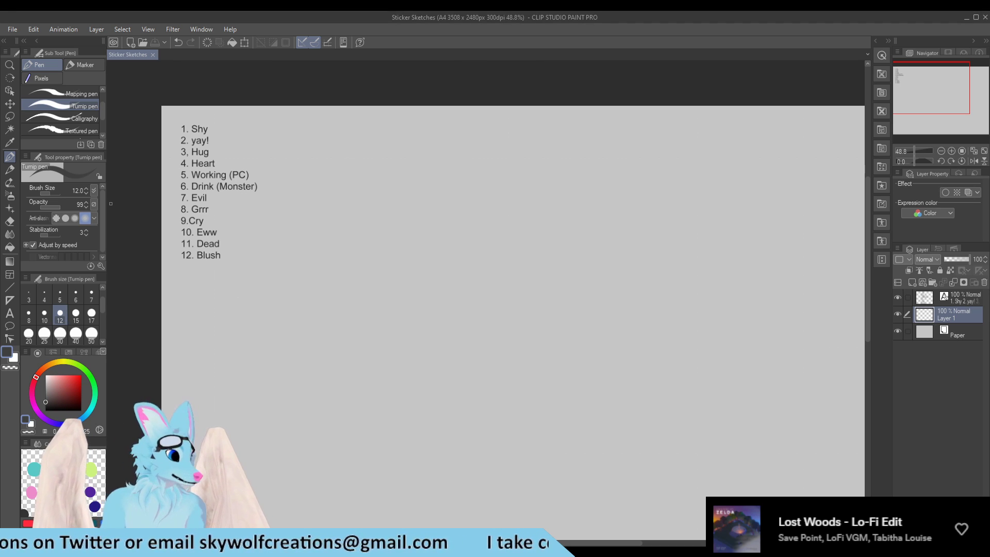
scroll(484, 219, up, 2)
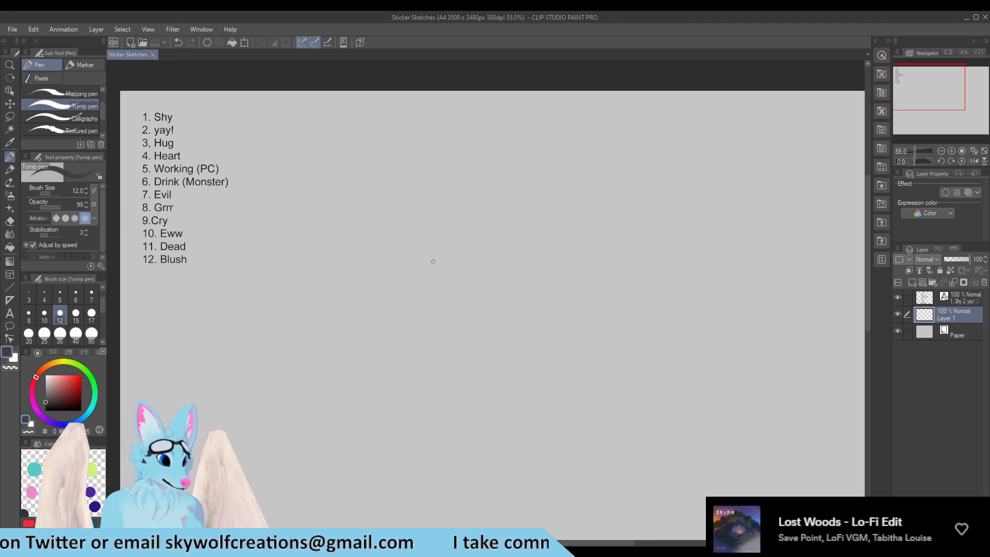
scroll(434, 261, down, 2)
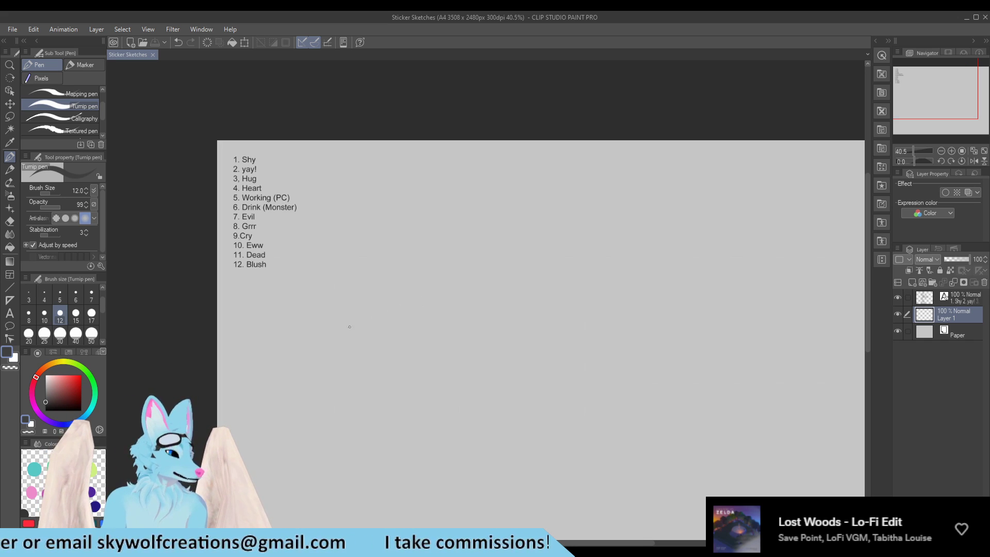
Step: Sketch a round canine head beside the list with an upright ear, a sideways ear, a muzzle and small eye marks
scroll(356, 330, up, 3)
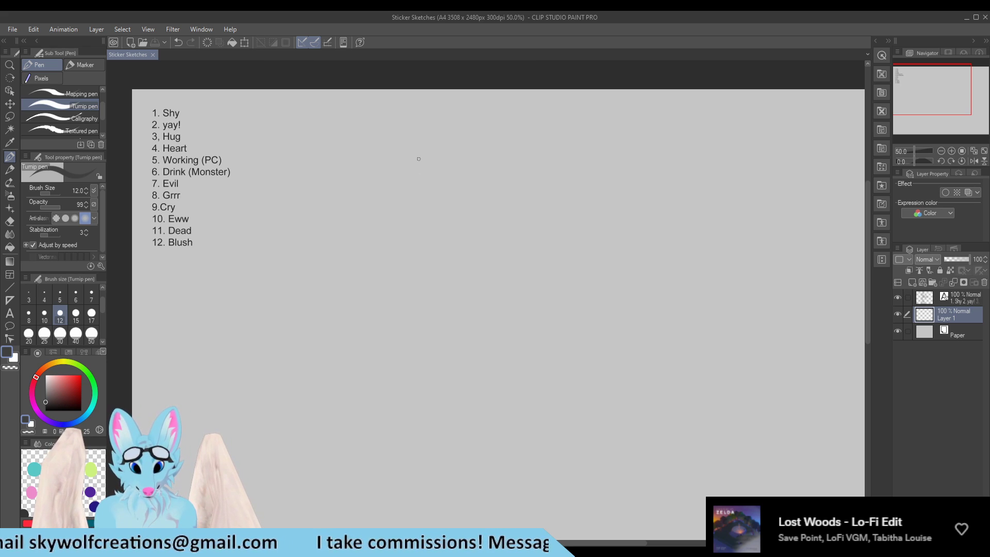
mouse_move(421, 148)
mouse_down()
mouse_move(453, 172)
mouse_move(433, 189)
mouse_move(410, 154)
mouse_move(437, 140)
mouse_up()
key(ctrl+z)
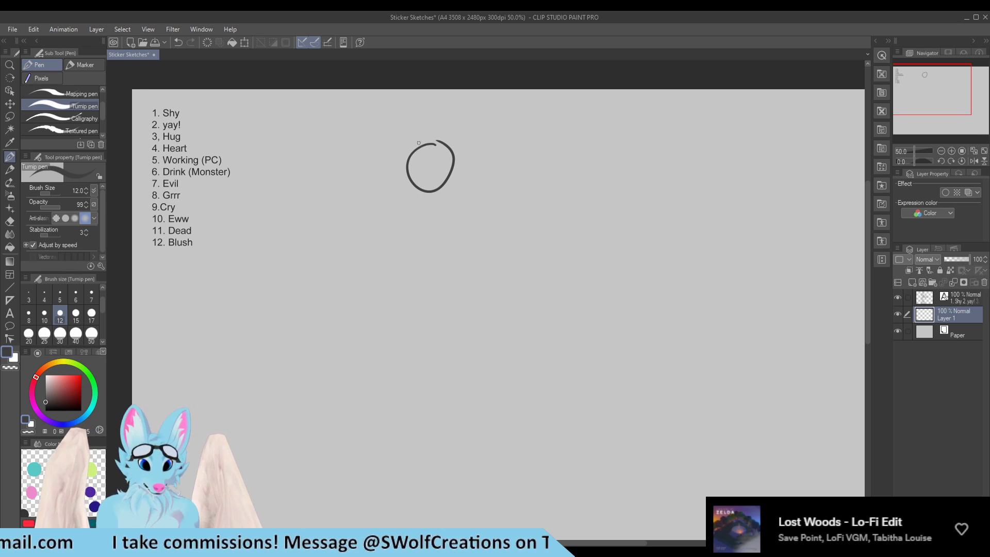
mouse_move(422, 147)
mouse_down()
mouse_move(417, 111)
mouse_move(435, 143)
mouse_move(495, 143)
mouse_move(449, 175)
mouse_move(444, 139)
mouse_move(426, 135)
mouse_move(436, 137)
mouse_move(412, 154)
mouse_up()
drag(421, 151, 418, 157)
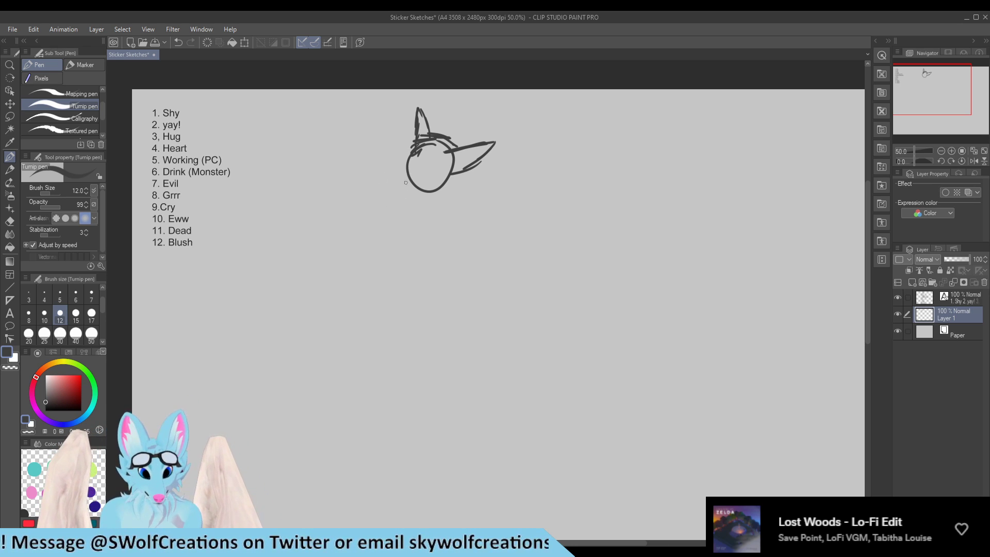
mouse_move(410, 173)
mouse_down()
mouse_move(407, 189)
mouse_move(434, 188)
mouse_move(437, 176)
mouse_up()
scroll(436, 199, up, 3)
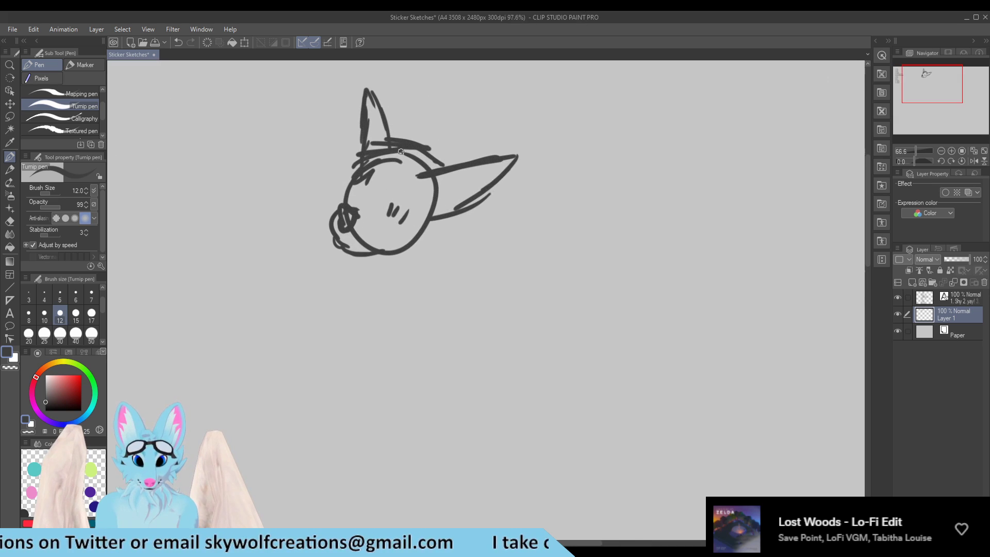
Step: Undo the eye, muzzle, hair and ear strokes and erase the remaining head sketch
key(ctrl+z)
key(ctrl+z)
key(ctrl+z)
key(ctrl+z)
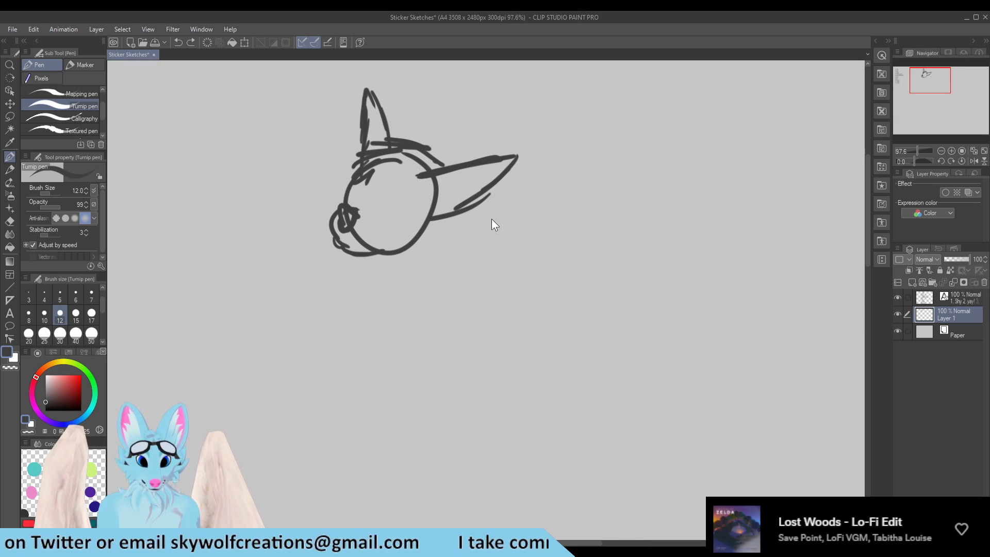
scroll(491, 219, down, 5)
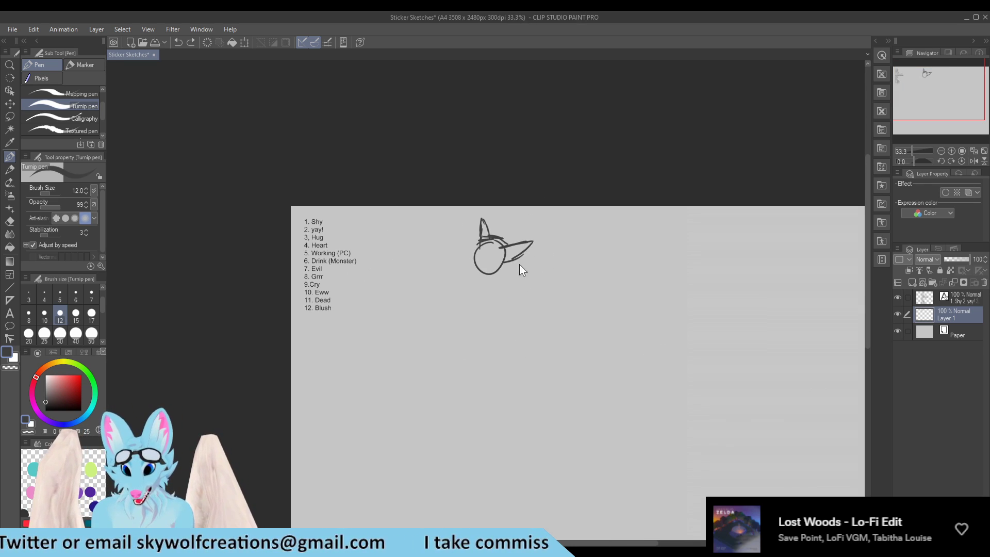
scroll(515, 259, up, 4)
key(ctrl+z)
key(ctrl+z)
key(ctrl+z)
key(ctrl+z)
key(ctrl+z)
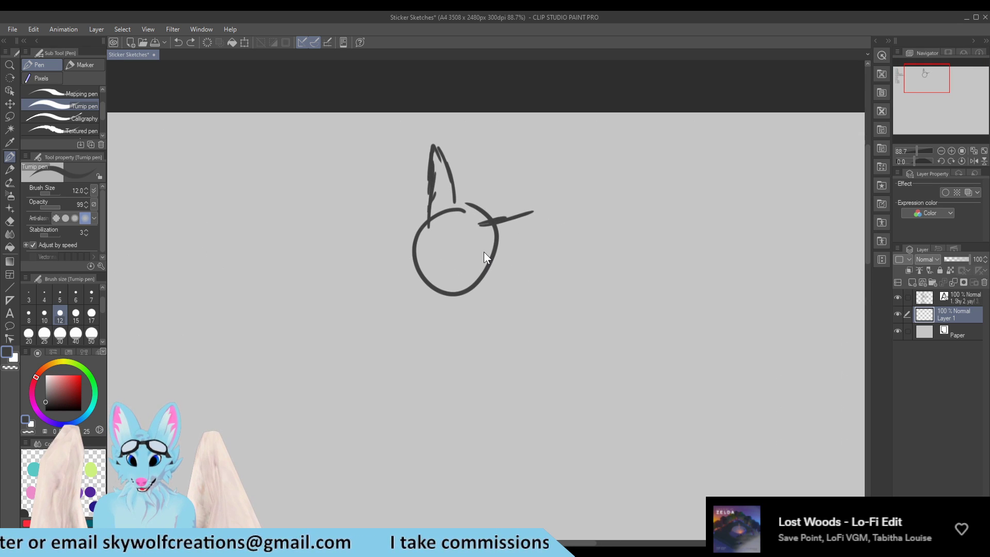
key(e)
mouse_move(438, 174)
mouse_down()
mouse_move(409, 266)
mouse_move(429, 288)
mouse_move(467, 169)
mouse_move(464, 250)
mouse_move(495, 245)
mouse_up()
Step: Sketch a new round head beside the list with one upright pointed ear and one ear extending sideways
key(p)
scroll(455, 333, down, 2)
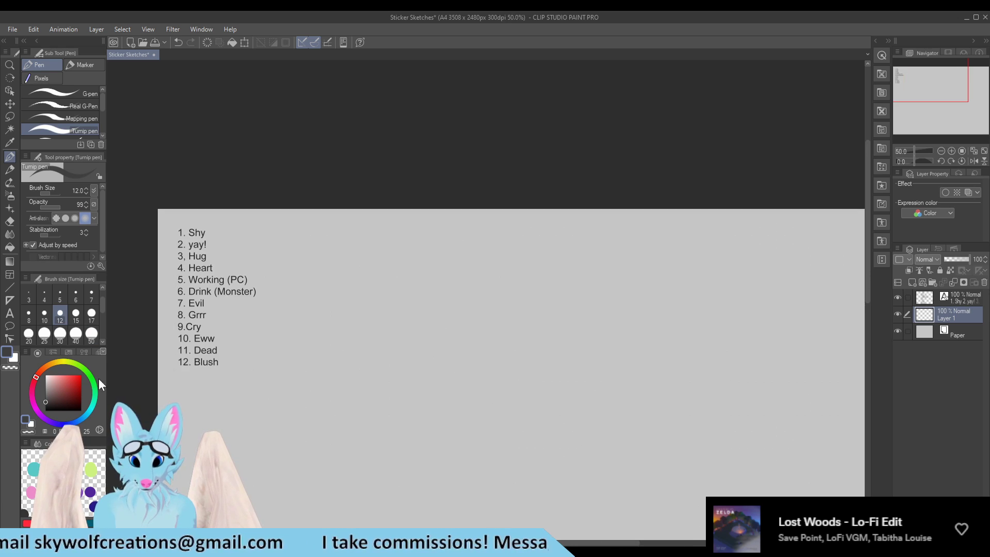
scroll(276, 343, up, 1)
mouse_move(431, 239)
mouse_down()
mouse_move(405, 302)
mouse_move(391, 252)
mouse_move(404, 220)
mouse_move(400, 247)
mouse_up()
mouse_move(410, 195)
mouse_down()
mouse_move(399, 230)
mouse_move(418, 171)
mouse_move(426, 213)
mouse_up()
mouse_move(419, 172)
mouse_down()
mouse_move(426, 221)
mouse_move(466, 250)
mouse_move(498, 242)
mouse_up()
mouse_move(437, 255)
mouse_down()
mouse_move(533, 237)
mouse_move(473, 282)
mouse_up()
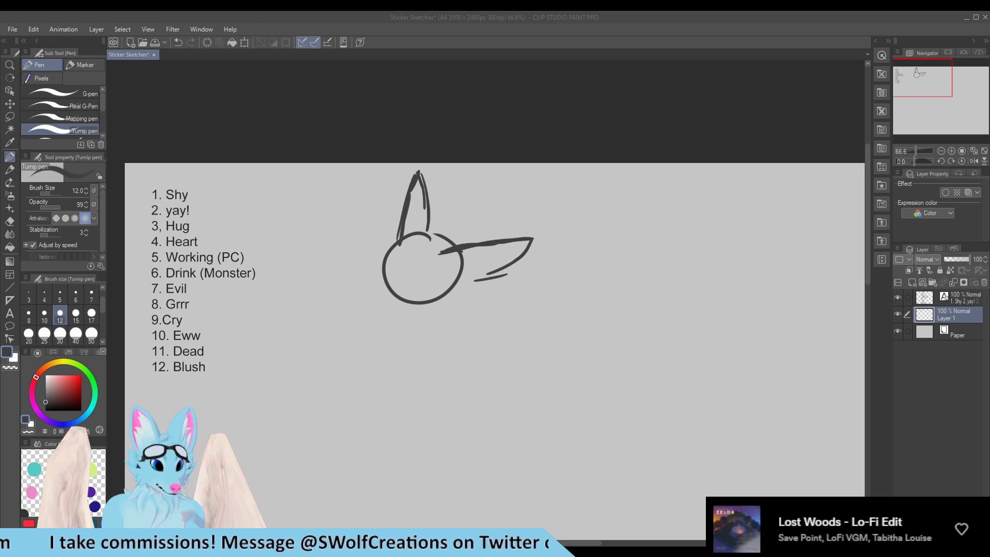
Step: Join the sideways ear to the head, add its inner fur lines and draw a hair tuft between the ears
drag(439, 261, 460, 246)
drag(488, 275, 461, 279)
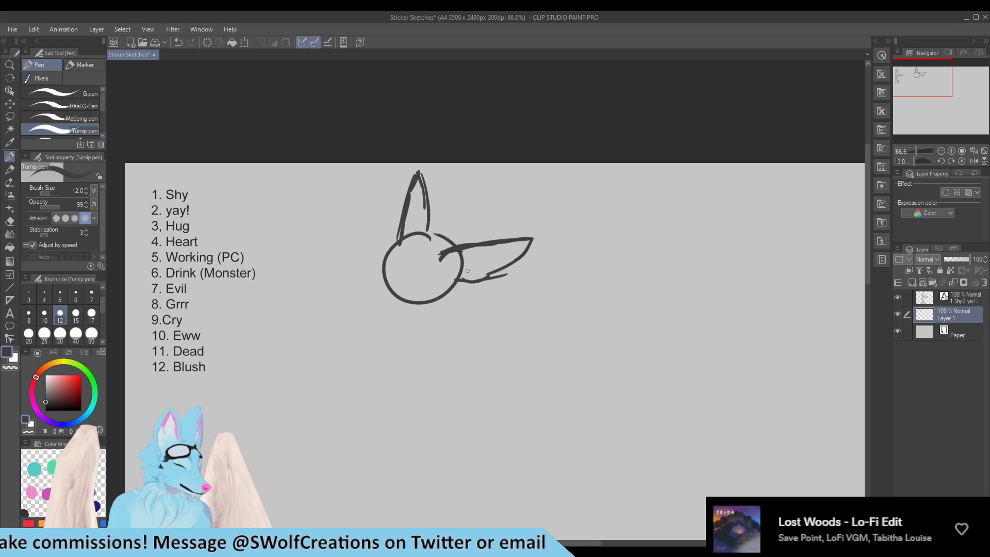
drag(452, 265, 512, 246)
mouse_move(456, 235)
mouse_down()
mouse_move(458, 244)
mouse_move(439, 219)
mouse_move(443, 231)
mouse_up()
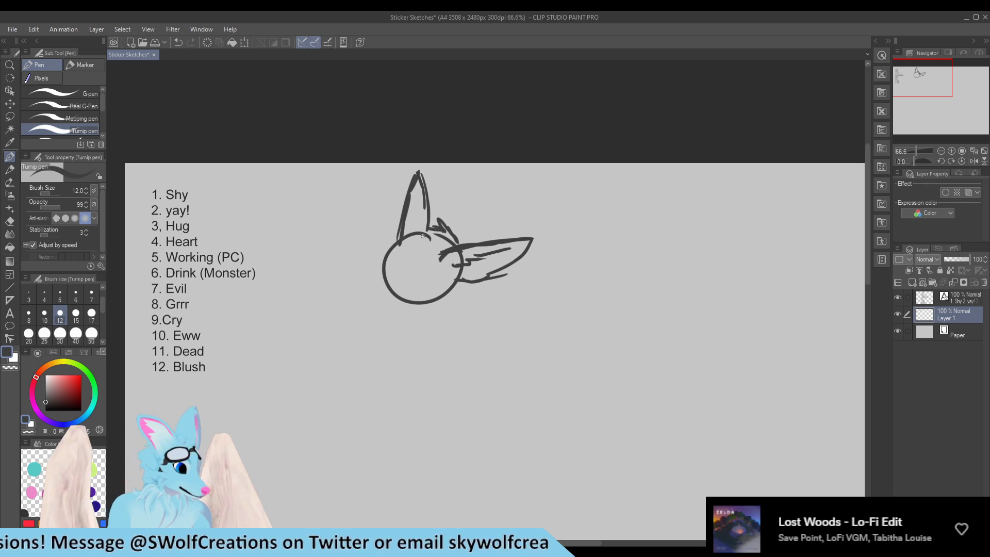
Step: Sketch the forehead hair, the short muzzle with its nose, and the eye on the head
mouse_move(439, 225)
mouse_down()
mouse_move(413, 221)
mouse_move(425, 231)
mouse_move(396, 239)
mouse_move(398, 253)
mouse_move(410, 253)
mouse_move(407, 268)
mouse_move(426, 253)
mouse_move(395, 257)
mouse_move(375, 274)
mouse_move(389, 282)
mouse_move(371, 281)
mouse_move(389, 283)
mouse_move(379, 295)
mouse_move(376, 275)
mouse_move(386, 280)
mouse_move(392, 262)
mouse_move(372, 273)
mouse_move(384, 284)
mouse_up()
key(e)
key(p)
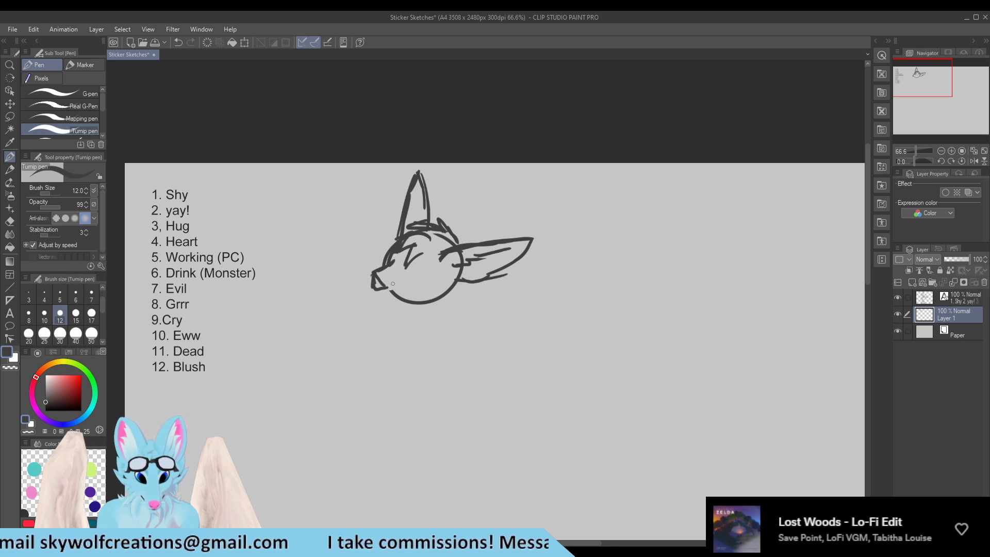
drag(417, 267, 424, 272)
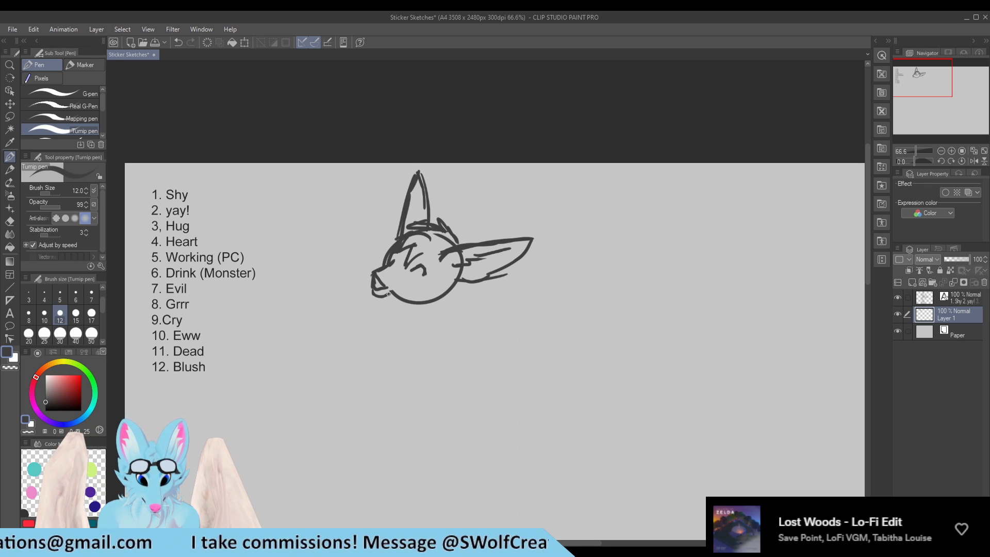
Step: Erase the round lower head outline and the old underside of the muzzle
key(e)
drag(389, 298, 447, 299)
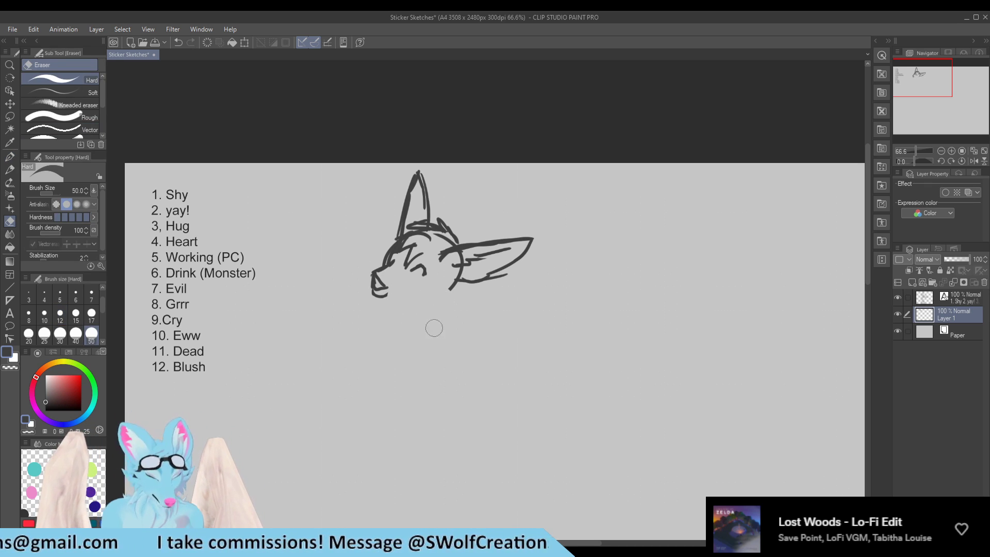
key(p)
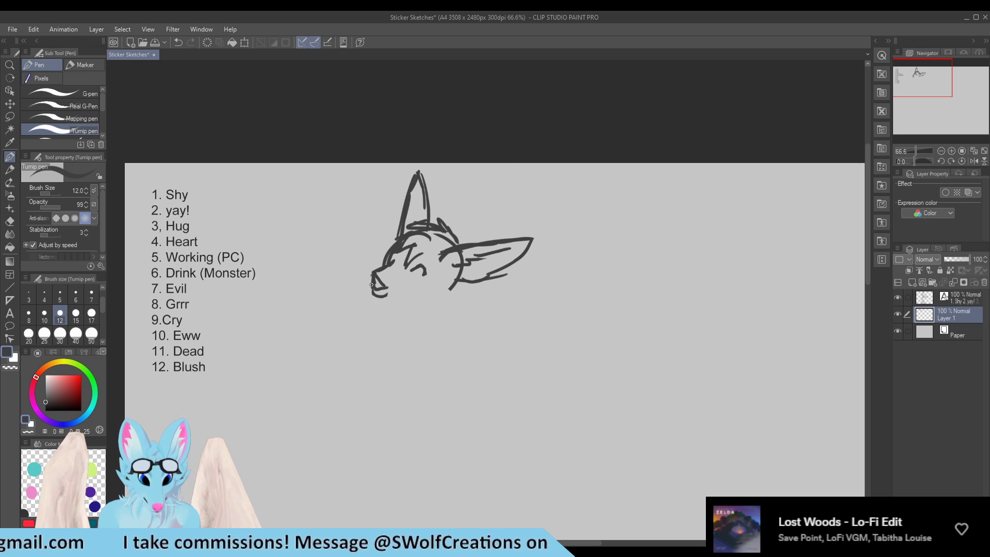
mouse_move(370, 288)
mouse_down()
mouse_move(376, 304)
mouse_move(362, 295)
mouse_move(380, 299)
mouse_up()
key(e)
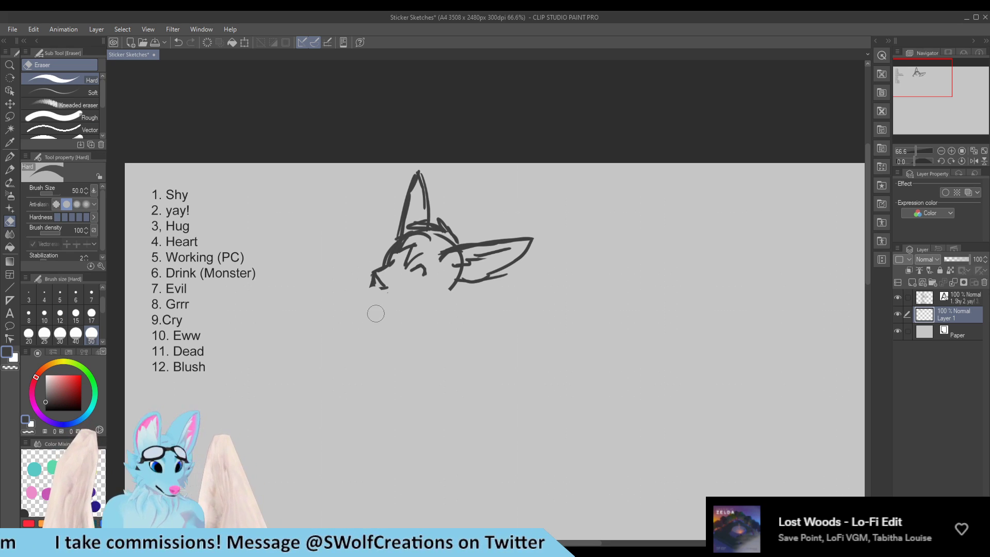
key(p)
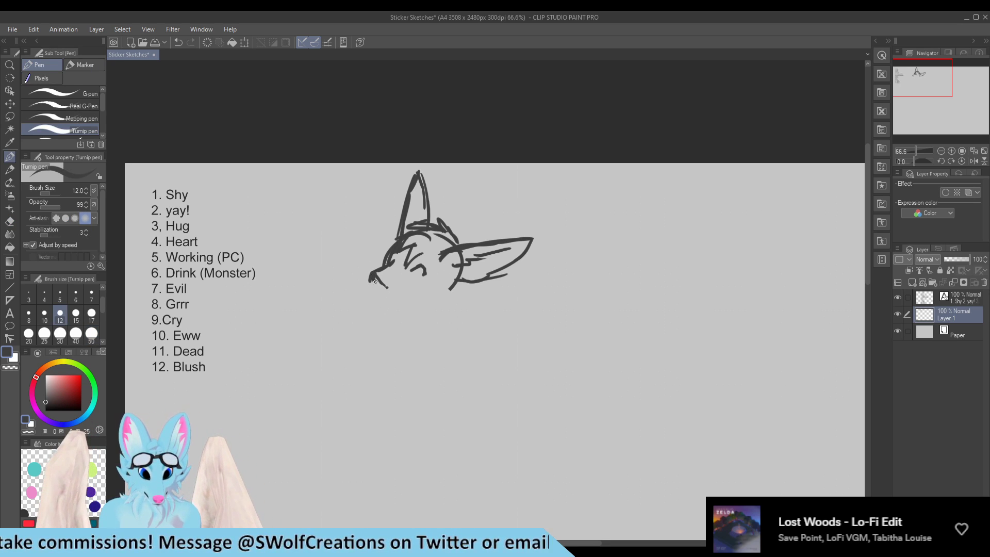
Step: Redraw the muzzle with its mouth and furry jawline, and add blush marks and a hair strand around the eye
mouse_move(372, 280)
mouse_down()
mouse_move(378, 303)
mouse_move(423, 300)
mouse_up()
mouse_move(439, 298)
mouse_down()
mouse_move(460, 291)
mouse_move(453, 279)
mouse_up()
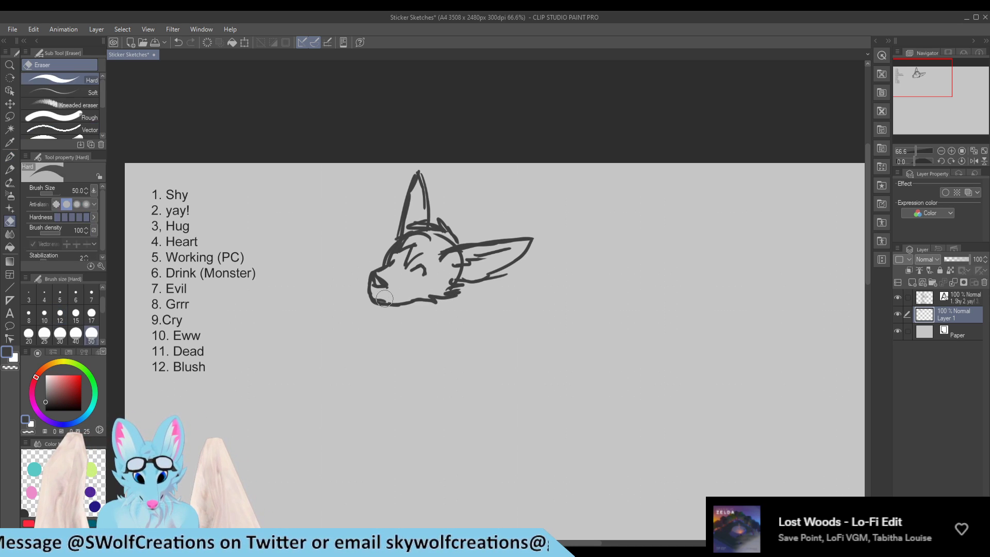
drag(373, 294, 397, 294)
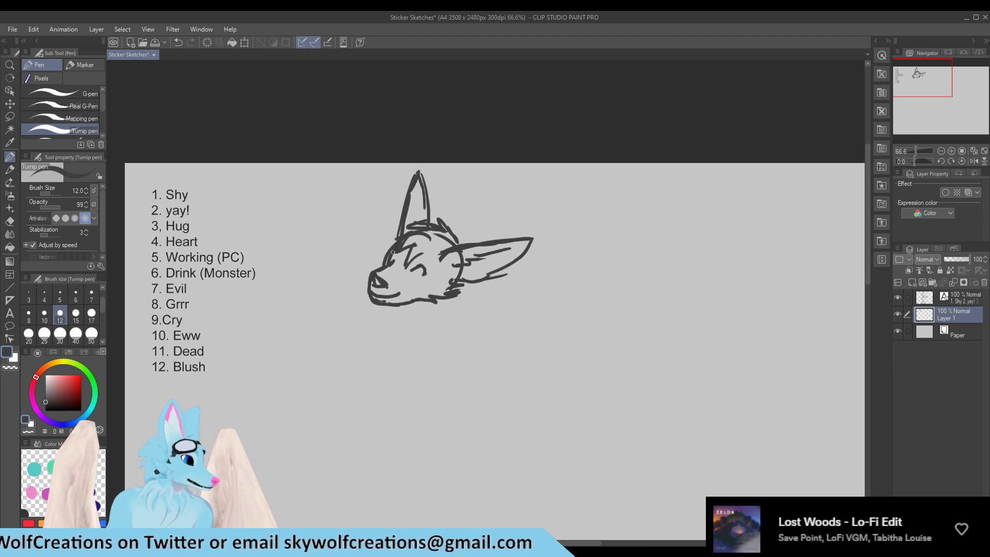
drag(422, 277, 434, 288)
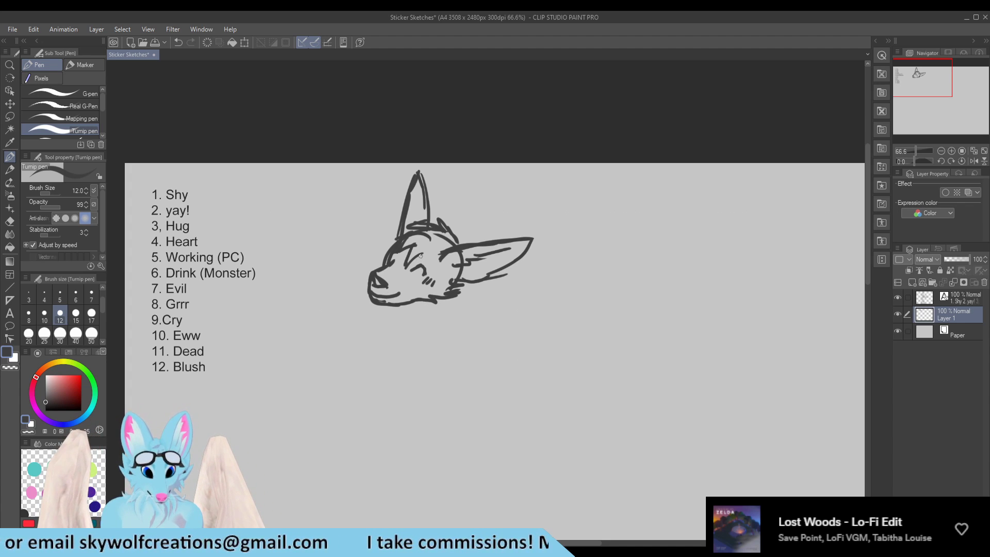
drag(422, 256, 442, 267)
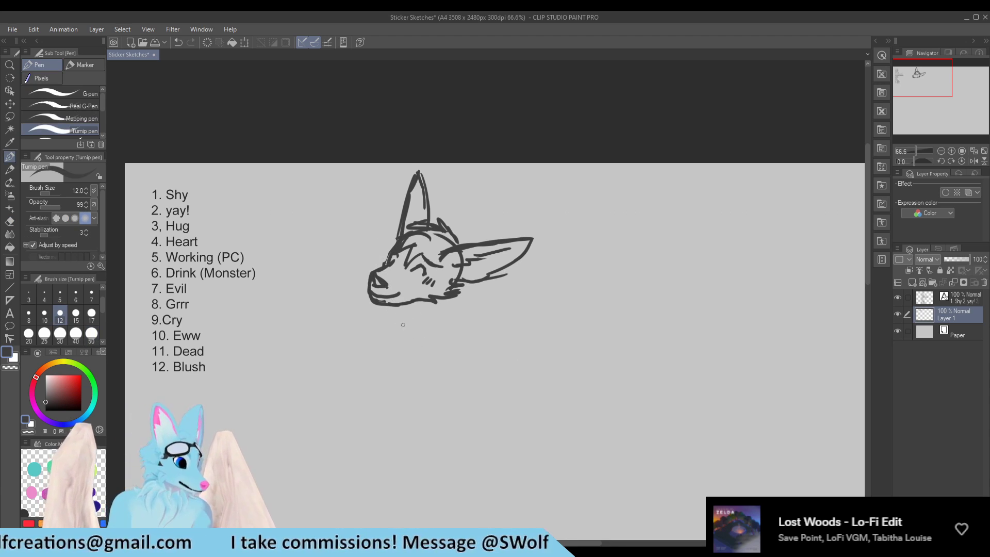
Step: Sketch the front and back neck lines below the head and a sloping shoulder curve from the nape
drag(417, 301, 423, 314)
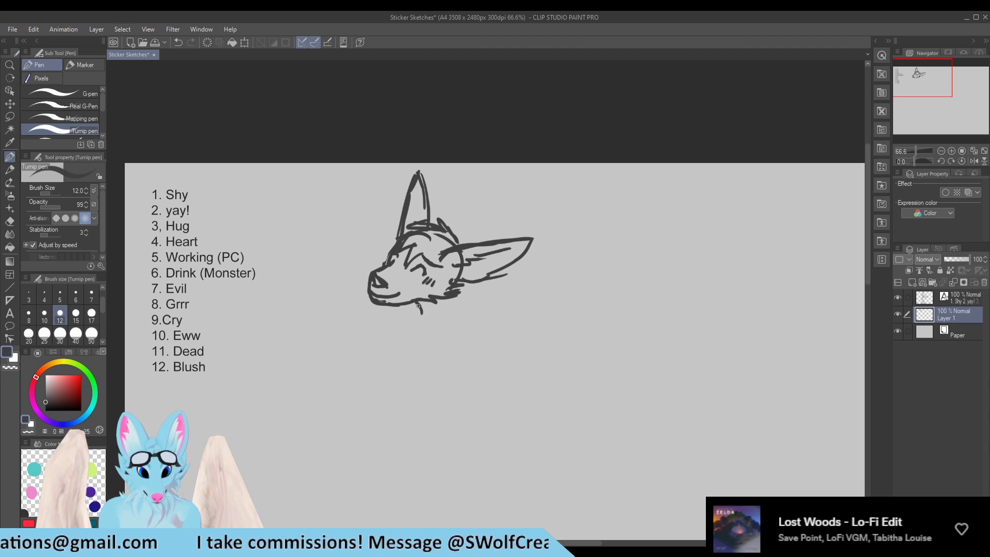
key(ctrl+z)
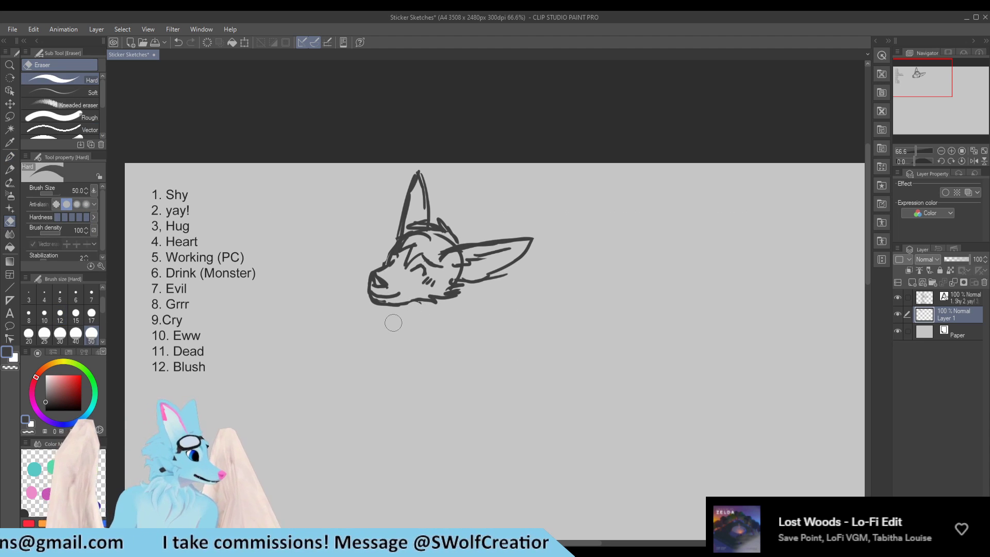
drag(413, 303, 401, 320)
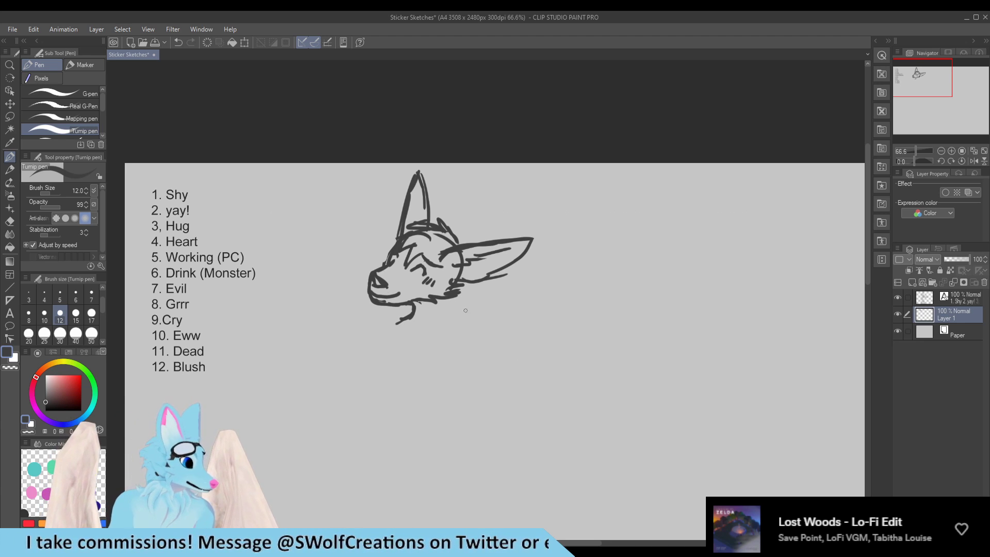
drag(459, 295, 460, 309)
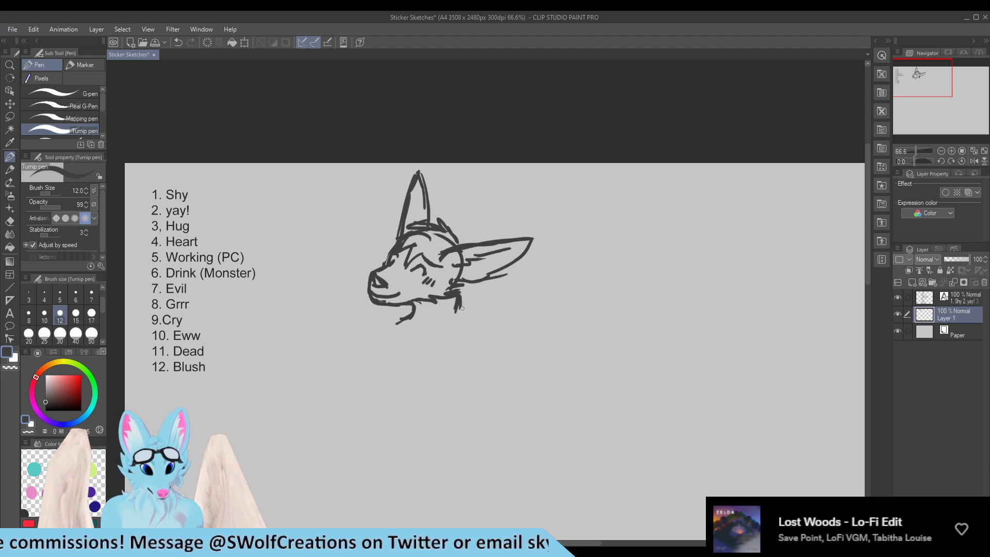
key(ctrl+z)
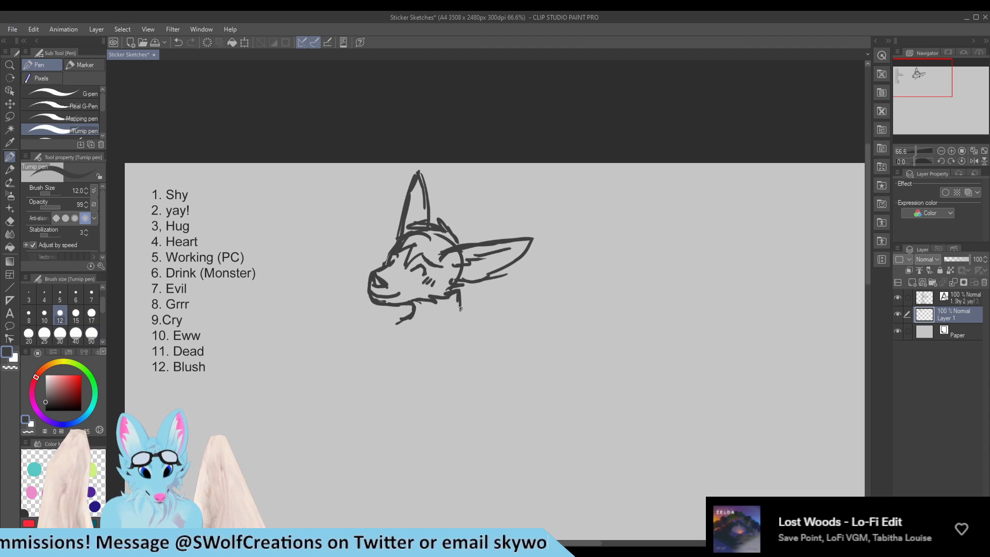
key(ctrl+z)
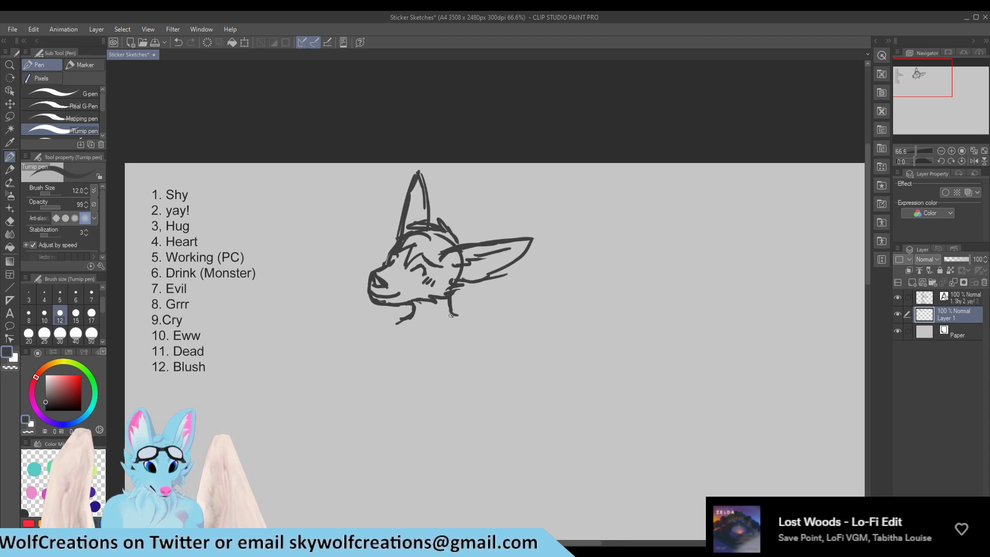
mouse_move(452, 315)
mouse_down()
mouse_move(480, 331)
mouse_move(494, 364)
mouse_up()
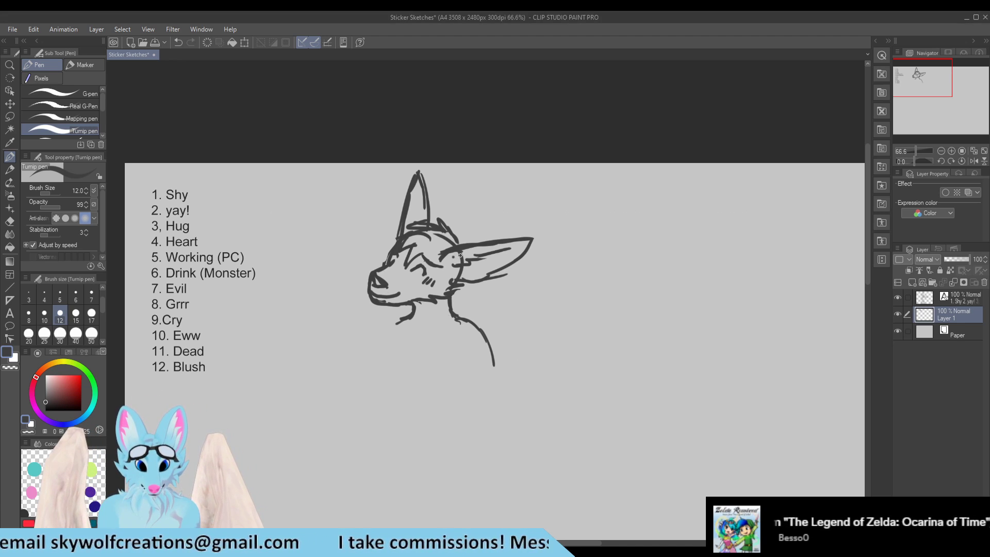
Step: Erase the skull curve inside the hair and redraw a jagged fringe across the forehead between the ears
key(e)
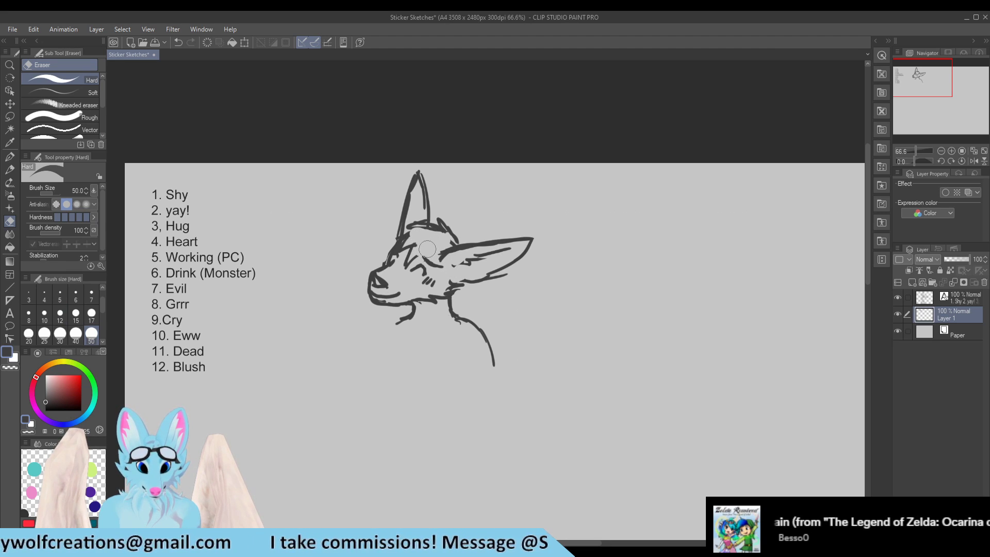
mouse_move(417, 241)
mouse_down()
mouse_move(457, 245)
mouse_move(452, 230)
mouse_move(441, 253)
mouse_move(444, 218)
mouse_move(461, 237)
mouse_move(457, 220)
mouse_move(449, 234)
mouse_move(426, 211)
mouse_move(433, 219)
mouse_move(400, 222)
mouse_move(426, 228)
mouse_move(394, 224)
mouse_move(397, 238)
mouse_move(410, 241)
mouse_move(403, 248)
mouse_move(407, 234)
mouse_move(405, 245)
mouse_move(414, 240)
mouse_move(412, 260)
mouse_up()
key(p)
key(e)
key(p)
key(e)
key(p)
key(e)
key(p)
mouse_move(434, 240)
mouse_down()
mouse_move(426, 253)
mouse_move(442, 250)
mouse_move(391, 250)
mouse_up()
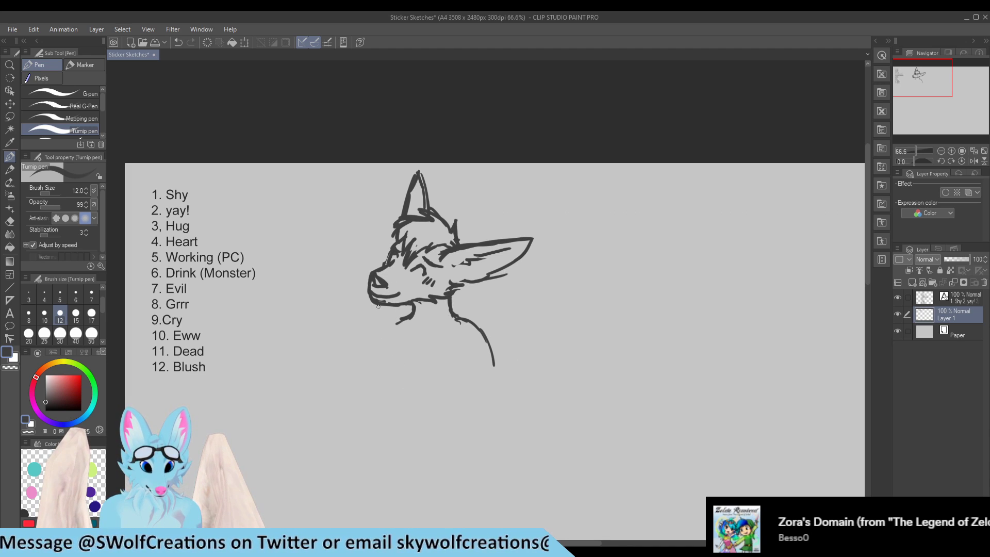
Step: Clean up the chin and the far brow line, and add a short stroke below the chin
key(e)
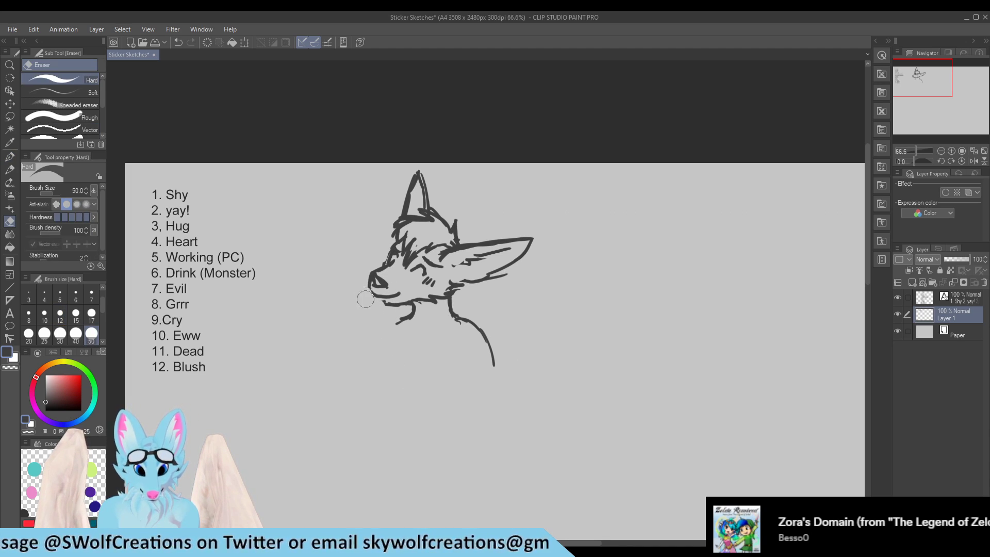
key(p)
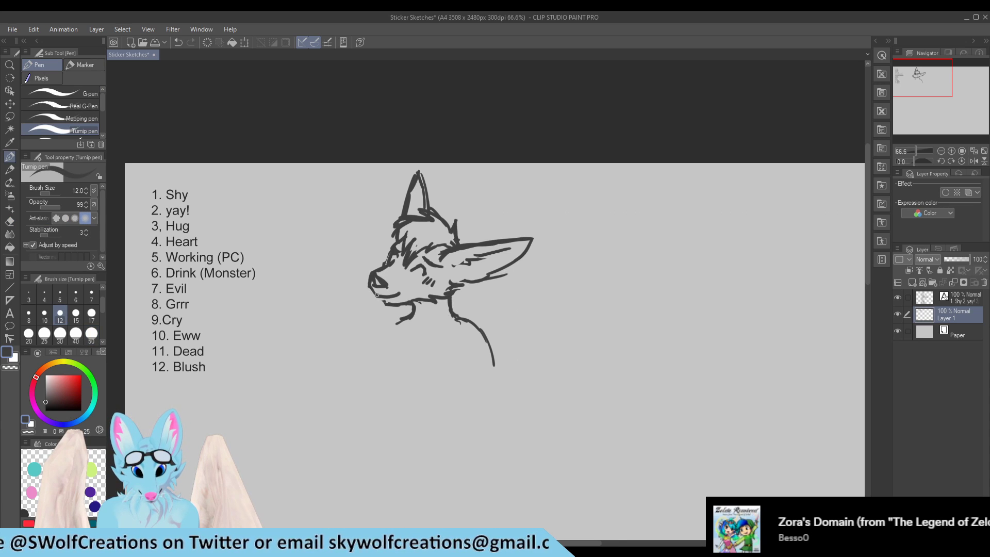
key(e)
mouse_move(378, 298)
mouse_down()
mouse_move(394, 297)
mouse_move(375, 301)
mouse_move(391, 306)
mouse_up()
key(p)
key(e)
drag(396, 256, 404, 252)
key(p)
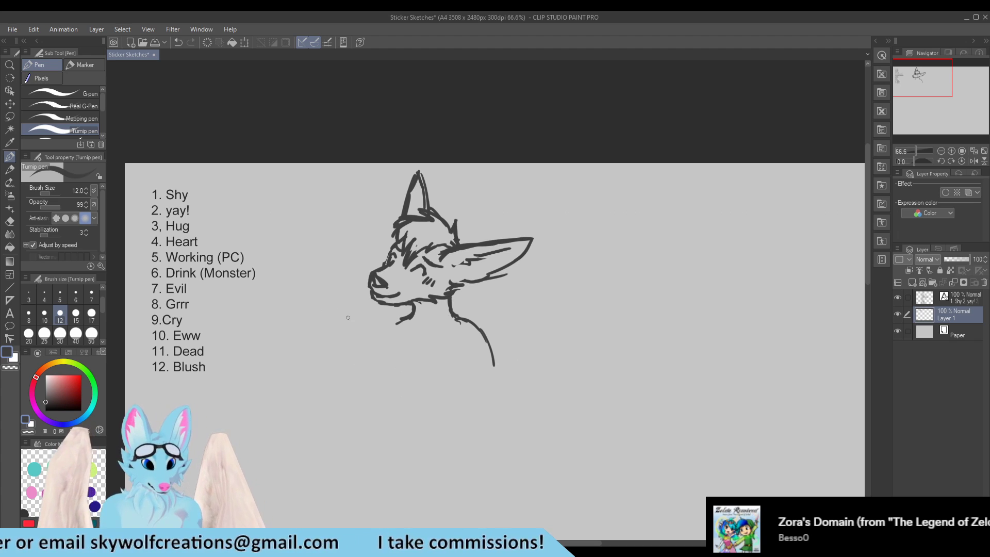
drag(366, 310, 372, 305)
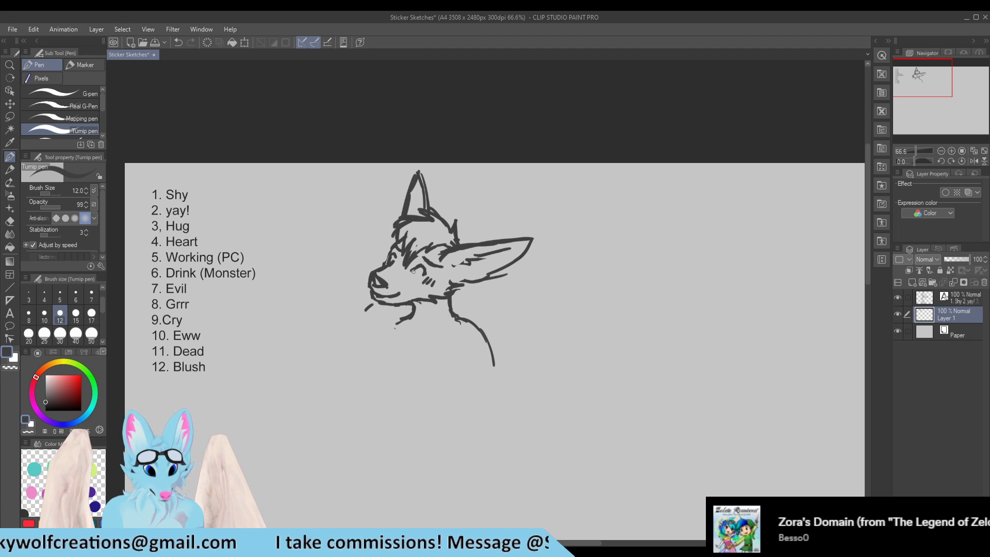
Step: Replace the closed eye with an open one that has an iris, and sketch the far eye beside the fringe
key(e)
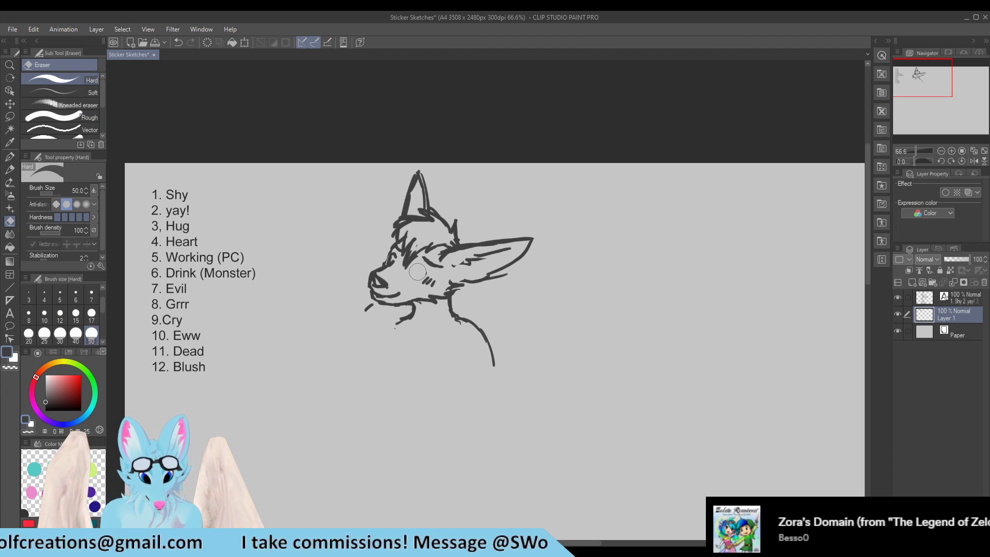
key(p)
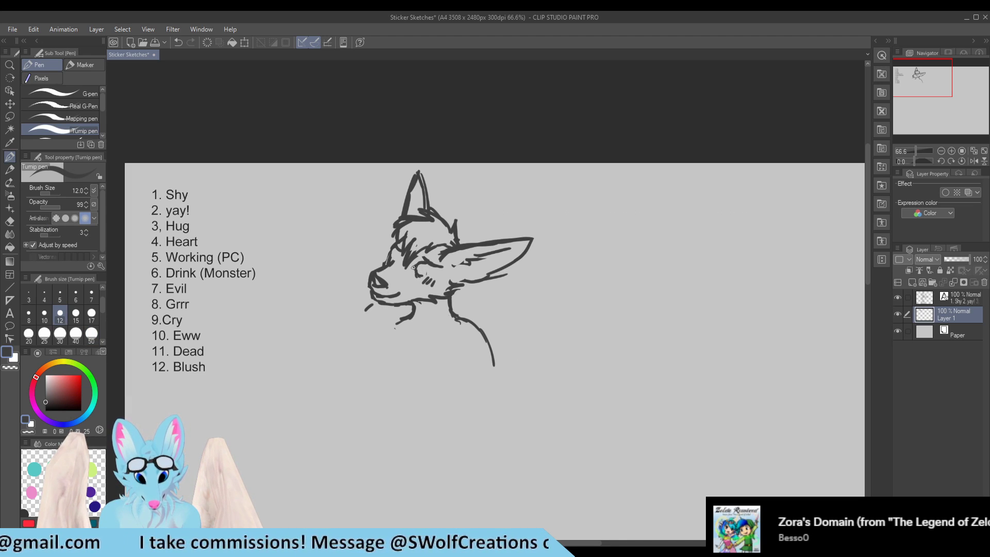
mouse_move(418, 275)
mouse_down()
mouse_move(433, 273)
mouse_move(425, 270)
mouse_up()
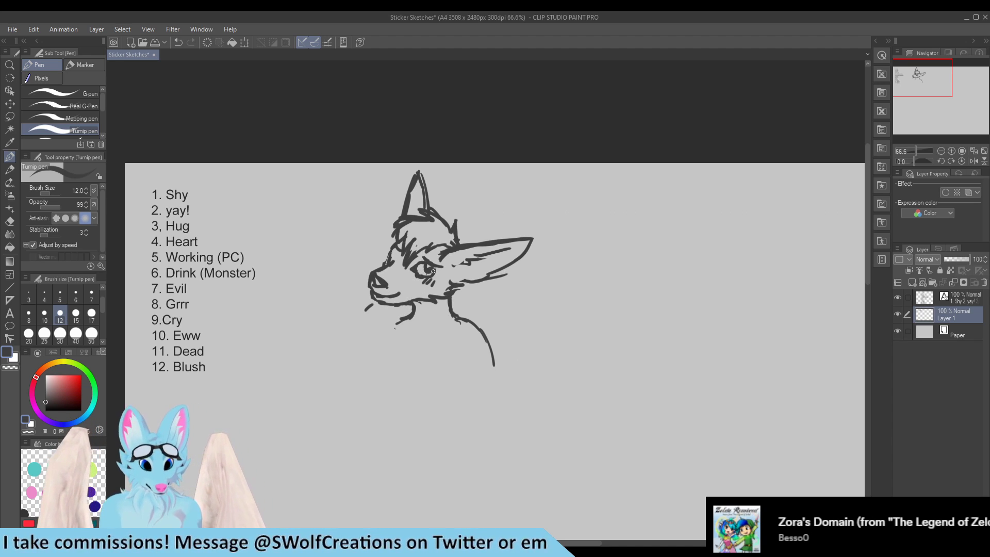
drag(421, 262, 421, 271)
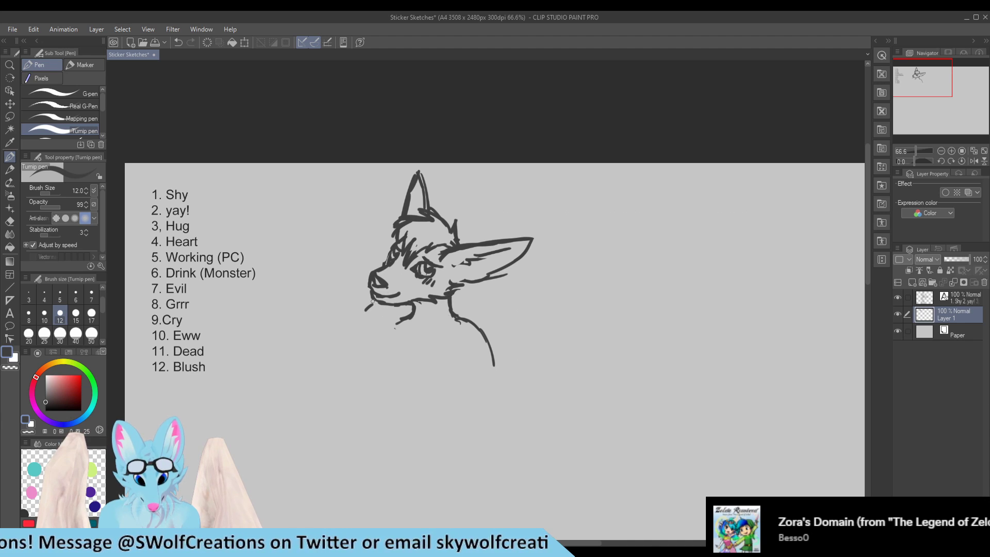
Step: Erase the sloping shoulder and redraw it rounder, with a bent arm folded across the chest
drag(453, 311, 466, 314)
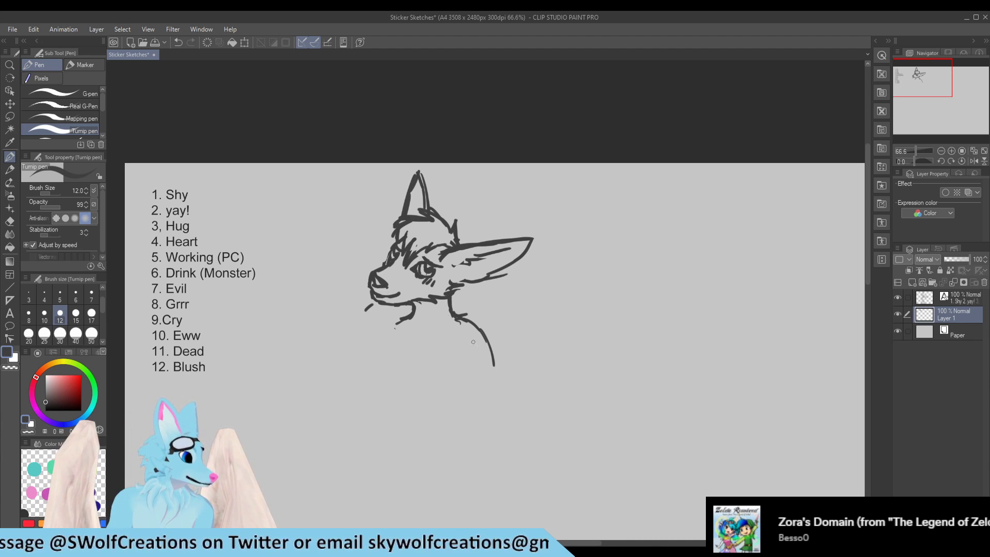
key(e)
mouse_move(469, 325)
mouse_down()
mouse_move(481, 317)
mouse_move(494, 367)
mouse_move(456, 317)
mouse_move(487, 313)
mouse_move(495, 332)
mouse_move(467, 388)
mouse_up()
key(p)
mouse_move(447, 350)
mouse_down()
mouse_move(499, 345)
mouse_move(480, 381)
mouse_up()
mouse_move(457, 344)
mouse_down()
mouse_move(470, 349)
mouse_move(433, 365)
mouse_move(460, 383)
mouse_move(418, 363)
mouse_move(412, 369)
mouse_up()
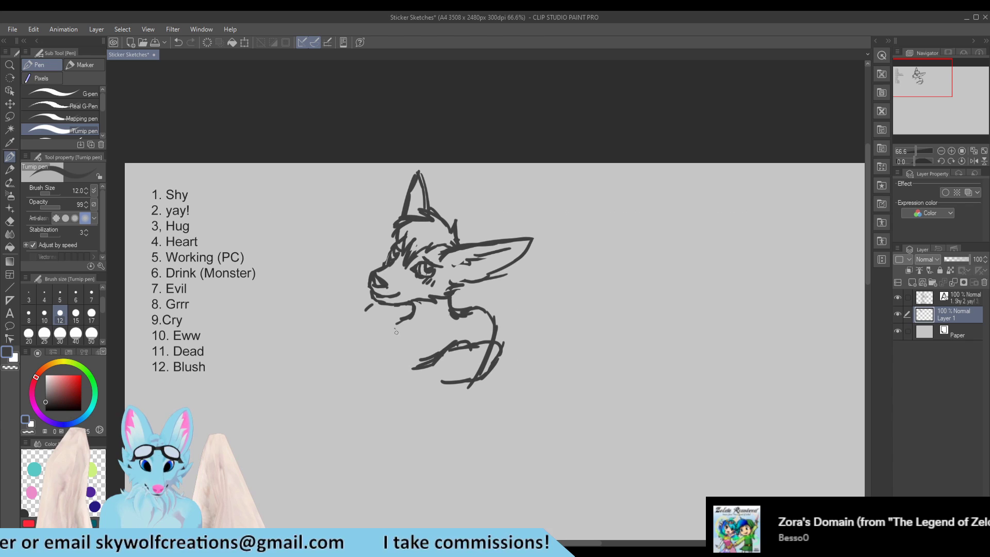
Step: Sketch the far shoulder and upper arm line, and erase the stray stroke below the chin
mouse_move(406, 321)
mouse_down()
mouse_move(381, 327)
mouse_move(363, 372)
mouse_up()
drag(373, 337, 356, 381)
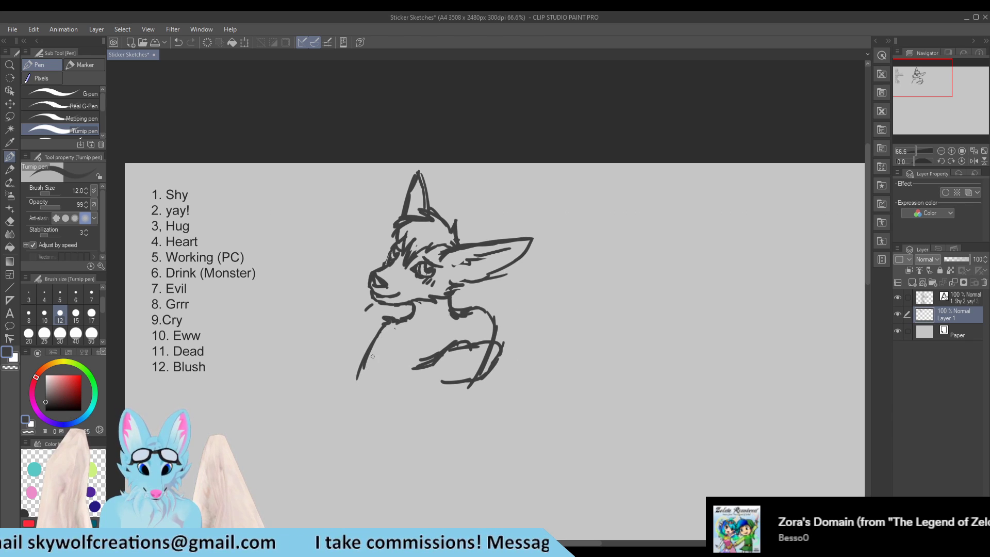
key(e)
click(365, 309)
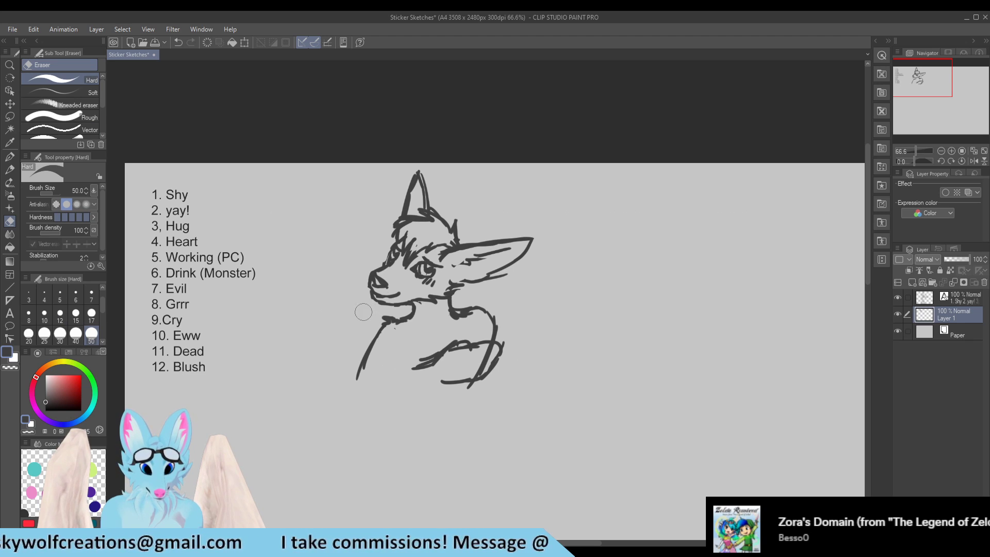
key(p)
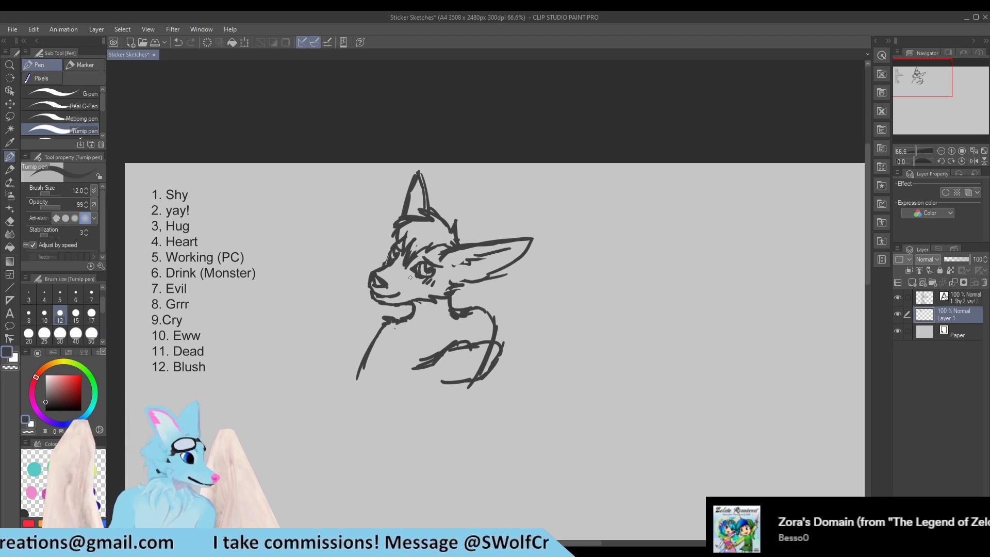
Step: Erase the blush marks on the cheek and redraw them directly beneath the open eye
key(e)
mouse_move(423, 283)
mouse_down()
mouse_move(436, 278)
mouse_move(411, 283)
mouse_up()
key(p)
key(e)
key(p)
drag(419, 280, 418, 287)
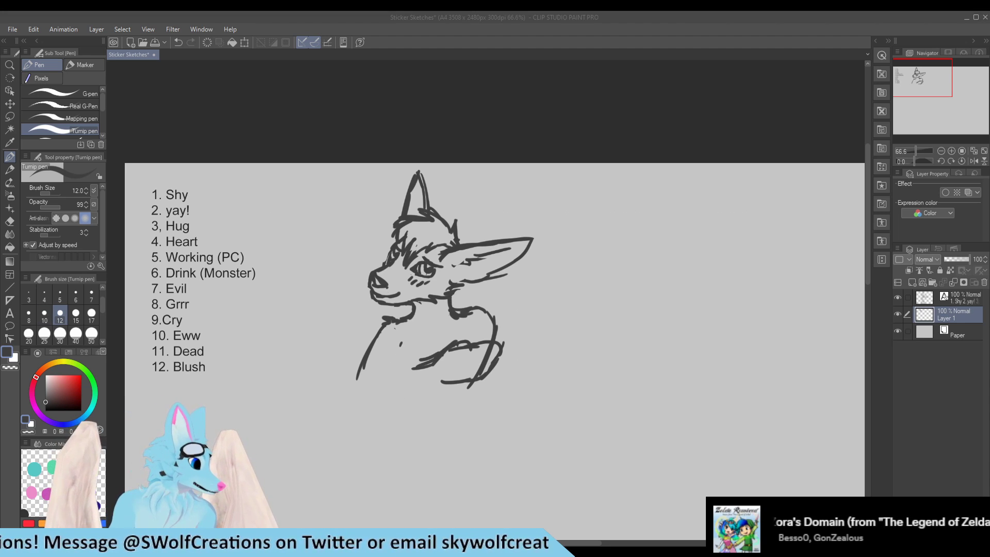
Step: Draw a thick V-shaped collar from both sides of the neck, meeting in a small ring on the chest
click(448, 320)
mouse_move(457, 316)
mouse_down()
mouse_move(432, 345)
mouse_move(441, 343)
mouse_up()
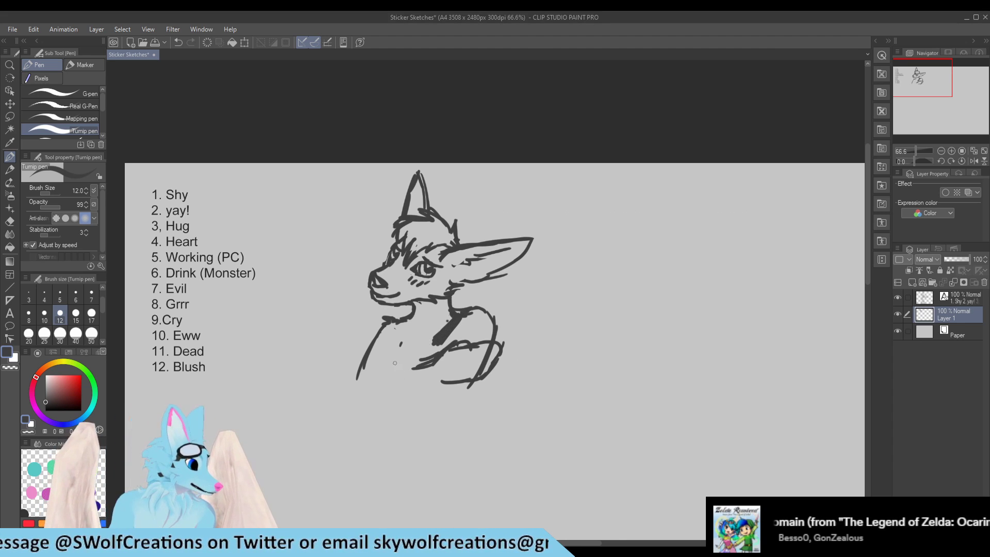
drag(395, 322, 403, 336)
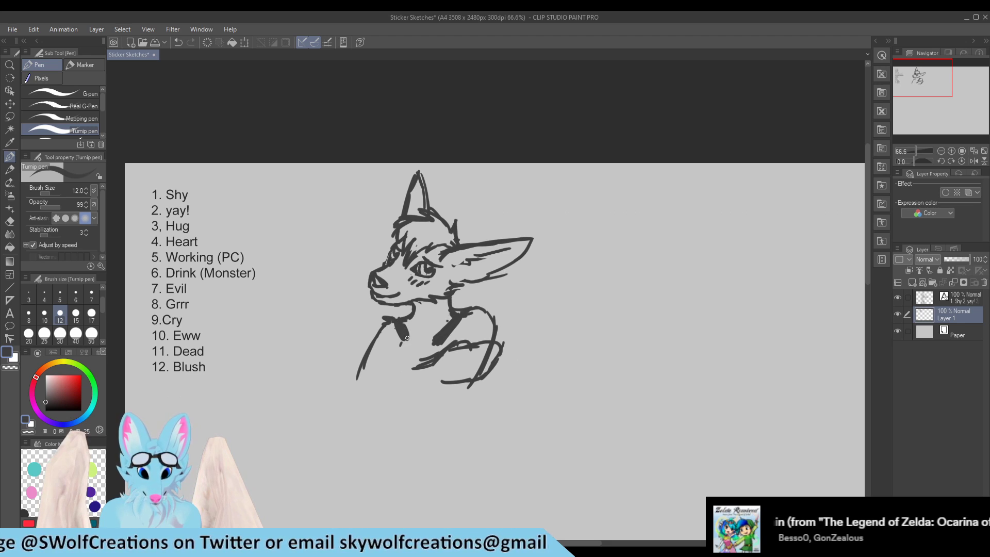
drag(405, 337, 417, 345)
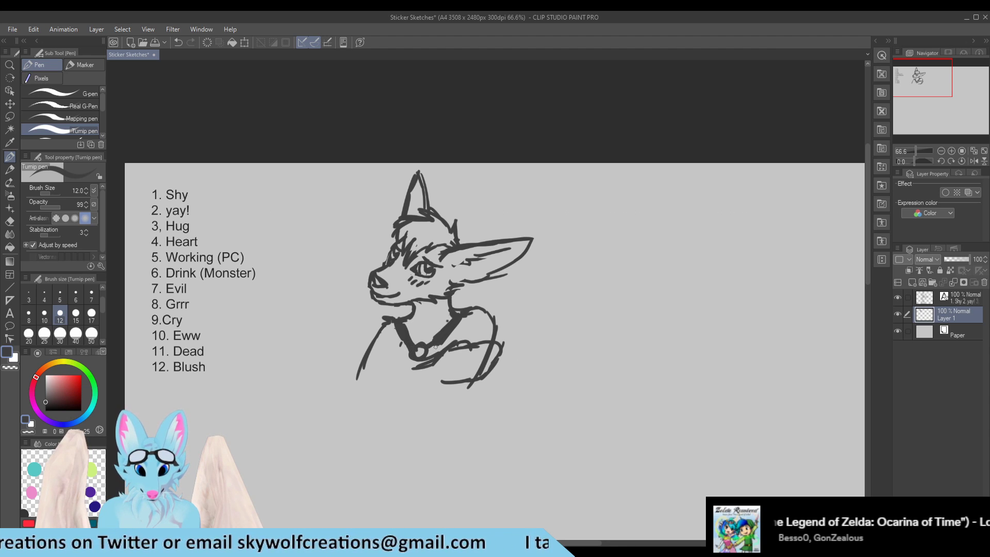
key(ctrl+z)
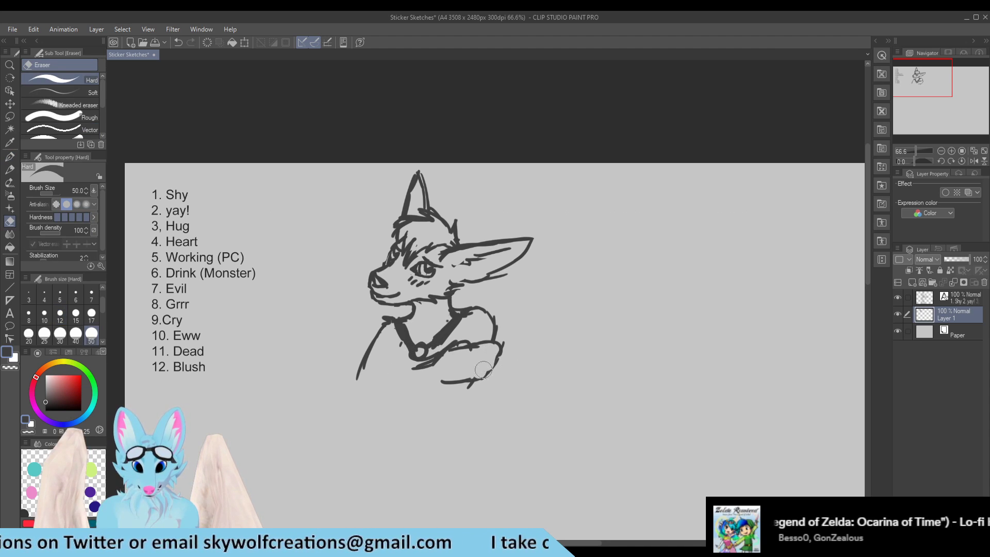
Step: Sketch the separate fingers of the hand resting on the opposite arm
mouse_move(491, 352)
mouse_down()
mouse_move(514, 342)
mouse_move(491, 347)
mouse_up()
key(e)
key(p)
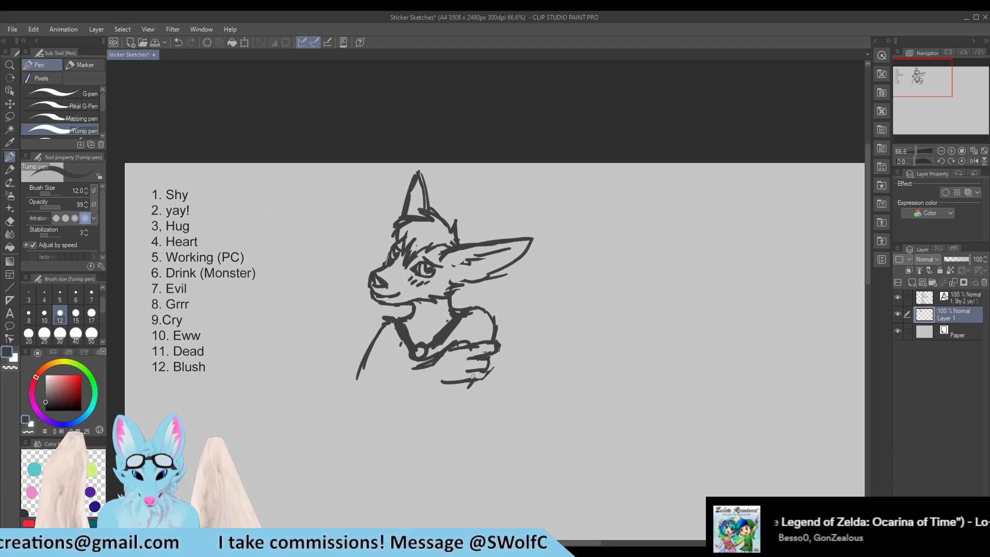
drag(477, 380, 465, 387)
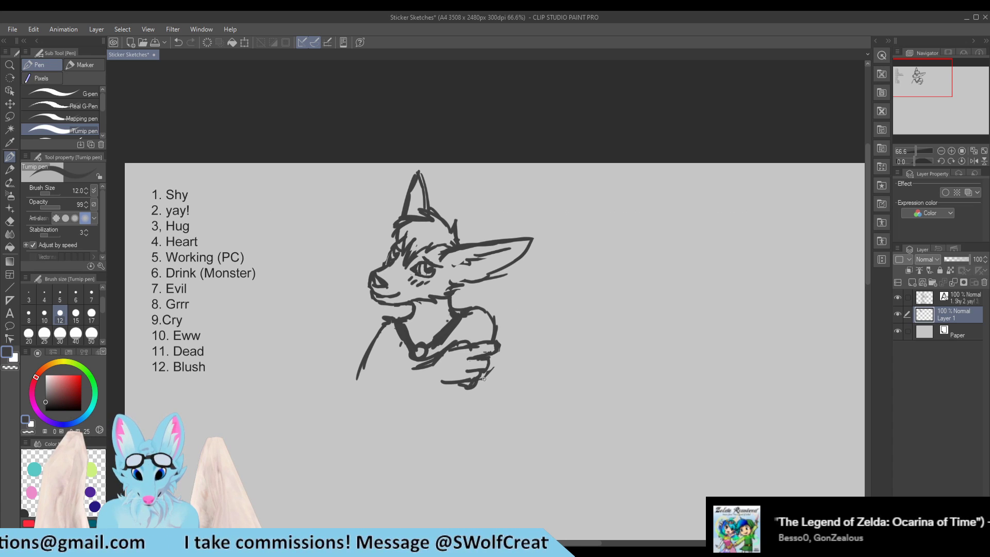
Step: Undo the last strokes on the lowest finger, then redraw the lower fingers more compactly and tidy the heel of the hand
key(ctrl+z)
key(ctrl+z)
key(ctrl+z)
key(ctrl+z)
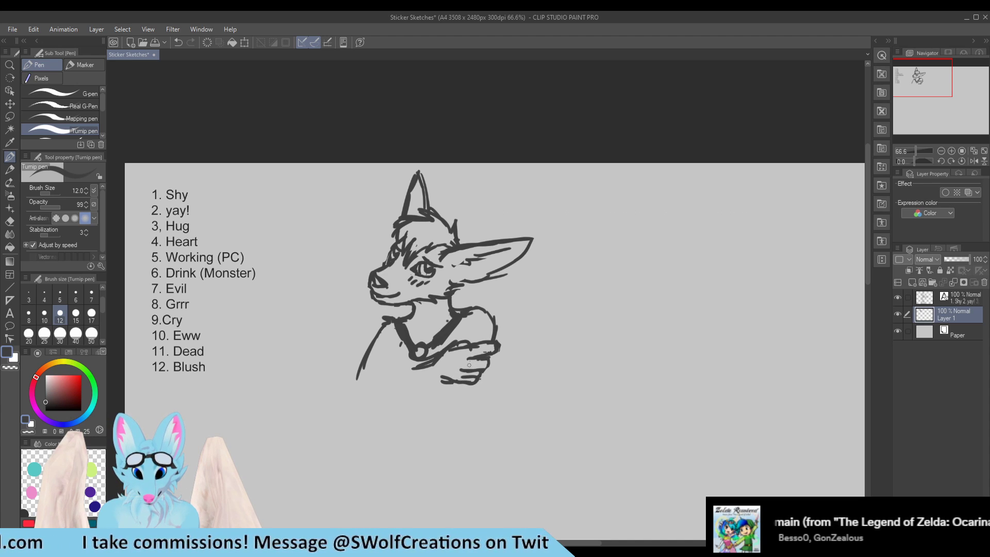
key(e)
drag(463, 368, 479, 376)
key(p)
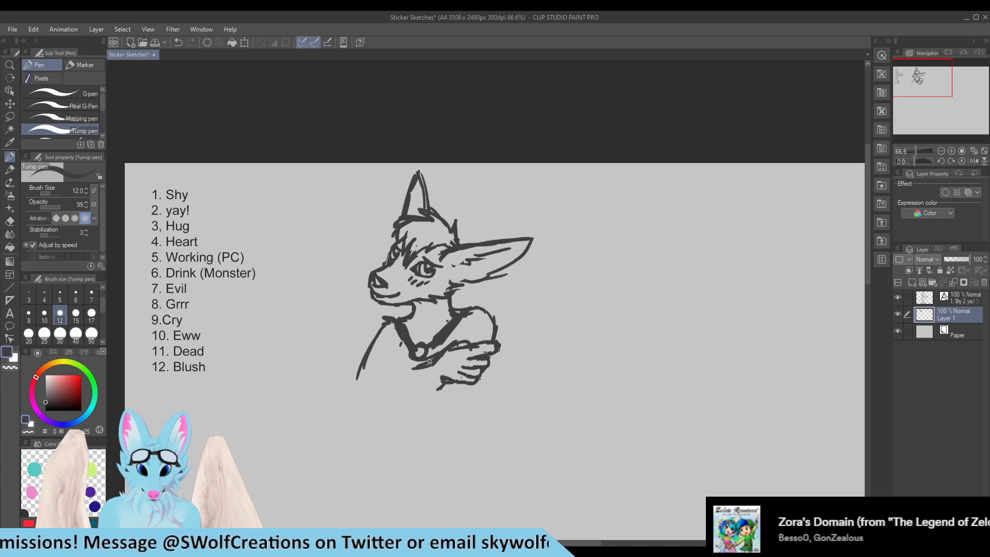
Step: Extend the folded forearm's lower edge and the far upper arm, and draw the torso's side line beneath the hand
drag(417, 372, 375, 390)
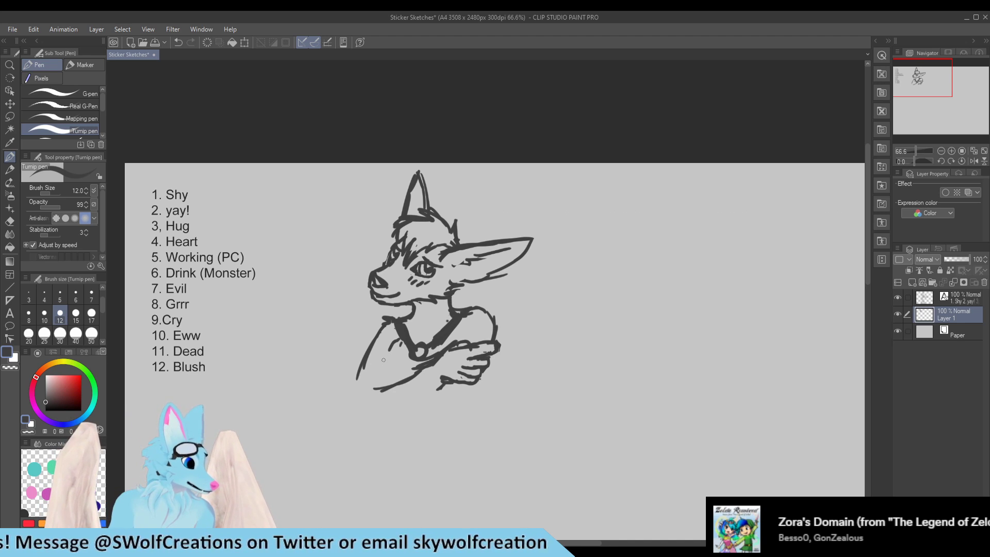
mouse_move(390, 343)
mouse_down()
mouse_move(382, 386)
mouse_move(367, 395)
mouse_move(361, 369)
mouse_move(351, 402)
mouse_up()
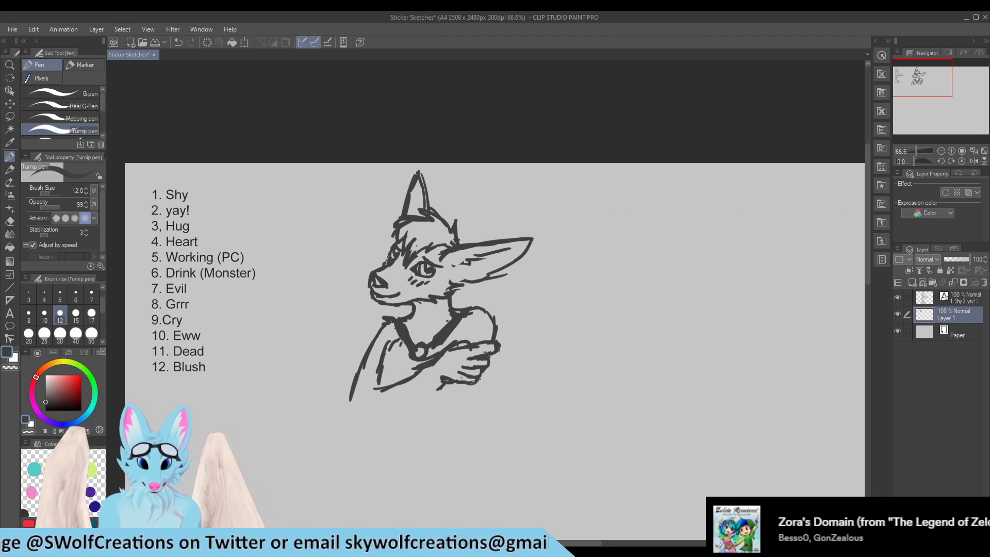
drag(477, 380, 471, 410)
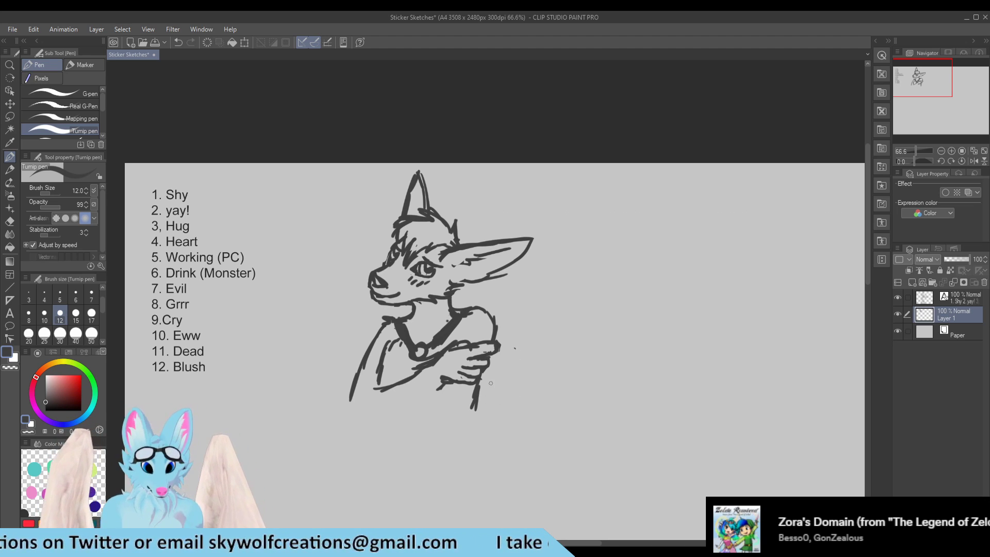
Step: Draw a bushy, jagged-edged tail curving behind the back, and add a short torso line below the forearm
mouse_move(489, 374)
mouse_down()
mouse_move(508, 329)
mouse_move(529, 352)
mouse_move(526, 384)
mouse_move(510, 398)
mouse_move(496, 373)
mouse_move(515, 400)
mouse_move(506, 338)
mouse_move(515, 376)
mouse_up()
key(e)
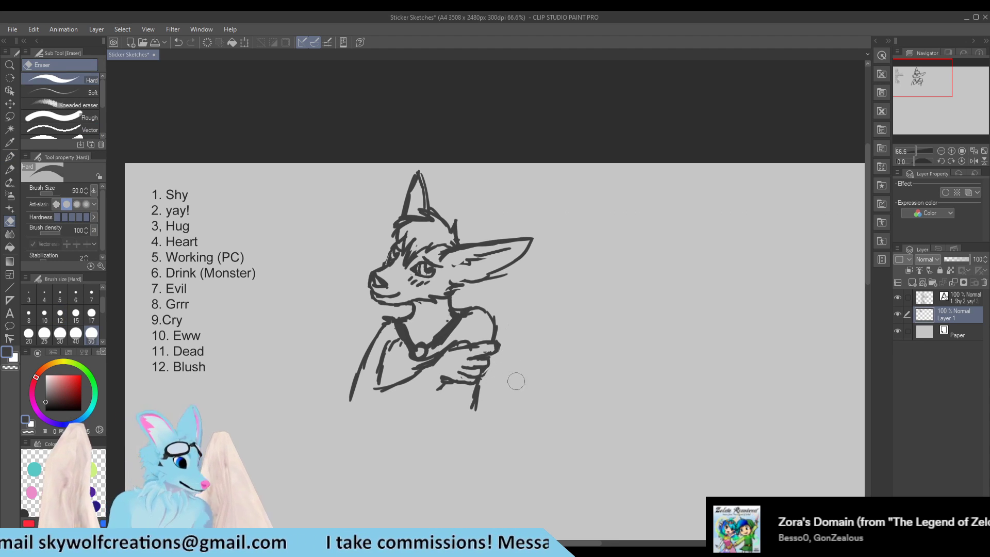
key(p)
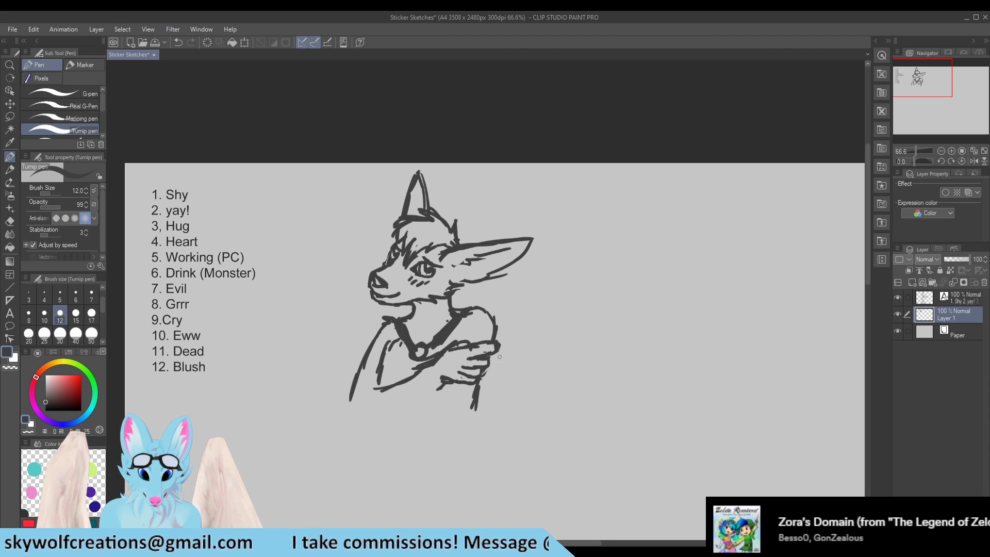
mouse_move(475, 405)
mouse_down()
mouse_move(495, 383)
mouse_move(486, 403)
mouse_move(504, 333)
mouse_move(531, 371)
mouse_move(532, 361)
mouse_move(533, 386)
mouse_move(541, 382)
mouse_move(526, 409)
mouse_move(536, 399)
mouse_move(506, 416)
mouse_up()
key(e)
key(p)
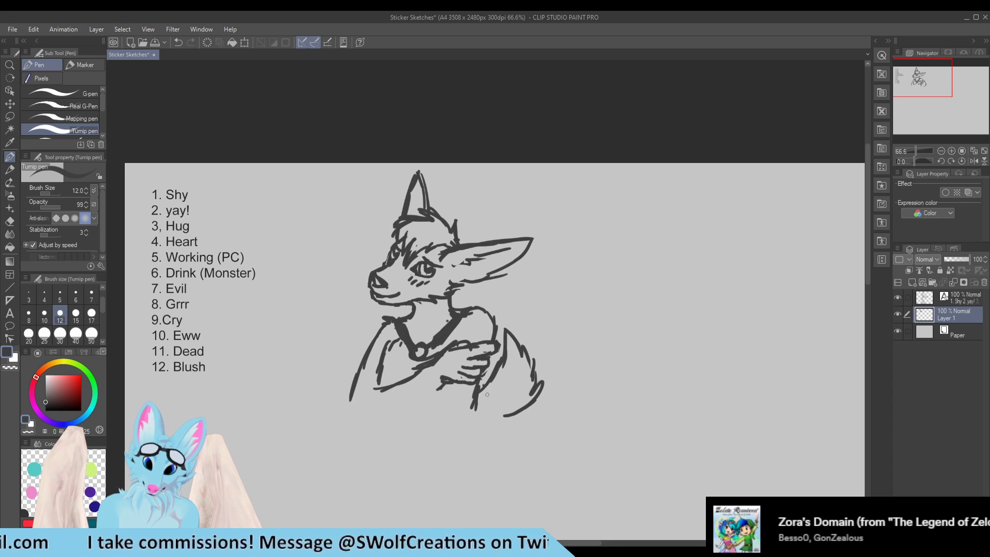
drag(446, 384, 446, 403)
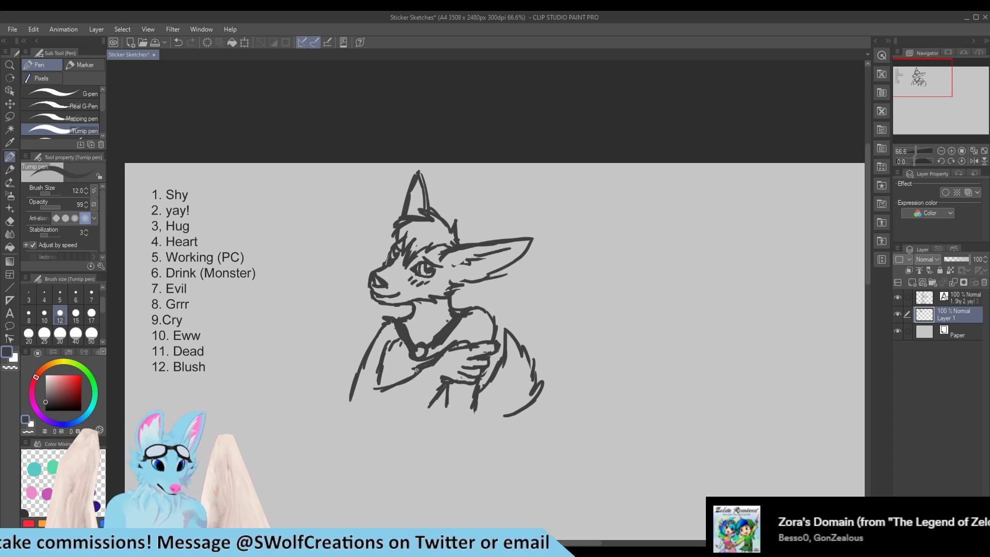
Step: Erase the curved lower edge of the folded forearm and redraw it running straighter down to the elbow
key(e)
mouse_move(420, 368)
mouse_down()
mouse_move(440, 352)
mouse_move(406, 378)
mouse_move(442, 382)
mouse_move(444, 371)
mouse_move(426, 400)
mouse_move(451, 392)
mouse_move(363, 405)
mouse_move(403, 385)
mouse_move(369, 414)
mouse_up()
key(p)
key(e)
key(p)
key(e)
key(p)
Step: Erase the far arm's sloping outer line and redraw it steeper and closer to the body
drag(367, 362, 357, 398)
drag(368, 365, 359, 401)
key(e)
drag(371, 345, 354, 398)
key(p)
drag(376, 335, 368, 393)
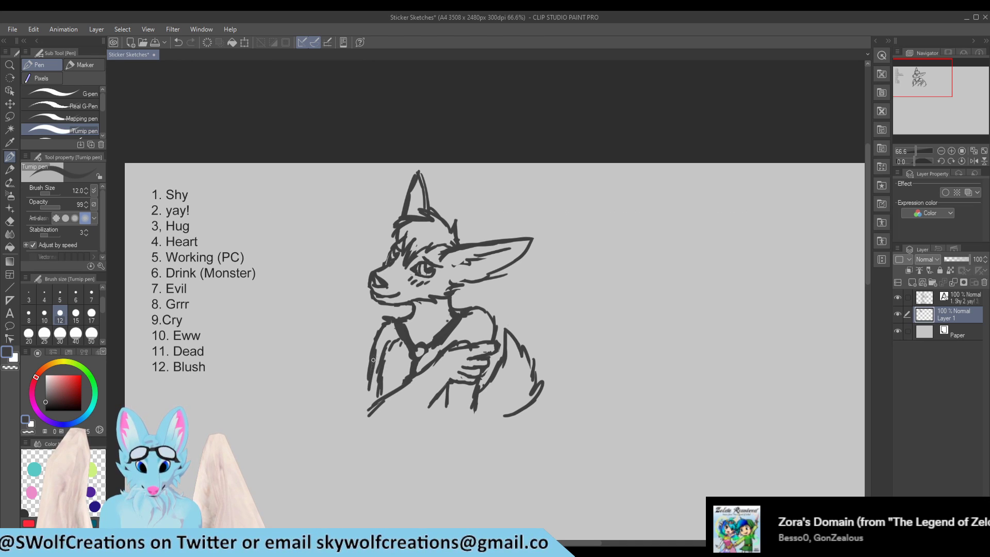
Step: Rework the inner line of the far arm, extend its outer line downward, and return to the Turnip pen
key(e)
mouse_move(382, 335)
mouse_down()
mouse_move(388, 366)
mouse_move(370, 426)
mouse_move(386, 402)
mouse_move(382, 412)
mouse_up()
key(p)
key(e)
click(10, 169)
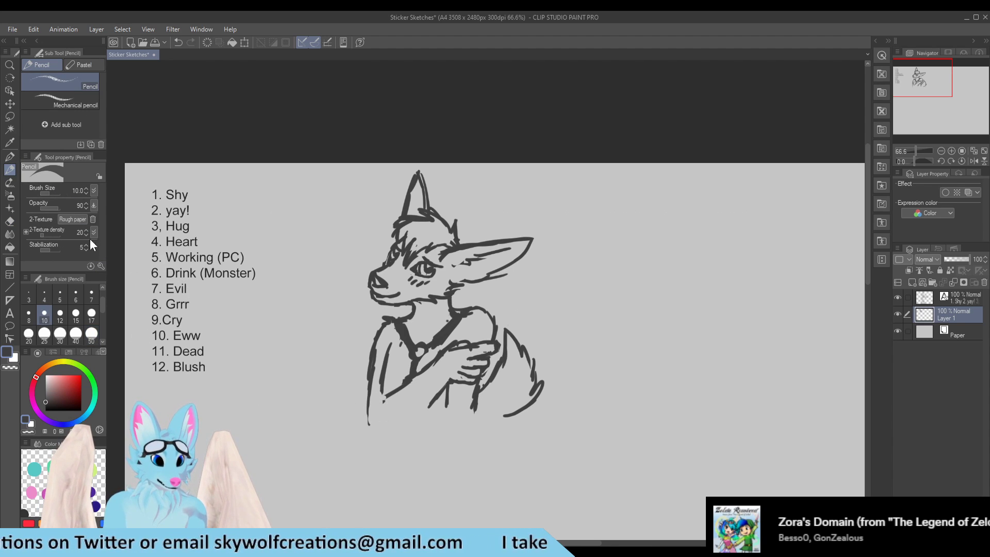
click(10, 157)
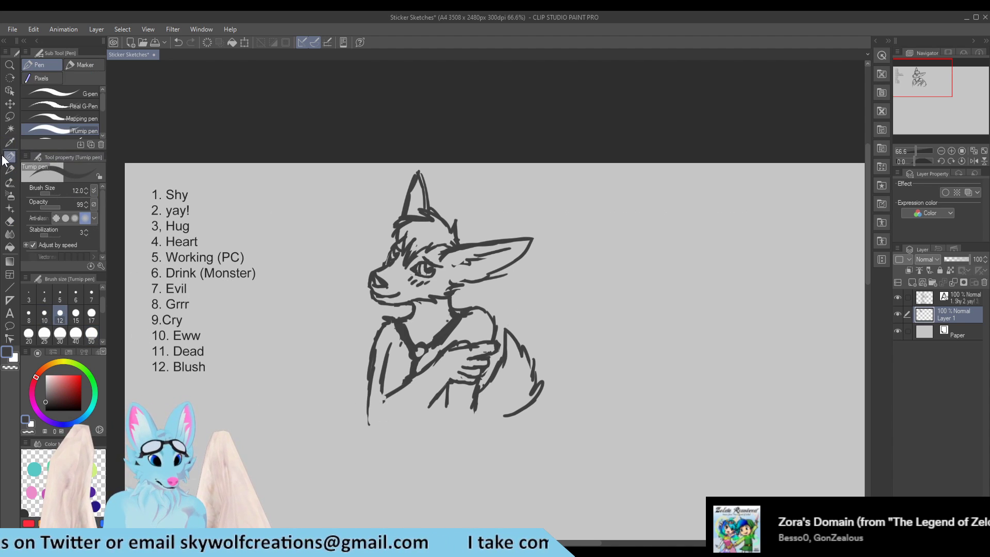
Step: Redraw the forearm's edge down to the elbow and trim the arm and torso line ends to an even height
mouse_move(388, 408)
mouse_down()
mouse_move(434, 371)
mouse_move(396, 397)
mouse_move(419, 369)
mouse_move(393, 405)
mouse_up()
key(e)
drag(435, 362, 407, 402)
key(p)
mouse_move(436, 355)
mouse_down()
mouse_move(373, 422)
mouse_move(382, 429)
mouse_move(433, 402)
mouse_move(406, 437)
mouse_move(369, 423)
mouse_move(381, 450)
mouse_move(399, 443)
mouse_move(392, 453)
mouse_move(406, 435)
mouse_move(392, 452)
mouse_move(408, 449)
mouse_move(400, 447)
mouse_move(409, 436)
mouse_move(372, 416)
mouse_move(385, 420)
mouse_move(403, 392)
mouse_move(397, 405)
mouse_move(386, 408)
mouse_move(397, 377)
mouse_move(383, 403)
mouse_move(383, 392)
mouse_move(393, 394)
mouse_move(382, 420)
mouse_move(427, 425)
mouse_move(431, 405)
mouse_move(412, 436)
mouse_up()
key(e)
key(p)
key(e)
key(p)
key(e)
key(p)
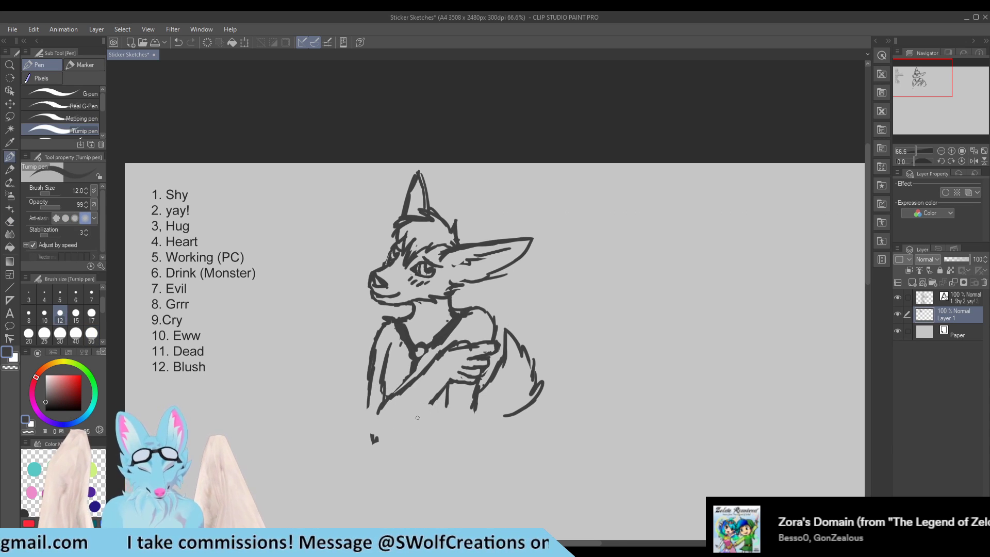
key(e)
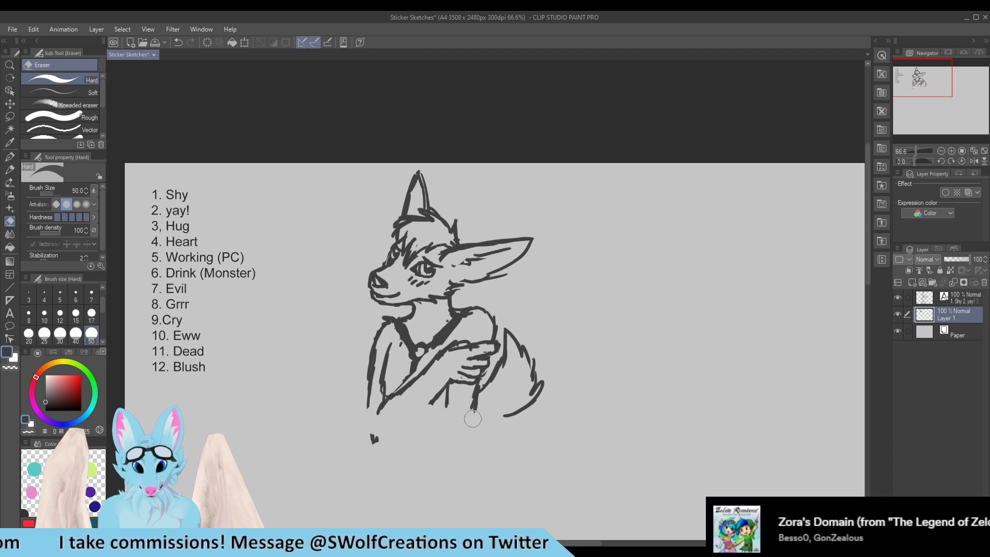
click(9, 156)
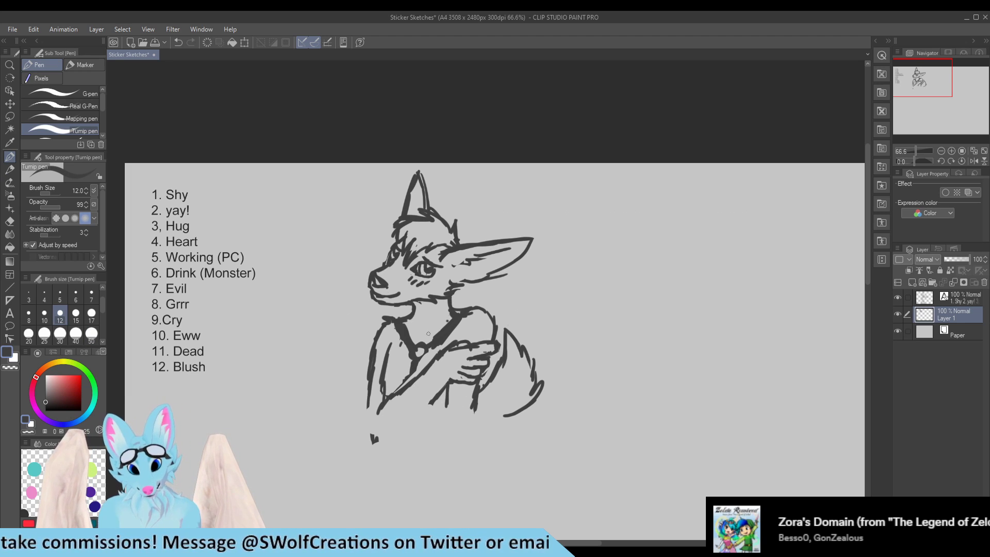
Step: Erase the sideways ear's upper edge and inner marks, and redraw the top edge flatter with a pointed tip
scroll(461, 137, down, 3)
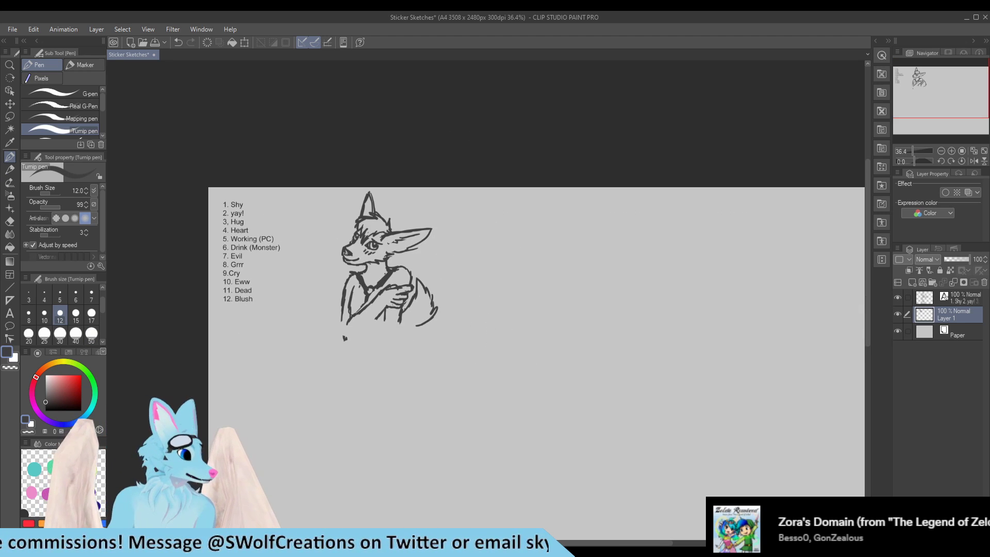
scroll(370, 283, up, 2)
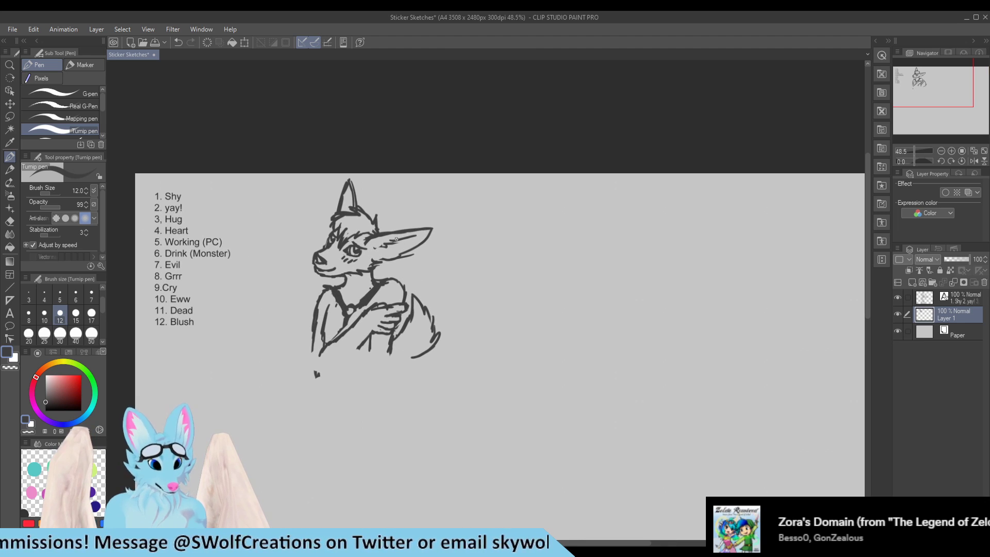
scroll(349, 235, up, 3)
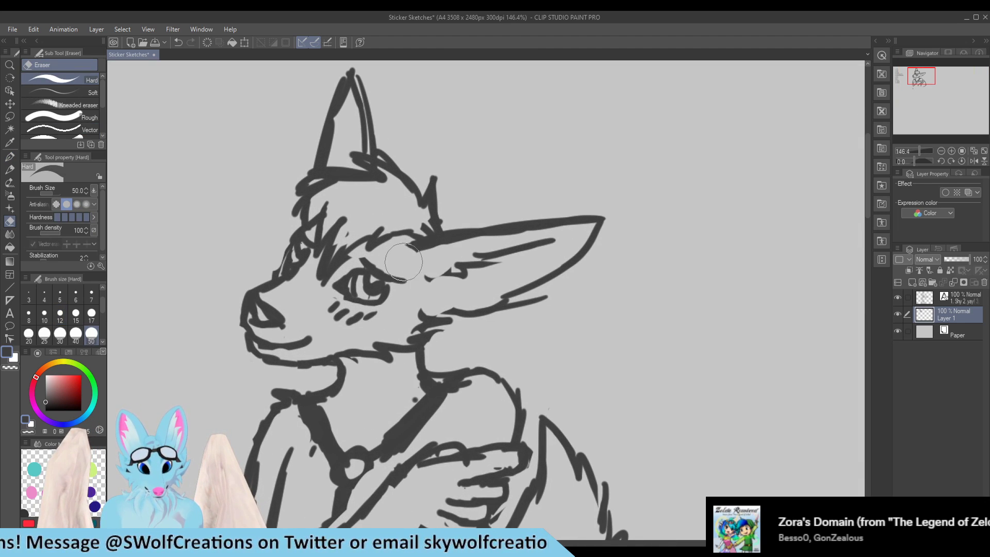
key(e)
mouse_move(444, 246)
mouse_down()
mouse_move(413, 276)
mouse_move(429, 249)
mouse_move(421, 240)
mouse_move(556, 239)
mouse_up()
key(p)
key(e)
drag(456, 214, 698, 218)
key(p)
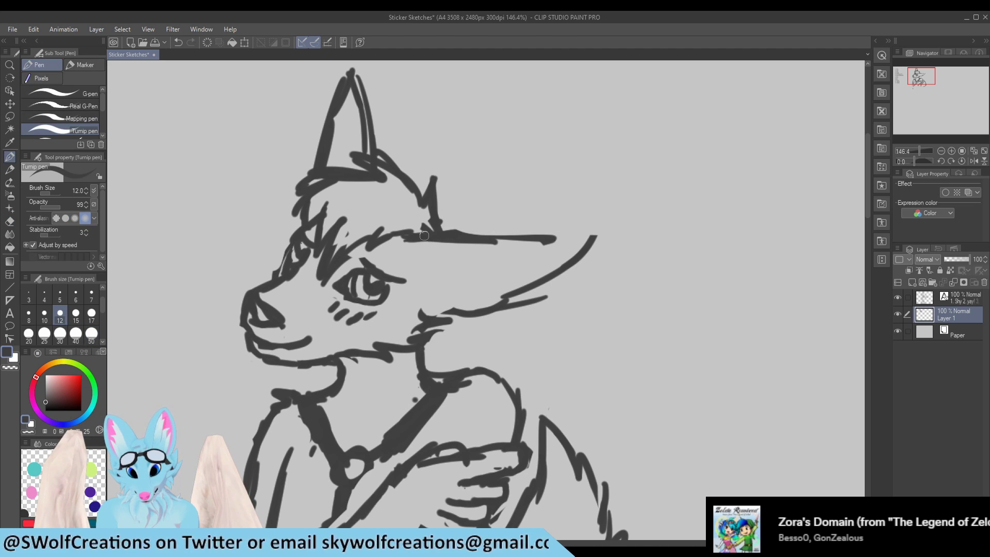
drag(457, 232, 586, 248)
drag(506, 234, 625, 239)
mouse_move(510, 231)
mouse_down()
mouse_move(621, 242)
mouse_move(564, 271)
mouse_up()
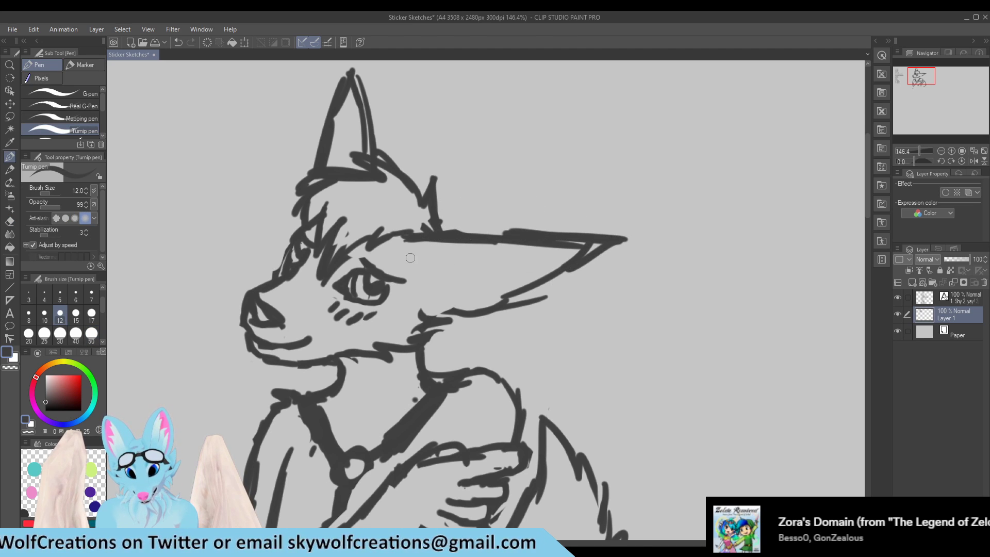
Step: Draw the sideways ear's inner lower edge with short fur strokes, and clean up the tip with the eraser
drag(411, 268, 459, 288)
mouse_move(446, 277)
mouse_down()
mouse_move(491, 289)
mouse_move(478, 284)
mouse_move(520, 283)
mouse_up()
drag(485, 282, 586, 265)
key(e)
mouse_move(630, 239)
mouse_down()
mouse_move(590, 234)
mouse_move(602, 234)
mouse_move(551, 274)
mouse_up()
key(p)
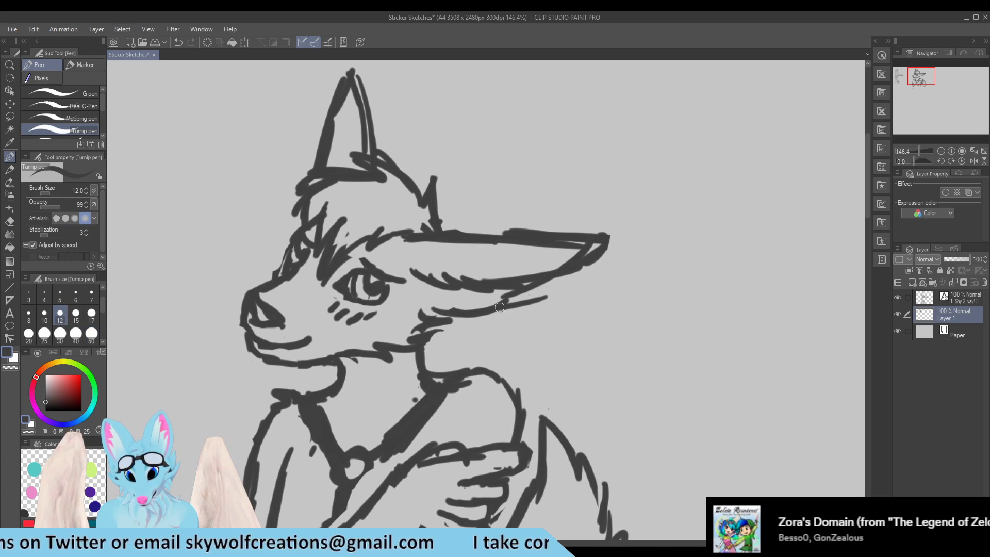
key(e)
mouse_move(593, 242)
mouse_down()
mouse_move(575, 250)
mouse_move(605, 243)
mouse_move(570, 234)
mouse_move(587, 262)
mouse_move(601, 247)
mouse_move(551, 275)
mouse_up()
key(p)
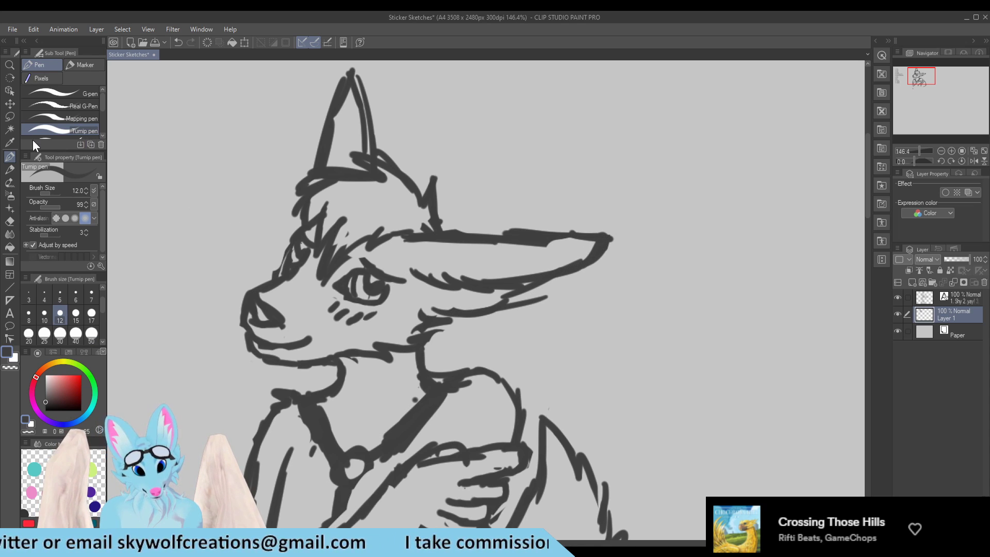
Step: Erase the far eye's outer edge above the muzzle and redraw it with short jagged strokes beside the fringe
key(e)
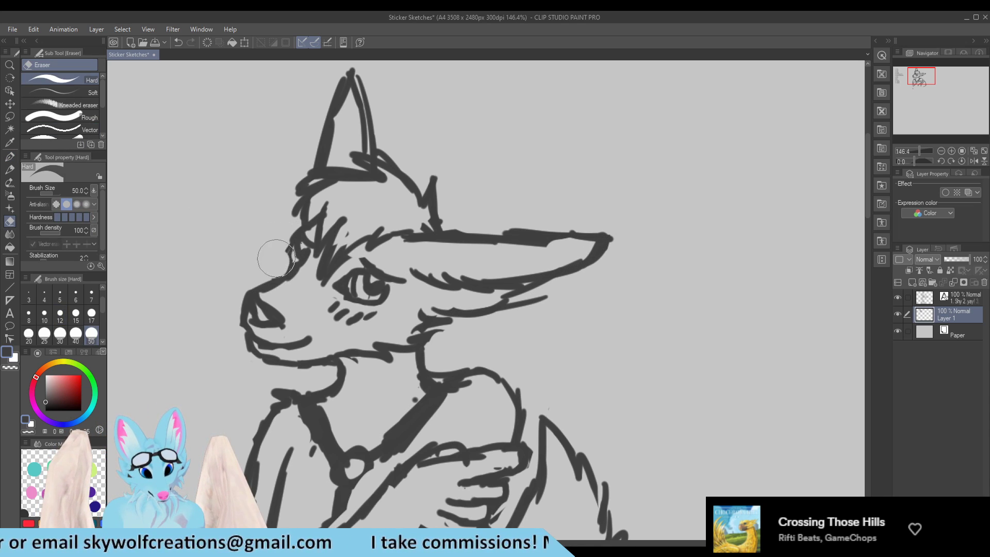
key(p)
mouse_move(289, 255)
mouse_down()
mouse_move(279, 279)
mouse_move(290, 251)
mouse_move(287, 268)
mouse_up()
key(e)
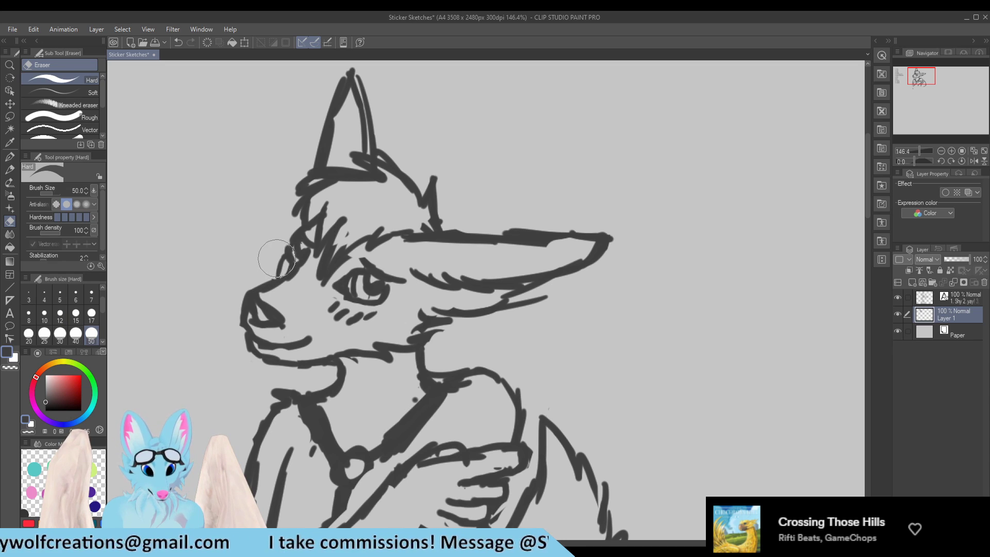
key(p)
drag(279, 277, 282, 245)
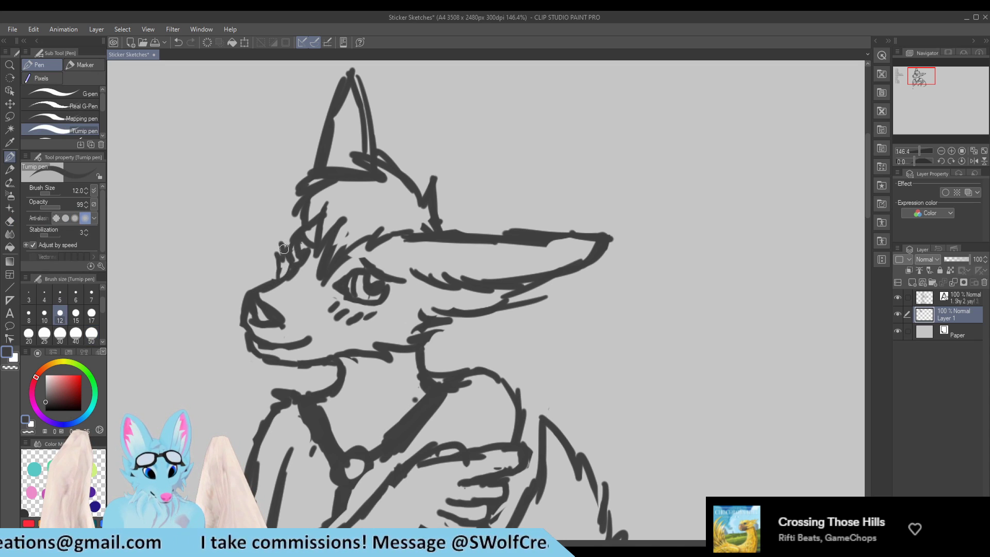
key(e)
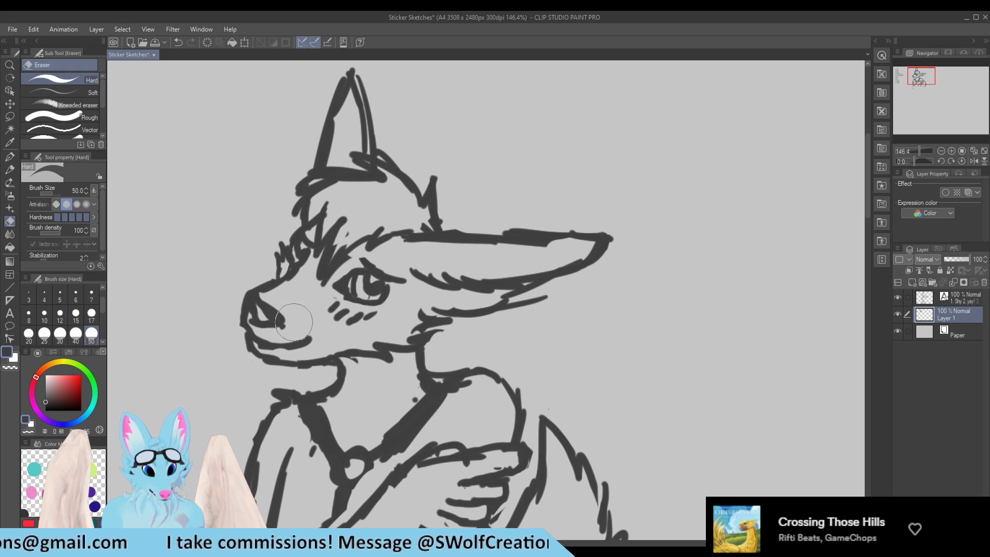
Step: Erase the mouth line and redraw it as a wider smile curving up into the cheek
mouse_move(273, 350)
mouse_down()
mouse_move(252, 339)
mouse_move(284, 345)
mouse_move(331, 332)
mouse_up()
key(p)
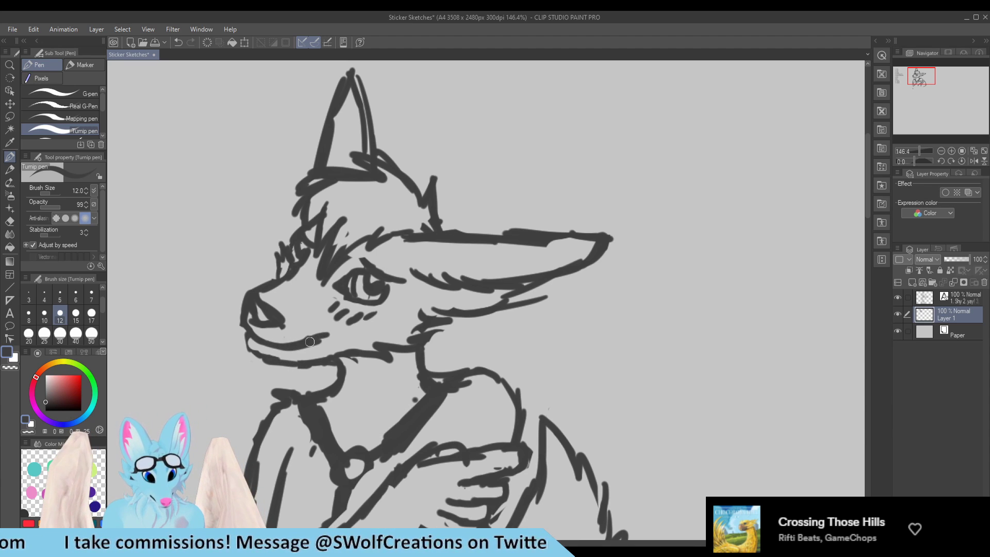
key(e)
key(p)
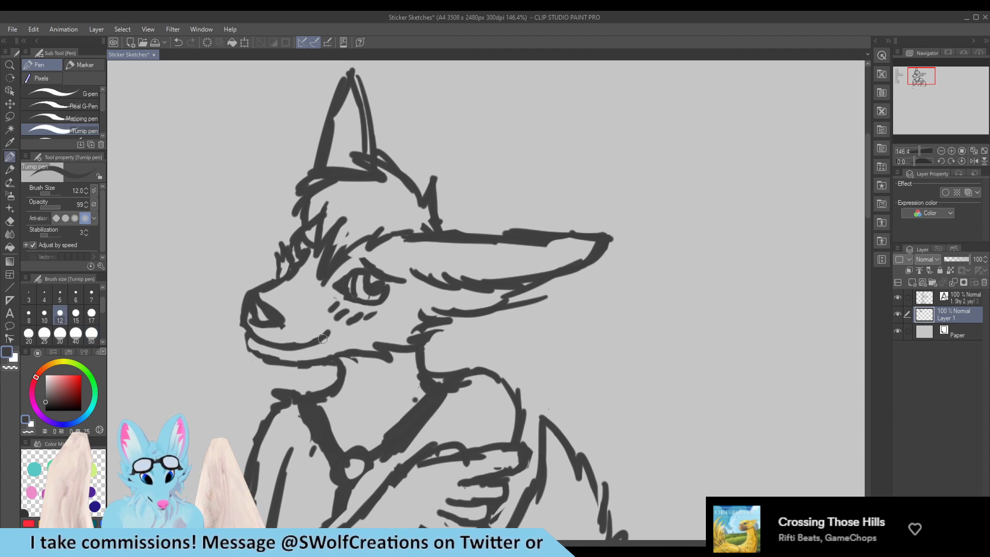
drag(323, 335, 331, 329)
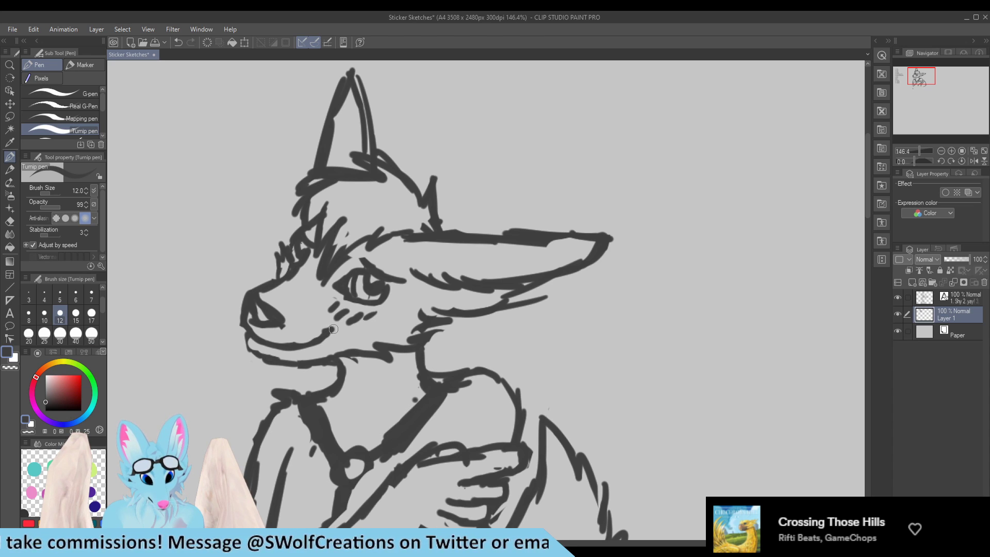
key(e)
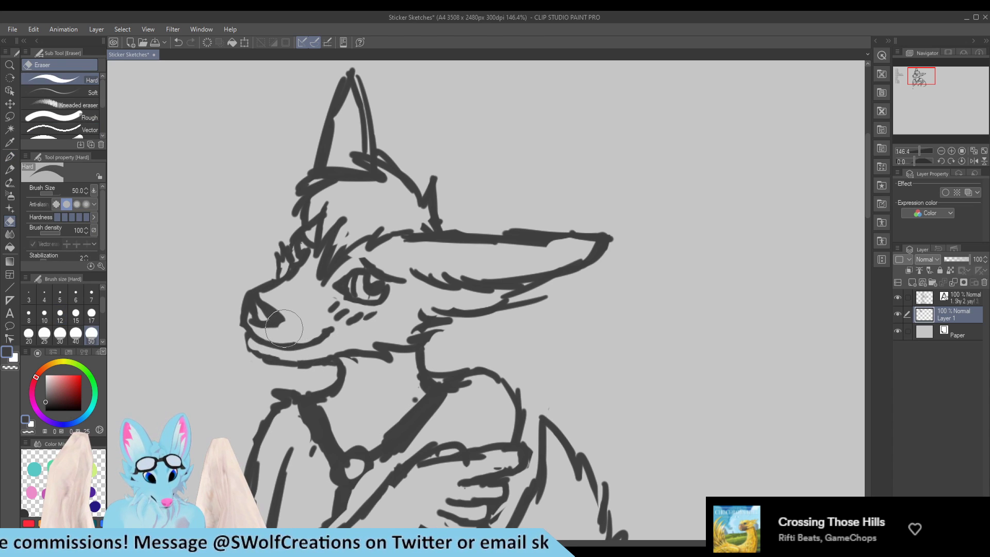
Step: Trim the nose's lower edge and fill the nose in with solid dark strokes
mouse_move(270, 316)
mouse_down()
mouse_move(259, 307)
mouse_move(272, 303)
mouse_move(278, 319)
mouse_up()
key(p)
mouse_move(253, 318)
mouse_down()
mouse_move(281, 314)
mouse_move(253, 303)
mouse_move(265, 312)
mouse_up()
key(p)
Step: Erase the stray mark below the character's elbow
scroll(266, 312, down, 5)
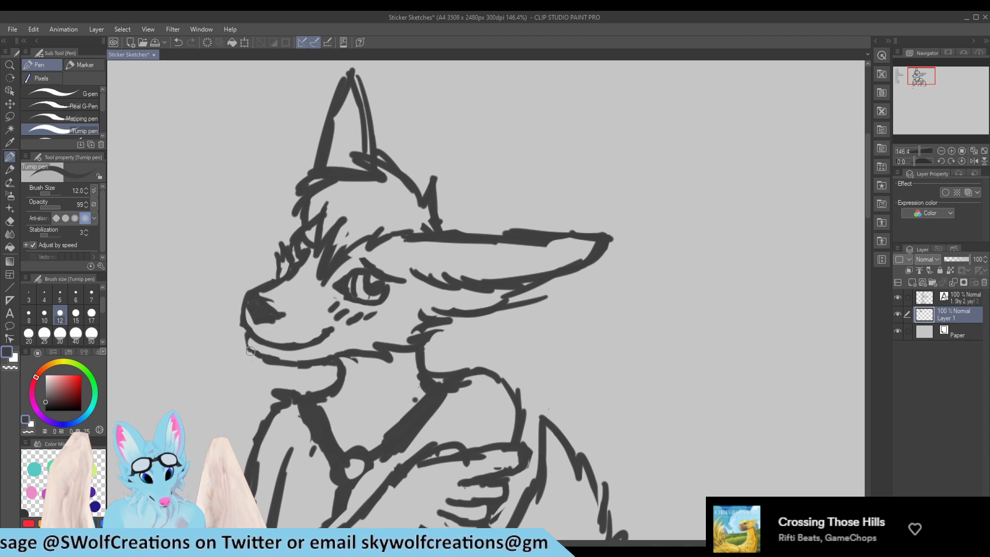
scroll(330, 240, down, 1)
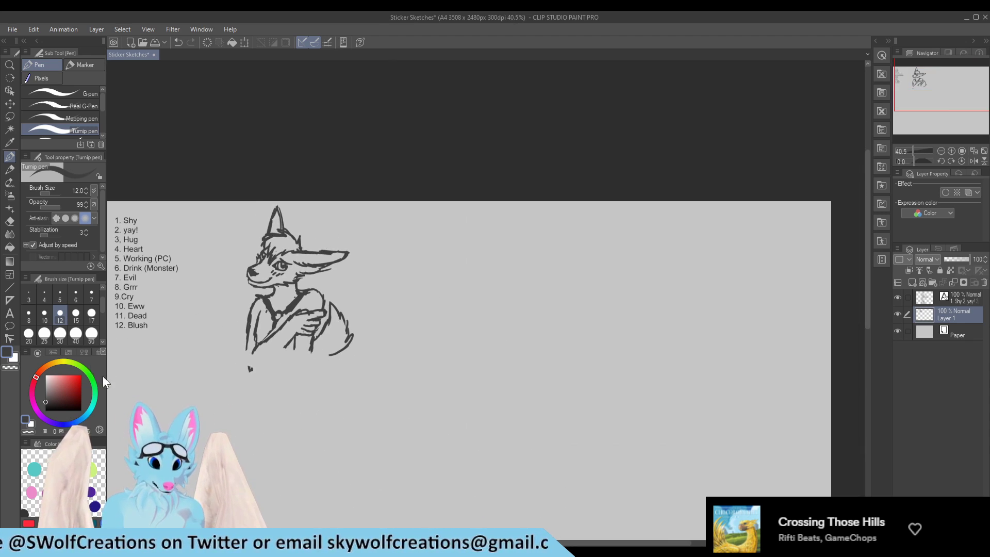
scroll(129, 430, up, 2)
key(e)
drag(324, 337, 331, 349)
key(p)
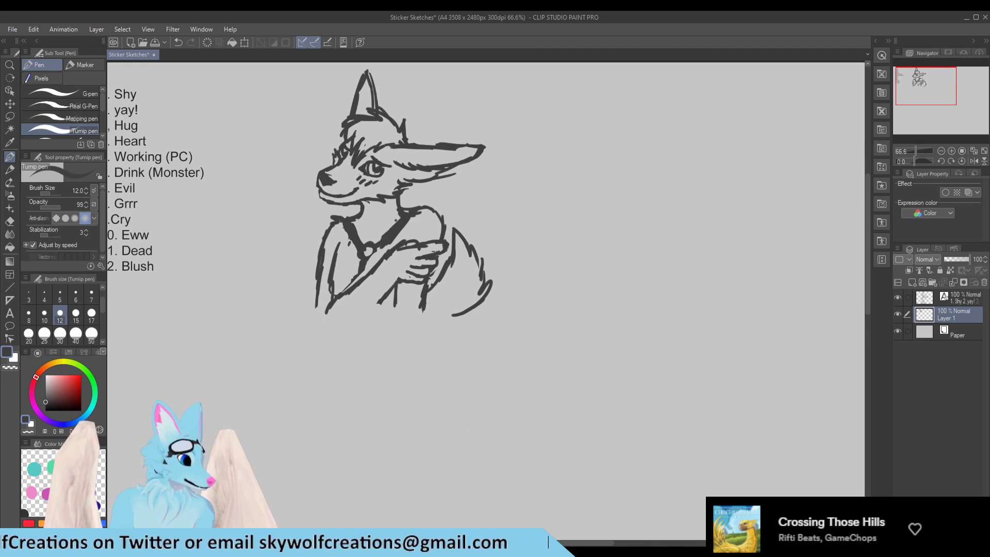
Step: Write "1." beside the ear of the Shy sketch to number it, and save the file
scroll(597, 203, down, 1)
scroll(473, 185, up, 1)
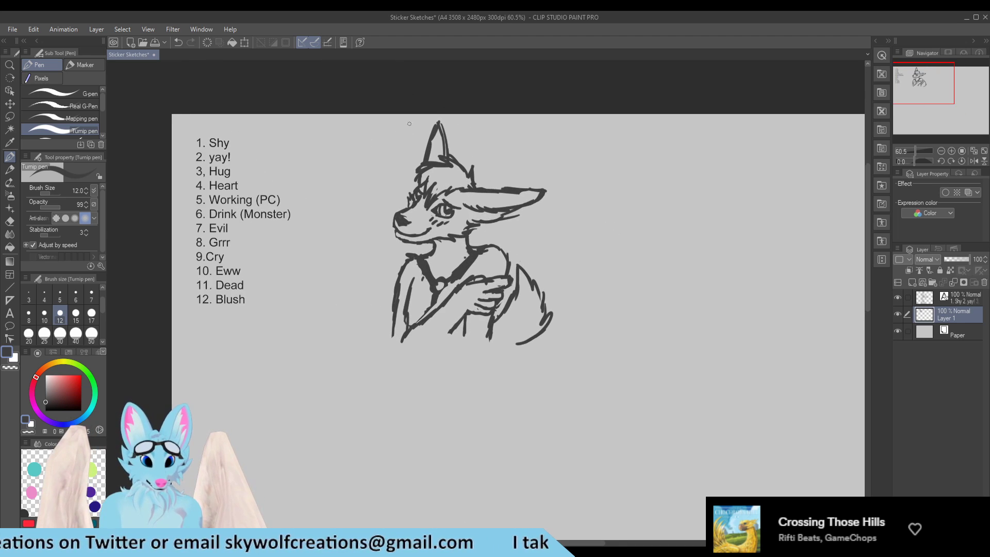
drag(370, 139, 369, 164)
click(378, 157)
scroll(598, 141, down, 2)
scroll(597, 141, up, 2)
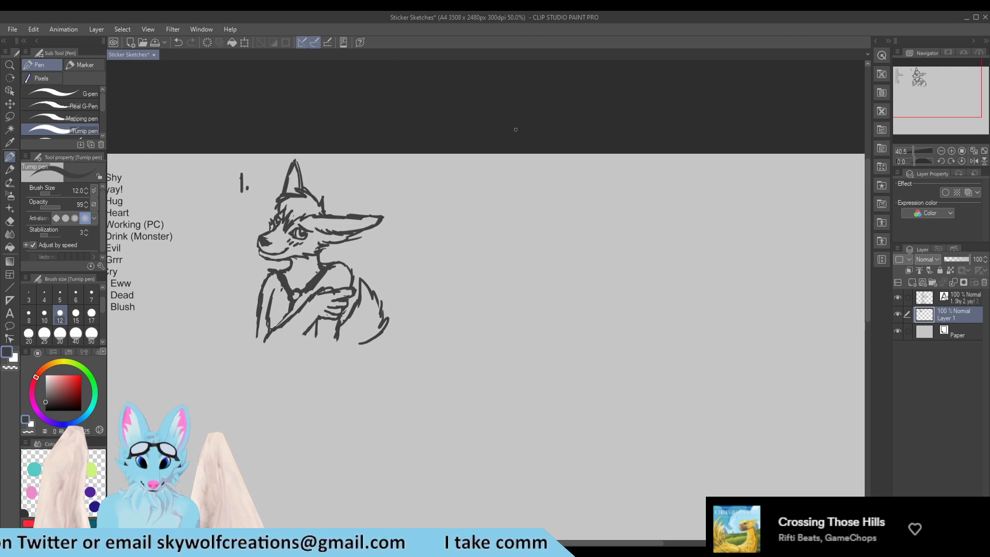
scroll(404, 141, down, 2)
scroll(541, 254, up, 1)
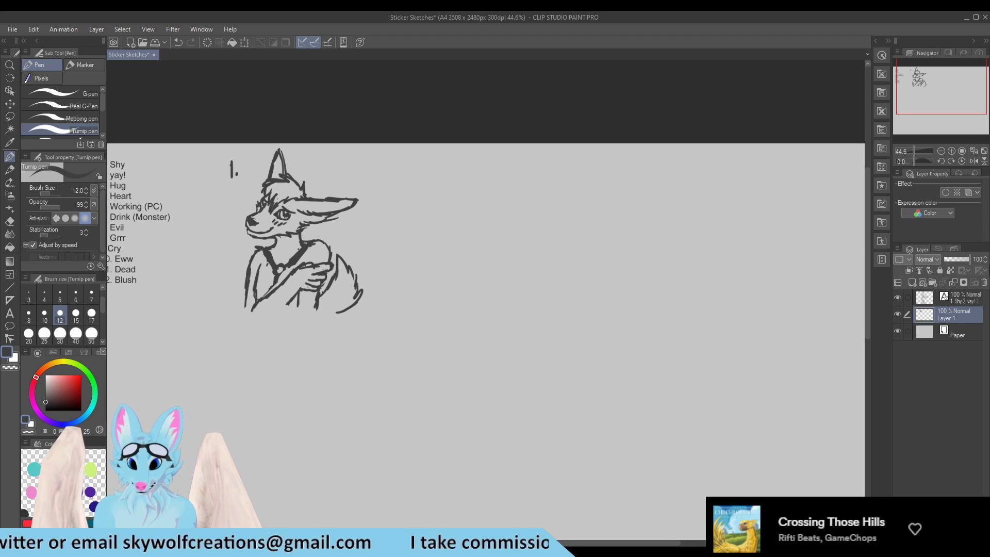
key(ctrl+s)
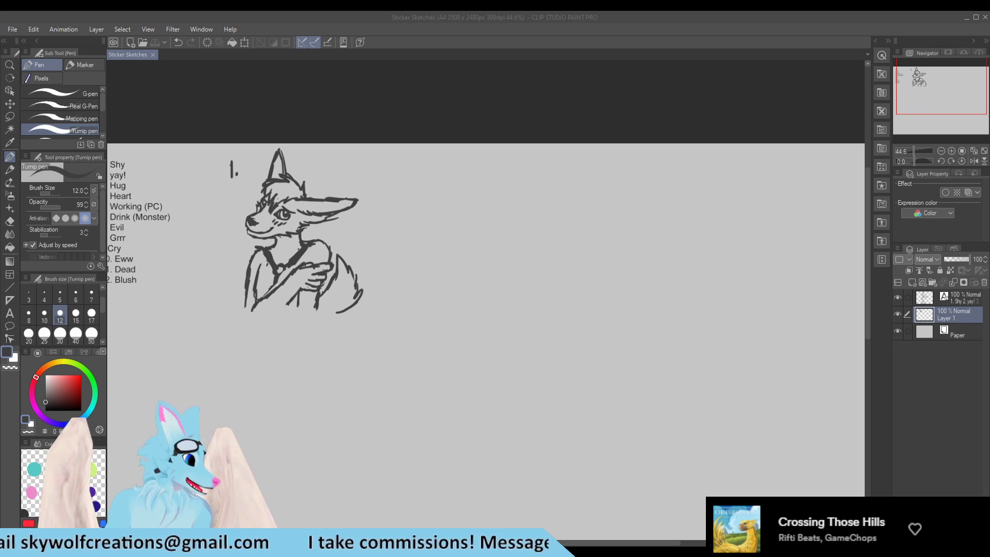
click(784, 417)
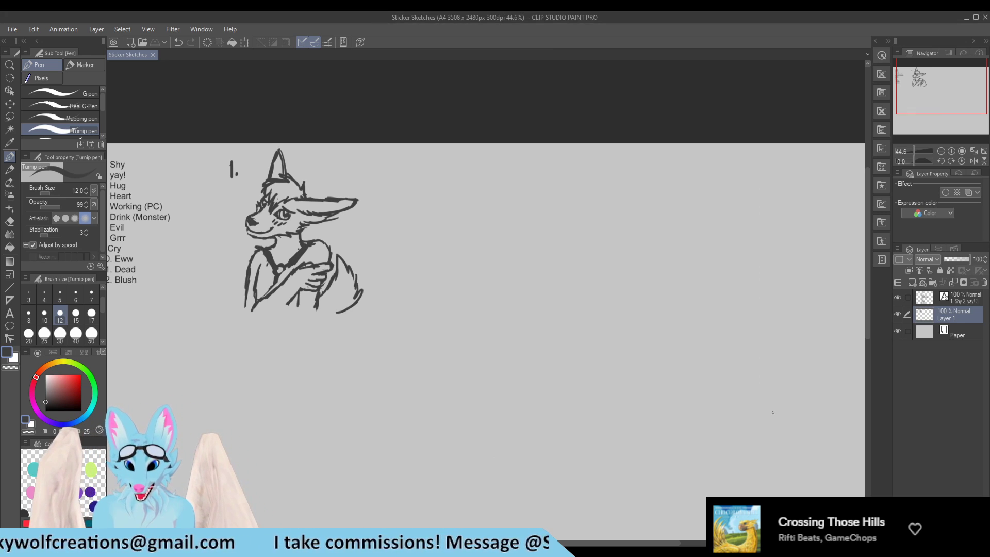
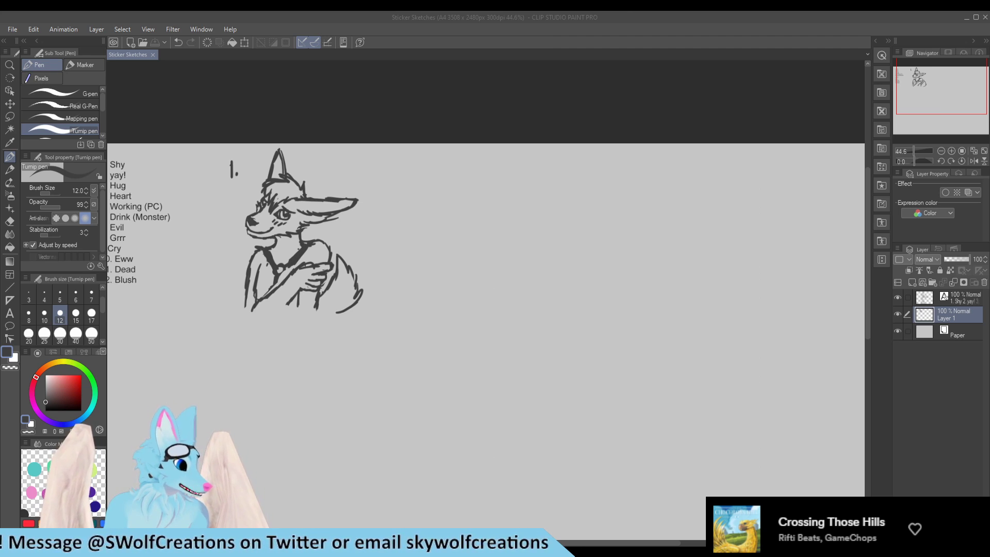
Step: Rough in the second sticker's head as overlapping circles in the empty space beside the Shy sketch
scroll(425, 181, up, 1)
scroll(404, 178, down, 3)
scroll(404, 179, up, 4)
scroll(309, 201, down, 3)
scroll(425, 183, up, 3)
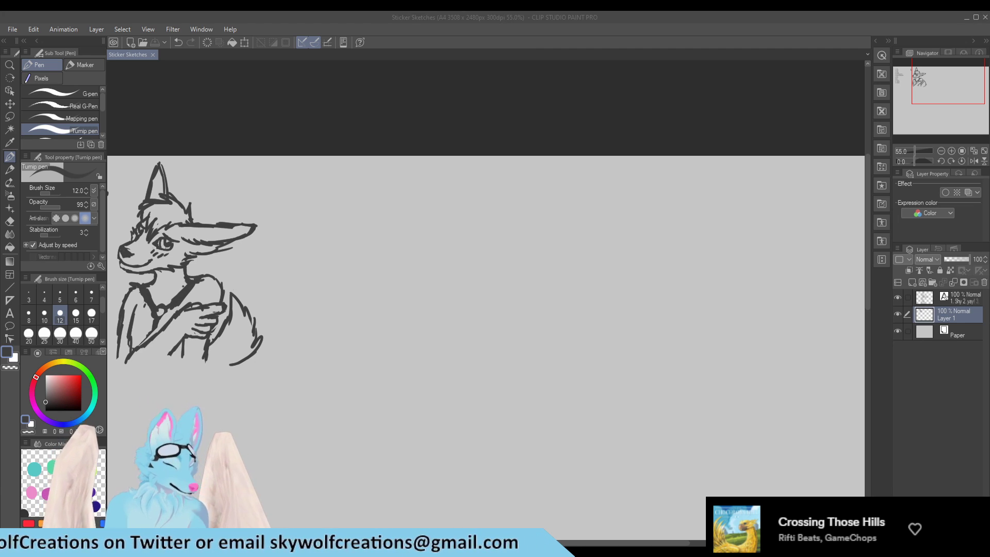
scroll(504, 217, up, 2)
scroll(413, 227, down, 3)
scroll(412, 227, up, 1)
scroll(330, 232, up, 2)
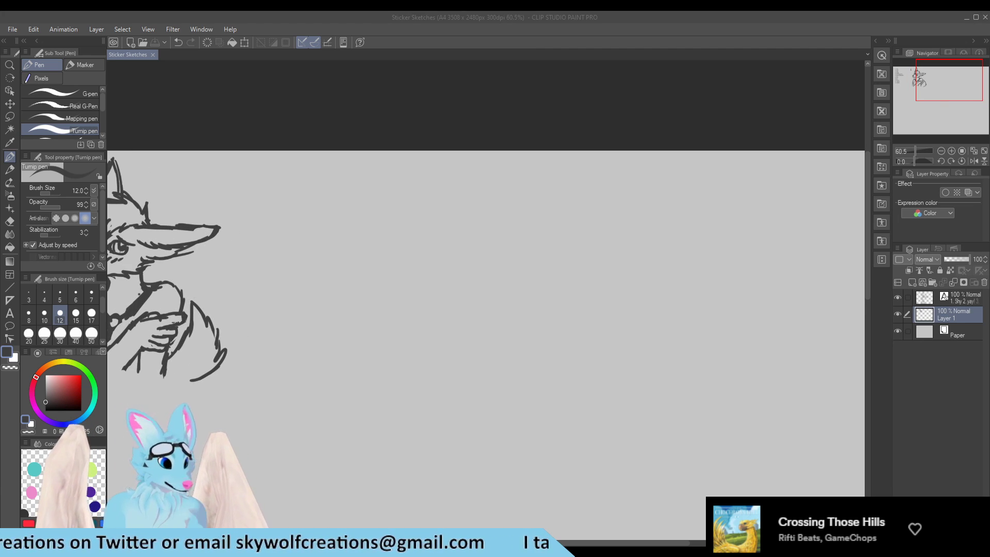
scroll(330, 232, up, 1)
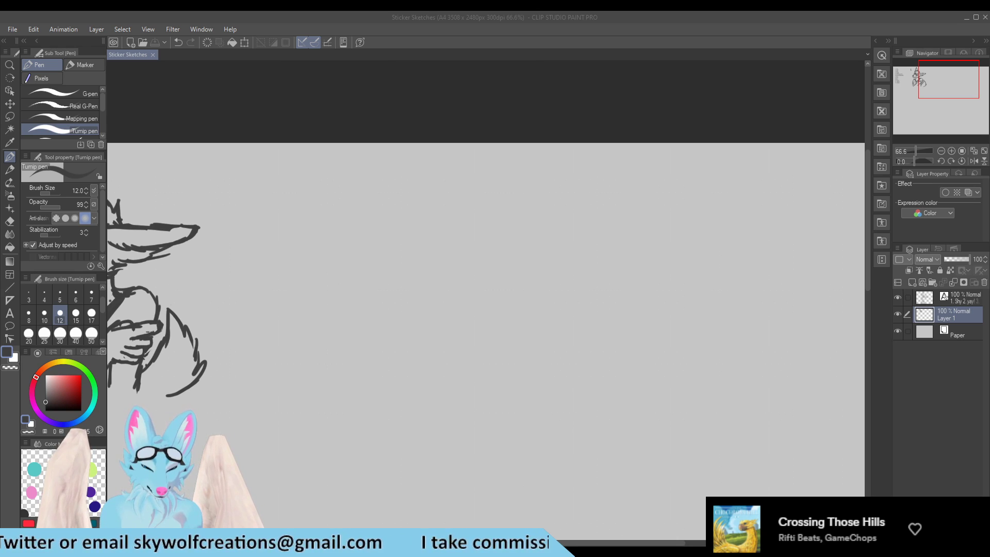
click(368, 259)
click(368, 259)
Step: Rough in one arm raised straight up with a round fist above the head and one bent arm below it
drag(402, 169, 408, 225)
mouse_move(403, 170)
mouse_down()
mouse_move(432, 212)
mouse_move(422, 174)
mouse_move(414, 228)
mouse_up()
drag(425, 195, 432, 253)
drag(413, 213, 411, 261)
mouse_move(414, 221)
mouse_down()
mouse_move(415, 253)
mouse_move(431, 260)
mouse_move(384, 241)
mouse_move(360, 272)
mouse_move(405, 256)
mouse_move(339, 254)
mouse_move(336, 333)
mouse_move(345, 340)
mouse_move(369, 329)
mouse_move(358, 305)
mouse_move(348, 314)
mouse_up()
drag(333, 316, 329, 327)
drag(340, 282, 353, 316)
Step: Letter "YAY!" above the head circle, beside the raised fist
mouse_move(304, 188)
mouse_down()
mouse_move(325, 207)
mouse_move(330, 179)
mouse_up()
mouse_move(325, 223)
mouse_down()
mouse_move(345, 218)
mouse_move(343, 202)
mouse_up()
drag(346, 178, 355, 219)
drag(370, 166, 369, 189)
click(369, 196)
click(373, 211)
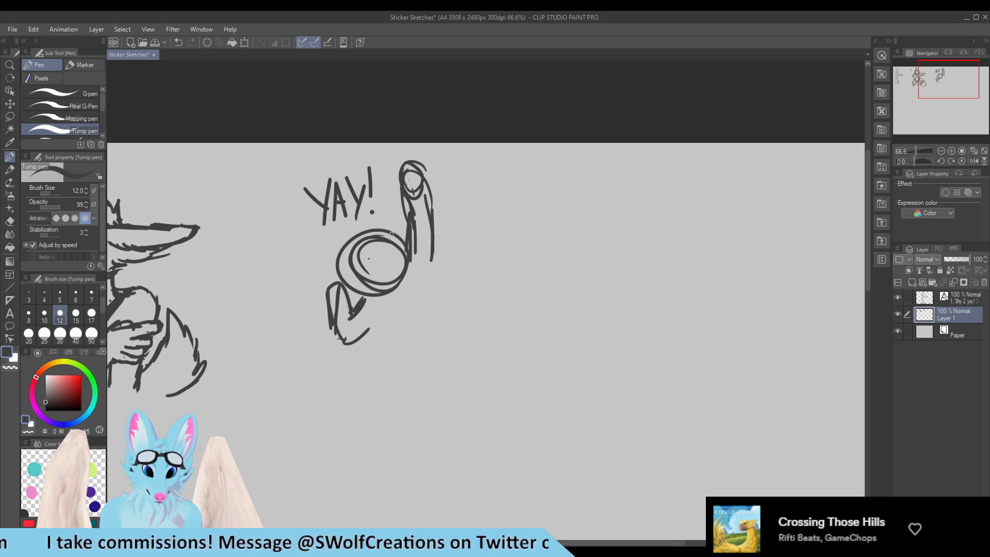
Step: Add two pointed ears on top of the head circle and draw the torso's two side lines
mouse_move(380, 229)
mouse_down()
mouse_move(384, 196)
mouse_move(400, 231)
mouse_up()
mouse_move(346, 249)
mouse_down()
mouse_move(341, 223)
mouse_move(364, 246)
mouse_up()
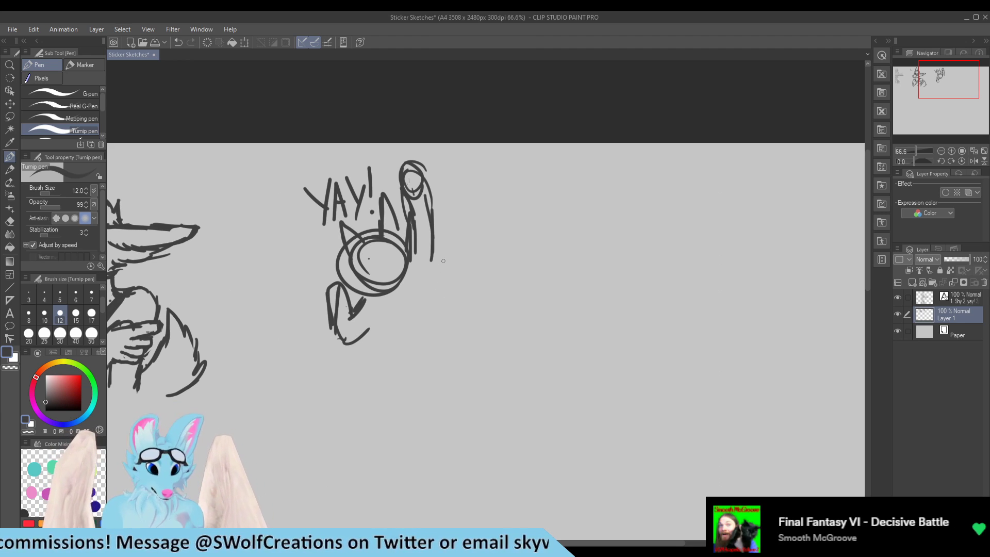
drag(434, 248, 428, 369)
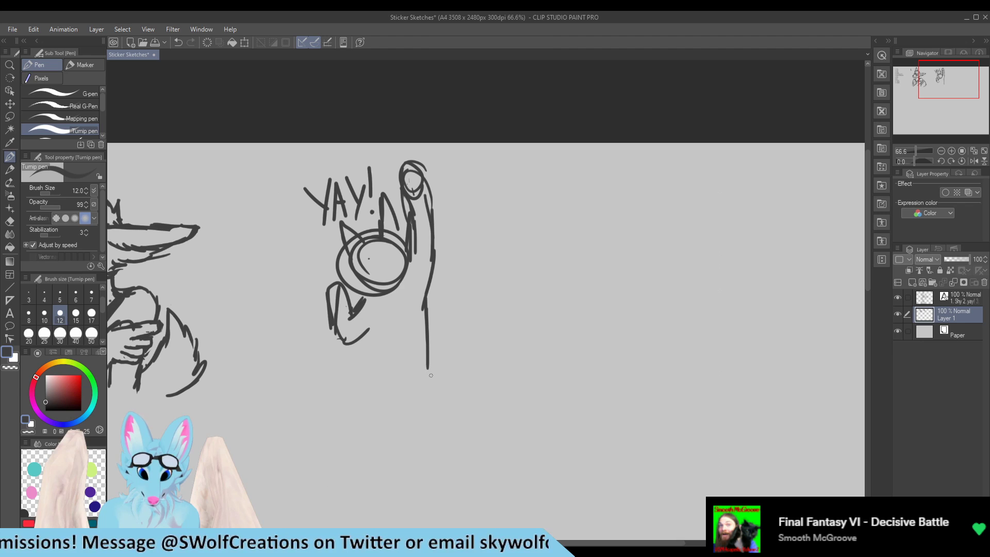
drag(369, 329, 368, 375)
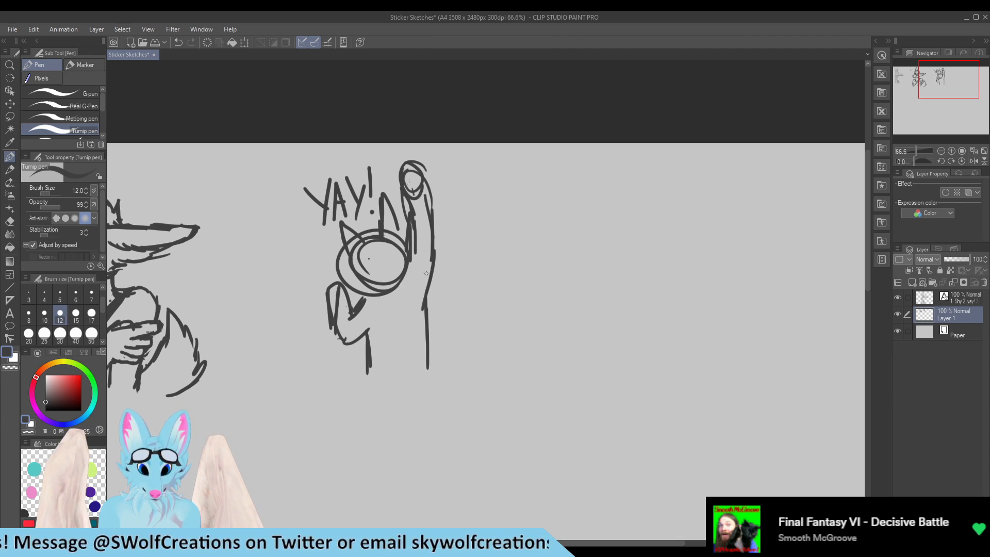
Step: Sketch a curved bushy tail behind the torso with a jagged outline and short marking strokes across it
mouse_move(429, 360)
mouse_down()
mouse_move(458, 354)
mouse_move(442, 345)
mouse_move(454, 350)
mouse_move(450, 360)
mouse_move(439, 309)
mouse_move(455, 338)
mouse_move(454, 317)
mouse_move(430, 299)
mouse_up()
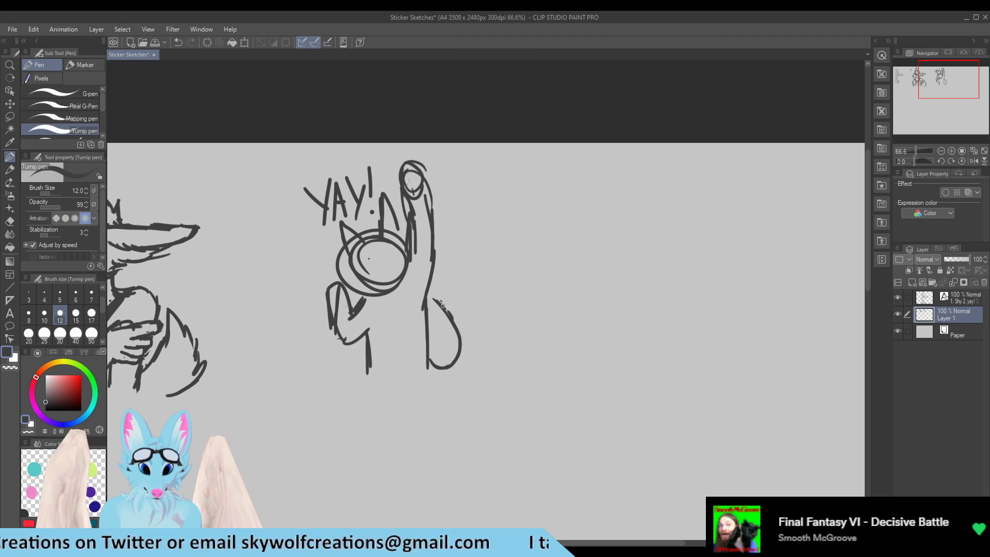
mouse_move(434, 298)
mouse_down()
mouse_move(455, 296)
mouse_move(482, 336)
mouse_move(491, 305)
mouse_move(513, 290)
mouse_move(519, 325)
mouse_move(494, 345)
mouse_up()
mouse_move(457, 313)
mouse_down()
mouse_move(494, 299)
mouse_move(492, 333)
mouse_move(447, 384)
mouse_up()
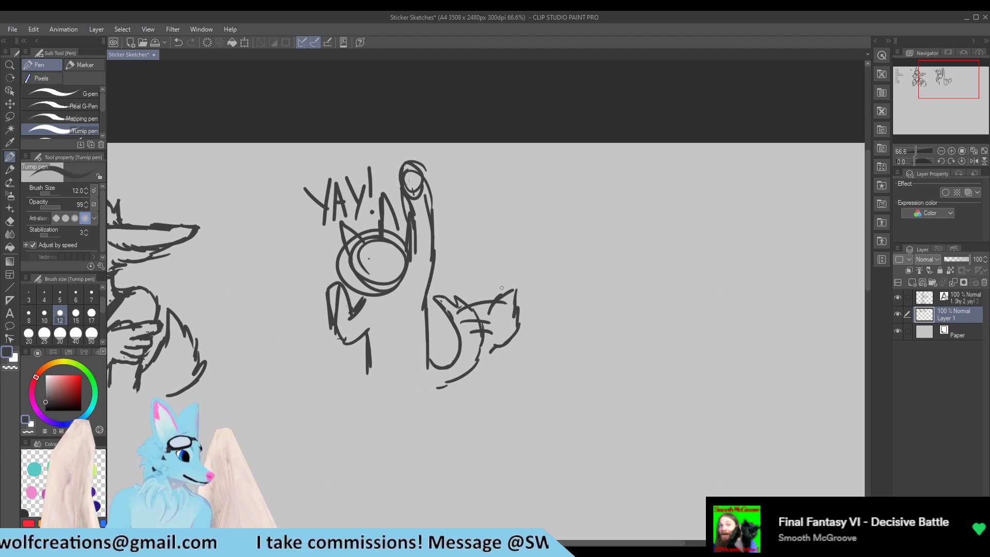
Step: Lasso the whole YAY! sketch, scale it up to about 116%, shift it toward the Shy sketch and deselect
scroll(514, 204, down, 1)
scroll(514, 204, down, 2)
scroll(514, 204, up, 2)
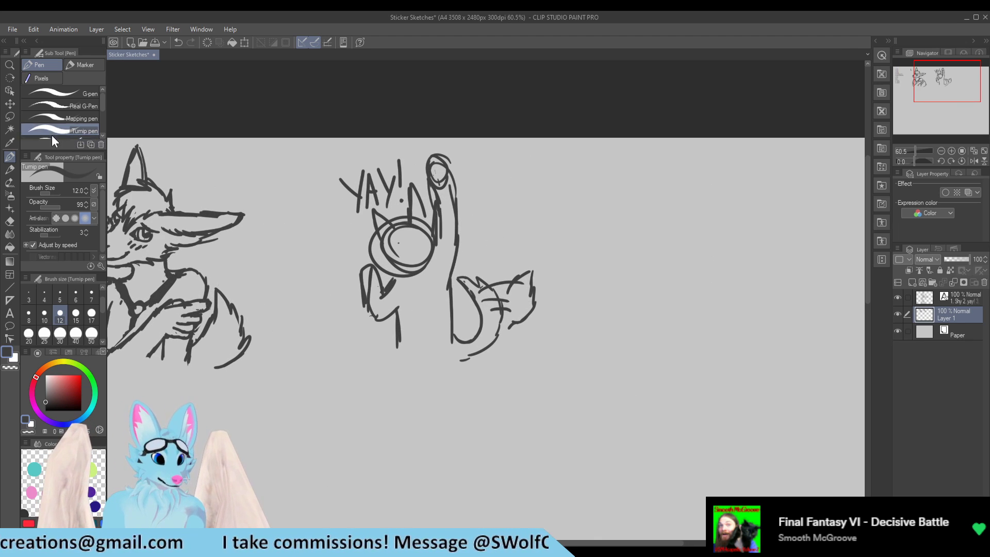
click(9, 116)
mouse_move(405, 147)
mouse_down()
mouse_move(405, 425)
mouse_move(487, 138)
mouse_up()
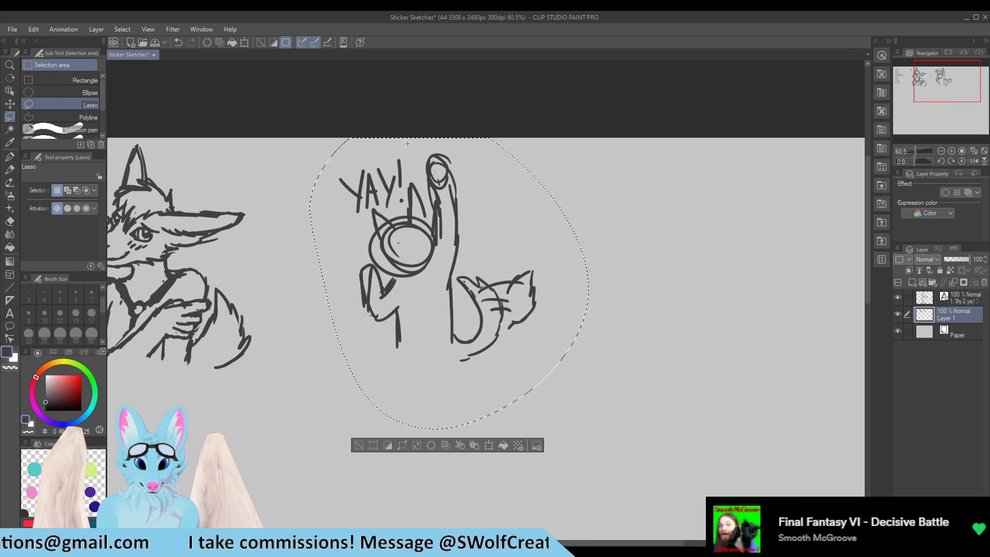
key(ctrl+t)
mouse_move(588, 429)
mouse_down()
mouse_move(621, 463)
mouse_move(569, 459)
mouse_move(581, 469)
mouse_up()
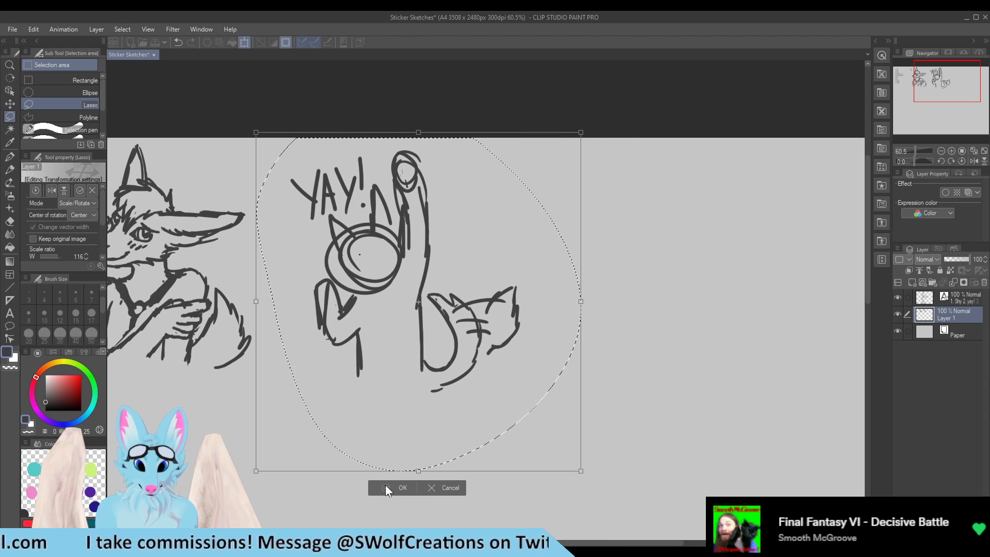
click(385, 485)
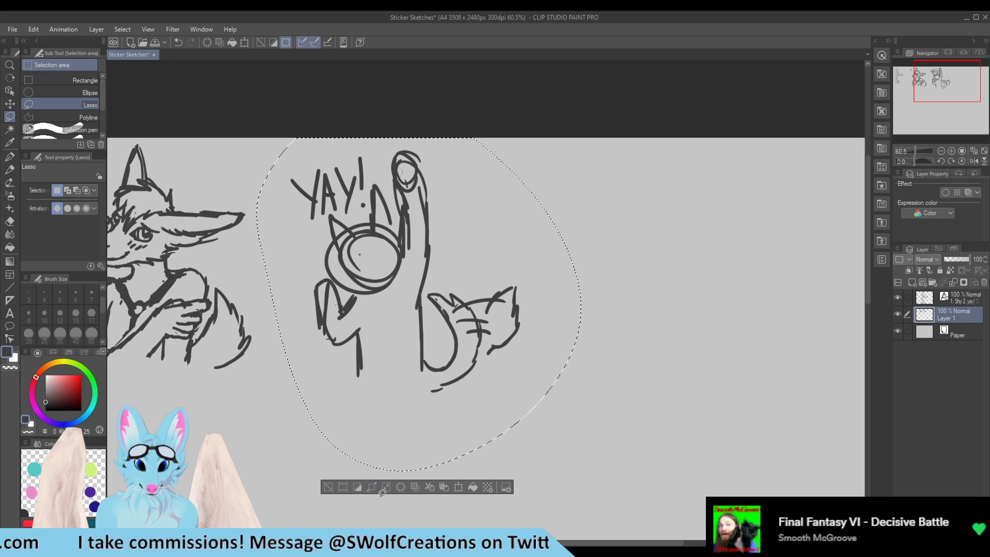
click(550, 387)
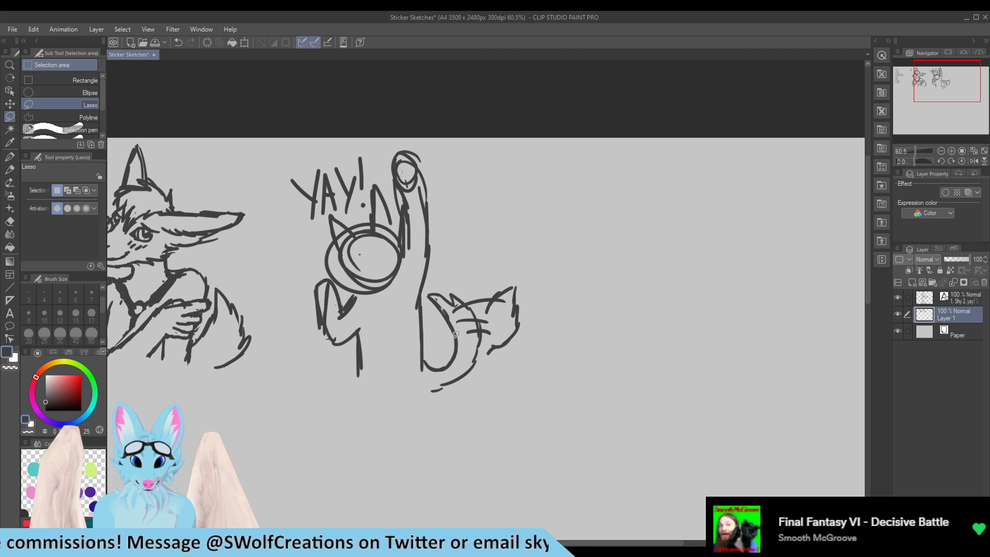
Step: Draw a short slanted eye stroke inside the head circle and rough hair tufts along the crown with the Turnip pen
scroll(353, 358, up, 2)
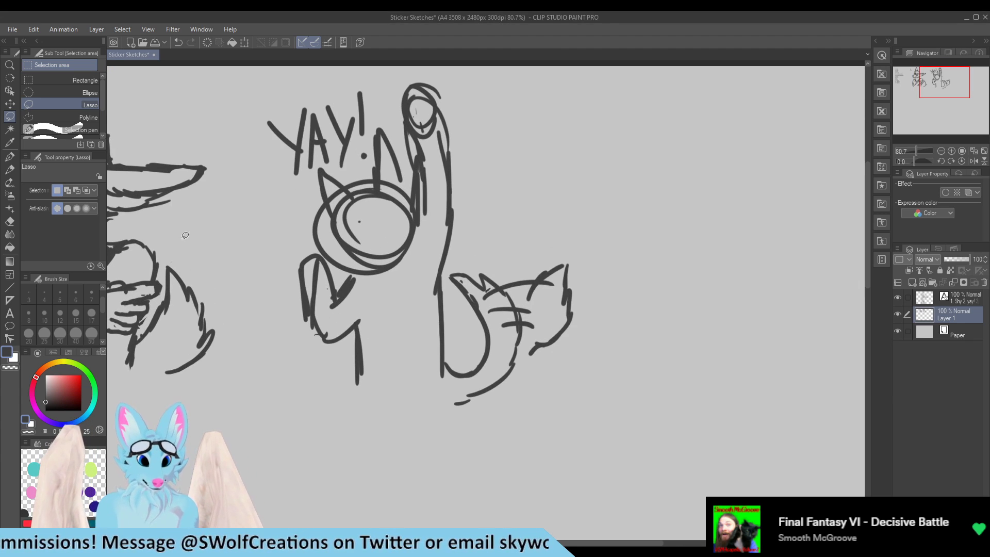
click(10, 156)
scroll(342, 286, down, 2)
scroll(368, 268, up, 2)
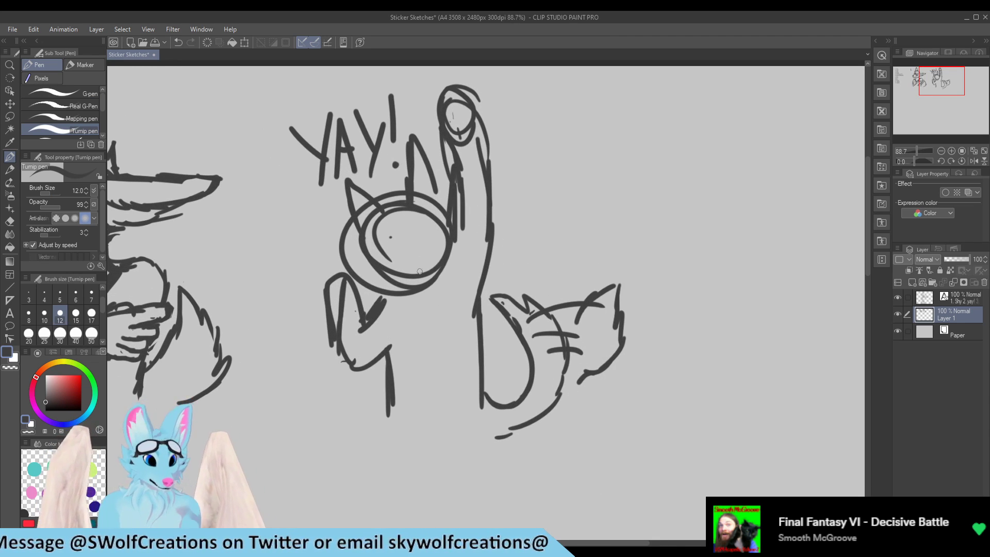
scroll(426, 268, up, 2)
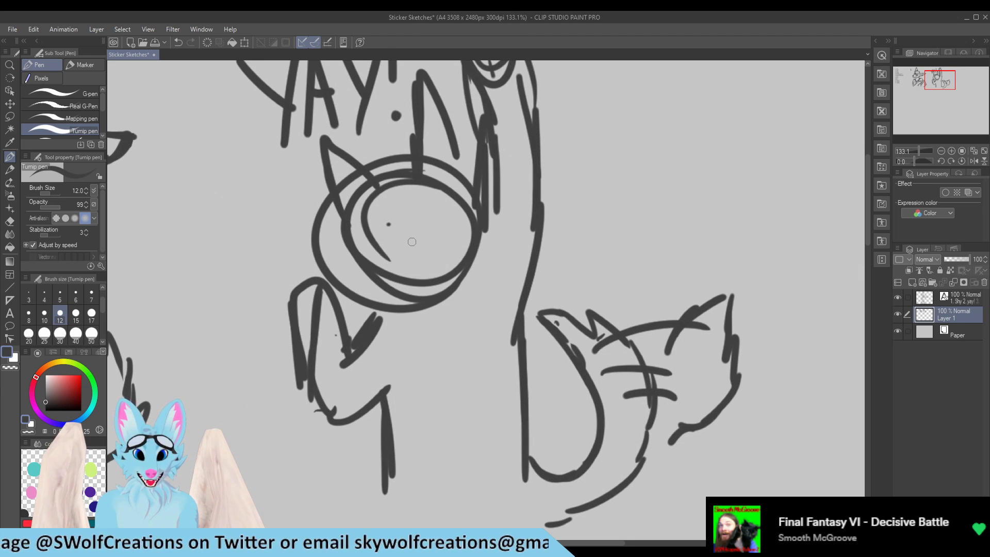
drag(400, 242, 434, 230)
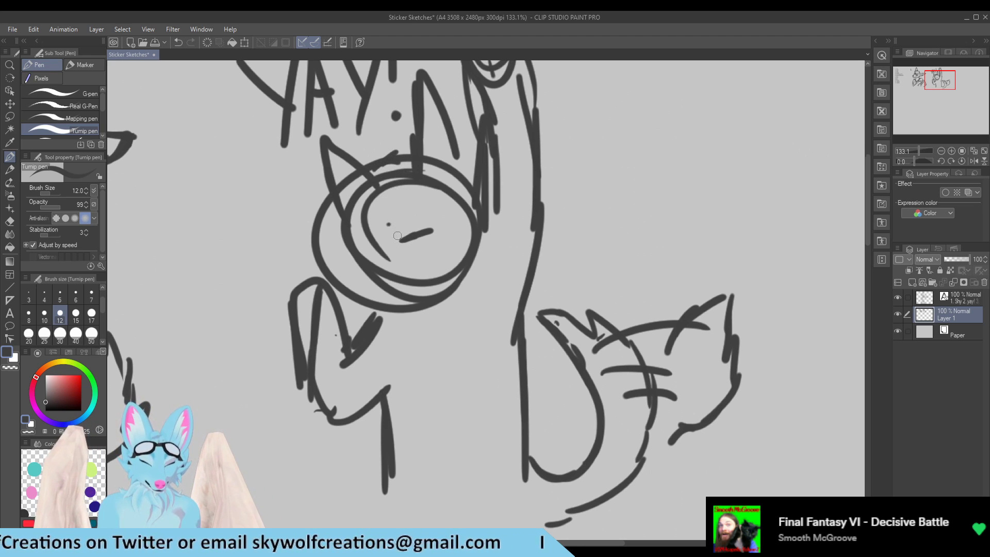
Step: Erase the ear farther from the raised arm and the doubled circle lines around the upper head, setting the pen size to 12
key(e)
drag(373, 174, 355, 222)
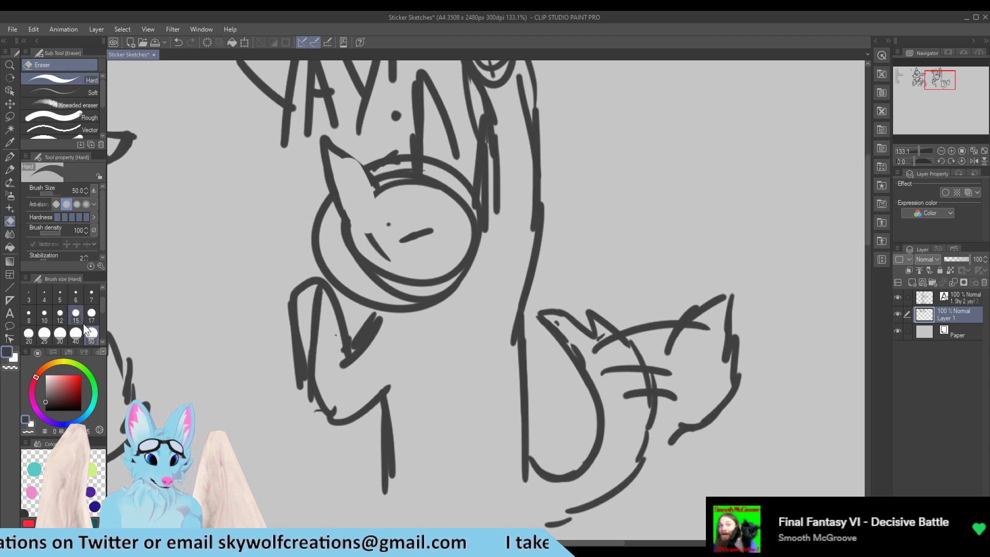
key(p)
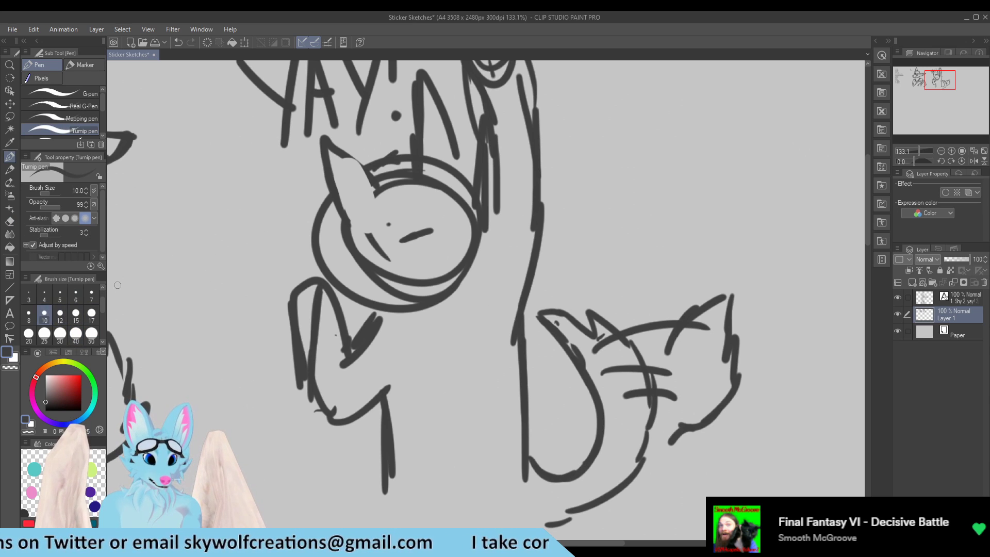
click(60, 313)
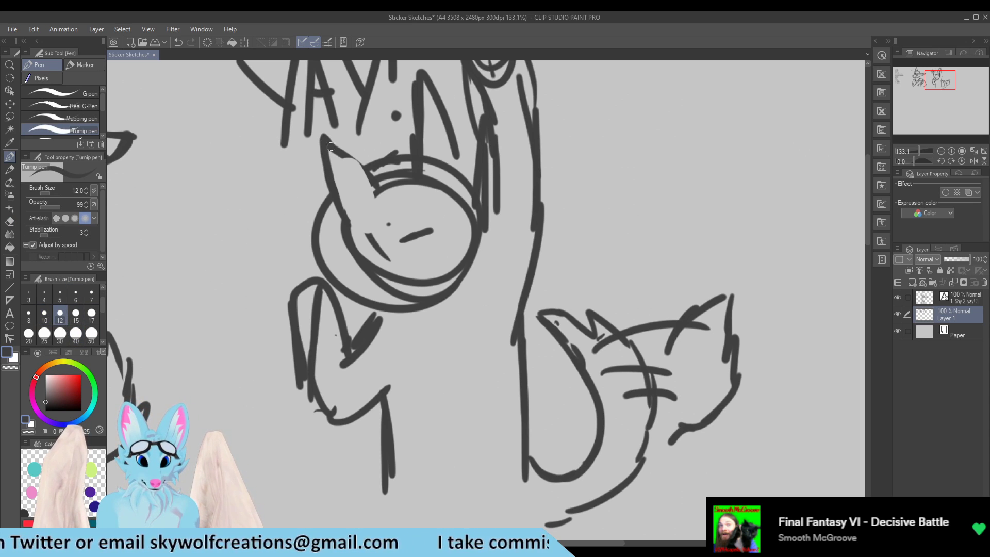
drag(326, 139, 376, 199)
key(e)
mouse_move(330, 149)
mouse_down()
mouse_move(405, 194)
mouse_move(399, 164)
mouse_move(371, 174)
mouse_move(410, 153)
mouse_move(432, 173)
mouse_move(437, 160)
mouse_up()
key(p)
key(e)
key(p)
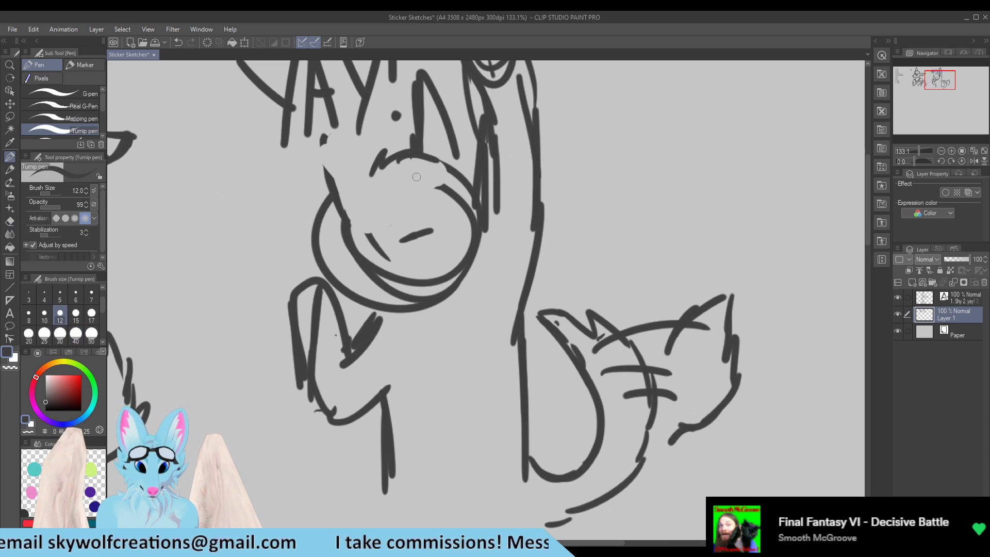
Step: Add jagged fringe strokes across the forehead and erase the rough ear beside the raised arm
mouse_move(390, 184)
mouse_down()
mouse_move(433, 192)
mouse_move(442, 206)
mouse_move(443, 170)
mouse_up()
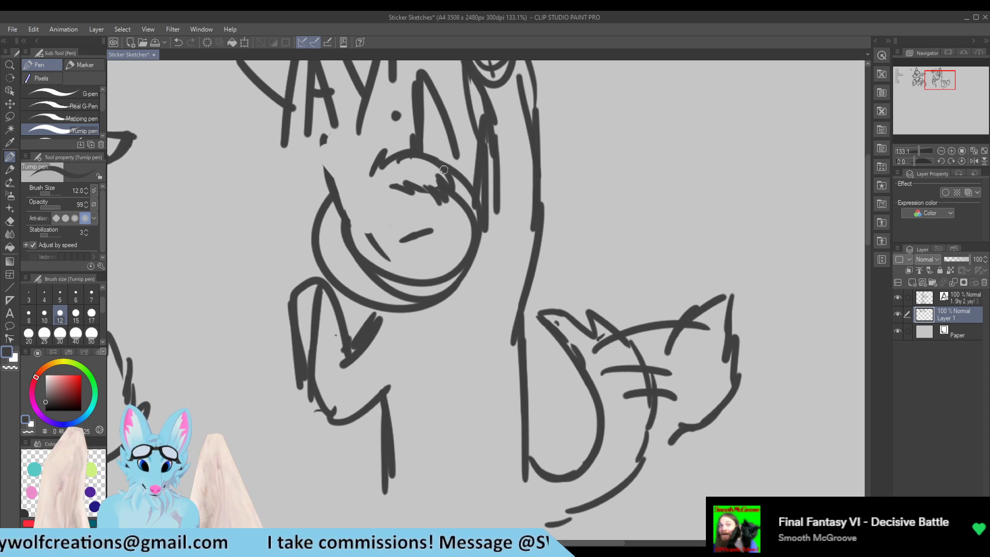
key(e)
mouse_move(417, 72)
mouse_down()
mouse_move(443, 97)
mouse_move(458, 137)
mouse_up()
key(p)
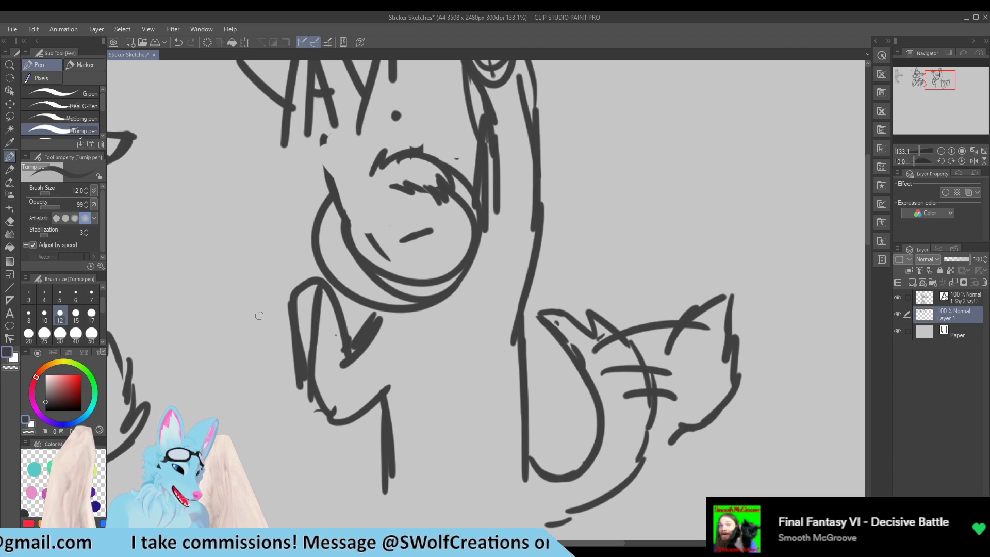
Step: Redraw the ear beside the raised arm as a pointed outline rising from the crown
scroll(309, 314, down, 3)
scroll(333, 309, up, 3)
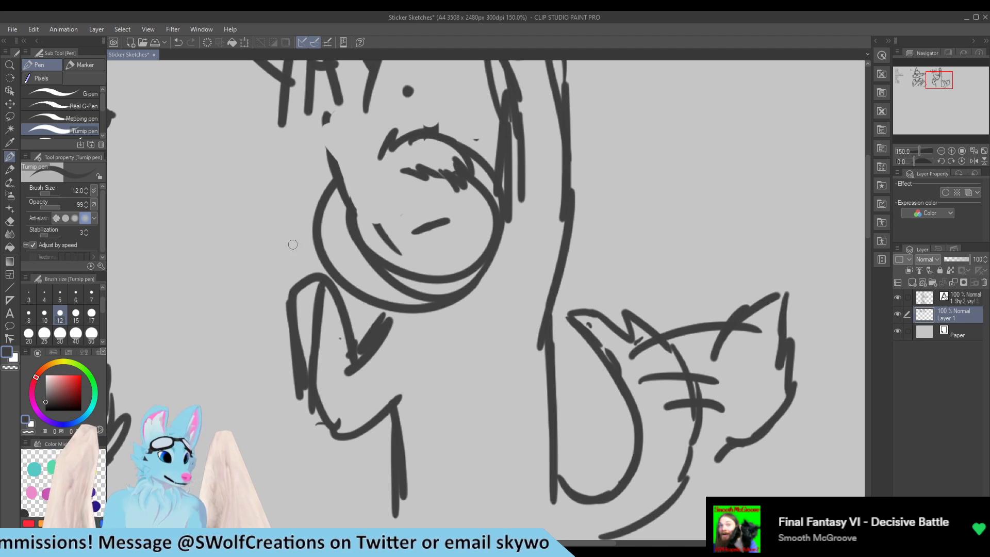
scroll(369, 233, down, 3)
scroll(375, 243, up, 2)
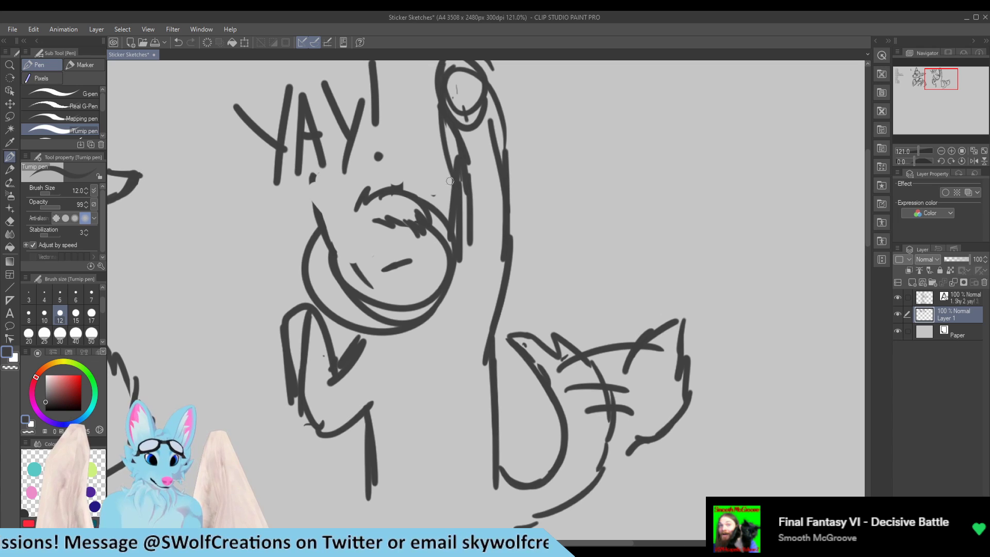
mouse_move(398, 185)
mouse_down()
mouse_move(405, 137)
mouse_move(399, 186)
mouse_move(403, 132)
mouse_move(404, 155)
mouse_move(406, 126)
mouse_move(417, 129)
mouse_move(408, 120)
mouse_move(440, 176)
mouse_move(433, 221)
mouse_up()
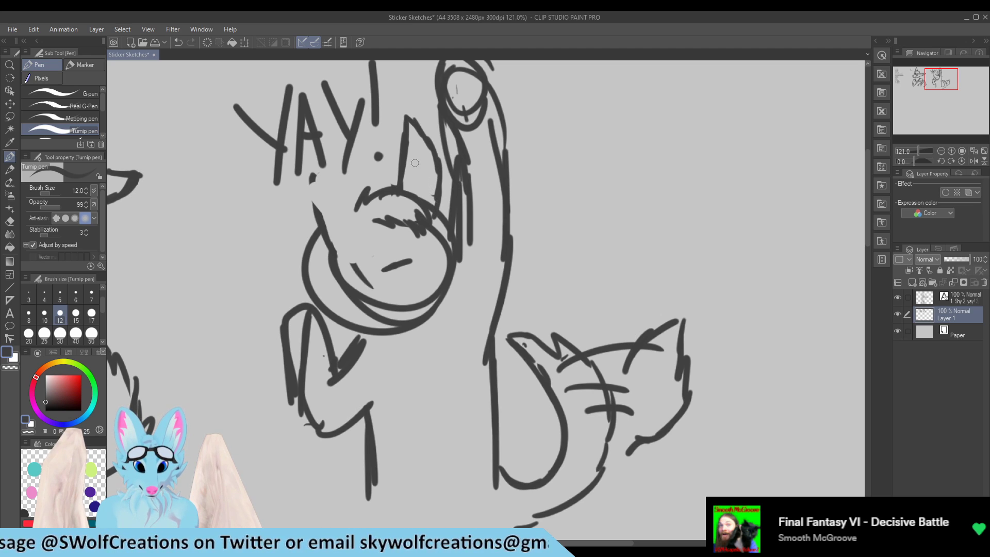
Step: Reshape the new ear with a taller, narrower tip, add inner ear lines and clean up its outer edge
key(e)
drag(406, 151, 411, 136)
key(p)
drag(399, 186, 413, 109)
drag(406, 149, 417, 95)
mouse_move(417, 95)
mouse_down()
mouse_move(428, 138)
mouse_move(417, 173)
mouse_up()
drag(415, 119, 427, 201)
key(e)
mouse_move(416, 97)
mouse_down()
mouse_move(421, 87)
mouse_move(413, 95)
mouse_move(434, 161)
mouse_move(429, 147)
mouse_move(428, 170)
mouse_move(438, 156)
mouse_up()
key(p)
key(e)
key(p)
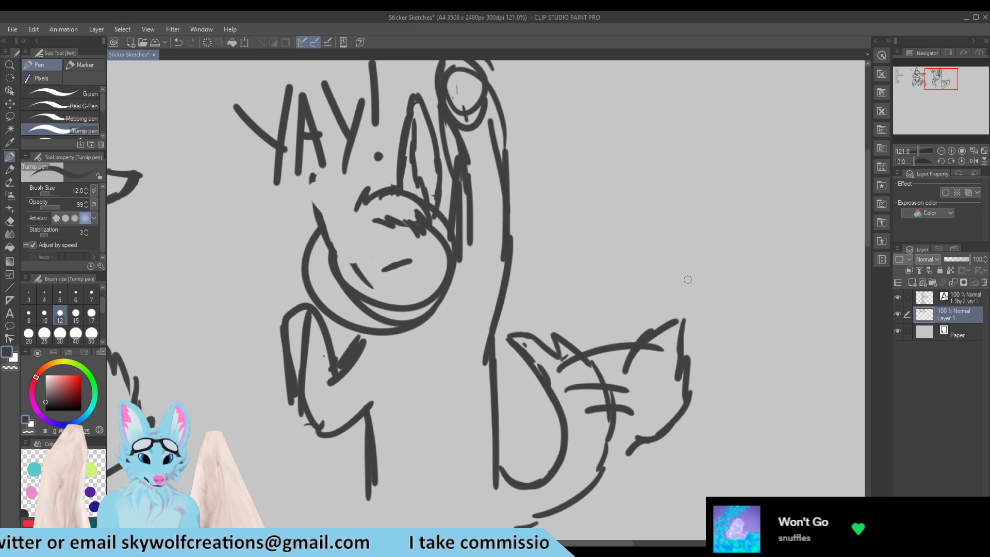
scroll(624, 310, down, 2)
scroll(594, 319, up, 2)
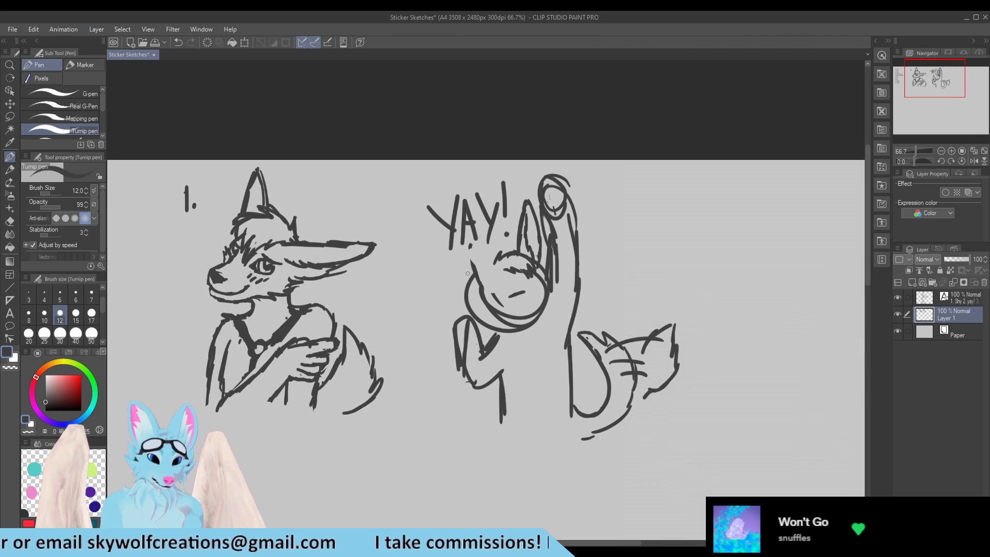
Step: Erase the rough face marks inside the head circle of the "YAY!" character
scroll(467, 274, up, 1)
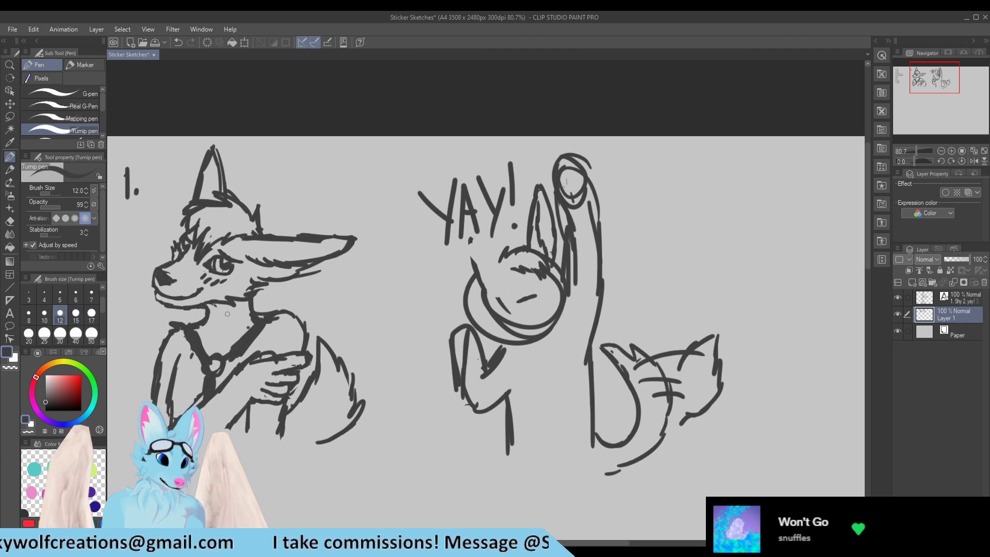
scroll(199, 314, down, 3)
scroll(389, 299, up, 2)
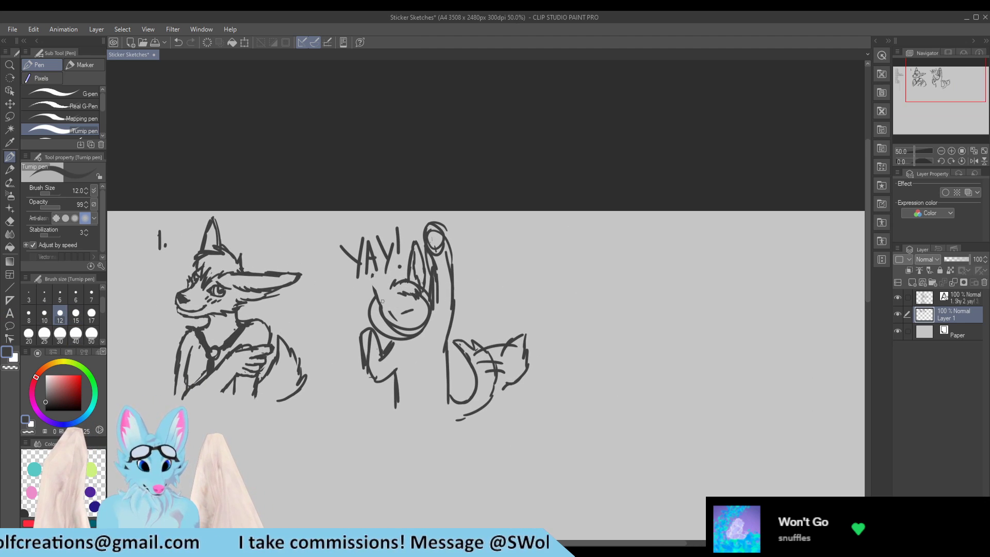
scroll(389, 298, up, 1)
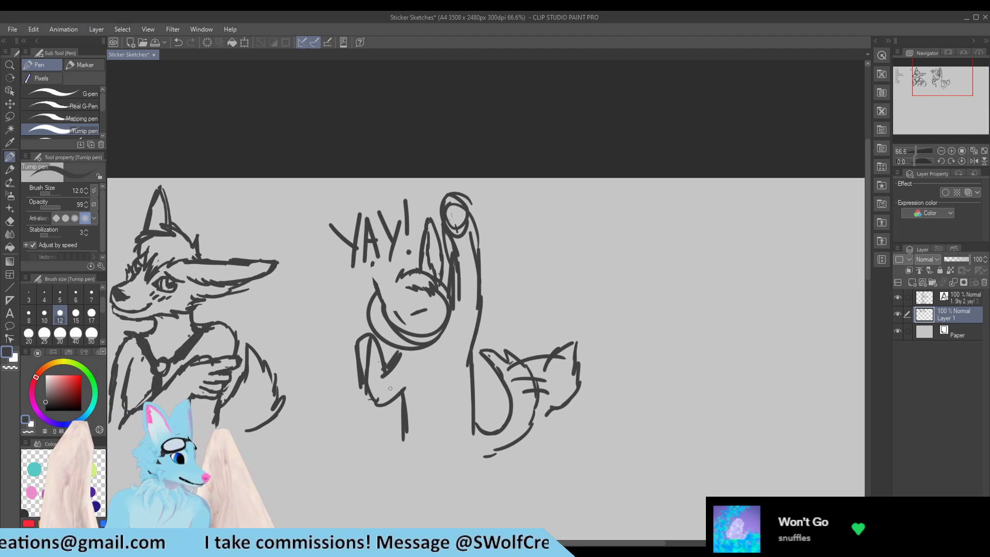
scroll(404, 400, up, 2)
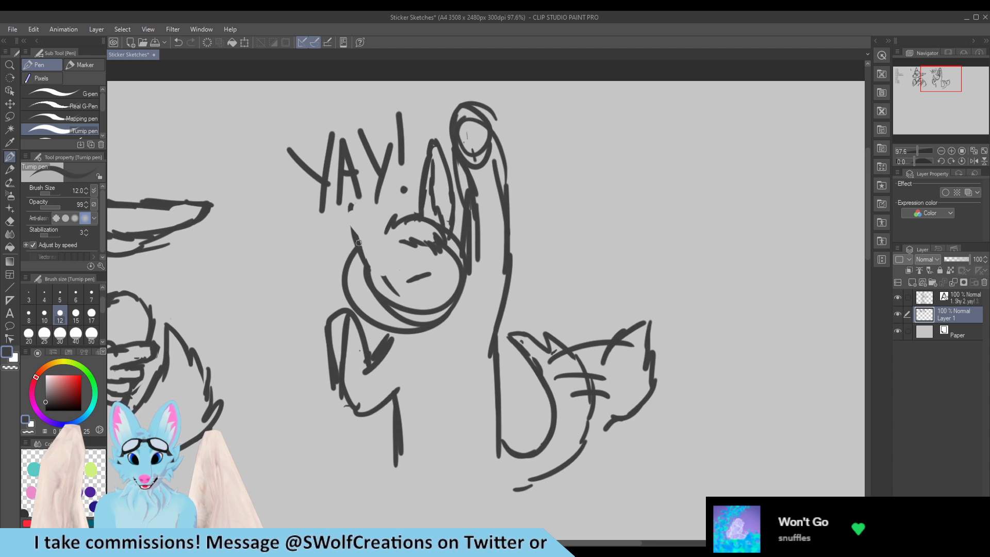
click(407, 289)
key(e)
mouse_move(390, 278)
mouse_down()
mouse_move(415, 290)
mouse_move(390, 277)
mouse_move(413, 270)
mouse_up()
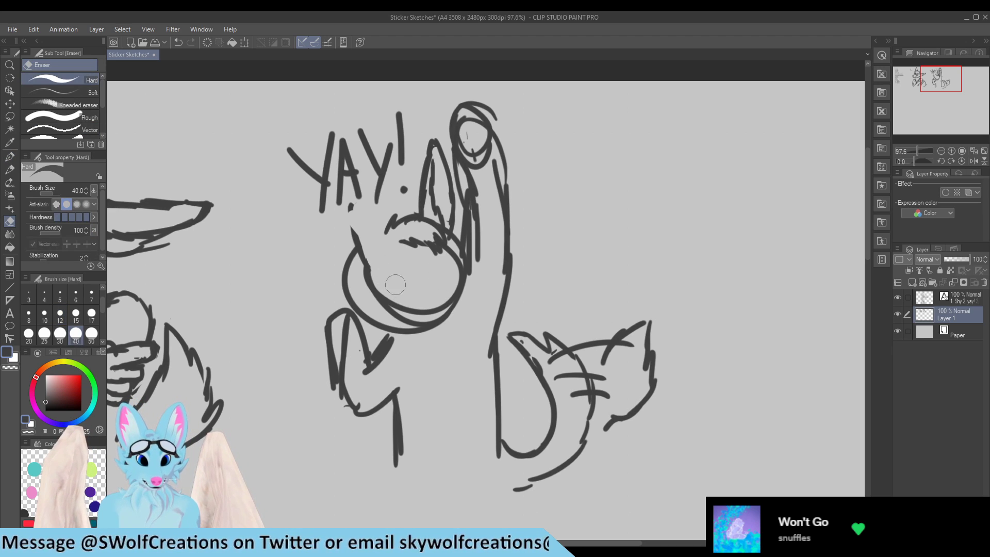
key(p)
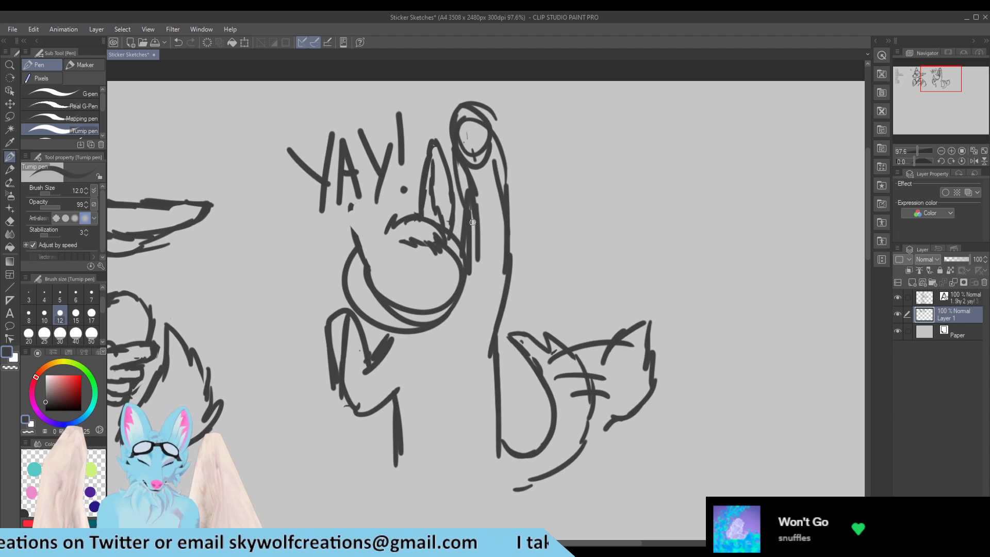
Step: Erase the extra line between the ear and the raised arm and redraw the ear's outer edge down to its base
key(e)
drag(464, 212, 468, 242)
key(p)
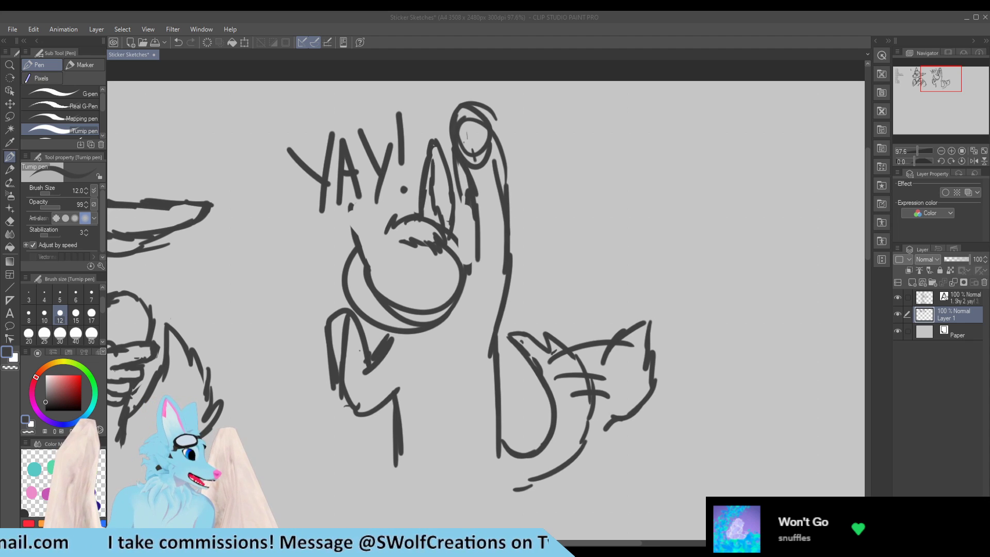
scroll(449, 265, down, 3)
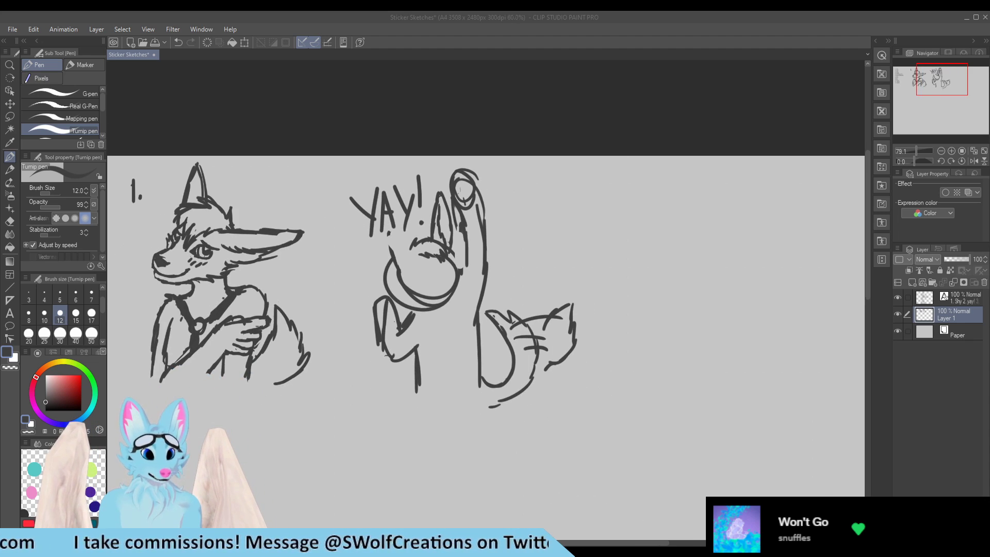
scroll(448, 222, up, 2)
scroll(362, 238, up, 1)
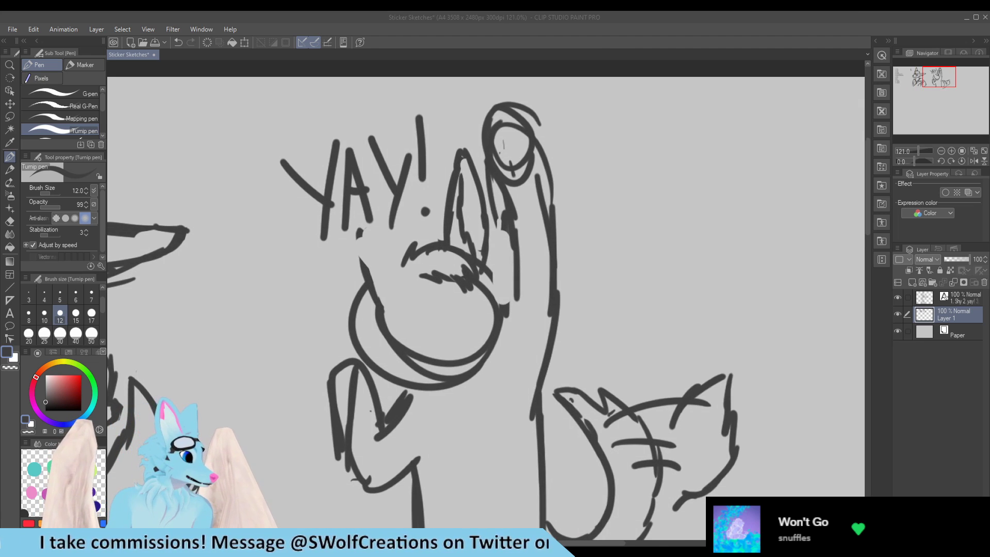
drag(490, 245, 488, 283)
scroll(456, 255, down, 2)
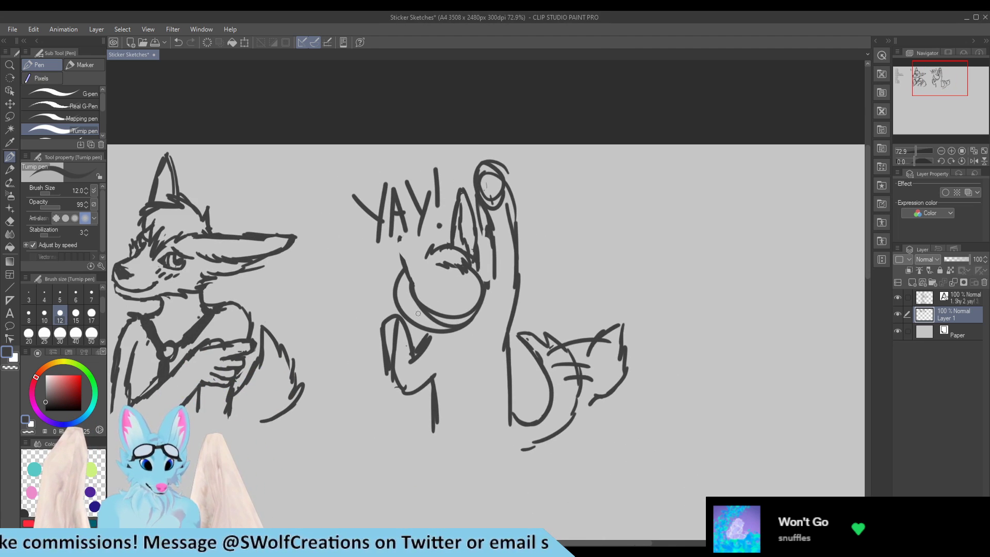
Step: Reshape the "YAY!" character's ear with a slightly lower, rounder tip and a cleaner outer edge
scroll(482, 284, up, 3)
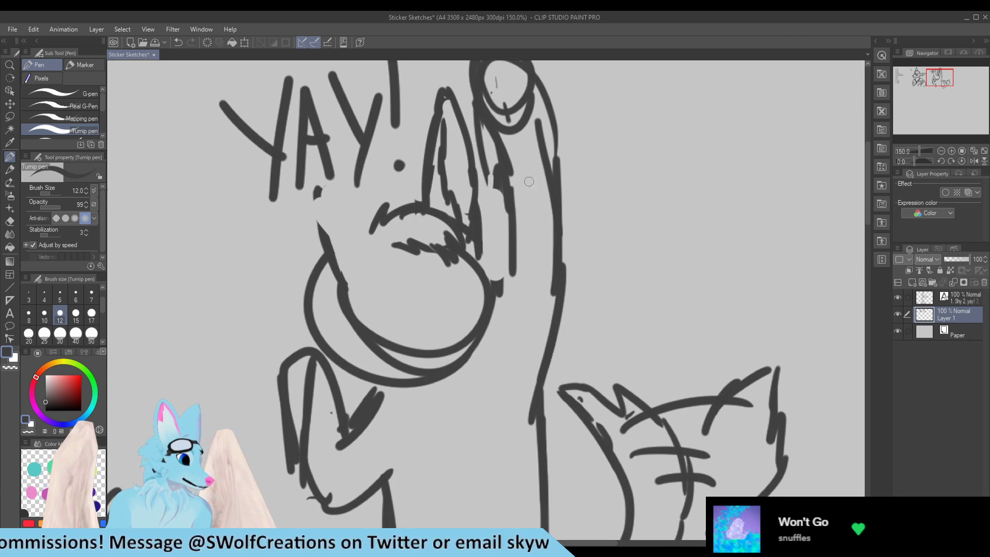
key(e)
mouse_move(477, 227)
mouse_down()
mouse_move(473, 195)
mouse_move(478, 241)
mouse_up()
key(p)
drag(480, 185, 475, 241)
key(e)
drag(445, 118, 456, 99)
key(p)
mouse_move(427, 141)
mouse_down()
mouse_move(444, 96)
mouse_move(441, 113)
mouse_move(465, 124)
mouse_move(456, 110)
mouse_move(467, 157)
mouse_up()
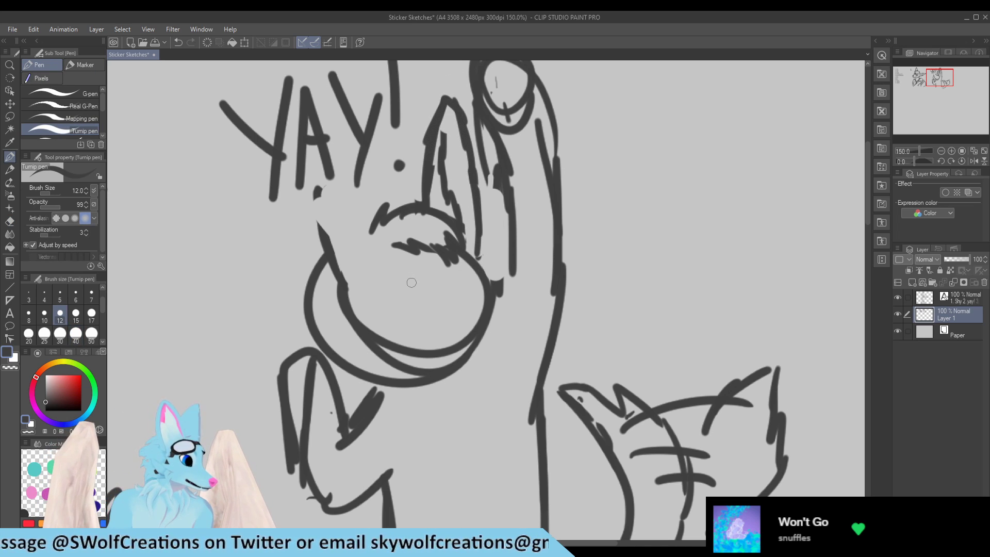
Step: Replace the forehead strokes with a fuller swept fringe and a higher crown line
key(e)
mouse_move(454, 253)
mouse_down()
mouse_move(431, 221)
mouse_move(442, 221)
mouse_move(434, 235)
mouse_move(381, 229)
mouse_move(398, 253)
mouse_up()
key(p)
key(e)
key(p)
mouse_move(365, 208)
mouse_down()
mouse_move(392, 180)
mouse_move(376, 189)
mouse_move(384, 201)
mouse_move(425, 190)
mouse_move(393, 192)
mouse_move(436, 197)
mouse_move(450, 213)
mouse_up()
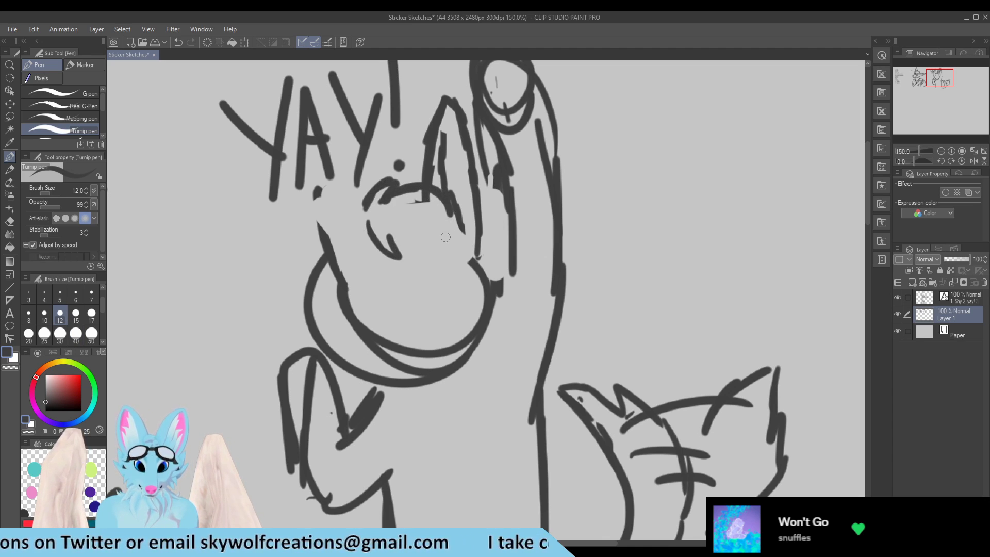
drag(400, 248, 449, 264)
mouse_move(441, 252)
mouse_down()
mouse_move(454, 271)
mouse_move(449, 217)
mouse_up()
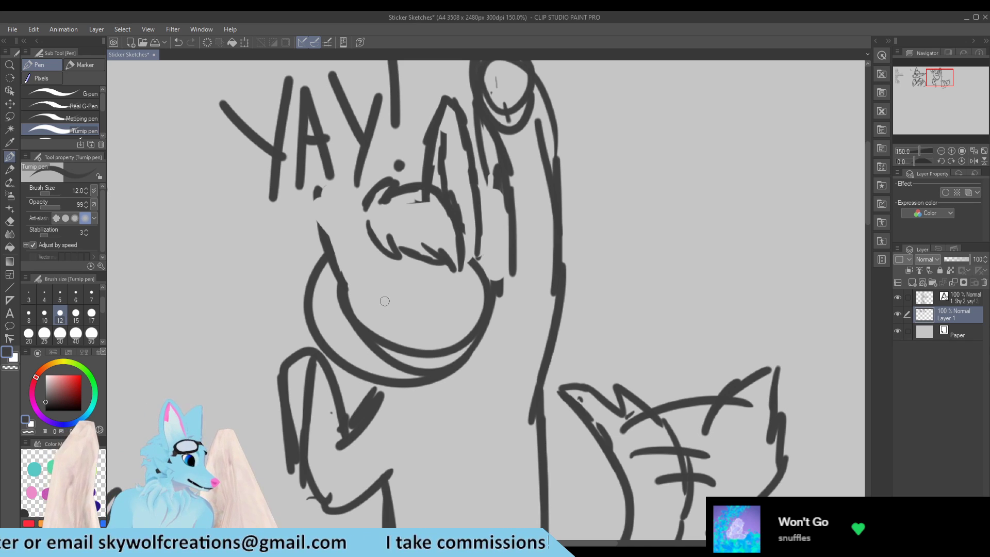
Step: Draw a filled nose and a wide curved smile on the face, clearing the inner guideline around the chin
mouse_move(432, 298)
mouse_down()
mouse_move(411, 304)
mouse_move(427, 314)
mouse_move(430, 305)
mouse_move(402, 331)
mouse_move(435, 321)
mouse_move(436, 331)
mouse_move(400, 335)
mouse_move(433, 348)
mouse_move(445, 337)
mouse_move(438, 360)
mouse_up()
key(e)
key(p)
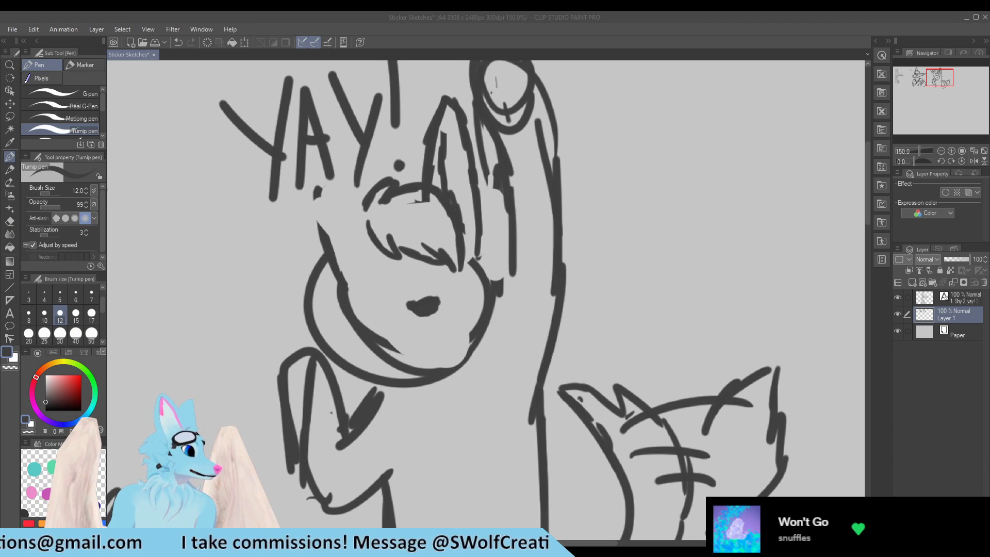
mouse_move(379, 313)
mouse_down()
mouse_move(419, 352)
mouse_move(407, 329)
mouse_move(423, 333)
mouse_up()
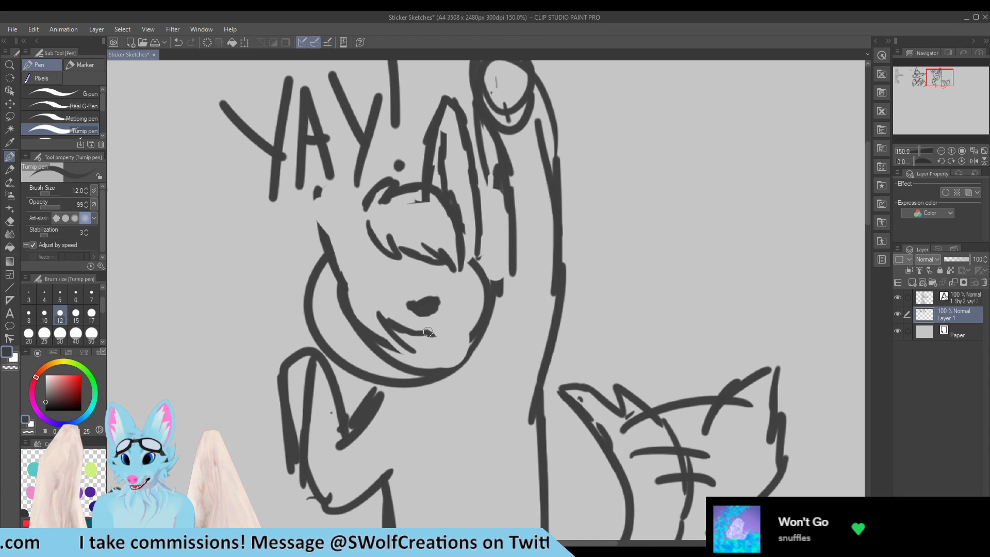
key(e)
mouse_move(442, 331)
mouse_down()
mouse_move(438, 342)
mouse_move(458, 301)
mouse_up()
key(p)
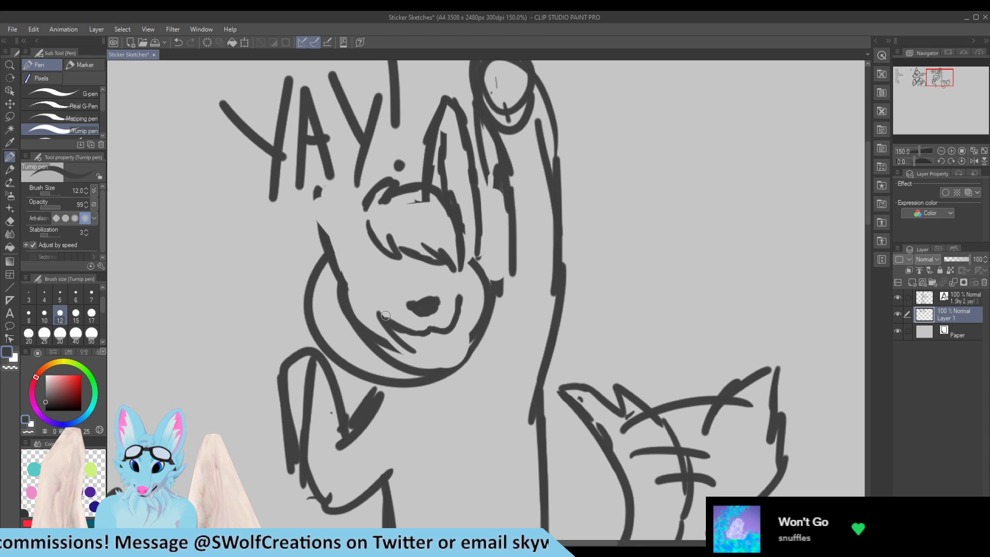
Step: Add the open mouth's lower line beneath the smile and draw two arched, closed happy eyes
key(e)
mouse_move(392, 335)
mouse_down()
mouse_move(412, 349)
mouse_move(396, 332)
mouse_move(433, 353)
mouse_move(410, 343)
mouse_move(442, 349)
mouse_move(456, 321)
mouse_move(452, 346)
mouse_move(452, 318)
mouse_up()
key(p)
key(e)
key(p)
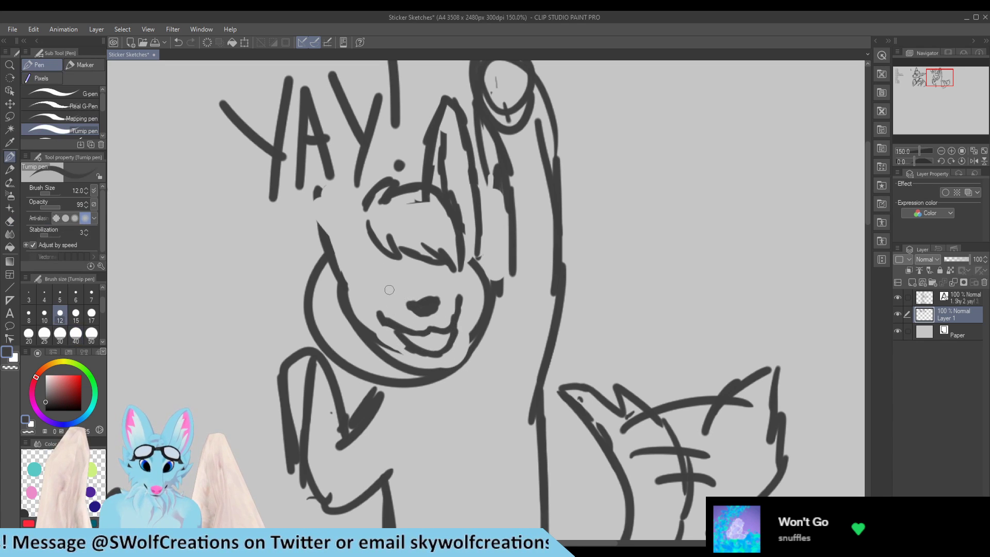
drag(433, 278, 440, 264)
mouse_move(397, 287)
mouse_down()
mouse_move(380, 269)
mouse_move(367, 292)
mouse_up()
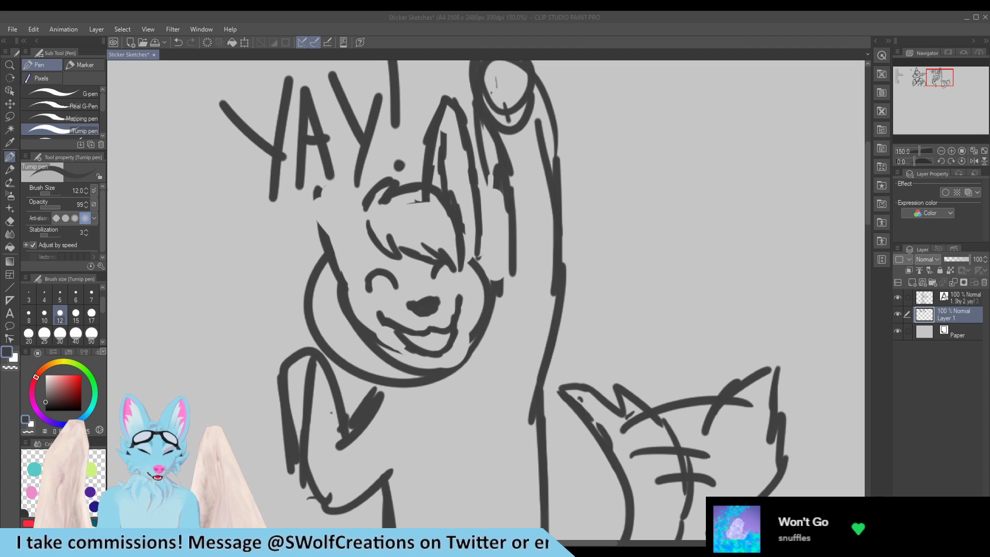
Step: Replace the head circle with a jaw outline that has jagged cheek fur on both sides
mouse_move(315, 286)
mouse_down()
mouse_move(321, 309)
mouse_move(303, 268)
mouse_move(320, 321)
mouse_move(361, 370)
mouse_up()
key(e)
mouse_move(368, 323)
mouse_down()
mouse_move(335, 296)
mouse_move(376, 361)
mouse_move(346, 337)
mouse_move(349, 316)
mouse_up()
key(p)
mouse_move(336, 272)
mouse_down()
mouse_move(348, 302)
mouse_move(331, 317)
mouse_move(350, 338)
mouse_move(387, 360)
mouse_move(400, 340)
mouse_up()
key(e)
mouse_move(352, 365)
mouse_down()
mouse_move(421, 391)
mouse_move(477, 363)
mouse_move(487, 321)
mouse_move(477, 260)
mouse_up()
key(p)
mouse_move(453, 378)
mouse_down()
mouse_move(492, 264)
mouse_move(477, 279)
mouse_move(485, 252)
mouse_move(477, 241)
mouse_move(465, 252)
mouse_up()
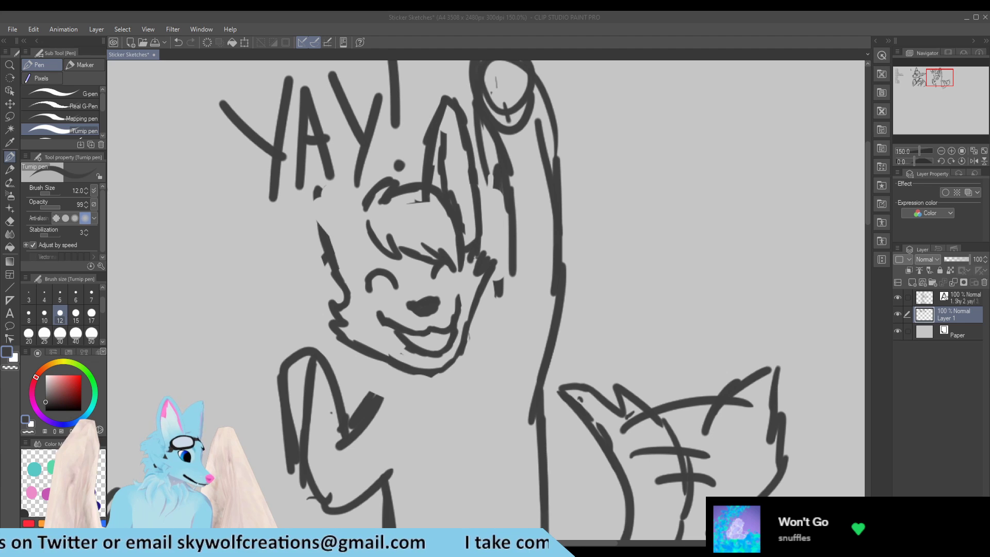
Step: Add a short slanted stroke on the Shy character's muzzle between the nose and the eye
scroll(484, 304, up, 1)
scroll(575, 318, down, 6)
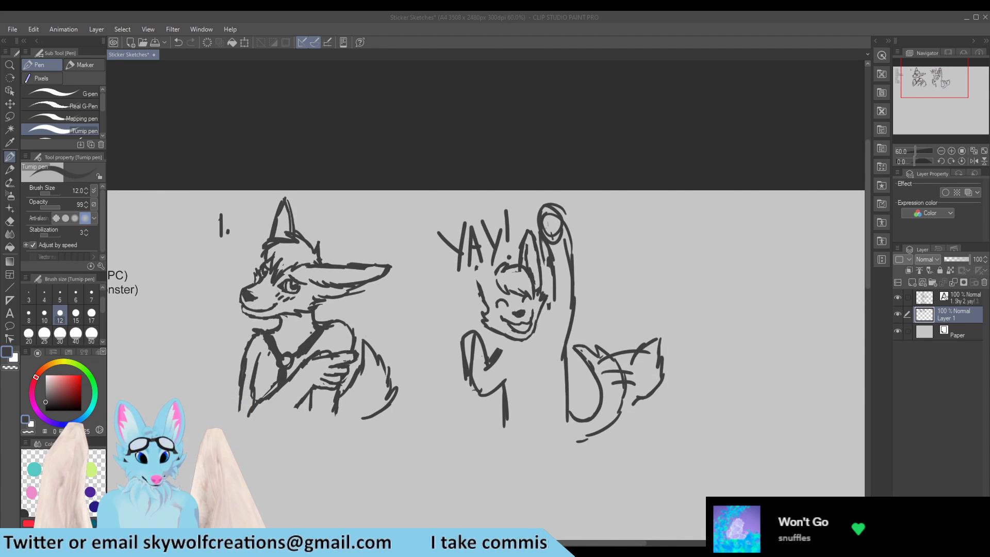
scroll(228, 301, up, 6)
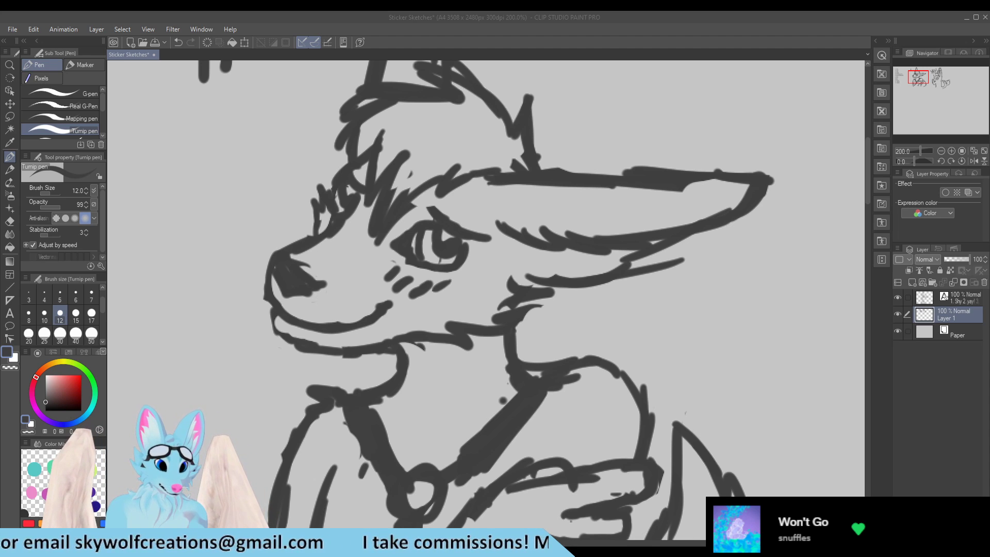
click(337, 279)
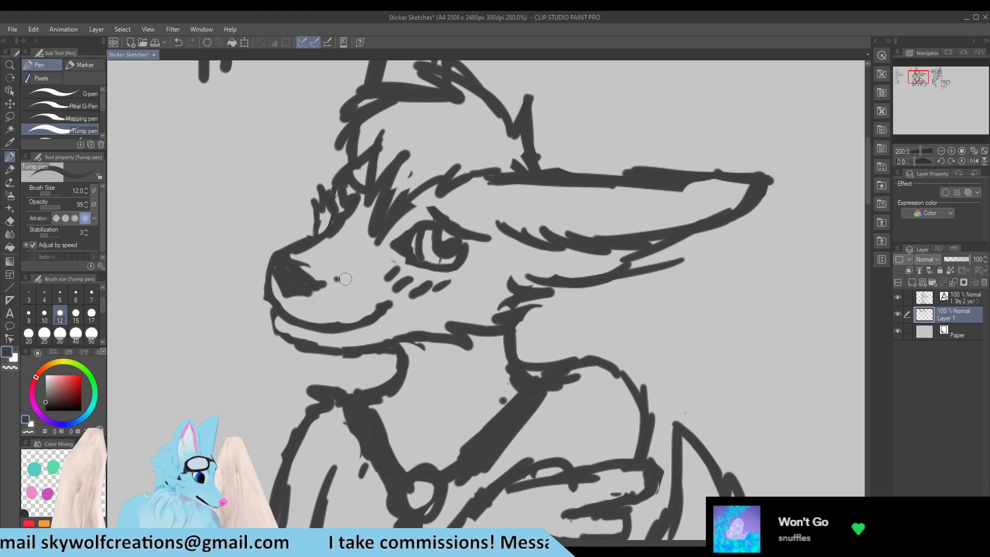
mouse_move(336, 280)
mouse_down()
mouse_move(359, 267)
mouse_move(348, 284)
mouse_move(380, 248)
mouse_move(350, 287)
mouse_move(367, 265)
mouse_up()
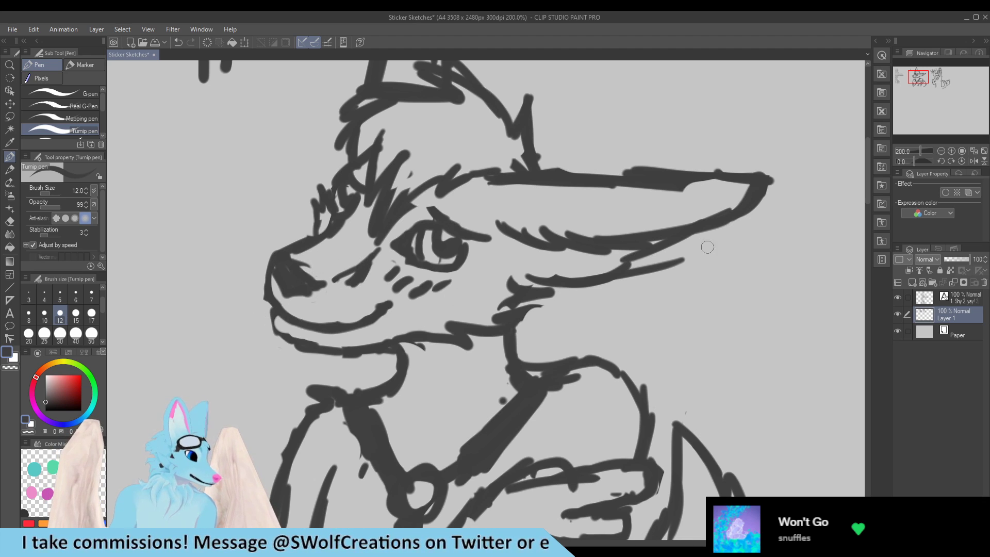
Step: Redraw the Shy character's shoulder nearest the tail with a jagged fur outline in place of the smooth curve
scroll(679, 253, up, 1)
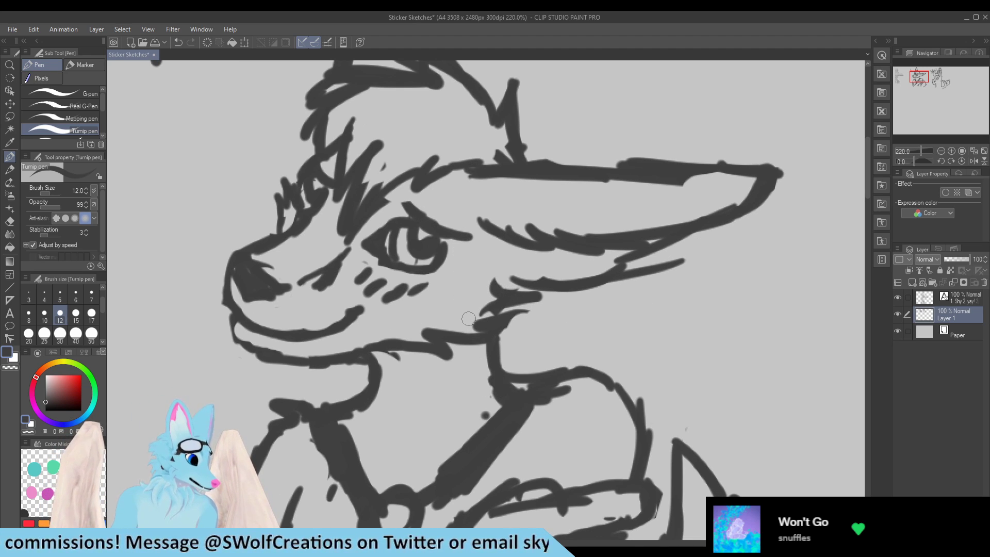
scroll(469, 318, down, 4)
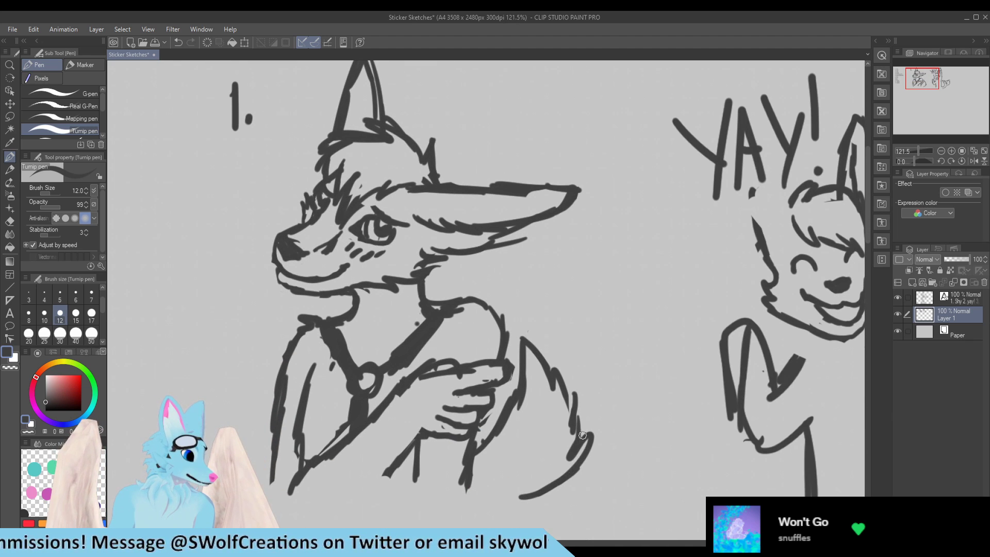
scroll(459, 263, up, 1)
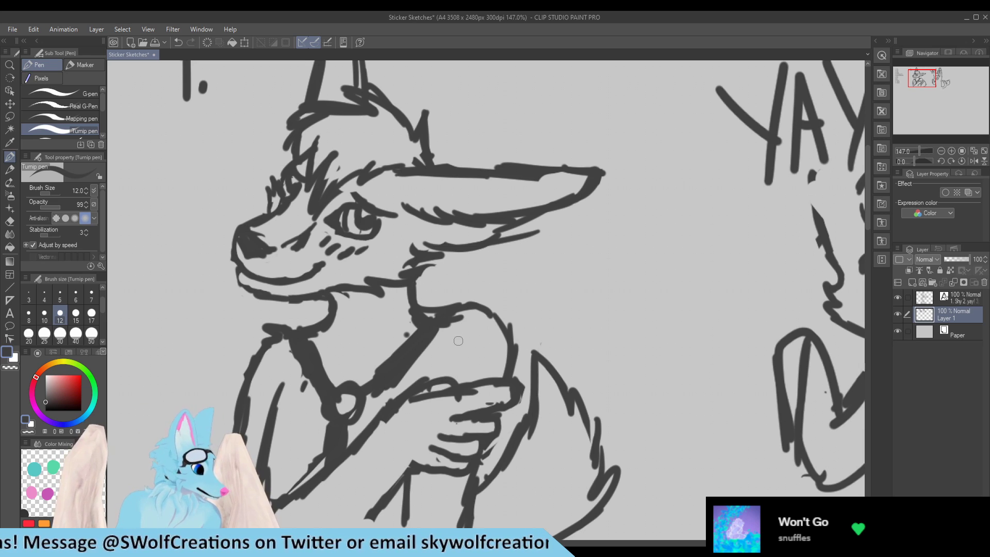
mouse_move(448, 332)
mouse_down()
mouse_move(495, 316)
mouse_move(489, 304)
mouse_move(469, 314)
mouse_move(465, 303)
mouse_move(490, 298)
mouse_move(487, 309)
mouse_move(500, 310)
mouse_move(515, 338)
mouse_up()
key(e)
key(p)
Step: Examine the "YAY!" character's new face and compare it with the Shy sketch
scroll(368, 242, down, 1)
scroll(354, 256, down, 2)
scroll(631, 248, up, 1)
scroll(632, 245, down, 2)
scroll(632, 243, up, 1)
scroll(631, 243, up, 2)
scroll(482, 225, down, 1)
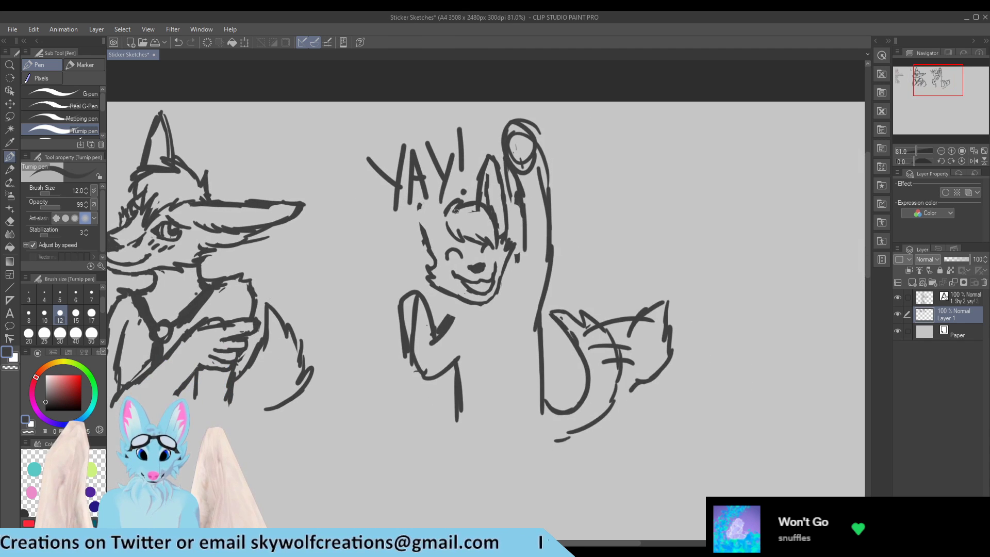
scroll(464, 238, up, 3)
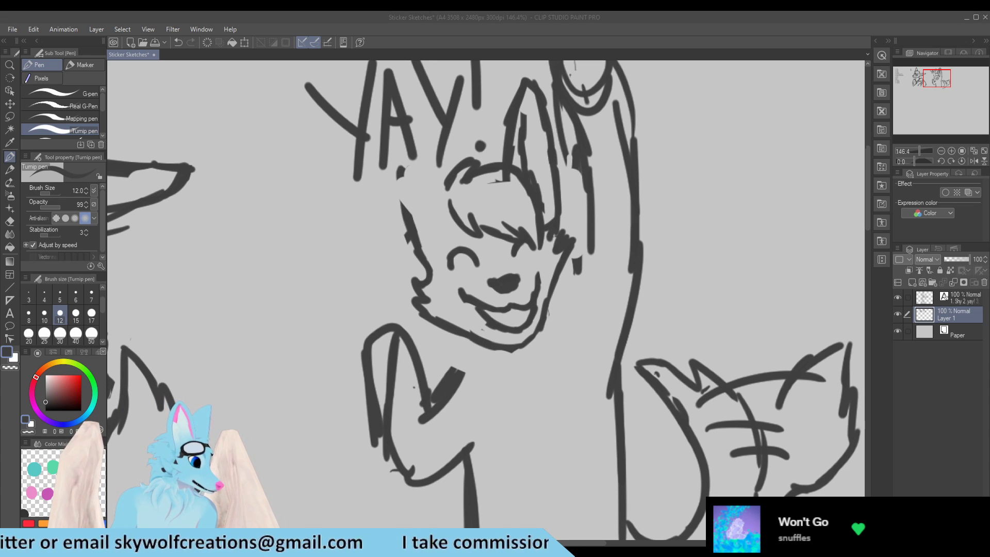
scroll(204, 339, down, 5)
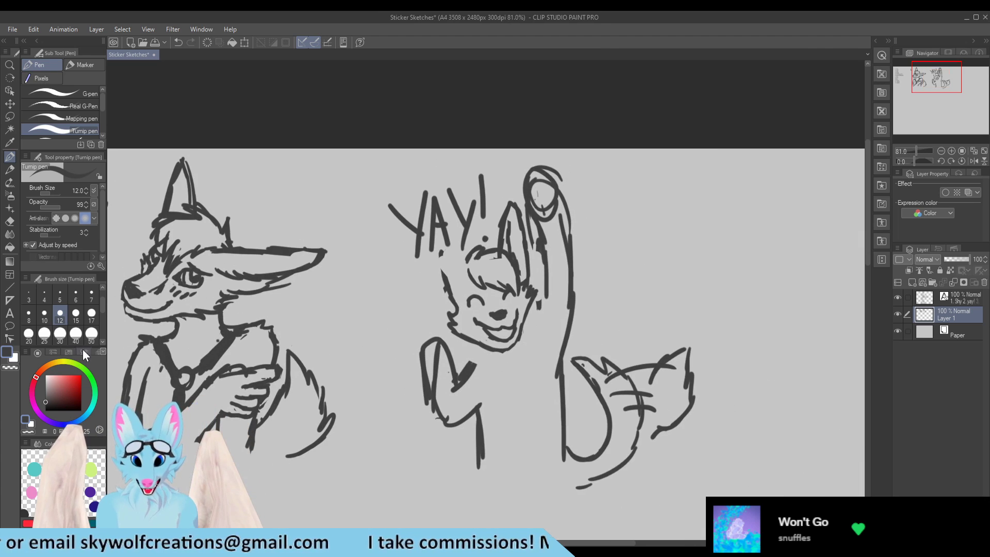
Step: Clean up the Shy character's nose and redraw it as a rounded, solid filled shape
scroll(203, 339, up, 6)
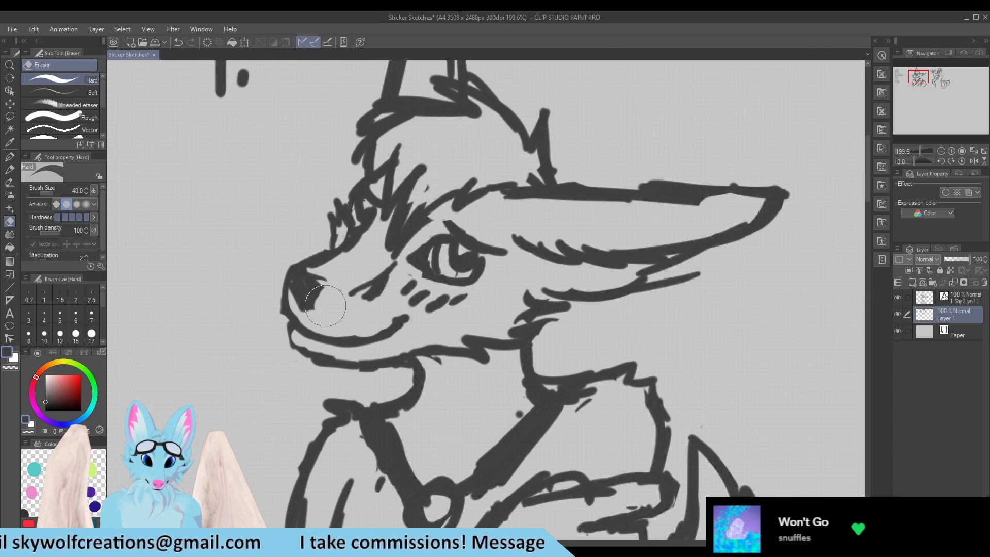
mouse_move(307, 305)
mouse_down()
mouse_move(322, 287)
mouse_move(312, 298)
mouse_move(291, 279)
mouse_move(323, 293)
mouse_move(315, 279)
mouse_move(294, 299)
mouse_up()
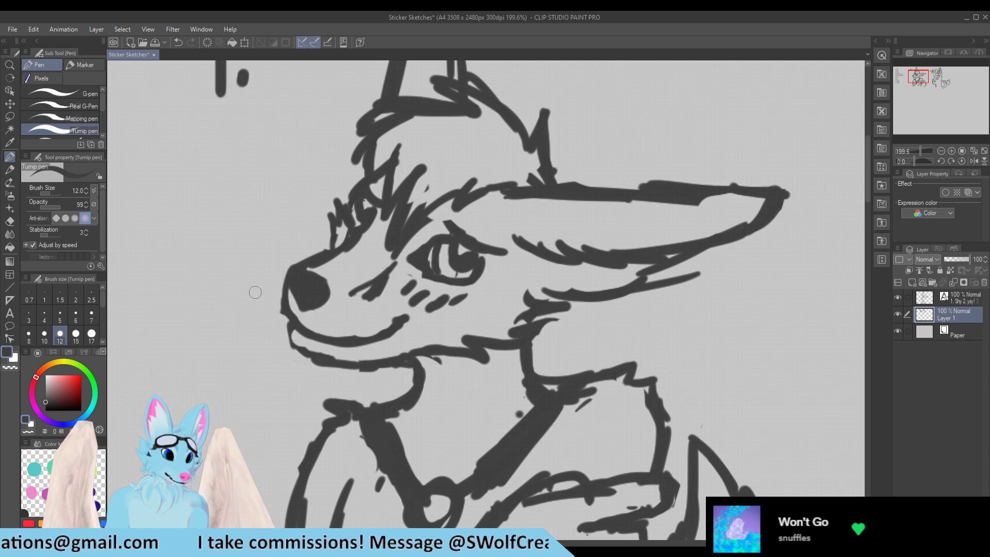
key(e)
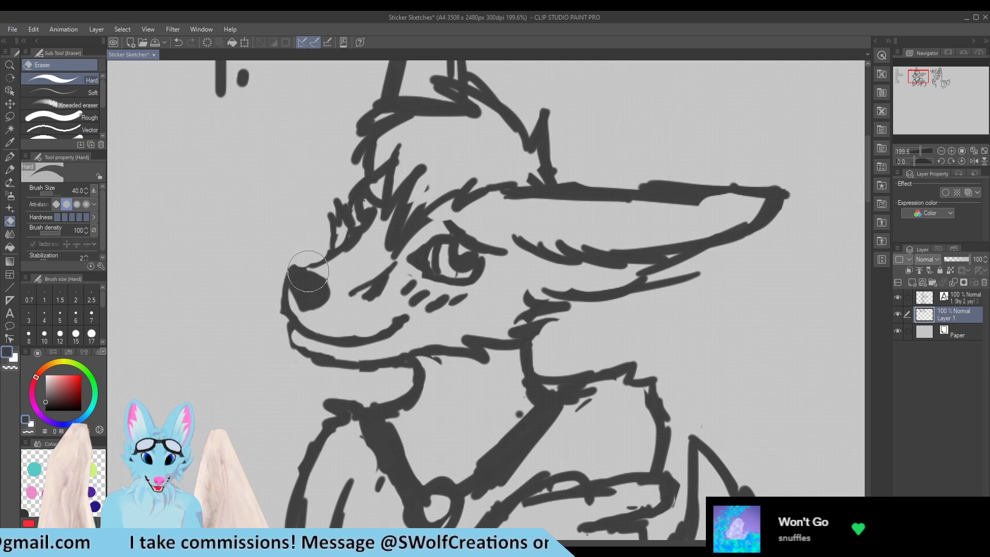
key(p)
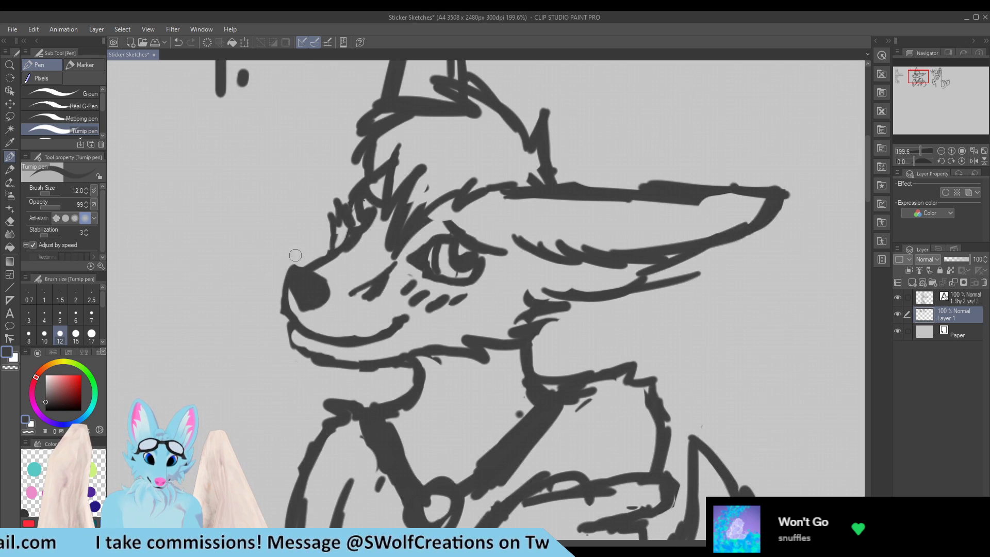
key(e)
key(p)
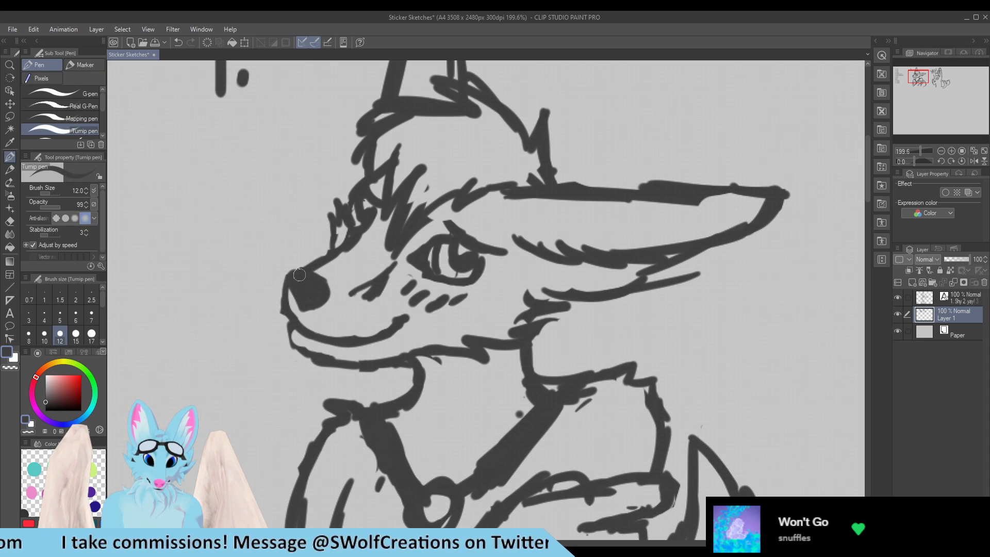
Step: Trim the front edge of the Shy character's muzzle line beneath the nose
key(e)
mouse_move(276, 293)
mouse_down()
mouse_move(299, 317)
mouse_move(290, 300)
mouse_move(289, 315)
mouse_move(312, 334)
mouse_up()
key(p)
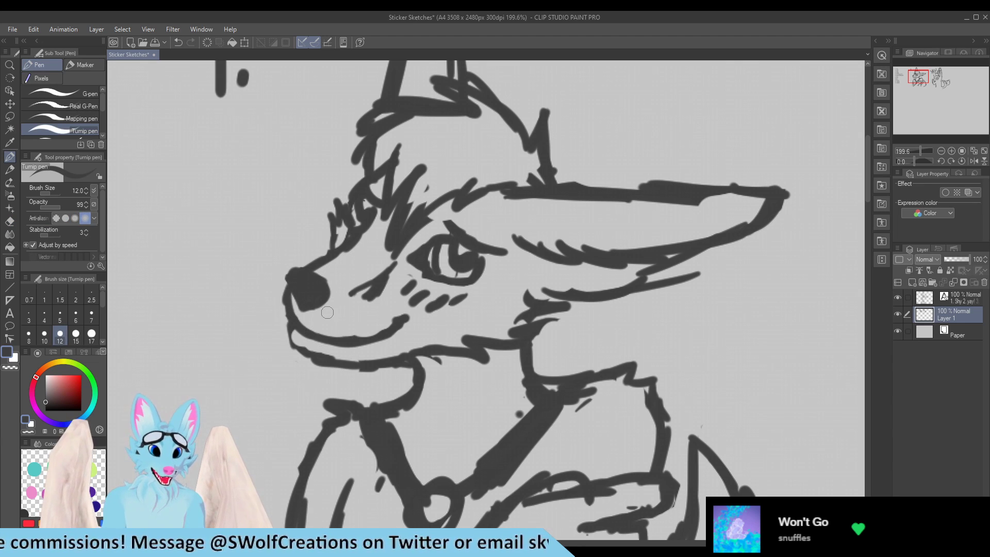
scroll(326, 313, down, 5)
scroll(165, 198, down, 2)
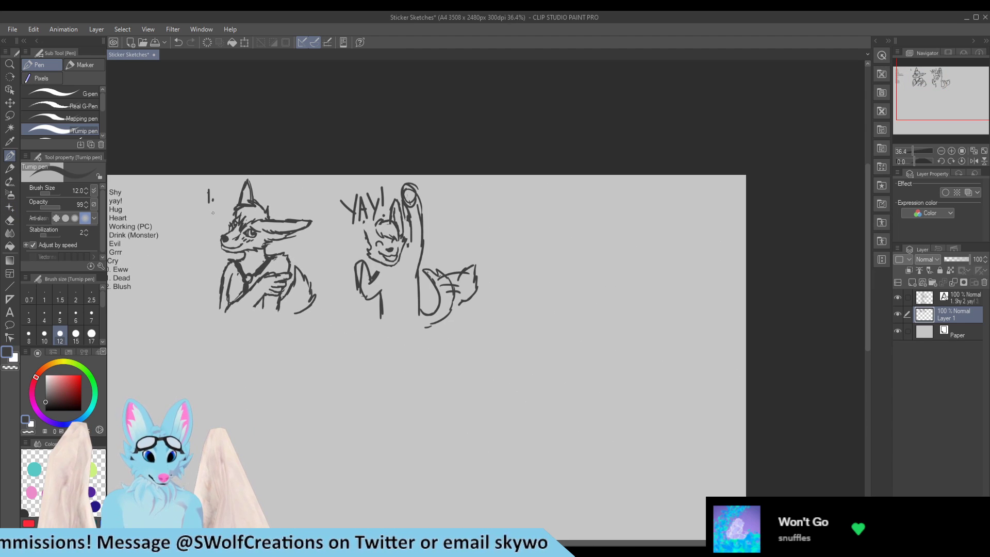
Step: Set the front of the Shy character's chin further back and clean up where it meets the mouth line
scroll(217, 228, up, 8)
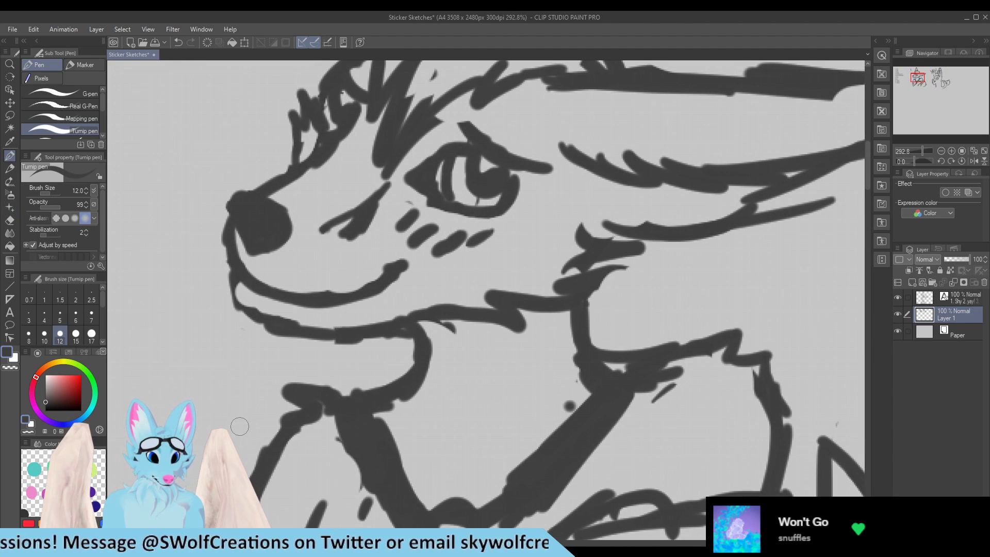
key(e)
mouse_move(212, 288)
mouse_down()
mouse_move(240, 282)
mouse_move(257, 313)
mouse_move(247, 312)
mouse_move(250, 301)
mouse_move(227, 290)
mouse_move(275, 326)
mouse_up()
key(p)
key(e)
key(ctrl+z)
key(p)
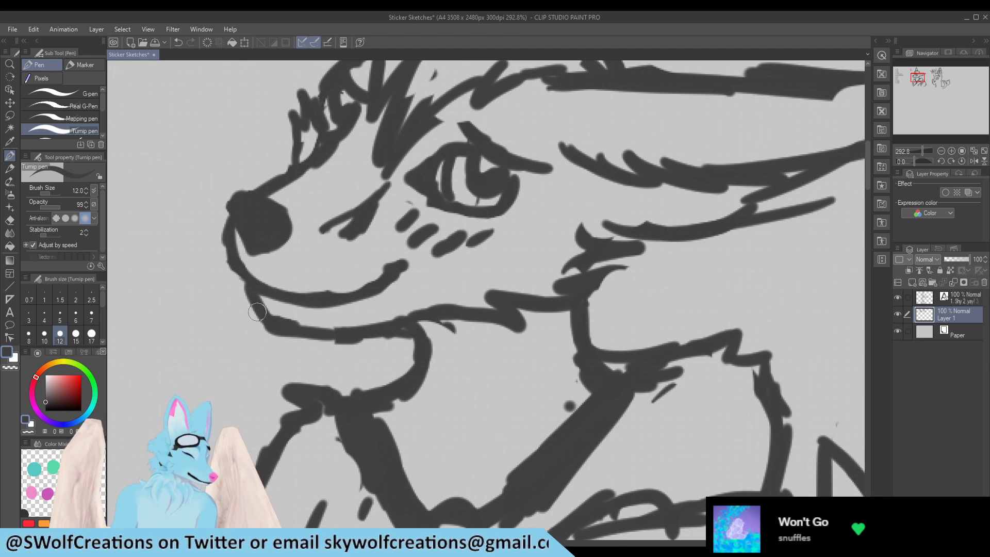
key(e)
mouse_move(262, 289)
mouse_down()
mouse_move(268, 294)
mouse_move(254, 271)
mouse_move(287, 297)
mouse_up()
key(p)
Step: Examine the Shy and "YAY!" sketches side by side, checking their overall shapes and proportions
scroll(271, 255, down, 3)
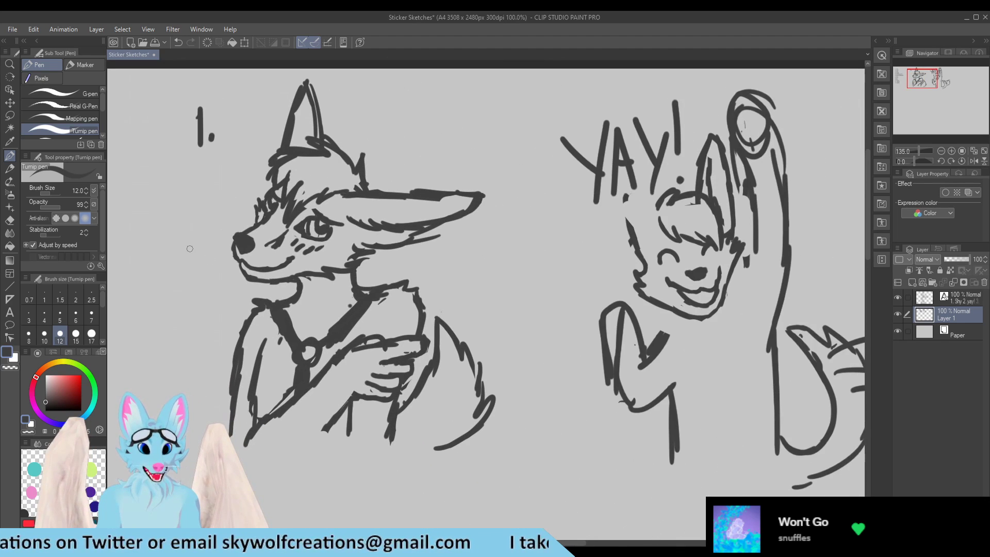
scroll(412, 195, down, 3)
scroll(456, 246, up, 2)
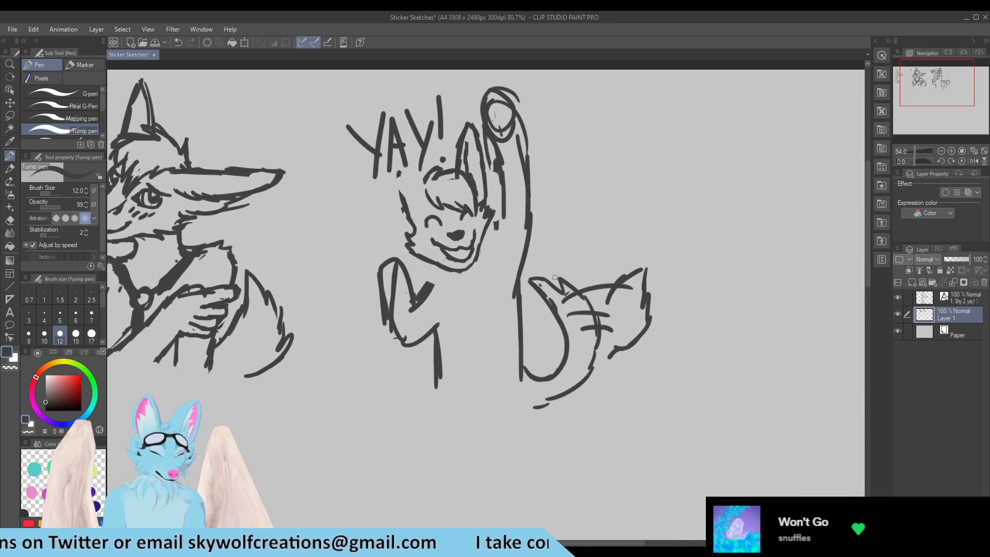
scroll(456, 245, up, 1)
scroll(456, 246, down, 2)
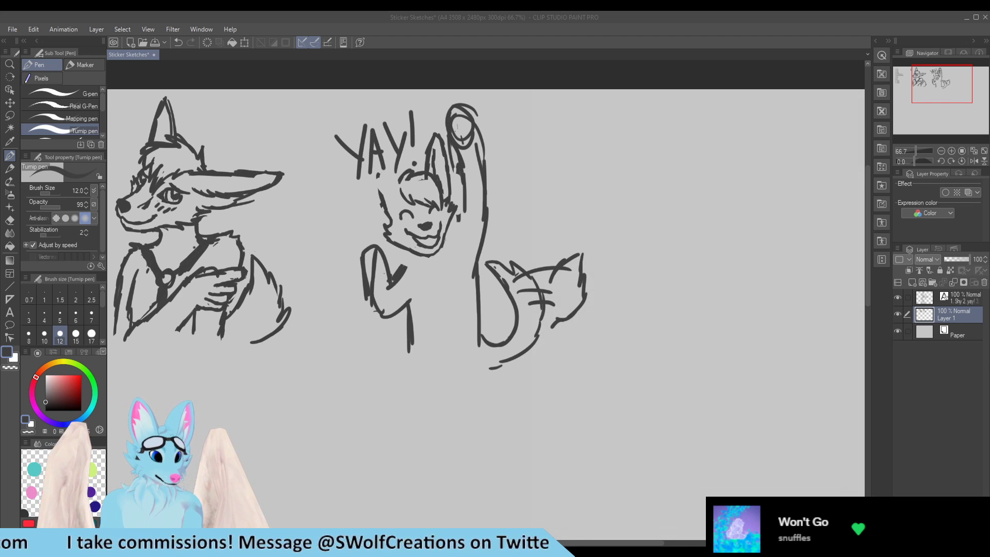
scroll(247, 302, down, 1)
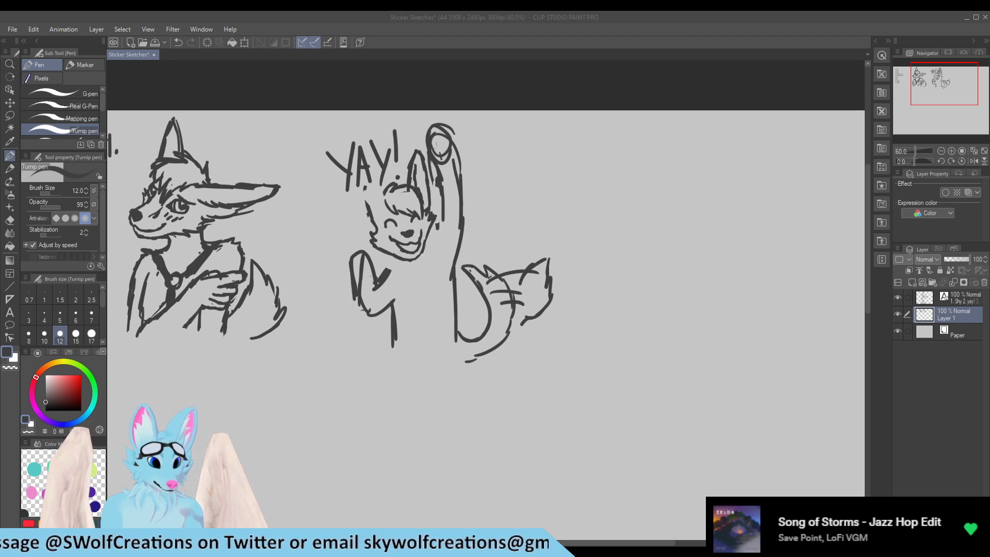
scroll(375, 262, down, 3)
scroll(406, 207, up, 4)
scroll(356, 317, down, 4)
Step: Erase the "YAY!" lettering and the leftover ear stroke above the character's cheek
scroll(285, 253, up, 4)
scroll(399, 281, up, 2)
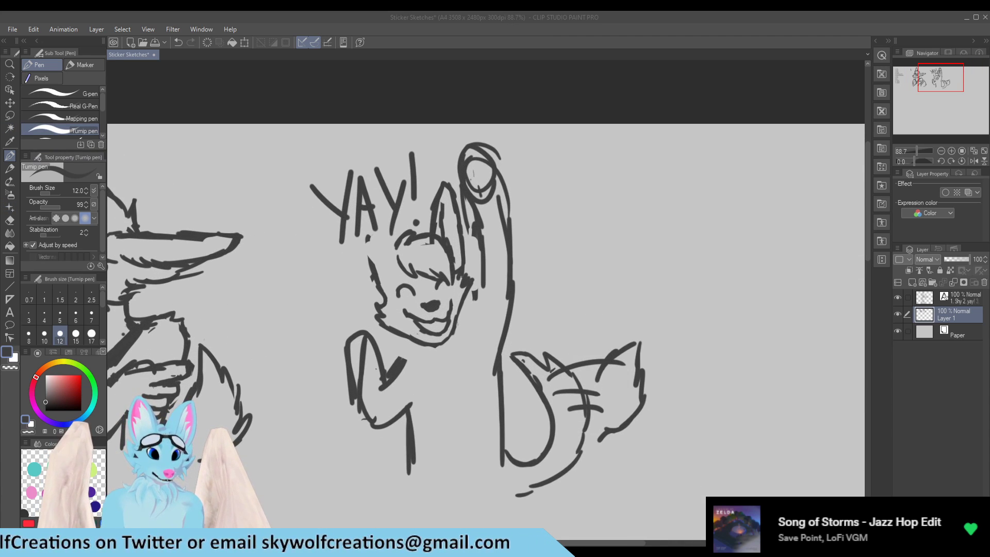
click(382, 228)
key(e)
mouse_move(355, 183)
mouse_down()
mouse_move(357, 153)
mouse_move(349, 238)
mouse_move(375, 209)
mouse_move(411, 208)
mouse_move(419, 221)
mouse_move(384, 230)
mouse_up()
drag(328, 198, 299, 171)
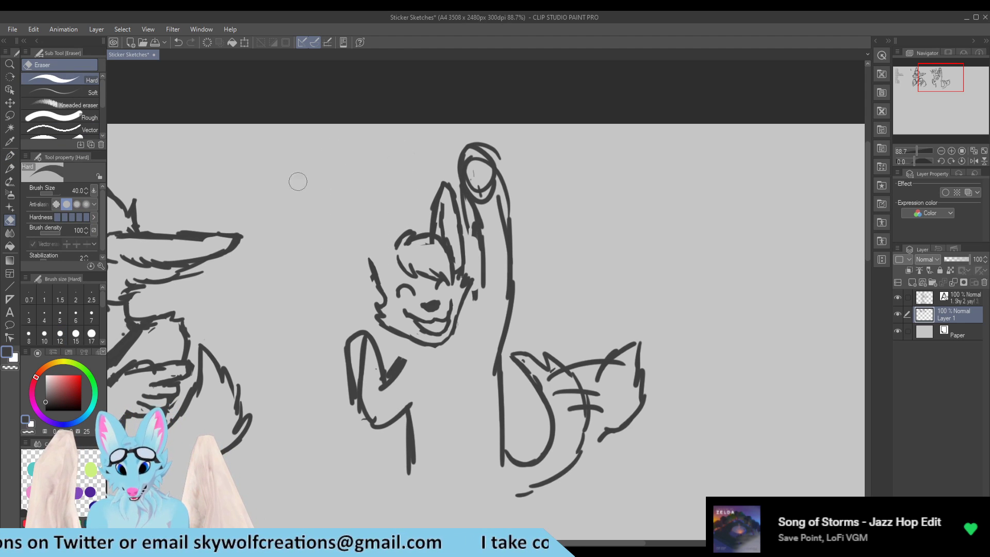
drag(372, 262, 378, 272)
key(p)
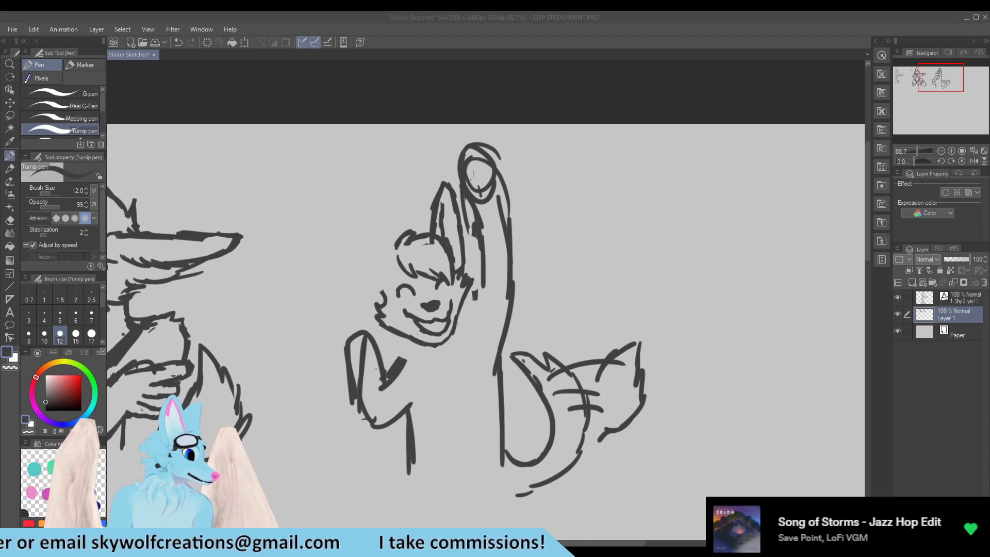
Step: Draw the "yay!" character's missing ear as a tall pointed outline on the side away from the raised arm
scroll(361, 245, up, 4)
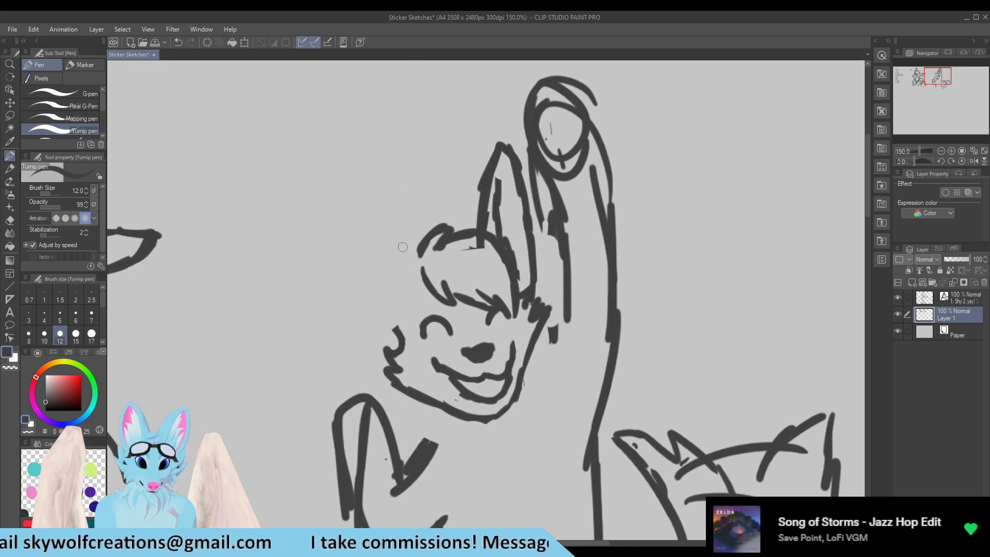
drag(417, 260, 383, 206)
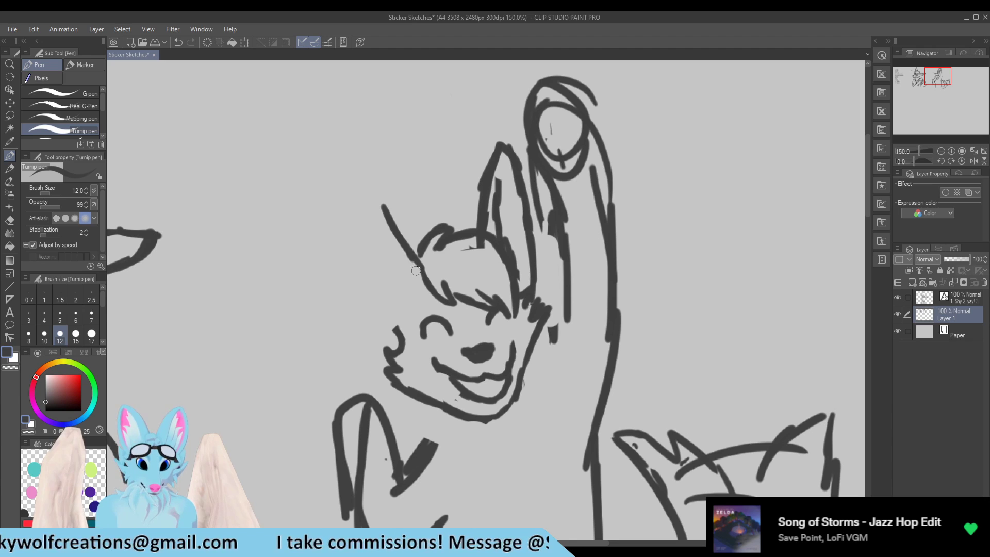
mouse_move(420, 282)
mouse_down()
mouse_move(356, 161)
mouse_move(347, 174)
mouse_move(355, 161)
mouse_move(351, 223)
mouse_up()
mouse_move(351, 157)
mouse_down()
mouse_move(363, 191)
mouse_move(372, 189)
mouse_move(378, 167)
mouse_move(365, 153)
mouse_move(325, 153)
mouse_move(369, 152)
mouse_move(391, 165)
mouse_move(354, 152)
mouse_move(393, 174)
mouse_move(361, 241)
mouse_move(347, 191)
mouse_move(368, 273)
mouse_move(344, 238)
mouse_move(385, 305)
mouse_up()
key(e)
key(p)
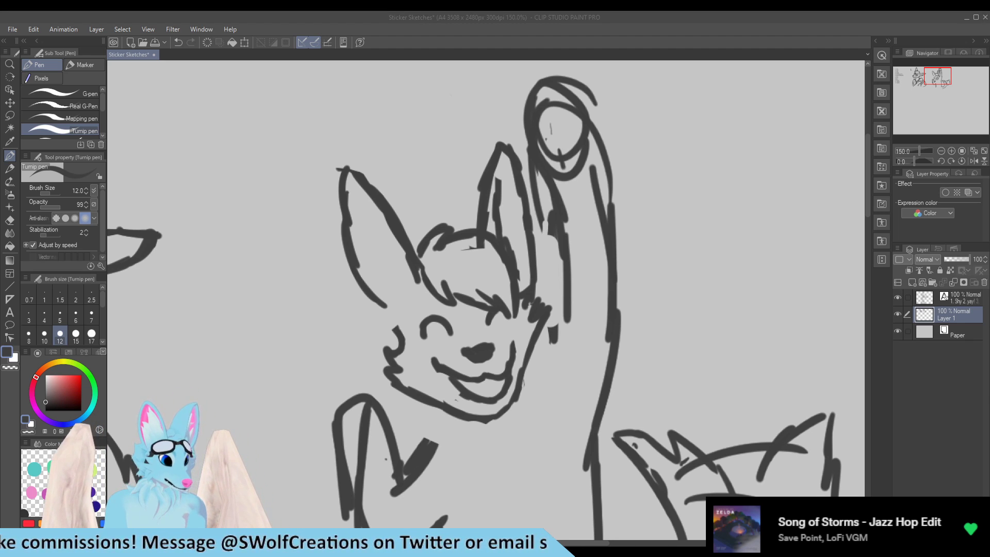
Step: Add an inner ear line with a small hook at its base inside the newly drawn ear
scroll(447, 249, down, 4)
scroll(447, 249, up, 2)
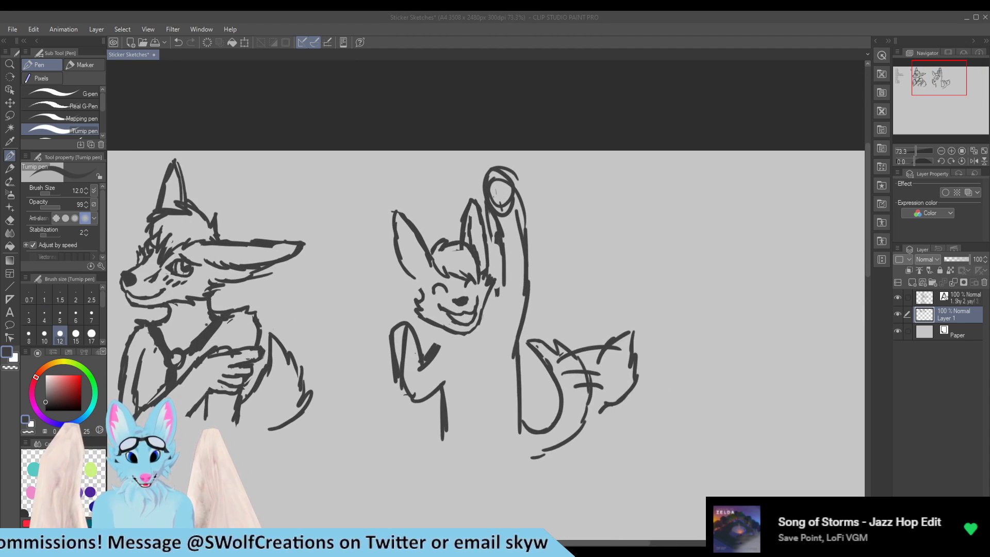
scroll(428, 201, up, 2)
scroll(493, 327, down, 4)
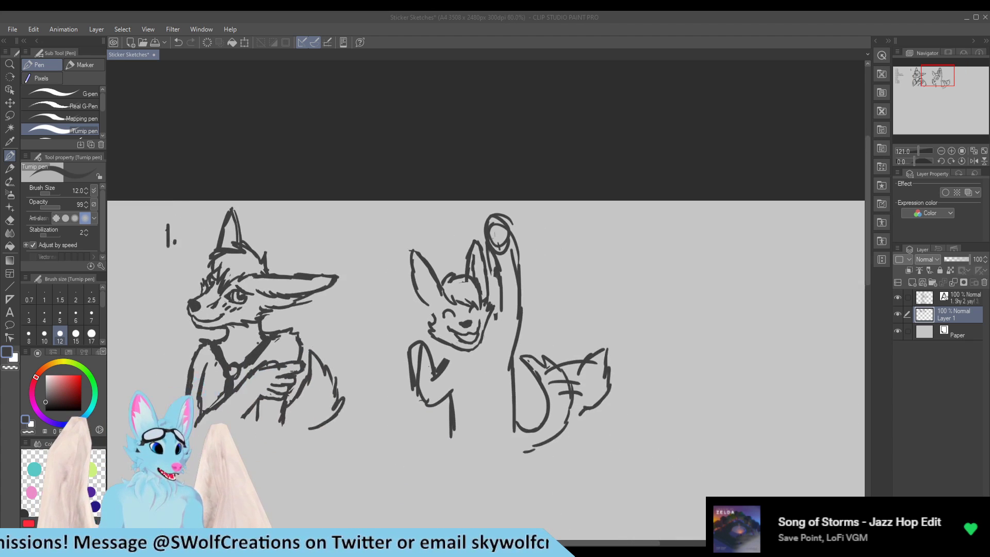
scroll(493, 328, up, 2)
scroll(493, 327, down, 1)
scroll(454, 272, up, 3)
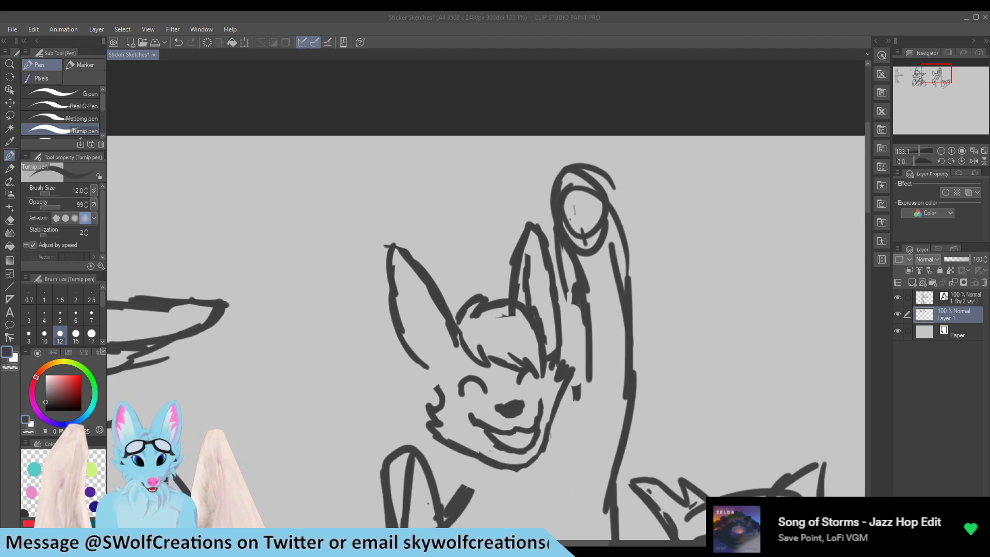
drag(404, 273, 436, 341)
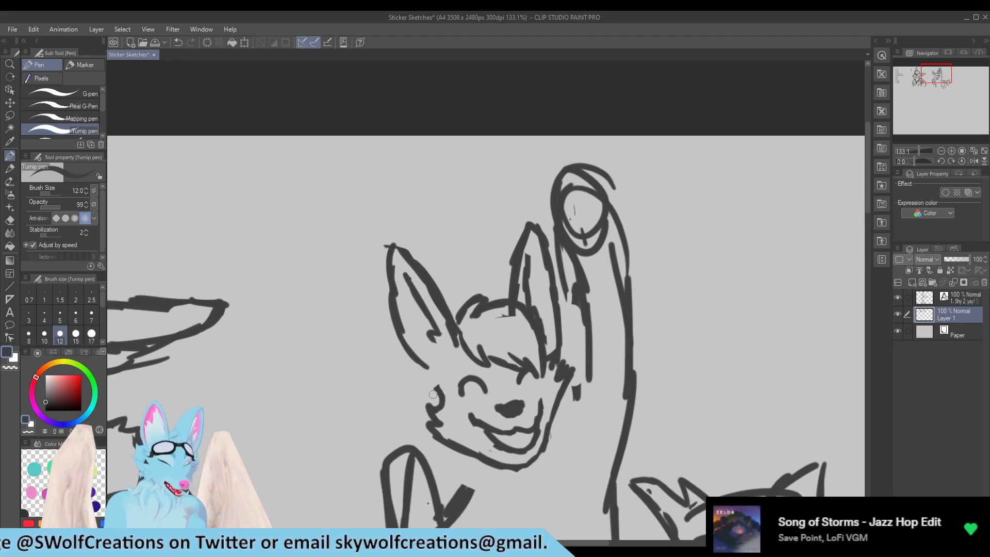
Step: Examine the "yay!" character's ears and raised arm in comparison with the Shy sketch
scroll(434, 395, down, 4)
scroll(375, 332, up, 3)
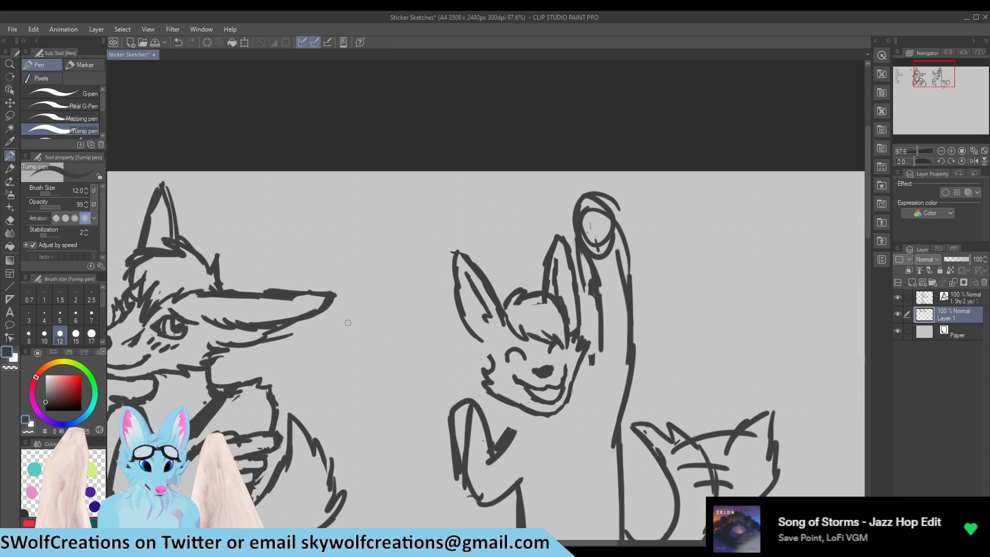
scroll(374, 332, down, 4)
scroll(537, 368, up, 1)
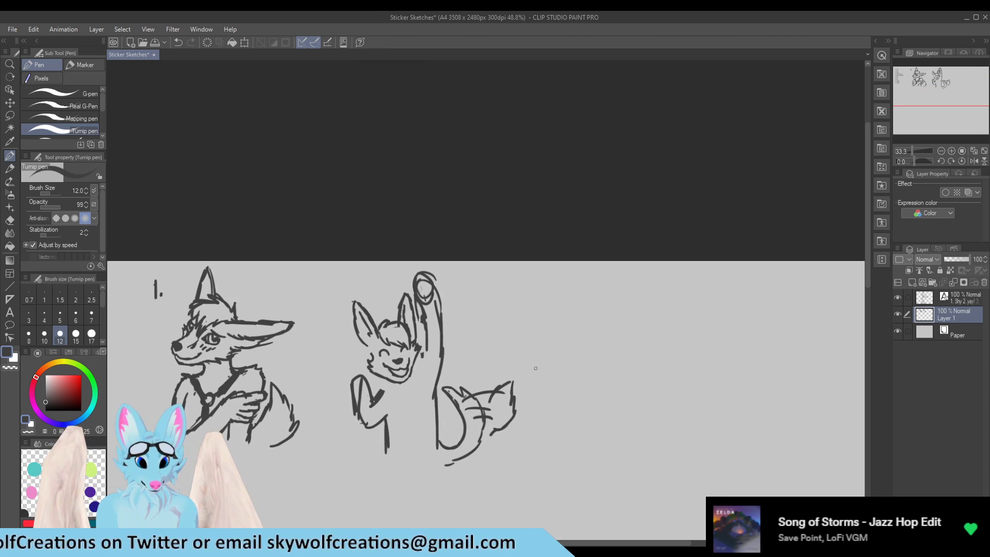
scroll(336, 384, up, 4)
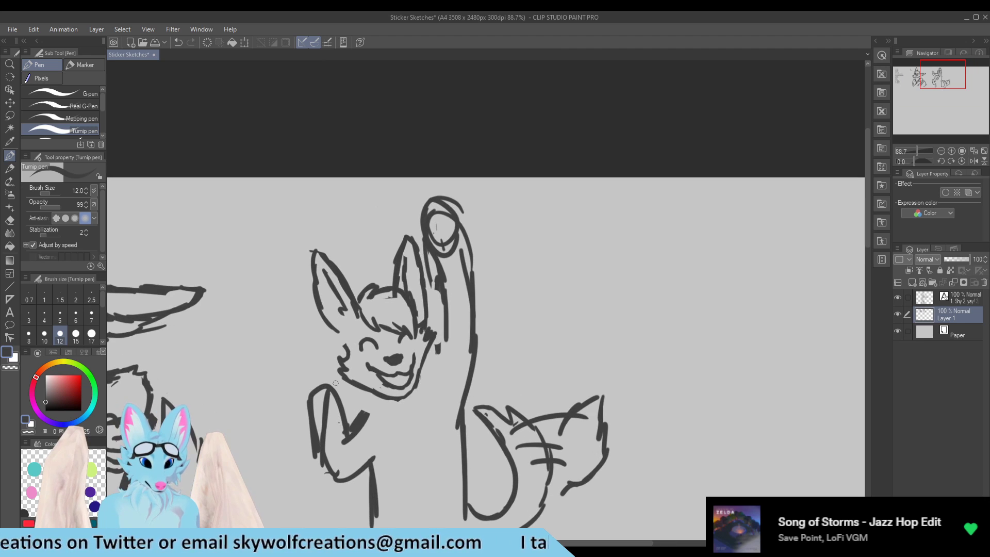
scroll(359, 393, down, 3)
scroll(335, 427, up, 4)
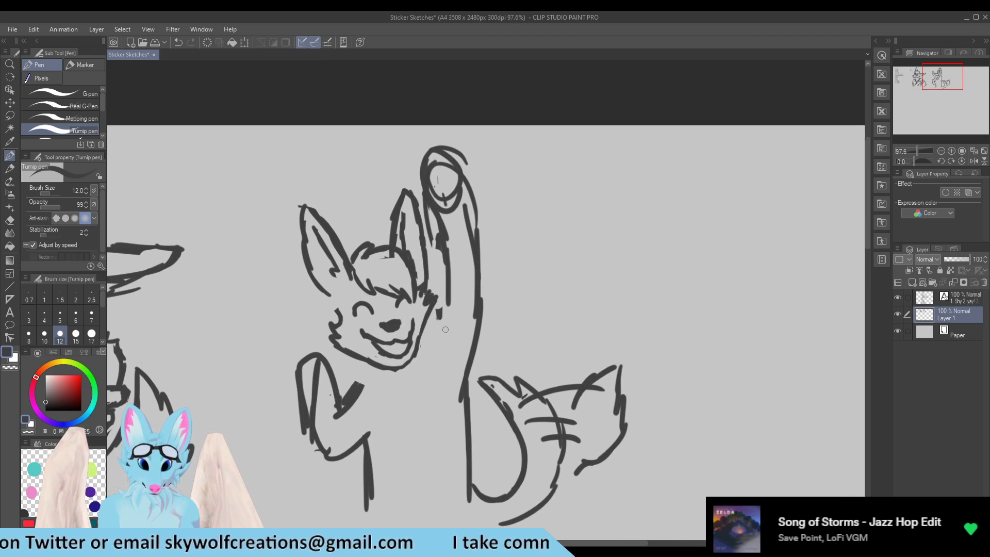
drag(427, 334, 437, 348)
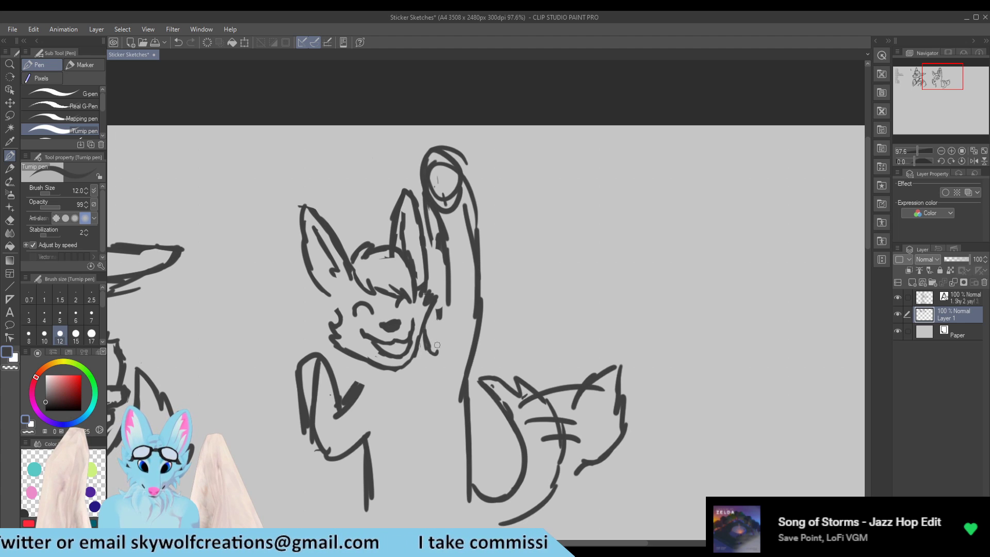
mouse_move(438, 295)
mouse_down()
mouse_move(425, 309)
mouse_move(433, 359)
mouse_up()
mouse_move(440, 320)
mouse_down()
mouse_move(435, 353)
mouse_move(447, 290)
mouse_up()
key(ctrl+z)
key(ctrl+z)
key(ctrl+z)
Step: Redraw the "yay!" character's raised upper arm with cleaner contours from the armpit to the elbow
mouse_move(442, 325)
mouse_down()
mouse_move(431, 353)
mouse_move(433, 334)
mouse_move(436, 364)
mouse_move(460, 405)
mouse_up()
key(e)
key(p)
drag(474, 321, 466, 385)
mouse_move(474, 338)
mouse_down()
mouse_move(458, 392)
mouse_move(462, 335)
mouse_move(437, 324)
mouse_move(453, 274)
mouse_move(440, 316)
mouse_move(446, 258)
mouse_move(458, 254)
mouse_up()
key(e)
key(p)
key(e)
mouse_move(481, 291)
mouse_down()
mouse_move(478, 320)
mouse_move(480, 285)
mouse_up()
key(p)
Step: Redraw the outer edge of the raised forearm from the elbow up to the hand
mouse_move(469, 238)
mouse_down()
mouse_move(485, 306)
mouse_move(470, 351)
mouse_up()
key(e)
mouse_move(475, 268)
mouse_down()
mouse_move(469, 234)
mouse_move(482, 271)
mouse_up()
key(p)
mouse_move(470, 210)
mouse_down()
mouse_move(474, 239)
mouse_move(472, 191)
mouse_up()
key(e)
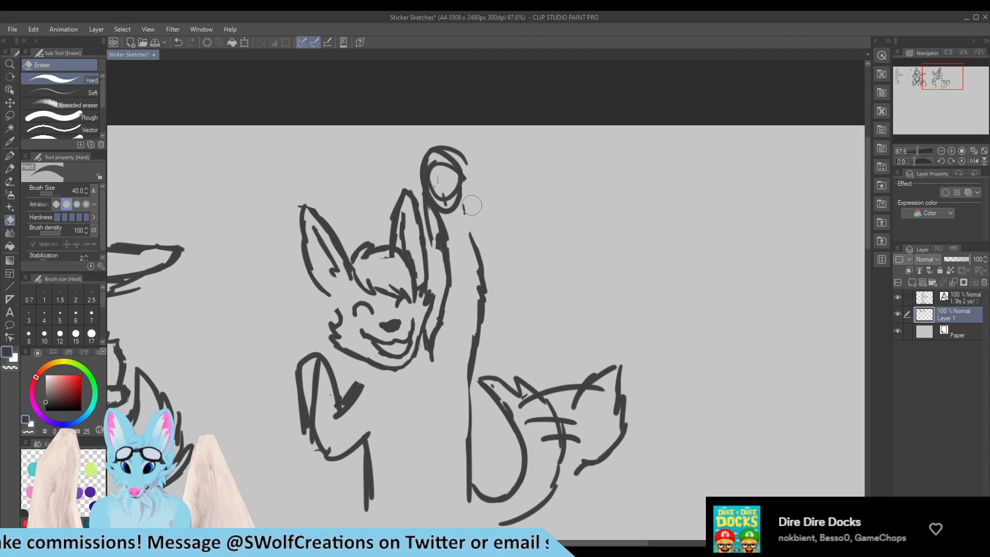
key(p)
drag(476, 245, 461, 160)
Step: Clean up the inner edge of the raised forearm between the elbow and the wrist
key(e)
mouse_move(440, 248)
mouse_down()
mouse_move(426, 203)
mouse_move(448, 222)
mouse_move(441, 192)
mouse_move(432, 206)
mouse_move(436, 184)
mouse_move(444, 186)
mouse_move(446, 208)
mouse_move(434, 210)
mouse_move(443, 247)
mouse_move(453, 235)
mouse_up()
key(p)
key(e)
key(p)
Step: Replace the raised hand's rough circles with a compact rounded paw divided by finger lines
key(e)
mouse_move(430, 186)
mouse_down()
mouse_move(441, 150)
mouse_move(472, 144)
mouse_up()
mouse_move(431, 194)
mouse_down()
mouse_move(437, 165)
mouse_move(462, 170)
mouse_move(452, 193)
mouse_move(467, 164)
mouse_move(472, 193)
mouse_move(472, 181)
mouse_move(442, 193)
mouse_up()
key(p)
key(ctrl+z)
key(e)
key(p)
key(e)
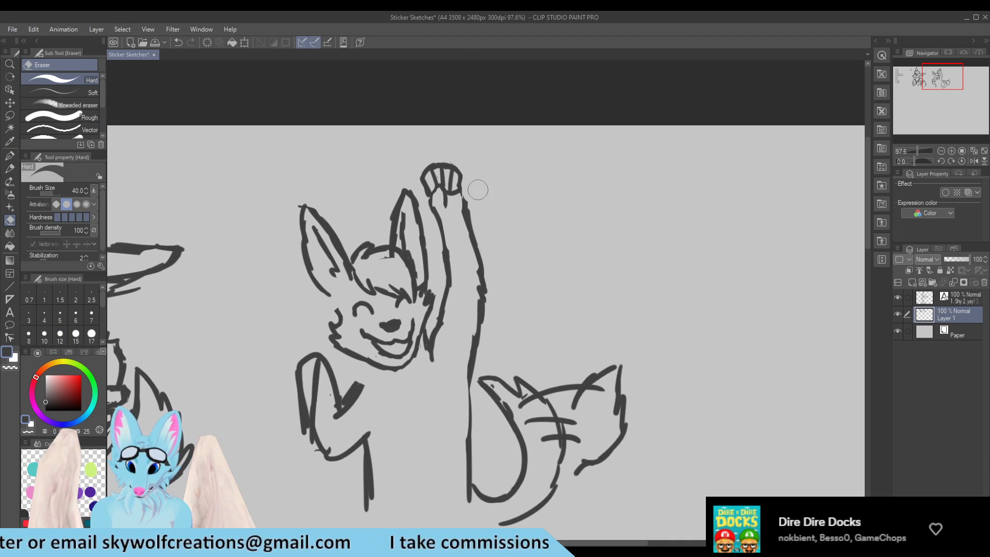
key(p)
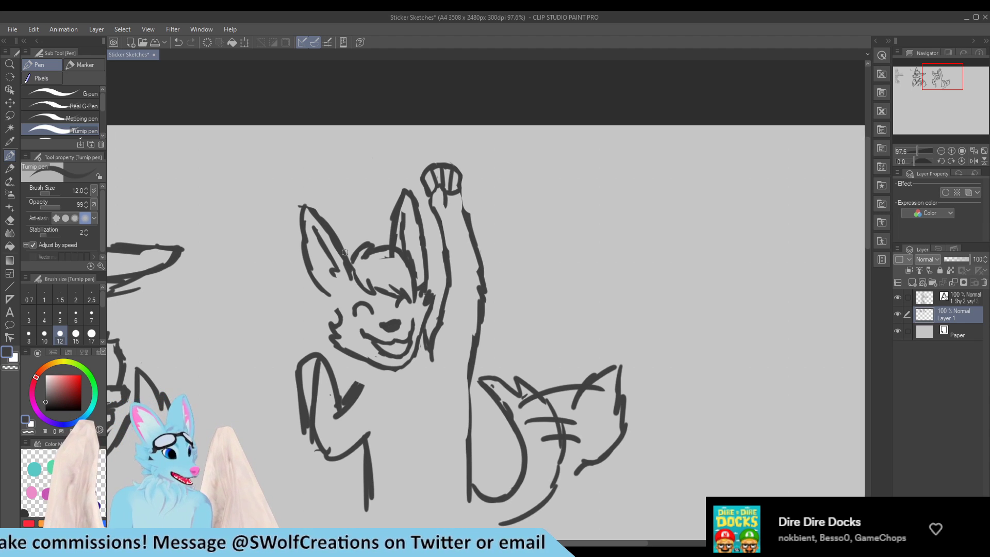
Step: Draw a rounded thumb tip in the raised paw's palm and clear its inside with a size 17 eraser
scroll(490, 205, up, 4)
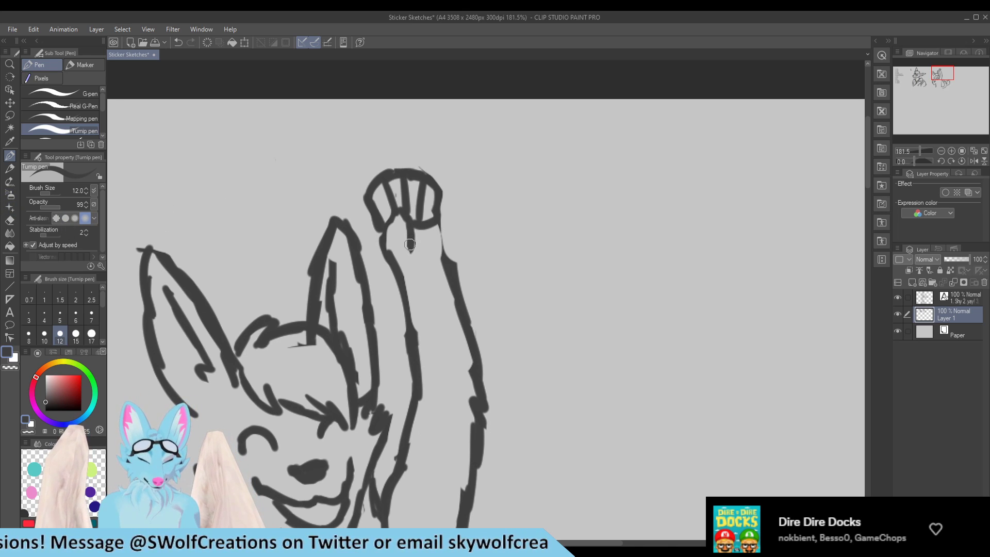
mouse_move(408, 225)
mouse_down()
mouse_move(414, 209)
mouse_move(399, 216)
mouse_up()
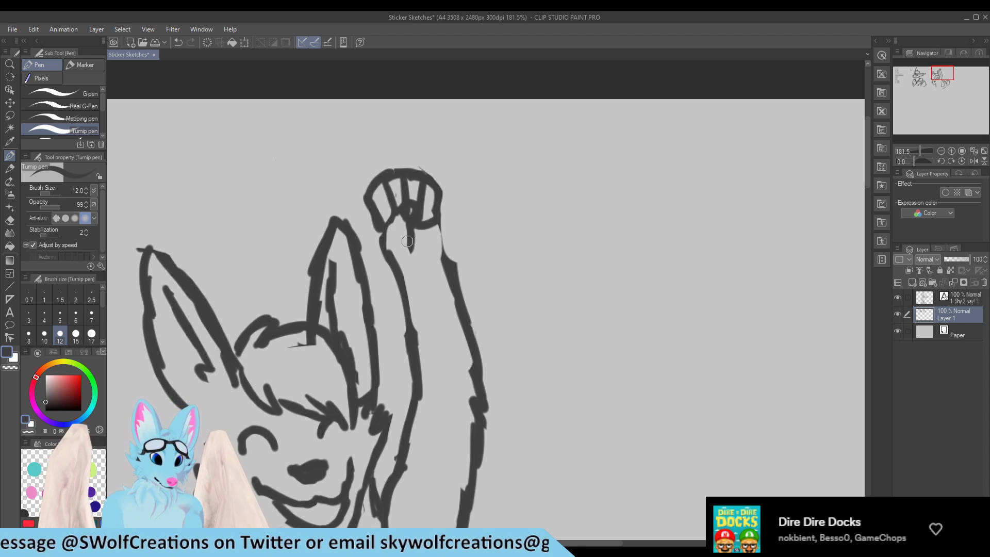
key(e)
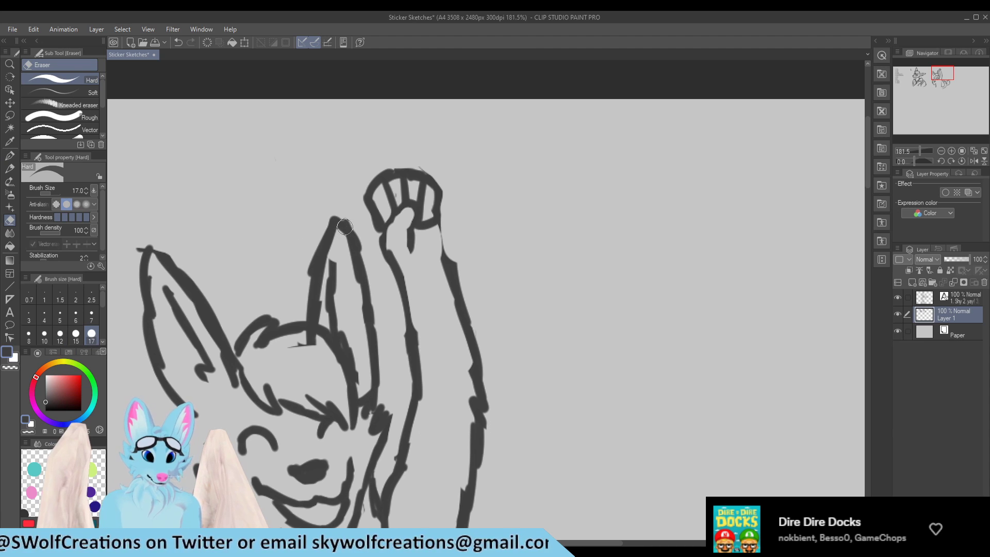
key(p)
Step: Rework the raised paw's smooth outline so the fingers become separate rounded shapes
key(e)
mouse_move(437, 174)
mouse_down()
mouse_move(357, 190)
mouse_move(433, 178)
mouse_up()
key(p)
mouse_move(371, 199)
mouse_down()
mouse_move(401, 195)
mouse_move(392, 197)
mouse_move(400, 177)
mouse_move(404, 197)
mouse_move(414, 185)
mouse_move(405, 186)
mouse_move(435, 190)
mouse_move(437, 180)
mouse_move(443, 210)
mouse_move(424, 223)
mouse_move(434, 217)
mouse_move(446, 229)
mouse_move(445, 216)
mouse_move(443, 234)
mouse_move(451, 220)
mouse_move(441, 255)
mouse_up()
key(e)
key(p)
key(e)
mouse_move(444, 219)
mouse_down()
mouse_move(441, 231)
mouse_move(439, 200)
mouse_move(423, 229)
mouse_up()
key(p)
Step: Refine the raised paw's outermost fingers and connect them to the wrist with a trimmed line
key(e)
mouse_move(412, 167)
mouse_down()
mouse_move(427, 196)
mouse_move(397, 174)
mouse_move(407, 186)
mouse_move(394, 192)
mouse_move(403, 181)
mouse_move(412, 195)
mouse_move(438, 194)
mouse_move(424, 222)
mouse_up()
key(p)
key(e)
mouse_move(442, 189)
mouse_down()
mouse_move(439, 214)
mouse_move(419, 222)
mouse_move(447, 212)
mouse_move(426, 243)
mouse_move(436, 232)
mouse_move(441, 240)
mouse_up()
key(p)
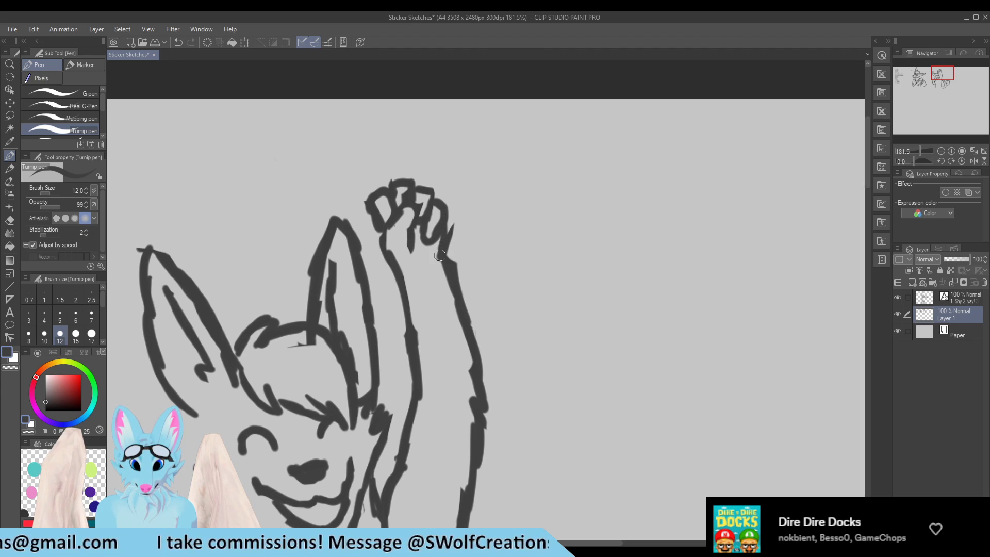
key(e)
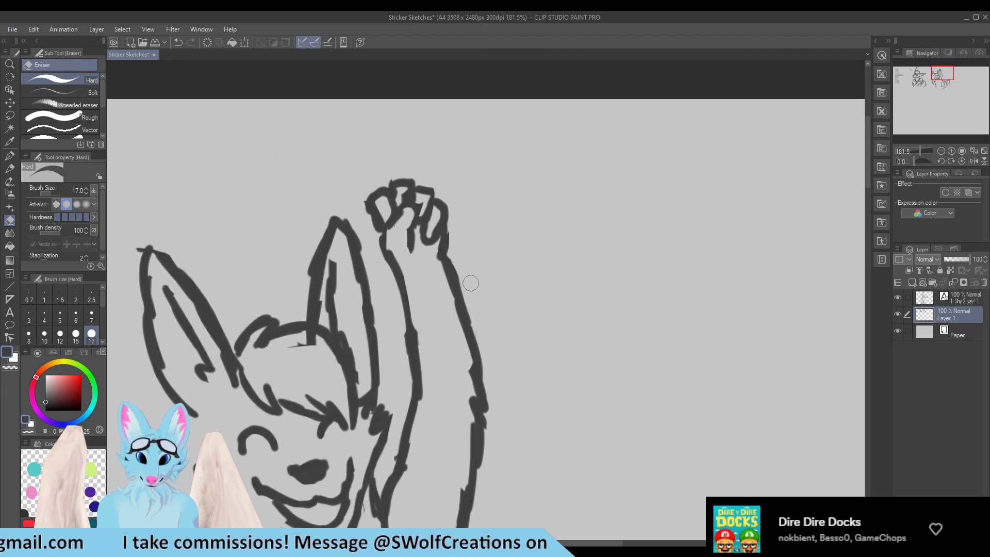
key(p)
Step: Redraw the raised forearm's outer edge below the paw as an inward curve and thin the line
scroll(420, 296, down, 4)
scroll(413, 292, up, 5)
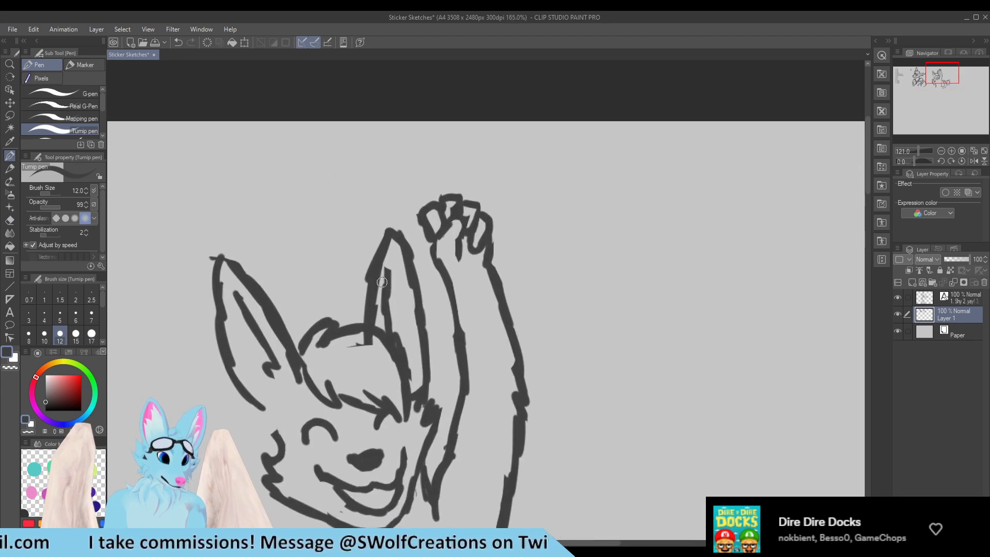
key(e)
mouse_move(523, 272)
mouse_down()
mouse_move(539, 310)
mouse_move(517, 236)
mouse_move(533, 286)
mouse_move(524, 223)
mouse_move(521, 289)
mouse_up()
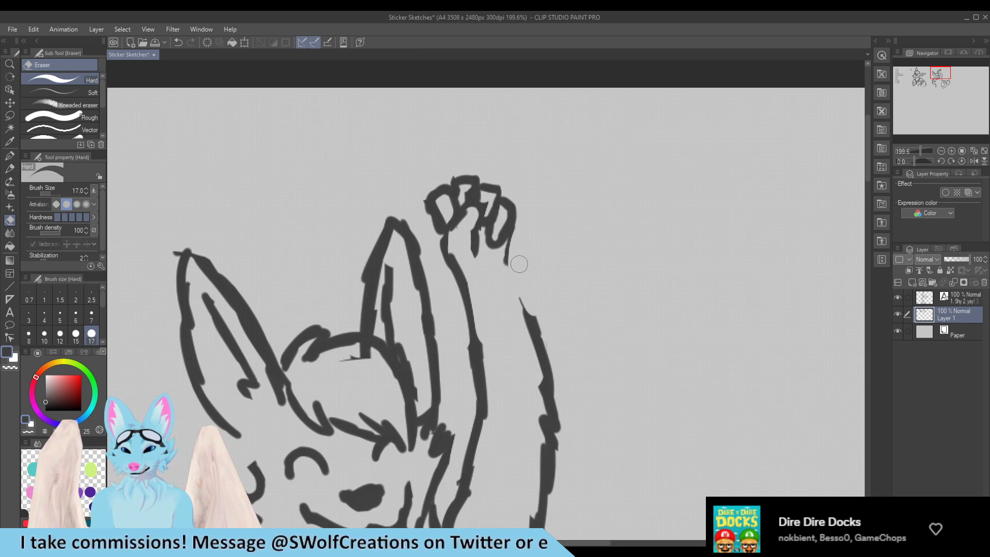
key(p)
mouse_move(512, 238)
mouse_down()
mouse_move(501, 266)
mouse_move(539, 341)
mouse_up()
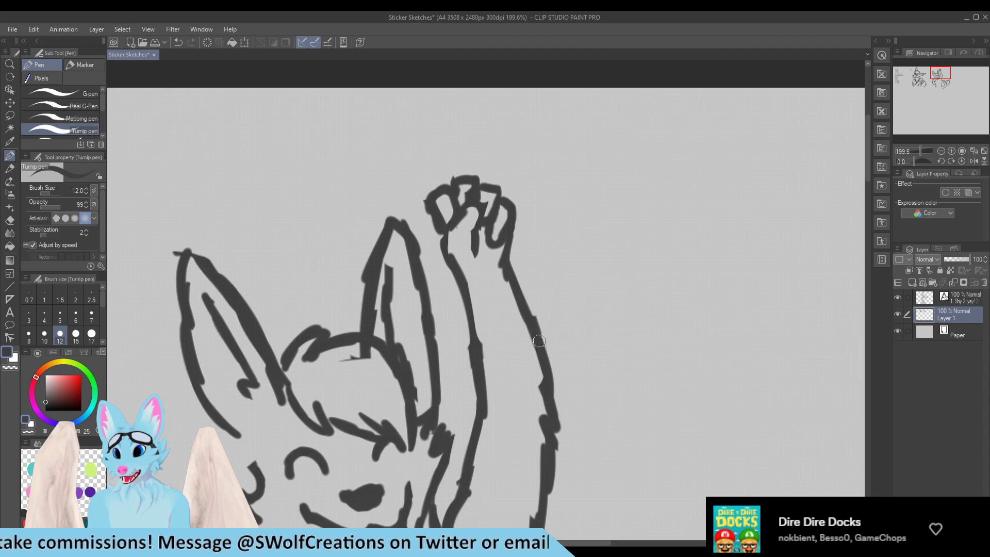
drag(508, 271, 539, 337)
key(e)
drag(515, 262, 548, 329)
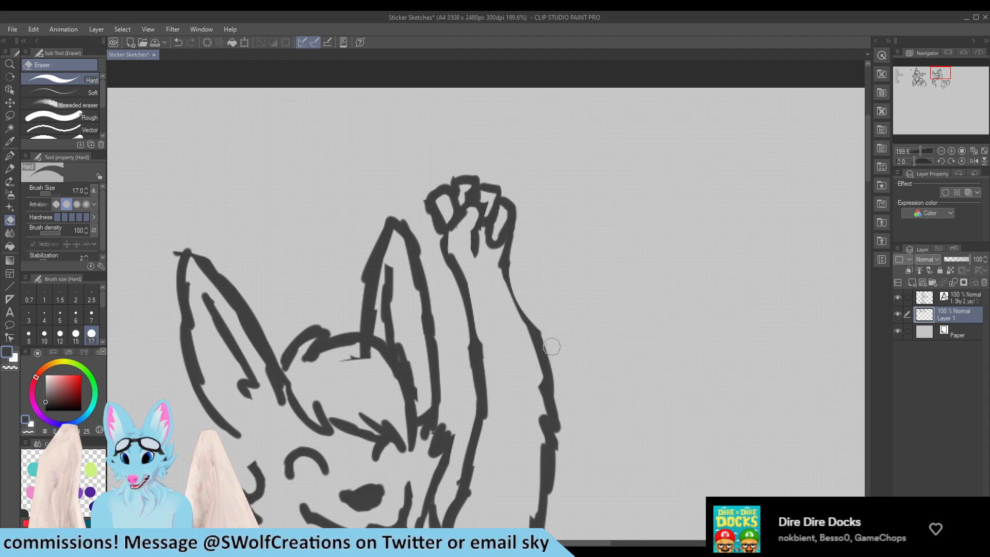
Step: Thin the inner edge of the raised forearm and draw a crease from the fingers down into the paw's palm
drag(450, 244, 490, 321)
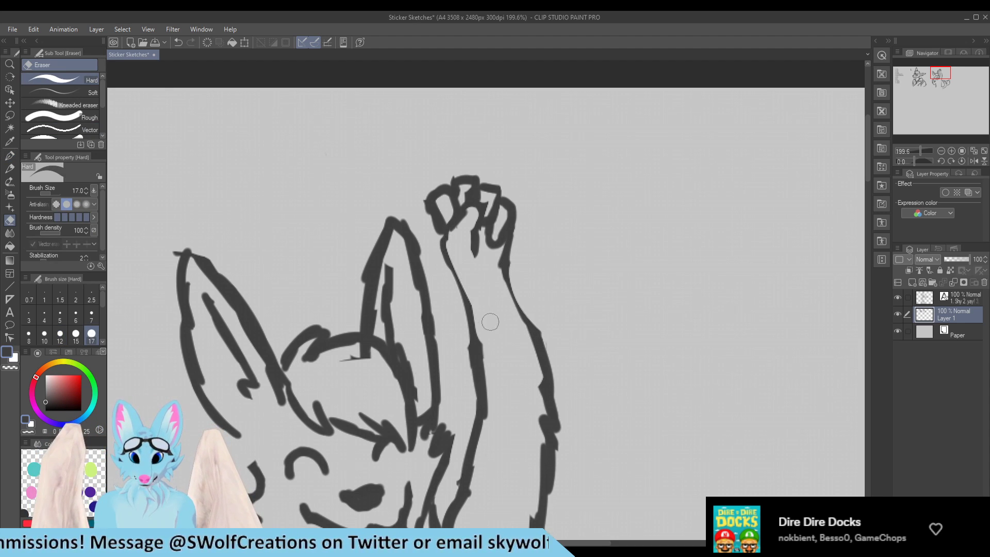
drag(483, 208, 486, 202)
key(p)
mouse_move(446, 234)
mouse_down()
mouse_move(477, 212)
mouse_move(476, 251)
mouse_move(476, 239)
mouse_move(467, 250)
mouse_move(481, 255)
mouse_move(471, 221)
mouse_move(459, 245)
mouse_move(477, 220)
mouse_move(462, 245)
mouse_move(476, 235)
mouse_move(468, 249)
mouse_move(474, 240)
mouse_move(480, 271)
mouse_up()
key(e)
key(p)
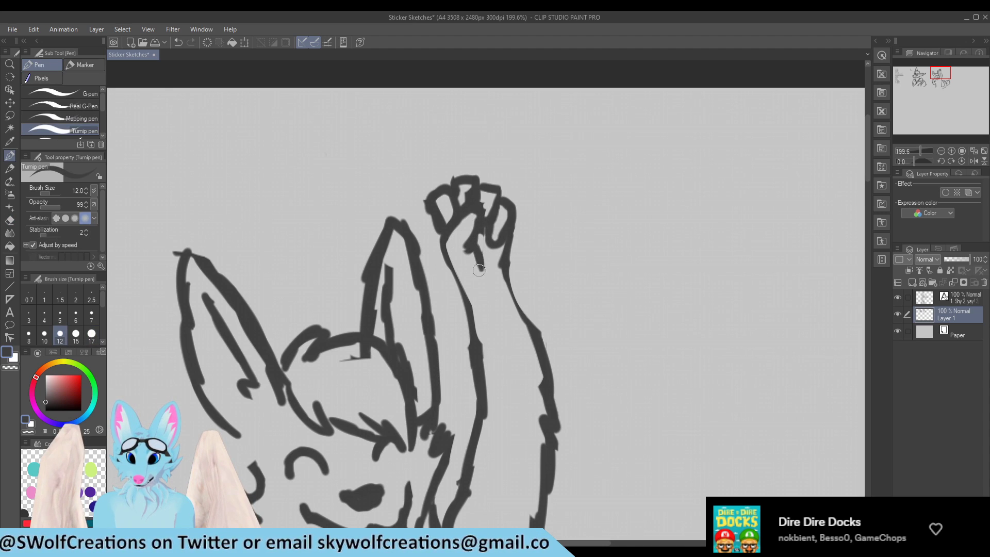
Step: Redraw the raised arm's inner wrist line and outer forearm line as thicker, smooth strokes and trim their edges
mouse_move(444, 239)
mouse_down()
mouse_move(457, 277)
mouse_move(442, 260)
mouse_move(464, 280)
mouse_move(454, 251)
mouse_move(477, 286)
mouse_move(466, 308)
mouse_move(449, 271)
mouse_move(464, 305)
mouse_move(520, 308)
mouse_move(531, 344)
mouse_up()
key(e)
key(p)
key(e)
key(p)
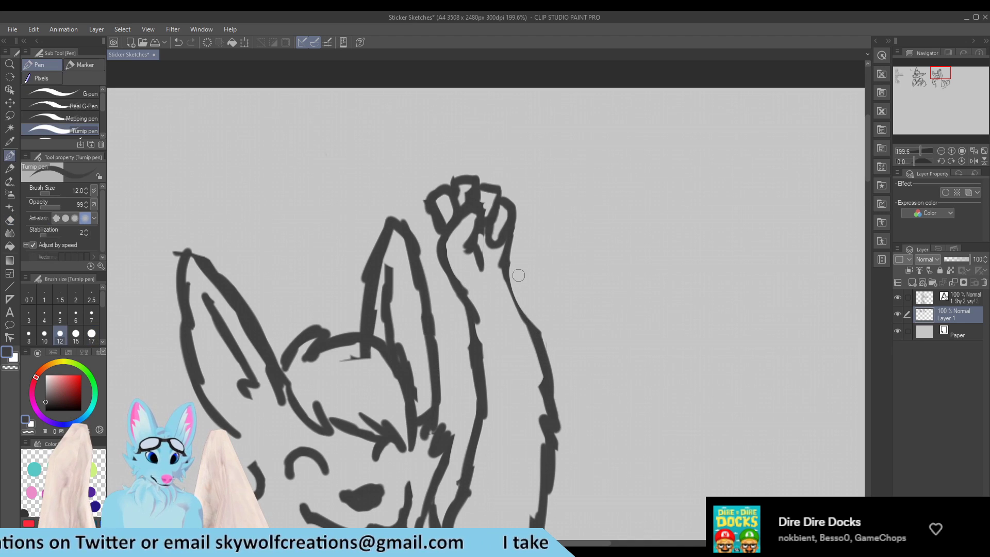
drag(509, 264, 563, 390)
key(e)
key(p)
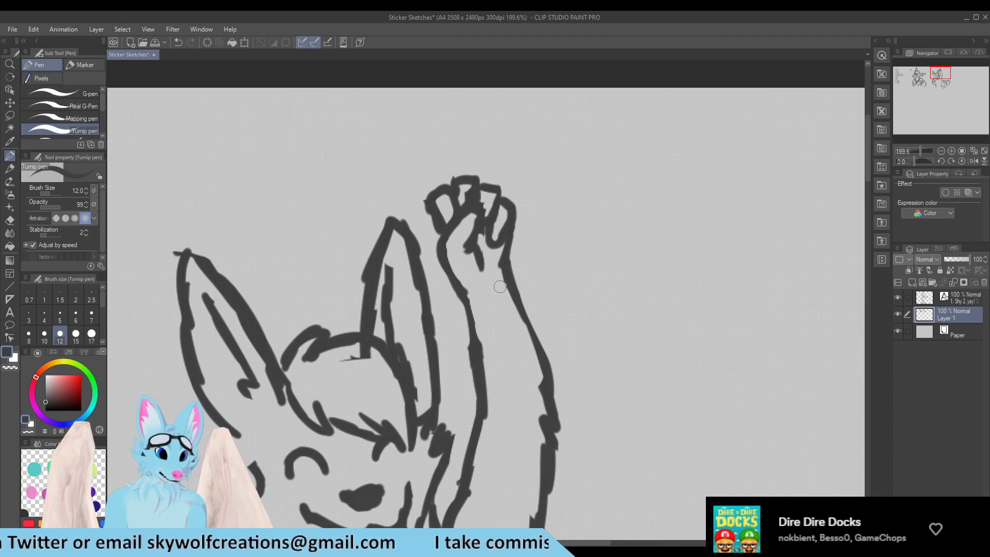
Step: Examine the raised arm and paw up close and in proportion to the whole "yay!" character
scroll(485, 196, down, 3)
scroll(476, 166, down, 1)
scroll(554, 209, up, 1)
scroll(484, 317, down, 1)
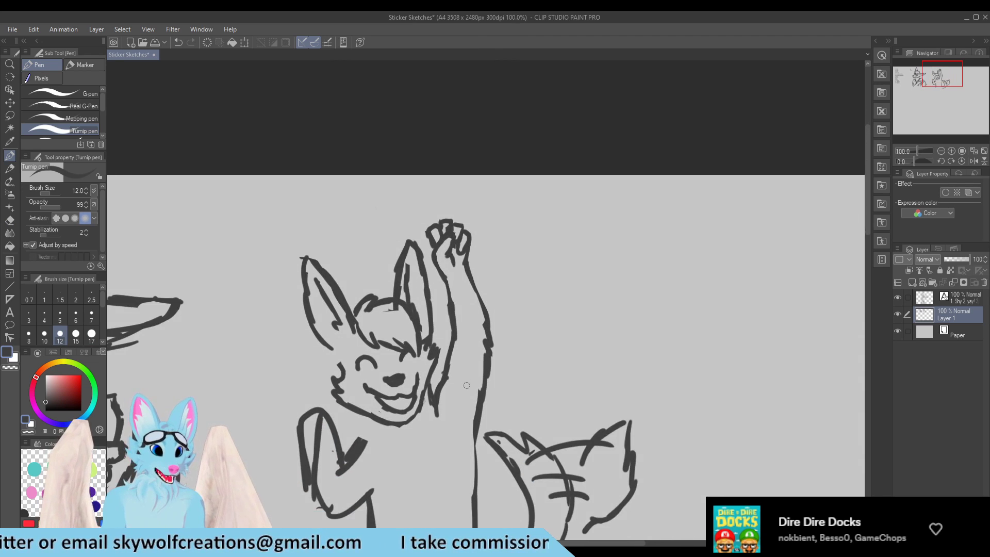
scroll(493, 377, up, 2)
scroll(486, 354, up, 1)
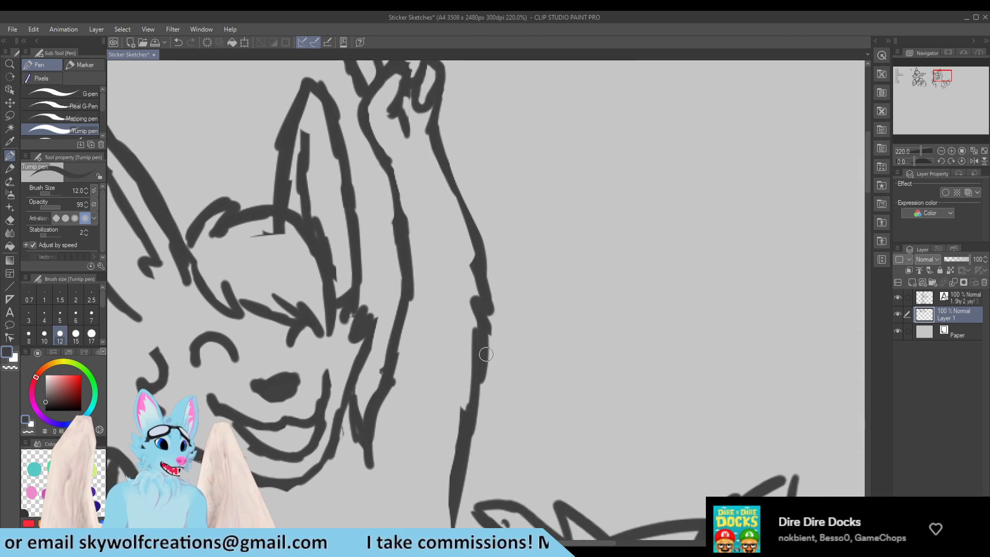
scroll(515, 310, down, 2)
scroll(326, 308, up, 1)
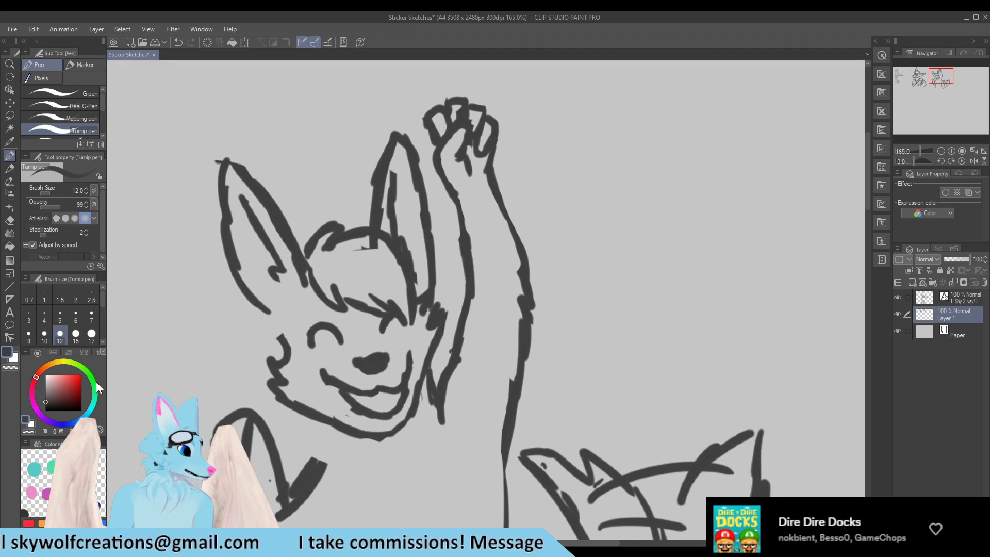
scroll(294, 270, down, 3)
scroll(454, 129, up, 2)
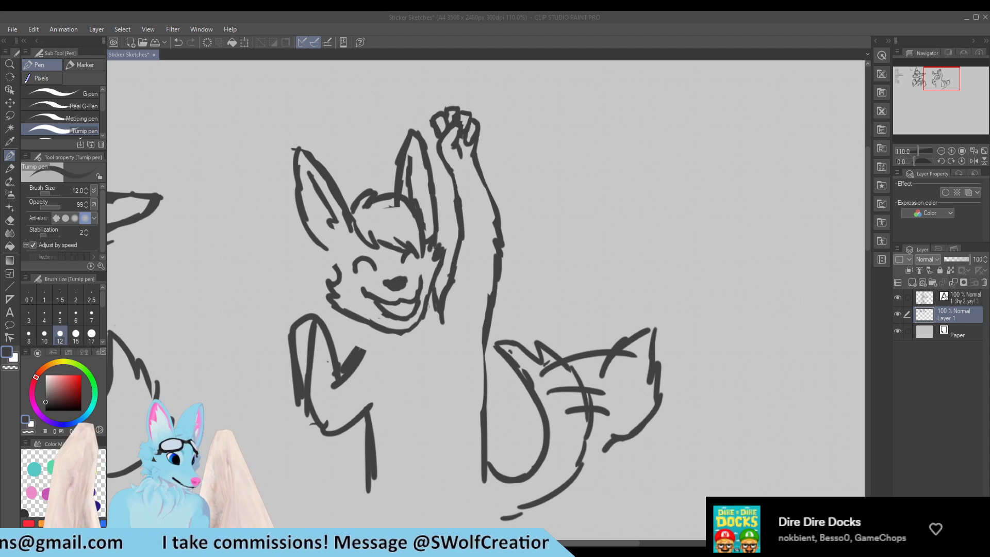
scroll(489, 363, up, 1)
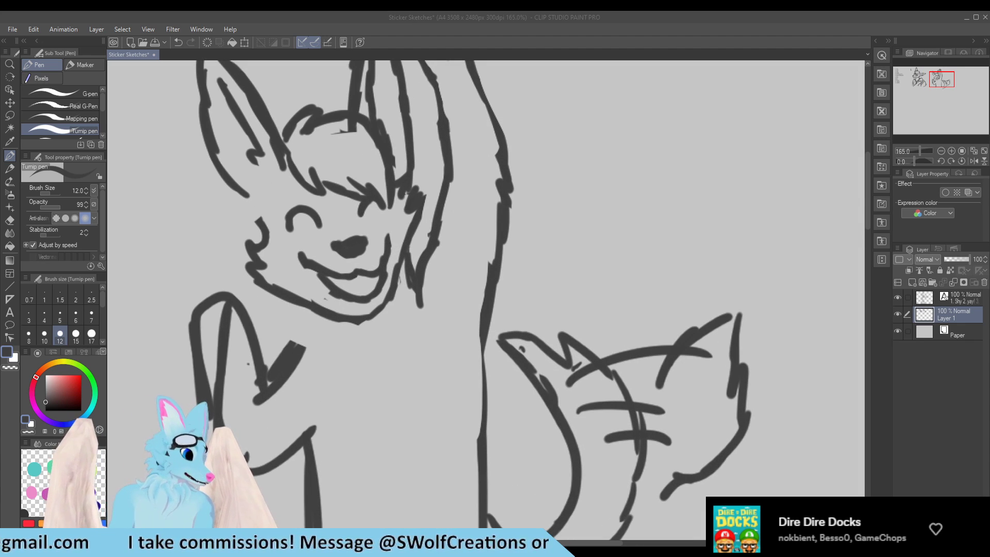
Step: Draw a chest harness on the "yay!" character with two rings, a connecting strap and lower straps reaching both sides of the torso
mouse_move(382, 345)
mouse_down()
mouse_move(380, 375)
mouse_move(371, 353)
mouse_up()
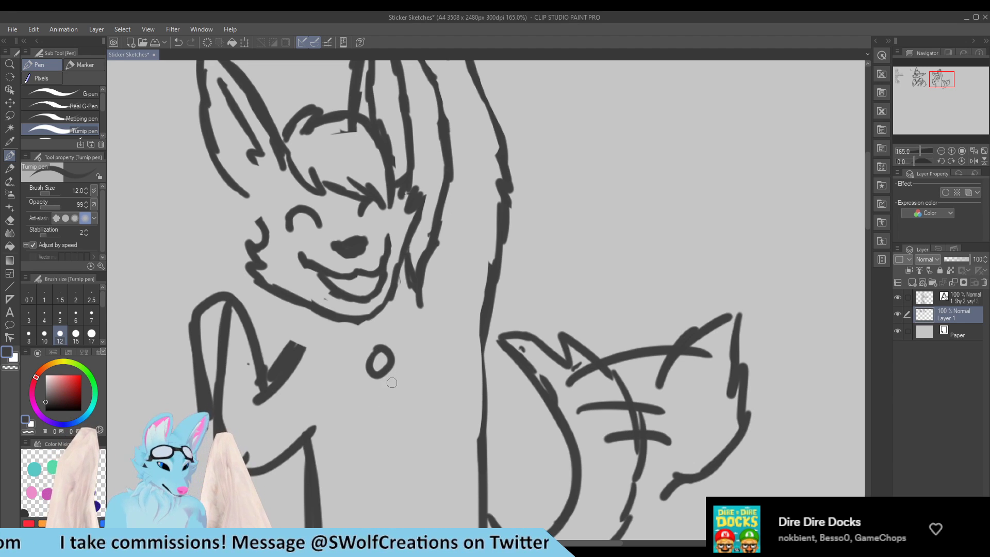
drag(380, 387, 391, 433)
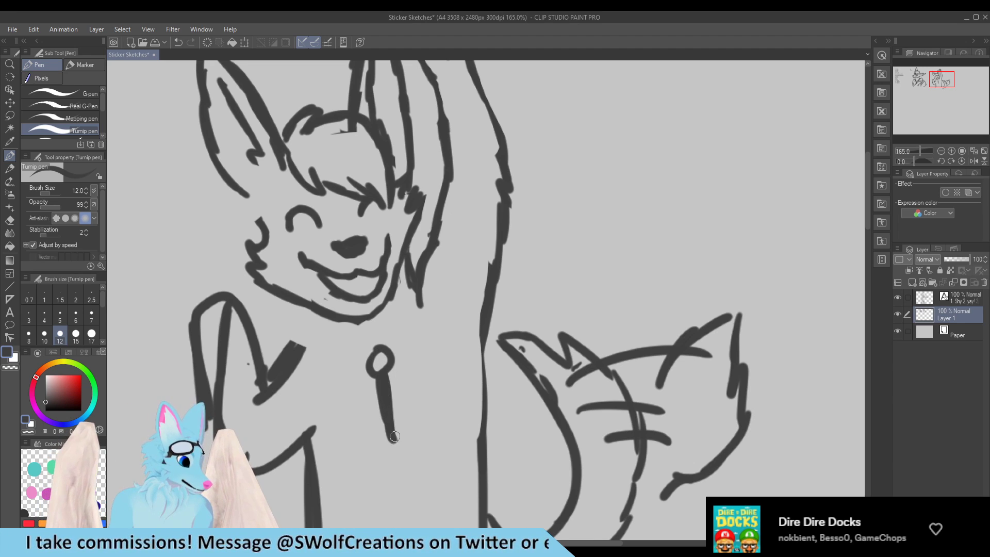
key(ctrl+z)
mouse_move(374, 378)
mouse_down()
mouse_move(387, 434)
mouse_move(405, 438)
mouse_move(392, 458)
mouse_move(315, 477)
mouse_up()
drag(377, 448, 308, 484)
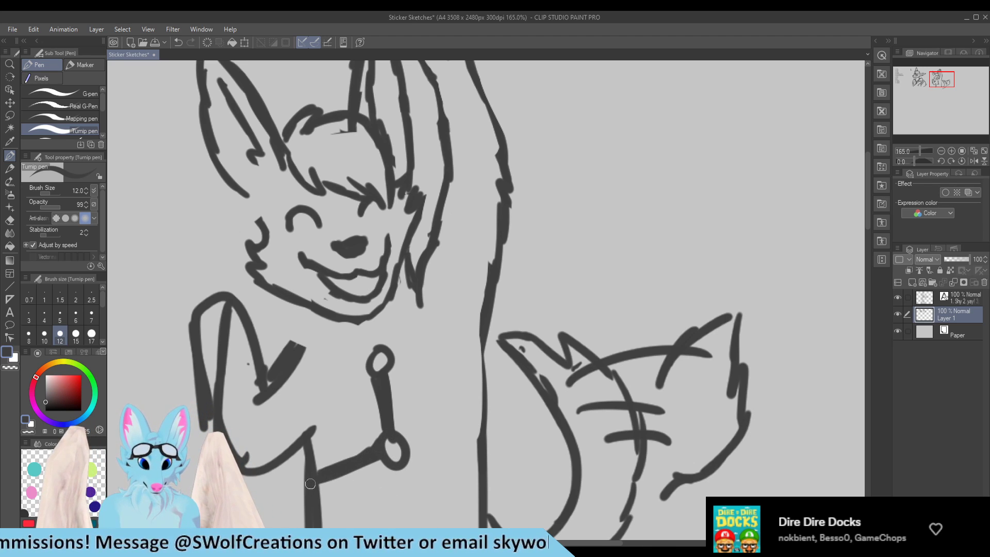
drag(405, 440, 476, 441)
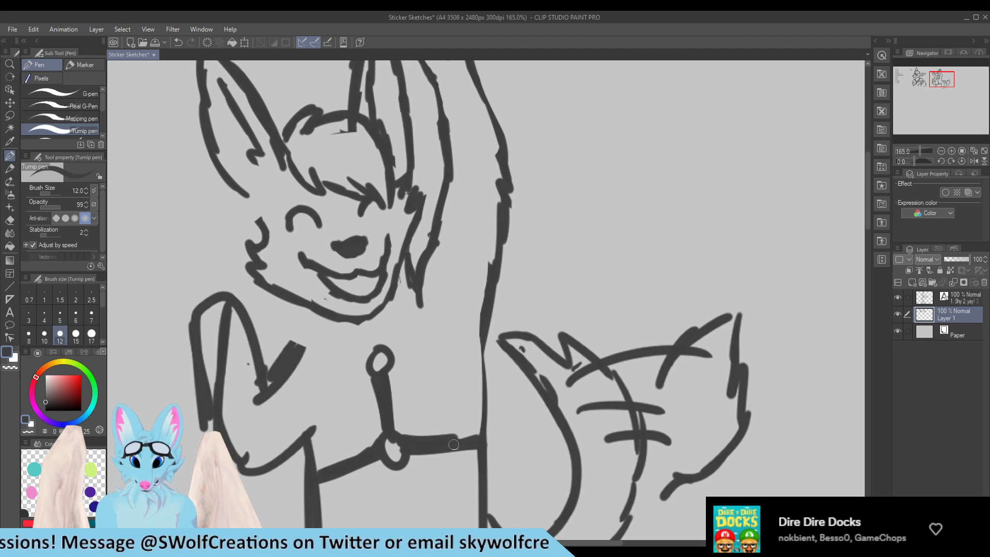
Step: Draw the harness's upper straps outward from the upper ring and connect the neck to the lowered arm's shoulder
mouse_move(393, 349)
mouse_down()
mouse_move(416, 295)
mouse_move(401, 341)
mouse_up()
mouse_move(424, 286)
mouse_down()
mouse_move(384, 351)
mouse_move(310, 340)
mouse_up()
drag(377, 351, 352, 340)
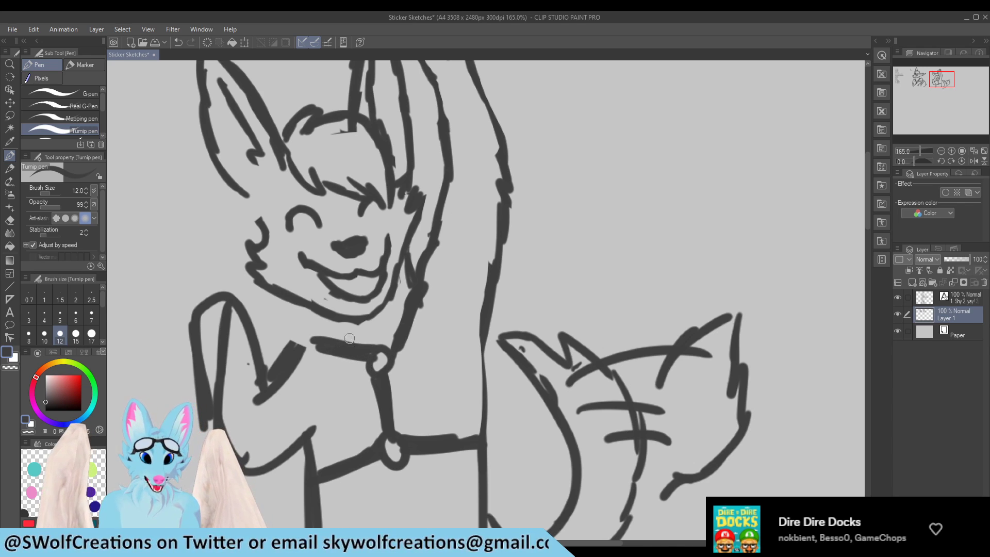
mouse_move(305, 310)
mouse_down()
mouse_move(309, 332)
mouse_move(302, 308)
mouse_move(320, 334)
mouse_move(302, 305)
mouse_move(325, 335)
mouse_move(318, 315)
mouse_move(306, 318)
mouse_move(314, 354)
mouse_move(300, 320)
mouse_move(324, 337)
mouse_move(292, 314)
mouse_move(318, 328)
mouse_move(325, 319)
mouse_move(330, 329)
mouse_move(299, 345)
mouse_up()
key(e)
key(p)
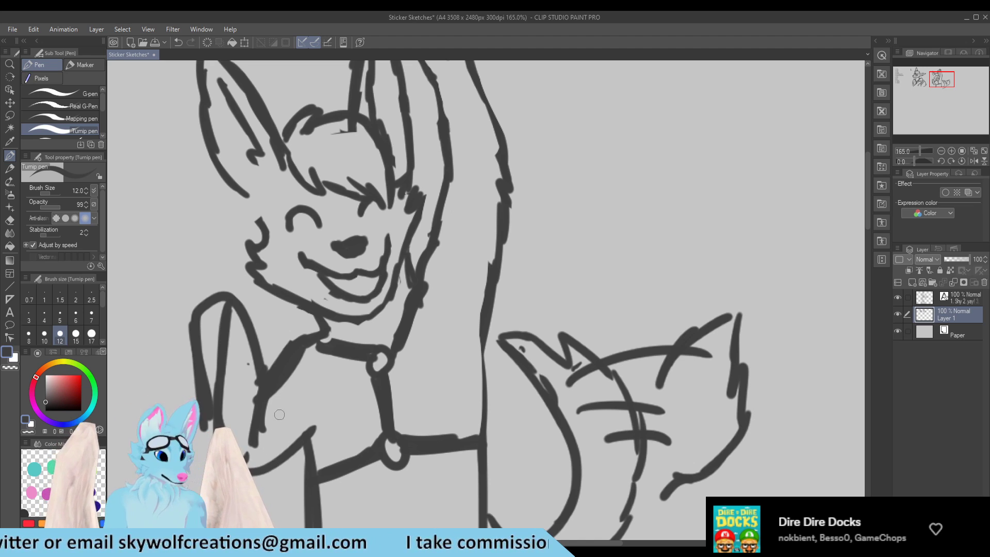
Step: Thin the lowered arm's shoulder line, erase its elbow curve and draw the arm's inner edge beside the torso
key(e)
mouse_move(284, 384)
mouse_down()
mouse_move(295, 355)
mouse_move(271, 410)
mouse_up()
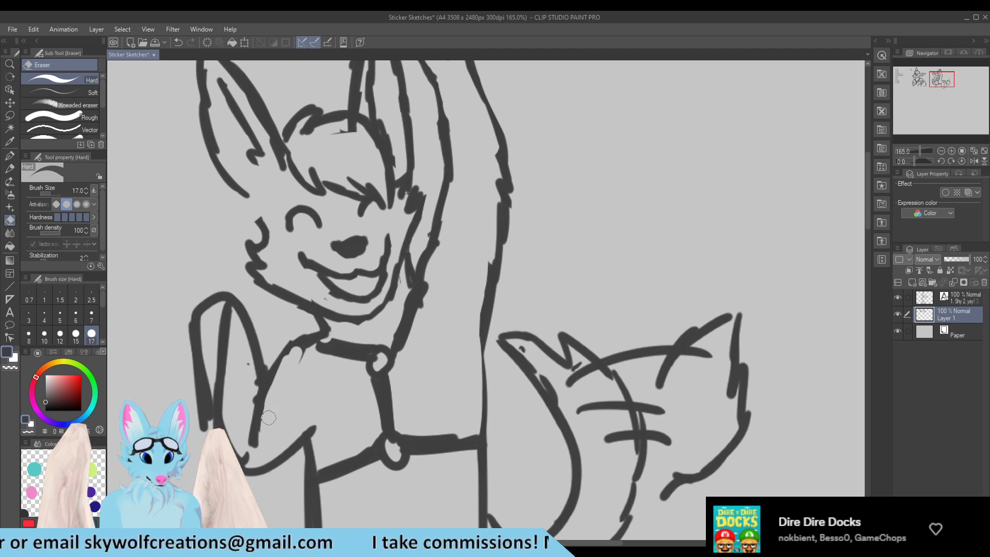
mouse_move(270, 466)
mouse_down()
mouse_move(301, 453)
mouse_move(314, 416)
mouse_move(311, 459)
mouse_up()
key(p)
drag(307, 439, 298, 472)
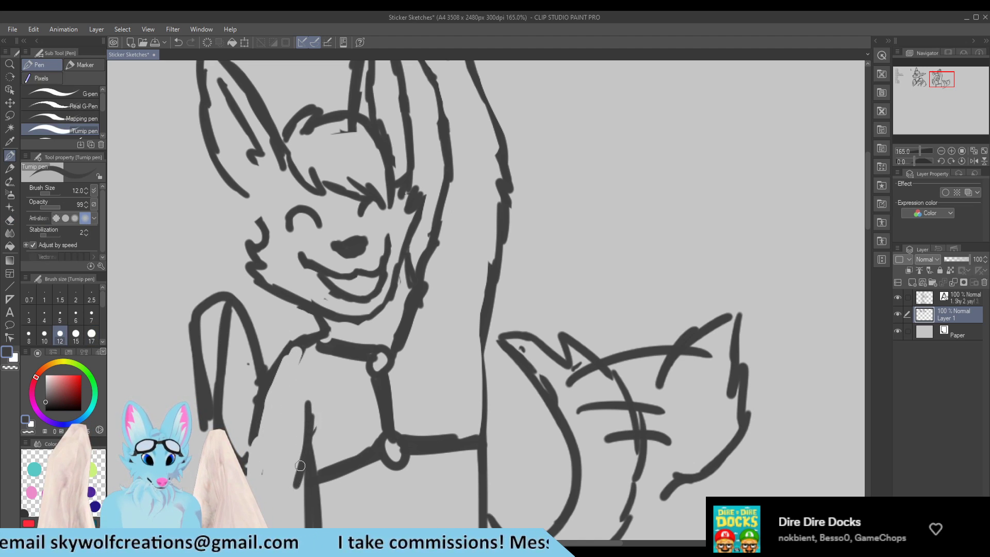
Step: Redraw the torso's side below the raised arm so it curves inward at the harness strap, trimming the old line
scroll(336, 288, down, 3)
scroll(274, 268, up, 1)
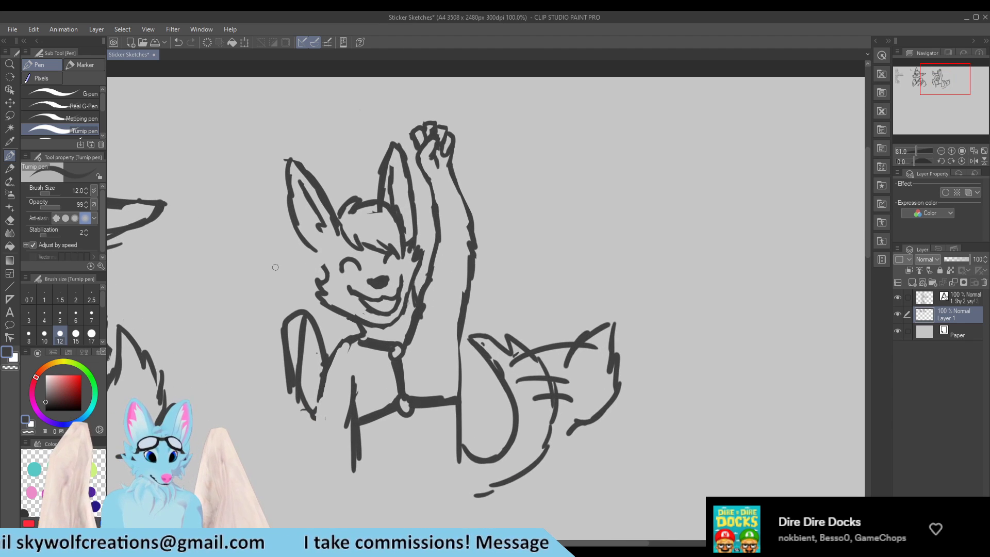
scroll(251, 347, up, 1)
scroll(555, 376, up, 1)
scroll(528, 376, down, 2)
scroll(529, 376, up, 1)
drag(491, 319, 483, 346)
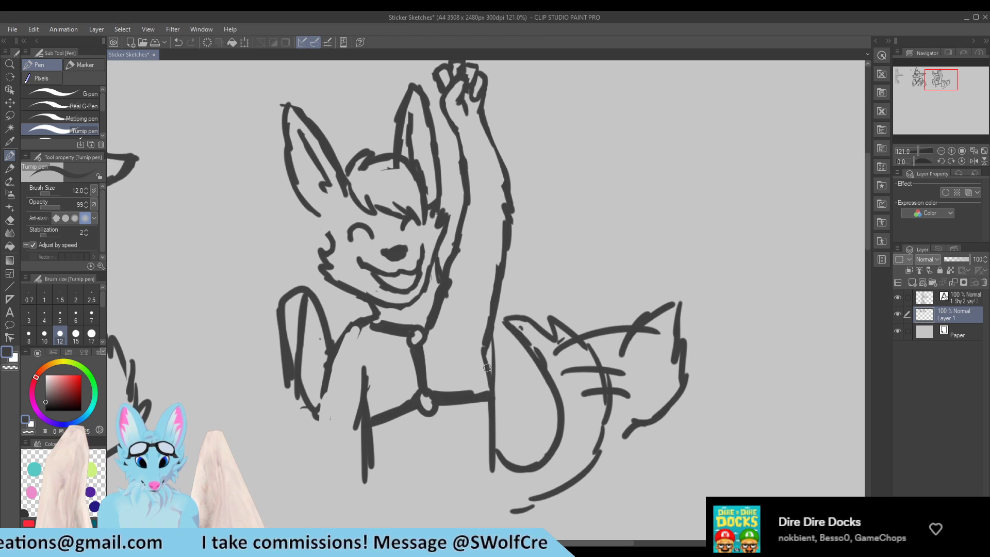
key(e)
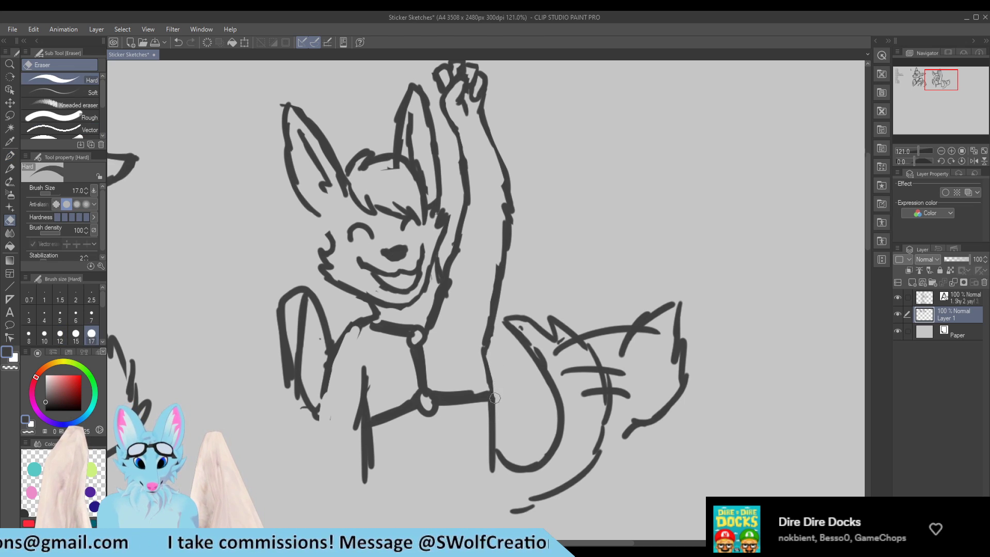
key(p)
drag(481, 361, 498, 436)
key(e)
key(p)
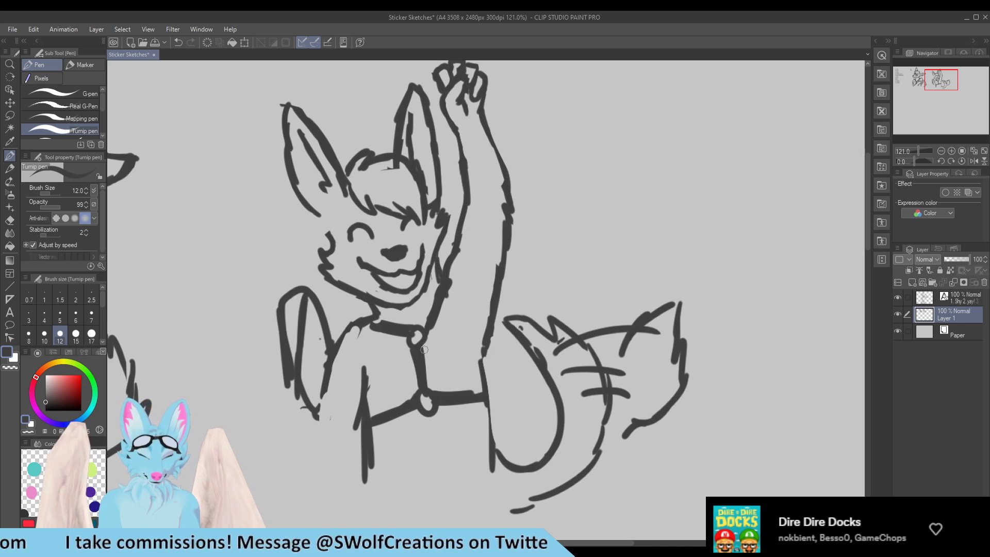
Step: Erase the rounded base of the tail beside the torso and shorten the lower end of its outer edge
scroll(395, 287, down, 5)
scroll(456, 349, up, 5)
key(e)
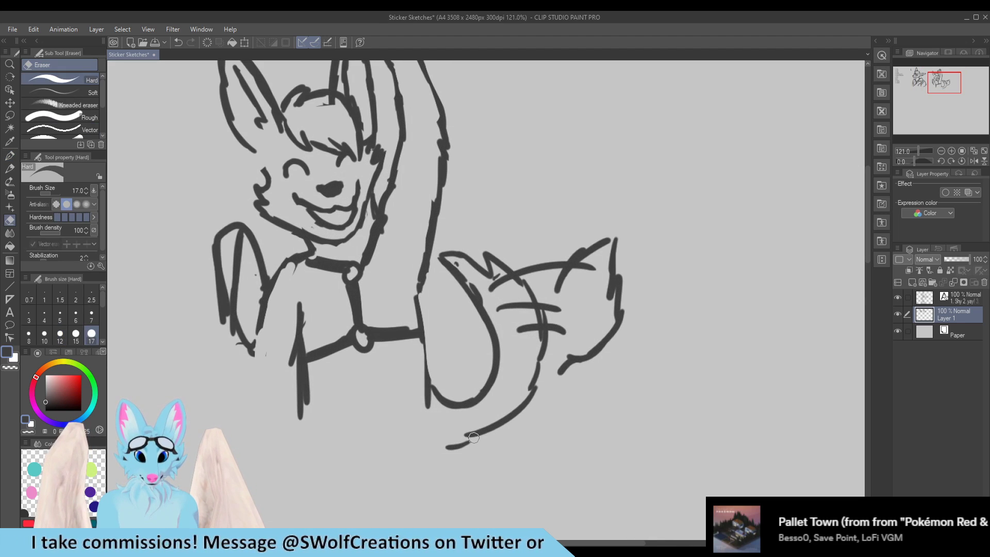
mouse_move(444, 399)
mouse_down()
mouse_move(449, 452)
mouse_move(465, 454)
mouse_move(470, 385)
mouse_move(482, 432)
mouse_up()
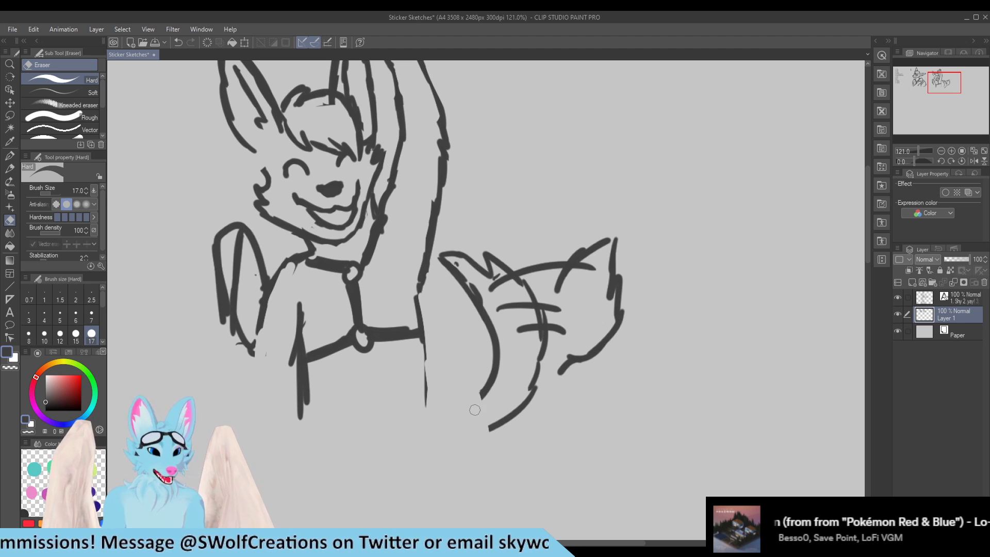
click(11, 116)
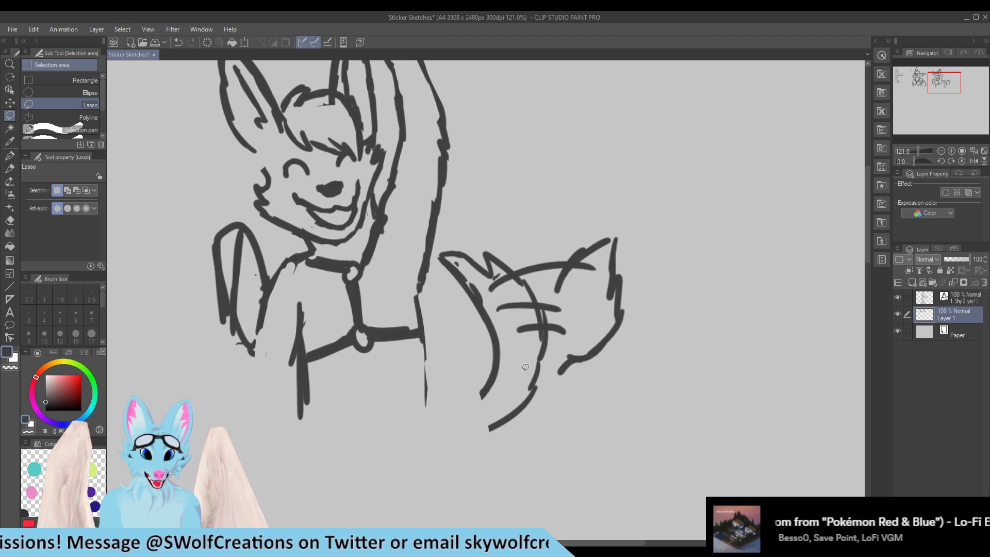
click(9, 155)
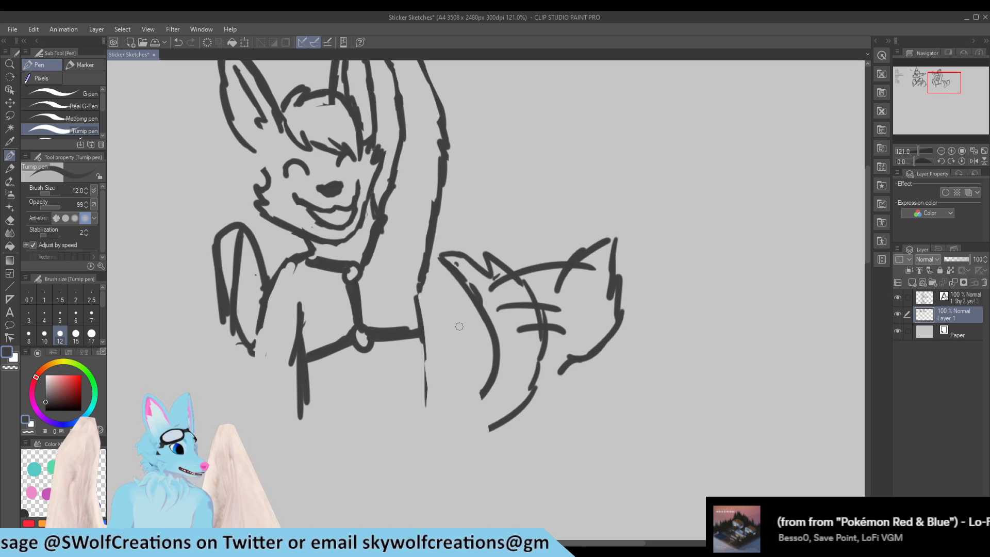
Step: Replace the front tail's inner edge with a curve closer to the torso and erase the old line
drag(495, 350, 475, 394)
key(e)
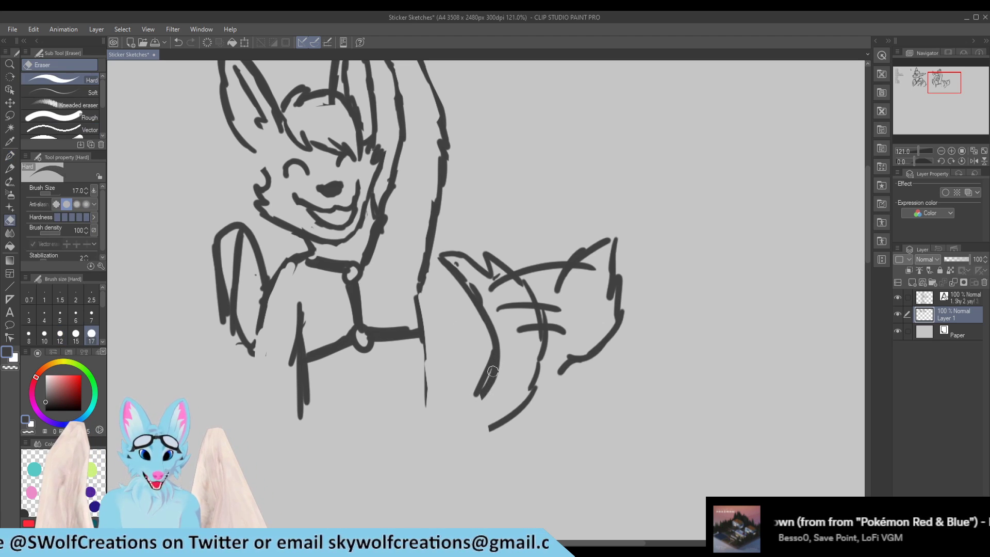
mouse_move(501, 343)
mouse_down()
mouse_move(487, 395)
mouse_move(479, 305)
mouse_move(493, 332)
mouse_move(508, 305)
mouse_move(495, 316)
mouse_up()
key(p)
mouse_move(446, 416)
mouse_down()
mouse_move(471, 381)
mouse_move(450, 231)
mouse_move(447, 294)
mouse_up()
key(e)
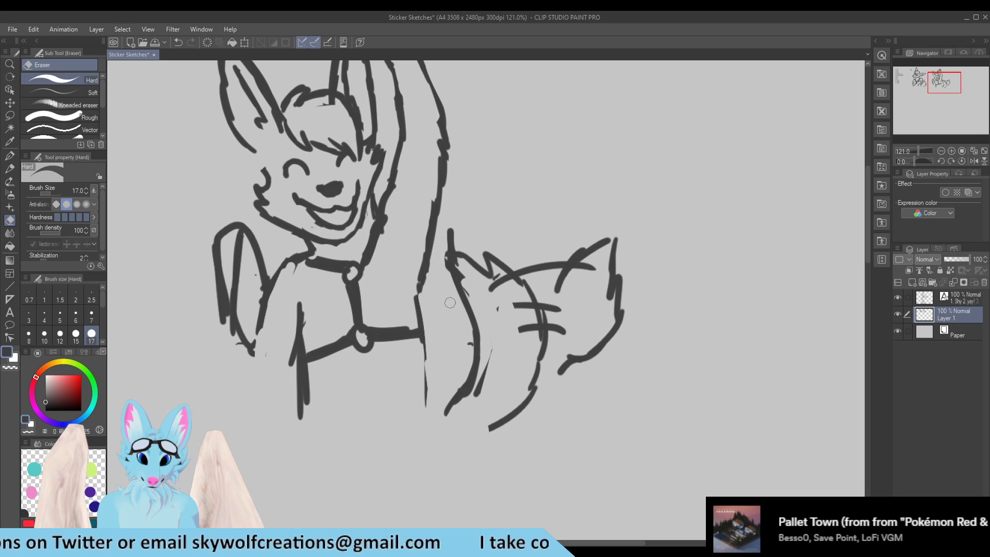
drag(457, 256, 473, 289)
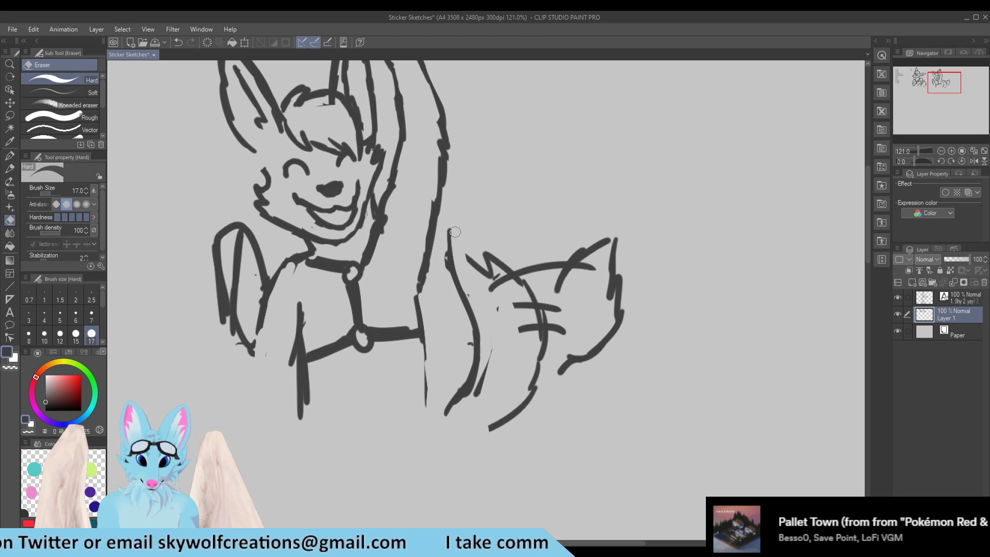
Step: Rework the front tail's pointed tip and clean up its inner edge down to the base
key(p)
mouse_move(450, 235)
mouse_down()
mouse_move(495, 265)
mouse_move(465, 248)
mouse_move(483, 268)
mouse_up()
key(e)
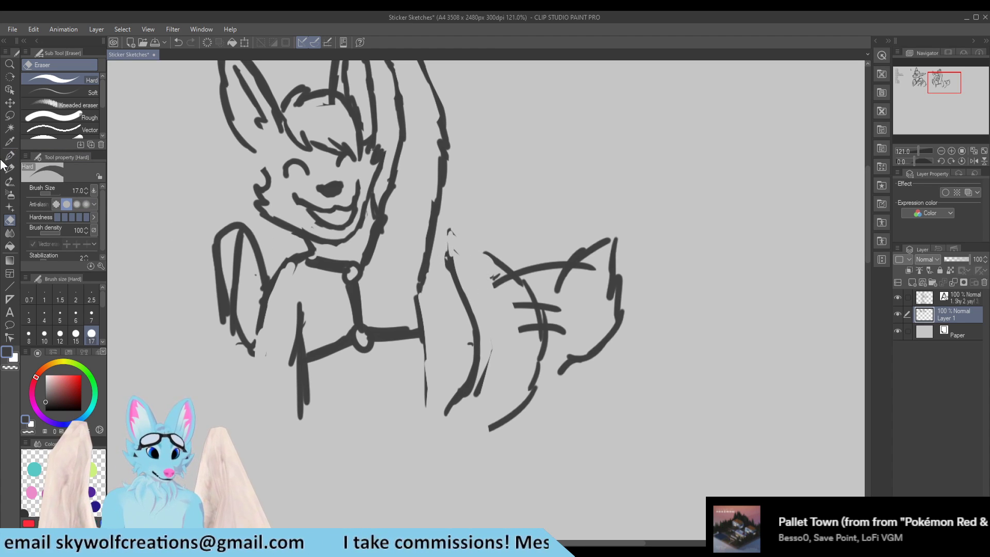
key(p)
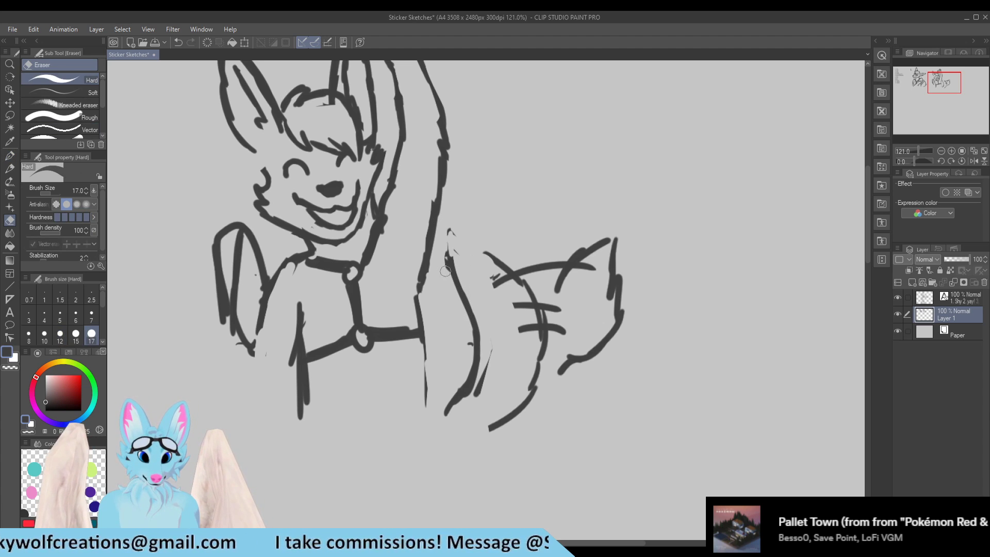
drag(448, 233, 452, 279)
key(e)
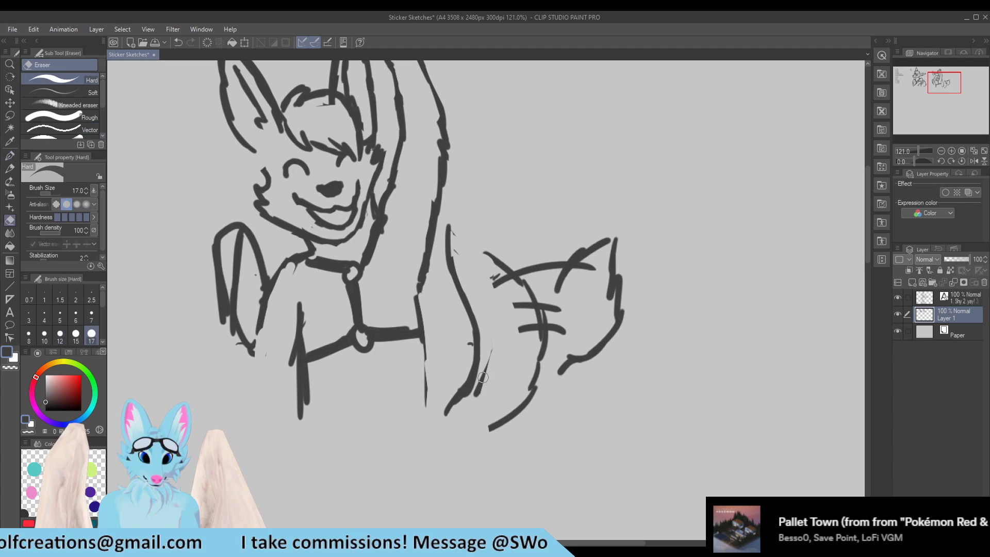
mouse_move(466, 350)
mouse_down()
mouse_move(483, 389)
mouse_move(490, 344)
mouse_move(451, 420)
mouse_up()
Step: Thicken the torso's lower side line and draw the front tail's outer edge down from the tip, erasing the old cross lines
key(p)
drag(425, 340, 426, 402)
drag(424, 361, 426, 401)
mouse_move(449, 227)
mouse_down()
mouse_move(467, 250)
mouse_move(472, 242)
mouse_move(501, 262)
mouse_move(524, 306)
mouse_move(509, 296)
mouse_move(537, 330)
mouse_move(520, 271)
mouse_move(540, 288)
mouse_move(559, 330)
mouse_move(553, 342)
mouse_up()
key(e)
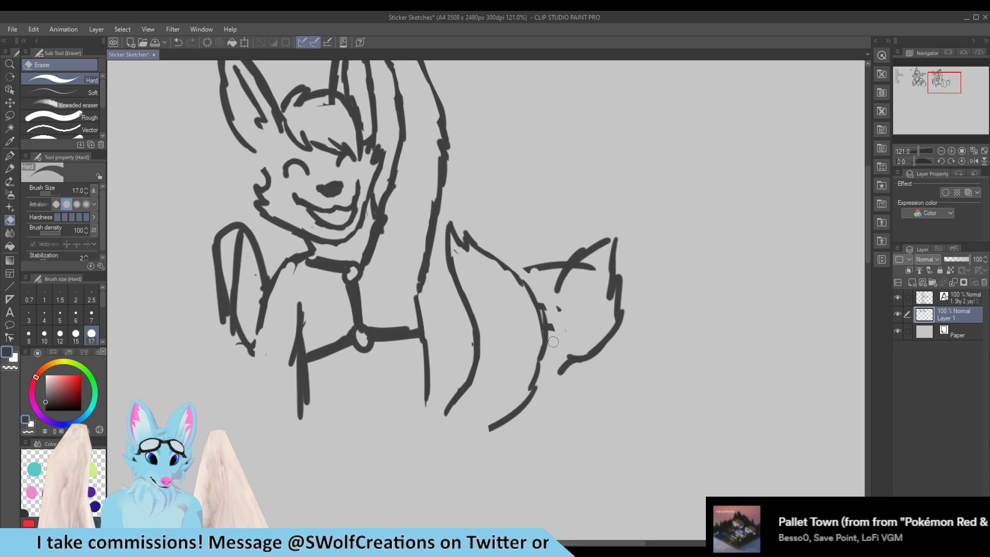
Step: Erase the old second tail shape and start a more upright inner edge for it behind the front tail
mouse_move(549, 279)
mouse_down()
mouse_move(527, 269)
mouse_move(539, 260)
mouse_move(560, 284)
mouse_move(563, 270)
mouse_move(578, 351)
mouse_move(573, 258)
mouse_move(581, 234)
mouse_up()
key(p)
drag(529, 257, 555, 209)
key(e)
mouse_move(529, 271)
mouse_down()
mouse_move(543, 241)
mouse_move(524, 287)
mouse_move(542, 335)
mouse_up()
key(p)
drag(531, 264, 550, 227)
key(e)
mouse_move(562, 361)
mouse_down()
mouse_move(612, 329)
mouse_move(597, 352)
mouse_move(612, 221)
mouse_move(621, 235)
mouse_move(607, 315)
mouse_move(593, 272)
mouse_up()
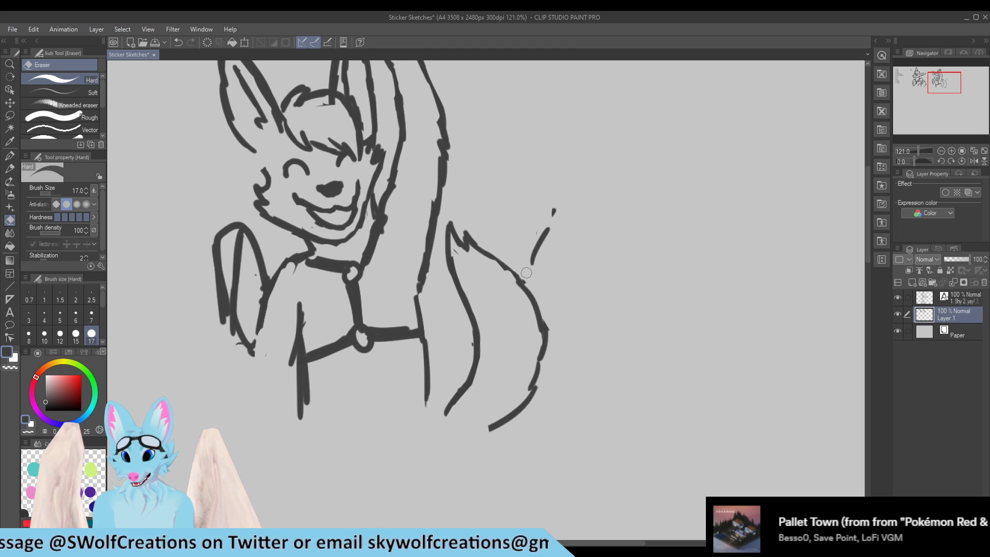
Step: Complete the second tail with a jagged, pointed tip and curved outer edge, and add short cross lines between the two tails
key(p)
mouse_move(534, 263)
mouse_down()
mouse_move(562, 301)
mouse_move(536, 264)
mouse_up()
key(e)
key(p)
mouse_move(548, 227)
mouse_down()
mouse_move(569, 193)
mouse_move(594, 272)
mouse_move(596, 252)
mouse_move(576, 317)
mouse_up()
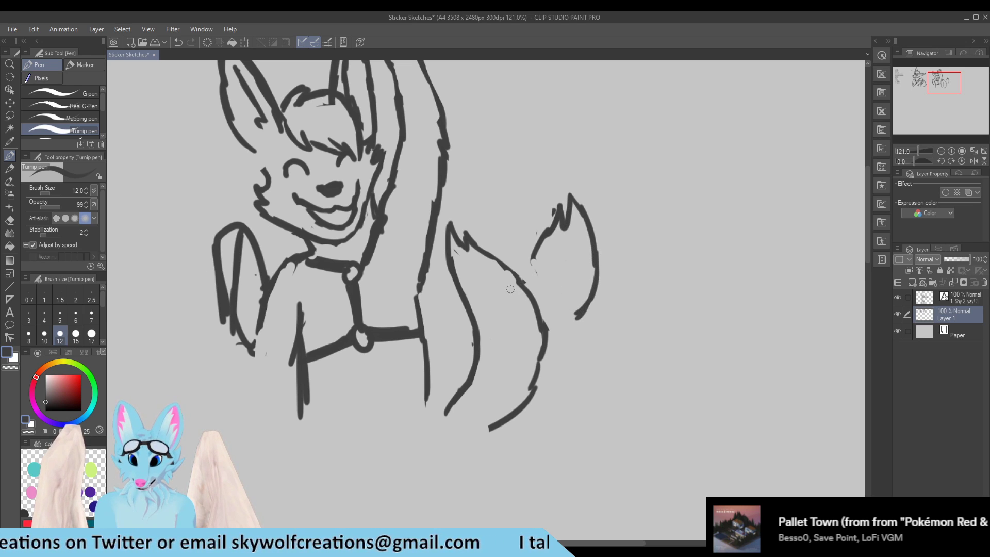
mouse_move(488, 287)
mouse_down()
mouse_move(526, 267)
mouse_move(558, 274)
mouse_up()
mouse_move(497, 303)
mouse_down()
mouse_move(560, 291)
mouse_move(578, 309)
mouse_move(559, 349)
mouse_up()
scroll(651, 325, down, 10)
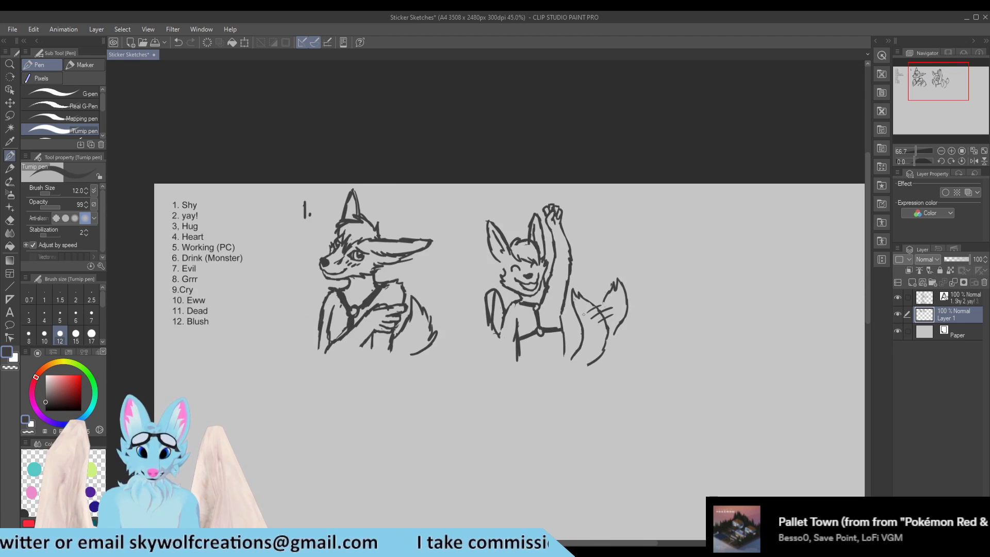
Step: Erase the lower ends of the "yay!" character's torso and front tail lines so they finish at an even bottom edge
scroll(652, 313, up, 2)
scroll(598, 339, up, 4)
scroll(539, 355, up, 2)
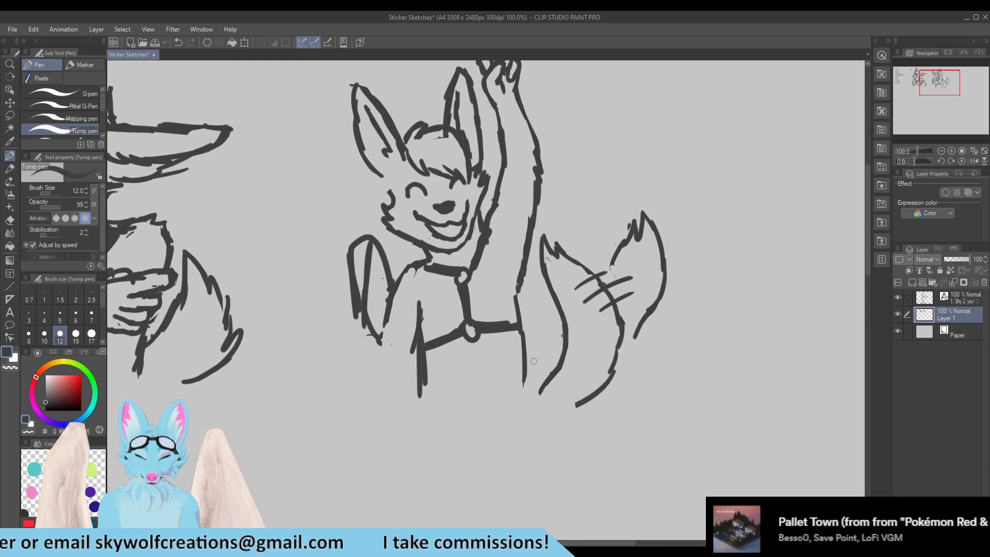
key(e)
drag(632, 380, 548, 414)
mouse_move(347, 395)
mouse_down()
mouse_move(489, 381)
mouse_move(369, 403)
mouse_move(661, 380)
mouse_move(477, 394)
mouse_move(625, 386)
mouse_up()
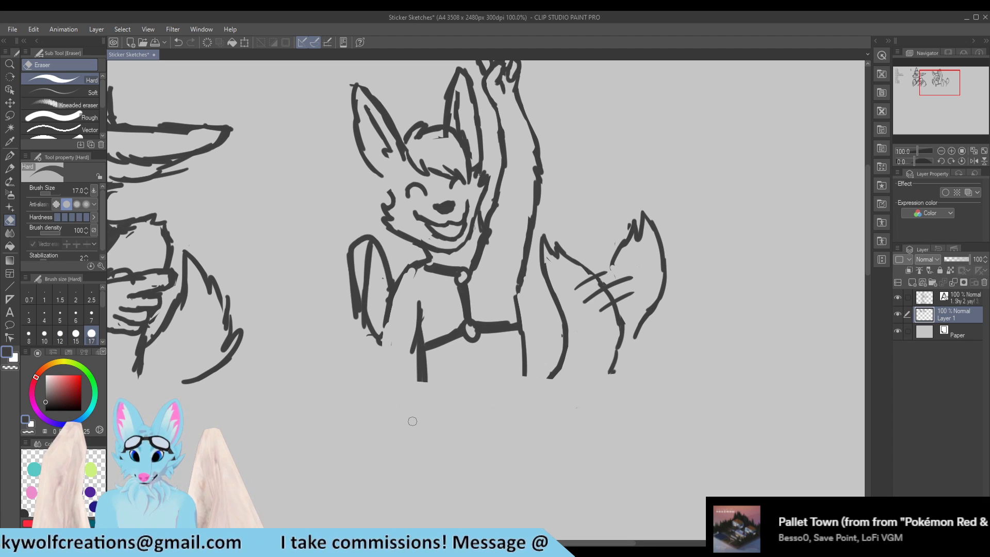
Step: Erase both tails and their cross lines beside the "yay!" character with a size 25 hard eraser
key(p)
scroll(367, 374, down, 5)
scroll(419, 301, up, 3)
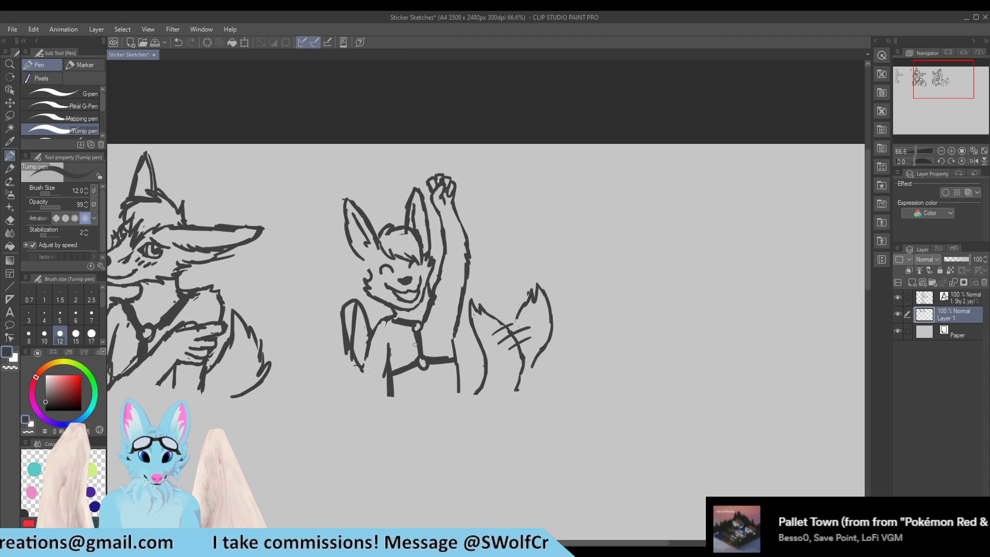
scroll(451, 345, up, 2)
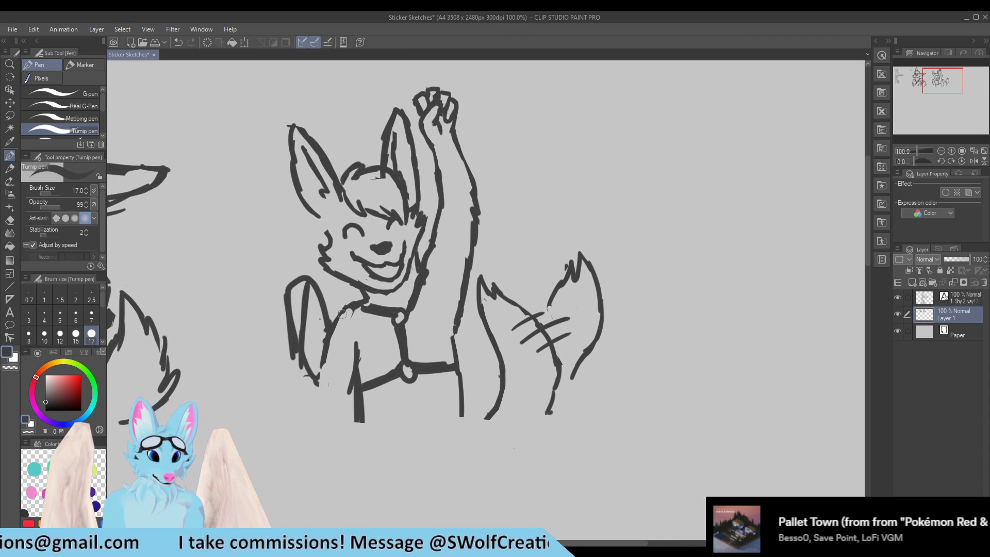
key(e)
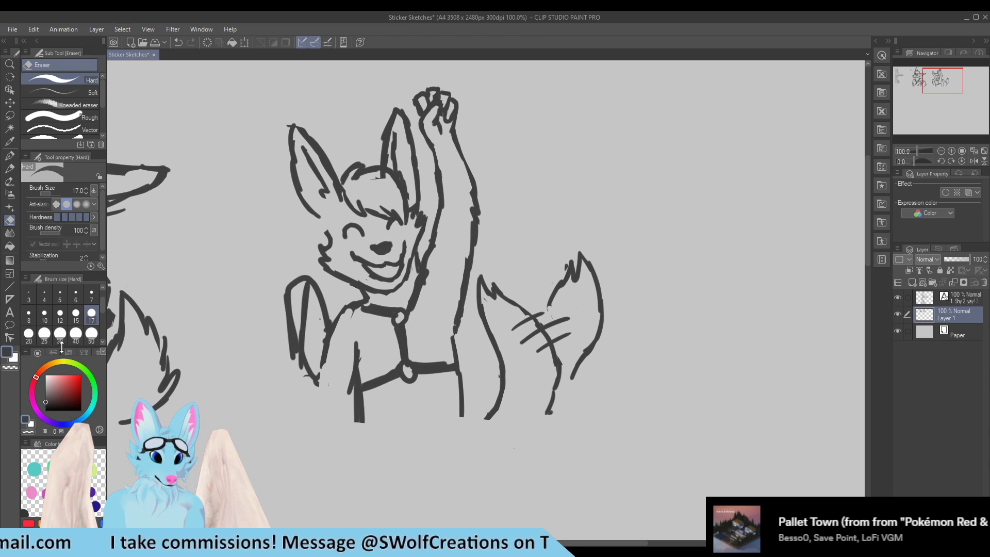
click(45, 334)
mouse_move(480, 276)
mouse_down()
mouse_move(531, 353)
mouse_move(553, 362)
mouse_move(585, 250)
mouse_move(592, 291)
mouse_move(608, 303)
mouse_move(601, 360)
mouse_move(605, 311)
mouse_move(561, 373)
mouse_move(528, 314)
mouse_move(508, 365)
mouse_up()
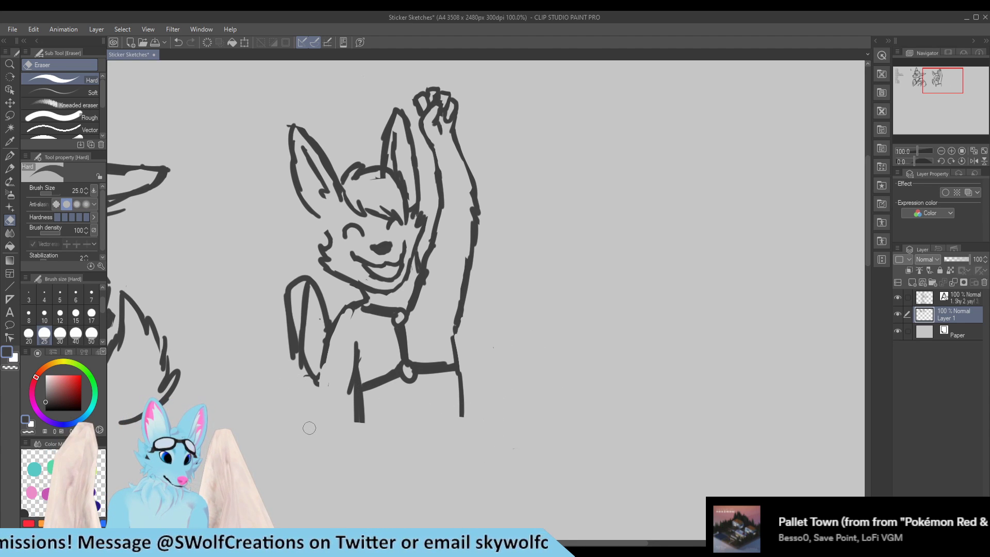
Step: Erase the inner and lower lines of the narrow rounded shape beside the "yay!" character's shoulder and redraw its two long edges straighter downward
drag(329, 383, 322, 390)
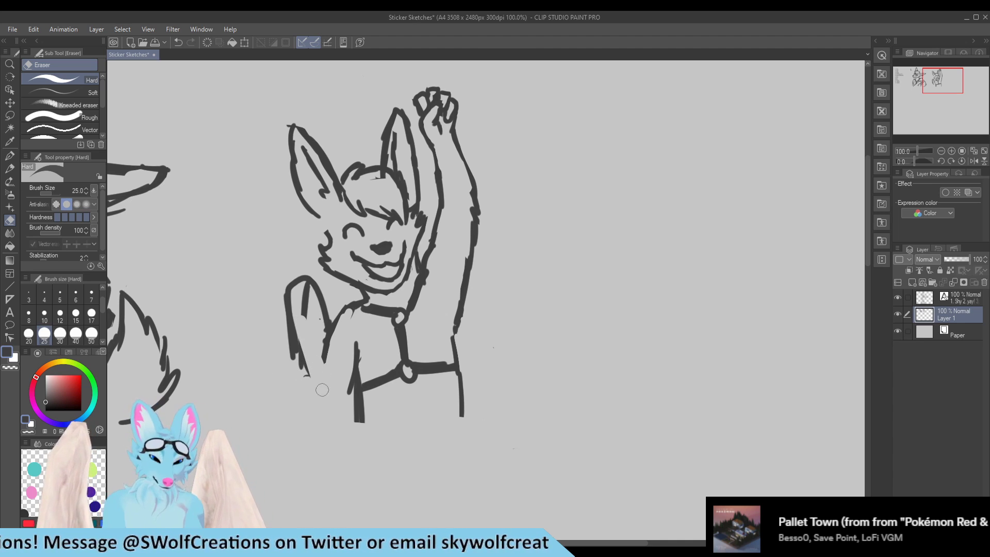
mouse_move(299, 335)
mouse_down()
mouse_move(319, 319)
mouse_move(318, 346)
mouse_move(328, 341)
mouse_move(328, 317)
mouse_move(330, 379)
mouse_up()
key(p)
drag(324, 312, 324, 379)
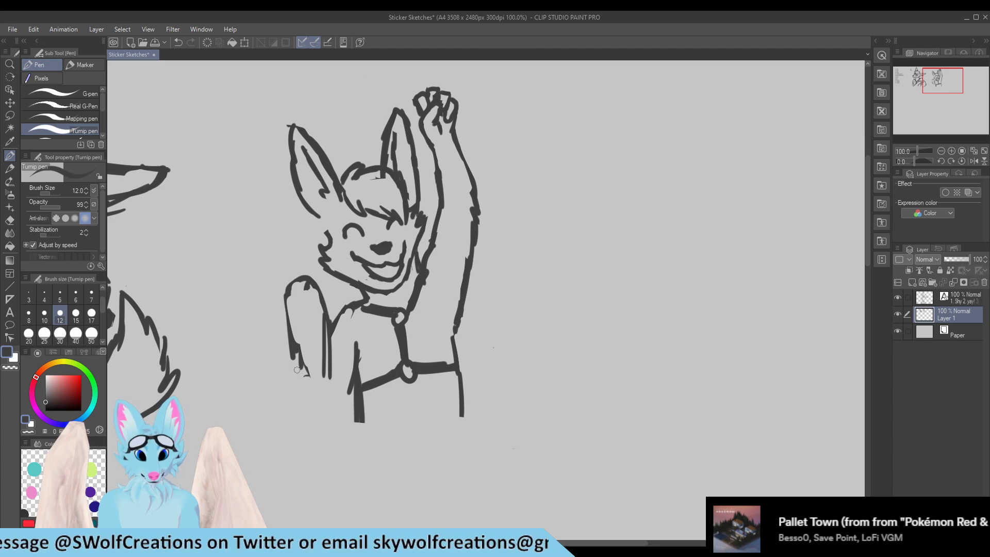
drag(301, 302, 310, 390)
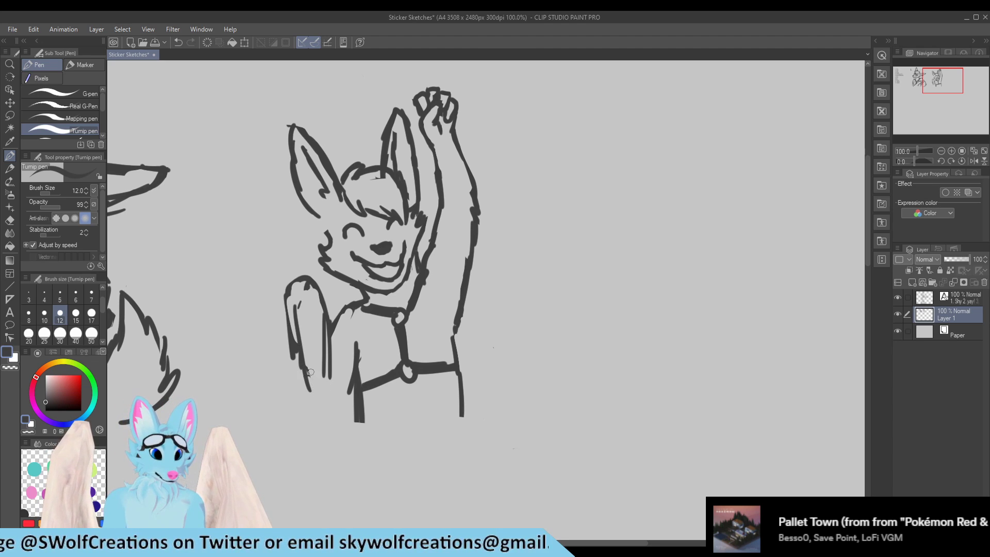
Step: Redraw the outer line of the smiling character's lowered arm and erase the doubled line beside it
drag(293, 314, 309, 381)
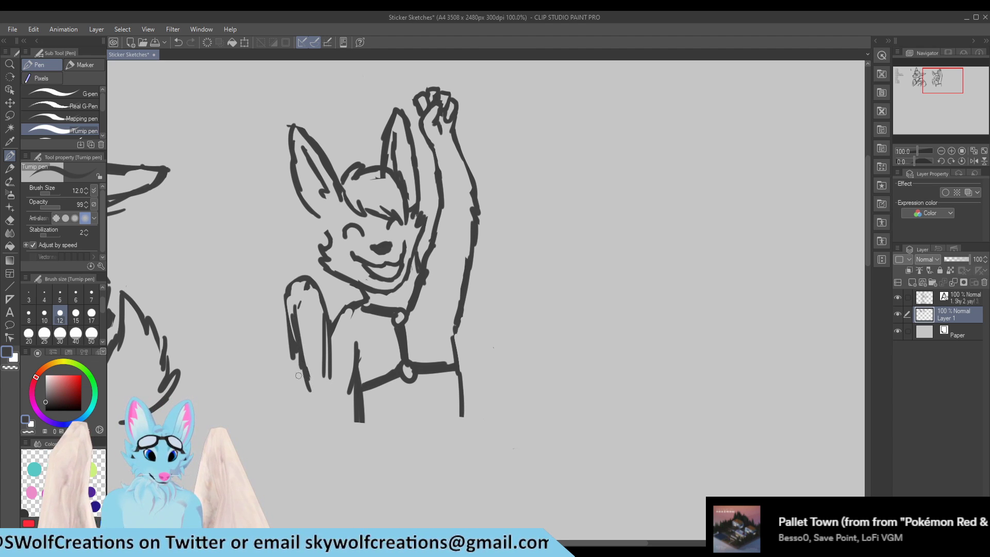
key(e)
drag(287, 306, 287, 288)
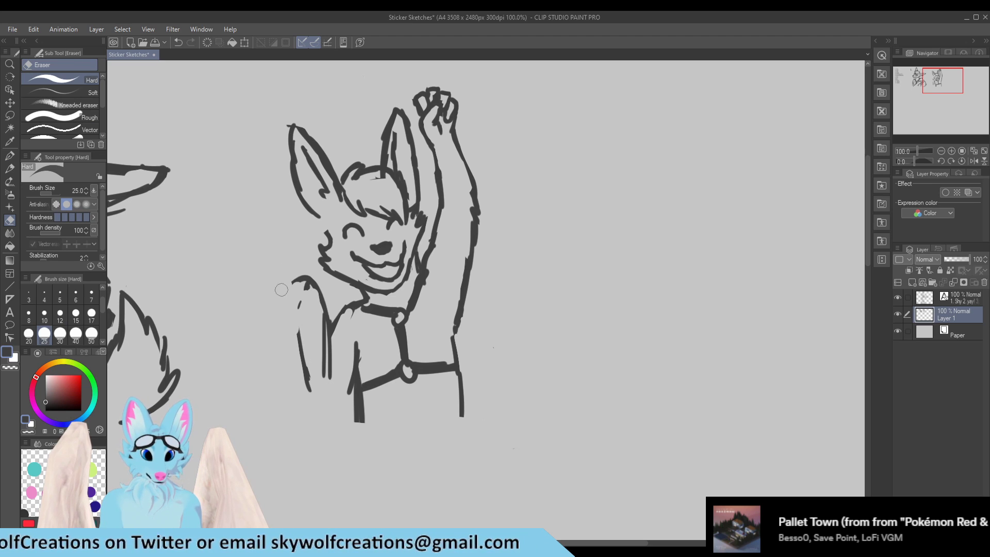
key(p)
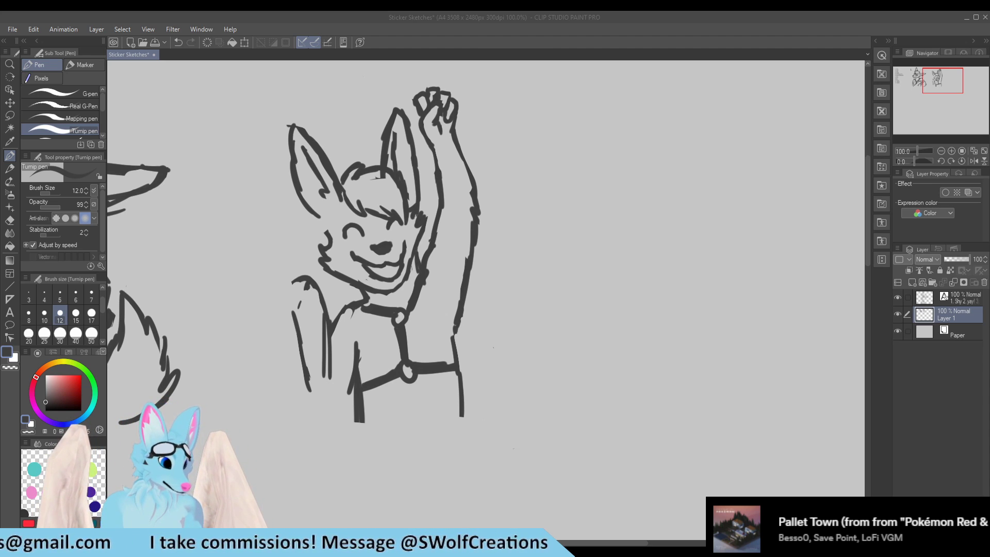
Step: Remove the parallel inner lines of the lowered arm and join the arm to the chest with a short V below the shoulder
click(327, 362)
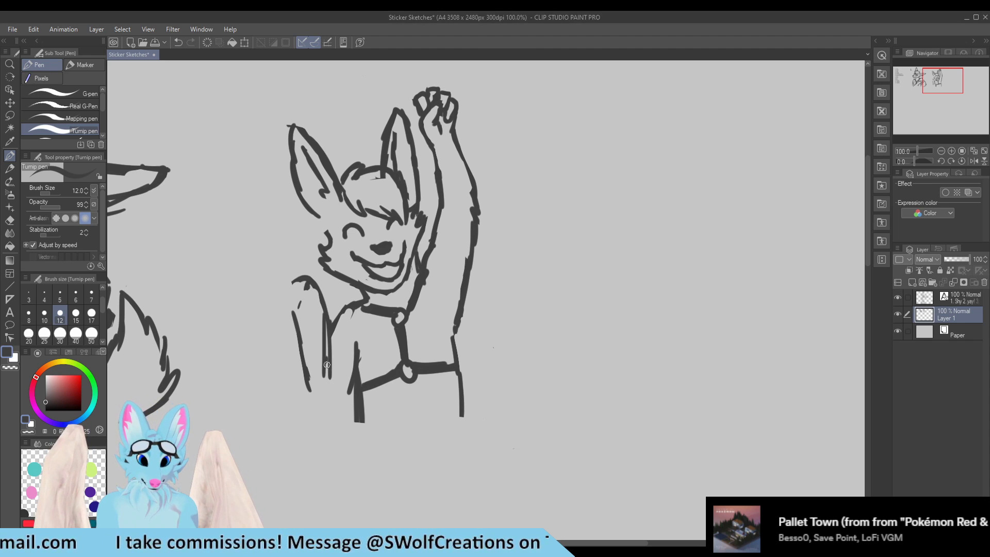
drag(324, 338, 329, 382)
mouse_move(325, 334)
mouse_down()
mouse_move(324, 380)
mouse_move(336, 376)
mouse_up()
key(e)
key(p)
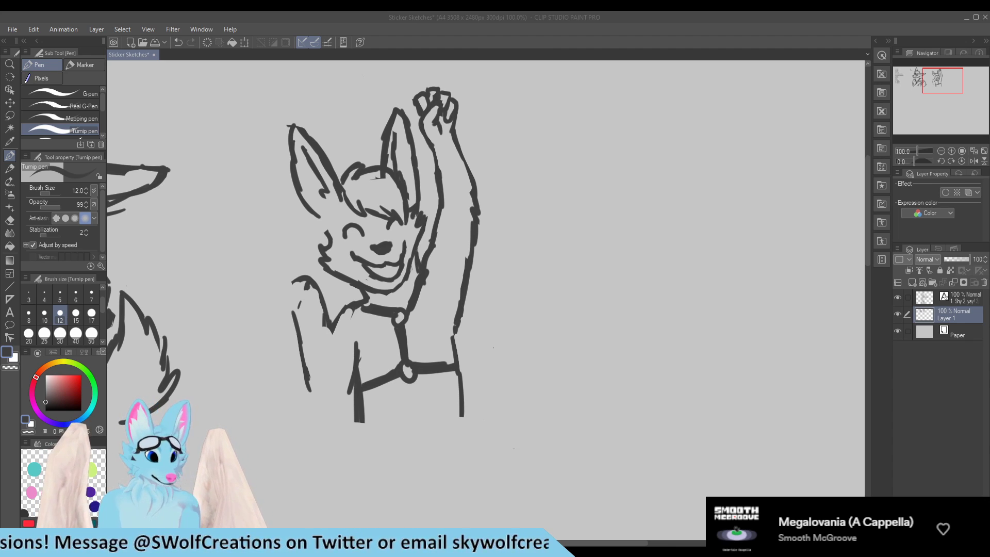
Step: Clean up the left side of the face and draw a continuous line from the ear through the cheek fluff to the jaw
scroll(467, 398, down, 2)
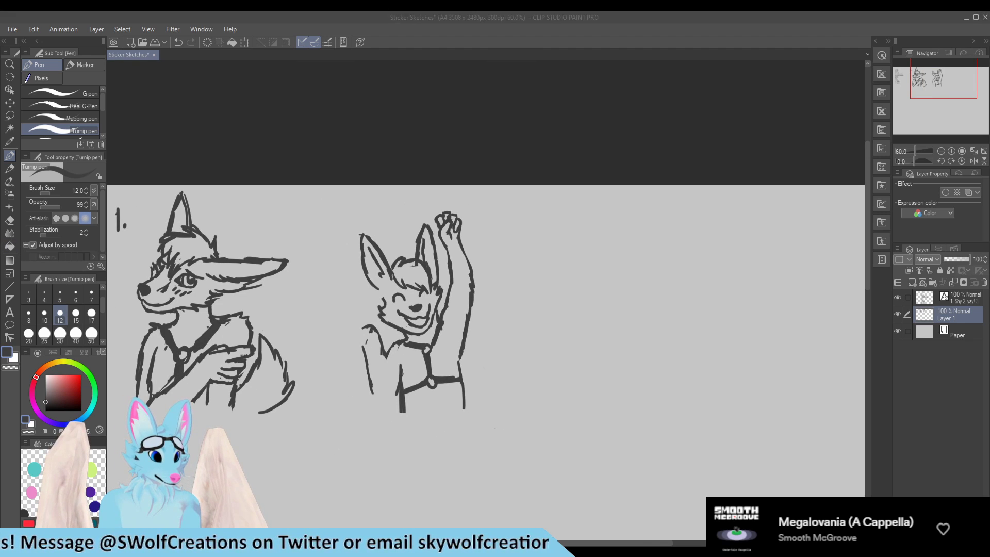
scroll(281, 268, down, 2)
scroll(315, 306, up, 4)
scroll(301, 330, up, 1)
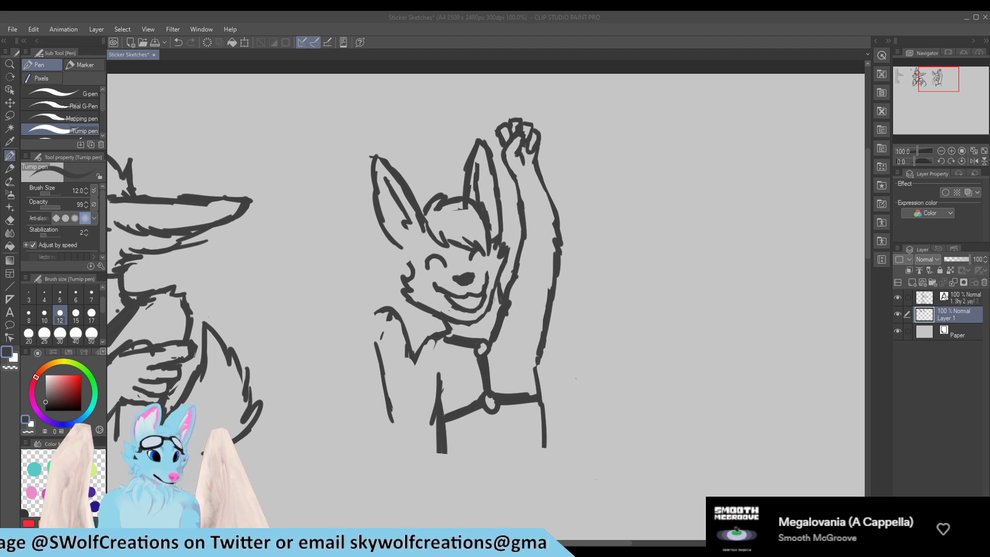
scroll(413, 276, up, 2)
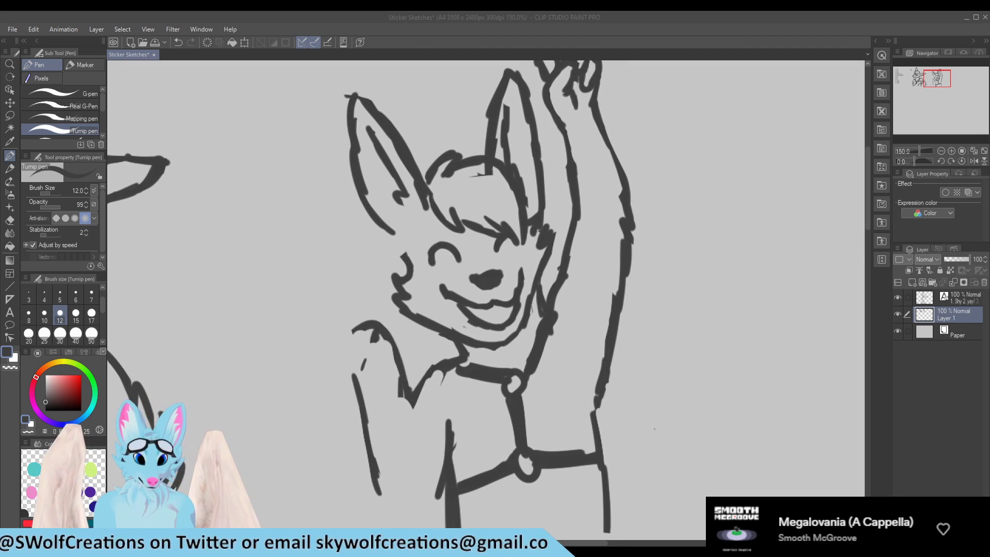
key(e)
mouse_move(407, 304)
mouse_down()
mouse_move(397, 270)
mouse_move(405, 285)
mouse_move(413, 274)
mouse_move(407, 287)
mouse_move(384, 236)
mouse_move(405, 243)
mouse_move(410, 267)
mouse_move(400, 283)
mouse_move(415, 288)
mouse_move(412, 309)
mouse_move(434, 329)
mouse_move(411, 322)
mouse_move(442, 344)
mouse_move(434, 316)
mouse_move(450, 331)
mouse_up()
key(p)
key(e)
key(p)
Step: Erase the cheek fur beside the raised arm, the stray forehead mark and the ear line overlapping the hair
key(e)
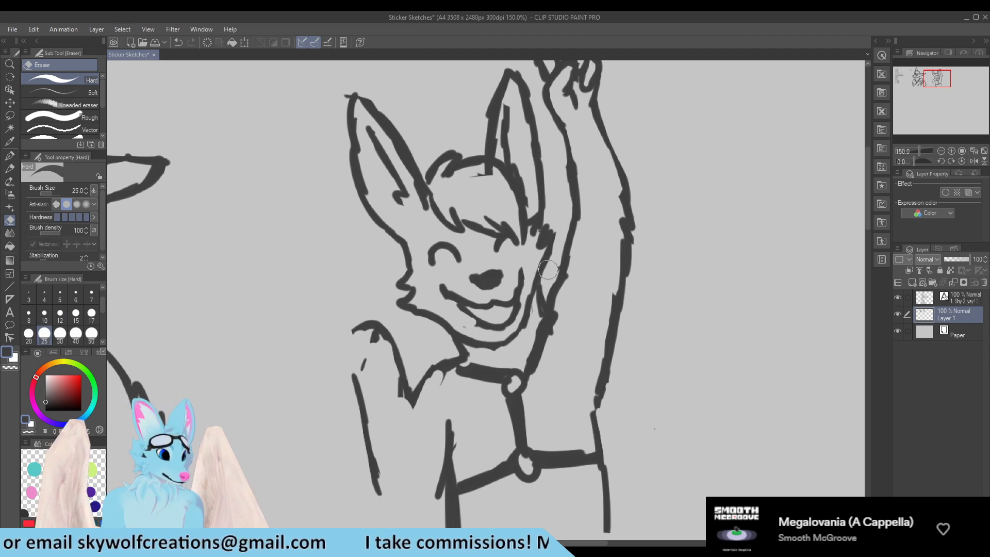
drag(539, 252, 541, 217)
key(p)
key(e)
mouse_move(477, 167)
mouse_down()
mouse_move(487, 181)
mouse_move(482, 173)
mouse_up()
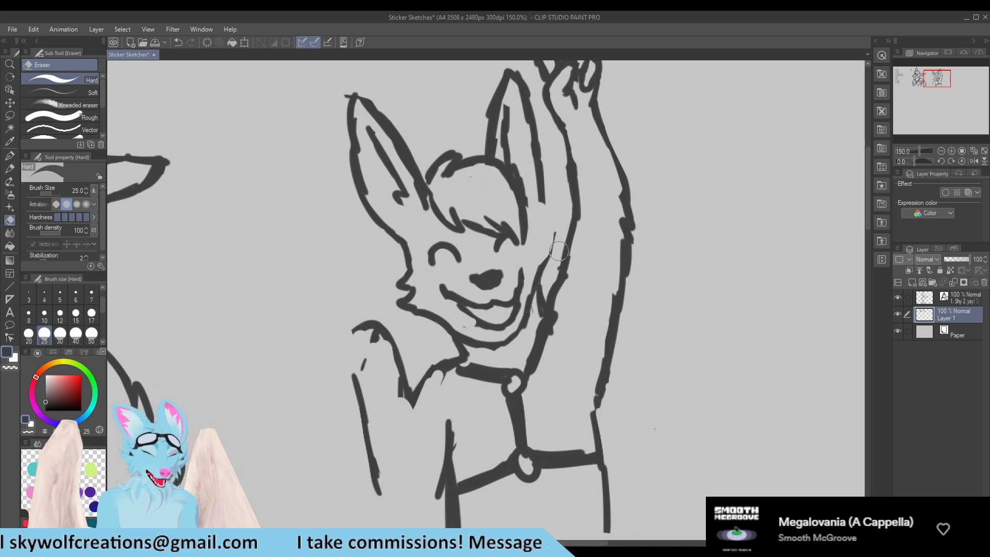
mouse_move(514, 206)
mouse_down()
mouse_move(493, 166)
mouse_move(519, 164)
mouse_move(491, 160)
mouse_move(516, 162)
mouse_move(495, 173)
mouse_move(527, 210)
mouse_up()
key(p)
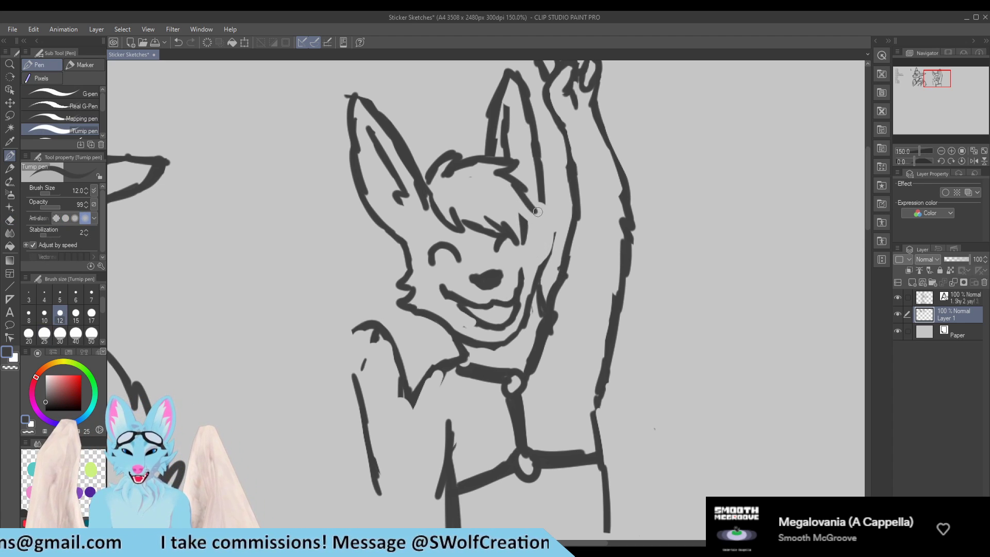
Step: Draw the hair tufts below the right ear and reshape the cheek fur next to the raised arm
mouse_move(516, 207)
mouse_down()
mouse_move(546, 215)
mouse_move(542, 191)
mouse_move(535, 235)
mouse_move(547, 239)
mouse_move(547, 256)
mouse_move(555, 227)
mouse_move(552, 268)
mouse_up()
key(e)
key(p)
key(e)
drag(548, 227, 544, 252)
key(p)
Step: Erase the lower jaw and neck lines and redraw the jaw closer beneath the mouth
key(e)
mouse_move(455, 333)
mouse_down()
mouse_move(508, 336)
mouse_move(448, 330)
mouse_move(499, 336)
mouse_move(485, 341)
mouse_move(433, 320)
mouse_move(523, 338)
mouse_move(447, 338)
mouse_up()
key(p)
key(e)
key(p)
Step: Trim the nose with the eraser and redraw it as a smaller, rounder filled shape
key(e)
drag(470, 284, 496, 280)
key(p)
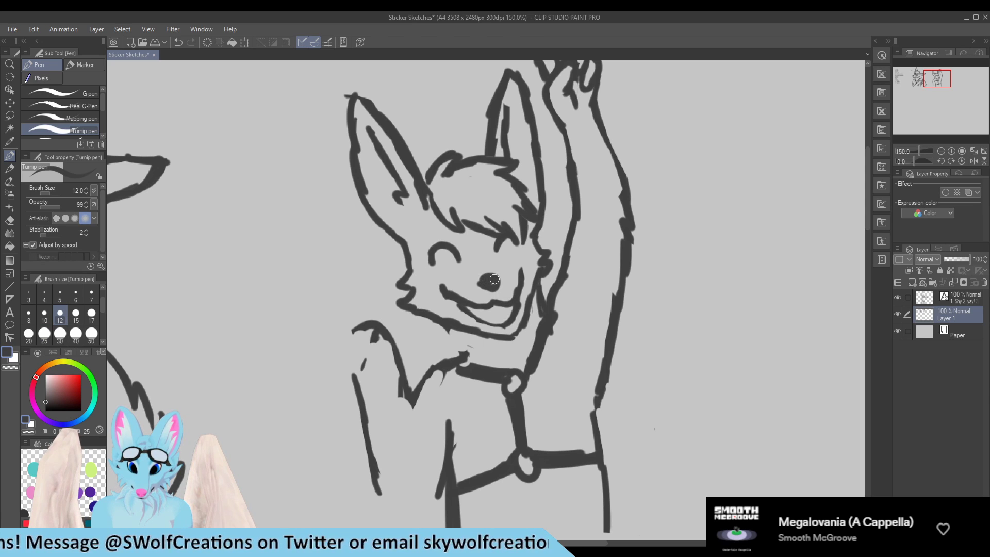
drag(495, 276, 483, 280)
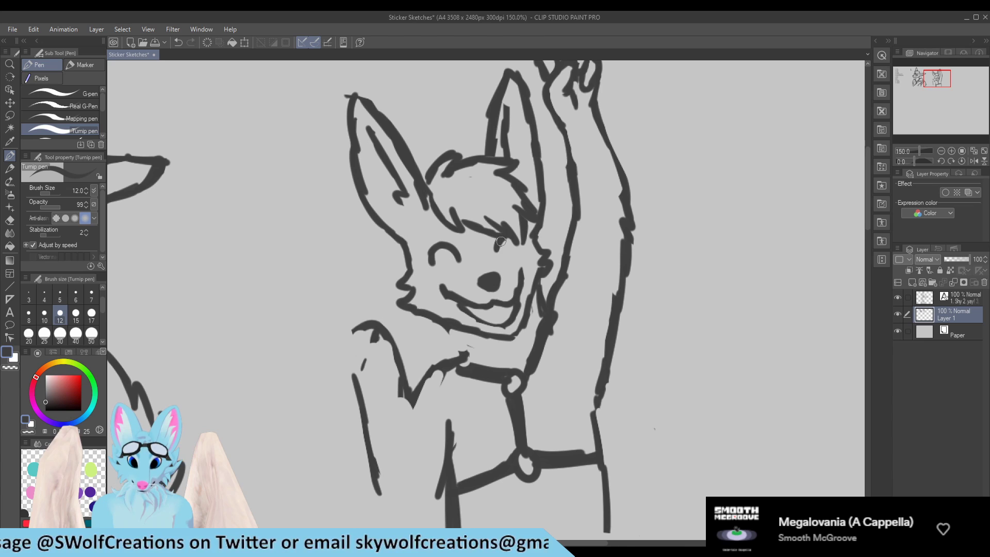
Step: Draw short muzzle lines on both sides of the nose, refining them with pen size 7 and the eraser
mouse_move(465, 272)
mouse_down()
mouse_move(504, 260)
mouse_move(510, 272)
mouse_up()
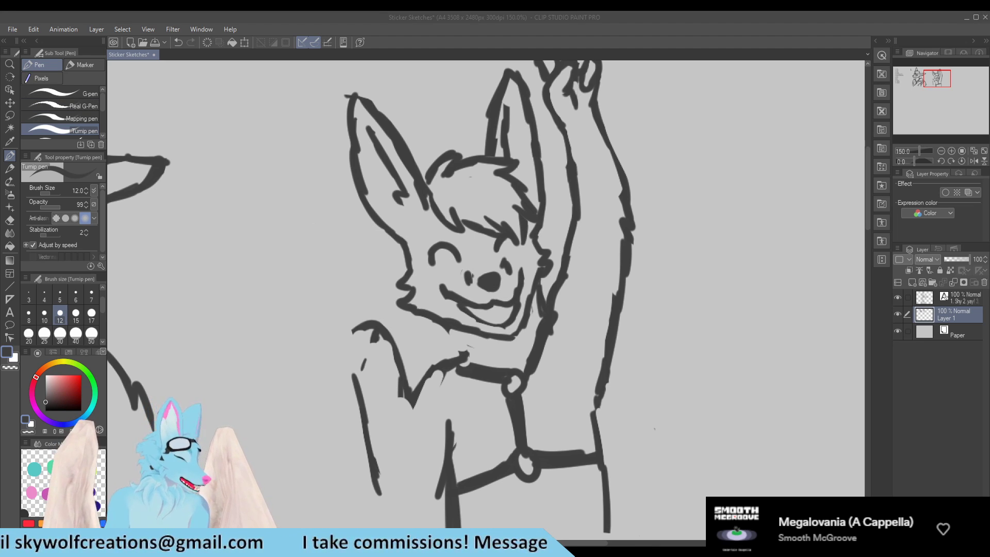
scroll(459, 282, up, 3)
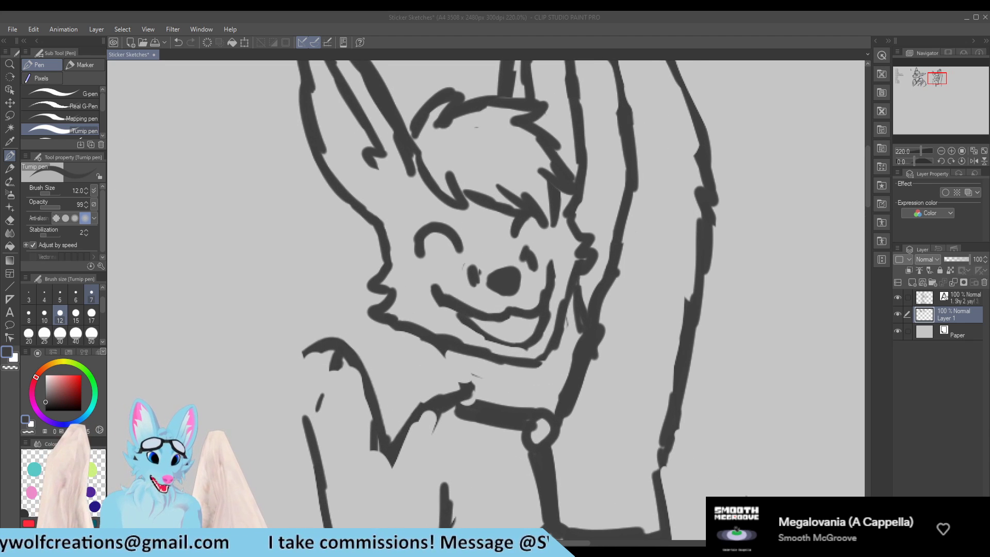
click(91, 294)
drag(469, 258, 478, 271)
drag(525, 243, 520, 259)
key(e)
mouse_move(462, 276)
mouse_down()
mouse_move(481, 262)
mouse_move(482, 287)
mouse_move(530, 279)
mouse_up()
key(p)
key(e)
key(p)
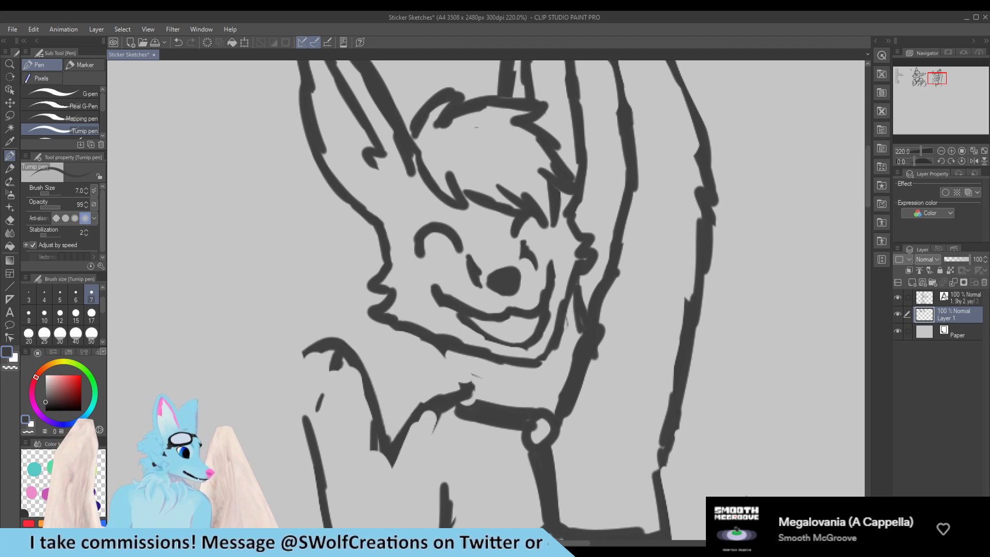
Step: Clear the shoulder-to-chest line and, with pen size 10, redraw the lowered arm as a bent forearm ending in a pointed furry elbow
scroll(510, 198, down, 3)
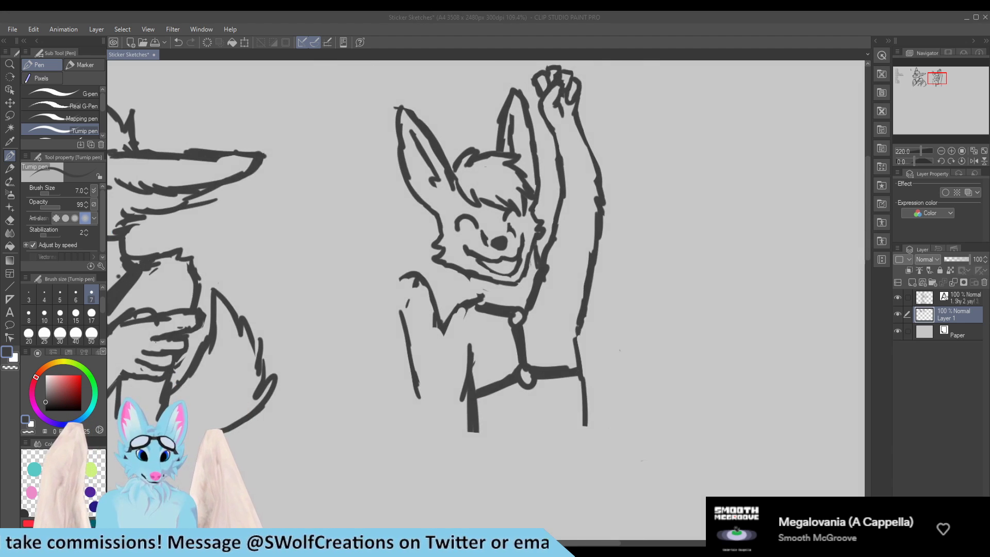
scroll(511, 199, up, 2)
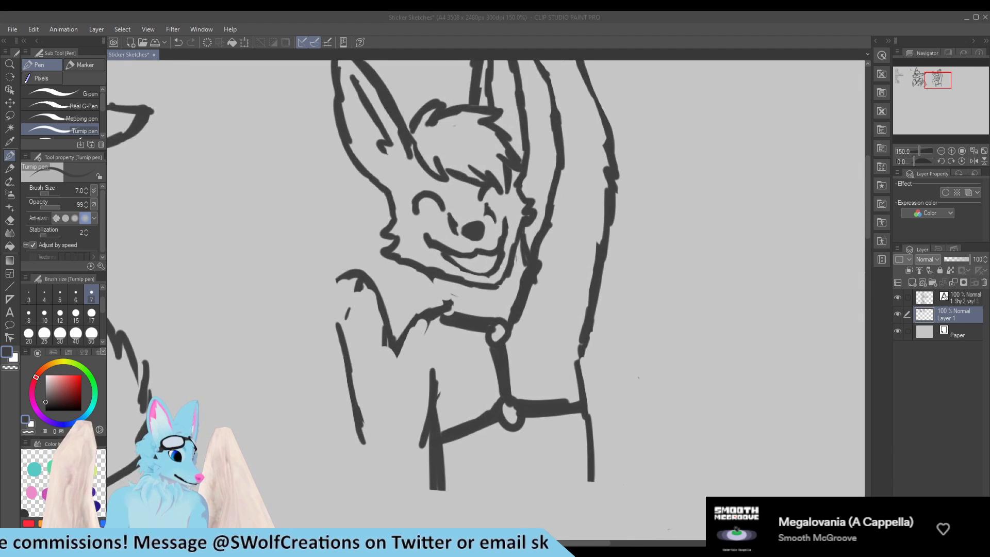
scroll(525, 222, down, 1)
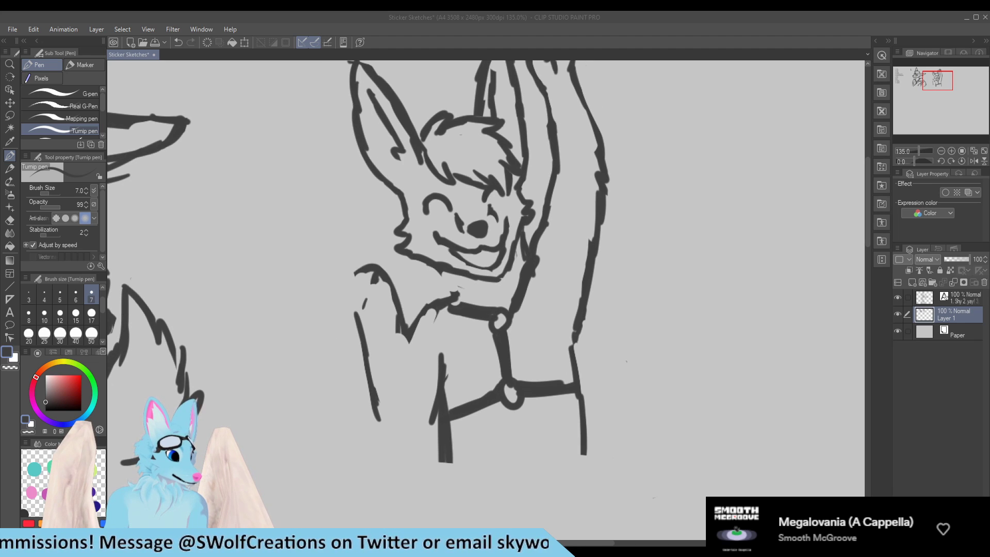
scroll(498, 267, down, 3)
scroll(513, 237, up, 2)
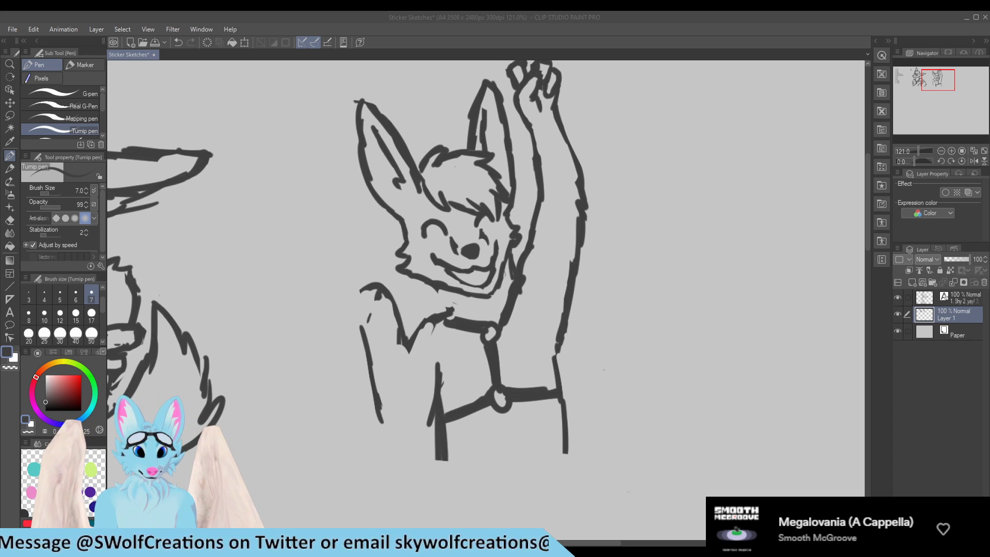
drag(440, 323, 432, 329)
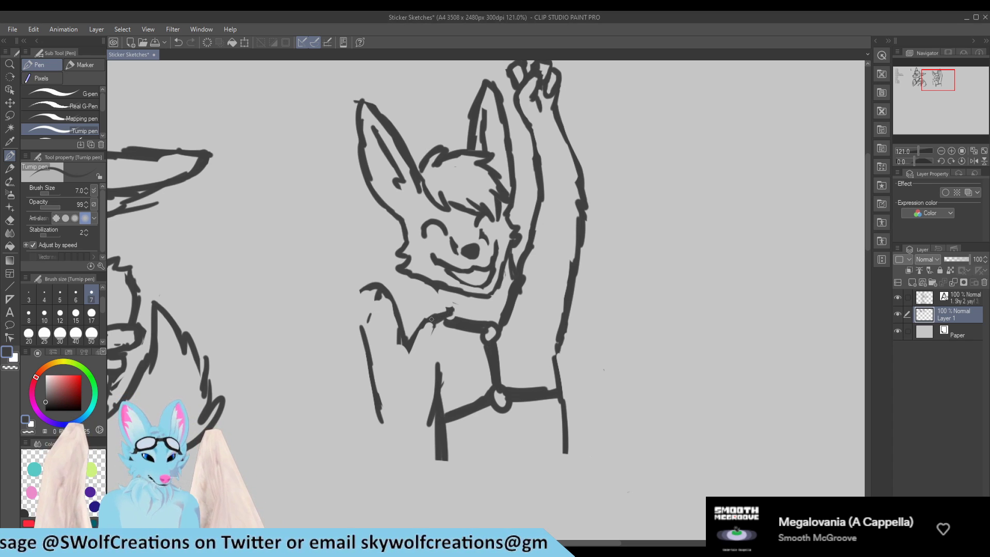
click(44, 315)
mouse_move(456, 321)
mouse_down()
mouse_move(415, 324)
mouse_move(412, 341)
mouse_move(426, 337)
mouse_move(410, 362)
mouse_move(401, 329)
mouse_move(403, 386)
mouse_up()
key(ctrl+z)
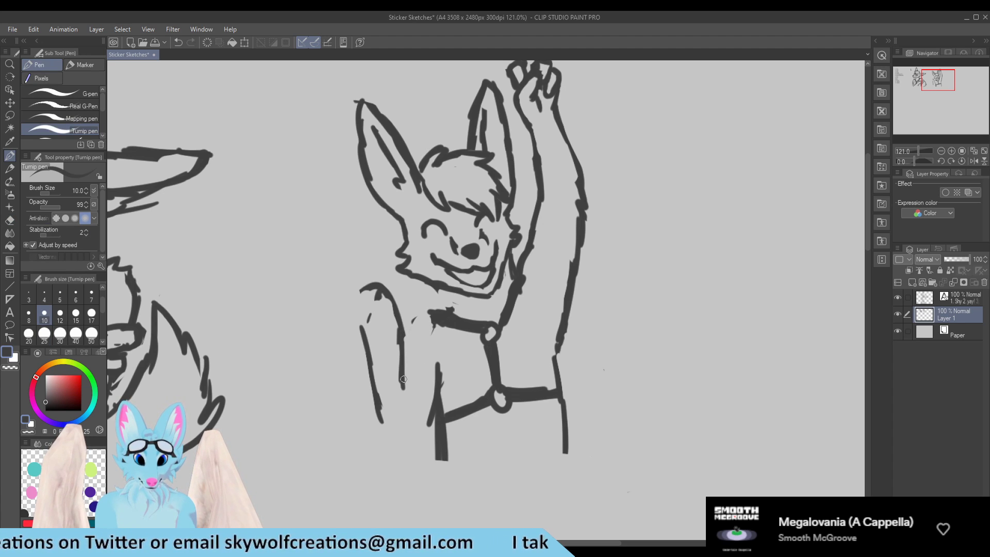
mouse_move(399, 338)
mouse_down()
mouse_move(397, 291)
mouse_move(380, 279)
mouse_move(361, 284)
mouse_move(374, 408)
mouse_move(388, 433)
mouse_up()
mouse_move(402, 355)
mouse_down()
mouse_move(406, 418)
mouse_move(390, 436)
mouse_move(412, 453)
mouse_move(427, 418)
mouse_up()
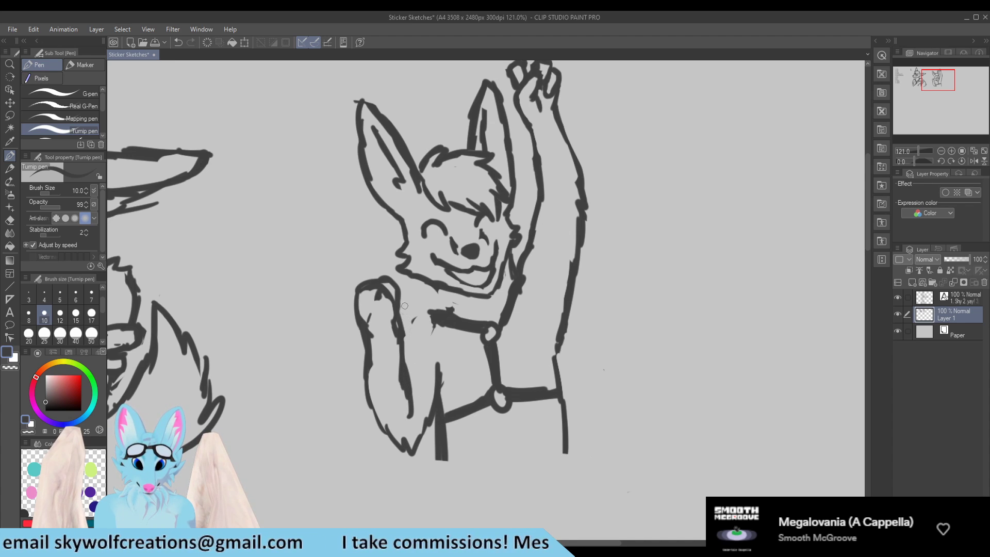
Step: Erase the rounded top of the bent forearm and sketch a curled paw with fingers and a thumb there
key(e)
mouse_move(392, 308)
mouse_down()
mouse_move(400, 300)
mouse_move(408, 312)
mouse_move(389, 342)
mouse_move(400, 329)
mouse_move(384, 281)
mouse_move(363, 288)
mouse_up()
key(p)
key(e)
key(p)
mouse_move(380, 290)
mouse_down()
mouse_move(369, 298)
mouse_move(384, 279)
mouse_move(364, 316)
mouse_move(368, 295)
mouse_move(357, 298)
mouse_move(370, 331)
mouse_move(361, 336)
mouse_up()
key(e)
key(p)
key(e)
key(p)
key(e)
key(p)
key(e)
key(p)
key(e)
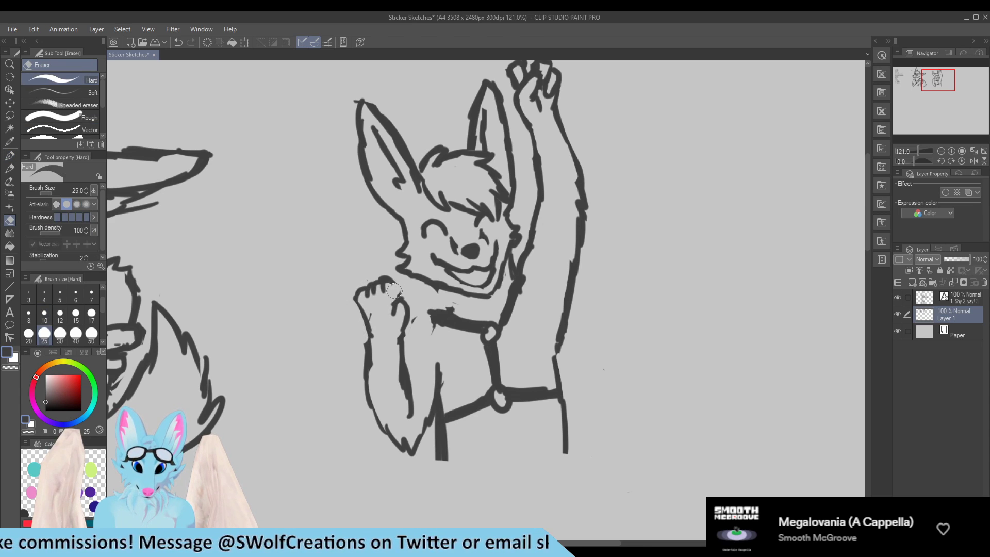
key(p)
drag(400, 285, 400, 302)
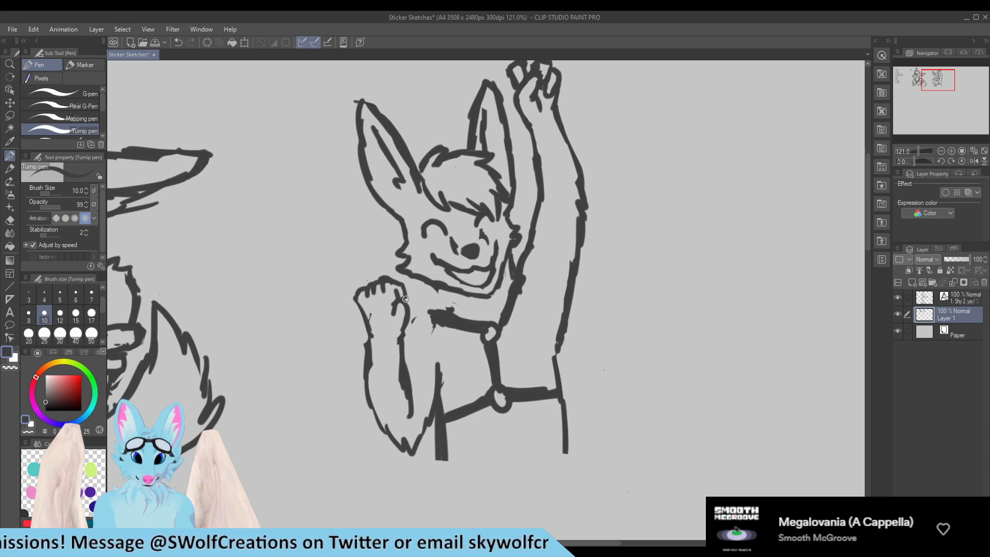
Step: Clean up the outer wrist of the bent arm and redraw it as a smooth line into the forearm
key(e)
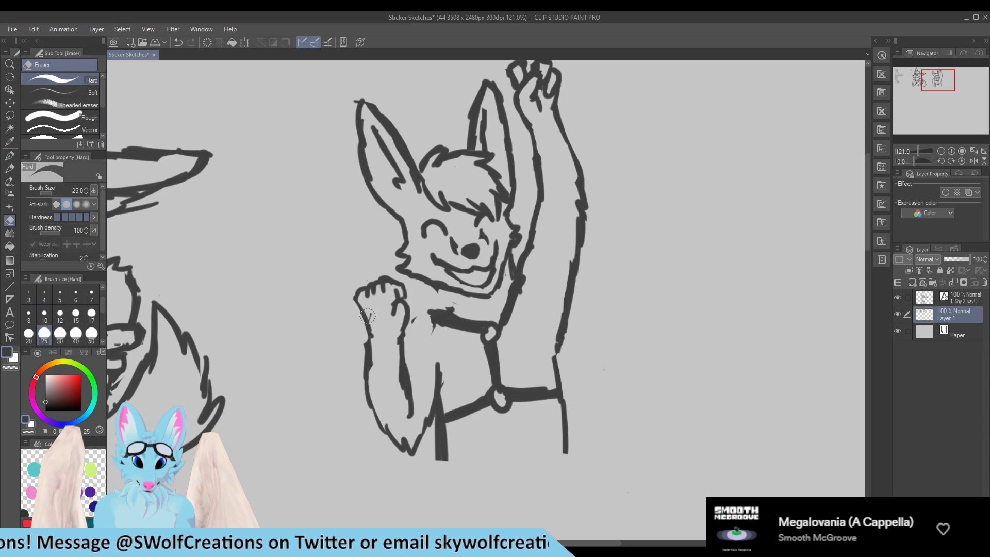
key(p)
key(e)
drag(370, 314, 378, 343)
key(p)
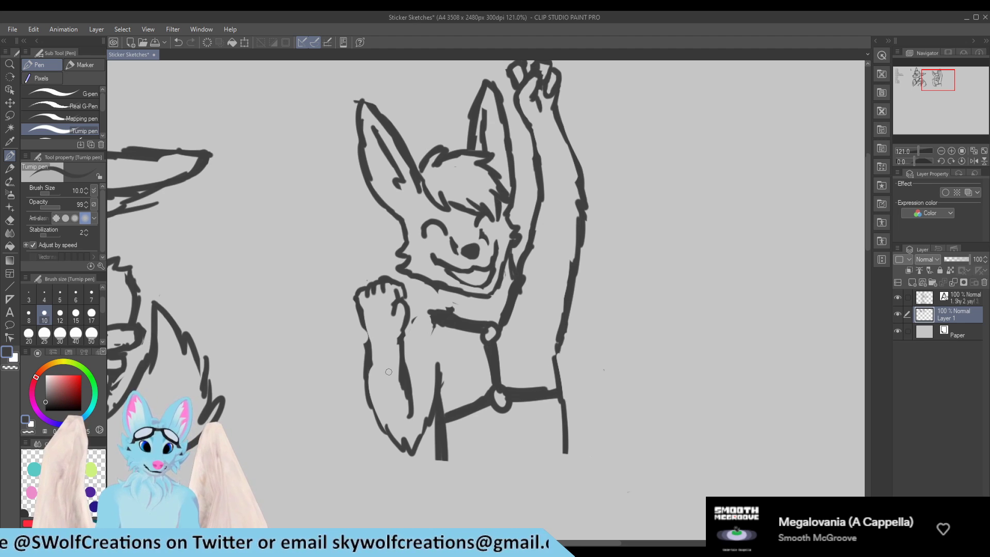
Step: Erase the whole paw and wrist of the bent arm and retrace the upper end of the outer forearm line
key(e)
mouse_move(412, 330)
mouse_down()
mouse_move(408, 314)
mouse_move(367, 294)
mouse_up()
key(p)
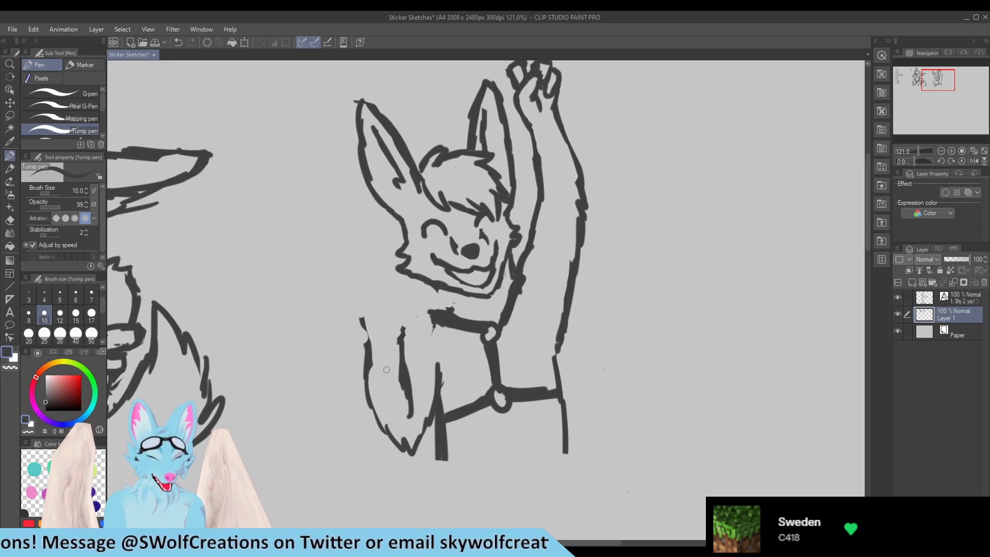
drag(366, 342, 362, 324)
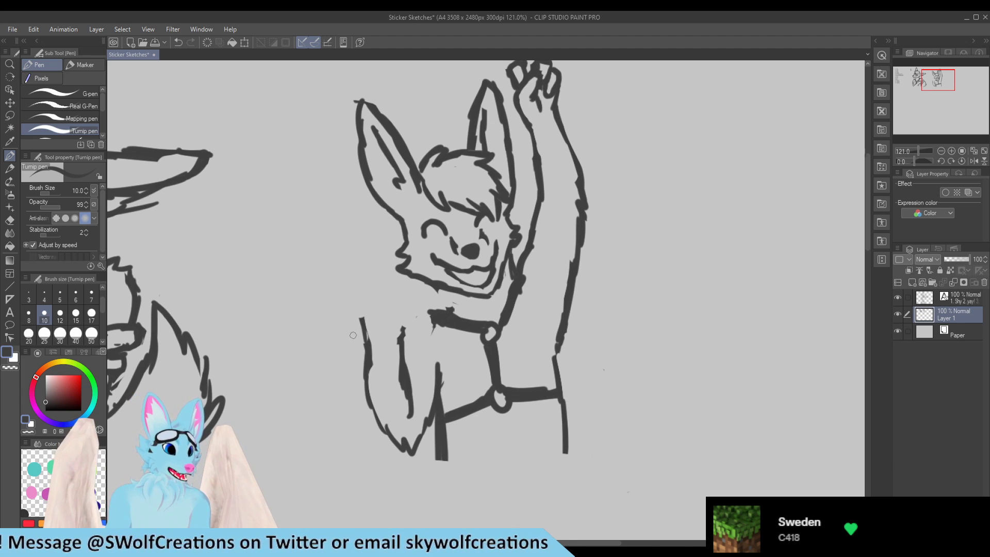
Step: Erase the stray marks around the collar, draw the neck line, and extend the collar strap outward and up beside the raised arm
key(e)
drag(425, 325, 442, 334)
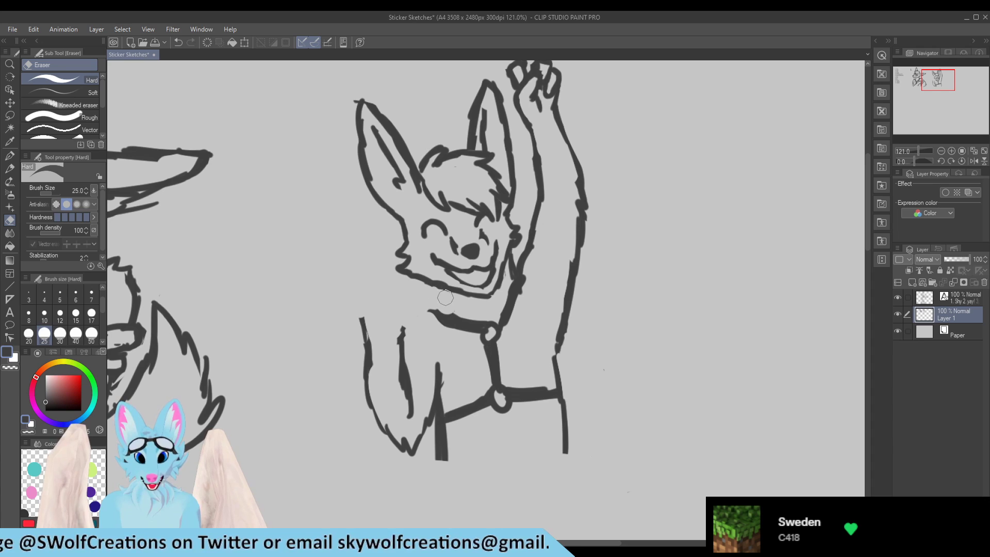
key(p)
key(e)
mouse_move(447, 304)
mouse_down()
mouse_move(452, 314)
mouse_move(423, 308)
mouse_move(449, 321)
mouse_move(437, 311)
mouse_up()
key(p)
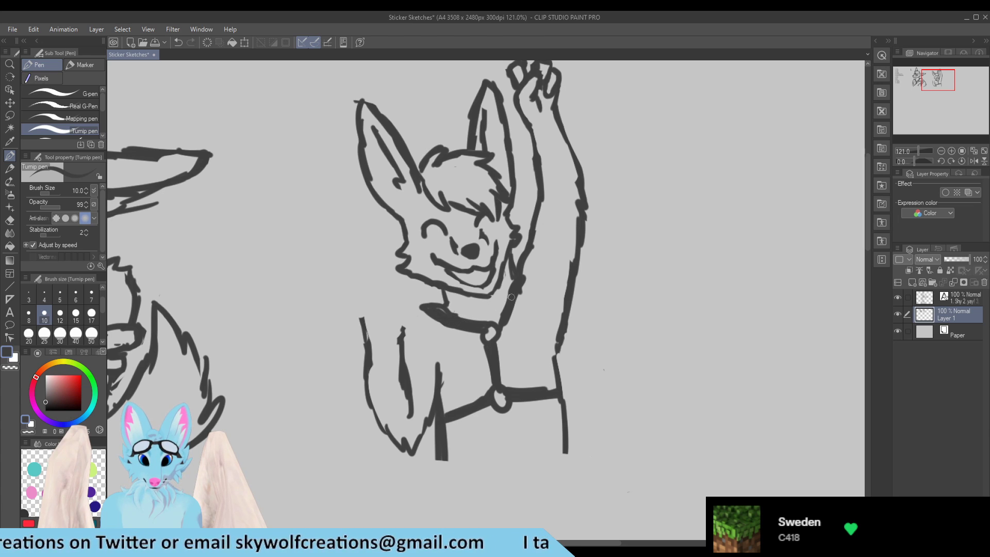
key(e)
key(p)
drag(510, 296, 495, 334)
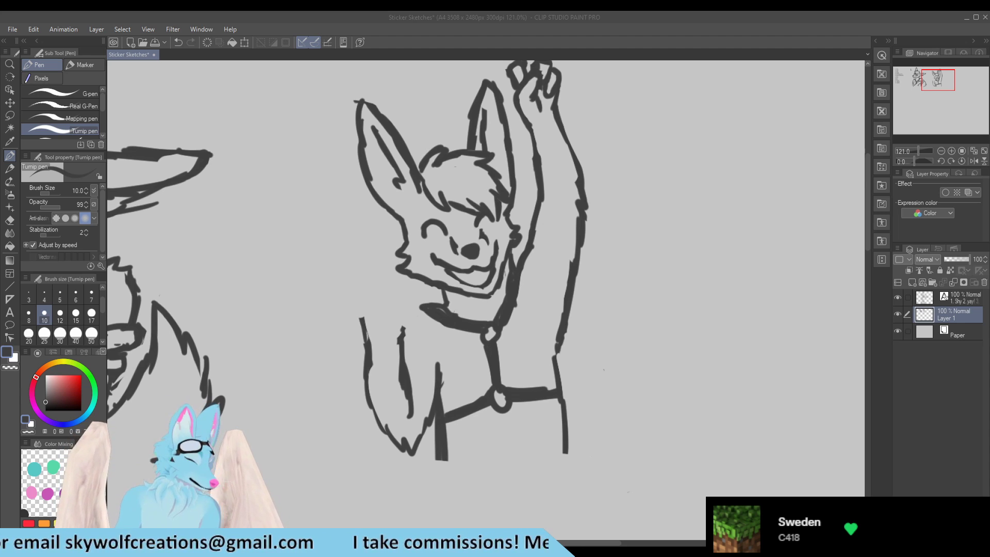
Step: Draw two long vertical lines down the torso on either side of the harness rings and a band across the raised upper arm
click(522, 316)
drag(515, 305, 532, 386)
mouse_move(509, 328)
mouse_down()
mouse_move(532, 353)
mouse_move(522, 341)
mouse_move(539, 441)
mouse_up()
drag(531, 401, 536, 452)
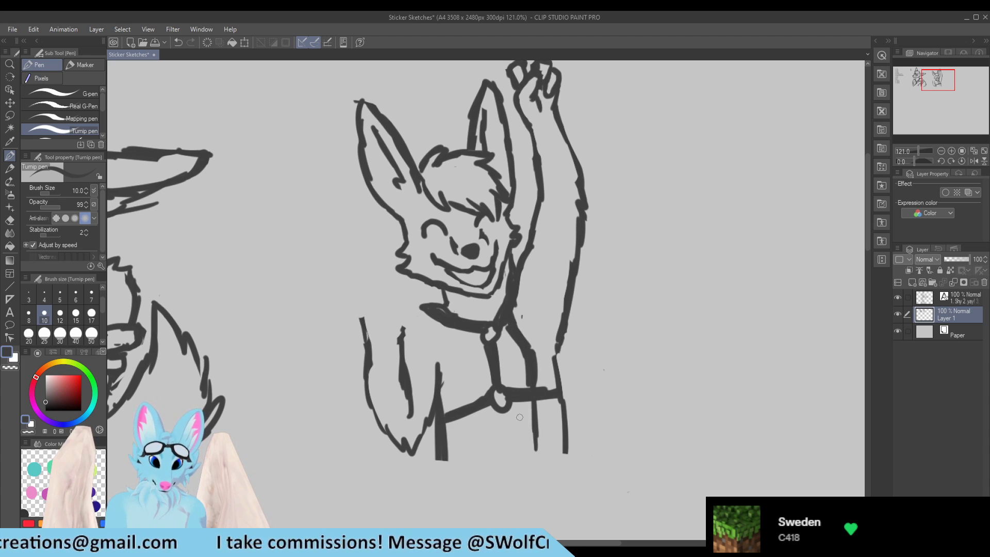
drag(442, 322, 460, 395)
drag(453, 356, 472, 467)
drag(463, 403, 447, 341)
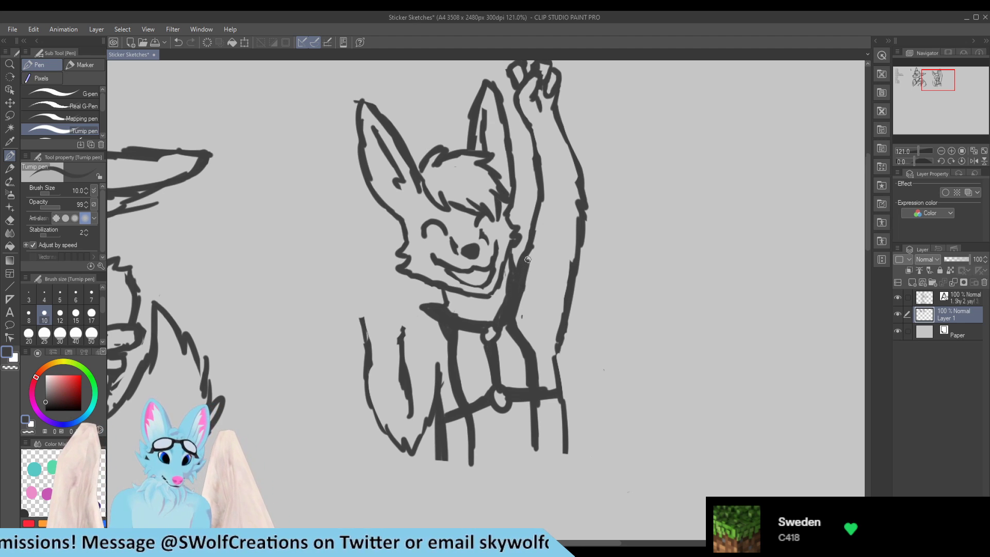
mouse_move(529, 260)
mouse_down()
mouse_move(577, 261)
mouse_move(530, 262)
mouse_move(571, 258)
mouse_move(572, 266)
mouse_up()
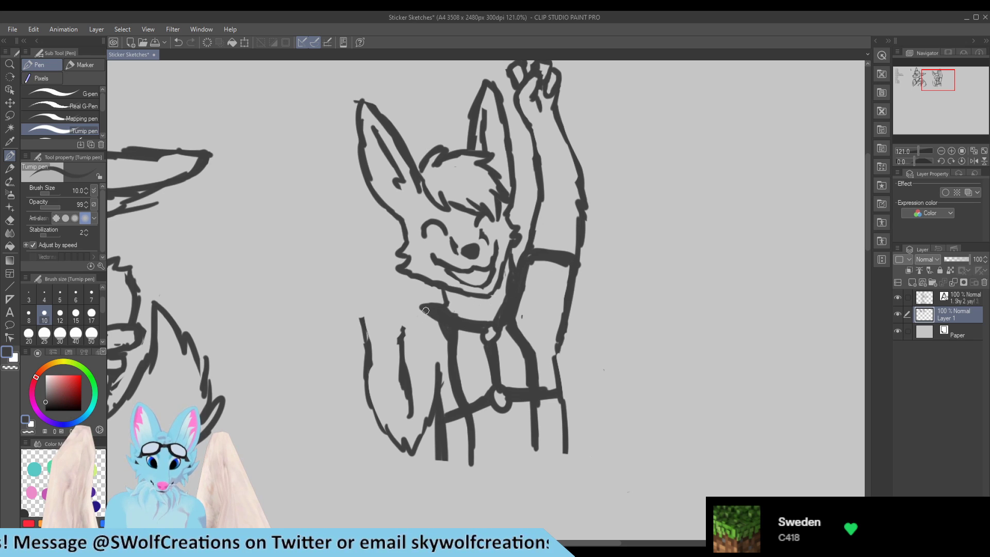
Step: Draw the curved line joining the bent forearm to the torso and extend the outer wrist up into the outline of a closed fist
mouse_move(416, 375)
mouse_down()
mouse_move(435, 380)
mouse_move(404, 362)
mouse_up()
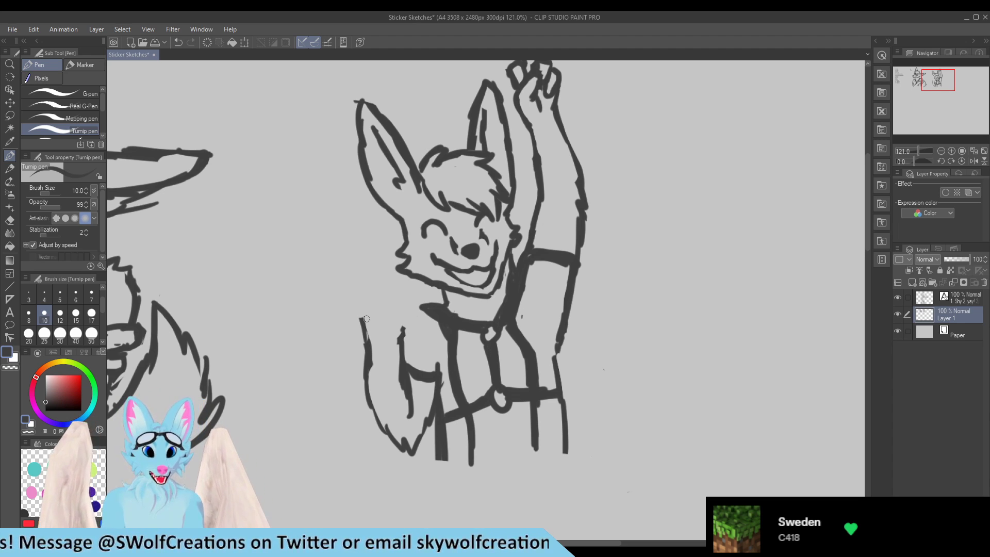
drag(368, 342, 362, 320)
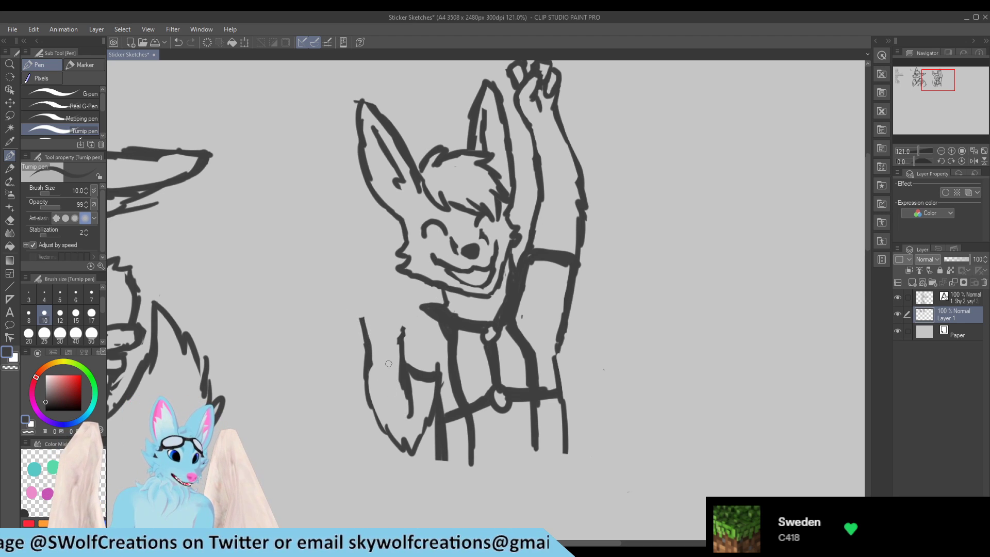
key(e)
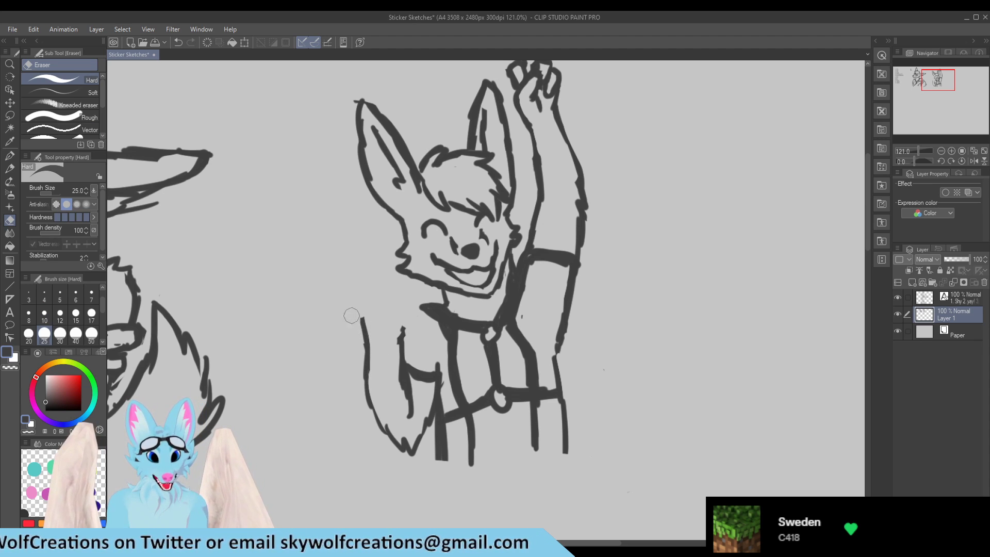
key(p)
mouse_move(361, 318)
mouse_down()
mouse_move(365, 299)
mouse_move(379, 292)
mouse_up()
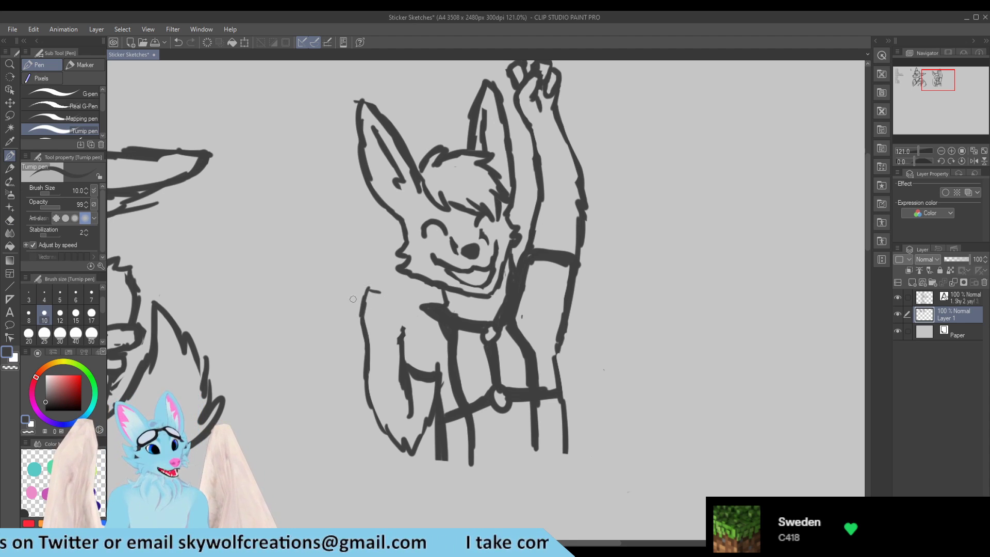
mouse_move(369, 291)
mouse_down()
mouse_move(399, 296)
mouse_move(389, 286)
mouse_move(414, 313)
mouse_move(402, 334)
mouse_move(413, 329)
mouse_move(393, 305)
mouse_move(405, 298)
mouse_up()
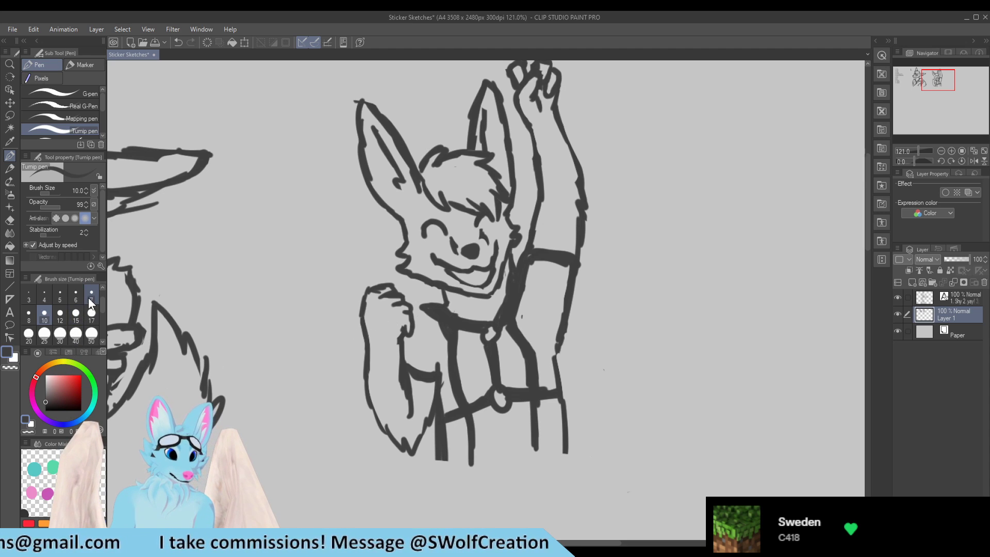
Step: Erase the inner lines of the bent arm's fist and redraw the curled fingers with a size 7 pen
key(e)
mouse_move(382, 297)
mouse_down()
mouse_move(411, 306)
mouse_move(381, 292)
mouse_move(404, 294)
mouse_move(381, 298)
mouse_move(402, 294)
mouse_move(389, 301)
mouse_move(403, 300)
mouse_move(401, 337)
mouse_move(405, 309)
mouse_up()
key(p)
key(e)
key(p)
key(e)
key(p)
key(e)
key(p)
key(e)
key(p)
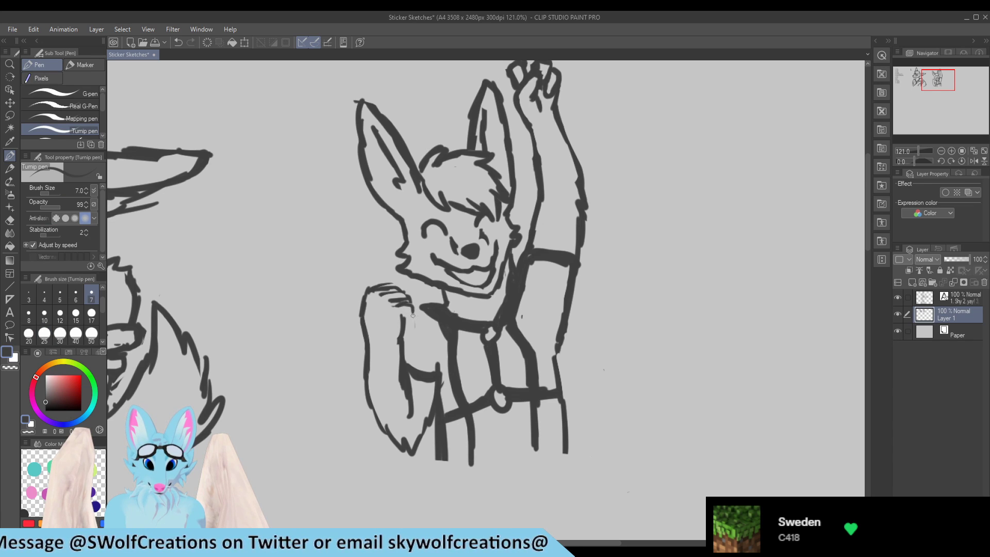
drag(412, 316, 413, 326)
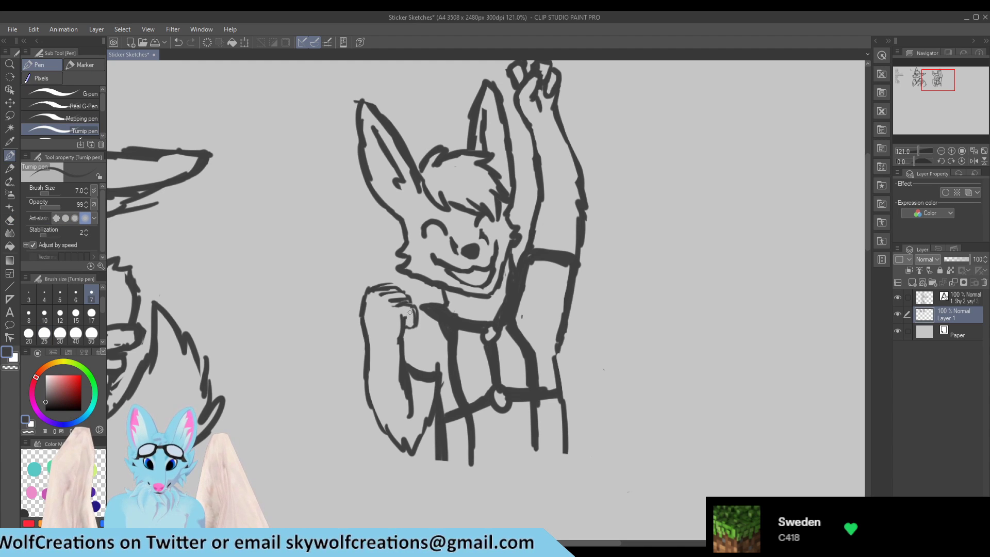
Step: Draw the shoulder line between the bent arm's fist and the neck with a size 10 pen
scroll(364, 263, down, 3)
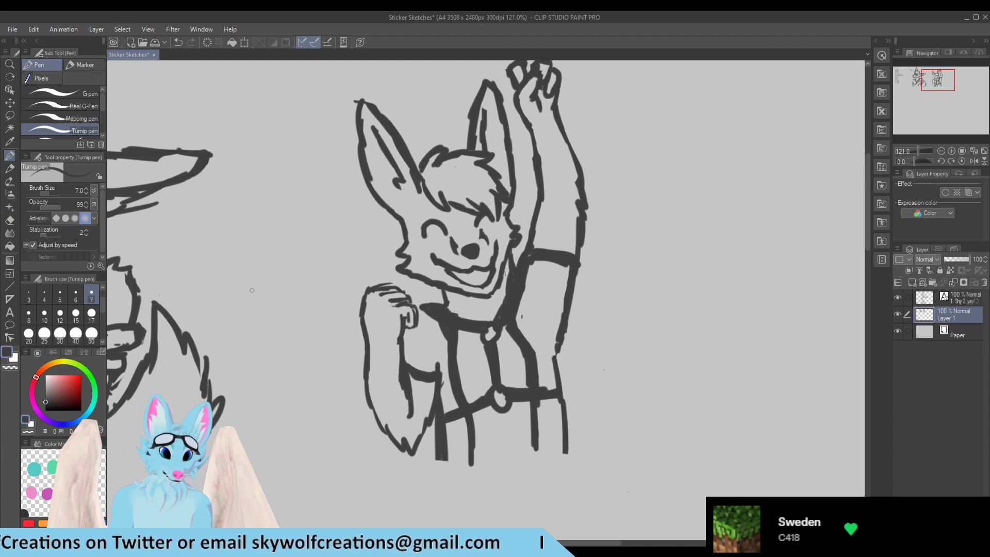
scroll(518, 232, up, 4)
scroll(355, 248, down, 6)
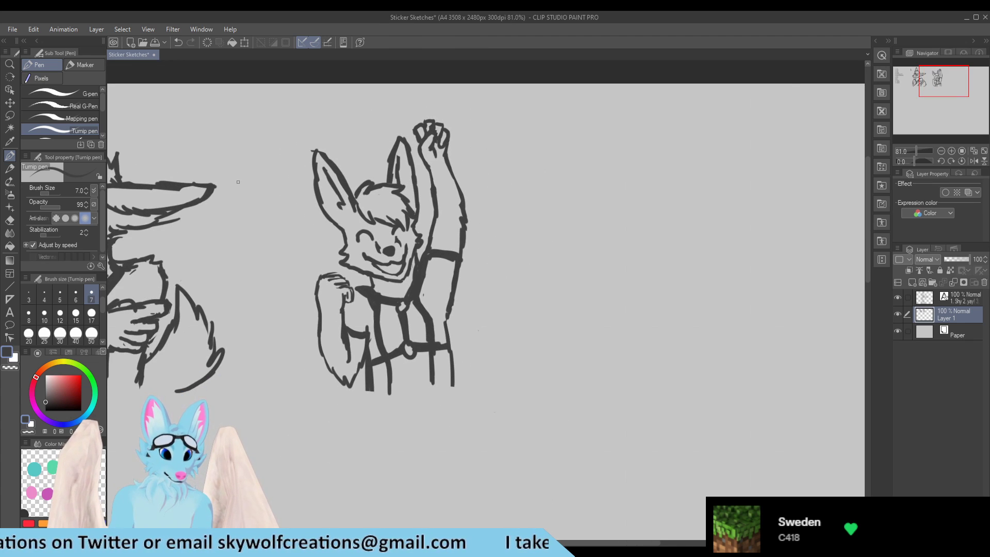
scroll(299, 255, up, 4)
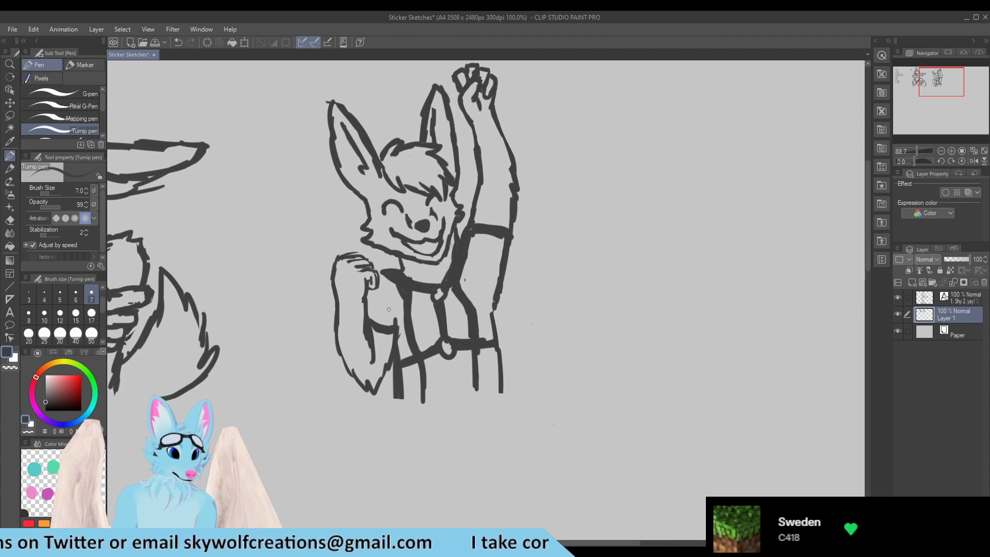
click(45, 315)
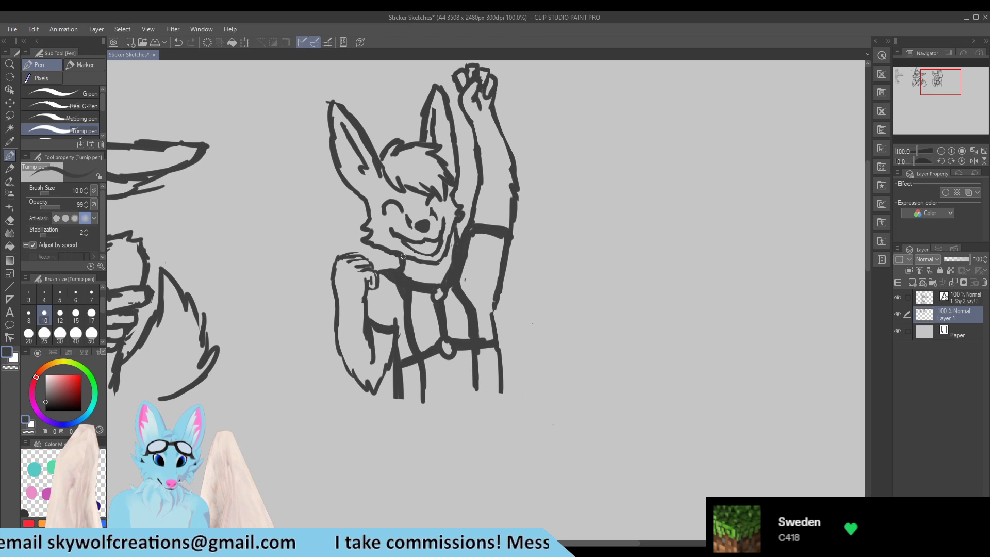
key(e)
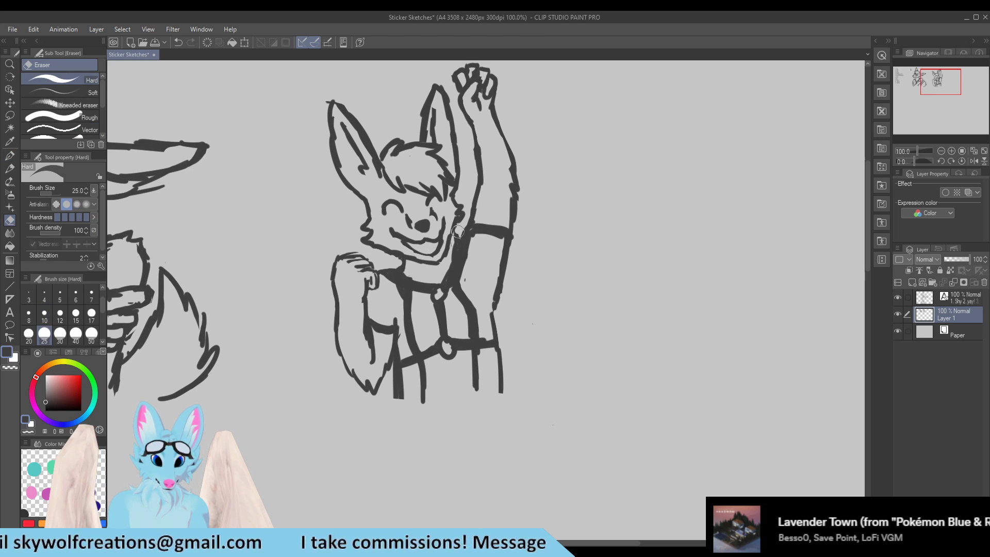
key(p)
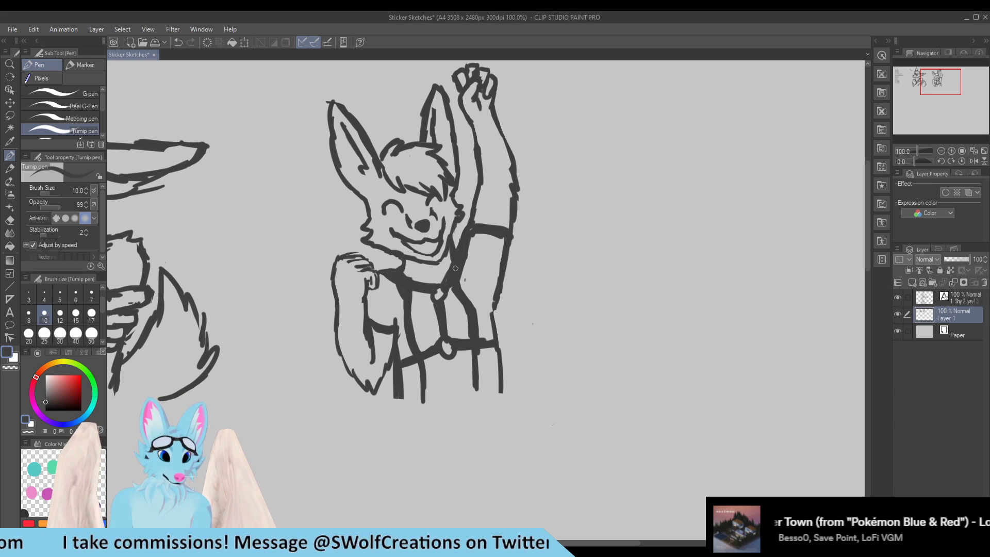
Step: Try drawing a tongue and a fang inside the open mouth
scroll(401, 291, up, 5)
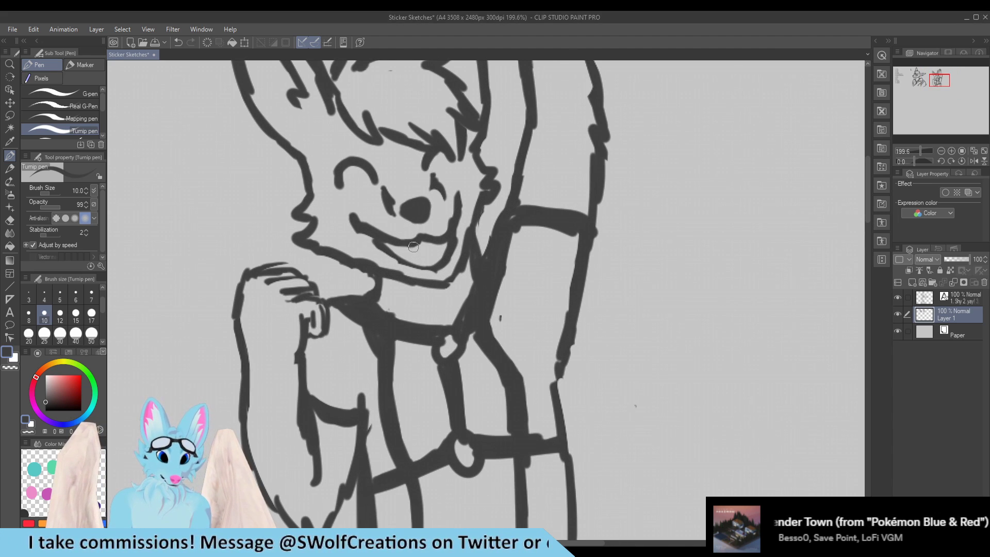
mouse_move(411, 245)
mouse_down()
mouse_move(414, 257)
mouse_move(443, 260)
mouse_move(422, 264)
mouse_move(436, 259)
mouse_up()
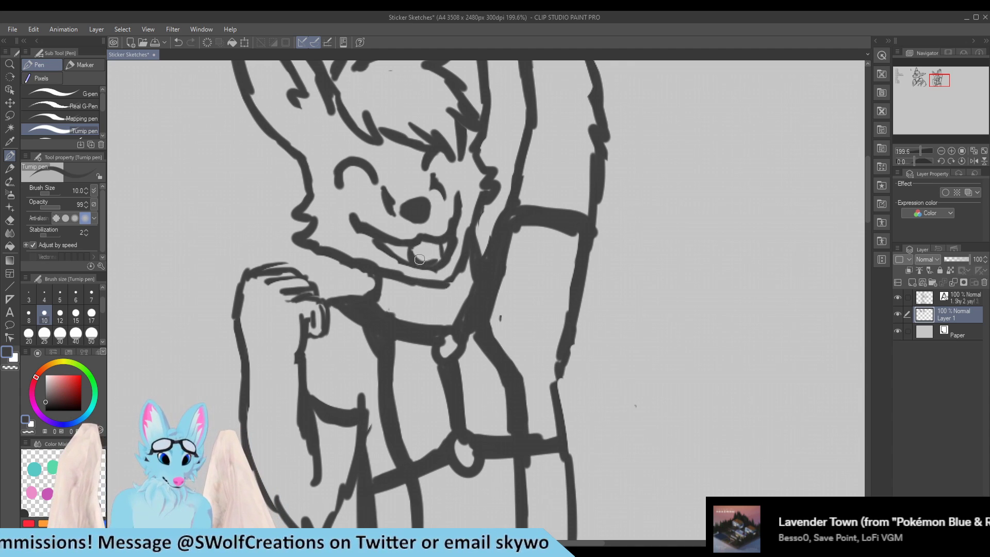
key(e)
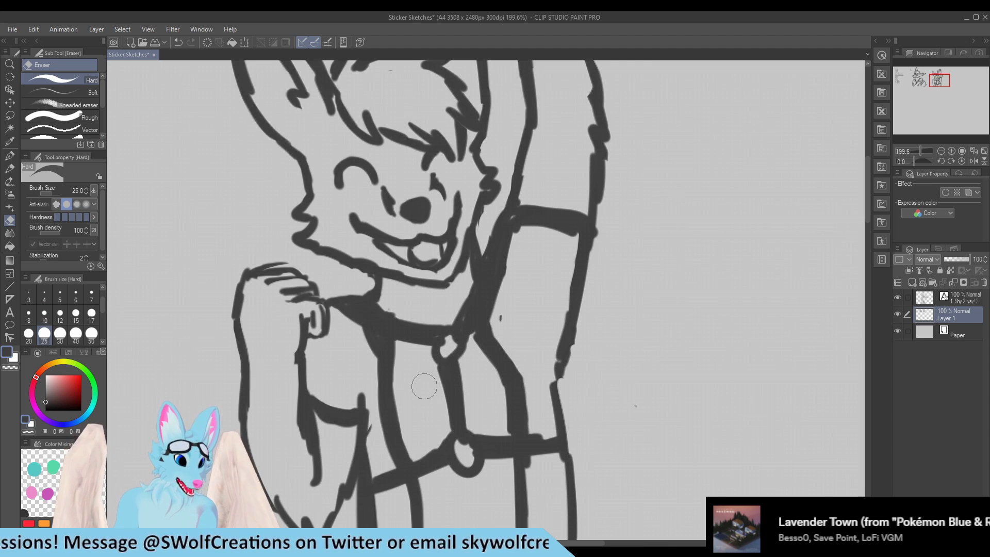
key(p)
Step: Erase the marks inside the mouth and thin the lip line, reworking it with a size 7 pen
click(92, 296)
key(e)
mouse_move(416, 256)
mouse_down()
mouse_move(437, 250)
mouse_move(426, 271)
mouse_move(409, 240)
mouse_move(421, 240)
mouse_move(395, 243)
mouse_move(418, 245)
mouse_move(399, 245)
mouse_move(421, 235)
mouse_move(399, 245)
mouse_move(378, 233)
mouse_up()
key(p)
key(e)
key(p)
key(e)
key(p)
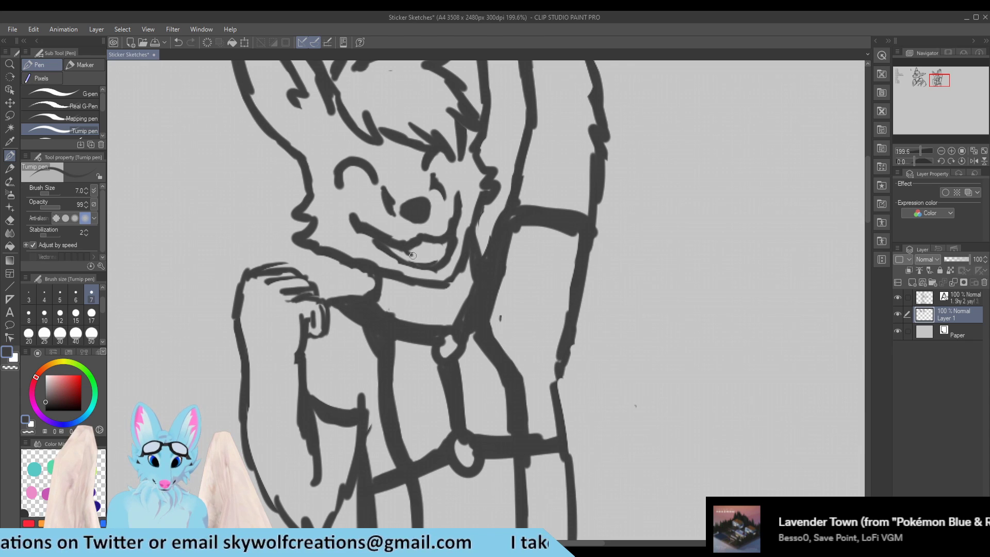
Step: Erase the lower edge of the open mouth and redraw it as a thinner, rounded lower lip
key(e)
mouse_move(438, 250)
mouse_down()
mouse_move(459, 234)
mouse_move(440, 241)
mouse_move(452, 227)
mouse_move(460, 232)
mouse_move(416, 247)
mouse_move(440, 238)
mouse_move(458, 247)
mouse_move(417, 253)
mouse_move(437, 261)
mouse_move(442, 242)
mouse_move(451, 255)
mouse_move(408, 251)
mouse_move(437, 241)
mouse_move(453, 250)
mouse_move(459, 227)
mouse_move(444, 262)
mouse_move(417, 263)
mouse_move(443, 265)
mouse_move(448, 247)
mouse_move(444, 264)
mouse_move(407, 262)
mouse_up()
key(p)
key(e)
key(p)
key(e)
key(p)
key(e)
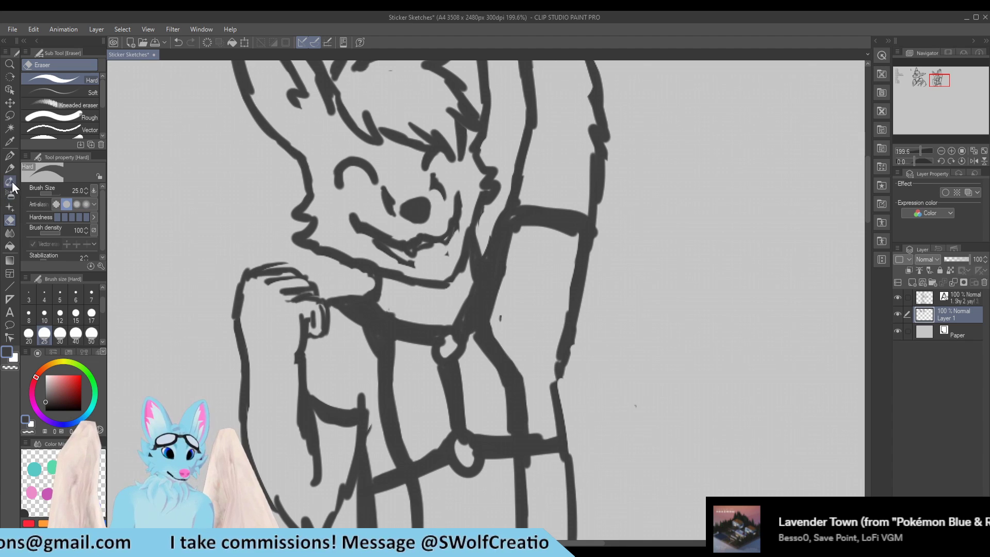
key(p)
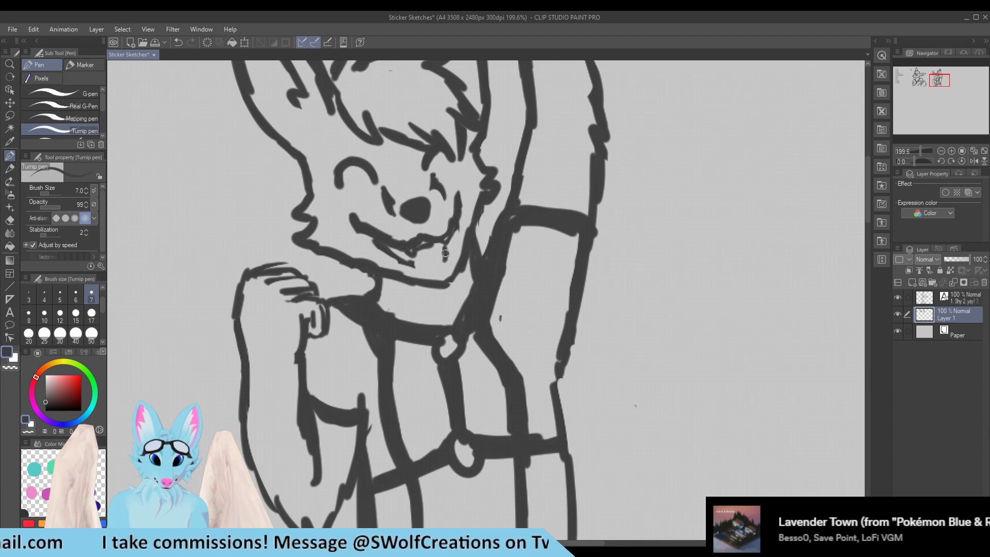
drag(445, 253, 416, 265)
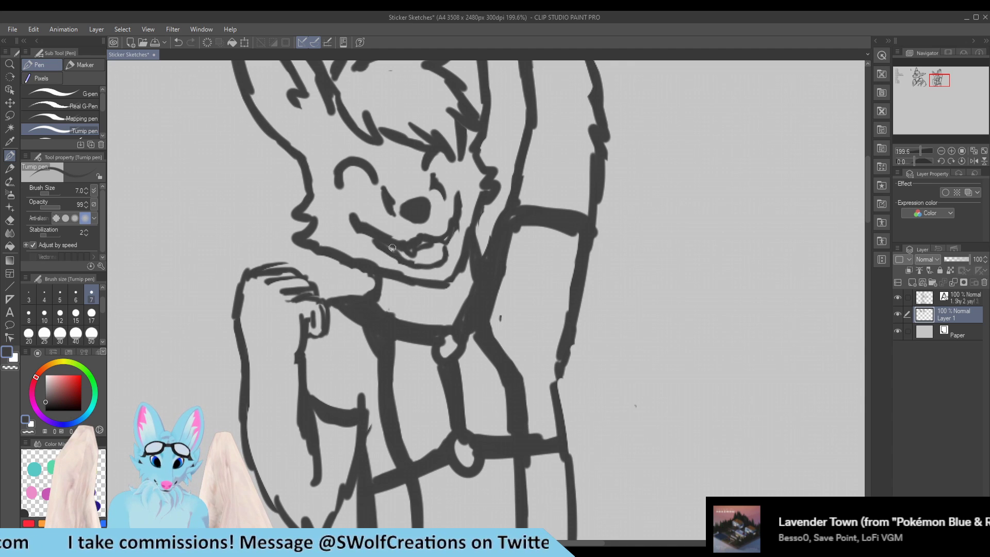
Step: Erase the thick mouth corner on the bent-arm side and redraw it as a thin upward smile curve
key(e)
mouse_move(400, 255)
mouse_down()
mouse_move(361, 240)
mouse_move(383, 227)
mouse_move(396, 234)
mouse_move(366, 212)
mouse_move(370, 235)
mouse_move(350, 211)
mouse_up()
key(p)
drag(392, 249, 371, 221)
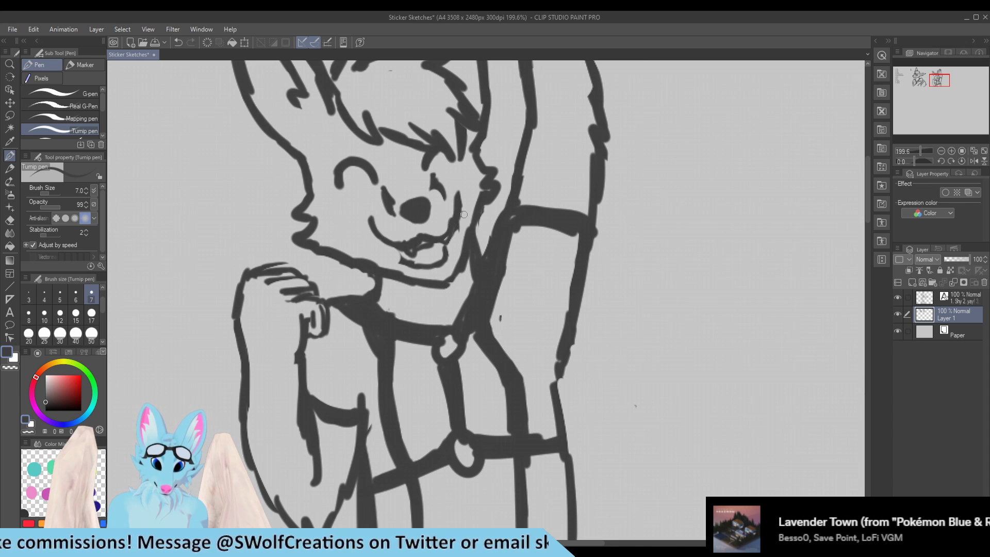
Step: Thin the mouth corner on the raised-arm side and strengthen the side of the lower lip up to the smile line
key(e)
mouse_move(443, 222)
mouse_down()
mouse_move(457, 189)
mouse_move(456, 219)
mouse_up()
key(p)
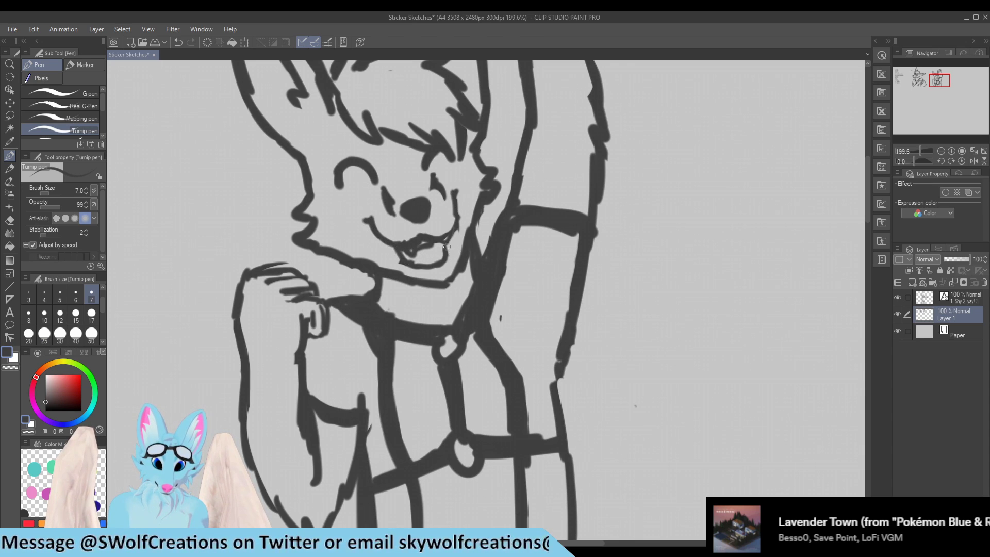
drag(444, 261, 449, 241)
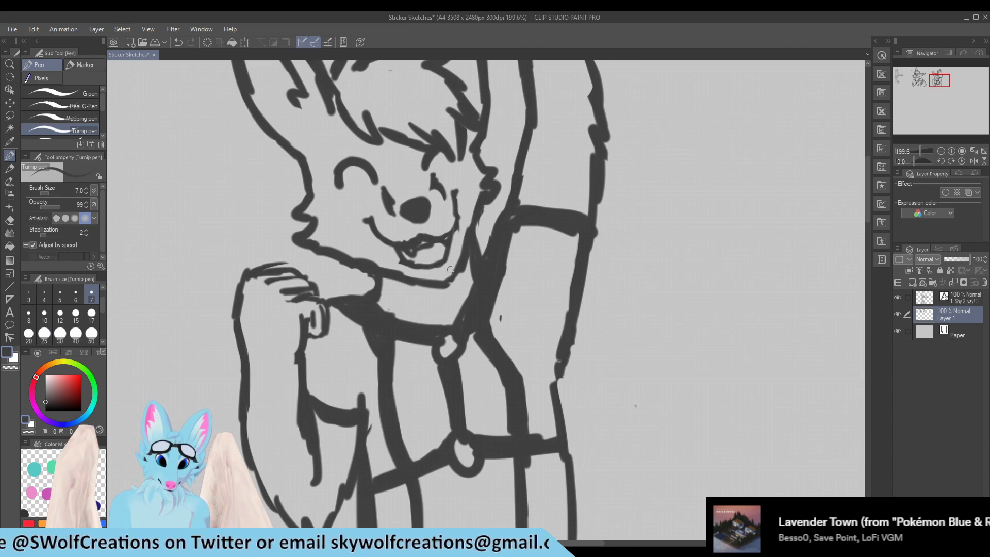
Step: Replace the head outline below the bent-arm-side ear with pointed fur tufts and add a tuft below the other ear
scroll(474, 280, down, 4)
scroll(474, 280, down, 1)
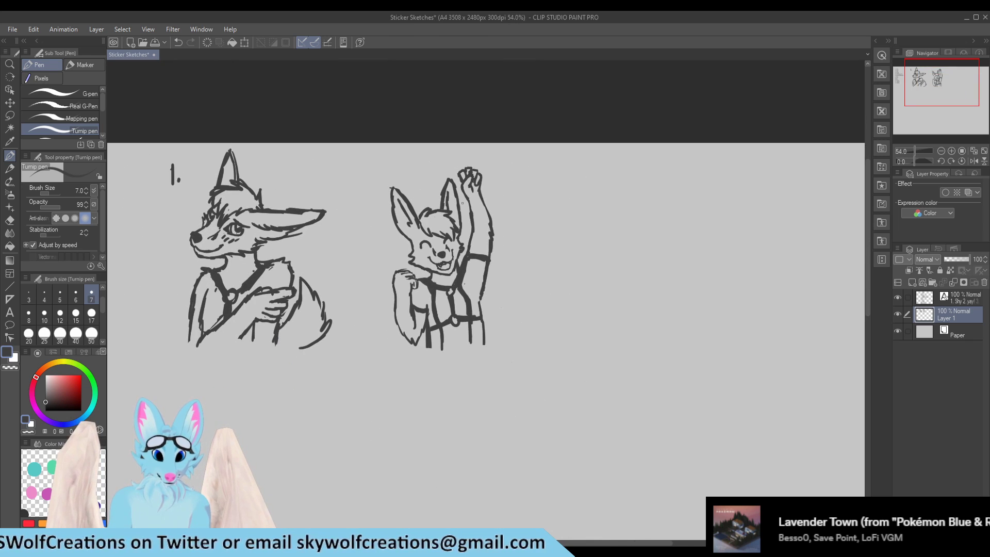
scroll(474, 274, down, 1)
scroll(473, 269, up, 1)
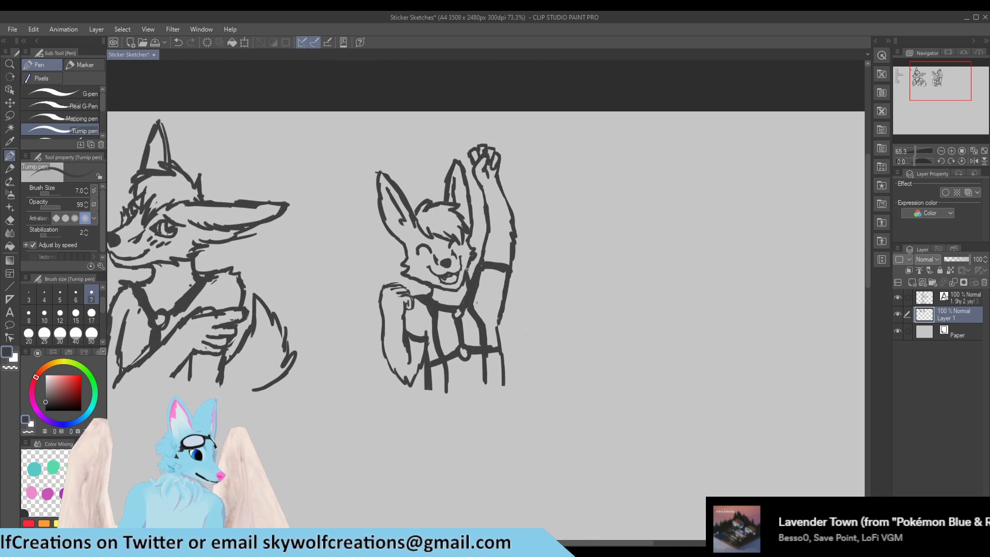
scroll(395, 210, up, 5)
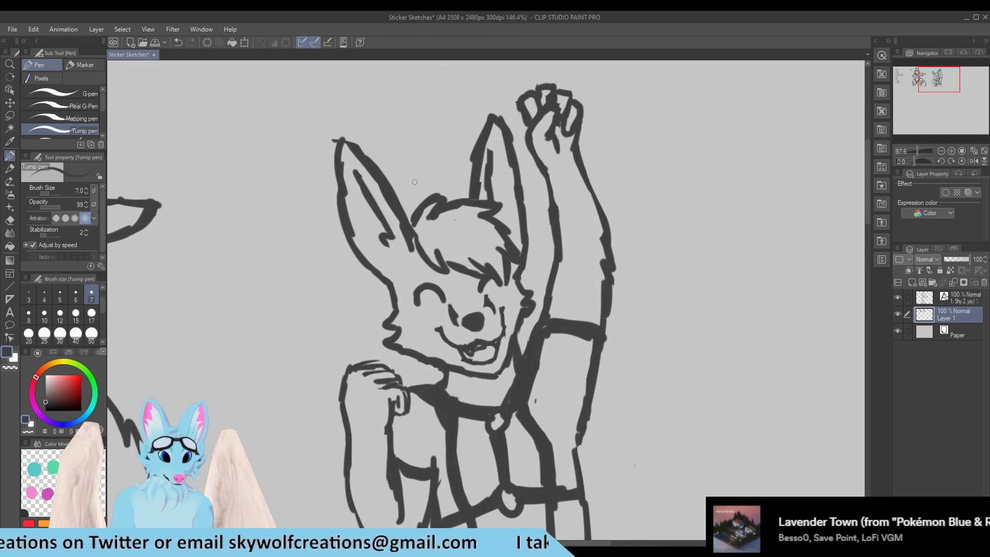
key(e)
key(p)
drag(350, 287, 388, 323)
key(e)
drag(355, 288, 376, 318)
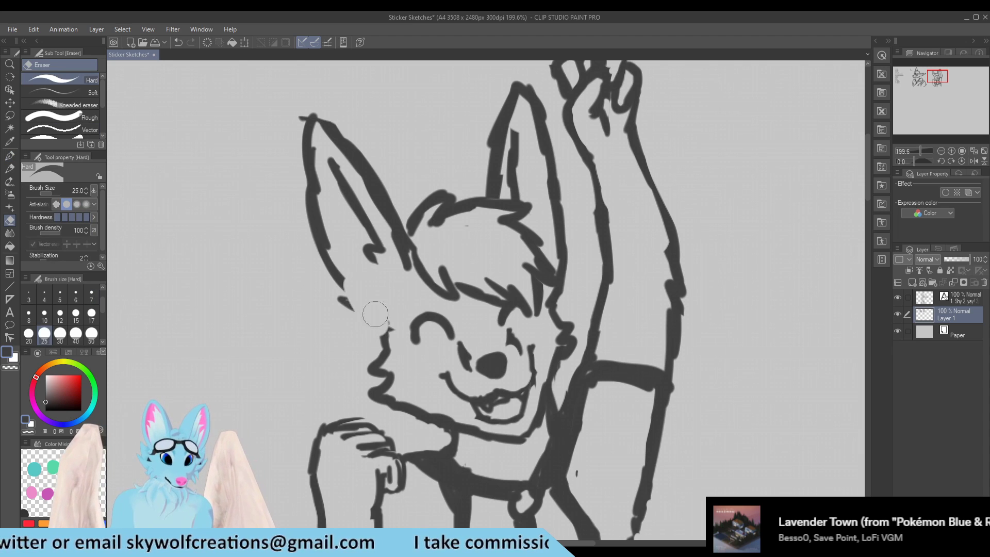
key(p)
mouse_move(338, 278)
mouse_down()
mouse_move(366, 314)
mouse_move(349, 319)
mouse_move(392, 336)
mouse_up()
key(e)
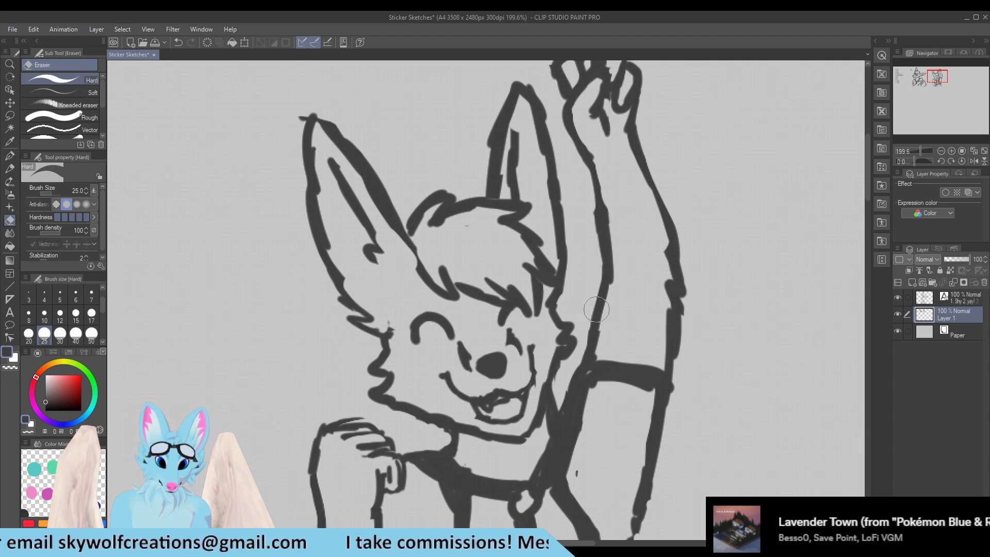
key(p)
drag(566, 291, 576, 267)
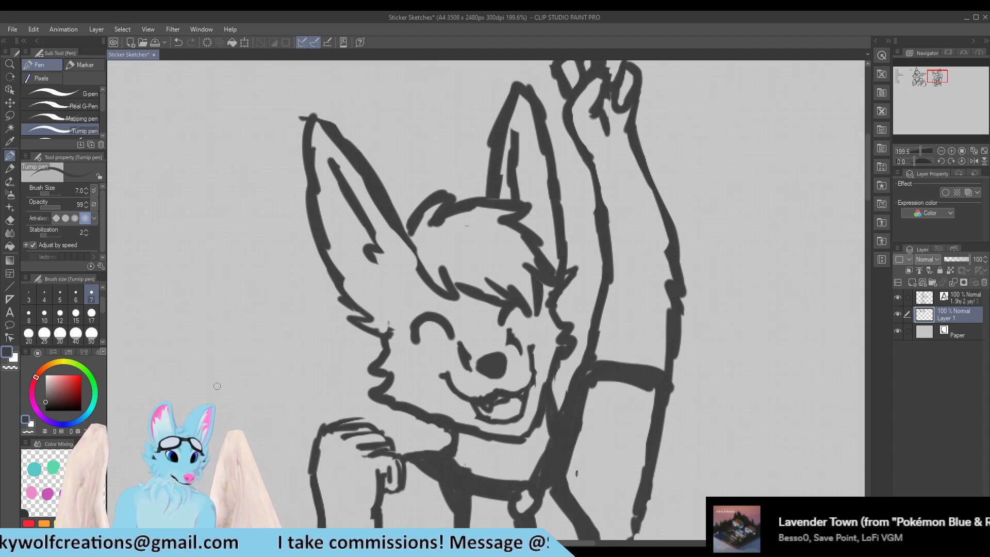
Step: Handwrite "YAY!" above the character's head and add a short slanted line from the lettering toward the hair
scroll(238, 396, down, 3)
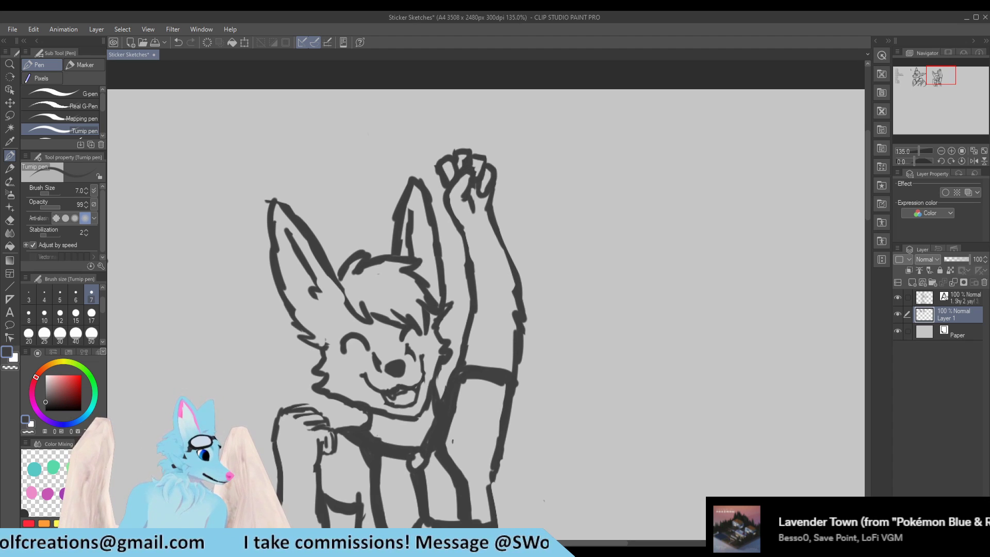
scroll(410, 282, down, 4)
scroll(405, 244, up, 3)
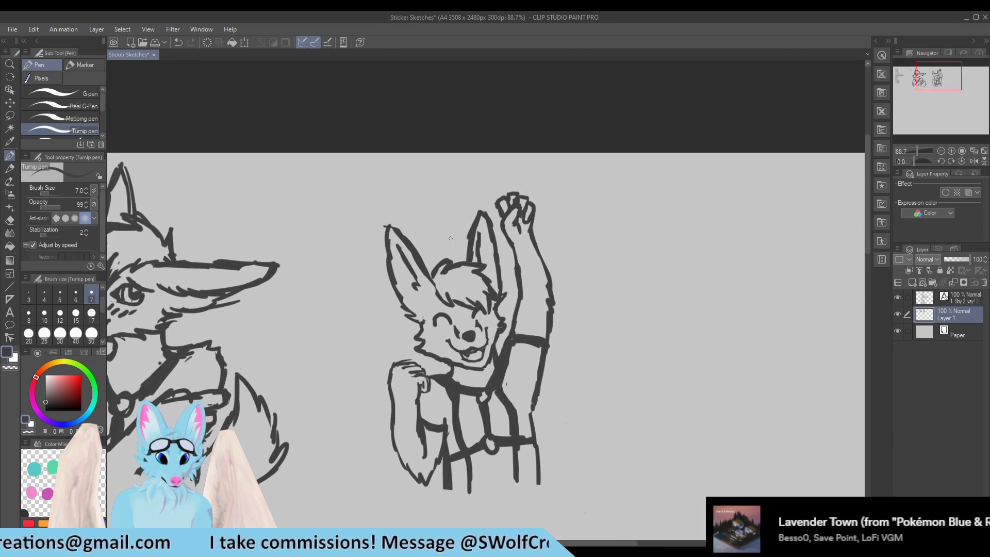
scroll(385, 223, up, 1)
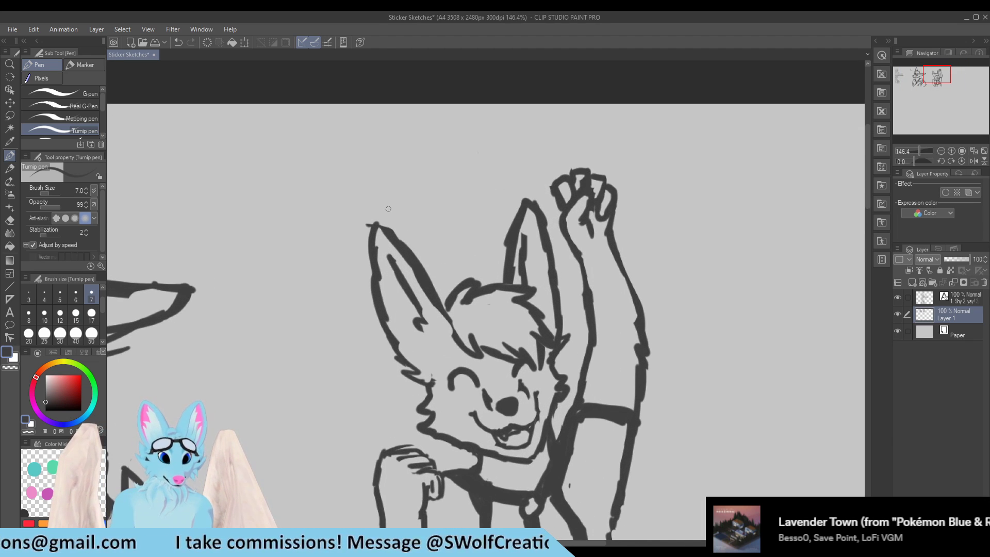
mouse_move(382, 195)
mouse_down()
mouse_move(416, 193)
mouse_move(405, 196)
mouse_move(417, 206)
mouse_move(428, 178)
mouse_up()
key(ctrl+z)
mouse_move(432, 226)
mouse_down()
mouse_move(444, 172)
mouse_move(451, 221)
mouse_move(454, 202)
mouse_move(474, 201)
mouse_move(485, 181)
mouse_move(465, 272)
mouse_up()
click(480, 225)
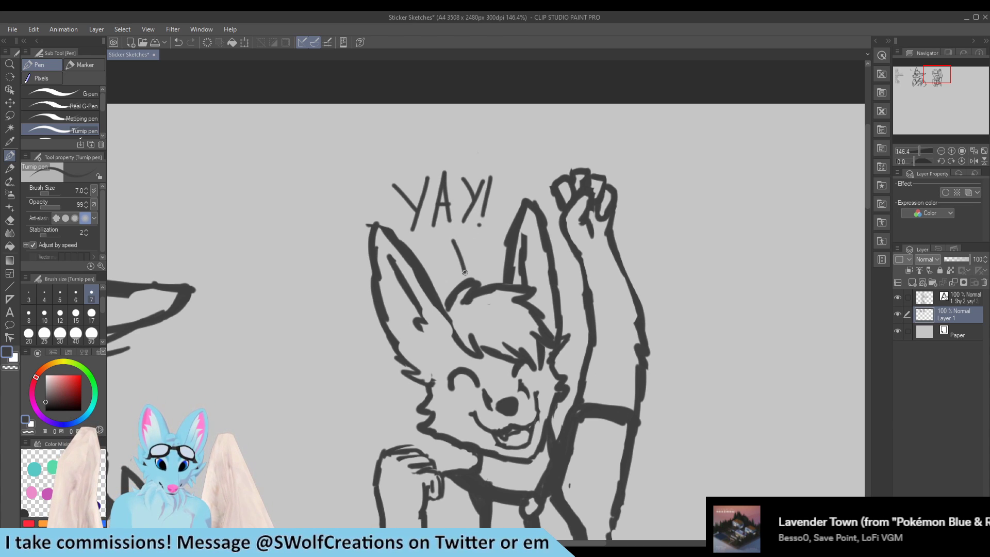
scroll(470, 264, down, 4)
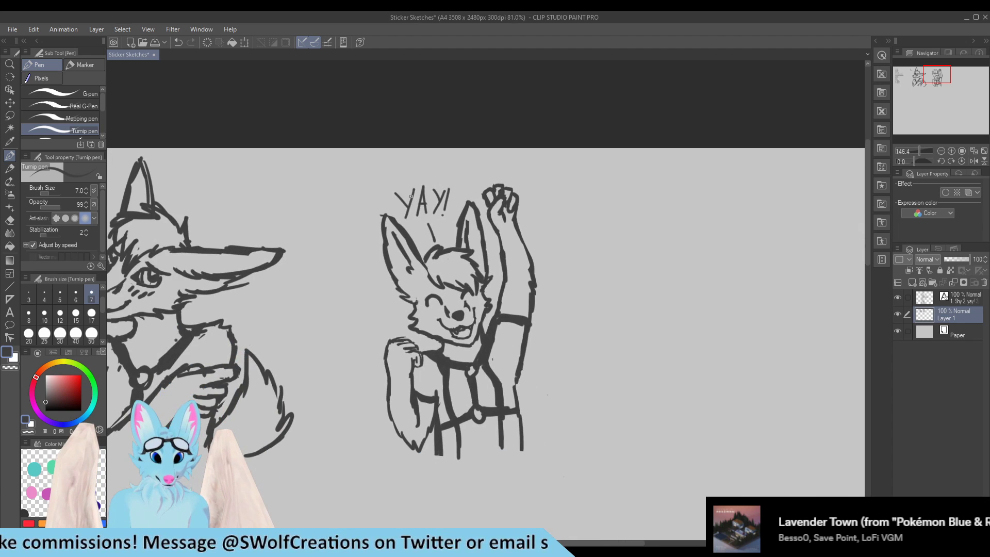
scroll(489, 382, down, 1)
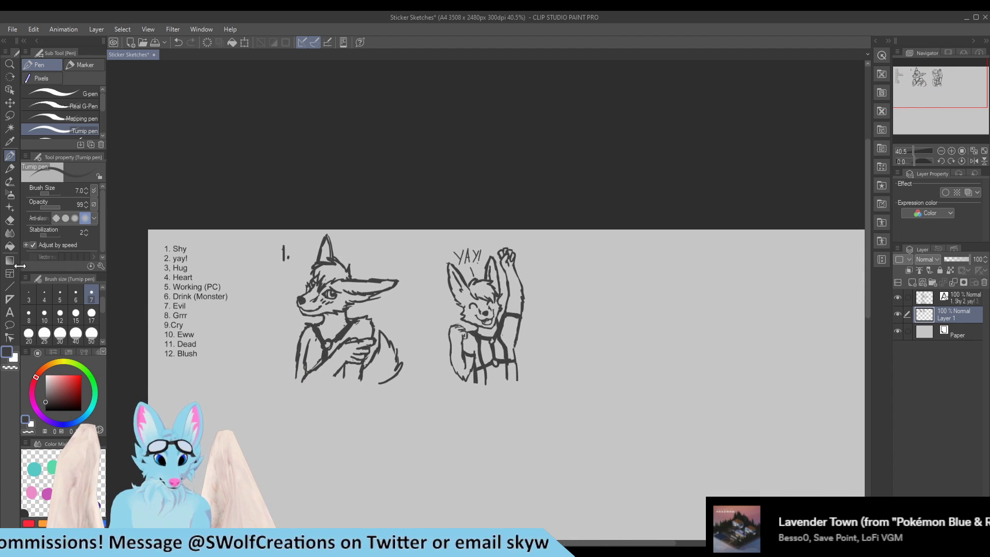
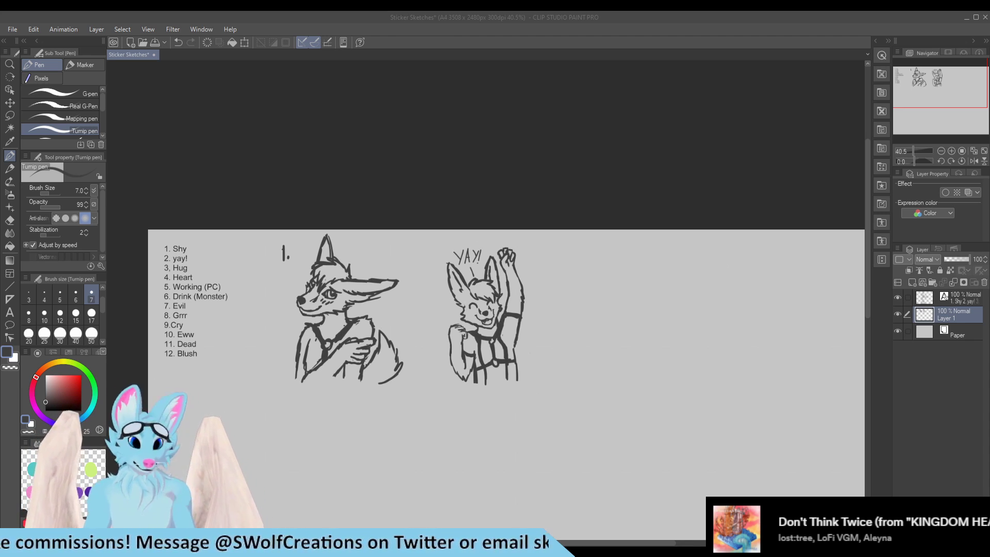
Step: Set the pen's brush size to 12 and try a stroke beside the "YAY!" lettering, undoing it
scroll(491, 218, down, 2)
scroll(480, 232, up, 3)
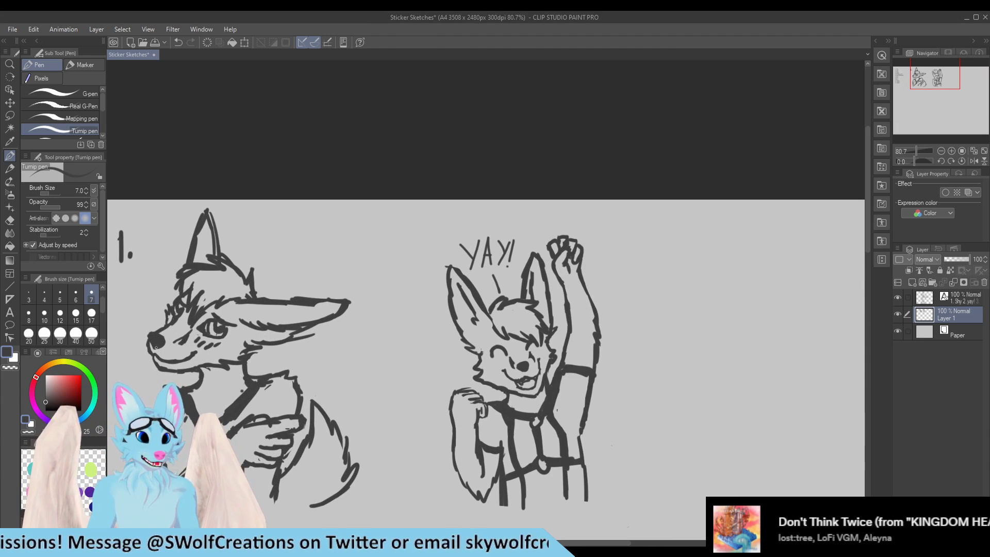
click(60, 315)
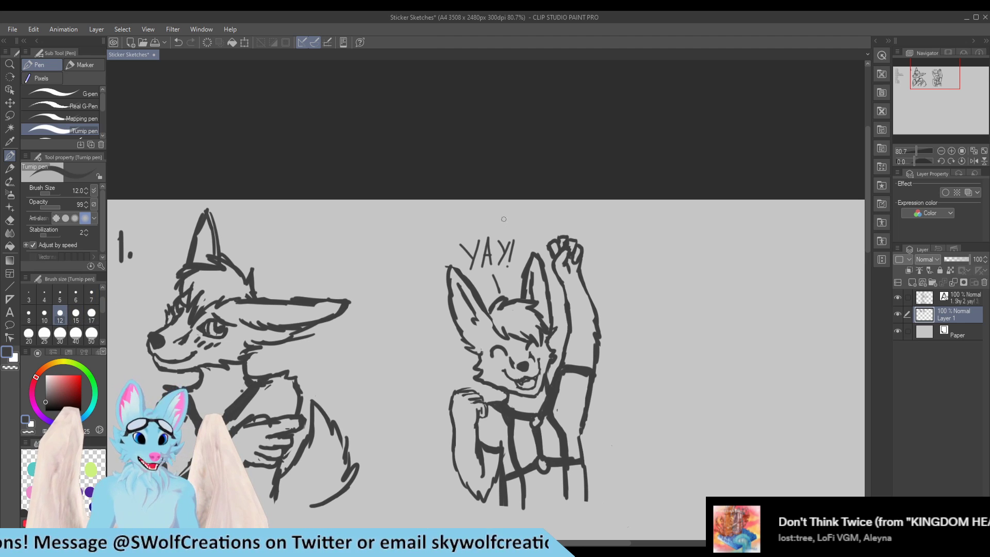
mouse_move(411, 220)
mouse_down()
mouse_move(404, 248)
mouse_move(426, 245)
mouse_up()
key(ctrl+z)
Step: Select the yay pose with its lettering, shift it slightly toward the first pose and enlarge it to about 107%
scroll(746, 273, down, 3)
key(m)
mouse_move(593, 476)
mouse_down()
mouse_move(720, 273)
mouse_move(454, 258)
mouse_move(545, 450)
mouse_move(592, 475)
mouse_up()
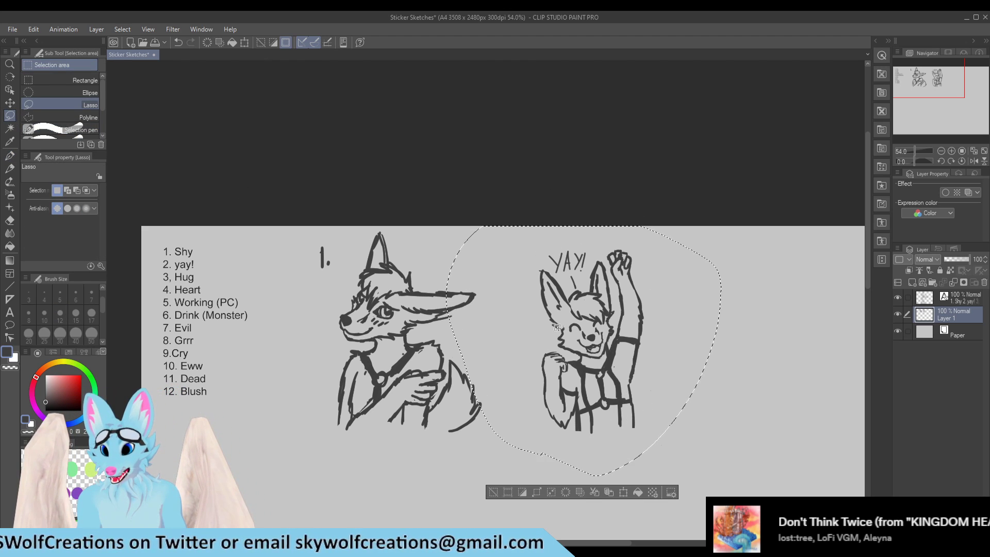
key(ctrl+d)
mouse_move(519, 336)
mouse_down()
mouse_move(577, 474)
mouse_move(707, 326)
mouse_move(632, 210)
mouse_move(537, 226)
mouse_move(518, 310)
mouse_up()
drag(598, 352, 591, 353)
key(ctrl+t)
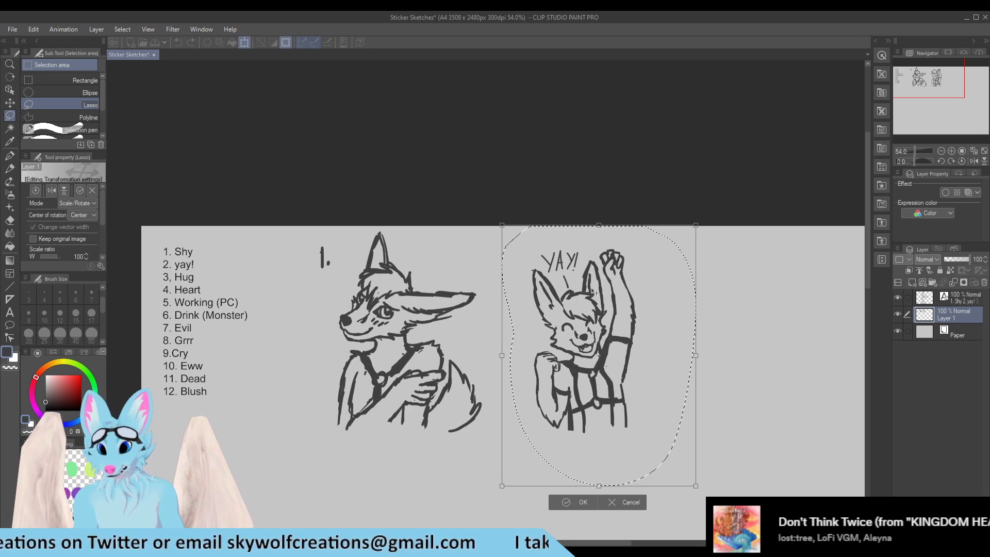
mouse_move(503, 227)
mouse_down()
mouse_move(471, 204)
mouse_move(490, 210)
mouse_up()
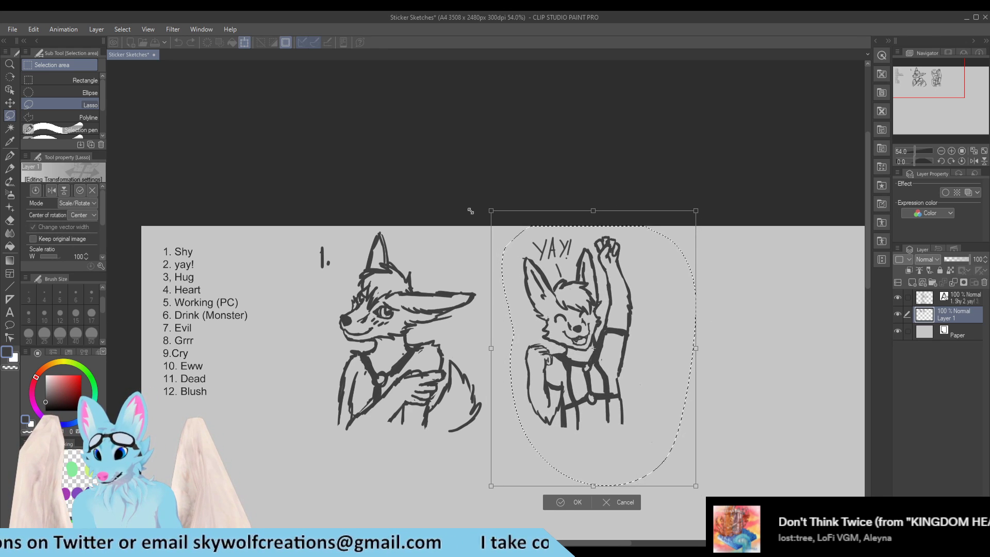
drag(697, 486, 704, 489)
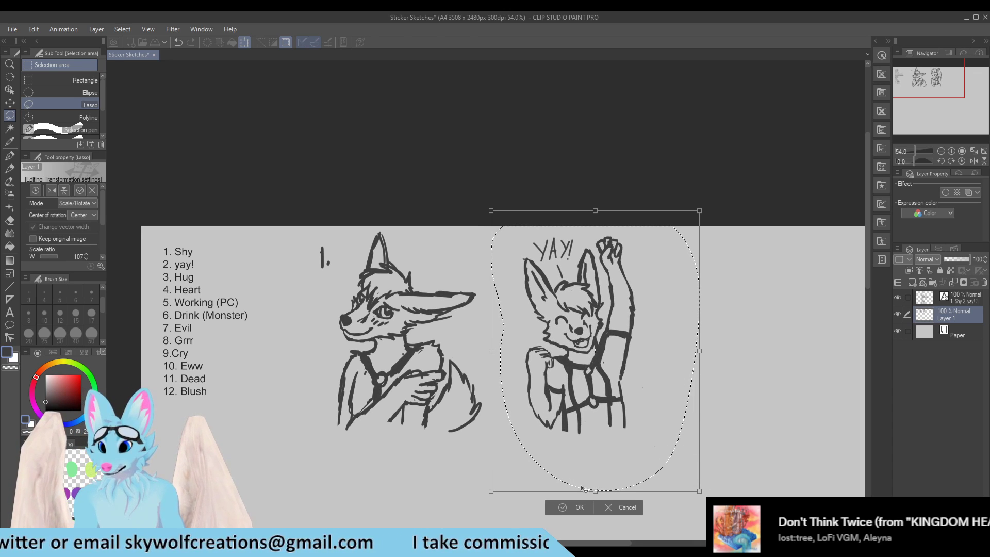
click(574, 506)
key(ctrl+d)
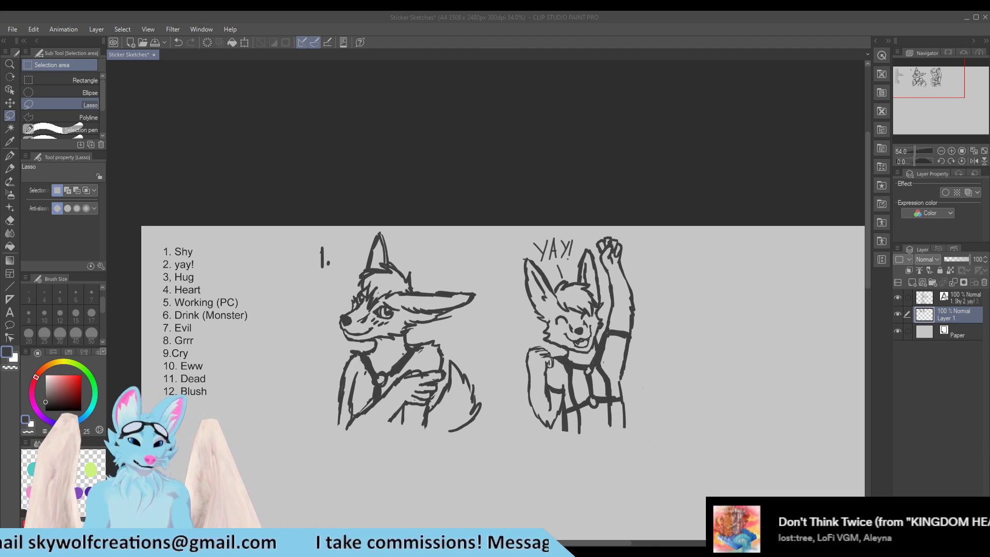
scroll(445, 234, down, 3)
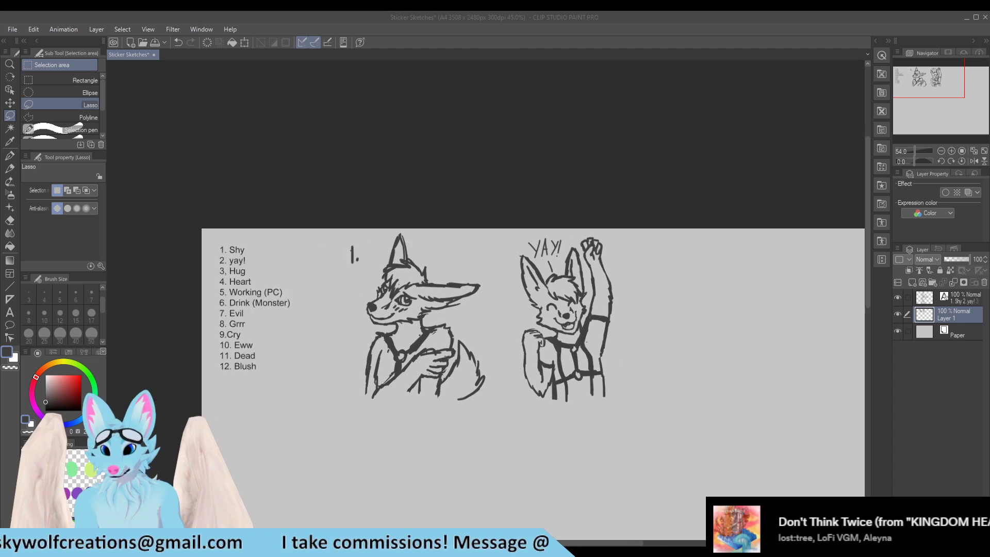
scroll(563, 307, down, 2)
scroll(616, 293, up, 3)
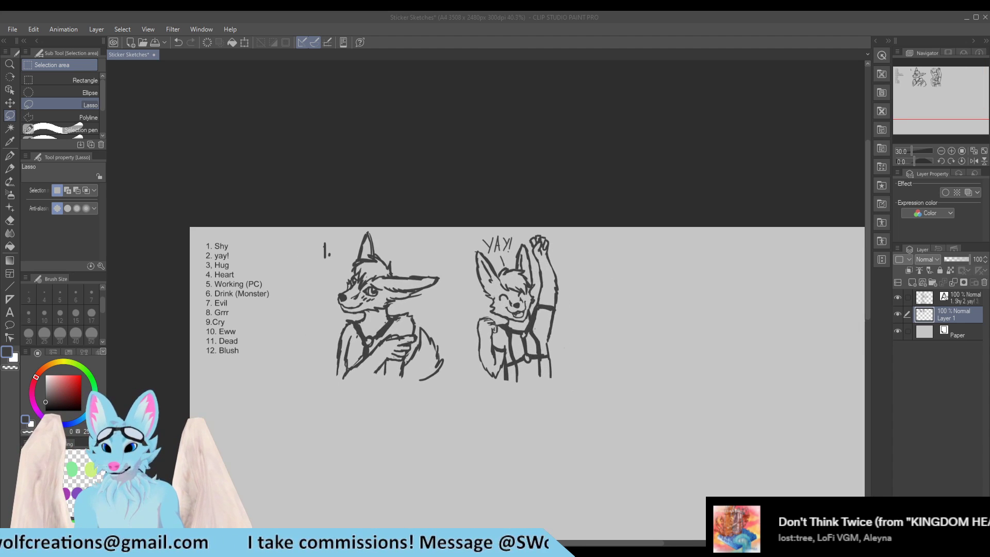
scroll(447, 352, up, 1)
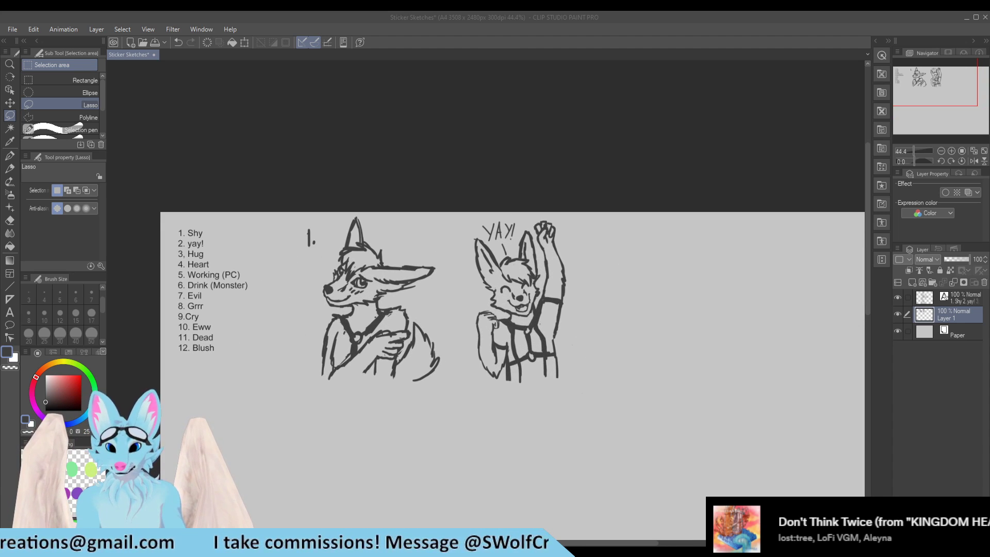
scroll(332, 355, up, 2)
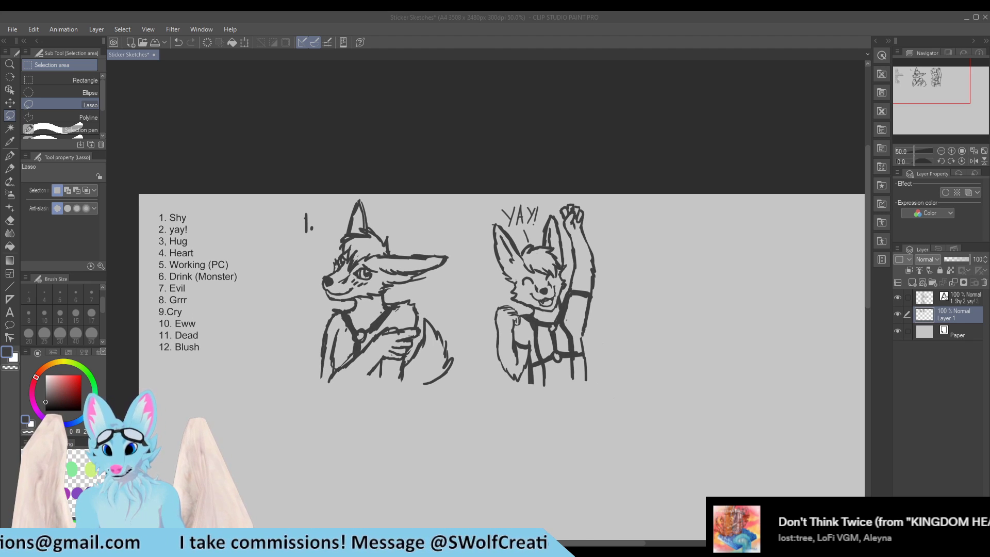
scroll(342, 370, up, 2)
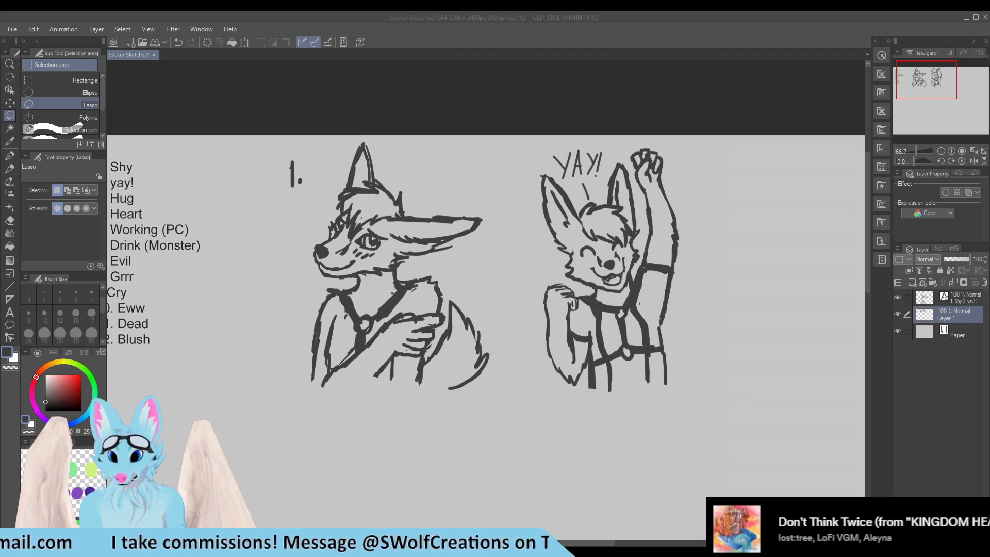
drag(347, 312, 342, 319)
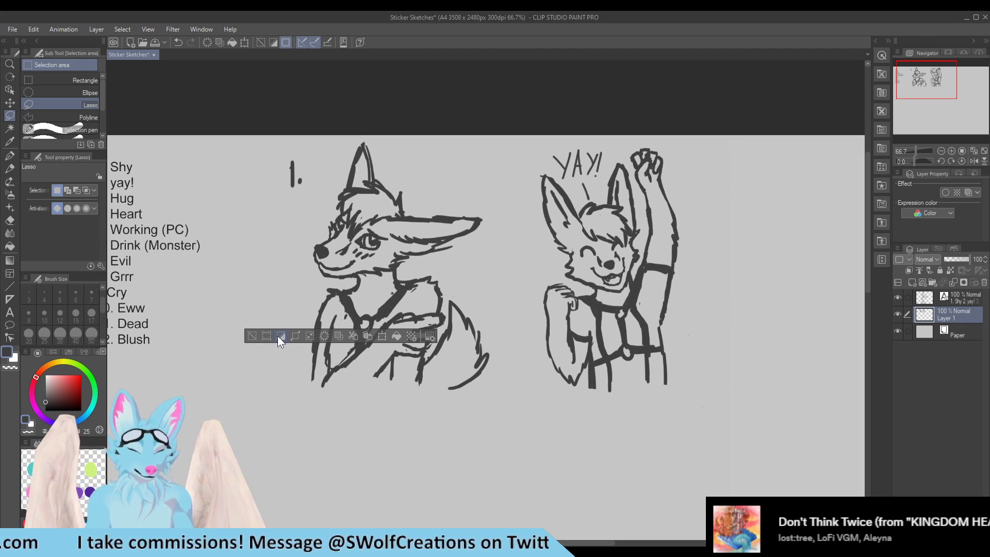
click(281, 336)
Step: Thicken both shoulder outlines of the first pose with the pen and extend its lower torso lines and tail end downward
click(10, 155)
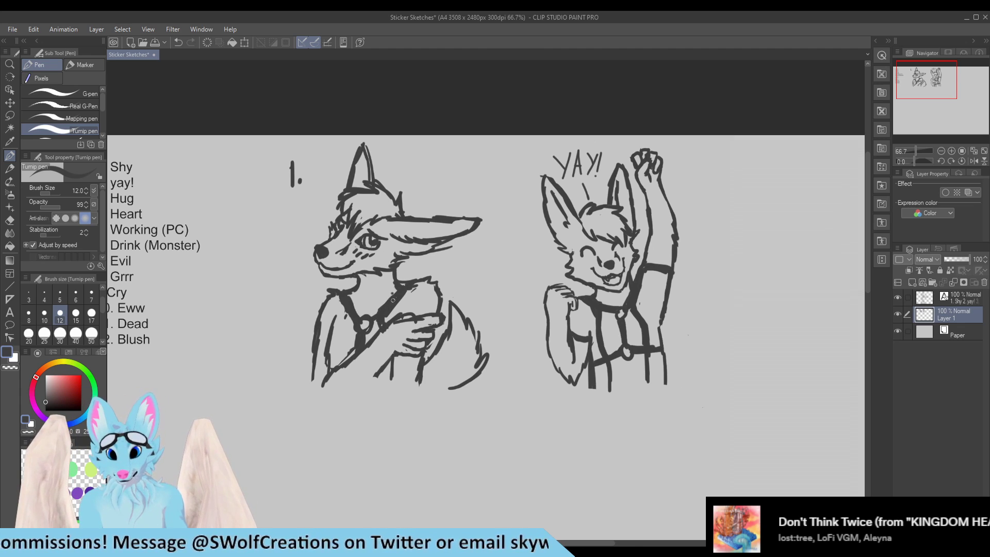
mouse_move(413, 290)
mouse_down()
mouse_move(436, 310)
mouse_move(435, 284)
mouse_move(420, 281)
mouse_up()
drag(338, 299, 321, 321)
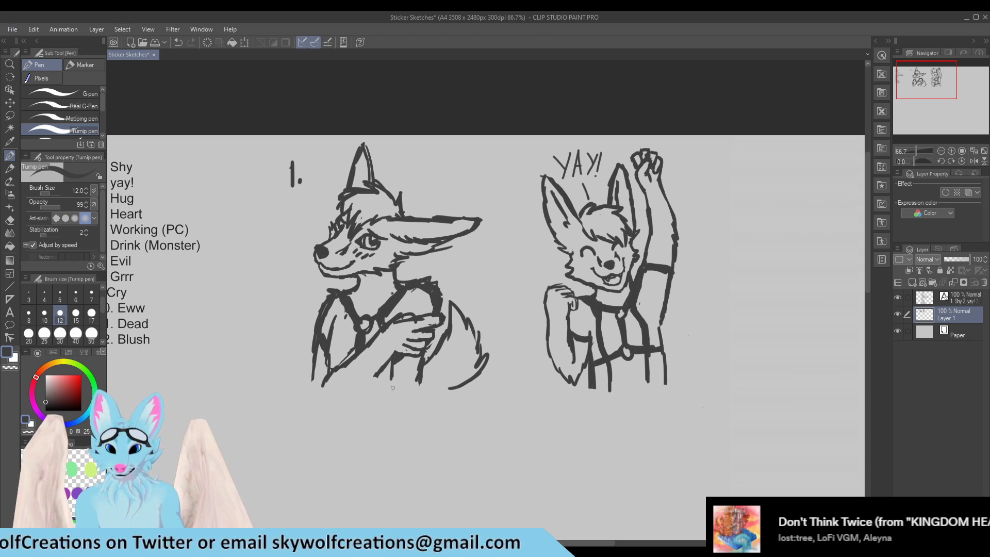
mouse_move(382, 368)
mouse_down()
mouse_move(367, 385)
mouse_move(390, 375)
mouse_move(391, 387)
mouse_move(416, 378)
mouse_move(418, 392)
mouse_move(443, 398)
mouse_up()
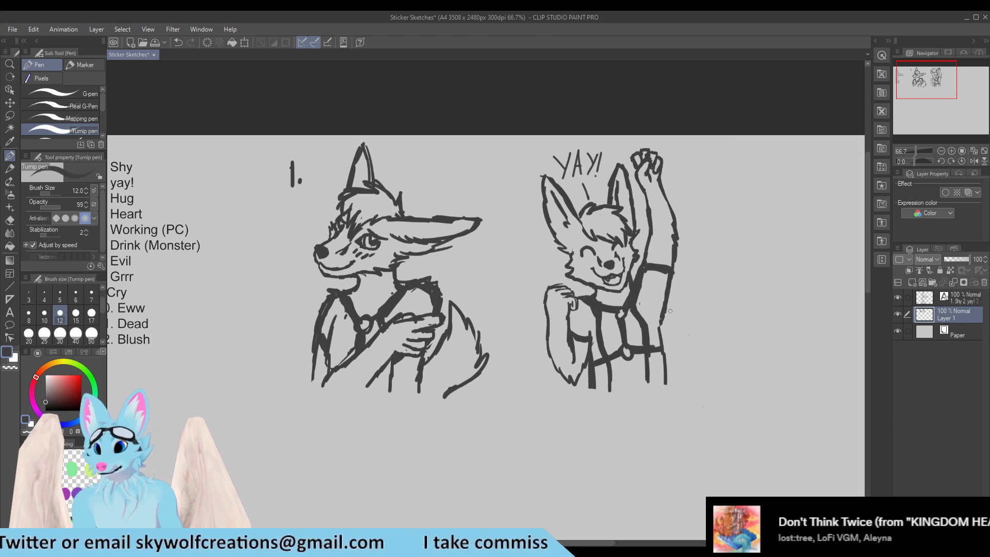
Step: Draw a tufted furry tail beside the yay pose's hip and number the pose "2." next to its lettering
mouse_move(676, 296)
mouse_down()
mouse_move(673, 332)
mouse_move(693, 356)
mouse_move(682, 384)
mouse_up()
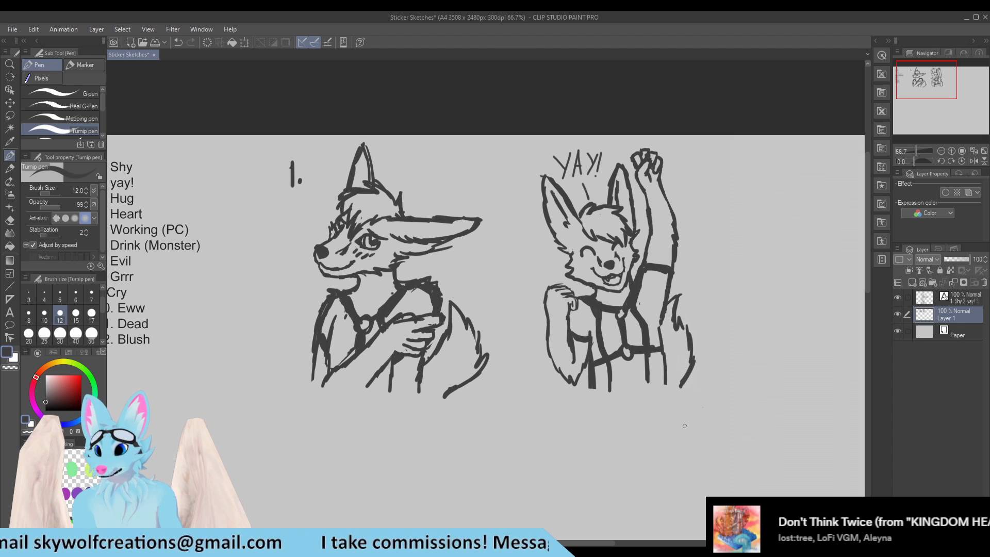
scroll(207, 171, down, 5)
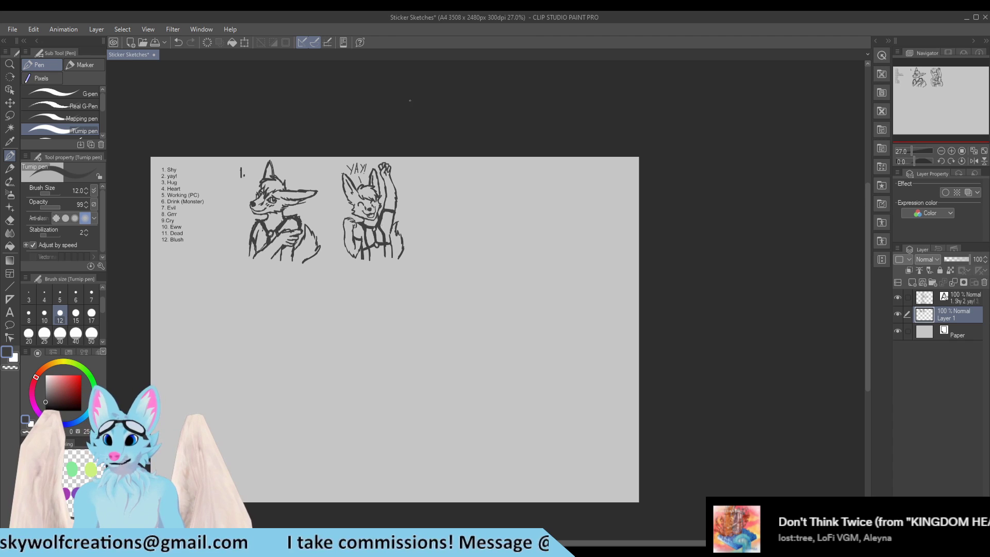
scroll(412, 101, up, 4)
scroll(487, 178, down, 3)
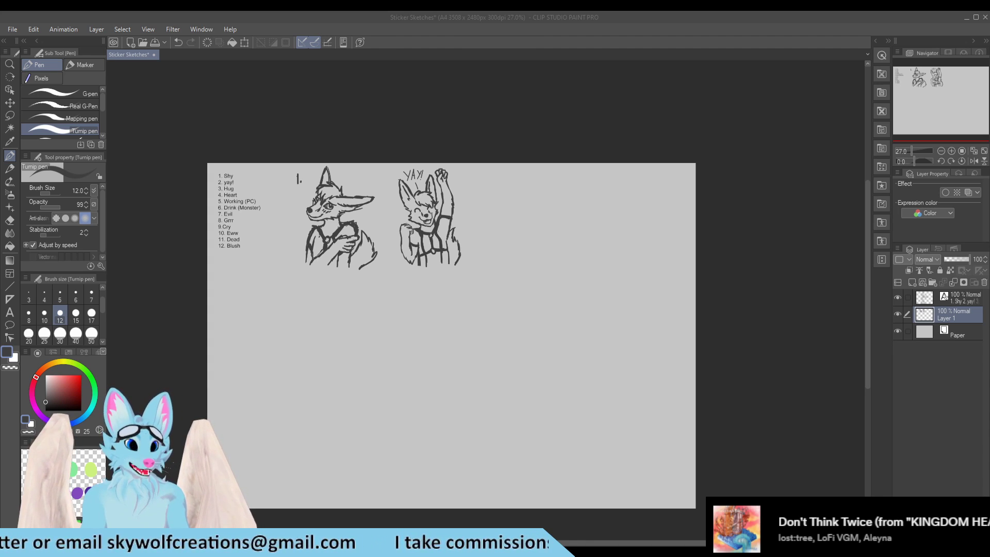
scroll(439, 164, up, 2)
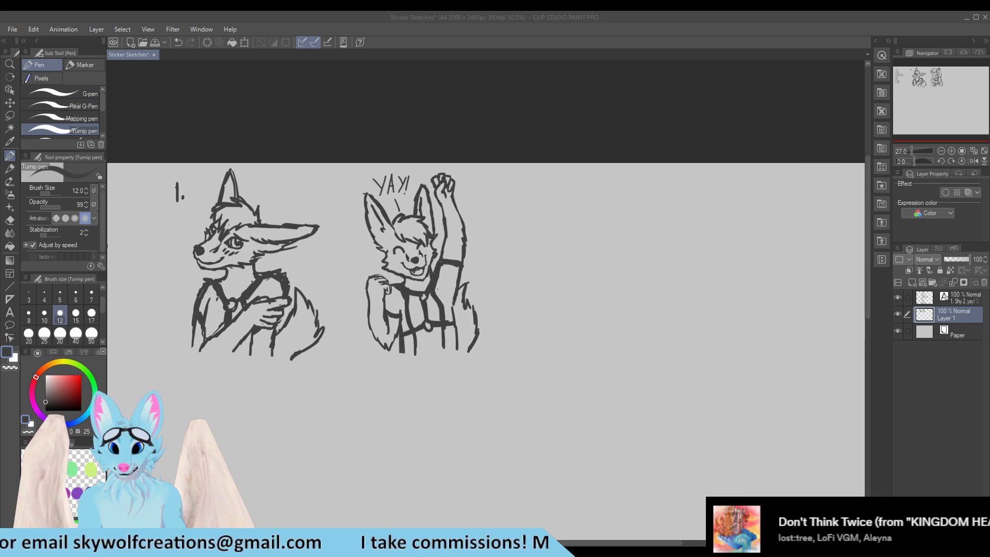
drag(336, 178, 352, 202)
click(359, 204)
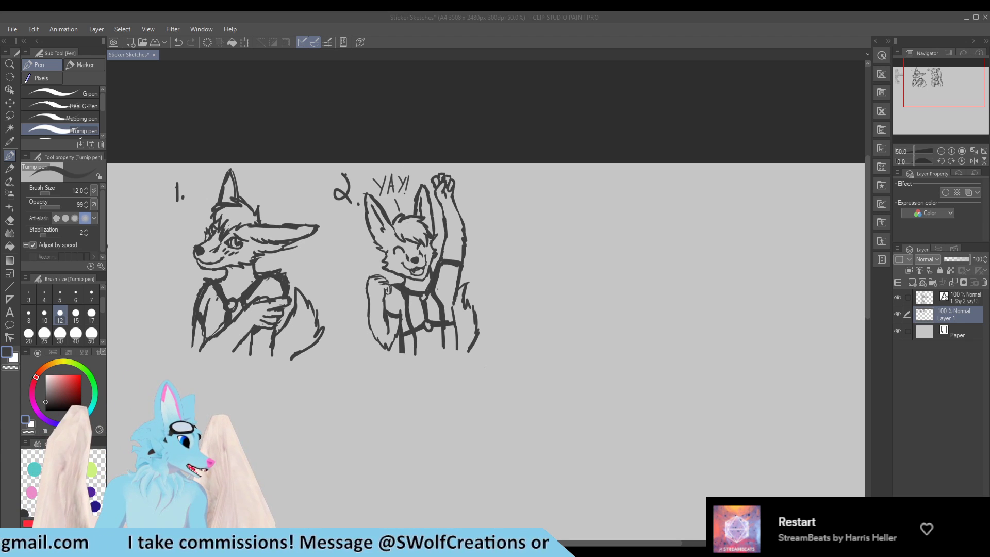
Step: Start the third pose beside the yay pose with a round head, two ear guide lines and a smaller adjoining head circle
scroll(413, 356, down, 3)
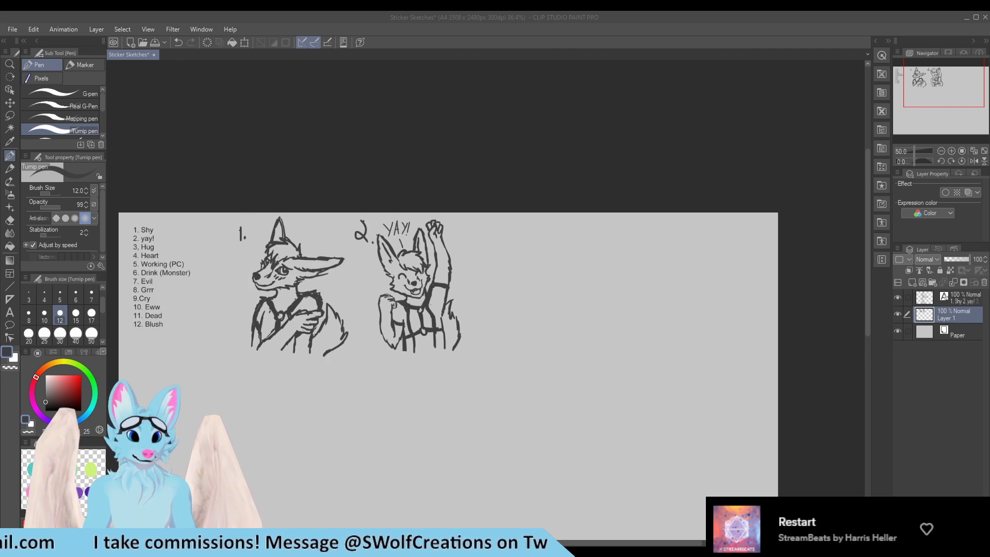
scroll(392, 263, up, 3)
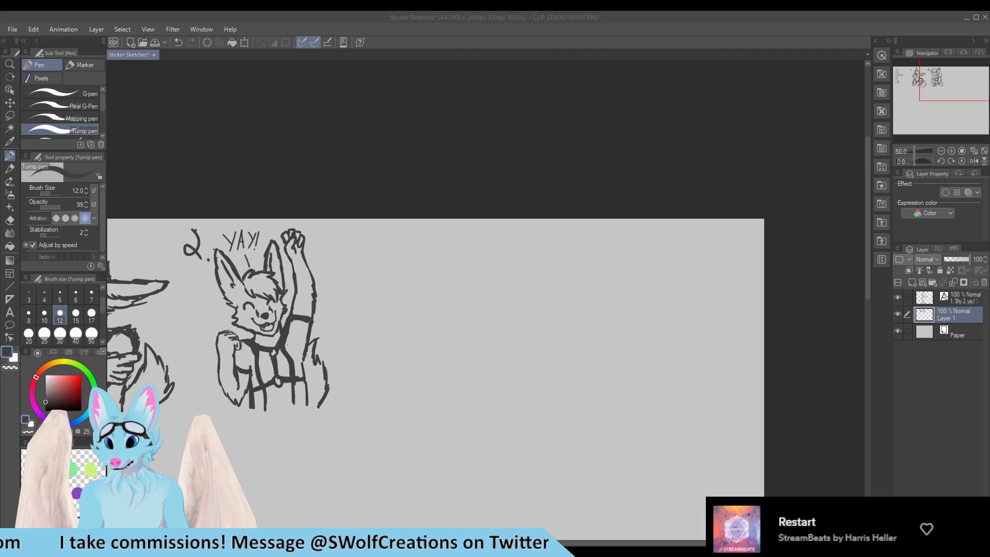
scroll(433, 325, down, 3)
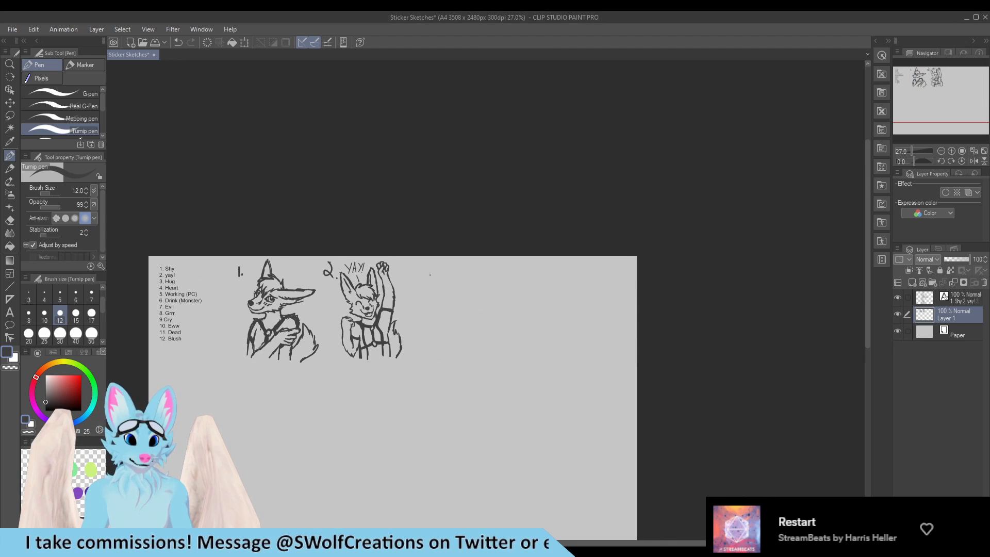
scroll(430, 274, up, 1)
scroll(480, 297, up, 1)
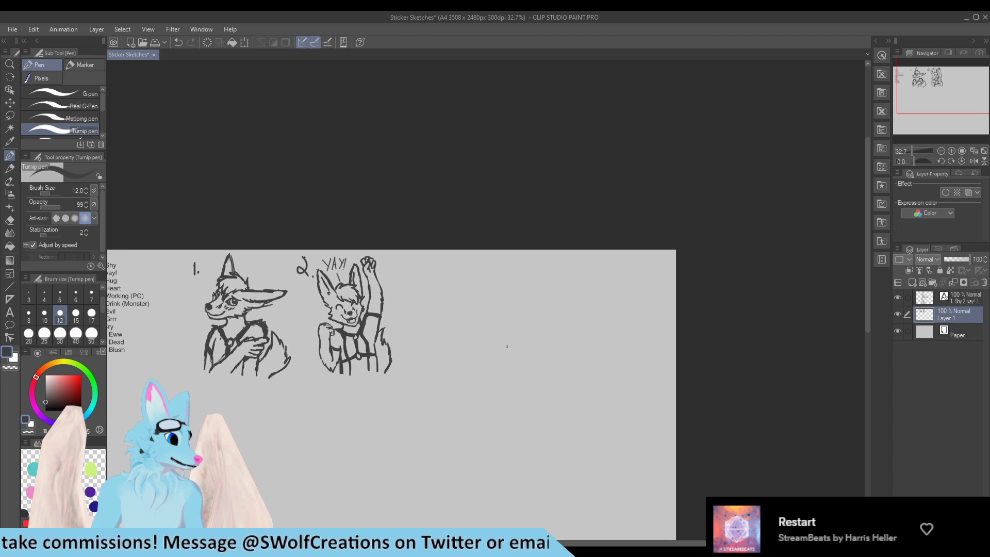
scroll(466, 354, up, 6)
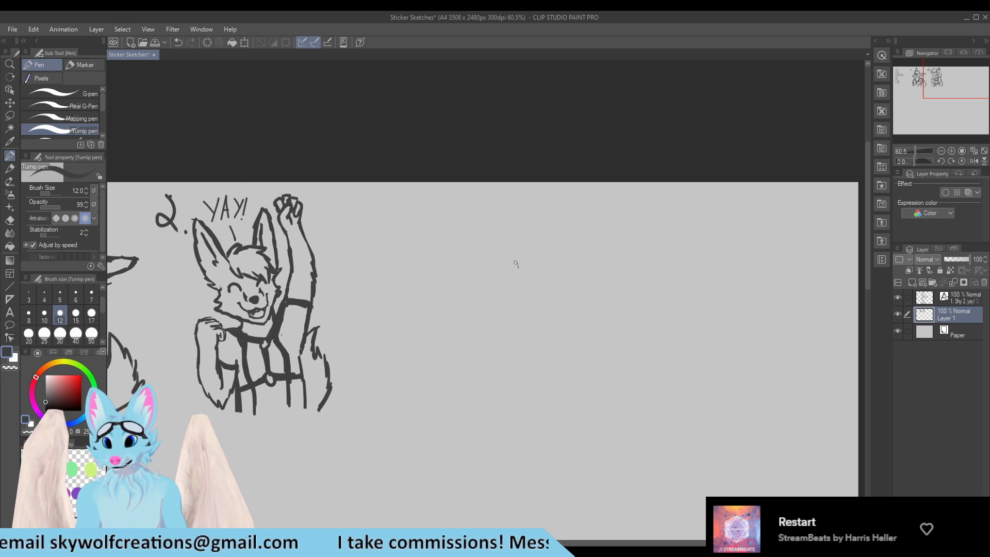
mouse_move(511, 242)
mouse_down()
mouse_move(535, 281)
mouse_move(501, 216)
mouse_move(492, 245)
mouse_move(508, 206)
mouse_up()
drag(539, 257, 578, 246)
mouse_move(489, 259)
mouse_down()
mouse_move(502, 267)
mouse_move(480, 246)
mouse_up()
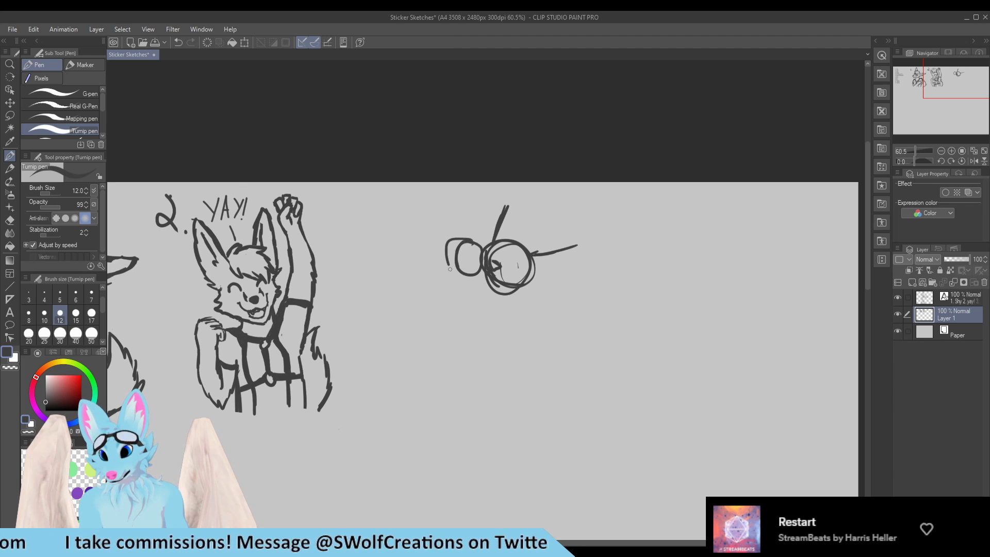
Step: Add pointed ears and a face to the smaller head, and an eye, hair tufts and full ears to the larger one
mouse_move(447, 247)
mouse_down()
mouse_move(449, 218)
mouse_move(473, 226)
mouse_up()
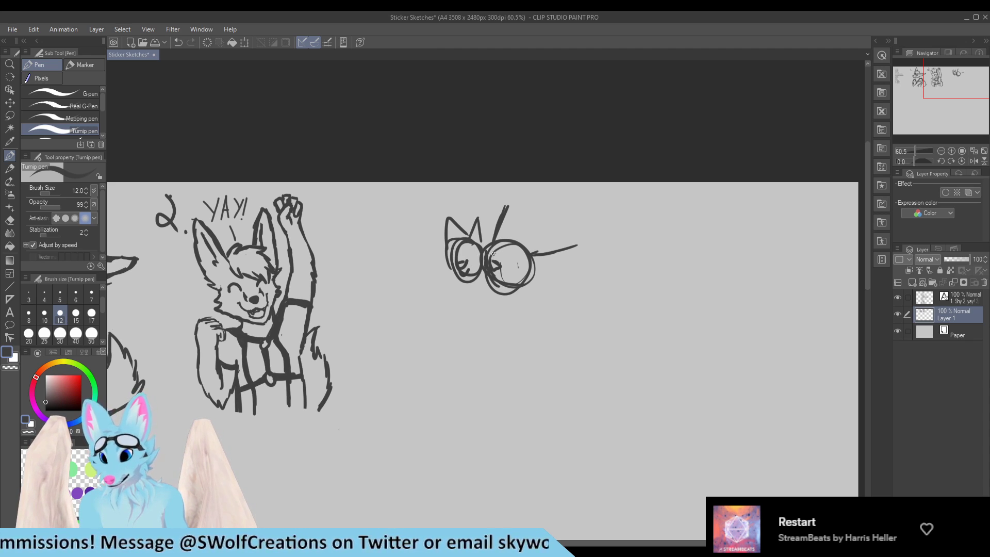
drag(511, 261, 514, 258)
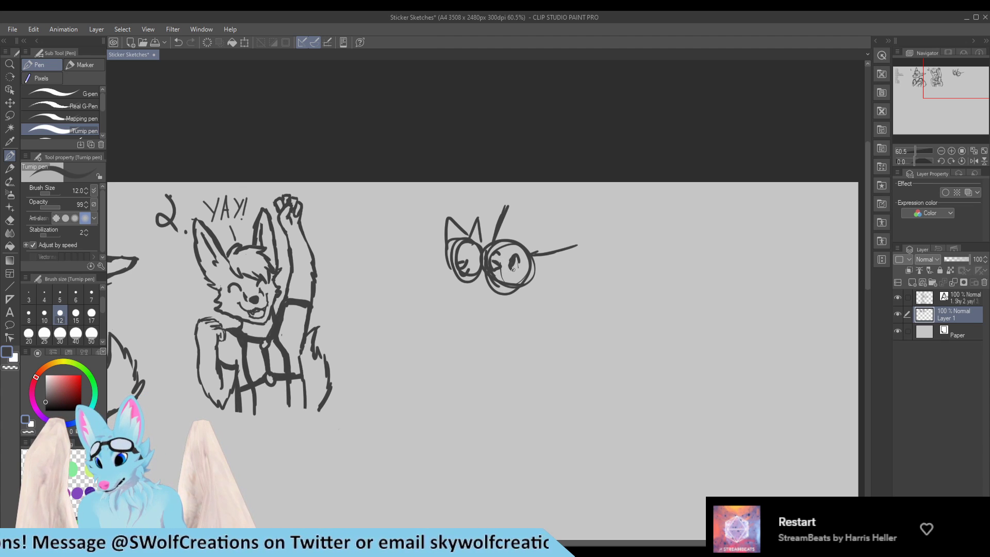
mouse_move(533, 250)
mouse_down()
mouse_move(527, 231)
mouse_move(528, 243)
mouse_move(505, 245)
mouse_up()
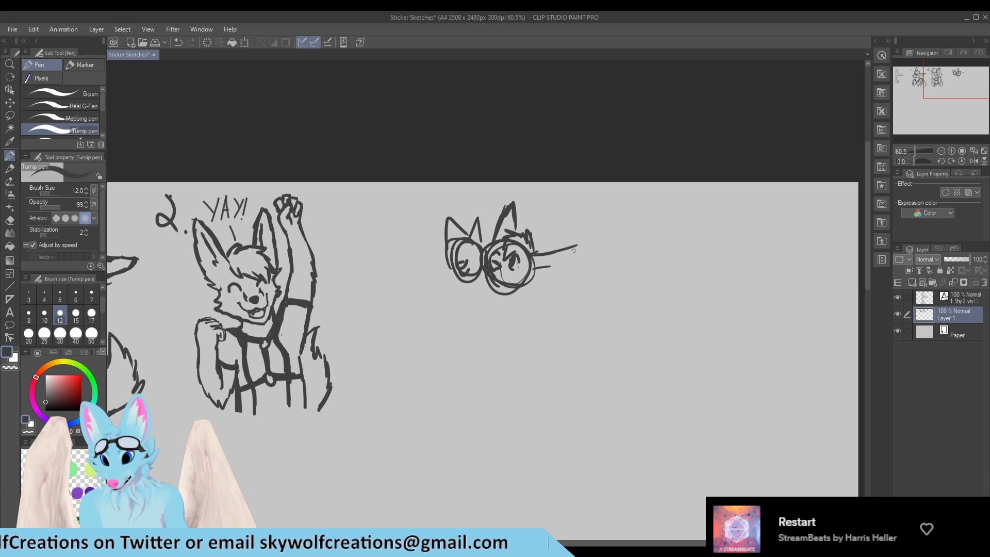
drag(528, 256, 560, 246)
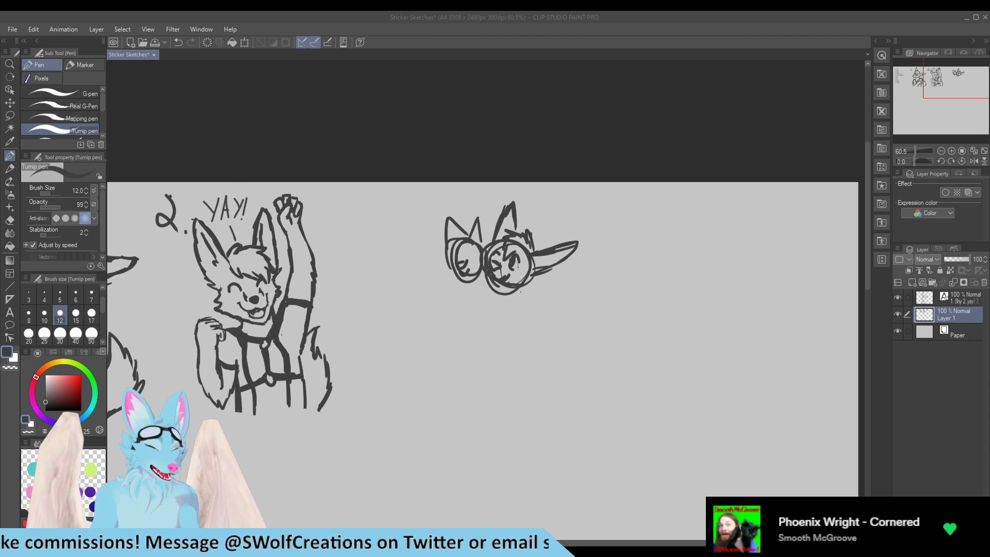
Step: Draw the larger character's hugging arm and back lines below the joined heads, plus a pointed tail outline behind the body
scroll(237, 200, down, 2)
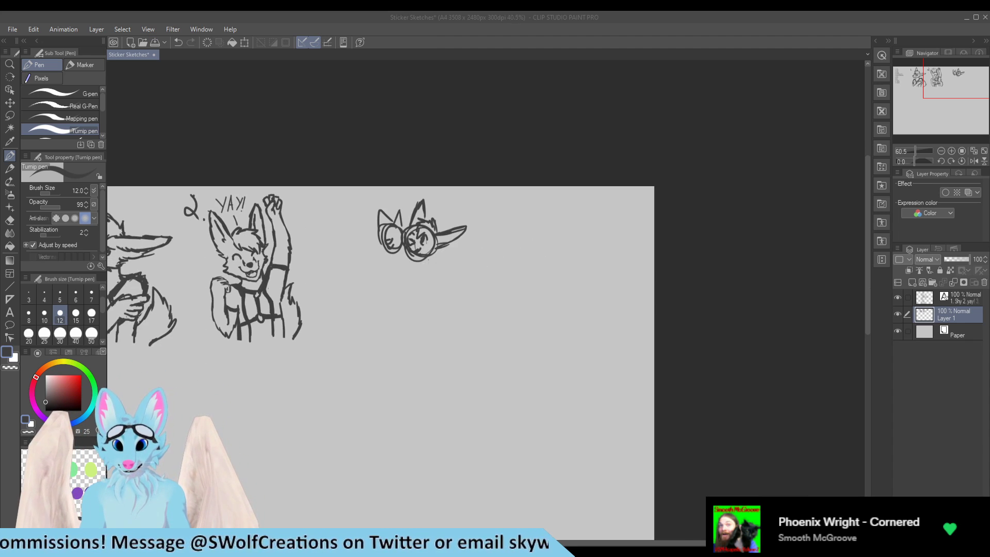
scroll(396, 259, up, 3)
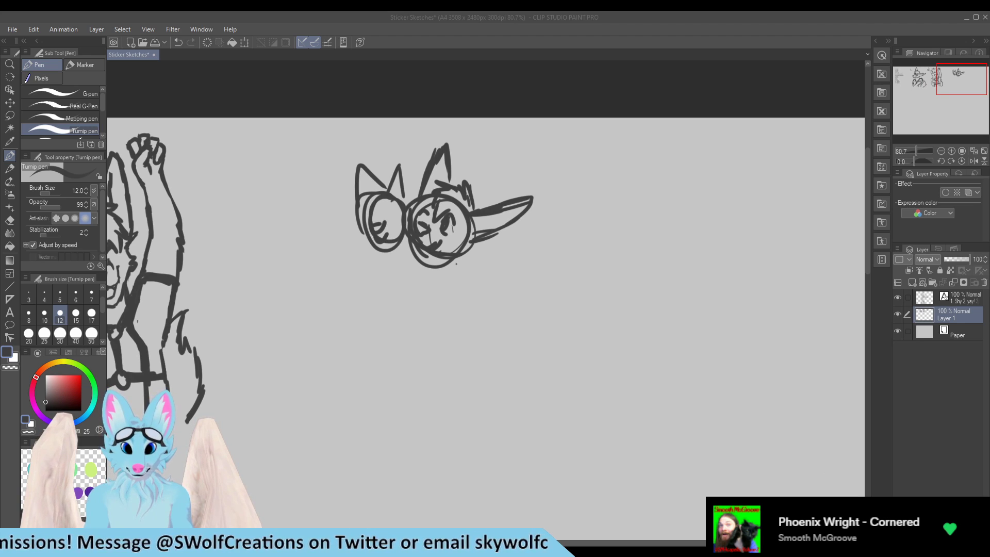
click(375, 237)
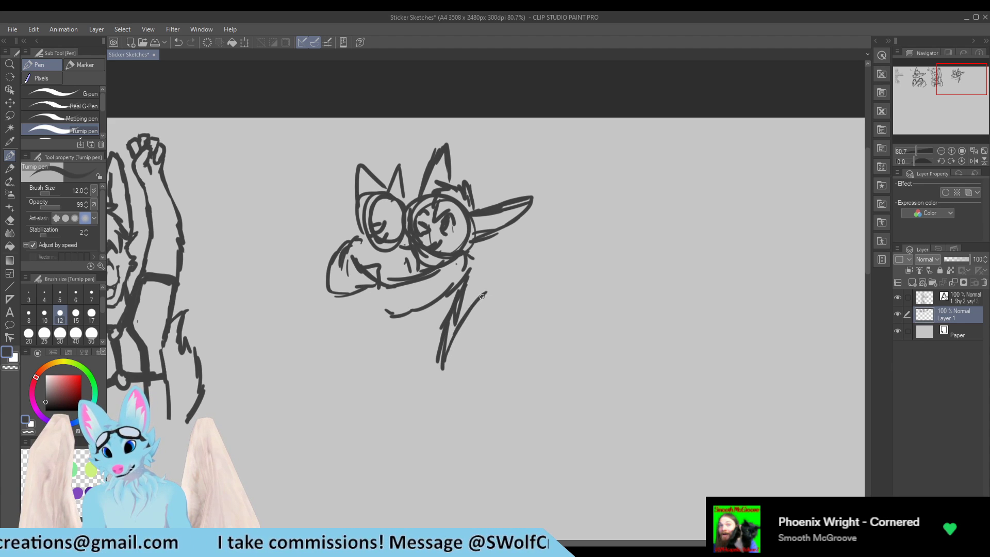
drag(494, 260, 503, 278)
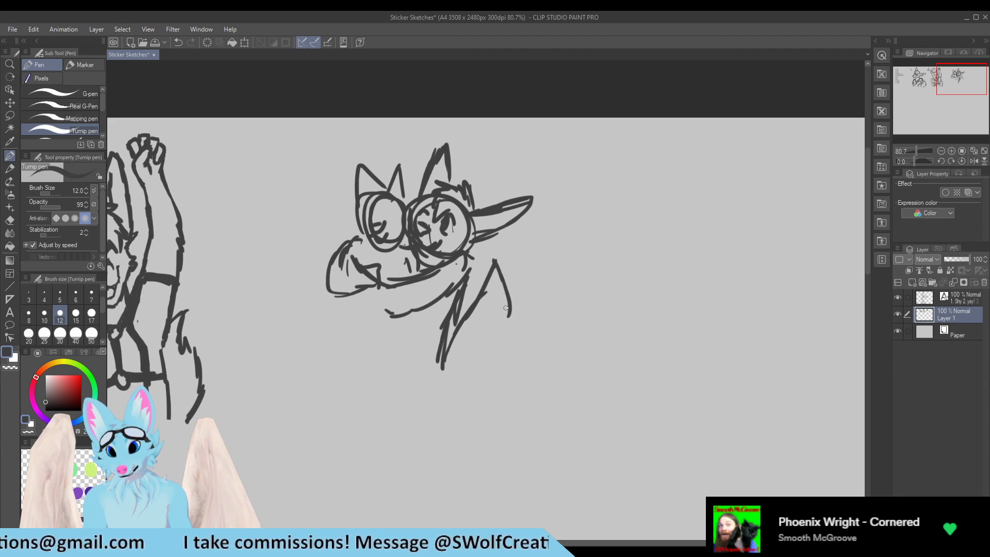
drag(492, 346, 444, 370)
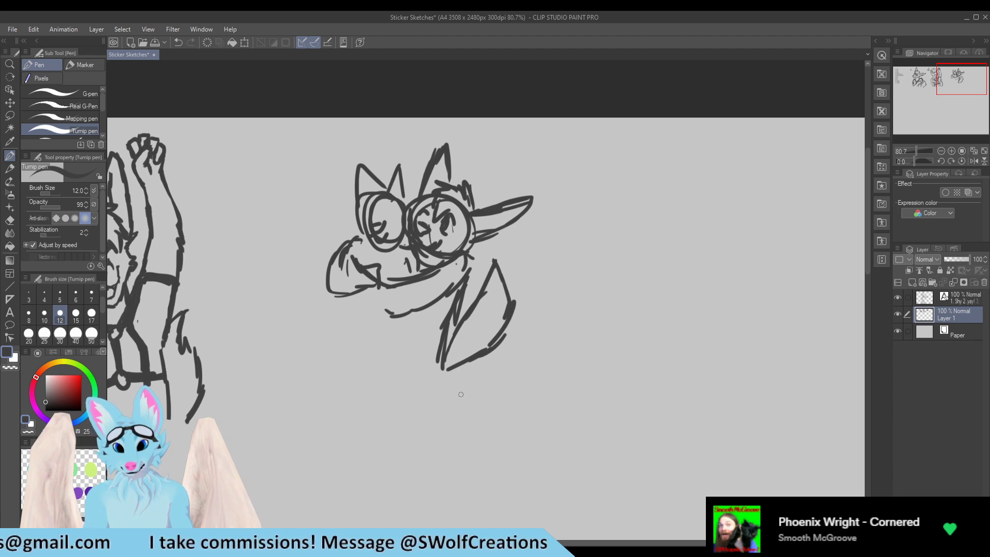
Step: Review the numbered pose list and compare the hug sketch with the two finished poses
scroll(483, 358, down, 5)
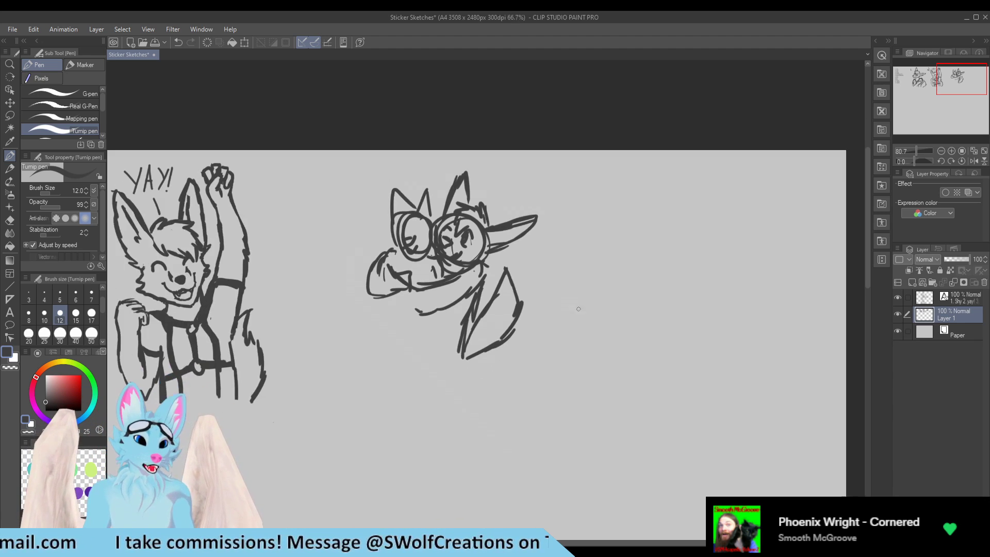
scroll(396, 383, up, 3)
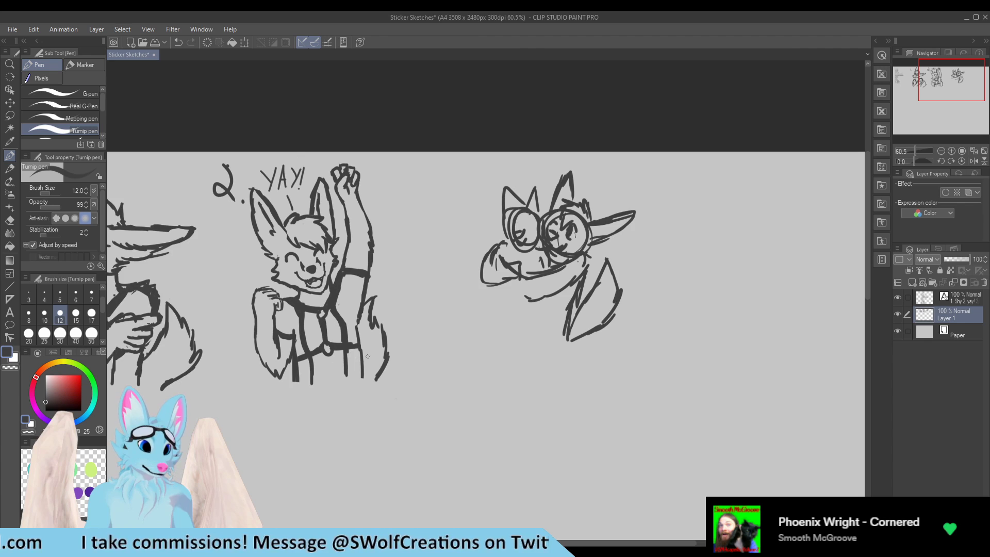
scroll(391, 382, down, 3)
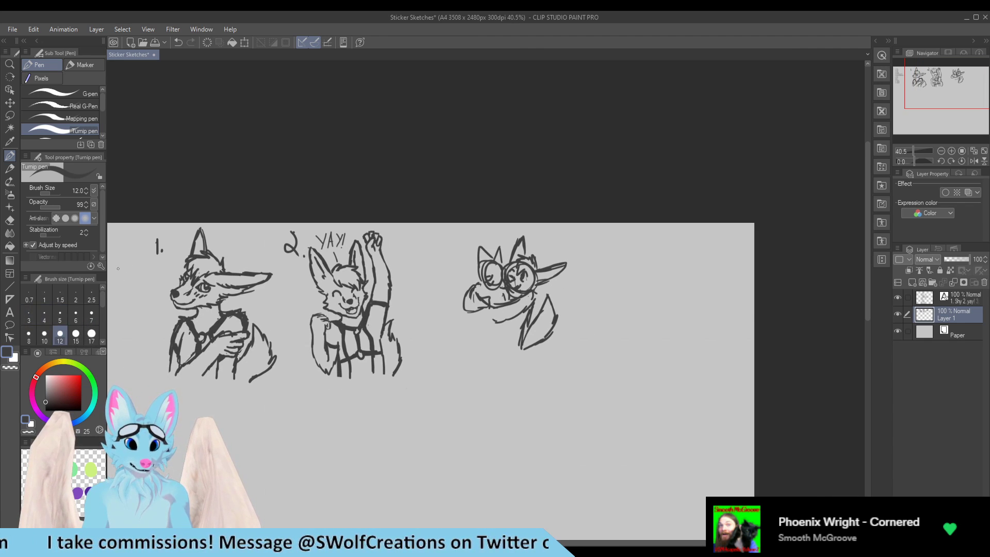
scroll(171, 472, up, 2)
scroll(364, 359, down, 3)
scroll(365, 359, up, 2)
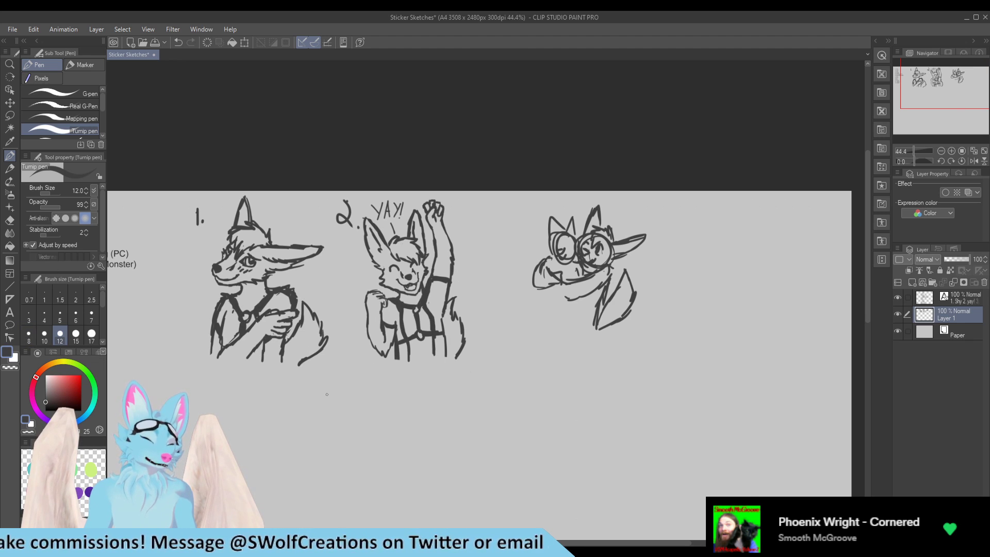
scroll(327, 402, down, 4)
scroll(332, 426, up, 5)
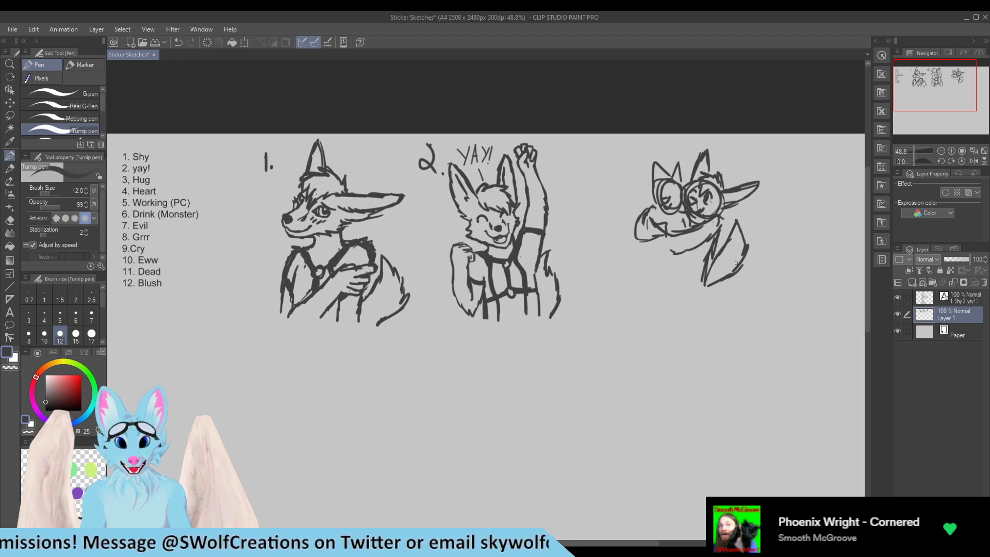
scroll(524, 345, down, 2)
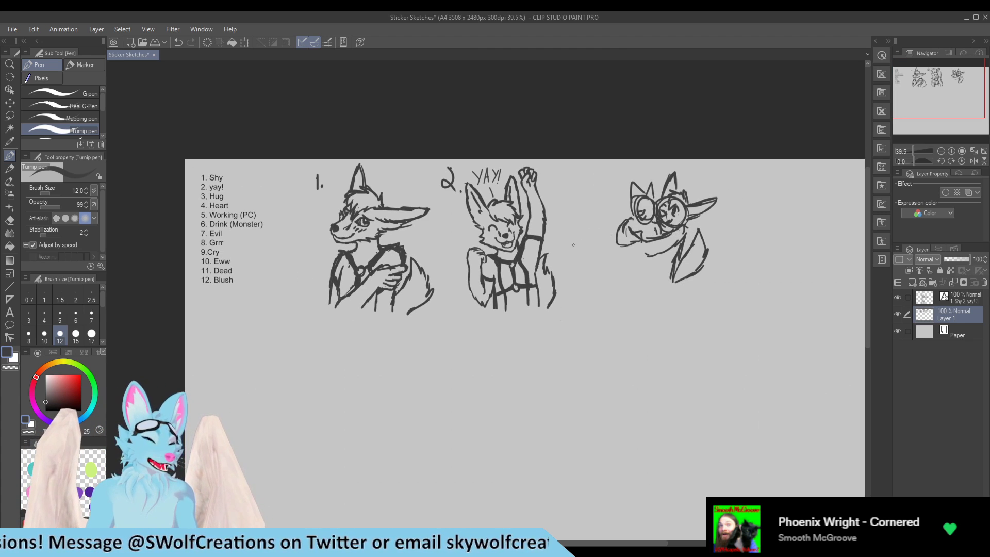
scroll(743, 162, up, 2)
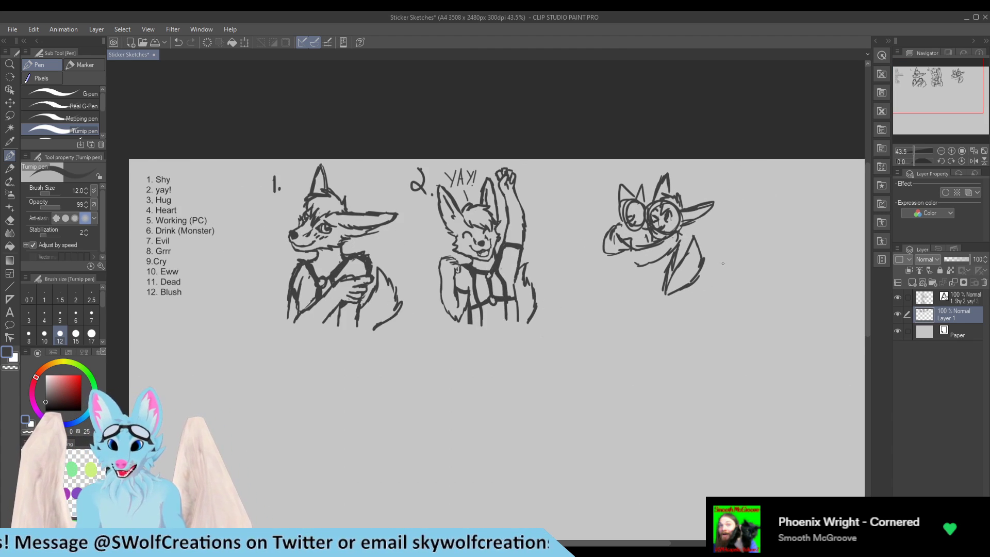
scroll(480, 271, down, 2)
scroll(480, 278, up, 1)
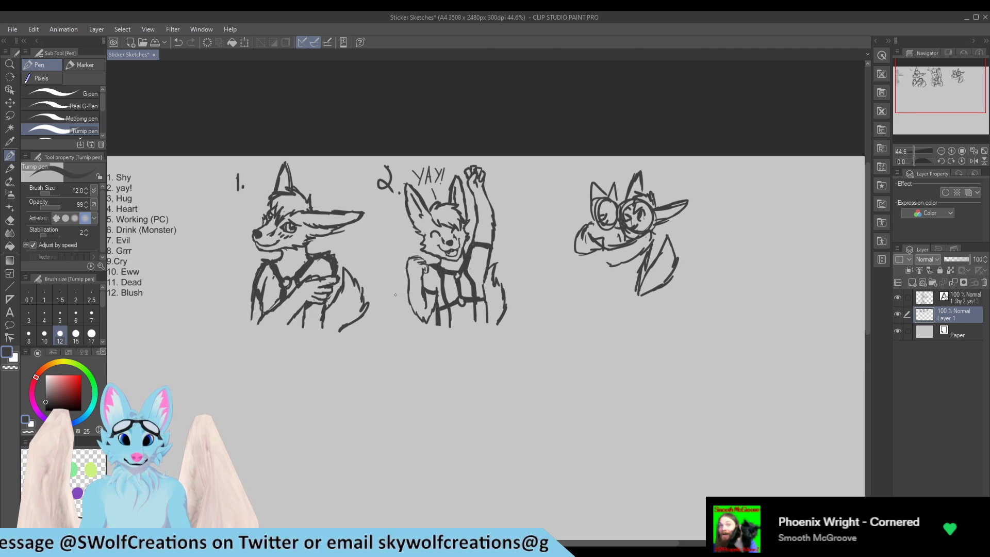
scroll(361, 320, down, 1)
scroll(336, 331, up, 1)
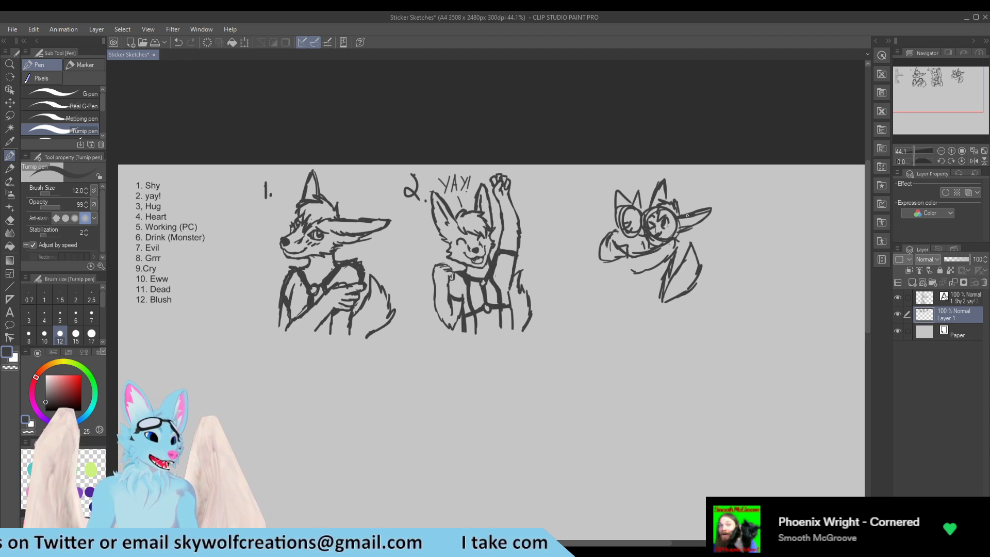
scroll(609, 209, up, 5)
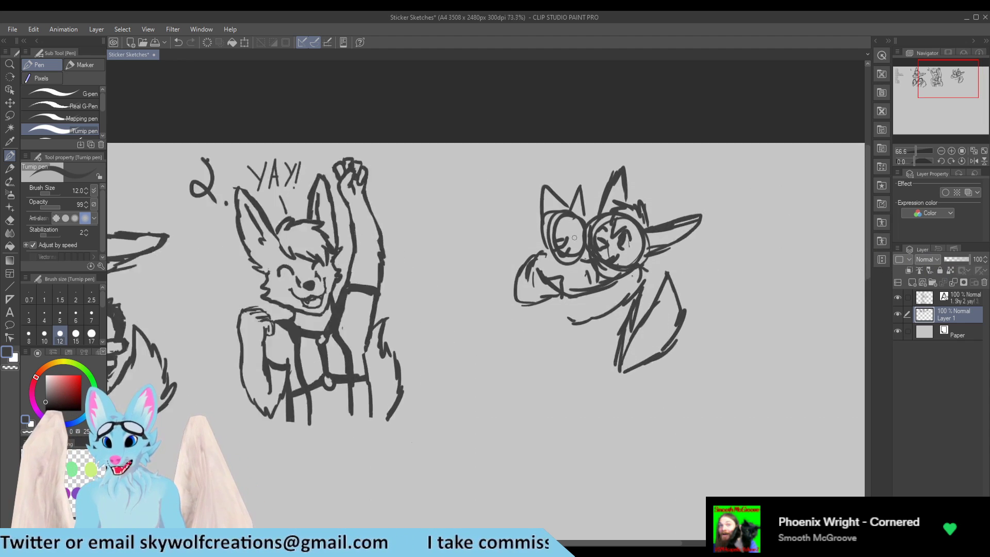
scroll(619, 408, down, 5)
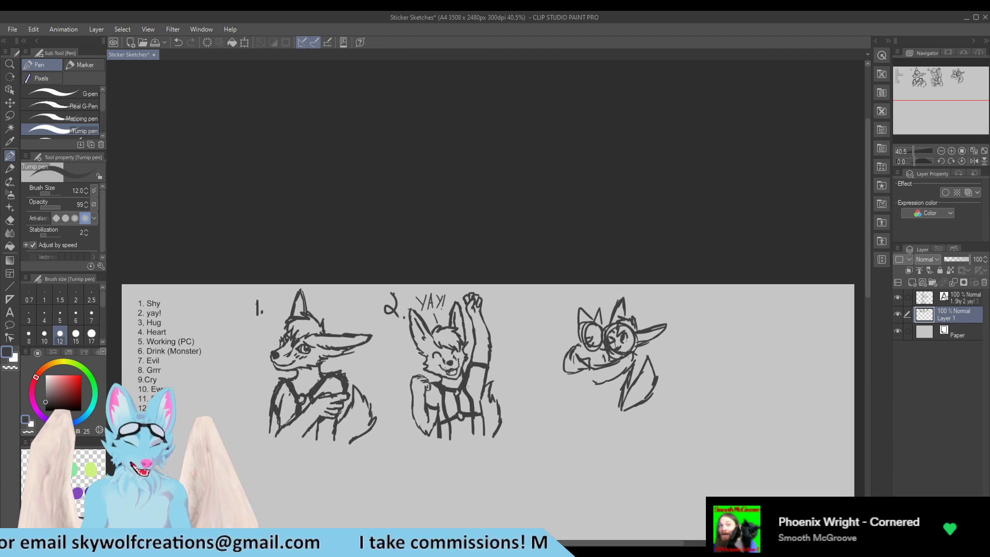
scroll(252, 308, down, 1)
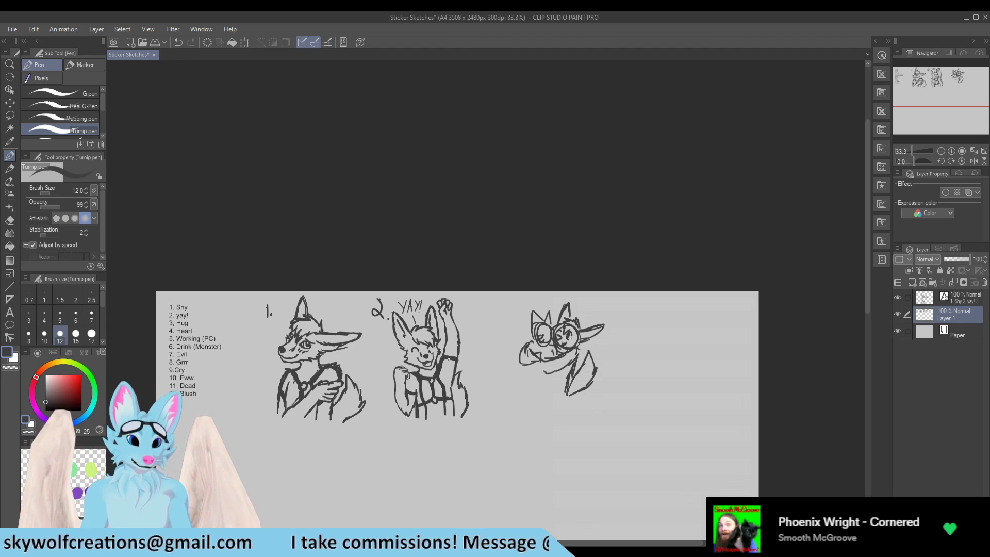
scroll(449, 359, down, 1)
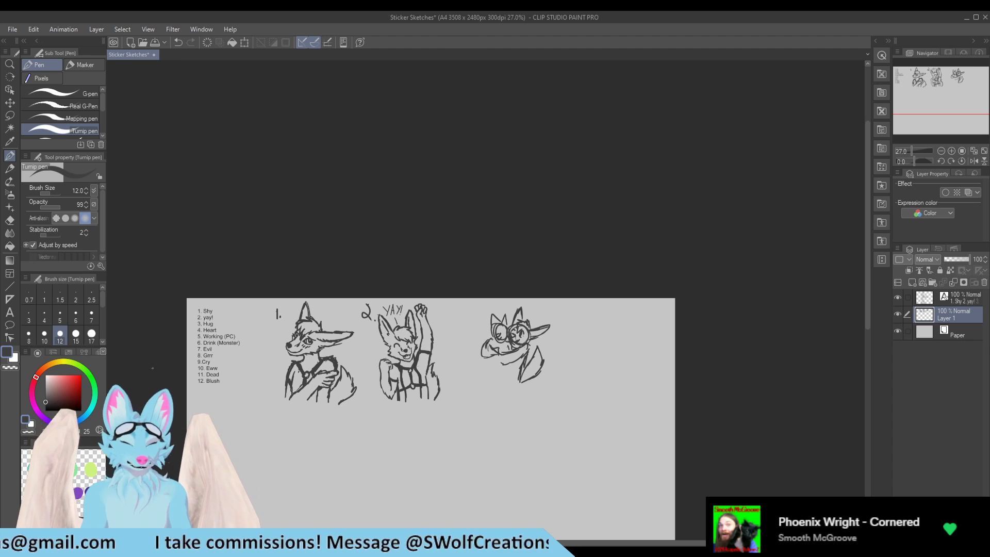
scroll(633, 382, up, 1)
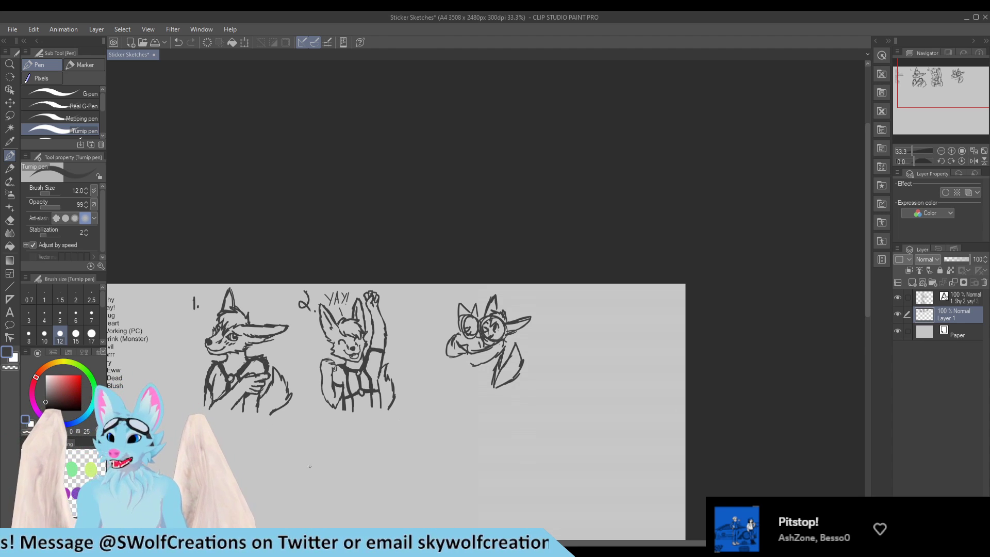
scroll(287, 453, up, 2)
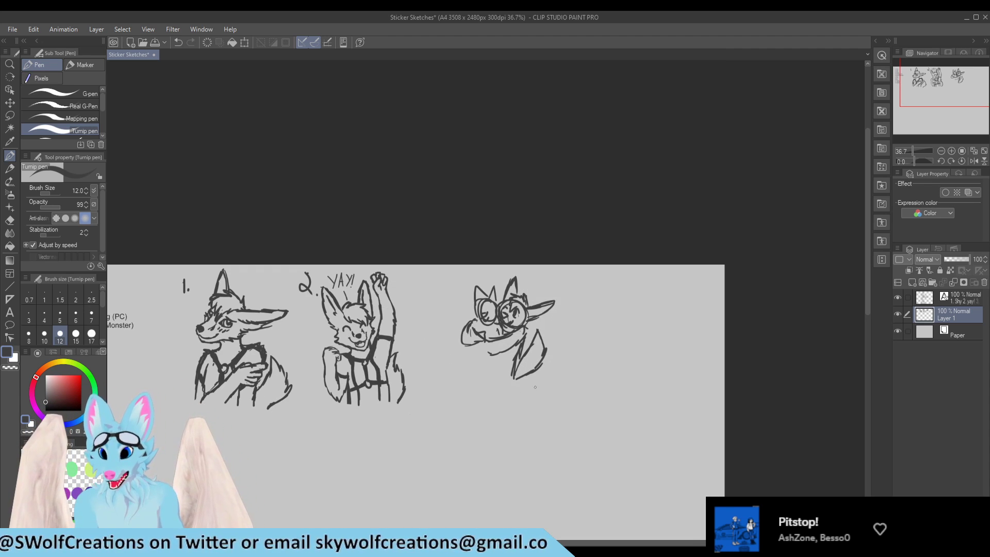
Step: Draw the smaller character's torso lines below the hugging arm
scroll(531, 391, up, 4)
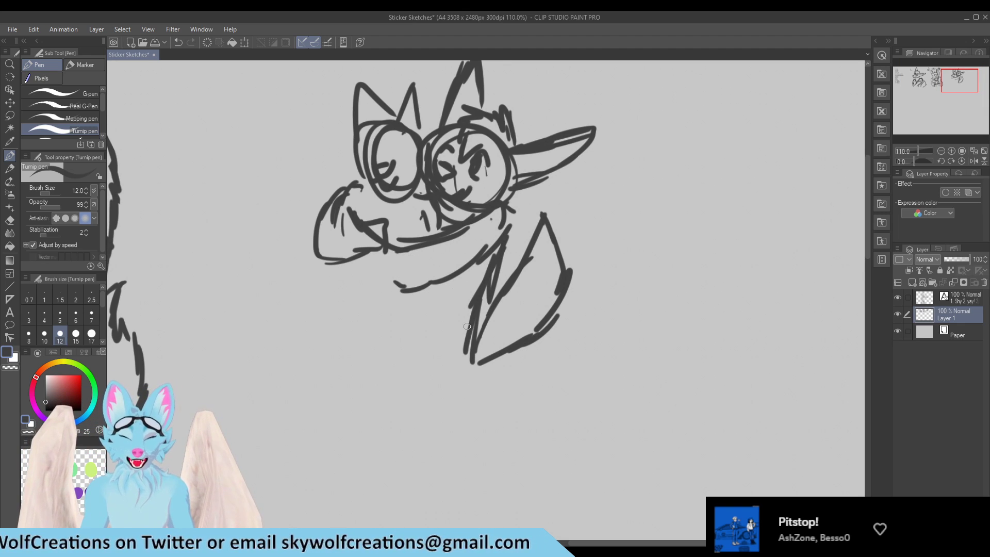
drag(404, 285, 394, 339)
drag(361, 270, 367, 330)
drag(368, 284, 368, 315)
Step: Erase the smaller head's circles and ears and rough in a new brow, nose and mouth against the larger head
key(e)
mouse_move(388, 183)
mouse_down()
mouse_move(376, 138)
mouse_move(385, 184)
mouse_move(403, 184)
mouse_move(415, 151)
mouse_move(406, 175)
mouse_move(417, 155)
mouse_up()
key(p)
mouse_move(394, 184)
mouse_down()
mouse_move(421, 177)
mouse_move(415, 187)
mouse_move(421, 142)
mouse_move(390, 150)
mouse_move(374, 146)
mouse_move(380, 140)
mouse_move(376, 161)
mouse_move(389, 154)
mouse_move(384, 160)
mouse_move(375, 145)
mouse_move(373, 154)
mouse_move(386, 136)
mouse_move(381, 127)
mouse_move(382, 145)
mouse_move(368, 136)
mouse_move(361, 113)
mouse_move(417, 116)
mouse_move(406, 126)
mouse_move(415, 78)
mouse_move(427, 113)
mouse_up()
click(386, 154)
key(e)
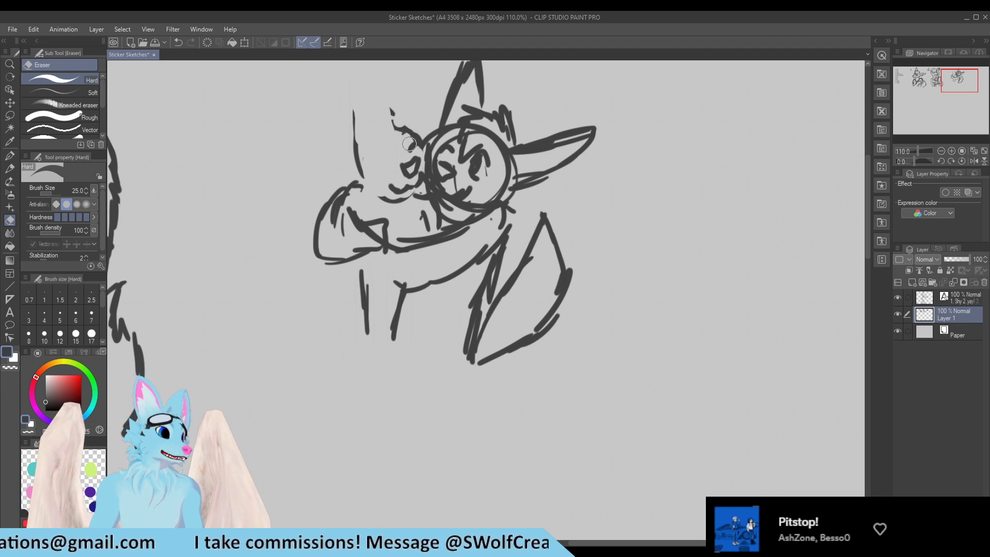
key(p)
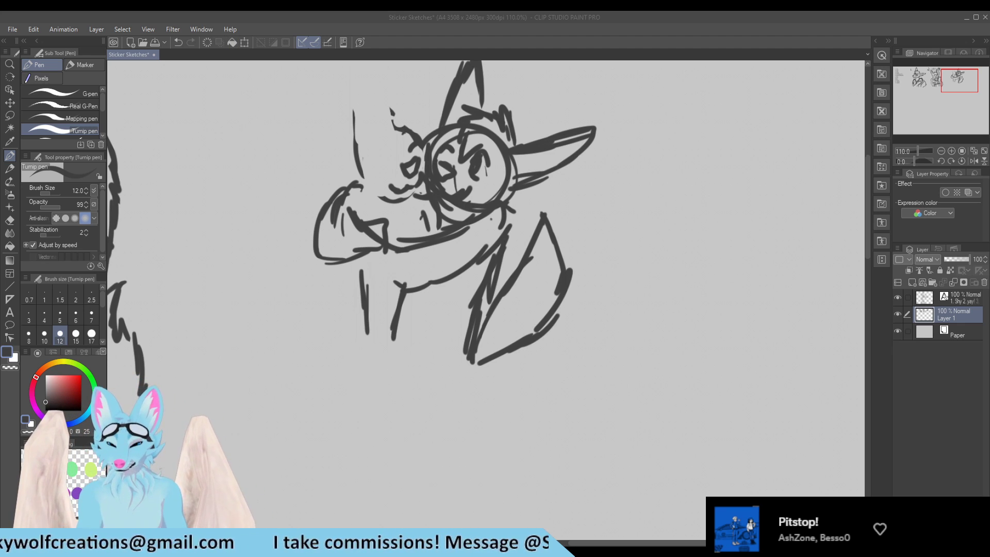
Step: Add an upright stroke above the smaller character's brow and a small gripping paw on the larger character's shoulder
scroll(537, 211, down, 3)
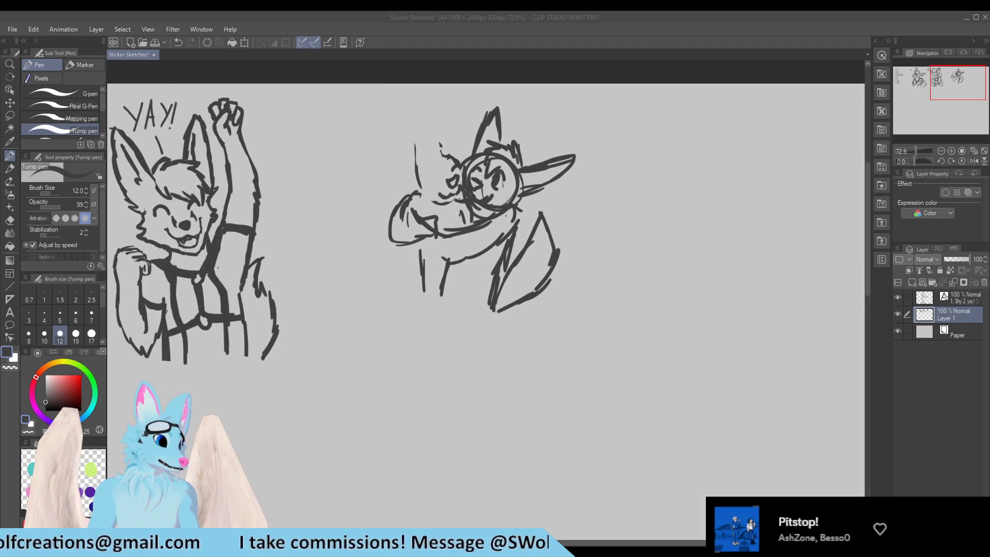
scroll(445, 108, up, 4)
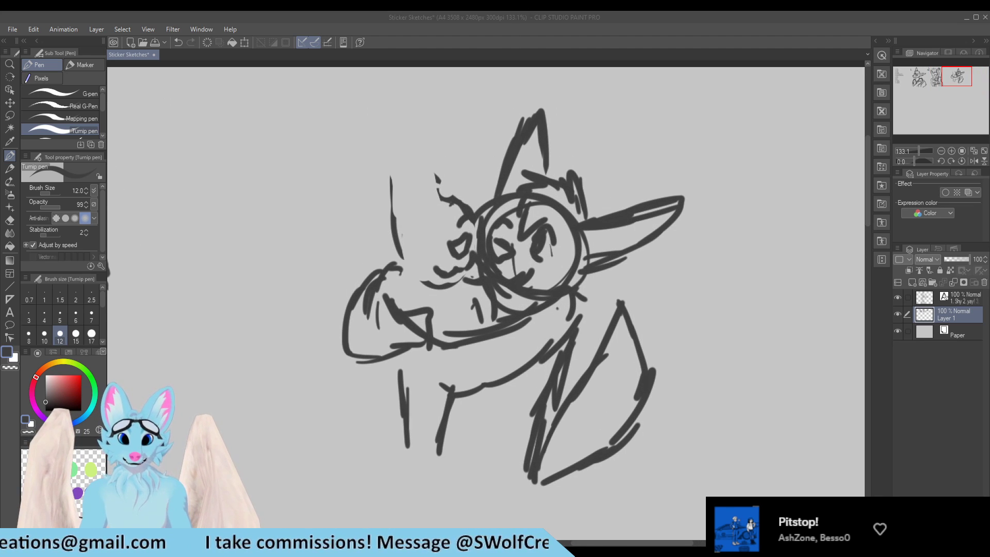
mouse_move(447, 200)
mouse_down()
mouse_move(460, 177)
mouse_move(447, 200)
mouse_move(454, 162)
mouse_move(449, 195)
mouse_move(455, 154)
mouse_up()
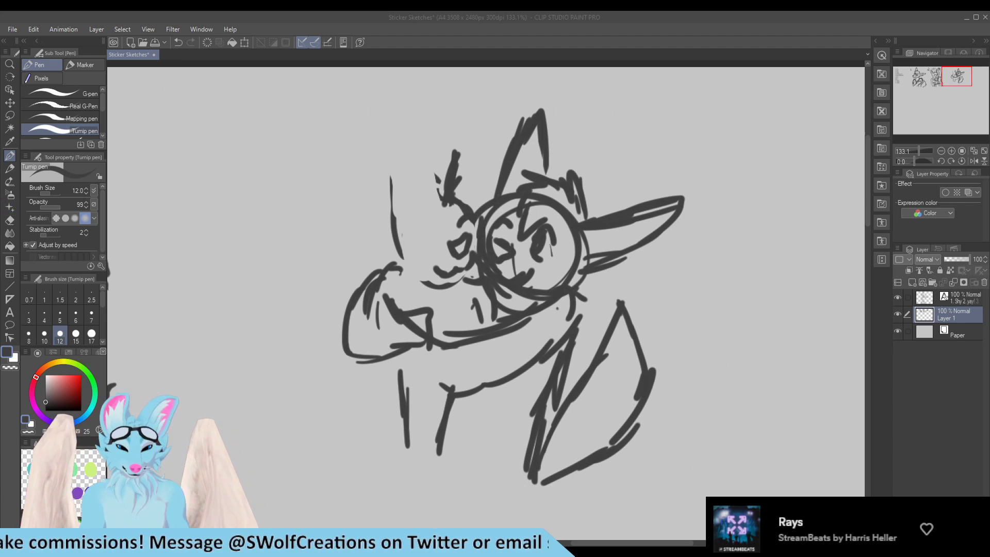
click(564, 379)
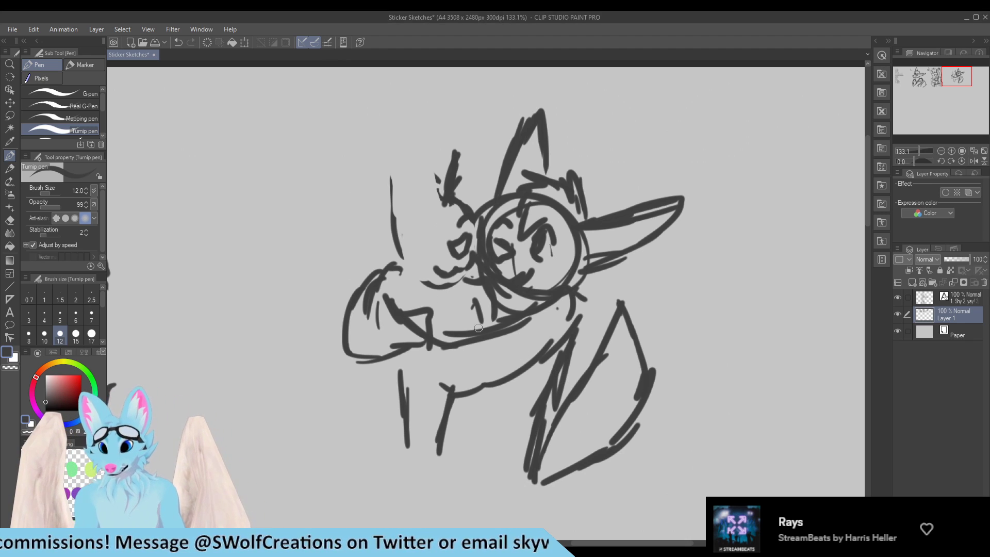
scroll(510, 347, down, 3)
scroll(397, 293, up, 4)
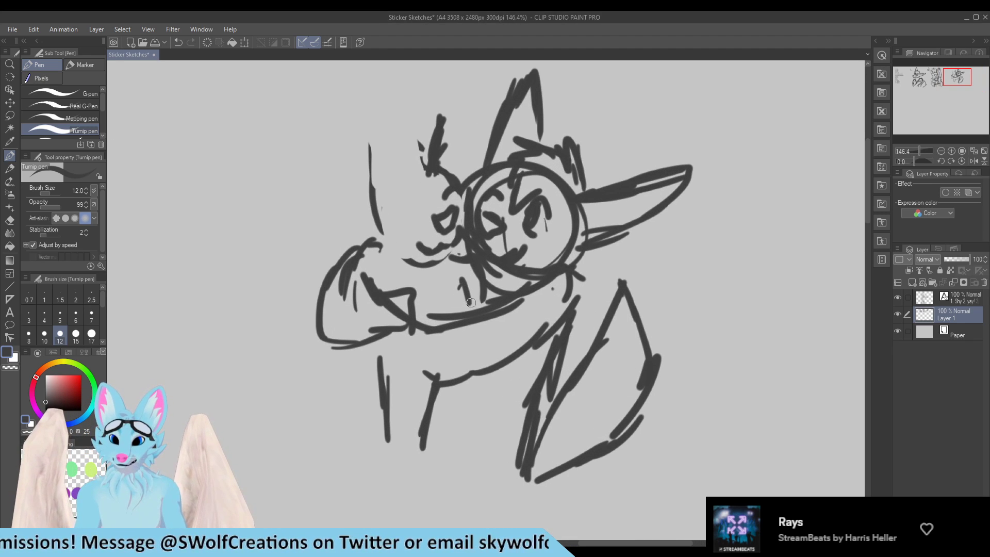
mouse_move(576, 269)
mouse_down()
mouse_move(565, 323)
mouse_move(538, 331)
mouse_move(590, 293)
mouse_move(581, 274)
mouse_move(600, 290)
mouse_move(598, 310)
mouse_move(580, 311)
mouse_move(581, 289)
mouse_move(595, 304)
mouse_up()
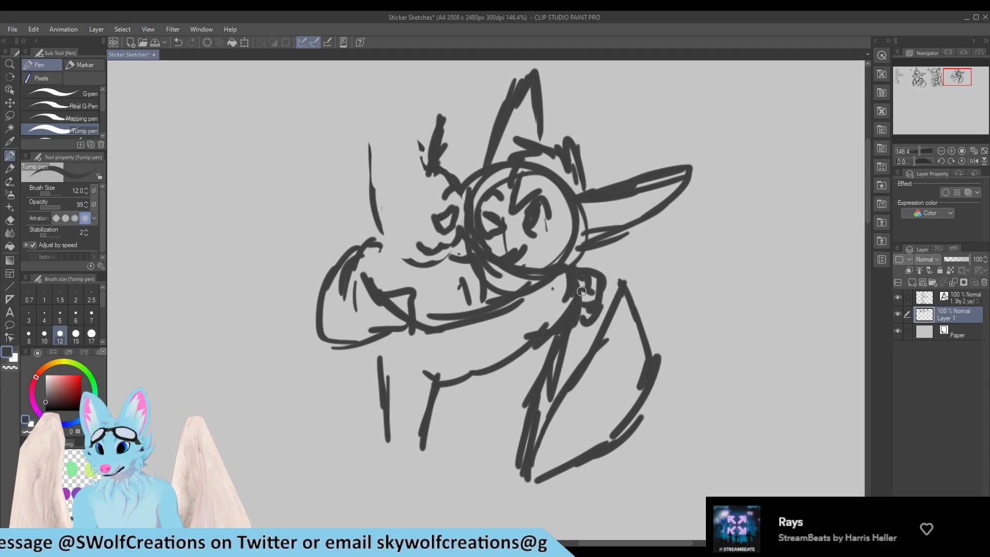
Step: Erase the larger head's guide circle on the side facing the smaller character and redraw the upright ear's outer edge
key(e)
mouse_move(464, 217)
mouse_down()
mouse_move(477, 265)
mouse_move(518, 278)
mouse_up()
mouse_move(461, 242)
mouse_down()
mouse_move(472, 176)
mouse_move(492, 162)
mouse_move(511, 170)
mouse_move(491, 175)
mouse_move(502, 106)
mouse_up()
key(p)
key(e)
mouse_move(482, 168)
mouse_down()
mouse_move(495, 108)
mouse_move(527, 77)
mouse_up()
key(p)
drag(494, 167, 520, 85)
Step: Draw the larger character's hair tufts from the upright ear's base down over the forehead, erasing stray lines between strokes
mouse_move(507, 140)
mouse_down()
mouse_move(530, 87)
mouse_move(543, 165)
mouse_move(563, 181)
mouse_move(547, 183)
mouse_move(573, 195)
mouse_up()
key(e)
key(p)
mouse_move(528, 153)
mouse_down()
mouse_move(502, 181)
mouse_move(525, 176)
mouse_move(542, 146)
mouse_move(563, 159)
mouse_move(518, 156)
mouse_up()
key(e)
key(p)
mouse_move(509, 141)
mouse_down()
mouse_move(558, 152)
mouse_move(569, 168)
mouse_move(515, 181)
mouse_move(508, 166)
mouse_move(501, 182)
mouse_up()
key(e)
key(p)
mouse_move(516, 173)
mouse_down()
mouse_move(536, 166)
mouse_move(518, 198)
mouse_up()
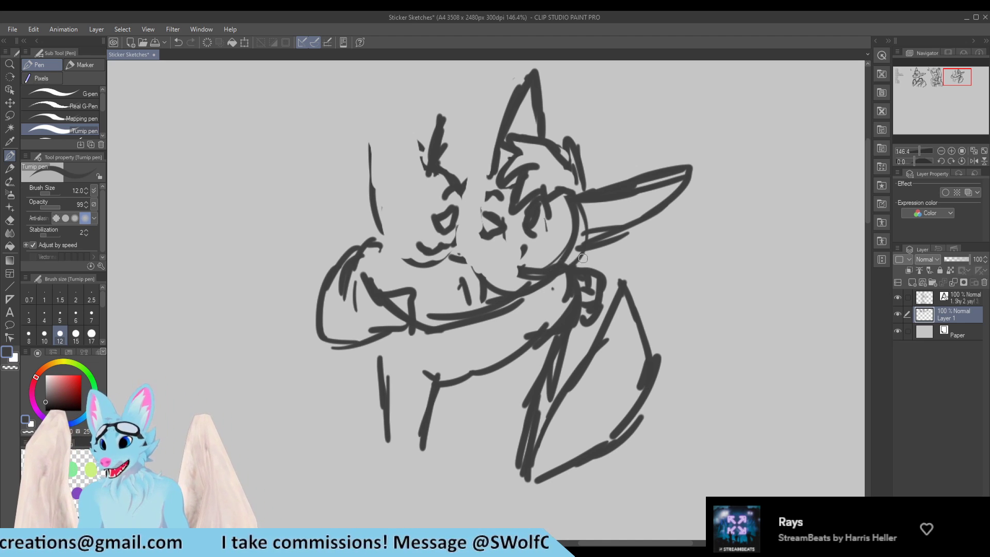
Step: Erase the guide lines inside the larger character's sideways ear and shorten the upright ear to a cleaned-up, rounded tip
key(e)
mouse_move(575, 218)
mouse_down()
mouse_move(625, 204)
mouse_move(606, 205)
mouse_move(678, 176)
mouse_up()
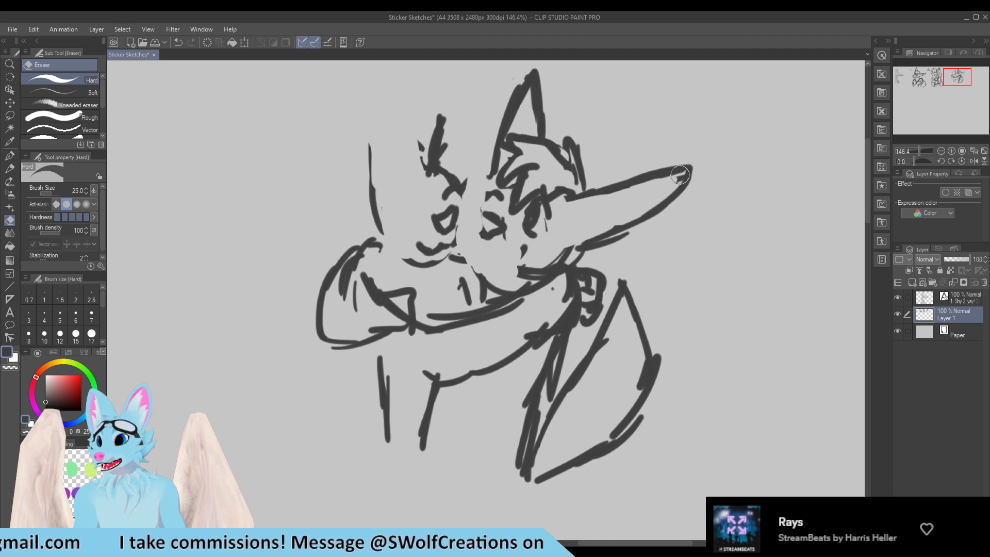
mouse_move(541, 64)
mouse_down()
mouse_move(551, 69)
mouse_move(513, 82)
mouse_up()
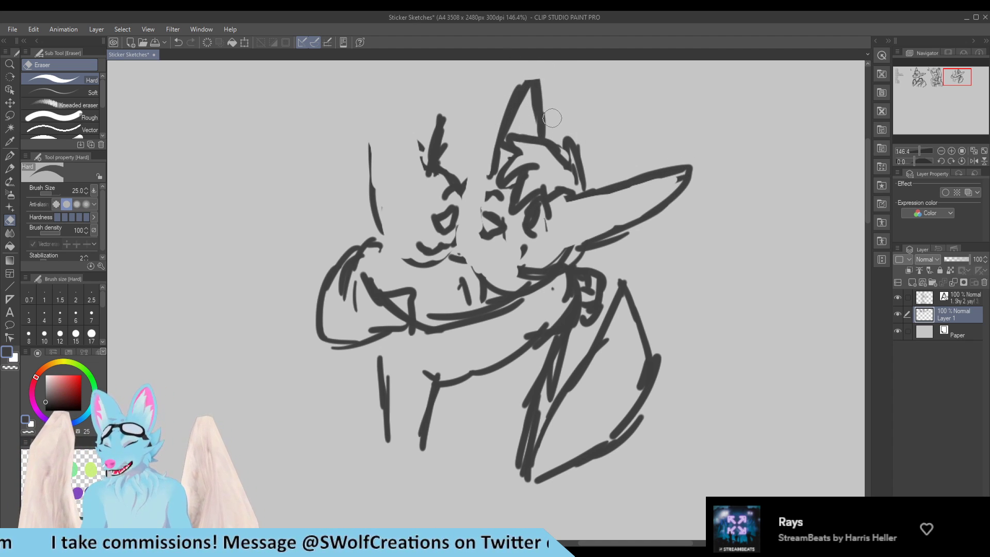
key(p)
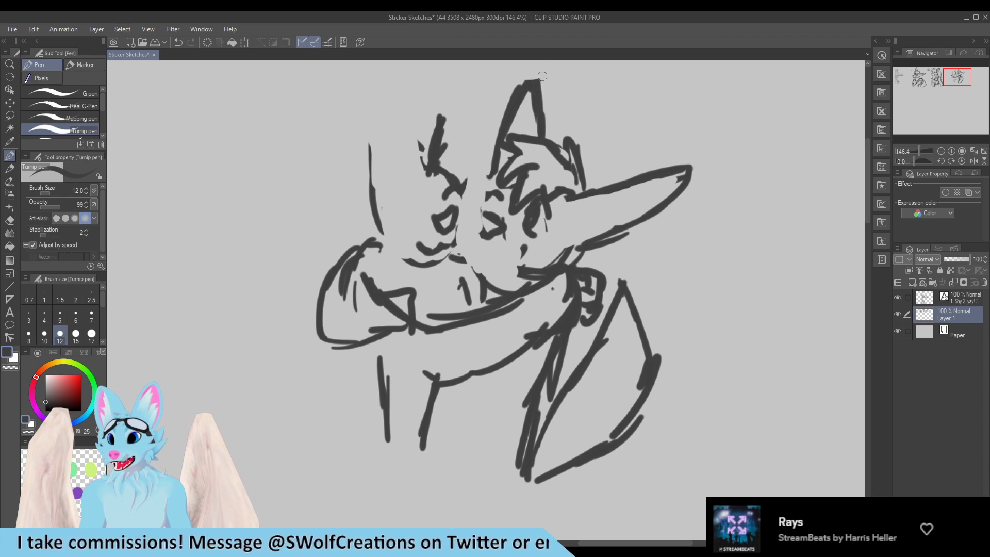
key(e)
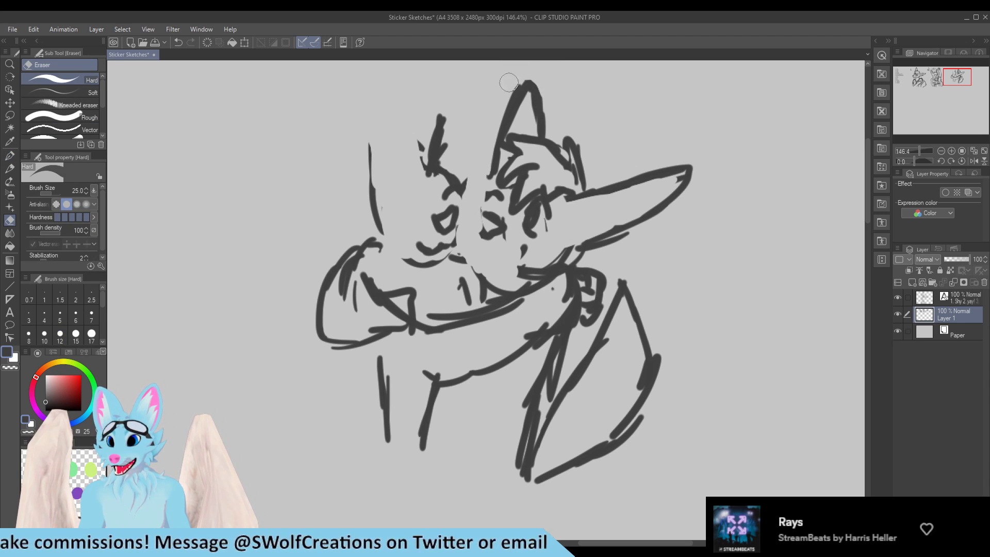
key(p)
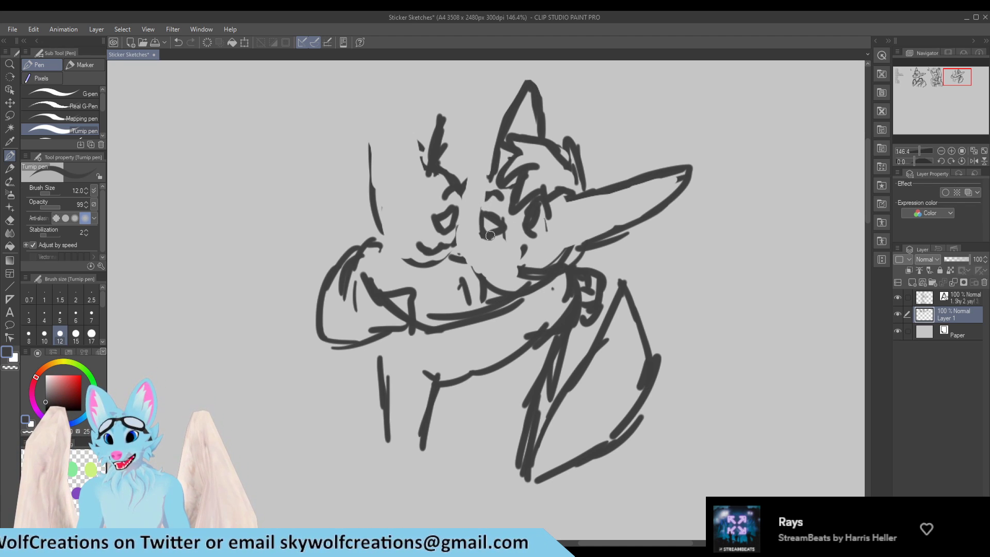
Step: Erase the stray lines around the larger character's nose and add a short brow stroke above it
key(e)
mouse_move(480, 244)
mouse_down()
mouse_move(503, 243)
mouse_move(509, 222)
mouse_move(487, 205)
mouse_move(486, 233)
mouse_up()
key(p)
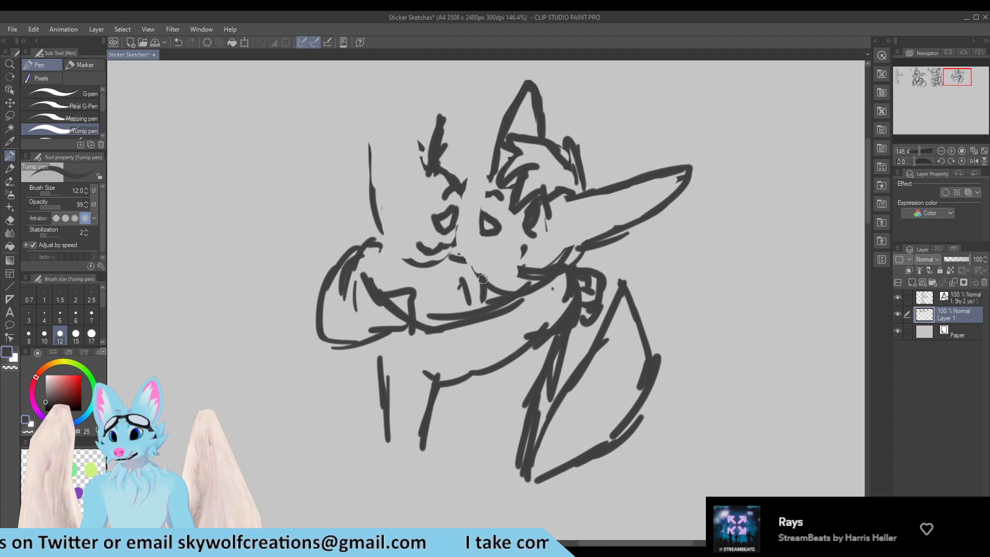
key(e)
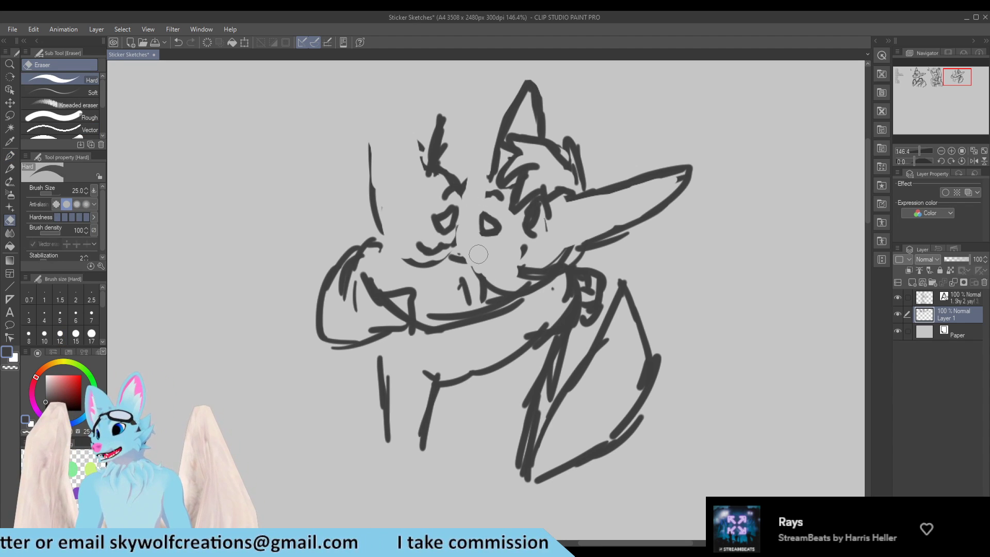
key(p)
drag(485, 196, 498, 198)
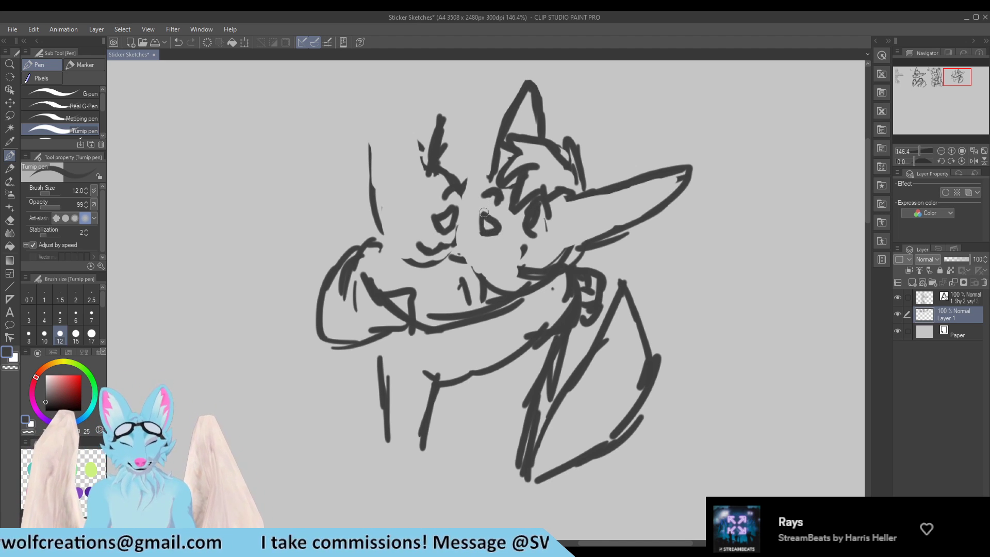
Step: Draw the larger character's muzzle outline around the nose with a curved smile, erasing the excess line beside the mouth
mouse_move(482, 204)
mouse_down()
mouse_move(473, 242)
mouse_move(520, 250)
mouse_move(506, 256)
mouse_move(526, 245)
mouse_up()
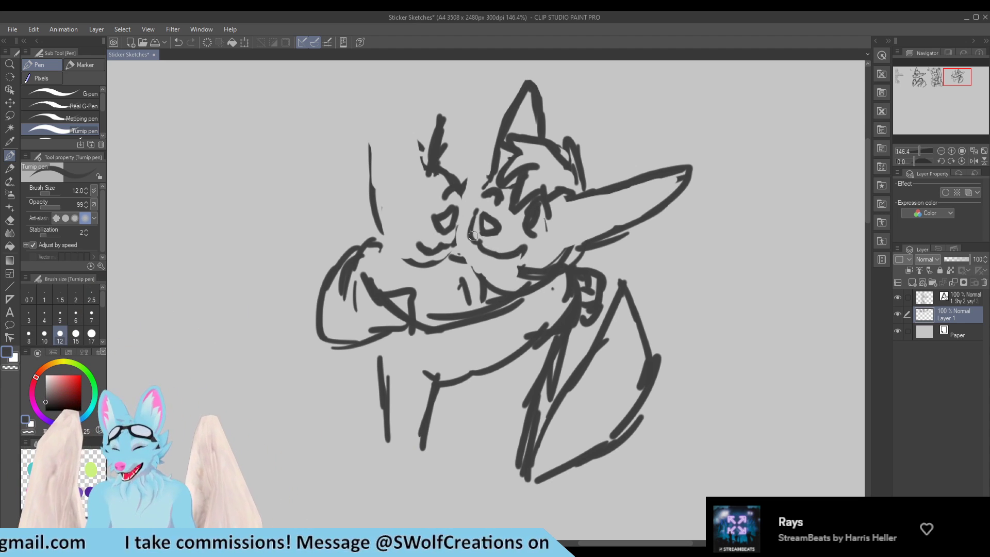
drag(524, 248, 533, 250)
key(e)
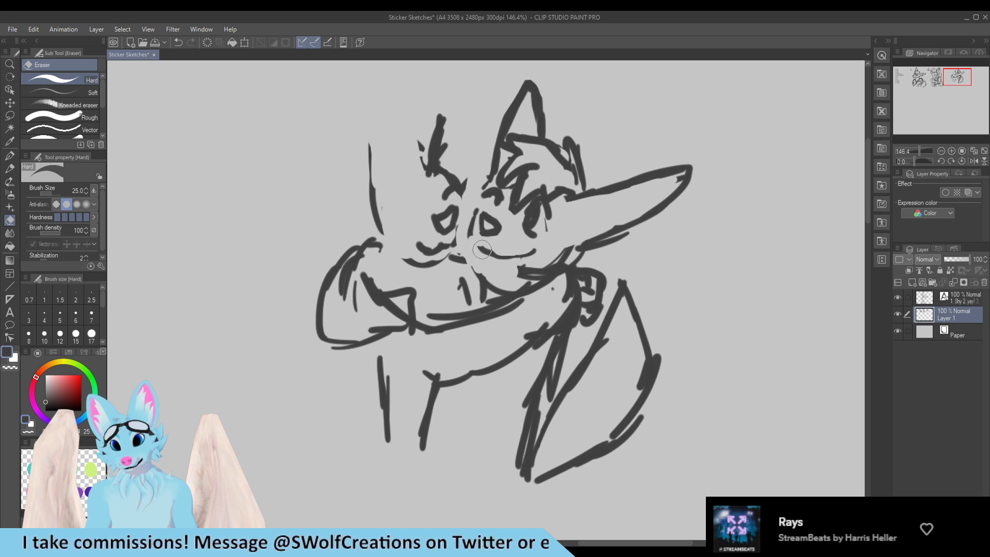
key(p)
mouse_move(467, 236)
mouse_down()
mouse_move(477, 259)
mouse_move(498, 265)
mouse_up()
drag(477, 221, 490, 178)
Step: Redraw the larger character's eye with a clear highlight and strengthen the face edge facing the smaller character
key(e)
mouse_move(537, 230)
mouse_down()
mouse_move(522, 227)
mouse_move(530, 207)
mouse_move(539, 233)
mouse_move(525, 235)
mouse_move(526, 216)
mouse_up()
key(p)
key(e)
click(527, 215)
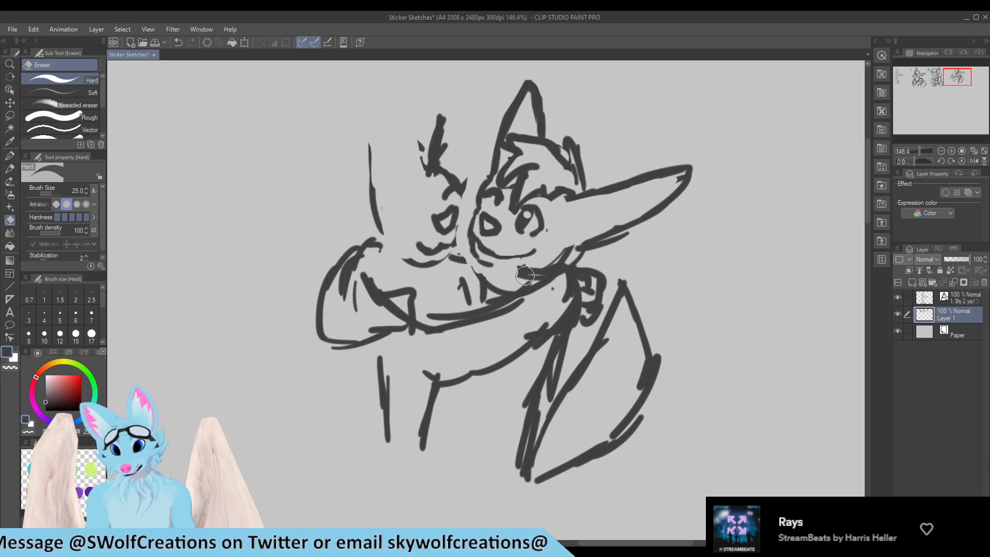
key(p)
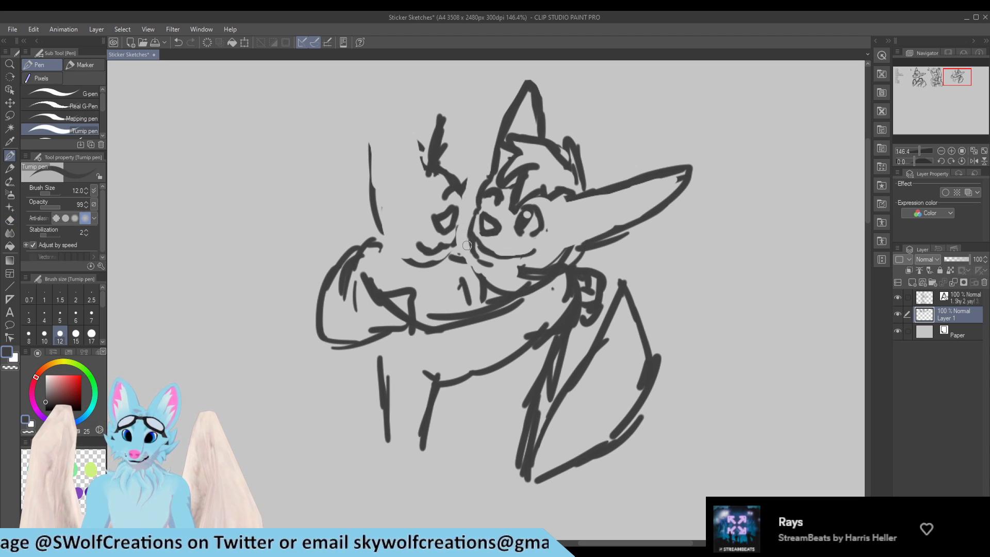
drag(474, 188, 465, 238)
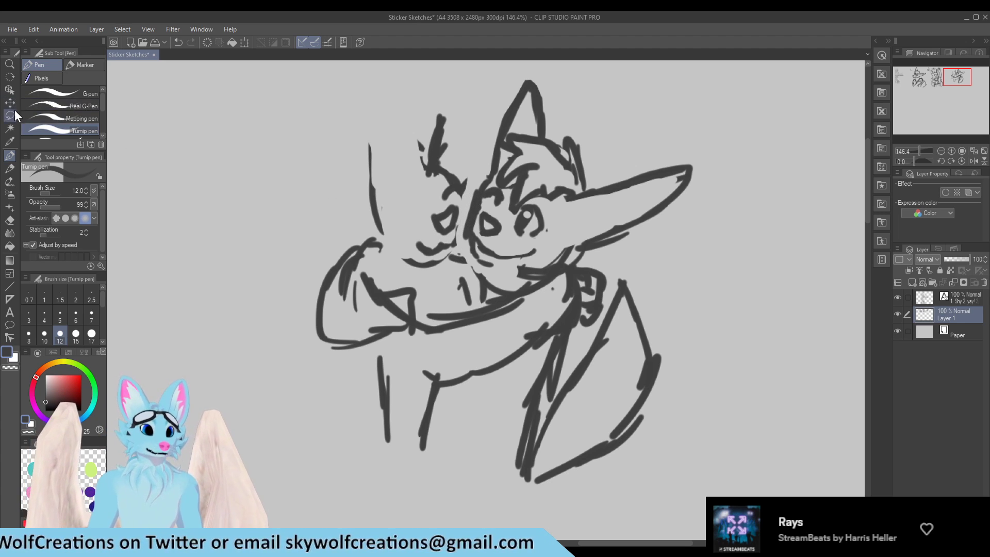
Step: Lasso the smaller character's head and move it slightly closer against the larger character's muzzle, then deselect
key(m)
mouse_move(422, 279)
mouse_down()
mouse_move(455, 250)
mouse_move(470, 205)
mouse_move(468, 135)
mouse_move(439, 99)
mouse_move(370, 127)
mouse_move(383, 262)
mouse_up()
drag(419, 213, 431, 212)
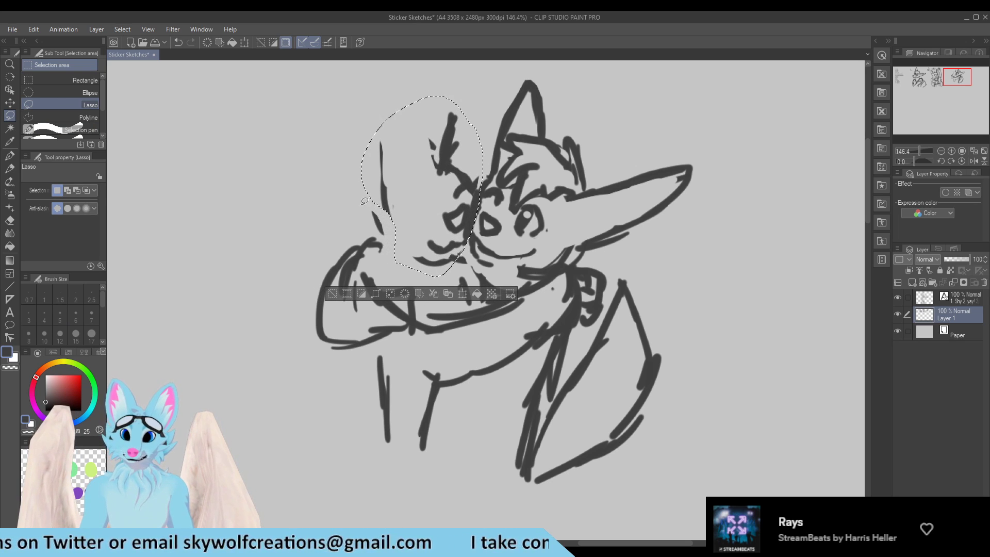
key(ctrl+d)
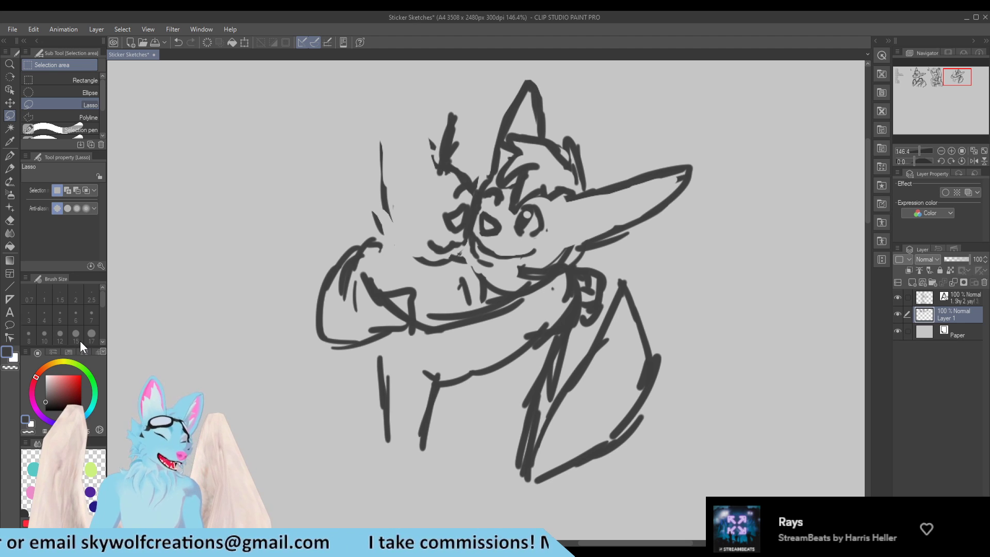
click(10, 157)
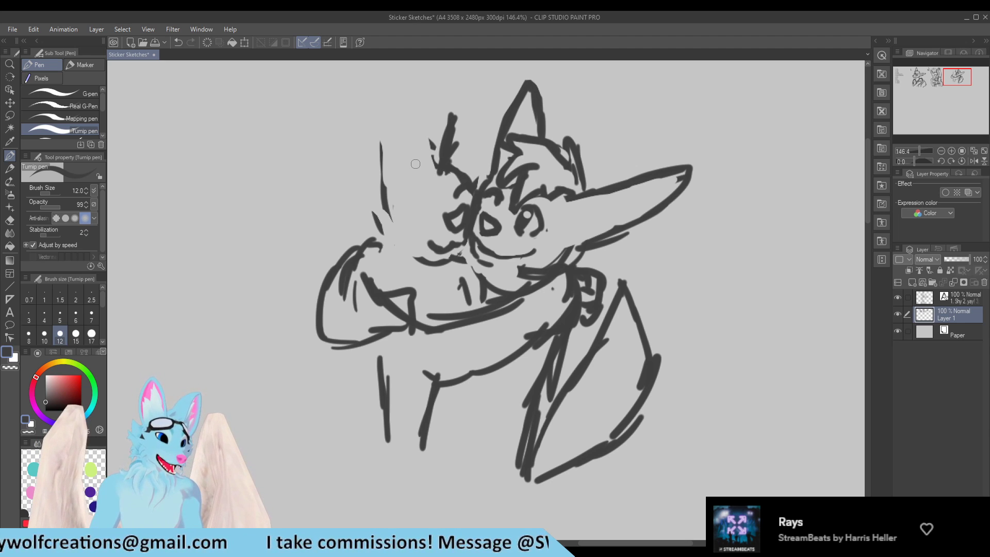
drag(447, 150, 467, 224)
drag(444, 95, 424, 175)
key(ctrl+z)
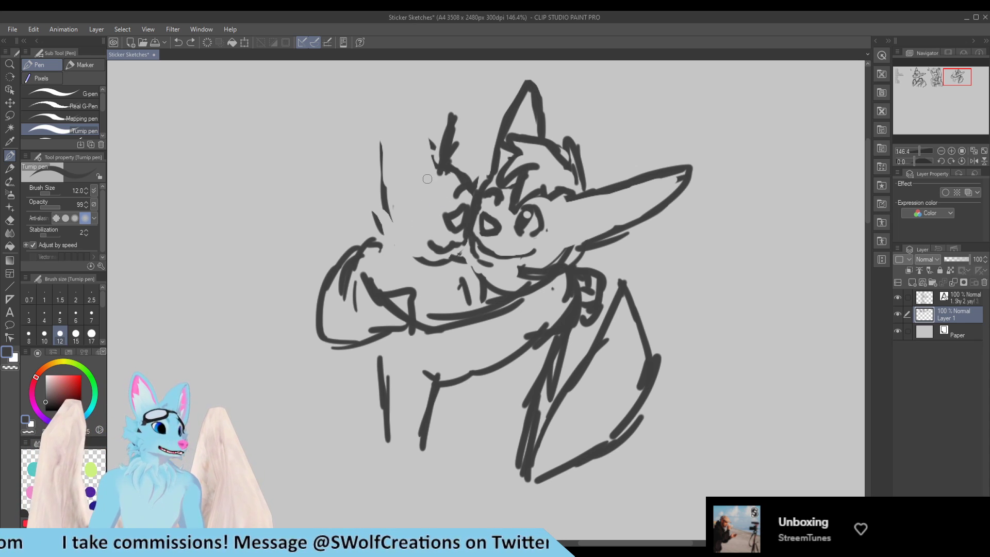
Step: Erase the dark strokes above the smaller character's brow and redraw the rough slanted line on the head's outer side
key(e)
drag(433, 139, 435, 177)
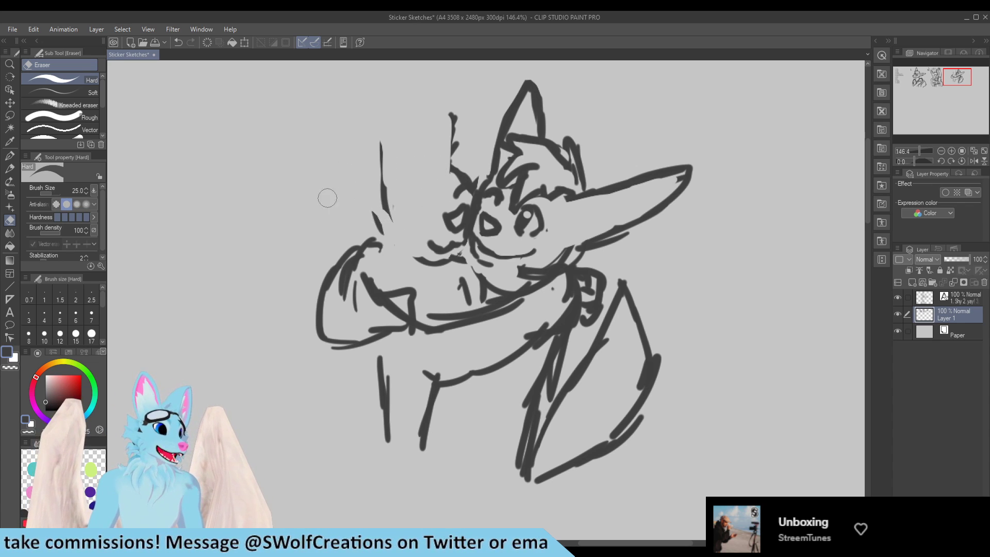
key(p)
key(e)
drag(394, 231, 376, 148)
key(p)
drag(381, 205, 372, 153)
key(e)
mouse_move(376, 189)
mouse_down()
mouse_move(387, 234)
mouse_move(369, 131)
mouse_up()
key(p)
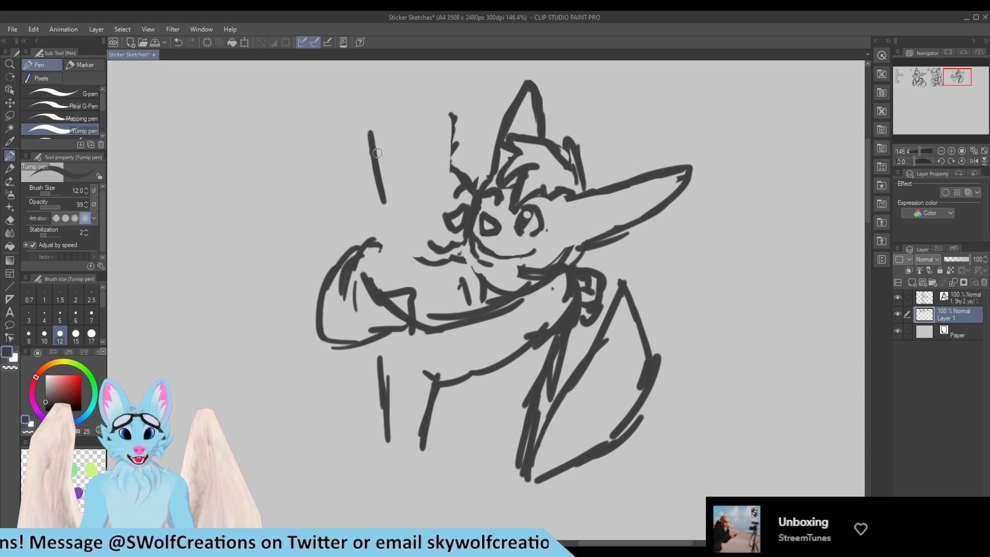
Step: Draw the top of the smaller character's head with a small pointed ear beside the larger head, erasing the old guide lines
key(e)
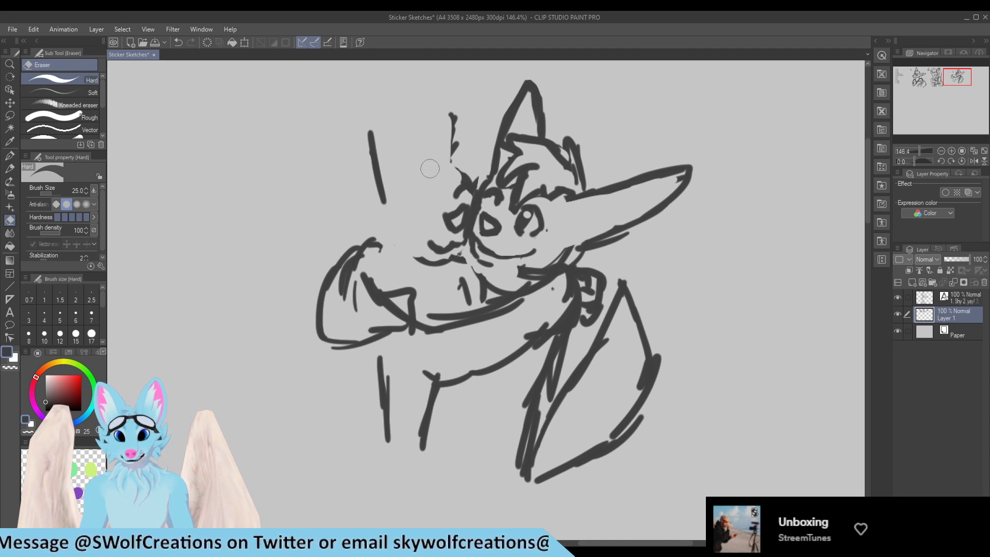
key(p)
mouse_move(419, 169)
mouse_down()
mouse_move(443, 164)
mouse_move(462, 176)
mouse_up()
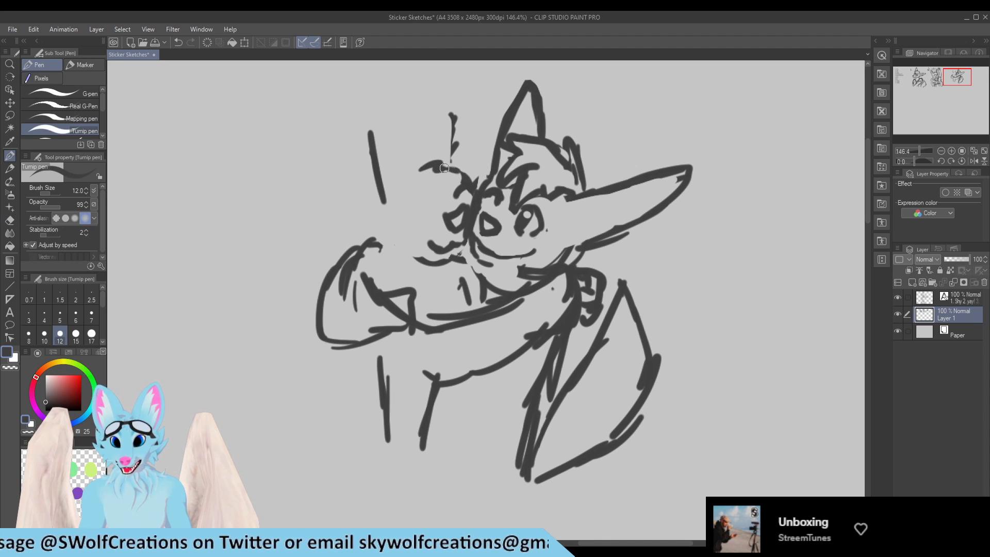
drag(449, 133, 439, 160)
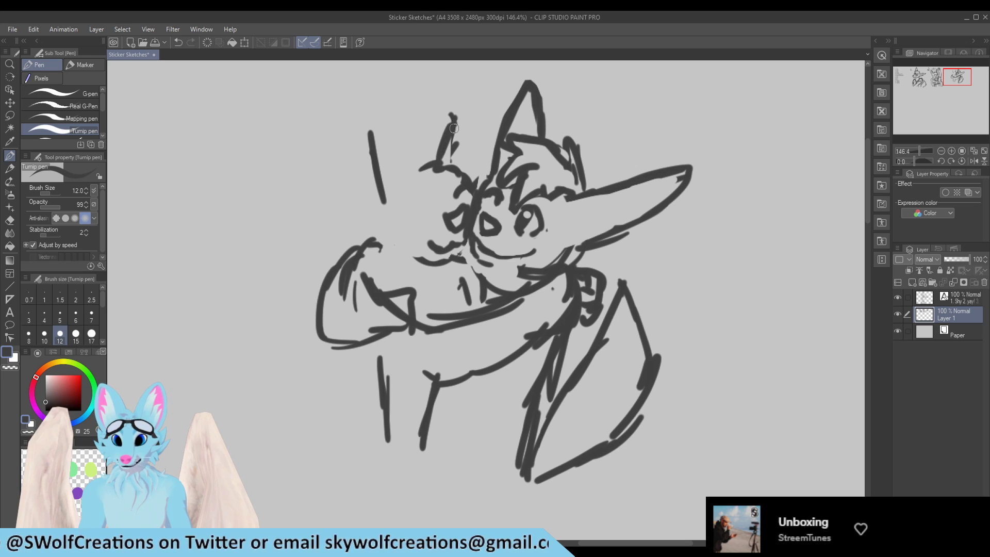
key(e)
mouse_move(455, 125)
mouse_down()
mouse_move(454, 154)
mouse_move(450, 118)
mouse_move(467, 167)
mouse_move(407, 182)
mouse_move(375, 147)
mouse_move(383, 202)
mouse_move(400, 174)
mouse_up()
key(p)
key(e)
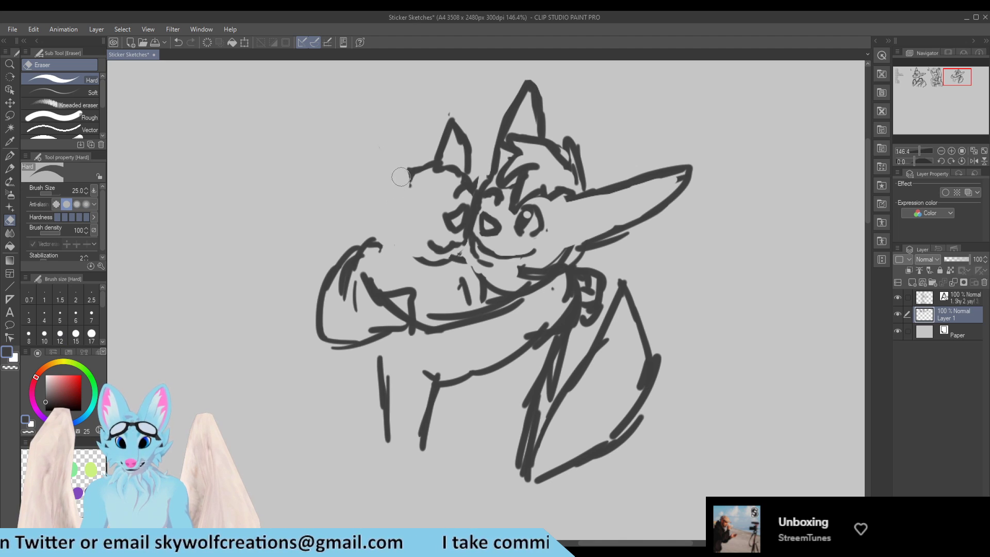
Step: Draw the smaller character's outer ear, cheek fluff and jawline down to the chin, erasing stray marks between strokes
key(p)
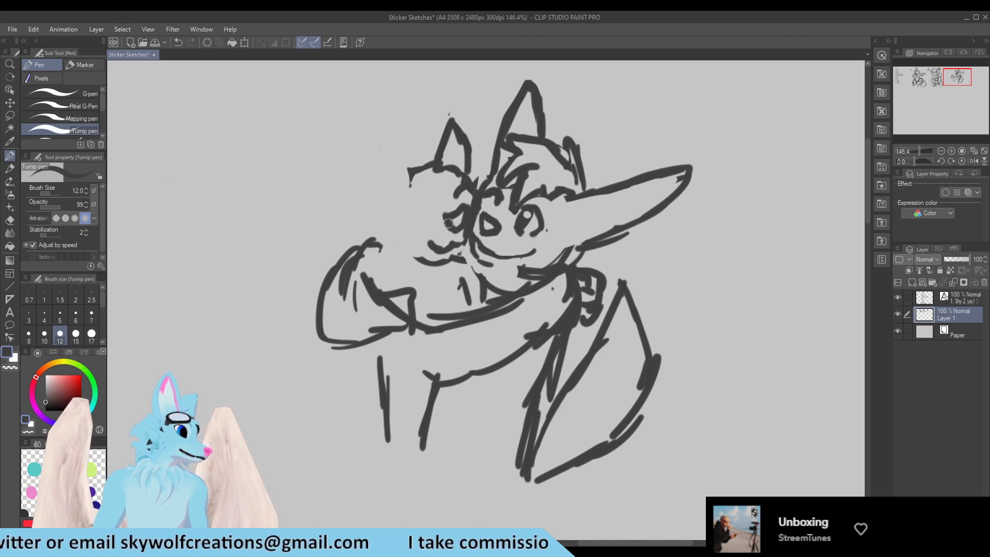
drag(408, 185, 389, 138)
mouse_move(398, 195)
mouse_down()
mouse_move(375, 137)
mouse_move(366, 178)
mouse_up()
key(e)
mouse_move(380, 144)
mouse_down()
mouse_move(404, 151)
mouse_move(404, 168)
mouse_move(376, 140)
mouse_move(393, 151)
mouse_move(407, 181)
mouse_move(375, 141)
mouse_move(412, 194)
mouse_move(370, 136)
mouse_move(371, 199)
mouse_move(433, 256)
mouse_up()
key(p)
key(e)
key(p)
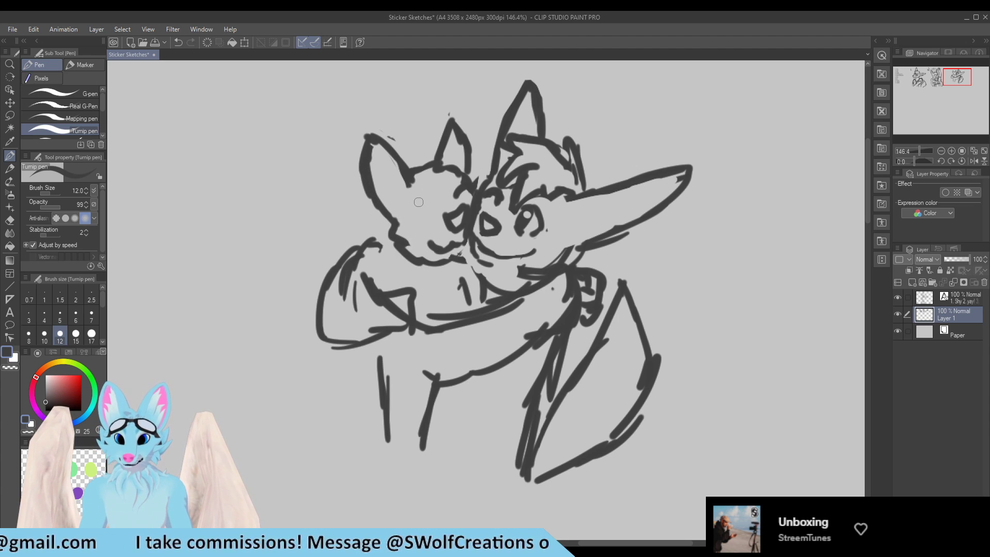
Step: Draw the smaller character's round open eye with a dark pupil and an erased highlight
mouse_move(411, 204)
mouse_down()
mouse_move(422, 187)
mouse_move(437, 199)
mouse_up()
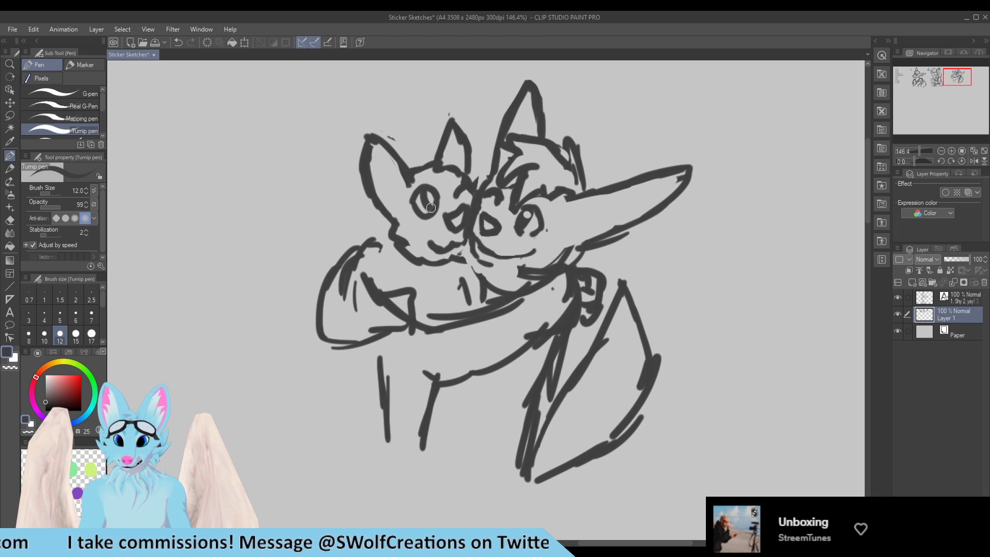
key(e)
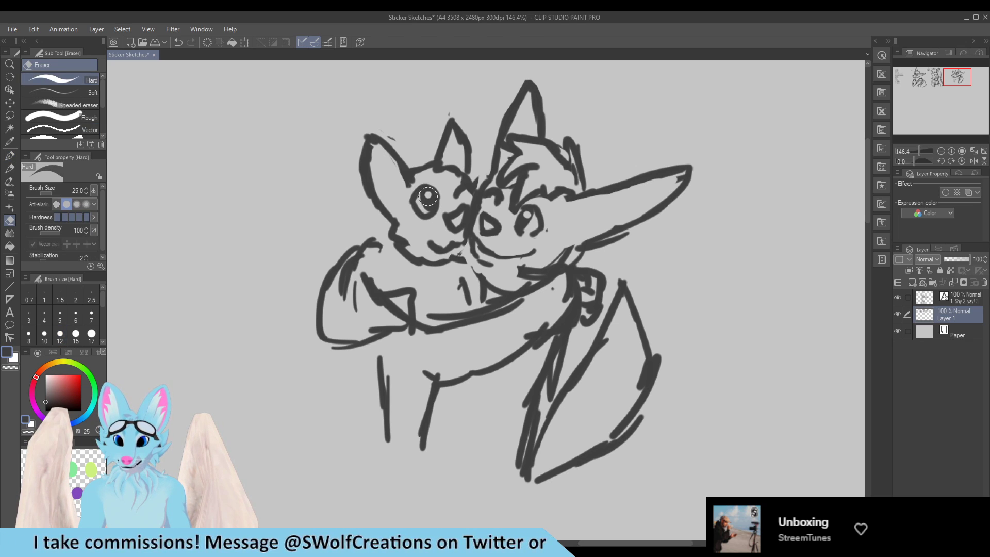
key(p)
Step: Slim the tip of the larger character's sideways ear and erase the end of its lower edge near the cheek
scroll(360, 82, down, 2)
scroll(360, 82, down, 3)
scroll(443, 233, up, 4)
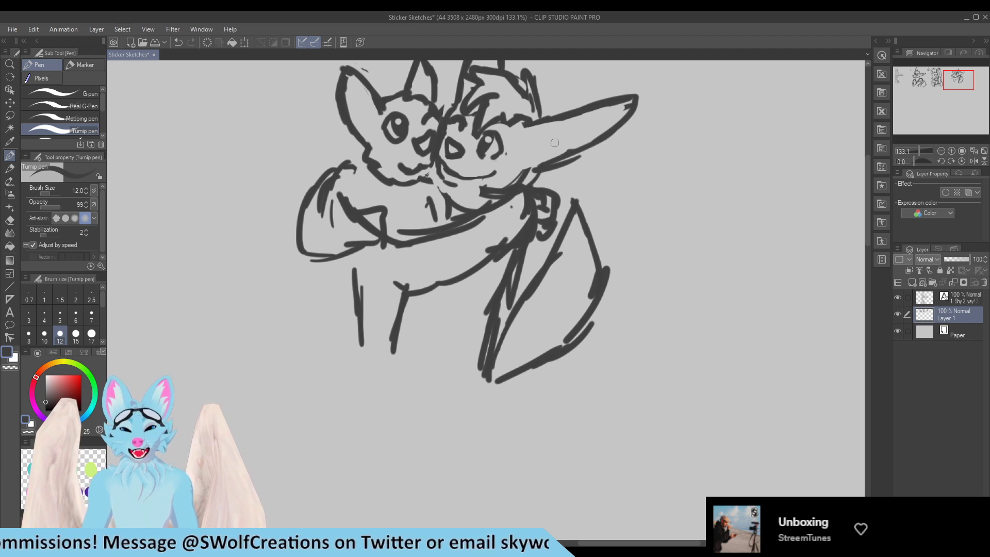
key(e)
key(p)
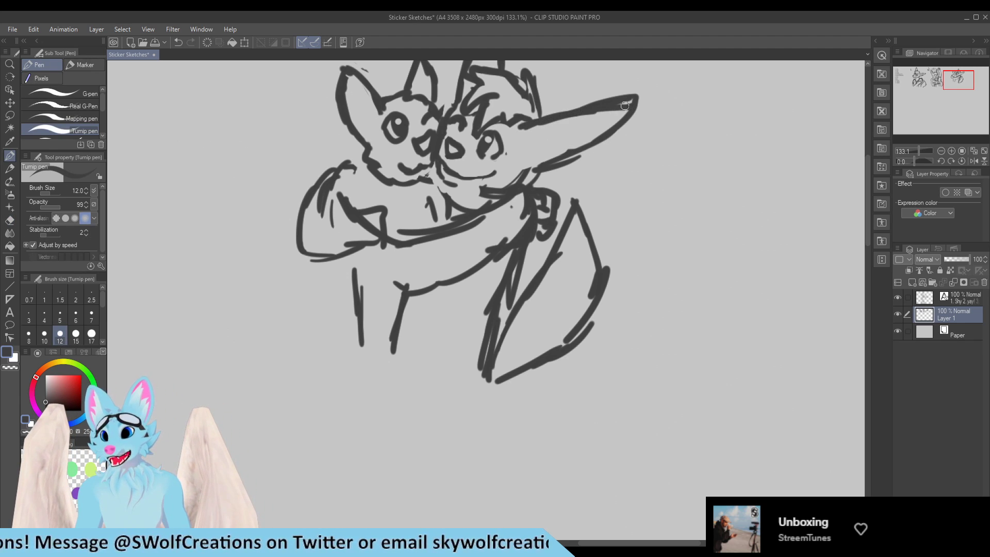
key(e)
mouse_move(572, 101)
mouse_down()
mouse_move(656, 93)
mouse_move(615, 94)
mouse_move(626, 100)
mouse_up()
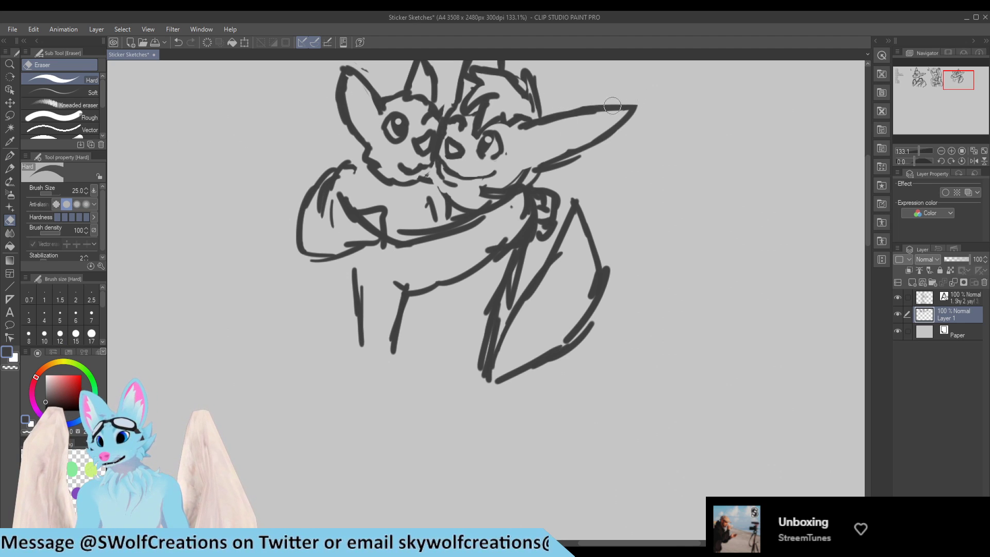
key(p)
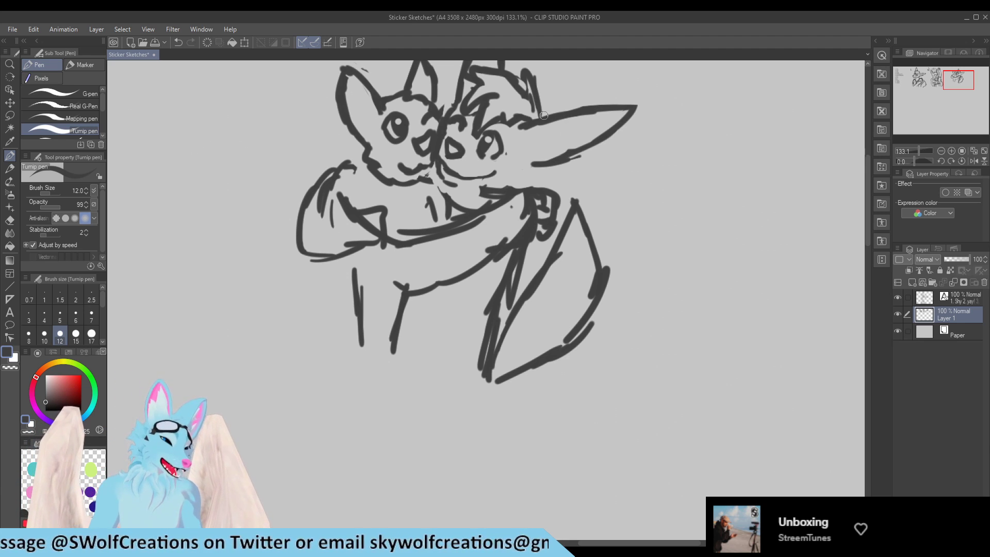
Step: Add an inner line to the larger character's sideways ear and shorten its tip, erasing the excess
scroll(531, 219, down, 5)
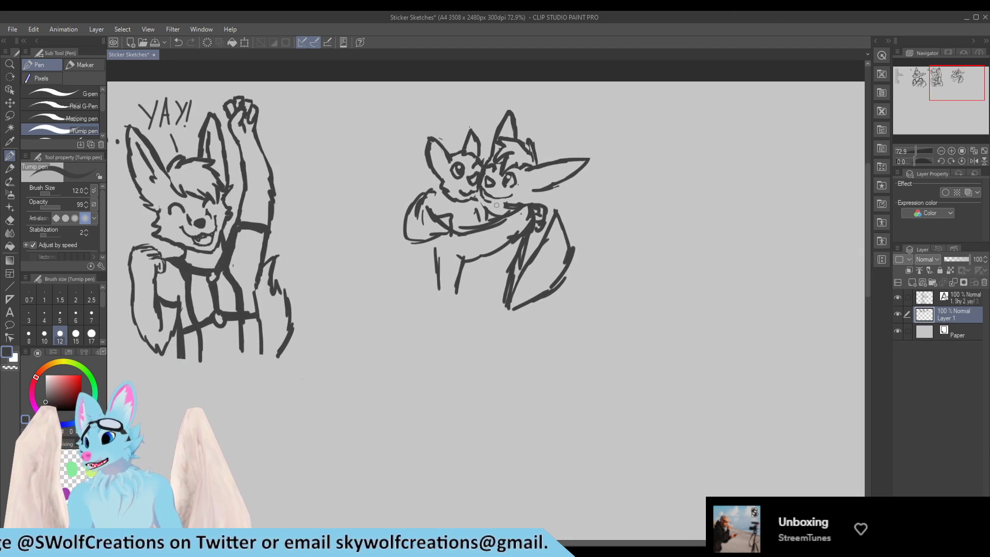
scroll(516, 206, up, 7)
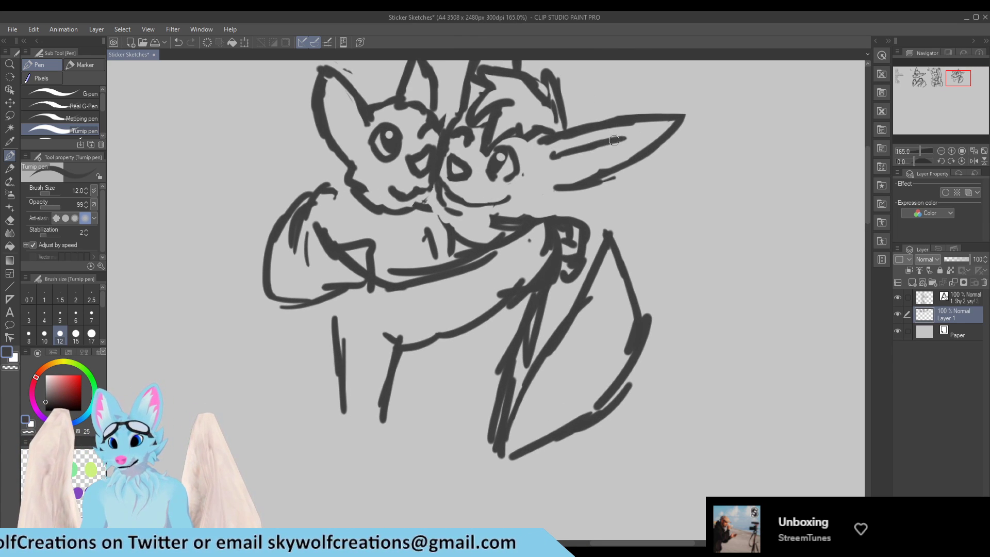
key(e)
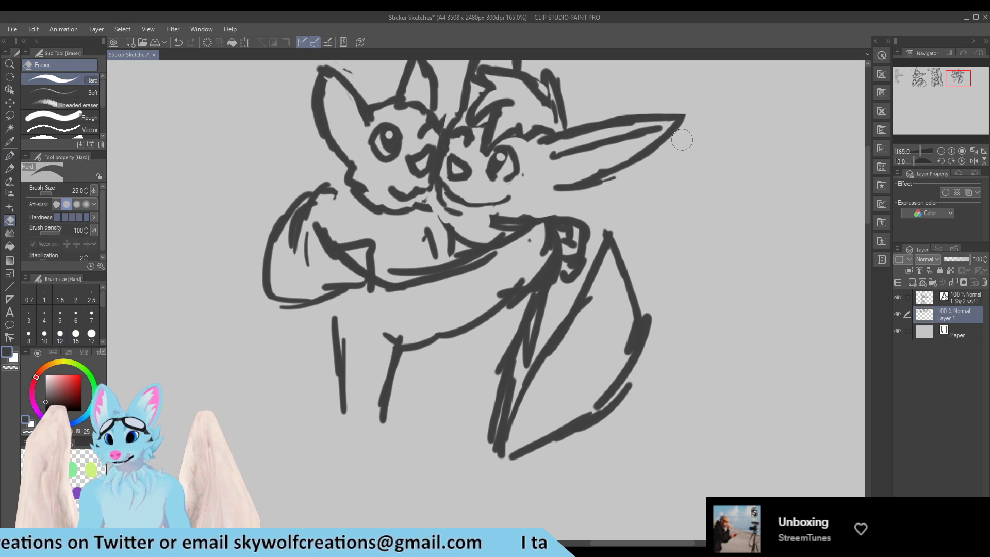
key(p)
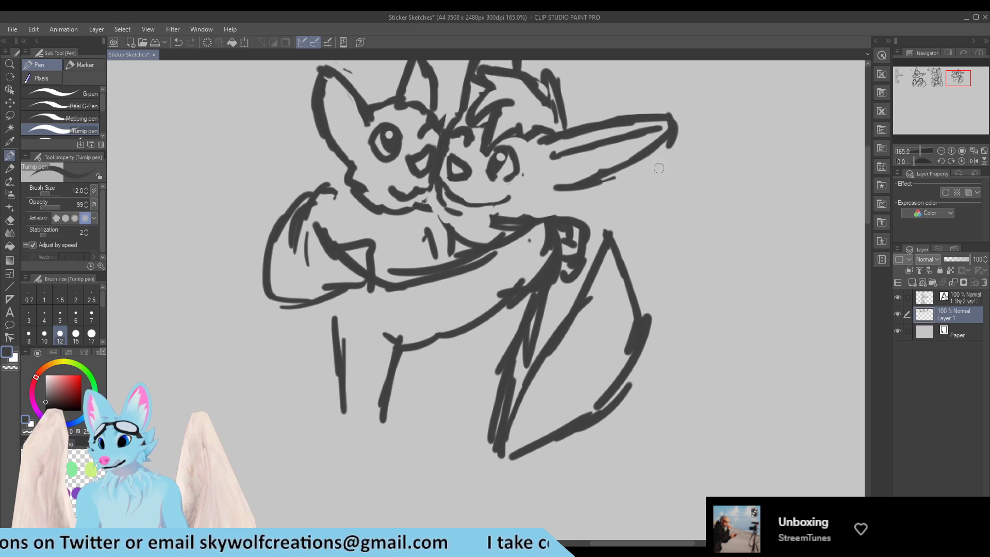
key(e)
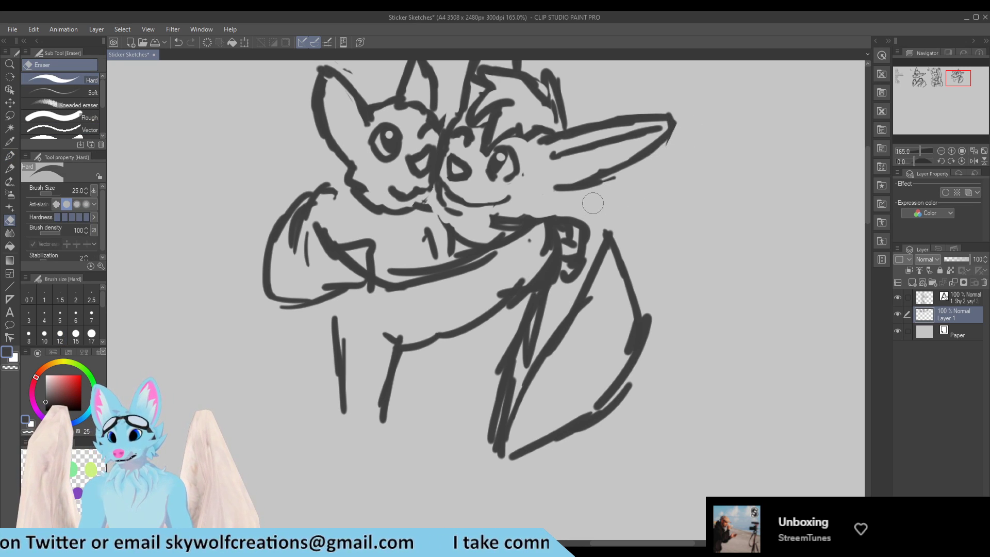
Step: Draw cheek fluff below the larger character's sideways ear and replace the heavy line under the jaw with a clean curve
key(p)
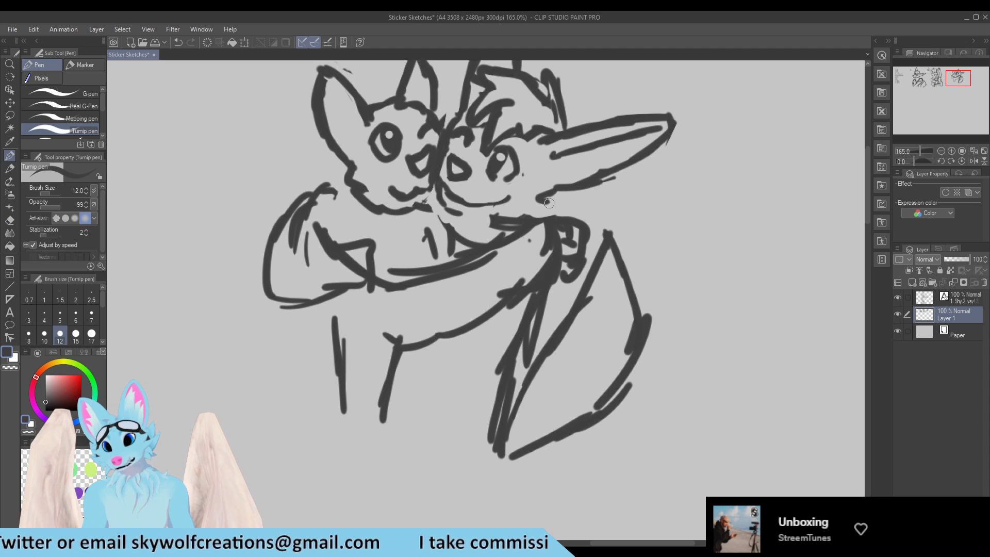
key(e)
mouse_move(521, 221)
mouse_down()
mouse_move(493, 225)
mouse_move(478, 214)
mouse_up()
key(p)
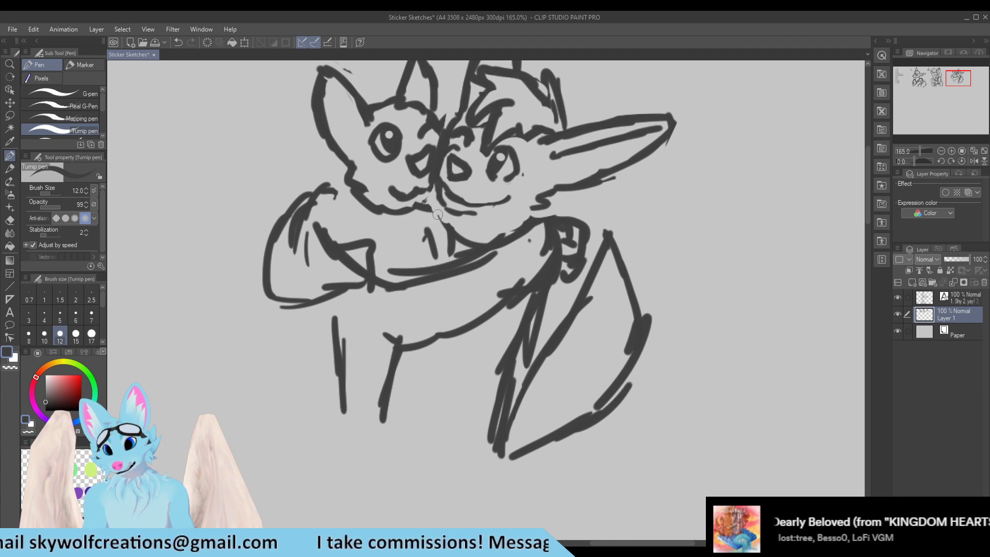
Step: Lasso the larger character's nose, muzzle and mouth and shift them slightly toward the smaller character's face
key(m)
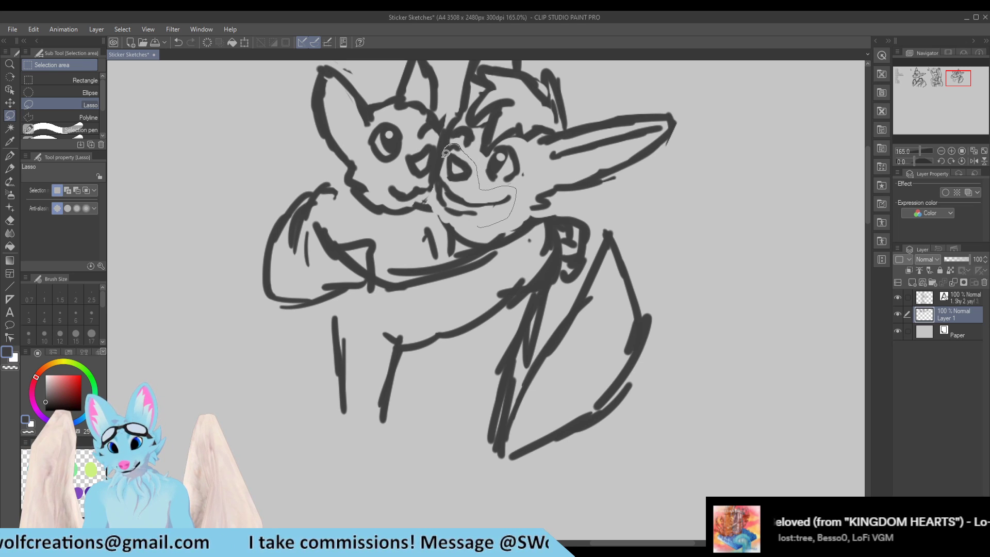
drag(445, 212, 475, 227)
drag(463, 185, 453, 183)
key(ctrl+d)
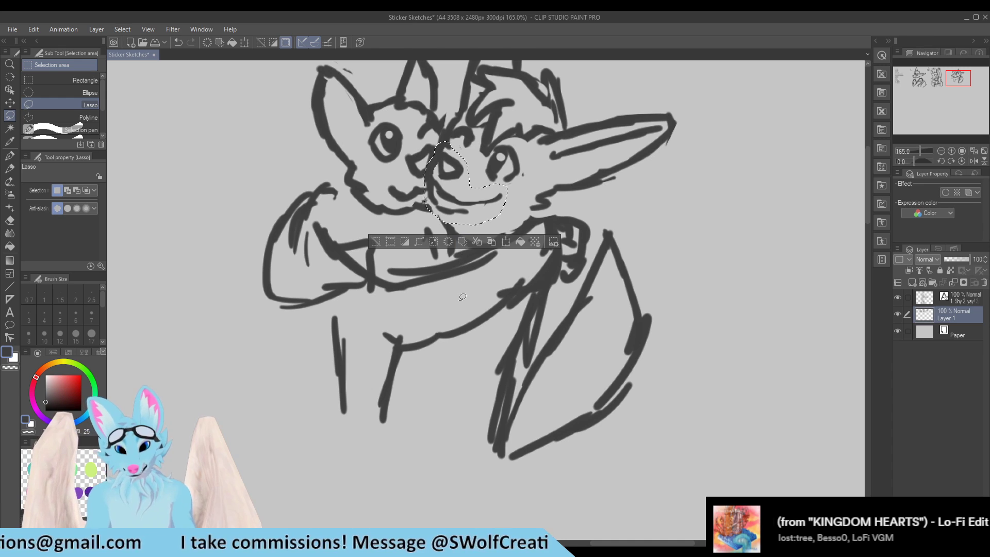
Step: Draw inner fur strokes in the smaller character's near ear and a jagged fur tuft on top of its head
click(9, 155)
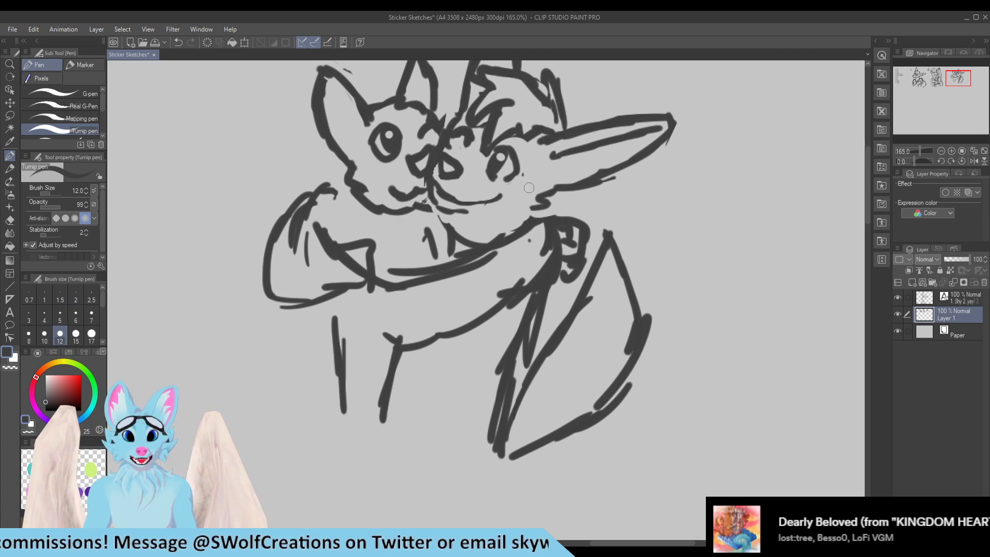
scroll(400, 182, down, 2)
scroll(369, 185, up, 1)
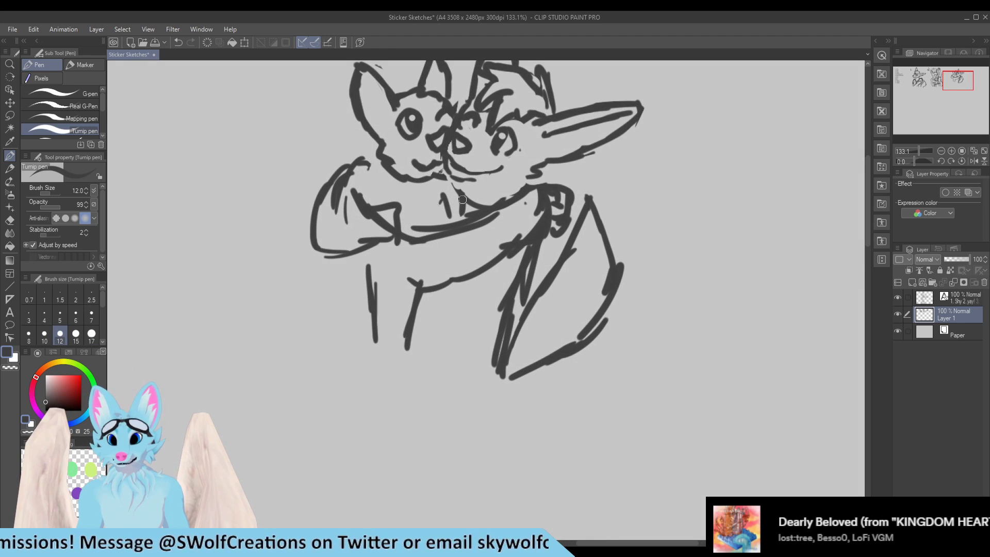
scroll(412, 121, up, 4)
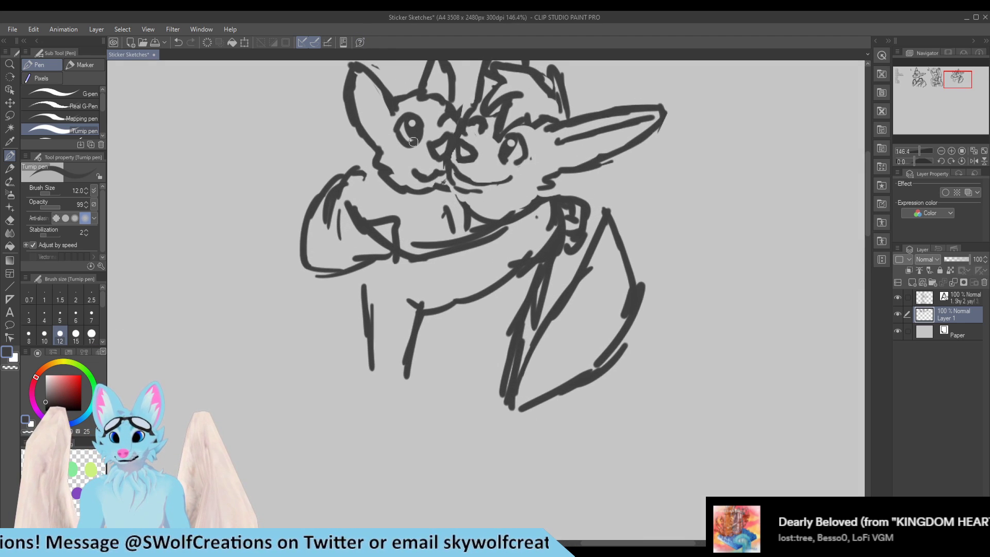
scroll(410, 176, down, 7)
scroll(392, 118, up, 8)
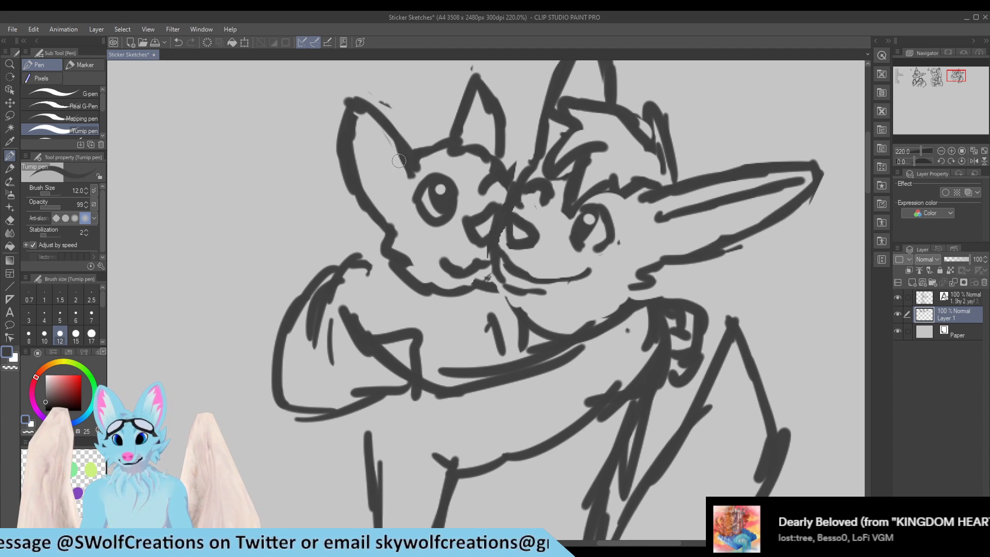
mouse_move(372, 139)
mouse_down()
mouse_move(390, 168)
mouse_move(382, 175)
mouse_move(391, 199)
mouse_move(436, 196)
mouse_move(433, 209)
mouse_move(441, 194)
mouse_move(445, 210)
mouse_up()
key(e)
key(p)
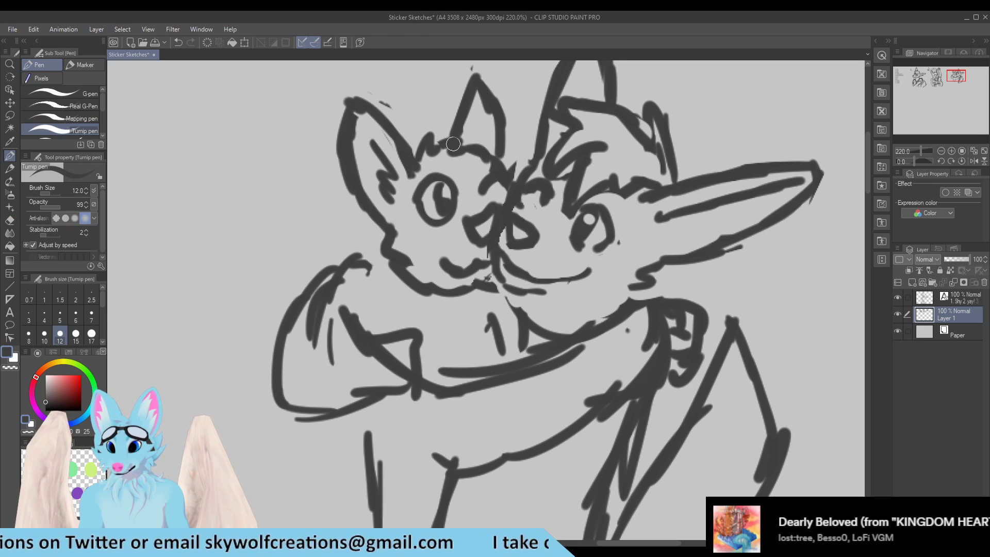
Step: Reshape the corner of the smaller character's smile and redraw the larger character's mouth and chin line more cleanly
key(e)
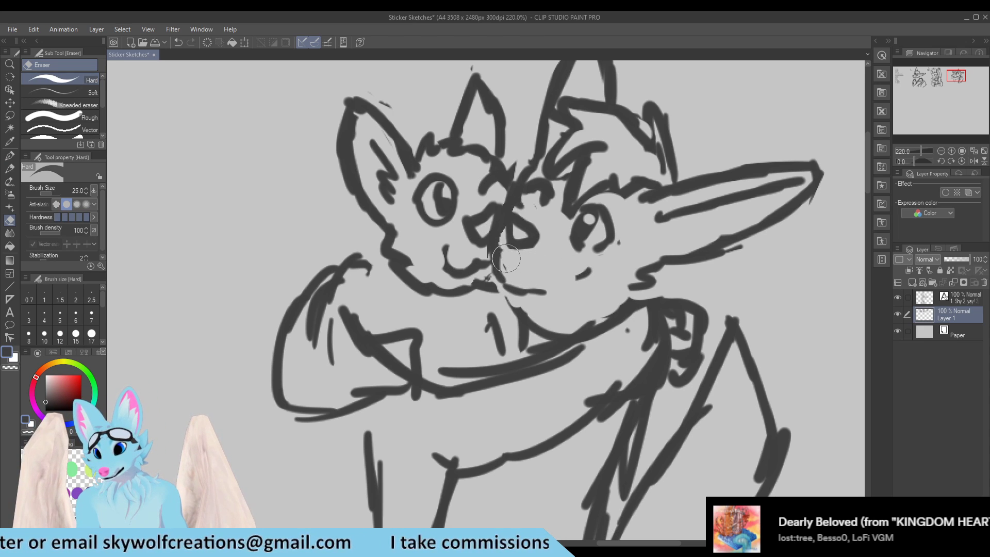
key(p)
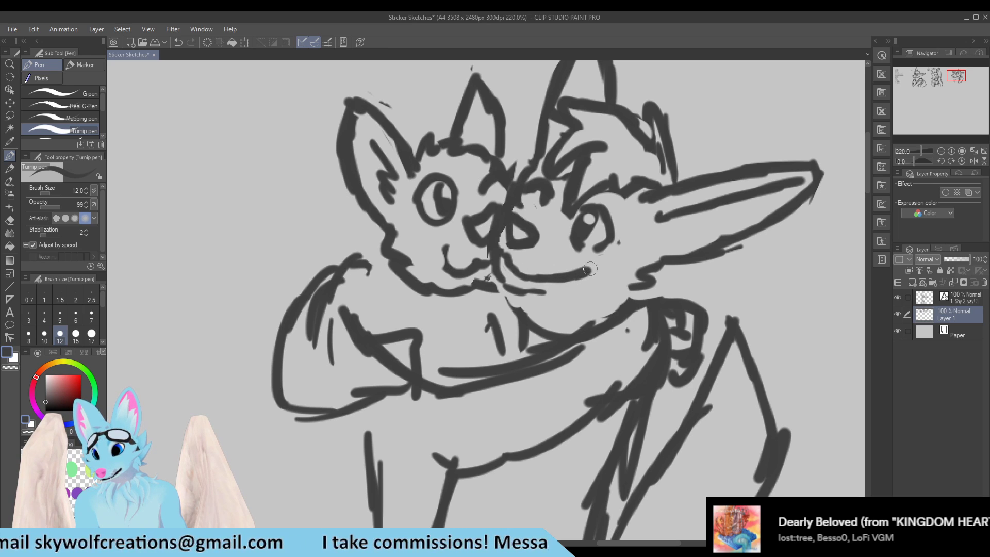
key(e)
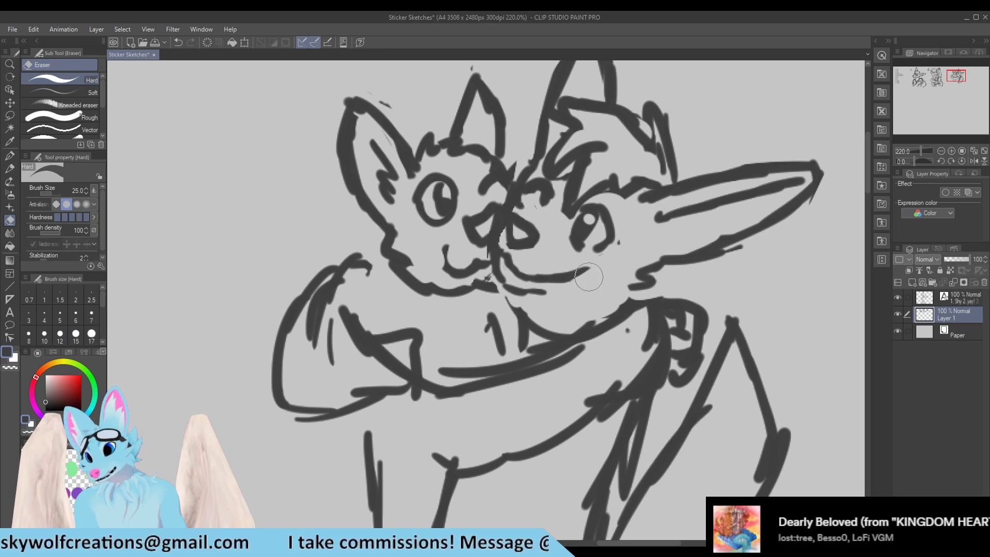
key(p)
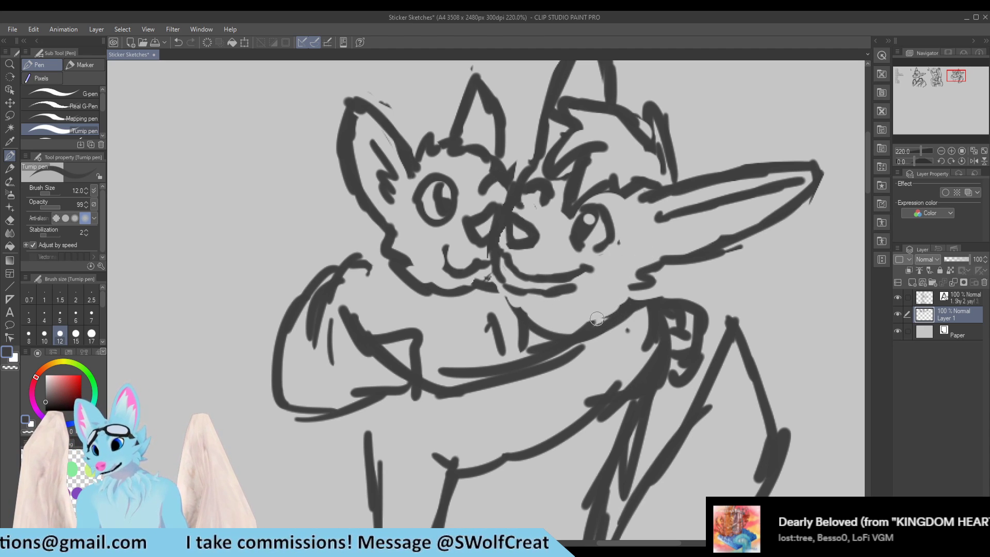
Step: Draw a rounded shoulder for the larger character below its cheek and erase the old strokes inside the upper arm
drag(589, 323, 624, 295)
key(e)
mouse_move(649, 329)
mouse_down()
mouse_move(614, 330)
mouse_move(640, 333)
mouse_up()
key(p)
mouse_move(616, 299)
mouse_down()
mouse_move(577, 339)
mouse_move(587, 307)
mouse_move(586, 342)
mouse_move(581, 333)
mouse_move(601, 313)
mouse_move(582, 359)
mouse_move(607, 366)
mouse_move(590, 387)
mouse_move(634, 338)
mouse_move(607, 377)
mouse_move(550, 372)
mouse_move(478, 415)
mouse_up()
key(e)
key(p)
key(e)
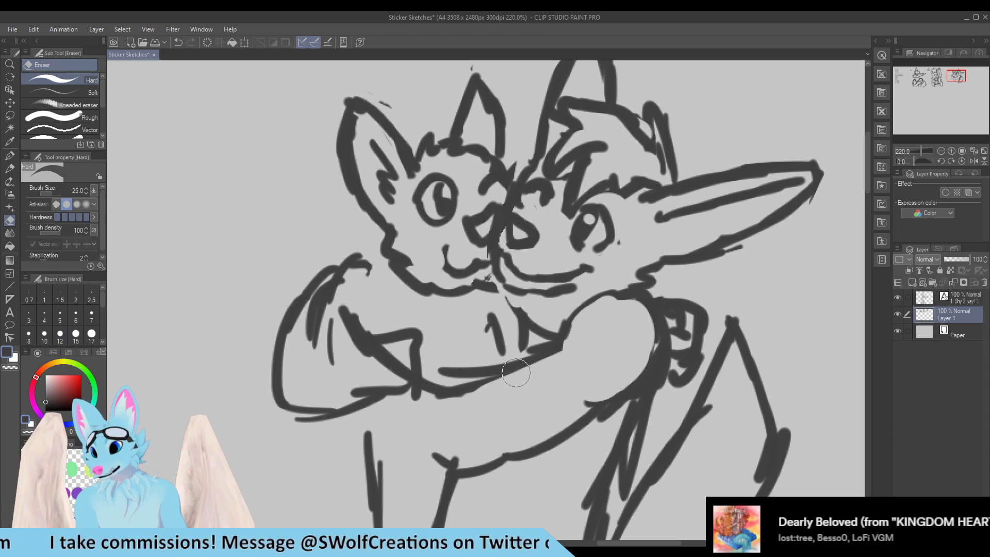
Step: Clean up the upper edge of the larger character's embracing arm, erasing the doubled strokes across the smaller character's chest
key(p)
key(e)
mouse_move(574, 344)
mouse_down()
mouse_move(534, 392)
mouse_move(537, 354)
mouse_up()
key(p)
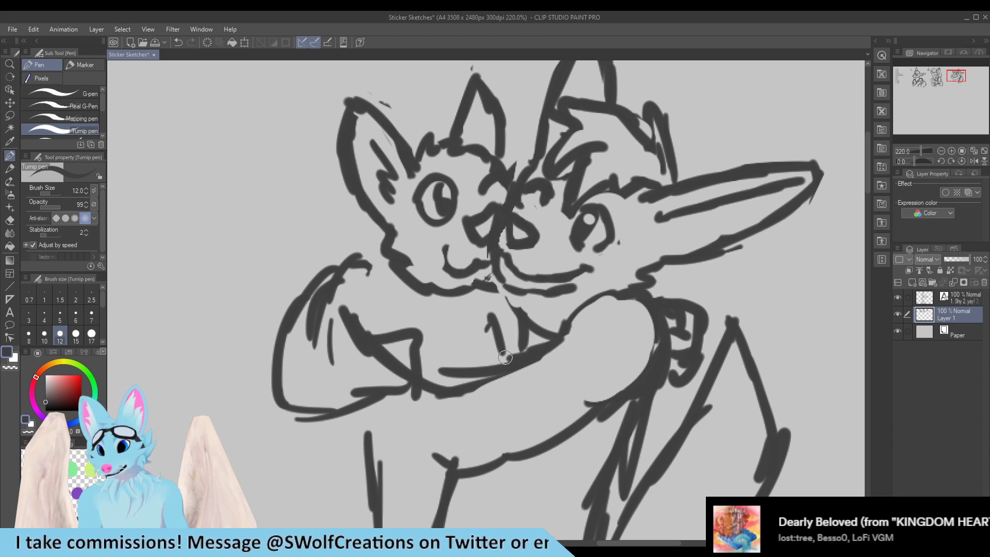
key(e)
mouse_move(467, 394)
mouse_down()
mouse_move(555, 364)
mouse_move(464, 398)
mouse_up()
key(p)
scroll(615, 335, down, 3)
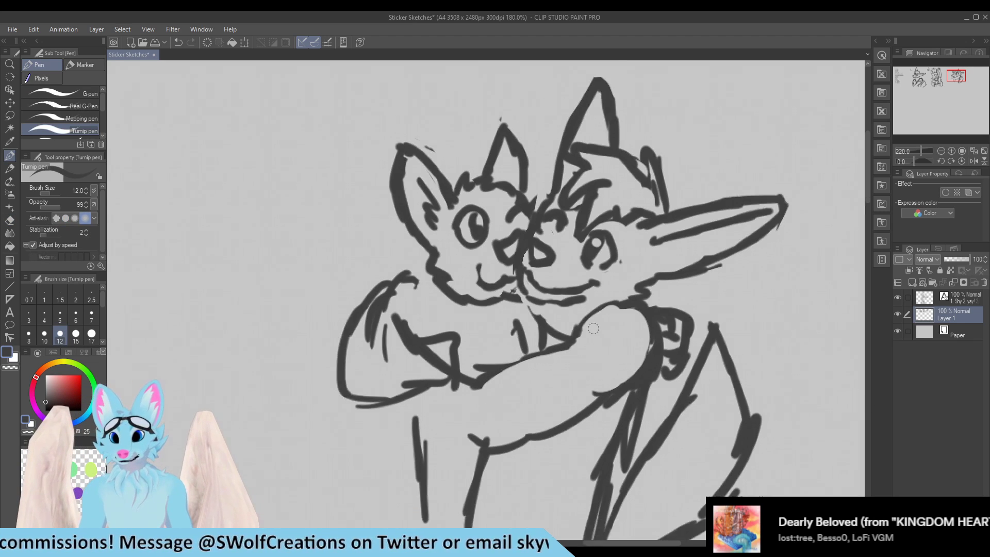
Step: Trim the heavy lines where the larger character's arm meets its back and redraw the back as a cleaner line
scroll(571, 423, up, 2)
key(e)
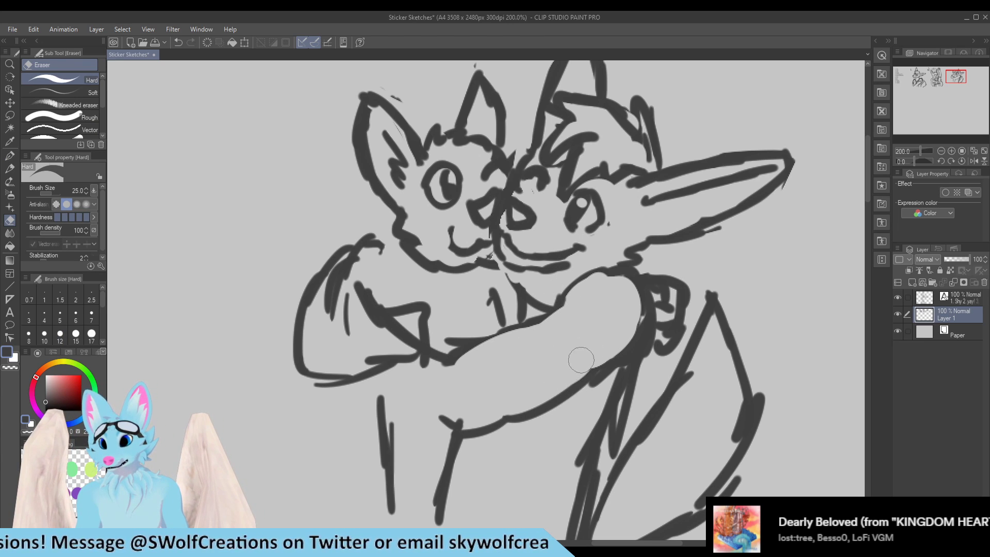
mouse_move(608, 384)
mouse_down()
mouse_move(642, 330)
mouse_move(632, 356)
mouse_up()
key(p)
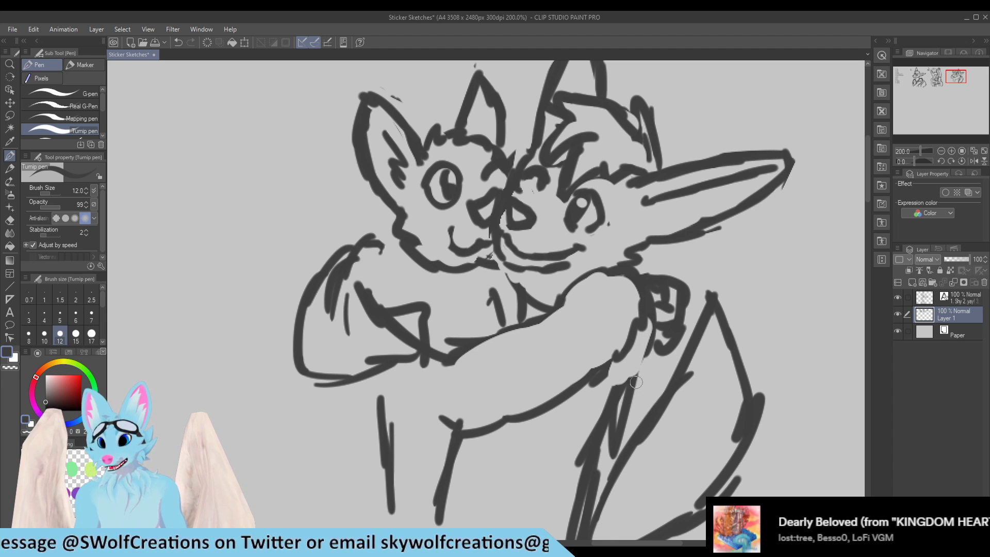
key(e)
drag(636, 383, 619, 416)
key(p)
drag(648, 324, 638, 351)
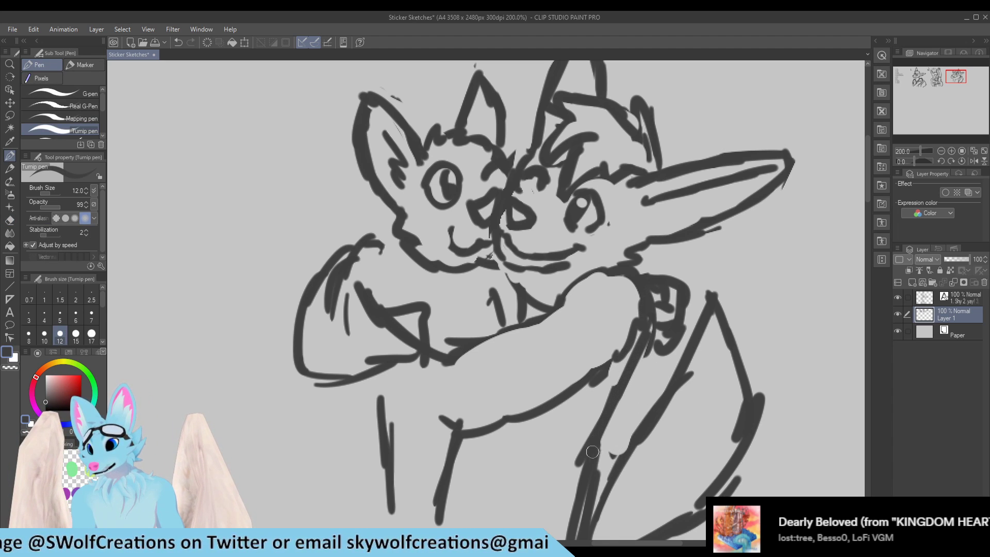
Step: Thin the larger character's lower back line beside the tail by erasing its excess strokes
scroll(549, 279, down, 1)
scroll(598, 518, up, 1)
key(e)
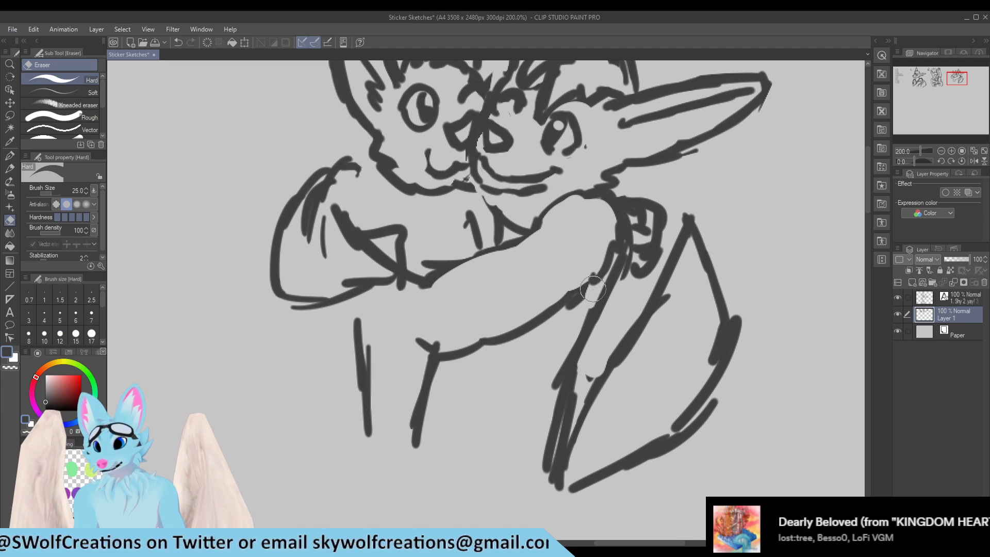
drag(567, 335, 560, 408)
key(p)
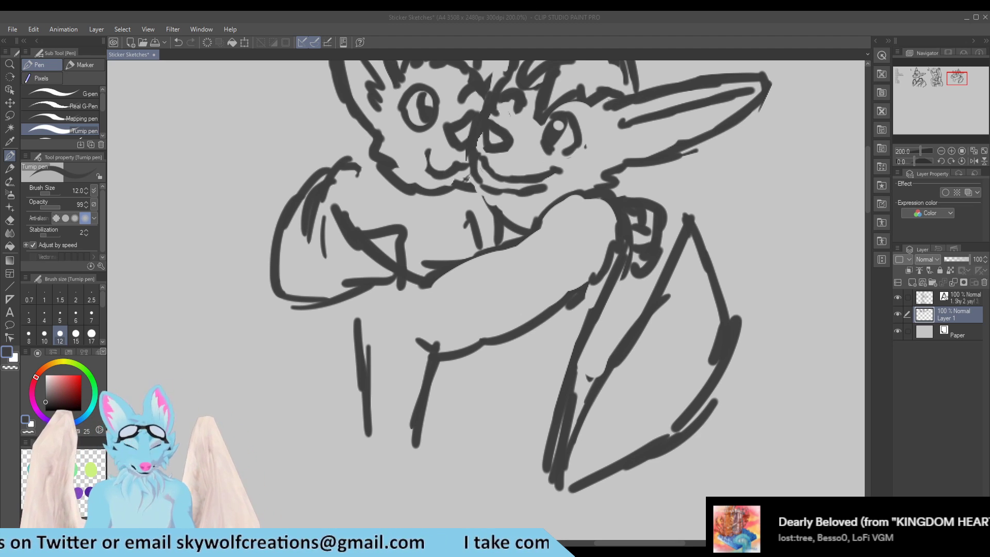
Step: Draw a thick dark band across the larger character's waist and a dark stripe with a crossing band along its arm
mouse_move(467, 361)
mouse_down()
mouse_move(518, 387)
mouse_move(499, 381)
mouse_move(563, 390)
mouse_move(546, 405)
mouse_move(537, 379)
mouse_move(552, 361)
mouse_move(549, 372)
mouse_move(566, 379)
mouse_move(539, 384)
mouse_move(475, 362)
mouse_move(558, 376)
mouse_move(491, 367)
mouse_up()
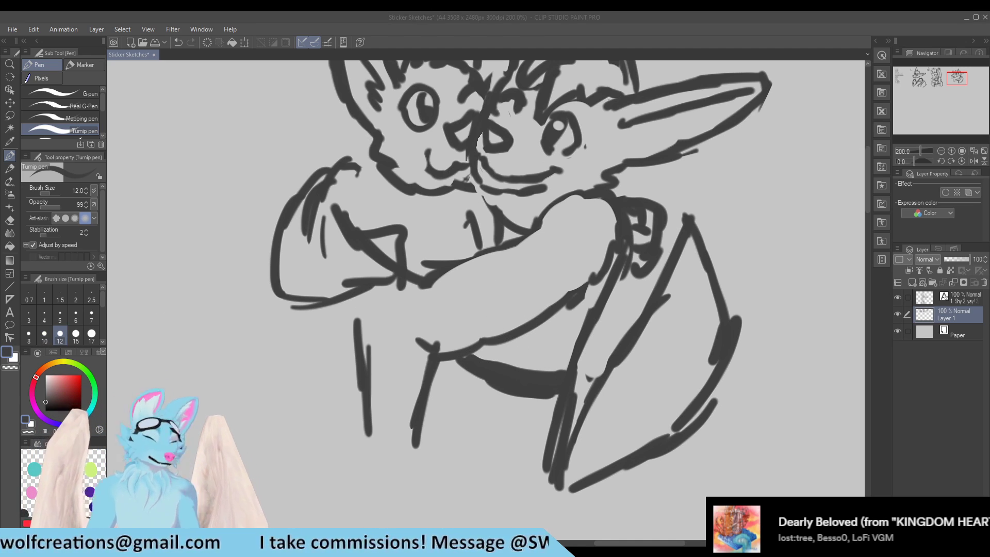
mouse_move(597, 206)
mouse_down()
mouse_move(553, 240)
mouse_move(603, 207)
mouse_up()
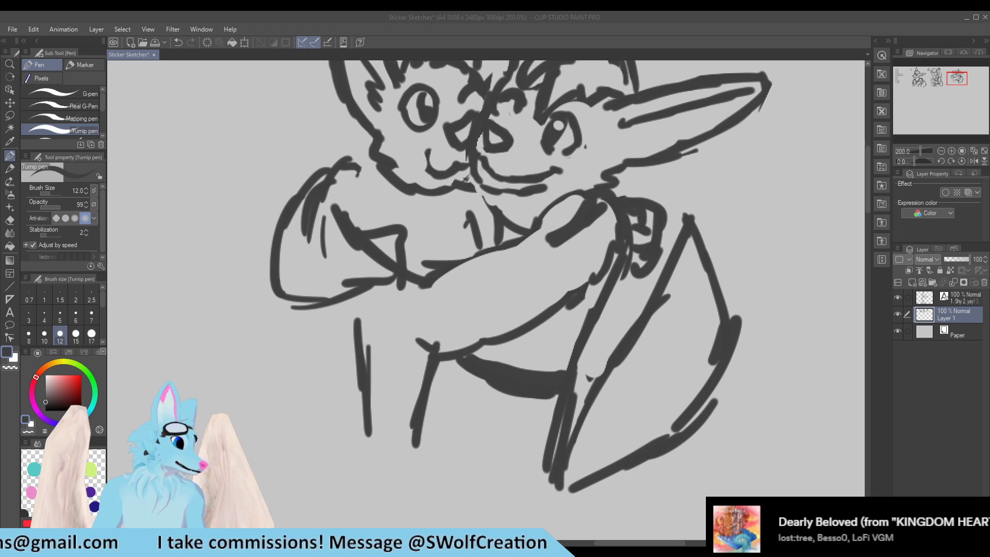
drag(551, 240, 428, 318)
drag(451, 313, 592, 218)
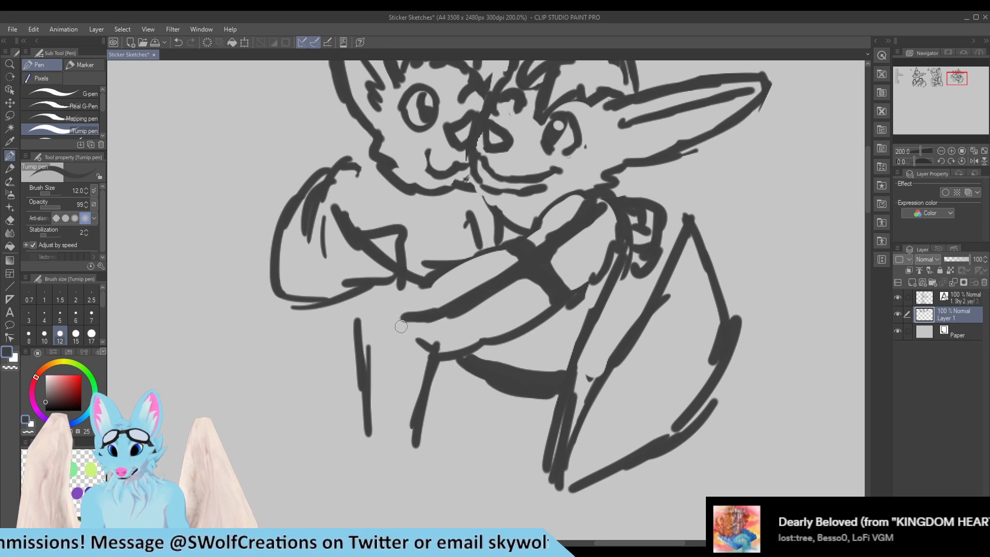
Step: Extend the stripe at the end of the larger character's embracing arm and add jagged fur strokes below it
mouse_move(388, 312)
mouse_down()
mouse_move(423, 318)
mouse_move(370, 296)
mouse_up()
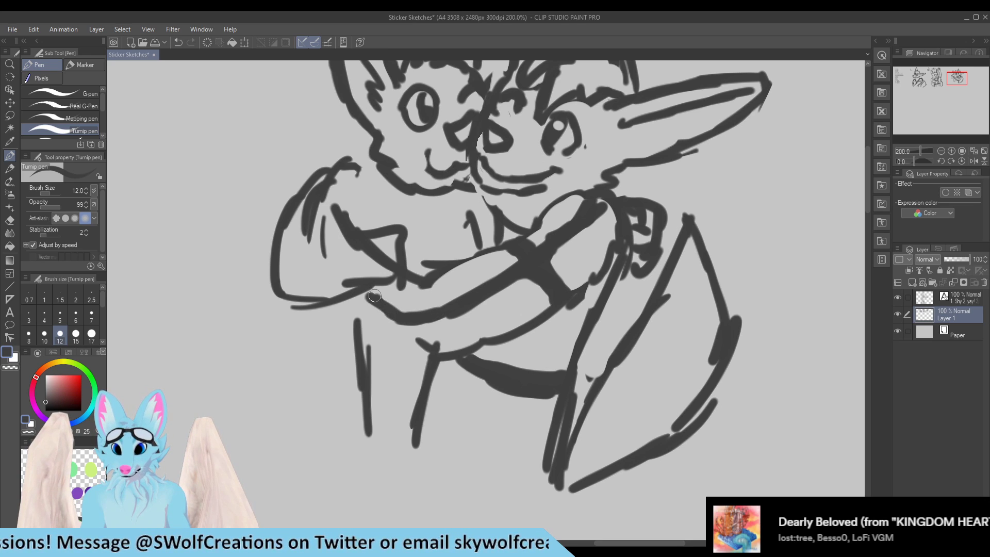
mouse_move(428, 357)
mouse_down()
mouse_move(378, 332)
mouse_move(395, 351)
mouse_move(369, 323)
mouse_move(443, 363)
mouse_move(429, 339)
mouse_up()
key(e)
mouse_move(398, 372)
mouse_down()
mouse_move(408, 355)
mouse_move(413, 382)
mouse_up()
key(p)
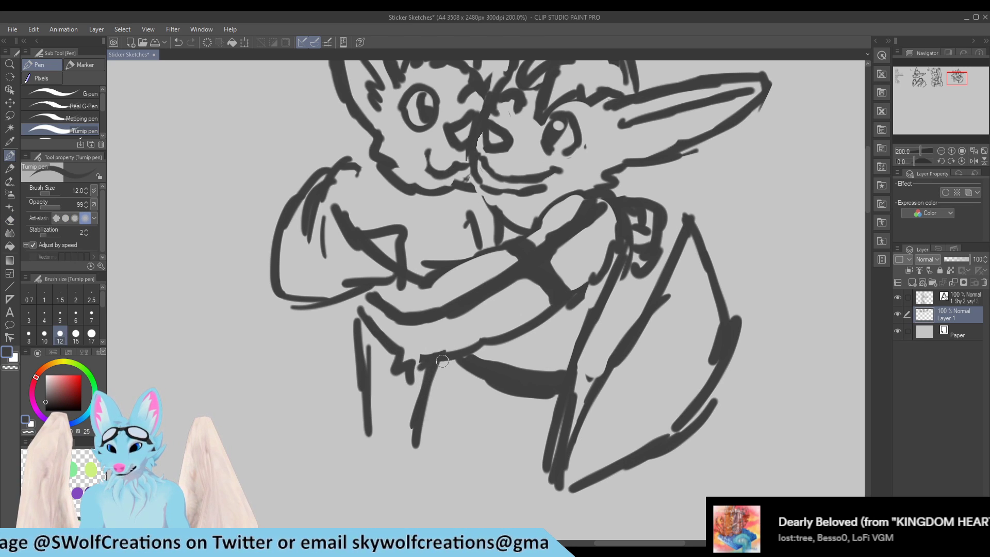
Step: Replace the long vertical body line below the smaller character's arm with a short stroke, erasing the rest
drag(360, 312, 350, 375)
key(e)
mouse_move(361, 340)
mouse_down()
mouse_move(370, 435)
mouse_move(347, 403)
mouse_up()
key(p)
scroll(410, 186, down, 6)
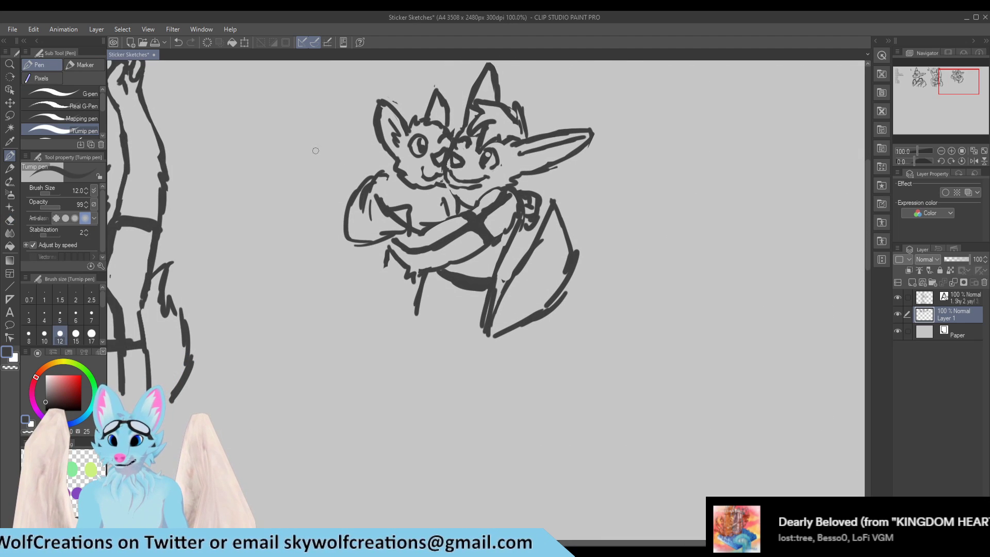
Step: Lasso the whole hugging pair and scale it up to about 128%, shifting it toward the second pose
scroll(330, 147, down, 3)
scroll(370, 98, up, 4)
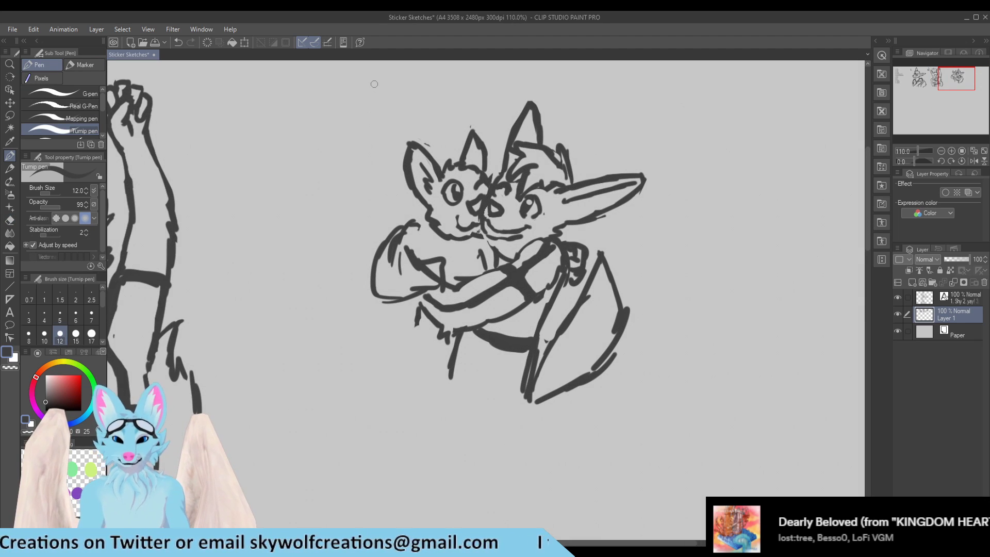
key(m)
scroll(278, 187, down, 2)
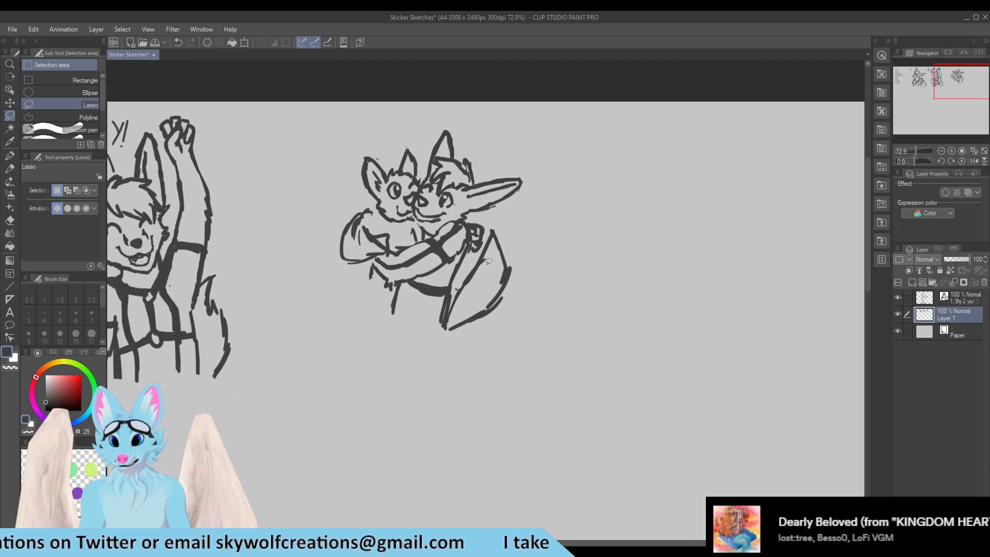
mouse_move(505, 122)
mouse_down()
mouse_move(305, 248)
mouse_move(591, 161)
mouse_move(496, 120)
mouse_up()
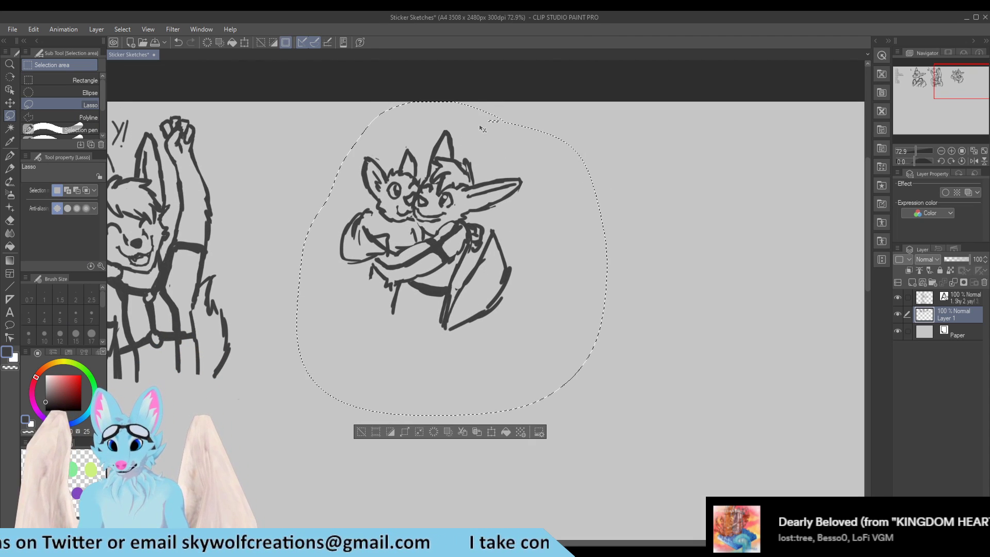
key(ctrl+t)
drag(607, 412, 694, 501)
drag(521, 288, 475, 274)
scroll(640, 294, down, 4)
scroll(301, 351, up, 2)
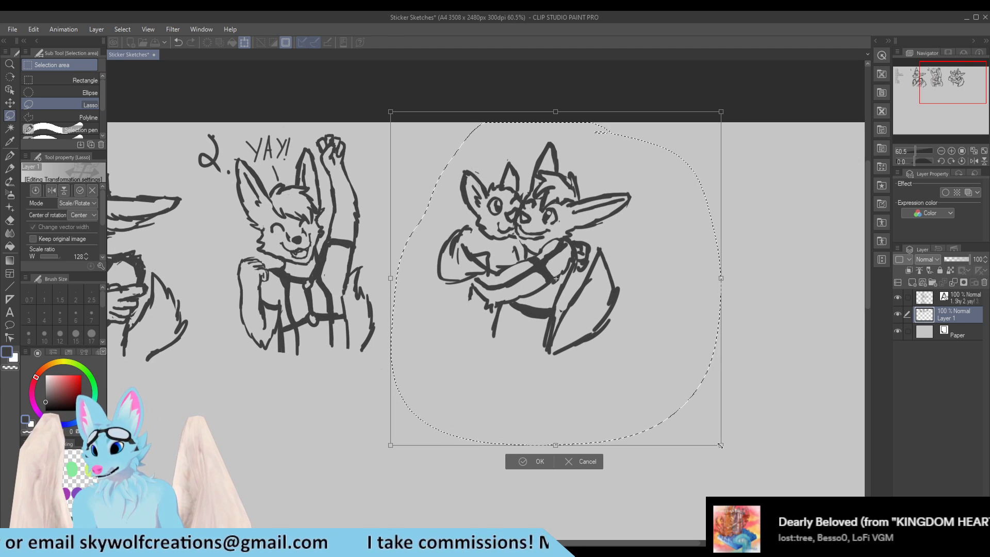
Step: Enlarge the selected hugging pair further, reposition it beside the second pose, apply the transformation and deselect
drag(721, 445, 749, 472)
drag(580, 290, 555, 281)
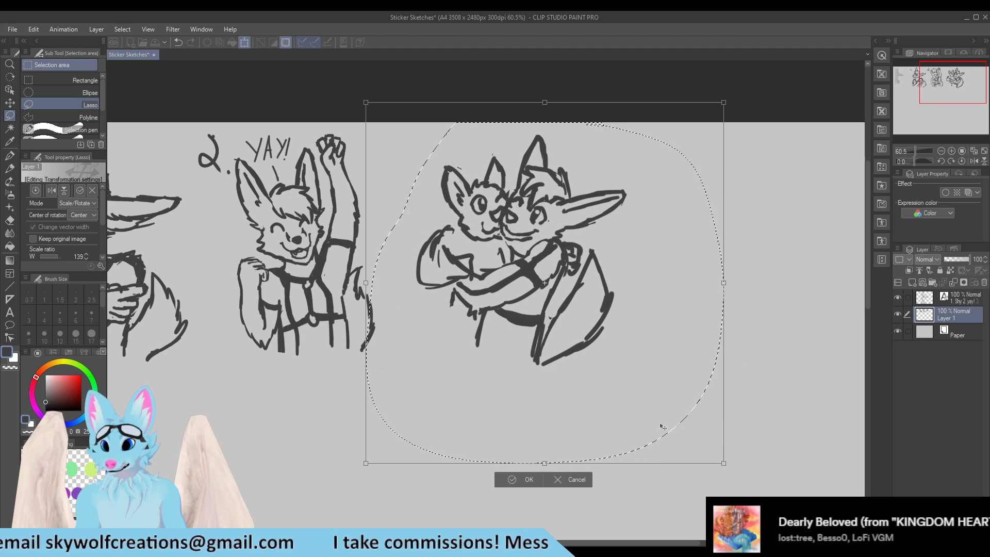
drag(724, 463, 745, 485)
drag(572, 289, 570, 288)
click(537, 503)
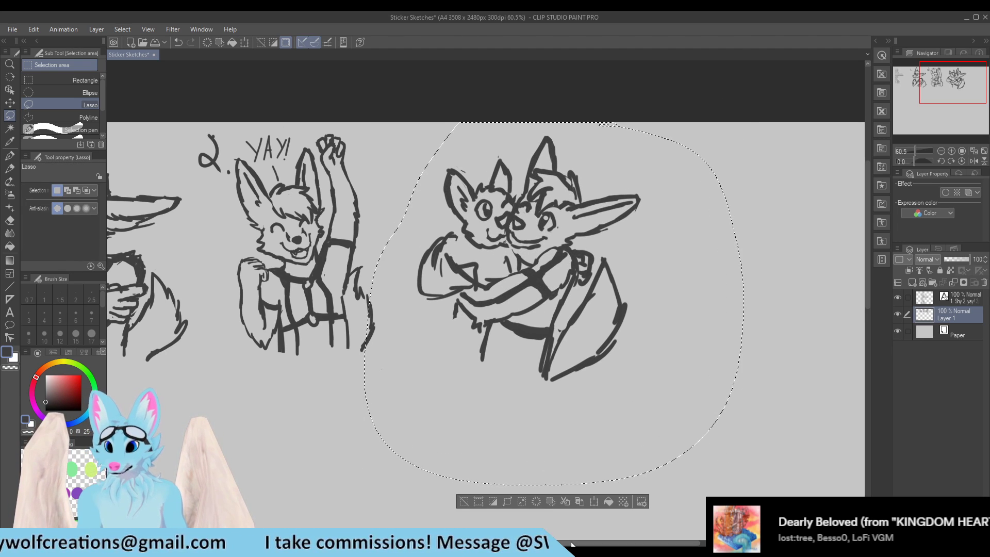
key(ctrl+d)
Step: Erase the larger character's far eye, redraw it as a smaller shape, and restore the face line beside it
scroll(531, 280, down, 2)
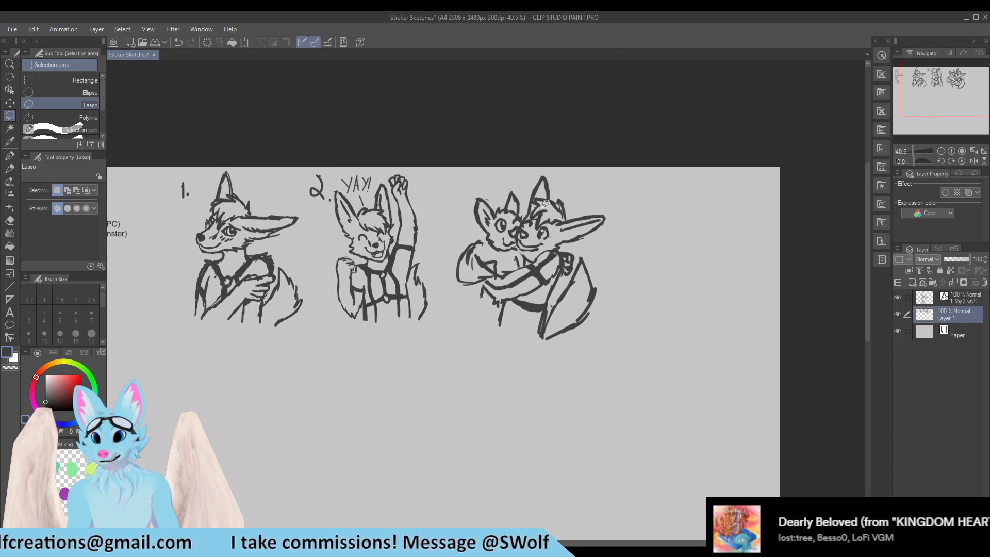
scroll(528, 211, up, 1)
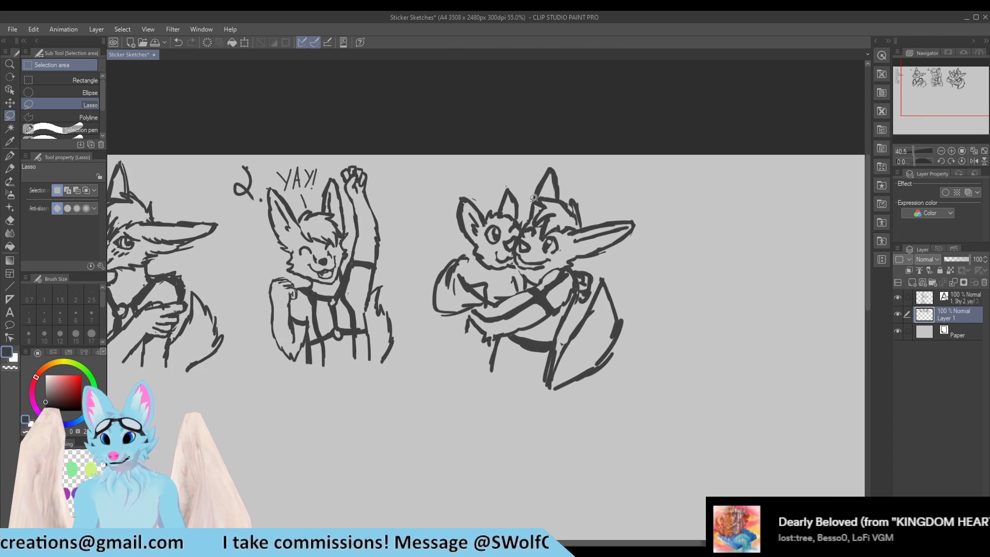
click(10, 155)
scroll(560, 251, up, 4)
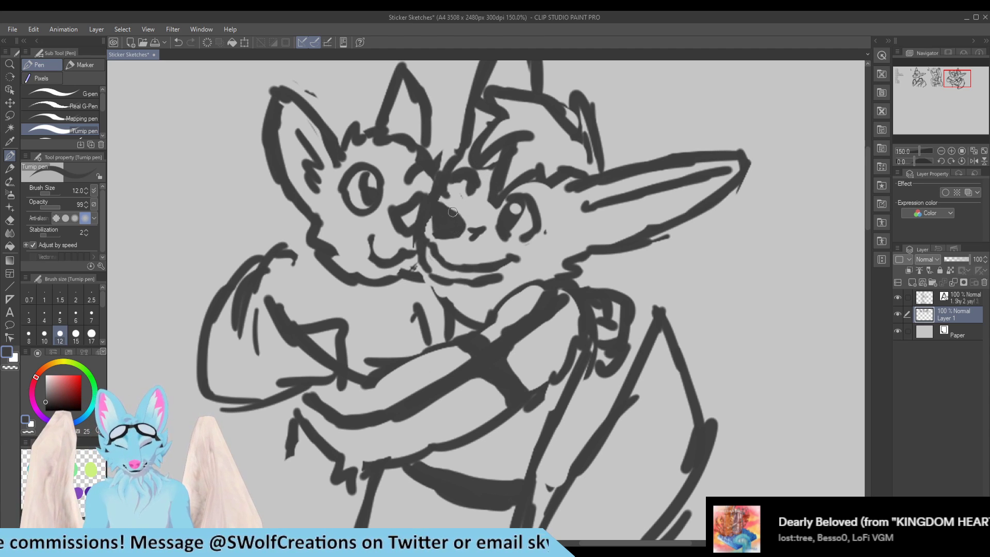
key(e)
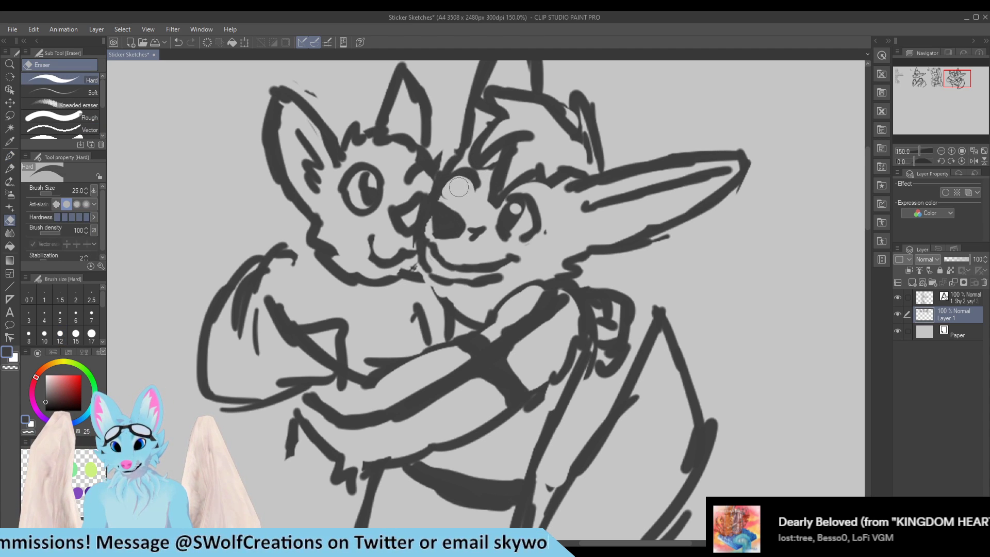
key(p)
mouse_move(470, 193)
mouse_down()
mouse_move(474, 182)
mouse_move(471, 192)
mouse_up()
key(e)
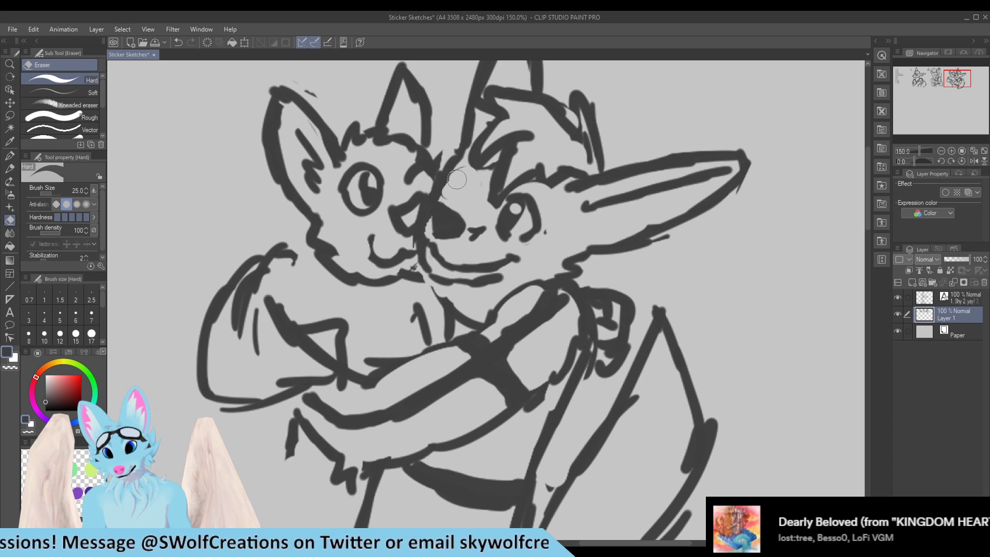
key(p)
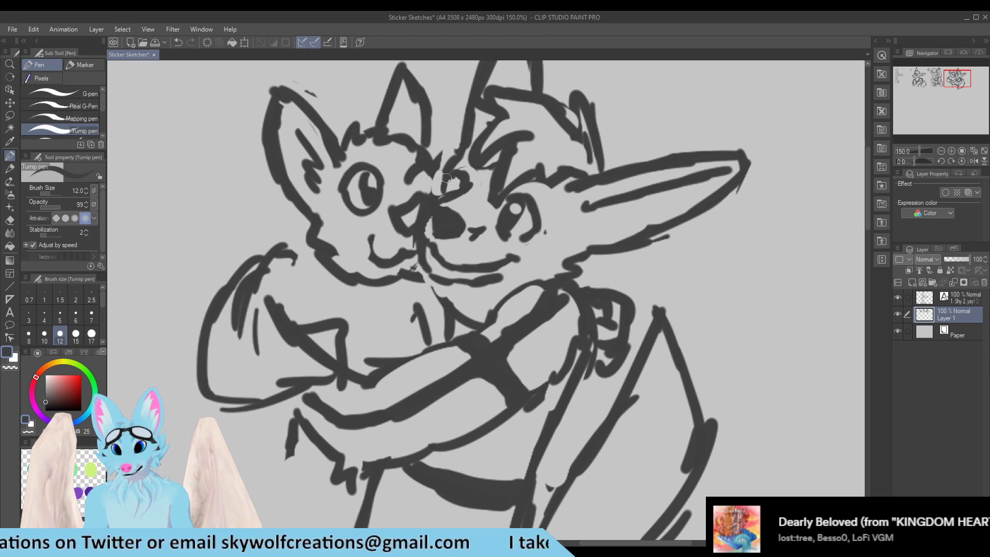
key(e)
key(p)
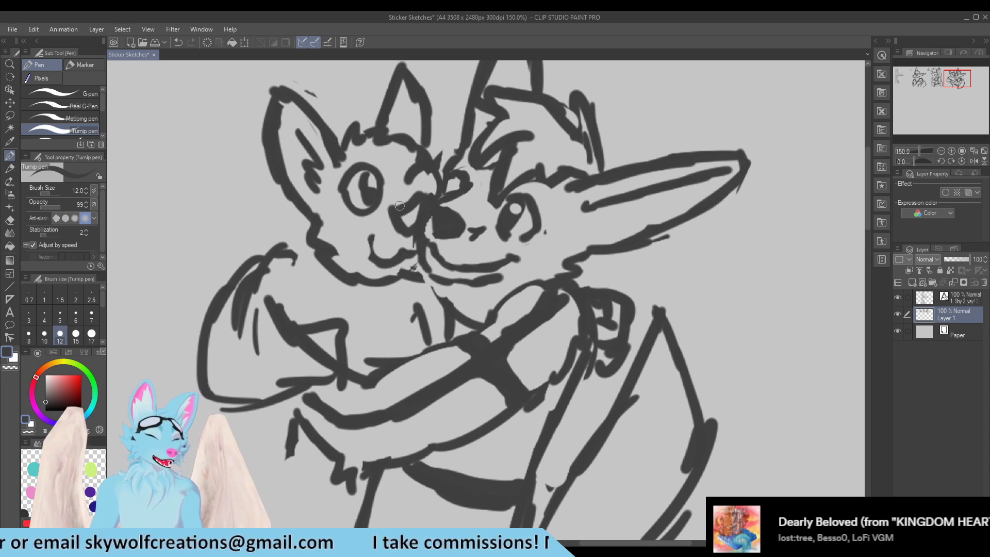
Step: Erase the smaller character's nose and redraw it smaller against the larger character's muzzle, touching up the smile below
key(e)
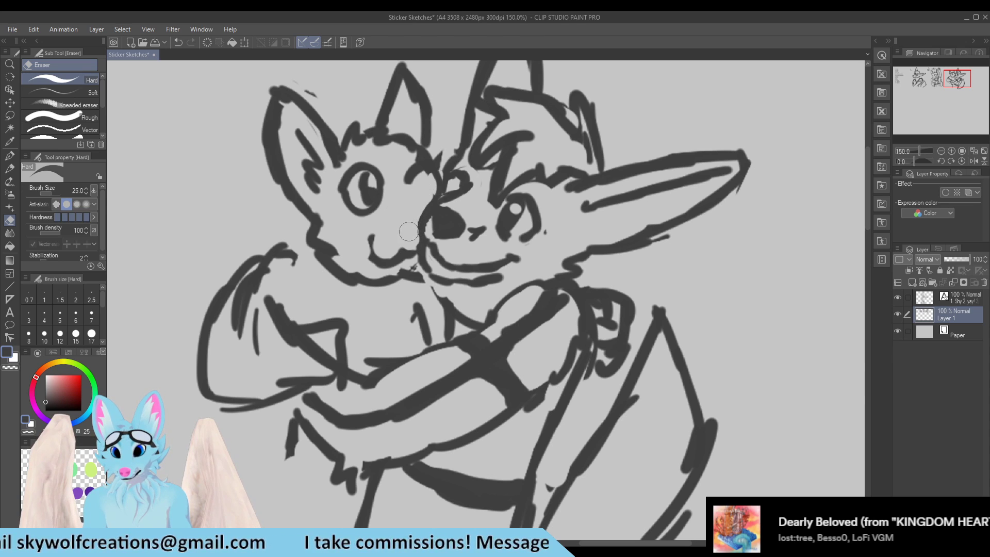
key(p)
mouse_move(417, 204)
mouse_down()
mouse_move(402, 213)
mouse_move(419, 225)
mouse_up()
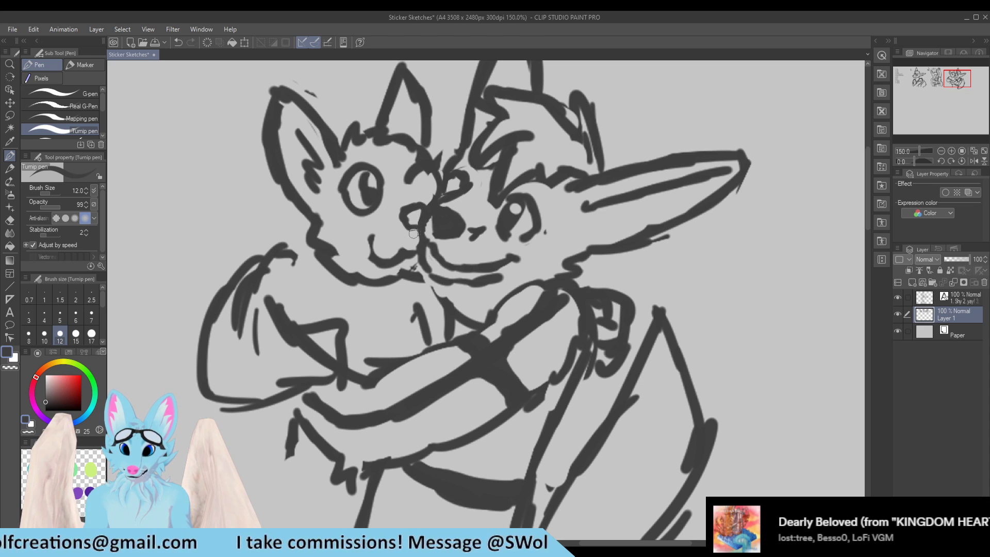
key(e)
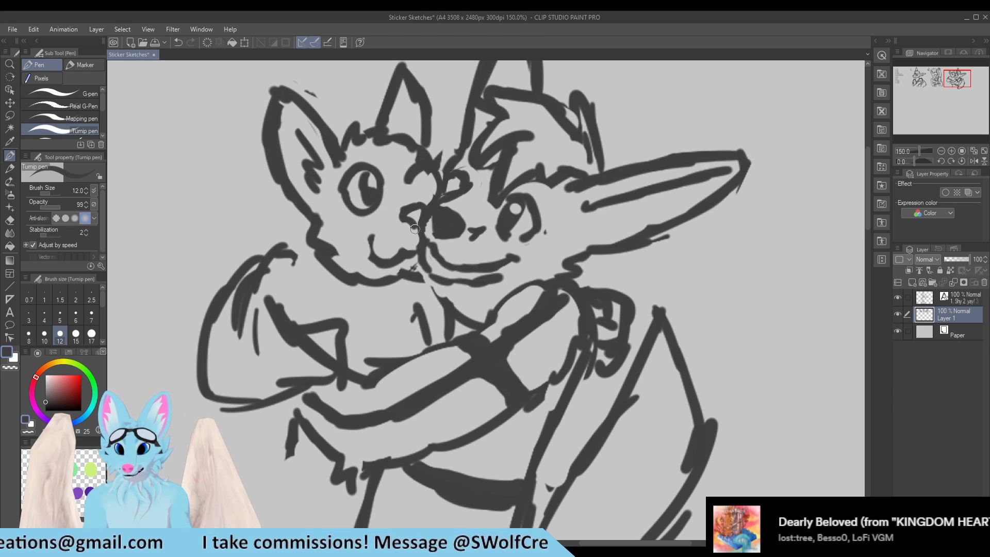
key(p)
mouse_move(414, 241)
mouse_down()
mouse_move(387, 261)
mouse_move(373, 250)
mouse_move(393, 248)
mouse_move(386, 243)
mouse_move(359, 252)
mouse_move(392, 262)
mouse_up()
key(e)
key(p)
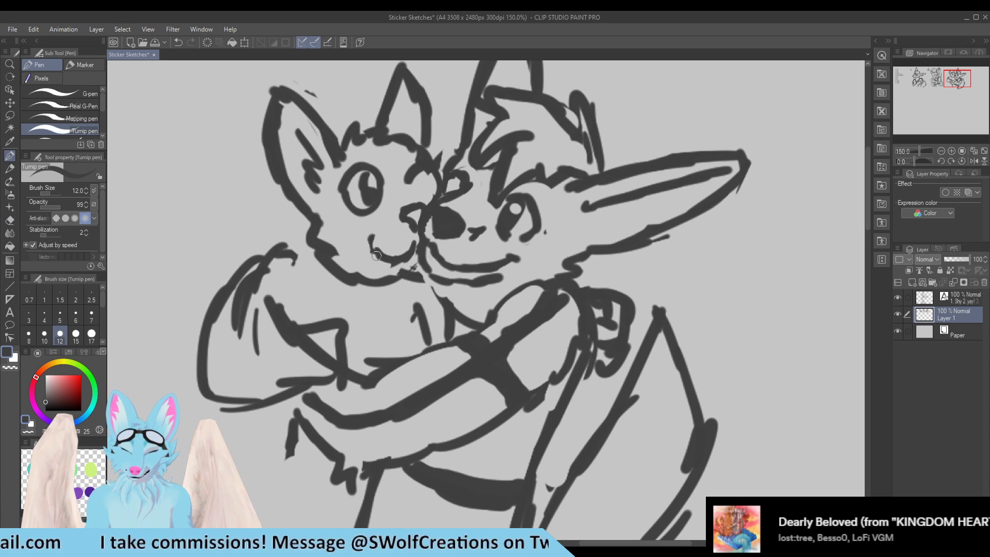
key(e)
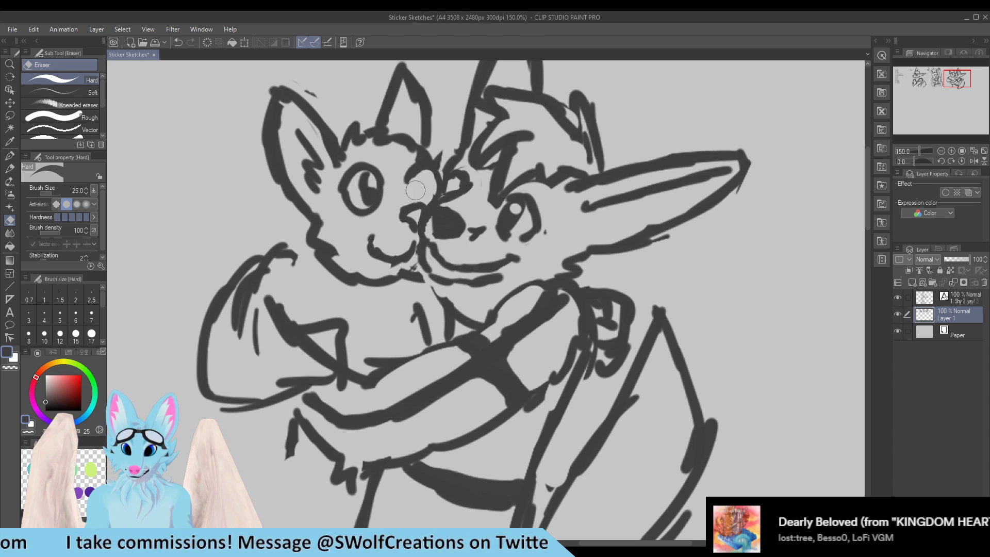
Step: Erase the loose chest strokes between the hugging pair and tidy the upper line of the embracing arm
key(p)
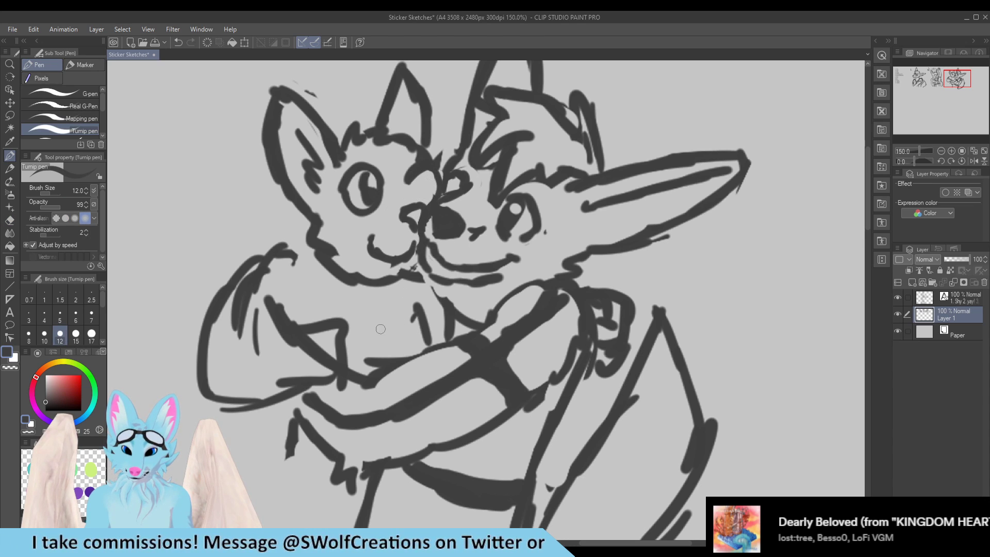
key(e)
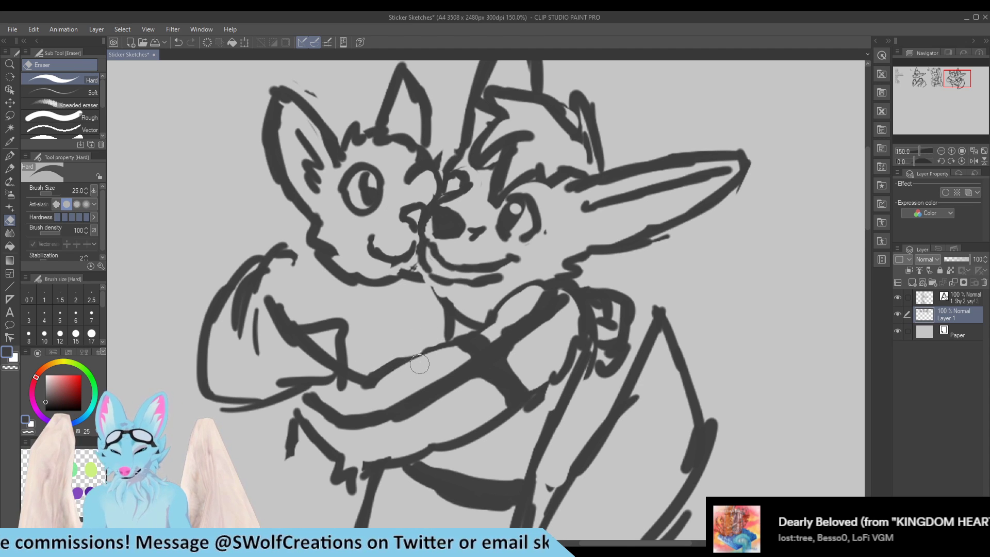
key(p)
key(e)
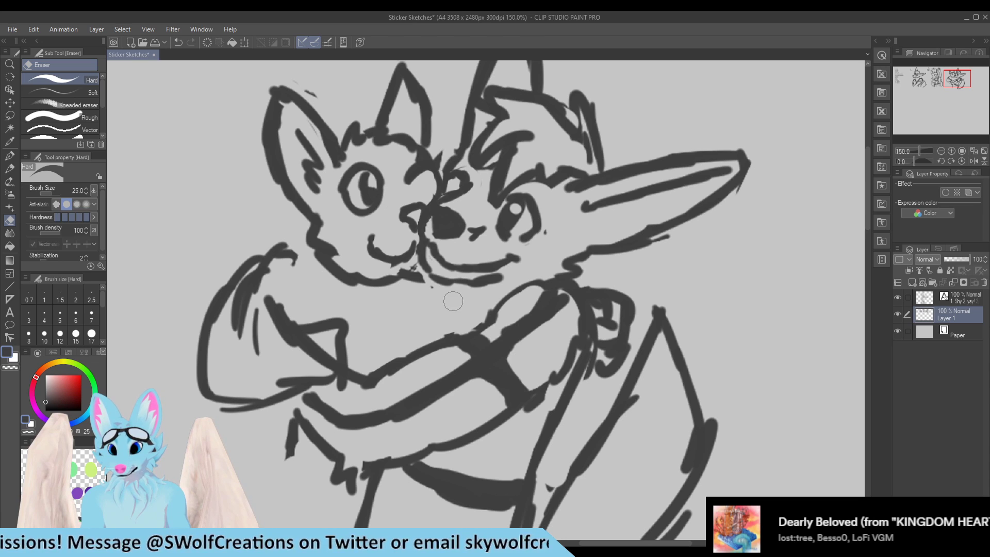
Step: Erase the smaller character's chin line, then redraw a wider smile with a closer chin curve beneath it
mouse_move(403, 269)
mouse_down()
mouse_move(333, 281)
mouse_move(320, 260)
mouse_up()
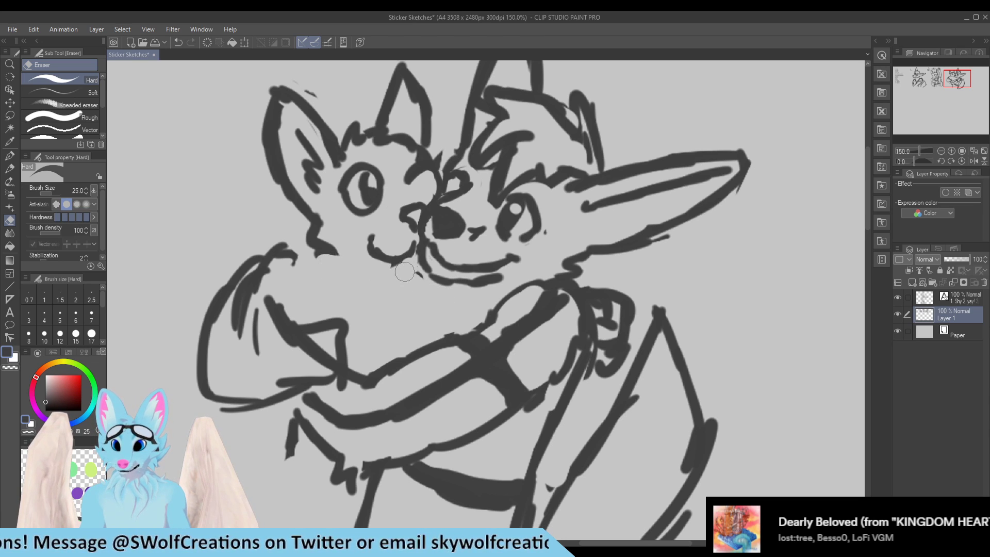
key(p)
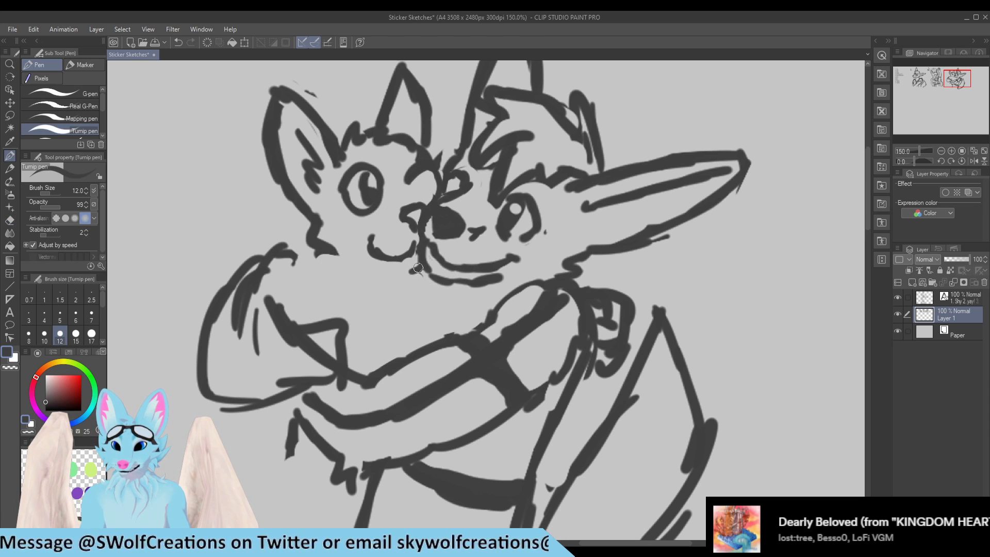
key(e)
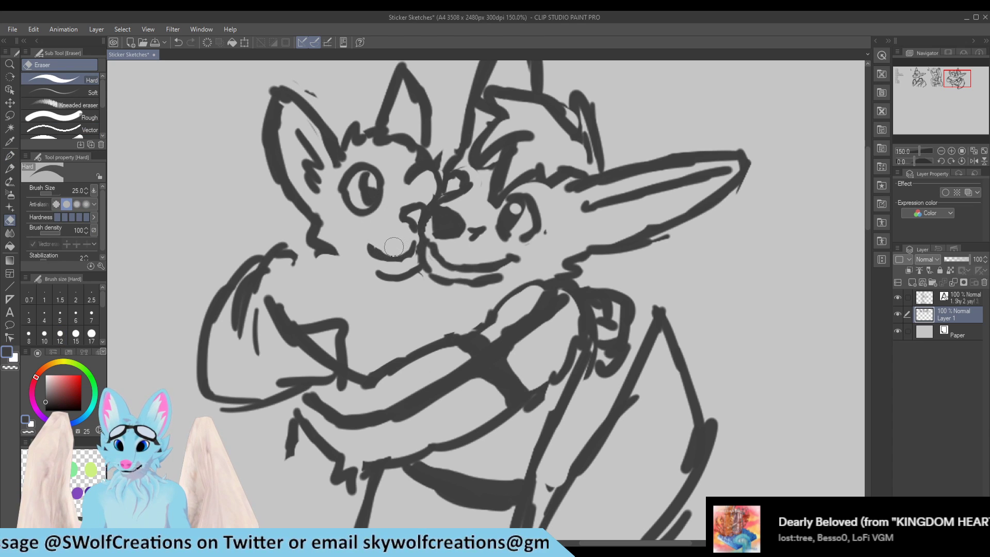
key(p)
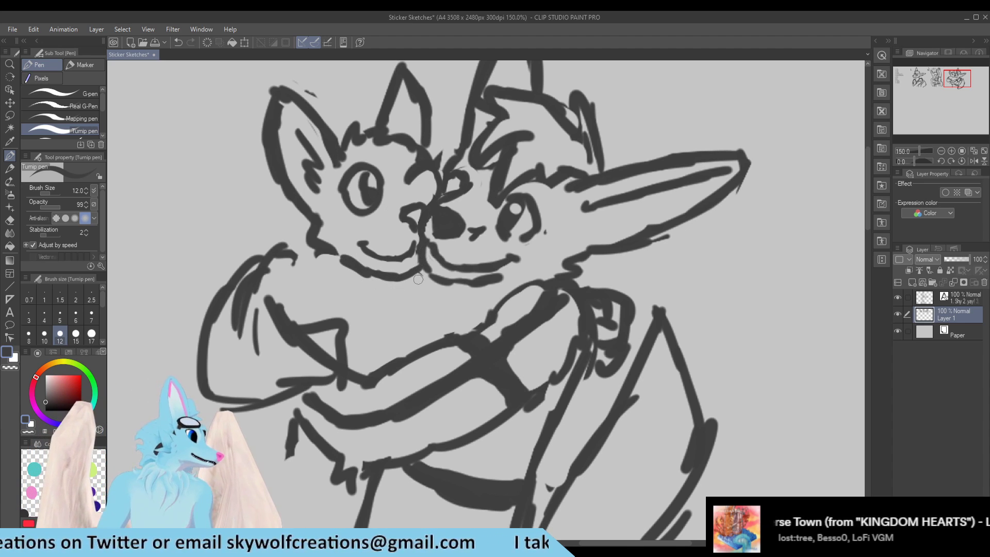
Step: Erase the hand gripping the larger character's shoulder and redraw it with simple, rounded stacked fingers
scroll(360, 186, down, 1)
scroll(359, 185, down, 5)
scroll(376, 224, up, 6)
scroll(395, 265, down, 5)
scroll(368, 118, up, 5)
scroll(367, 117, down, 4)
scroll(325, 433, up, 5)
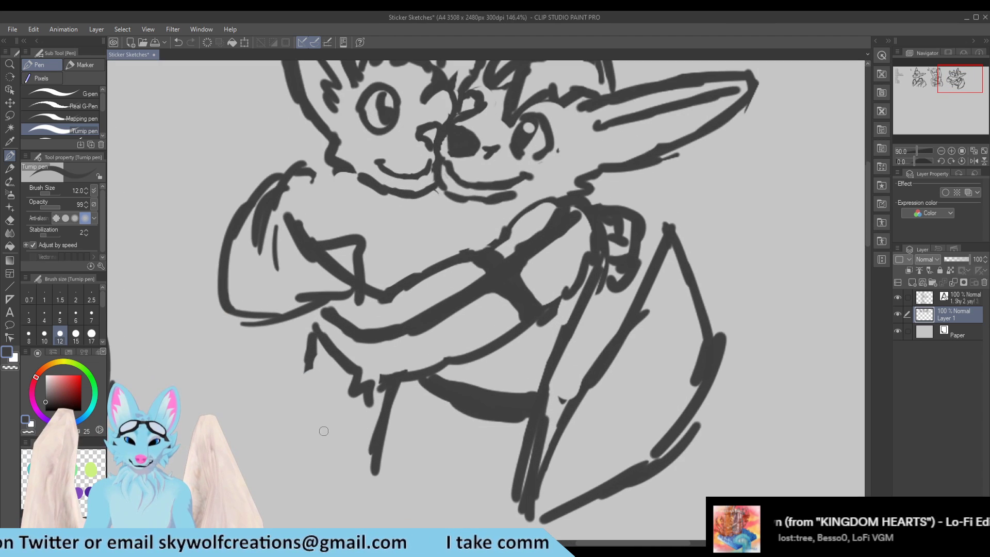
key(e)
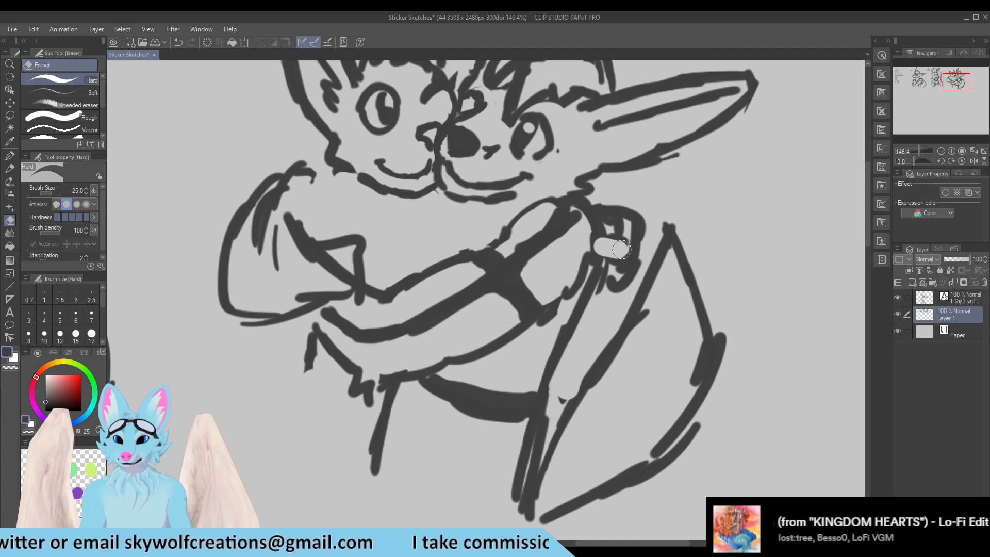
drag(617, 249, 604, 235)
drag(611, 272, 628, 227)
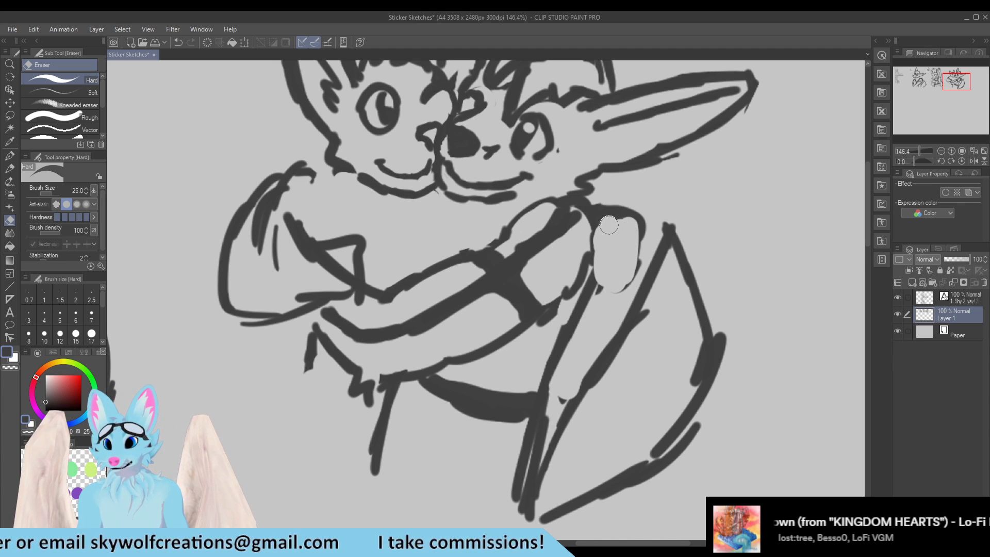
key(p)
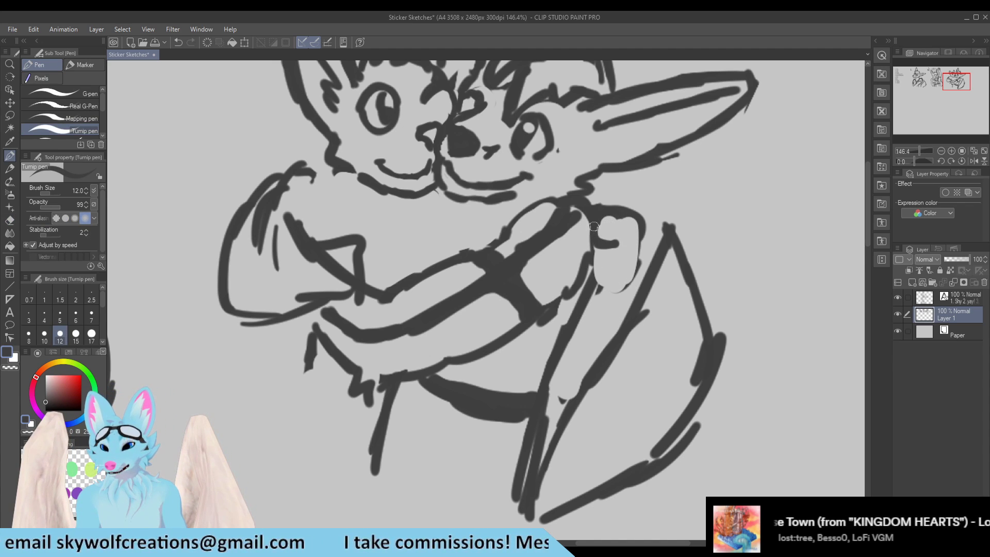
key(e)
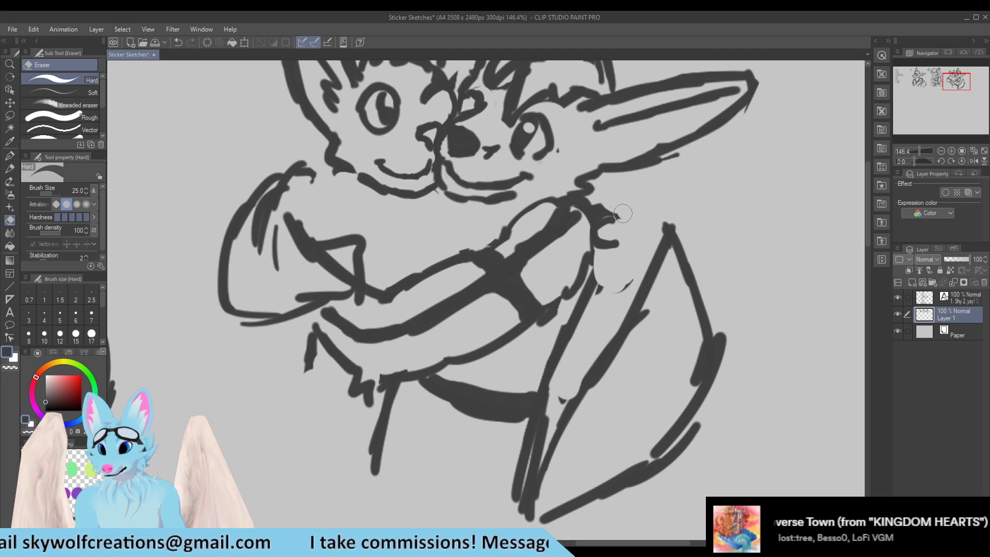
key(p)
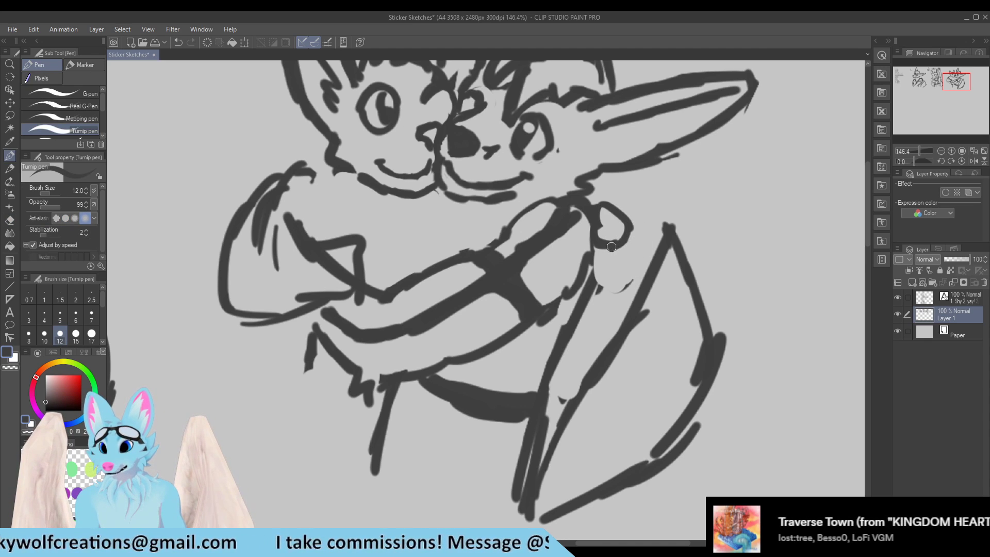
key(e)
key(p)
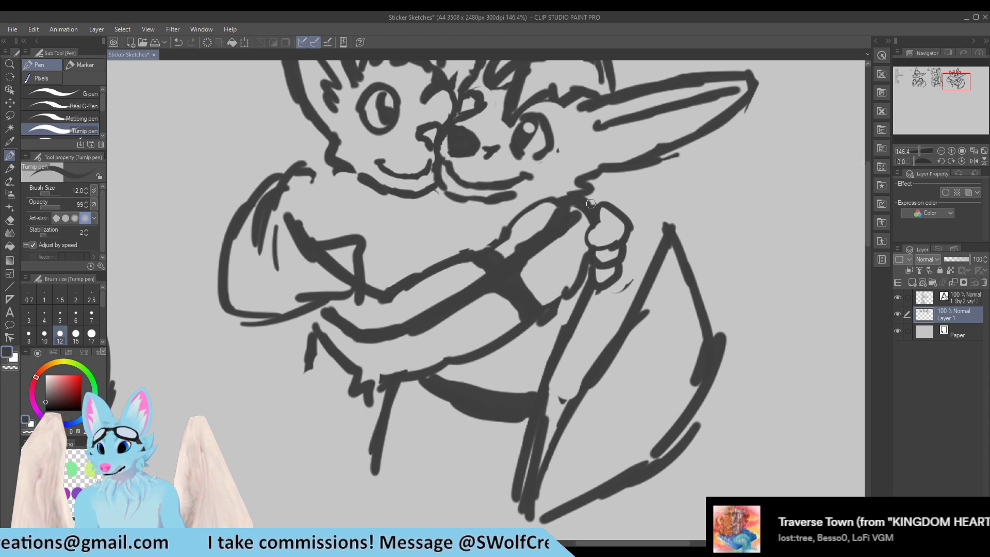
Step: Erase the stacked fingers on the shoulder and redraw the top of the hand with smaller, tighter rounded shapes
key(e)
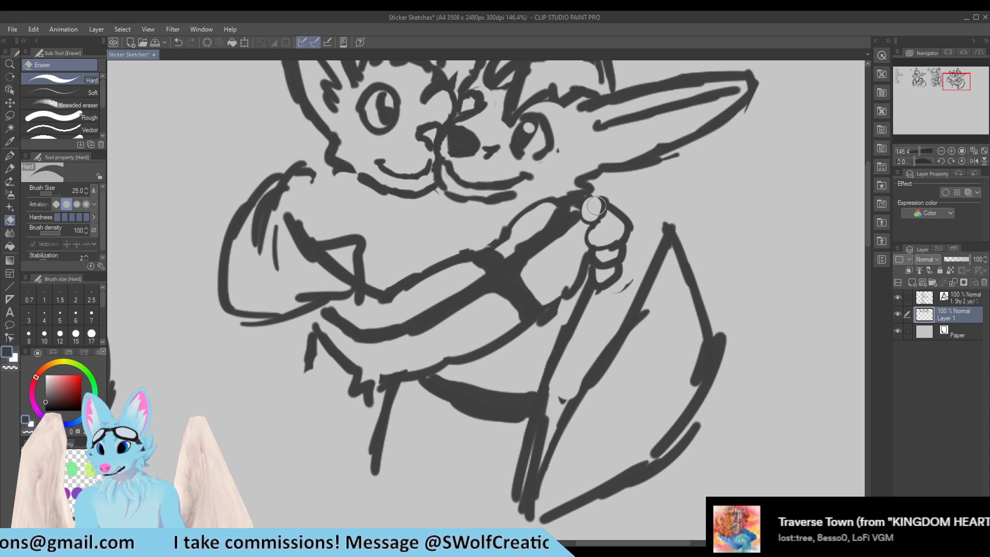
key(p)
key(e)
mouse_move(595, 246)
mouse_down()
mouse_move(617, 237)
mouse_move(592, 243)
mouse_move(609, 238)
mouse_move(617, 215)
mouse_move(631, 229)
mouse_move(630, 203)
mouse_up()
key(p)
key(e)
drag(624, 249, 588, 253)
key(p)
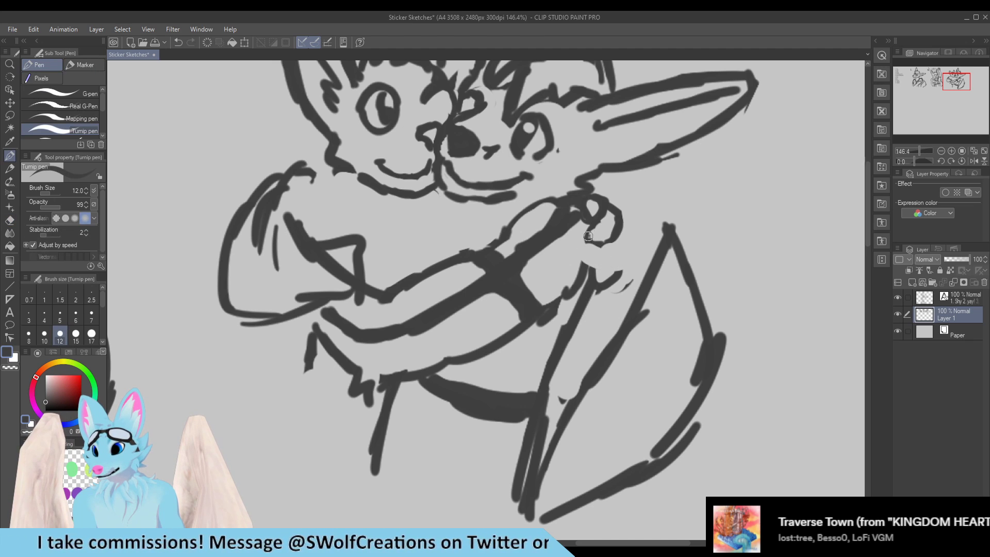
Step: Draw the remaining lower fingers of the compact hand and erase the leftover strokes beneath it
key(e)
key(p)
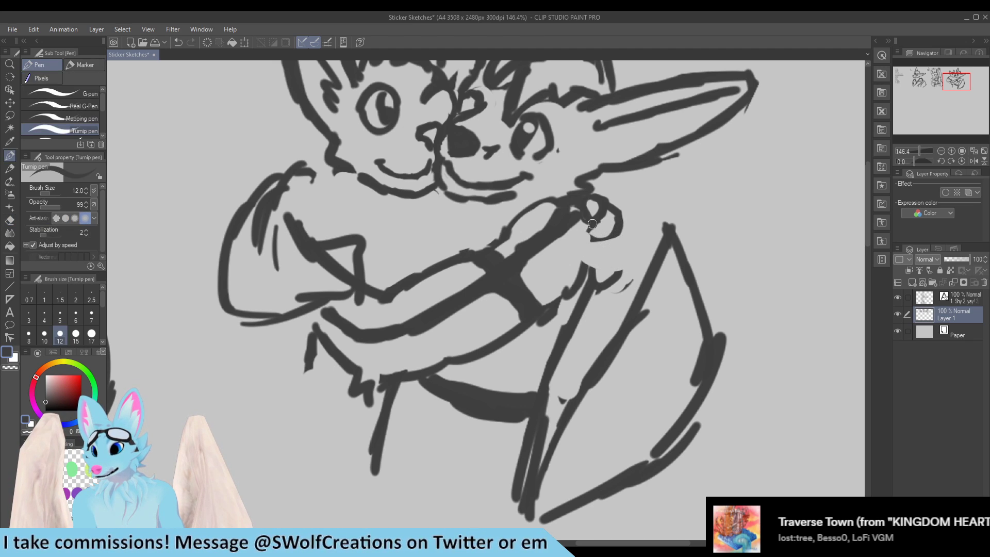
mouse_move(592, 242)
mouse_down()
mouse_move(613, 251)
mouse_move(621, 234)
mouse_move(597, 267)
mouse_move(615, 249)
mouse_up()
key(e)
mouse_move(599, 288)
mouse_down()
mouse_move(620, 280)
mouse_move(578, 284)
mouse_up()
key(p)
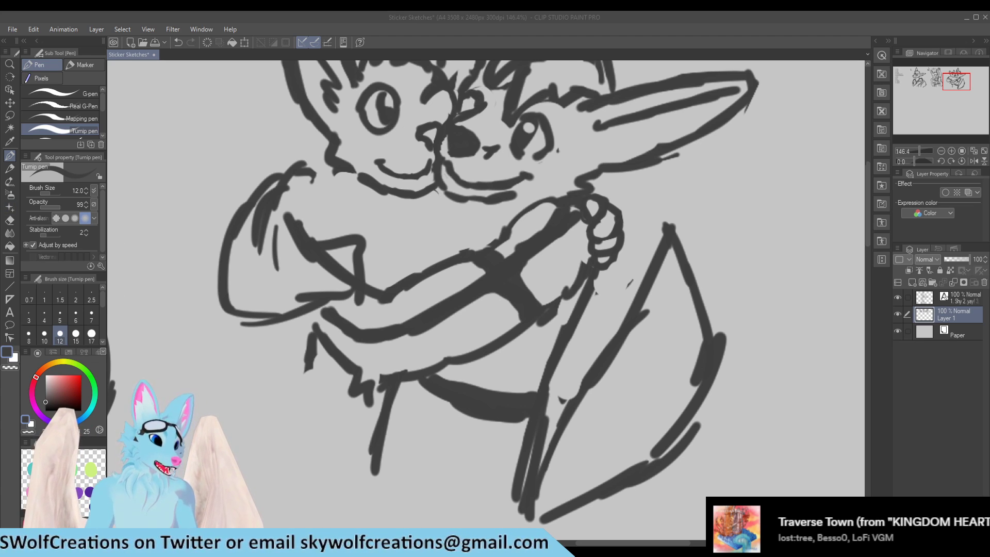
Step: Erase the overlapping lines where the larger character's lower back meets the tail and redraw a single clean back line
scroll(511, 252, down, 5)
scroll(511, 253, up, 1)
scroll(515, 247, up, 1)
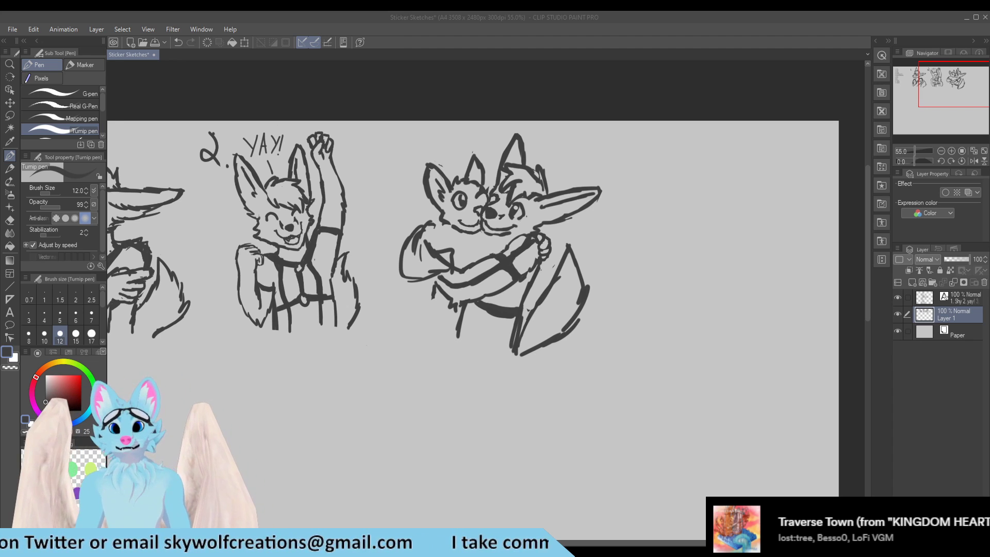
scroll(499, 202, down, 5)
scroll(432, 180, up, 3)
scroll(516, 247, up, 4)
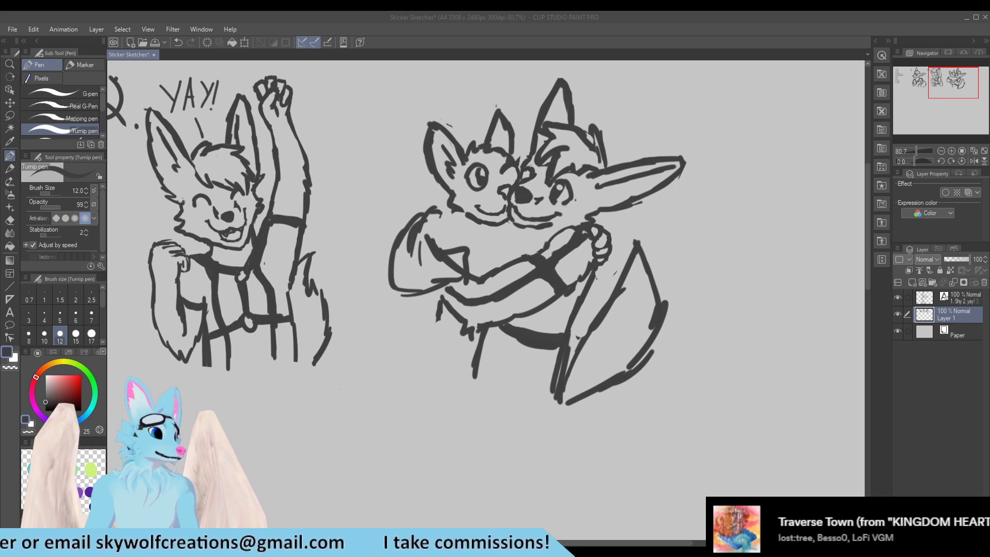
scroll(526, 284, up, 1)
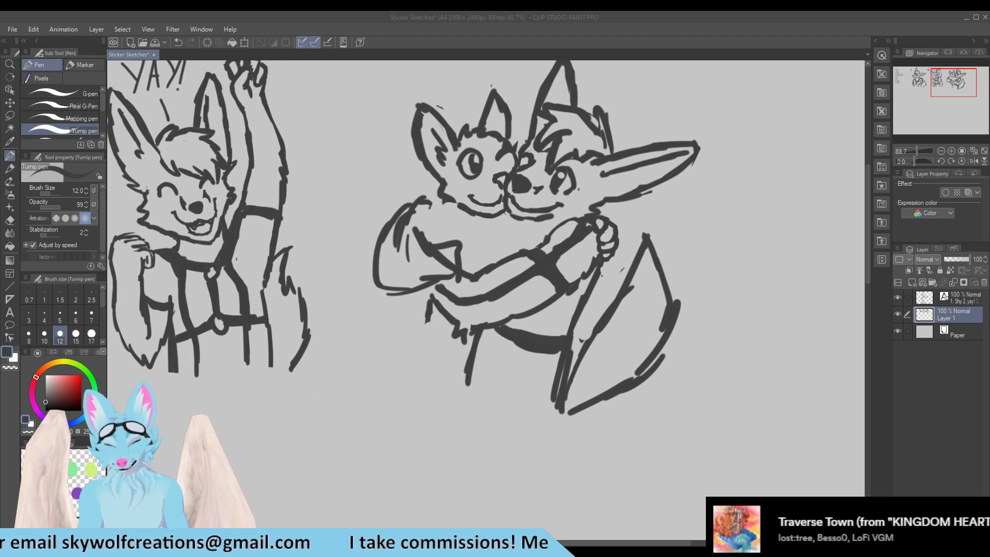
key(e)
mouse_move(580, 320)
mouse_down()
mouse_move(576, 346)
mouse_move(590, 347)
mouse_move(593, 335)
mouse_move(570, 378)
mouse_move(570, 365)
mouse_move(571, 401)
mouse_move(608, 409)
mouse_move(590, 394)
mouse_move(569, 421)
mouse_move(588, 415)
mouse_move(551, 423)
mouse_up()
key(p)
key(e)
key(p)
key(e)
key(p)
drag(565, 367, 560, 406)
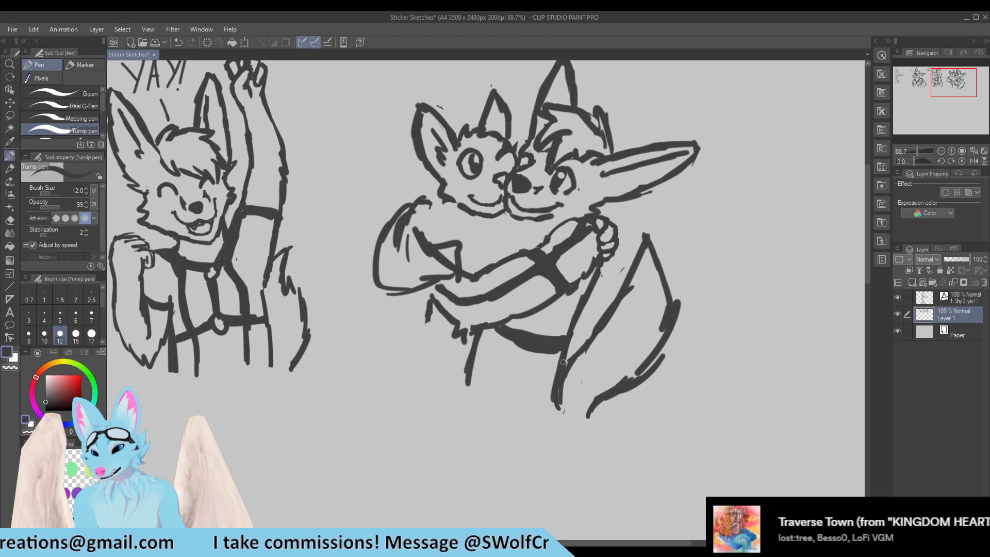
key(e)
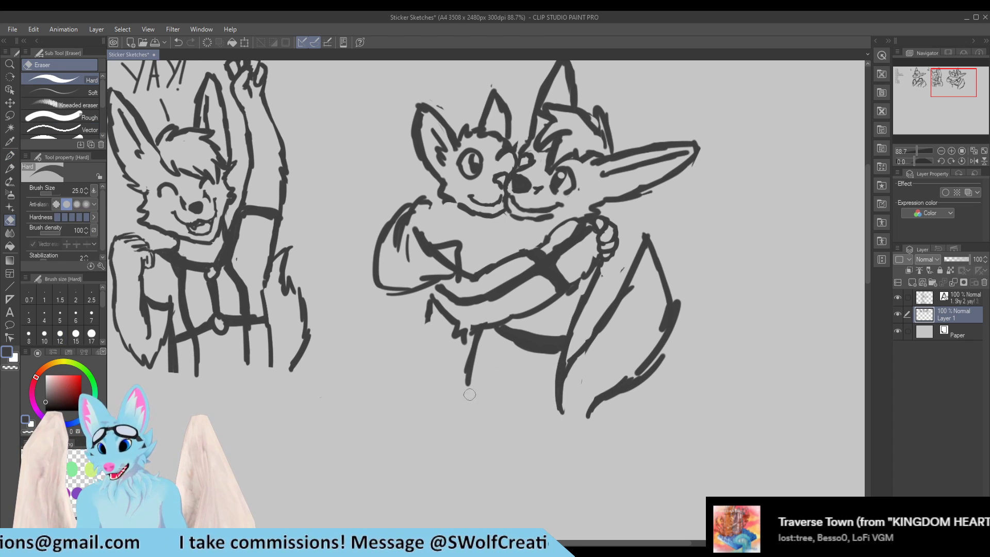
Step: Redraw the smaller character's side line beneath the elbow as a short stroke slanting outward, and erase its rough version
key(p)
drag(437, 307, 424, 352)
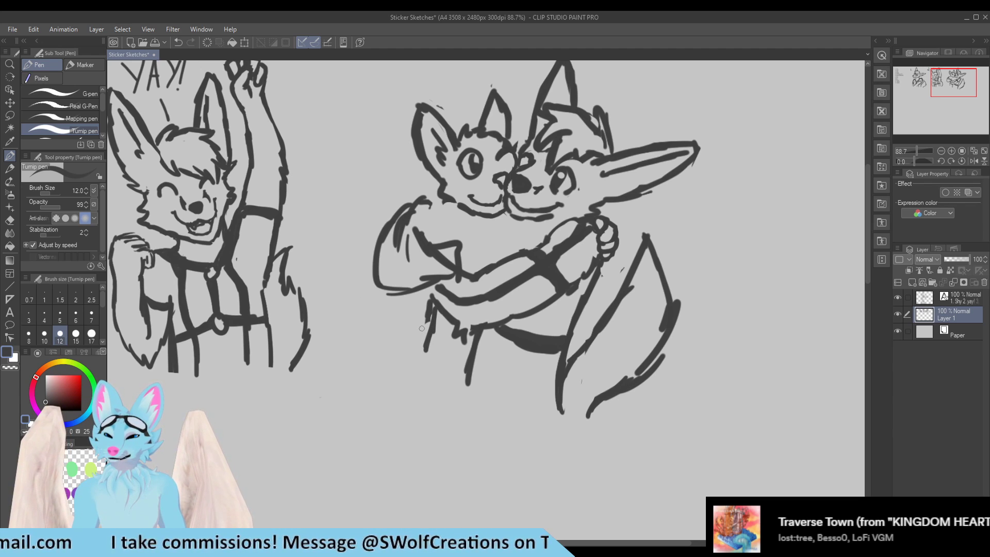
key(e)
drag(430, 300, 421, 352)
key(p)
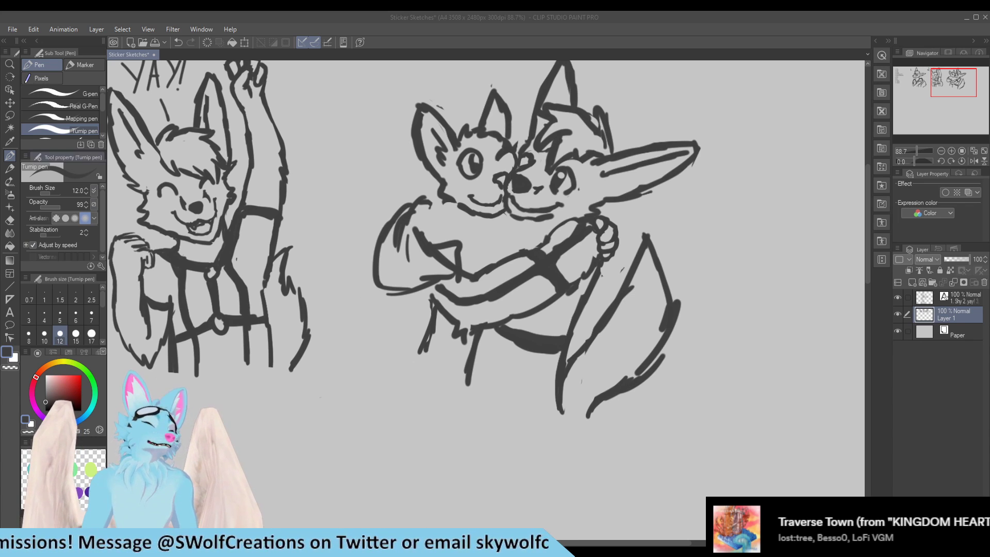
Step: Erase the smaller character's shoulder outline, outer upper-arm line and most of the inner fur strokes
scroll(278, 320, down, 2)
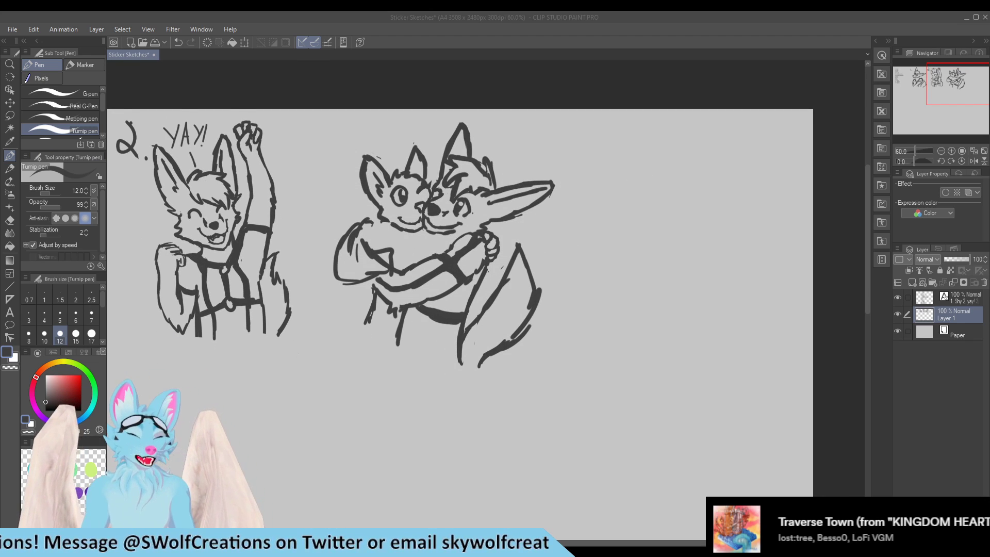
scroll(371, 226, up, 3)
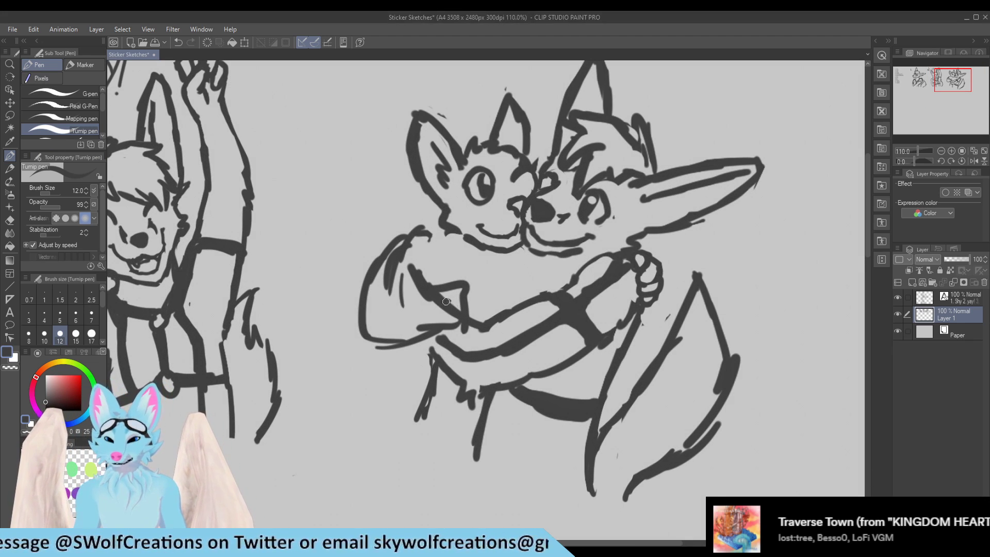
mouse_move(441, 297)
mouse_down()
mouse_move(454, 314)
mouse_move(426, 287)
mouse_move(405, 234)
mouse_up()
key(e)
key(p)
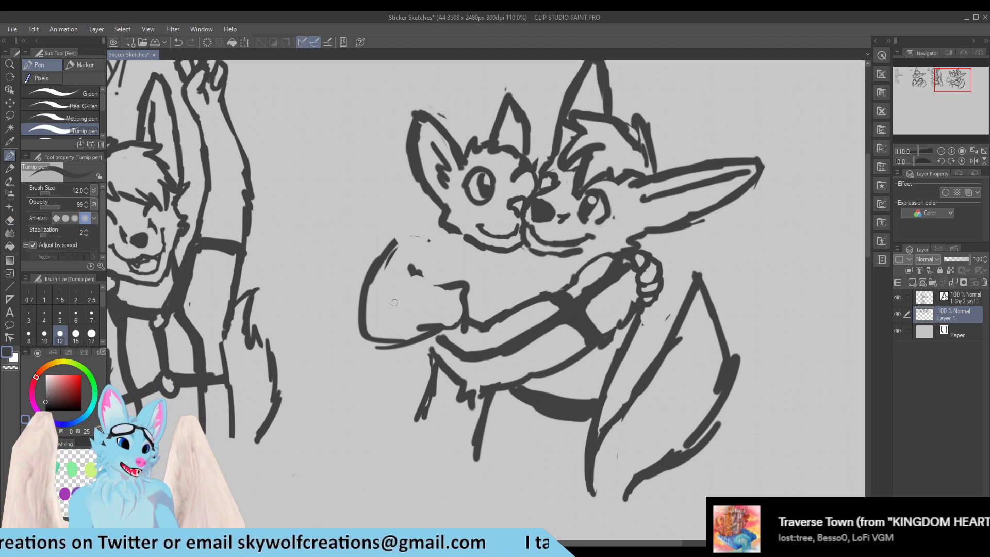
key(e)
mouse_move(364, 301)
mouse_down()
mouse_move(376, 243)
mouse_move(363, 305)
mouse_up()
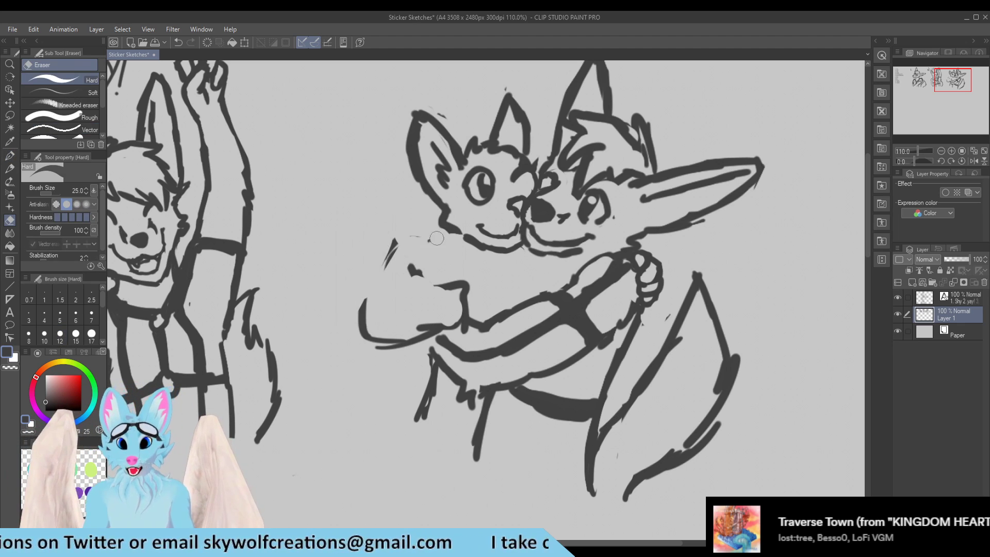
Step: Draw a tufted fur shoulder, a slimmer outer upper-arm line and a curved upper edge for the smaller character's forearm
key(p)
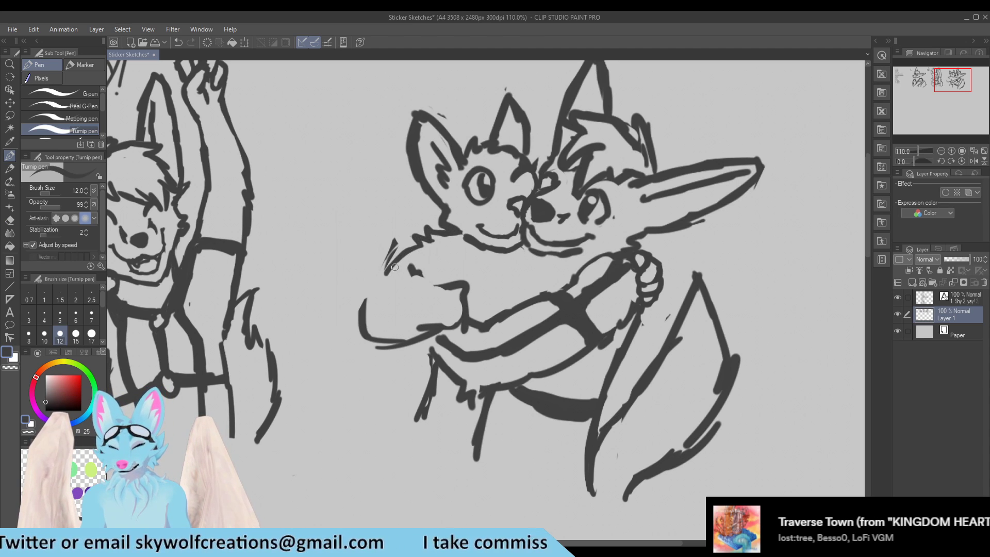
drag(369, 299, 398, 253)
key(e)
key(p)
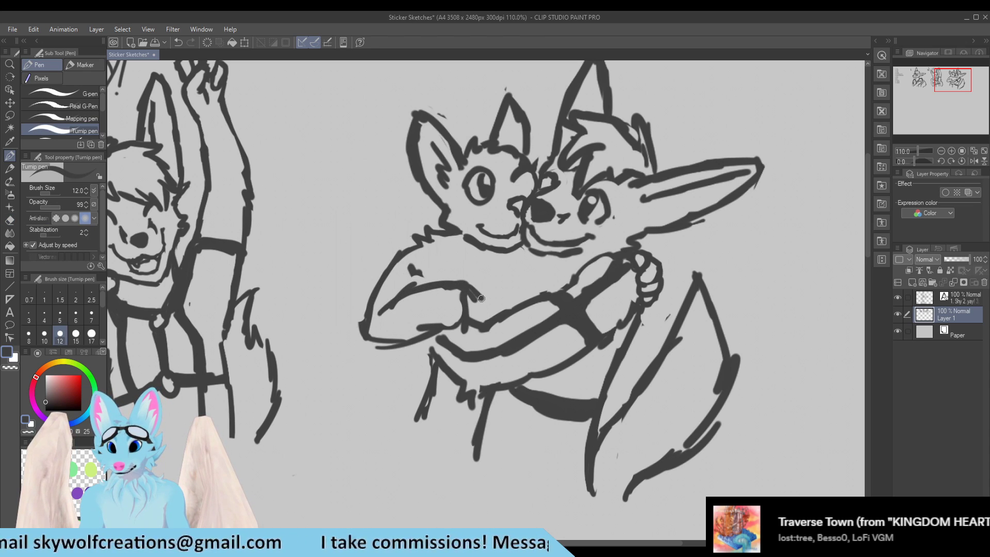
Step: Erase the underside of the smaller character's forearm and redraw it slimmer, with a pointed furry elbow and a closed end
key(e)
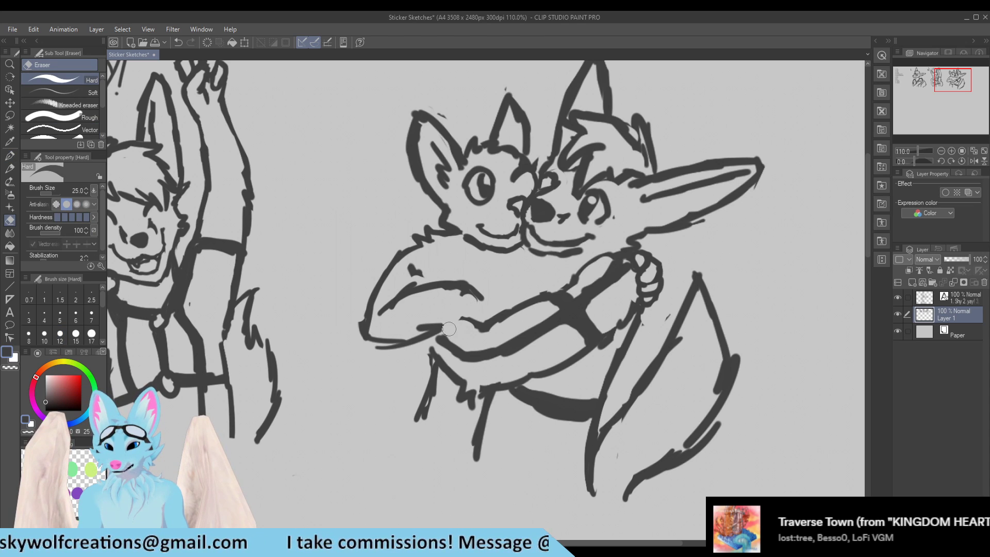
key(p)
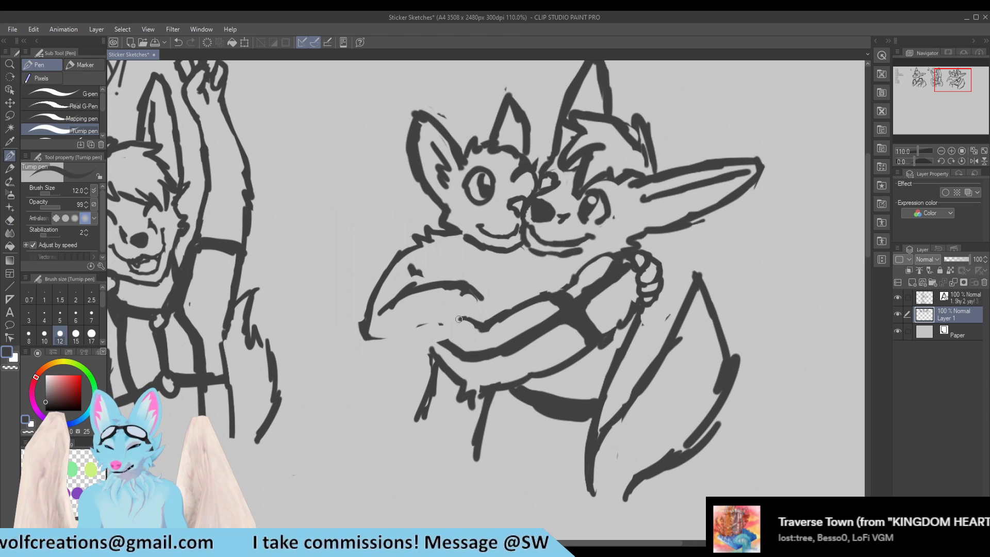
key(e)
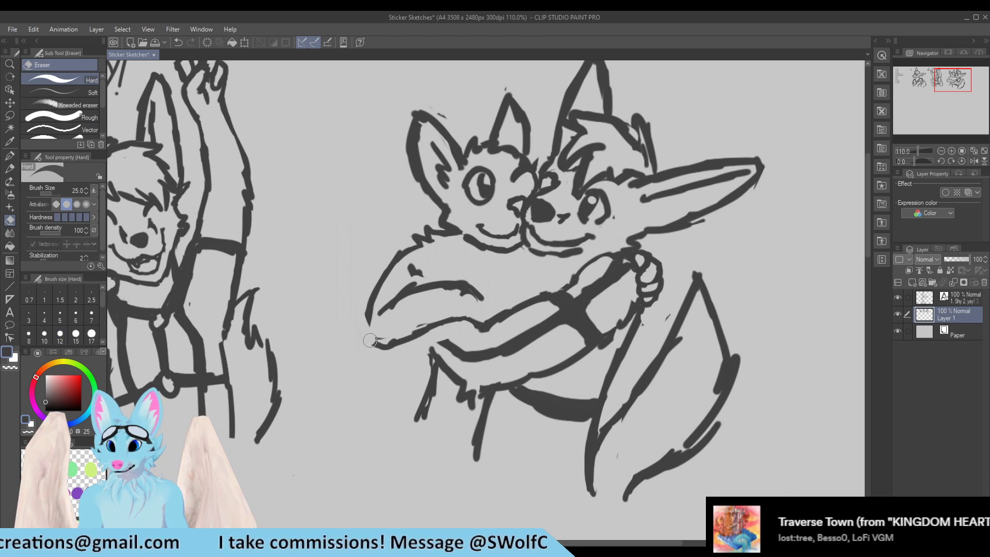
key(p)
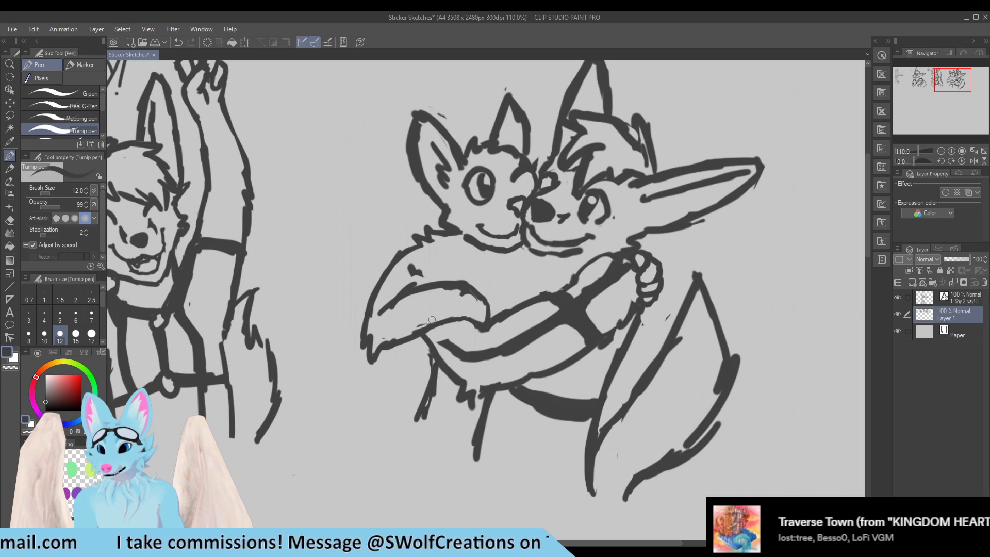
Step: Erase the stray mark on the smaller character's chest and hand-letter "YCH" there
key(e)
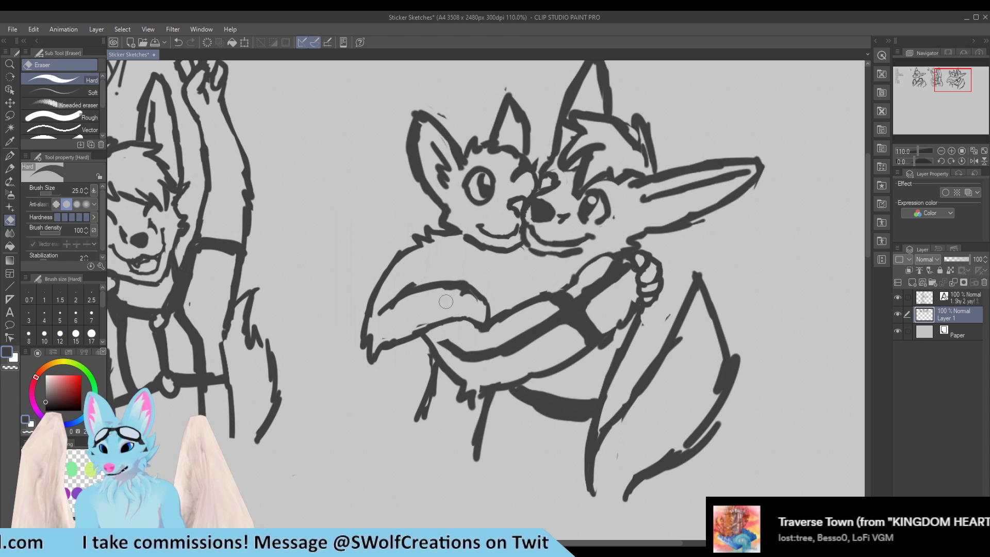
key(p)
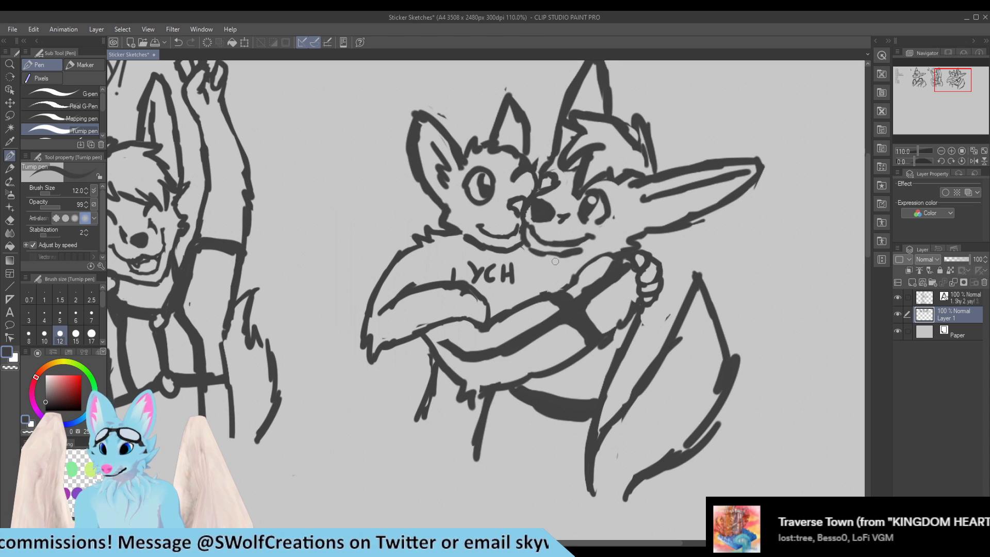
Step: Redraw the larger character's chin line and sketch the neck and chest strap between the two bodies
key(e)
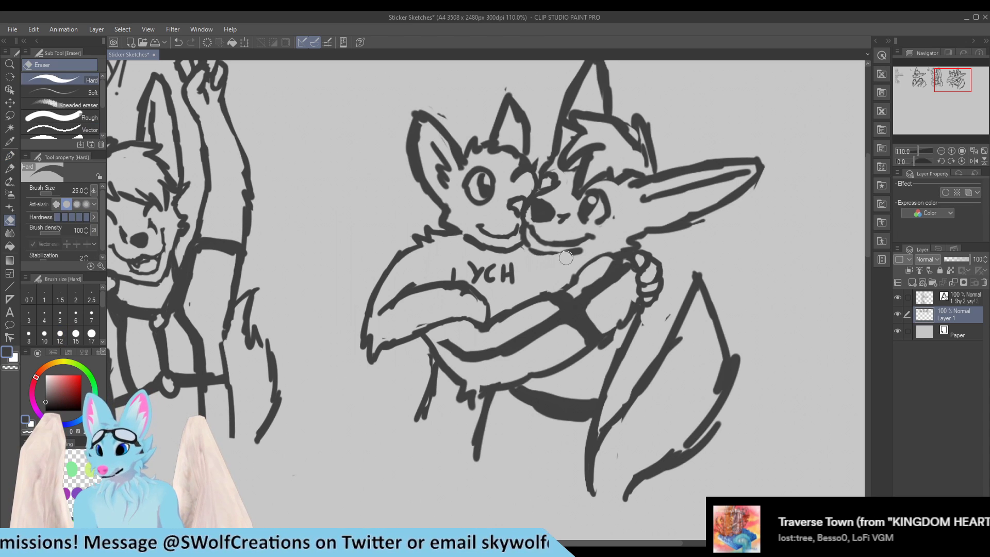
key(p)
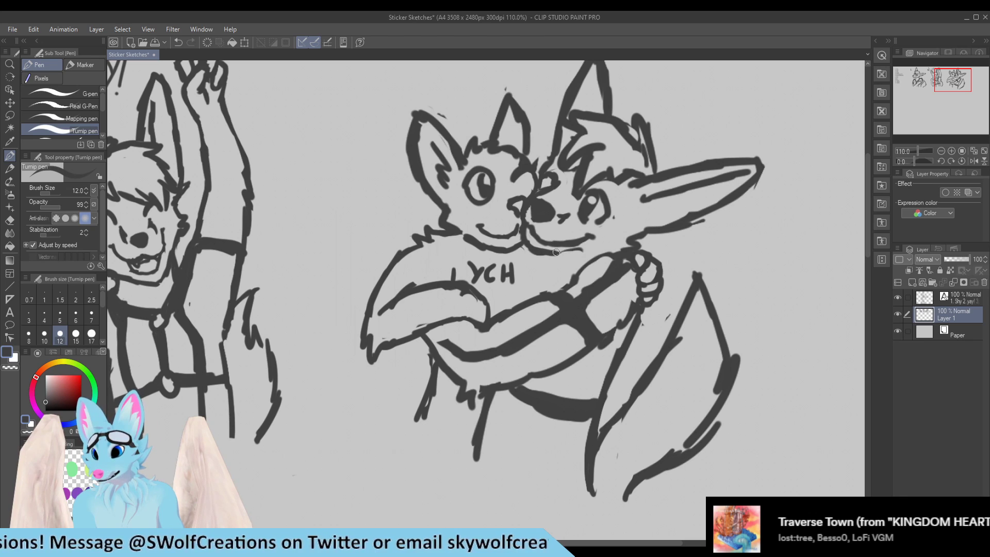
key(e)
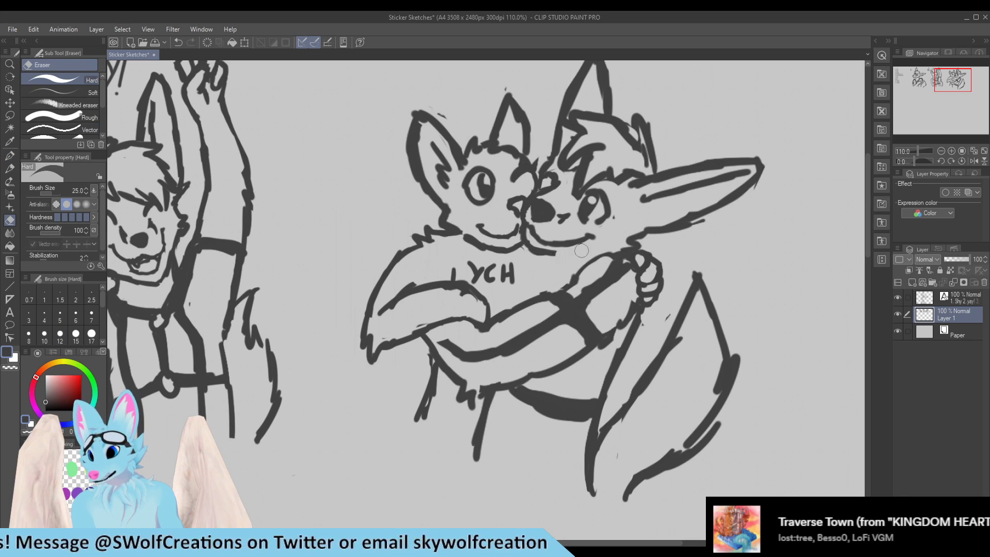
key(p)
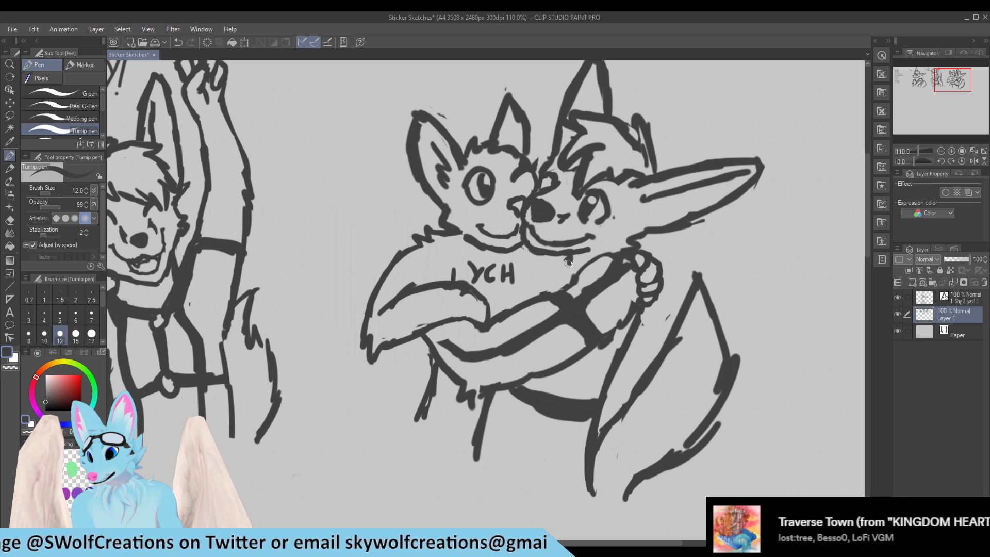
drag(536, 260, 522, 277)
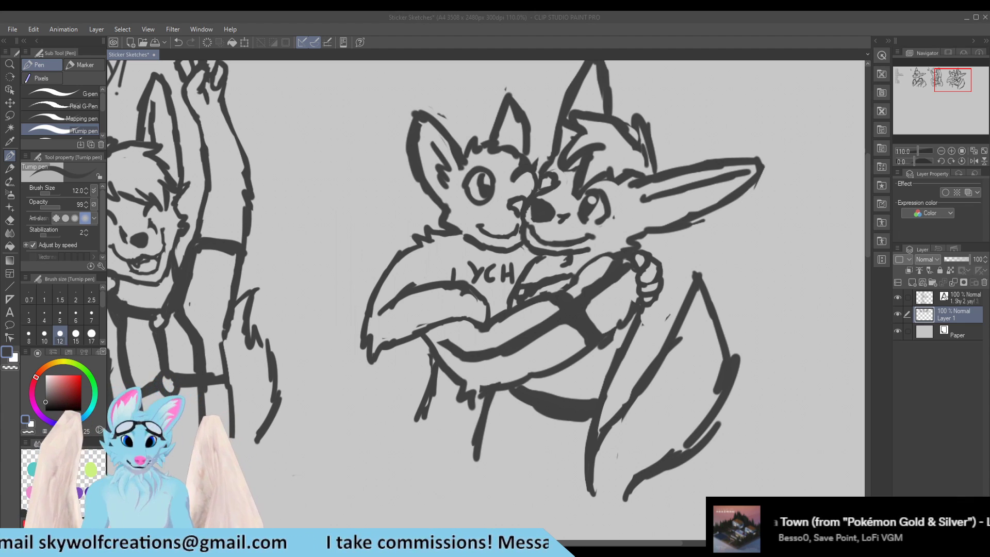
Step: Outline the larger character's rounded hand on the smaller character's shoulder and erase the shoulder lines running through it
click(512, 304)
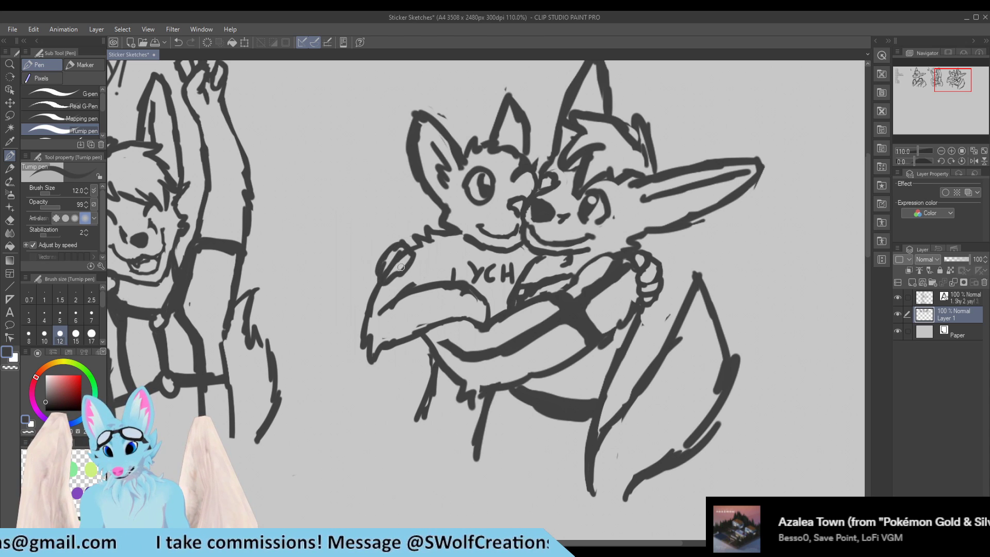
key(e)
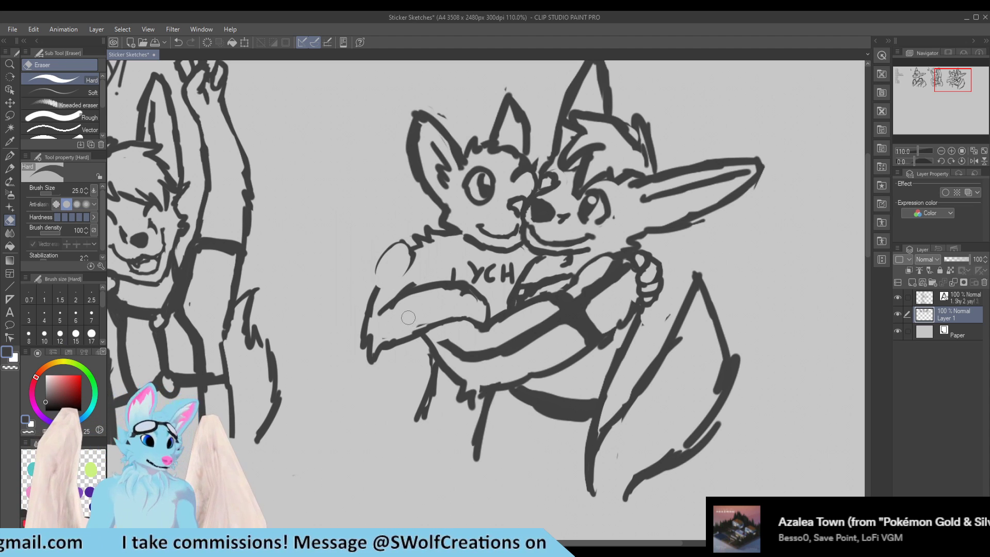
key(p)
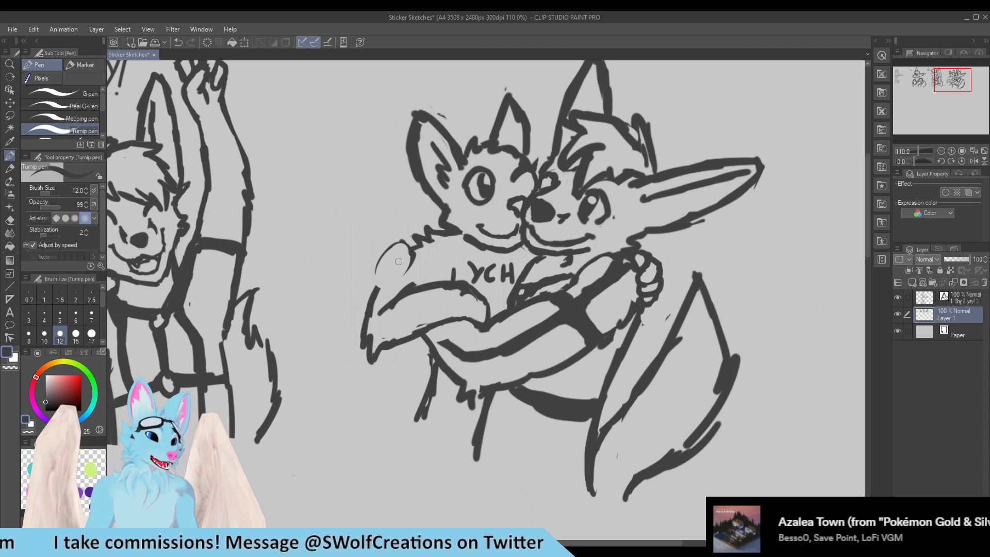
Step: Draw the lower fingers of the hand wrapping around the smaller character's shoulder, erasing rough strokes between them
scroll(826, 269, down, 3)
scroll(826, 268, down, 1)
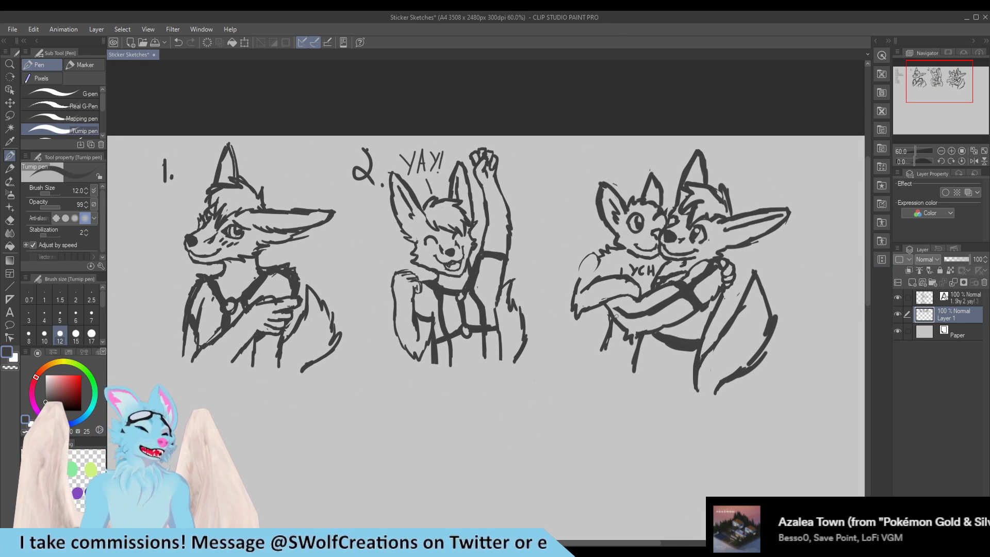
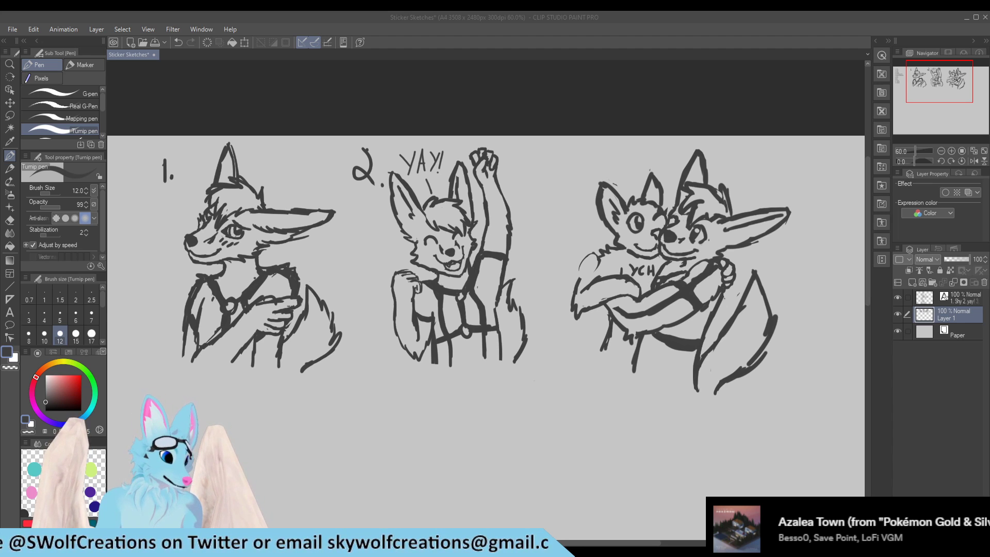
scroll(263, 354, down, 3)
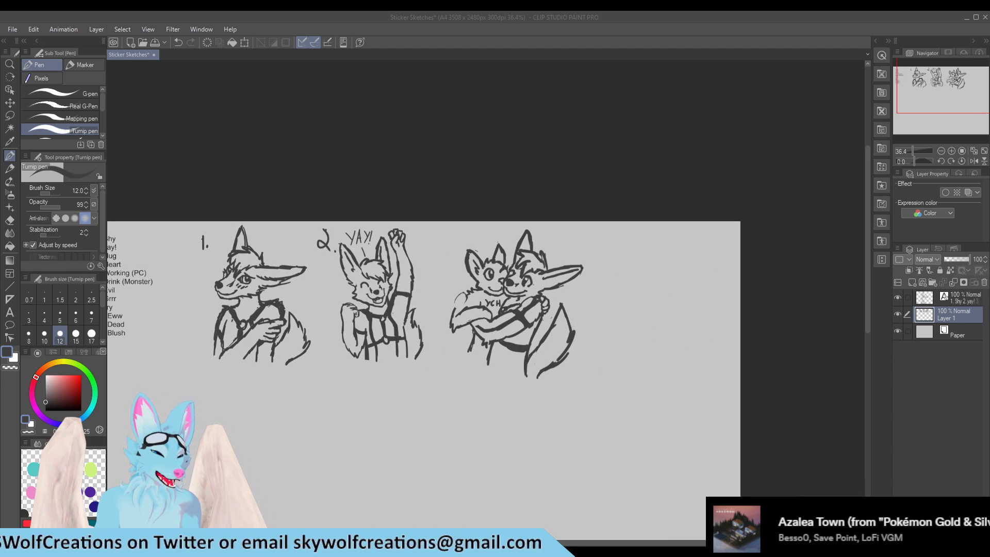
scroll(492, 303, up, 5)
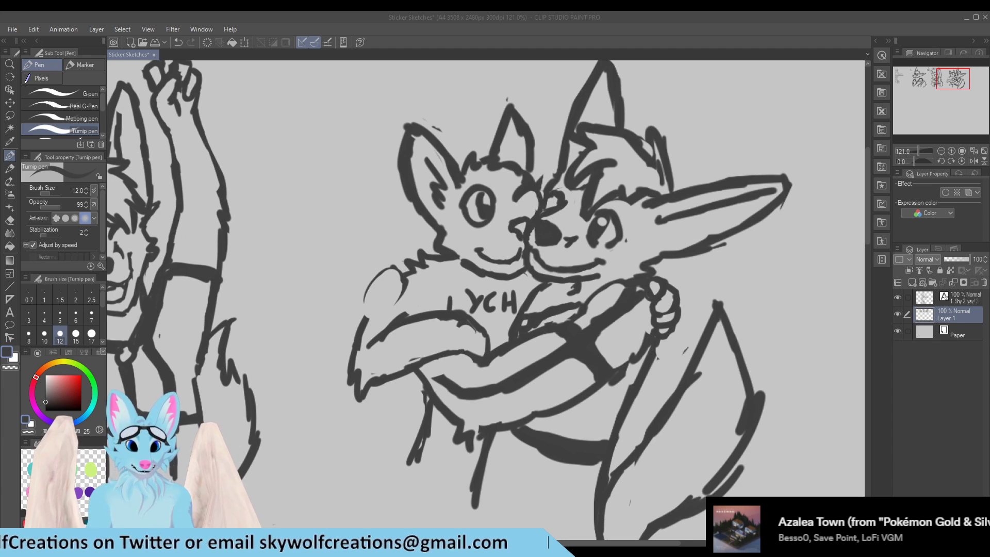
mouse_move(367, 285)
mouse_down()
mouse_move(363, 318)
mouse_move(384, 317)
mouse_move(361, 294)
mouse_move(377, 306)
mouse_move(383, 300)
mouse_move(368, 294)
mouse_move(377, 321)
mouse_up()
key(e)
key(p)
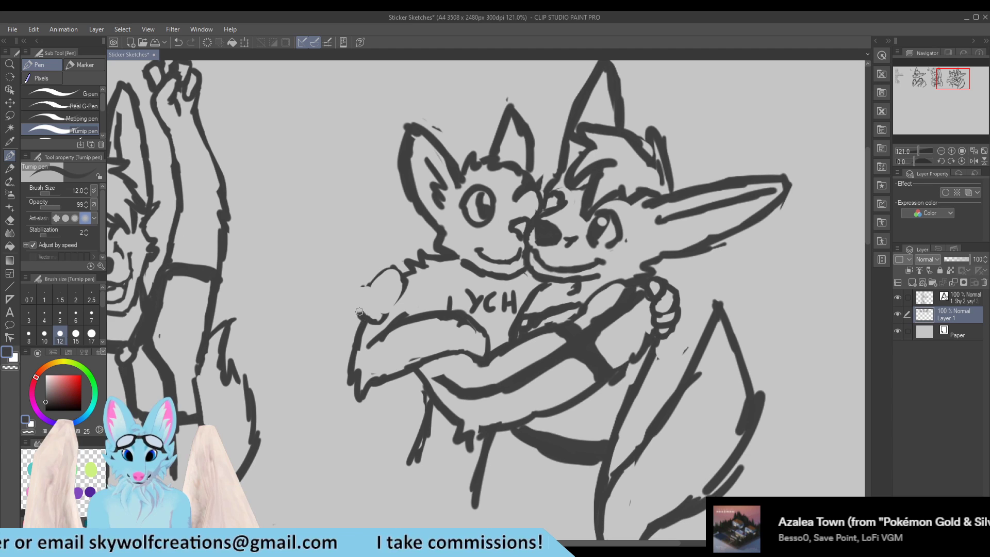
mouse_move(360, 307)
mouse_down()
mouse_move(382, 312)
mouse_move(378, 321)
mouse_move(364, 290)
mouse_move(381, 291)
mouse_move(359, 292)
mouse_up()
key(e)
key(p)
key(e)
key(p)
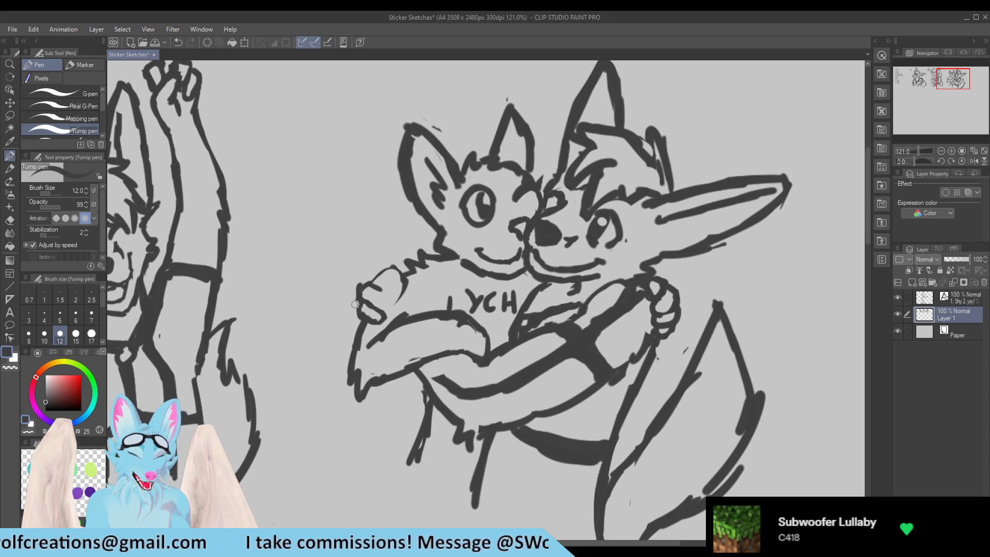
Step: Erase the upper finger on the smaller character's shoulder and redraw the two lower fingers with cleaner rounded shapes
key(e)
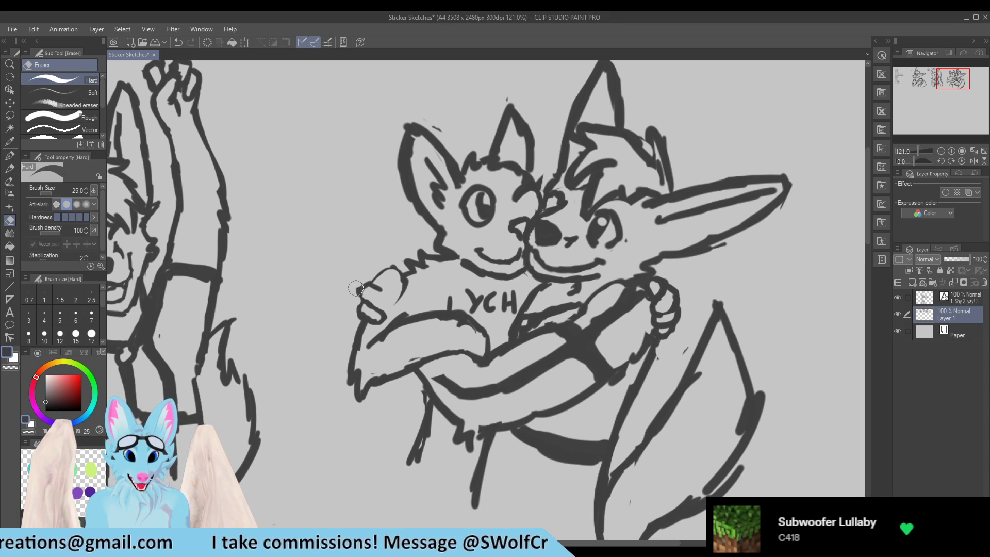
drag(368, 293, 380, 287)
key(p)
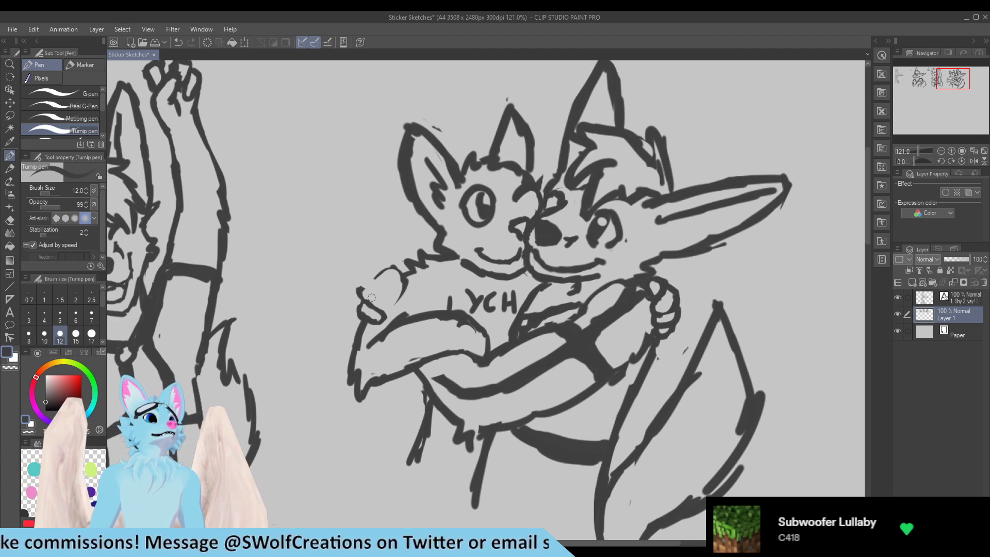
mouse_move(433, 302)
mouse_down()
mouse_move(368, 287)
mouse_move(385, 298)
mouse_up()
key(ctrl+z)
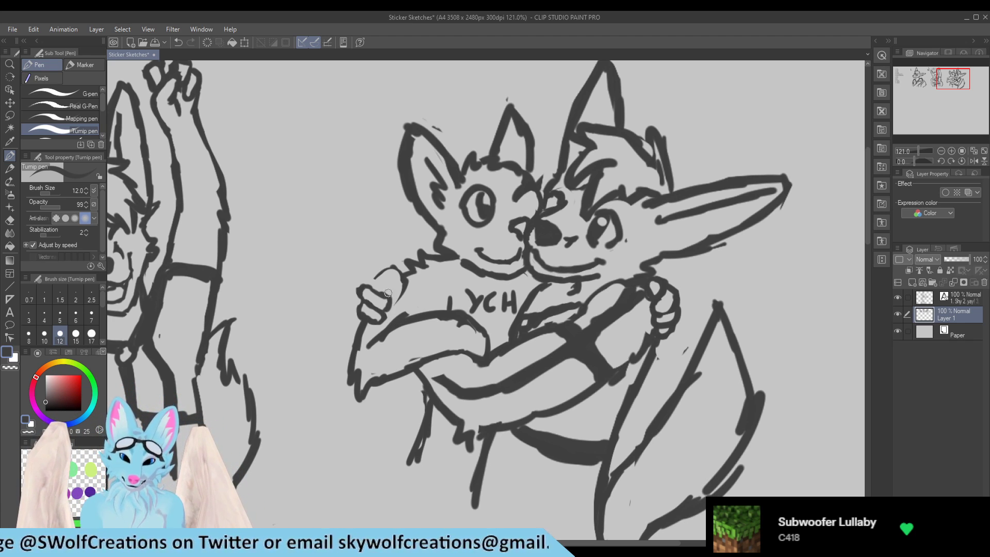
key(e)
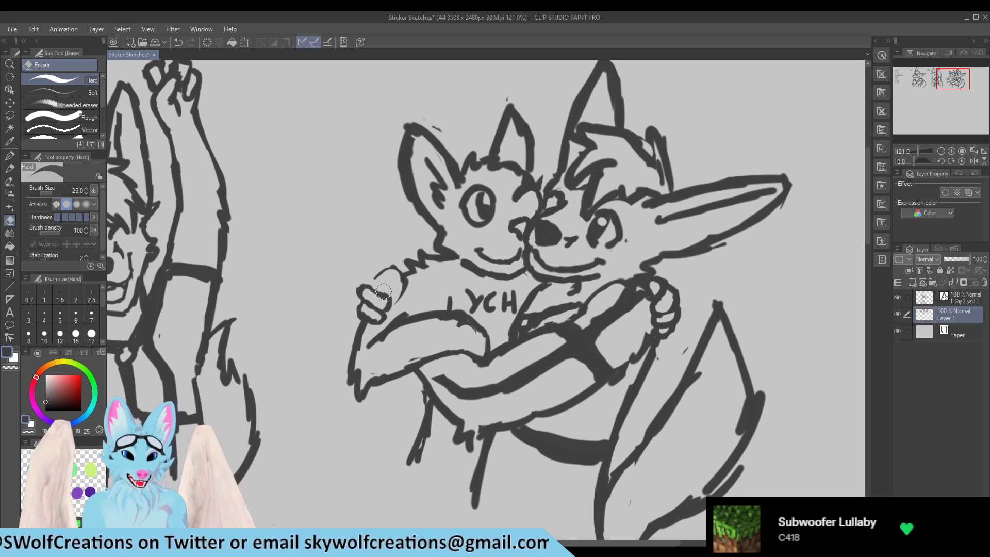
key(p)
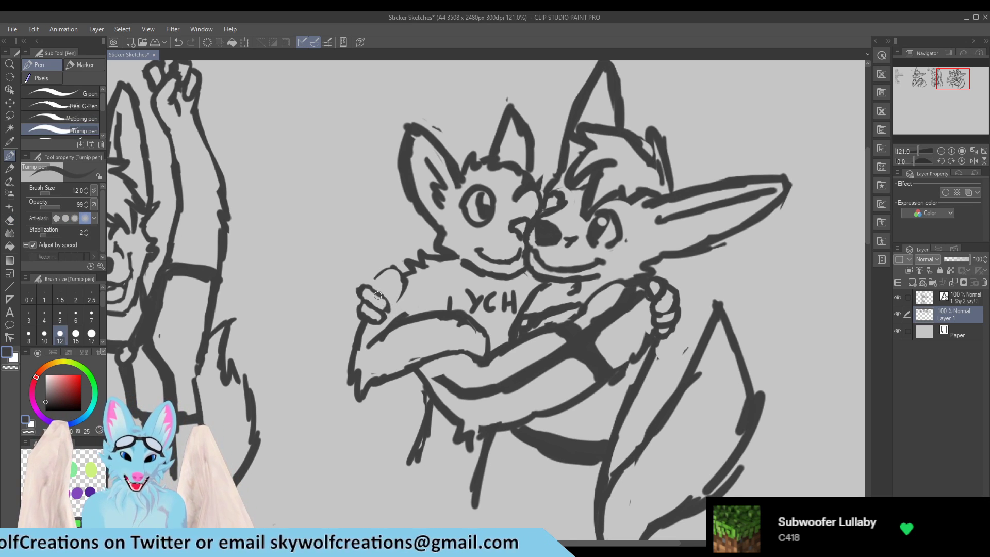
Step: Draw the remaining upper fingers of the shoulder hand in place of its rough outline and tidy the lines around it
mouse_move(381, 298)
mouse_down()
mouse_move(389, 287)
mouse_move(394, 296)
mouse_move(375, 277)
mouse_move(367, 286)
mouse_move(394, 272)
mouse_move(398, 285)
mouse_move(380, 268)
mouse_move(408, 285)
mouse_move(404, 274)
mouse_move(400, 283)
mouse_move(410, 277)
mouse_up()
key(e)
key(p)
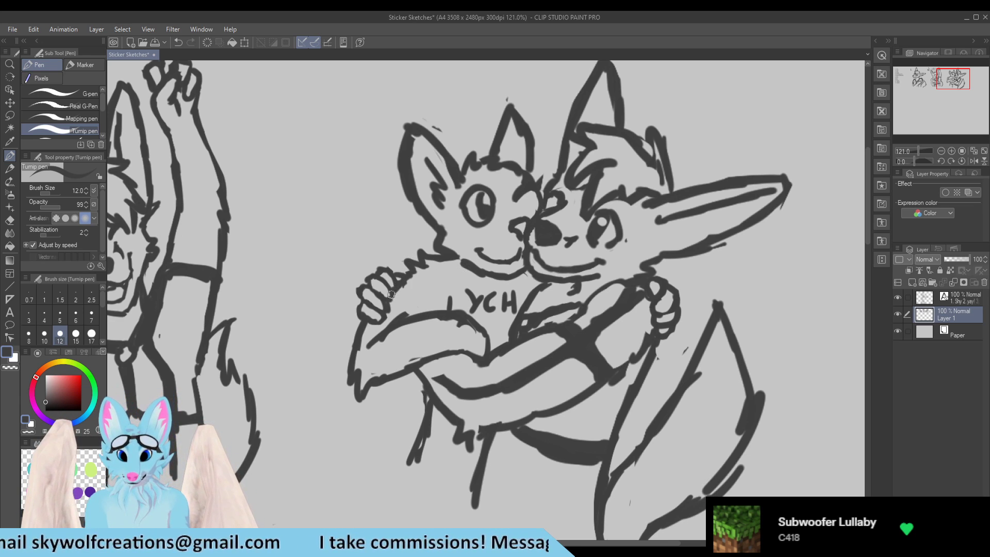
drag(370, 320, 355, 346)
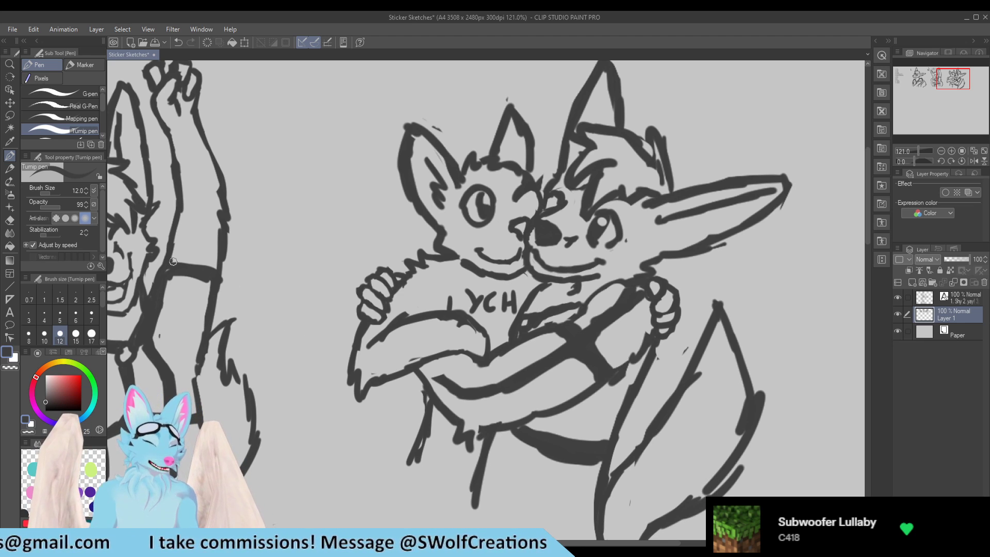
Step: Select the hand gripping the smaller character's shoulder and move it slightly inward, closer to the arm
scroll(243, 379, down, 1)
scroll(243, 380, up, 4)
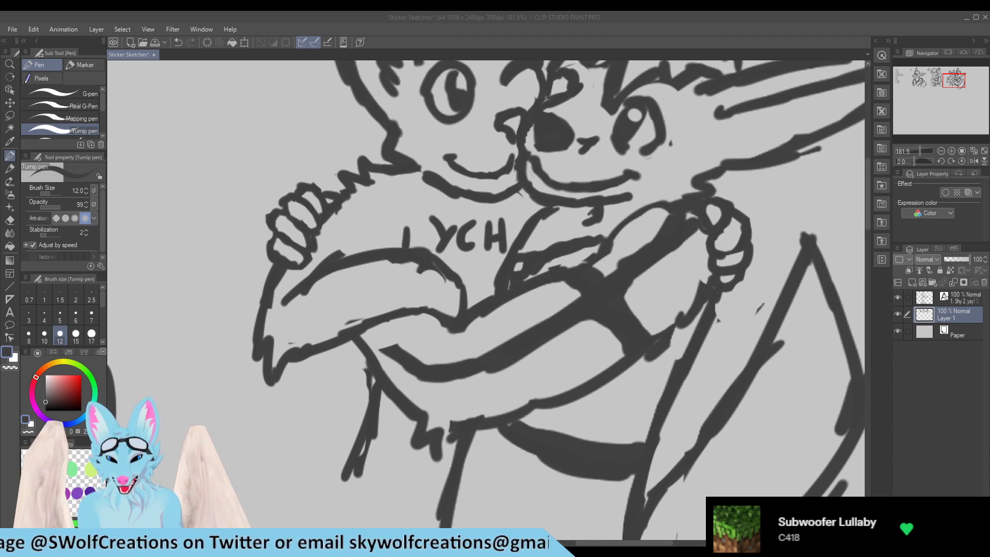
key(m)
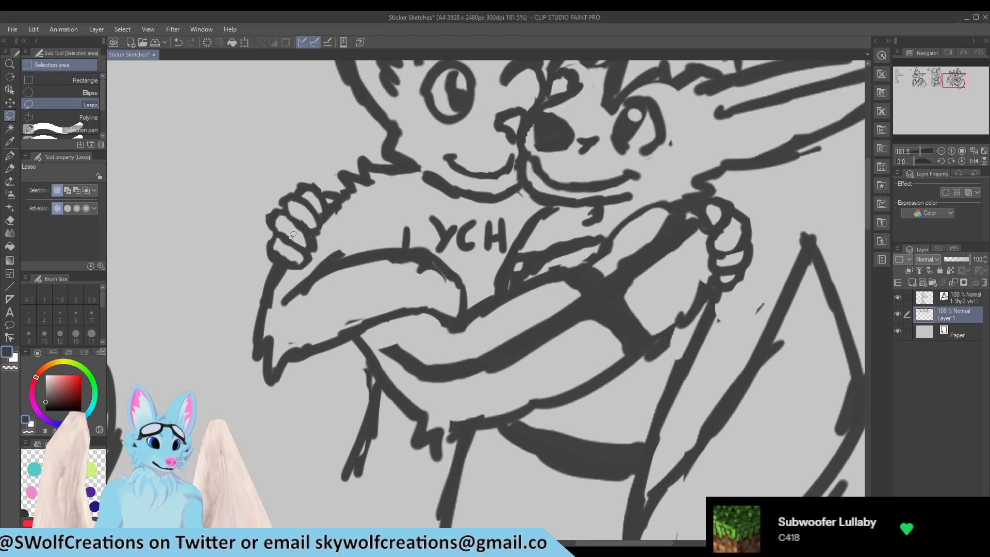
mouse_move(302, 269)
mouse_down()
mouse_move(274, 261)
mouse_move(251, 210)
mouse_move(305, 176)
mouse_move(337, 195)
mouse_move(321, 184)
mouse_move(333, 211)
mouse_move(302, 278)
mouse_up()
drag(310, 237, 317, 247)
key(ctrl+d)
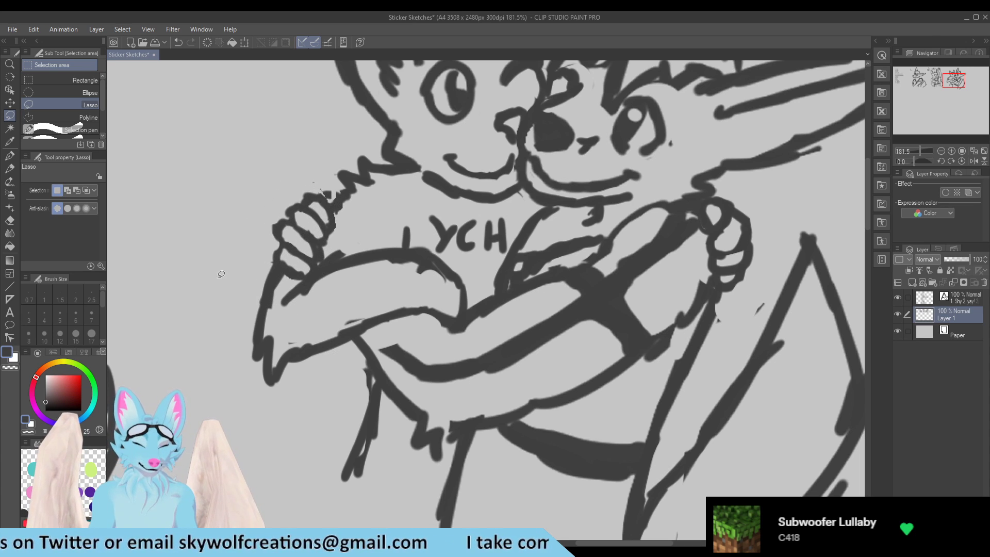
Step: Touch up the lines above the moved hand's fingers, erase stray marks around it and save the file
click(9, 155)
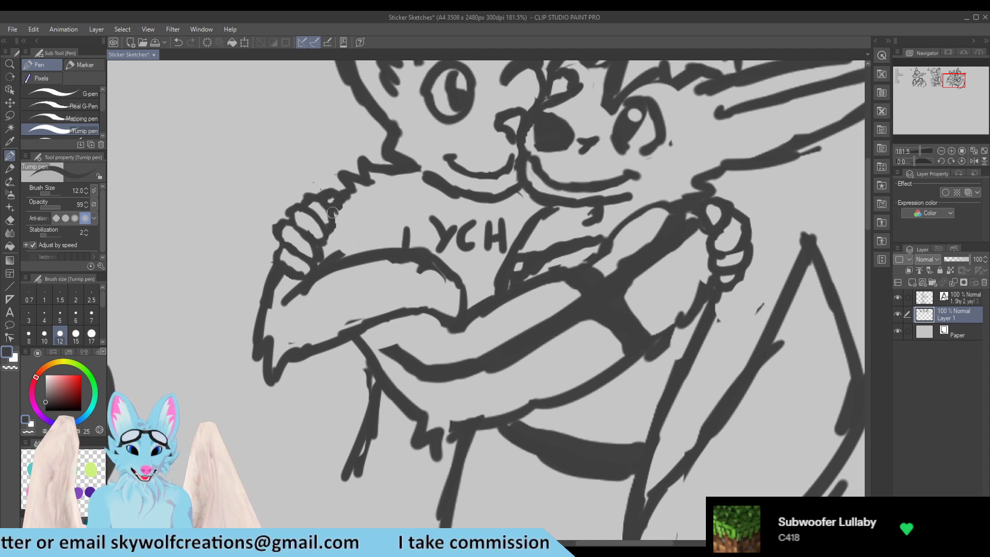
mouse_move(320, 172)
mouse_down()
mouse_move(310, 187)
mouse_move(323, 199)
mouse_up()
key(e)
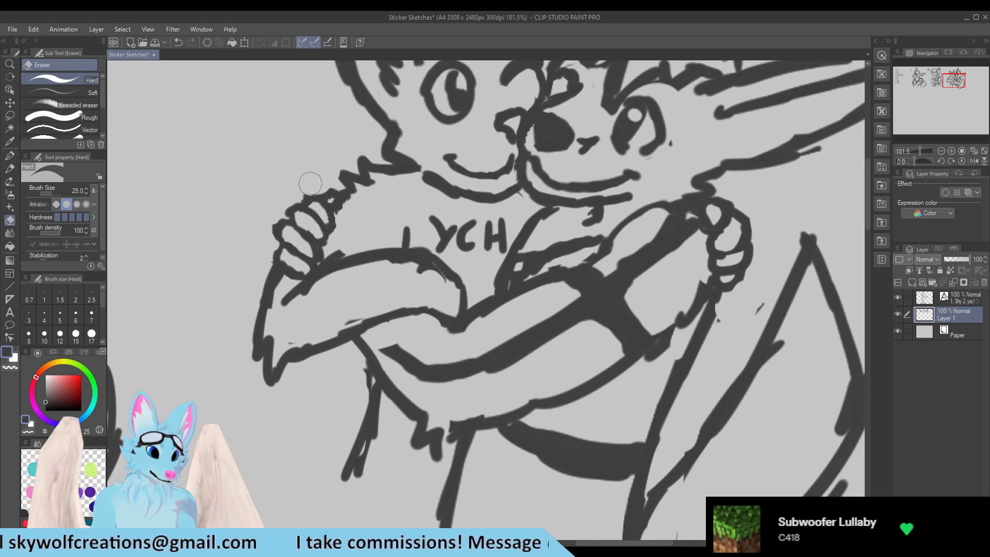
key(p)
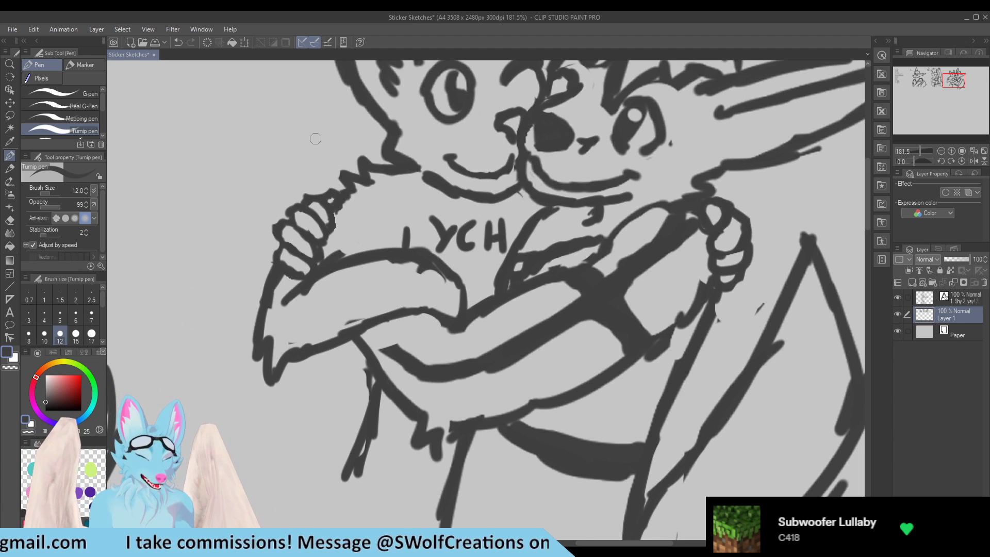
key(ctrl+s)
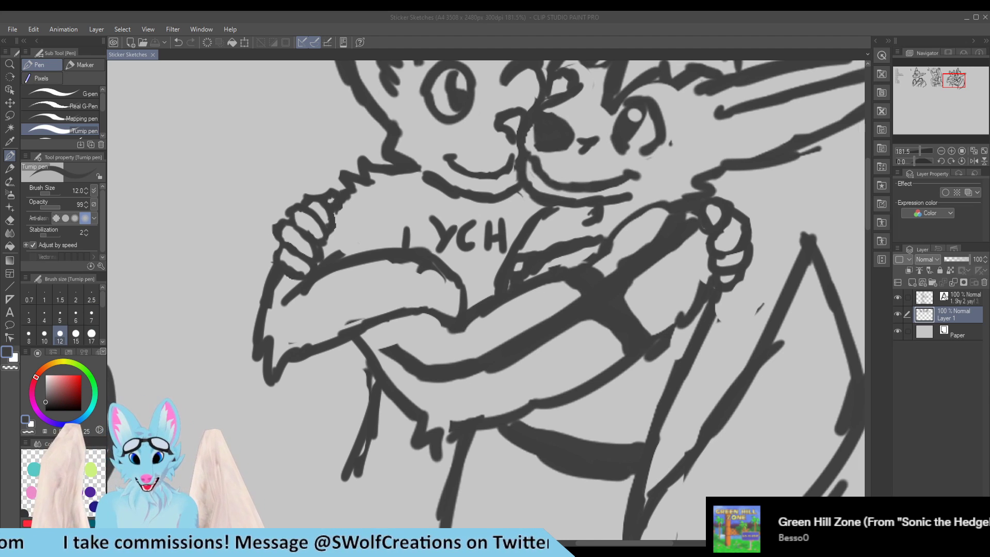
Step: Redraw the upper fingers of the shoulder hand and clean the rough lines around the knuckles and fingertips
drag(316, 232, 328, 212)
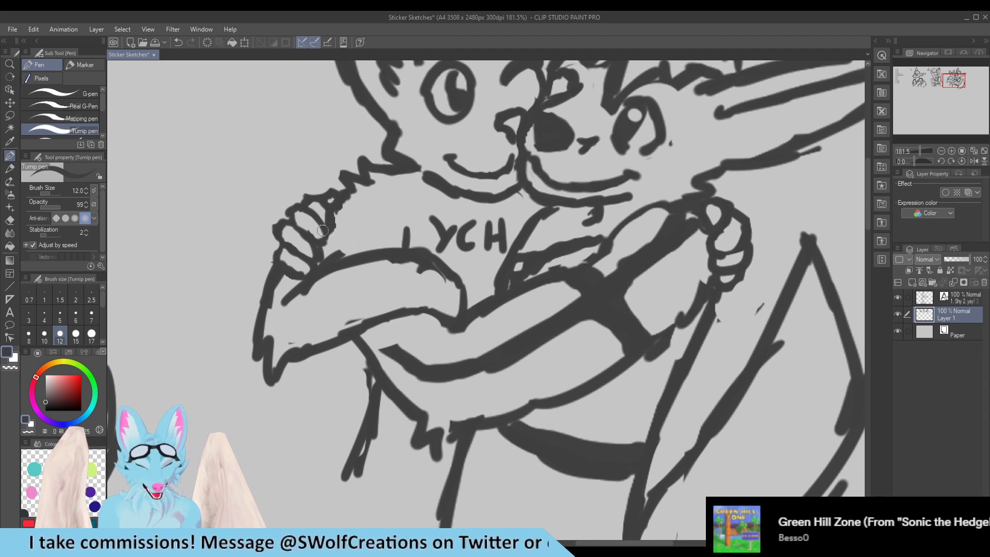
key(e)
key(p)
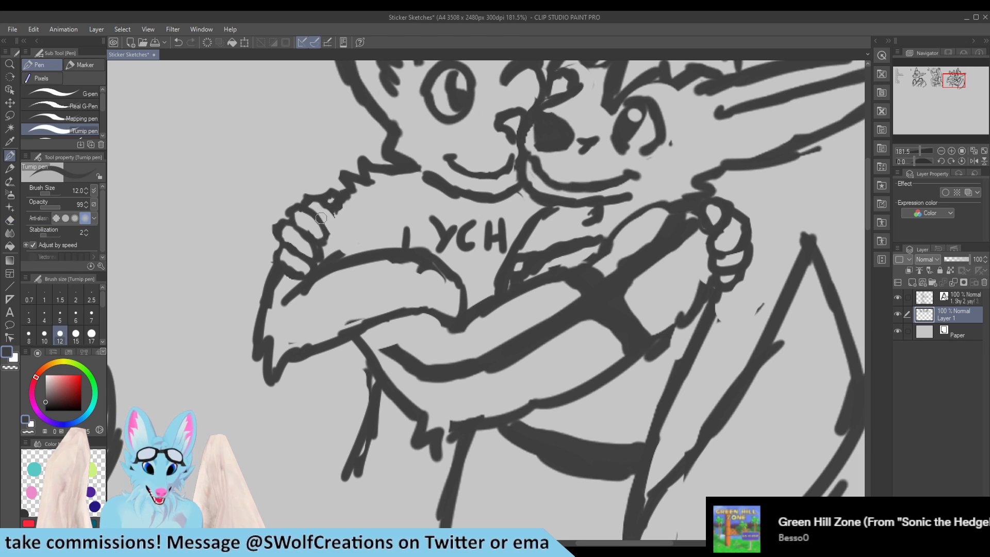
key(e)
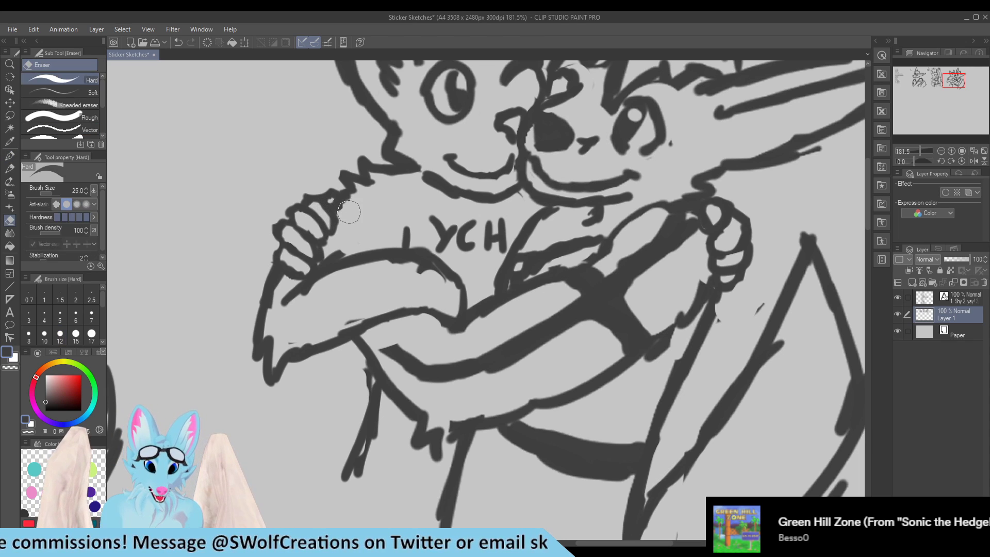
key(p)
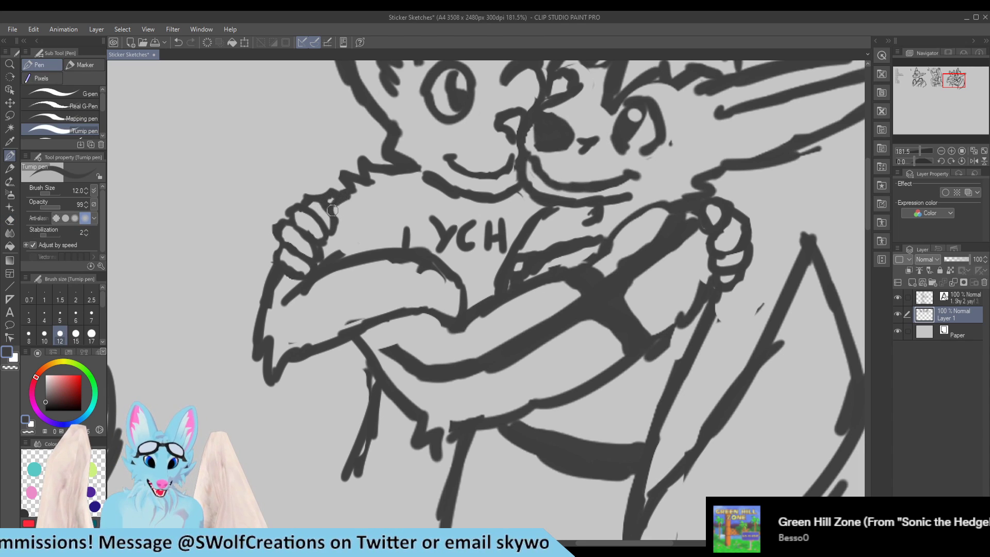
key(e)
mouse_move(329, 193)
mouse_down()
mouse_move(332, 215)
mouse_move(318, 195)
mouse_move(346, 187)
mouse_up()
key(p)
key(e)
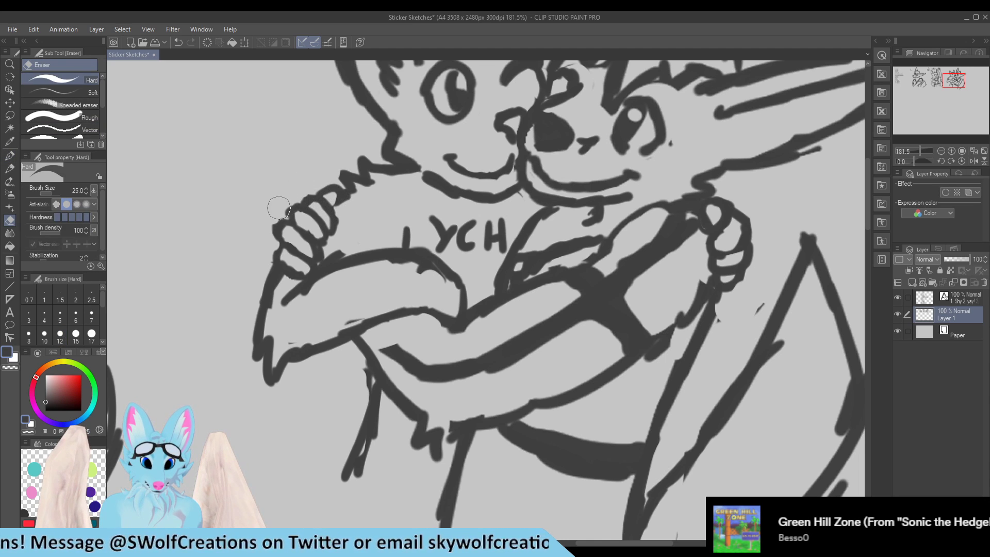
mouse_move(266, 222)
mouse_down()
mouse_move(285, 203)
mouse_move(283, 213)
mouse_up()
key(p)
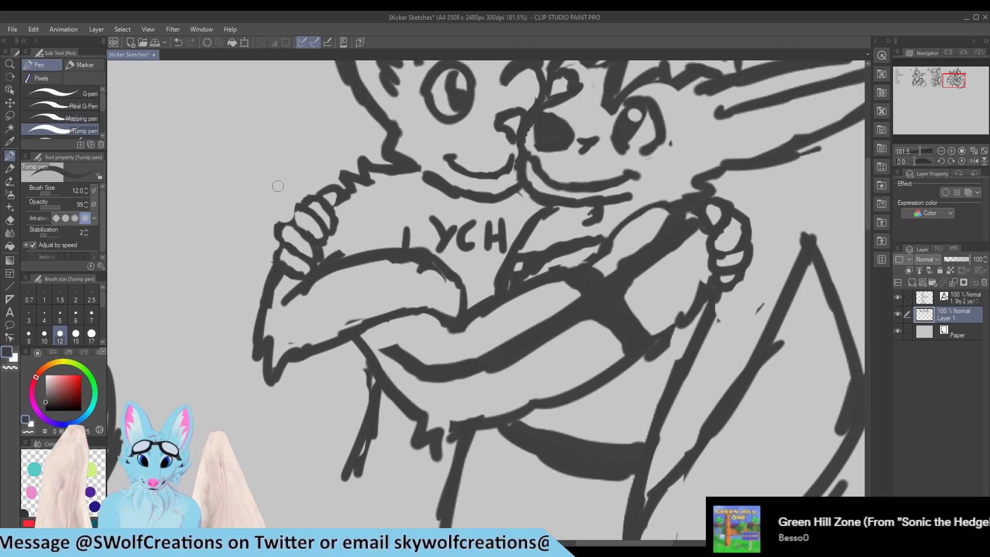
scroll(270, 228, down, 7)
scroll(304, 245, up, 4)
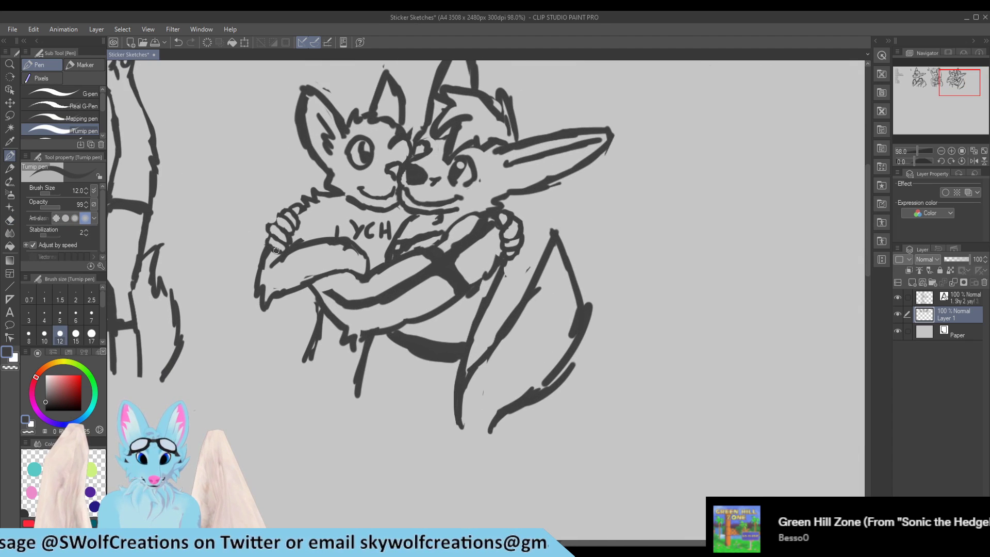
scroll(303, 245, down, 3)
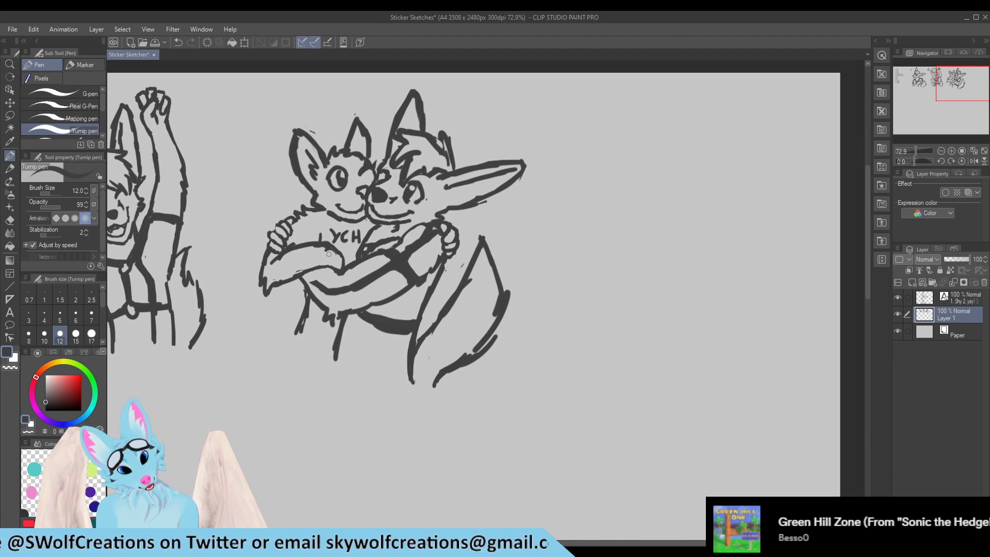
scroll(326, 205, up, 5)
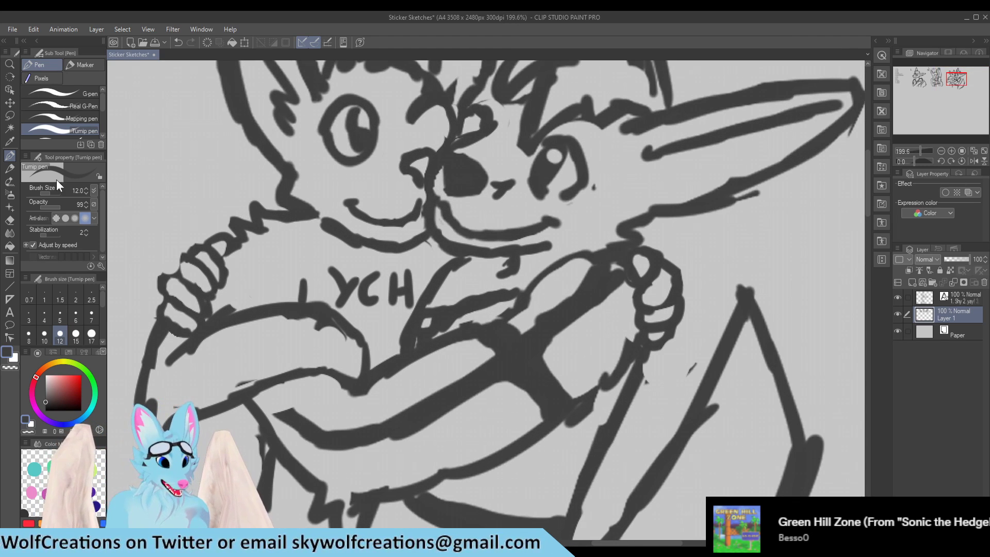
click(9, 114)
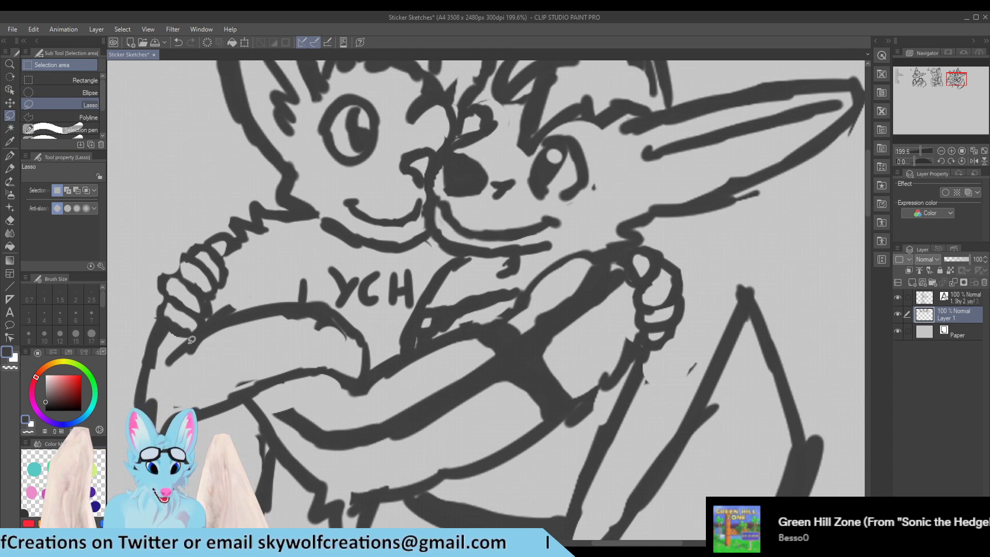
mouse_move(189, 331)
mouse_down()
mouse_move(224, 295)
mouse_move(231, 252)
mouse_move(187, 222)
mouse_move(136, 301)
mouse_move(155, 330)
mouse_move(178, 335)
mouse_up()
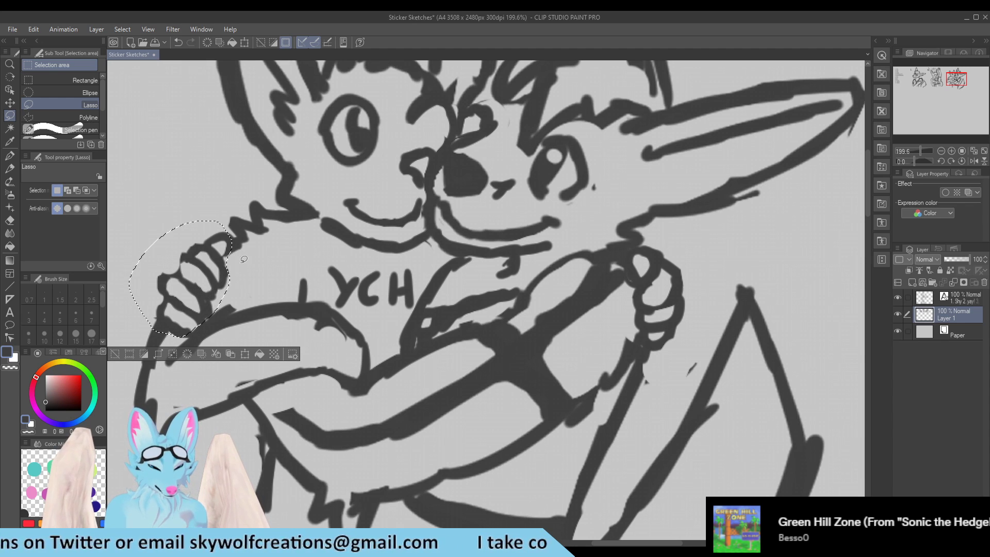
key(ctrl+d)
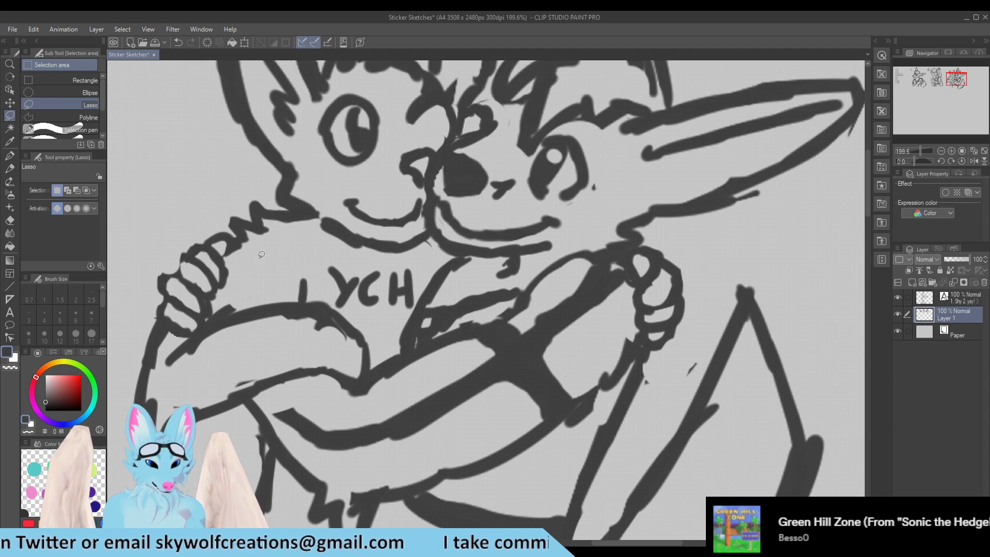
Step: Erase the jagged shoulder line beside the neck, then move and rotate the gripping hand up against the smaller character's jaw
key(e)
mouse_move(248, 236)
mouse_down()
mouse_move(260, 206)
mouse_move(289, 221)
mouse_up()
key(m)
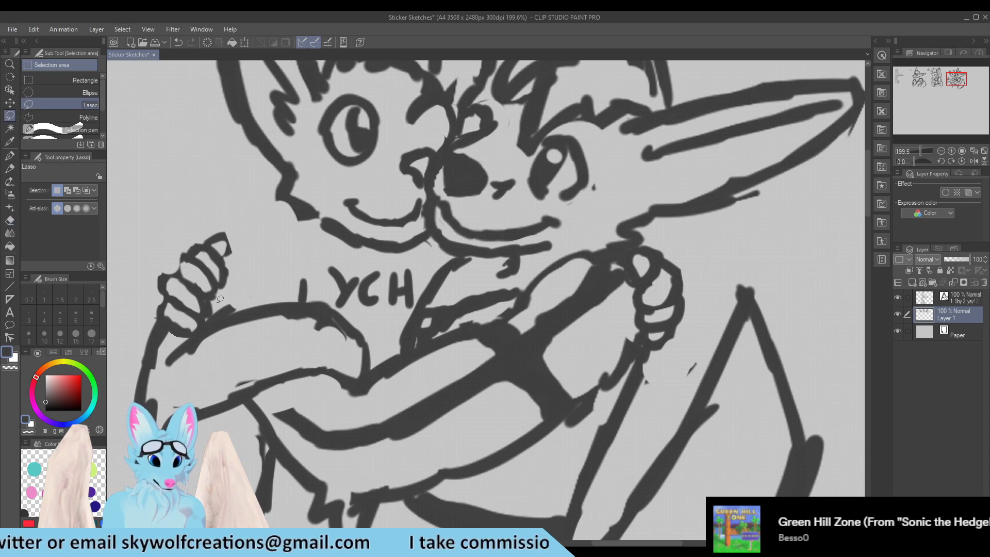
mouse_move(183, 337)
mouse_down()
mouse_move(229, 285)
mouse_move(221, 208)
mouse_move(140, 293)
mouse_move(155, 323)
mouse_move(181, 337)
mouse_up()
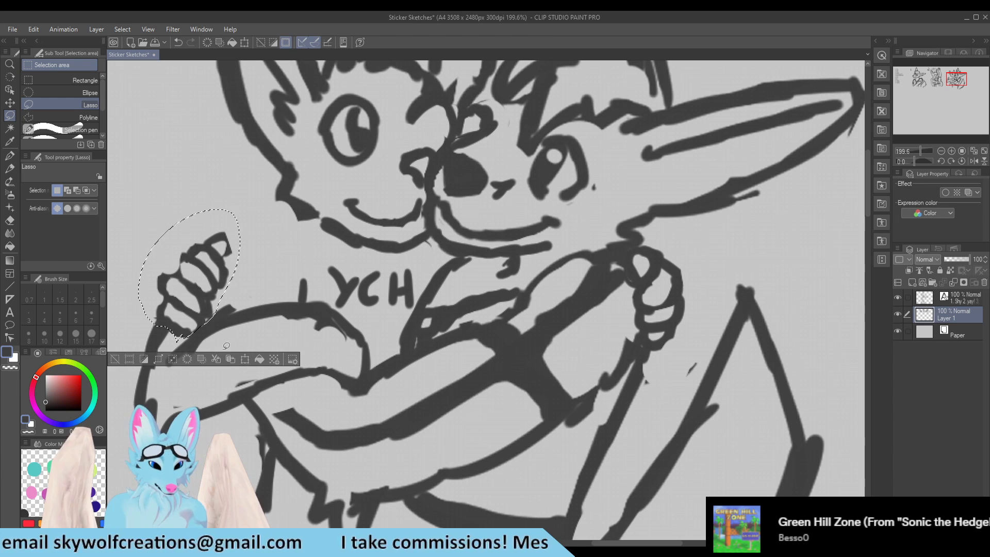
key(ctrl+t)
drag(268, 235, 231, 271)
mouse_move(257, 254)
mouse_down()
mouse_move(311, 226)
mouse_move(281, 249)
mouse_up()
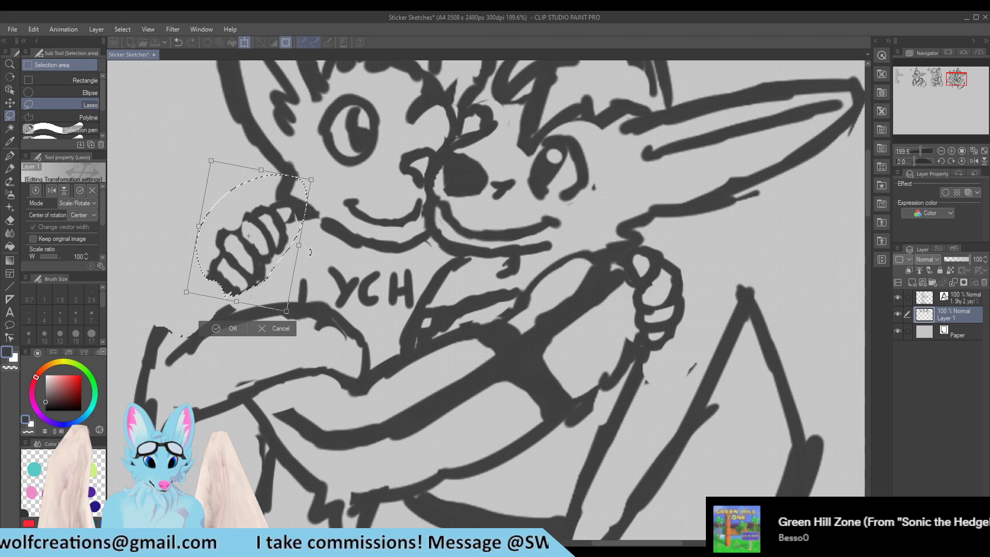
click(232, 333)
key(ctrl+d)
key(p)
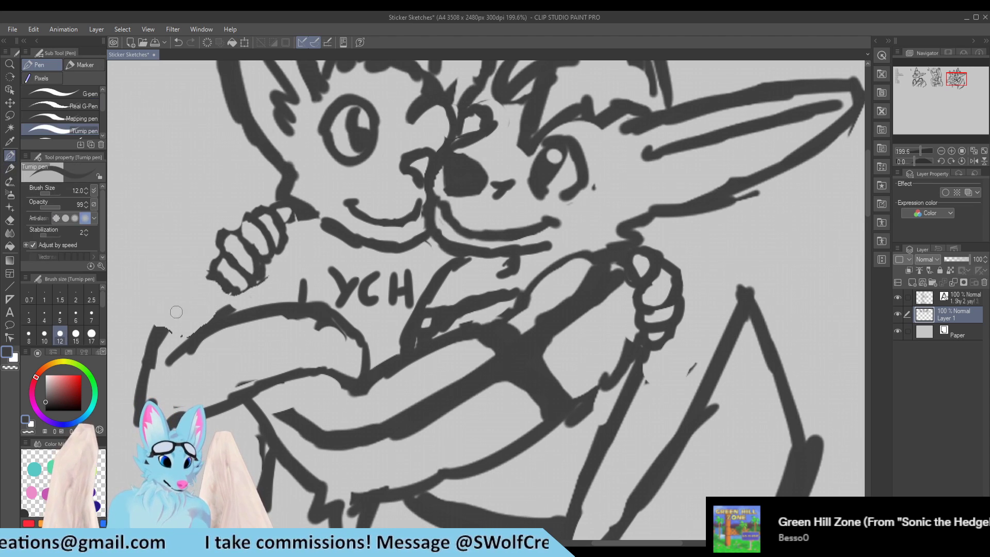
Step: Draw a sloping shoulder line from the gripping hand to the smaller character's elbow and clean the old arm lines beside it
mouse_move(220, 284)
mouse_down()
mouse_move(140, 367)
mouse_move(154, 346)
mouse_up()
key(e)
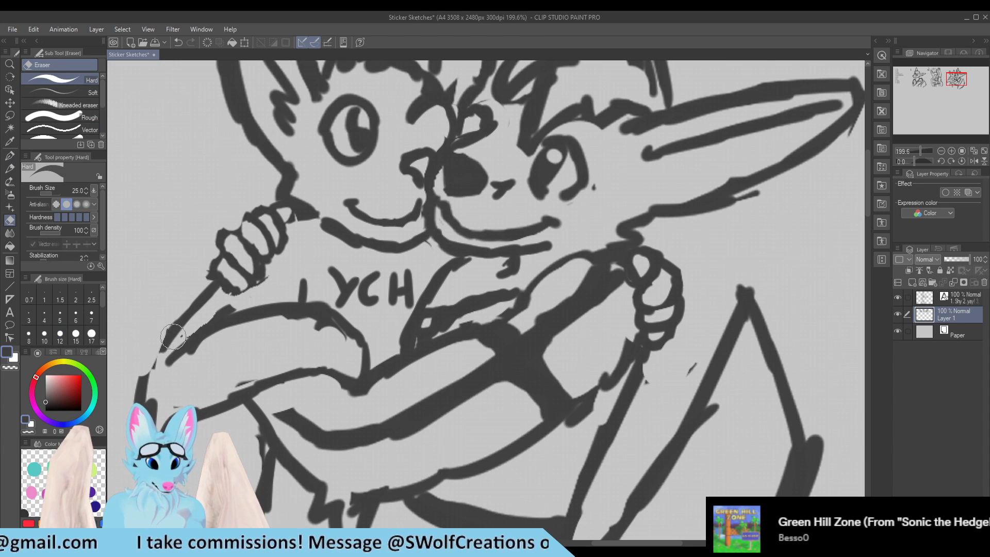
key(p)
key(e)
drag(225, 309, 147, 368)
key(p)
key(e)
Step: Thin and reshape the upper outline of the smaller character's folded arm towards its inner end under the YCH lettering
mouse_move(356, 353)
mouse_down()
mouse_move(290, 329)
mouse_move(315, 310)
mouse_move(323, 335)
mouse_move(299, 317)
mouse_move(325, 310)
mouse_move(302, 315)
mouse_move(355, 352)
mouse_up()
key(p)
key(e)
key(p)
mouse_move(297, 312)
mouse_down()
mouse_move(327, 326)
mouse_move(292, 319)
mouse_move(335, 322)
mouse_move(366, 364)
mouse_move(351, 327)
mouse_move(300, 309)
mouse_up()
key(e)
key(p)
Step: Erase the thick jaw line of the smaller character and redraw it as one smooth line from the cheek to the chin
key(e)
drag(323, 228, 357, 248)
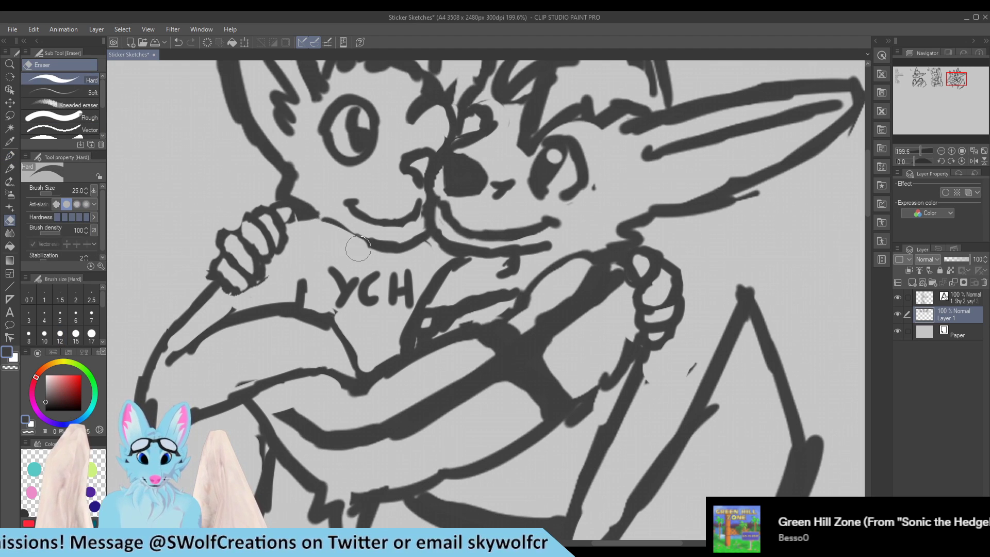
key(p)
drag(315, 216, 373, 243)
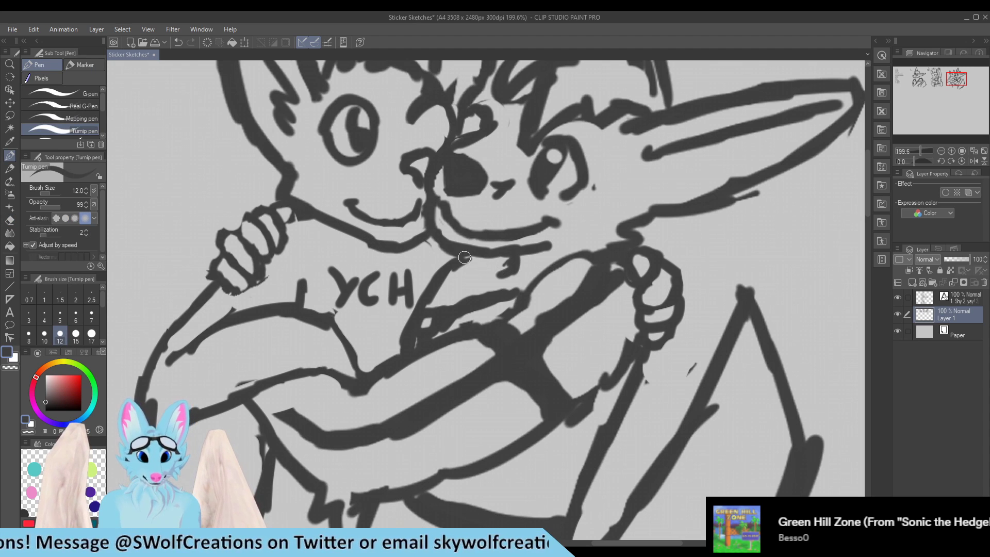
Step: Redraw the bridge of the smaller character's muzzle just above the nose
scroll(409, 344, down, 4)
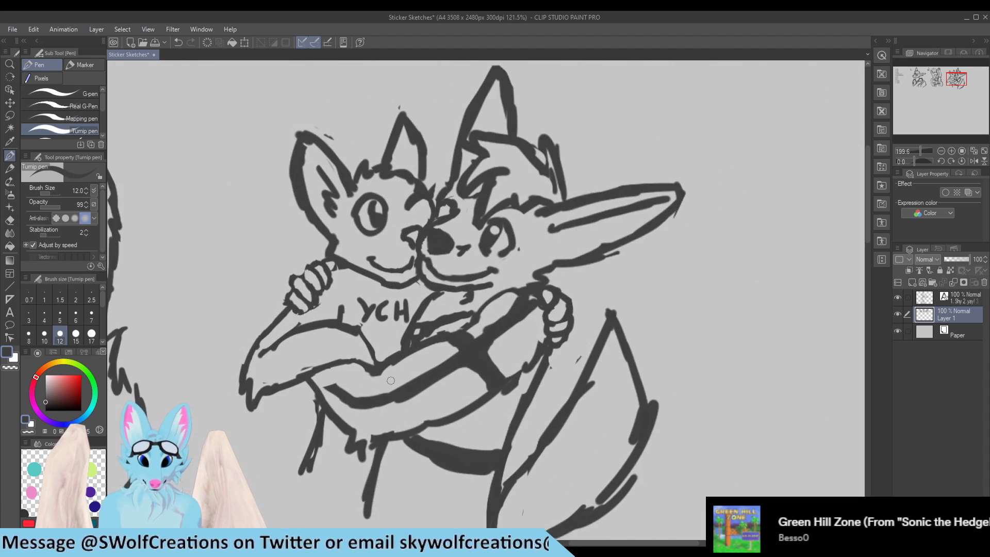
scroll(384, 306, up, 2)
scroll(361, 315, down, 3)
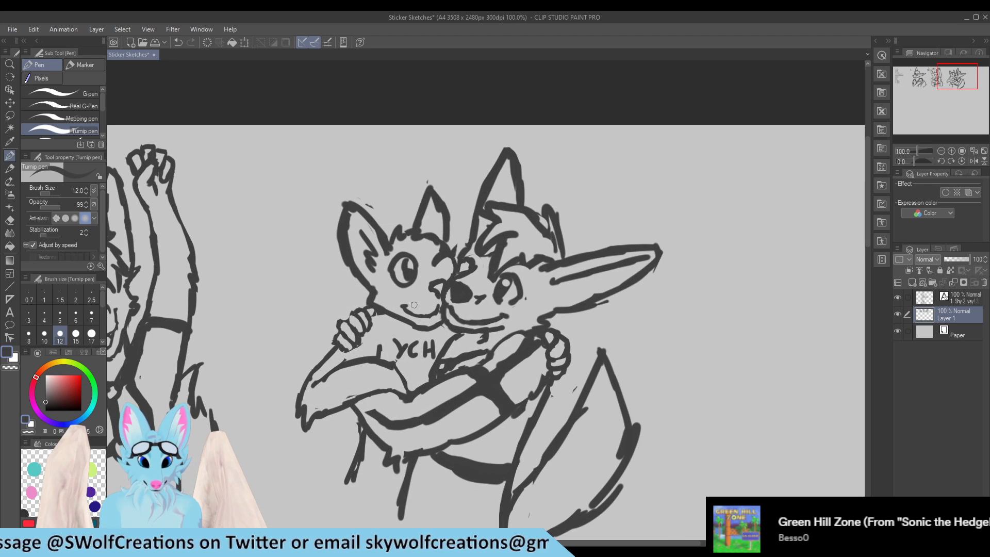
scroll(413, 294, up, 4)
scroll(435, 276, up, 4)
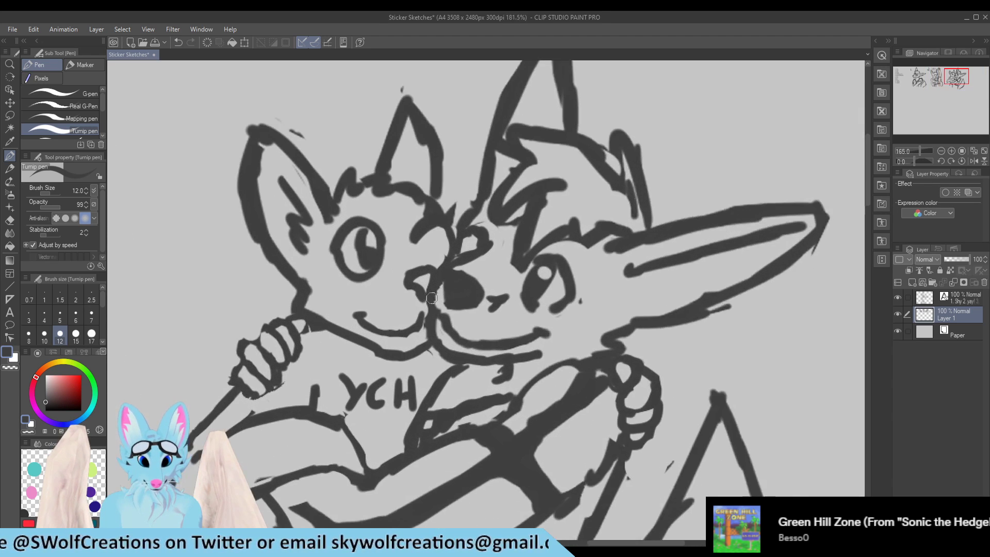
drag(409, 248, 435, 264)
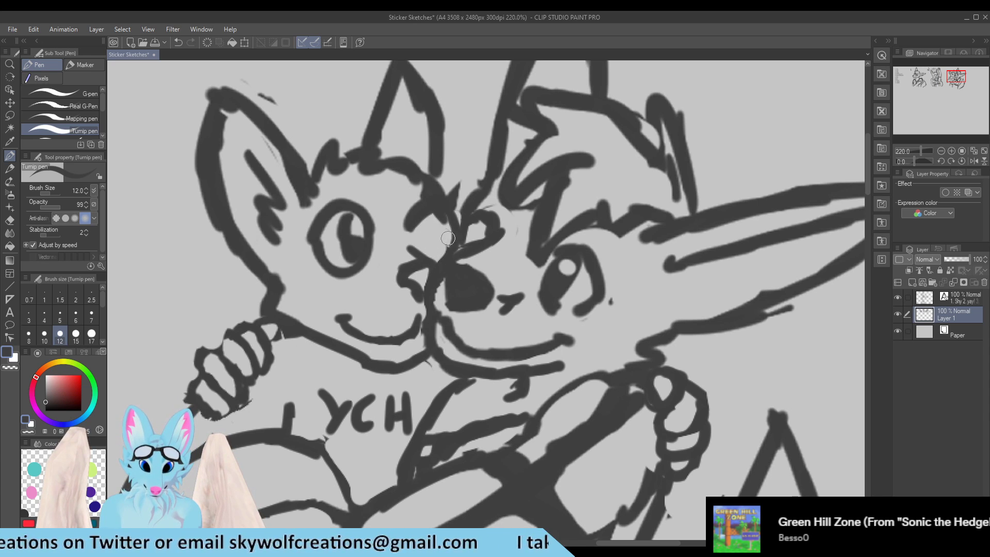
Step: Erase the heavy forehead lines of the smaller character and redraw the hairline and brow below the ears
key(e)
mouse_move(455, 200)
mouse_down()
mouse_move(438, 175)
mouse_move(418, 196)
mouse_move(407, 176)
mouse_move(421, 193)
mouse_up()
key(p)
mouse_move(336, 170)
mouse_down()
mouse_move(387, 137)
mouse_move(375, 160)
mouse_move(412, 157)
mouse_move(400, 179)
mouse_move(431, 184)
mouse_move(444, 199)
mouse_move(436, 184)
mouse_move(447, 185)
mouse_move(452, 197)
mouse_move(424, 182)
mouse_move(433, 197)
mouse_move(409, 177)
mouse_move(447, 206)
mouse_up()
key(e)
key(p)
key(e)
drag(429, 174, 452, 197)
key(p)
Step: Clean up the smaller character's far eye and the overlapping lines where the two faces meet
key(e)
mouse_move(416, 236)
mouse_down()
mouse_move(404, 212)
mouse_move(414, 231)
mouse_move(431, 205)
mouse_move(443, 223)
mouse_move(489, 229)
mouse_move(489, 205)
mouse_move(507, 212)
mouse_move(520, 243)
mouse_move(531, 199)
mouse_move(517, 224)
mouse_up()
key(p)
key(e)
key(p)
key(e)
key(p)
Step: Redraw the side of the smaller character's body below the arms as one thin line and erase the rough strokes beside it
scroll(506, 272, down, 6)
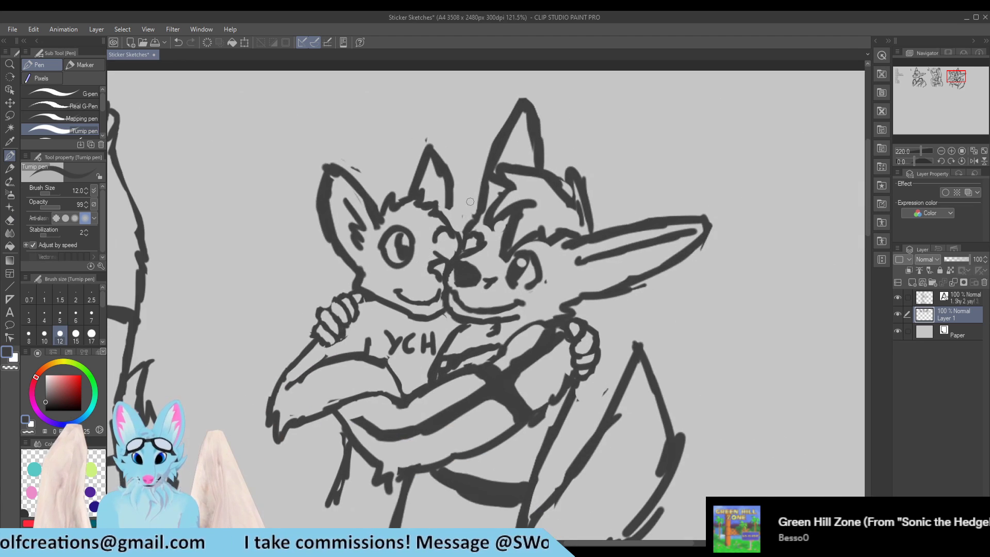
scroll(448, 286, up, 4)
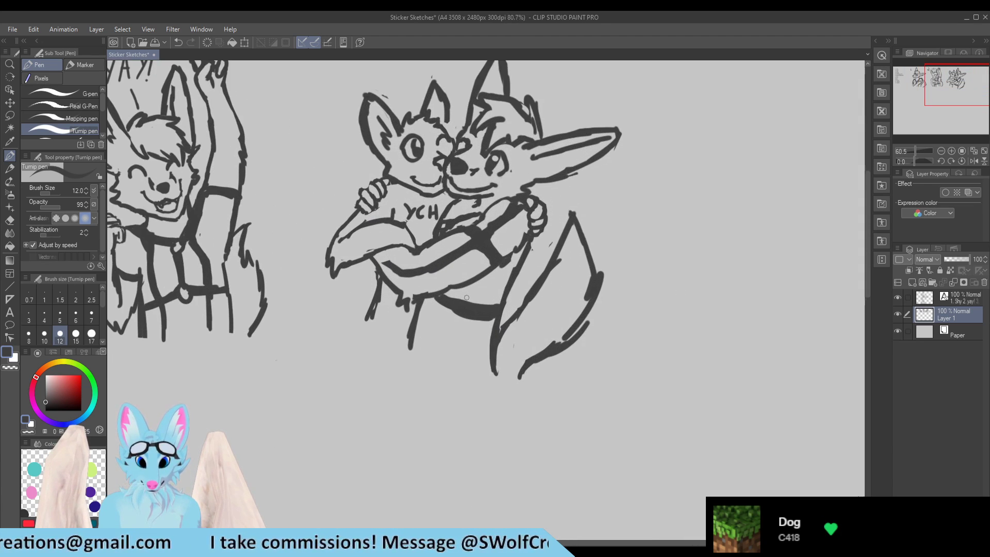
scroll(387, 165, up, 1)
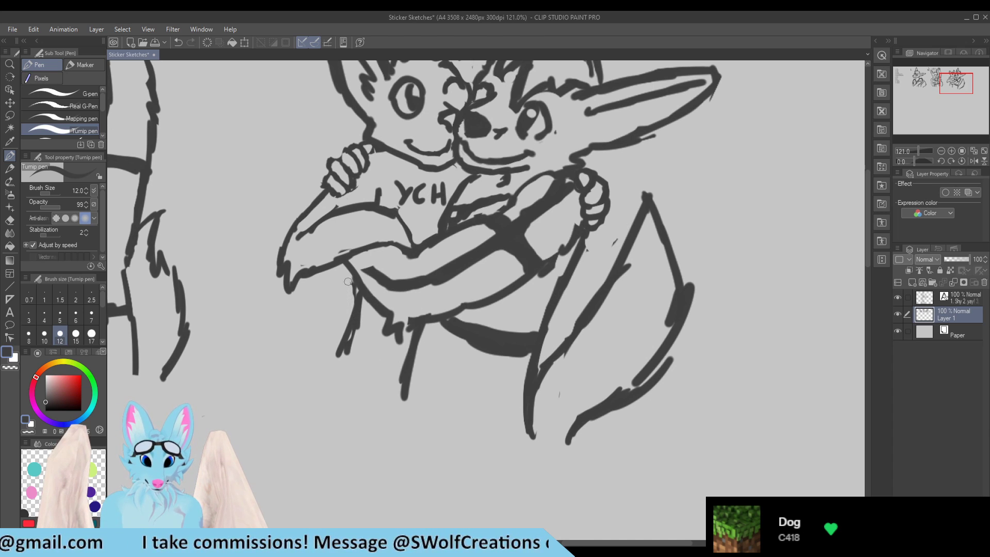
mouse_move(345, 262)
mouse_down()
mouse_move(331, 334)
mouse_move(348, 331)
mouse_move(340, 304)
mouse_move(348, 319)
mouse_move(351, 295)
mouse_up()
key(e)
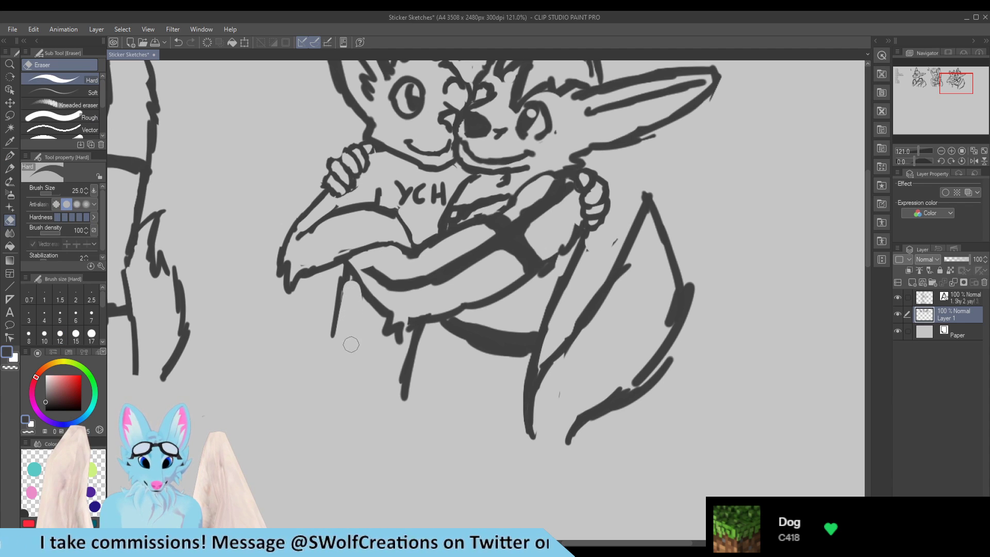
Step: Draw the smaller character's curled tail behind the hugging arm, with the tip above the arm and the outer curve below it
key(p)
drag(317, 301, 339, 302)
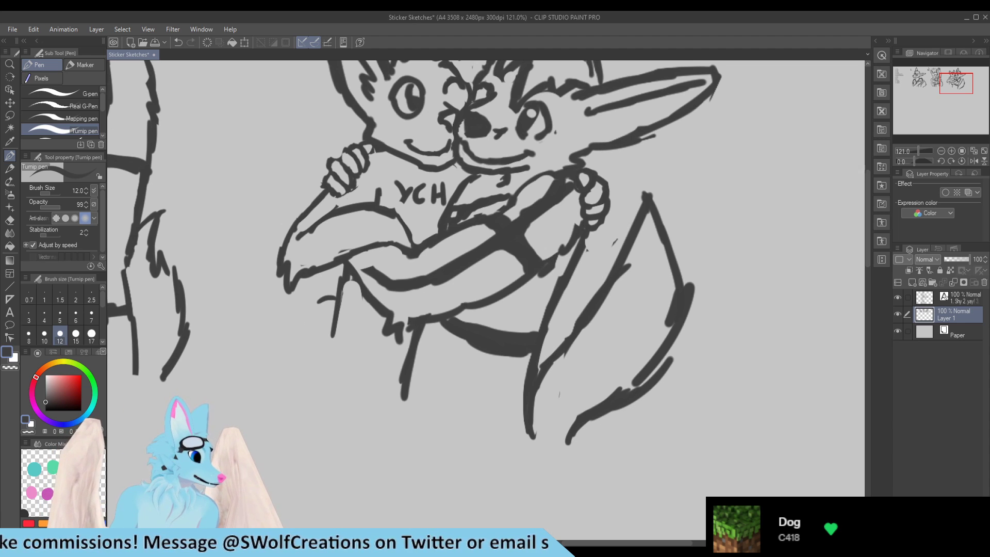
scroll(330, 376, down, 2)
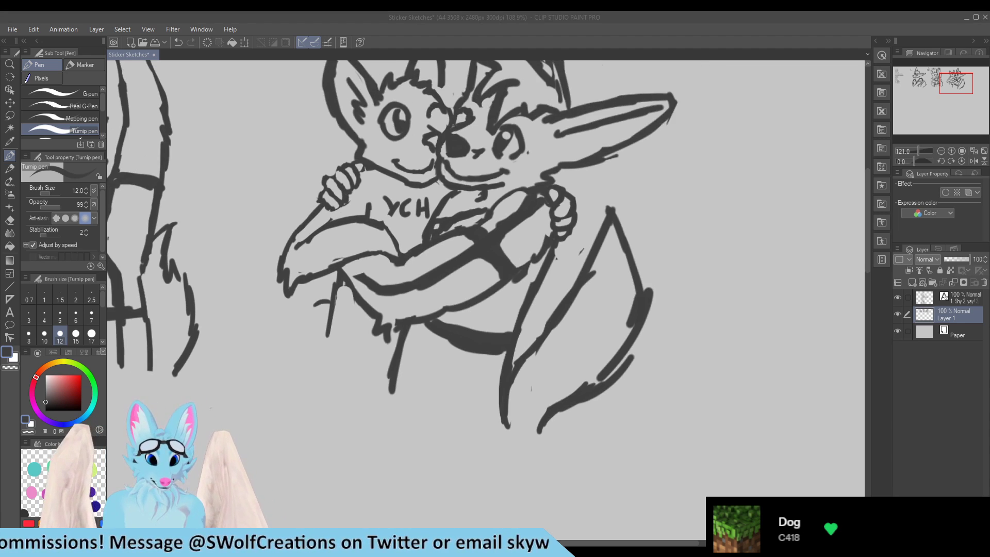
scroll(371, 345, up, 3)
click(317, 291)
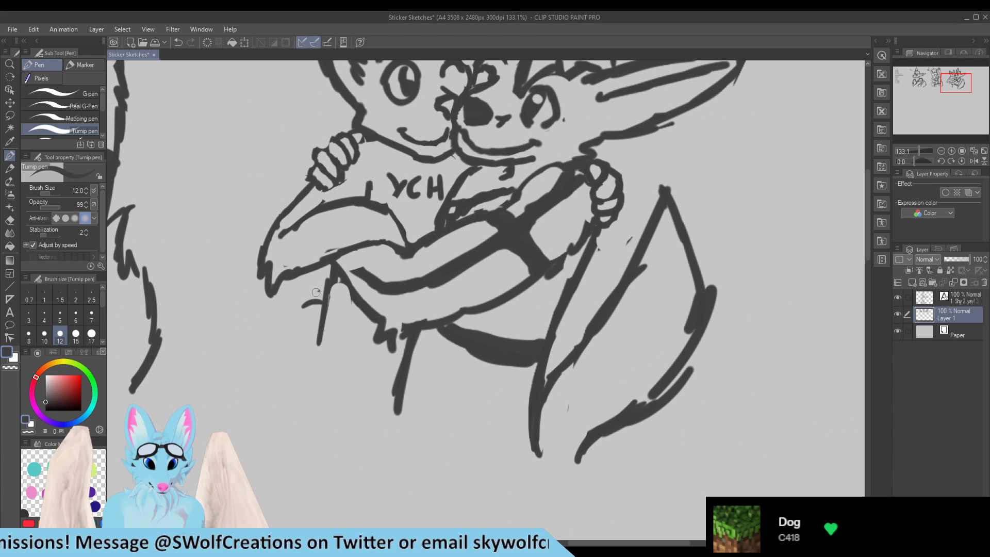
mouse_move(317, 308)
mouse_down()
mouse_move(318, 286)
mouse_move(279, 296)
mouse_move(315, 371)
mouse_move(307, 292)
mouse_move(315, 298)
mouse_move(317, 268)
mouse_up()
key(e)
key(p)
mouse_move(293, 201)
mouse_down()
mouse_move(260, 143)
mouse_move(284, 138)
mouse_move(314, 172)
mouse_up()
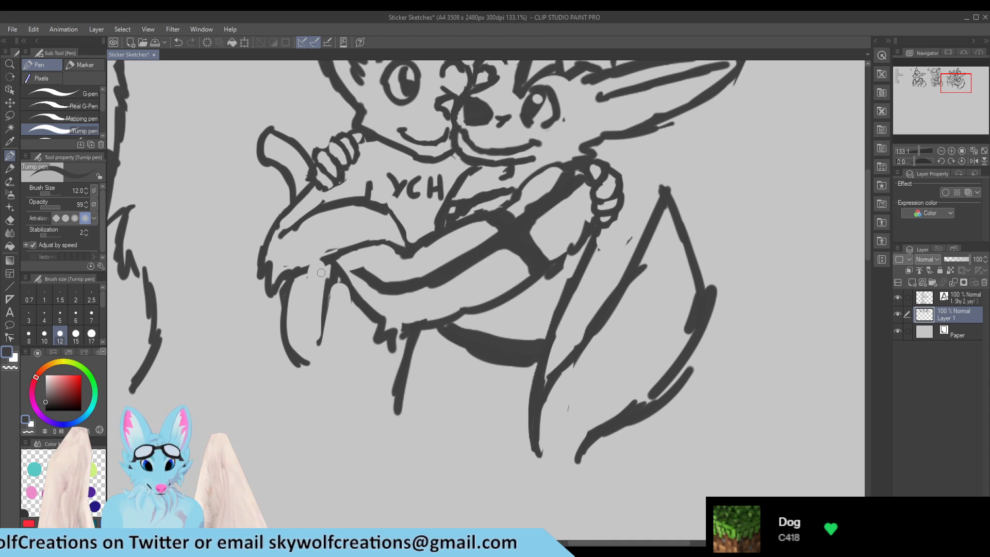
Step: Add the inner line of the tail beneath the arm and clean up its strokes and the curled tip
mouse_move(319, 267)
mouse_down()
mouse_move(328, 316)
mouse_move(313, 287)
mouse_move(319, 330)
mouse_up()
key(e)
drag(312, 294, 320, 330)
key(p)
mouse_move(316, 274)
mouse_down()
mouse_move(312, 300)
mouse_move(323, 334)
mouse_up()
key(e)
mouse_move(286, 116)
mouse_down()
mouse_move(271, 148)
mouse_move(274, 133)
mouse_move(256, 150)
mouse_up()
key(p)
key(e)
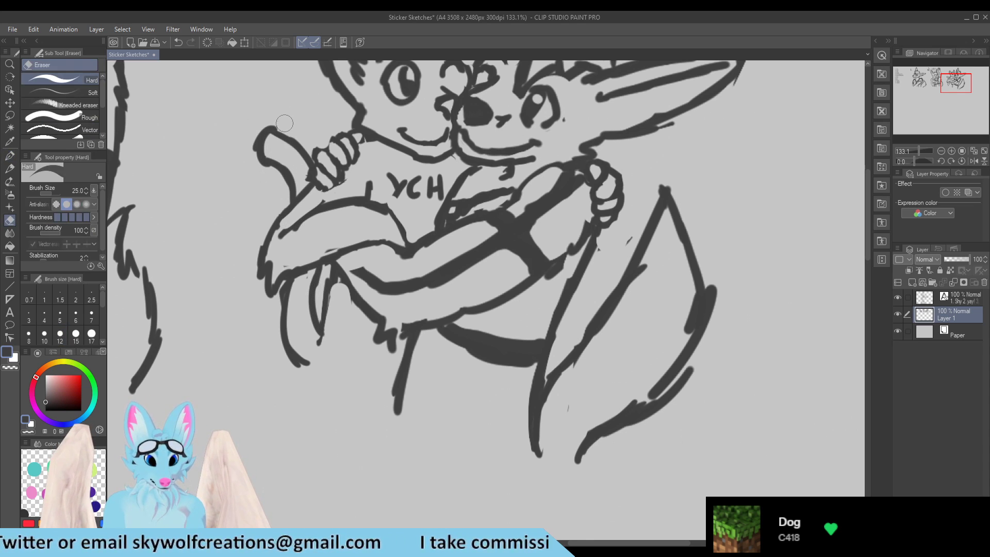
key(p)
Step: Write the number "3." beside the hug sketch and save the file
scroll(214, 165, down, 5)
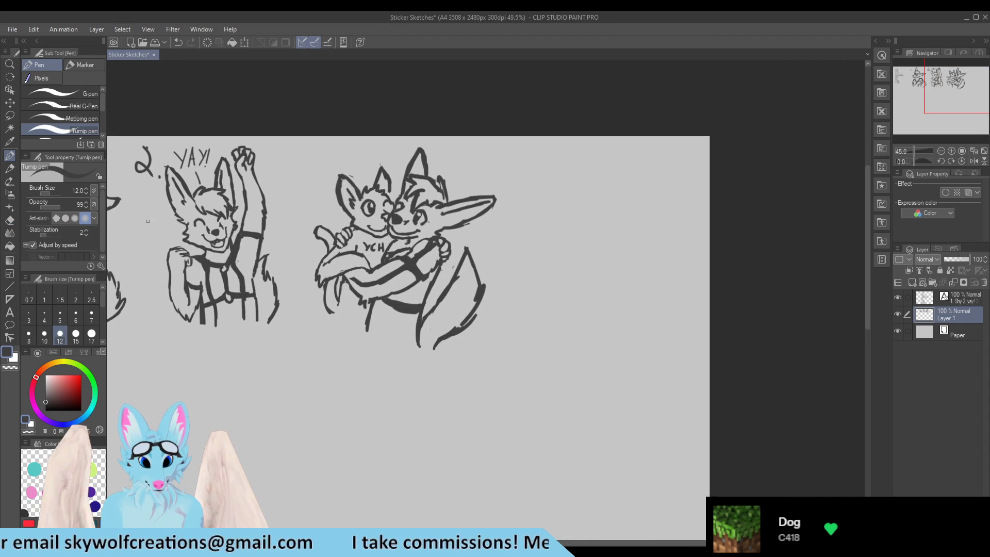
scroll(155, 189, up, 2)
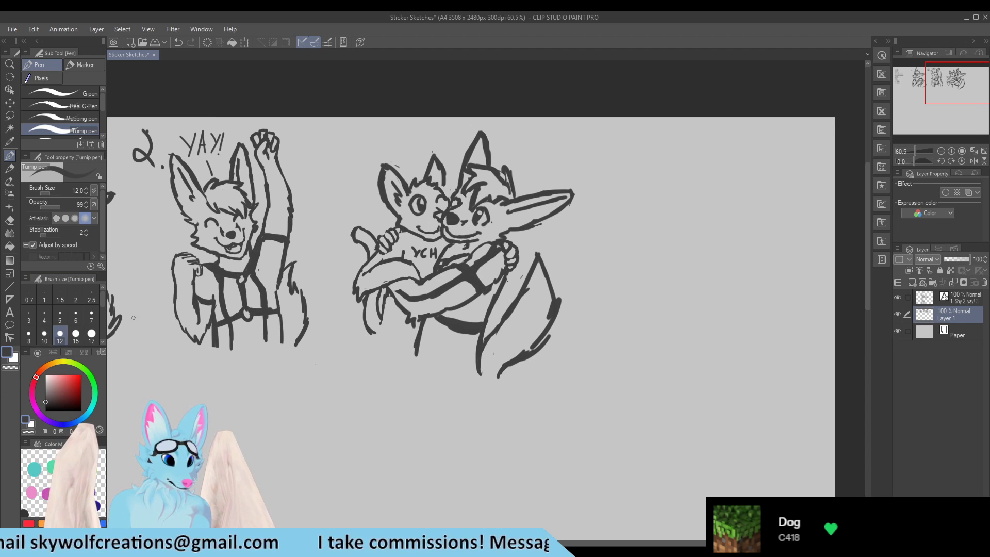
scroll(363, 382, down, 6)
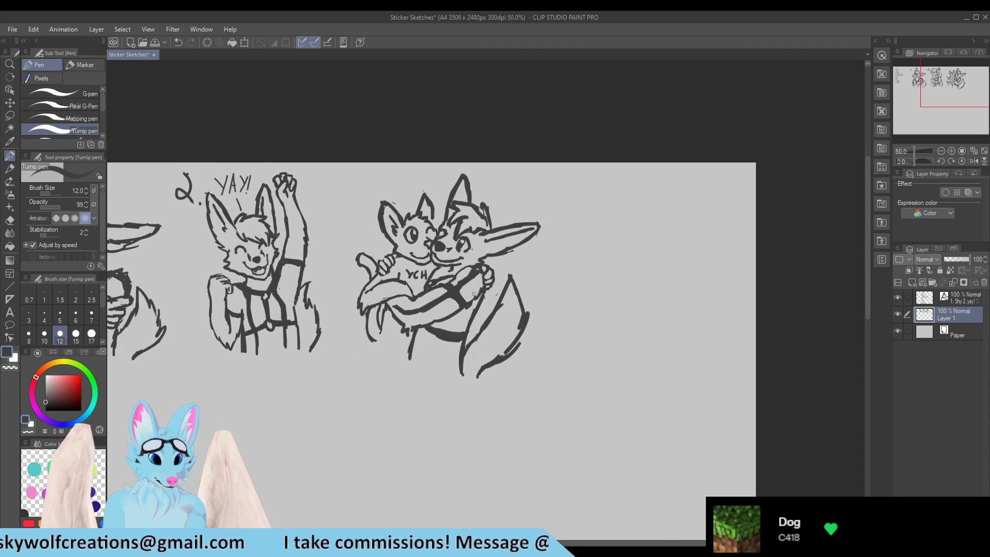
scroll(363, 361, up, 7)
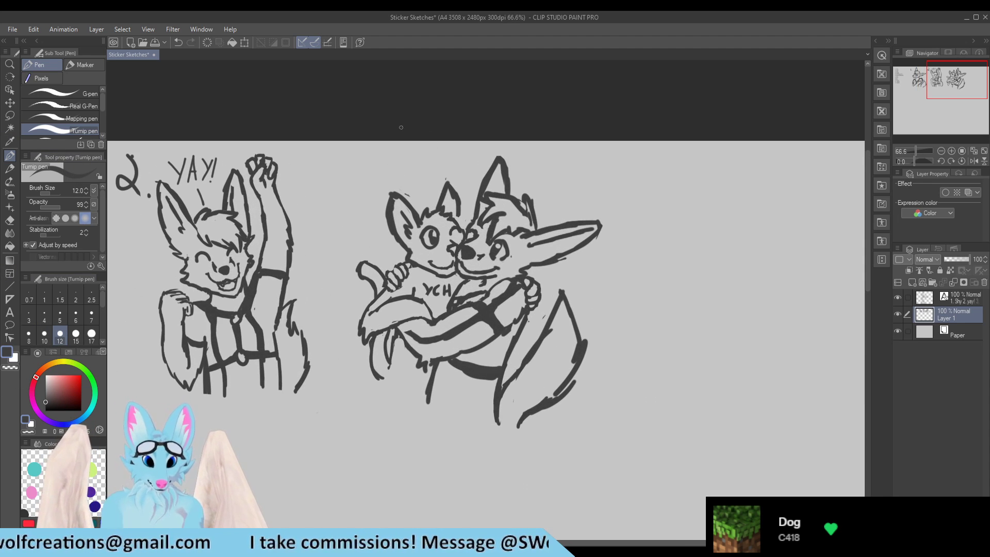
drag(341, 168, 354, 191)
key(ctrl+s)
scroll(361, 203, down, 5)
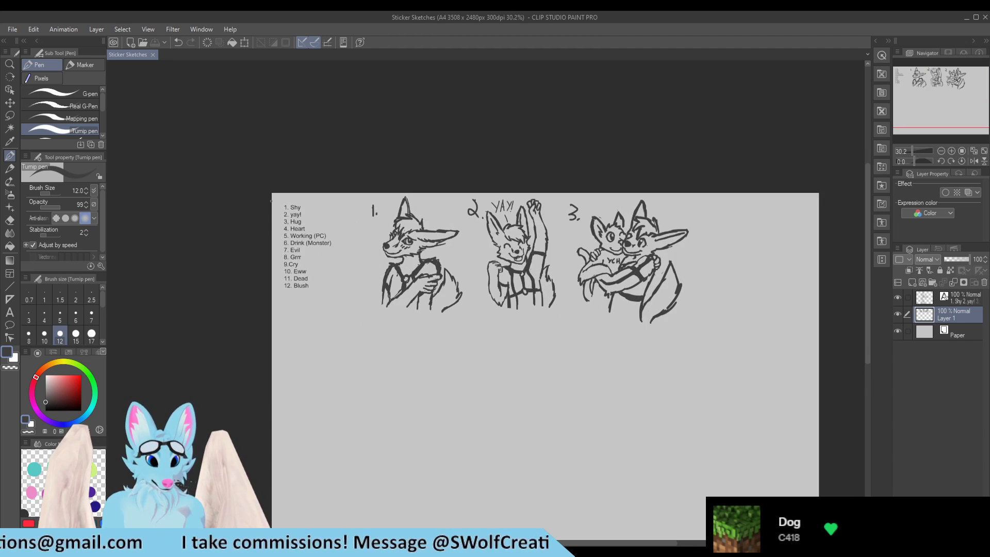
Step: Clean up and redraw the lower finger lines of the hand gripping the arm in the first sketch, "Shy"
scroll(311, 187, up, 1)
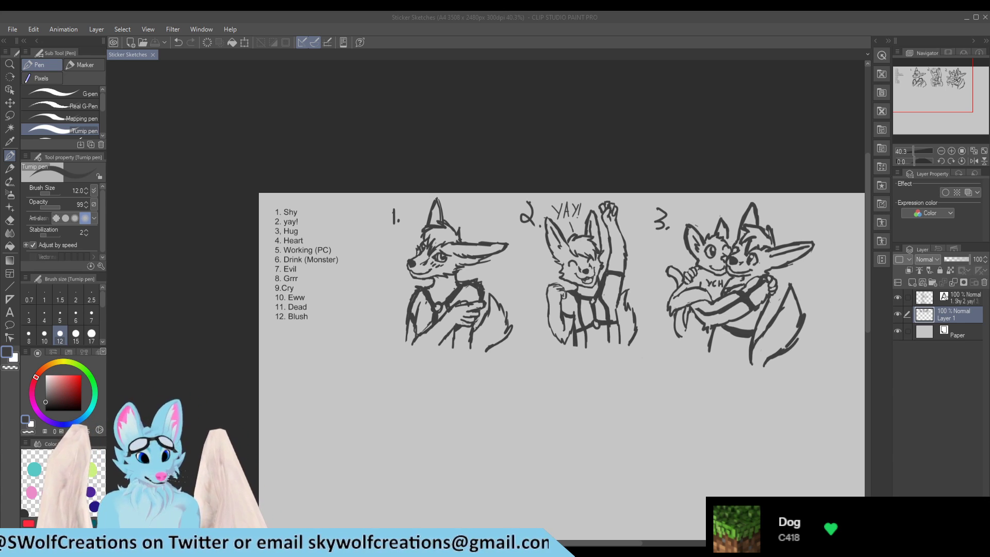
scroll(562, 333, down, 2)
scroll(561, 333, down, 1)
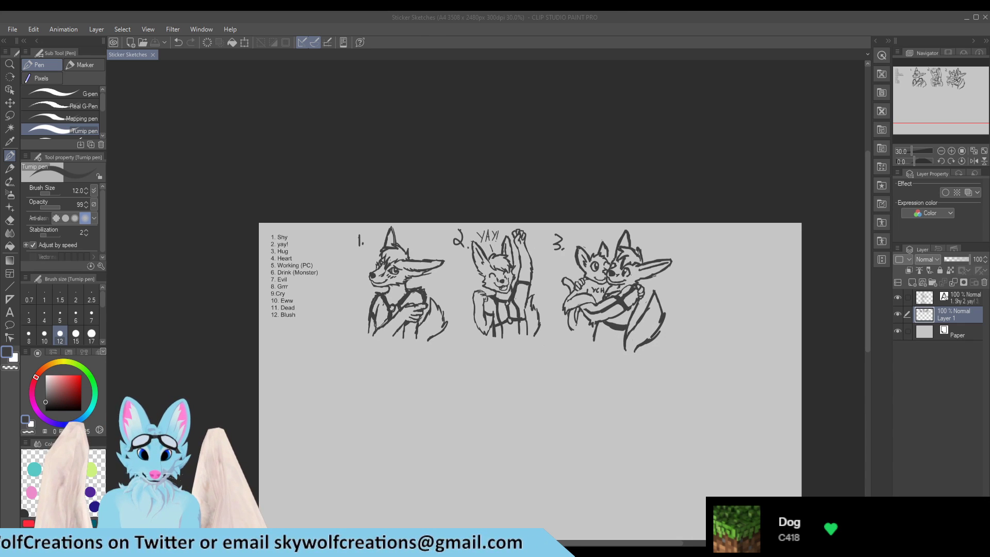
scroll(385, 277, down, 2)
scroll(386, 277, up, 6)
scroll(430, 370, down, 2)
scroll(430, 370, up, 6)
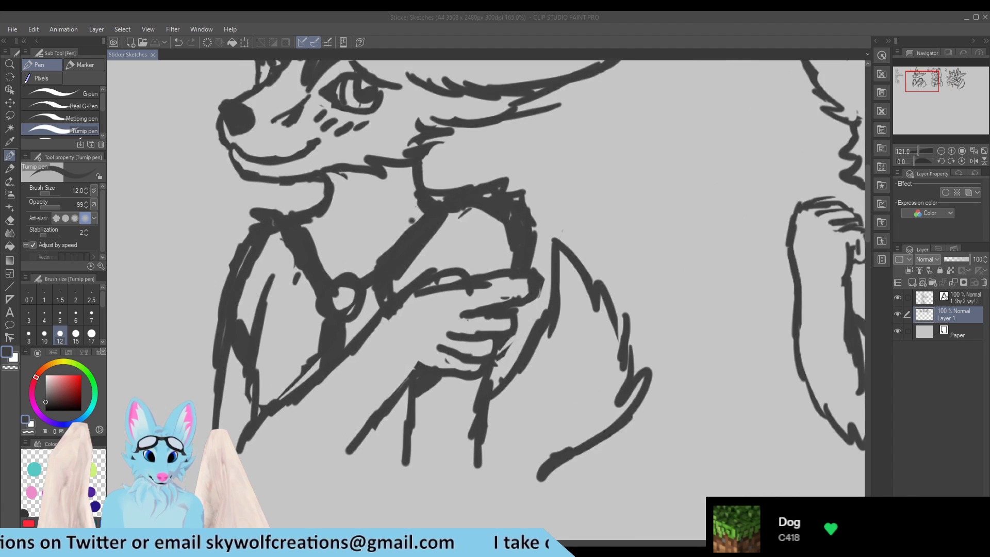
click(450, 359)
key(e)
mouse_move(444, 364)
mouse_down()
mouse_move(426, 352)
mouse_move(464, 344)
mouse_move(441, 342)
mouse_move(443, 332)
mouse_move(475, 355)
mouse_up()
key(p)
drag(449, 330, 483, 337)
key(e)
mouse_move(503, 301)
mouse_down()
mouse_move(516, 291)
mouse_move(459, 302)
mouse_move(475, 302)
mouse_move(474, 325)
mouse_move(500, 326)
mouse_move(456, 326)
mouse_move(487, 325)
mouse_up()
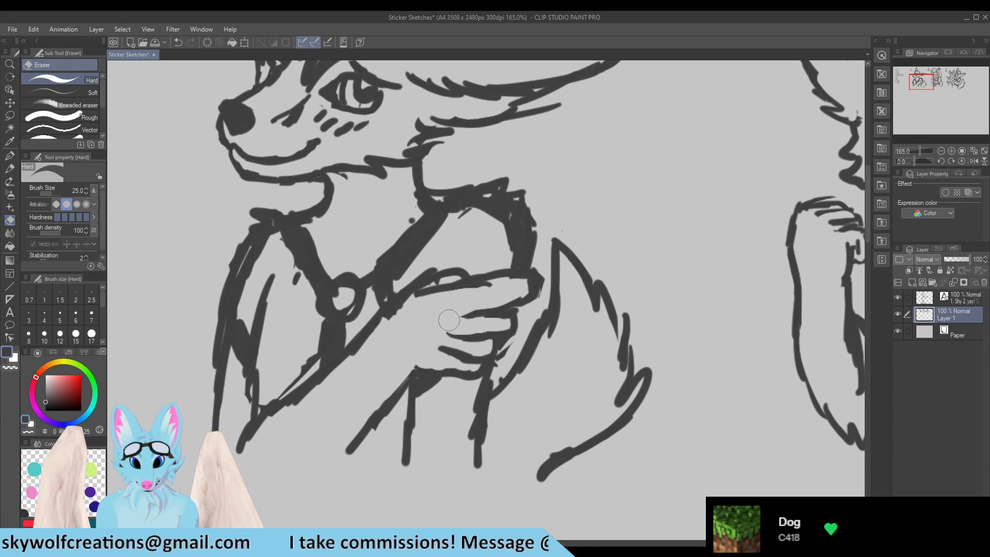
Step: Smooth the top outline of the gripping hand and trim the harness strap and upper arm edges above it
key(p)
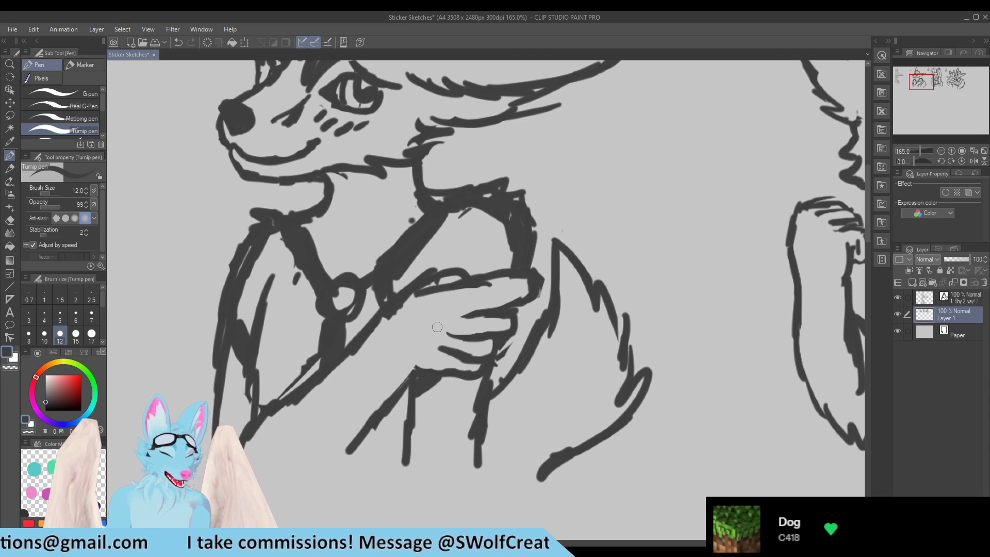
key(e)
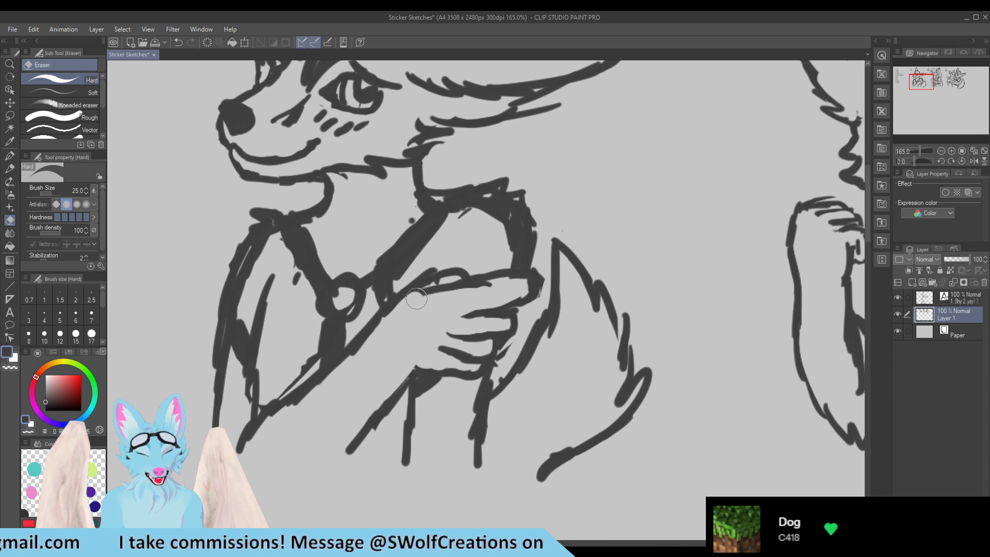
key(p)
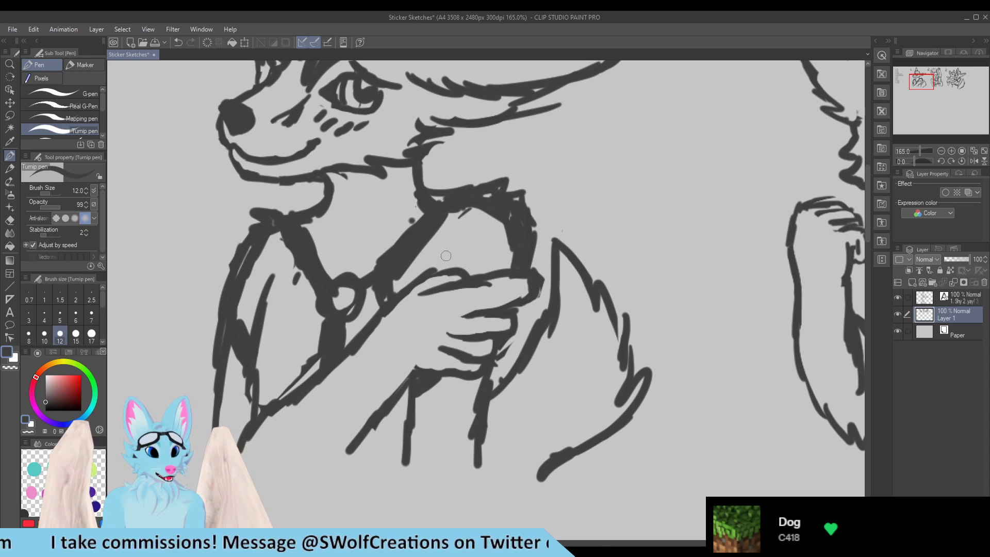
key(e)
mouse_move(441, 272)
mouse_down()
mouse_move(438, 261)
mouse_move(454, 262)
mouse_move(406, 274)
mouse_move(458, 278)
mouse_move(428, 273)
mouse_move(408, 289)
mouse_move(448, 229)
mouse_move(472, 216)
mouse_up()
key(p)
key(e)
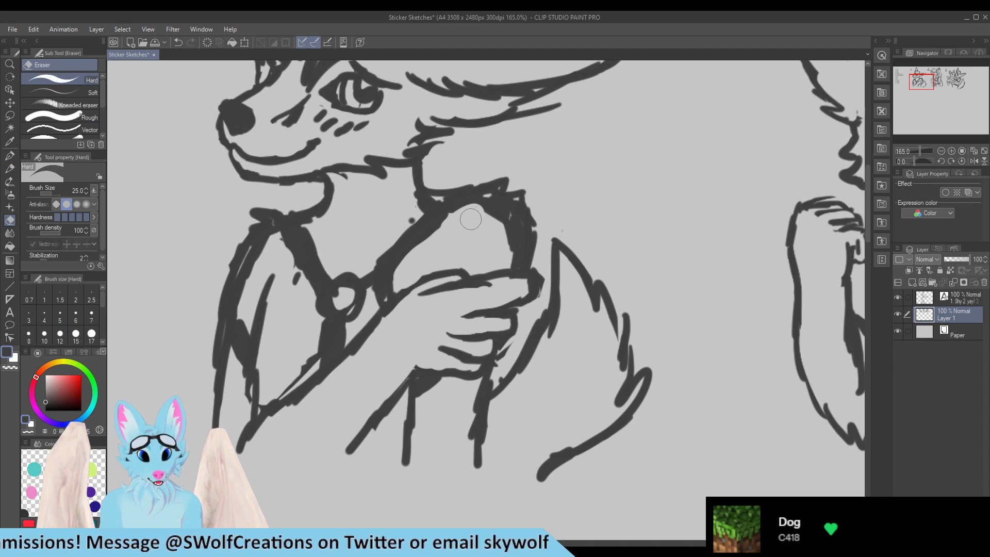
Step: Erase the rounded tip of the hand's uppermost finger and redraw the finger shorter and narrower
mouse_move(531, 301)
mouse_down()
mouse_move(497, 303)
mouse_move(536, 297)
mouse_move(486, 292)
mouse_move(520, 283)
mouse_move(498, 290)
mouse_up()
key(p)
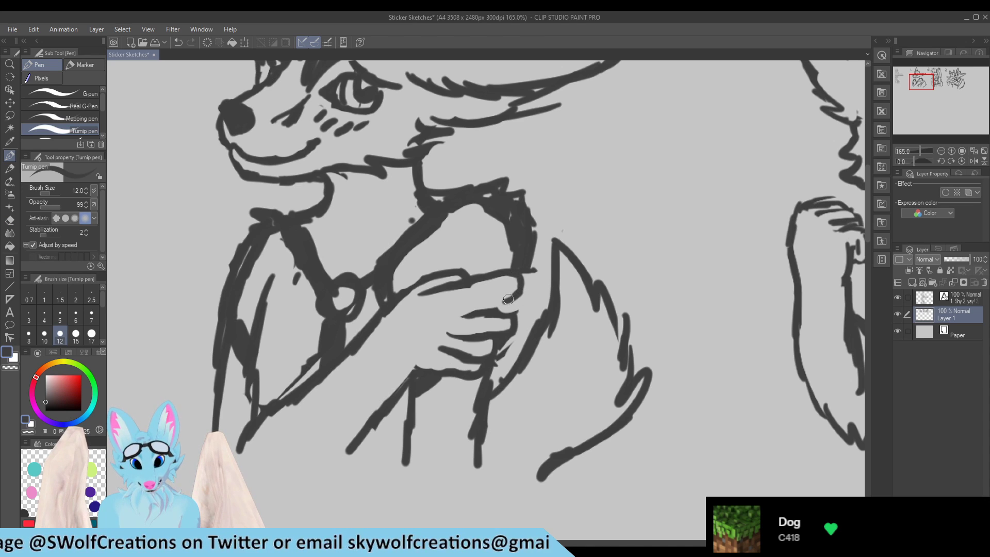
mouse_move(499, 304)
mouse_down()
mouse_move(473, 310)
mouse_move(514, 294)
mouse_move(472, 310)
mouse_move(533, 304)
mouse_up()
key(e)
key(p)
drag(466, 315, 511, 312)
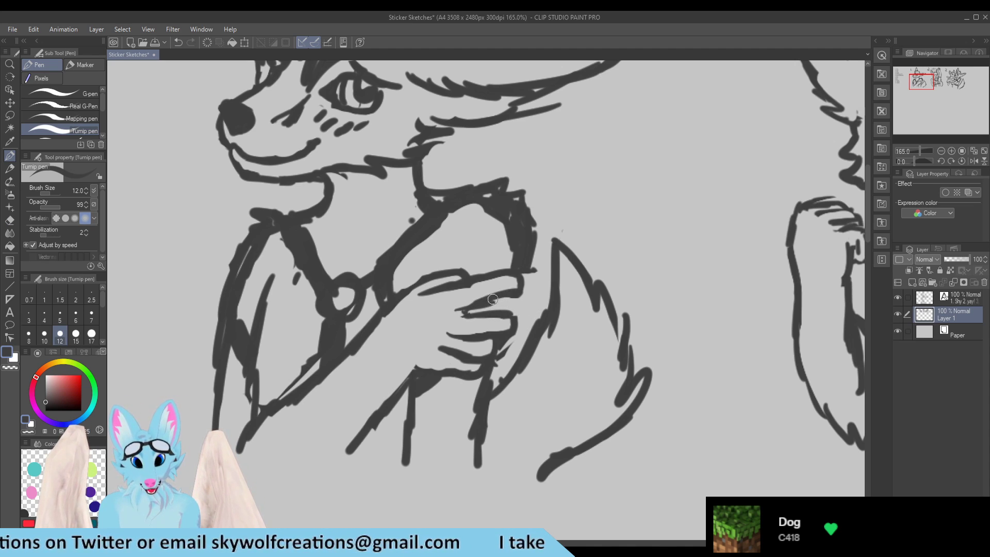
key(e)
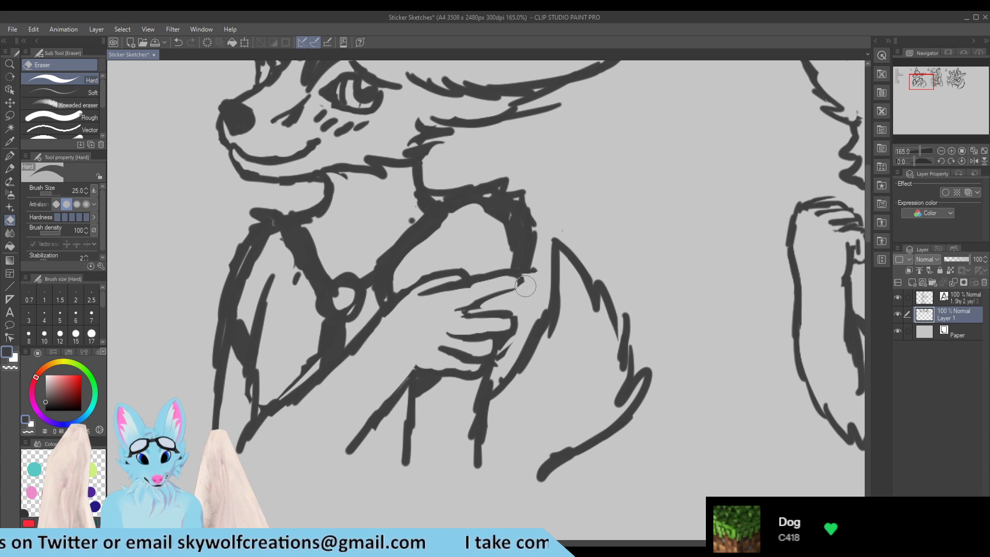
key(p)
drag(520, 283, 463, 306)
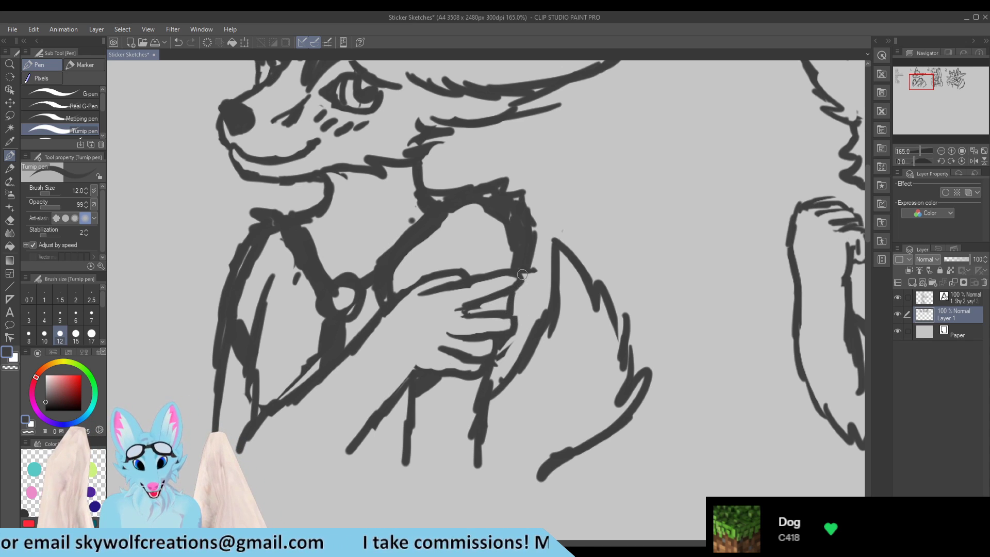
Step: Erase the thick upper-arm outline beside the hand in the first fox sketch
key(e)
drag(522, 276, 542, 239)
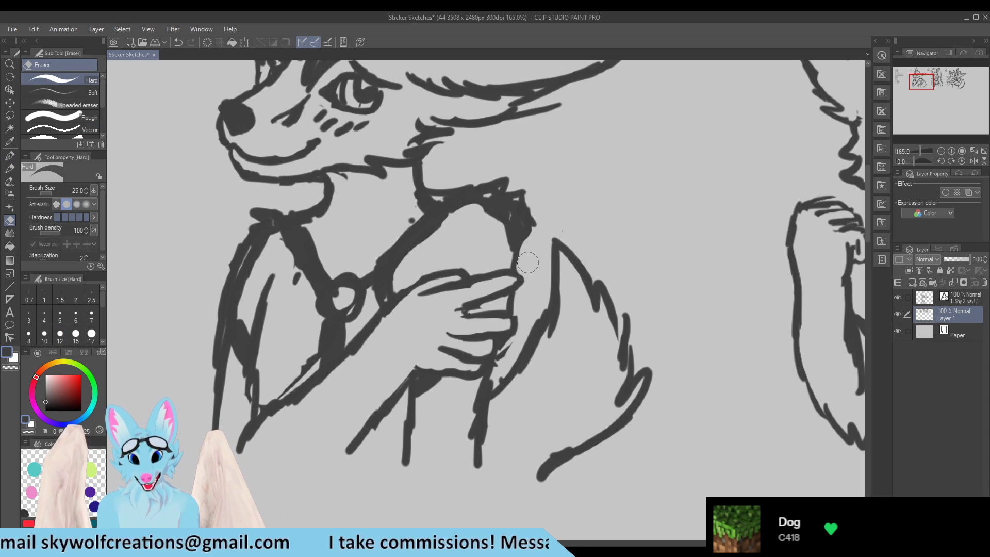
key(p)
Step: Examine the numbered expression list, the three existing sketches and the remaining empty space on the page
scroll(410, 144, down, 6)
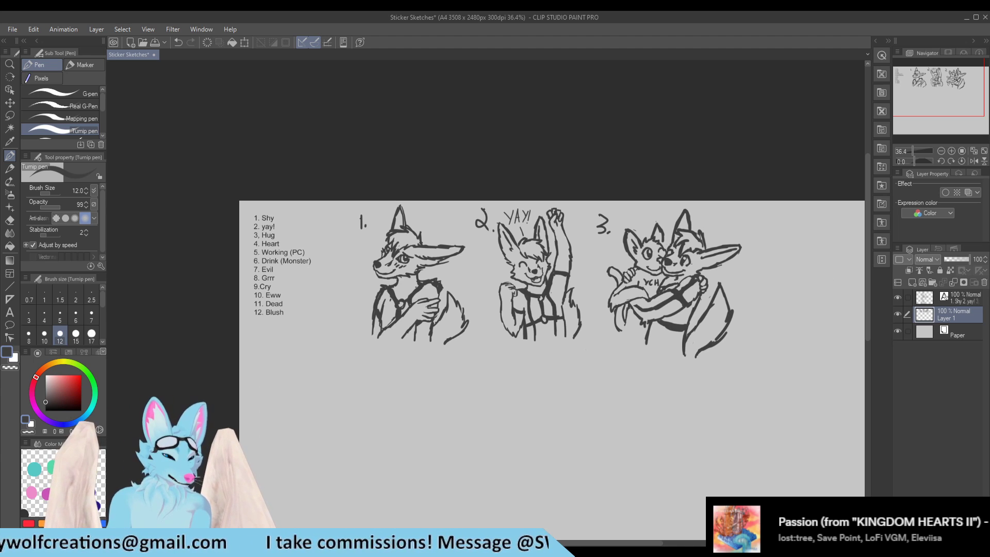
scroll(370, 358, down, 2)
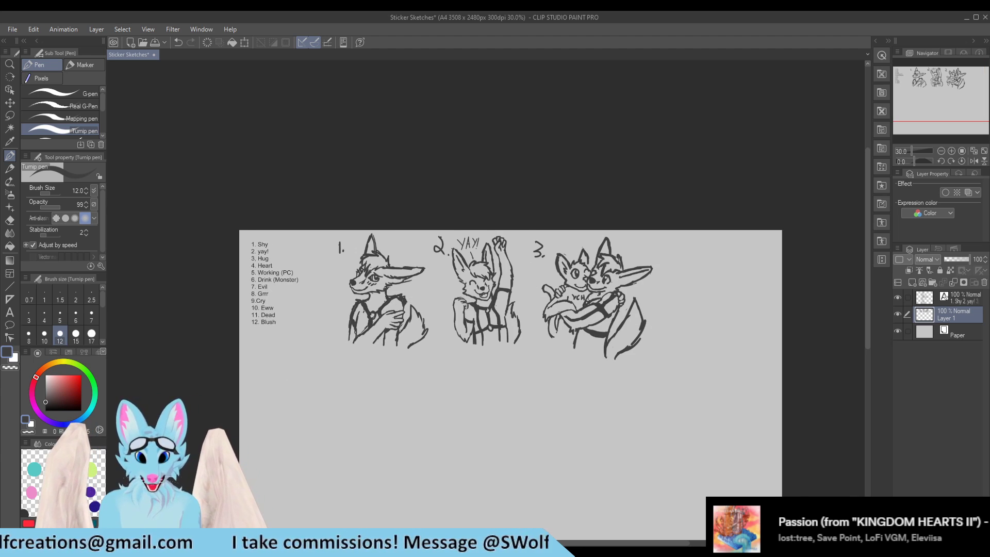
scroll(590, 313, up, 1)
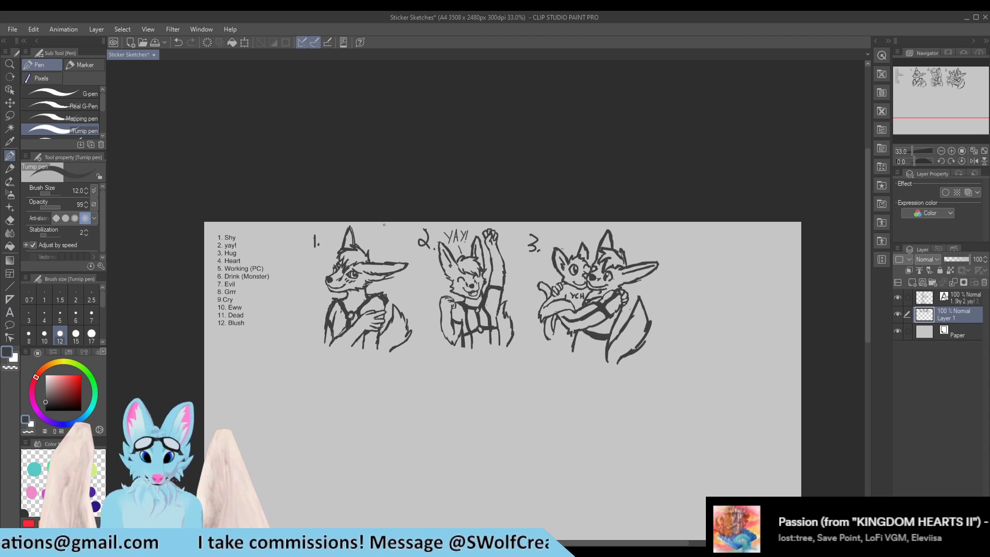
scroll(293, 227, down, 2)
scroll(653, 232, up, 2)
scroll(653, 232, up, 5)
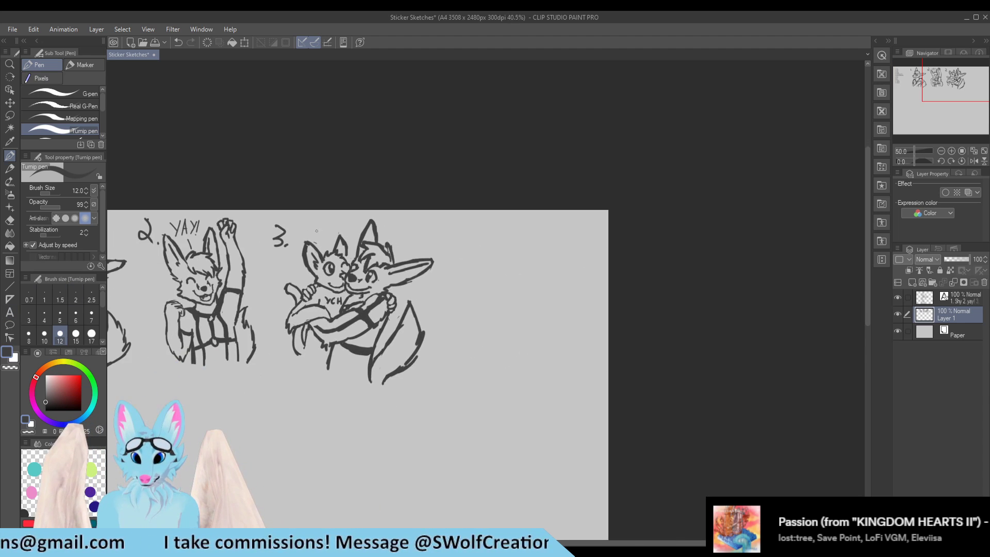
scroll(483, 299, down, 2)
scroll(453, 294, up, 1)
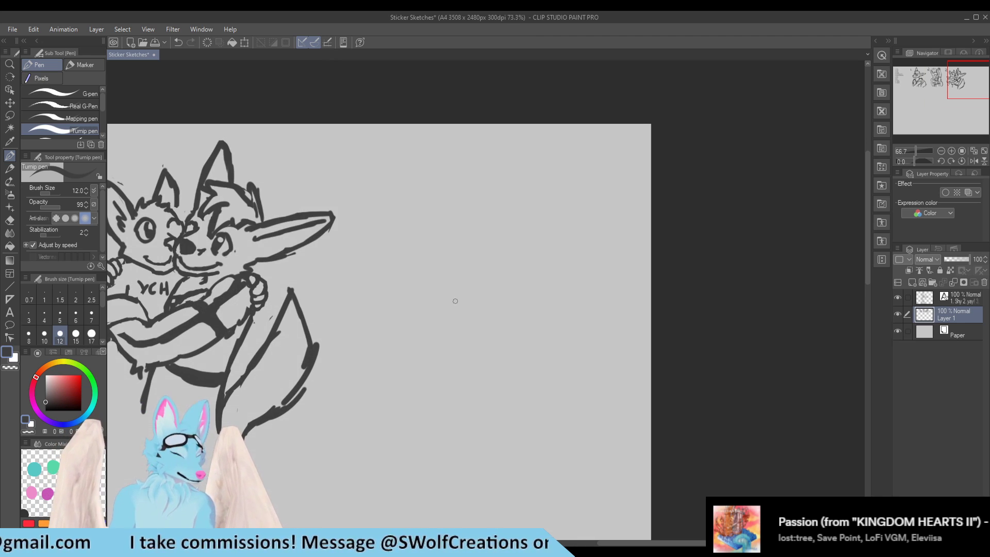
scroll(551, 322, down, 1)
scroll(551, 321, down, 3)
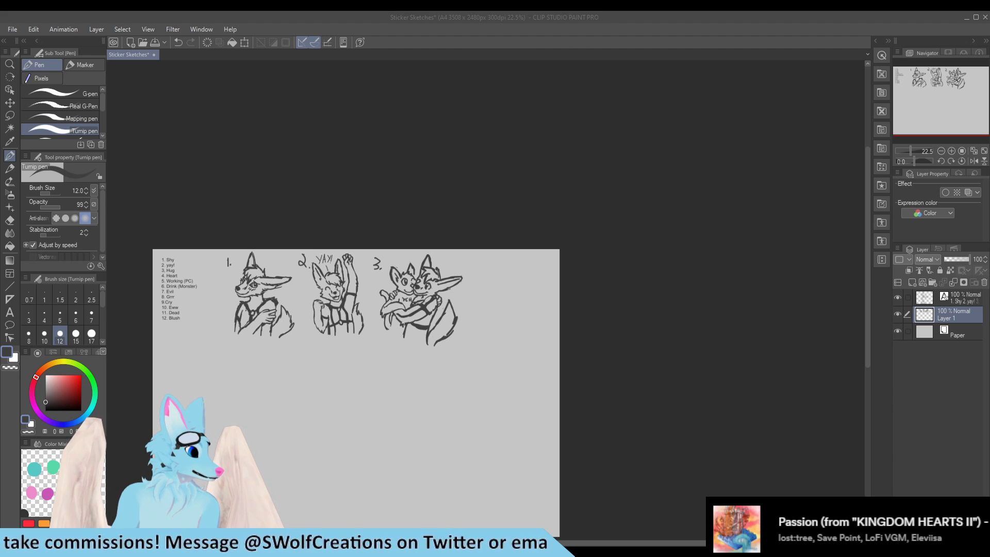
Step: Sketch a large heart outline in the empty space beside the third sketch and erase its stray strokes
scroll(532, 285, up, 4)
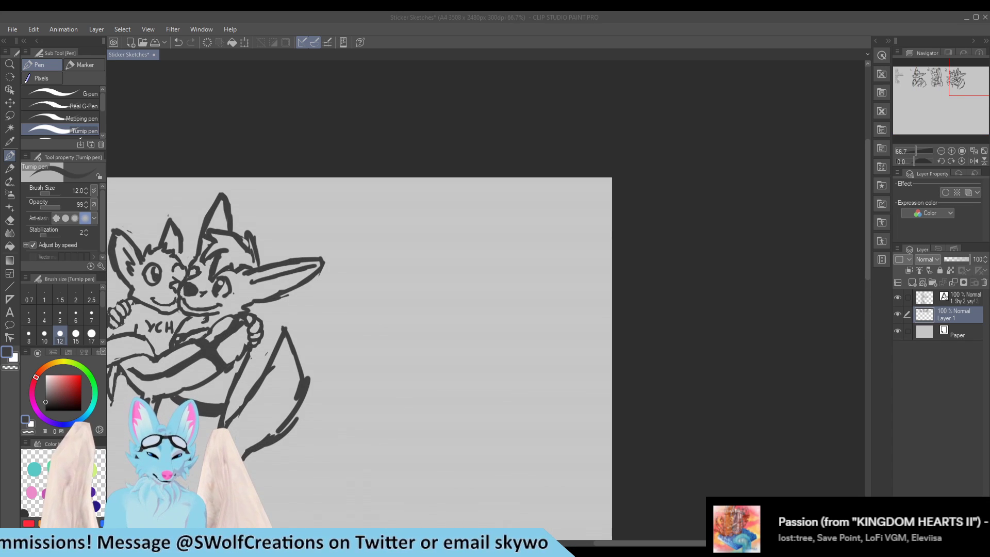
mouse_move(475, 357)
mouse_down()
mouse_move(422, 304)
mouse_move(419, 267)
mouse_move(439, 251)
mouse_move(481, 260)
mouse_up()
mouse_move(423, 278)
mouse_down()
mouse_move(475, 246)
mouse_move(493, 267)
mouse_up()
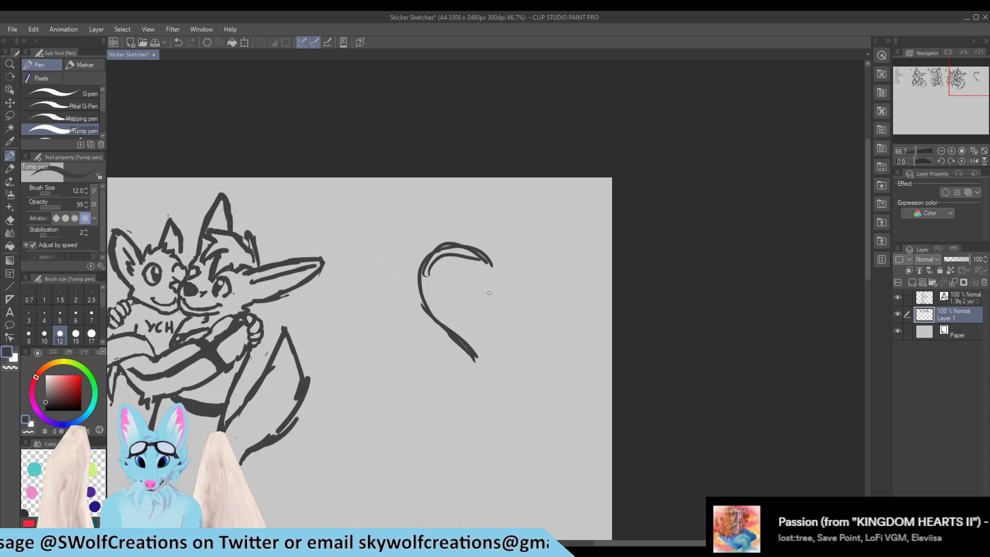
key(e)
mouse_move(431, 273)
mouse_down()
mouse_move(448, 257)
mouse_move(484, 264)
mouse_move(516, 239)
mouse_move(532, 246)
mouse_move(538, 266)
mouse_move(537, 248)
mouse_move(540, 297)
mouse_move(544, 270)
mouse_move(525, 317)
mouse_move(545, 296)
mouse_move(483, 370)
mouse_up()
key(p)
key(e)
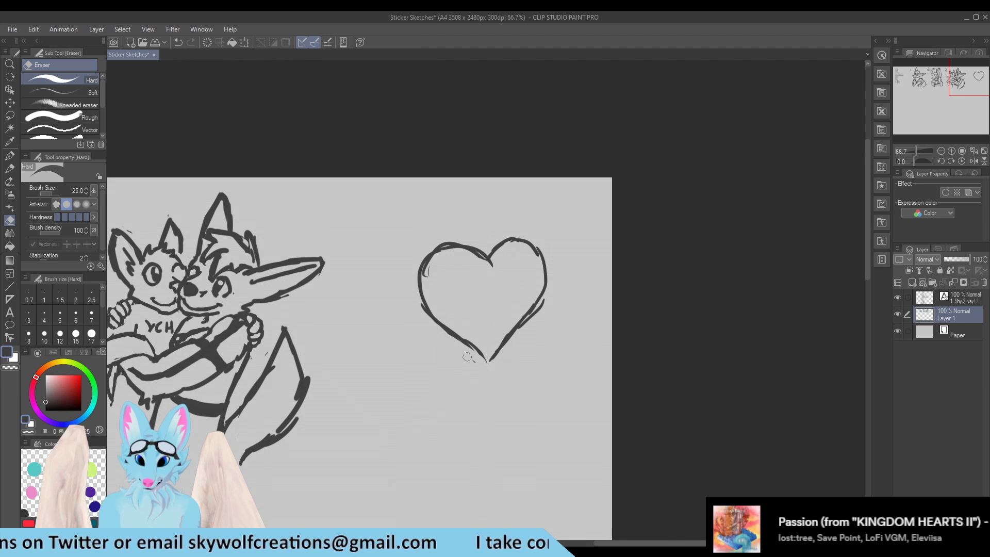
key(p)
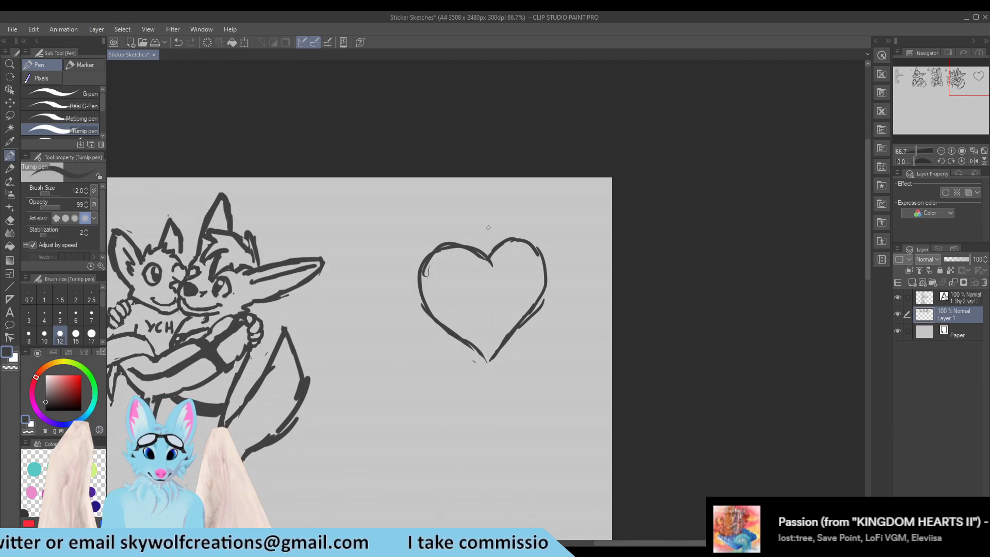
mouse_move(485, 224)
mouse_down()
mouse_move(495, 223)
mouse_move(498, 241)
mouse_move(473, 242)
mouse_up()
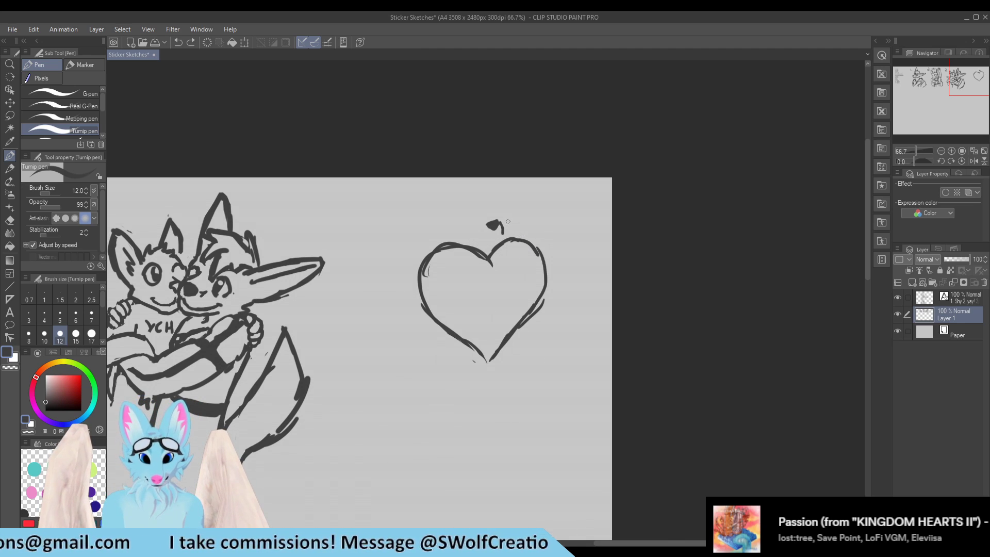
key(e)
drag(493, 222, 500, 223)
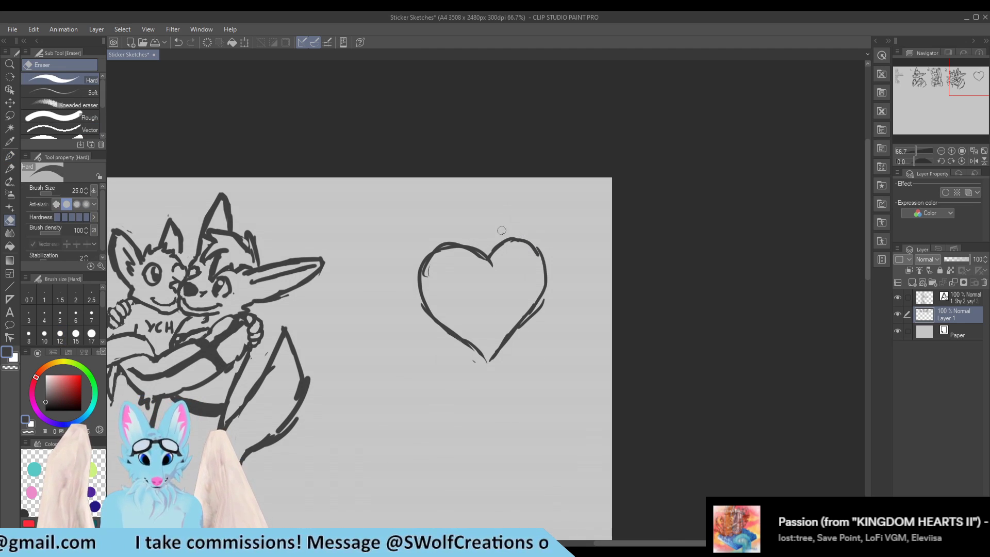
Step: Draw a short stroke above the heart's left lobe and move the whole heart sketch slightly down with a lasso selection
key(p)
drag(442, 241, 441, 230)
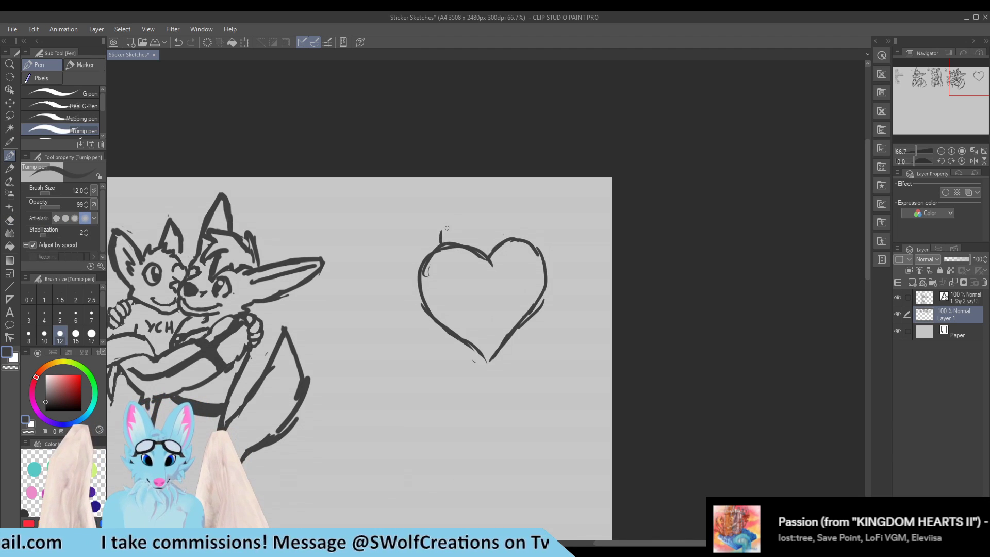
click(10, 115)
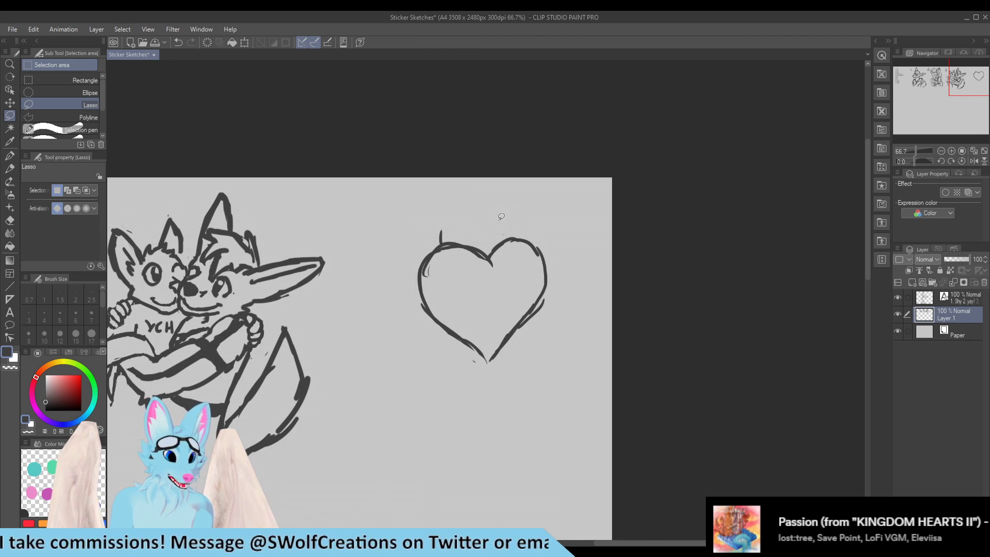
mouse_move(502, 211)
mouse_down()
mouse_move(411, 395)
mouse_move(492, 196)
mouse_up()
drag(520, 289, 512, 320)
key(ctrl+d)
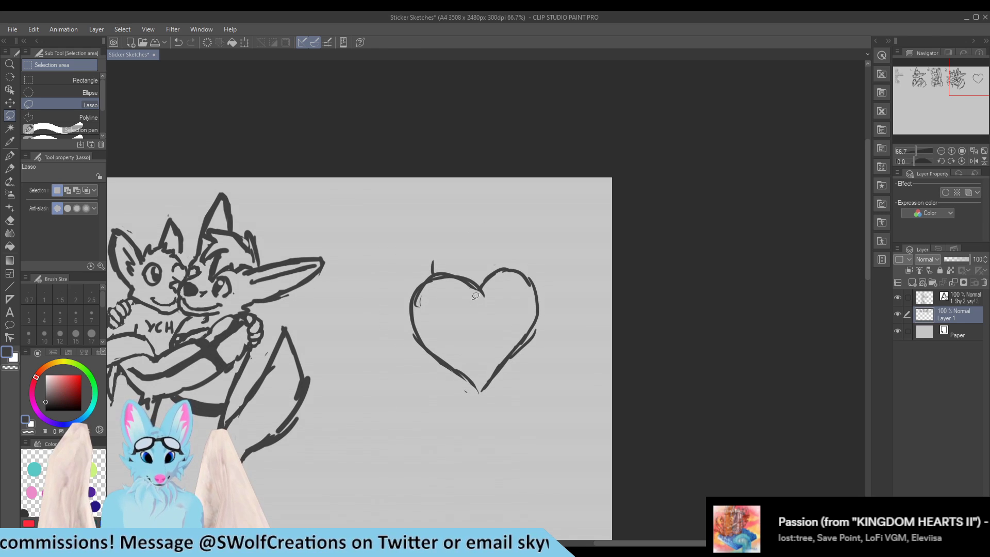
Step: Sketch a round head peeking over the heart, with one tall pointed ear and a small nose mark
click(14, 156)
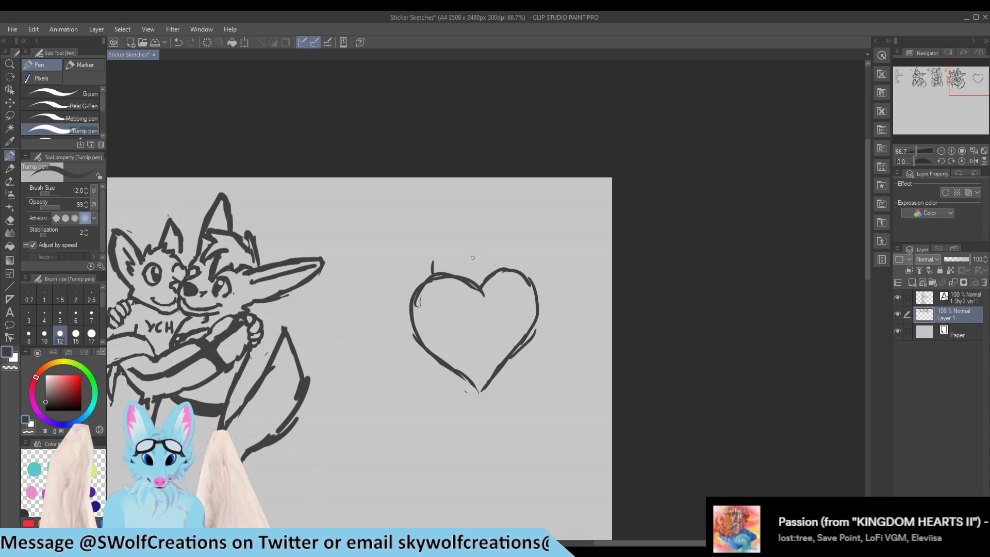
mouse_move(475, 253)
mouse_down()
mouse_move(451, 274)
mouse_move(437, 257)
mouse_move(496, 238)
mouse_move(478, 237)
mouse_move(506, 260)
mouse_move(502, 243)
mouse_move(503, 269)
mouse_up()
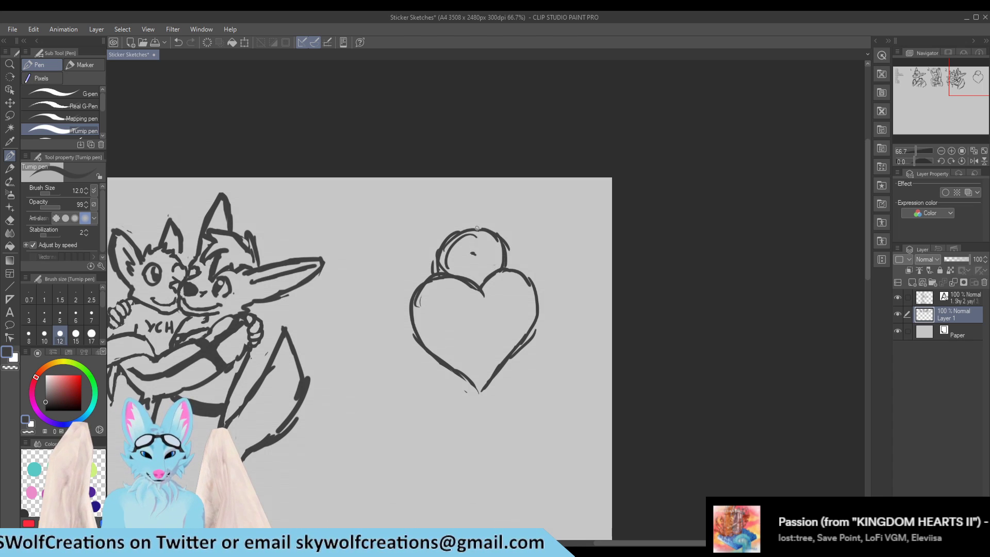
mouse_move(438, 222)
mouse_down()
mouse_move(441, 246)
mouse_move(444, 187)
mouse_move(451, 205)
mouse_up()
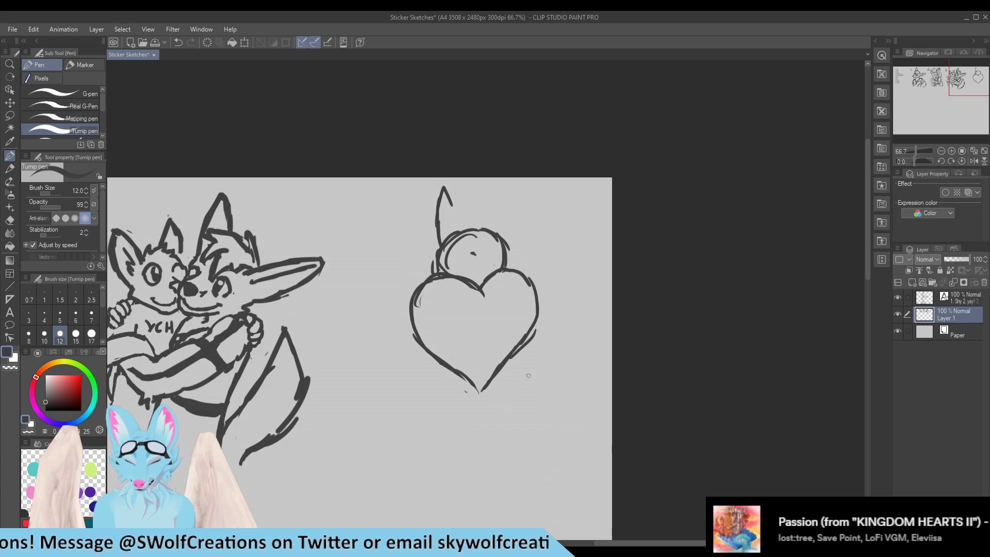
drag(446, 201, 476, 253)
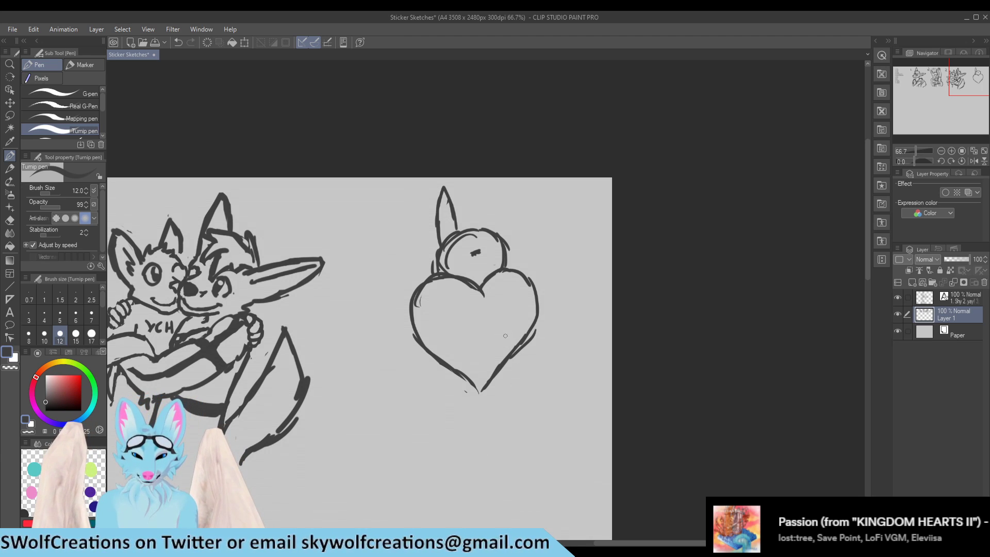
Step: Sketch two paws holding the heart's lower sides and three small floating hearts around the head
mouse_move(508, 335)
mouse_down()
mouse_move(503, 358)
mouse_move(515, 329)
mouse_move(505, 333)
mouse_move(520, 331)
mouse_move(507, 362)
mouse_up()
mouse_move(428, 342)
mouse_down()
mouse_move(443, 339)
mouse_move(453, 362)
mouse_up()
mouse_move(437, 340)
mouse_down()
mouse_move(419, 344)
mouse_move(446, 356)
mouse_up()
mouse_move(406, 233)
mouse_down()
mouse_move(397, 224)
mouse_move(408, 215)
mouse_move(408, 232)
mouse_up()
mouse_move(532, 254)
mouse_down()
mouse_move(537, 245)
mouse_move(533, 259)
mouse_move(543, 252)
mouse_up()
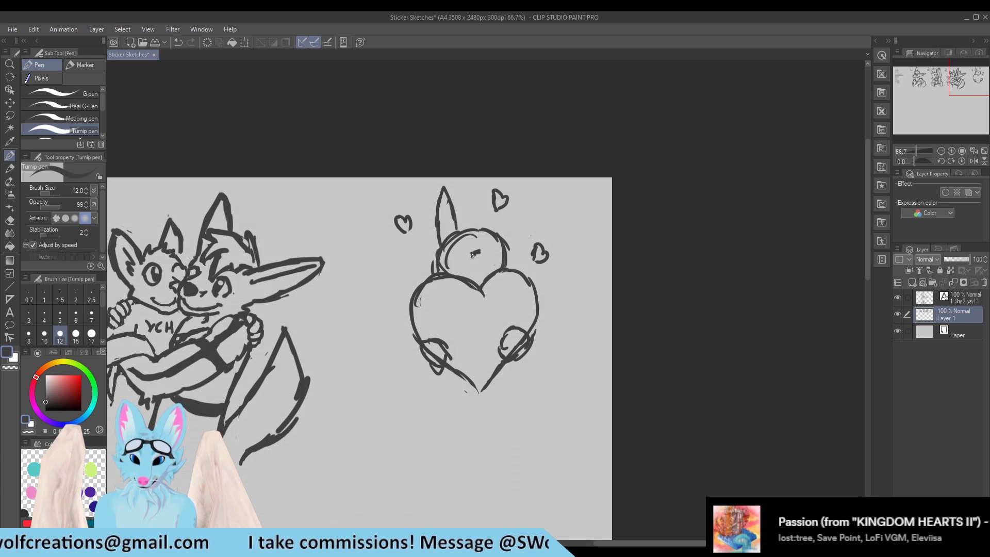
Step: Lasso the entire heart pose including the small hearts, move it lower on the page and clear the selection
scroll(399, 248, down, 1)
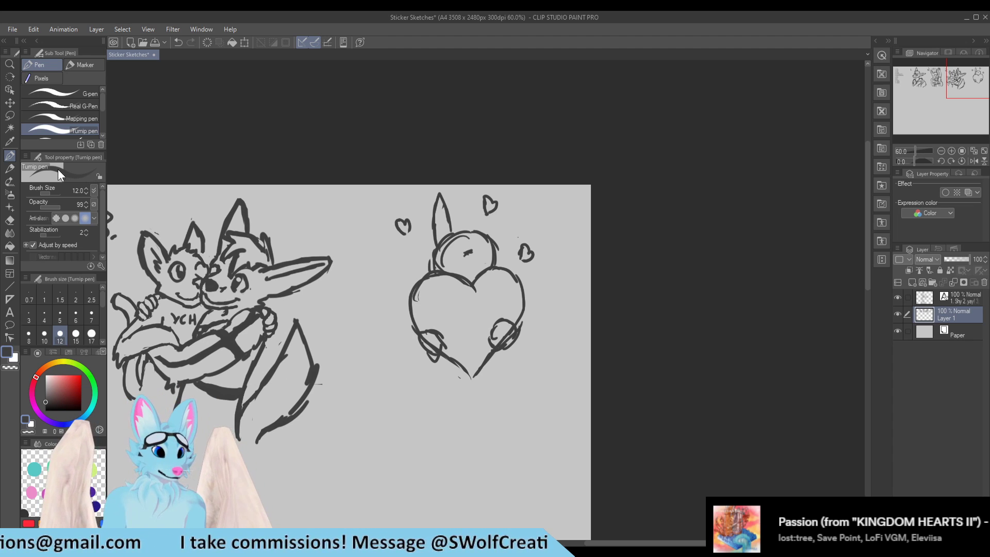
click(9, 115)
mouse_move(576, 287)
mouse_down()
mouse_move(411, 150)
mouse_move(397, 361)
mouse_up()
drag(475, 287, 466, 327)
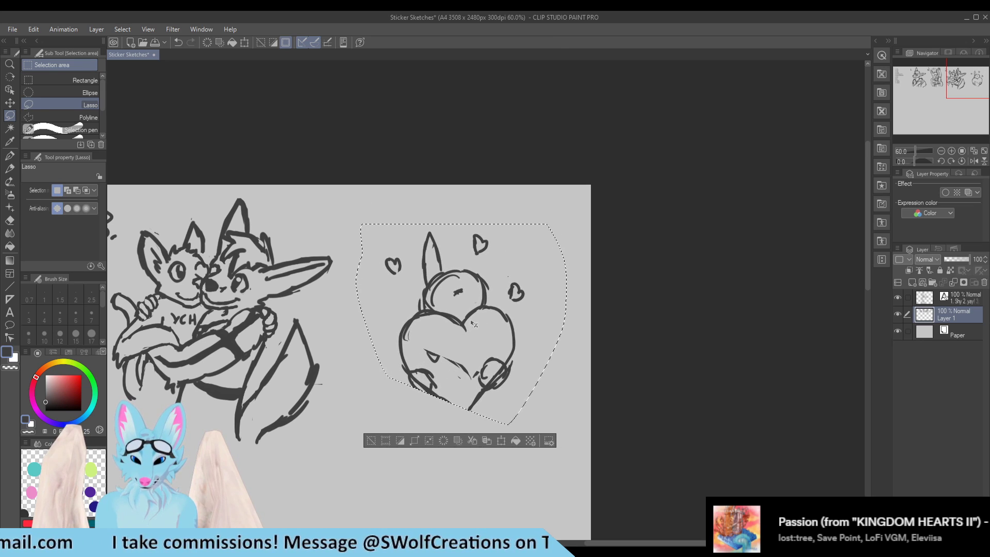
key(ctrl+z)
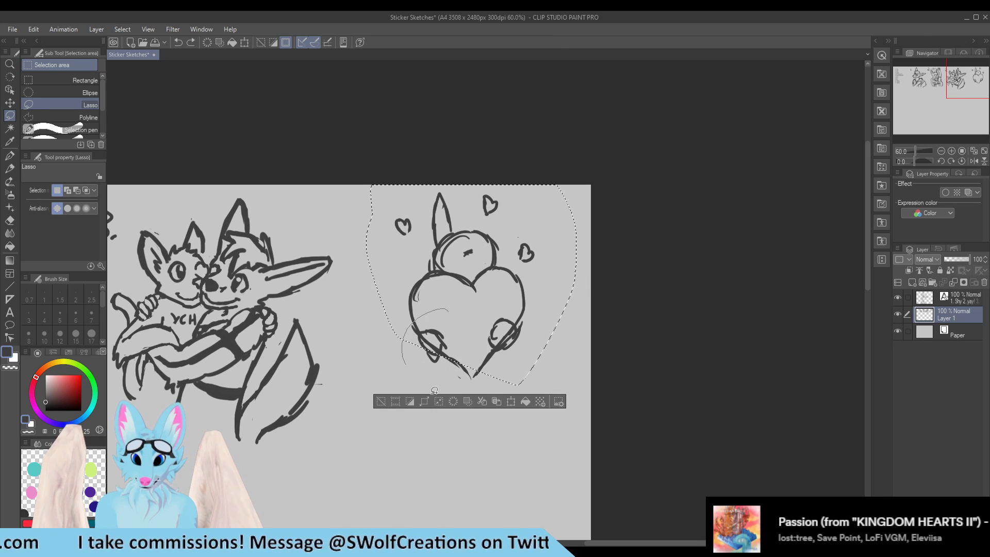
key(ctrl+y)
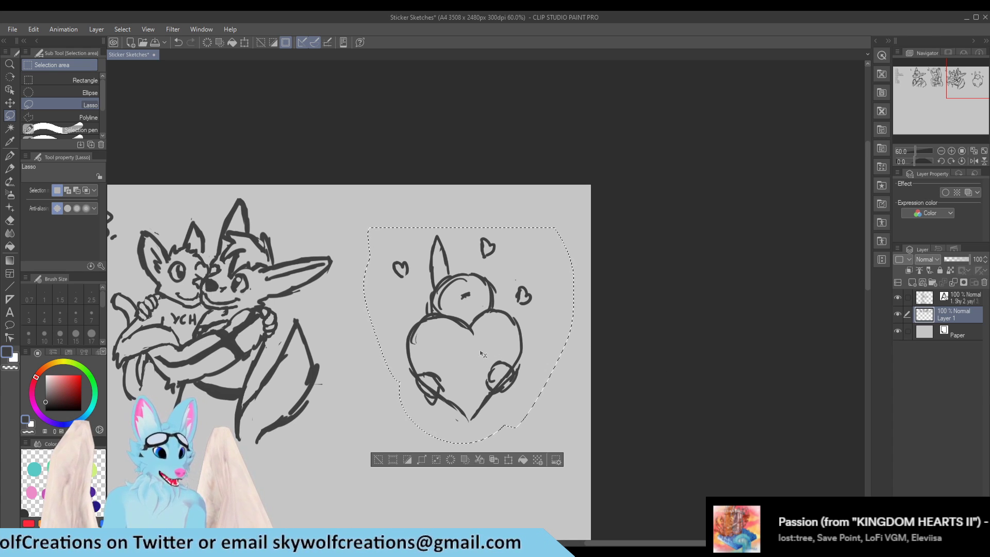
scroll(489, 356, up, 3)
scroll(423, 360, up, 1)
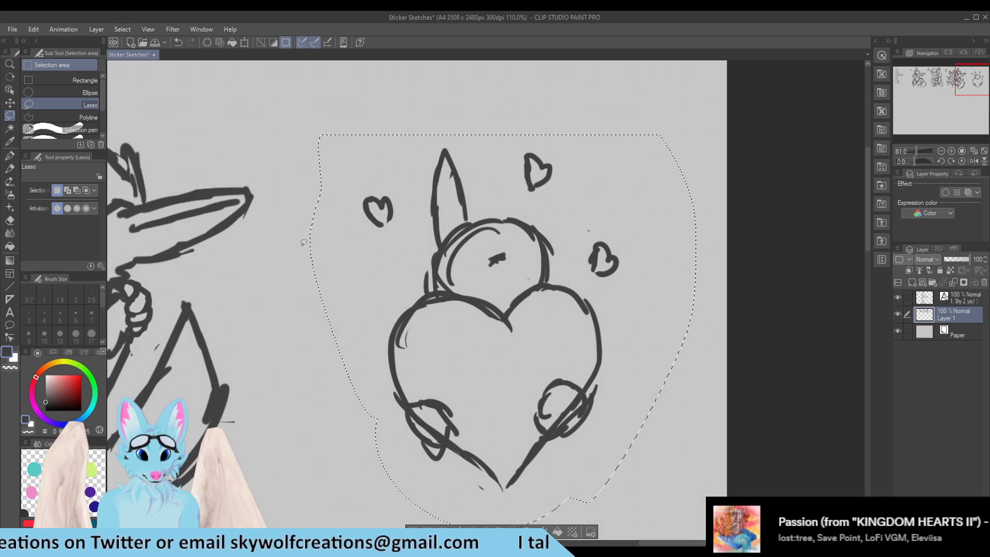
click(11, 156)
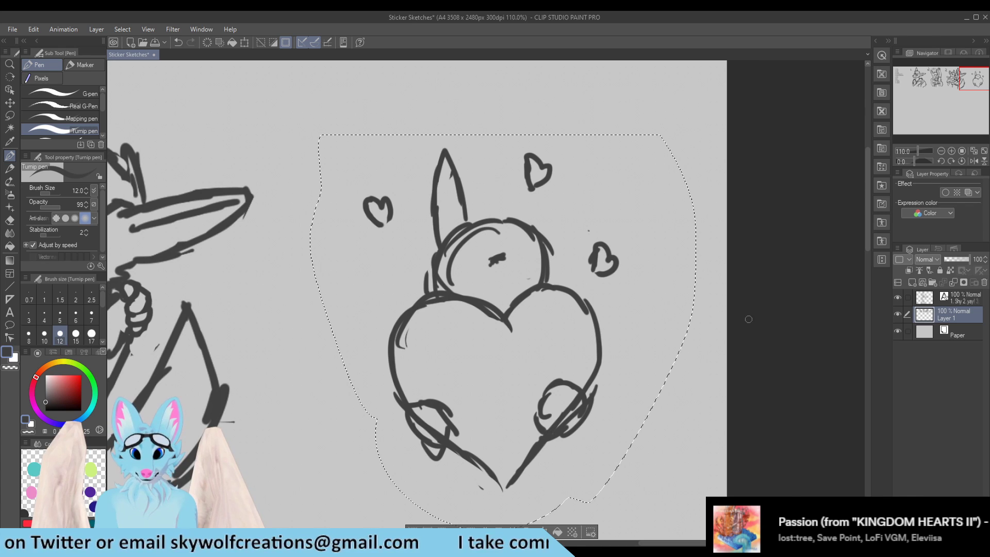
key(ctrl+d)
Step: Fill in the character's nose, erase the circular head guide and draw a tufted fringe and hair on top
scroll(403, 179, up, 3)
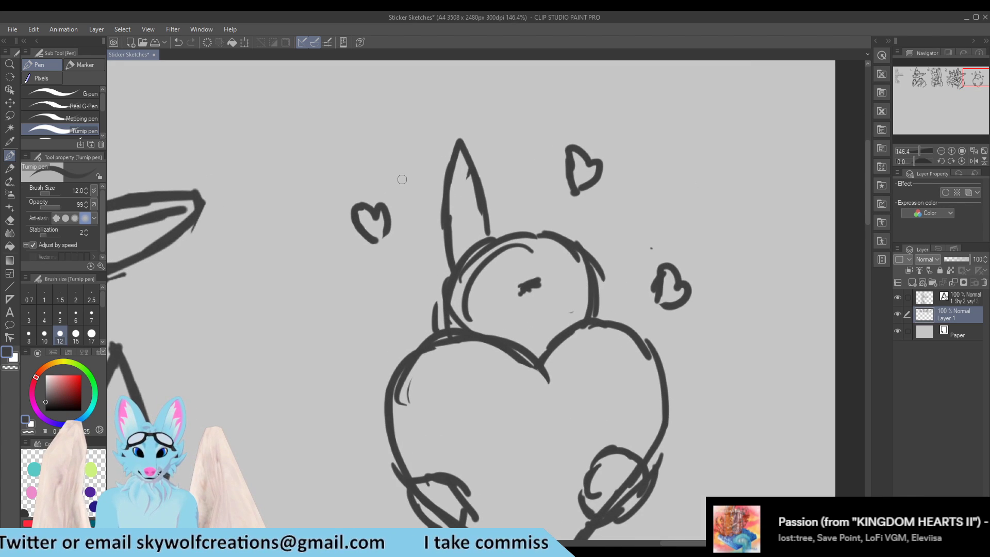
scroll(459, 297, down, 4)
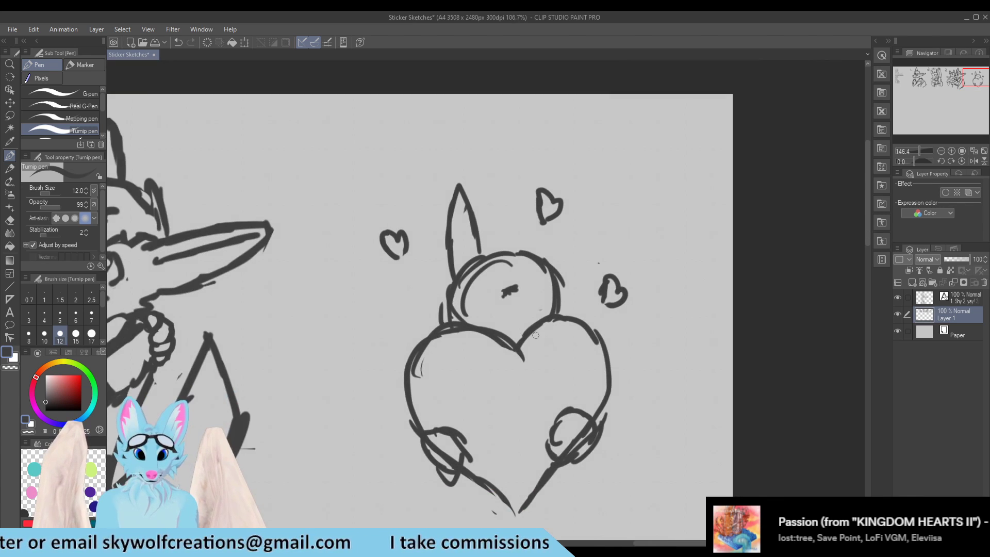
scroll(517, 307, up, 6)
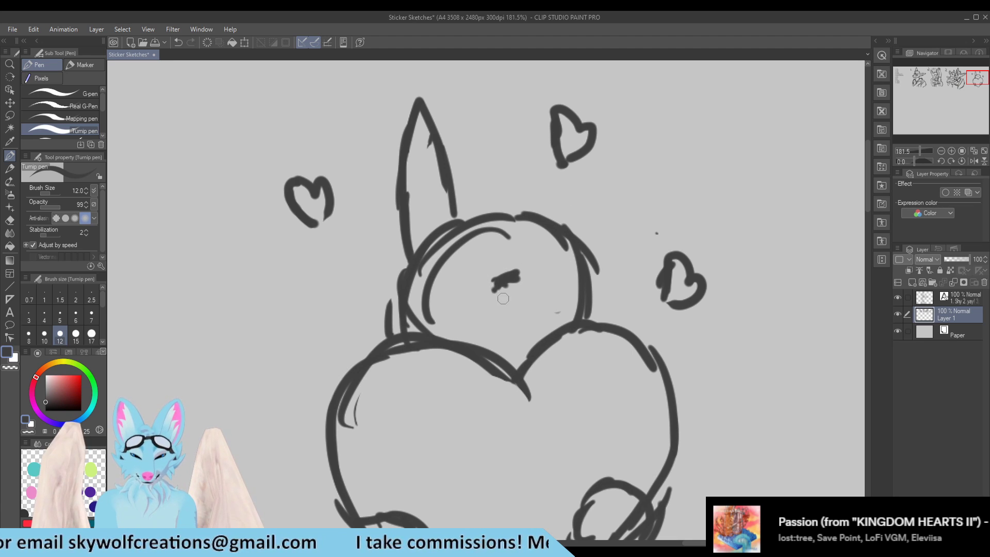
mouse_move(510, 273)
mouse_down()
mouse_move(491, 282)
mouse_move(506, 289)
mouse_move(516, 274)
mouse_move(503, 296)
mouse_move(509, 258)
mouse_move(544, 242)
mouse_move(555, 263)
mouse_up()
key(e)
key(p)
key(e)
mouse_move(527, 225)
mouse_down()
mouse_move(467, 223)
mouse_move(430, 278)
mouse_move(410, 268)
mouse_up()
key(p)
mouse_move(455, 202)
mouse_down()
mouse_move(467, 172)
mouse_move(475, 185)
mouse_move(526, 169)
mouse_move(539, 176)
mouse_move(476, 239)
mouse_move(484, 212)
mouse_move(510, 235)
mouse_move(514, 213)
mouse_move(539, 235)
mouse_move(531, 183)
mouse_move(541, 202)
mouse_up()
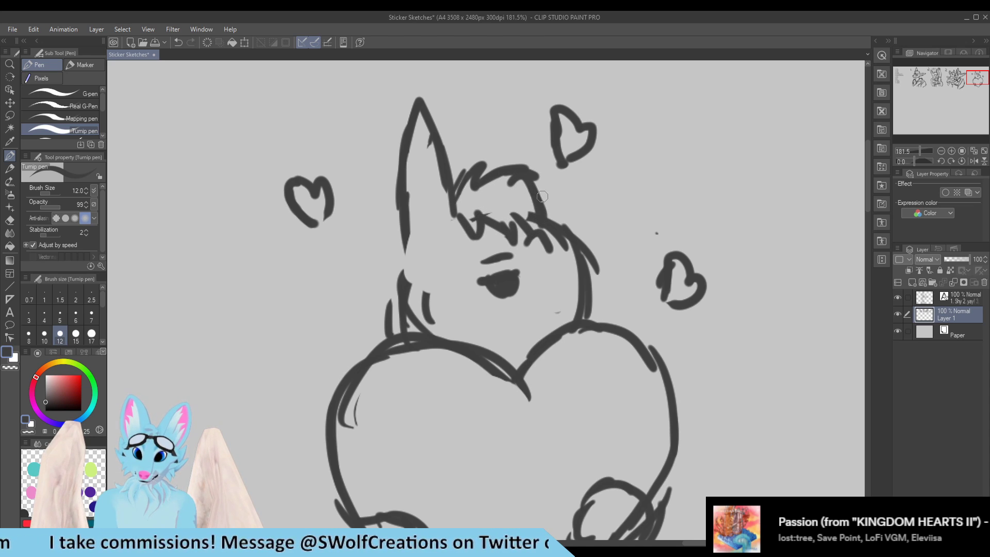
Step: Erase the old ear and the small heart above the head's right side, and redraw the left ear leaning outward
key(e)
mouse_move(564, 126)
mouse_down()
mouse_move(573, 184)
mouse_move(597, 110)
mouse_up()
mouse_move(436, 129)
mouse_down()
mouse_move(443, 188)
mouse_move(402, 185)
mouse_move(407, 201)
mouse_move(459, 181)
mouse_move(435, 222)
mouse_move(418, 177)
mouse_up()
key(p)
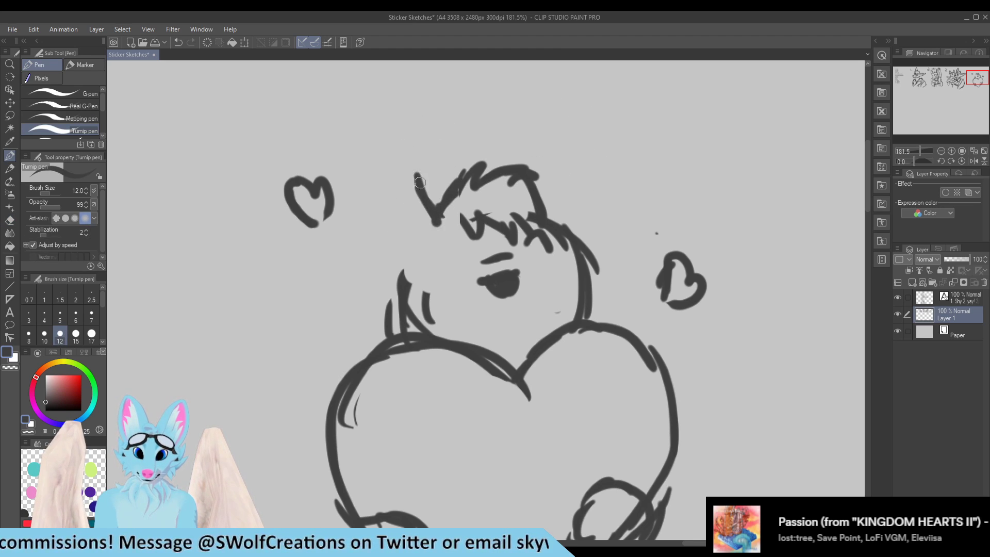
mouse_move(437, 234)
mouse_down()
mouse_move(404, 110)
mouse_move(386, 104)
mouse_move(373, 124)
mouse_move(375, 209)
mouse_move(410, 268)
mouse_up()
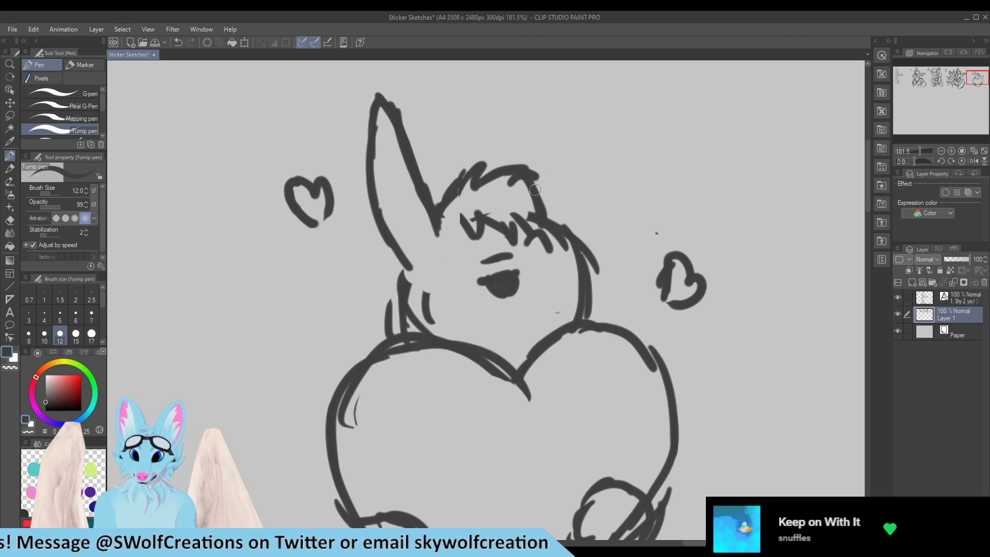
Step: Draw a second tall pointed ear on the right side of the head
drag(538, 194, 541, 122)
drag(535, 171, 539, 101)
mouse_move(536, 146)
mouse_down()
mouse_move(540, 72)
mouse_move(578, 123)
mouse_move(586, 164)
mouse_move(560, 225)
mouse_up()
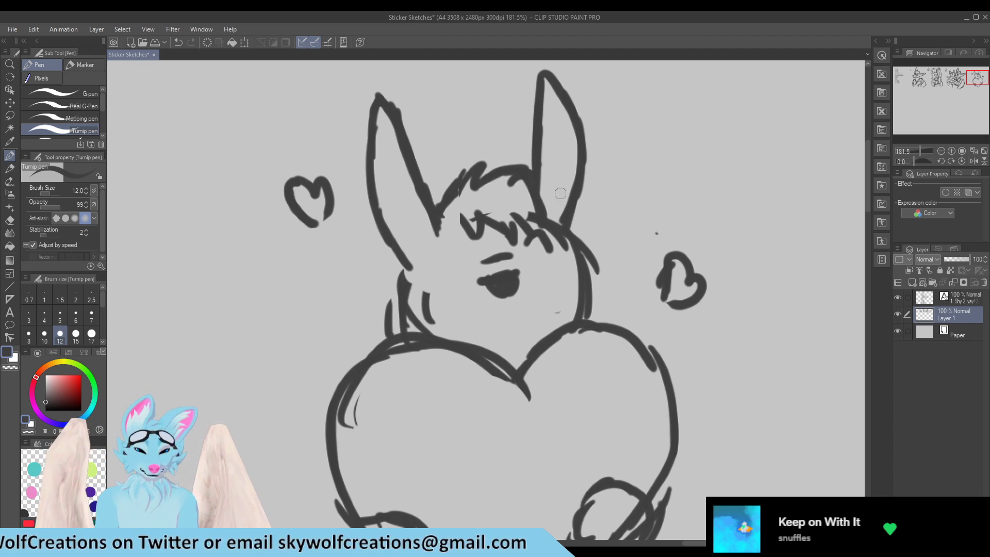
Step: Draw the muzzle beneath the nose, replace the right head outline with jagged cheek fur and erase overlapping lines
mouse_move(572, 216)
mouse_down()
mouse_move(568, 263)
mouse_move(582, 235)
mouse_move(579, 268)
mouse_move(567, 209)
mouse_move(572, 308)
mouse_move(576, 299)
mouse_move(557, 316)
mouse_move(512, 310)
mouse_move(527, 309)
mouse_move(528, 282)
mouse_move(525, 310)
mouse_move(484, 308)
mouse_up()
key(e)
key(p)
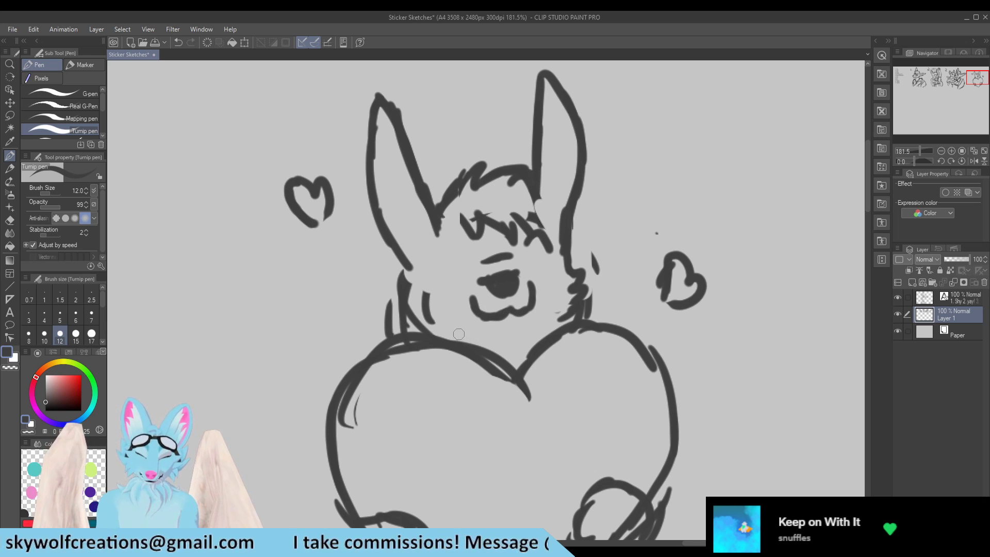
Step: Replace the left head outline with jagged cheek fur and draw a short curved chin just beneath the muzzle
key(e)
mouse_move(443, 325)
mouse_down()
mouse_move(384, 328)
mouse_move(393, 317)
mouse_move(389, 326)
mouse_move(425, 325)
mouse_move(429, 315)
mouse_move(411, 315)
mouse_move(398, 295)
mouse_move(408, 290)
mouse_move(396, 284)
mouse_move(407, 297)
mouse_move(388, 300)
mouse_move(416, 281)
mouse_move(405, 263)
mouse_move(417, 285)
mouse_up()
key(p)
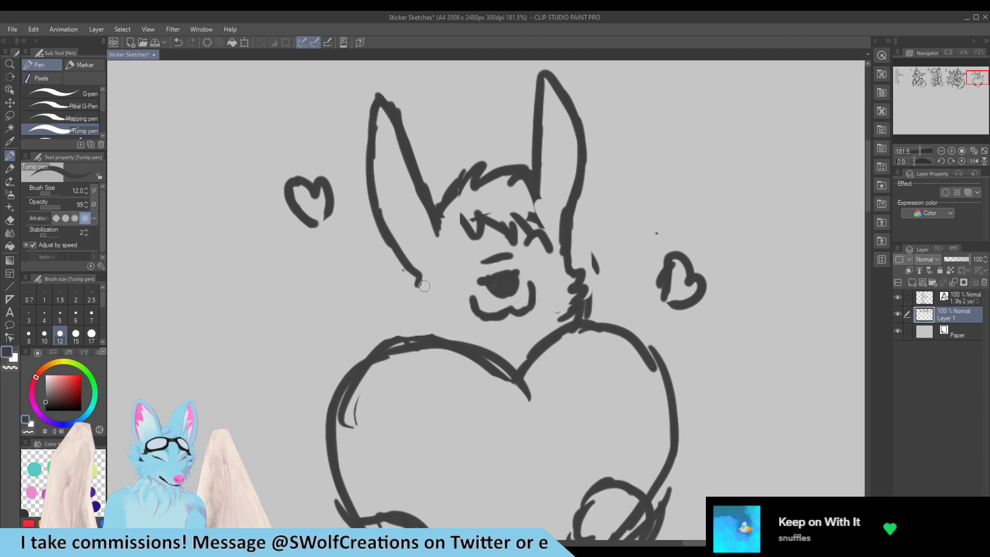
mouse_move(414, 291)
mouse_down()
mouse_move(423, 302)
mouse_move(411, 311)
mouse_move(436, 325)
mouse_move(508, 344)
mouse_move(526, 338)
mouse_up()
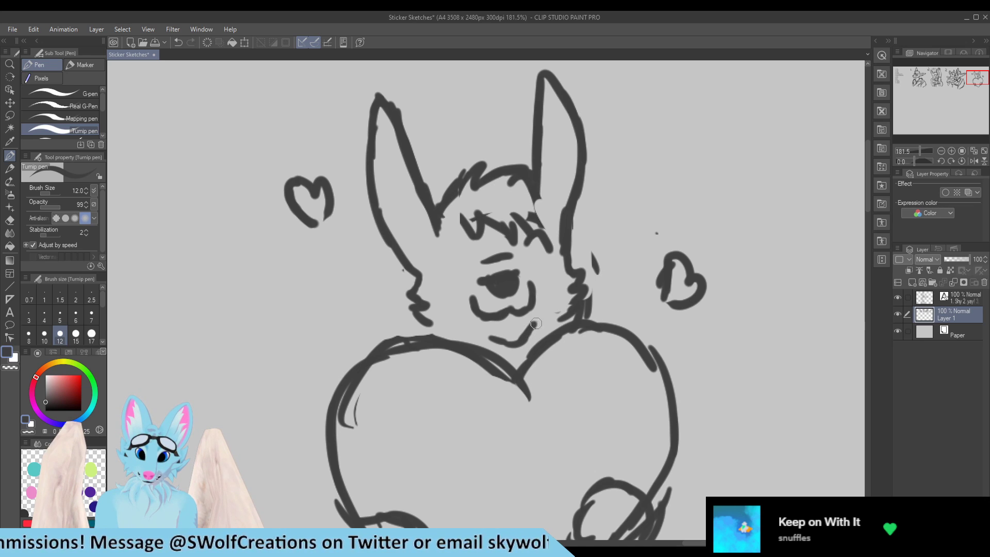
key(ctrl+z)
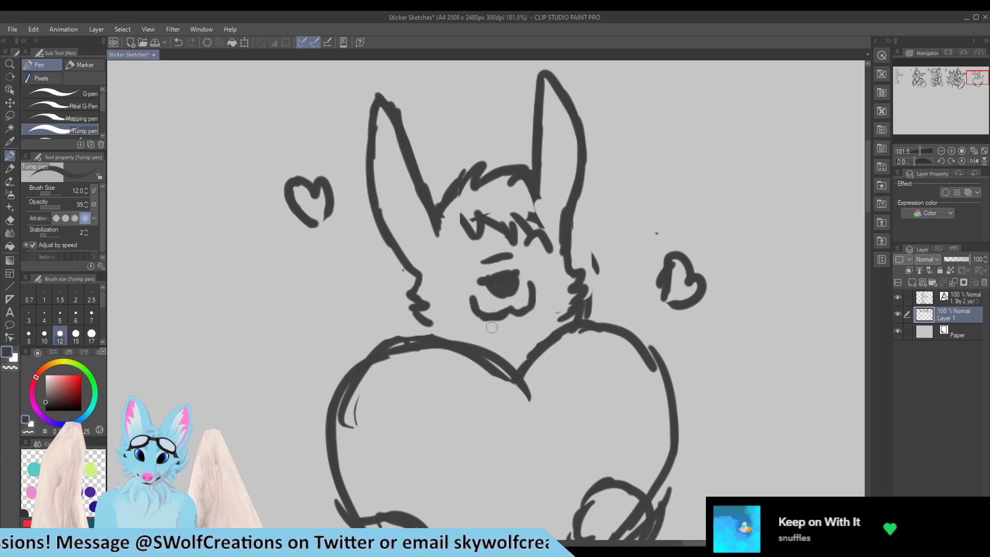
mouse_move(485, 322)
mouse_down()
mouse_move(509, 334)
mouse_move(527, 318)
mouse_up()
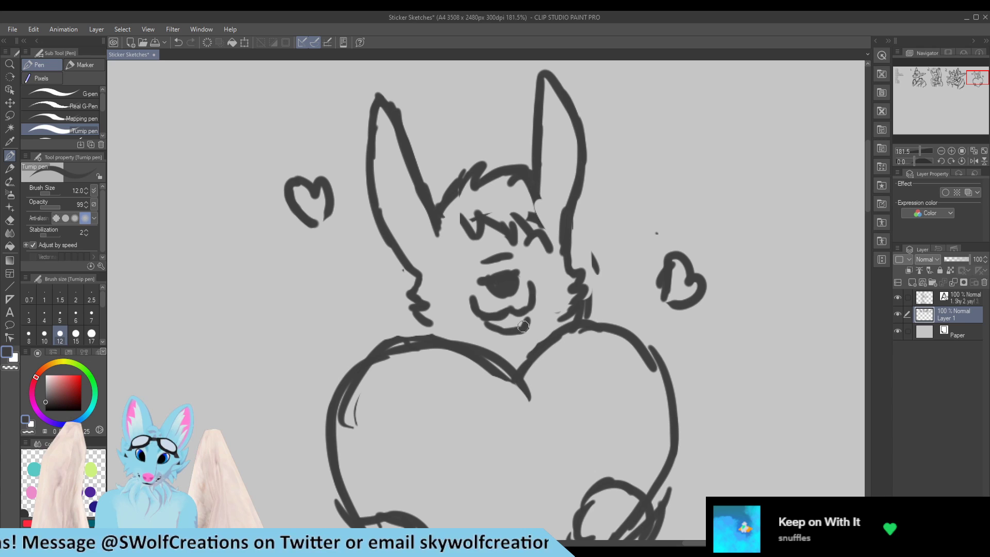
Step: Trim the nose into a smaller oval, start the left eye with an arched line and erase the fringe's lower right strands
key(e)
mouse_move(501, 287)
mouse_down()
mouse_move(479, 278)
mouse_move(509, 280)
mouse_move(498, 293)
mouse_move(510, 283)
mouse_move(497, 289)
mouse_move(509, 284)
mouse_move(450, 253)
mouse_move(449, 278)
mouse_up()
key(p)
key(e)
mouse_move(541, 251)
mouse_down()
mouse_move(539, 234)
mouse_move(531, 247)
mouse_up()
key(p)
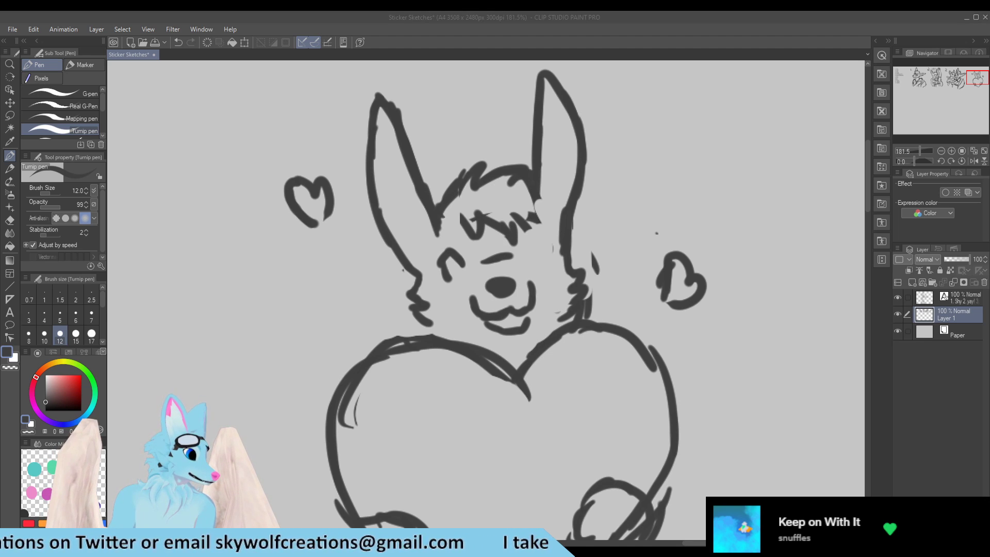
Step: Draw two tall oval eyes with dark pupils under the fringe and erase small round highlights in them
scroll(509, 287, up, 1)
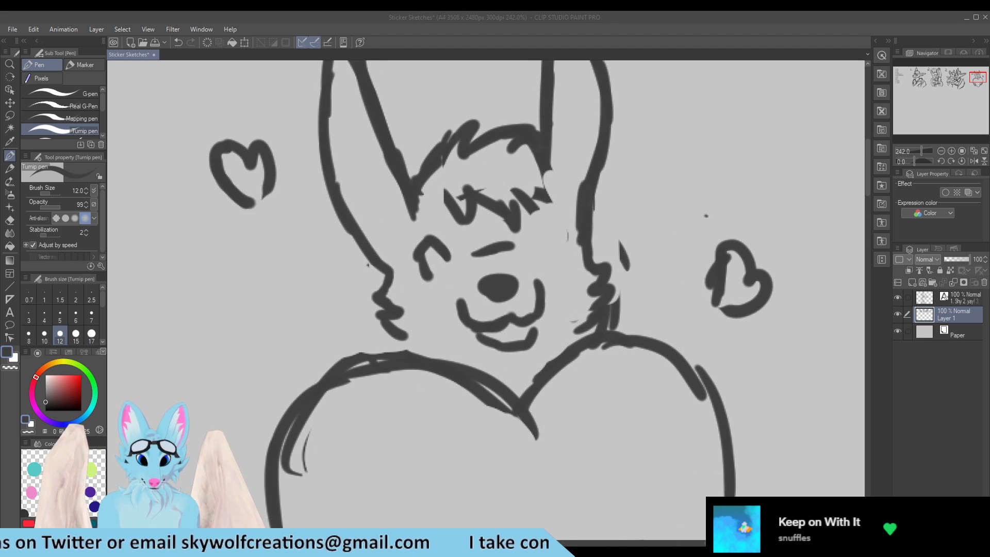
click(436, 251)
key(e)
mouse_move(435, 233)
mouse_down()
mouse_move(430, 257)
mouse_move(442, 223)
mouse_move(455, 238)
mouse_move(453, 275)
mouse_move(435, 264)
mouse_move(443, 238)
mouse_up()
key(p)
mouse_move(531, 249)
mouse_down()
mouse_move(529, 214)
mouse_move(542, 210)
mouse_move(550, 238)
mouse_move(536, 243)
mouse_move(538, 264)
mouse_move(552, 236)
mouse_move(548, 254)
mouse_move(538, 235)
mouse_up()
key(e)
click(438, 232)
click(533, 221)
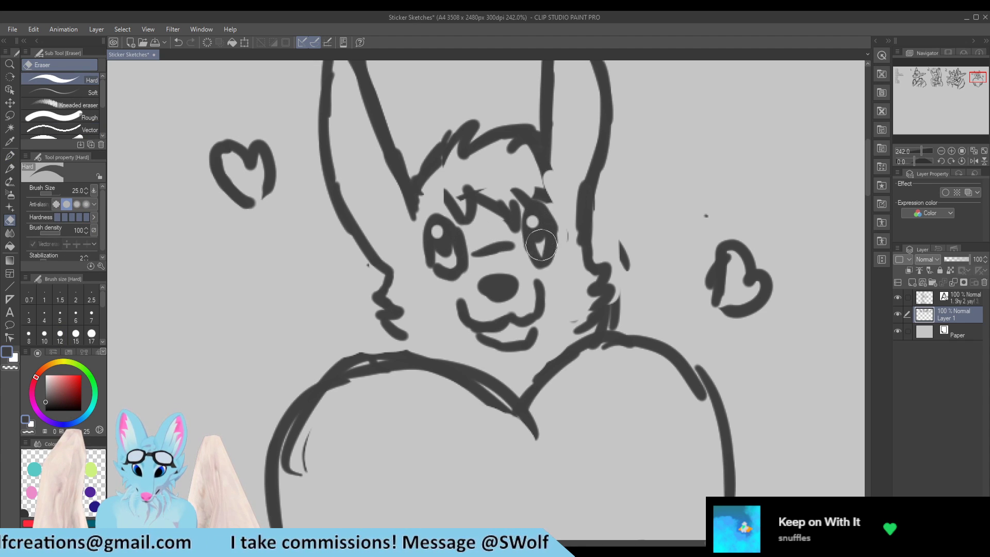
key(p)
scroll(440, 217, down, 8)
scroll(390, 214, up, 1)
scroll(390, 214, up, 5)
scroll(495, 258, down, 3)
scroll(542, 376, up, 4)
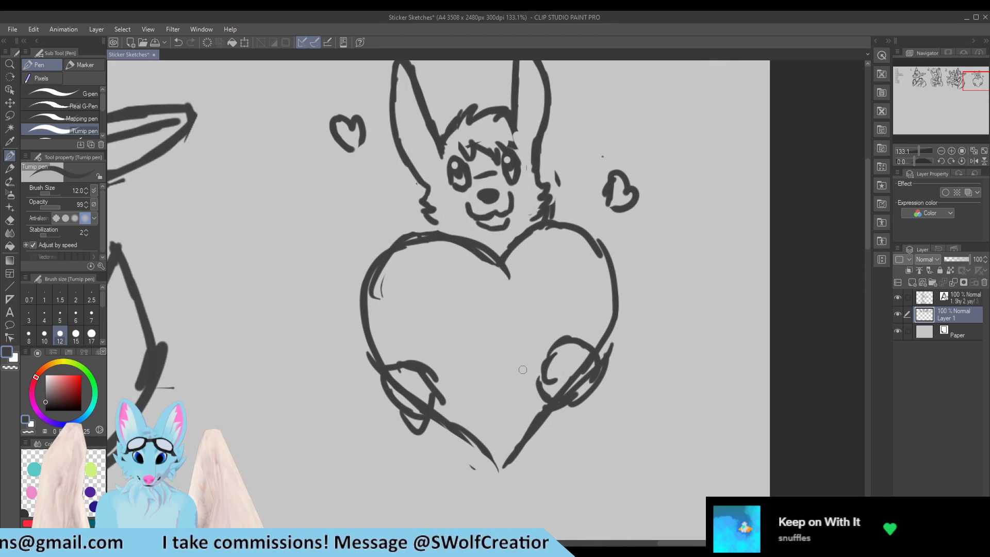
scroll(488, 228, up, 3)
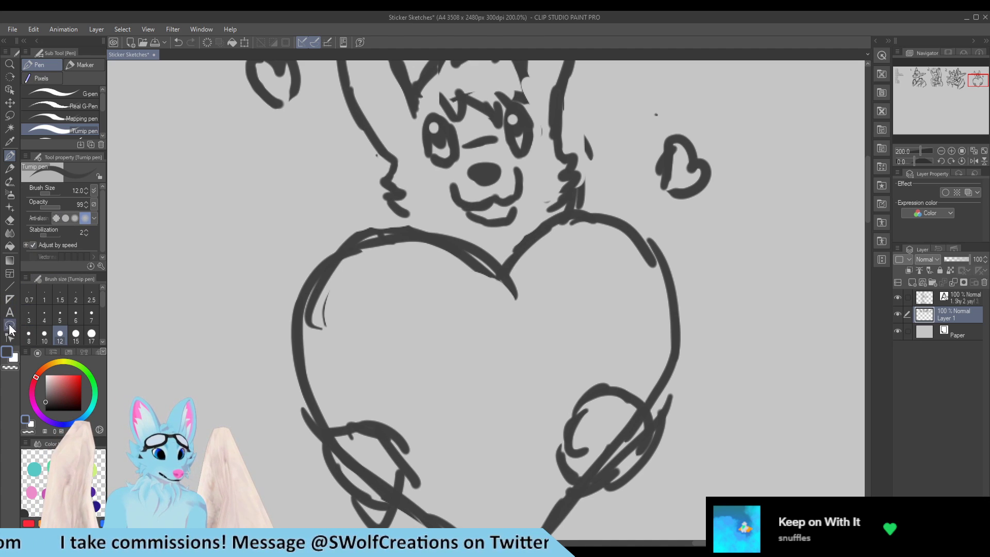
click(9, 116)
scroll(444, 361, down, 3)
scroll(411, 216, up, 3)
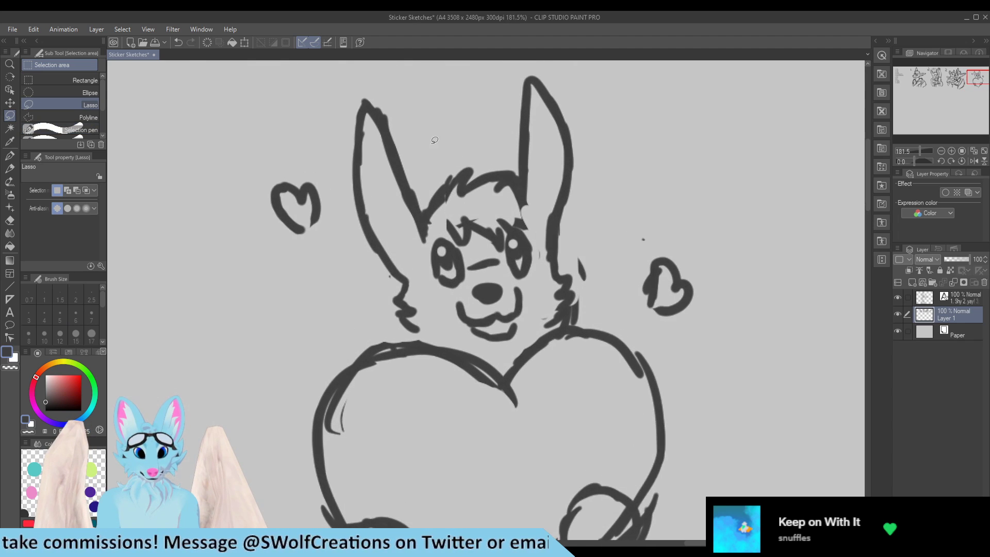
mouse_move(459, 350)
mouse_down()
mouse_move(548, 342)
mouse_move(544, 306)
mouse_move(548, 333)
mouse_move(572, 339)
mouse_move(619, 271)
mouse_move(633, 163)
mouse_move(568, 52)
mouse_move(480, 84)
mouse_move(374, 78)
mouse_move(298, 194)
mouse_move(336, 245)
mouse_move(359, 335)
mouse_up()
scroll(511, 311, up, 1)
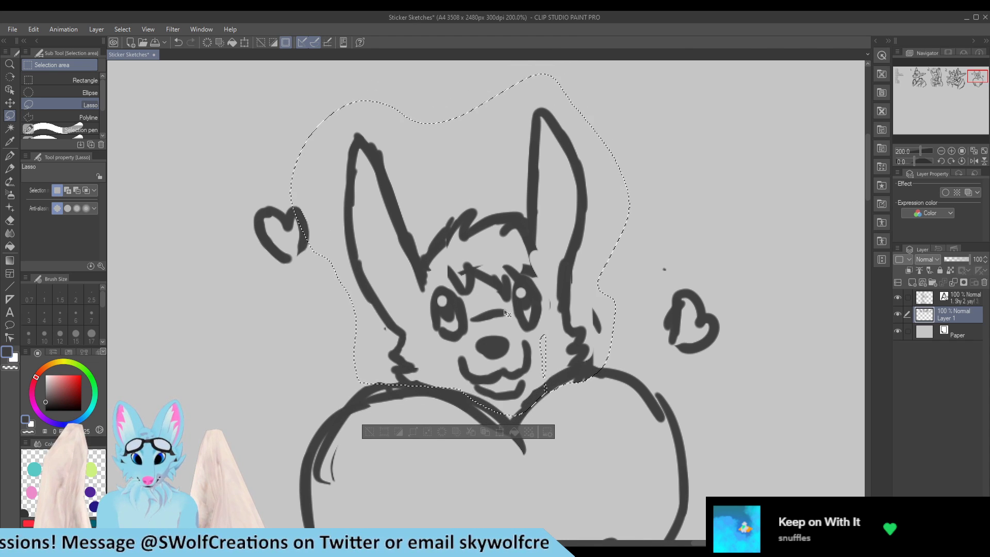
key(ctrl+d)
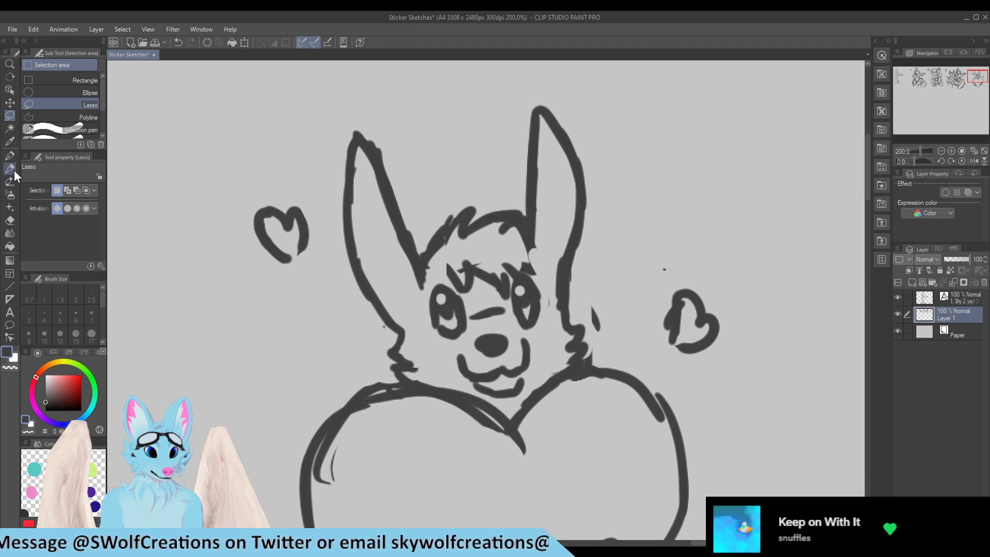
key(p)
scroll(324, 232, down, 5)
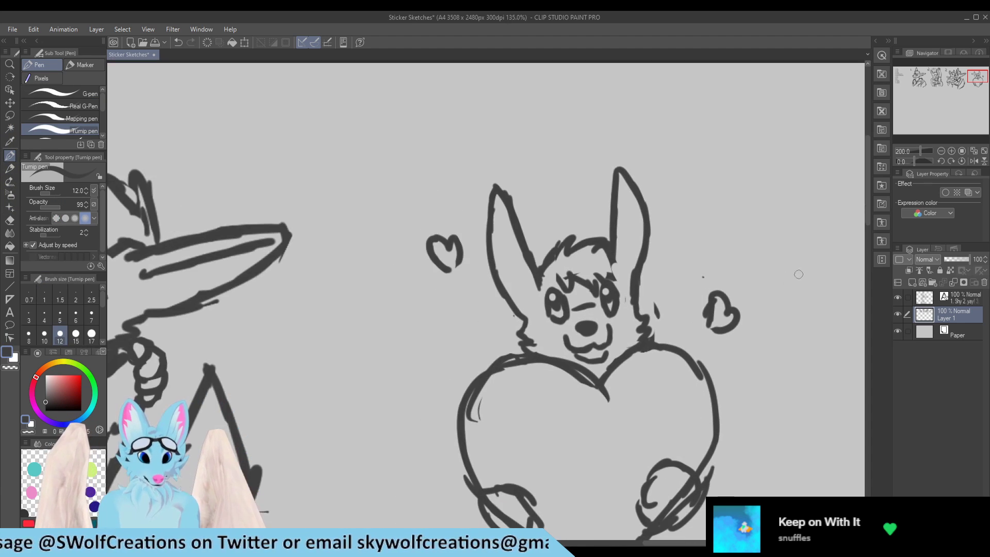
scroll(737, 361, up, 8)
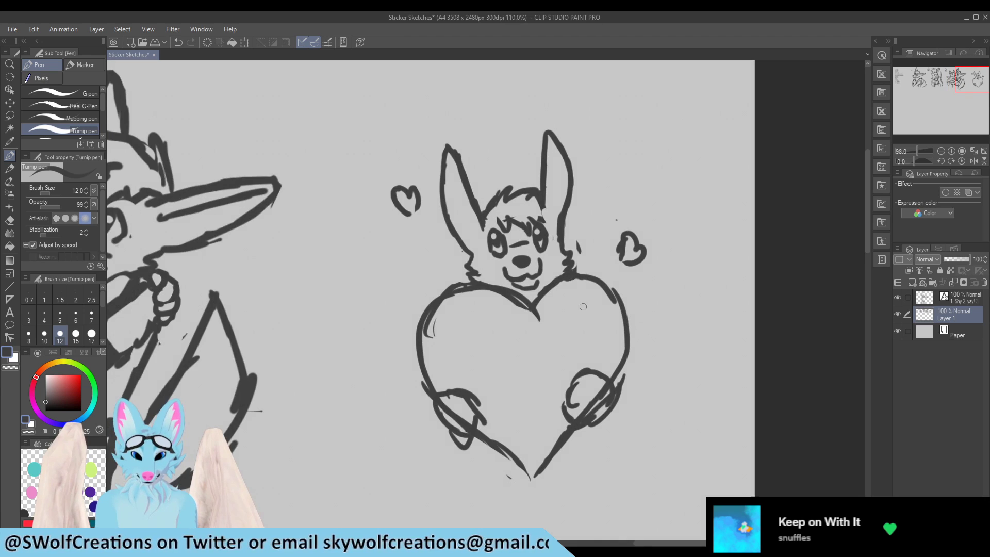
scroll(497, 247, down, 4)
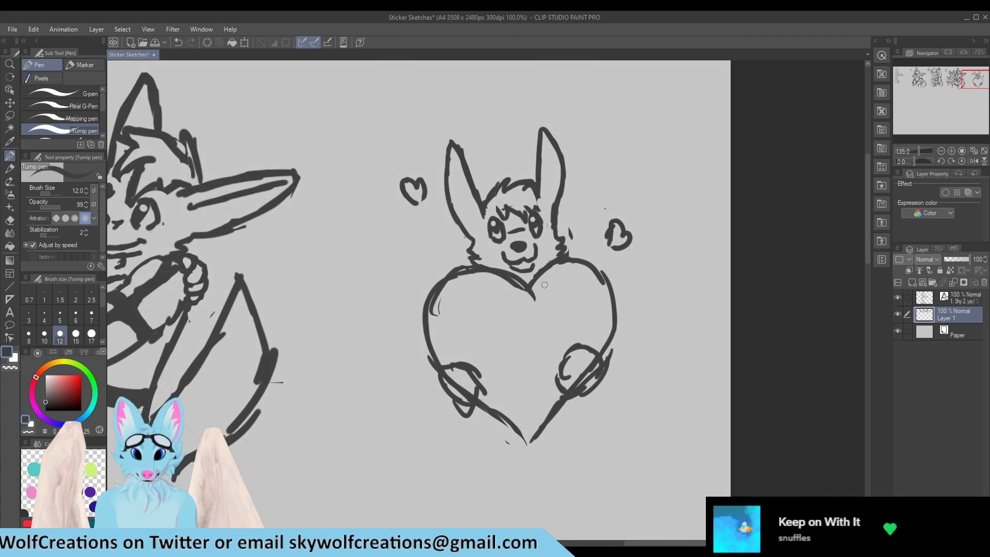
scroll(552, 224, up, 3)
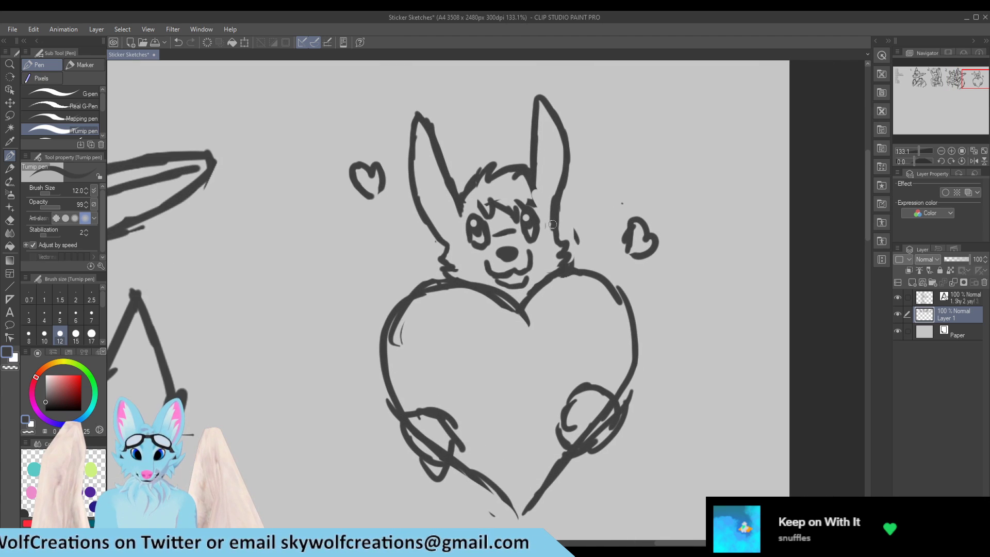
Step: Lasso the head and ears, scale them up to about 122% and lower them onto the heart's upper edge
click(9, 116)
mouse_move(405, 211)
mouse_down()
mouse_move(470, 96)
mouse_move(571, 80)
mouse_move(620, 197)
mouse_move(568, 259)
mouse_up()
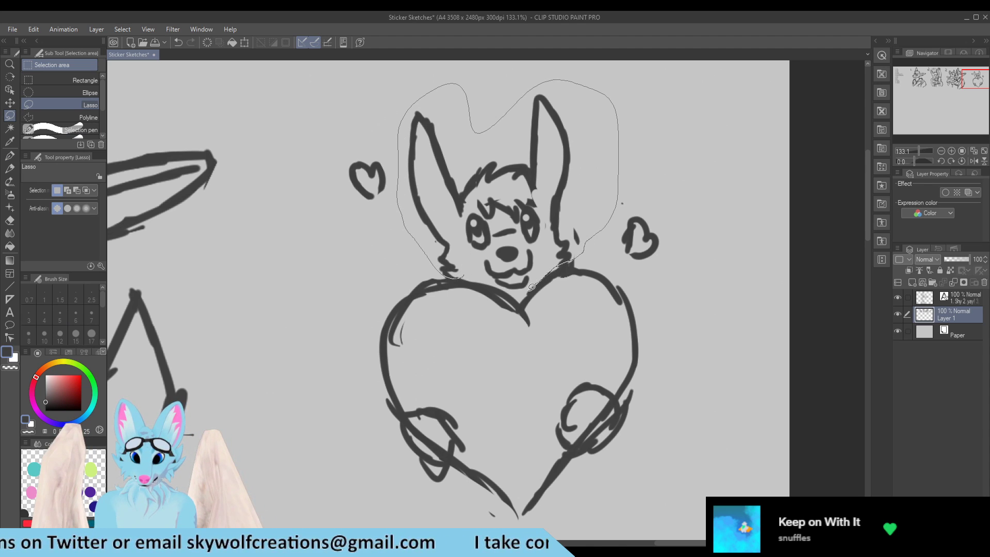
drag(501, 281, 464, 279)
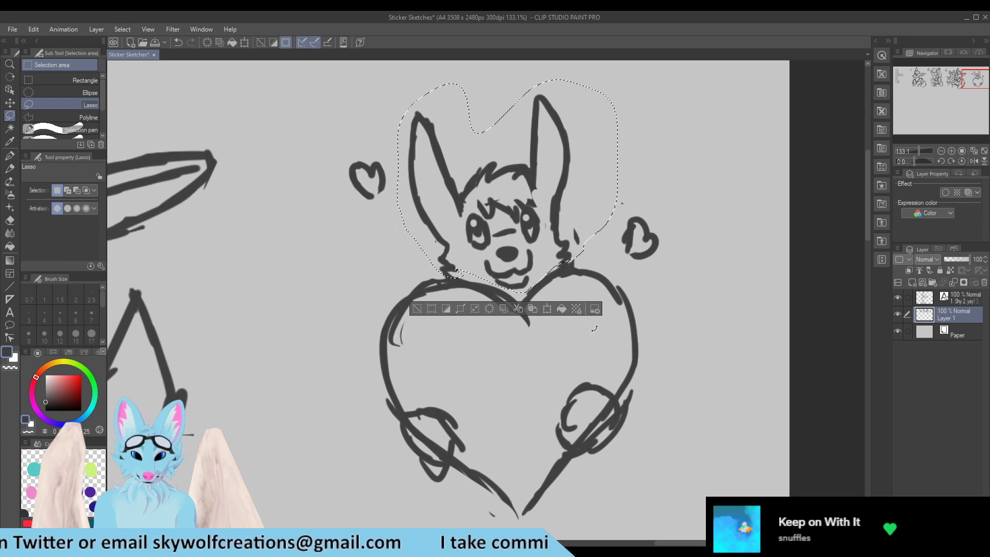
key(ctrl+t)
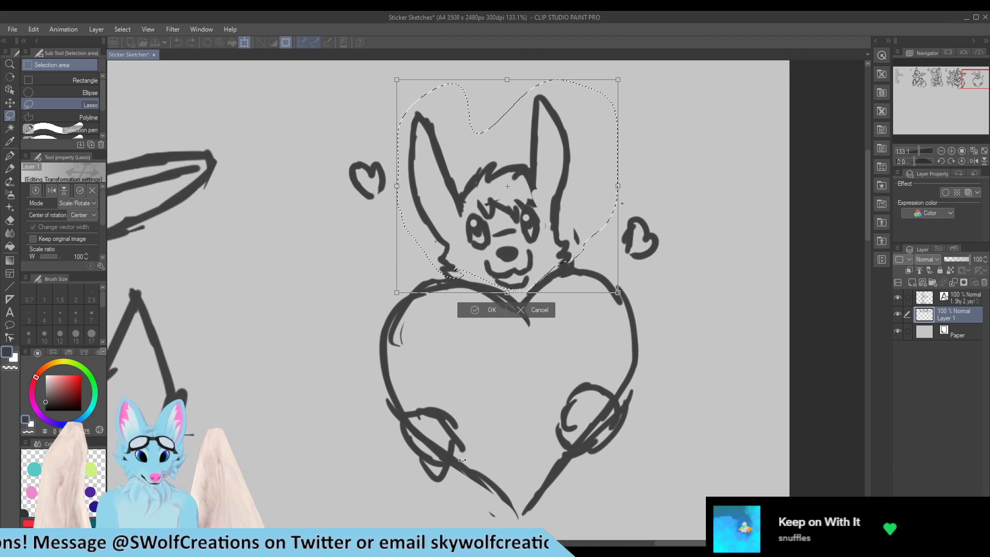
scroll(448, 392, down, 2)
scroll(516, 250, up, 2)
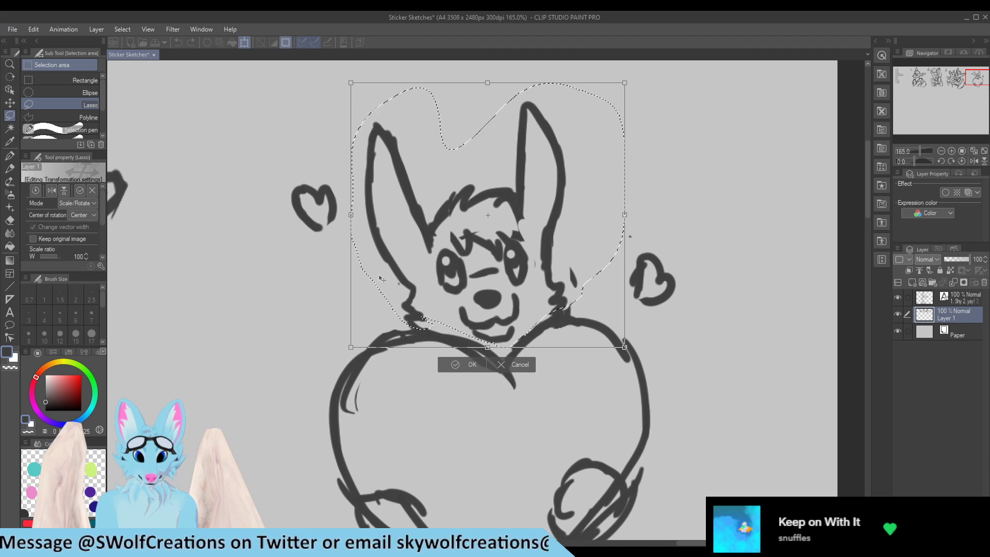
scroll(439, 128, down, 2)
drag(378, 90, 335, 49)
drag(491, 188, 524, 208)
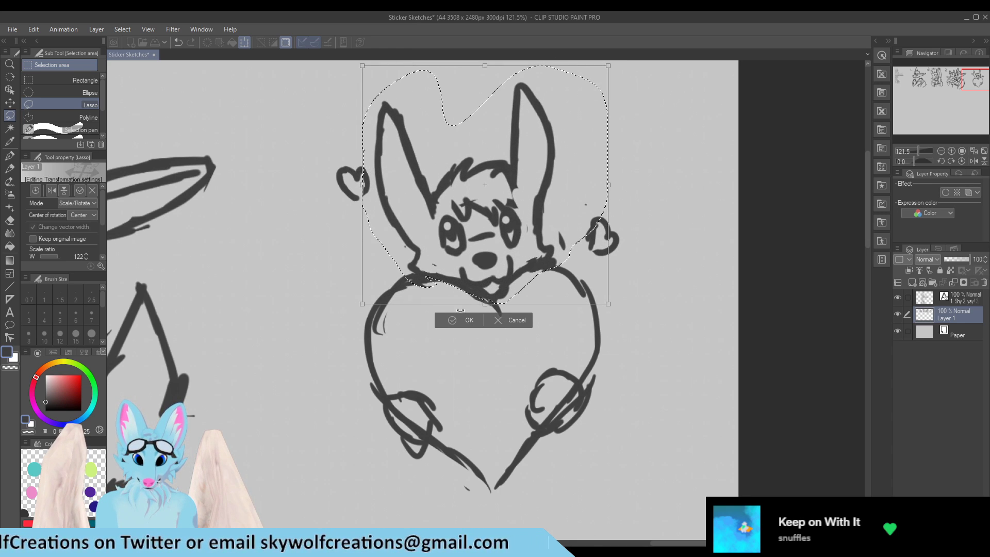
click(469, 321)
scroll(494, 265, up, 3)
key(ctrl+d)
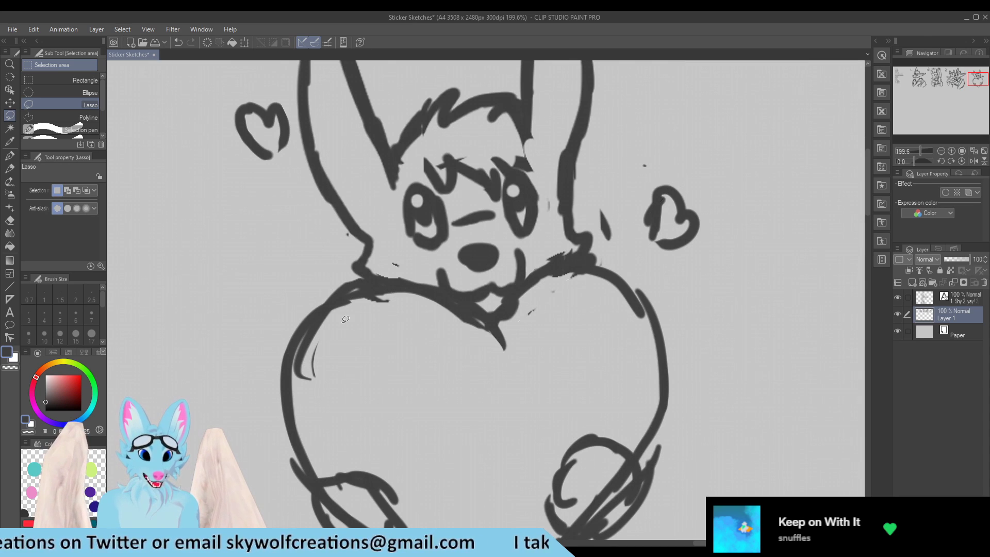
Step: Erase the overlapping lines below the mouth and redraw the chin as a wider curve over the heart's notch
click(10, 156)
scroll(573, 317, up, 1)
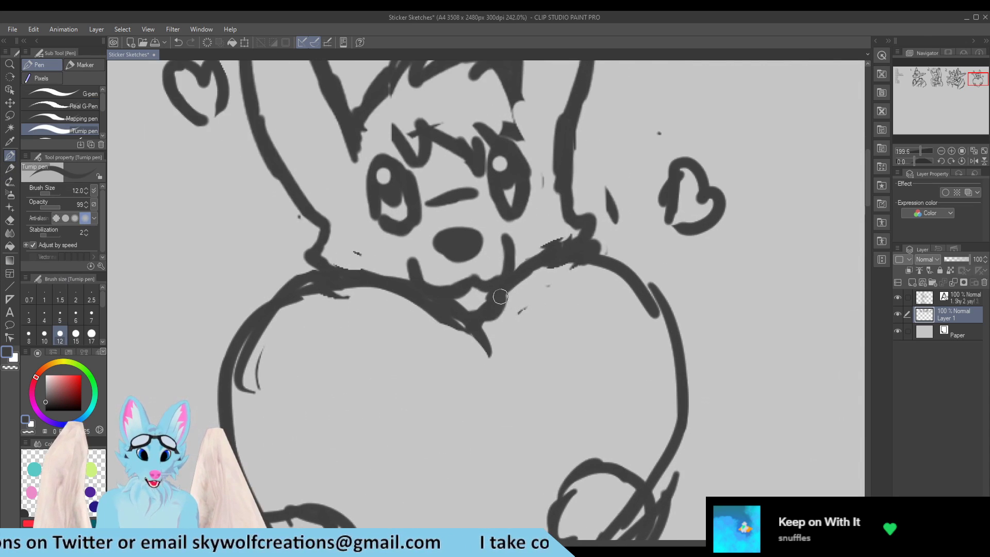
key(e)
mouse_move(466, 309)
mouse_down()
mouse_move(411, 281)
mouse_move(428, 297)
mouse_move(491, 305)
mouse_up()
key(p)
mouse_move(405, 283)
mouse_down()
mouse_move(457, 319)
mouse_move(440, 310)
mouse_move(494, 314)
mouse_move(493, 282)
mouse_up()
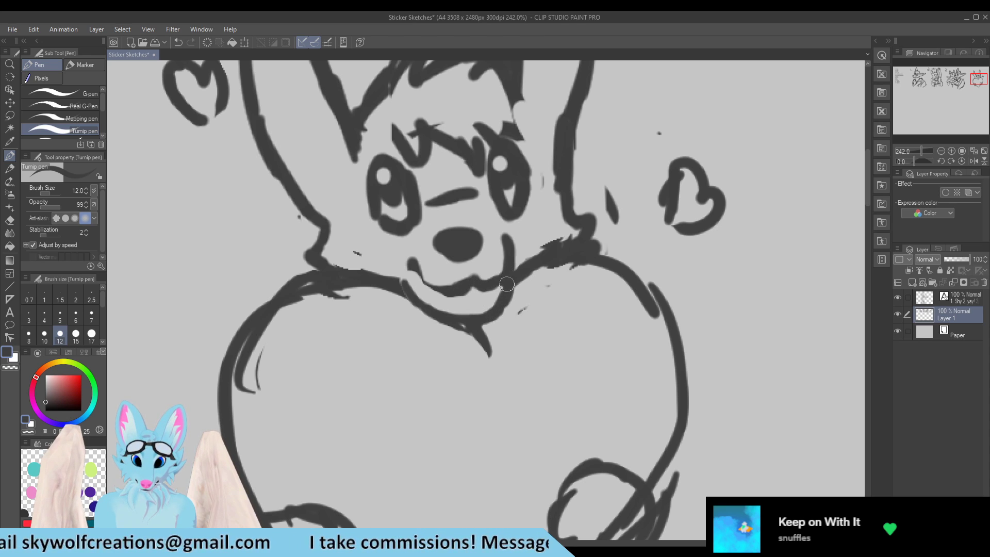
Step: Reshape the mouth by extending its left corner outward, slimming the right corner and thinning the lip line
key(e)
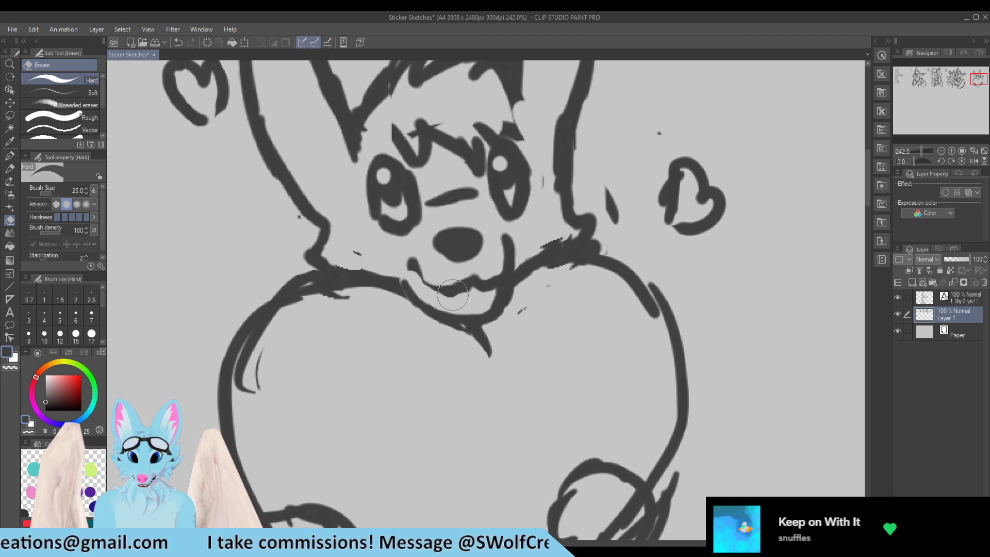
key(p)
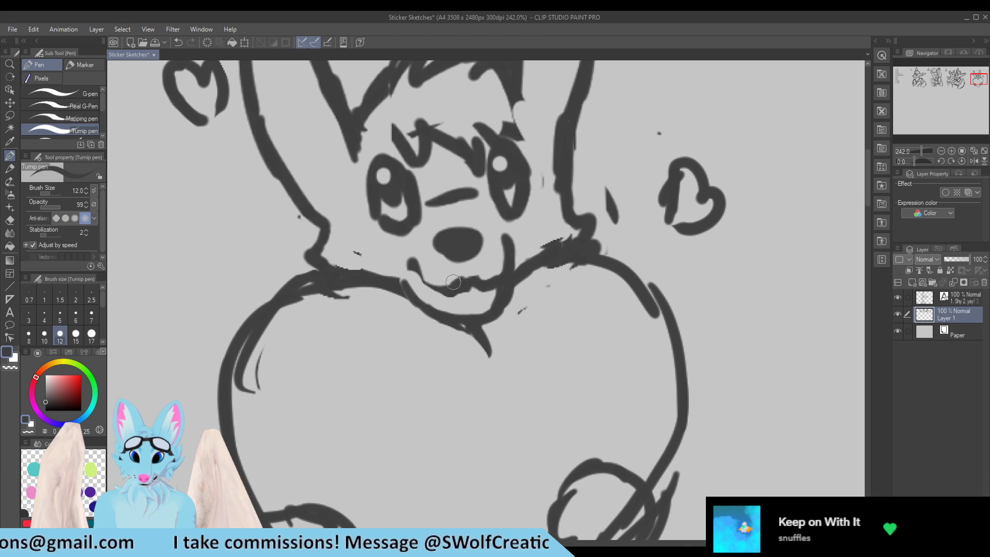
mouse_move(440, 283)
mouse_down()
mouse_move(417, 278)
mouse_move(426, 281)
mouse_move(392, 250)
mouse_up()
key(e)
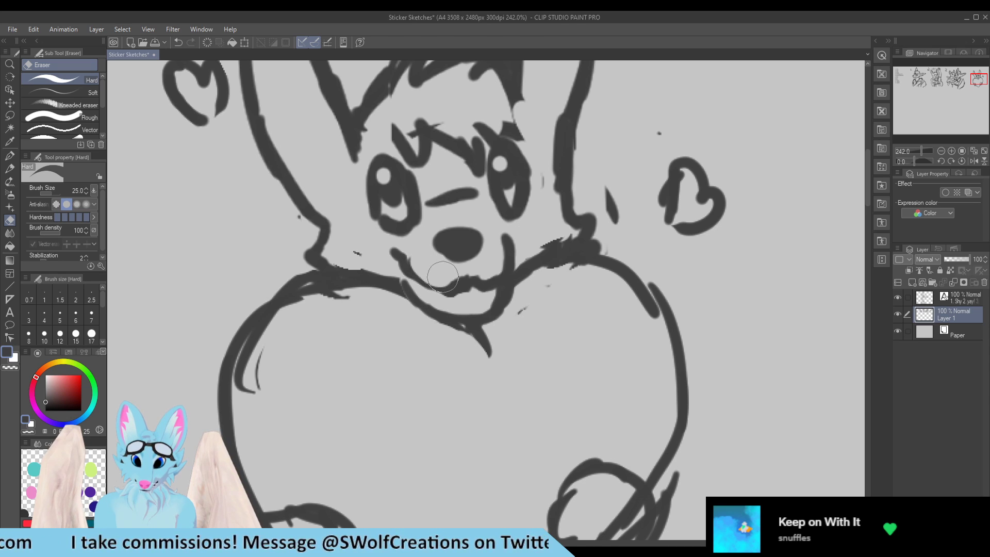
key(p)
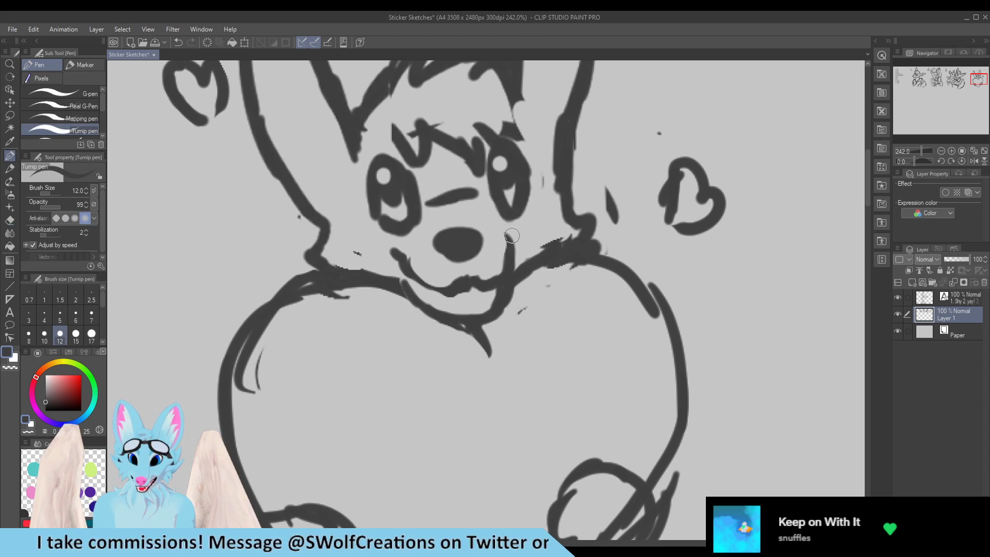
key(e)
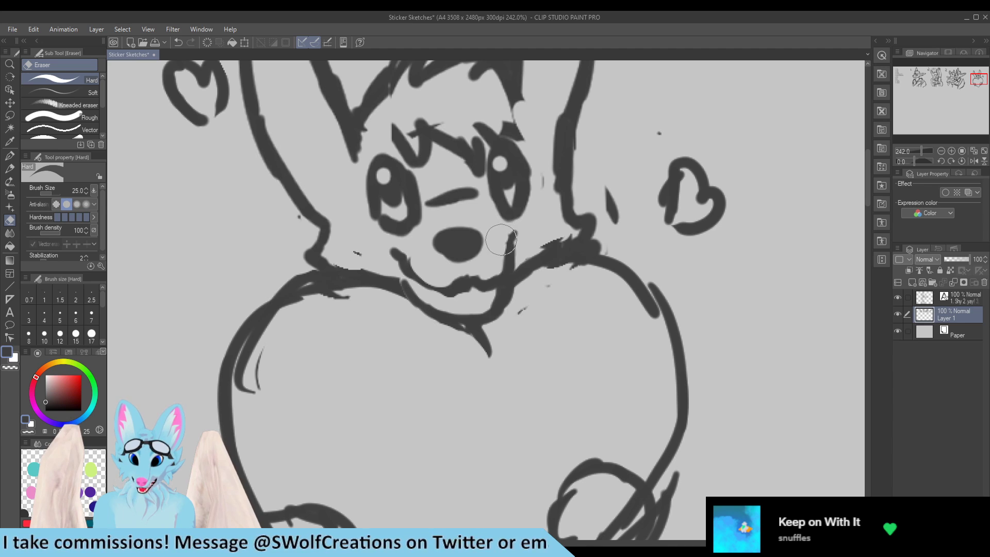
key(p)
key(e)
mouse_move(448, 301)
mouse_down()
mouse_move(474, 292)
mouse_move(442, 298)
mouse_move(467, 288)
mouse_move(478, 295)
mouse_move(464, 277)
mouse_move(423, 276)
mouse_up()
key(p)
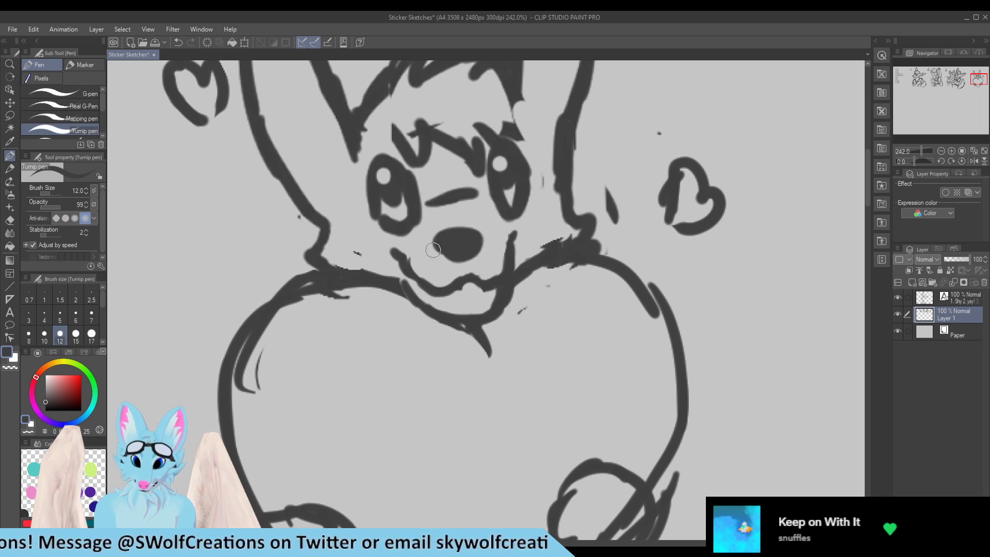
Step: Draw small whisker marks on both sides of the nose, adding finer ones with the pen size set to 7
drag(424, 239, 422, 247)
drag(487, 228, 491, 239)
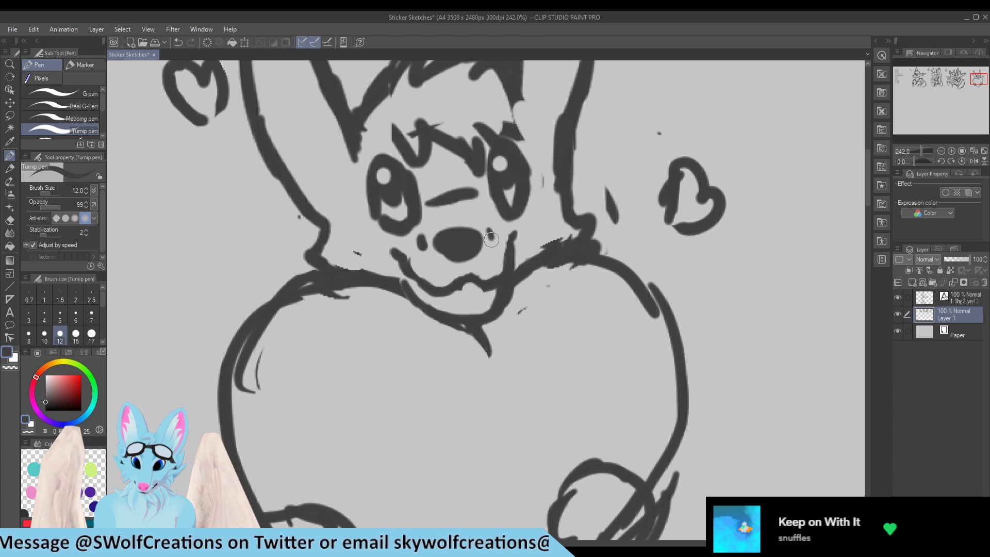
click(93, 321)
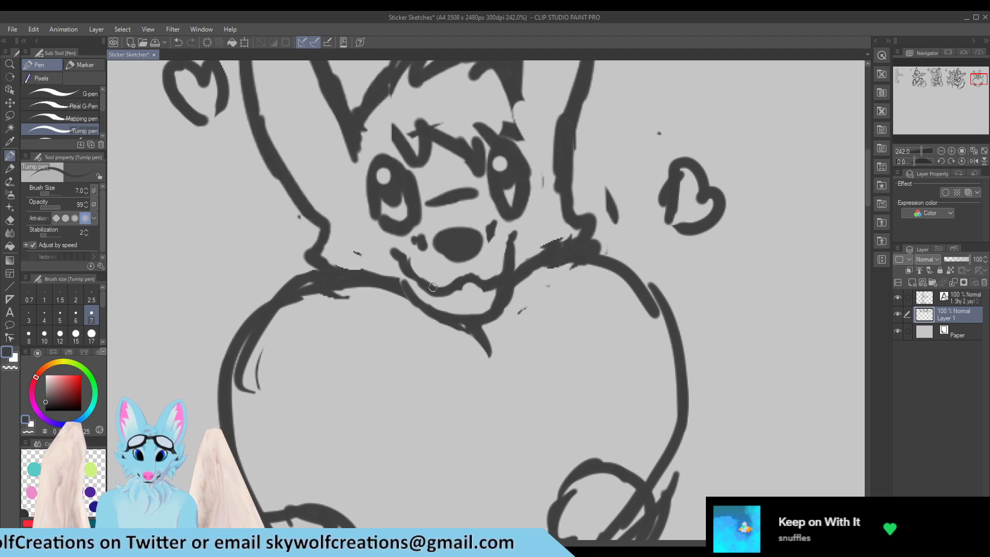
Step: Erase the lower outer edge of the left ear and the left cheek, and redraw them ending in jagged cheek fur
scroll(437, 287, down, 4)
scroll(382, 226, up, 3)
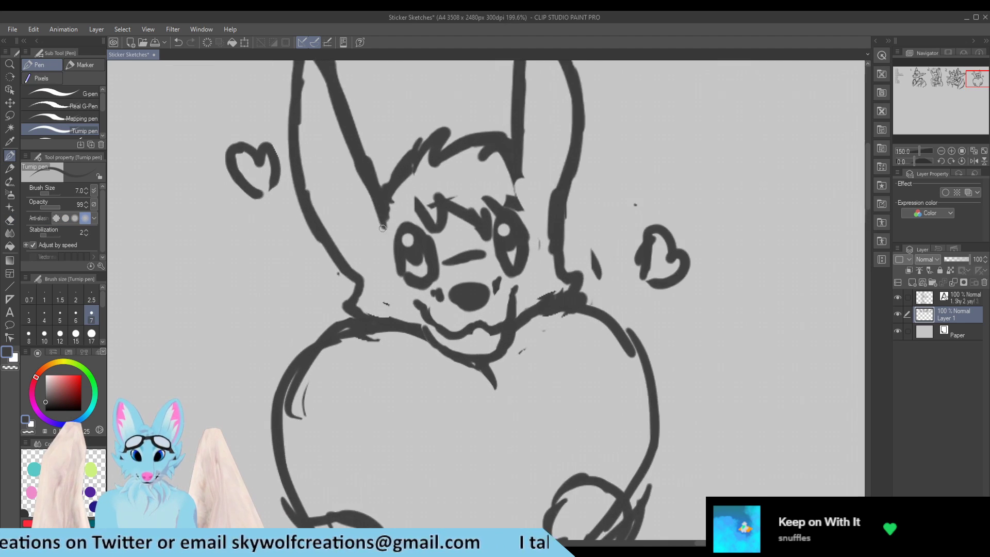
scroll(382, 226, up, 1)
key(e)
mouse_move(383, 347)
mouse_down()
mouse_move(307, 400)
mouse_move(291, 441)
mouse_move(293, 400)
mouse_move(362, 346)
mouse_up()
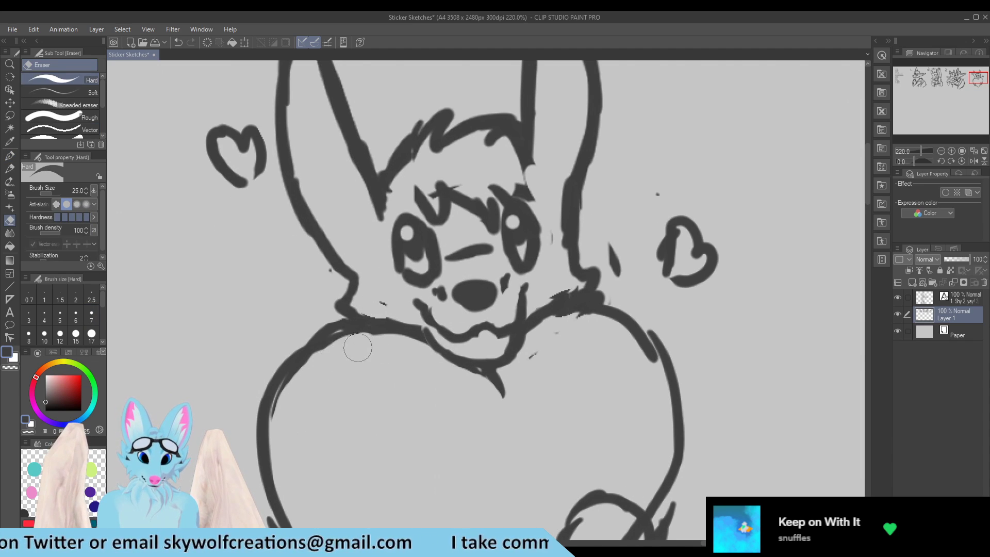
drag(349, 274, 357, 275)
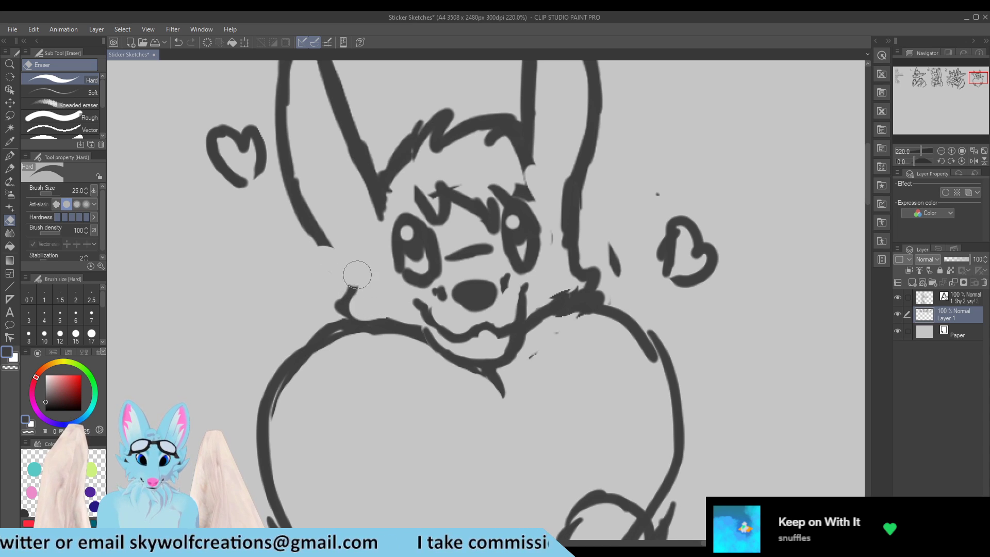
key(p)
mouse_move(319, 233)
mouse_down()
mouse_move(366, 277)
mouse_move(339, 286)
mouse_move(333, 304)
mouse_move(356, 285)
mouse_move(350, 270)
mouse_move(364, 279)
mouse_move(340, 288)
mouse_move(371, 303)
mouse_move(350, 304)
mouse_move(372, 319)
mouse_up()
key(e)
key(p)
Step: Erase the right cheek outline and the stray marks between the right ear's lower edge and the heart
key(e)
mouse_move(567, 260)
mouse_down()
mouse_move(588, 275)
mouse_move(560, 279)
mouse_move(581, 319)
mouse_move(562, 330)
mouse_move(593, 330)
mouse_move(574, 217)
mouse_move(578, 235)
mouse_move(584, 182)
mouse_move(570, 209)
mouse_up()
click(559, 330)
key(p)
mouse_move(586, 164)
mouse_down()
mouse_move(565, 199)
mouse_move(579, 230)
mouse_move(586, 218)
mouse_move(571, 214)
mouse_move(567, 201)
mouse_up()
key(e)
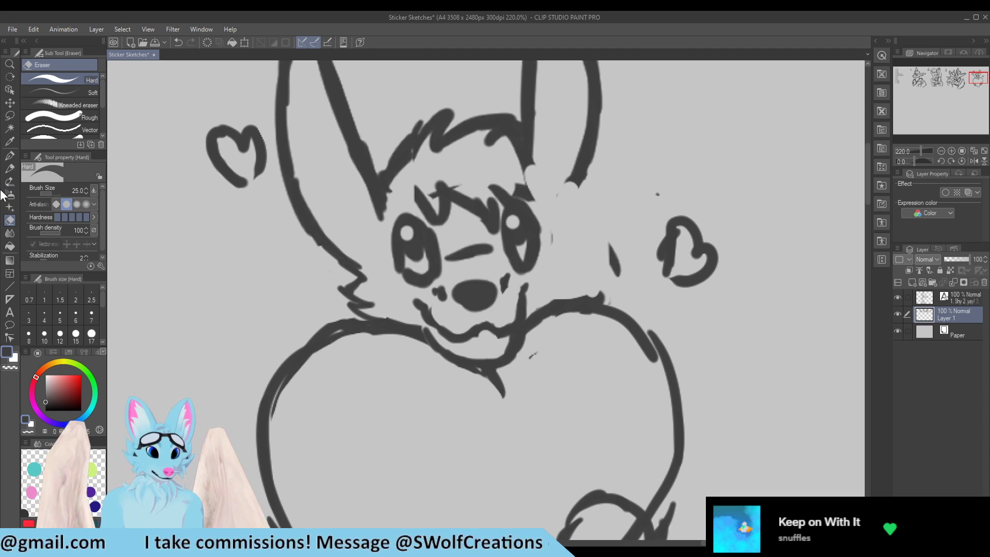
Step: Redraw the right ear's lower edge and continue it as zigzag cheek fur to the heart, cleaning up the leftover marks
click(9, 155)
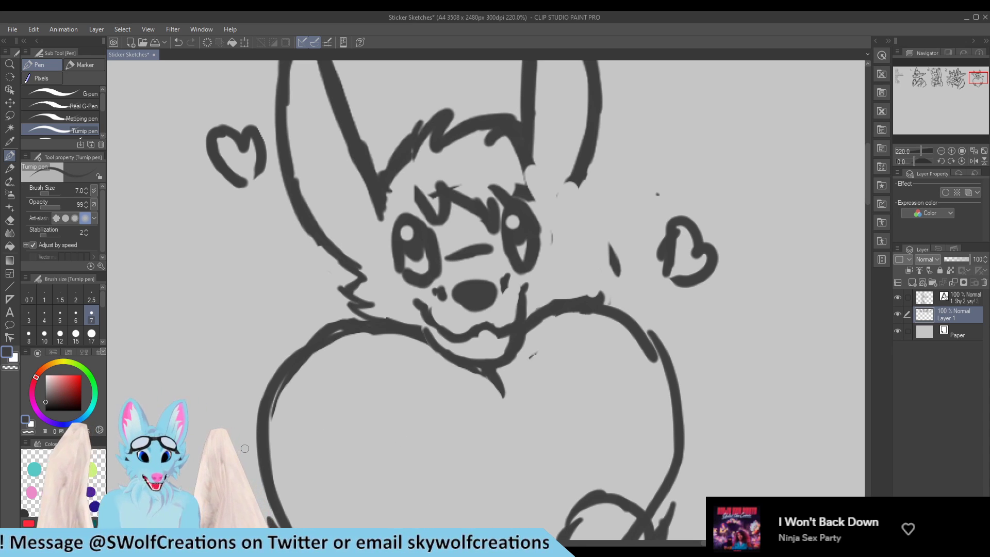
drag(576, 180, 562, 206)
mouse_move(589, 164)
mouse_down()
mouse_move(558, 209)
mouse_move(562, 202)
mouse_move(570, 231)
mouse_move(580, 225)
mouse_move(567, 221)
mouse_up()
key(e)
drag(570, 180, 558, 203)
key(p)
mouse_move(581, 166)
mouse_down()
mouse_move(564, 217)
mouse_move(566, 230)
mouse_move(586, 226)
mouse_move(567, 255)
mouse_move(584, 269)
mouse_move(563, 303)
mouse_up()
key(e)
mouse_move(616, 240)
mouse_down()
mouse_move(613, 286)
mouse_move(598, 291)
mouse_move(590, 309)
mouse_up()
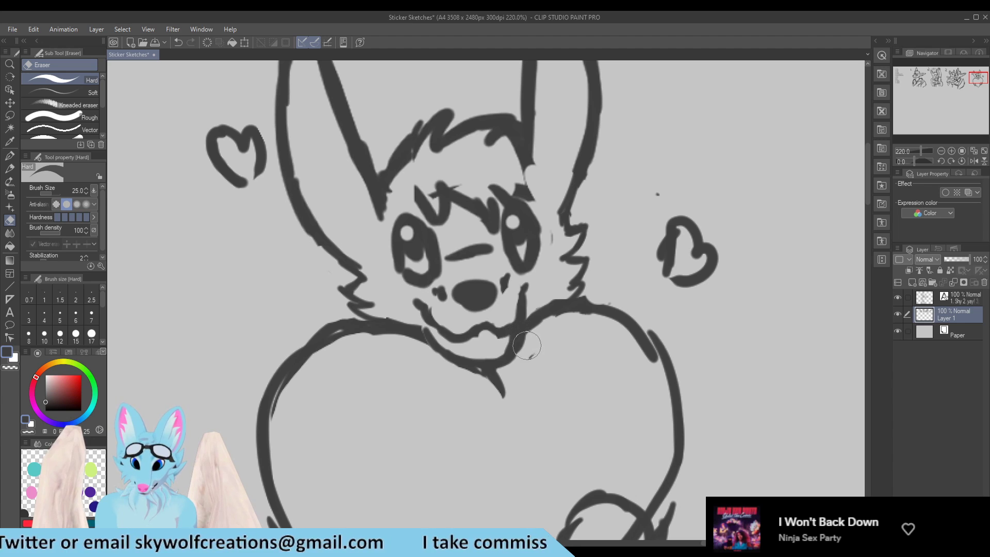
Step: Trim the whisker marks left of the nose and touch up the line below the left mouth corner
click(437, 301)
key(p)
drag(425, 317, 449, 353)
key(e)
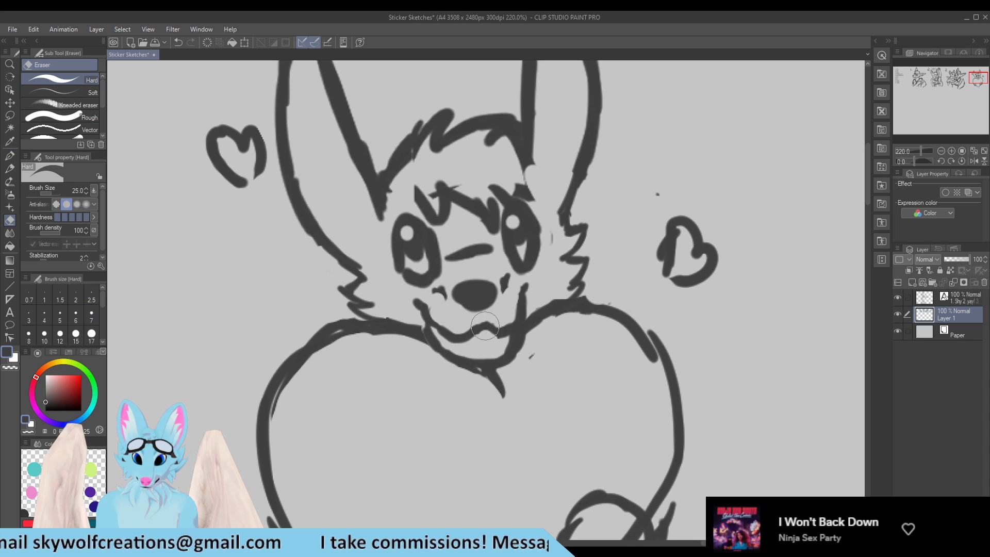
Step: Erase the thick chin line on both sides and redraw it as a thinner, narrower curve meeting the heart's notch
mouse_move(506, 341)
mouse_down()
mouse_move(529, 323)
mouse_move(510, 324)
mouse_move(504, 352)
mouse_move(529, 368)
mouse_up()
key(p)
key(e)
key(p)
mouse_move(538, 313)
mouse_down()
mouse_move(499, 360)
mouse_move(519, 328)
mouse_move(500, 356)
mouse_move(471, 362)
mouse_move(444, 356)
mouse_move(449, 339)
mouse_move(433, 324)
mouse_move(457, 356)
mouse_move(477, 360)
mouse_move(472, 353)
mouse_move(496, 348)
mouse_move(507, 330)
mouse_move(501, 346)
mouse_move(507, 333)
mouse_move(502, 346)
mouse_move(544, 327)
mouse_up()
key(e)
key(p)
key(e)
key(p)
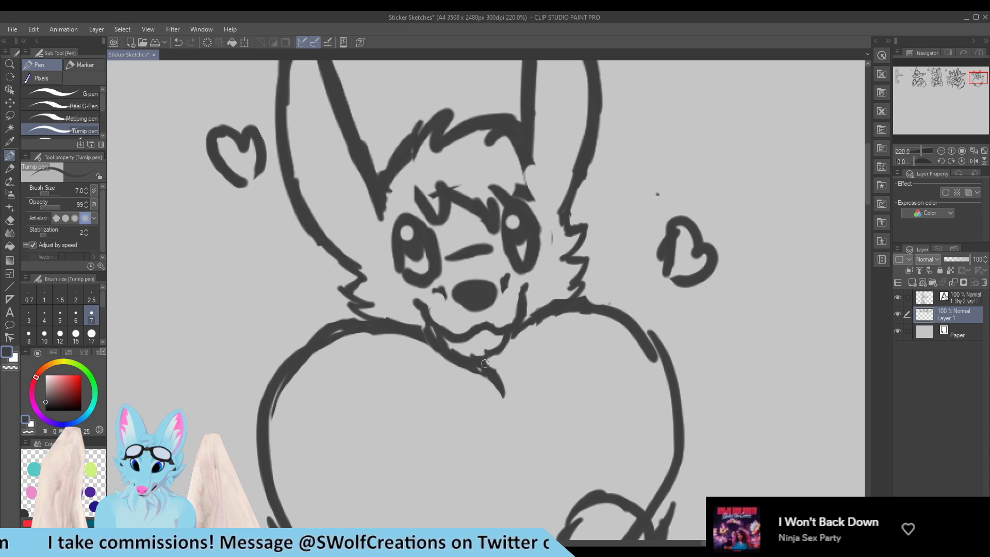
key(e)
mouse_move(470, 380)
mouse_down()
mouse_move(424, 361)
mouse_move(453, 369)
mouse_move(418, 334)
mouse_move(441, 340)
mouse_move(409, 329)
mouse_move(456, 351)
mouse_up()
key(p)
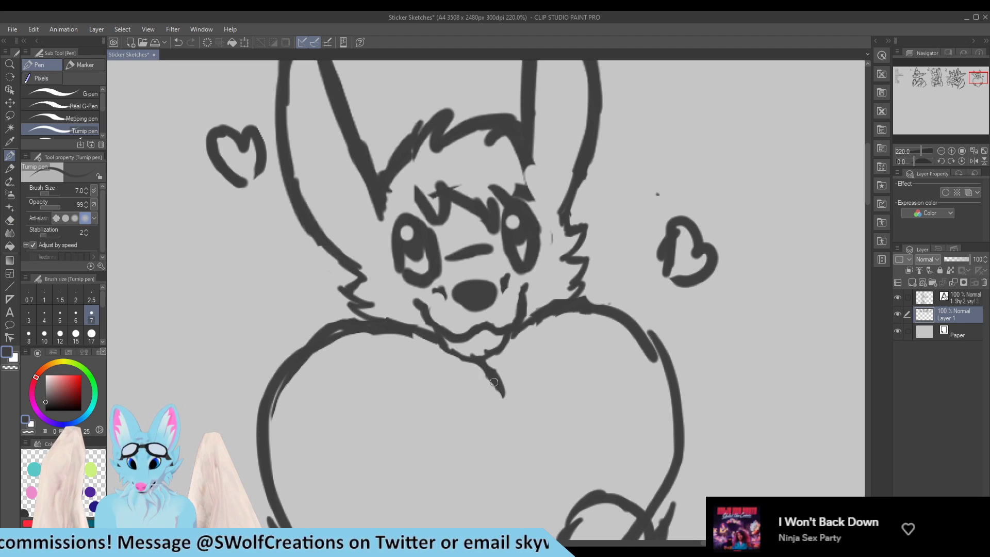
scroll(488, 248, down, 5)
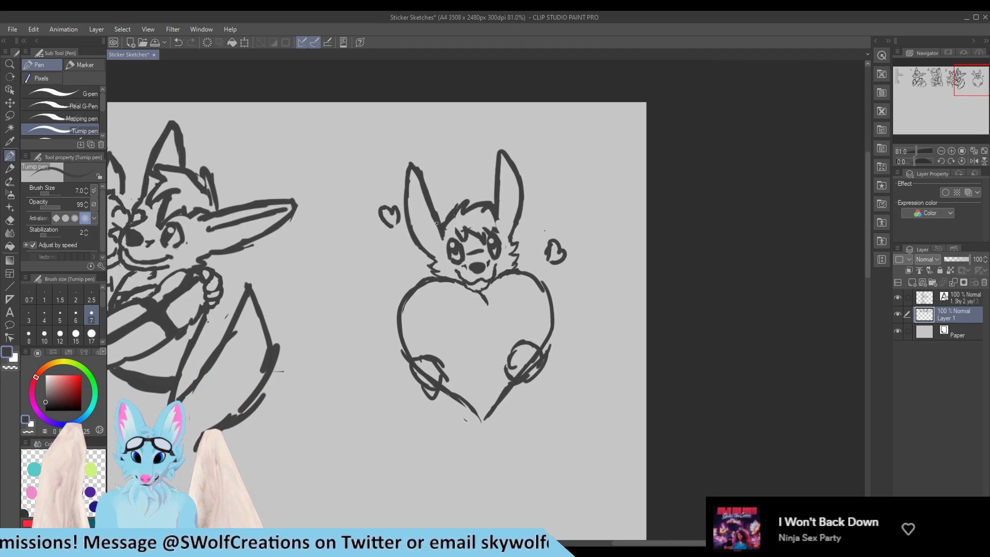
Step: Try cutting off the bottoms of both eyes and closing them with raised lower eyelid lines
scroll(453, 227, up, 2)
scroll(485, 271, up, 4)
key(e)
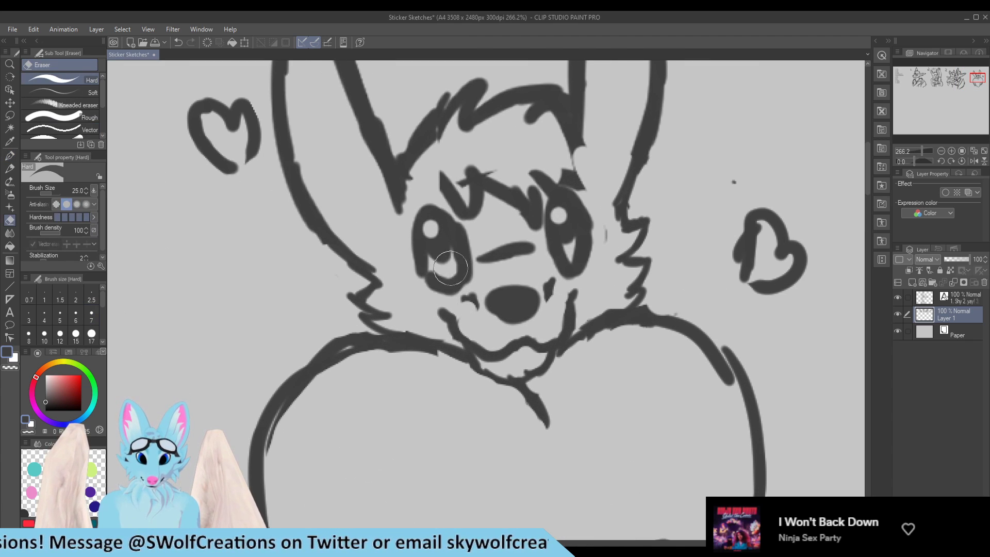
mouse_move(445, 287)
mouse_down()
mouse_move(460, 275)
mouse_move(429, 283)
mouse_move(462, 273)
mouse_up()
key(p)
key(e)
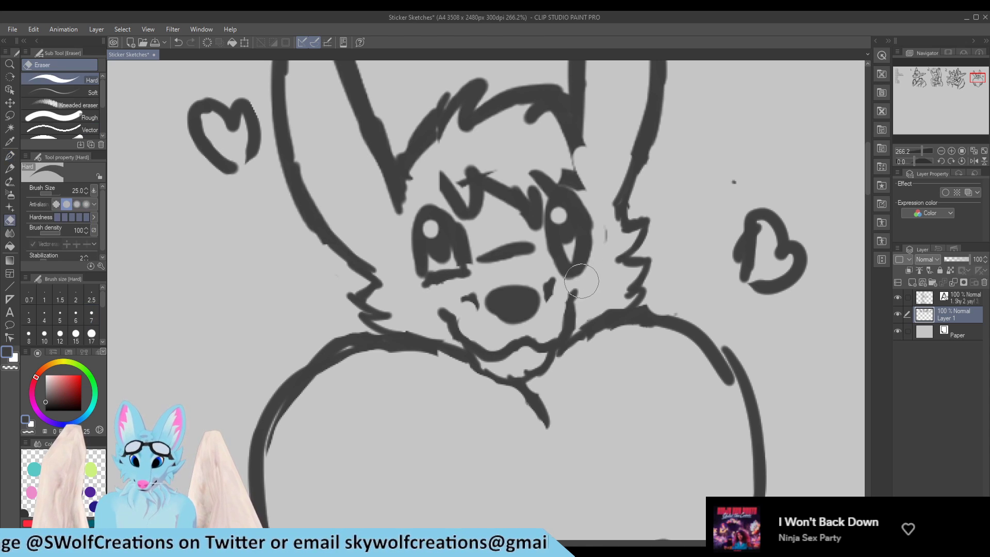
drag(587, 282, 579, 268)
key(p)
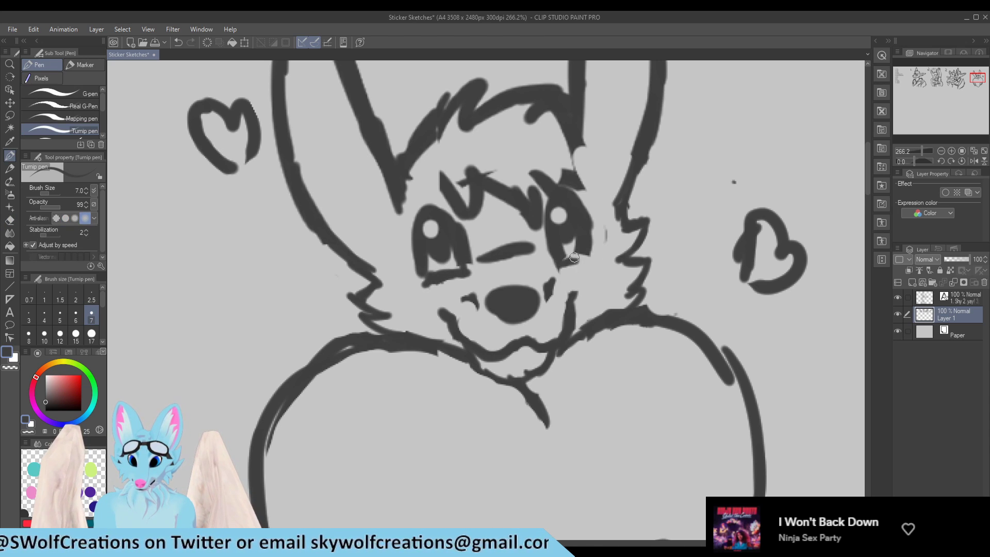
key(e)
mouse_move(581, 248)
mouse_down()
mouse_move(567, 257)
mouse_move(593, 258)
mouse_up()
key(p)
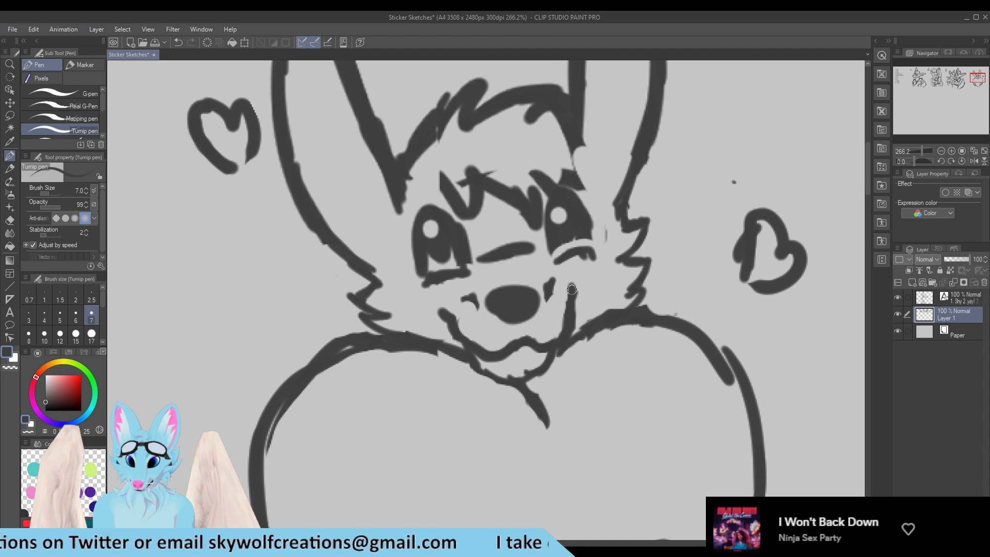
Step: Extend both mouth corners upward with small curved smile ends
mouse_move(444, 301)
mouse_down()
mouse_move(443, 328)
mouse_move(437, 312)
mouse_move(458, 335)
mouse_move(448, 308)
mouse_up()
key(e)
key(p)
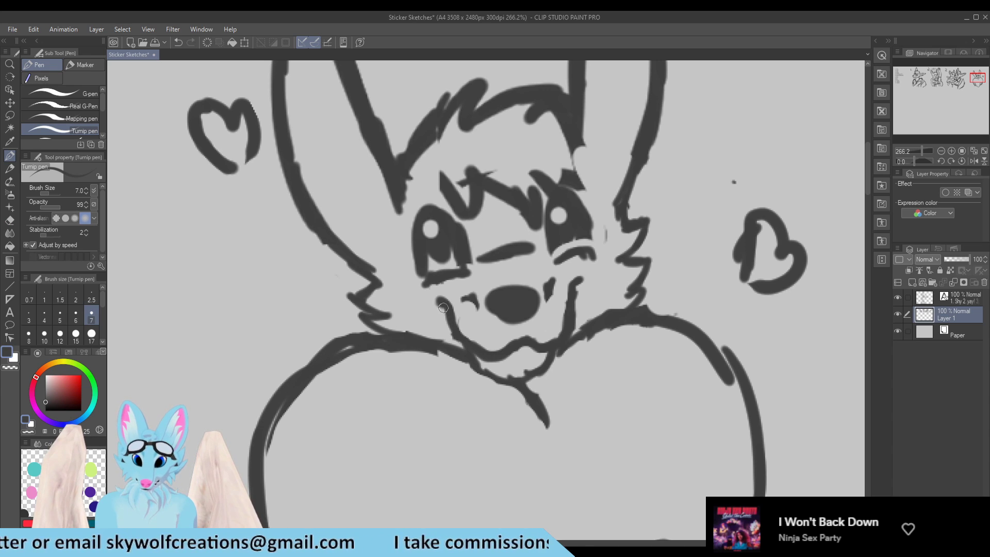
Step: Erase the right eye's heavy outline and redraw it slimmer with a highlighted pupil and an arched lower lid
key(e)
mouse_move(568, 263)
mouse_down()
mouse_move(575, 234)
mouse_move(561, 219)
mouse_move(563, 230)
mouse_move(596, 227)
mouse_move(591, 249)
mouse_move(559, 264)
mouse_move(578, 249)
mouse_move(592, 251)
mouse_move(596, 266)
mouse_move(577, 262)
mouse_move(593, 264)
mouse_move(589, 248)
mouse_move(600, 258)
mouse_move(557, 232)
mouse_move(560, 197)
mouse_move(551, 214)
mouse_move(576, 201)
mouse_move(569, 194)
mouse_move(584, 230)
mouse_up()
key(p)
key(e)
key(p)
mouse_move(571, 194)
mouse_down()
mouse_move(586, 244)
mouse_move(586, 228)
mouse_move(557, 205)
mouse_move(580, 216)
mouse_move(569, 200)
mouse_move(562, 222)
mouse_up()
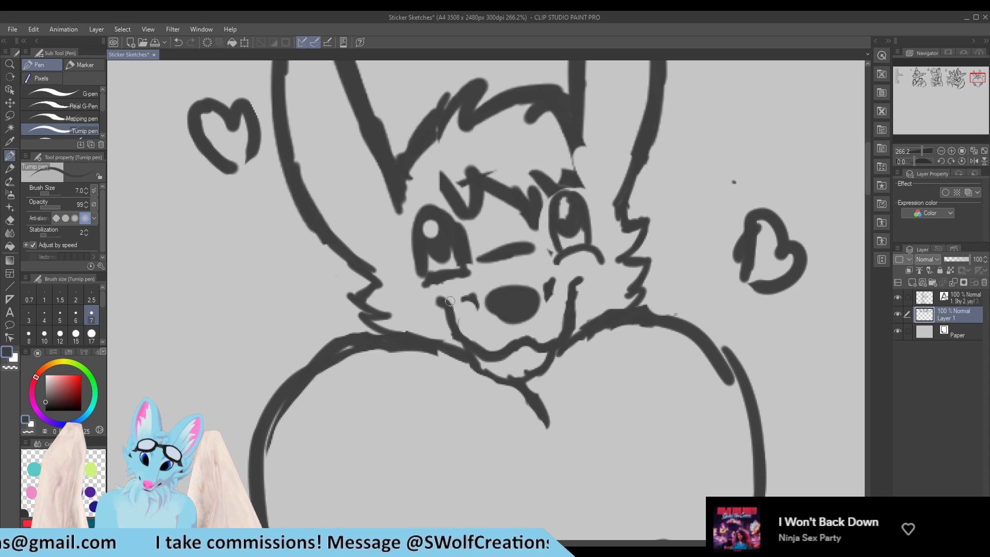
Step: Erase the left eye completely and redraw it smaller with a curved lower lid and a highlighted pupil
key(e)
mouse_move(459, 258)
mouse_down()
mouse_move(447, 230)
mouse_move(425, 237)
mouse_move(462, 262)
mouse_move(519, 247)
mouse_move(426, 272)
mouse_move(413, 214)
mouse_up()
key(p)
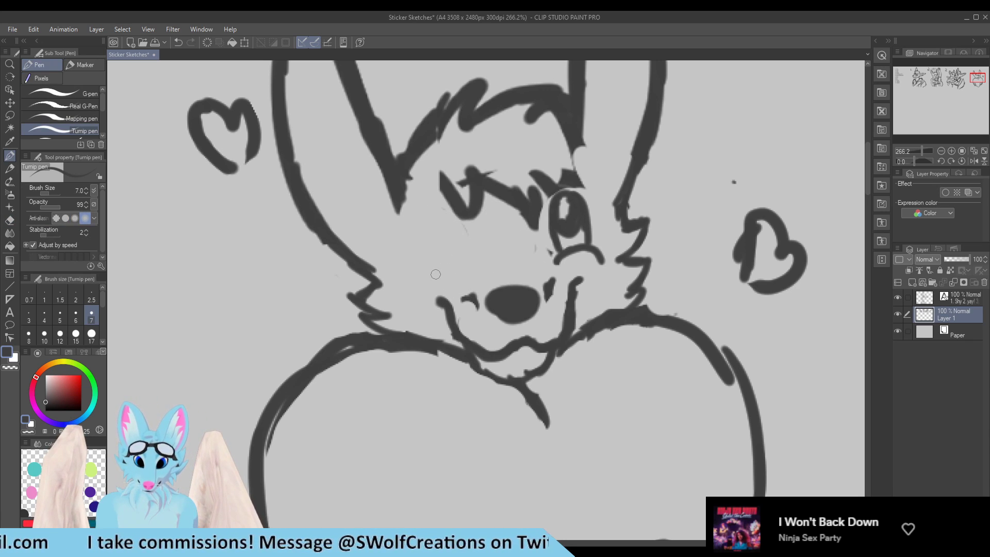
mouse_move(416, 287)
mouse_down()
mouse_move(448, 259)
mouse_move(470, 265)
mouse_move(450, 218)
mouse_move(459, 230)
mouse_move(432, 217)
mouse_move(450, 220)
mouse_move(423, 235)
mouse_move(435, 249)
mouse_move(419, 279)
mouse_up()
key(e)
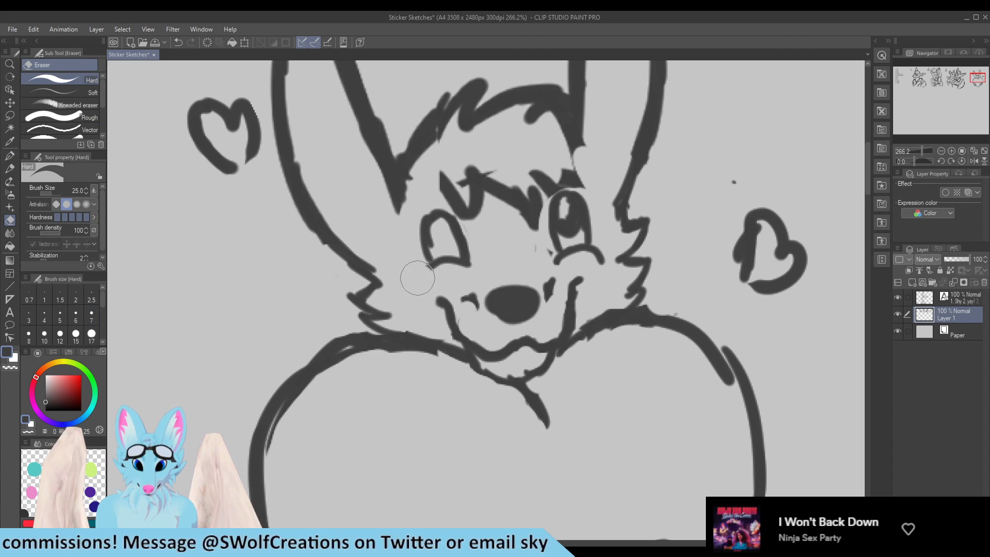
key(p)
mouse_move(443, 219)
mouse_down()
mouse_move(432, 247)
mouse_move(454, 251)
mouse_move(451, 239)
mouse_up()
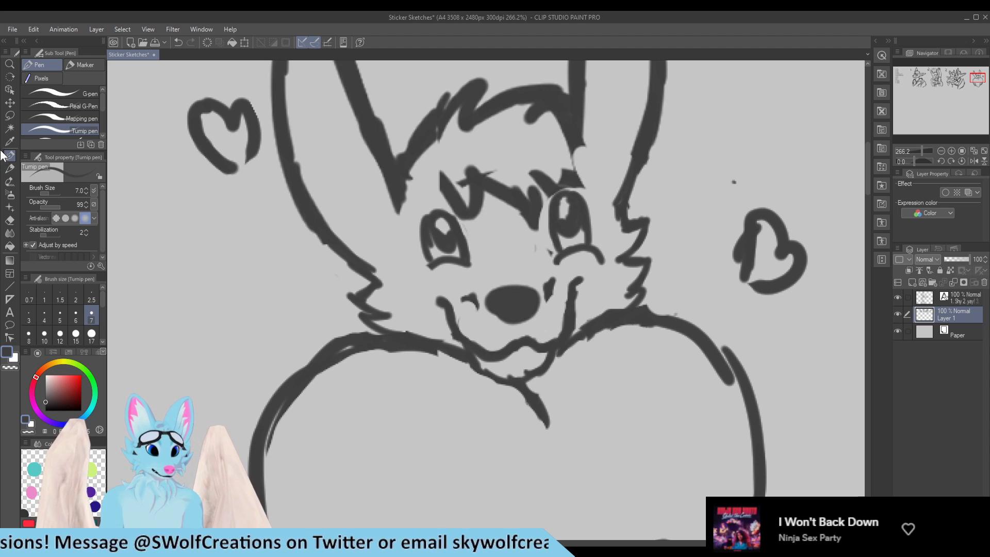
Step: Lasso the right eye, move it slightly toward the nose and deselect it
click(10, 116)
mouse_move(558, 269)
mouse_down()
mouse_move(604, 264)
mouse_move(583, 190)
mouse_move(544, 209)
mouse_move(547, 267)
mouse_up()
drag(582, 228, 565, 236)
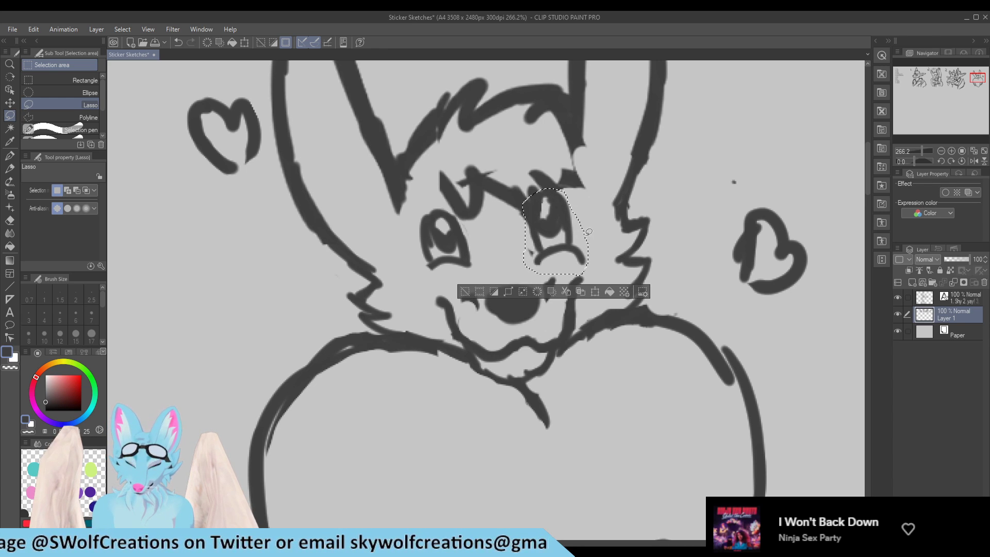
key(ctrl+d)
scroll(421, 193, down, 10)
scroll(415, 91, up, 8)
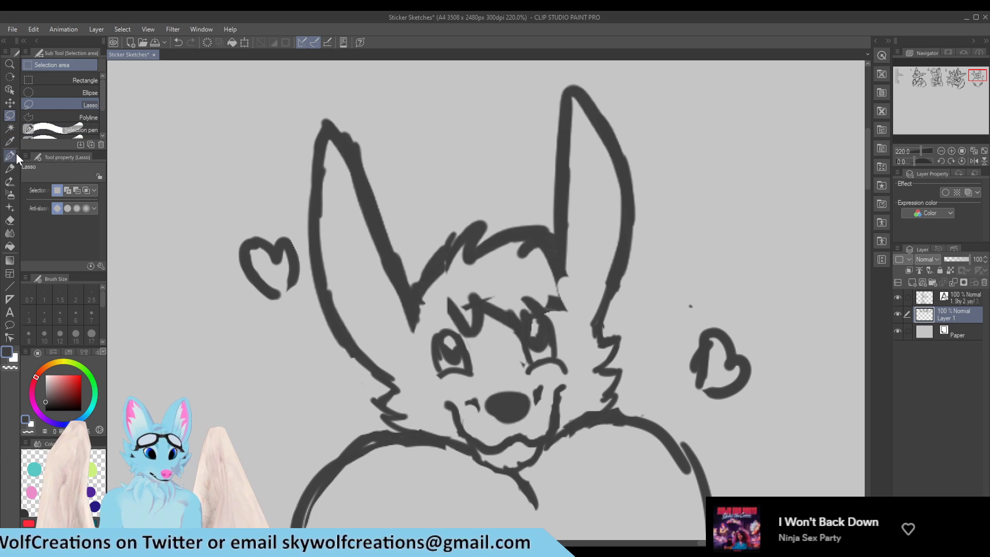
Step: Redraw the left part of the fringe as a pointed strand sweeping above the left eye, erasing the old strokes
click(11, 155)
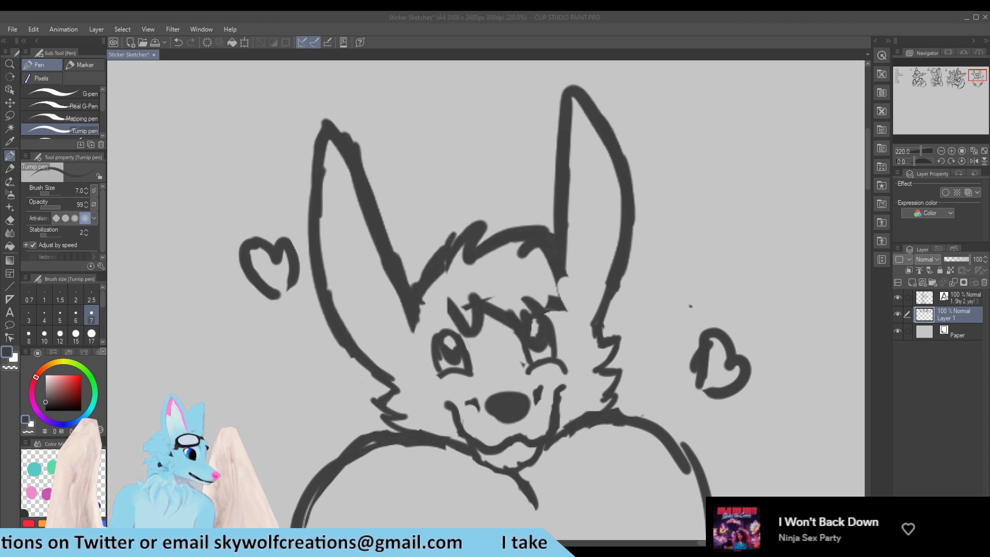
scroll(690, 306, up, 2)
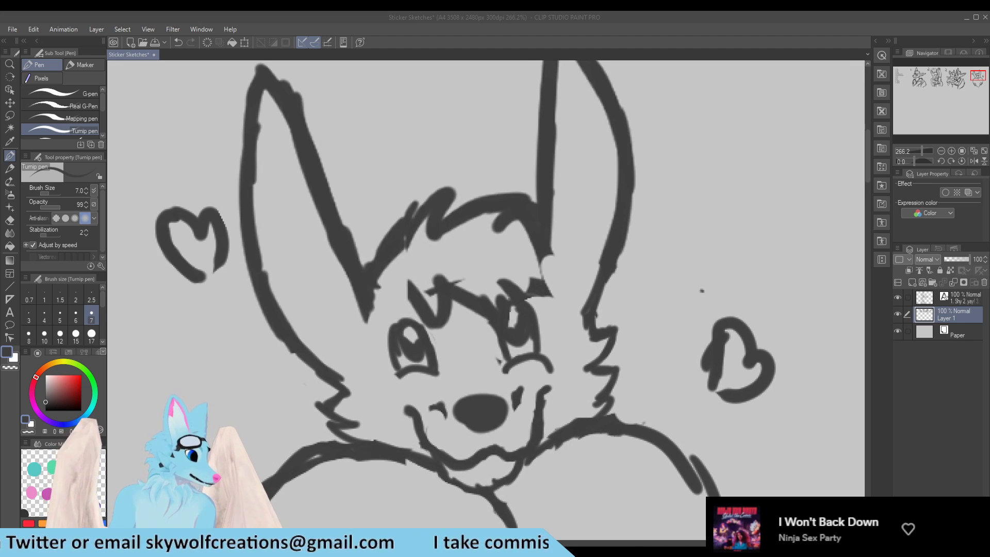
drag(389, 284, 428, 318)
key(e)
mouse_move(435, 282)
mouse_down()
mouse_move(426, 273)
mouse_move(420, 288)
mouse_move(393, 291)
mouse_move(445, 324)
mouse_move(440, 297)
mouse_move(418, 278)
mouse_up()
key(p)
key(e)
Step: Erase the old fringe strokes above the right eye and draw thinner curved hair strands falling toward it
drag(492, 285, 504, 304)
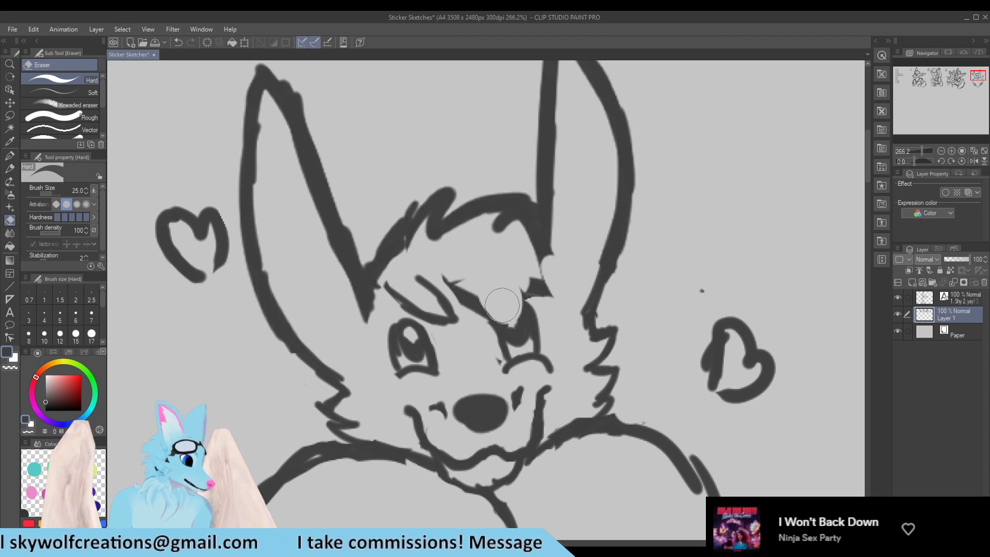
key(p)
mouse_move(431, 285)
mouse_down()
mouse_move(458, 286)
mouse_move(507, 326)
mouse_move(500, 294)
mouse_move(512, 326)
mouse_move(500, 287)
mouse_up()
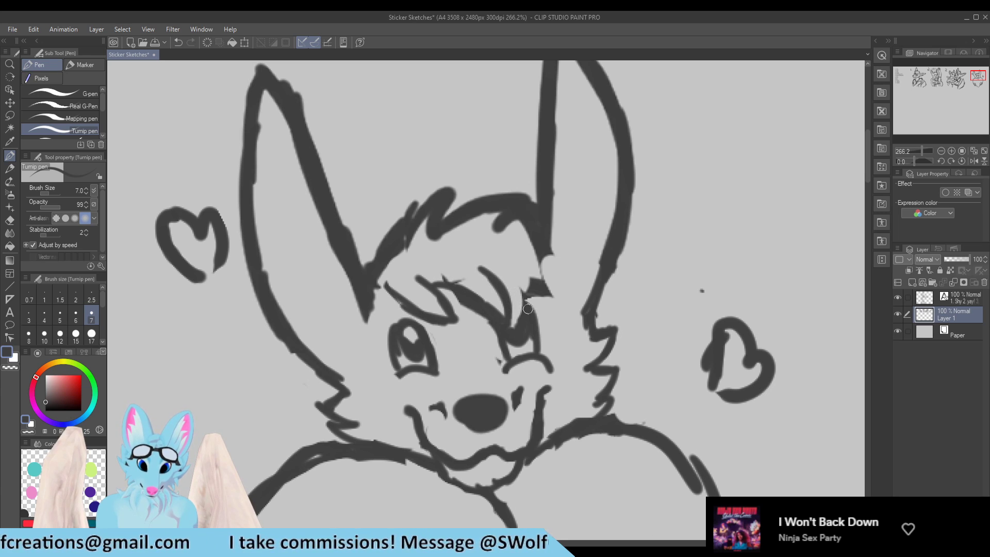
key(e)
key(p)
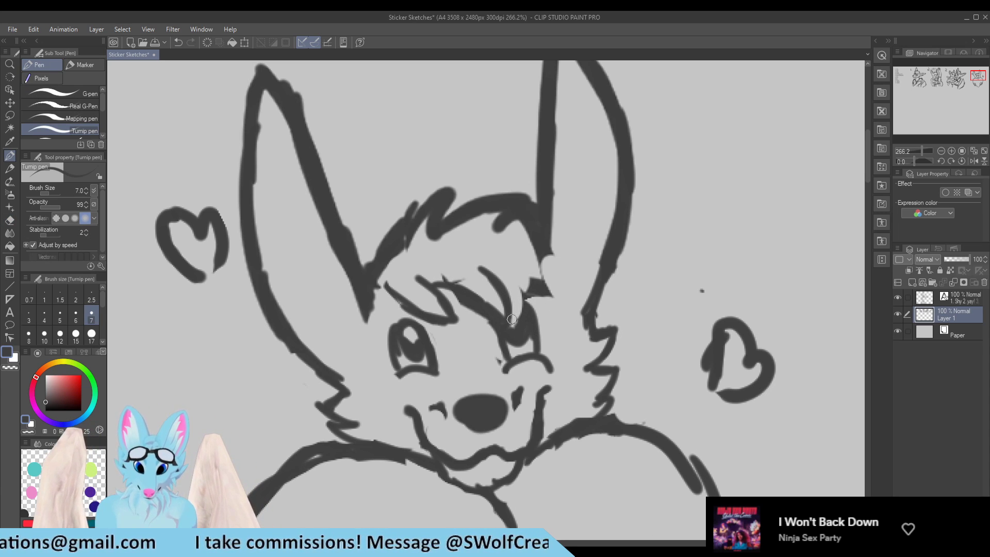
drag(517, 322, 524, 267)
Step: Replace the top of the hair with a taller rounded outline that has pointed tufts at the left, crown and right
mouse_move(524, 305)
mouse_down()
mouse_move(516, 254)
mouse_move(540, 280)
mouse_move(518, 218)
mouse_move(479, 196)
mouse_move(483, 213)
mouse_move(449, 238)
mouse_move(425, 226)
mouse_move(390, 264)
mouse_move(383, 247)
mouse_move(398, 223)
mouse_move(365, 248)
mouse_move(388, 192)
mouse_up()
key(e)
key(p)
mouse_move(381, 238)
mouse_down()
mouse_move(403, 196)
mouse_move(477, 162)
mouse_move(491, 163)
mouse_move(473, 185)
mouse_move(520, 201)
mouse_move(556, 230)
mouse_up()
drag(505, 198, 553, 266)
mouse_move(554, 266)
mouse_down()
mouse_move(524, 249)
mouse_move(526, 279)
mouse_up()
Step: Draw inner-ear lines with a small tuft in the right ear and redraw its lower outer edge toward the cheek
mouse_move(577, 96)
mouse_down()
mouse_move(567, 161)
mouse_move(572, 298)
mouse_move(582, 248)
mouse_up()
mouse_move(589, 312)
mouse_down()
mouse_move(571, 321)
mouse_move(588, 302)
mouse_move(578, 337)
mouse_up()
key(e)
key(p)
drag(602, 280, 568, 326)
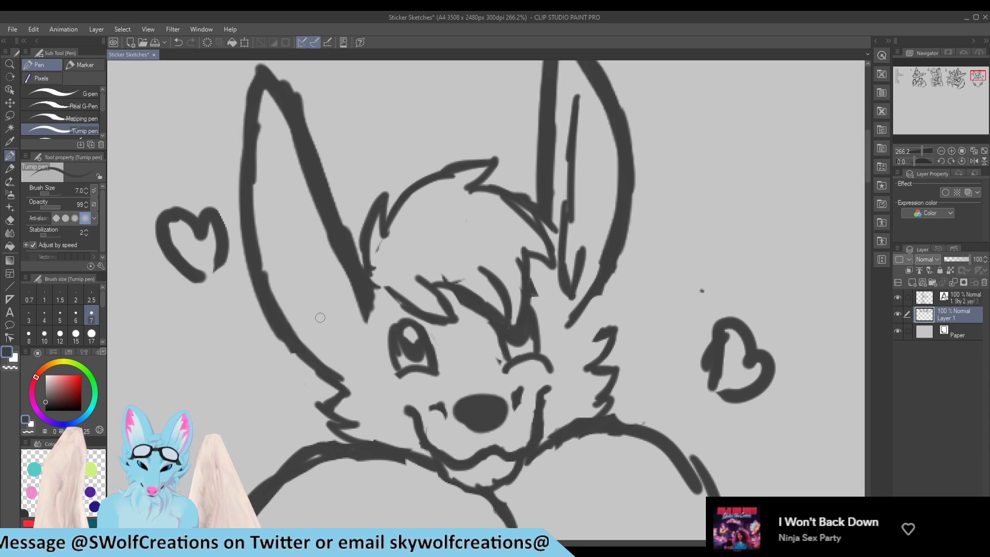
Step: Replace the left ear's inner edge with a thinner, more rounded curve running down to the hairline
key(e)
mouse_move(369, 324)
mouse_down()
mouse_move(354, 298)
mouse_move(371, 297)
mouse_up()
key(p)
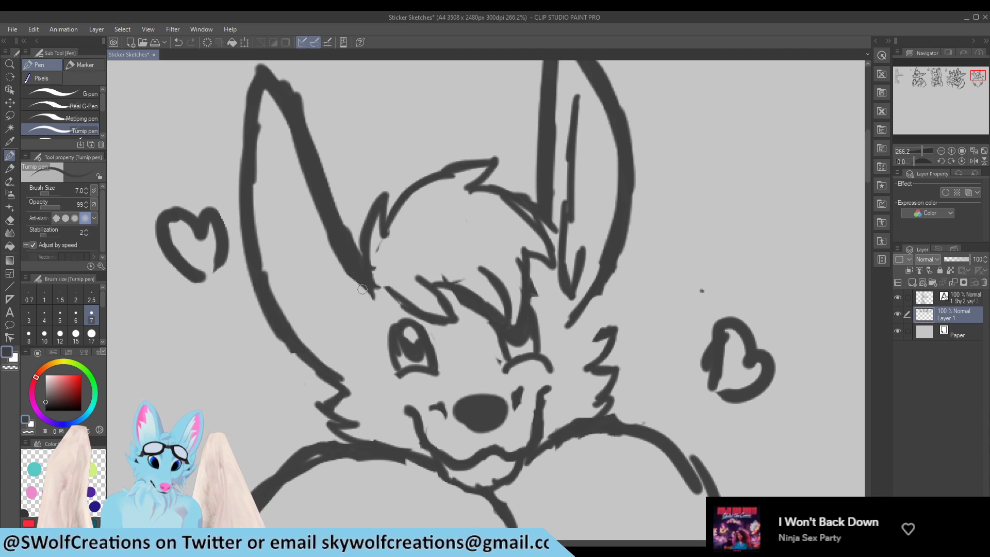
key(e)
key(p)
mouse_move(360, 294)
mouse_down()
mouse_move(284, 136)
mouse_move(345, 195)
mouse_up()
drag(318, 124, 361, 250)
drag(343, 171, 362, 281)
mouse_move(350, 217)
mouse_down()
mouse_move(364, 289)
mouse_move(379, 293)
mouse_up()
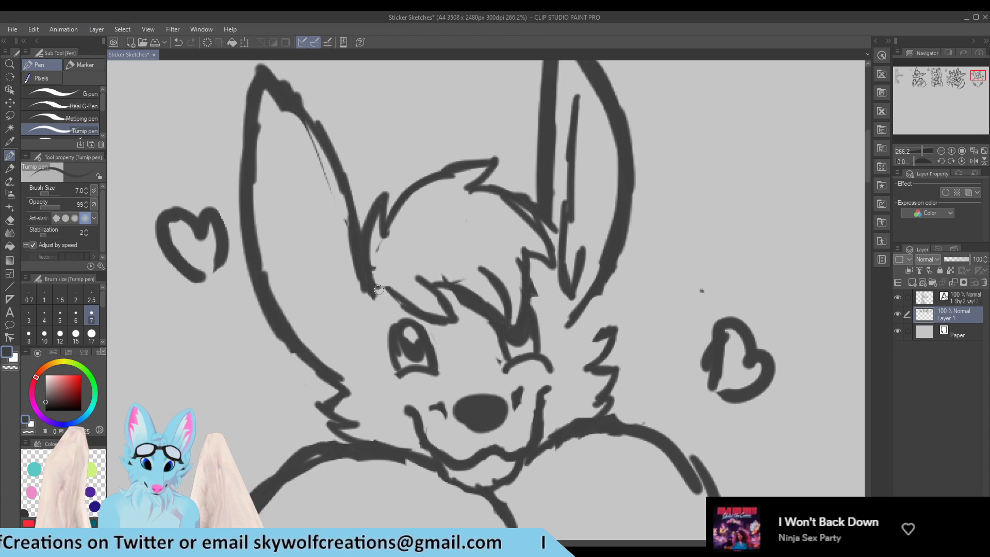
Step: Erase the left ear's outer edge and redraw it as a thinner curve sweeping down to the cheek
key(e)
drag(255, 278, 342, 384)
key(p)
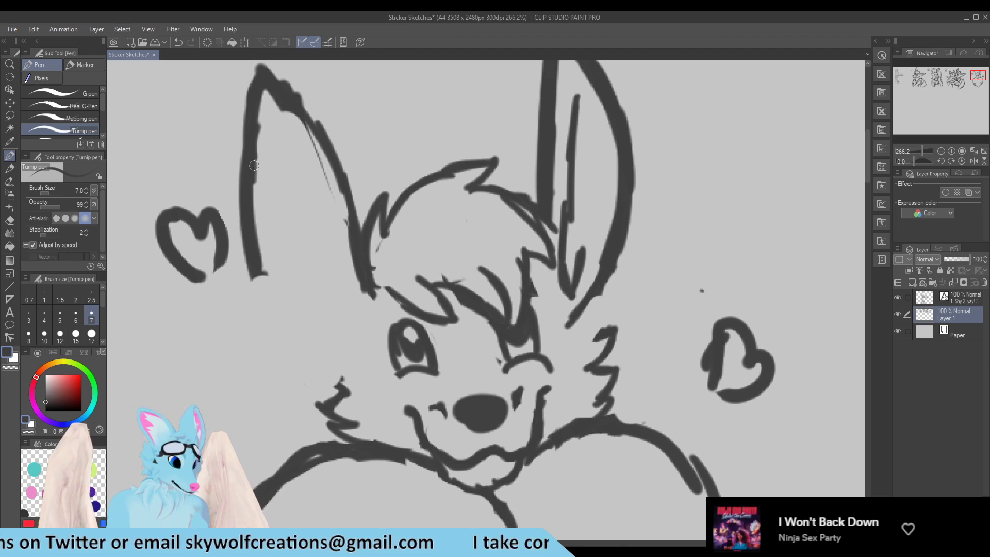
mouse_move(250, 109)
mouse_down()
mouse_move(277, 234)
mouse_move(255, 226)
mouse_move(333, 358)
mouse_up()
key(e)
drag(261, 294, 232, 150)
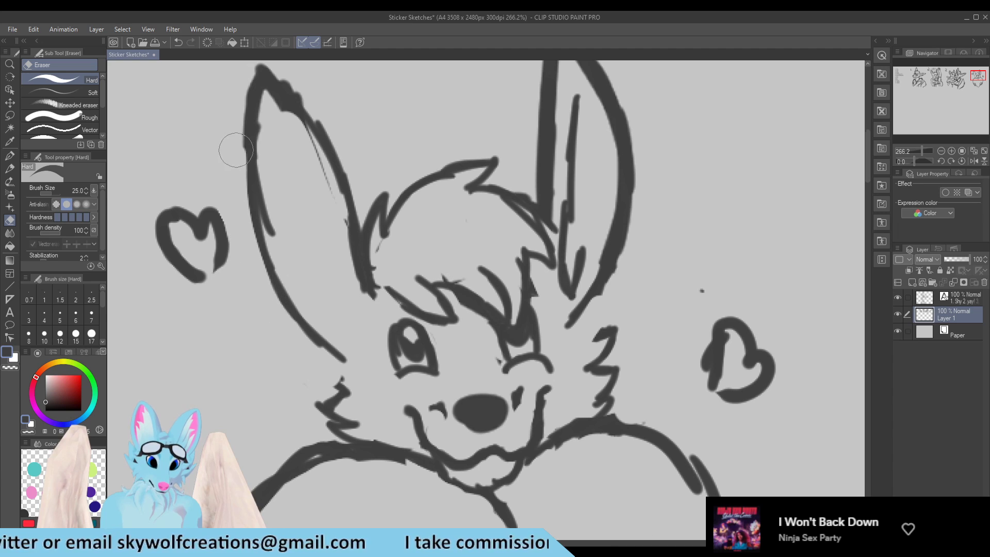
Step: Join the left ear's outer edge to the cheek with a rounded bend and redraw the fur down to the heart
key(p)
mouse_move(344, 360)
mouse_down()
mouse_move(354, 381)
mouse_move(338, 409)
mouse_move(352, 412)
mouse_move(334, 424)
mouse_move(357, 444)
mouse_up()
key(e)
key(p)
Step: Erase the right cheek fur, redraw it closer to the face from the ear's base, and refine the left cheek tufts
key(e)
mouse_move(591, 330)
mouse_down()
mouse_move(617, 349)
mouse_move(595, 391)
mouse_up()
key(p)
mouse_move(573, 319)
mouse_down()
mouse_move(591, 354)
mouse_move(584, 373)
mouse_move(593, 363)
mouse_move(580, 375)
mouse_move(599, 372)
mouse_move(578, 403)
mouse_move(592, 409)
mouse_move(599, 394)
mouse_move(560, 430)
mouse_up()
key(e)
key(p)
mouse_move(336, 388)
mouse_down()
mouse_move(355, 371)
mouse_move(356, 382)
mouse_move(336, 393)
mouse_move(354, 405)
mouse_up()
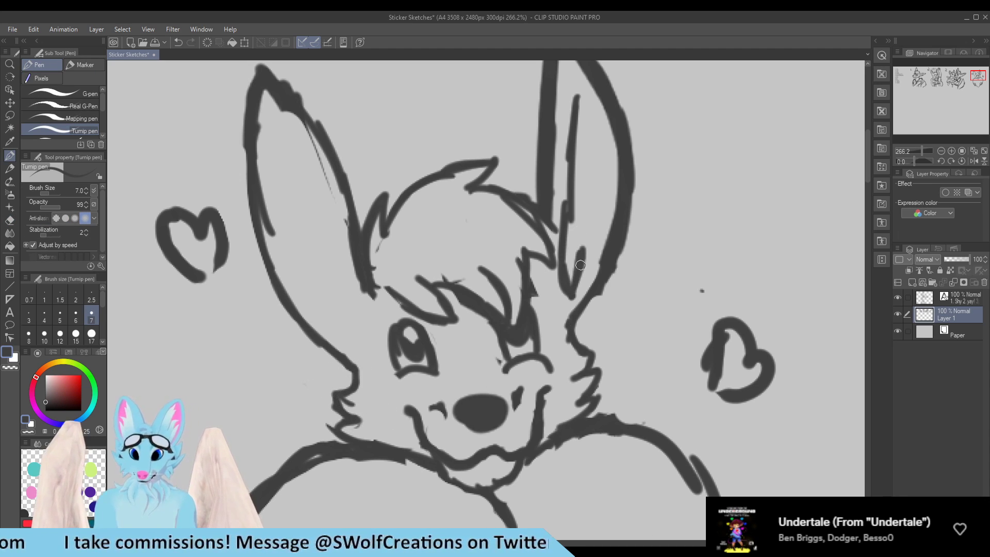
Step: Erase the tuft at the base of the right inner ear and undo the last thin strokes drawn there
key(e)
mouse_move(581, 264)
mouse_down()
mouse_move(589, 240)
mouse_move(584, 224)
mouse_move(577, 267)
mouse_move(569, 164)
mouse_move(565, 235)
mouse_up()
key(p)
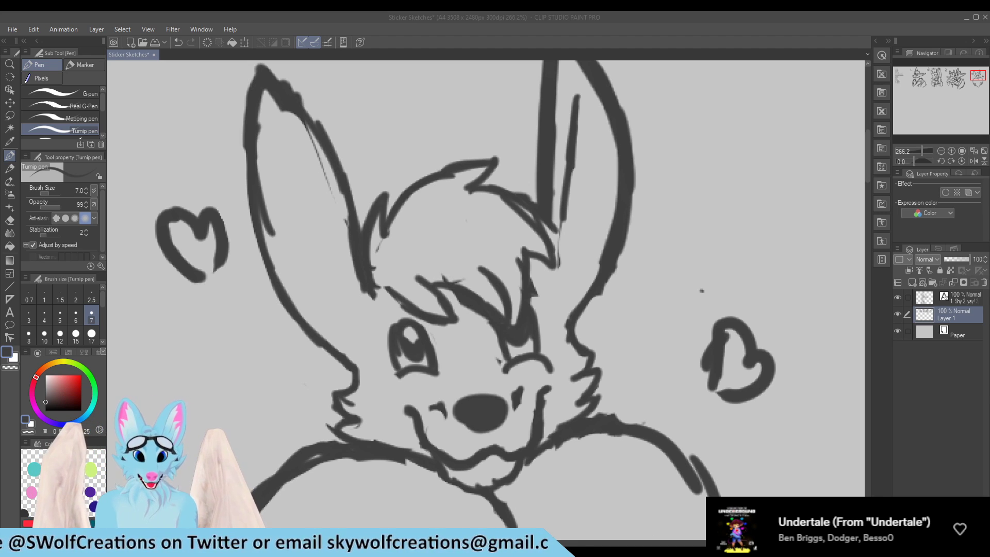
click(564, 258)
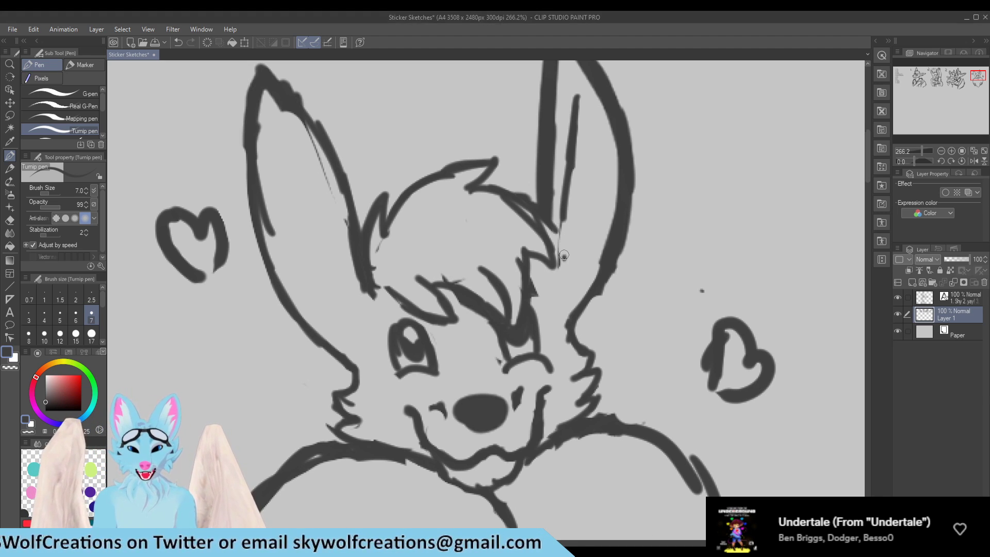
key(ctrl+z)
key(ctrl+z)
key(ctrl+z)
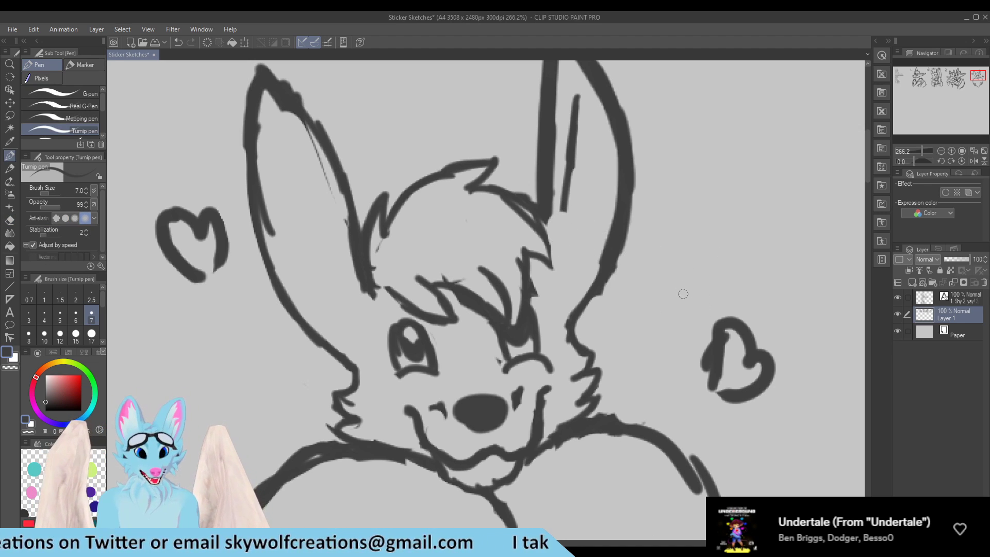
Step: Clean up the left ear's inner edge in the fourth pose and draw inner-ear lines with fur tufts in both ears
scroll(632, 242, down, 3)
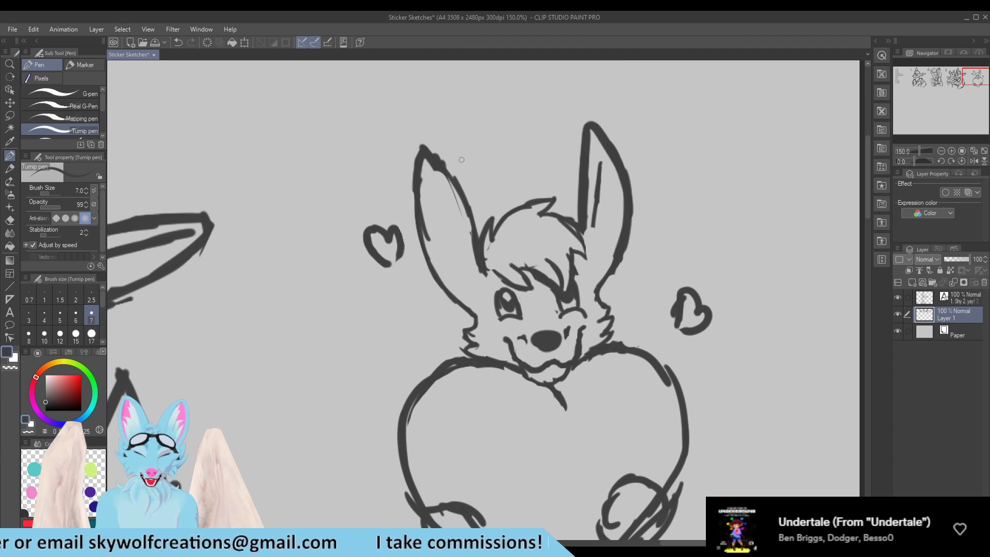
key(e)
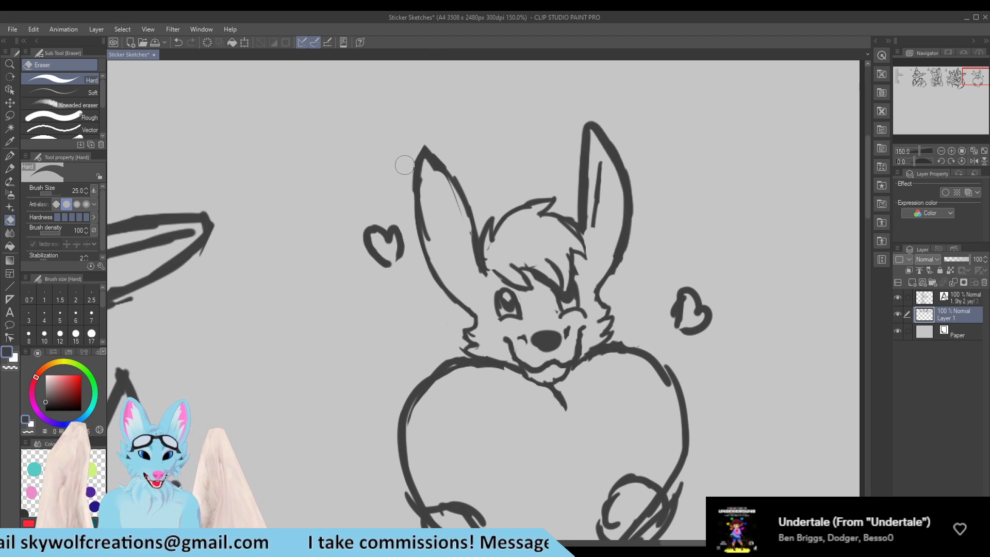
mouse_move(444, 213)
mouse_down()
mouse_move(454, 201)
mouse_move(425, 170)
mouse_up()
key(p)
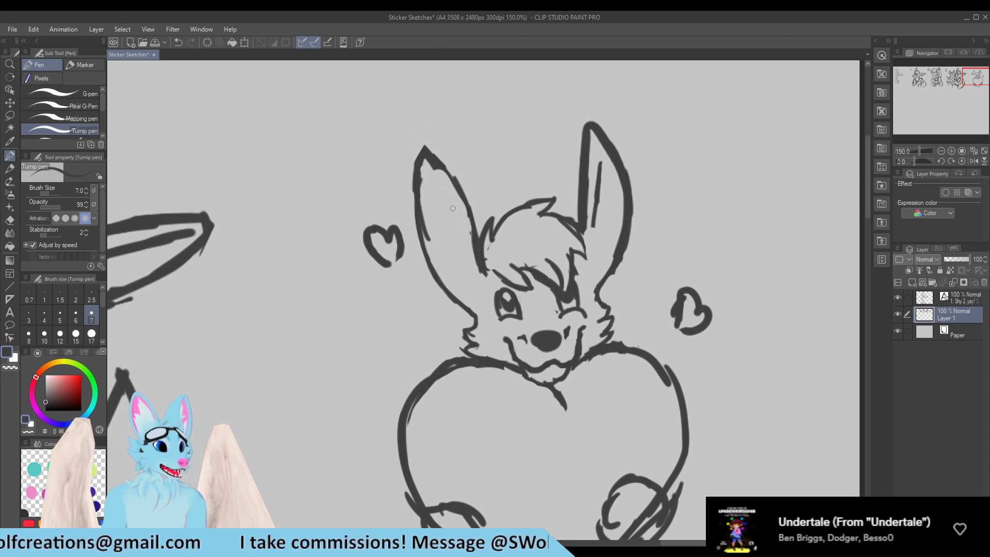
drag(447, 172, 479, 255)
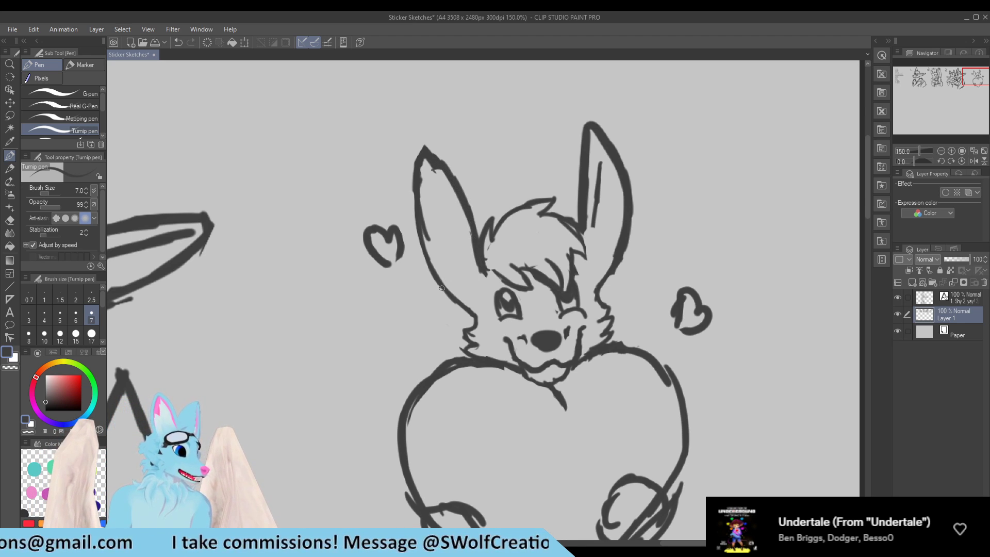
drag(434, 181, 480, 303)
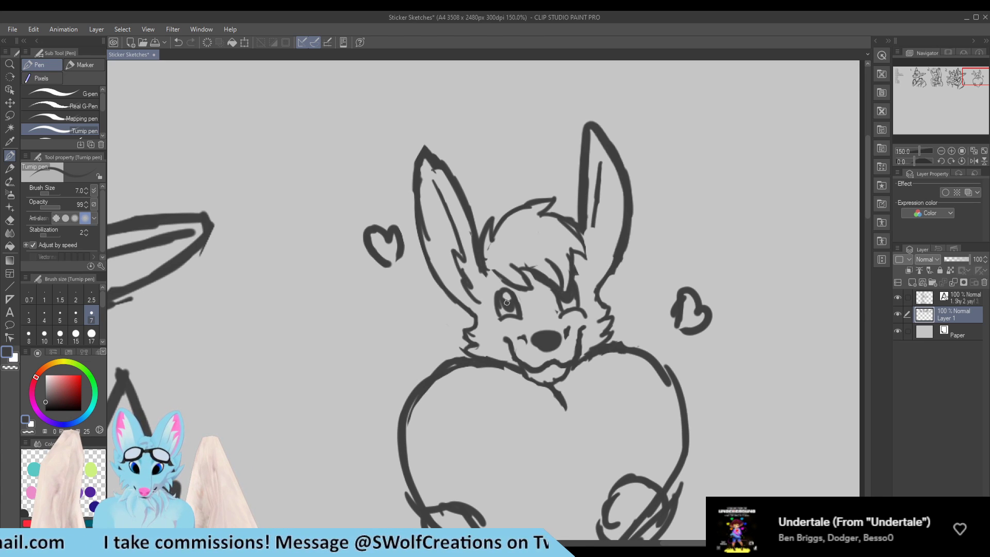
drag(596, 219, 585, 293)
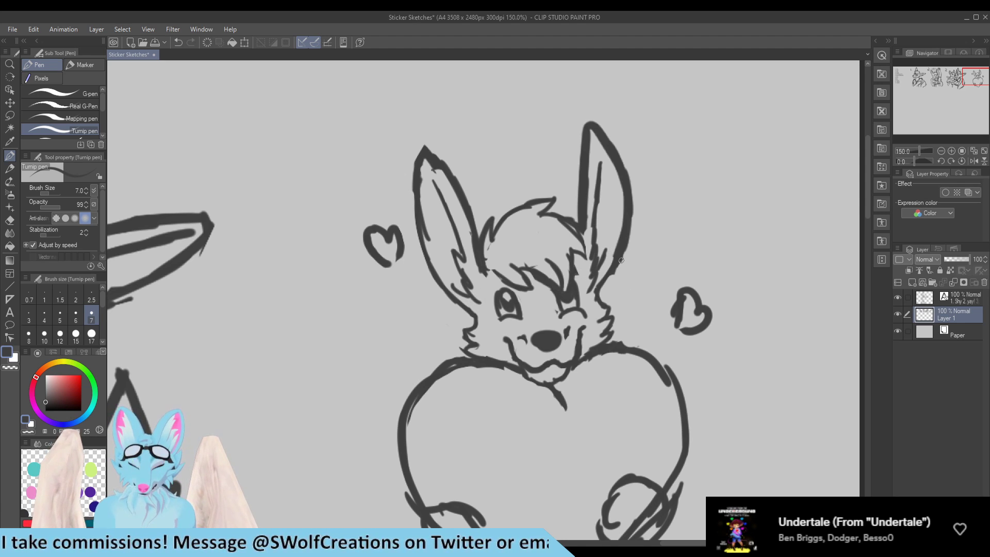
Step: Erase the blunt end of the inner-ear line on the third pose's long sideways ear and redraw it as jagged fur
scroll(593, 246, down, 5)
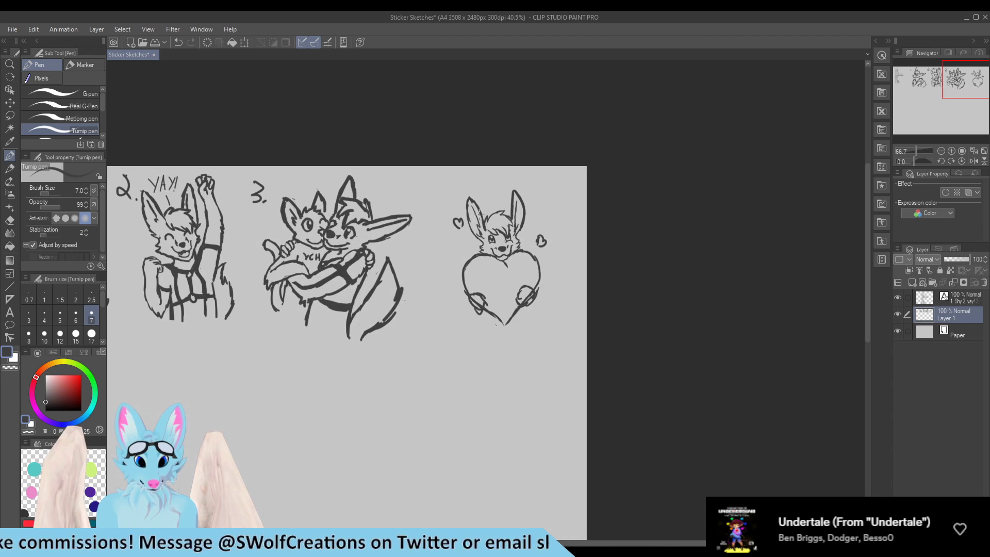
scroll(593, 247, down, 1)
scroll(490, 199, up, 6)
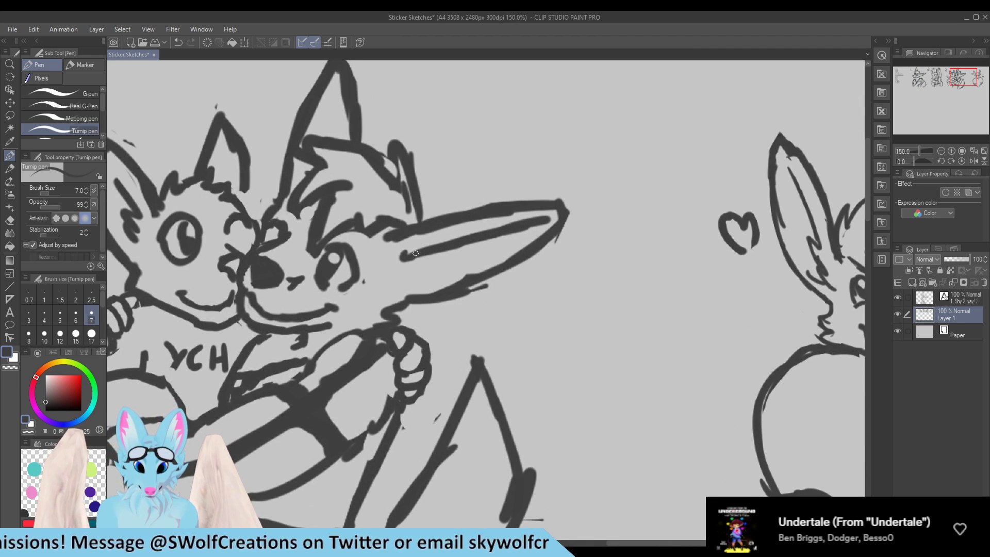
key(e)
mouse_move(405, 257)
mouse_down()
mouse_move(425, 265)
mouse_move(408, 266)
mouse_up()
key(p)
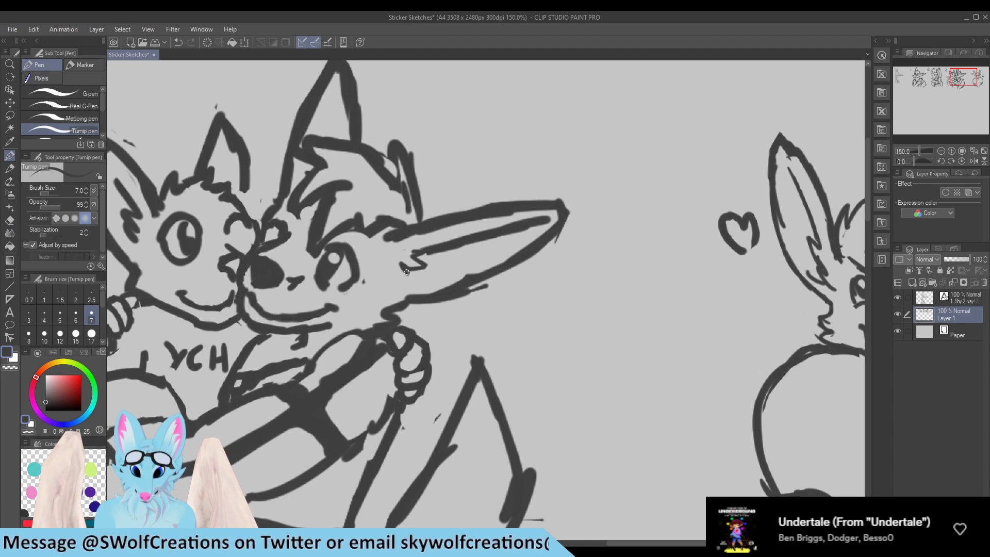
Step: Compare the third and fourth poses side by side, examining the ears, face and overall proportions
scroll(414, 283, down, 5)
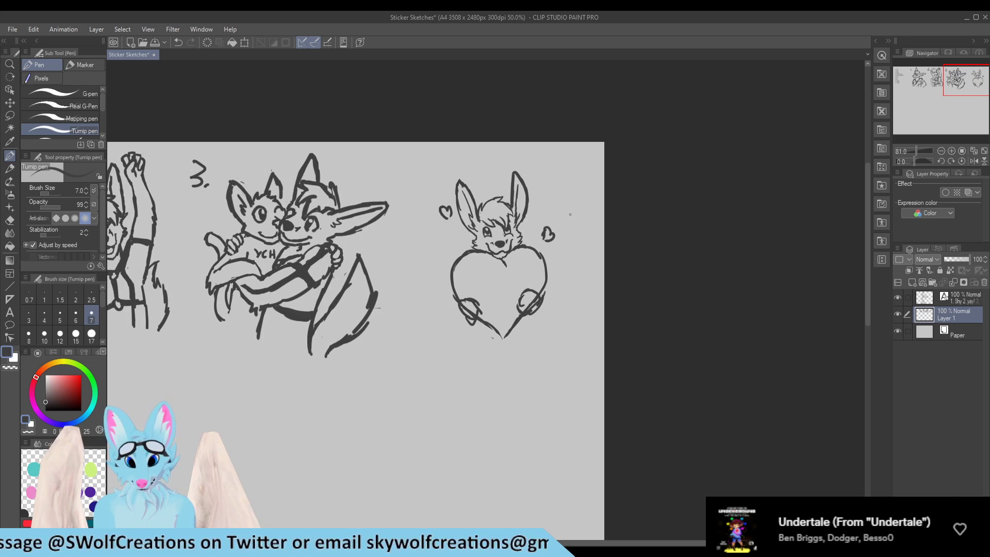
scroll(492, 225, up, 2)
scroll(493, 224, down, 3)
scroll(515, 242, up, 5)
scroll(516, 247, down, 3)
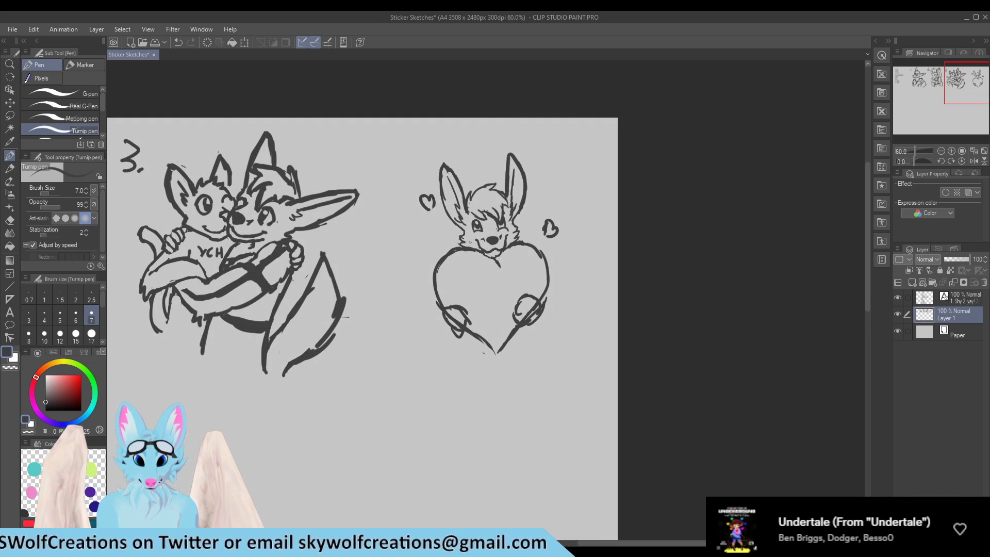
scroll(483, 243, down, 2)
scroll(516, 258, up, 5)
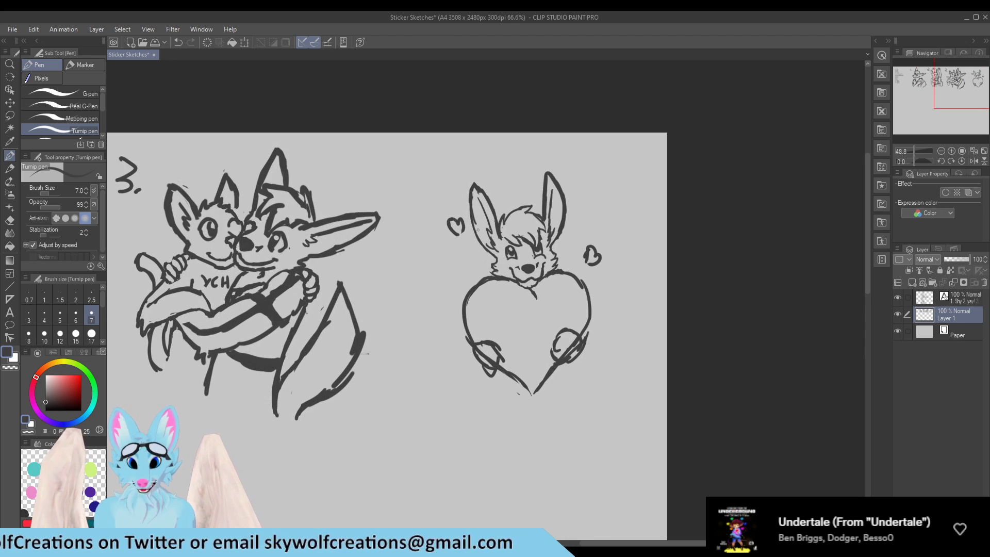
scroll(495, 247, up, 3)
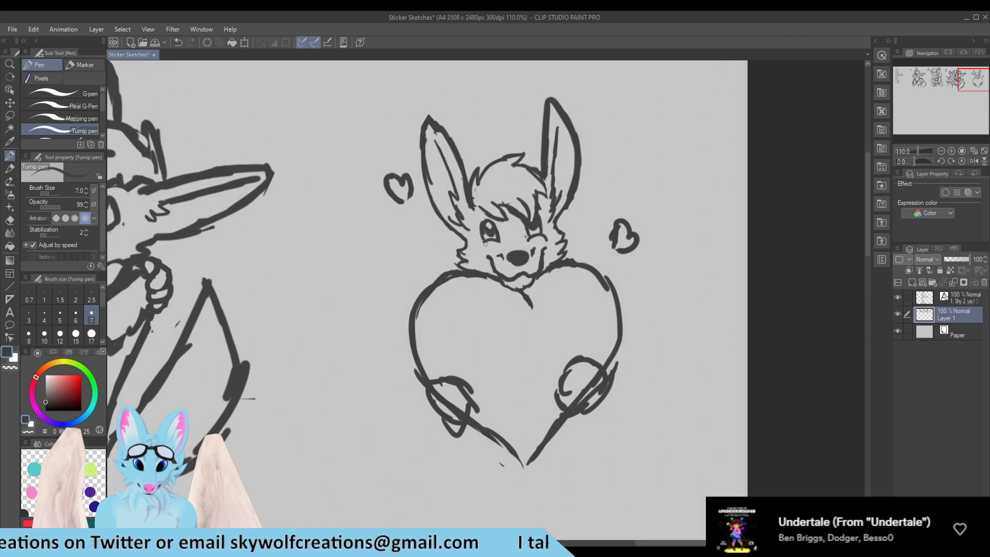
scroll(651, 343, down, 2)
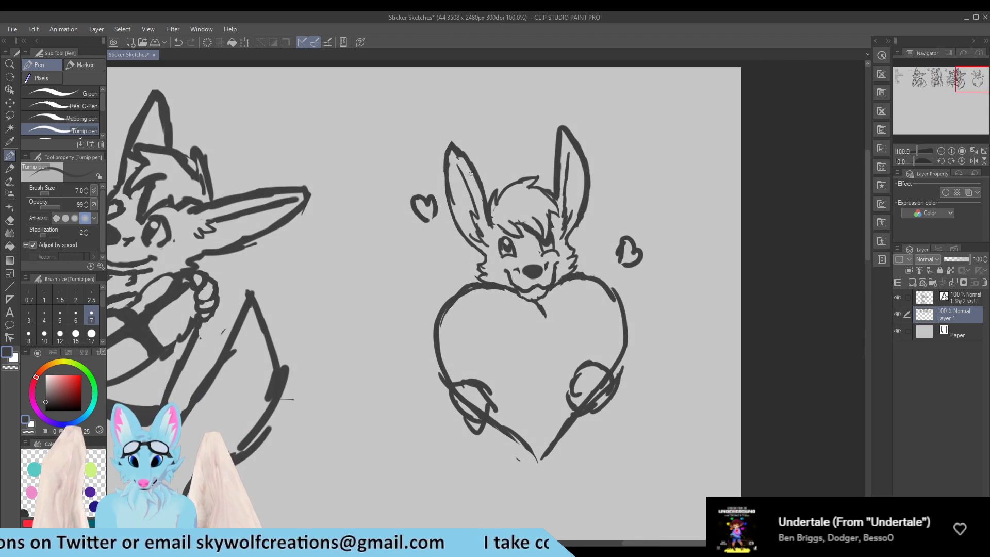
scroll(473, 182, up, 3)
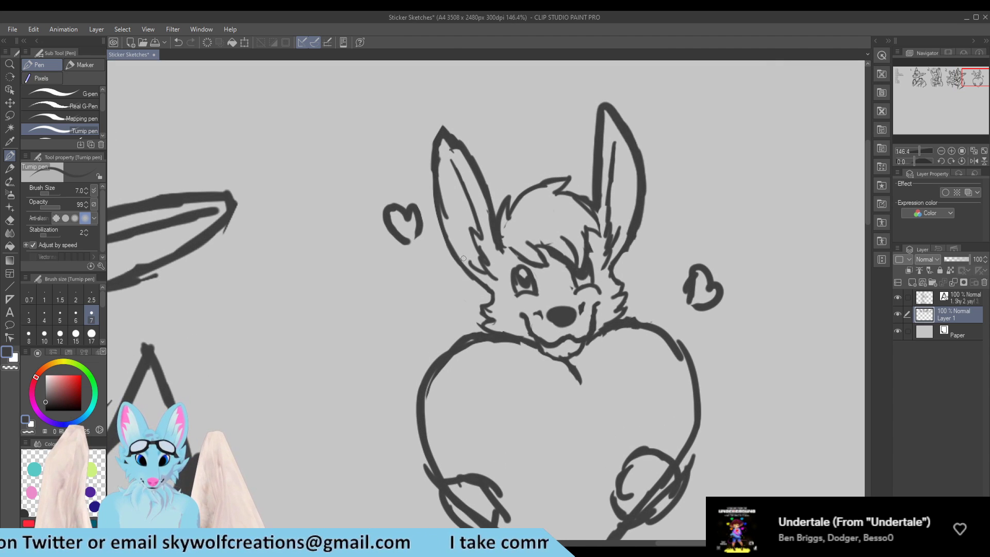
scroll(543, 398, down, 2)
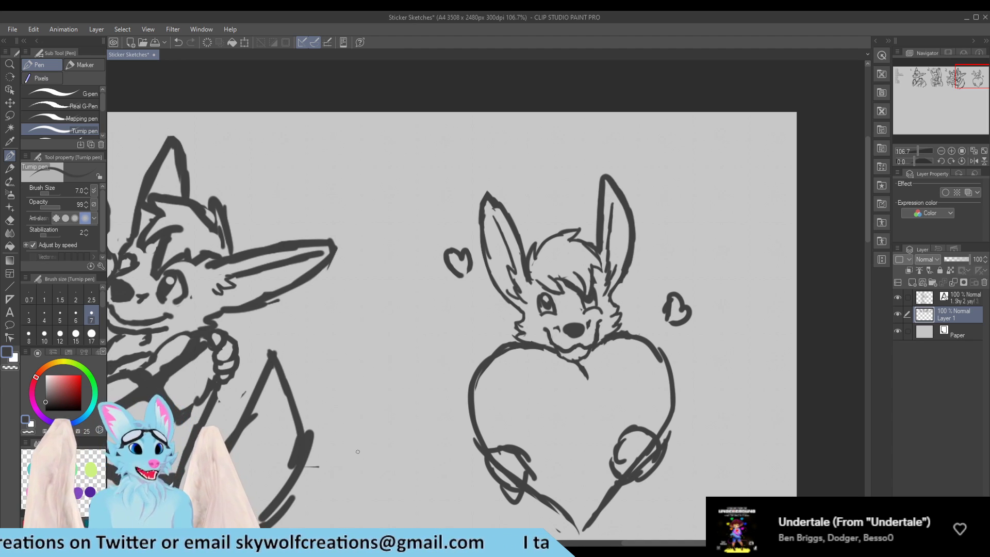
Step: Erase the upper inner edge of the fourth pose's left ear and redraw it as a thinner line from the tip
scroll(377, 429, down, 2)
scroll(378, 247, up, 5)
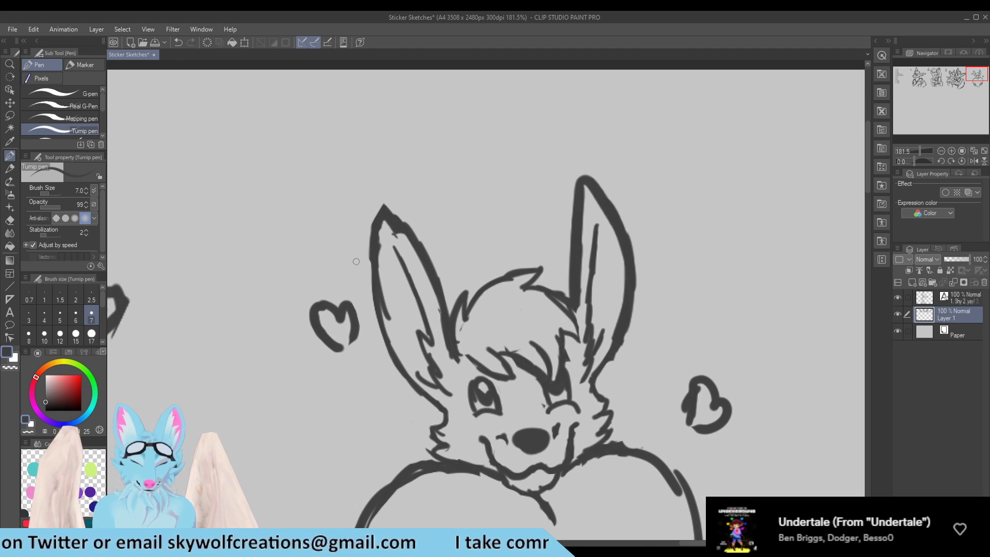
key(e)
mouse_move(390, 212)
mouse_down()
mouse_move(432, 239)
mouse_move(400, 216)
mouse_move(434, 267)
mouse_up()
key(p)
mouse_move(396, 230)
mouse_down()
mouse_move(434, 280)
mouse_move(365, 194)
mouse_move(415, 253)
mouse_up()
key(e)
key(p)
drag(388, 211, 435, 271)
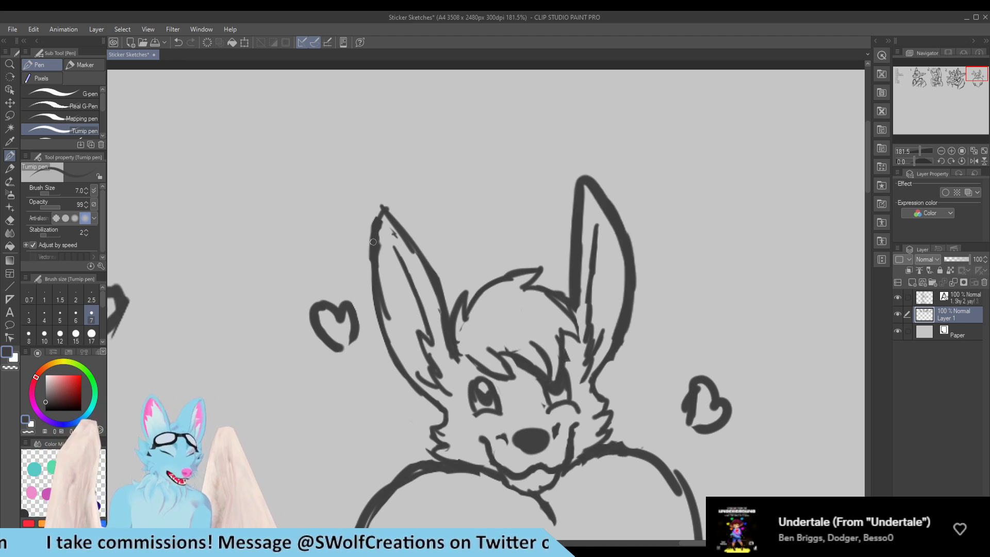
Step: Refine the left ear's tip into a single point and clear the stray marks just beneath it
mouse_move(376, 223)
mouse_down()
mouse_move(391, 203)
mouse_move(400, 234)
mouse_up()
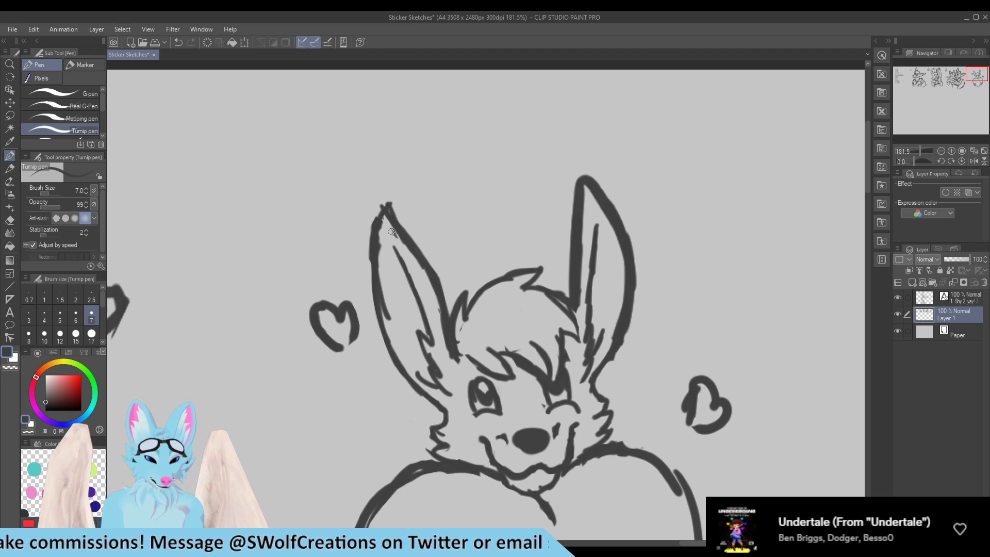
key(e)
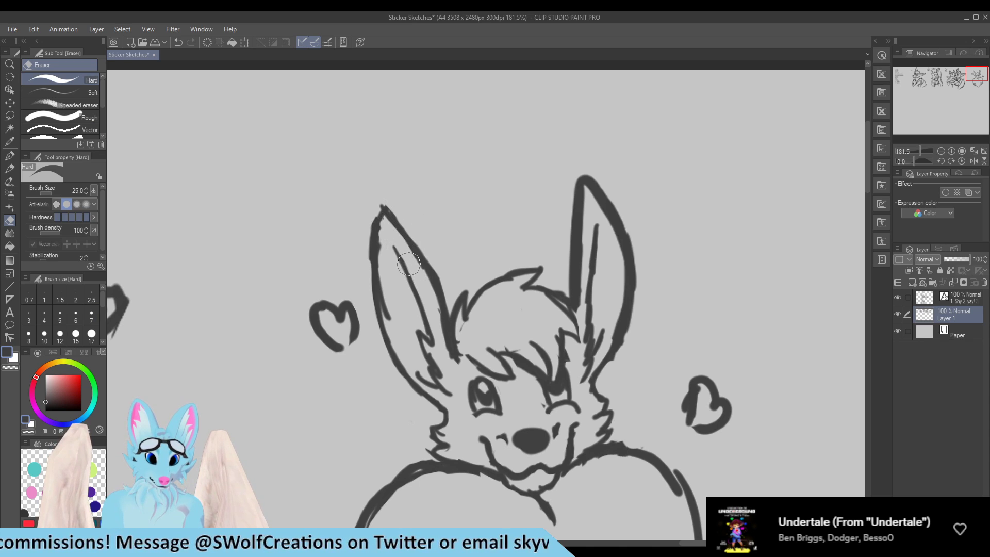
key(p)
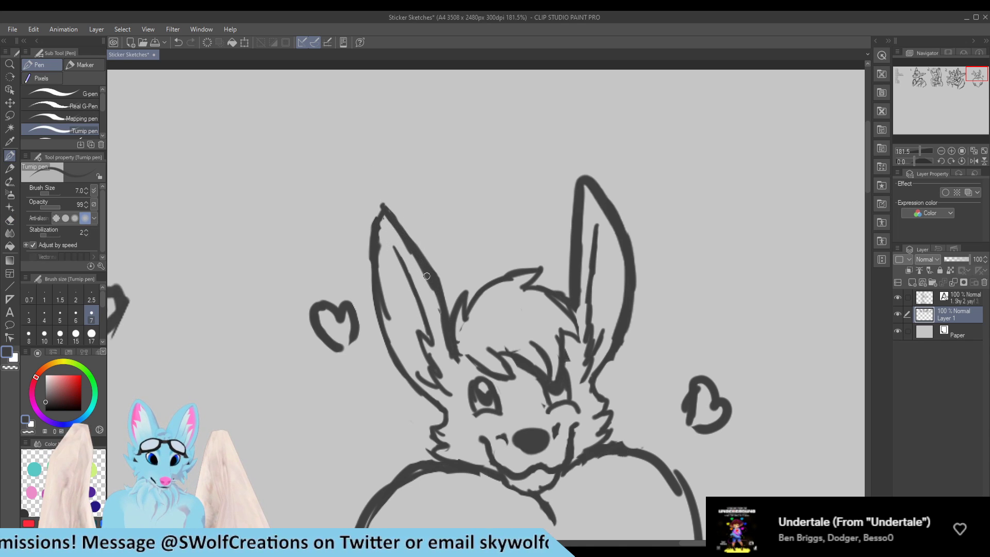
key(e)
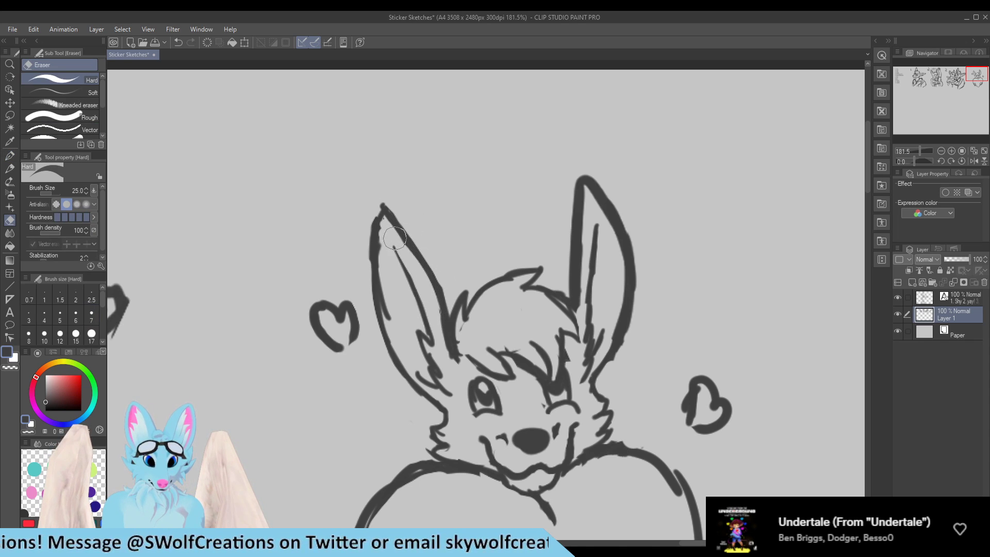
key(p)
Step: Erase the left ear's upper outer edge and redraw it as a smooth curve from the tip to the lower ear
key(e)
mouse_move(382, 205)
mouse_down()
mouse_move(367, 234)
mouse_move(374, 222)
mouse_move(381, 307)
mouse_up()
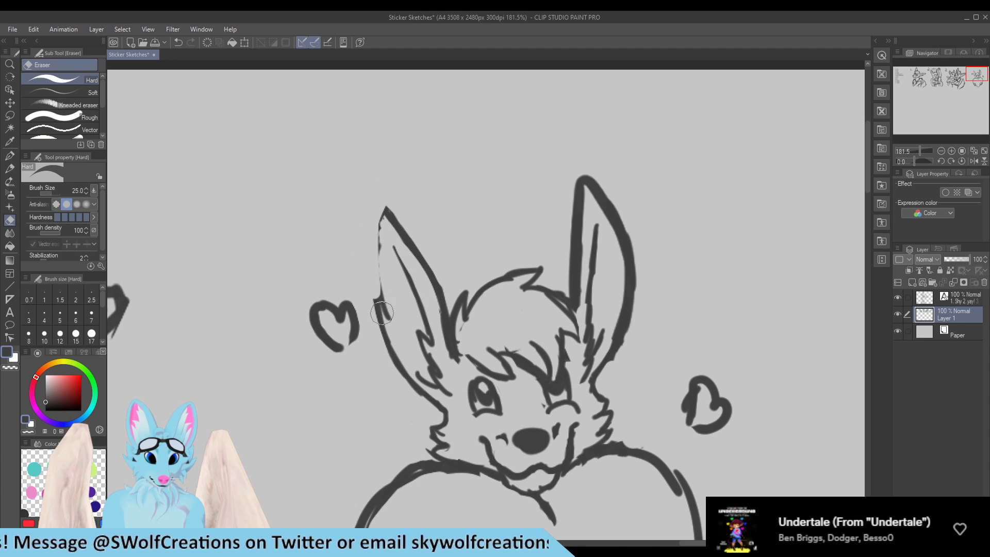
key(p)
drag(385, 212, 381, 291)
mouse_move(375, 241)
mouse_down()
mouse_move(384, 330)
mouse_move(367, 267)
mouse_move(403, 367)
mouse_move(396, 358)
mouse_up()
key(e)
key(p)
drag(374, 249, 384, 308)
mouse_move(381, 252)
mouse_down()
mouse_move(388, 281)
mouse_move(390, 240)
mouse_up()
key(e)
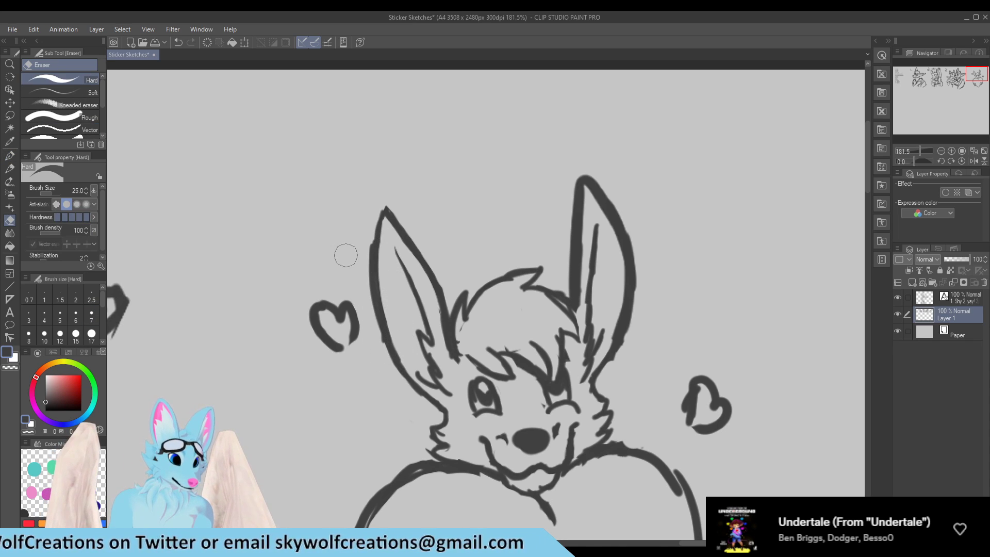
key(p)
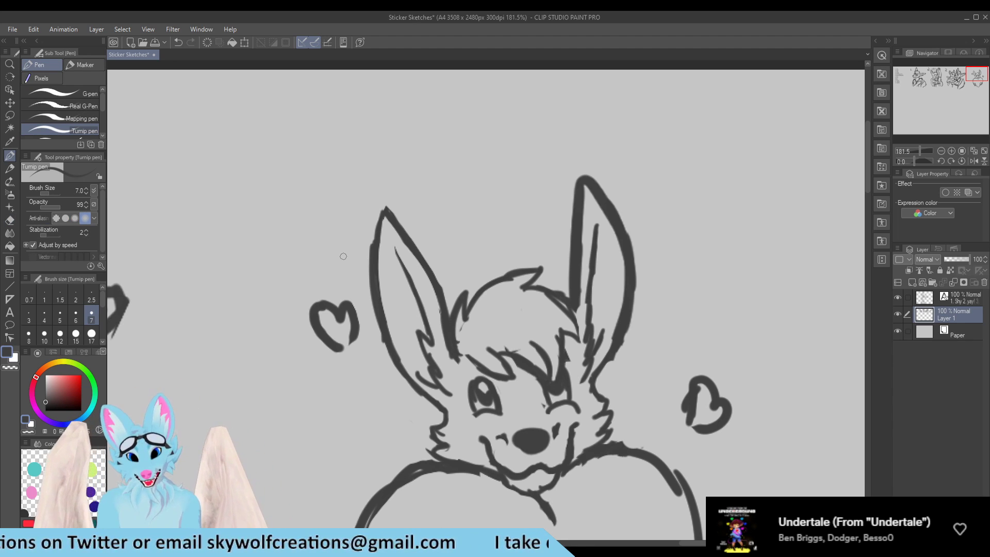
Step: Erase the right ear's inner edge and redraw it as a curve from the hair up towards the tip
key(e)
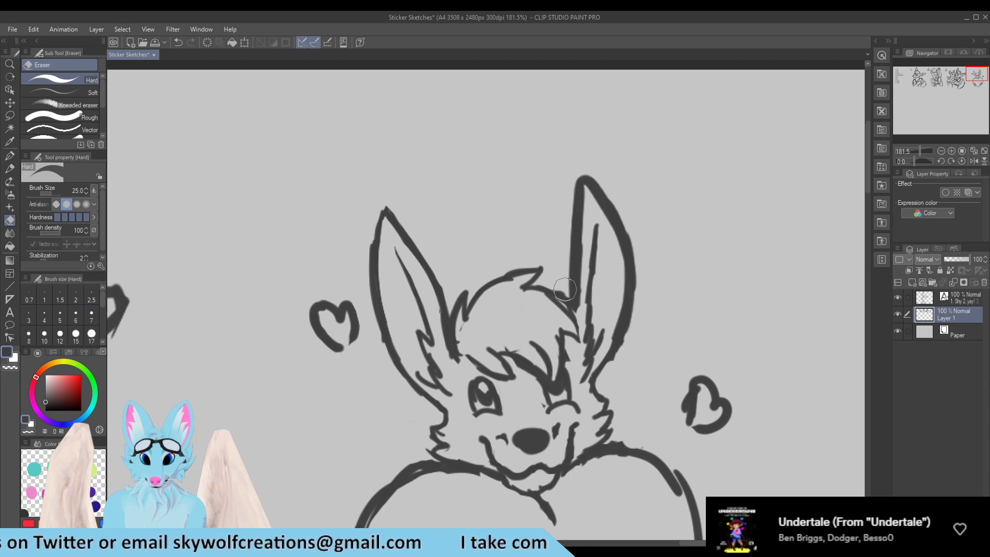
drag(569, 208, 575, 192)
key(p)
drag(572, 298, 574, 205)
key(e)
key(ctrl+z)
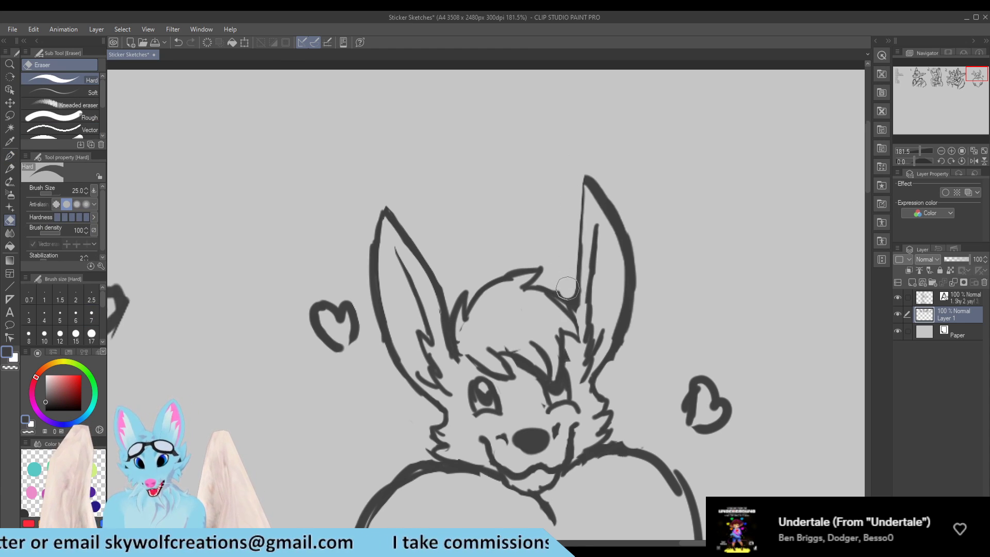
key(p)
drag(570, 309, 582, 201)
drag(569, 281, 589, 185)
Step: Clean up the right ear's inner edge beside the hair and reshape the ear with a lower, pointed tip
key(e)
mouse_move(577, 294)
mouse_down()
mouse_move(583, 253)
mouse_move(578, 309)
mouse_move(575, 274)
mouse_move(561, 313)
mouse_move(548, 299)
mouse_move(575, 337)
mouse_up()
key(p)
key(e)
key(p)
mouse_move(572, 273)
mouse_down()
mouse_move(596, 149)
mouse_move(582, 177)
mouse_move(601, 186)
mouse_move(589, 169)
mouse_move(619, 239)
mouse_move(603, 197)
mouse_move(583, 211)
mouse_move(593, 182)
mouse_move(582, 187)
mouse_move(608, 191)
mouse_up()
key(e)
key(p)
key(e)
key(p)
key(e)
key(p)
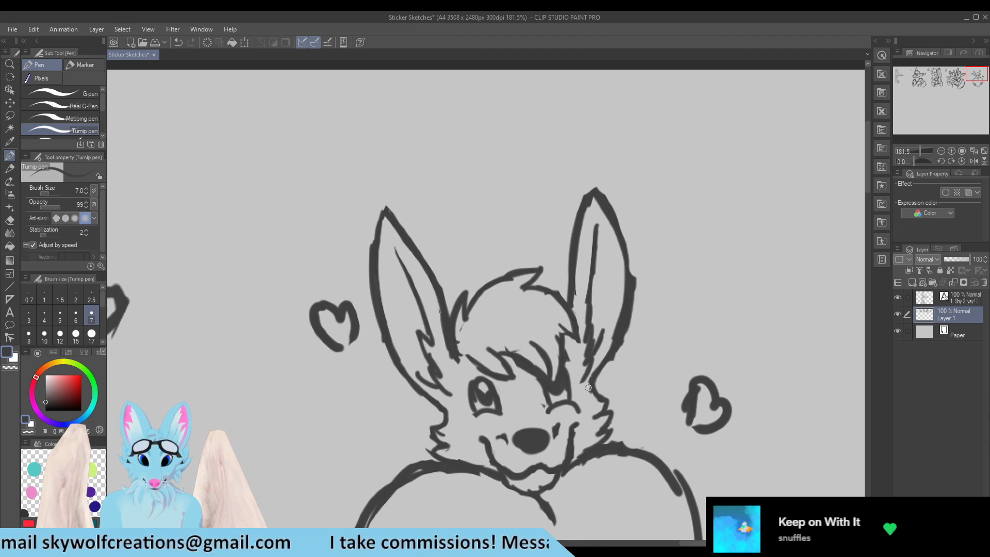
Step: Erase the right ear's lower outer edge and redraw it closer in, sweeping down to the cheek
key(e)
mouse_move(640, 261)
mouse_down()
mouse_move(618, 374)
mouse_move(621, 293)
mouse_up()
key(p)
drag(612, 345, 622, 276)
drag(617, 323, 623, 245)
mouse_move(621, 298)
mouse_down()
mouse_move(619, 224)
mouse_move(639, 312)
mouse_up()
key(e)
drag(612, 378, 629, 332)
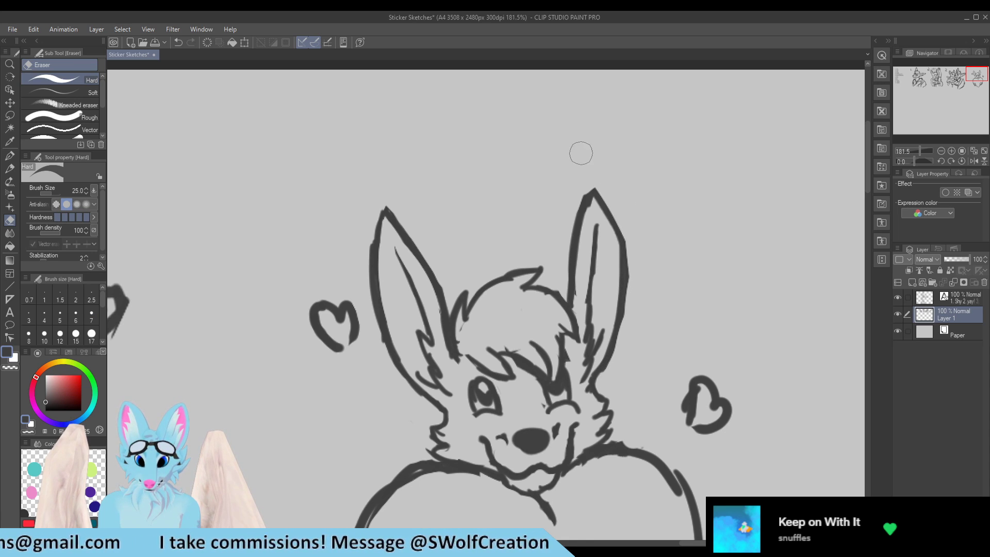
Step: Erase the right ear's upper outer edge and redraw it as a slimmer curve from the tip to mid-ear
drag(614, 212, 641, 309)
key(p)
drag(605, 205, 624, 291)
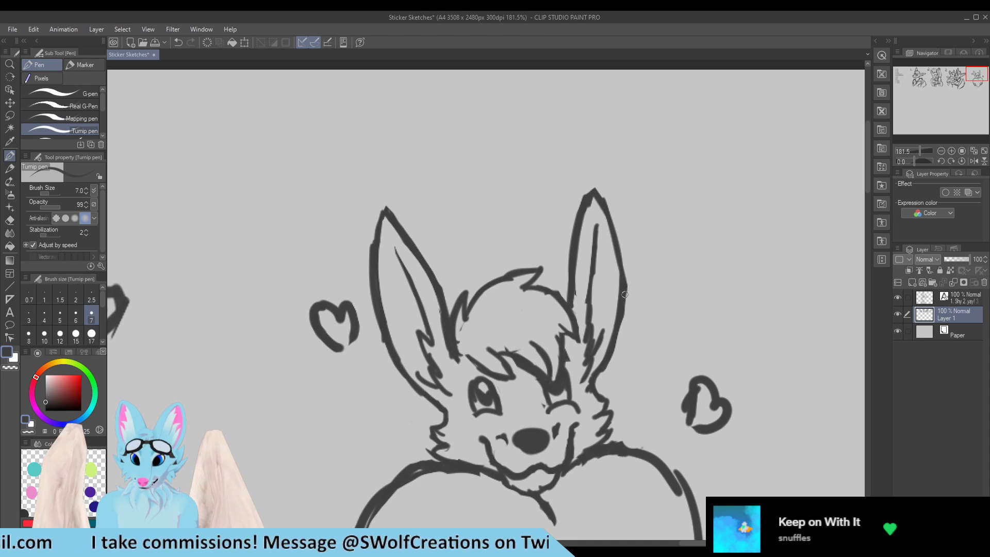
key(e)
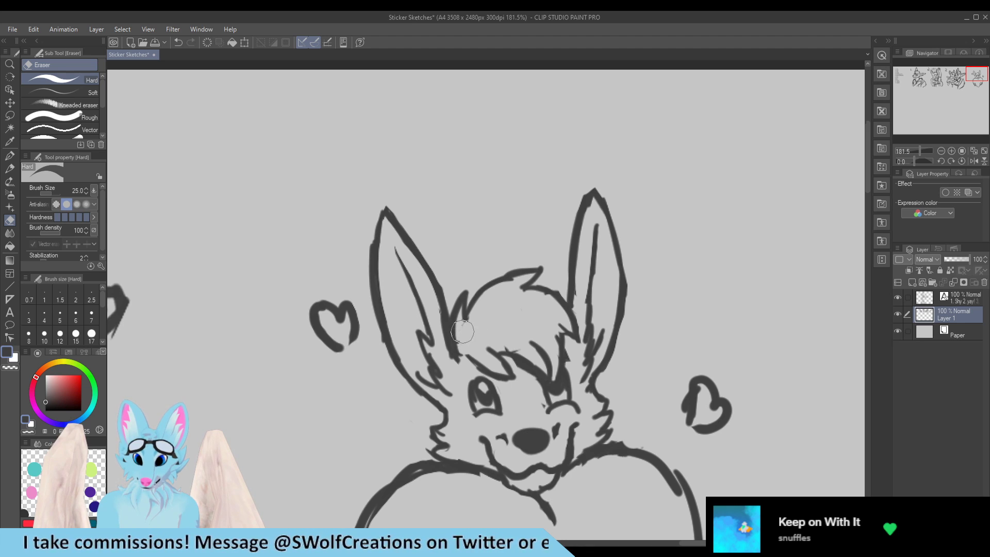
key(p)
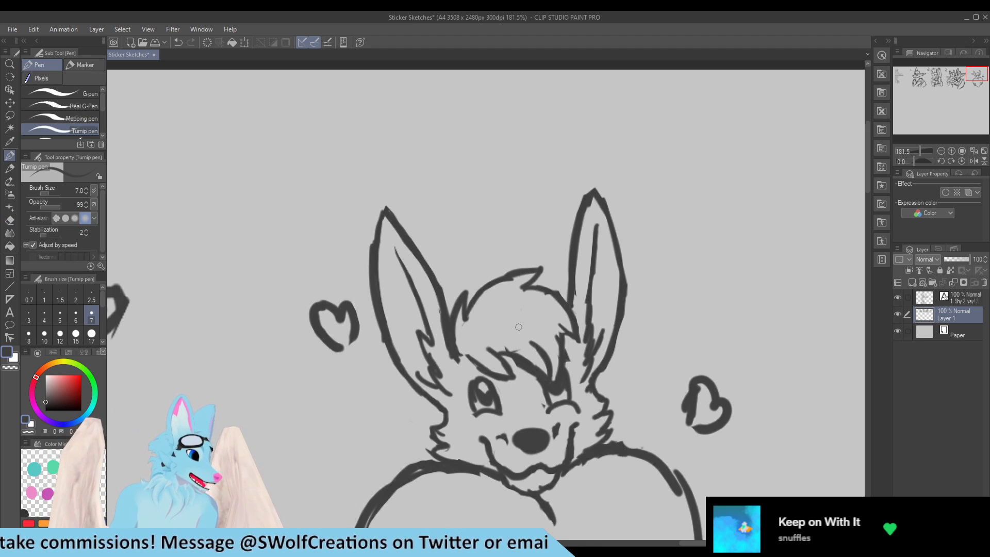
Step: Add a small highlight to the fourth pose's right eye and touch up the left eye's pupil
scroll(400, 206, down, 3)
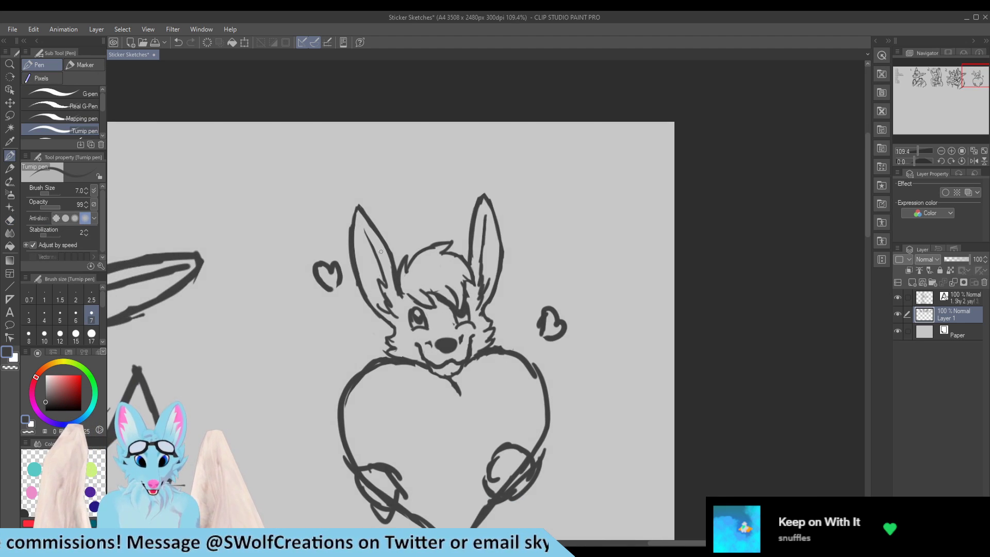
scroll(423, 311, up, 5)
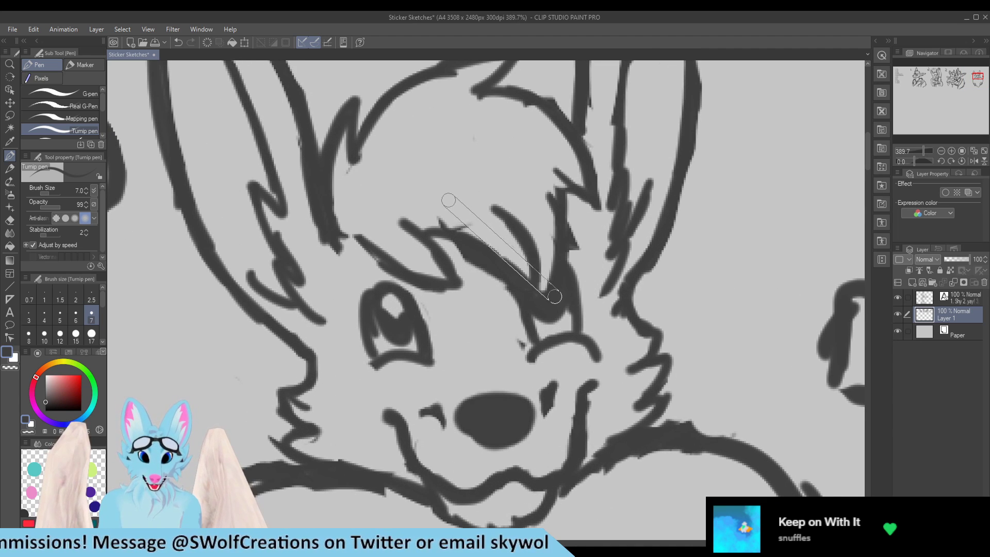
key(e)
click(558, 282)
key(p)
mouse_move(386, 312)
mouse_down()
mouse_move(382, 326)
mouse_move(400, 334)
mouse_up()
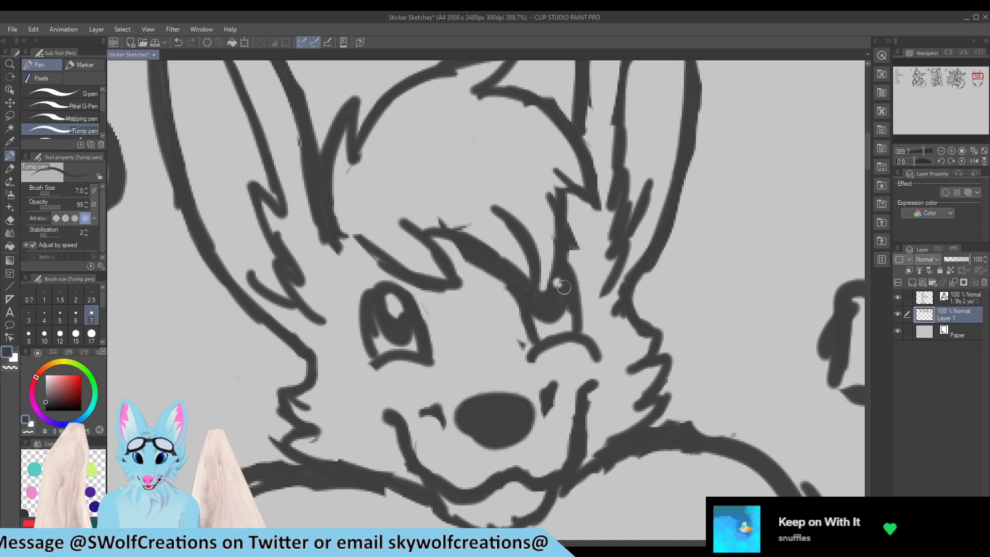
Step: Enlarge the highlight in the fourth pose's right eye and redraw the dark pupil line beside it
key(e)
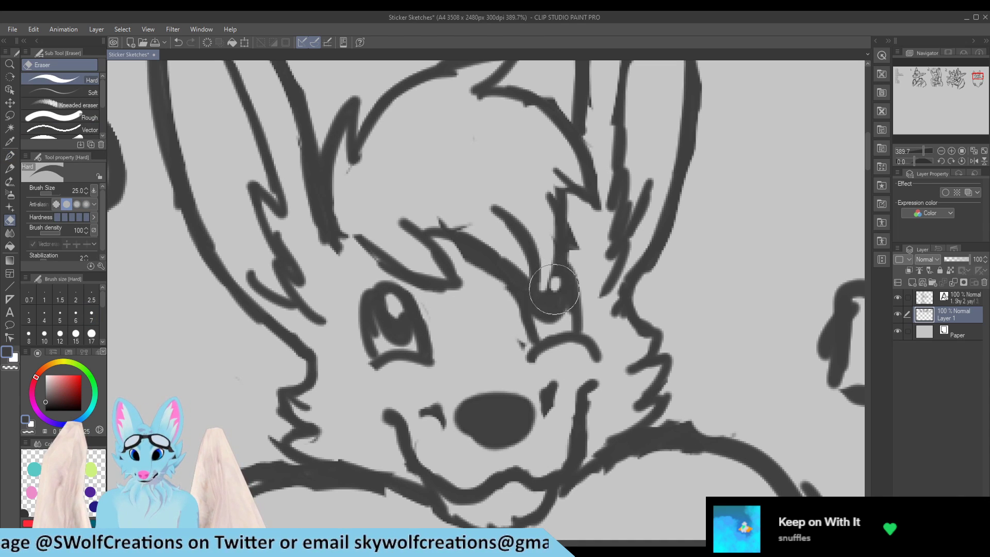
click(554, 290)
key(p)
drag(553, 266, 541, 295)
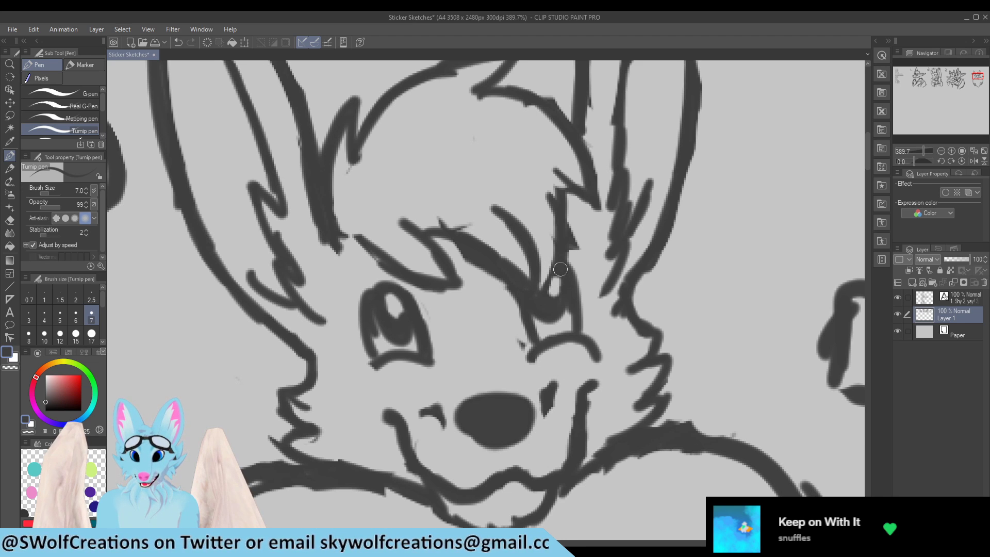
scroll(310, 165, down, 6)
scroll(418, 186, up, 5)
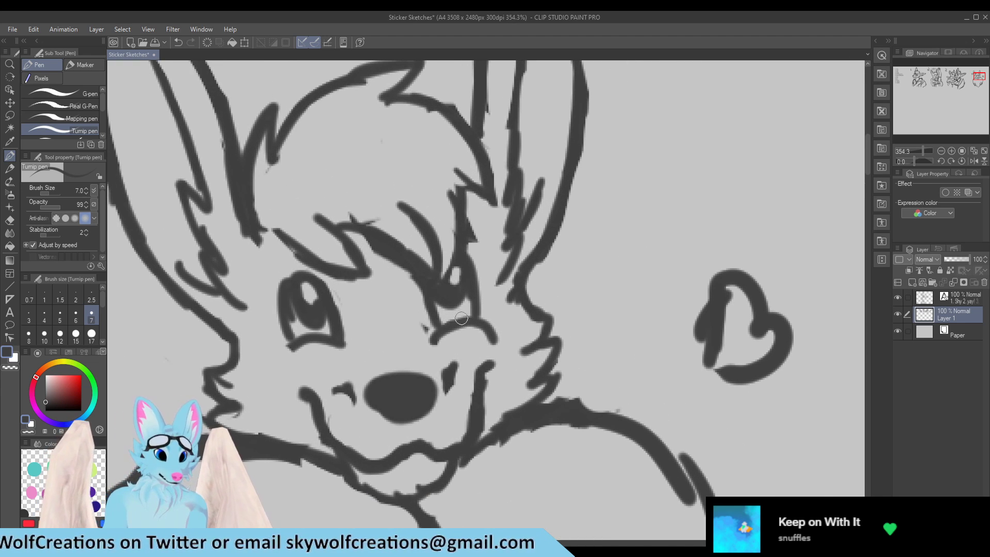
key(e)
key(p)
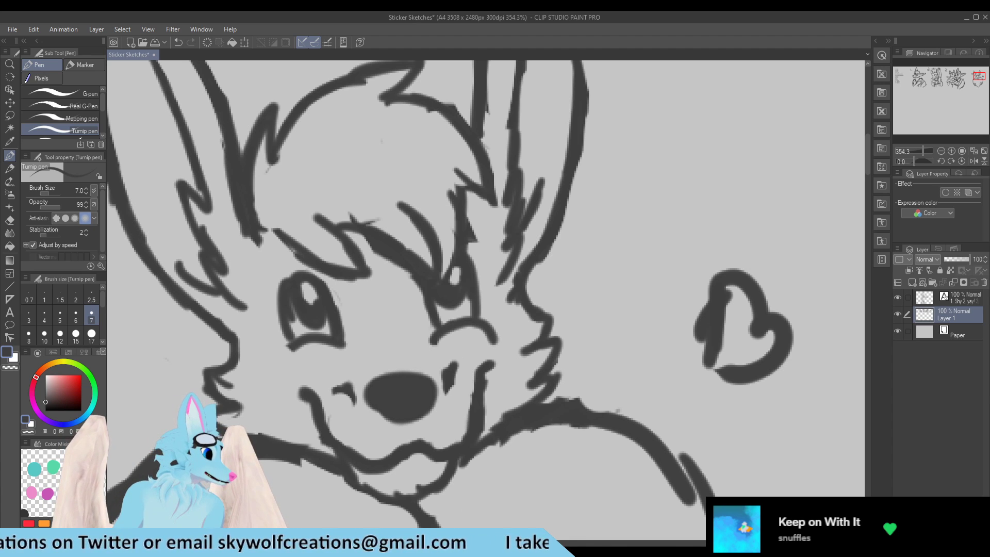
Step: Erase the small floating heart beside the fourth pose's left ear and set the pen's brush size to 12
scroll(342, 423, down, 10)
scroll(481, 407, up, 4)
scroll(513, 403, up, 2)
scroll(592, 257, up, 2)
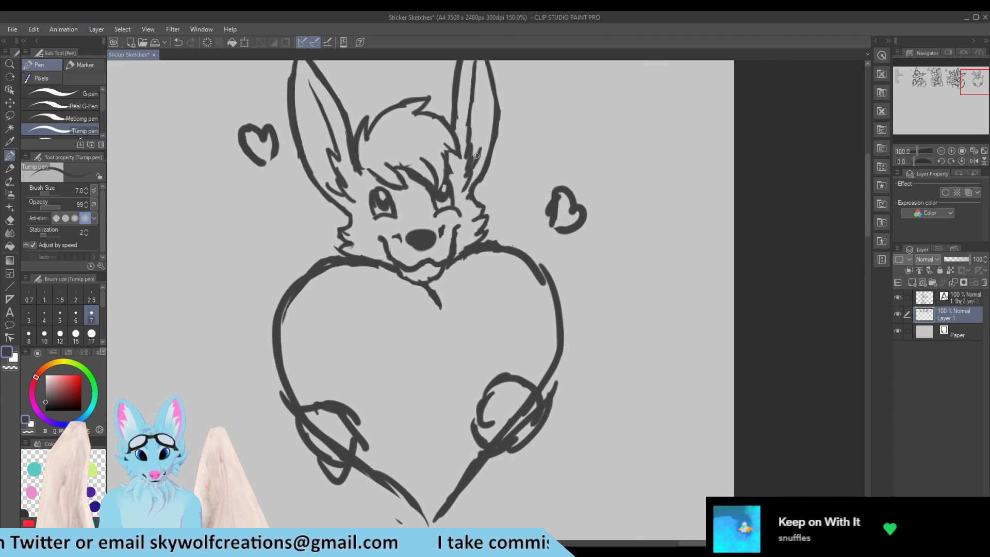
key(e)
mouse_move(261, 155)
mouse_down()
mouse_move(260, 122)
mouse_move(268, 154)
mouse_up()
key(p)
click(60, 334)
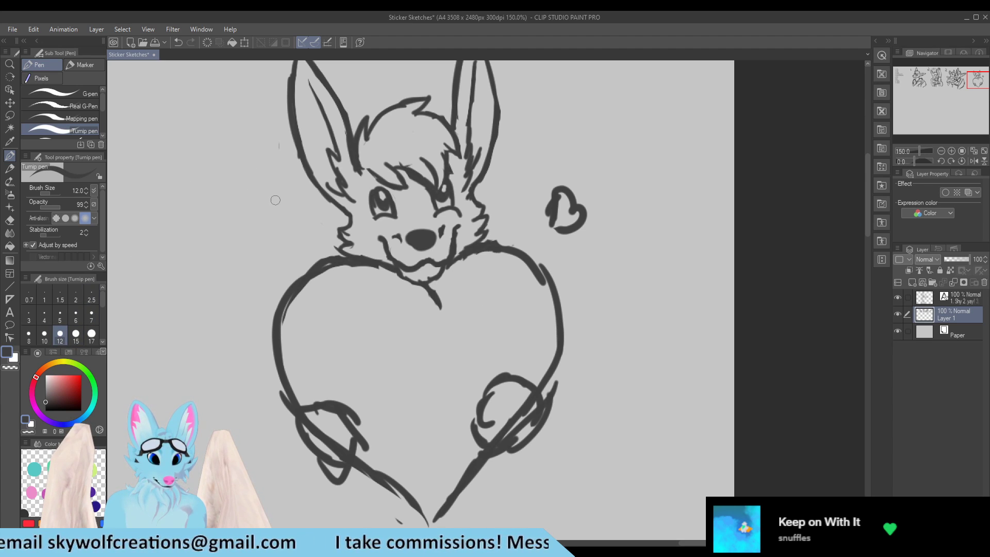
mouse_move(274, 200)
mouse_down()
mouse_move(245, 167)
mouse_move(252, 151)
mouse_move(274, 156)
mouse_up()
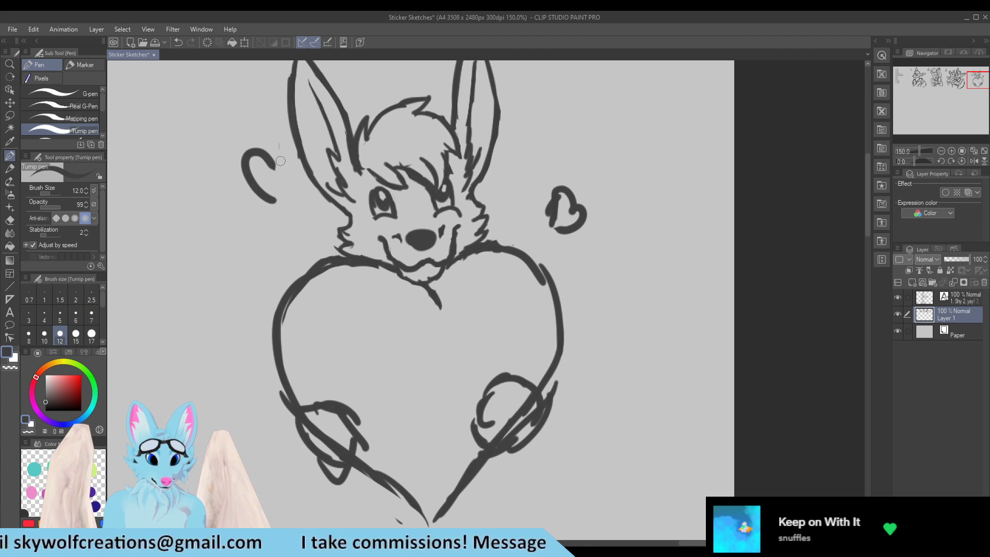
key(ctrl+z)
mouse_move(269, 198)
mouse_down()
mouse_move(240, 148)
mouse_move(253, 133)
mouse_move(282, 143)
mouse_up()
key(ctrl+z)
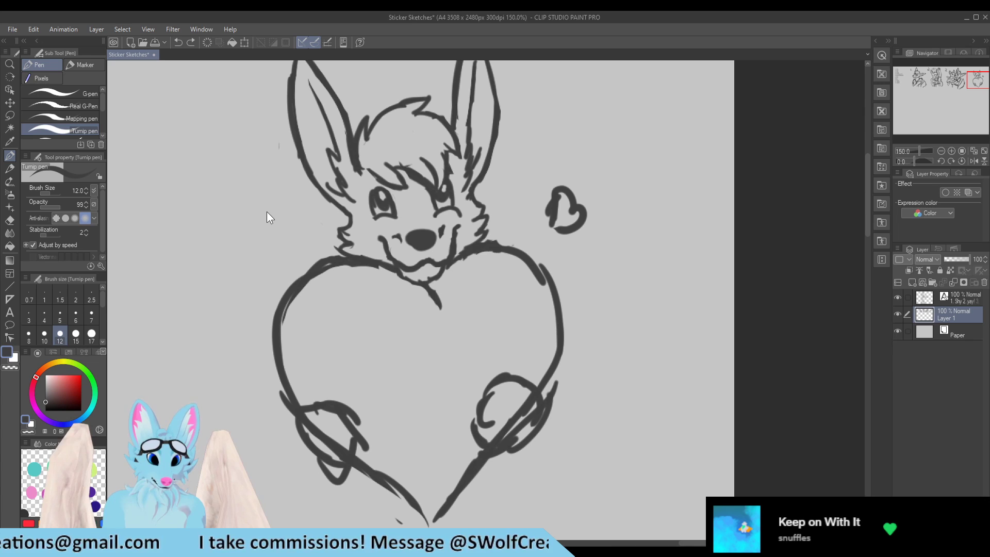
Step: Draw a rounder floating heart left of the head and replace the small heart on the other side with an upright one
mouse_move(248, 221)
mouse_down()
mouse_move(228, 187)
mouse_move(232, 169)
mouse_move(279, 177)
mouse_move(280, 199)
mouse_move(239, 221)
mouse_up()
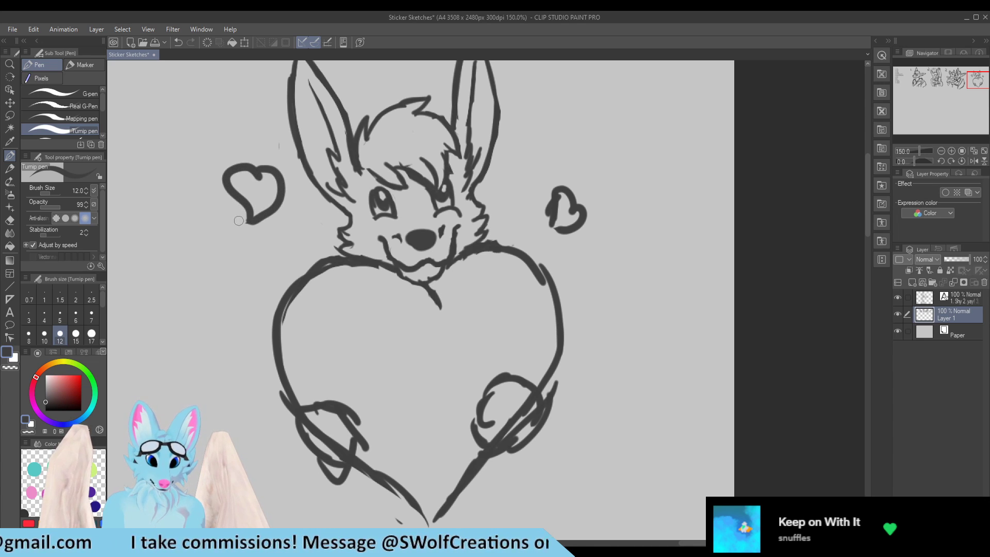
key(e)
mouse_move(559, 186)
mouse_down()
mouse_move(539, 237)
mouse_move(577, 207)
mouse_up()
key(p)
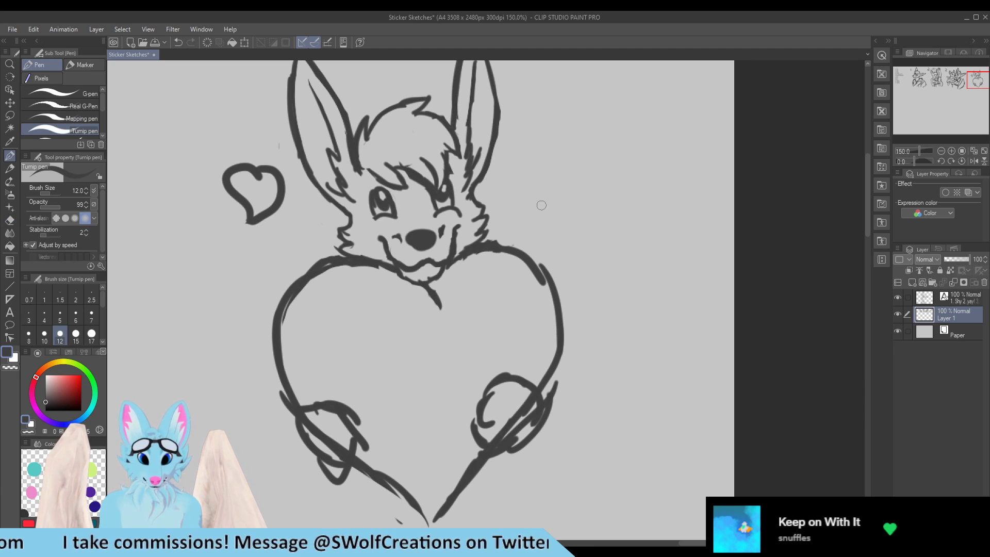
mouse_move(542, 225)
mouse_down()
mouse_move(566, 185)
mouse_move(556, 178)
mouse_move(540, 189)
mouse_move(548, 178)
mouse_move(528, 174)
mouse_move(521, 198)
mouse_move(538, 168)
mouse_move(528, 168)
mouse_move(521, 174)
mouse_move(540, 174)
mouse_move(525, 171)
mouse_move(523, 201)
mouse_move(540, 227)
mouse_up()
key(ctrl+z)
key(ctrl+z)
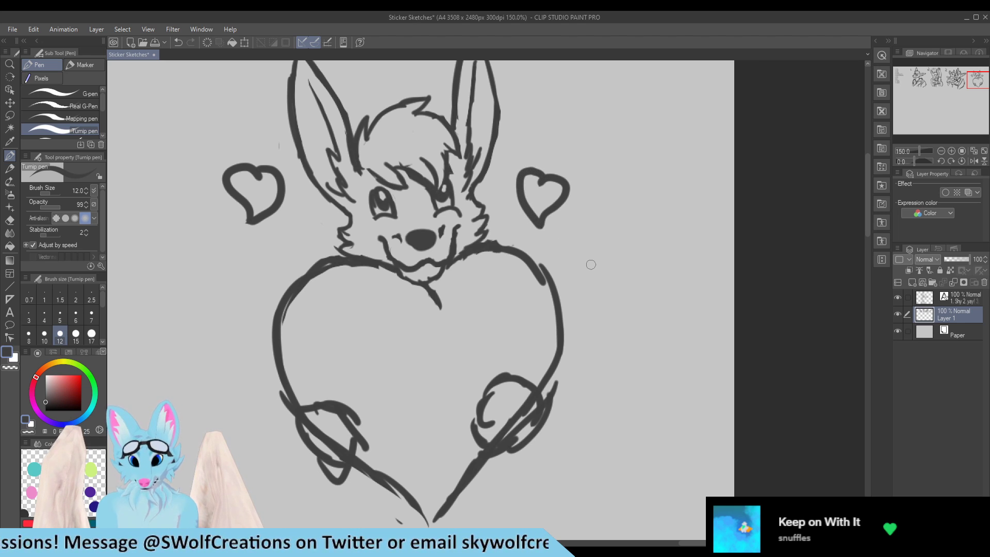
Step: Erase the right floating heart and redraw it higher beside the right ear, tilted outward
scroll(446, 209, down, 5)
scroll(399, 139, up, 6)
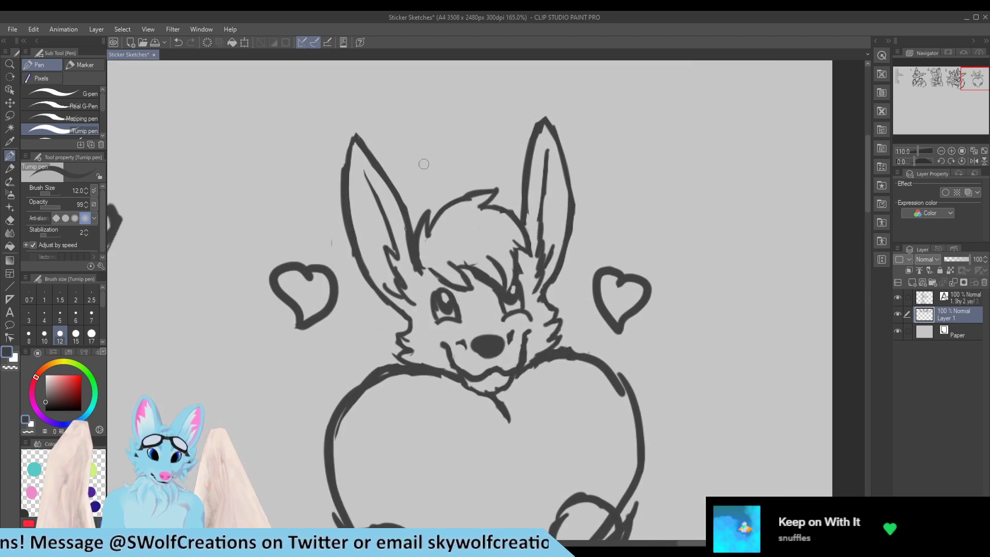
key(e)
mouse_move(619, 322)
mouse_down()
mouse_move(602, 276)
mouse_move(647, 304)
mouse_move(593, 250)
mouse_move(600, 220)
mouse_move(636, 233)
mouse_move(633, 258)
mouse_move(607, 269)
mouse_move(629, 232)
mouse_move(642, 257)
mouse_move(608, 272)
mouse_up()
key(p)
key(e)
key(p)
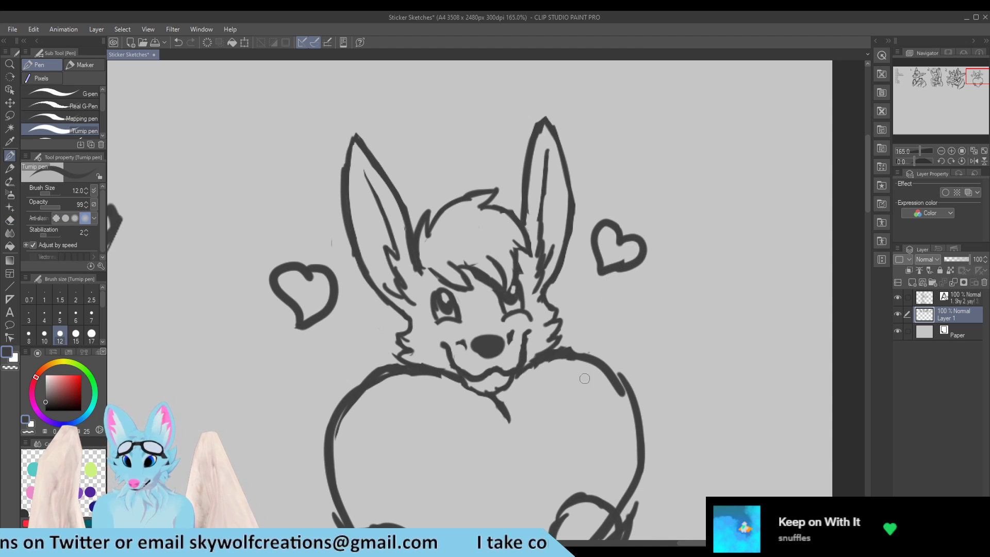
Step: Rework the outline of the floating heart left of the head with the eraser and pen
key(e)
mouse_move(305, 274)
mouse_down()
mouse_move(331, 277)
mouse_move(304, 272)
mouse_move(313, 279)
mouse_move(320, 267)
mouse_move(341, 289)
mouse_move(329, 324)
mouse_up()
key(p)
scroll(292, 337, down, 5)
scroll(304, 448, up, 2)
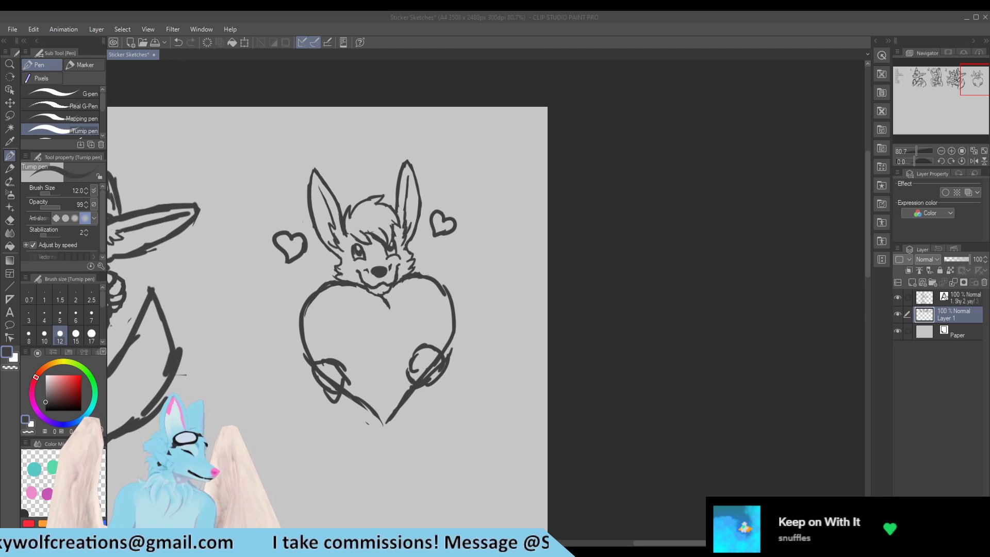
Step: Erase the sketch lines inside the left paw on the big heart and draw its first two fingers
scroll(317, 305, up, 5)
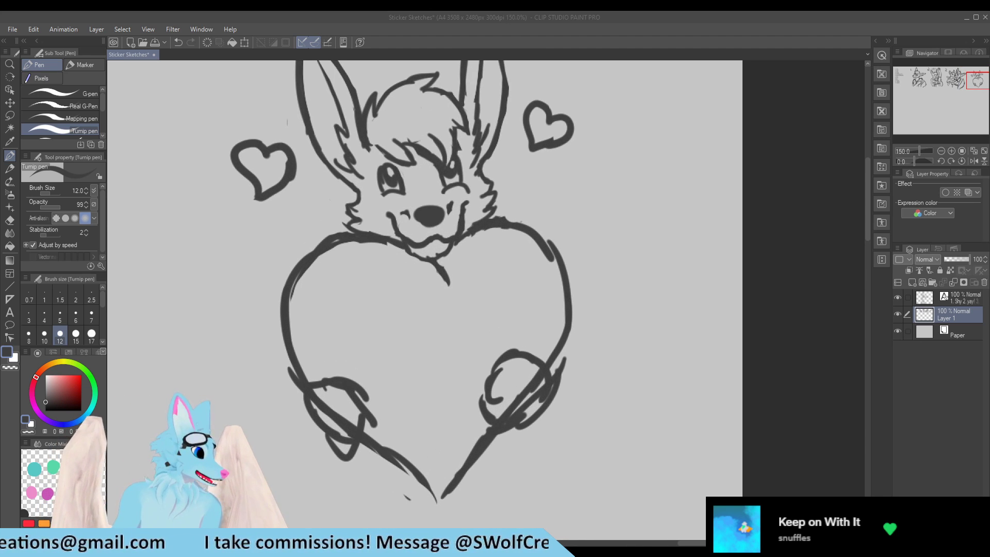
key(e)
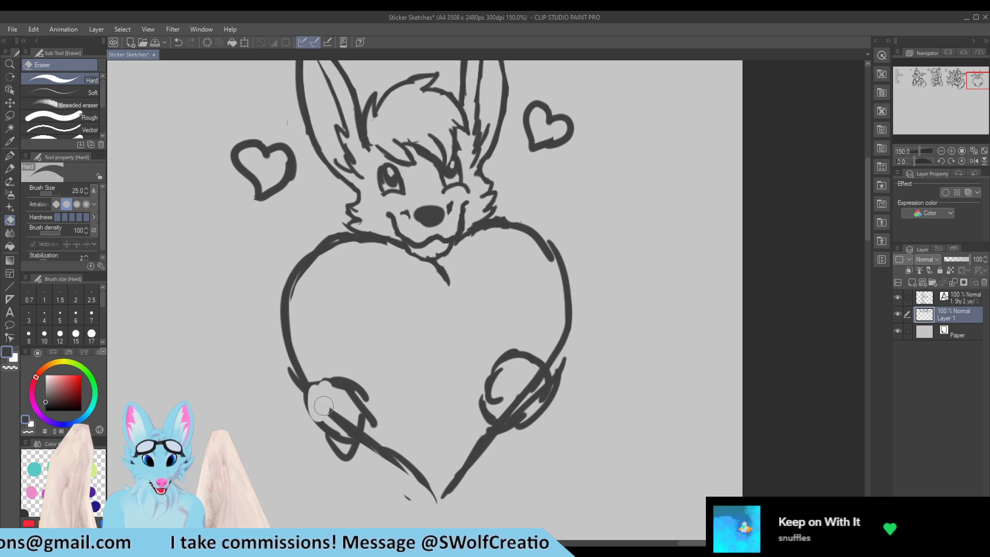
key(p)
mouse_move(310, 408)
mouse_down()
mouse_move(323, 384)
mouse_move(325, 400)
mouse_move(325, 383)
mouse_move(328, 405)
mouse_move(329, 384)
mouse_move(319, 420)
mouse_up()
key(e)
key(p)
key(e)
mouse_move(336, 387)
mouse_down()
mouse_move(337, 426)
mouse_move(308, 404)
mouse_move(320, 425)
mouse_up()
key(p)
key(e)
key(p)
drag(341, 386, 344, 405)
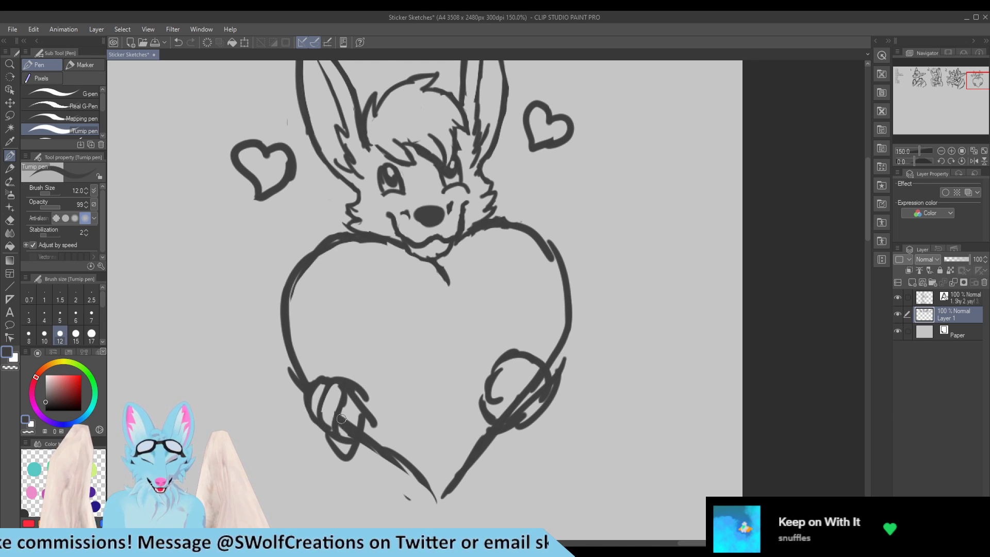
Step: Erase the left paw's old lower loop and inner outline, and draw a third finger beside the first two
key(e)
drag(334, 444, 354, 453)
mouse_move(356, 401)
mouse_down()
mouse_move(344, 372)
mouse_move(362, 399)
mouse_up()
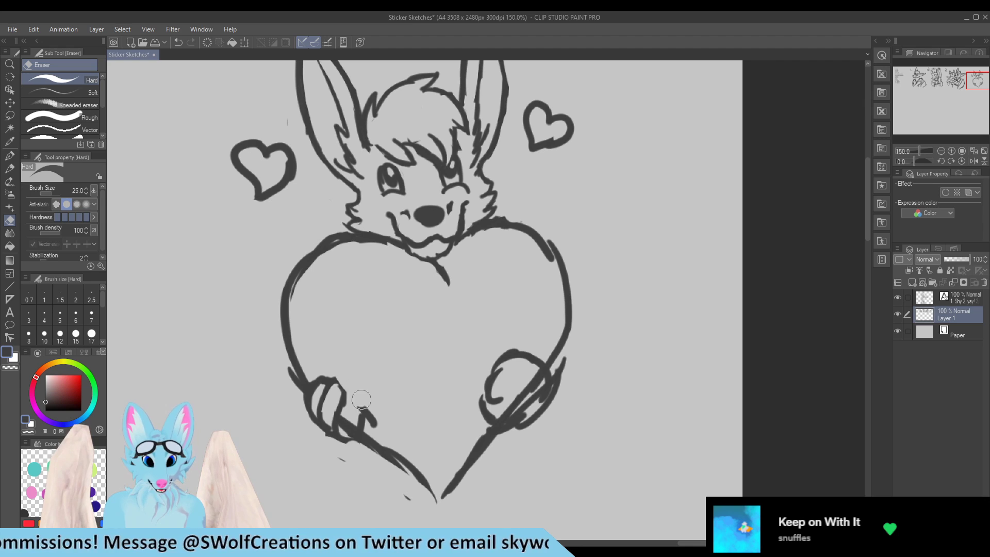
key(p)
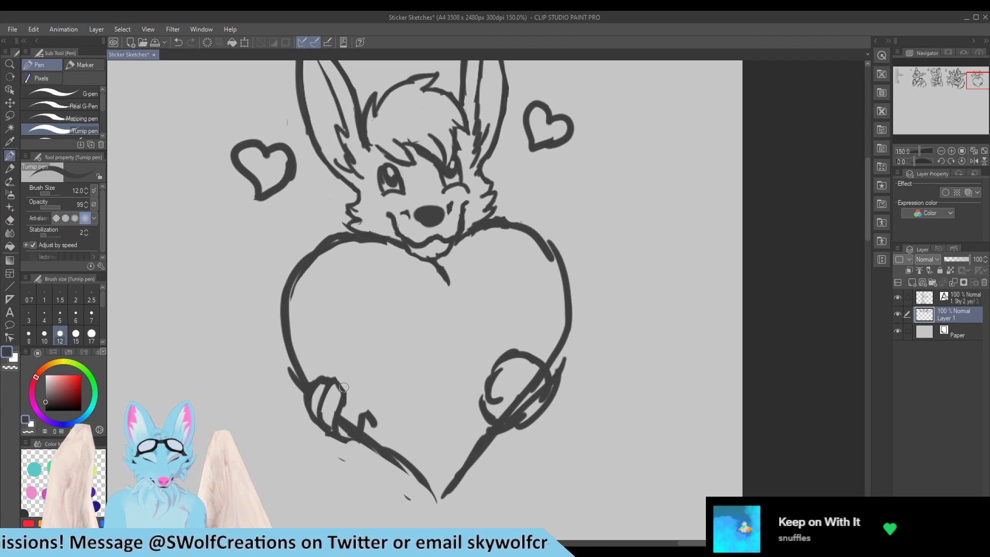
drag(344, 388, 345, 405)
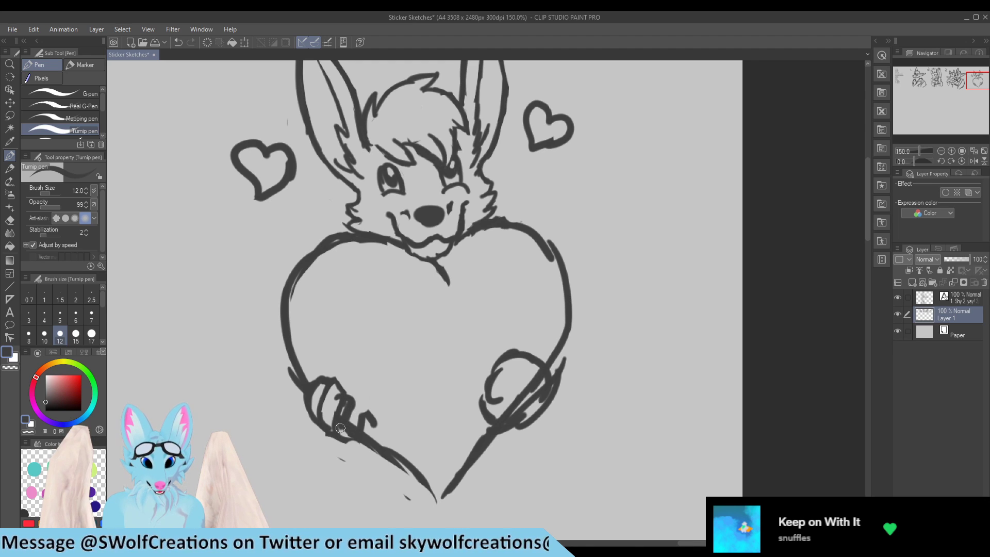
key(e)
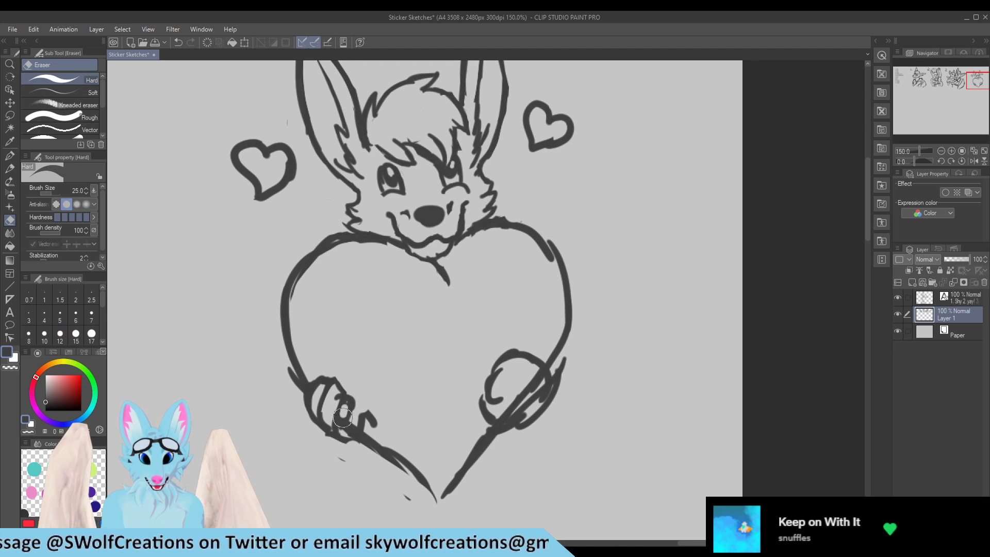
key(p)
drag(342, 400, 338, 436)
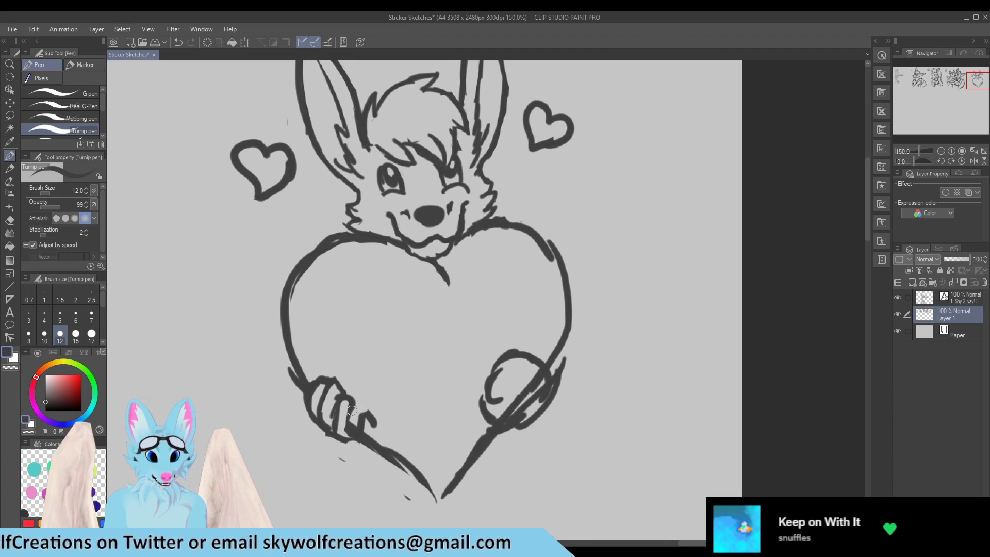
Step: Erase the leftover strokes beside the left paw's third finger and draw the fourth finger's outer edge
key(e)
mouse_move(367, 414)
mouse_down()
mouse_move(373, 423)
mouse_move(361, 437)
mouse_move(351, 421)
mouse_up()
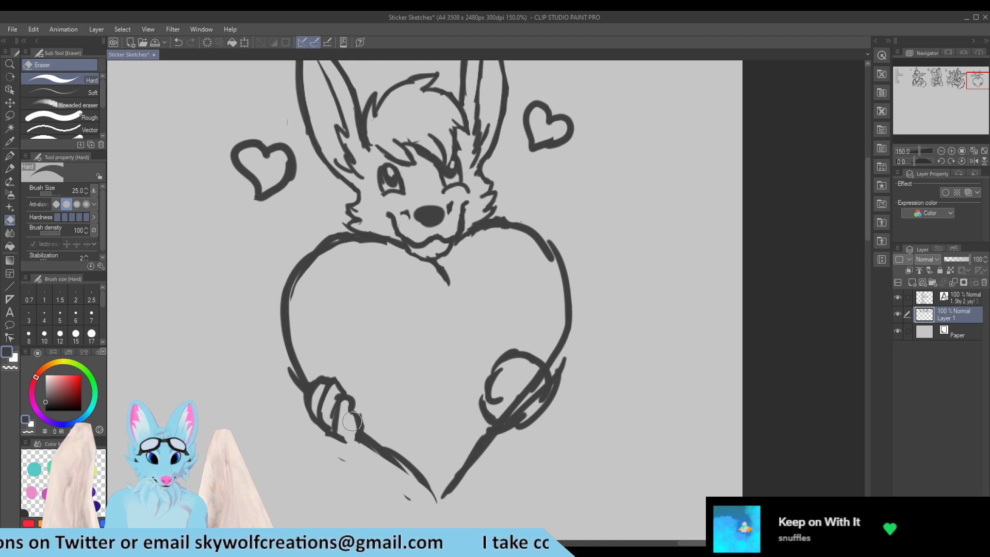
key(p)
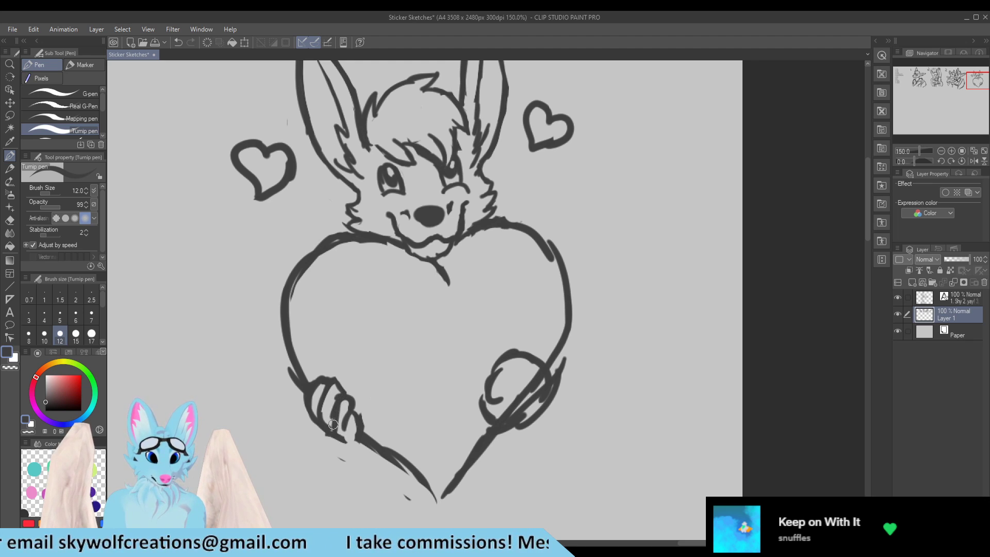
Step: Redraw the dividing lines between the left paw's fingers and close the fingertips along the heart's edge
key(e)
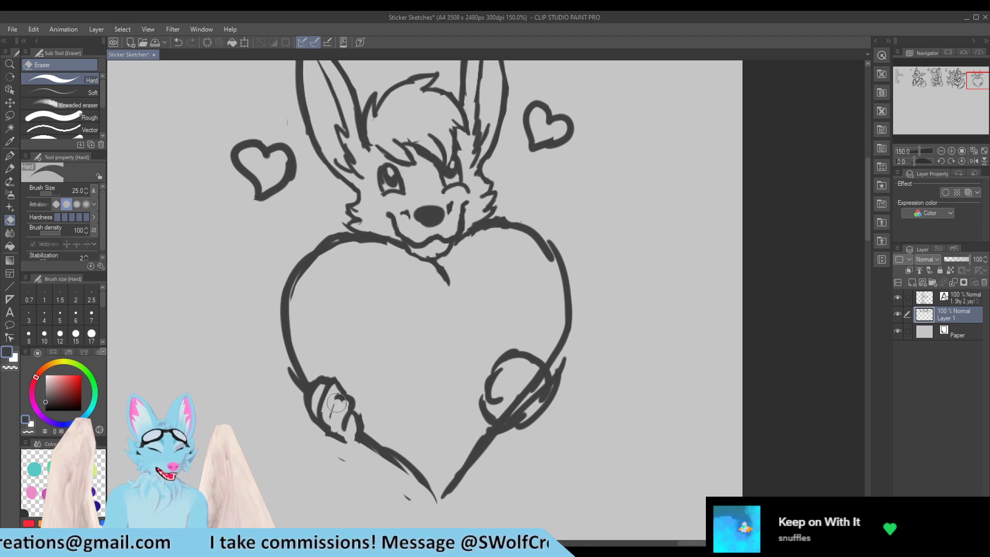
key(p)
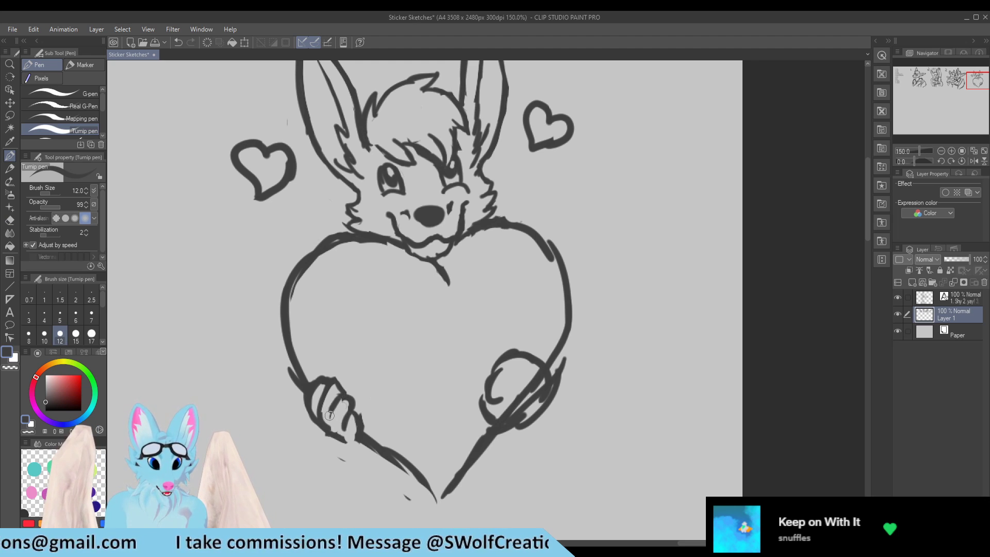
key(e)
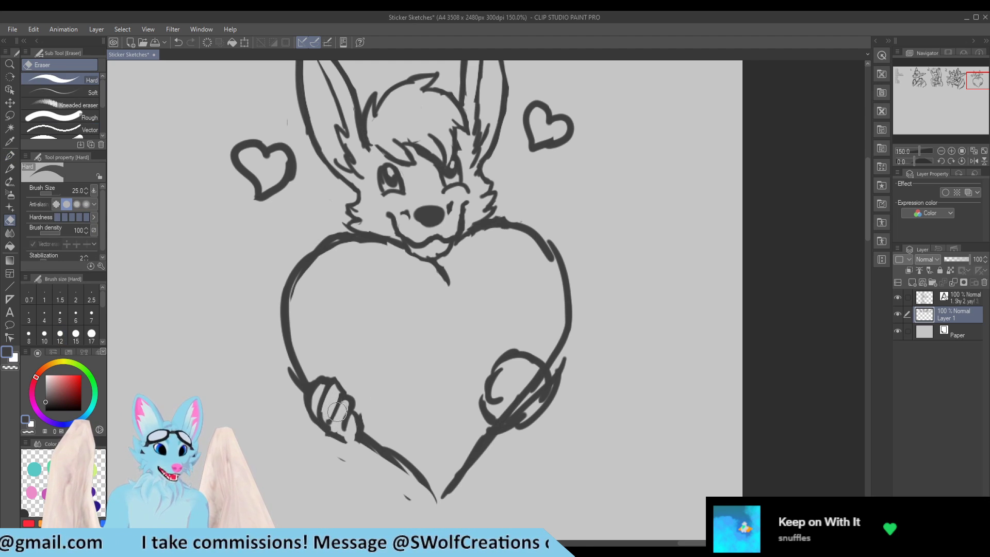
key(p)
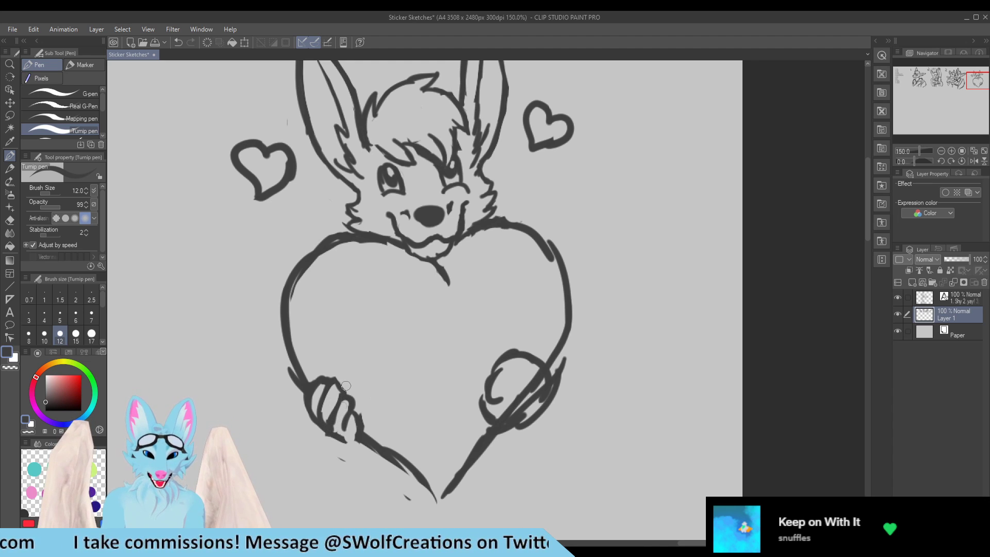
key(e)
mouse_move(341, 392)
mouse_down()
mouse_move(332, 423)
mouse_move(341, 395)
mouse_move(350, 402)
mouse_move(361, 434)
mouse_up()
key(p)
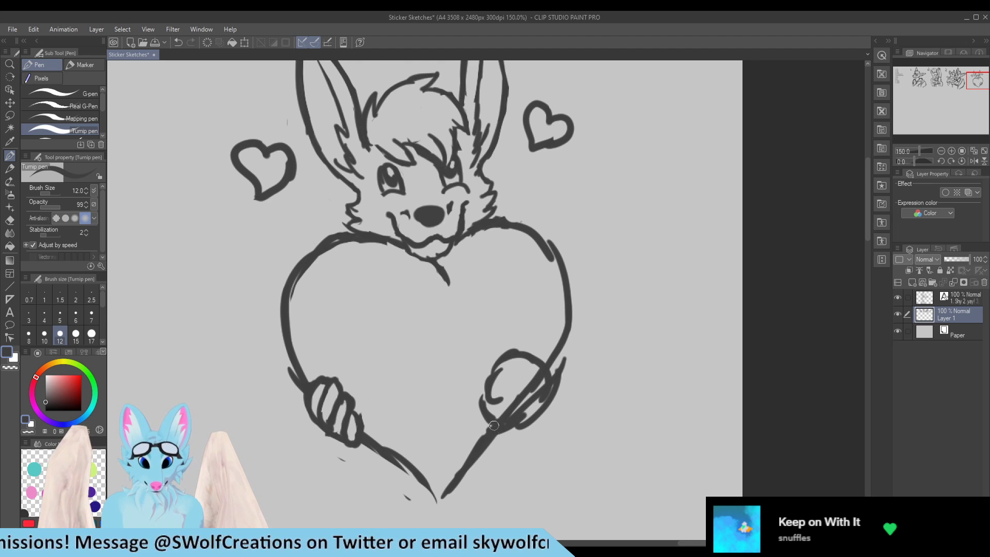
Step: Erase the rough round sketch of the right paw, keeping the big heart's edge line
key(e)
mouse_move(563, 361)
mouse_down()
mouse_move(536, 407)
mouse_move(534, 382)
mouse_move(507, 373)
mouse_move(489, 394)
mouse_move(514, 387)
mouse_up()
key(p)
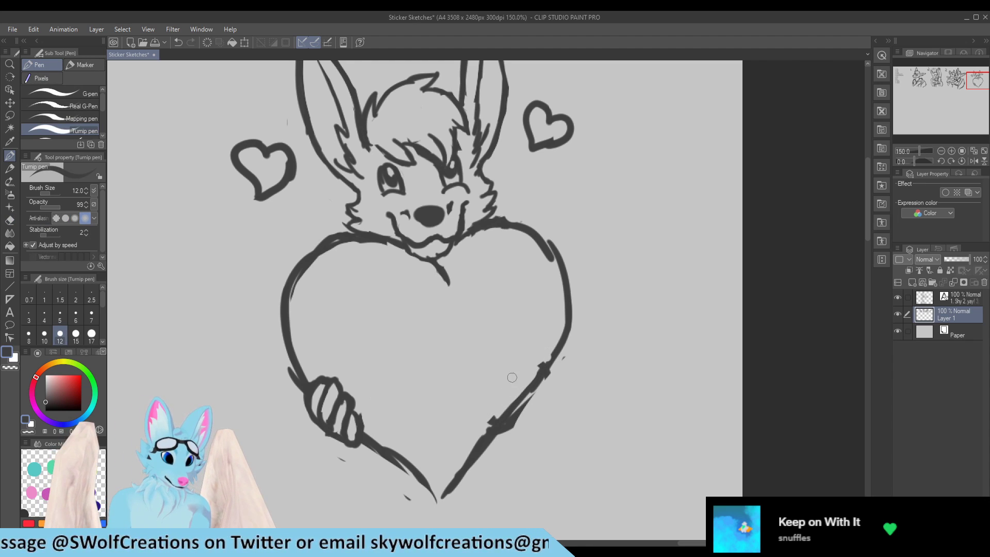
Step: Draw the right paw as a stack of curled fingers gripping the big heart's lower right edge
drag(511, 359, 537, 378)
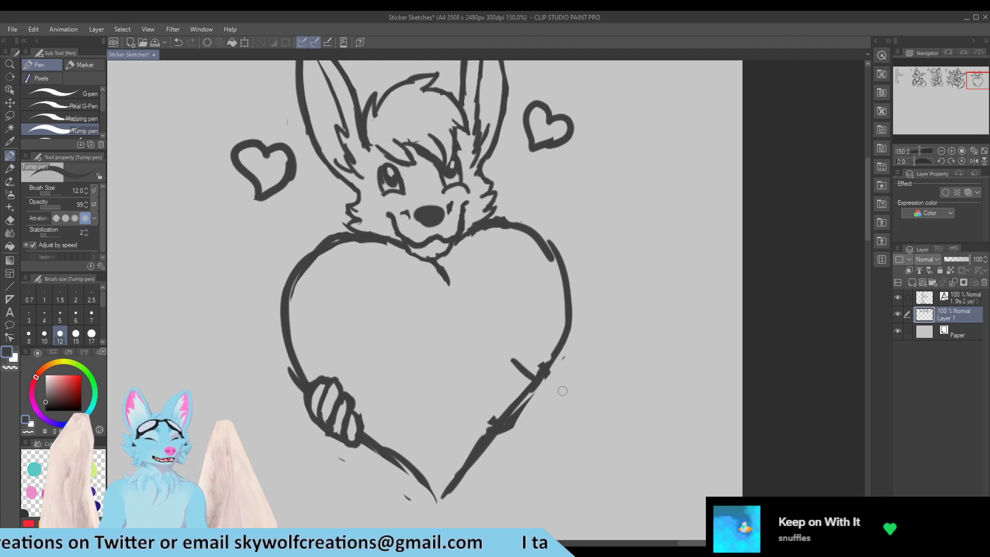
mouse_move(505, 365)
mouse_down()
mouse_move(536, 377)
mouse_move(508, 368)
mouse_move(520, 356)
mouse_move(548, 371)
mouse_move(533, 383)
mouse_move(506, 367)
mouse_move(535, 394)
mouse_move(525, 394)
mouse_move(540, 389)
mouse_move(516, 380)
mouse_move(531, 388)
mouse_move(544, 365)
mouse_up()
key(e)
key(p)
mouse_move(504, 401)
mouse_down()
mouse_move(531, 406)
mouse_move(519, 398)
mouse_move(525, 407)
mouse_move(510, 414)
mouse_move(510, 383)
mouse_move(528, 411)
mouse_move(537, 396)
mouse_move(512, 401)
mouse_move(528, 420)
mouse_up()
key(e)
key(p)
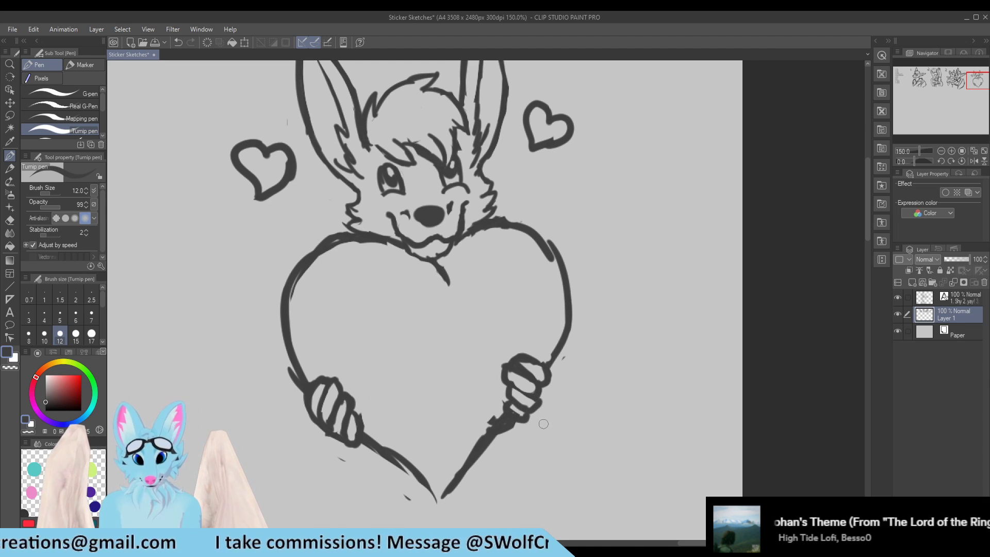
scroll(364, 250, down, 3)
scroll(313, 240, up, 2)
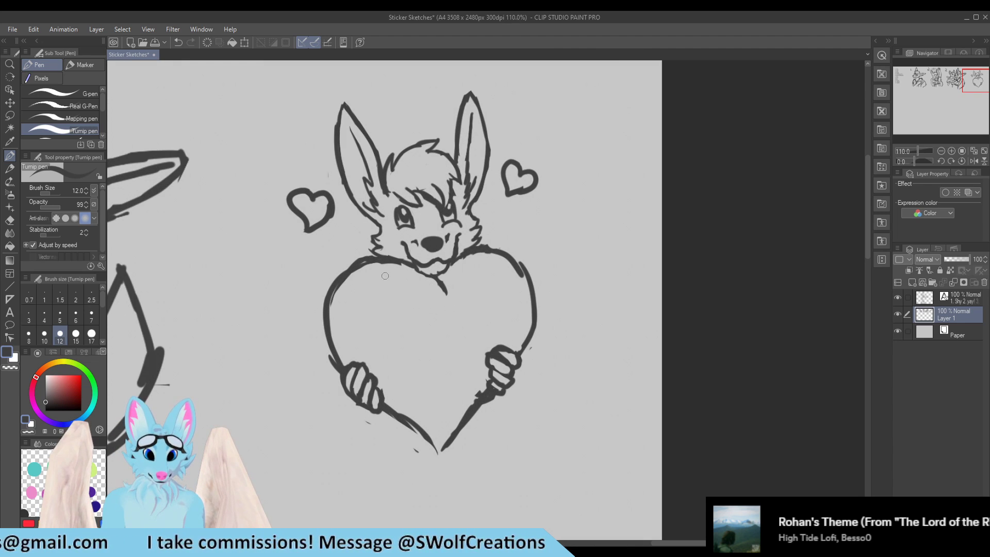
scroll(399, 280, down, 1)
scroll(414, 293, down, 5)
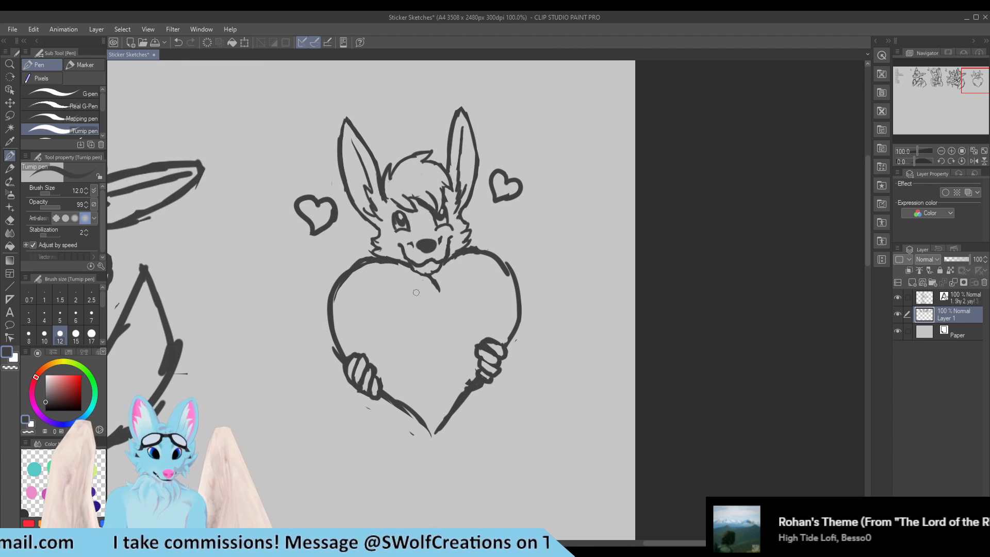
scroll(427, 291, up, 5)
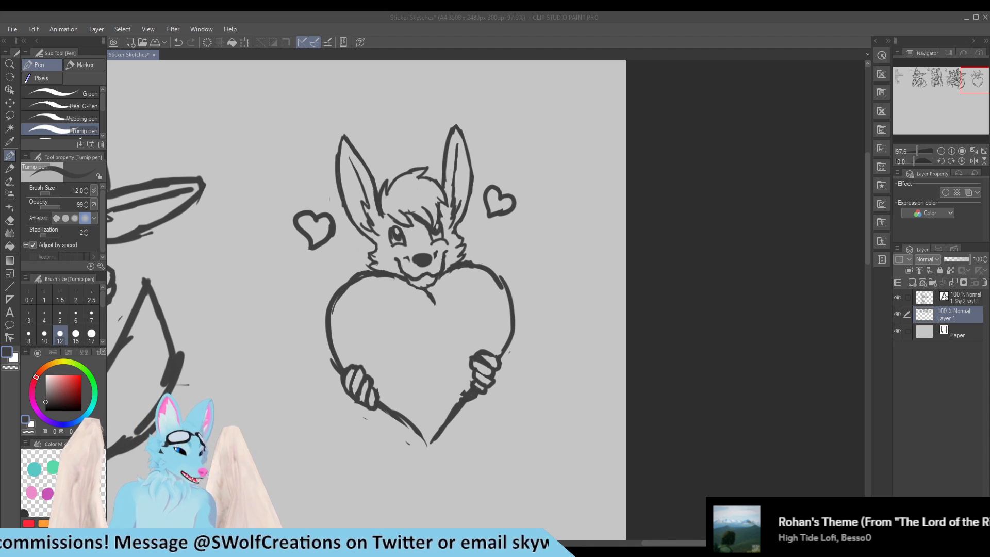
Step: Erase the stray mark beside the big heart's right edge and clean up the right paw's top finger
click(738, 410)
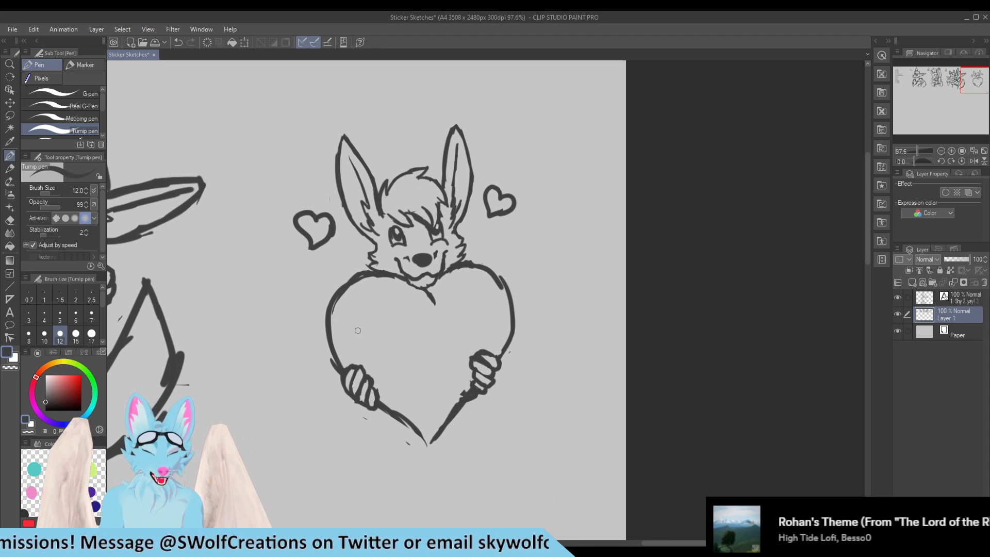
scroll(350, 328, up, 5)
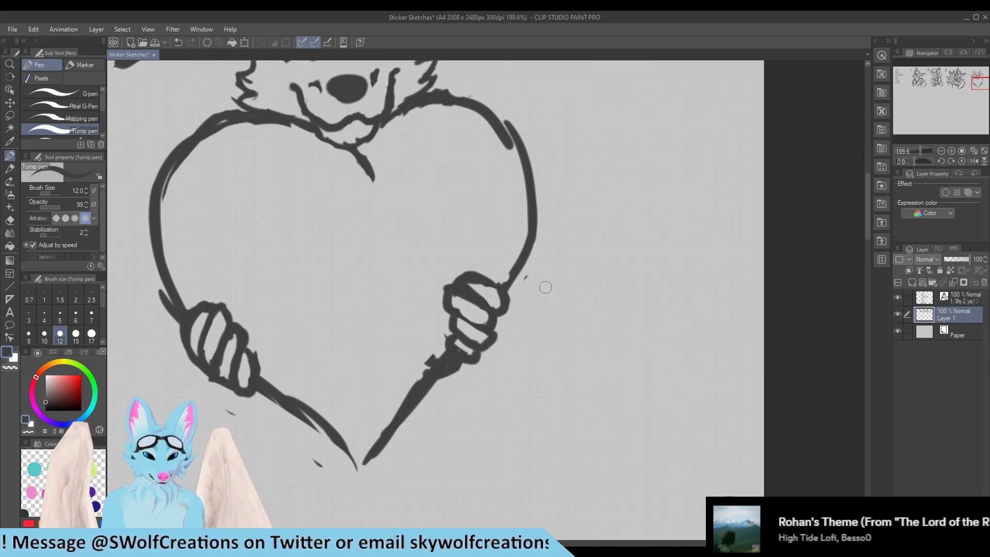
key(e)
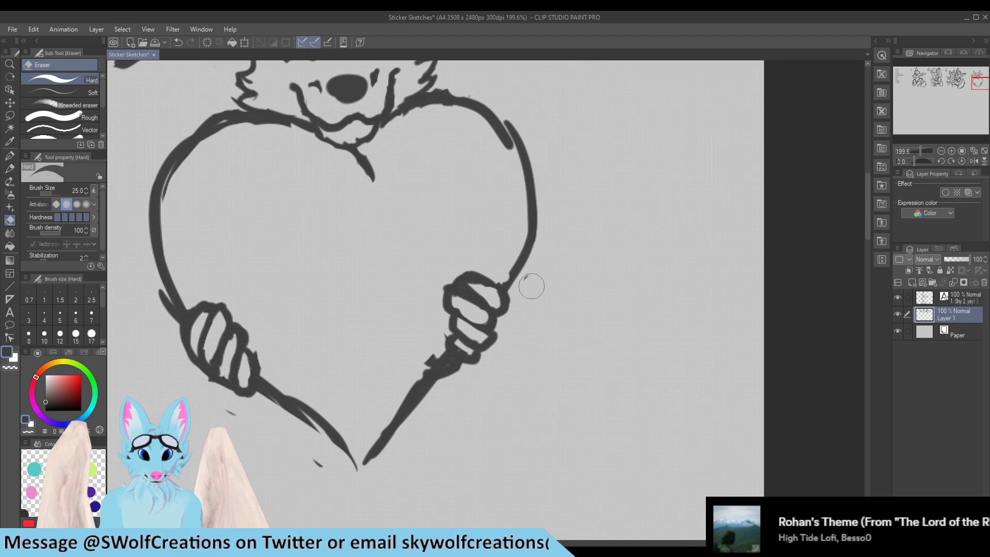
key(p)
key(e)
click(452, 279)
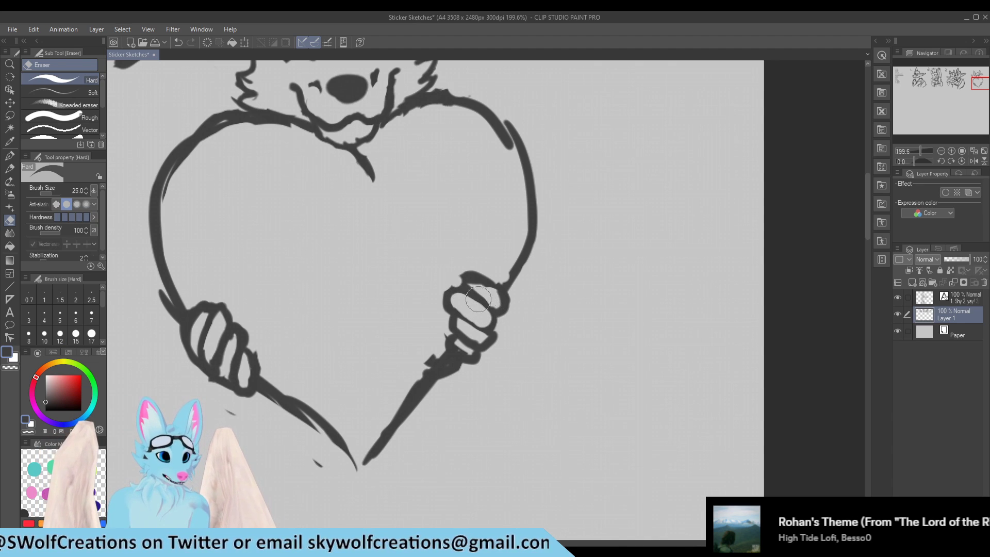
Step: Redraw the right paw's top finger with a smoother outline and a clean dividing line below it
key(p)
mouse_move(448, 294)
mouse_down()
mouse_move(480, 278)
mouse_move(464, 284)
mouse_move(491, 293)
mouse_move(475, 279)
mouse_move(502, 314)
mouse_up()
key(e)
key(p)
key(e)
key(p)
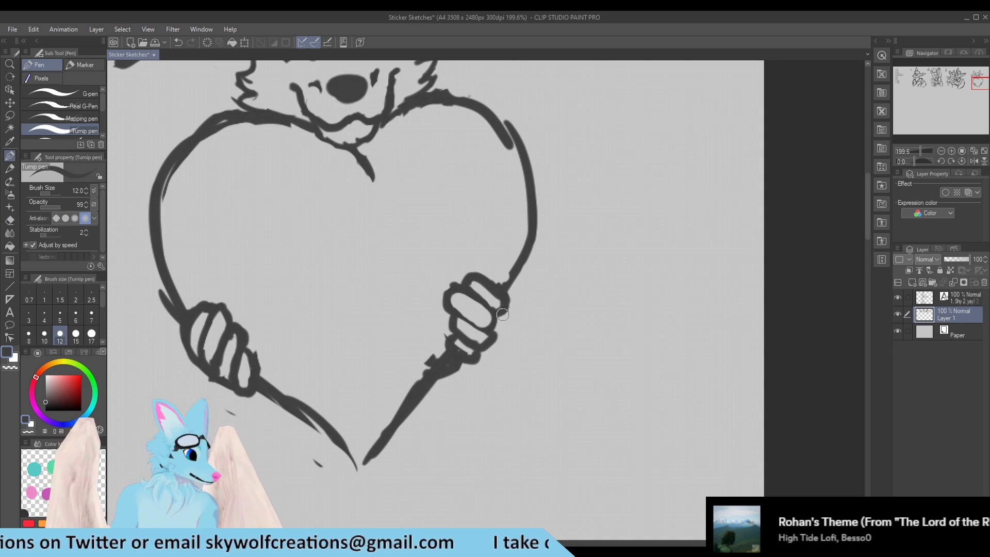
Step: Reshape the right paw's middle and lower fingers by erasing their rough ends and redrawing the outlines and dividing lines
mouse_move(450, 278)
mouse_down()
mouse_move(441, 304)
mouse_move(459, 309)
mouse_move(463, 291)
mouse_move(453, 288)
mouse_move(461, 311)
mouse_move(444, 293)
mouse_move(488, 330)
mouse_move(457, 314)
mouse_move(450, 322)
mouse_move(449, 310)
mouse_move(473, 341)
mouse_move(504, 346)
mouse_move(503, 333)
mouse_move(495, 354)
mouse_up()
key(p)
key(e)
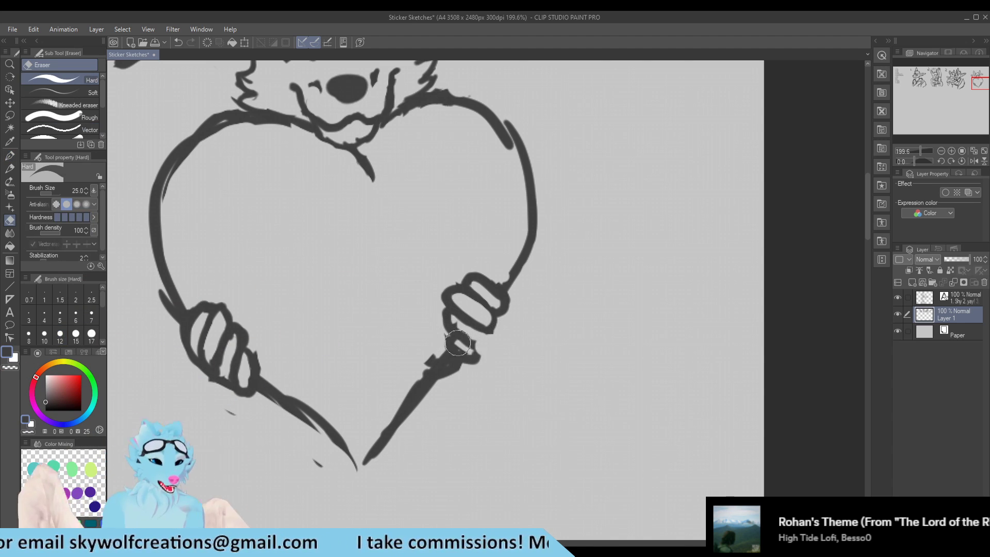
key(p)
key(e)
key(p)
mouse_move(452, 320)
mouse_down()
mouse_move(459, 334)
mouse_move(489, 341)
mouse_move(485, 331)
mouse_up()
Step: Erase the excess strokes below the right paw, thinning the heart's lower right edge and tidying the bottom finger
key(e)
mouse_move(482, 382)
mouse_down()
mouse_move(438, 348)
mouse_move(481, 367)
mouse_move(443, 342)
mouse_move(453, 352)
mouse_move(445, 308)
mouse_move(470, 343)
mouse_move(448, 329)
mouse_move(448, 339)
mouse_move(467, 357)
mouse_move(489, 334)
mouse_move(470, 367)
mouse_move(450, 362)
mouse_move(456, 369)
mouse_move(454, 351)
mouse_move(432, 383)
mouse_move(461, 365)
mouse_move(424, 426)
mouse_move(436, 351)
mouse_move(380, 425)
mouse_up()
key(p)
key(e)
key(p)
key(e)
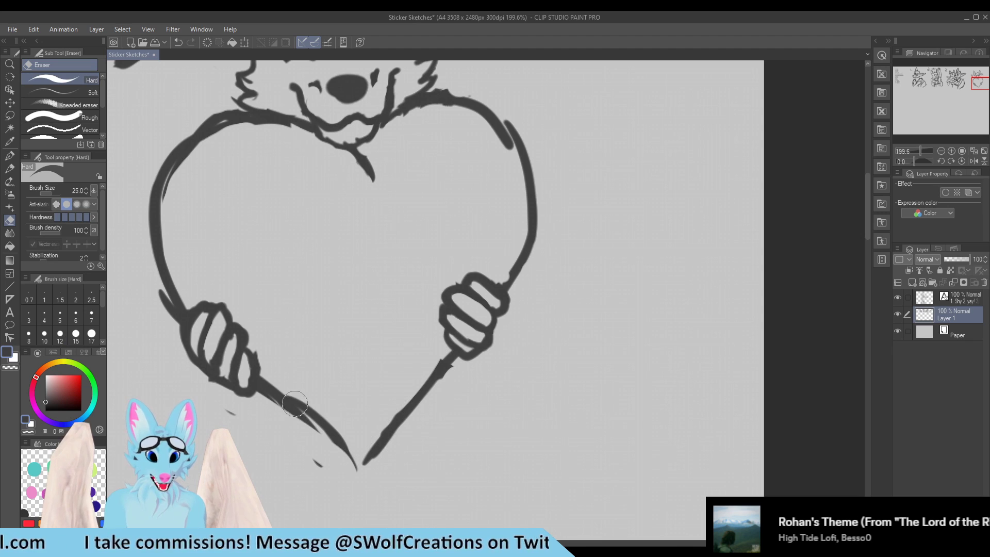
Step: Erase the stray marks below the left paw and redraw the heart's lower left edge as one clean line to the tip
drag(346, 459, 298, 457)
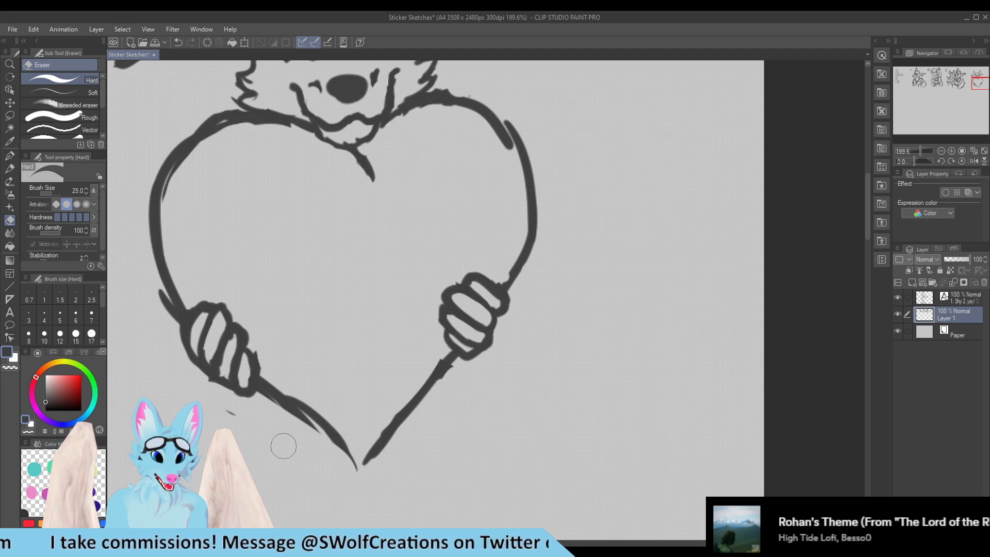
key(p)
drag(305, 400, 356, 464)
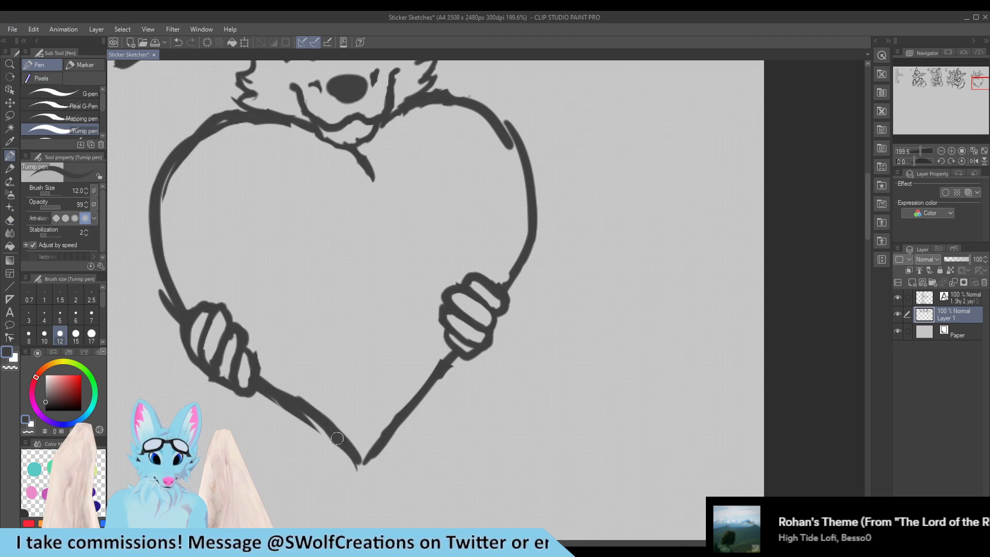
key(e)
mouse_move(266, 404)
mouse_down()
mouse_move(338, 463)
mouse_move(366, 460)
mouse_up()
key(p)
key(e)
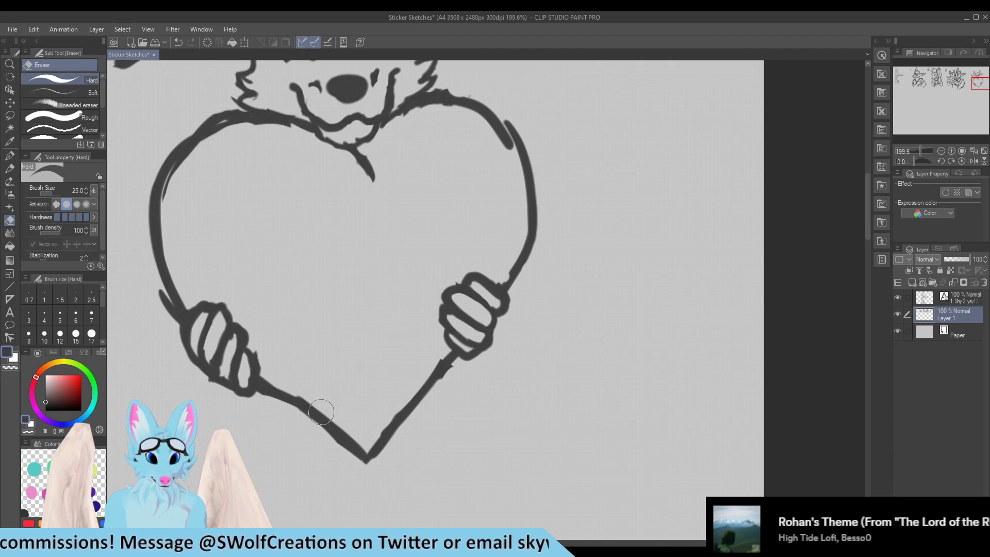
Step: Redraw the heart's lower right edge from the right paw toward the tip and trim its outer side into a smooth curve
key(p)
drag(448, 356, 391, 424)
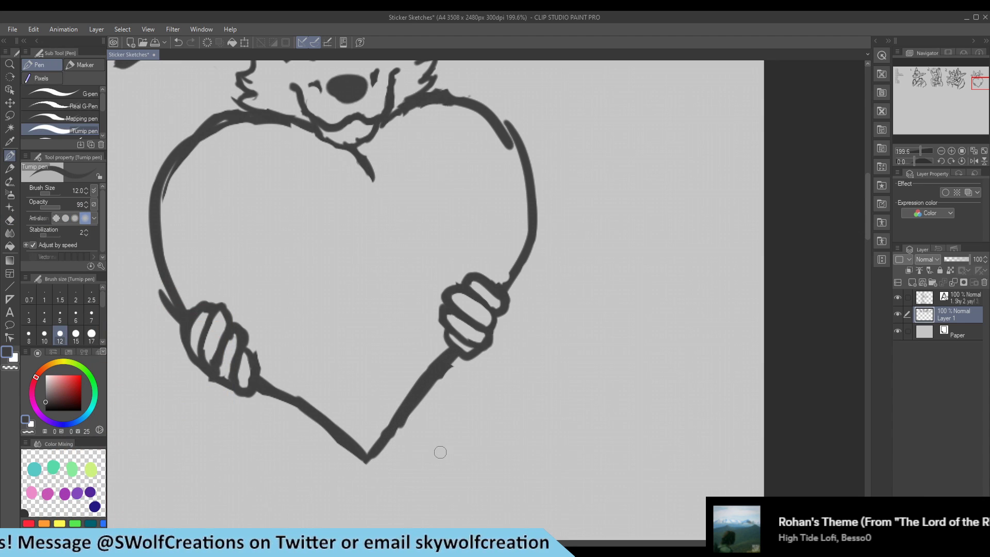
key(e)
drag(456, 375, 397, 464)
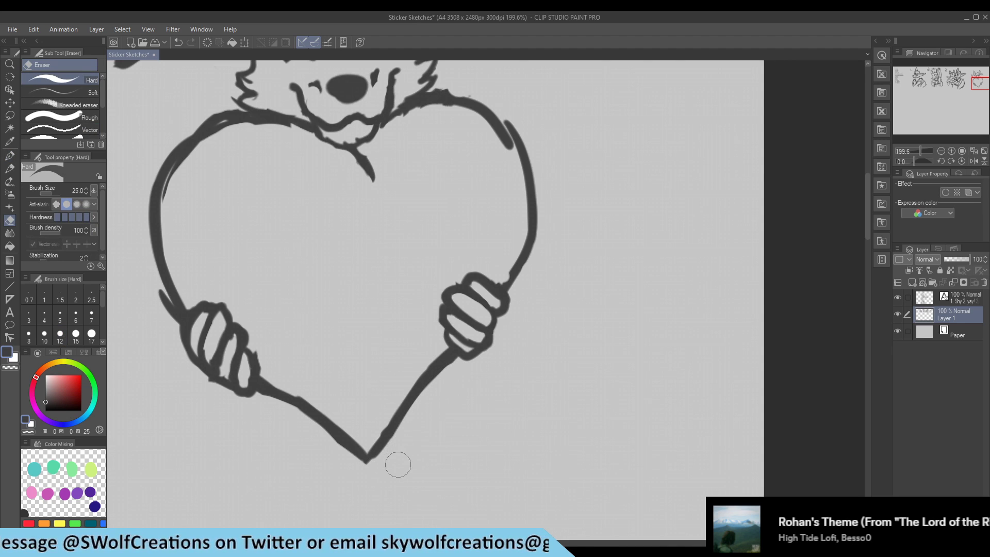
key(p)
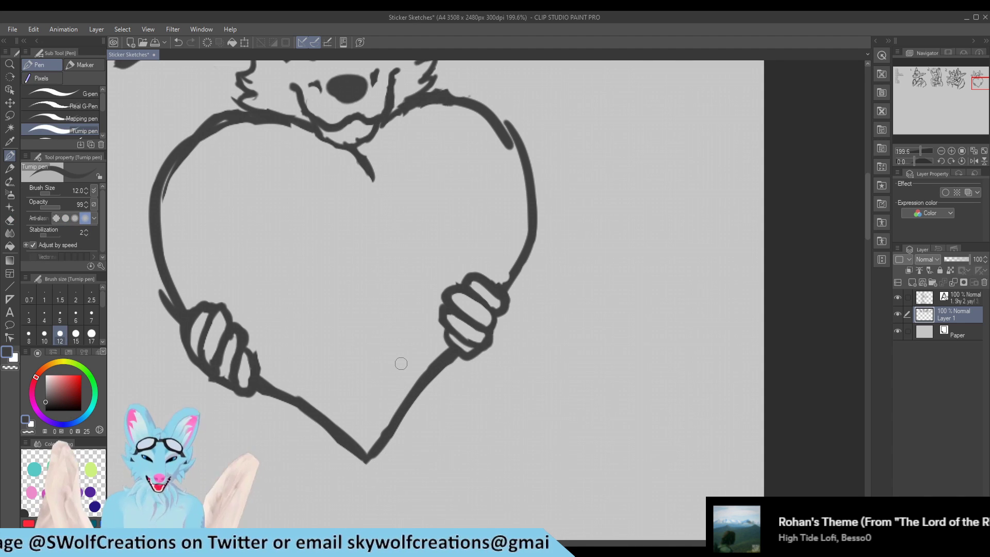
Step: Lasso the whole fourth pose with its floating hearts, enlarge it, reposition it beside the third pose and deselect
scroll(541, 345, down, 6)
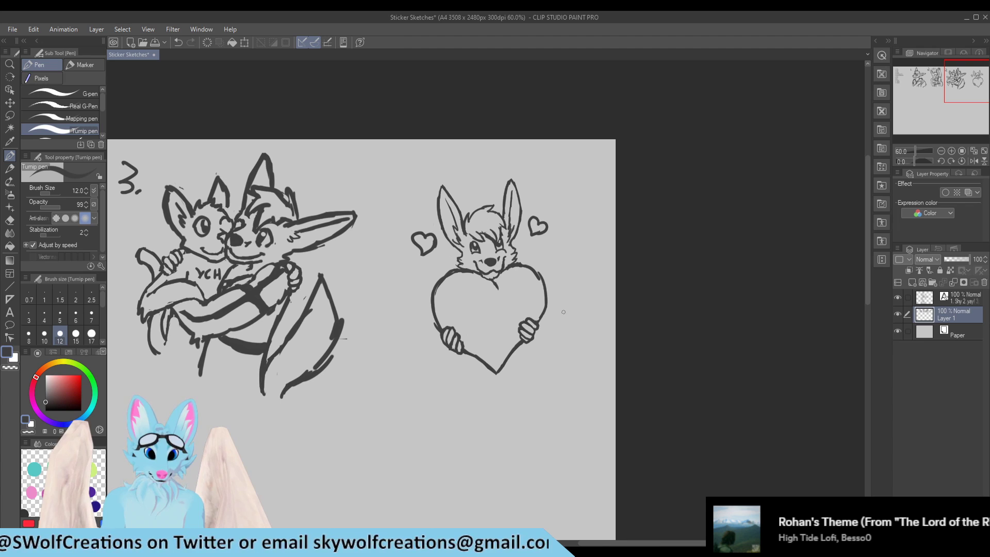
scroll(522, 287, up, 1)
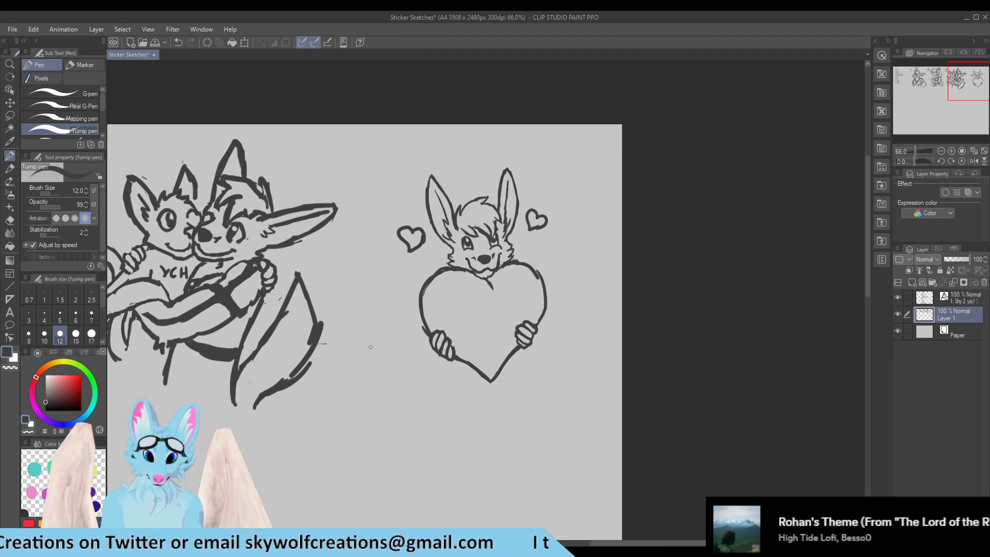
scroll(143, 414, down, 2)
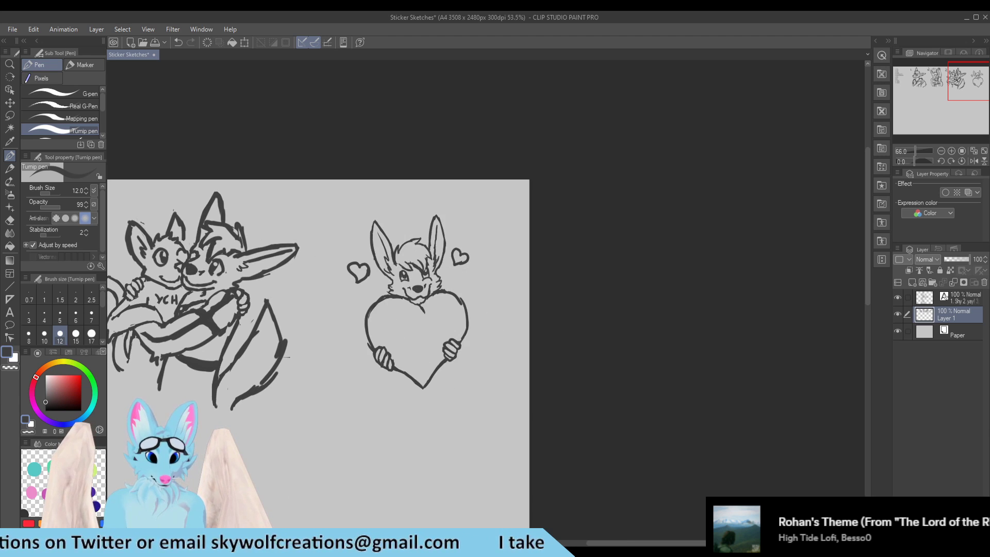
scroll(376, 404, up, 2)
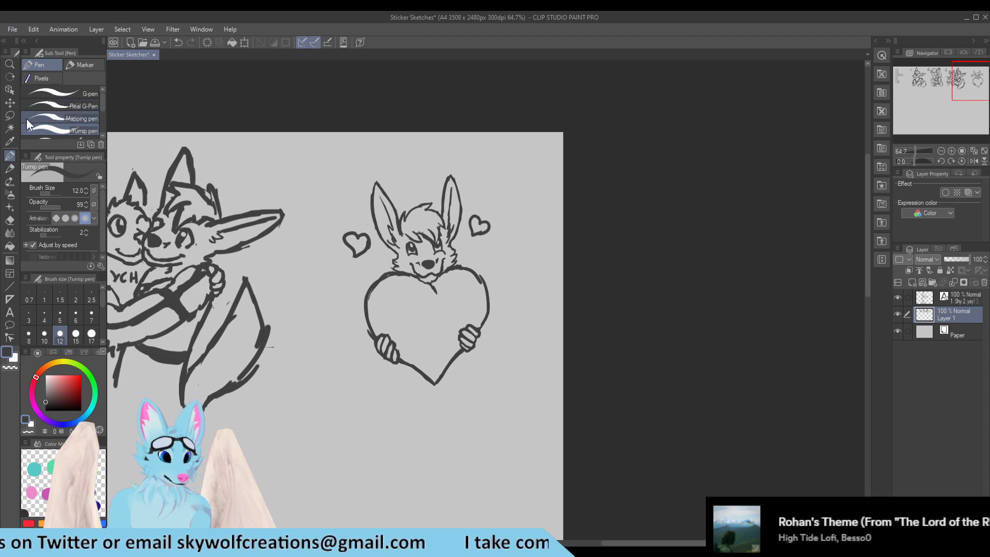
key(m)
mouse_move(376, 157)
mouse_down()
mouse_move(326, 383)
mouse_move(534, 299)
mouse_move(379, 157)
mouse_up()
key(ctrl+t)
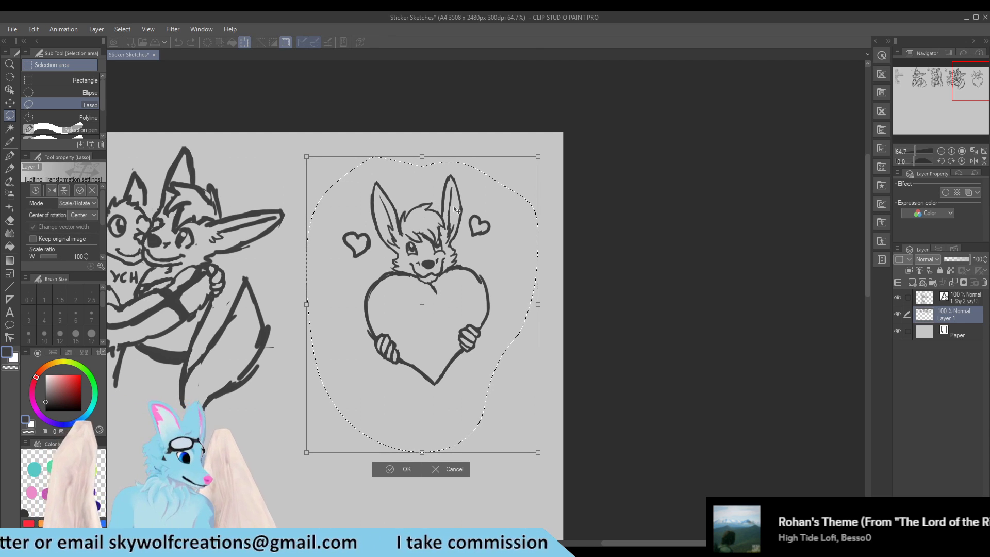
scroll(467, 194, down, 2)
scroll(374, 283, up, 1)
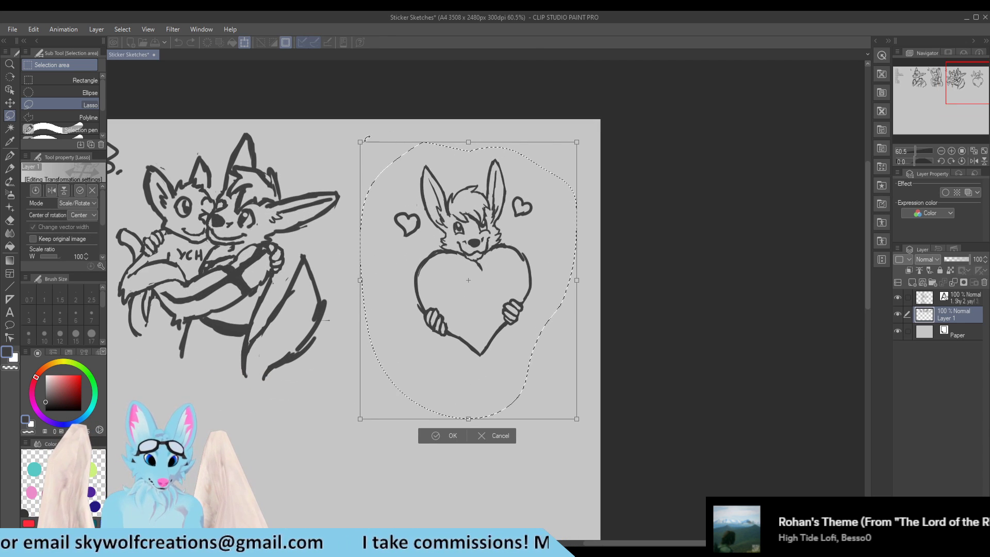
drag(360, 142, 336, 111)
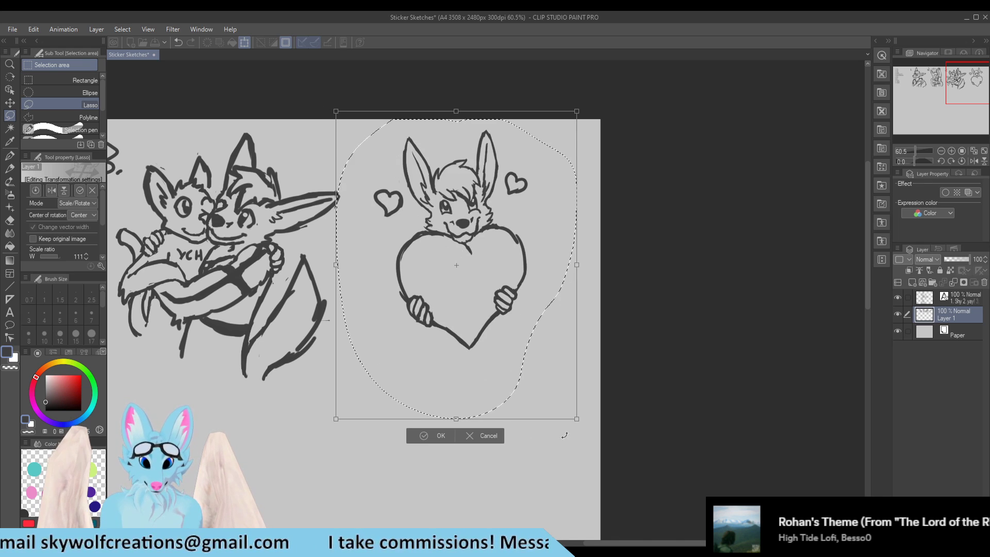
drag(577, 419, 602, 451)
drag(525, 340, 516, 348)
click(443, 480)
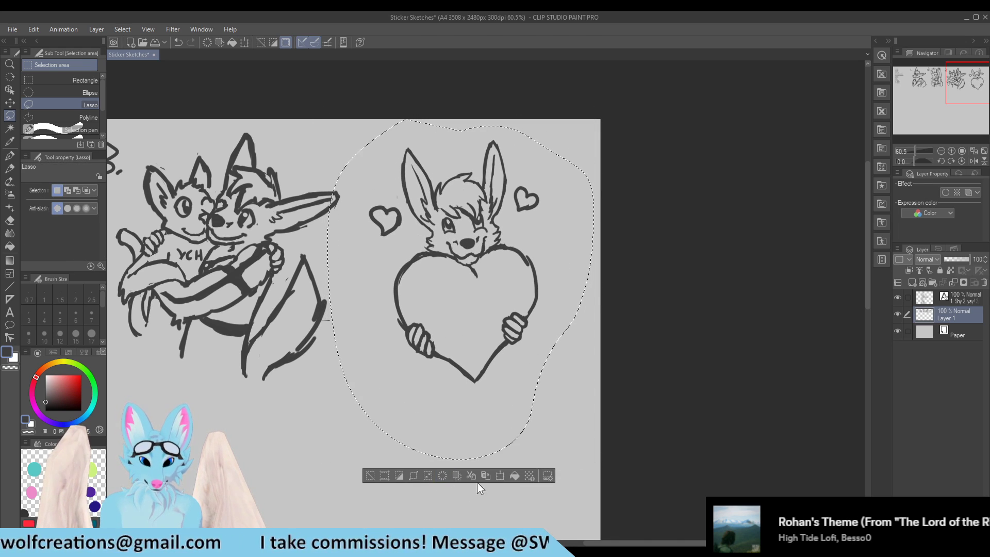
key(ctrl+d)
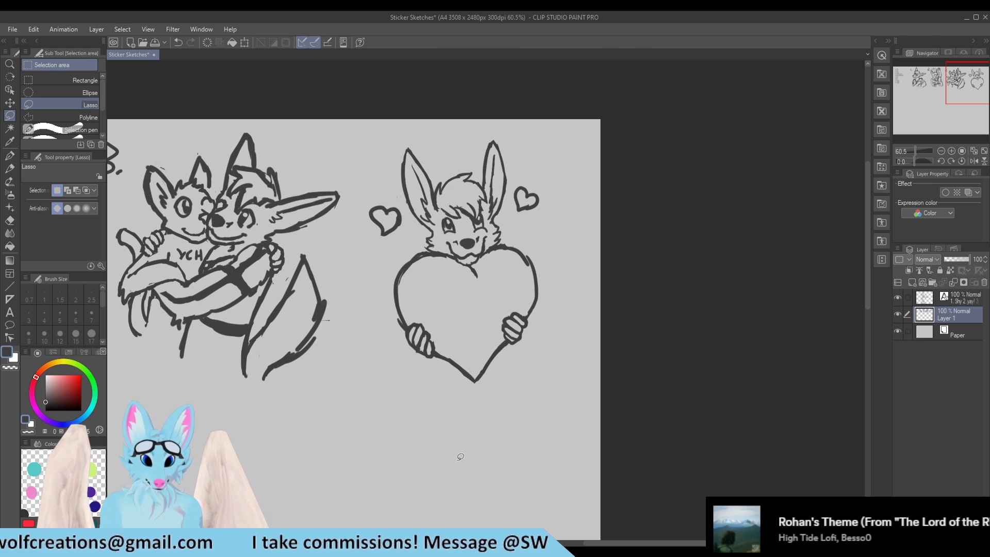
Step: Write the number "4." at the upper left of the heart pose and save the sketch sheet
click(9, 156)
mouse_move(371, 142)
mouse_down()
mouse_move(369, 171)
mouse_move(364, 155)
mouse_move(381, 155)
mouse_up()
scroll(554, 146, down, 4)
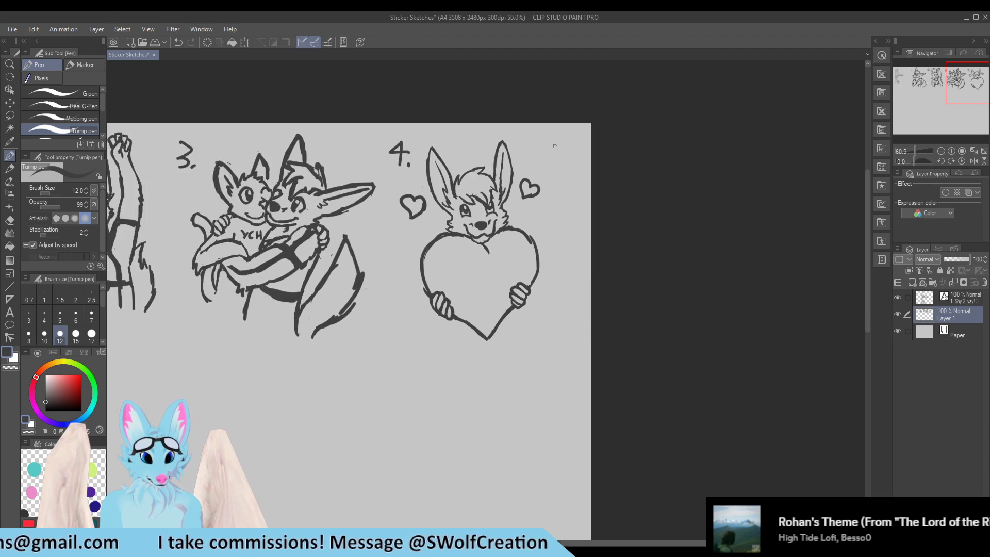
key(ctrl+s)
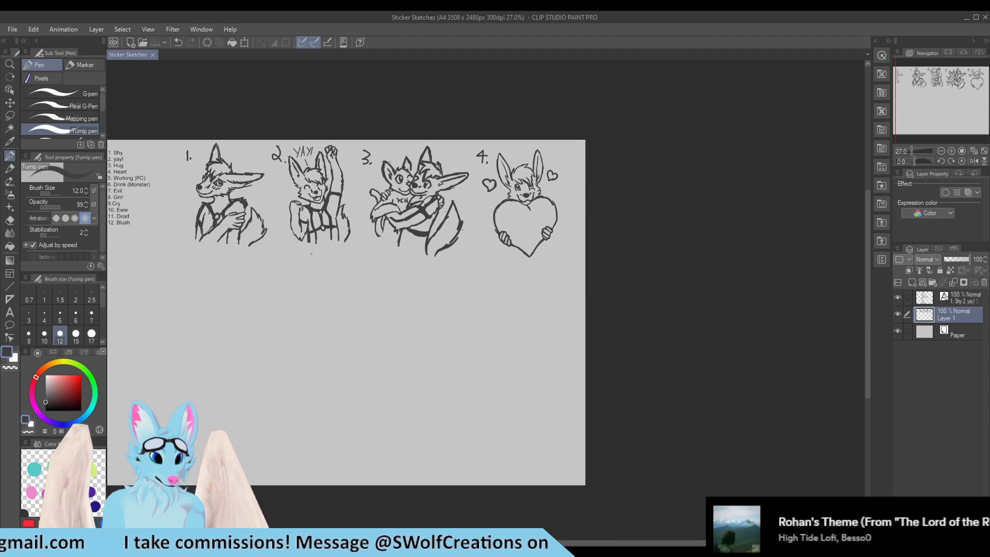
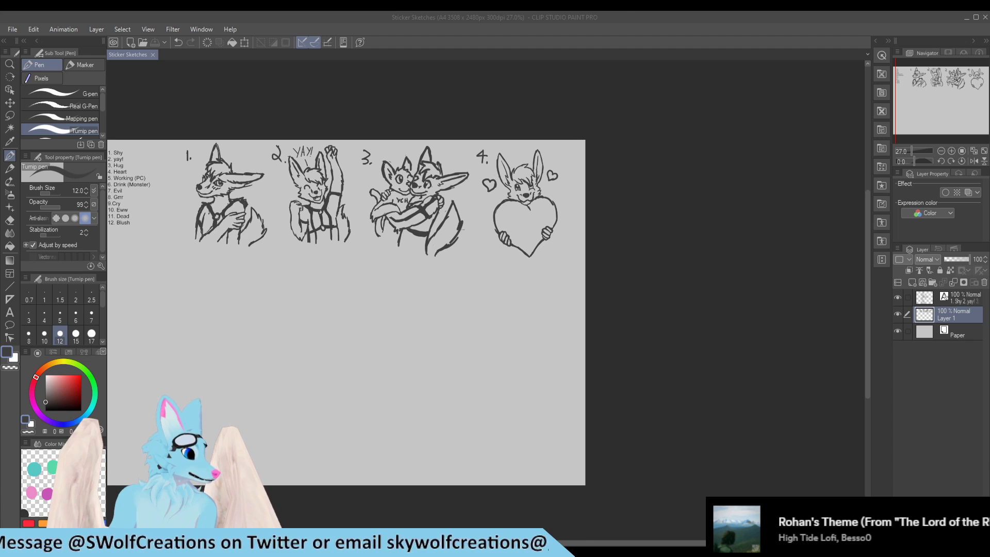
scroll(444, 324, down, 3)
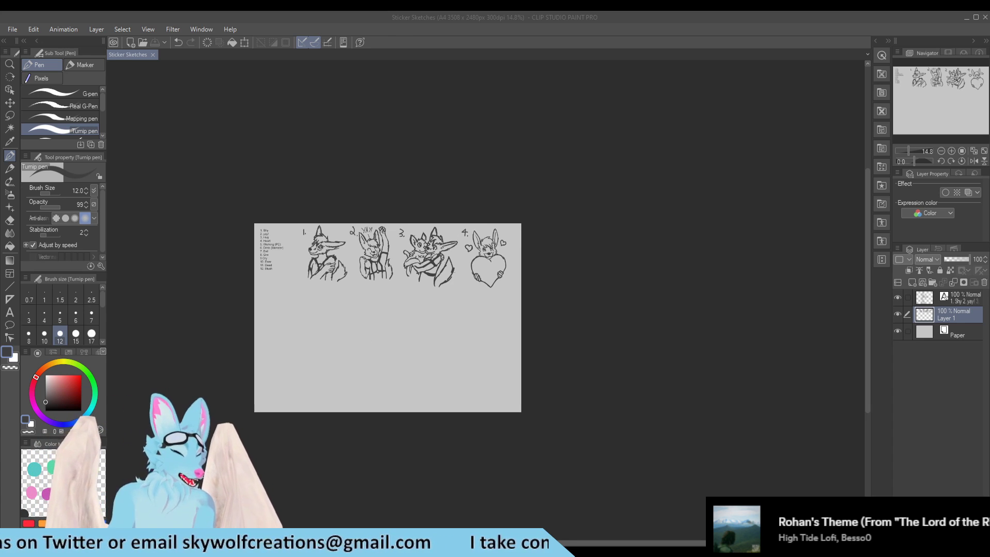
scroll(257, 288, up, 4)
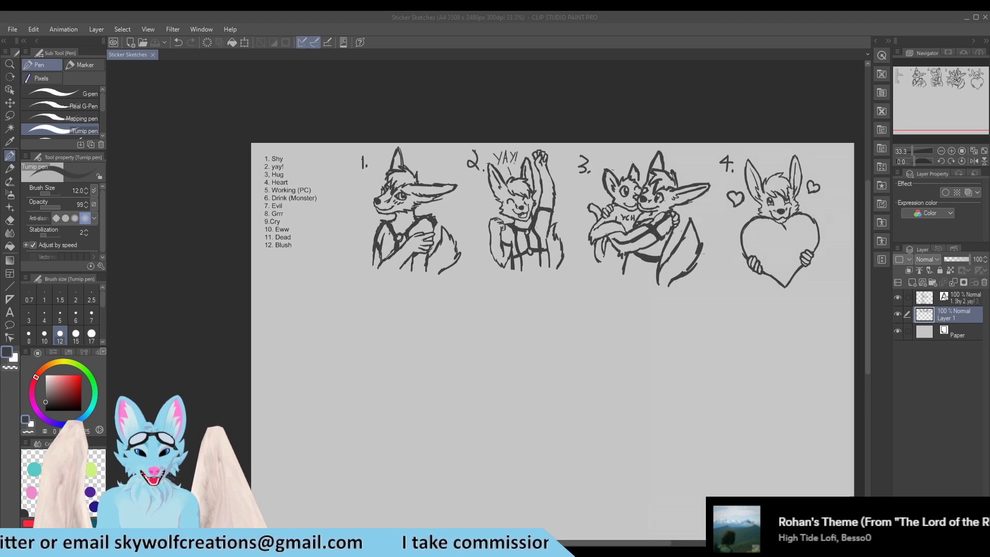
scroll(292, 396, up, 2)
scroll(247, 297, down, 1)
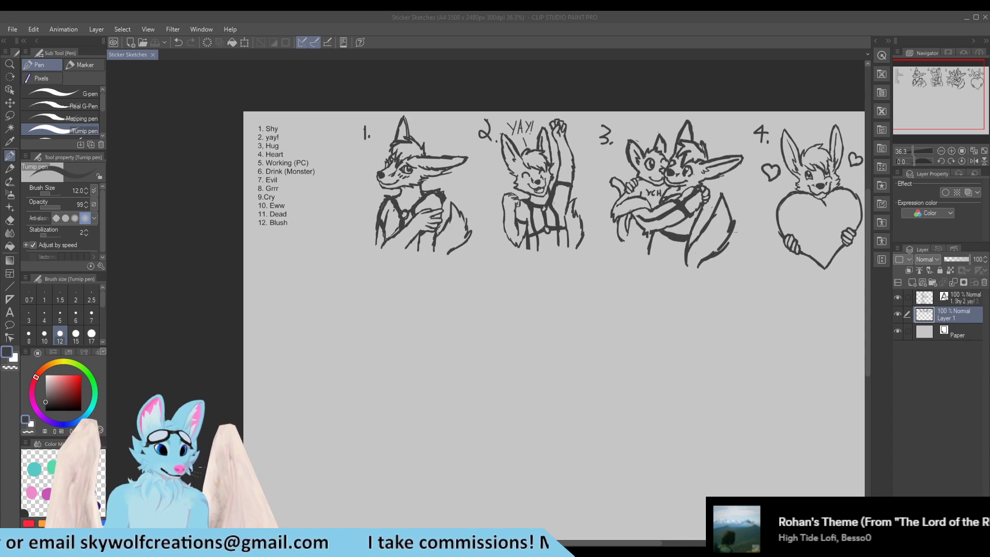
scroll(250, 269, down, 2)
scroll(245, 337, up, 1)
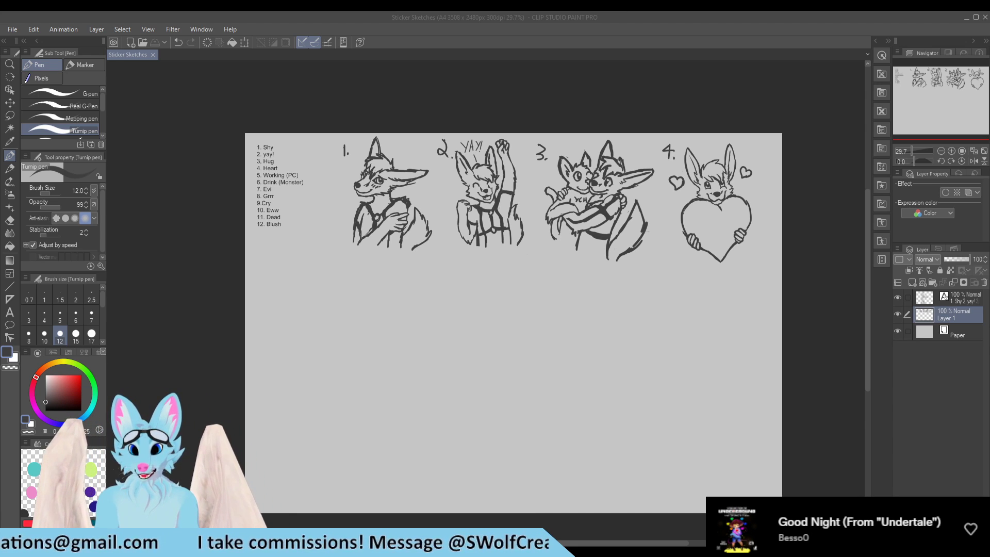
scroll(245, 180, down, 1)
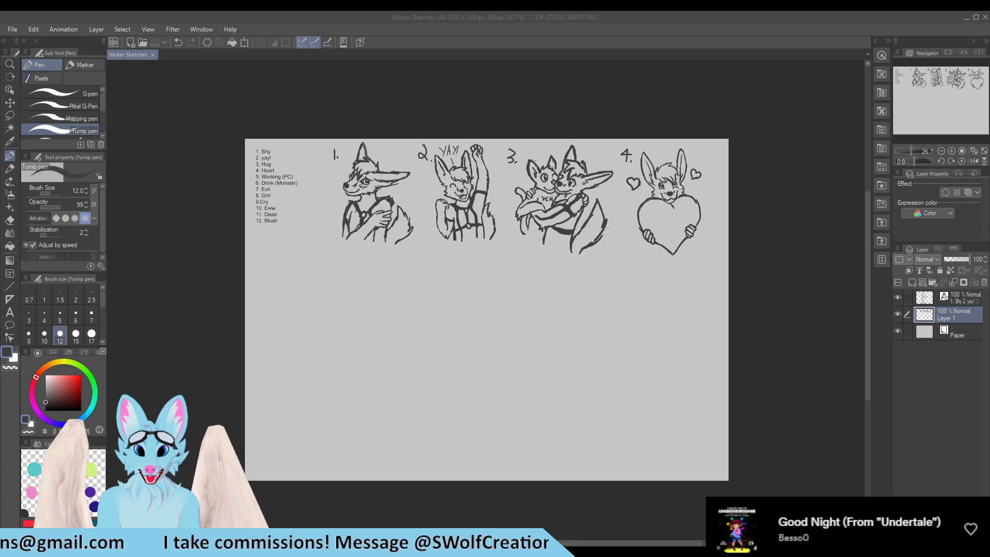
scroll(245, 189, up, 1)
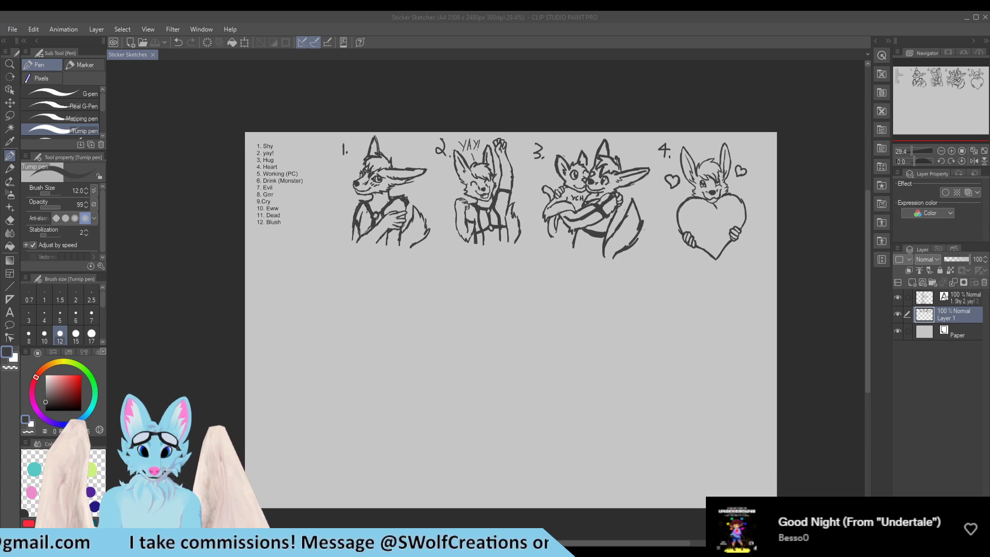
scroll(245, 284, up, 1)
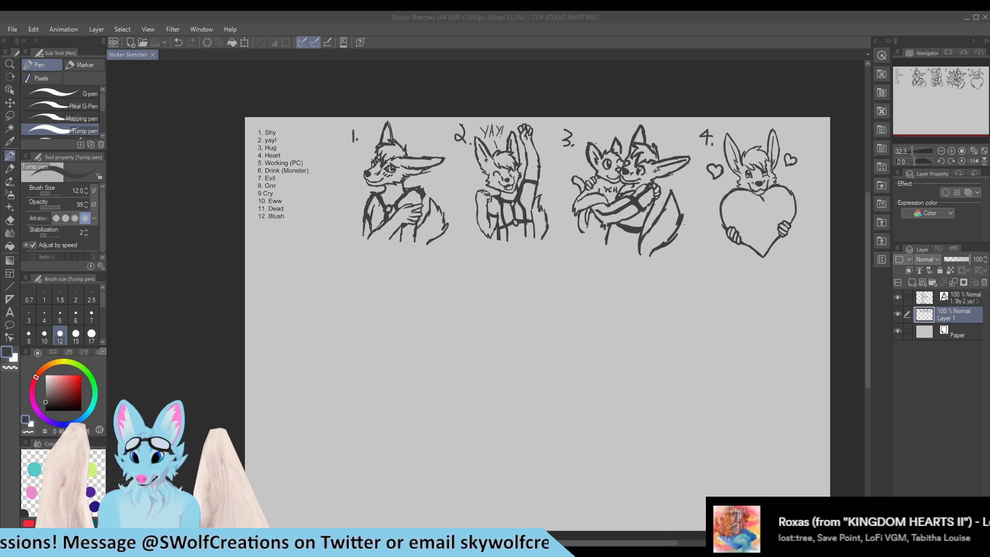
scroll(559, 436, down, 1)
scroll(376, 330, up, 1)
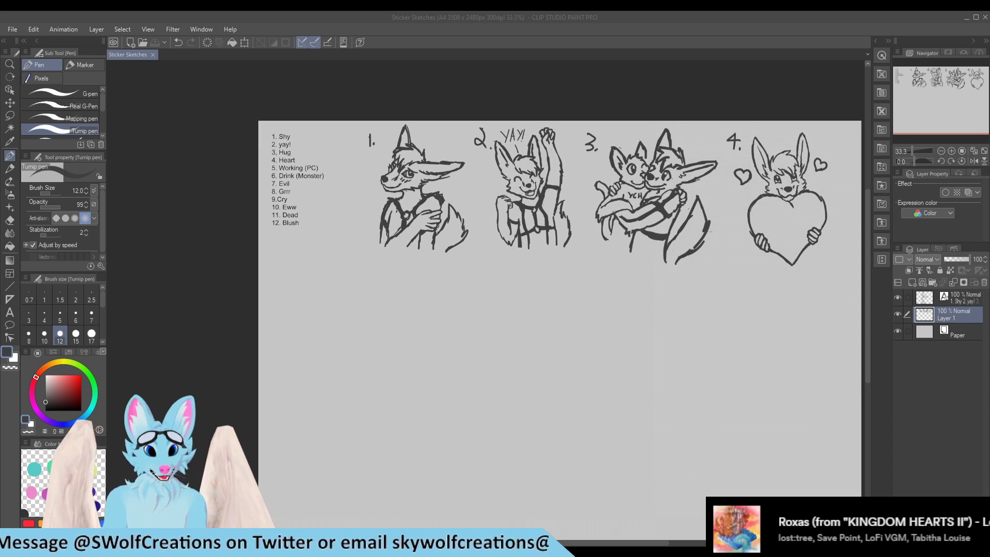
scroll(320, 317, down, 1)
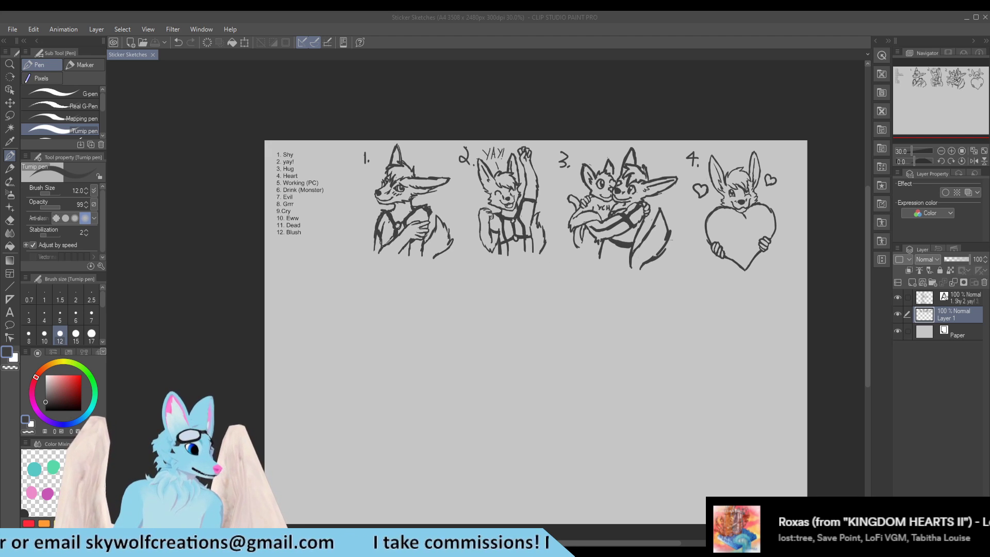
scroll(336, 300, down, 1)
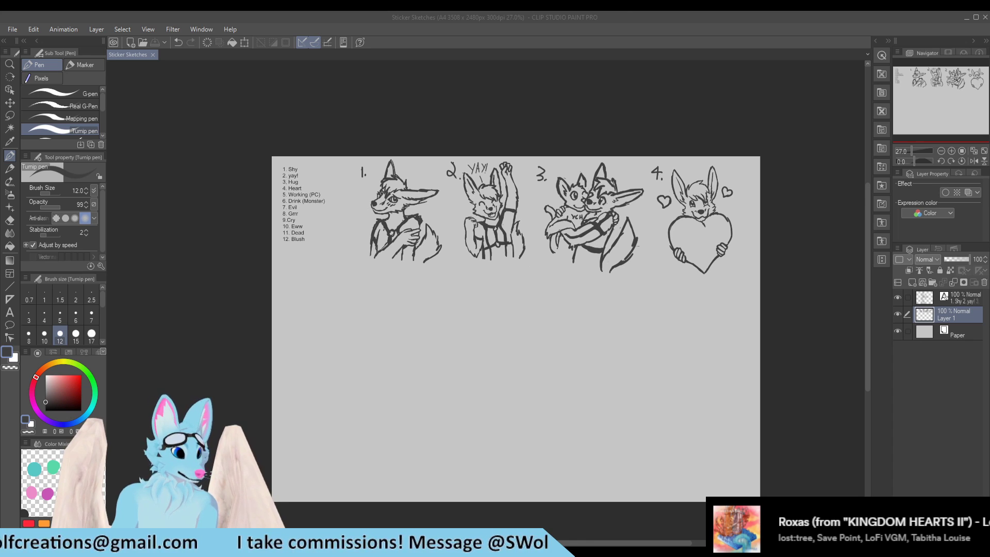
Step: Review the numbered pose list and the four finished poses, and examine the empty area below them
scroll(279, 289, up, 6)
scroll(280, 312, down, 2)
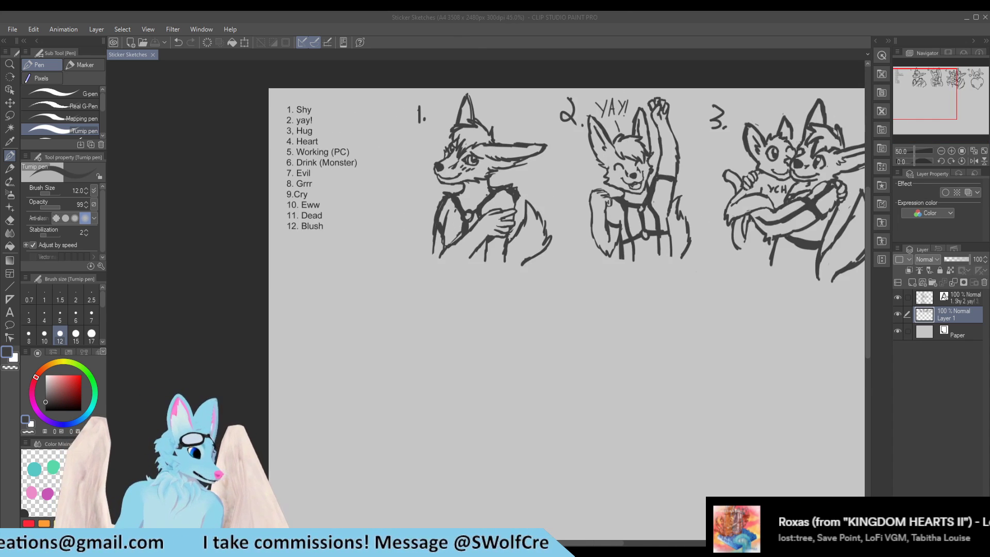
scroll(323, 422, up, 2)
scroll(252, 206, down, 2)
scroll(250, 315, up, 1)
scroll(255, 253, down, 3)
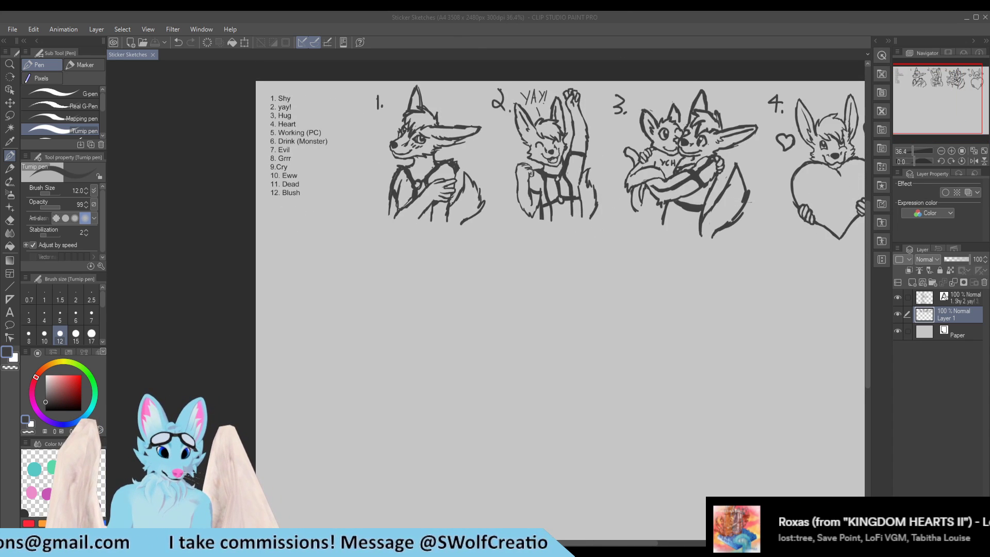
scroll(385, 266, up, 2)
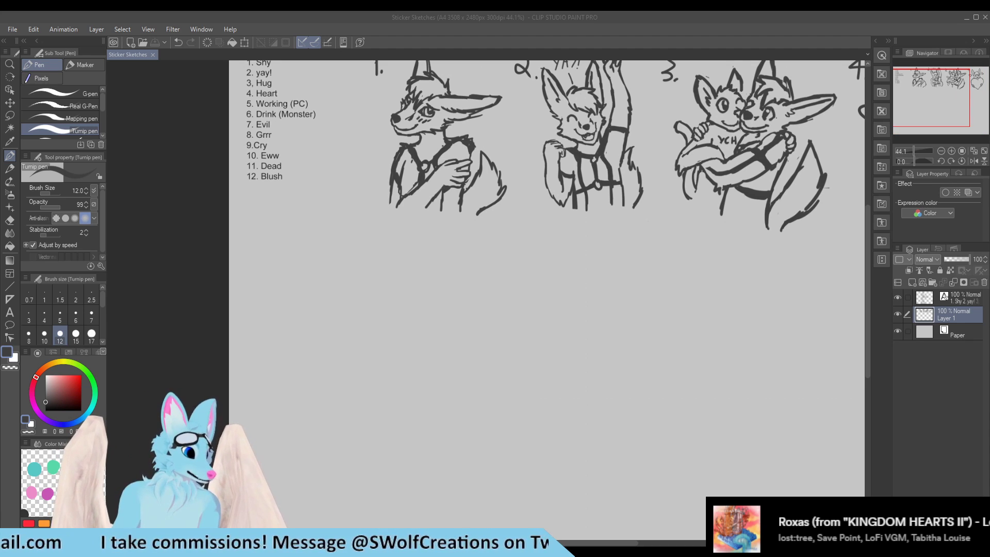
scroll(240, 211, down, 3)
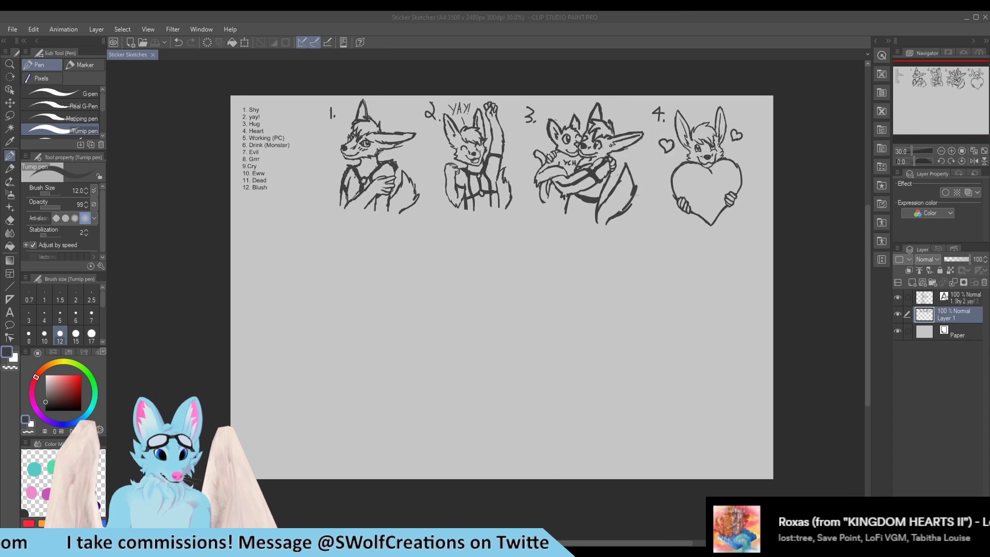
scroll(272, 224, up, 1)
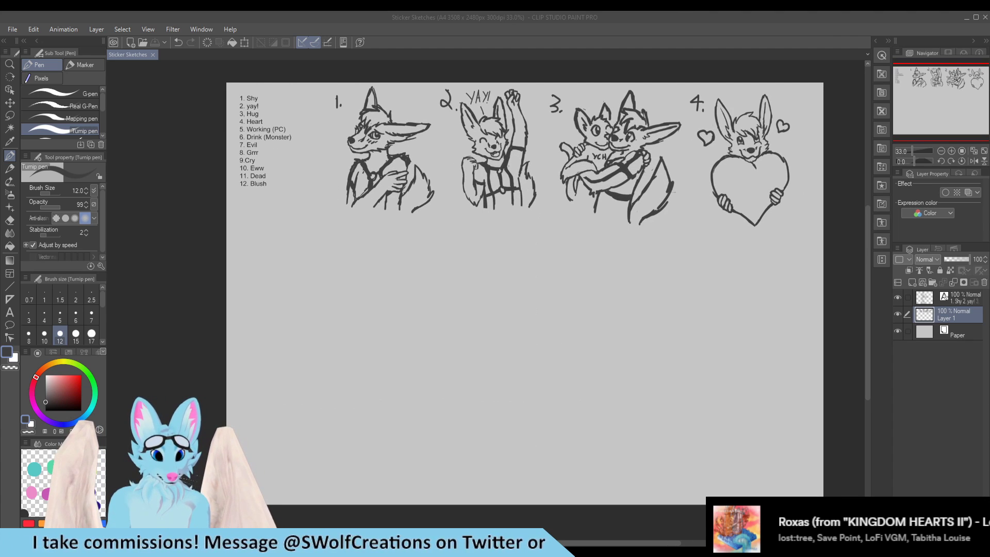
scroll(536, 279, up, 1)
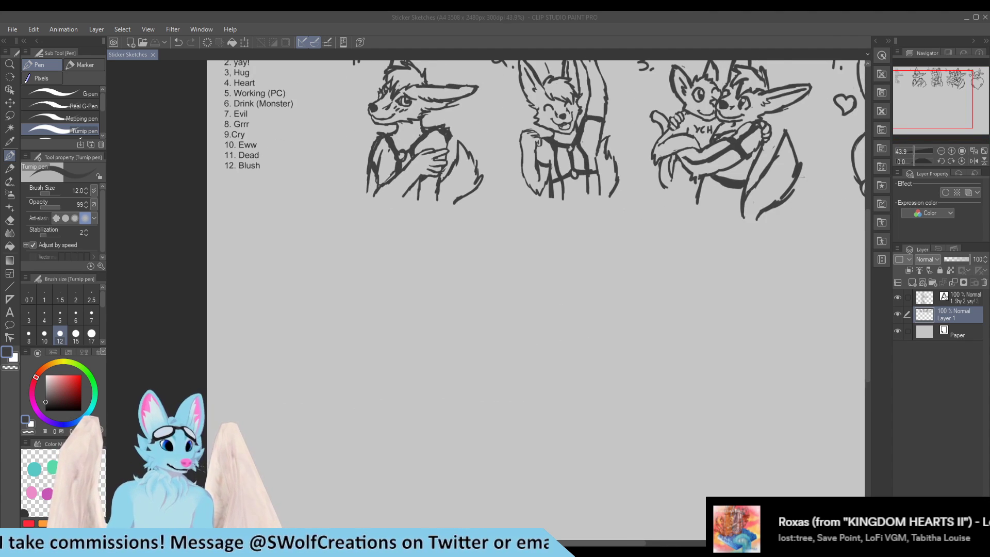
scroll(227, 174, up, 2)
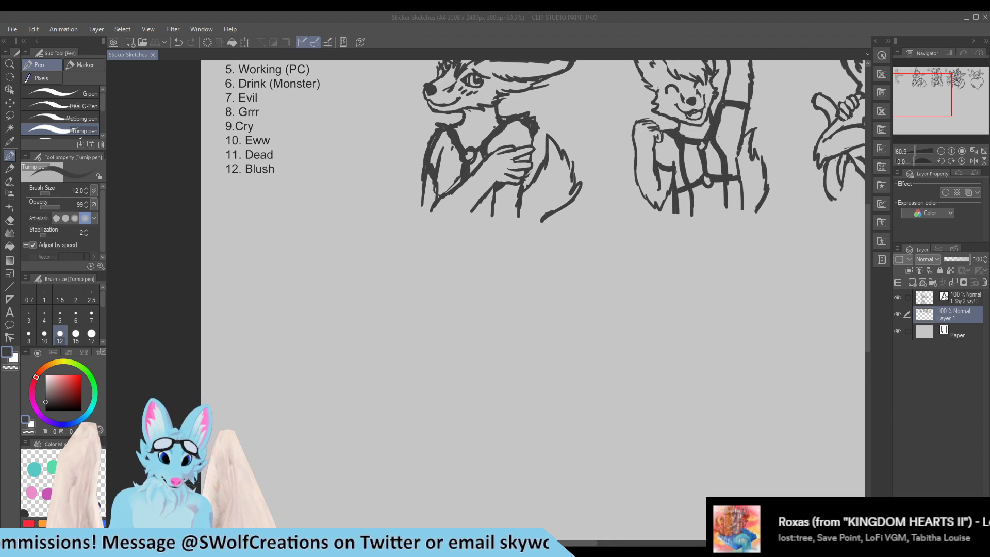
mouse_move(338, 302)
mouse_down()
mouse_move(310, 371)
mouse_move(289, 314)
mouse_up()
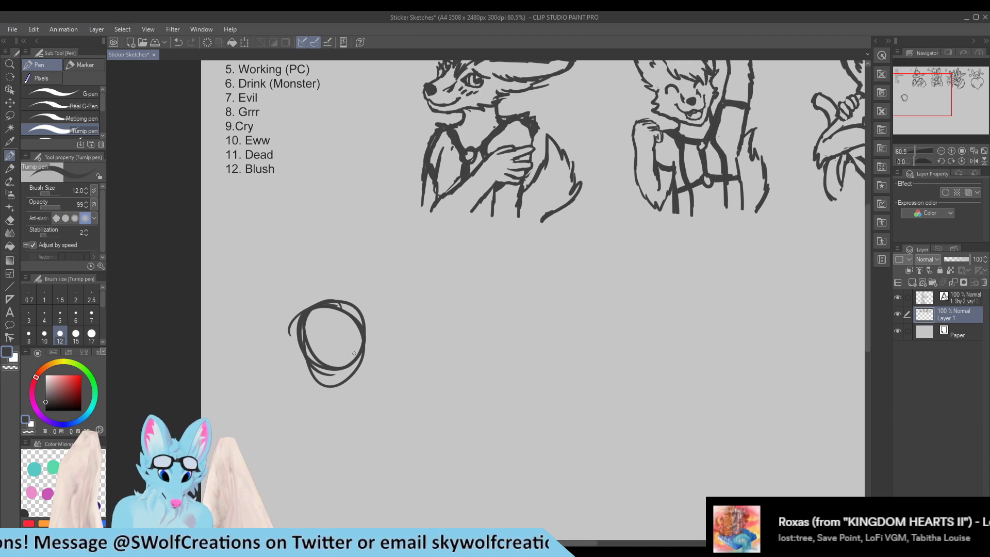
drag(357, 354, 367, 355)
scroll(212, 224, down, 2)
scroll(330, 368, up, 4)
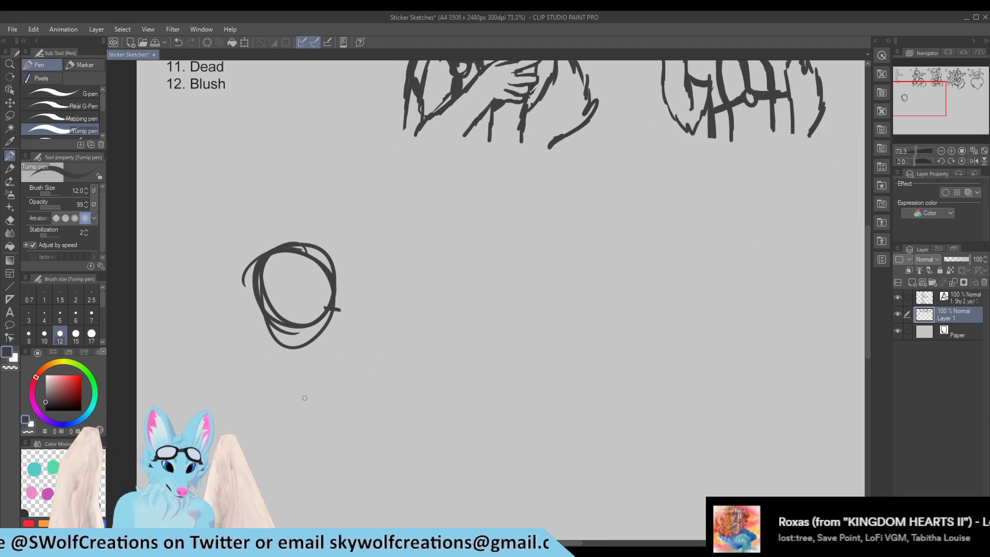
key(e)
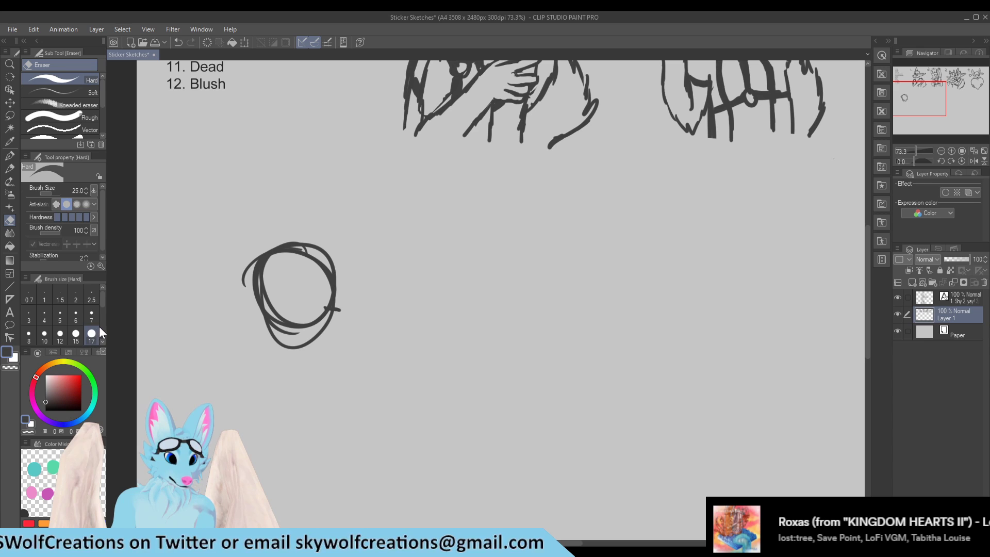
click(102, 342)
click(66, 335)
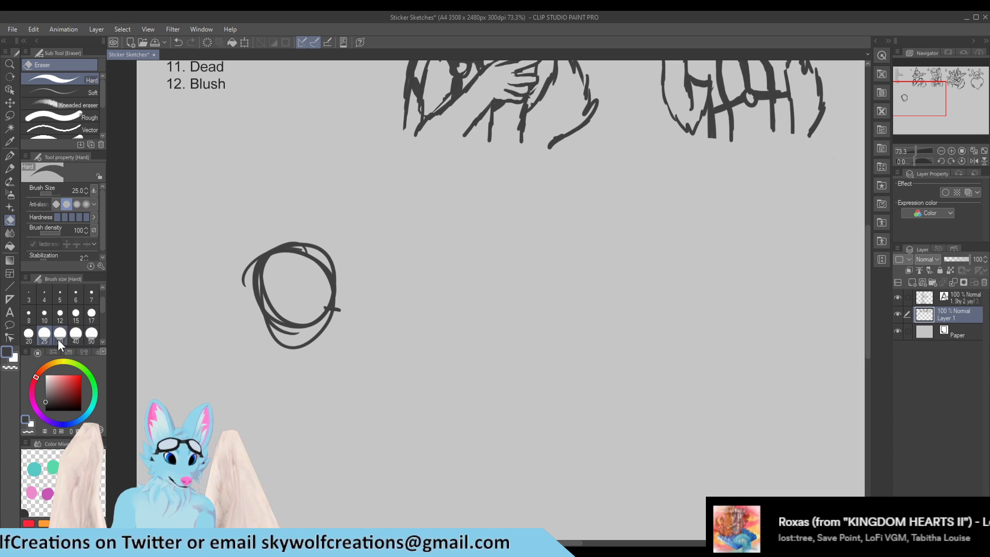
mouse_move(279, 287)
mouse_down()
mouse_move(255, 247)
mouse_move(261, 310)
mouse_move(267, 225)
mouse_move(250, 292)
mouse_move(273, 283)
mouse_up()
mouse_move(288, 275)
mouse_down()
mouse_move(316, 241)
mouse_move(322, 288)
mouse_move(333, 265)
mouse_move(339, 291)
mouse_move(332, 337)
mouse_move(317, 304)
mouse_move(318, 333)
mouse_move(308, 337)
mouse_move(298, 312)
mouse_move(302, 355)
mouse_move(287, 311)
mouse_move(278, 353)
mouse_up()
key(p)
key(ctrl+s)
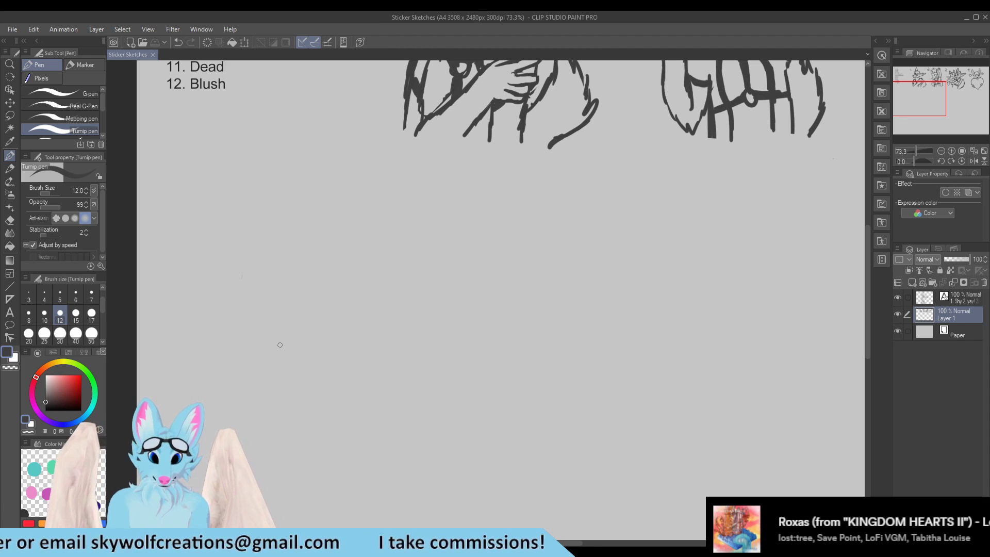
Step: Examine the empty space below the first pose as the location for list item 5, Working (PC)
scroll(279, 348, down, 5)
scroll(277, 305, up, 1)
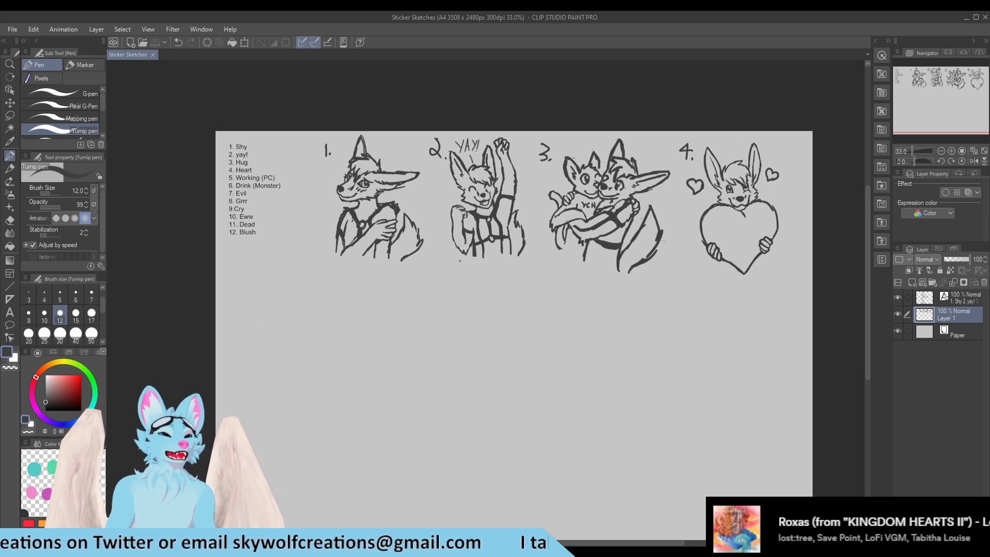
scroll(483, 285, down, 1)
scroll(325, 310, up, 4)
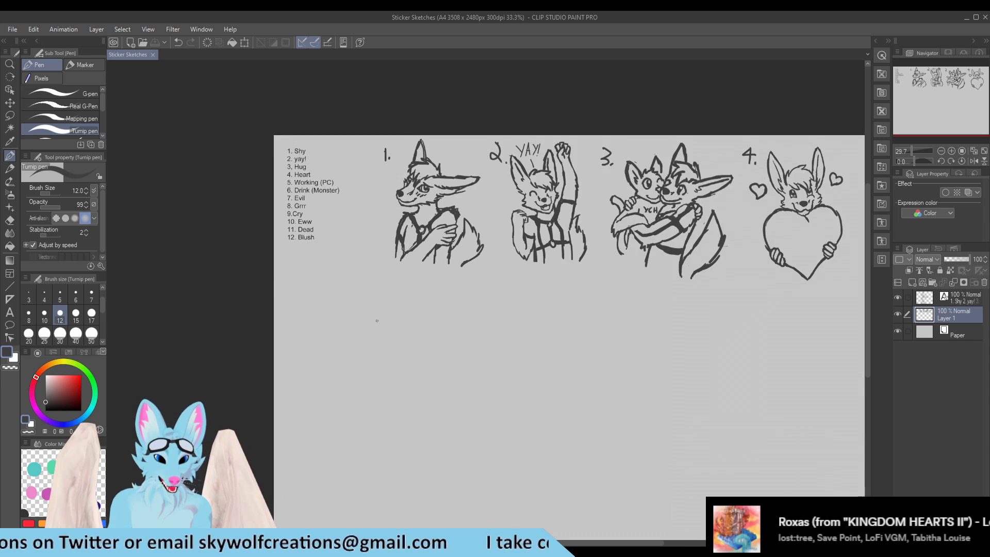
scroll(286, 331, down, 1)
scroll(289, 354, up, 1)
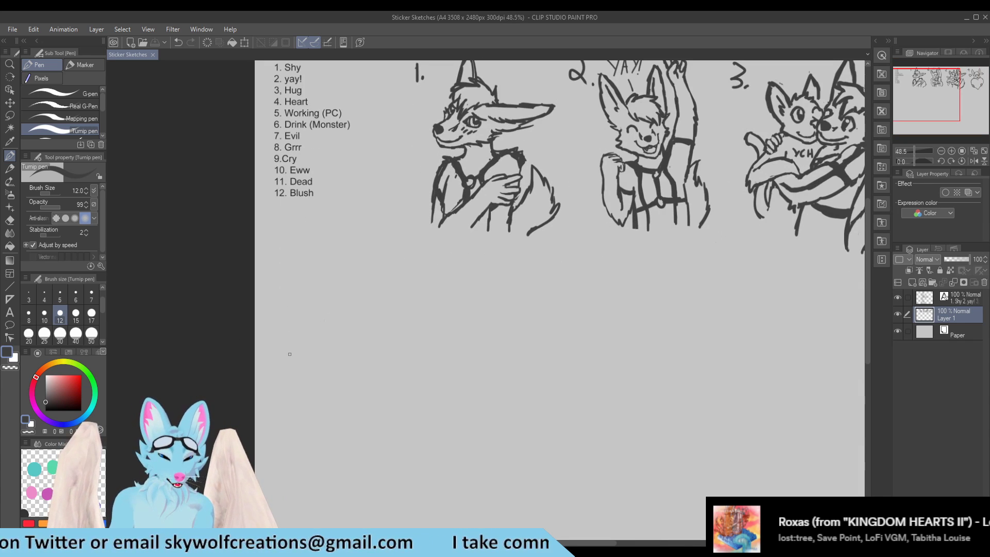
scroll(293, 305, down, 2)
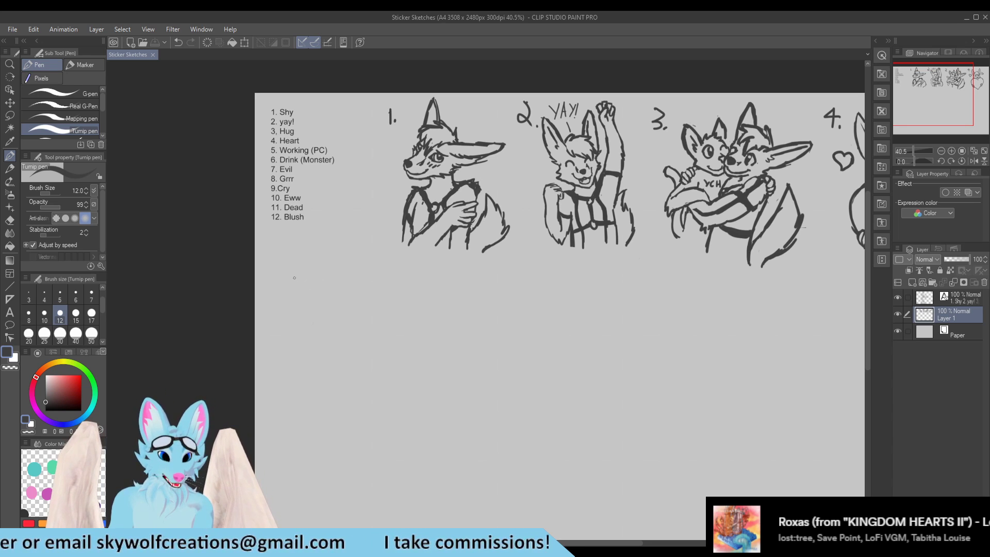
scroll(301, 278, up, 1)
scroll(166, 194, down, 2)
scroll(361, 385, up, 3)
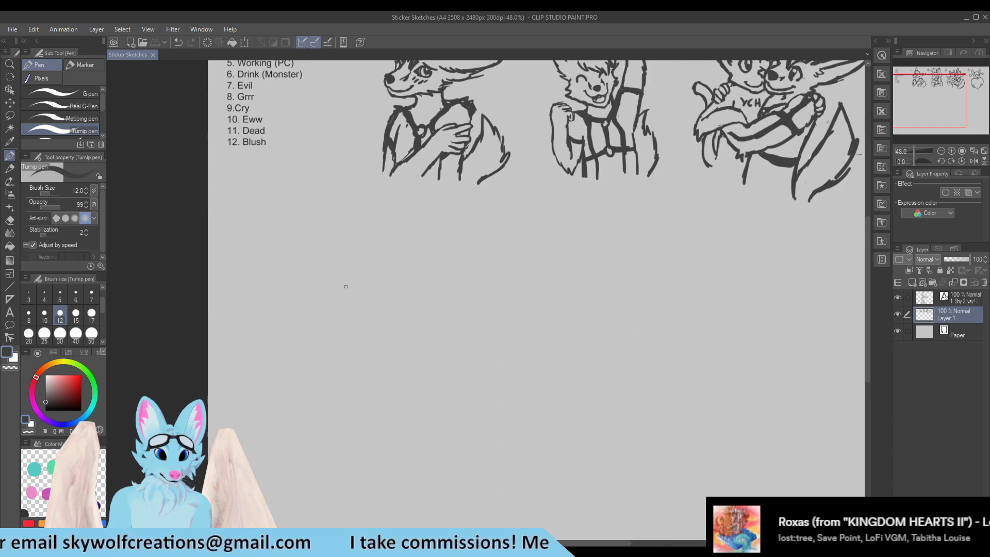
scroll(347, 287, down, 2)
scroll(286, 199, up, 2)
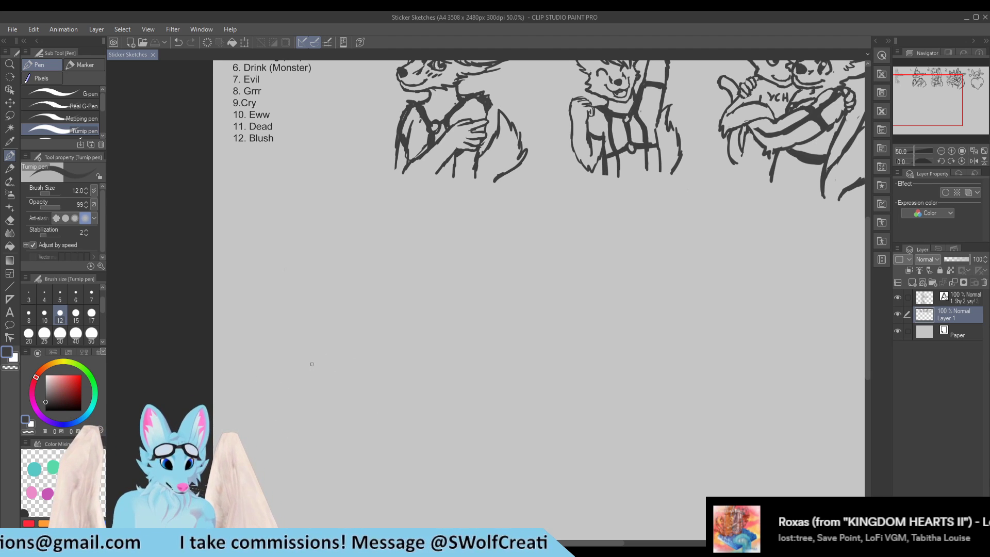
Step: Sketch a long slanted desk edge below the first pose, with the outline of a keyboard just under it
click(308, 352)
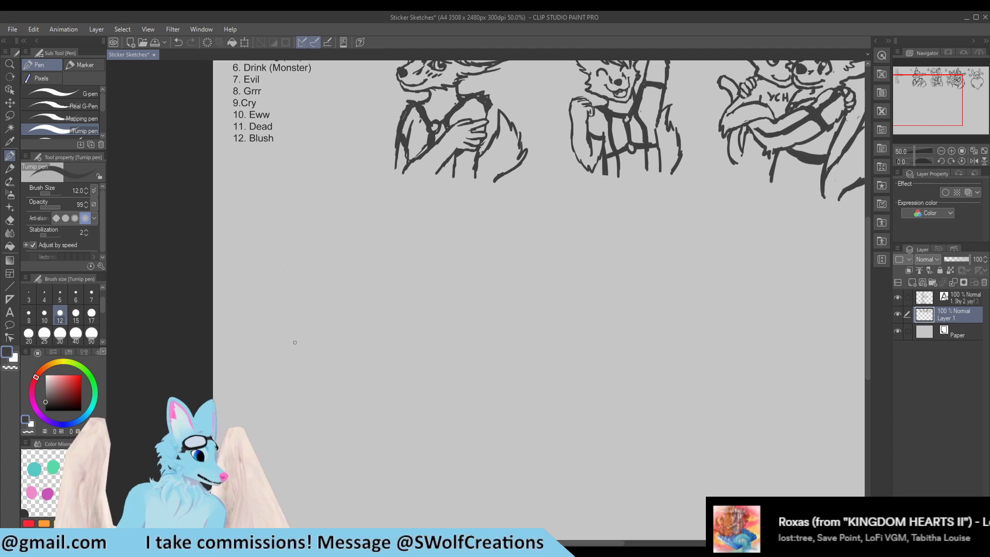
drag(301, 360, 358, 342)
drag(290, 356, 426, 330)
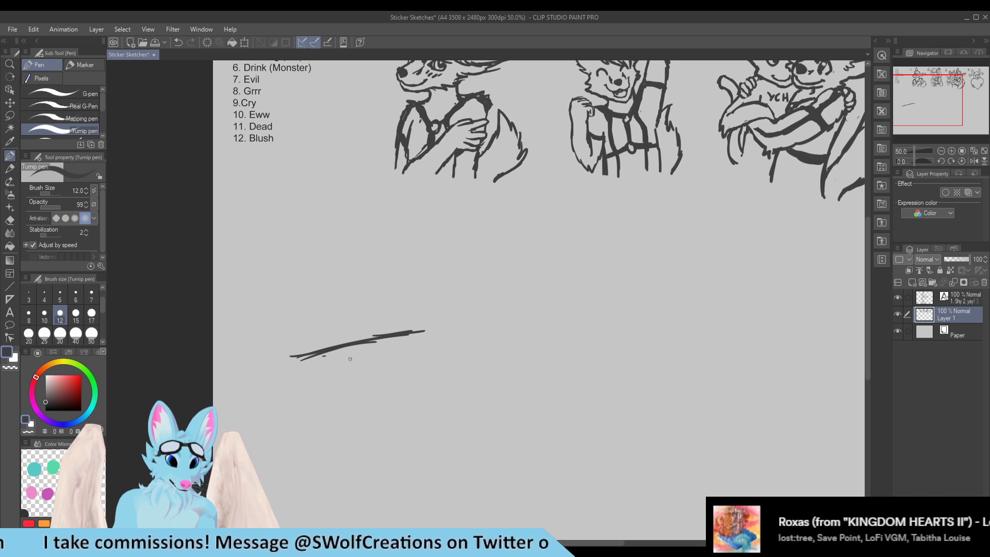
drag(340, 360, 409, 341)
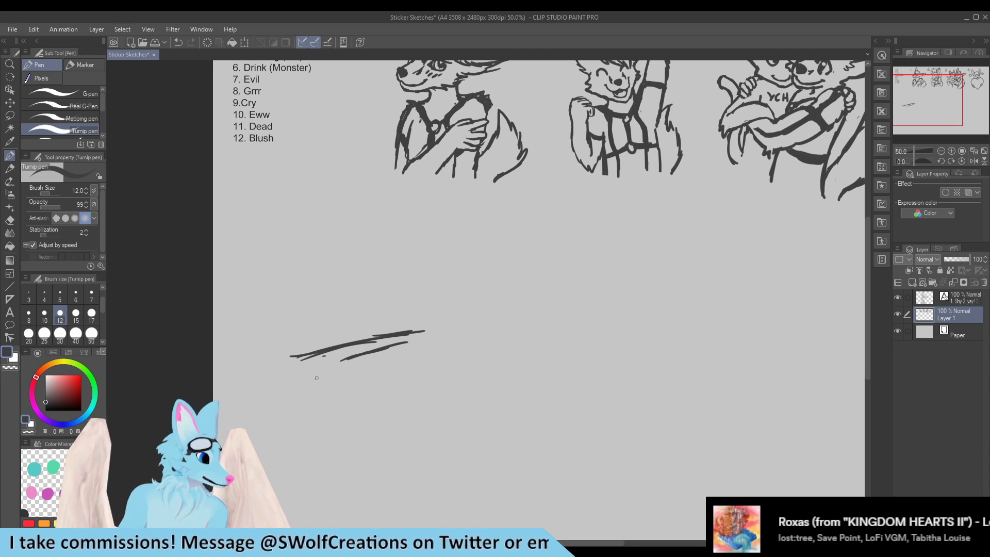
mouse_move(340, 360)
mouse_down()
mouse_move(370, 371)
mouse_move(405, 359)
mouse_move(410, 344)
mouse_move(424, 346)
mouse_up()
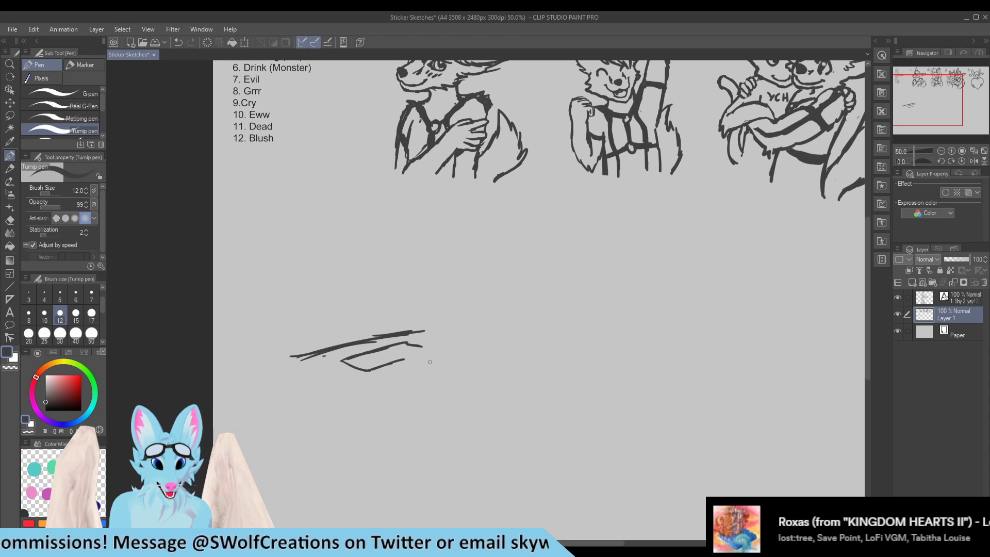
Step: Add a small rounded mouse shape at the keyboard's left end with a short desk line below it, erasing excess strokes inside the shape
mouse_move(326, 361)
mouse_down()
mouse_move(312, 366)
mouse_move(338, 380)
mouse_move(322, 360)
mouse_move(366, 387)
mouse_move(322, 375)
mouse_move(329, 366)
mouse_move(335, 375)
mouse_up()
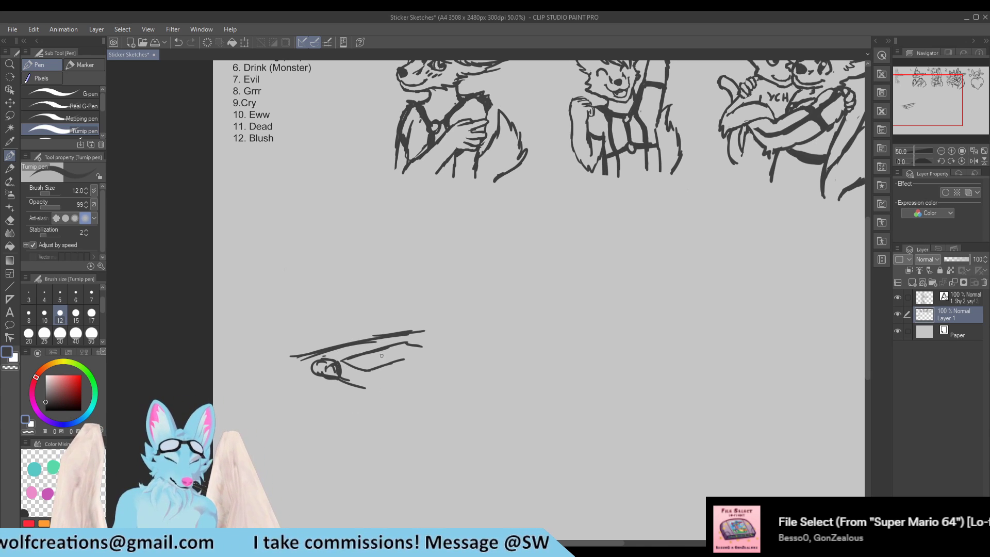
key(e)
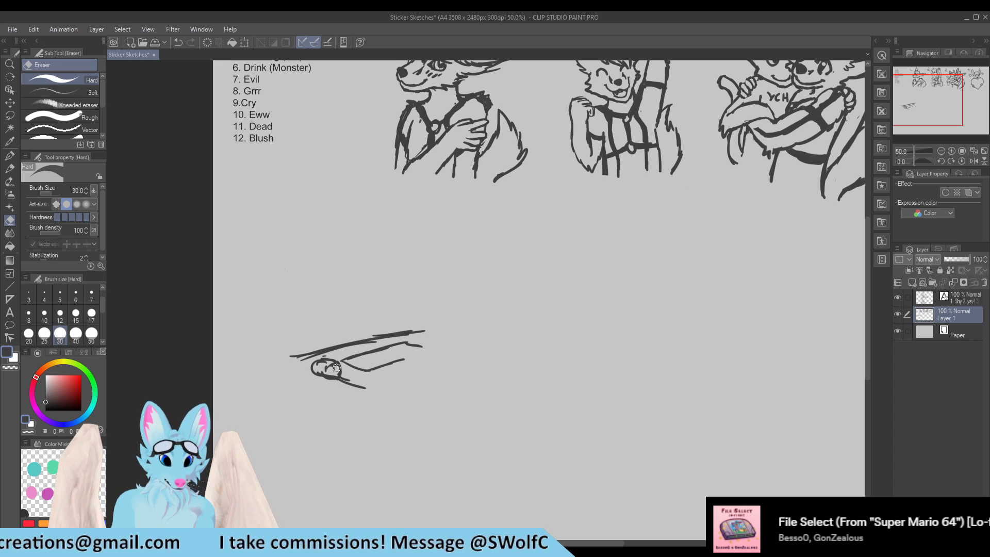
key(p)
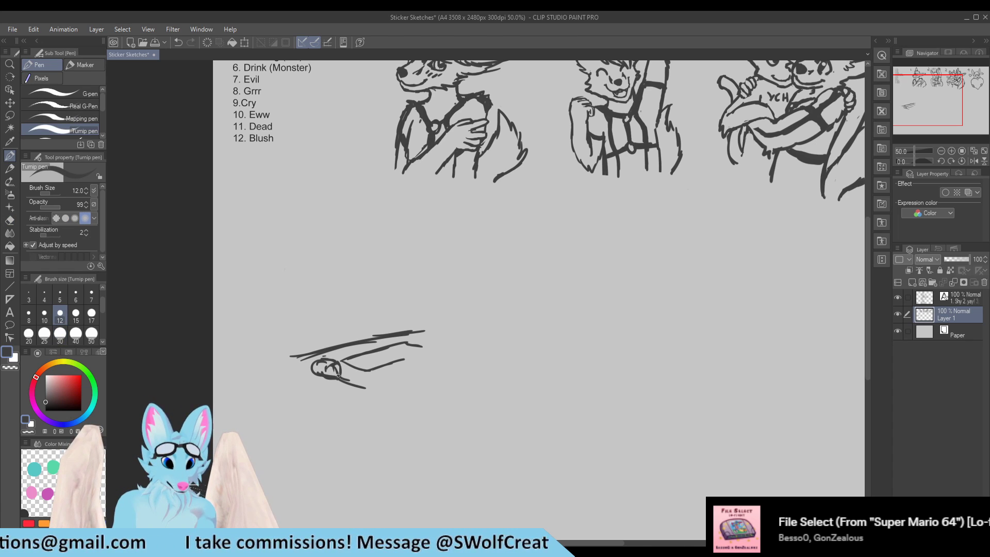
key(e)
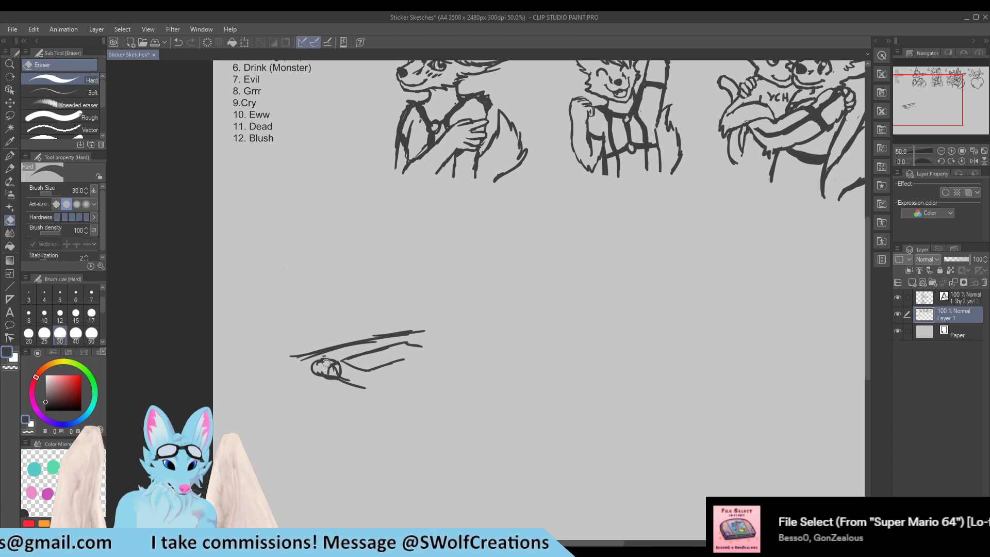
key(p)
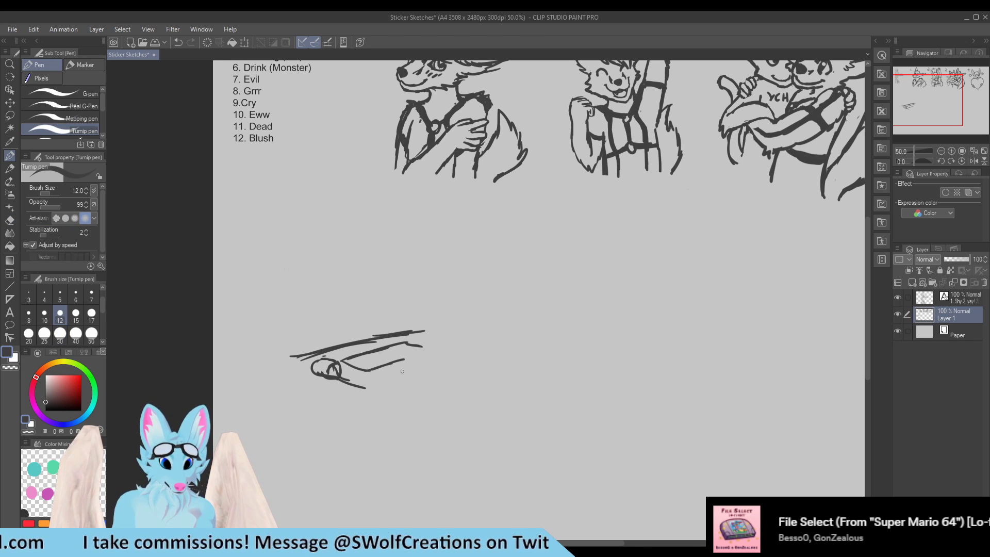
Step: Sketch the computer monitor from behind with its stand and oval base, and erase the desk lines crossing the screen
mouse_move(402, 372)
mouse_down()
mouse_move(432, 379)
mouse_move(417, 339)
mouse_up()
drag(425, 374, 429, 340)
mouse_move(426, 380)
mouse_down()
mouse_move(444, 366)
mouse_move(427, 369)
mouse_move(419, 347)
mouse_move(392, 366)
mouse_move(386, 333)
mouse_move(392, 367)
mouse_move(415, 358)
mouse_move(381, 369)
mouse_up()
mouse_move(381, 370)
mouse_down()
mouse_move(415, 357)
mouse_move(380, 336)
mouse_move(382, 370)
mouse_move(379, 319)
mouse_move(426, 303)
mouse_up()
drag(388, 320, 439, 307)
mouse_move(393, 318)
mouse_down()
mouse_move(434, 310)
mouse_move(449, 319)
mouse_move(447, 347)
mouse_move(429, 354)
mouse_move(398, 345)
mouse_move(389, 356)
mouse_move(401, 329)
mouse_move(410, 343)
mouse_move(414, 321)
mouse_move(415, 354)
mouse_up()
key(e)
key(p)
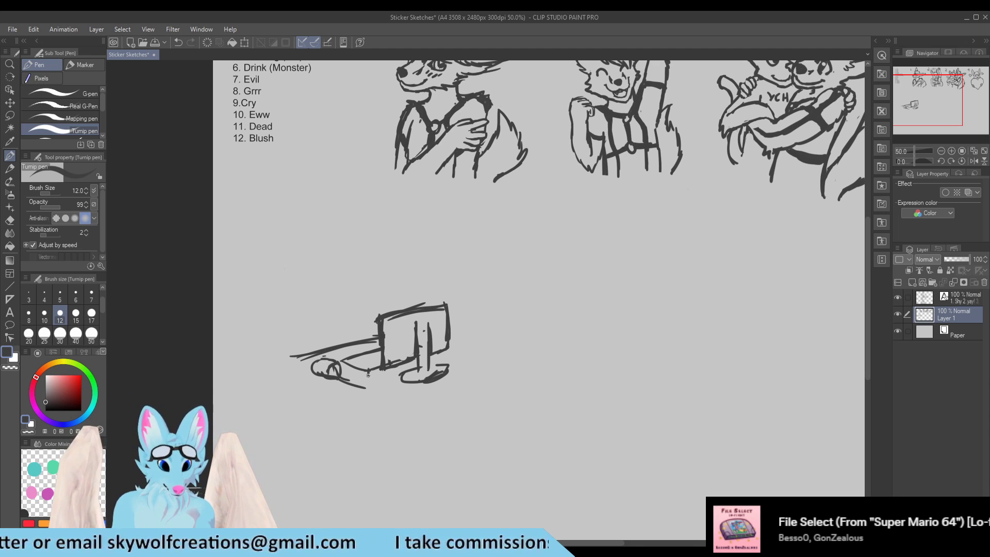
Step: Give the keyboard a thicker front edge, and extend the desk line with curved strokes around the monitor's base
drag(343, 360, 368, 375)
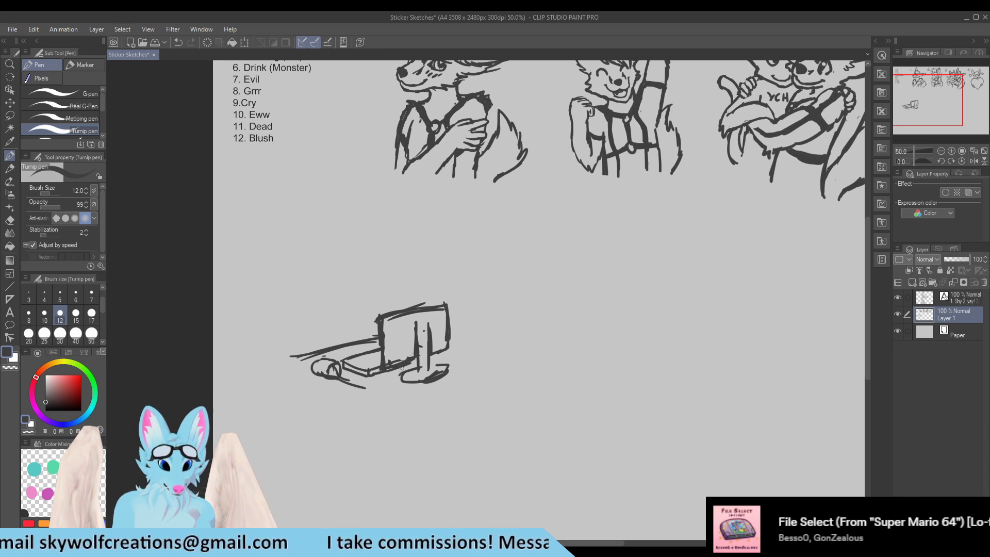
mouse_move(385, 380)
mouse_down()
mouse_move(393, 389)
mouse_move(363, 388)
mouse_move(392, 399)
mouse_up()
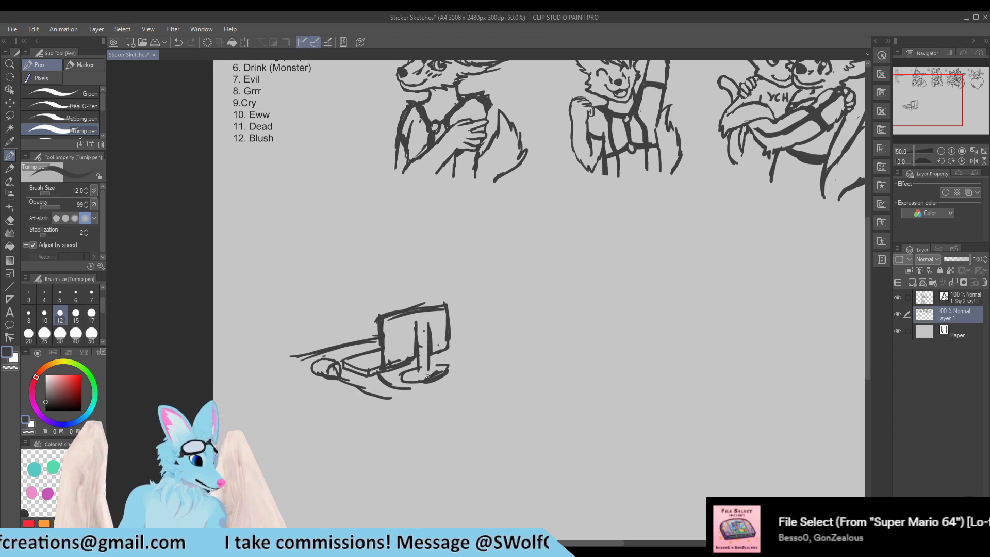
mouse_move(433, 350)
mouse_down()
mouse_move(451, 372)
mouse_move(410, 359)
mouse_move(416, 384)
mouse_move(439, 384)
mouse_move(426, 376)
mouse_move(455, 382)
mouse_up()
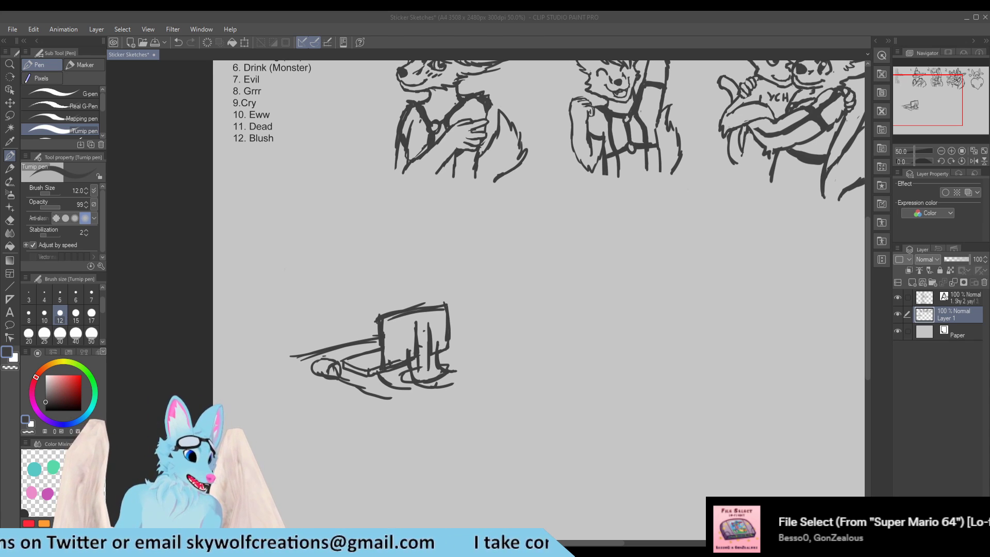
Step: Sketch a round head with a small muzzle and nose facing the monitor, above the desk's left end
scroll(212, 334, down, 1)
scroll(276, 302, up, 1)
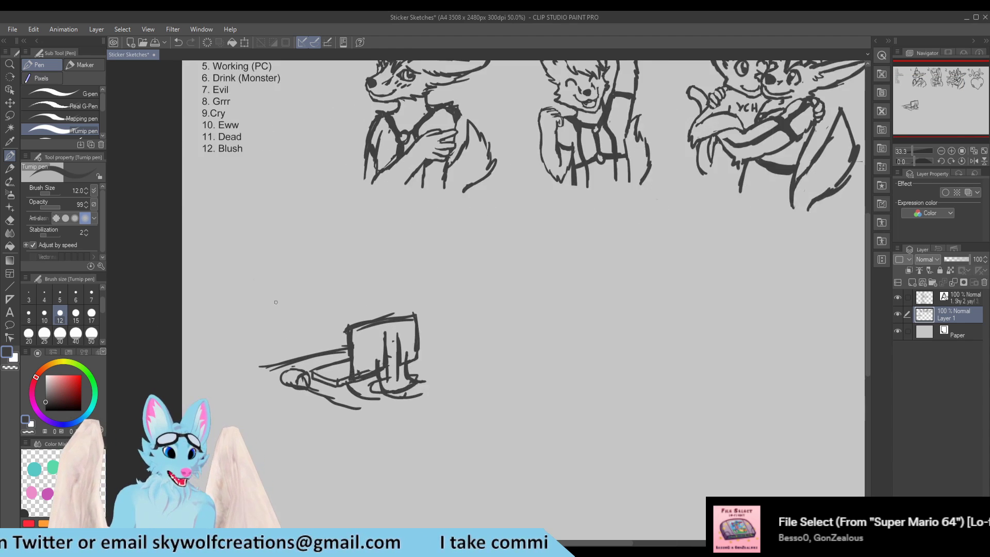
scroll(232, 364, up, 2)
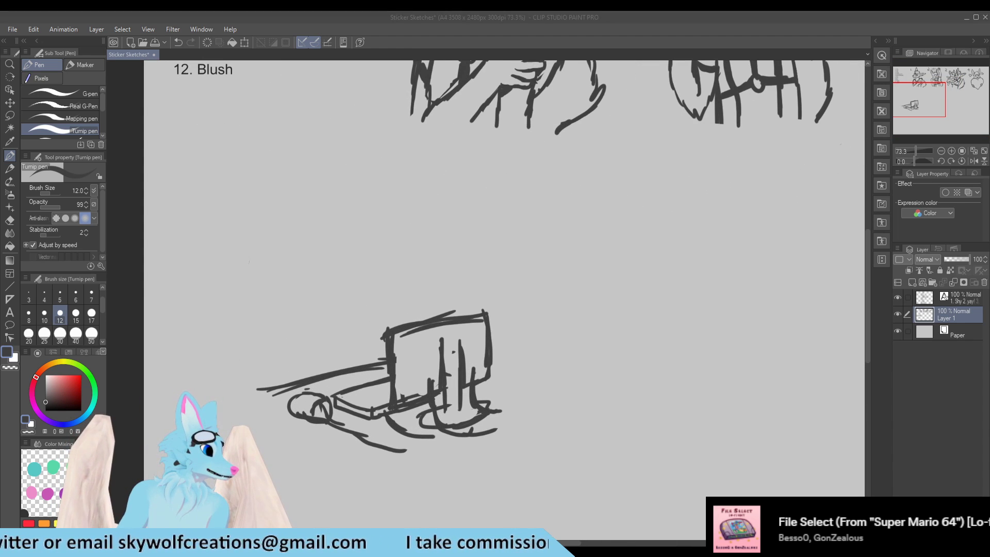
scroll(215, 334, down, 2)
scroll(162, 286, up, 2)
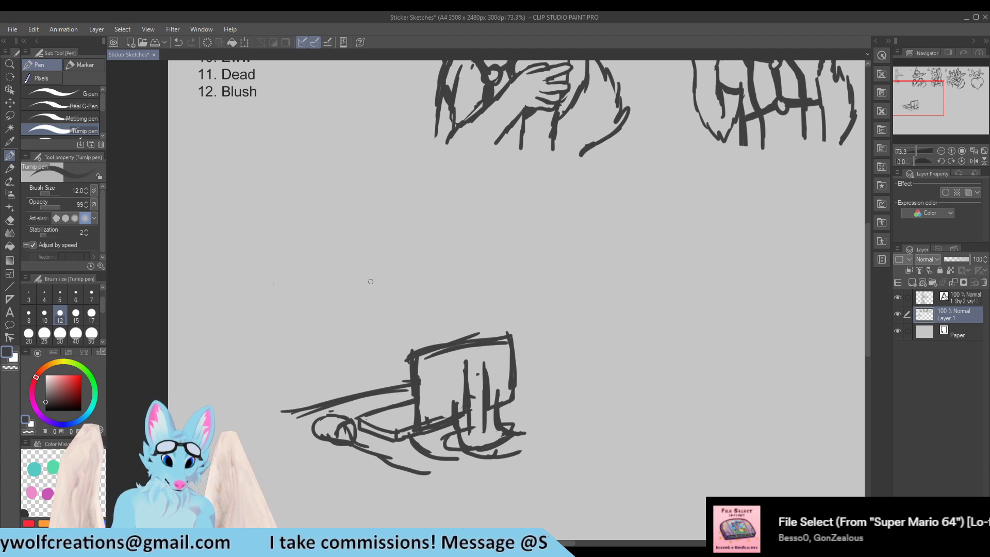
drag(349, 265, 332, 305)
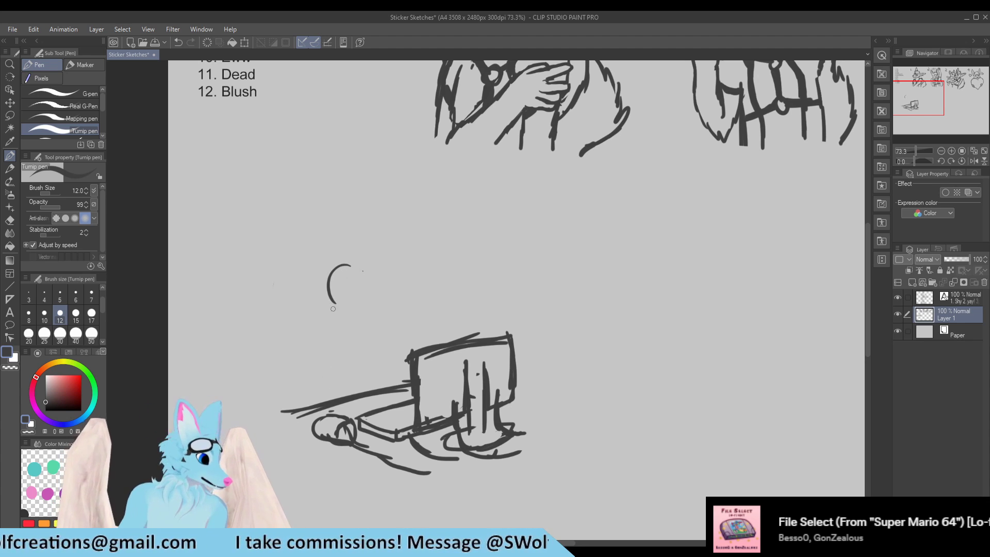
mouse_move(345, 271)
mouse_down()
mouse_move(343, 322)
mouse_move(316, 295)
mouse_move(336, 251)
mouse_move(372, 289)
mouse_move(331, 273)
mouse_move(383, 304)
mouse_move(371, 313)
mouse_move(382, 303)
mouse_move(371, 295)
mouse_move(355, 323)
mouse_up()
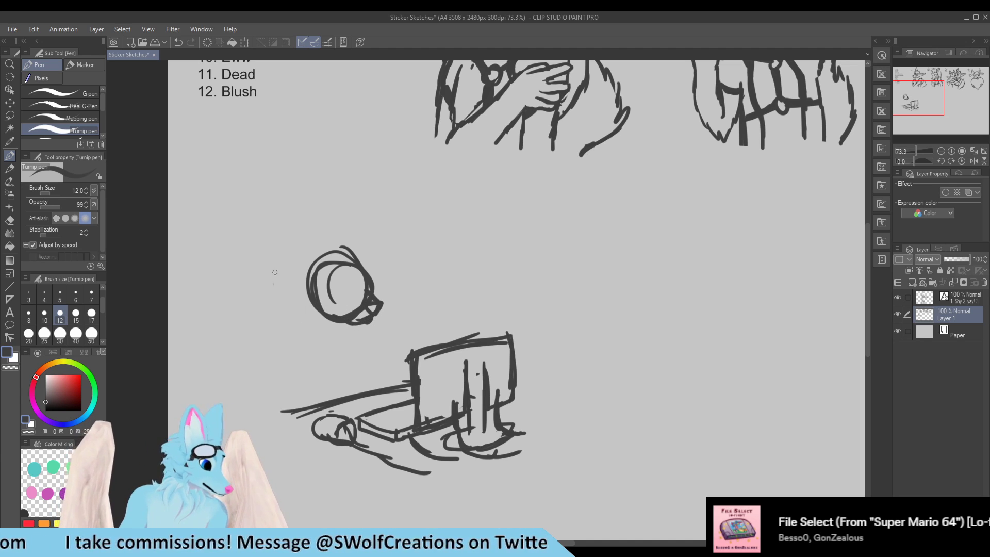
Step: Add two tall pointed ears, a hair tuft and cheek fur to the head, with a neck and shoulder line below
mouse_move(308, 271)
mouse_down()
mouse_move(316, 199)
mouse_move(332, 257)
mouse_move(354, 238)
mouse_move(359, 213)
mouse_move(368, 247)
mouse_up()
mouse_move(365, 208)
mouse_down()
mouse_move(363, 265)
mouse_move(347, 238)
mouse_move(374, 272)
mouse_move(362, 266)
mouse_up()
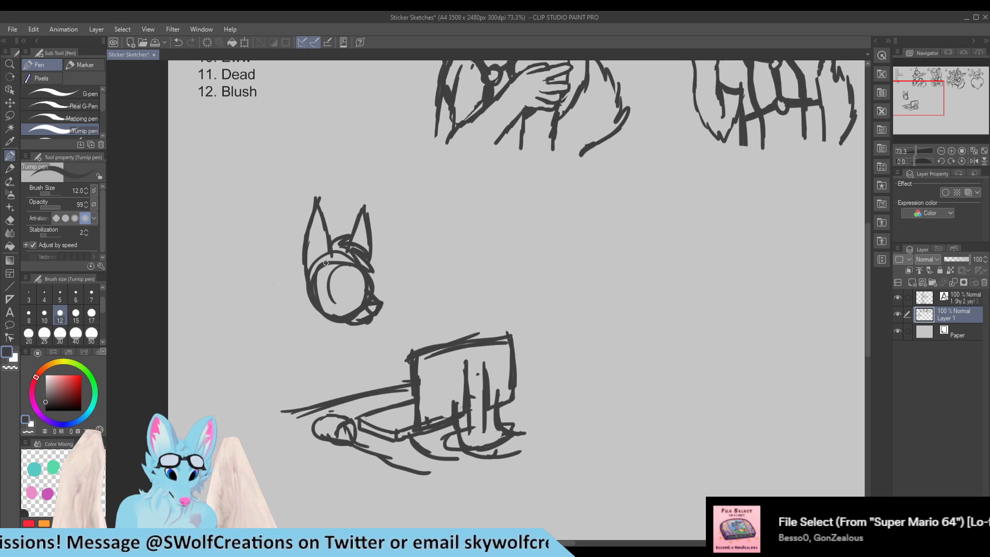
mouse_move(305, 285)
mouse_down()
mouse_move(324, 316)
mouse_move(313, 311)
mouse_move(324, 321)
mouse_move(314, 335)
mouse_move(327, 333)
mouse_move(299, 347)
mouse_move(297, 379)
mouse_up()
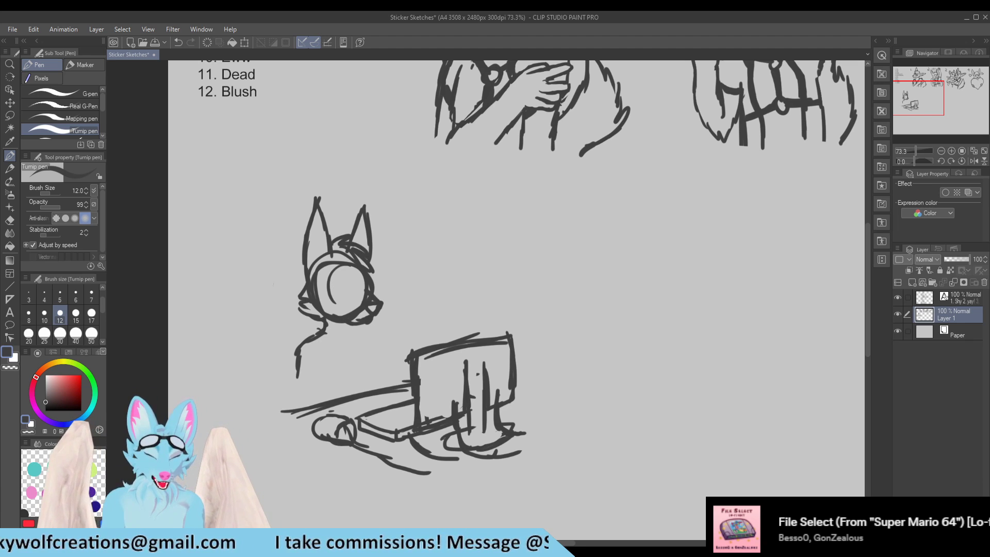
Step: Erase and redraw the underside of the muzzle and jaw, and add an inner line to the left ear
scroll(480, 433, down, 1)
scroll(304, 350, up, 3)
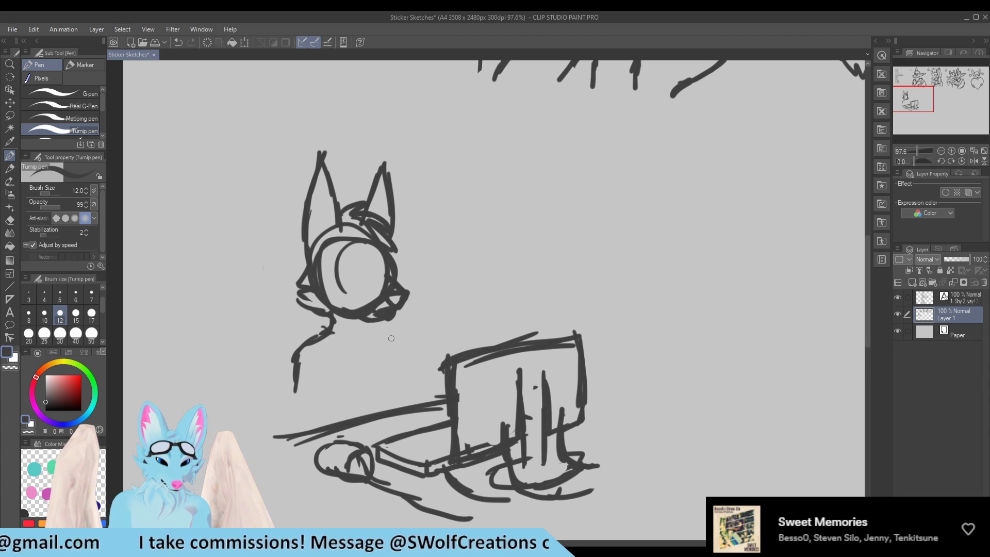
key(e)
mouse_move(372, 311)
mouse_down()
mouse_move(407, 318)
mouse_move(400, 336)
mouse_move(398, 317)
mouse_up()
key(p)
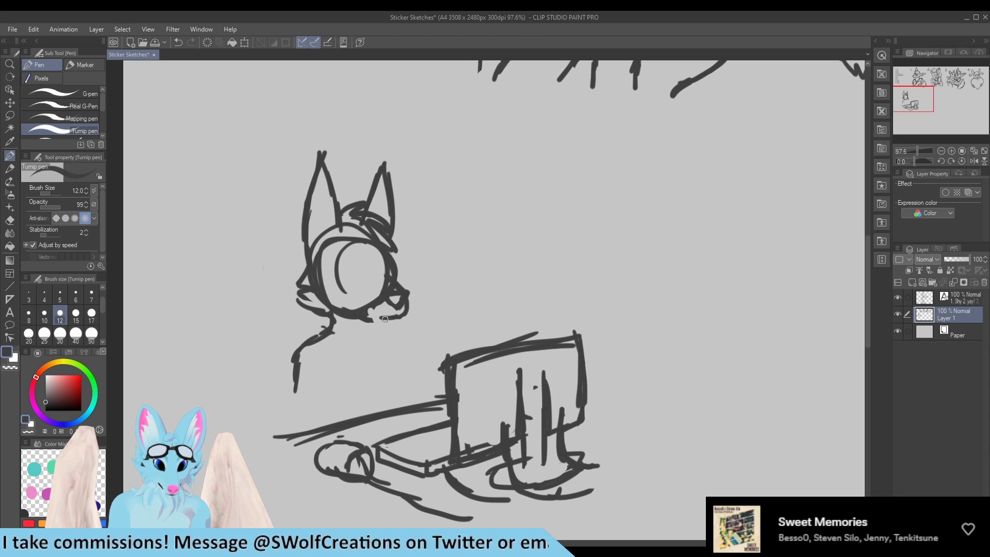
drag(402, 319, 386, 326)
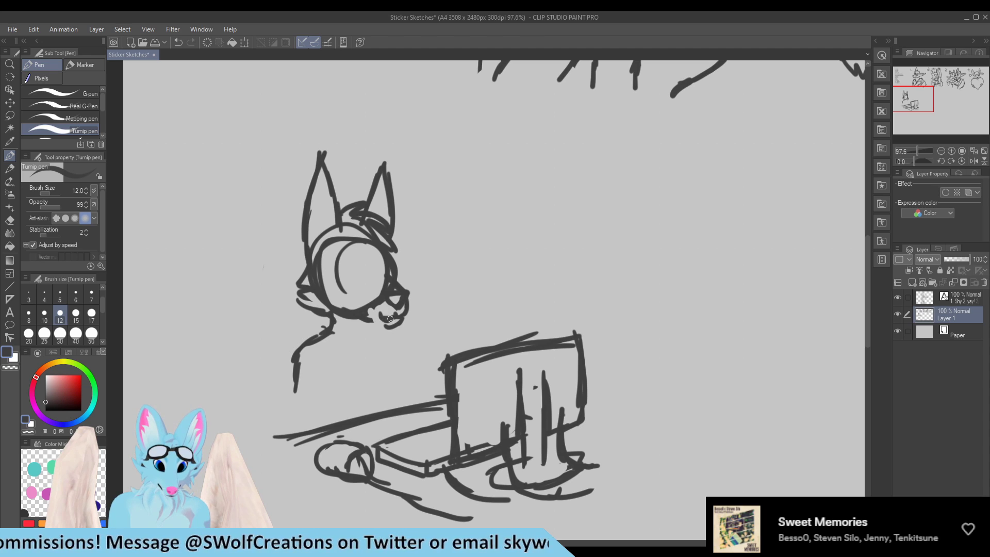
key(e)
mouse_move(372, 299)
mouse_down()
mouse_move(382, 318)
mouse_move(356, 312)
mouse_move(395, 315)
mouse_move(392, 326)
mouse_move(393, 316)
mouse_move(371, 322)
mouse_up()
key(p)
key(e)
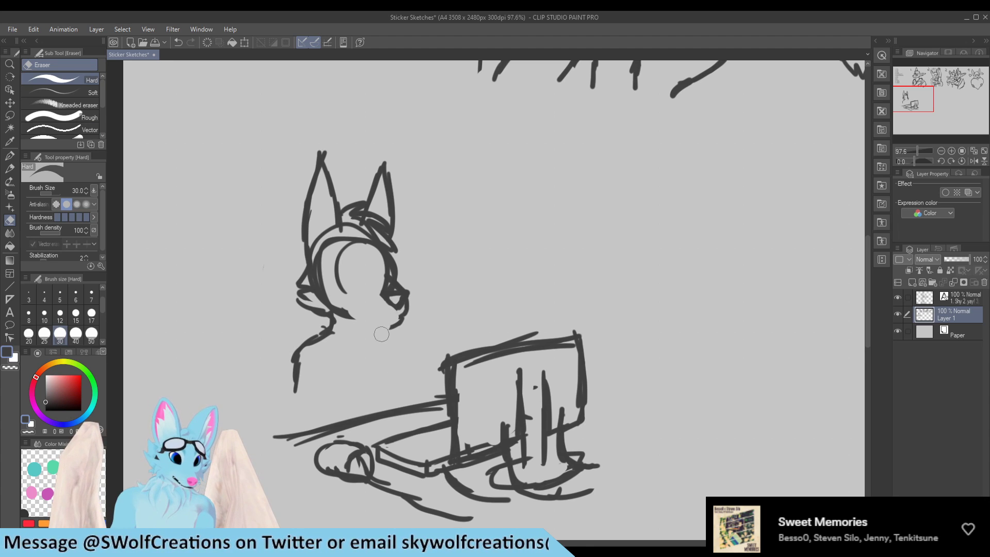
key(p)
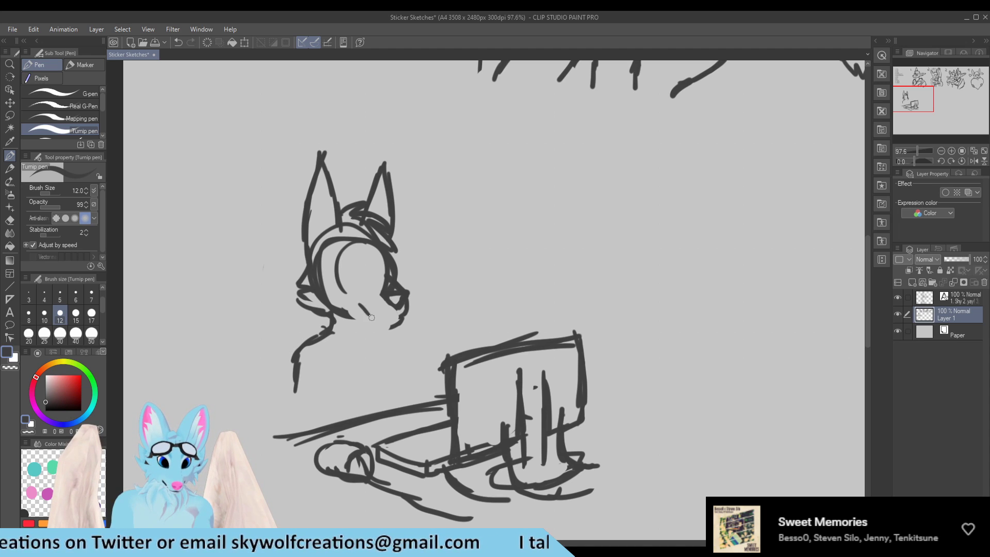
mouse_move(360, 305)
mouse_down()
mouse_move(383, 320)
mouse_move(400, 313)
mouse_up()
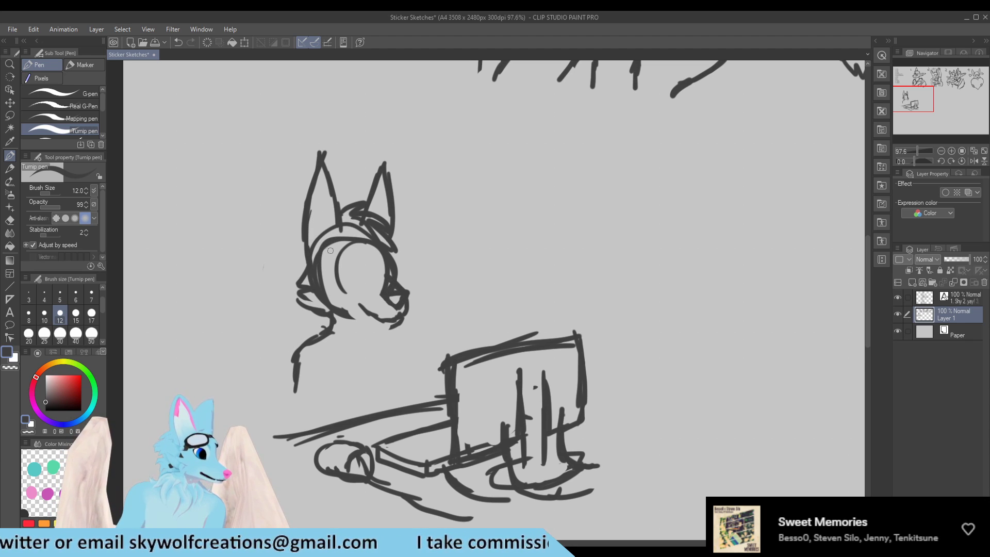
drag(322, 190, 324, 233)
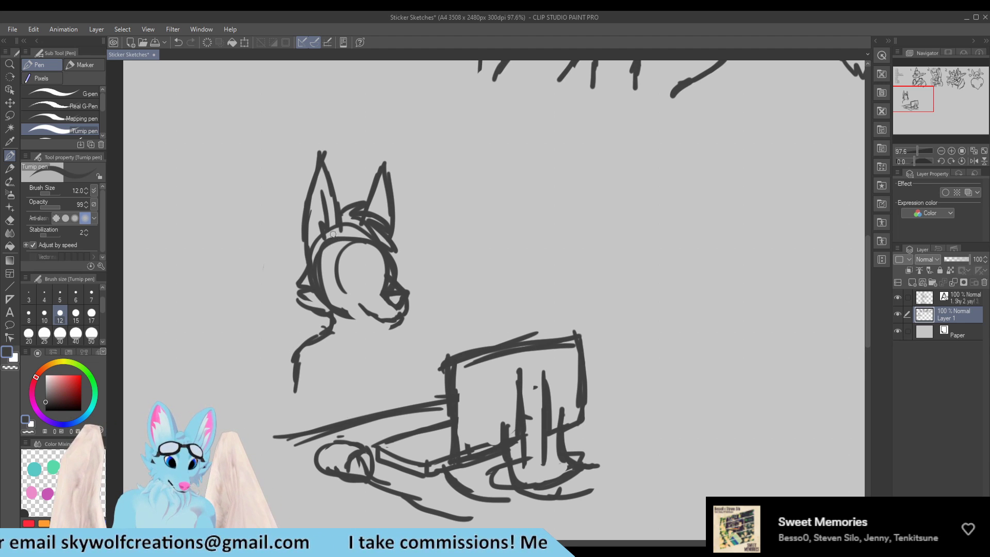
Step: Extend the arm from the shoulder down to the desk and sketch the hand resting on the mouse
scroll(221, 357, down, 4)
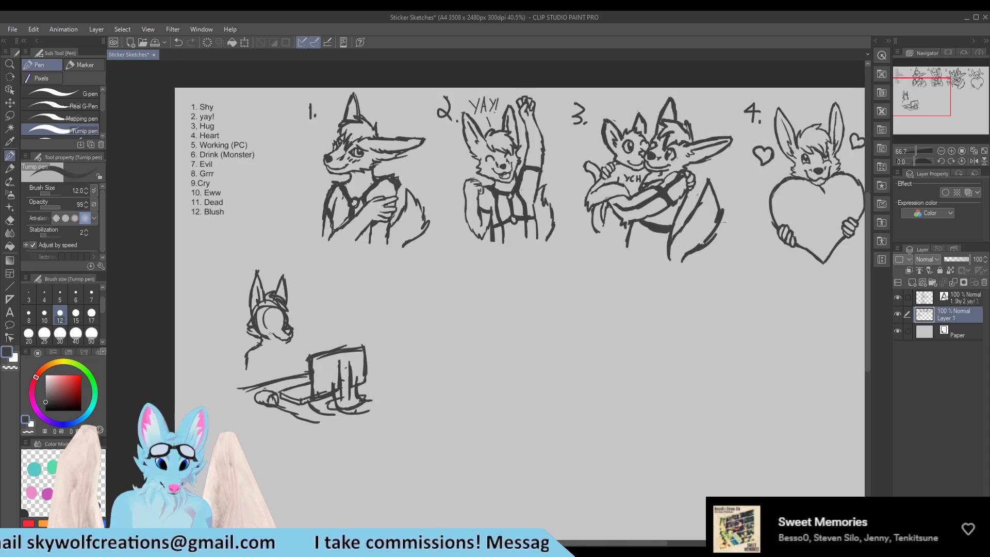
scroll(279, 340, up, 5)
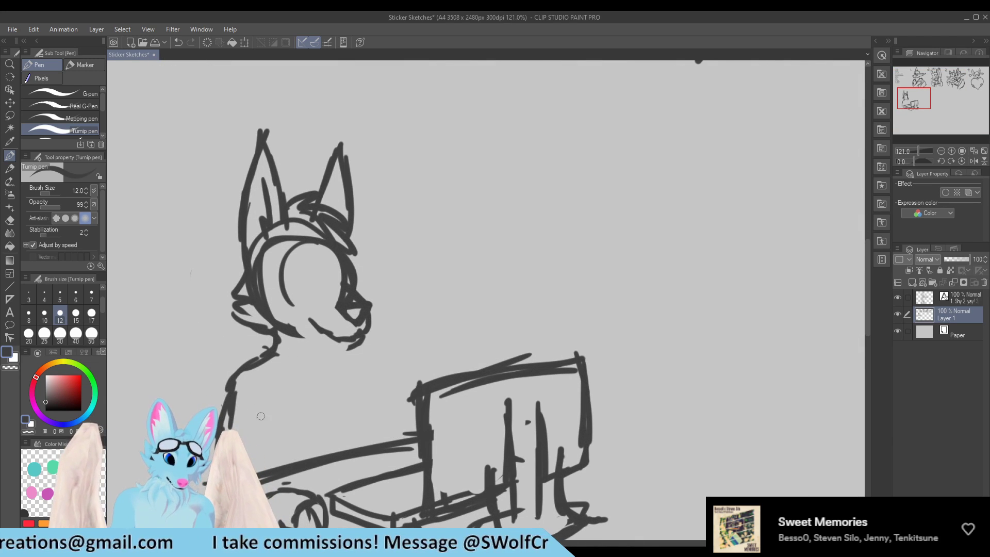
drag(283, 473, 305, 489)
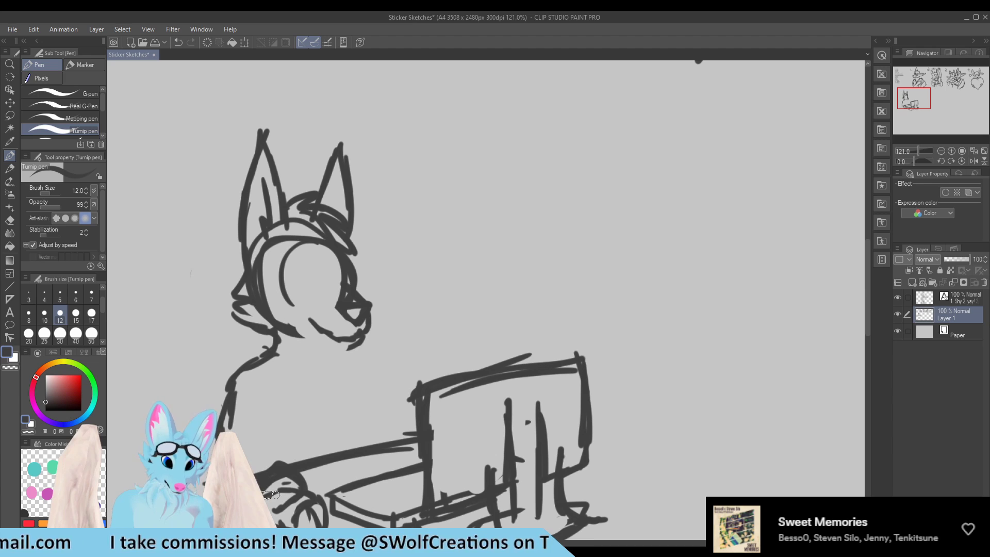
key(e)
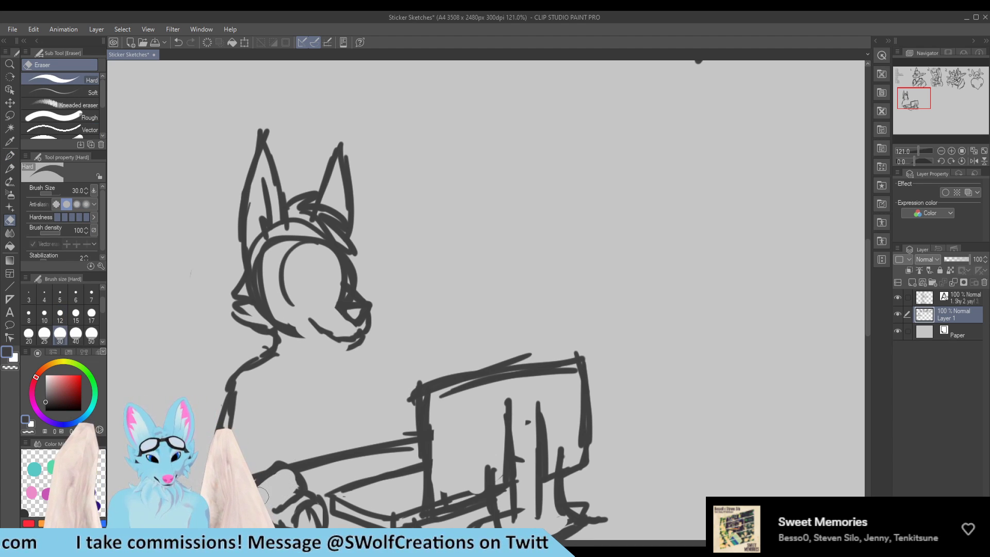
key(p)
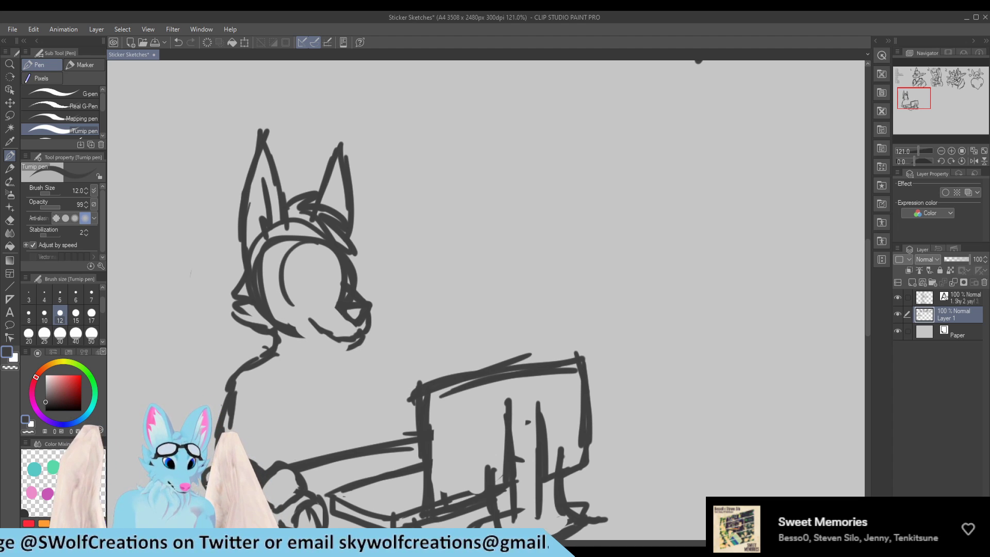
Step: Lasso the head and shoulder, scale them down and place them just above the arm
scroll(306, 203, down, 2)
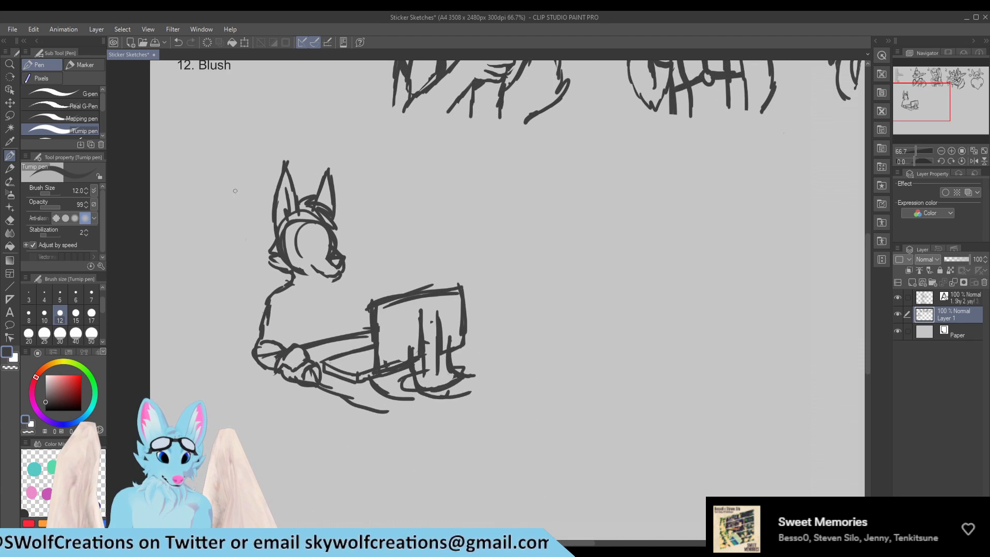
scroll(249, 221, up, 1)
click(10, 116)
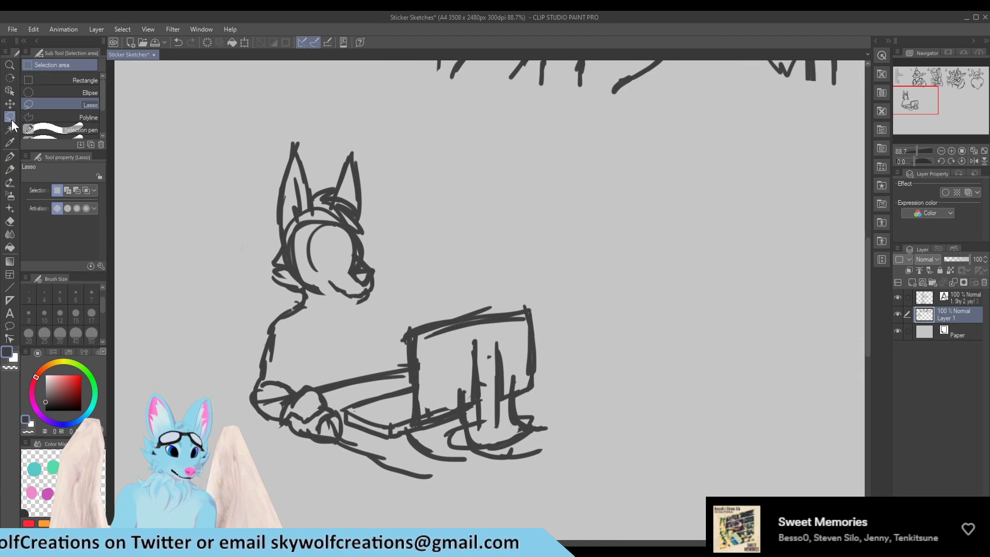
mouse_move(265, 373)
mouse_down()
mouse_move(227, 293)
mouse_move(228, 185)
mouse_move(314, 130)
mouse_move(439, 196)
mouse_move(415, 304)
mouse_move(371, 347)
mouse_up()
key(ctrl+t)
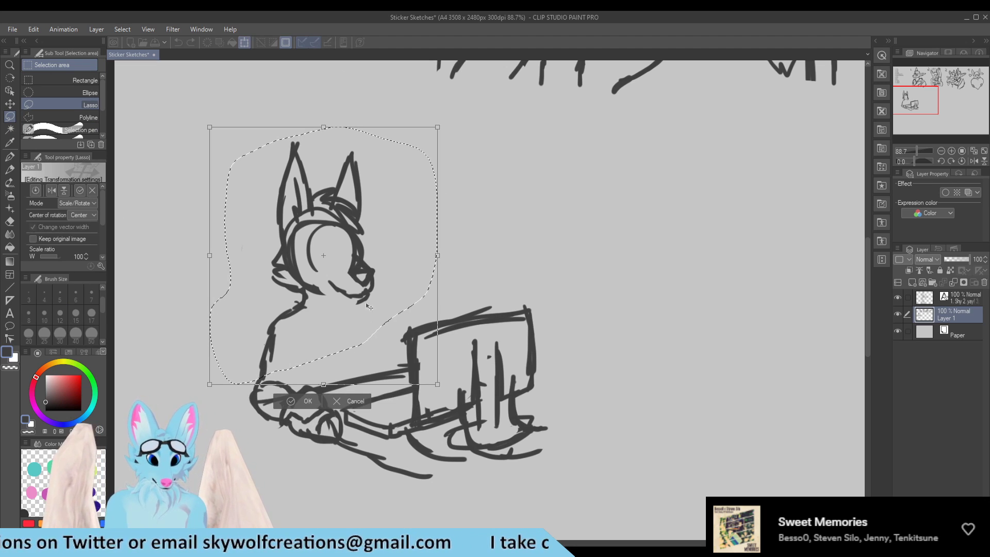
drag(437, 126, 417, 169)
drag(354, 255, 367, 243)
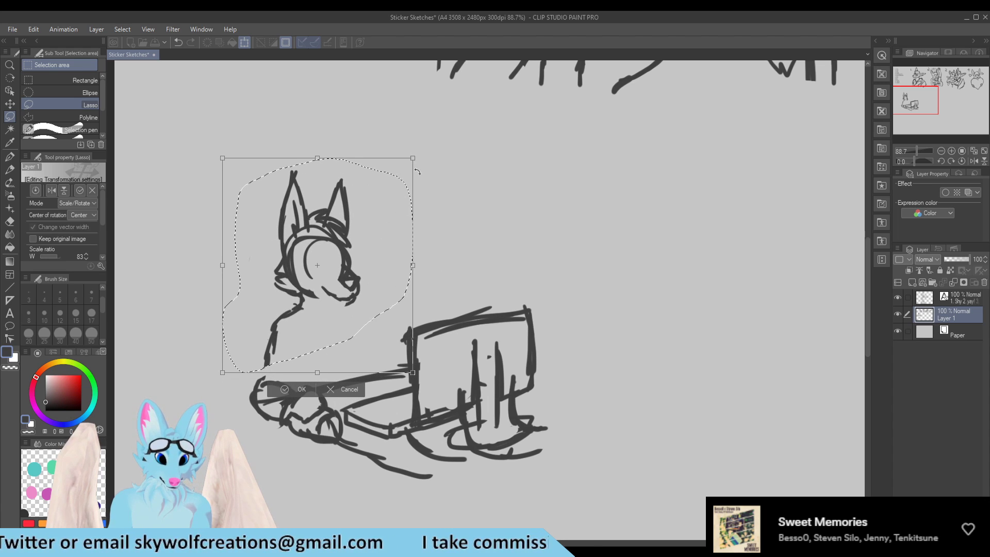
drag(412, 156, 398, 179)
click(296, 395)
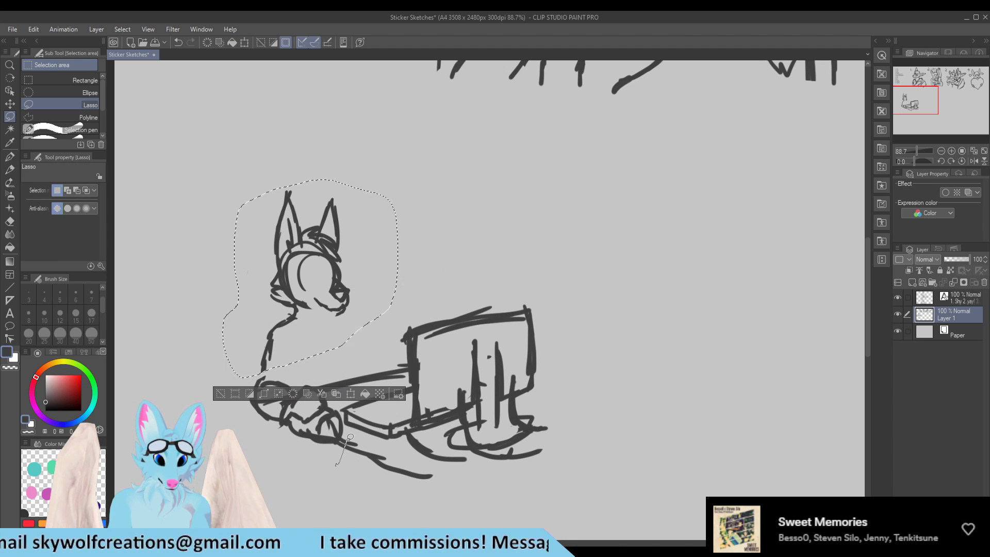
key(ctrl+d)
Step: Lasso the monitor with its stand, enlarge it to about 116% and shift it toward the character
mouse_move(438, 427)
mouse_down()
mouse_move(402, 398)
mouse_move(406, 330)
mouse_move(520, 287)
mouse_move(557, 438)
mouse_move(508, 478)
mouse_move(467, 457)
mouse_up()
key(ctrl+t)
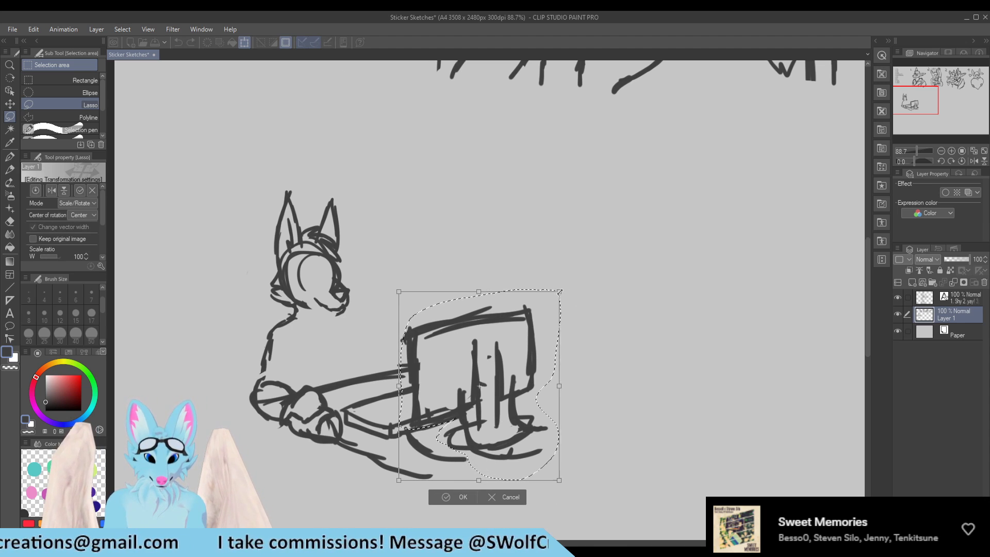
drag(571, 289, 602, 239)
drag(515, 336, 496, 332)
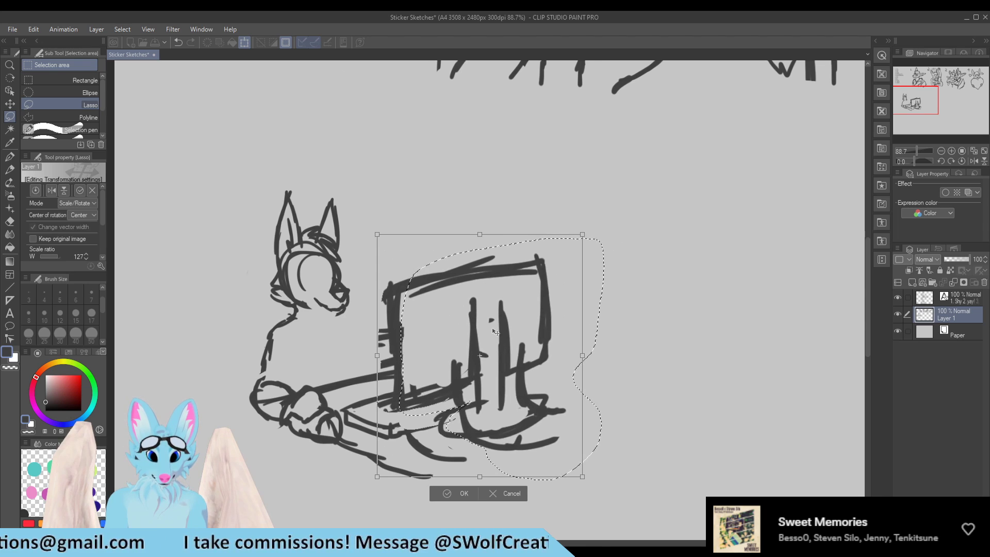
drag(583, 234, 562, 255)
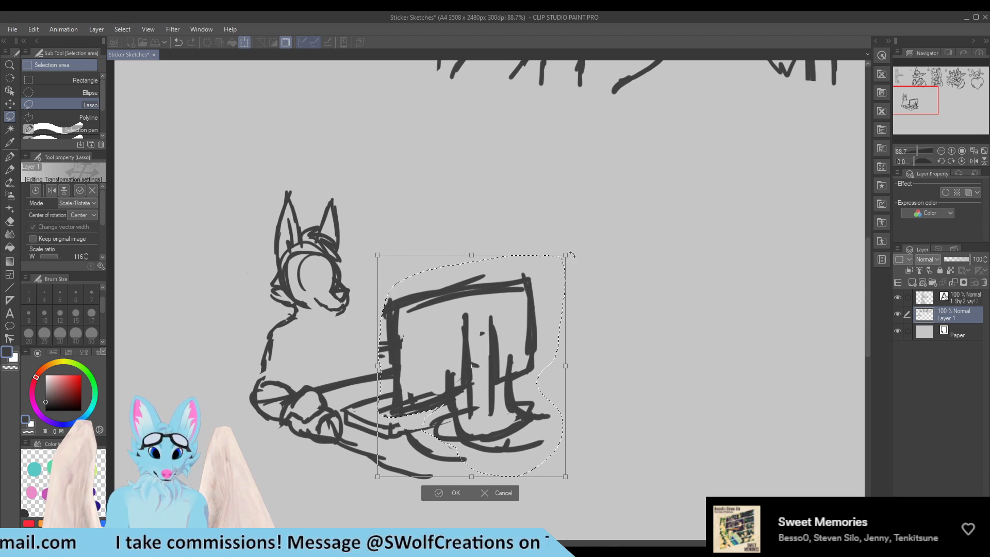
drag(493, 305, 493, 306)
click(459, 494)
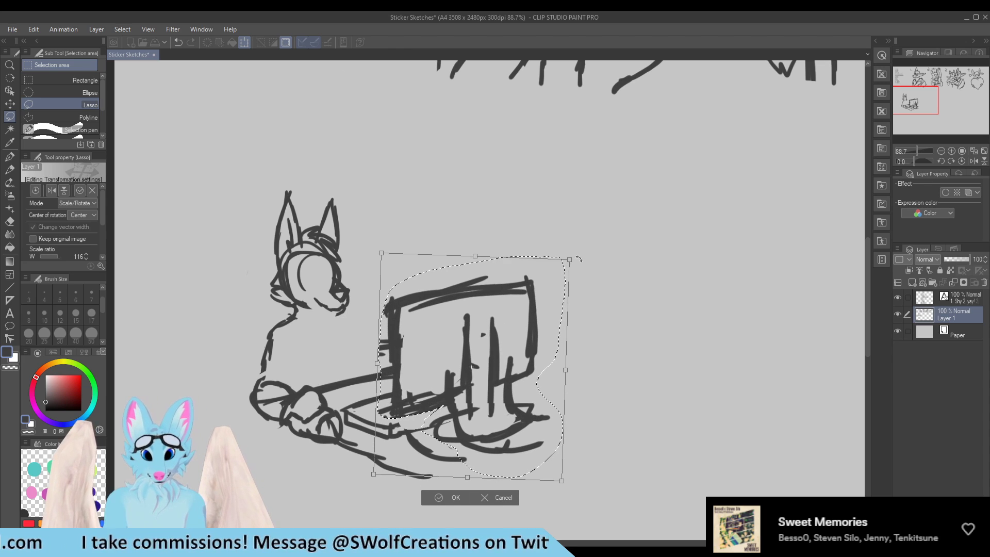
key(ctrl+d)
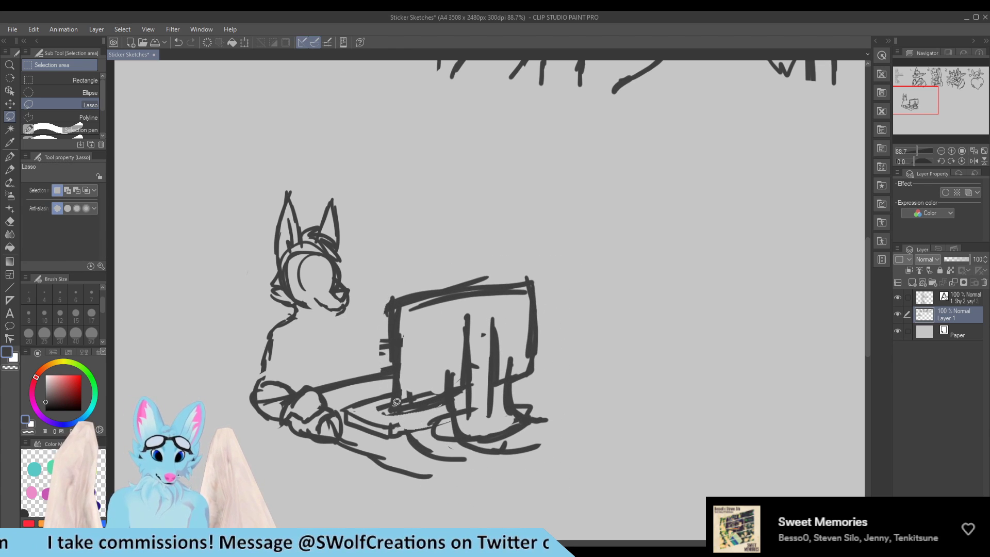
Step: Erase the stray strokes beside the monitor, the construction circle inside the head and the lines across the forearm
key(e)
drag(380, 335, 382, 355)
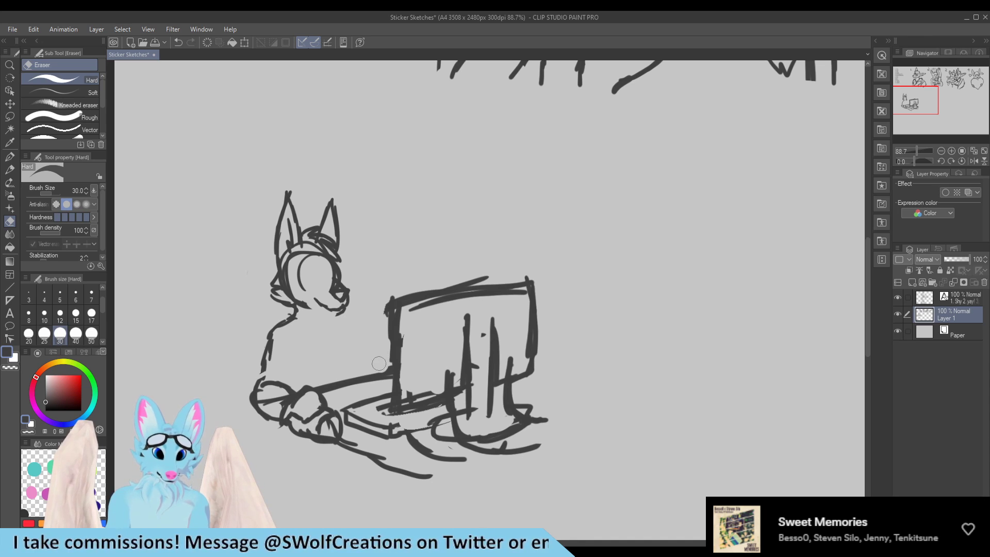
mouse_move(289, 278)
mouse_down()
mouse_move(301, 258)
mouse_move(287, 281)
mouse_move(310, 267)
mouse_up()
mouse_move(286, 393)
mouse_down()
mouse_move(274, 400)
mouse_move(279, 387)
mouse_move(266, 389)
mouse_up()
Step: Lasso the hand and mouse together and scale them down toward the keyboard
key(m)
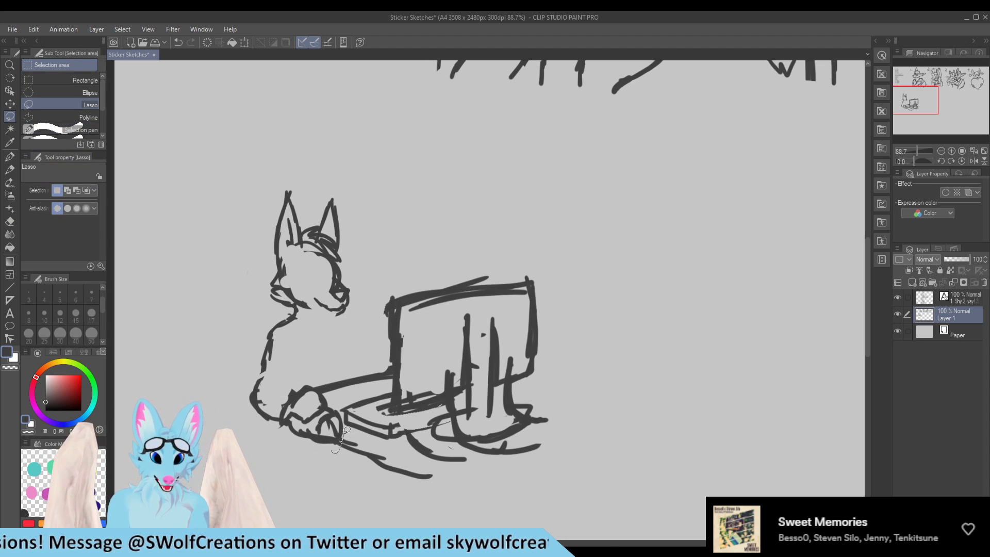
mouse_move(332, 450)
mouse_down()
mouse_move(321, 386)
mouse_move(278, 405)
mouse_move(305, 459)
mouse_move(330, 453)
mouse_up()
key(ctrl+t)
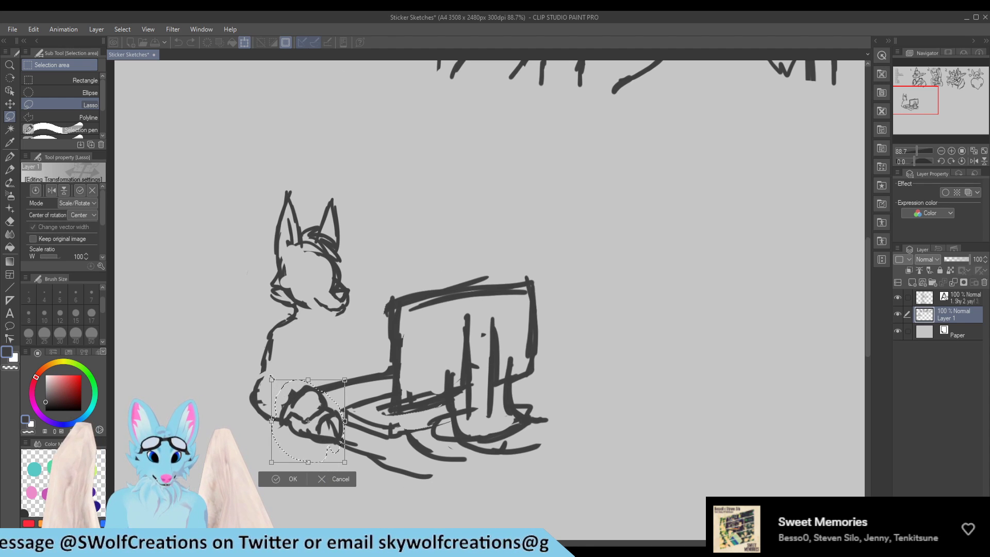
drag(271, 380, 289, 399)
click(304, 478)
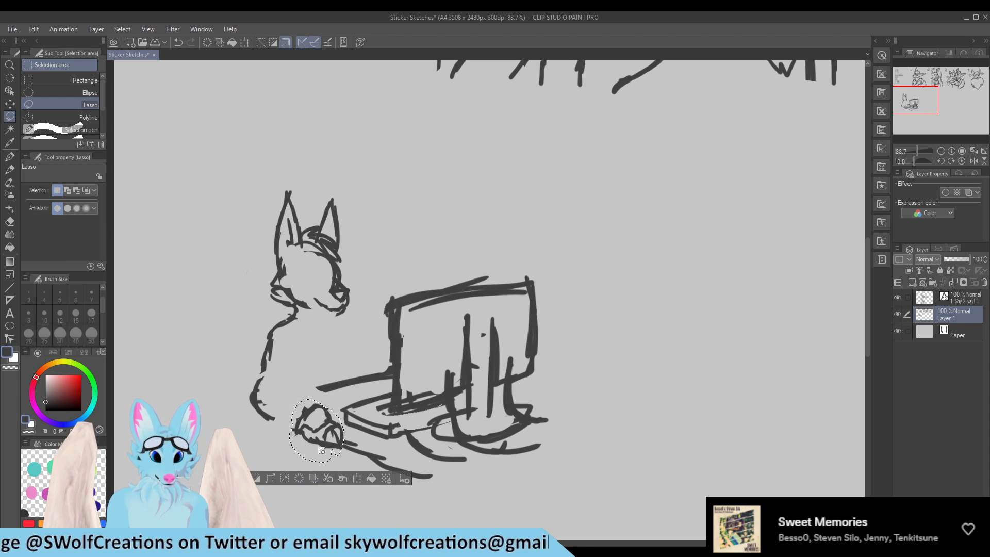
Step: Redraw the arm's outer contour to join the smaller hand, and add the inner arm line down to the wrist
click(9, 157)
key(ctrl+d)
mouse_move(264, 412)
mouse_down()
mouse_move(284, 424)
mouse_move(284, 411)
mouse_move(259, 396)
mouse_move(259, 408)
mouse_move(309, 417)
mouse_move(289, 385)
mouse_move(294, 368)
mouse_move(253, 400)
mouse_up()
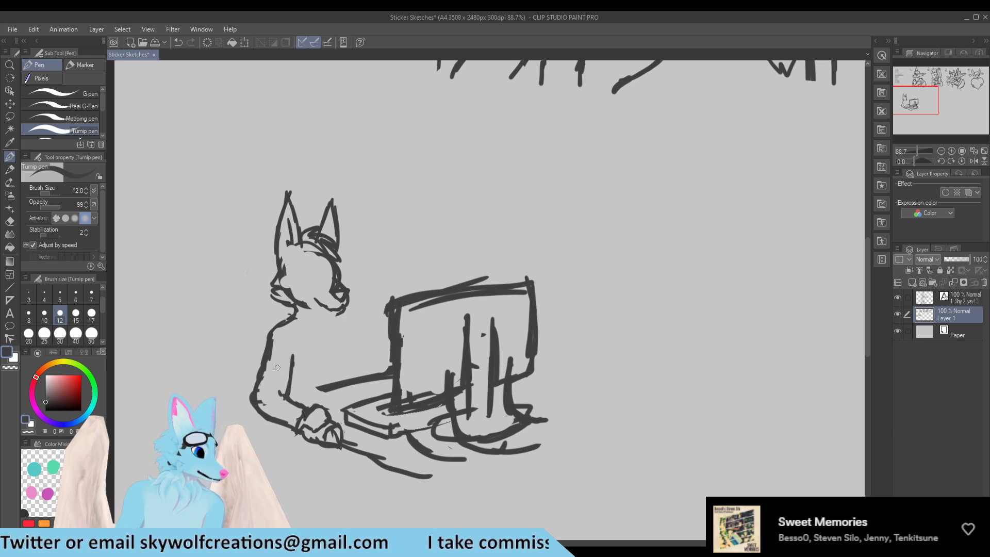
drag(298, 373, 302, 367)
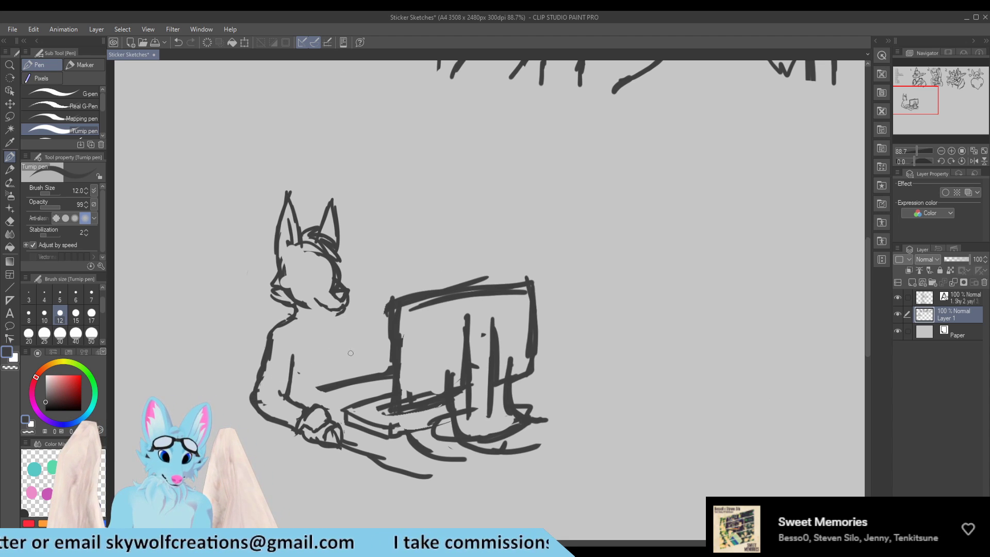
Step: Draw the far edge of the chest and a diagonal harness strap ending in a round ring at the chest's centre
drag(347, 340, 346, 380)
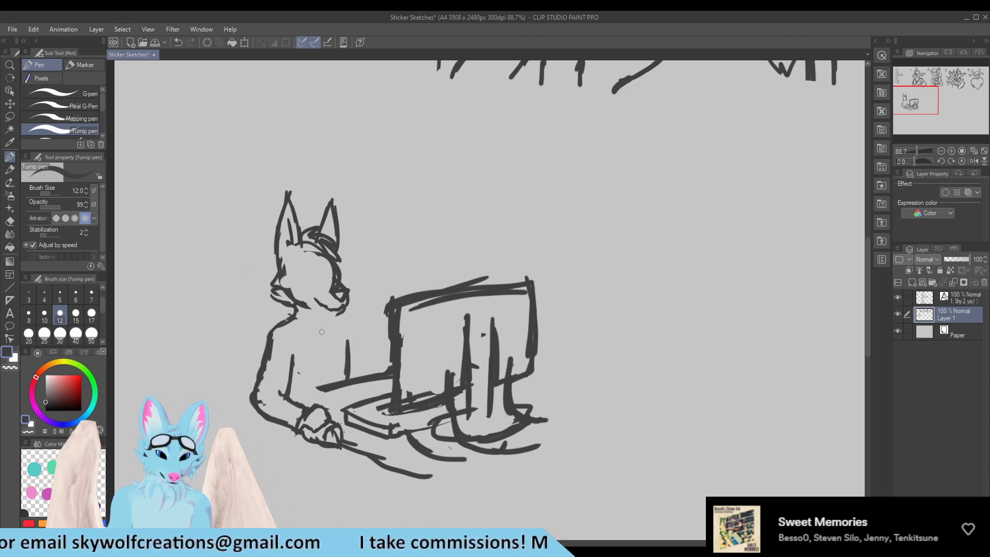
scroll(327, 338, down, 2)
scroll(326, 338, up, 3)
mouse_move(293, 321)
mouse_down()
mouse_move(346, 370)
mouse_move(336, 357)
mouse_move(350, 352)
mouse_move(344, 387)
mouse_up()
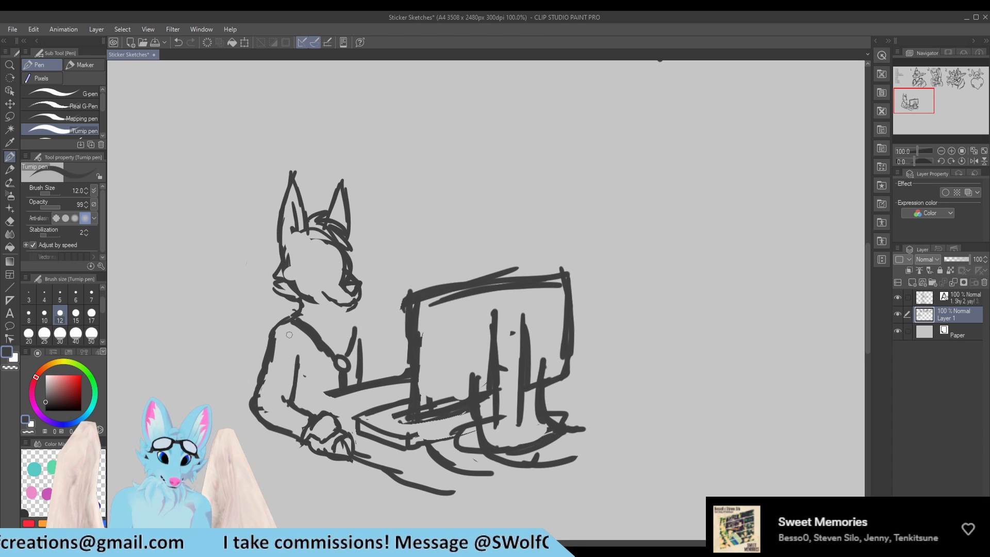
Step: Add a strap line from the shoulder along the near arm and a band across it, and touch up the shoulder and chin
mouse_move(294, 323)
mouse_down()
mouse_move(280, 354)
mouse_move(286, 333)
mouse_move(271, 340)
mouse_move(270, 349)
mouse_move(283, 326)
mouse_move(274, 360)
mouse_move(287, 325)
mouse_move(272, 379)
mouse_move(287, 326)
mouse_move(271, 397)
mouse_move(273, 380)
mouse_move(295, 424)
mouse_up()
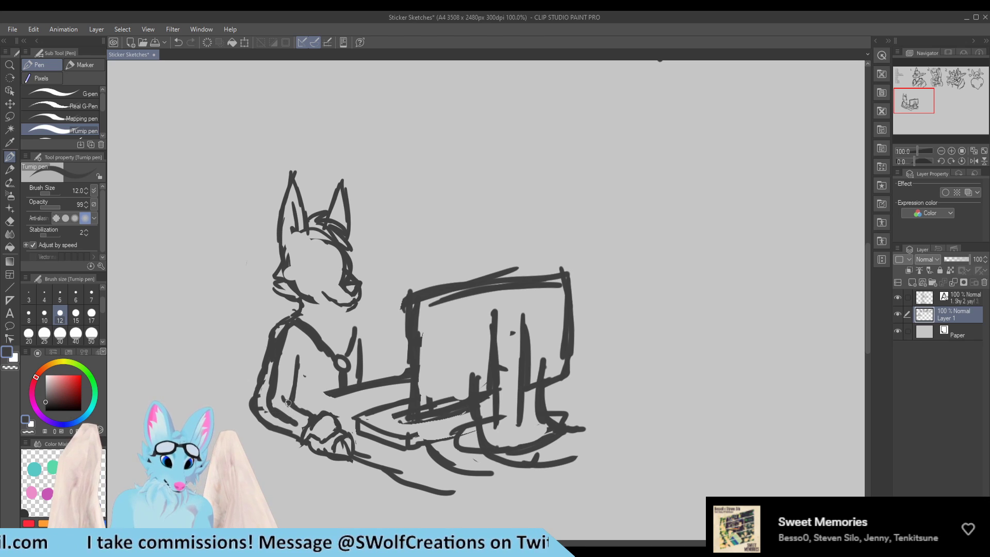
drag(278, 368, 291, 378)
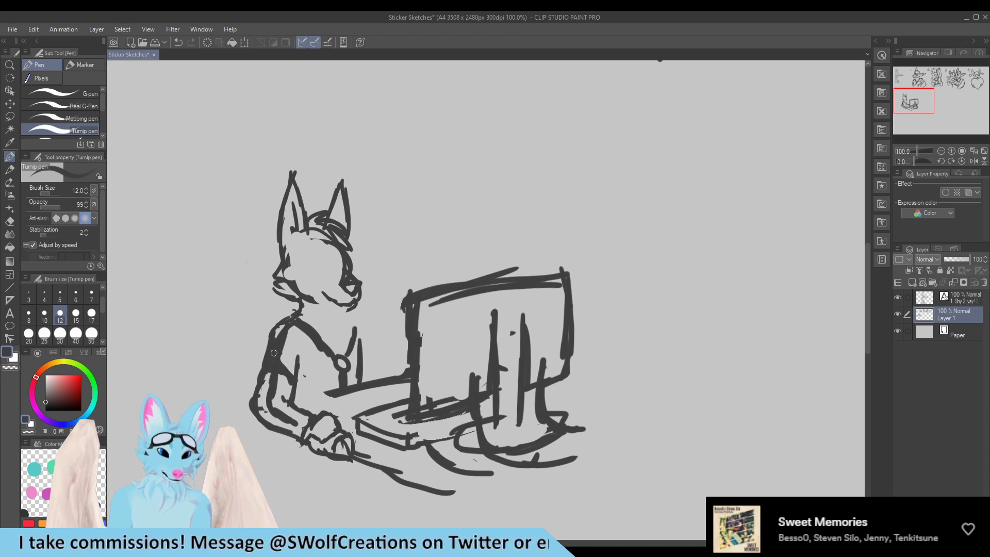
key(e)
mouse_move(280, 328)
mouse_down()
mouse_move(274, 370)
mouse_move(281, 325)
mouse_up()
key(p)
drag(353, 305, 336, 308)
Step: Draw the far hand resting beside the monitor's edge and the far arm's outline running from shoulder to hand
scroll(358, 298, down, 5)
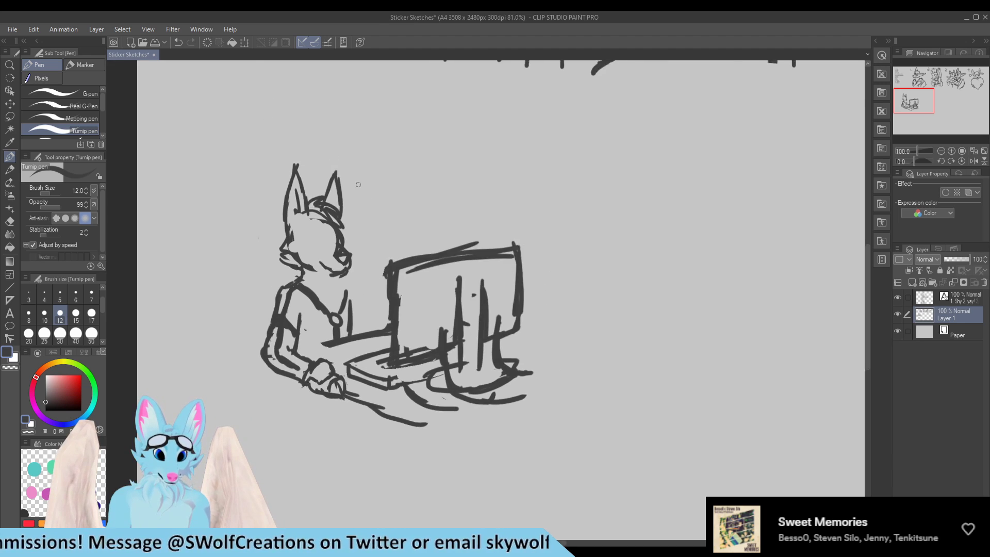
scroll(411, 253, down, 3)
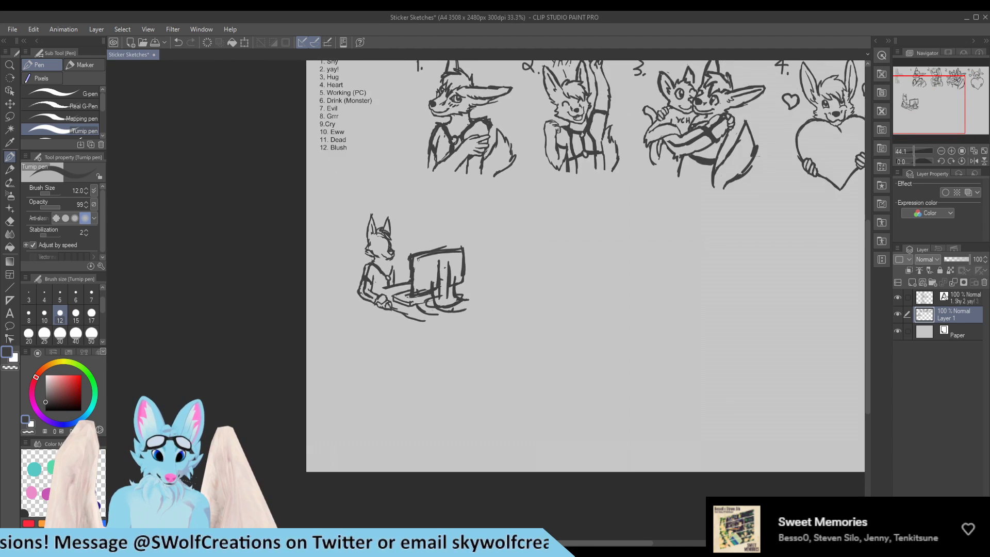
scroll(449, 248, up, 1)
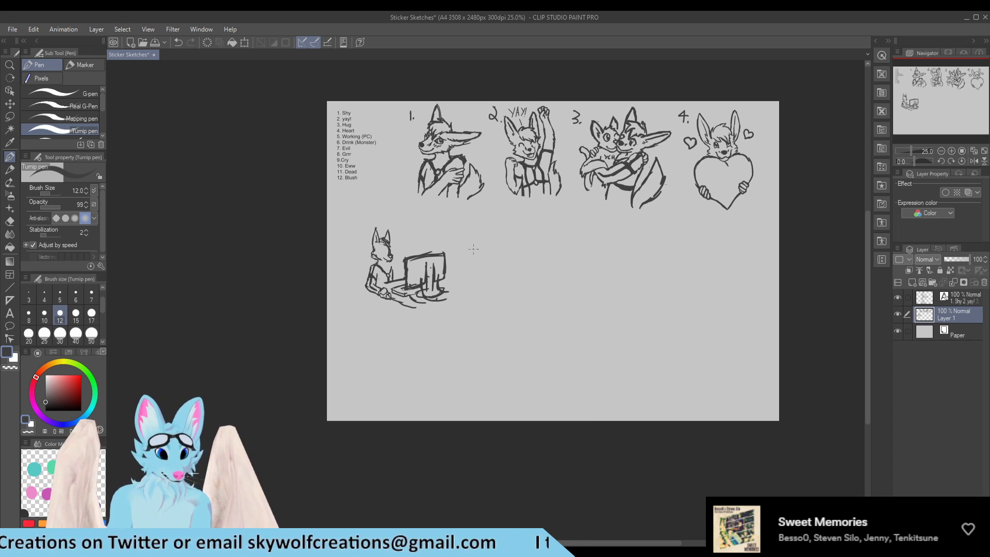
scroll(471, 248, up, 1)
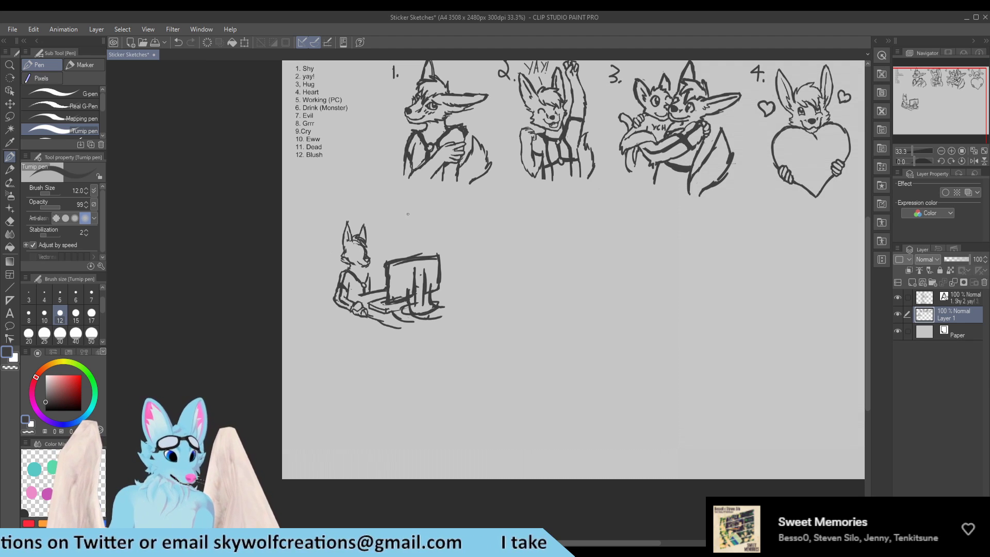
scroll(440, 279, up, 1)
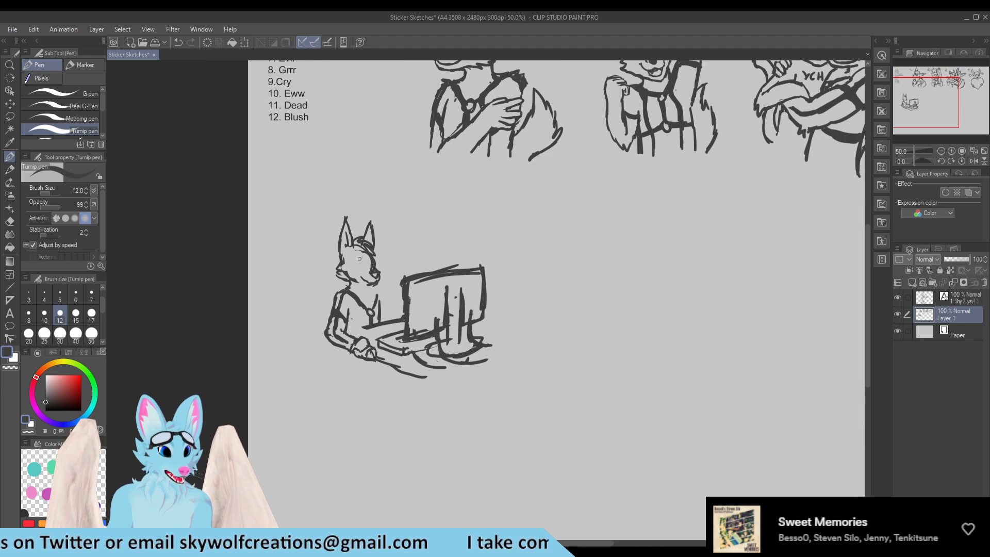
scroll(454, 281, up, 1)
scroll(457, 281, down, 1)
scroll(273, 258, up, 2)
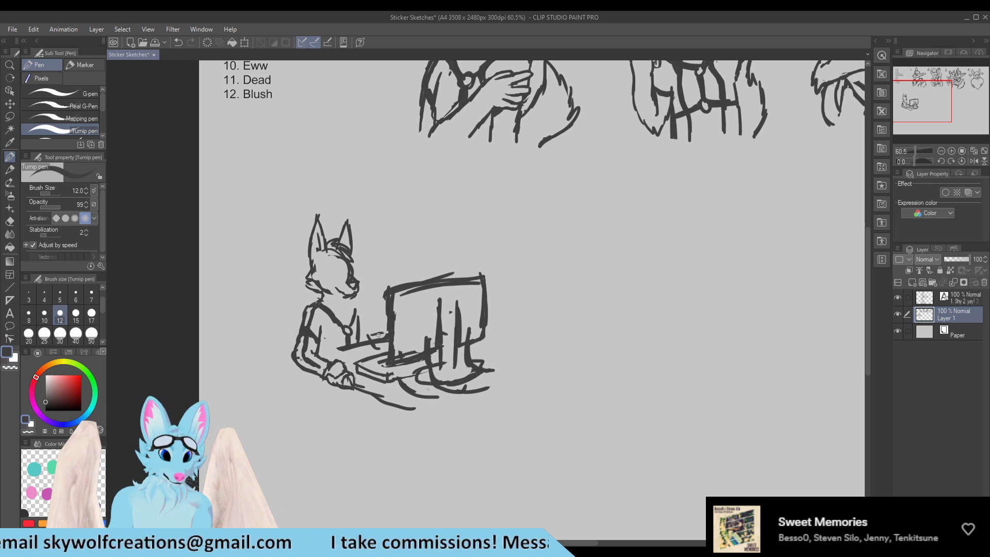
key(e)
drag(375, 346, 376, 341)
key(p)
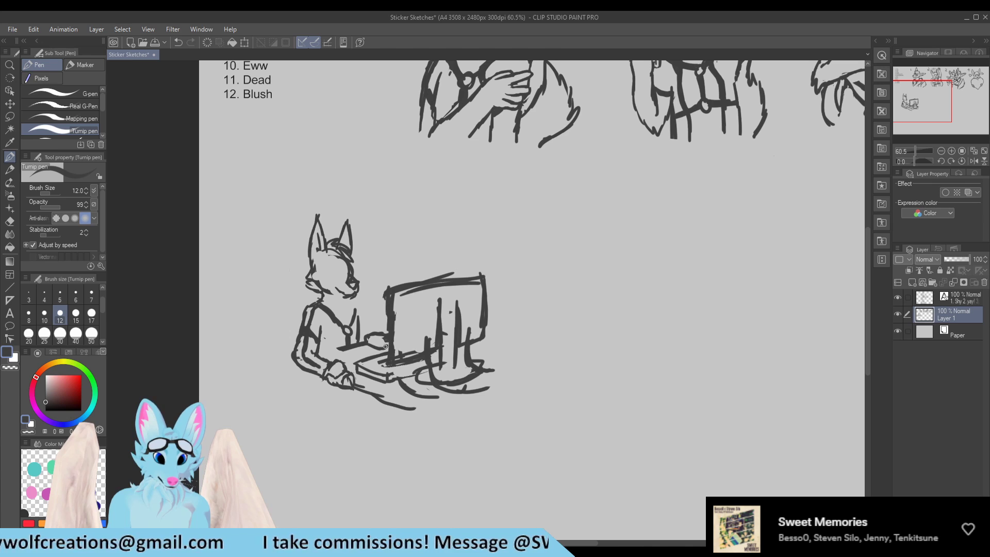
drag(364, 314, 369, 331)
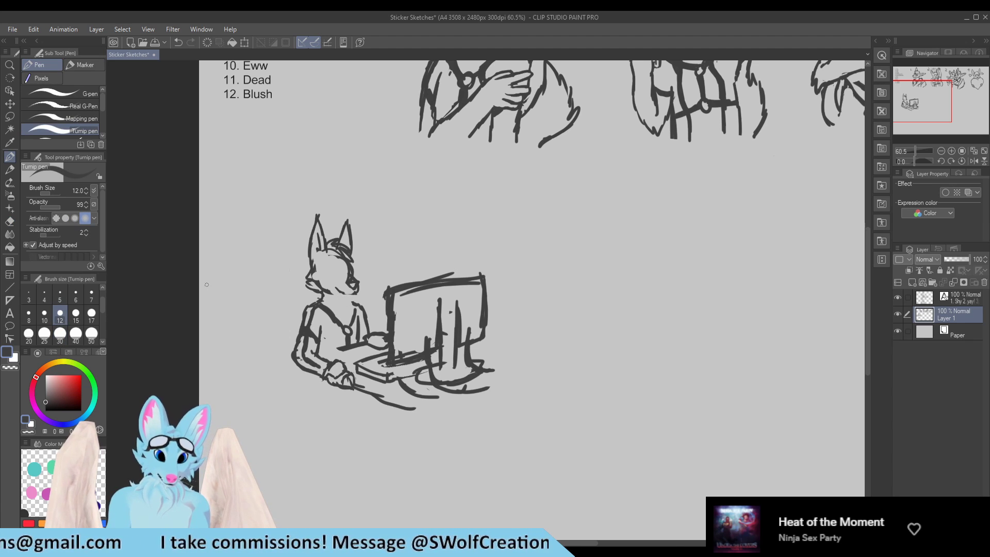
Step: Erase the old muzzle and redraw it with a nose, a jaw line and a neck line joining the far shoulder
scroll(312, 244, up, 3)
scroll(361, 278, up, 3)
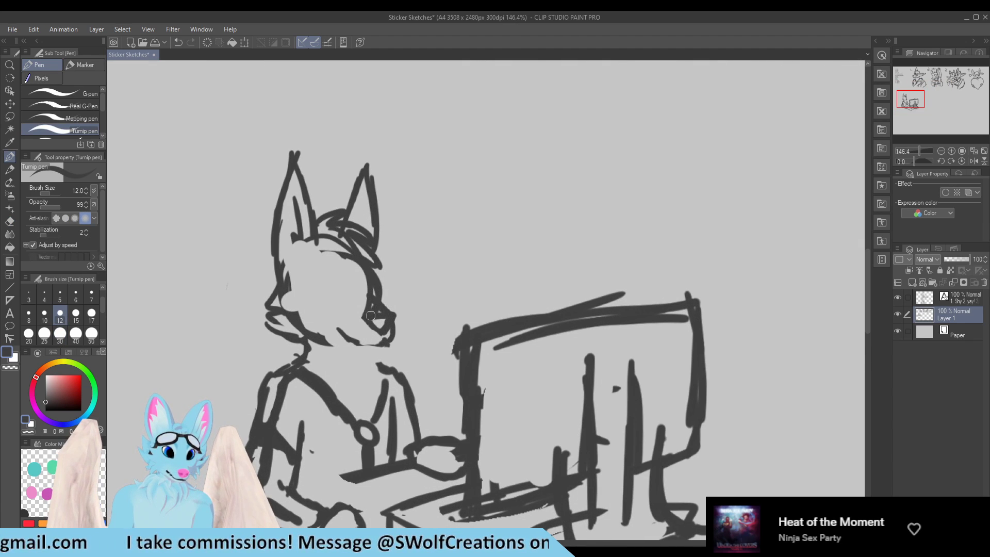
key(e)
mouse_move(335, 321)
mouse_down()
mouse_move(372, 341)
mouse_move(389, 323)
mouse_up()
key(p)
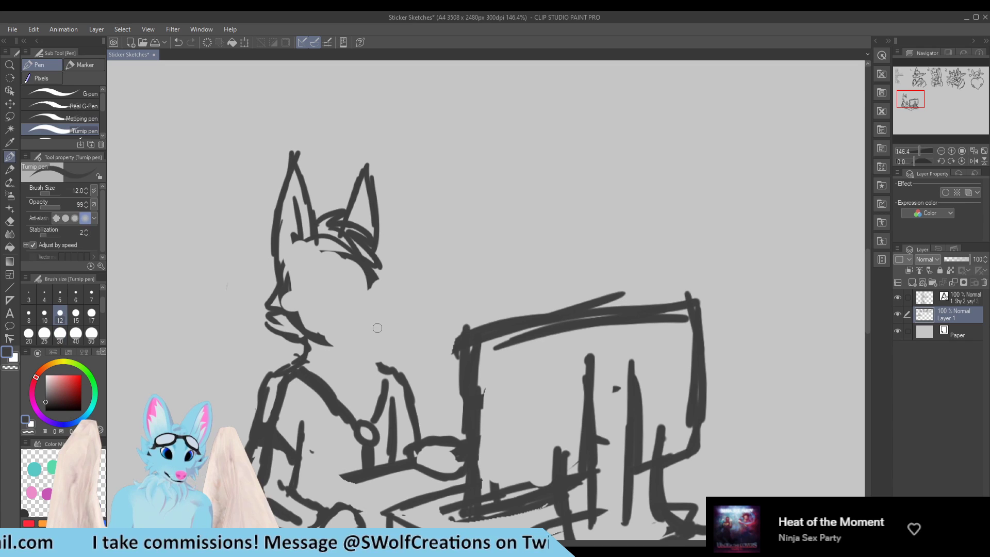
mouse_move(371, 276)
mouse_down()
mouse_move(365, 291)
mouse_move(395, 314)
mouse_move(392, 300)
mouse_move(379, 331)
mouse_move(403, 304)
mouse_move(385, 313)
mouse_move(408, 312)
mouse_move(392, 339)
mouse_up()
key(ctrl+z)
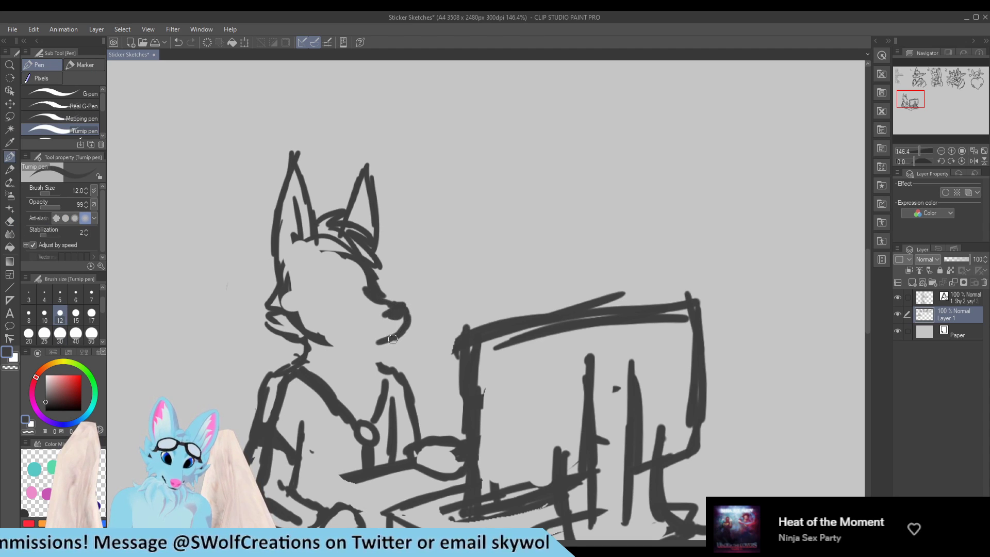
key(ctrl+z)
mouse_move(391, 302)
mouse_down()
mouse_move(384, 340)
mouse_move(360, 347)
mouse_move(371, 339)
mouse_move(339, 339)
mouse_move(363, 347)
mouse_move(328, 337)
mouse_move(339, 346)
mouse_move(324, 346)
mouse_move(372, 354)
mouse_up()
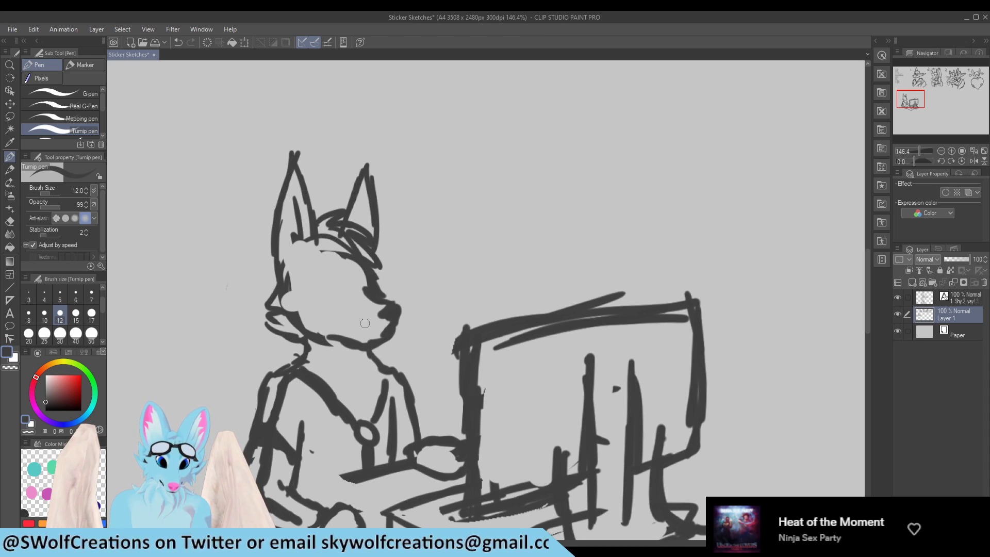
Step: Draw the eye with a dark pupil and small erased highlight, and add a short mouth mark on the muzzle
mouse_move(318, 282)
mouse_down()
mouse_move(328, 264)
mouse_move(338, 289)
mouse_move(333, 275)
mouse_up()
key(e)
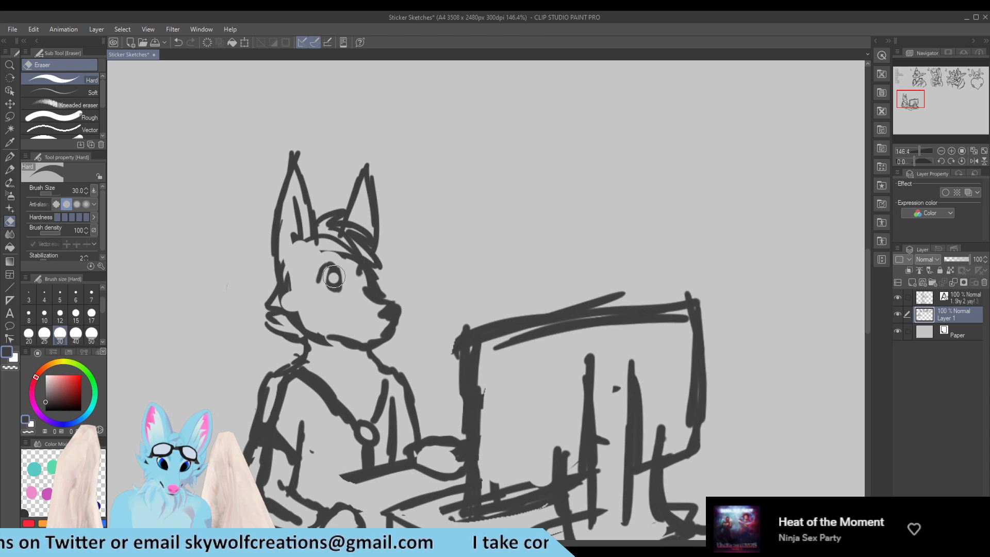
key(p)
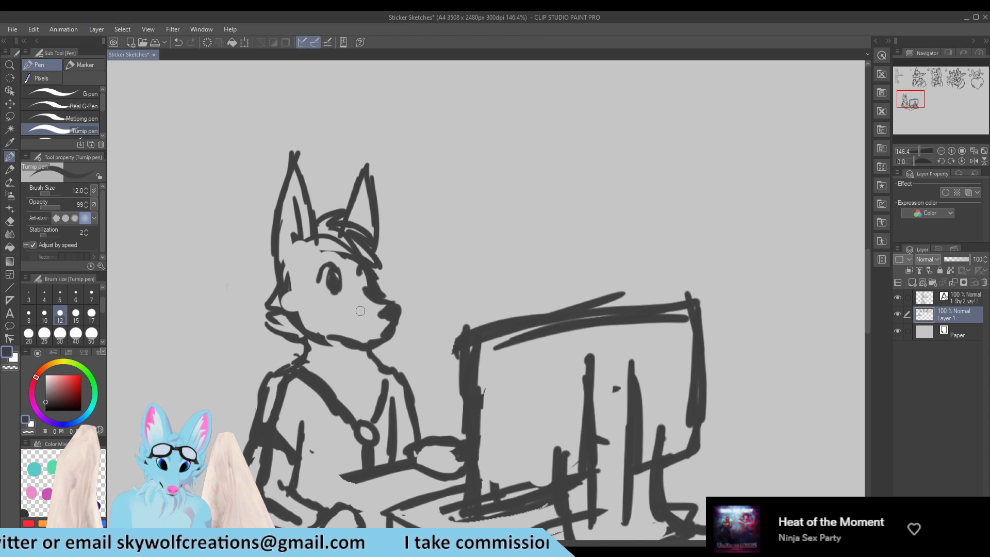
drag(366, 313, 337, 273)
key(e)
key(p)
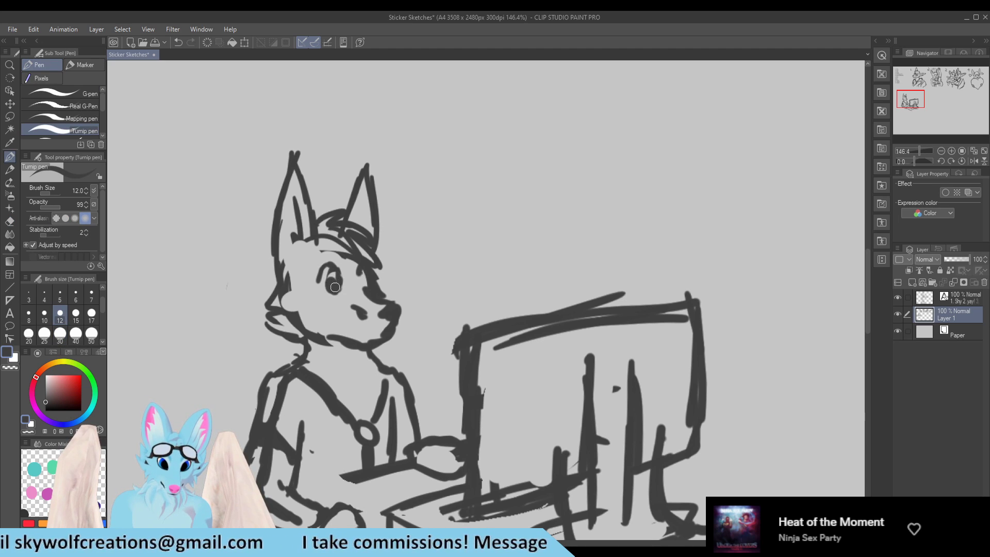
key(e)
mouse_move(335, 279)
mouse_down()
mouse_move(327, 269)
mouse_move(322, 293)
mouse_move(341, 281)
mouse_move(336, 268)
mouse_move(337, 290)
mouse_move(335, 283)
mouse_up()
key(p)
key(e)
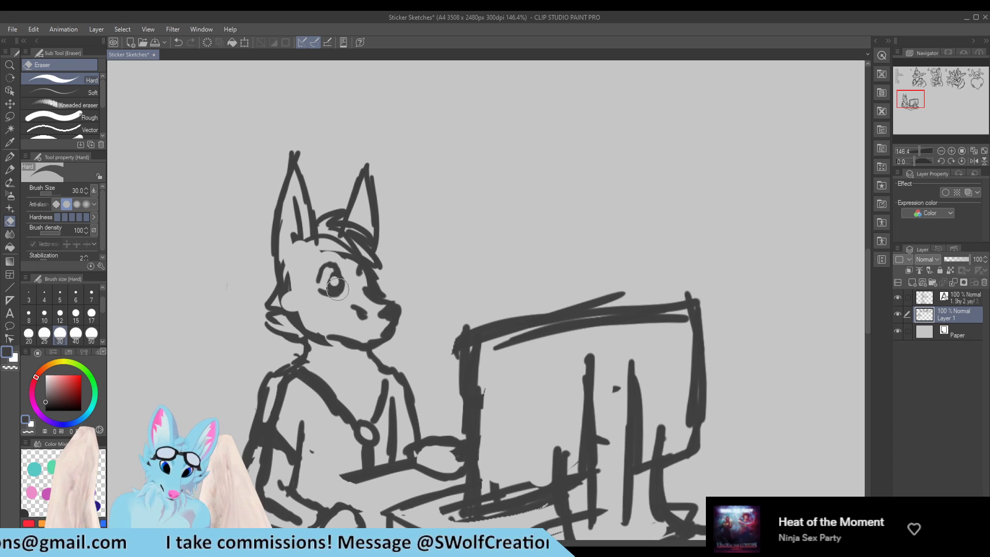
key(p)
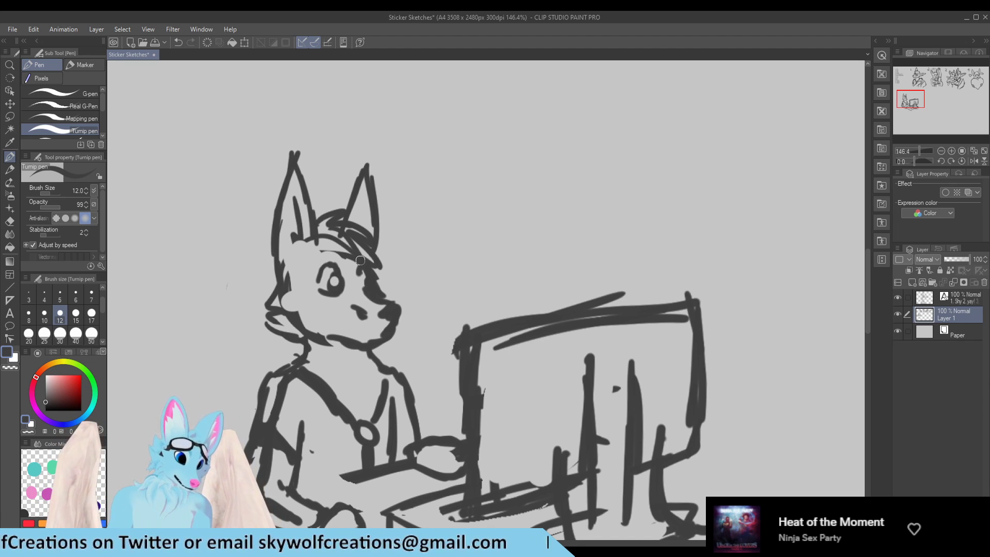
Step: Examine the computer pose at different zoom levels alongside the four finished poses above it
scroll(239, 232, down, 4)
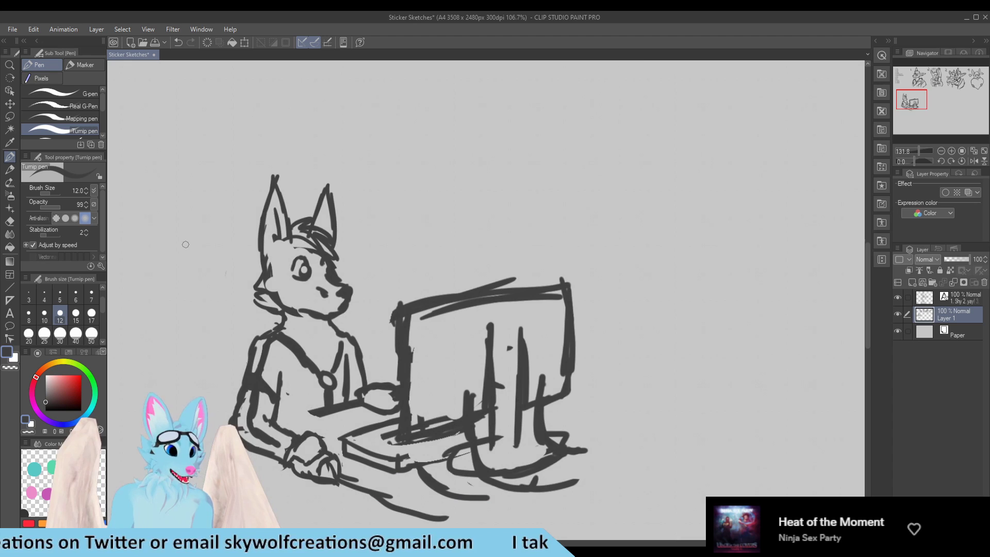
scroll(241, 269, down, 3)
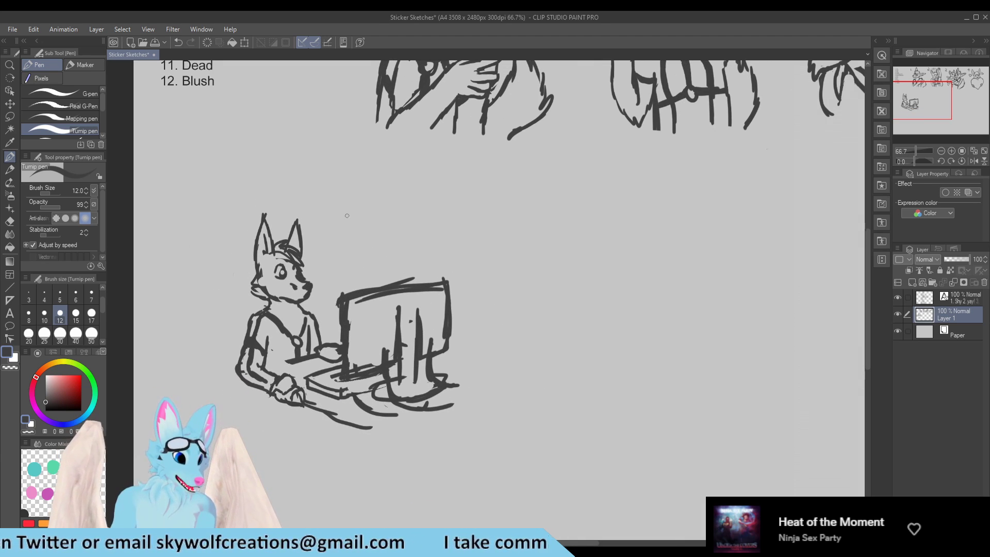
scroll(347, 215, down, 2)
scroll(294, 252, up, 1)
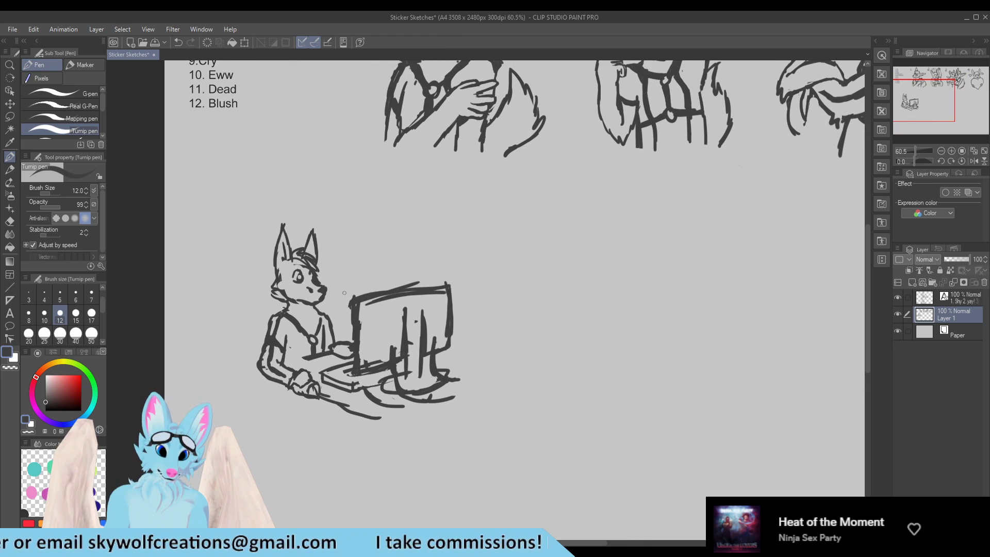
scroll(309, 292, down, 2)
scroll(253, 290, up, 1)
scroll(252, 289, down, 2)
scroll(289, 273, up, 1)
scroll(304, 266, down, 1)
scroll(312, 260, up, 1)
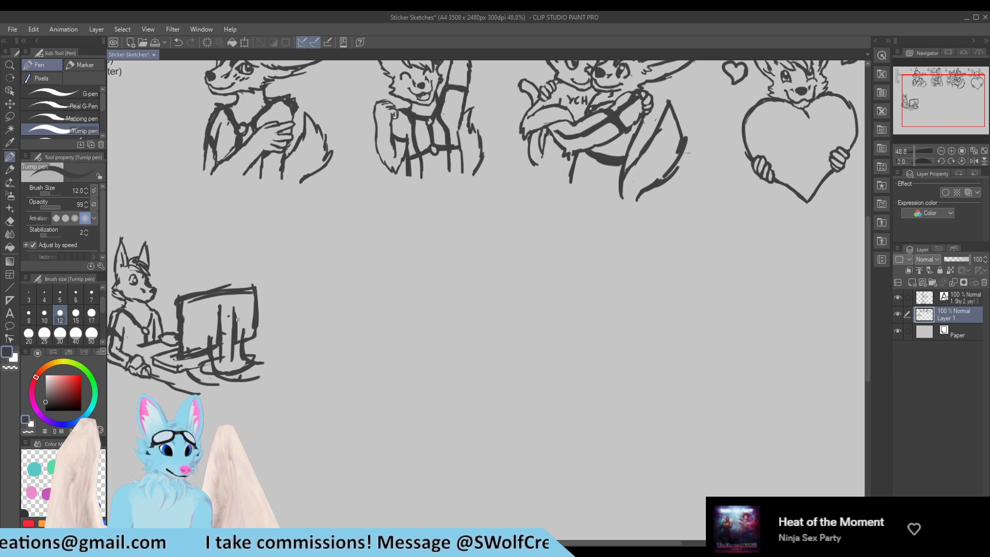
scroll(402, 272, up, 2)
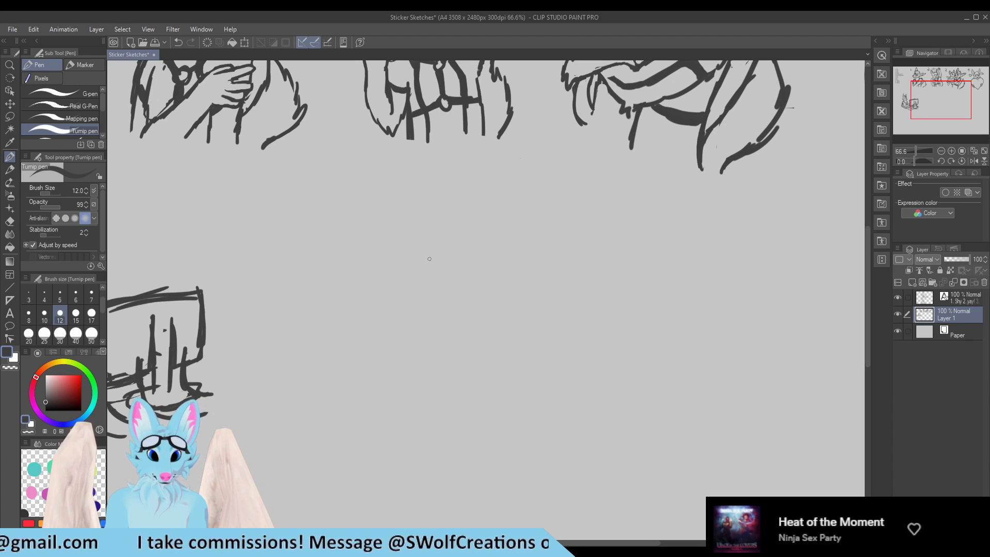
mouse_move(442, 240)
mouse_down()
mouse_move(449, 319)
mouse_move(467, 260)
mouse_up()
key(ctrl+z)
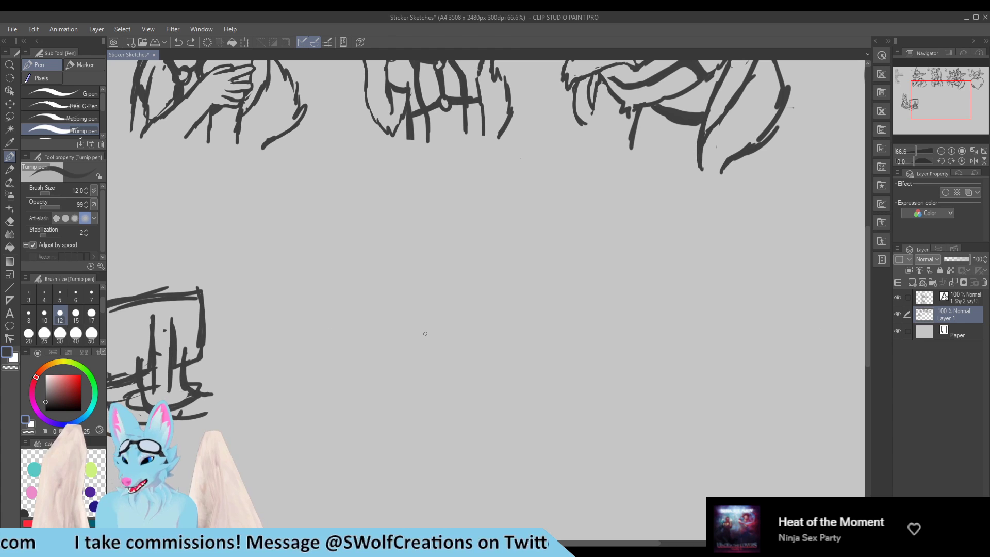
Step: Erase the stray dot and side marks between the monitor stand's two uprights and thin both upright lines
scroll(425, 334, down, 5)
scroll(325, 387, up, 6)
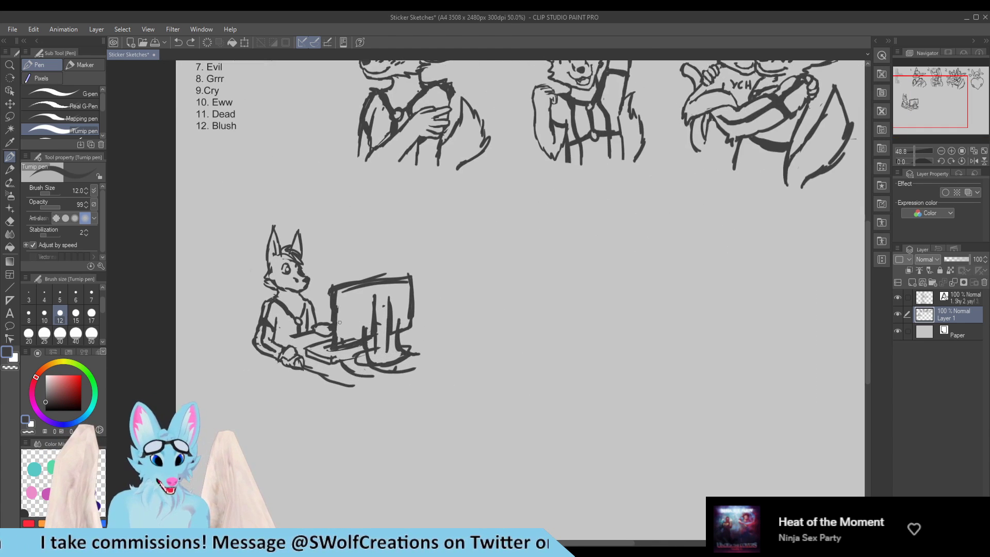
scroll(384, 305, up, 3)
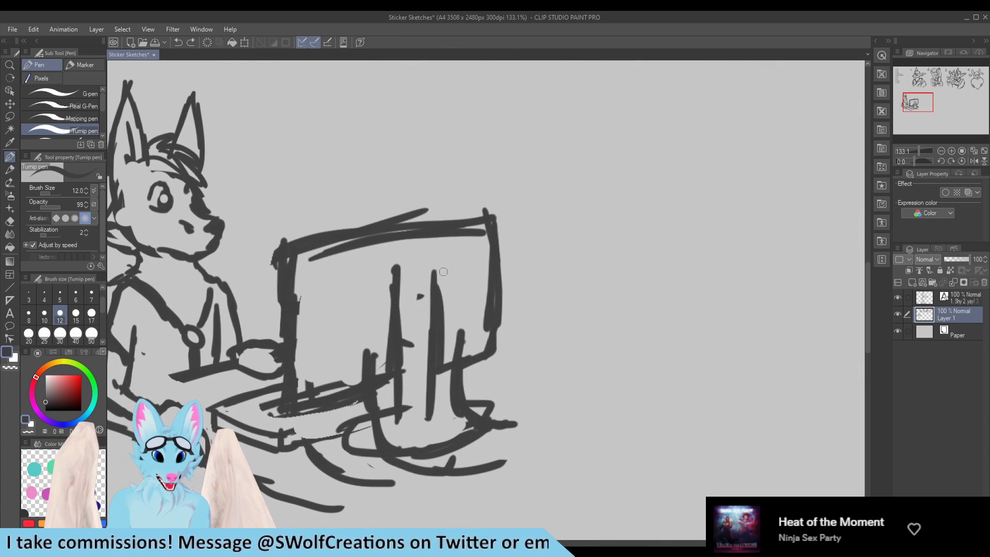
key(e)
mouse_move(402, 261)
mouse_down()
mouse_move(363, 277)
mouse_move(383, 274)
mouse_move(380, 286)
mouse_move(453, 257)
mouse_move(386, 291)
mouse_move(414, 302)
mouse_move(410, 367)
mouse_up()
drag(421, 299, 424, 424)
drag(425, 274, 425, 402)
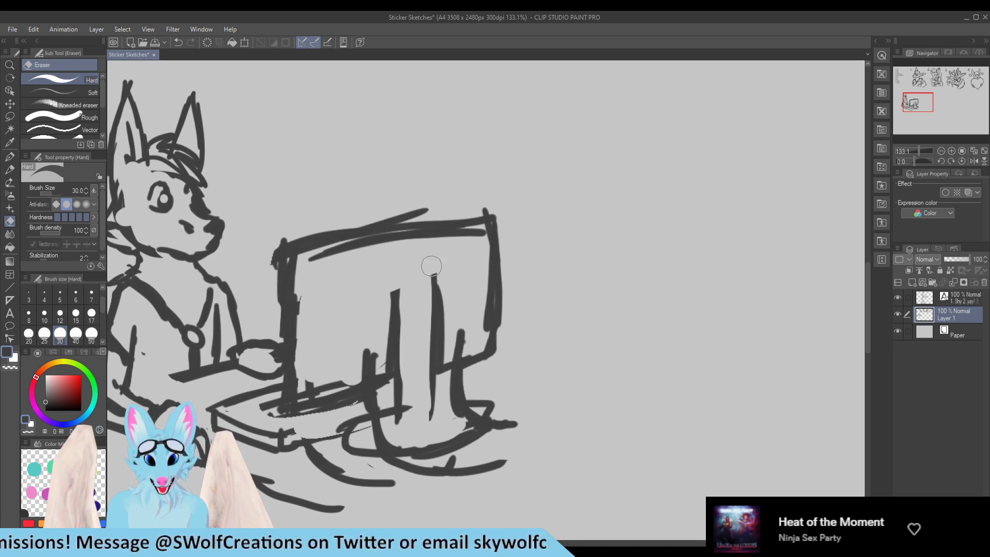
mouse_move(425, 274)
mouse_down()
mouse_move(424, 416)
mouse_move(414, 310)
mouse_up()
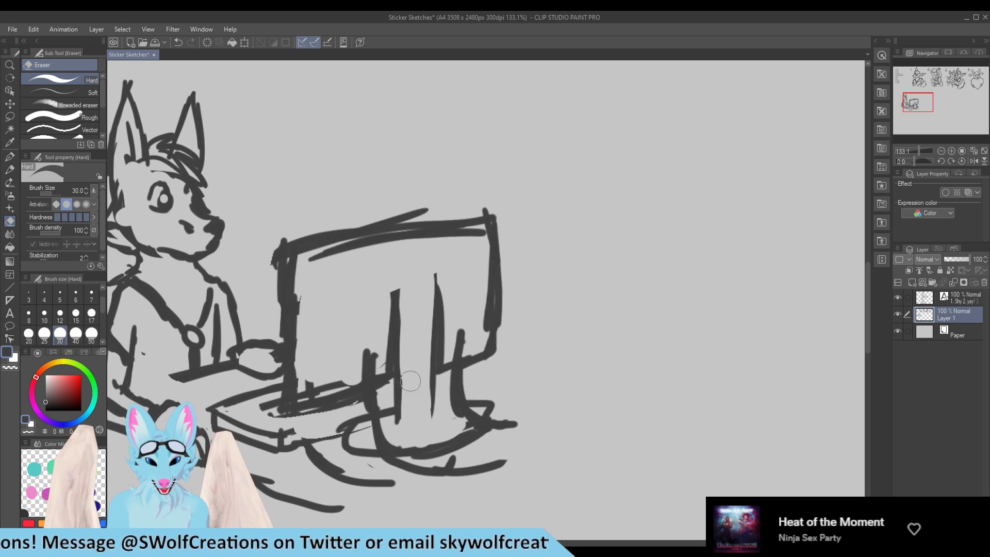
Step: Clean up the overlapping strokes on the monitor stand's oval base and redraw its rear edge beside the uprights
key(p)
mouse_move(428, 398)
mouse_down()
mouse_move(463, 401)
mouse_move(441, 397)
mouse_move(479, 416)
mouse_move(474, 404)
mouse_move(453, 442)
mouse_move(475, 417)
mouse_move(431, 454)
mouse_move(482, 438)
mouse_move(423, 456)
mouse_up()
key(e)
drag(481, 427, 455, 420)
mouse_move(455, 420)
mouse_down()
mouse_move(476, 416)
mouse_move(456, 438)
mouse_move(430, 441)
mouse_up()
key(p)
key(e)
mouse_move(495, 405)
mouse_down()
mouse_move(476, 389)
mouse_move(478, 410)
mouse_move(446, 441)
mouse_move(456, 432)
mouse_move(429, 444)
mouse_up()
key(p)
key(e)
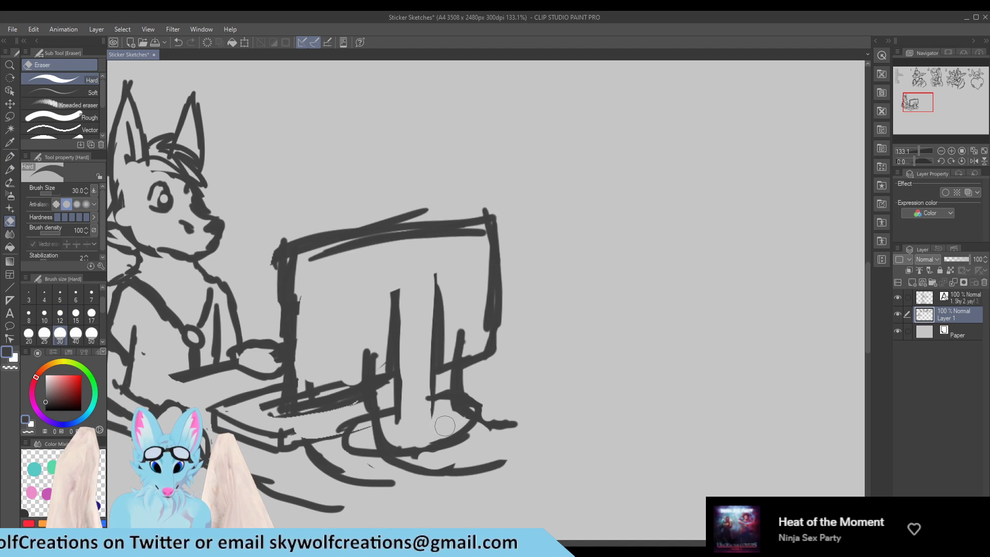
mouse_move(354, 434)
mouse_down()
mouse_move(297, 444)
mouse_move(300, 432)
mouse_move(289, 432)
mouse_move(384, 406)
mouse_move(333, 413)
mouse_move(363, 394)
mouse_move(271, 421)
mouse_move(321, 396)
mouse_move(305, 387)
mouse_move(377, 372)
mouse_move(346, 375)
mouse_move(363, 362)
mouse_move(371, 407)
mouse_up()
Step: Clean up the overlap between keyboard and monitor, redraw the monitor's lower edge, and thin its edge nearest the character
key(p)
key(e)
key(p)
mouse_move(370, 355)
mouse_down()
mouse_move(338, 379)
mouse_move(354, 378)
mouse_move(305, 393)
mouse_up()
key(e)
drag(292, 271, 295, 407)
key(p)
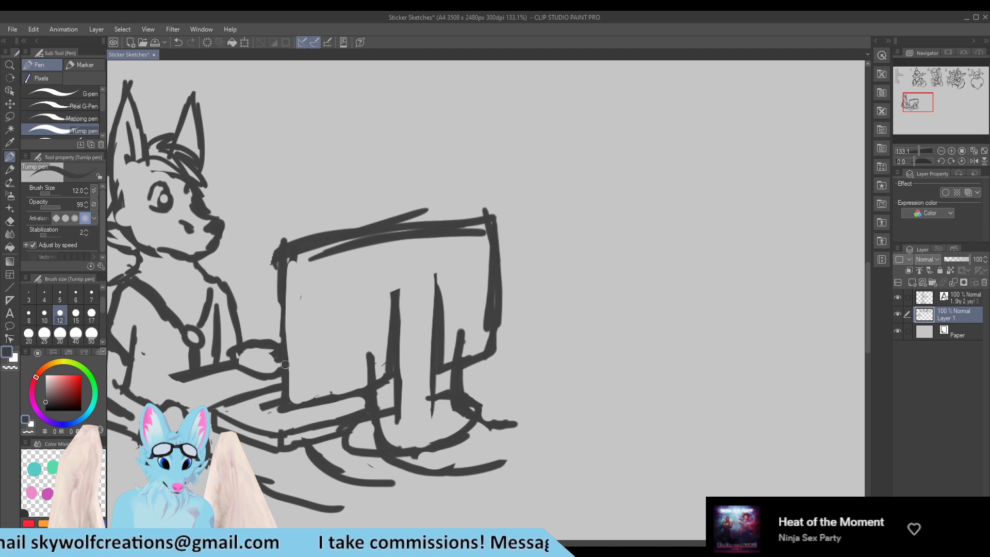
scroll(444, 369, down, 3)
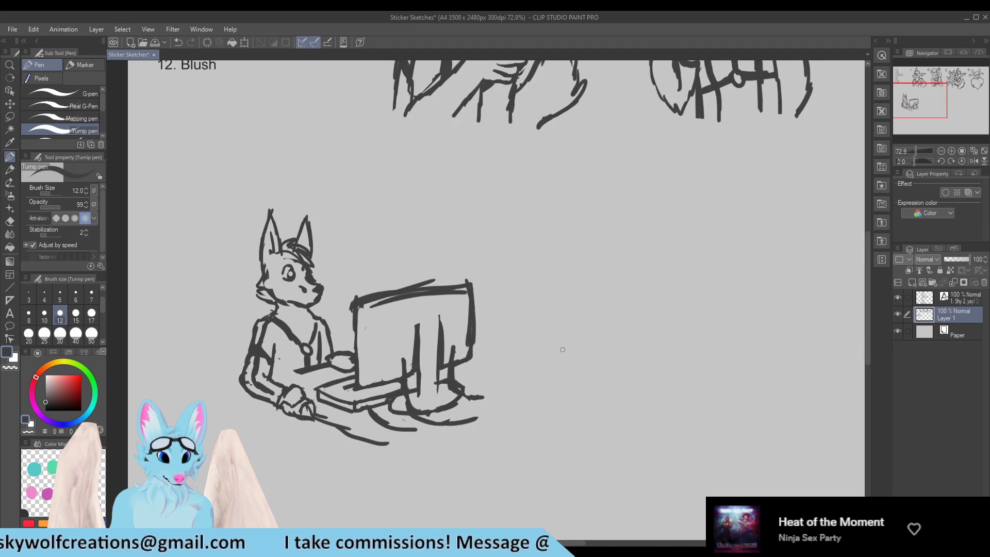
scroll(207, 318, down, 2)
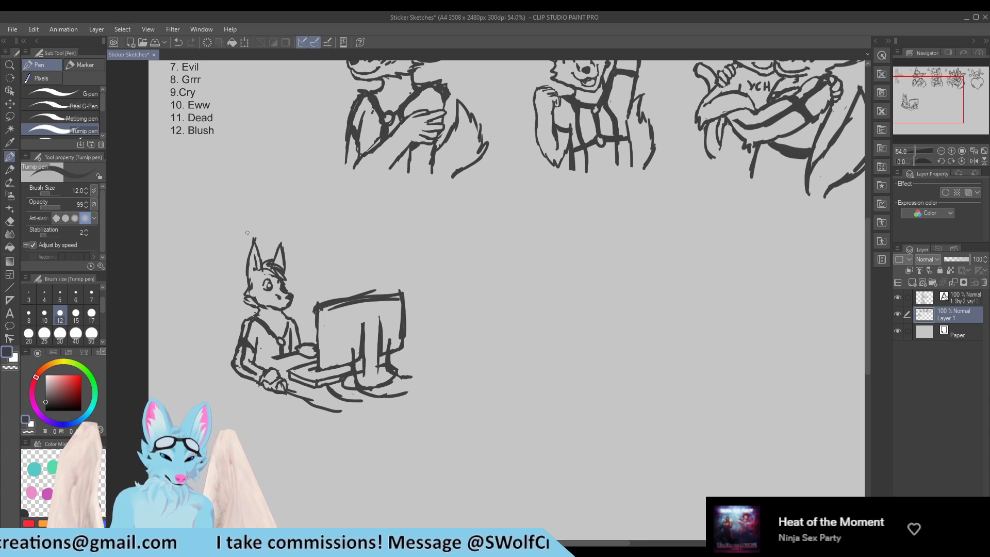
Step: Sketch a round head with two long ear lines and a short muzzle for pose six in the empty space beside the computer pose
scroll(136, 286, down, 2)
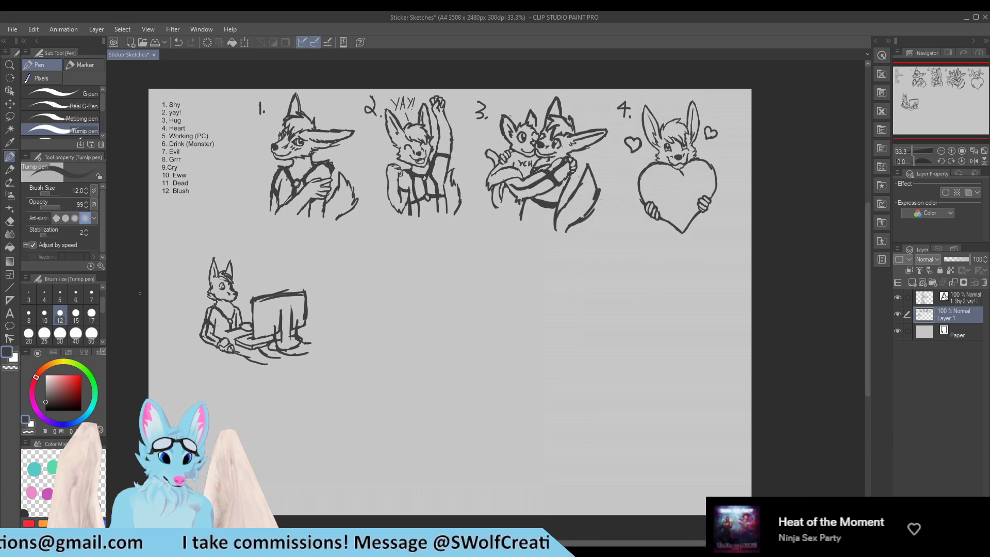
scroll(211, 309, down, 1)
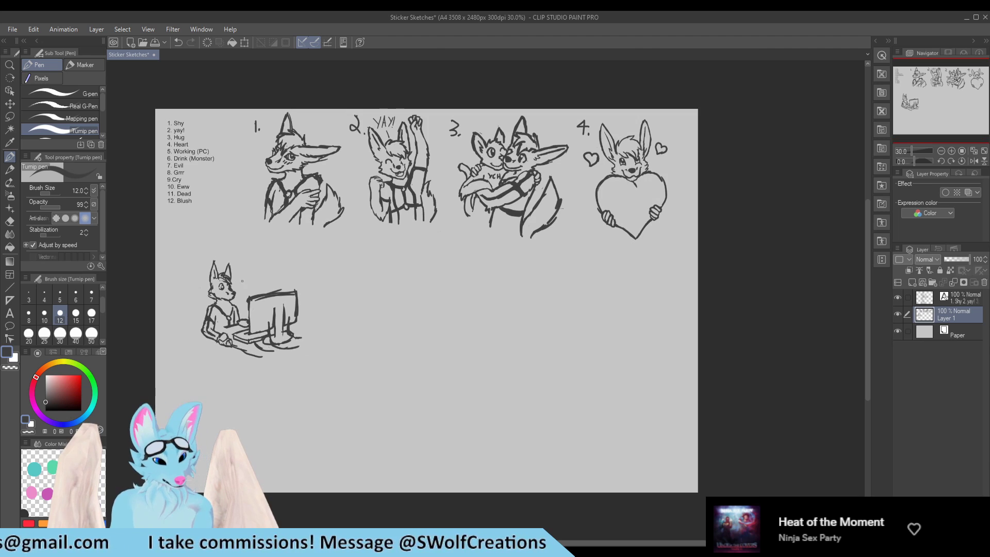
scroll(427, 261, up, 2)
scroll(309, 294, up, 3)
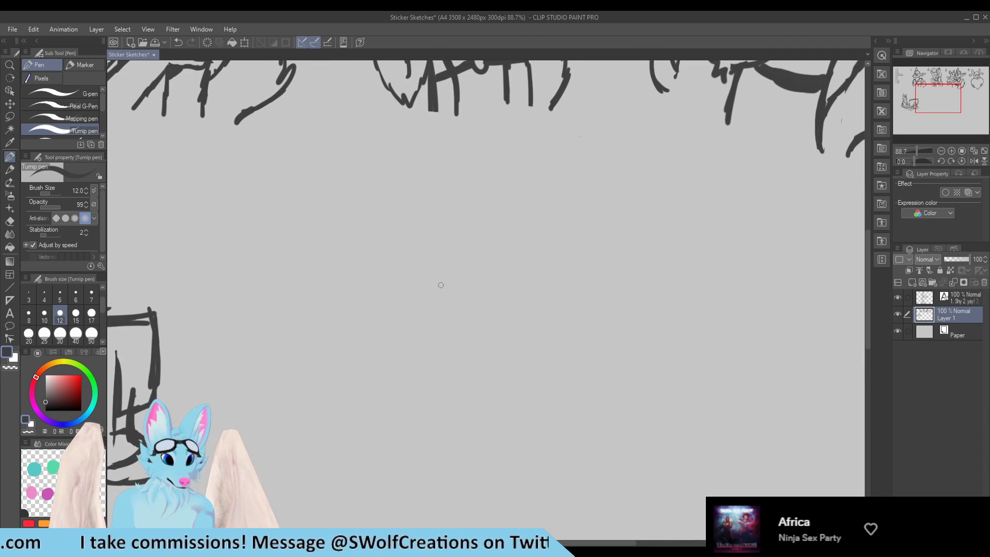
mouse_move(473, 236)
mouse_down()
mouse_move(388, 310)
mouse_move(457, 223)
mouse_move(444, 217)
mouse_move(397, 258)
mouse_up()
drag(509, 260, 556, 346)
drag(495, 239, 576, 295)
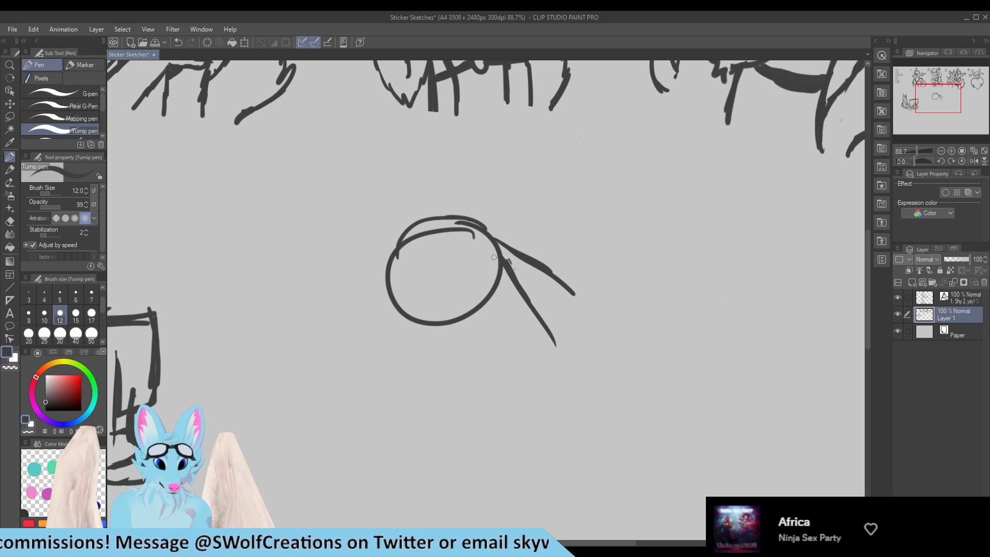
mouse_move(412, 234)
mouse_down()
mouse_move(383, 201)
mouse_move(367, 226)
mouse_move(371, 247)
mouse_up()
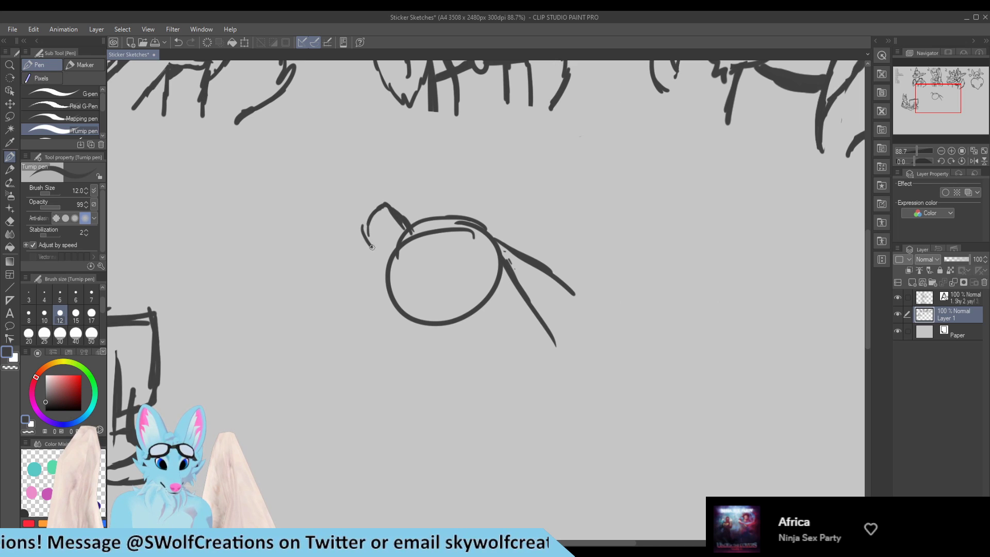
Step: Sketch a tilted drink can at the muzzle, with two long parallel sides, a curved mouth end and an oval far end
mouse_move(378, 200)
mouse_down()
mouse_move(363, 207)
mouse_move(369, 225)
mouse_move(350, 228)
mouse_move(325, 176)
mouse_up()
drag(354, 227, 310, 147)
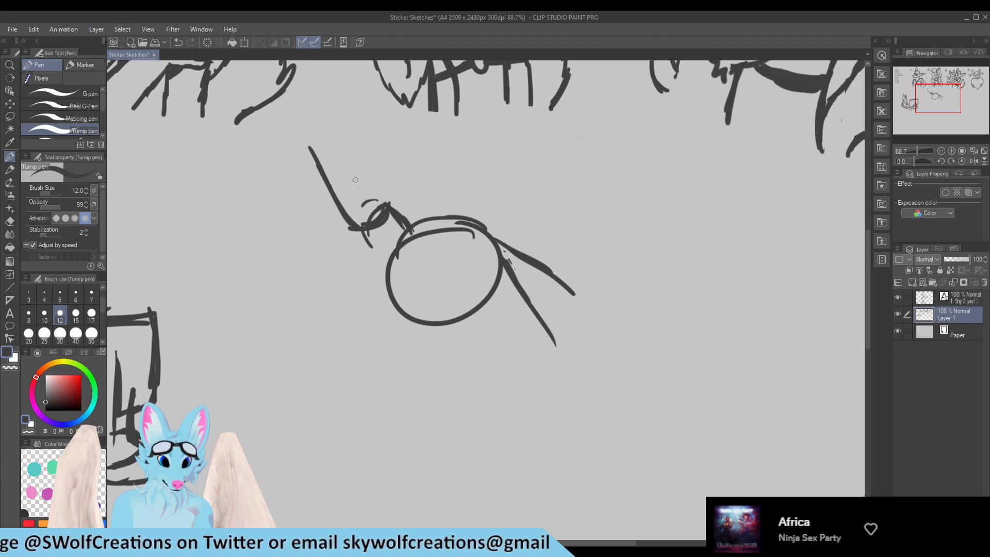
drag(391, 210, 357, 150)
mouse_move(384, 192)
mouse_down()
mouse_move(347, 129)
mouse_move(368, 169)
mouse_up()
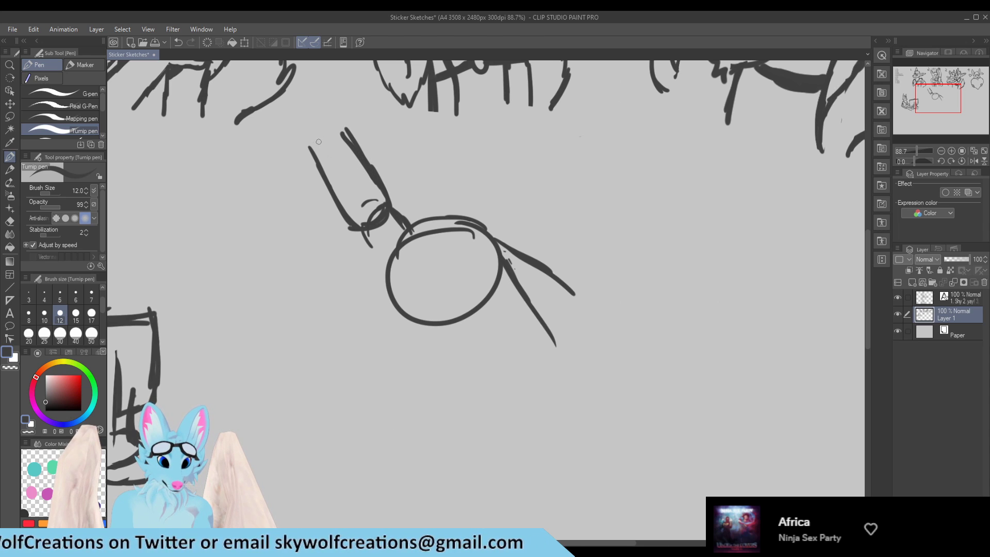
mouse_move(302, 137)
mouse_down()
mouse_move(319, 176)
mouse_move(302, 130)
mouse_move(339, 127)
mouse_move(335, 115)
mouse_move(312, 120)
mouse_move(303, 142)
mouse_move(351, 141)
mouse_move(362, 159)
mouse_up()
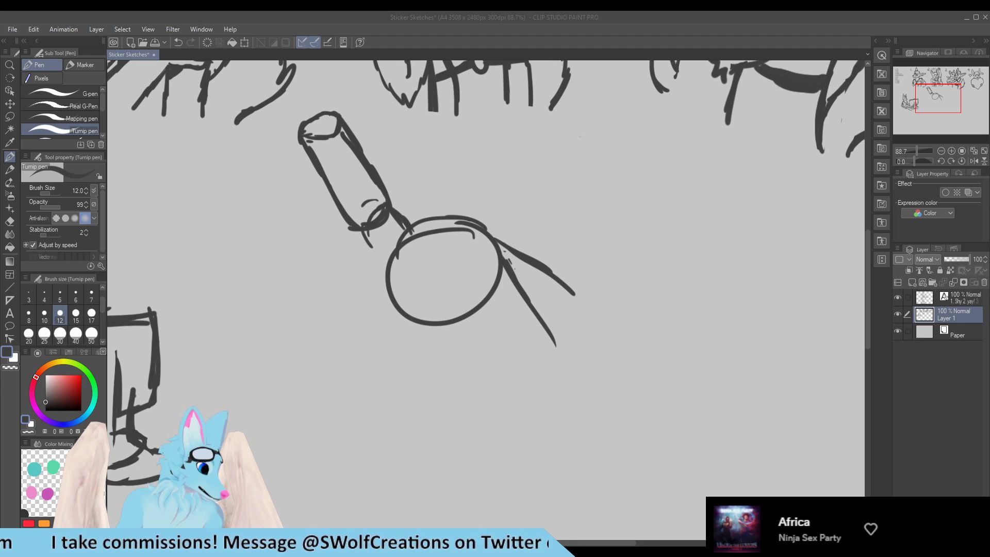
Step: Rotate the canvas so the can stands upright, erase its inner base line and doubled side strokes, and redraw one long side cleanly
scroll(341, 148, up, 4)
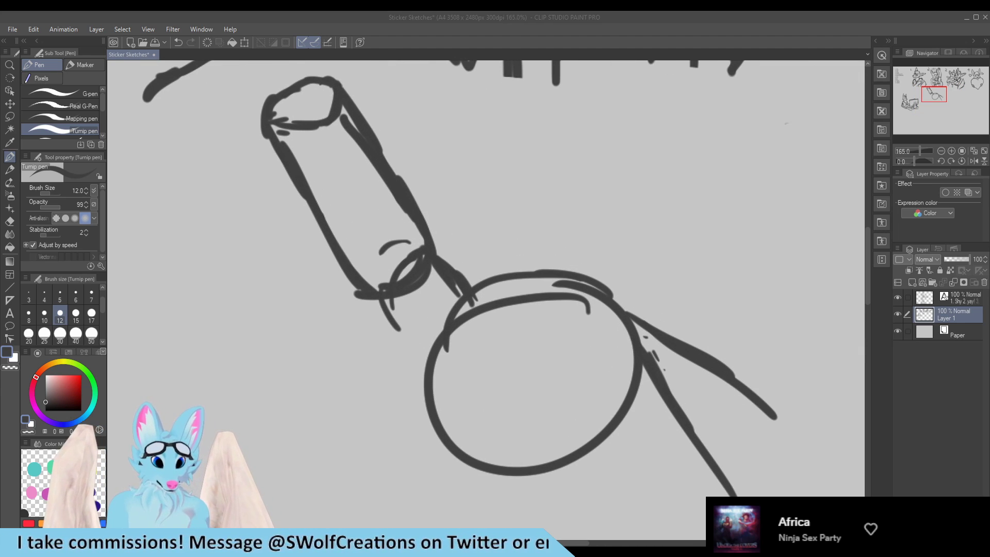
mouse_move(488, 232)
mouse_down()
mouse_move(563, 336)
mouse_move(503, 196)
mouse_move(396, 184)
mouse_up()
key(ctrl+z)
key(r)
key(p)
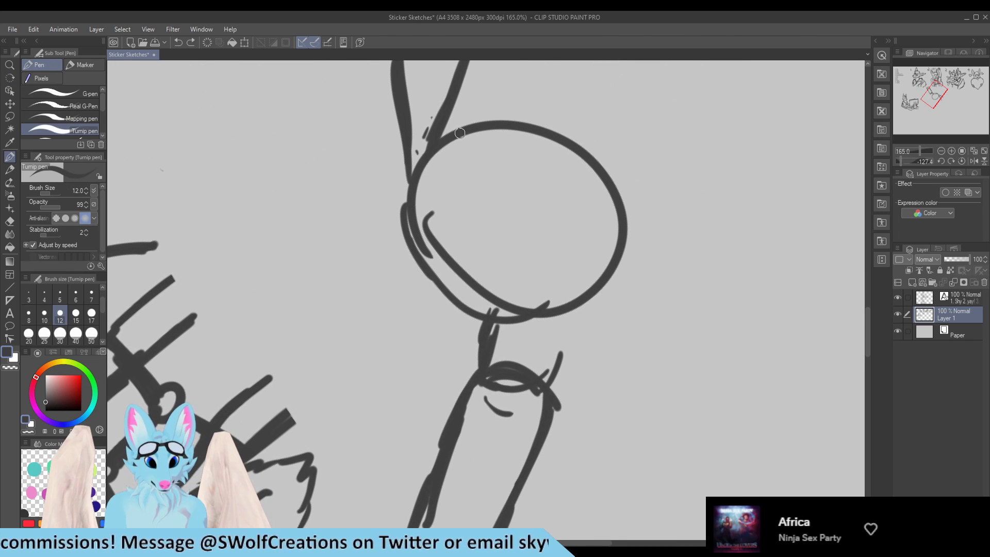
scroll(650, 268, down, 4)
scroll(602, 273, down, 2)
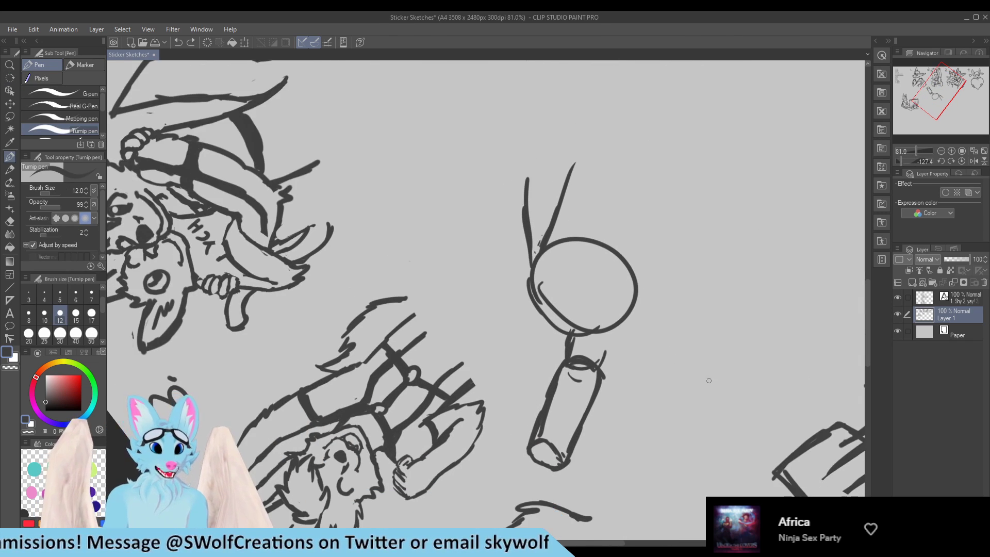
scroll(789, 493, up, 5)
scroll(464, 336, down, 5)
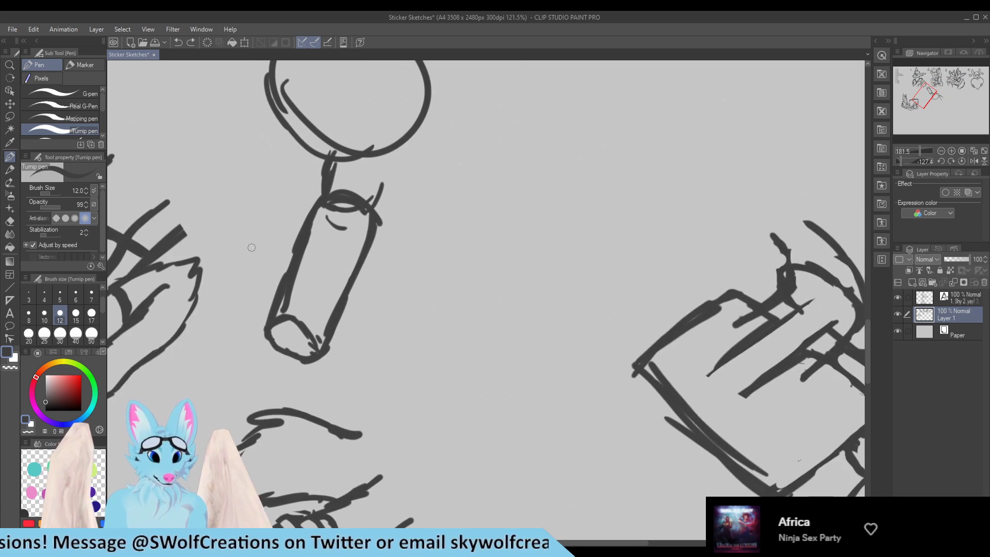
scroll(257, 247, up, 6)
key(e)
mouse_move(331, 372)
mouse_down()
mouse_move(307, 368)
mouse_move(316, 336)
mouse_move(302, 376)
mouse_move(371, 208)
mouse_move(343, 331)
mouse_move(371, 349)
mouse_up()
drag(429, 242, 344, 408)
drag(411, 263, 368, 363)
key(p)
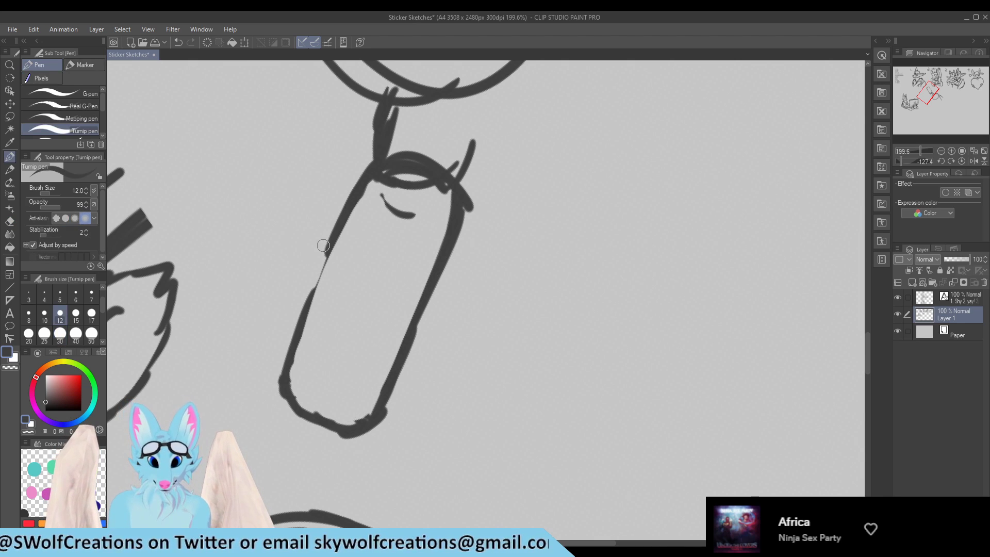
drag(349, 211, 292, 337)
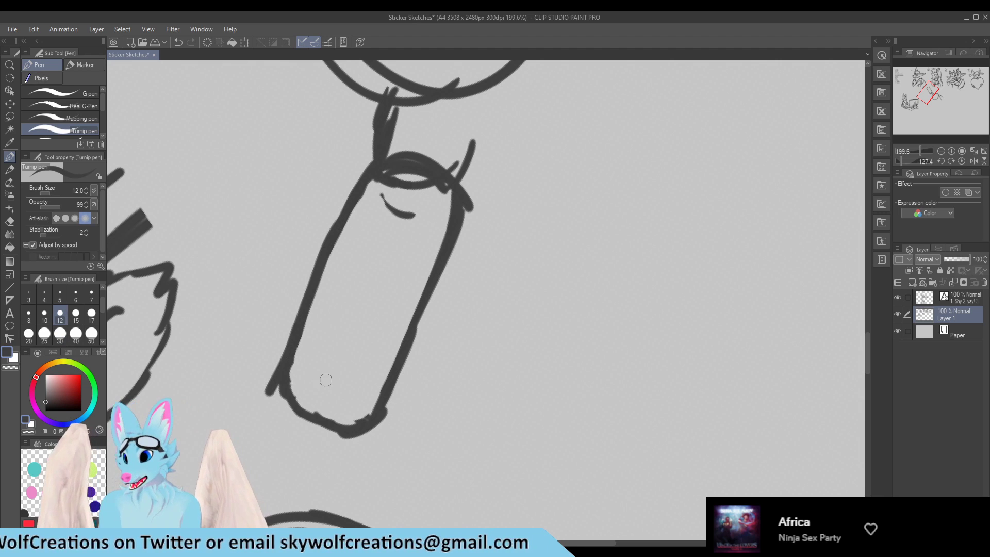
Step: Clean the inside of the can's base and redraw the base as a closed oval between the two long sides
key(e)
mouse_move(316, 393)
mouse_down()
mouse_move(292, 389)
mouse_move(342, 424)
mouse_move(359, 412)
mouse_up()
key(p)
mouse_move(298, 357)
mouse_down()
mouse_move(274, 395)
mouse_move(288, 419)
mouse_move(282, 395)
mouse_move(331, 435)
mouse_move(290, 409)
mouse_move(363, 436)
mouse_up()
mouse_move(279, 386)
mouse_down()
mouse_move(297, 383)
mouse_move(358, 408)
mouse_move(368, 454)
mouse_up()
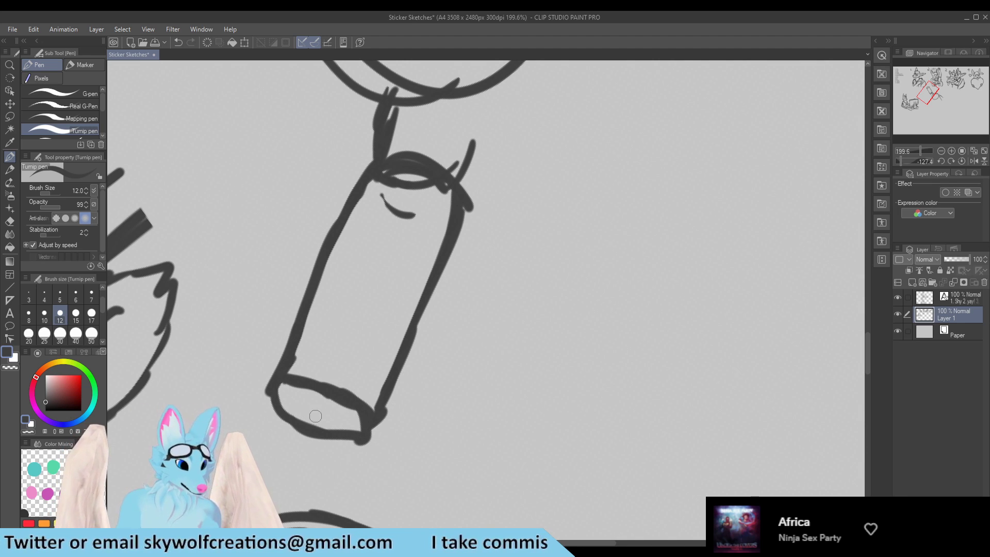
Step: Tidy the corners where the can's sides meet the base oval and redraw the long side farther from the other sketches
key(e)
mouse_move(272, 400)
mouse_down()
mouse_move(269, 372)
mouse_move(291, 349)
mouse_up()
key(p)
key(e)
mouse_move(394, 377)
mouse_down()
mouse_move(363, 446)
mouse_move(383, 427)
mouse_move(407, 361)
mouse_up()
key(p)
drag(394, 407, 433, 315)
drag(407, 361, 436, 281)
key(e)
mouse_move(388, 381)
mouse_down()
mouse_move(462, 207)
mouse_move(409, 370)
mouse_up()
key(p)
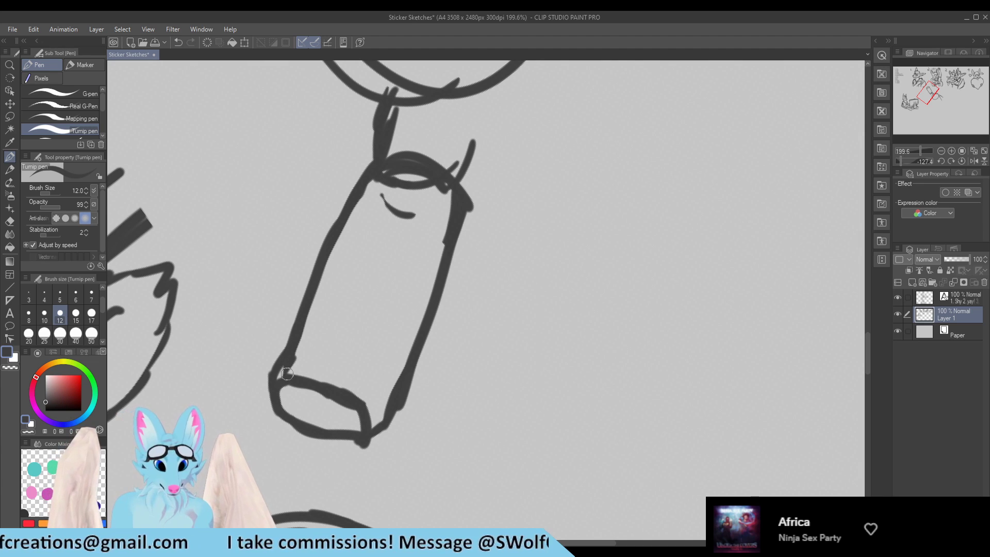
Step: Draw a three-stroke "m" logo on the can's front and begin the lettering beneath it
mouse_move(351, 227)
mouse_down()
mouse_move(367, 235)
mouse_move(340, 281)
mouse_up()
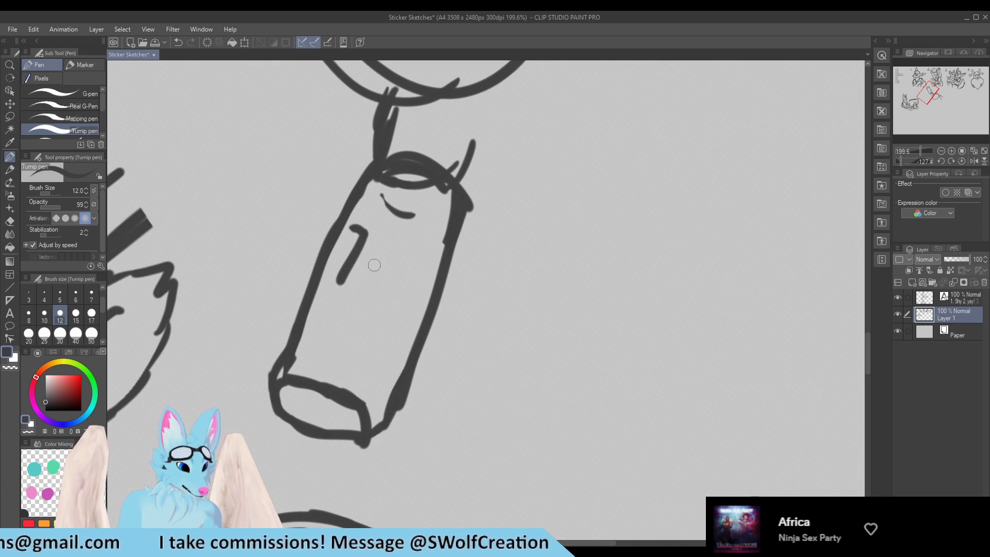
mouse_move(361, 240)
mouse_down()
mouse_move(388, 244)
mouse_move(367, 287)
mouse_up()
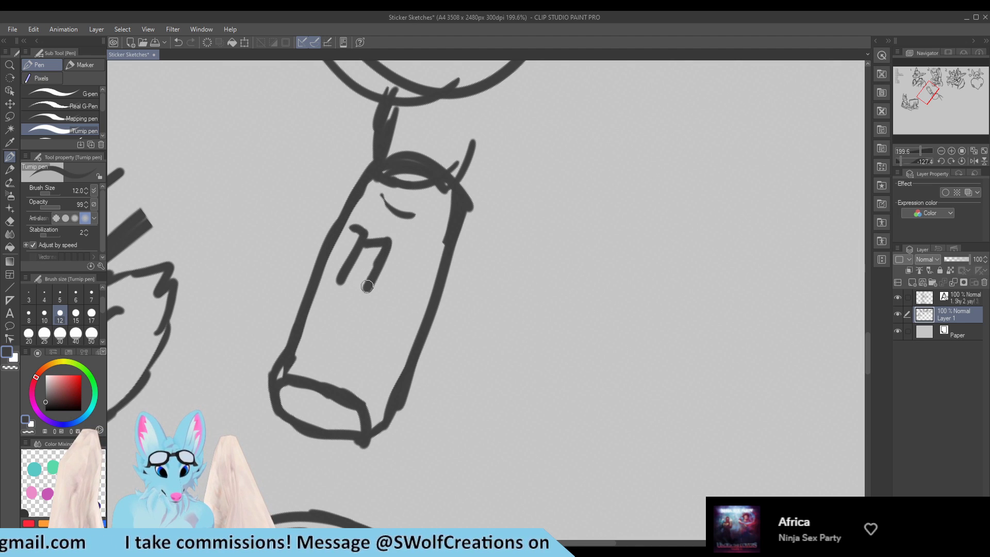
mouse_move(393, 254)
mouse_down()
mouse_move(410, 252)
mouse_move(394, 295)
mouse_up()
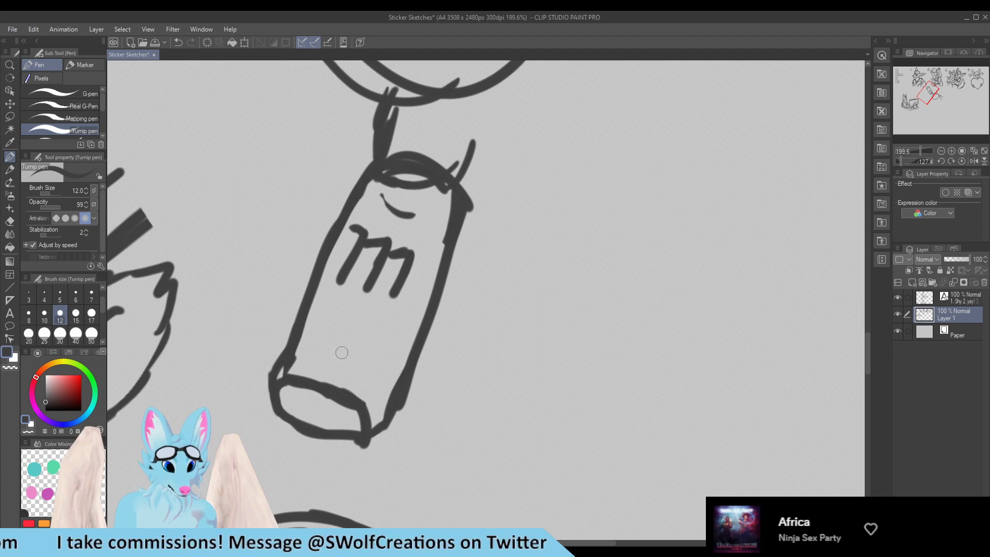
drag(333, 321, 330, 314)
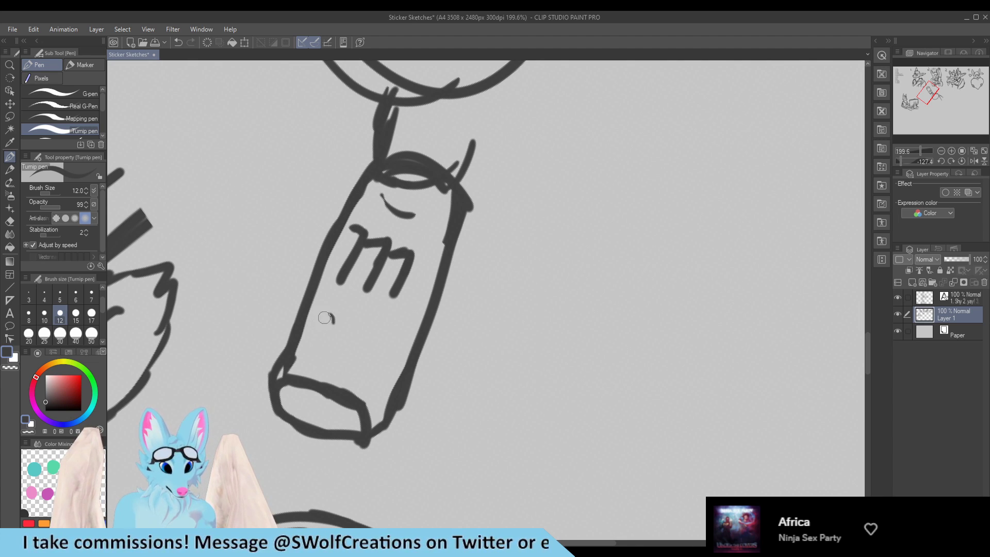
Step: Undo the stray mark, draw a short squiggle beneath the M on the can, and erase the inner curves at the can's M end
key(ctrl+z)
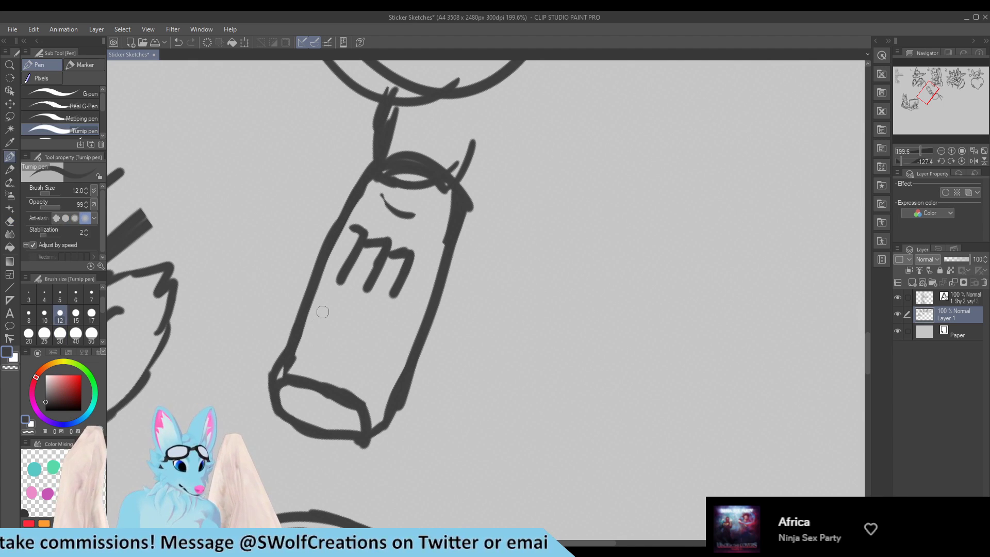
drag(322, 316, 389, 346)
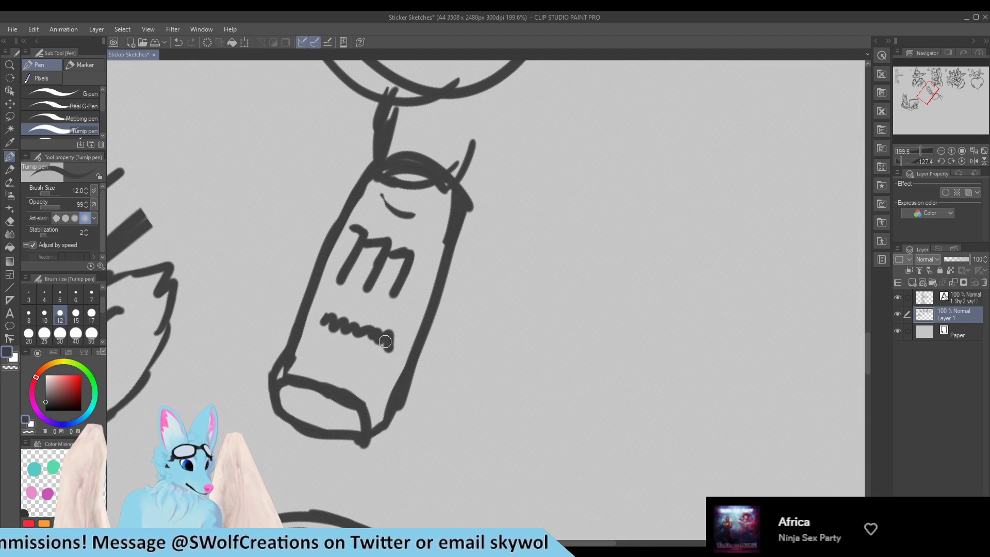
key(e)
mouse_move(397, 206)
mouse_down()
mouse_move(410, 182)
mouse_move(432, 205)
mouse_move(420, 188)
mouse_move(394, 182)
mouse_up()
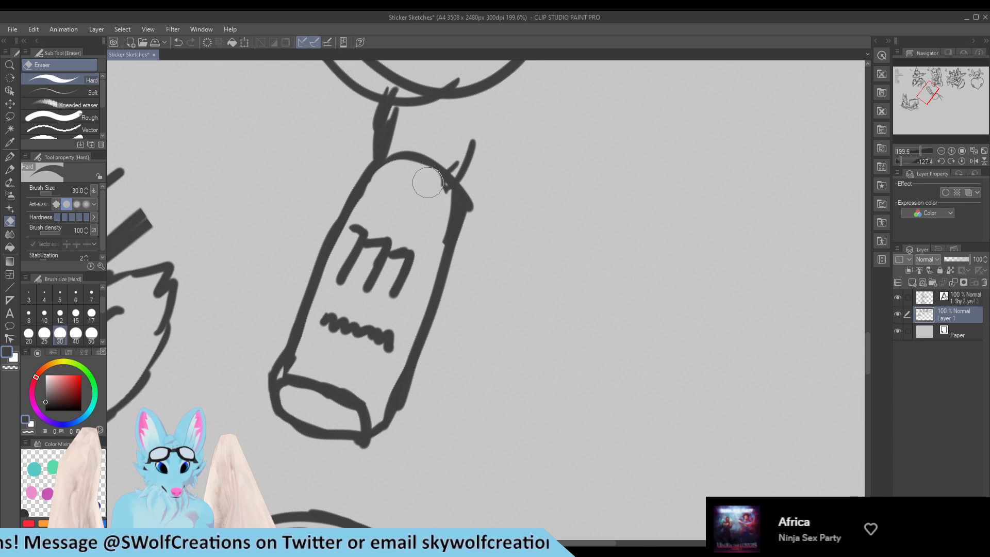
key(p)
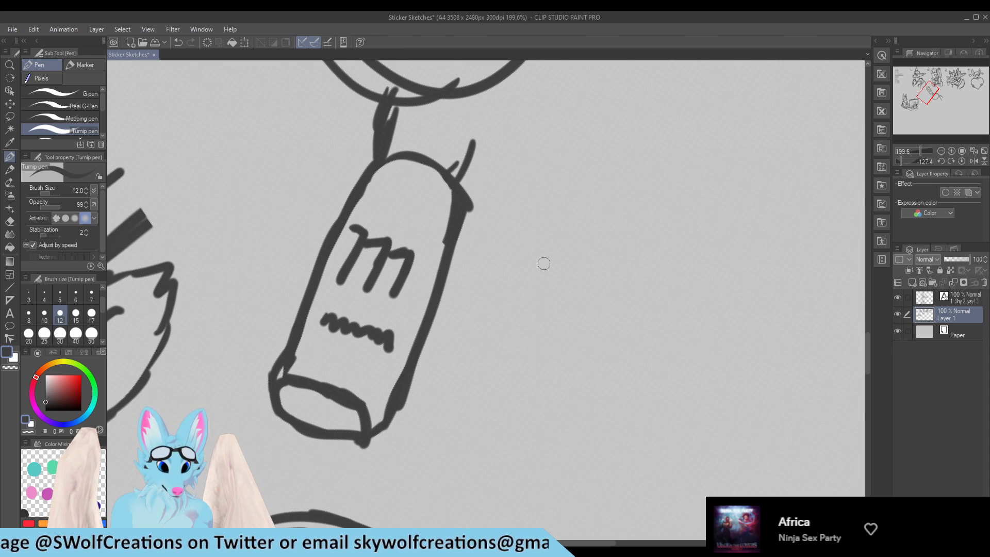
Step: Reset the canvas rotation to 0 and sketch a hand gripping the can with the two forearm lines descending from it
scroll(492, 289, down, 3)
scroll(484, 209, up, 1)
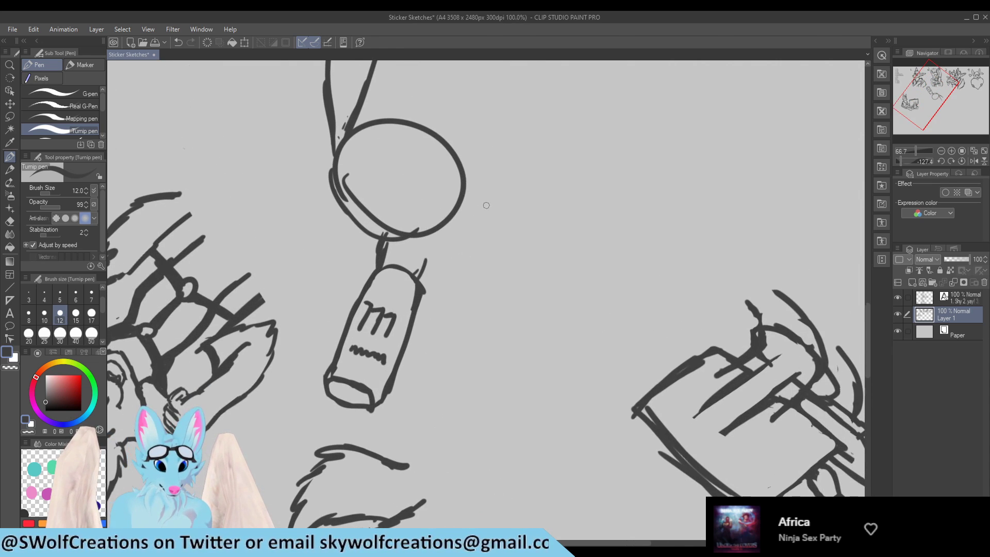
key(r)
drag(521, 294, 479, 396)
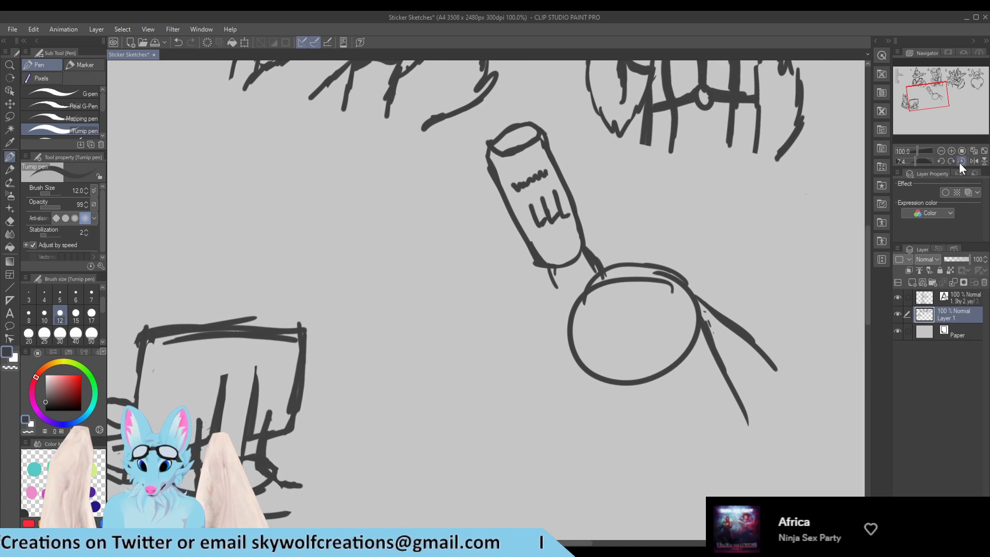
click(960, 161)
scroll(222, 65, down, 1)
scroll(222, 65, down, 3)
scroll(500, 169, up, 8)
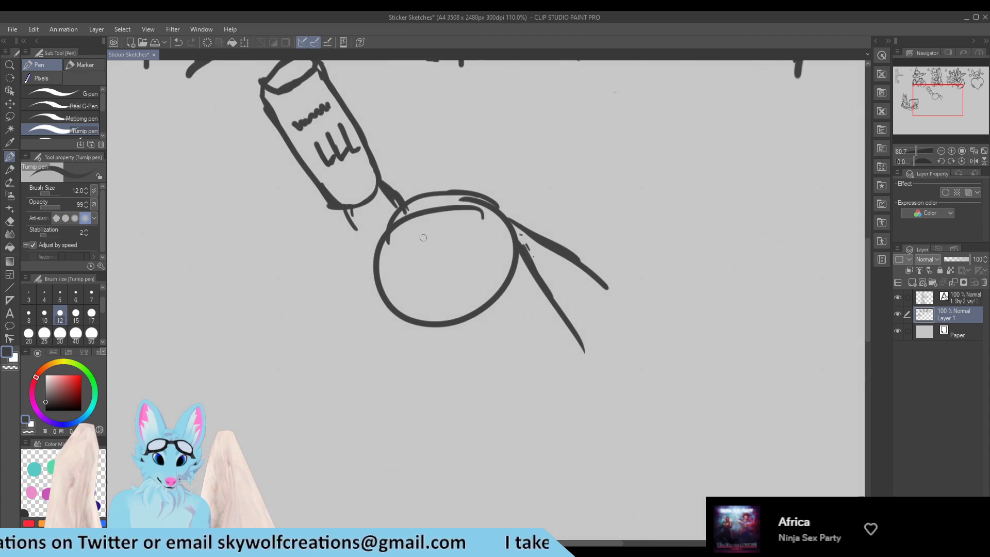
scroll(279, 234, down, 3)
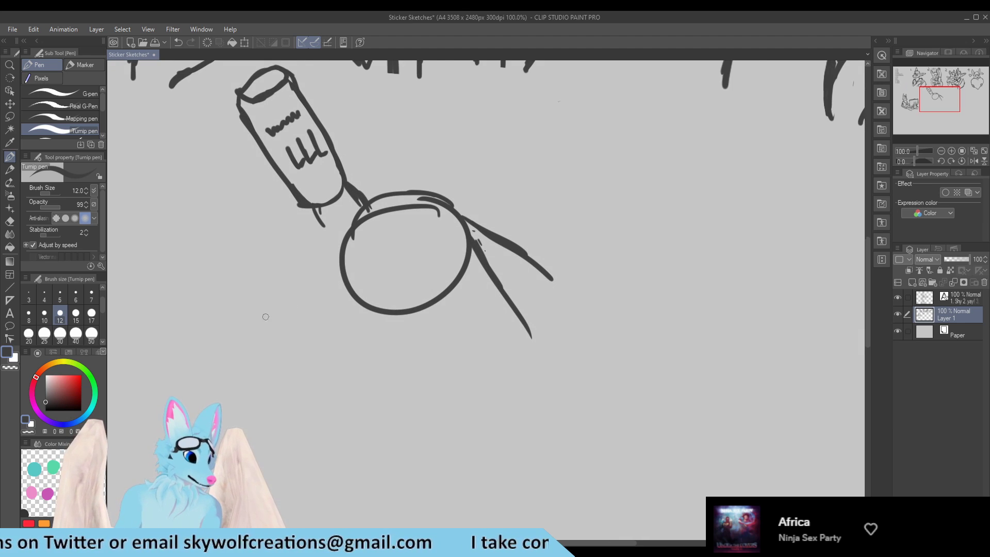
scroll(207, 164, up, 2)
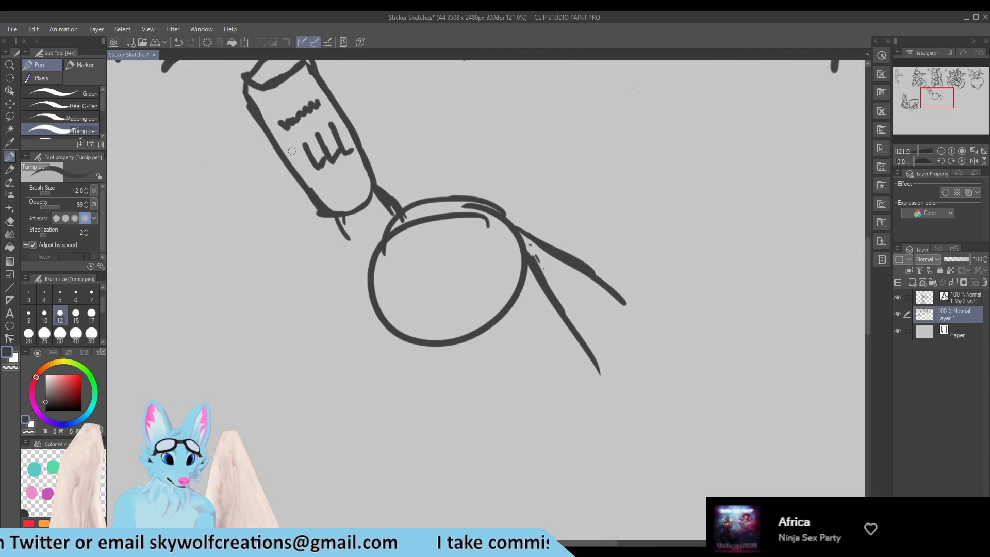
drag(279, 154, 264, 178)
drag(275, 135, 316, 165)
drag(311, 118, 310, 187)
mouse_move(279, 121)
mouse_down()
mouse_move(263, 124)
mouse_move(255, 143)
mouse_move(296, 126)
mouse_move(309, 140)
mouse_move(255, 172)
mouse_move(259, 291)
mouse_up()
mouse_move(310, 179)
mouse_down()
mouse_move(307, 283)
mouse_move(292, 320)
mouse_up()
Step: Sketch the shoulder curve under the head circle, a short mouth line, and the bent elbow and upper arm joining the forearm
mouse_move(390, 351)
mouse_down()
mouse_move(454, 339)
mouse_move(458, 382)
mouse_up()
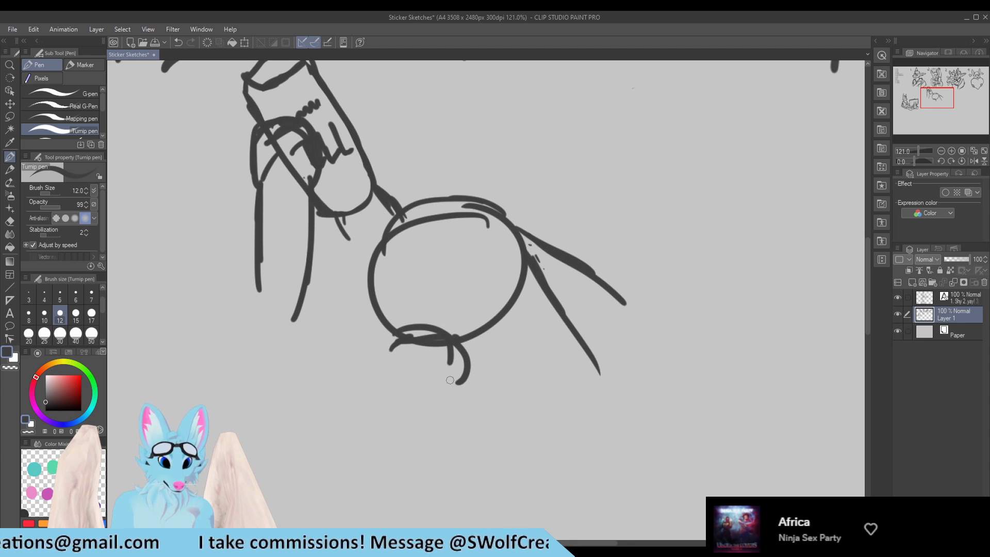
scroll(593, 459, down, 2)
scroll(335, 464, up, 1)
drag(498, 327, 479, 339)
drag(503, 372, 404, 361)
mouse_move(380, 308)
mouse_down()
mouse_move(382, 383)
mouse_move(364, 372)
mouse_move(435, 406)
mouse_move(493, 414)
mouse_up()
mouse_move(423, 317)
mouse_down()
mouse_move(413, 370)
mouse_move(413, 322)
mouse_move(377, 330)
mouse_move(374, 386)
mouse_up()
Step: Erase the forearm's outer line and the can outline crossing the inside of the hand
key(e)
key(p)
key(e)
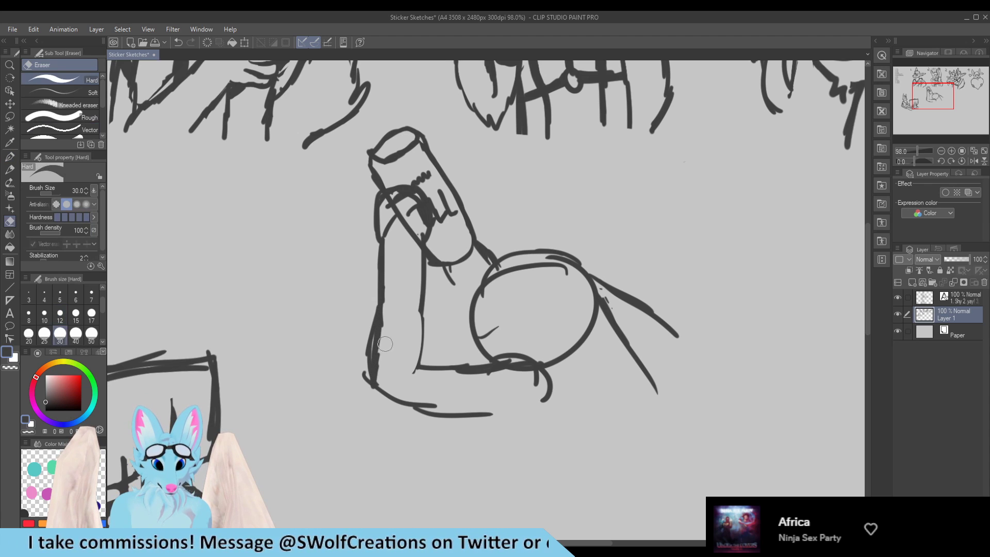
drag(381, 309, 374, 371)
key(p)
key(e)
mouse_move(381, 304)
mouse_down()
mouse_move(386, 260)
mouse_move(407, 232)
mouse_move(401, 206)
mouse_up()
key(p)
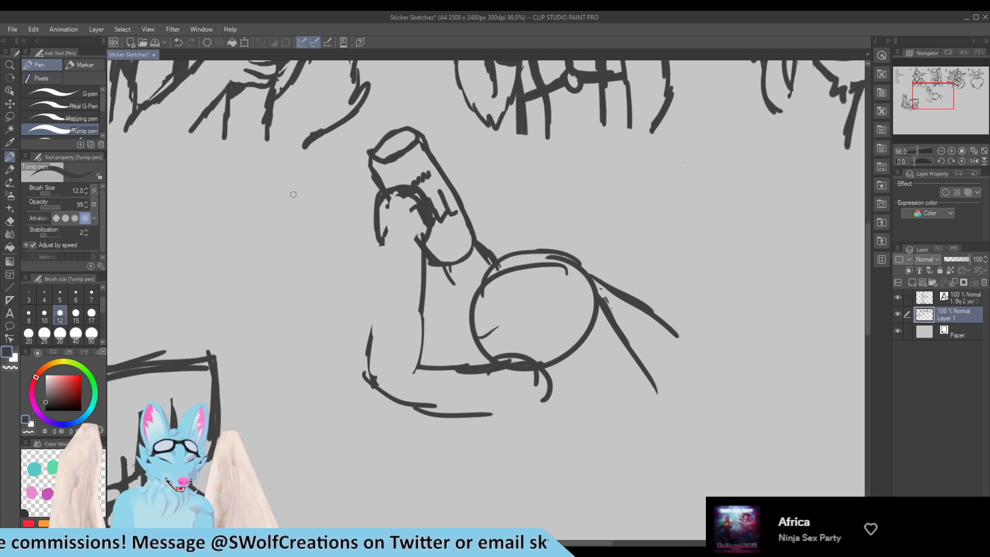
Step: Save the file and redraw the forearm's outer line and the upper edge of the upper arm with slimmer contours
key(ctrl+s)
drag(381, 209, 383, 276)
drag(395, 240, 374, 336)
mouse_move(388, 301)
mouse_down()
mouse_move(369, 342)
mouse_move(384, 372)
mouse_move(432, 350)
mouse_move(488, 373)
mouse_up()
key(e)
key(p)
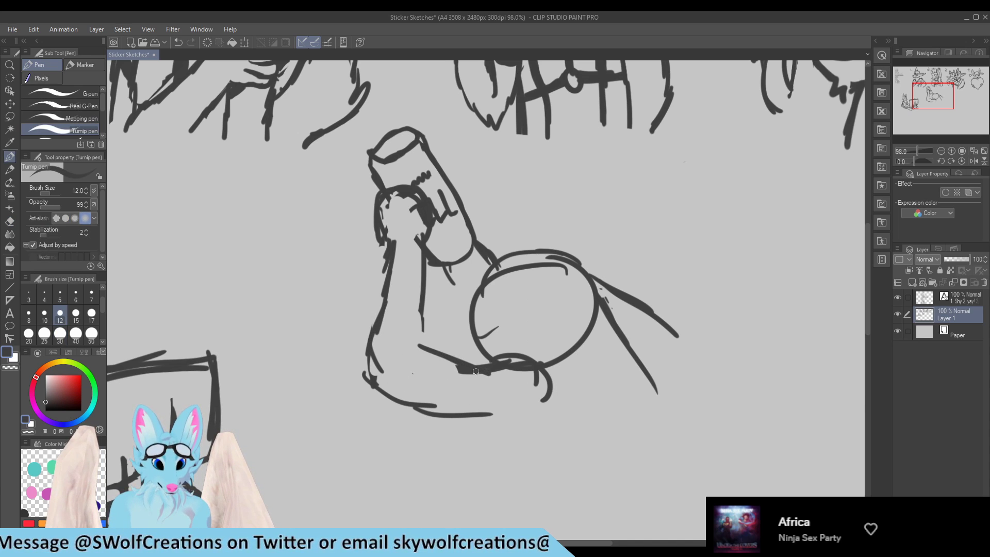
Step: Rework the elbow into a pointed fur tuft and redraw the underside of the upper arm
key(e)
drag(367, 376, 437, 412)
key(p)
mouse_move(374, 338)
mouse_down()
mouse_move(361, 379)
mouse_move(438, 413)
mouse_up()
key(e)
drag(454, 367, 467, 380)
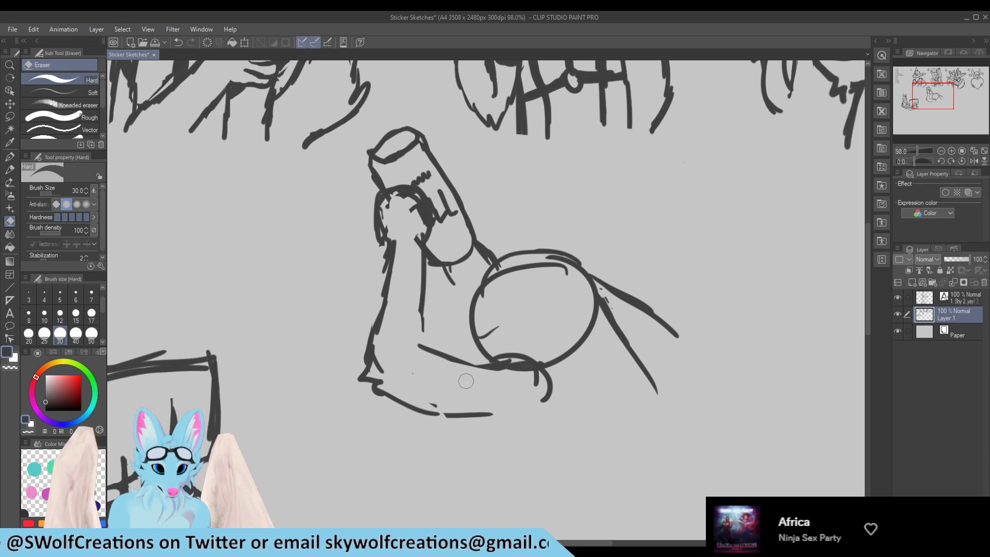
key(p)
drag(412, 404, 490, 418)
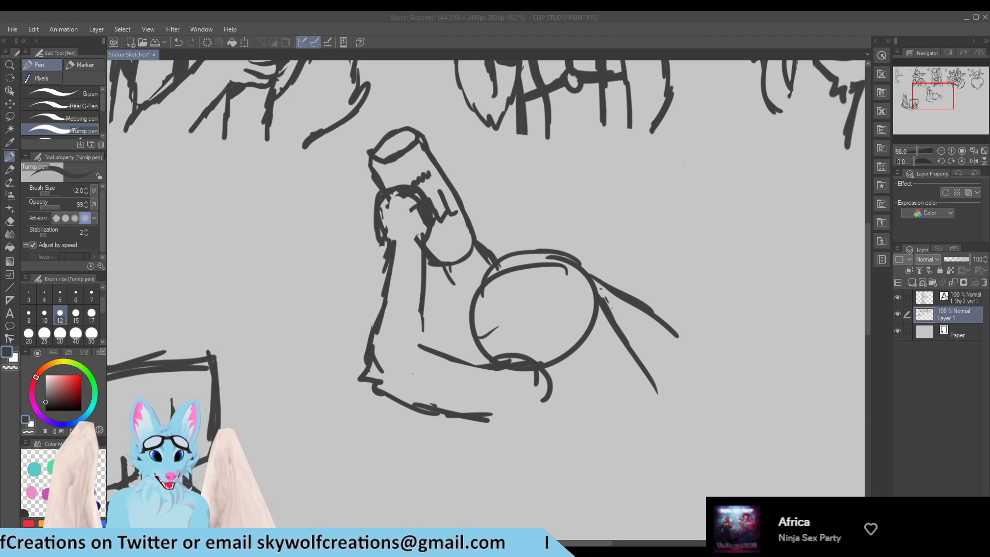
Step: Replace the shoulder curve with a jagged fur tuft and back line, and add a short chest line below the arm
key(e)
mouse_move(503, 367)
mouse_down()
mouse_move(517, 387)
mouse_move(536, 371)
mouse_move(518, 358)
mouse_move(550, 378)
mouse_move(542, 428)
mouse_up()
key(p)
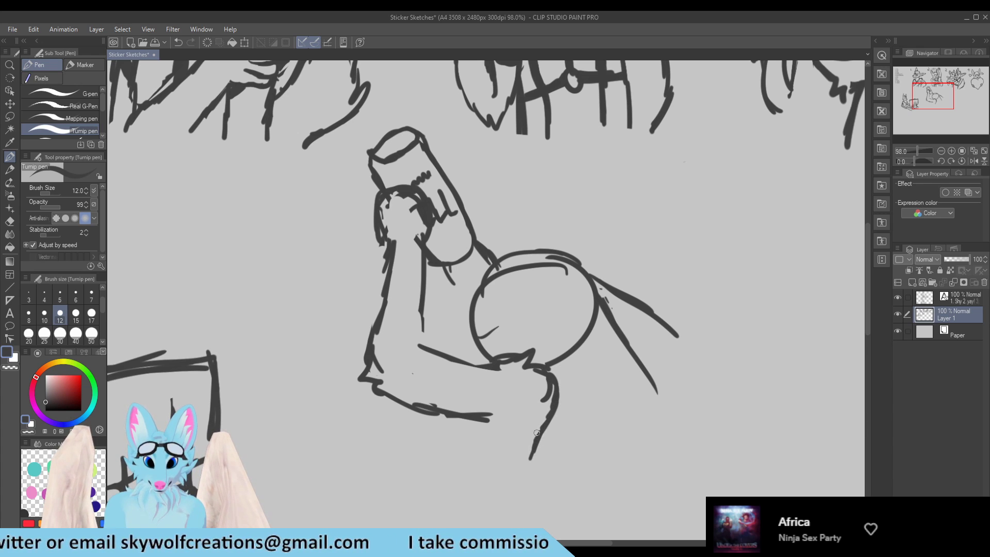
drag(444, 422, 437, 449)
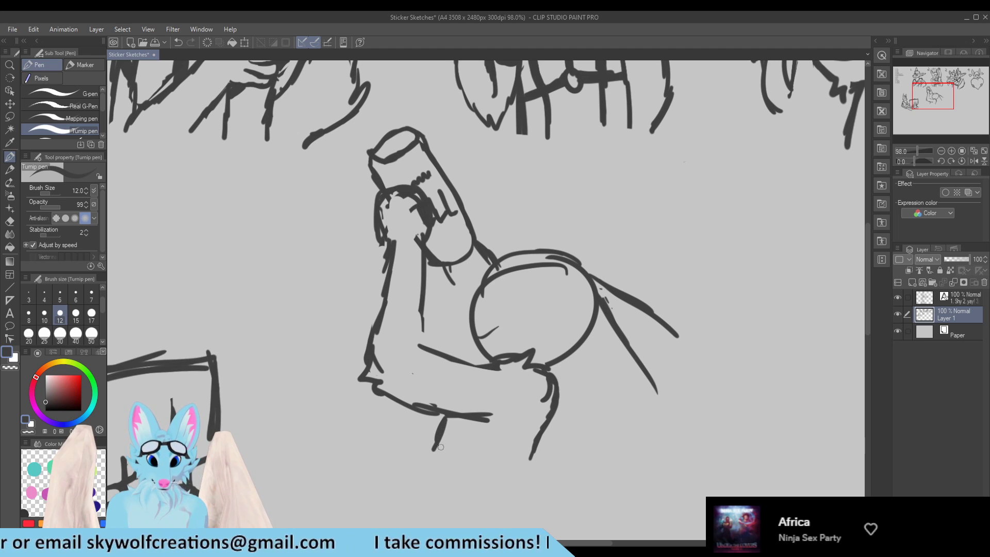
Step: Reshape the head circle into a muzzle meeting the can, erasing the old upper arc and drawing the bridge and lower jaw
mouse_move(486, 239)
mouse_down()
mouse_move(552, 267)
mouse_move(542, 261)
mouse_move(597, 289)
mouse_move(590, 270)
mouse_move(525, 249)
mouse_move(476, 295)
mouse_up()
key(e)
key(p)
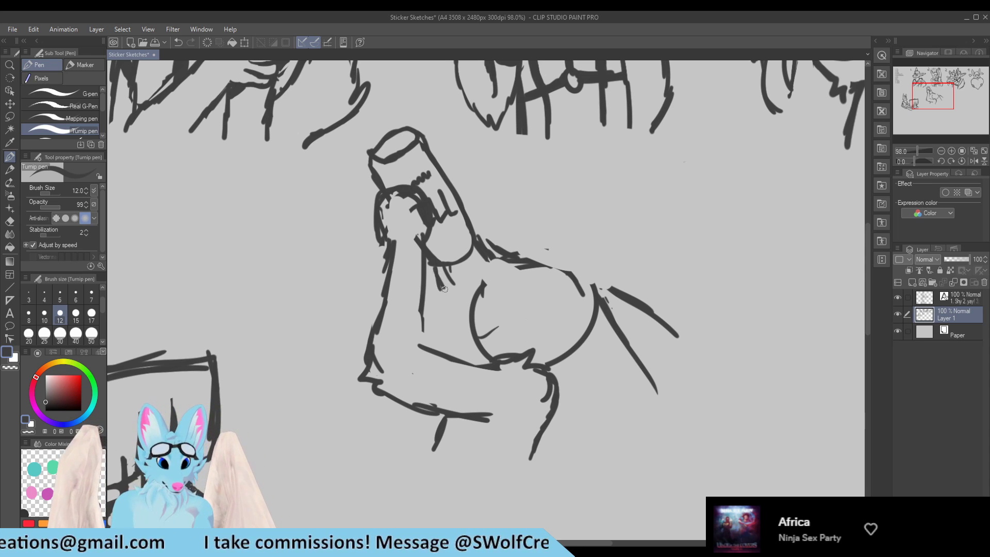
drag(442, 283, 463, 325)
key(e)
mouse_move(484, 283)
mouse_down()
mouse_move(458, 278)
mouse_move(462, 285)
mouse_move(485, 262)
mouse_move(508, 274)
mouse_move(497, 241)
mouse_move(528, 272)
mouse_move(598, 307)
mouse_up()
key(p)
mouse_move(486, 244)
mouse_down()
mouse_move(543, 255)
mouse_move(576, 281)
mouse_move(564, 265)
mouse_move(592, 318)
mouse_move(602, 267)
mouse_move(604, 316)
mouse_move(589, 282)
mouse_move(598, 324)
mouse_move(599, 309)
mouse_move(592, 332)
mouse_move(587, 303)
mouse_move(568, 318)
mouse_move(581, 306)
mouse_move(597, 319)
mouse_move(594, 276)
mouse_move(597, 314)
mouse_move(605, 271)
mouse_up()
Step: Draw spiky hair tufts along the top and back of the head
key(e)
key(p)
mouse_move(603, 312)
mouse_down()
mouse_move(606, 255)
mouse_move(595, 285)
mouse_up()
mouse_move(595, 284)
mouse_down()
mouse_move(598, 260)
mouse_move(557, 227)
mouse_up()
mouse_move(578, 266)
mouse_down()
mouse_move(555, 226)
mouse_move(552, 241)
mouse_move(534, 248)
mouse_up()
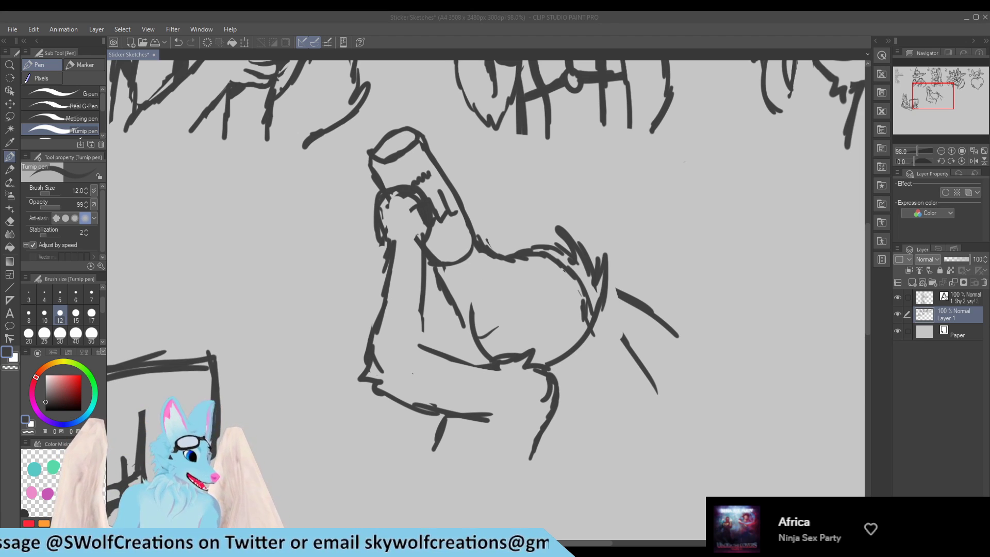
Step: Sketch the near ear's long edges extending from the back of the head
scroll(617, 239, down, 2)
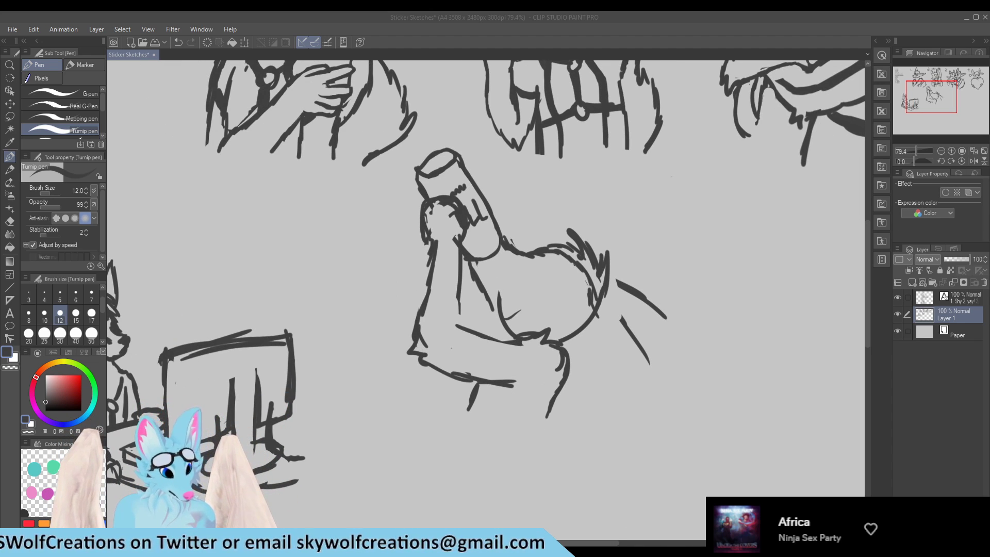
scroll(674, 287, up, 2)
scroll(379, 225, down, 4)
scroll(542, 242, up, 4)
scroll(470, 232, down, 3)
scroll(308, 244, up, 2)
drag(550, 287, 588, 347)
mouse_move(537, 314)
mouse_down()
mouse_move(554, 356)
mouse_move(578, 366)
mouse_up()
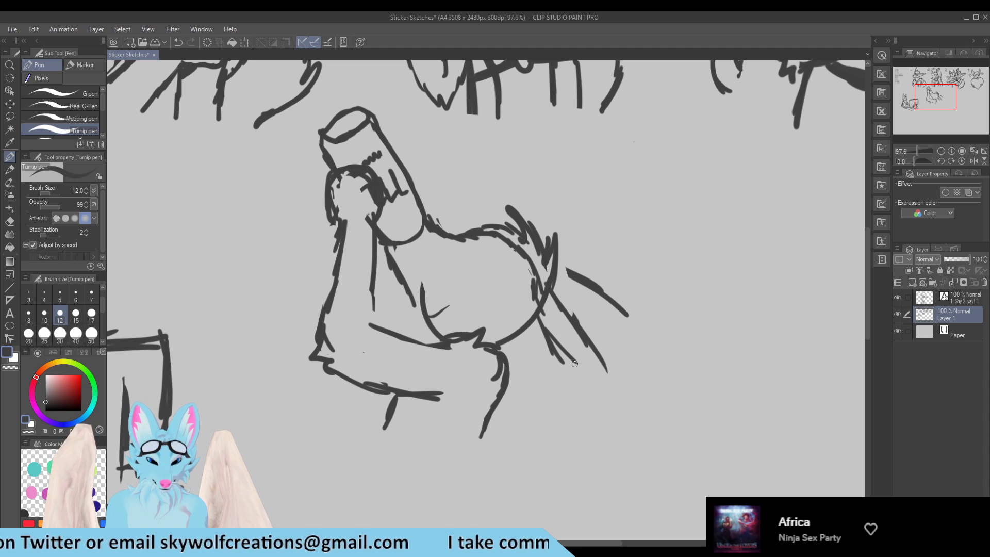
mouse_move(548, 324)
mouse_down()
mouse_move(597, 386)
mouse_move(565, 364)
mouse_move(582, 377)
mouse_up()
Step: Erase the overlapping lines at the base of the near ear and draw the far ear's tip
key(e)
drag(541, 294, 572, 368)
mouse_move(541, 330)
mouse_down()
mouse_move(547, 341)
mouse_move(531, 302)
mouse_move(598, 395)
mouse_move(584, 340)
mouse_move(621, 332)
mouse_up()
key(p)
drag(606, 304, 623, 334)
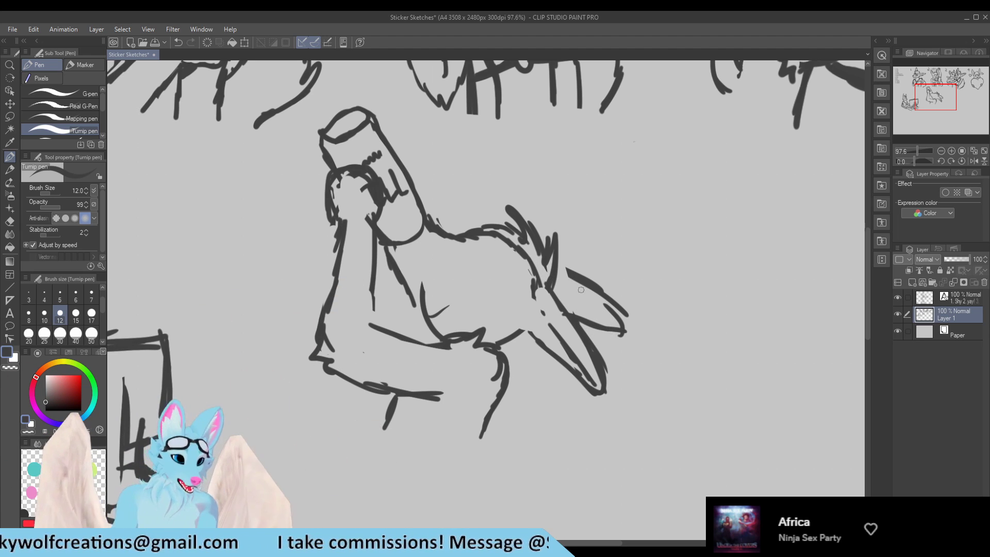
Step: Trim the far ear's outer edge and redraw it as a thinner line
key(e)
drag(626, 293, 624, 317)
drag(568, 268, 606, 308)
key(p)
Step: Add a jagged fringe along the hairline, strengthen the lower jaw line, and add small marks where the mouth meets the can
key(e)
mouse_move(532, 275)
mouse_down()
mouse_move(503, 246)
mouse_move(482, 260)
mouse_move(511, 262)
mouse_move(539, 287)
mouse_move(527, 275)
mouse_up()
key(p)
mouse_move(485, 230)
mouse_down()
mouse_move(469, 209)
mouse_move(515, 239)
mouse_up()
drag(393, 264, 419, 298)
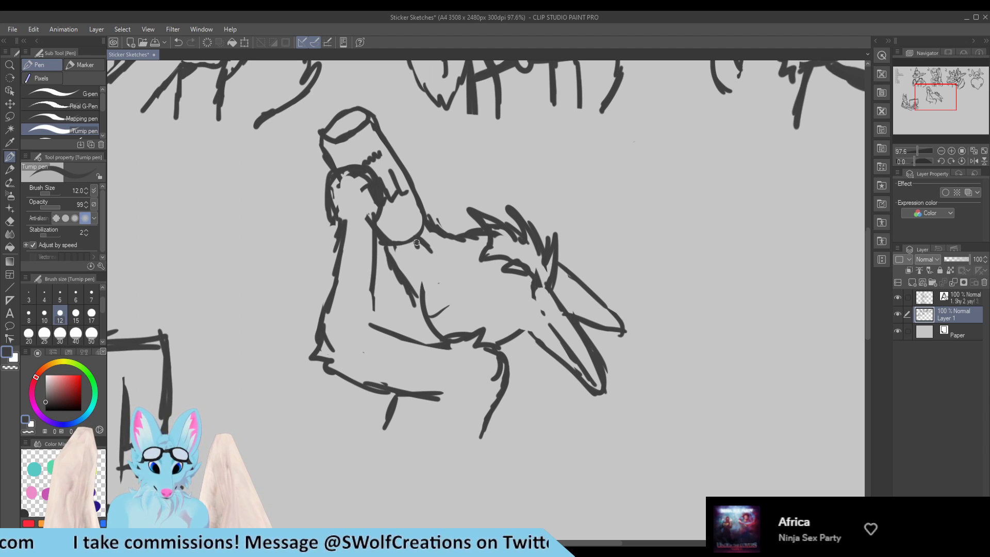
key(e)
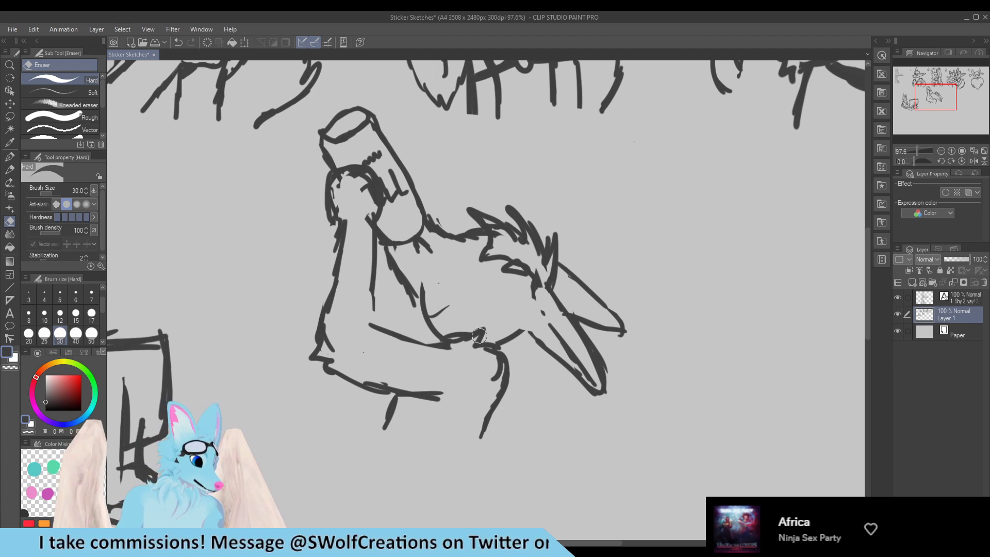
key(p)
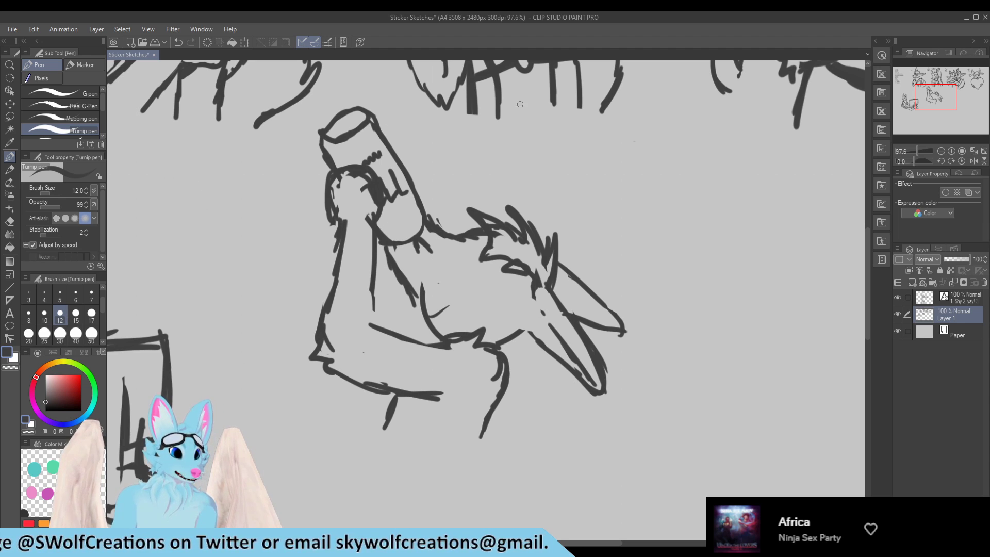
Step: Sketch the second arm's outline behind the raised forearm and its short continuation between the forearm and the jaw
scroll(402, 113, down, 3)
scroll(517, 217, up, 5)
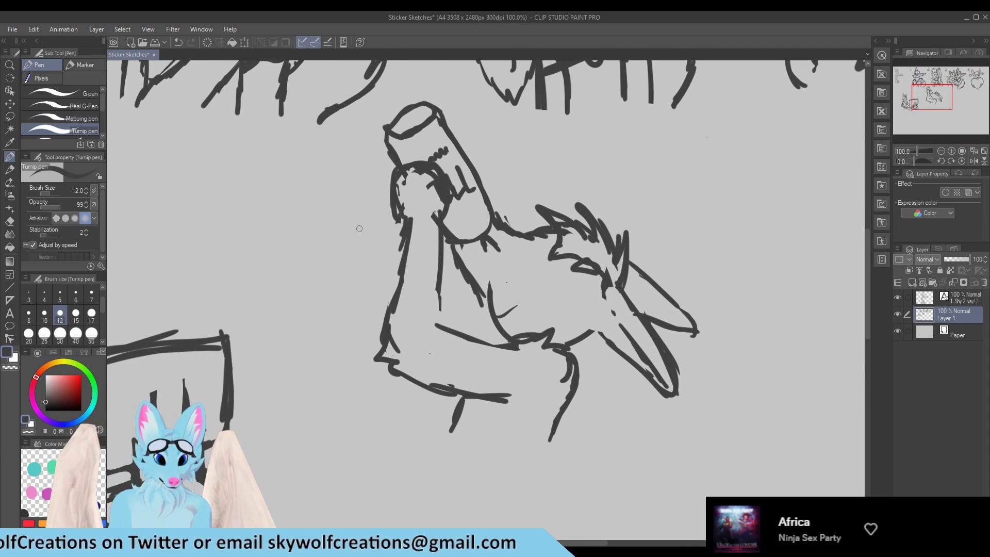
mouse_move(398, 211)
mouse_down()
mouse_move(358, 297)
mouse_move(383, 317)
mouse_up()
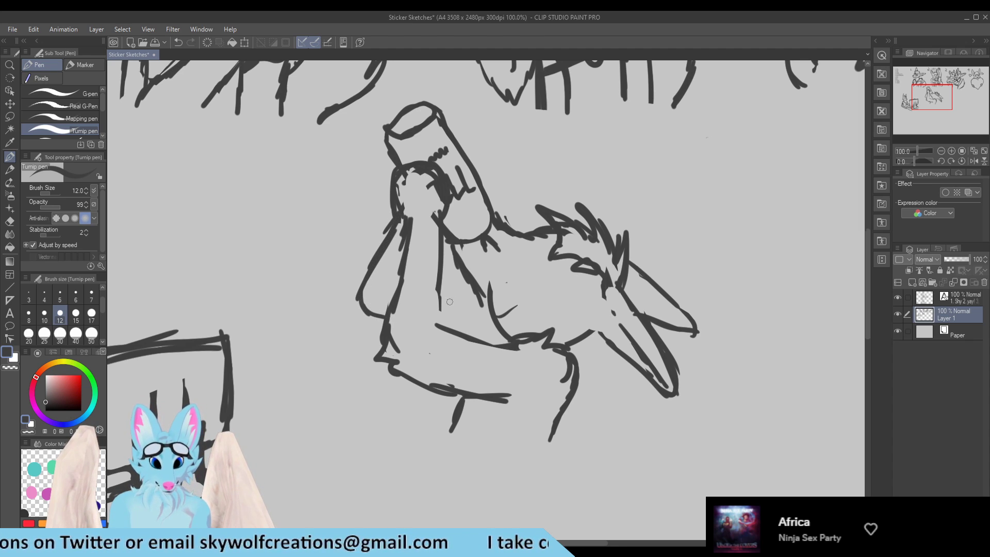
drag(456, 305, 478, 316)
drag(451, 298, 481, 311)
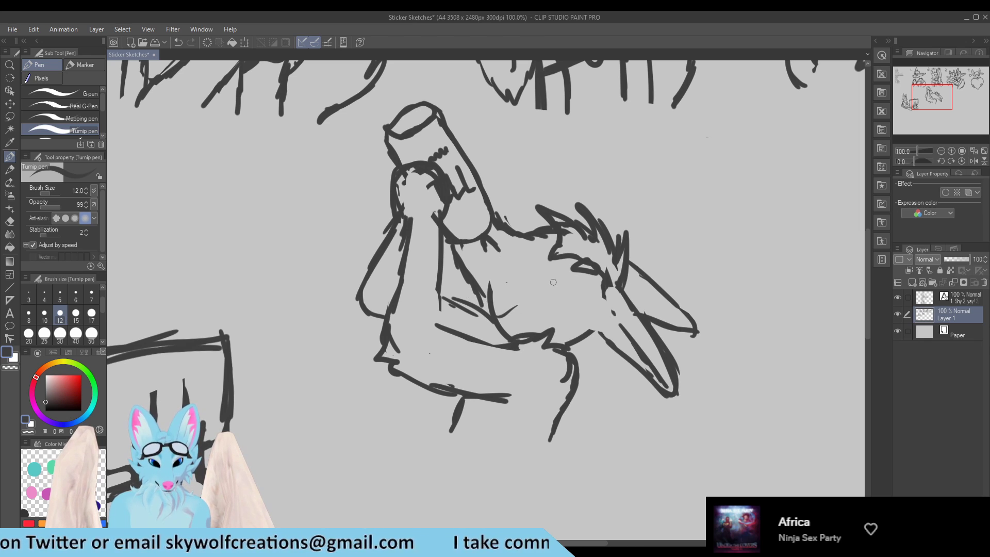
Step: Rotate the canvas so the head is level, rework the hair tufts and fringe, and draw an eye beneath the fringe
scroll(415, 415, down, 2)
key(shift+space)
drag(668, 304, 672, 140)
scroll(391, 257, up, 4)
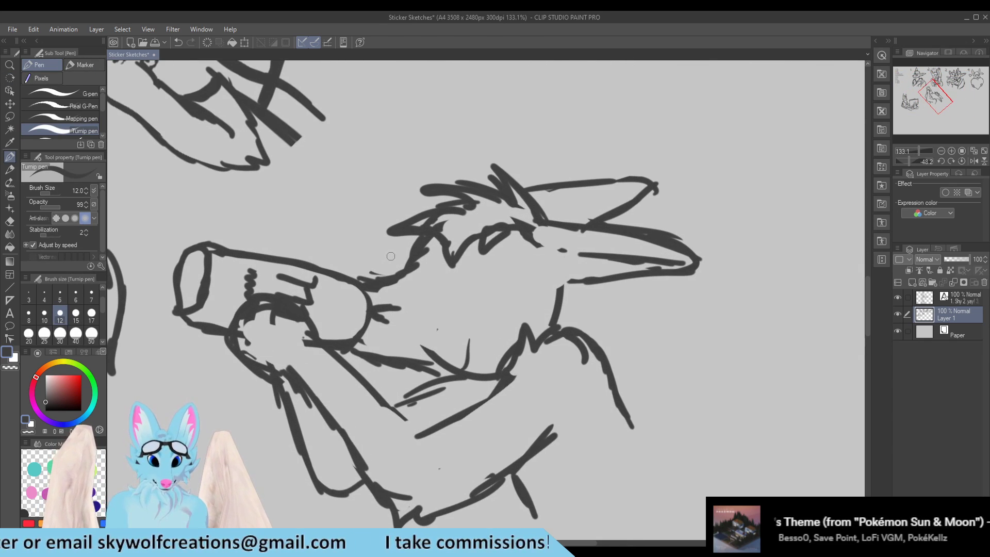
key(e)
mouse_move(407, 227)
mouse_down()
mouse_move(465, 233)
mouse_move(496, 243)
mouse_up()
mouse_move(447, 200)
mouse_down()
mouse_move(464, 189)
mouse_move(513, 204)
mouse_move(474, 168)
mouse_move(482, 175)
mouse_move(437, 163)
mouse_move(455, 181)
mouse_move(435, 185)
mouse_move(465, 187)
mouse_move(409, 211)
mouse_move(433, 195)
mouse_move(400, 229)
mouse_move(422, 226)
mouse_move(426, 250)
mouse_move(482, 222)
mouse_move(504, 227)
mouse_up()
key(p)
mouse_move(453, 247)
mouse_down()
mouse_move(483, 245)
mouse_move(487, 272)
mouse_move(459, 253)
mouse_move(462, 267)
mouse_move(464, 245)
mouse_up()
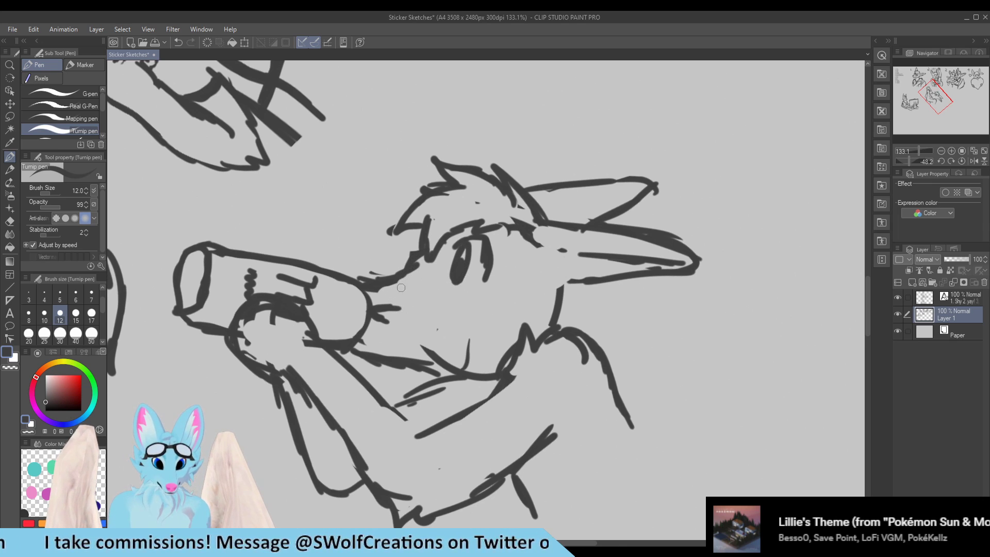
Step: Lasso the hair, eye and ears, move them slightly down toward the muzzle, and deselect
click(9, 117)
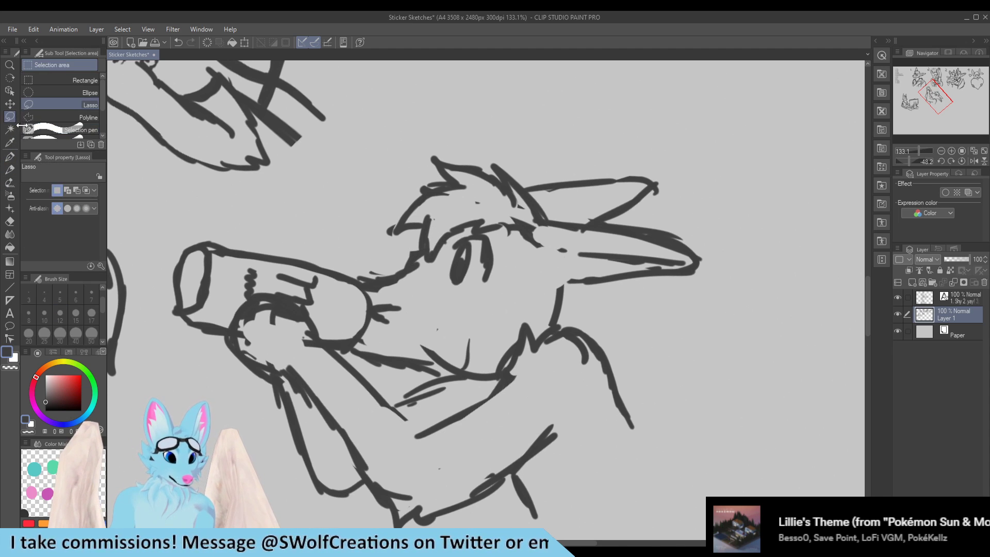
mouse_move(519, 293)
mouse_down()
mouse_move(735, 291)
mouse_move(507, 117)
mouse_move(390, 223)
mouse_move(420, 303)
mouse_up()
ctrl+drag(467, 240, 459, 259)
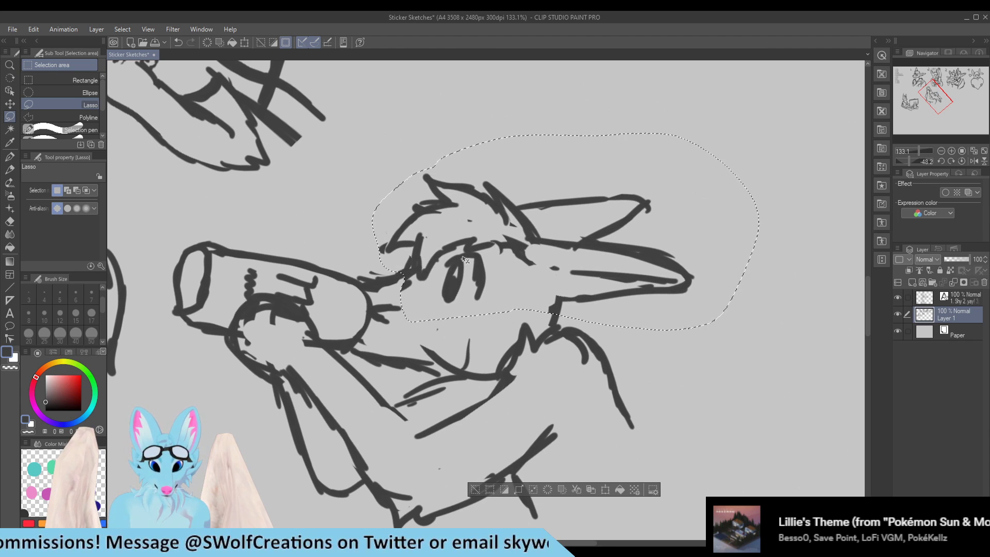
click(10, 156)
key(ctrl+d)
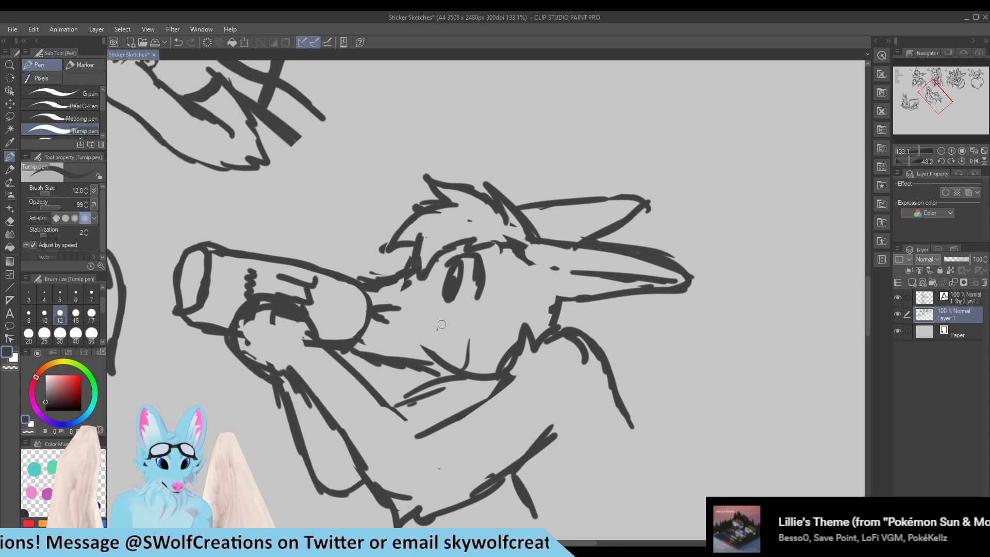
Step: Erase the short marks where the character's mouth meets the can
key(e)
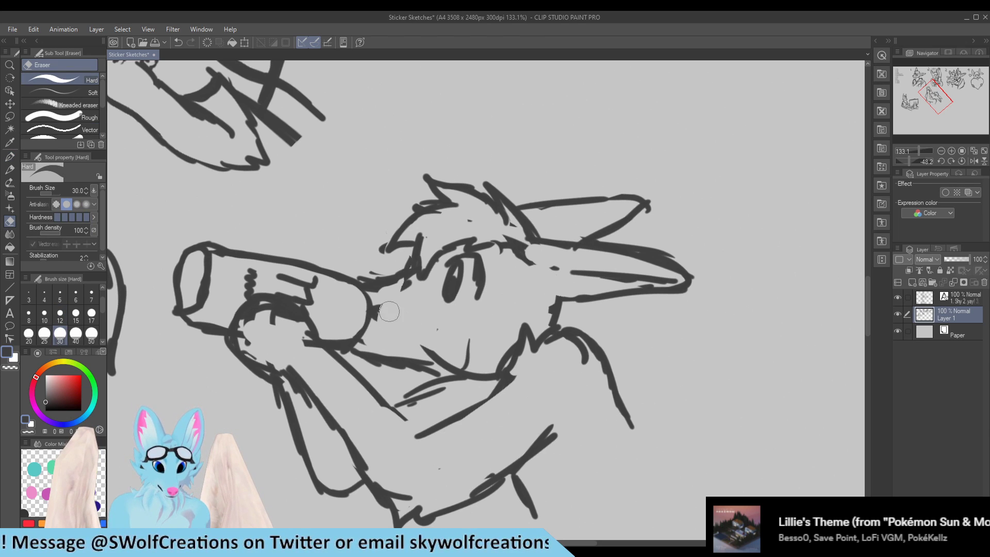
mouse_move(383, 318)
mouse_down()
mouse_move(367, 367)
mouse_move(359, 352)
mouse_move(375, 364)
mouse_move(362, 341)
mouse_move(359, 349)
mouse_move(376, 358)
mouse_move(413, 425)
mouse_up()
key(p)
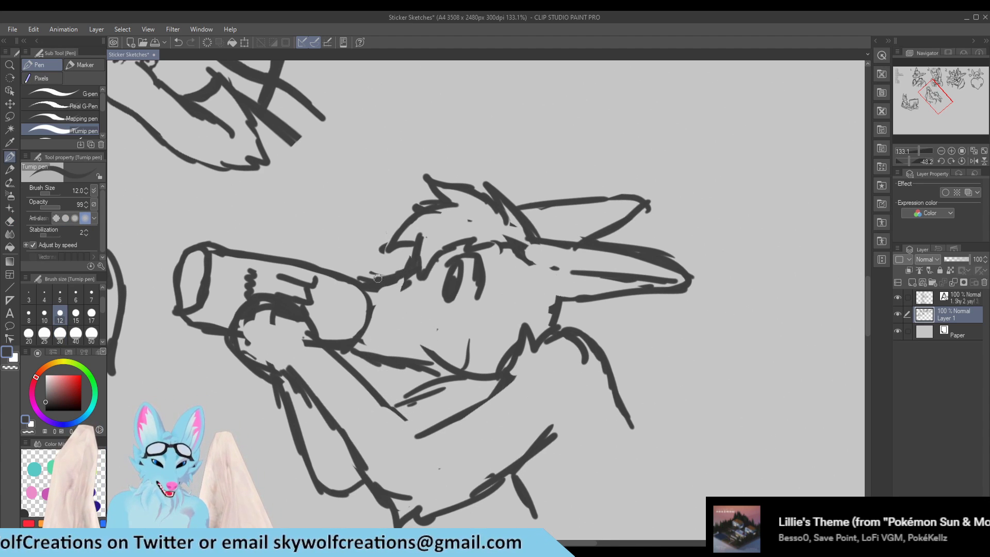
Step: Redraw the muzzle's bridge line between the can and the fringe, and block in a dark nose against the can
mouse_move(412, 269)
mouse_down()
mouse_move(386, 271)
mouse_move(407, 271)
mouse_move(360, 273)
mouse_move(372, 288)
mouse_move(353, 271)
mouse_move(360, 284)
mouse_move(407, 287)
mouse_move(387, 286)
mouse_up()
key(e)
key(p)
key(e)
key(p)
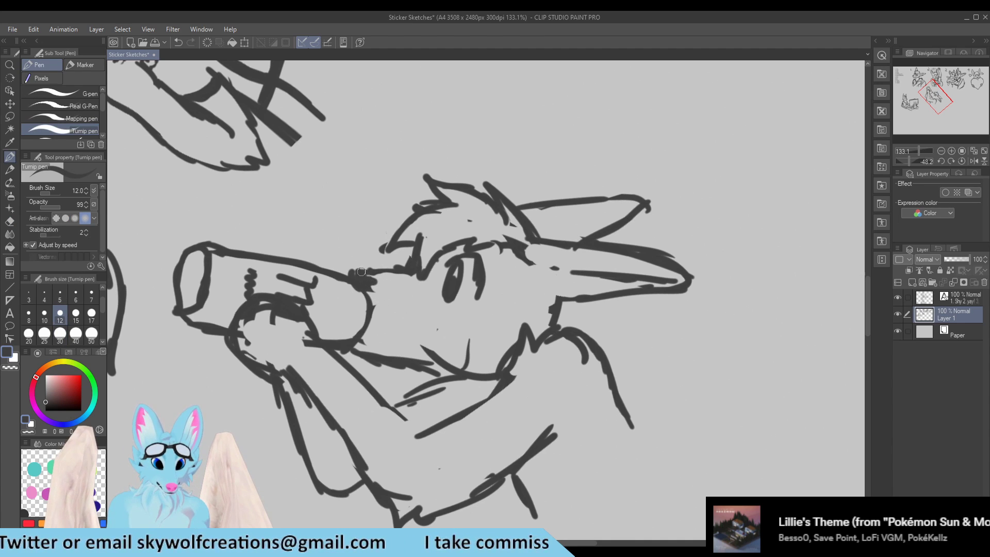
mouse_move(361, 273)
mouse_down()
mouse_move(387, 271)
mouse_move(344, 273)
mouse_move(377, 288)
mouse_move(350, 265)
mouse_move(379, 298)
mouse_move(402, 301)
mouse_move(390, 296)
mouse_move(448, 296)
mouse_move(466, 280)
mouse_move(460, 289)
mouse_move(466, 263)
mouse_move(467, 298)
mouse_up()
Step: Enlarge the eye with a solid dark iris and erase small round highlights into it
key(e)
key(p)
key(e)
mouse_move(482, 265)
mouse_down()
mouse_move(470, 300)
mouse_move(474, 282)
mouse_move(489, 278)
mouse_move(479, 304)
mouse_move(437, 295)
mouse_up()
key(p)
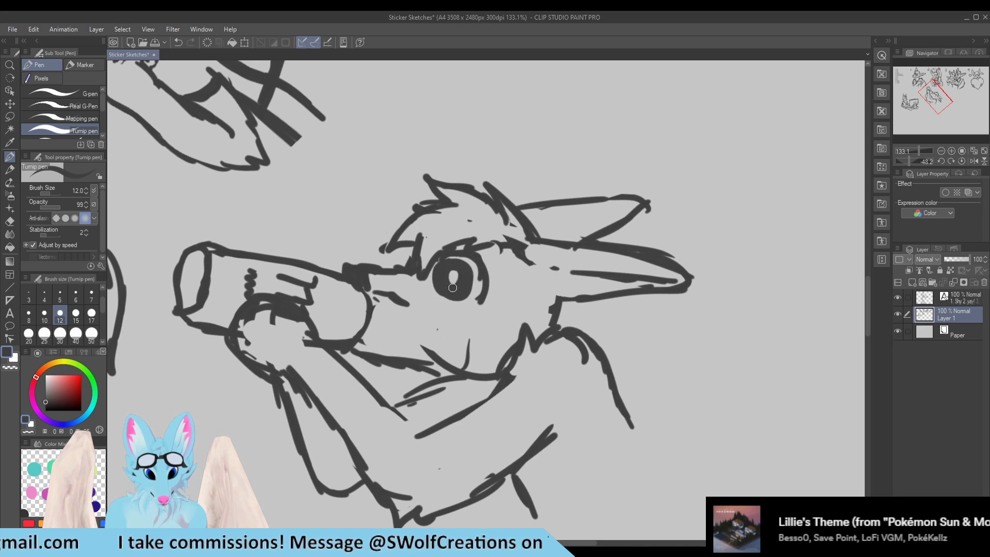
key(e)
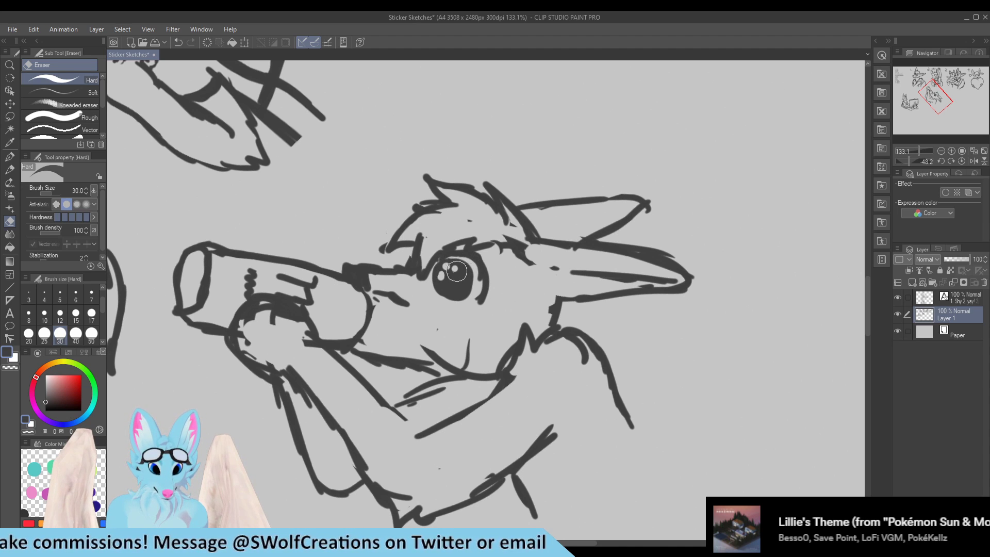
key(p)
Step: Reset the canvas rotation to 0 and examine the drinking character's overall pose, arms and can
scroll(345, 238, down, 4)
key(r)
drag(361, 176, 467, 28)
key(p)
scroll(552, 247, down, 1)
scroll(516, 178, up, 1)
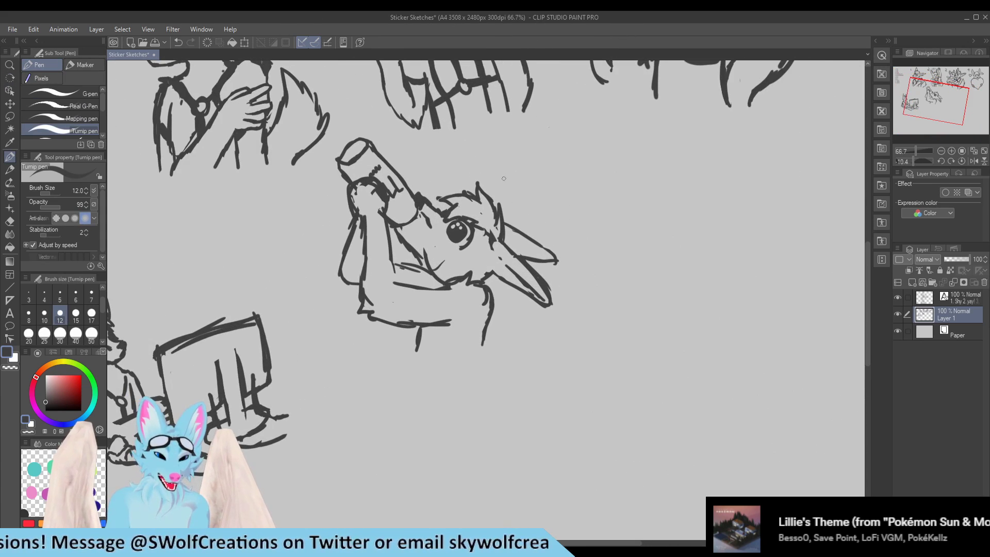
click(962, 161)
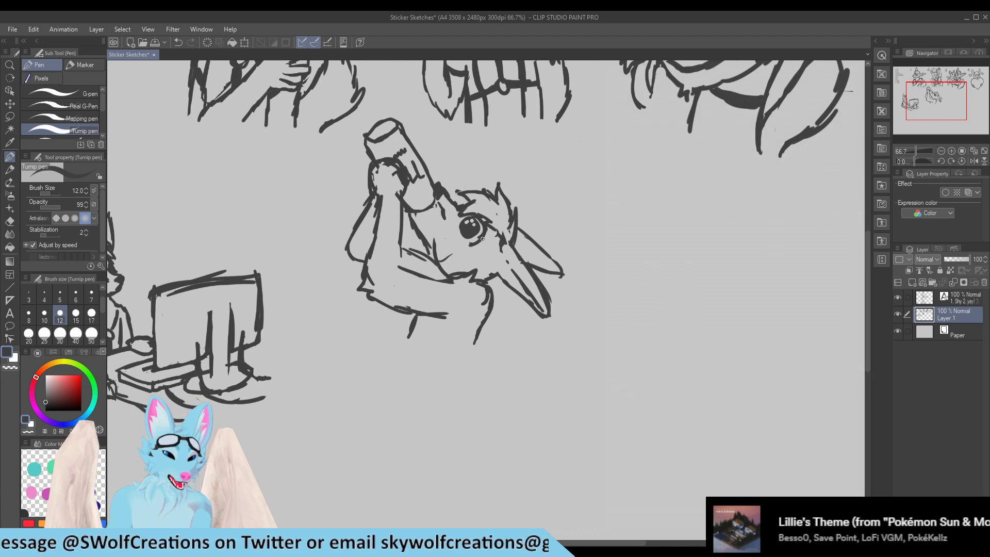
scroll(487, 240, up, 4)
scroll(482, 207, down, 2)
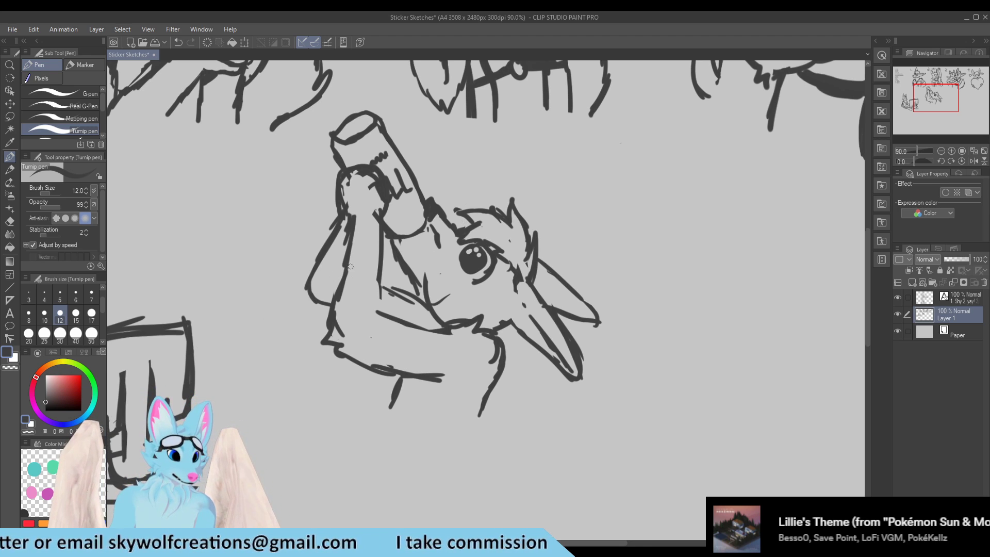
scroll(350, 266, down, 2)
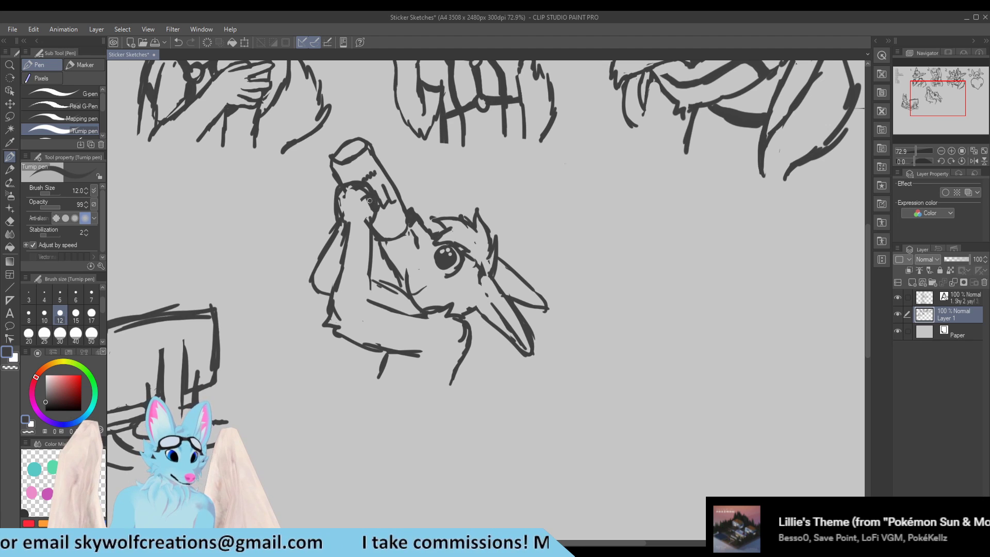
scroll(367, 200, up, 4)
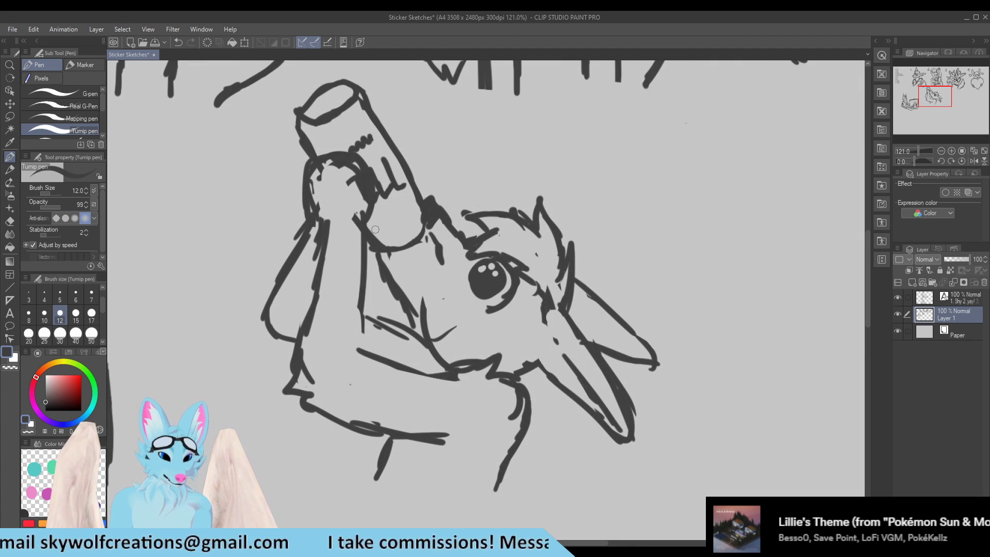
Step: Erase the mouth-corner curve on the cheek and the end of the jaw line near the neck
key(e)
mouse_move(424, 301)
mouse_down()
mouse_move(444, 343)
mouse_move(444, 315)
mouse_up()
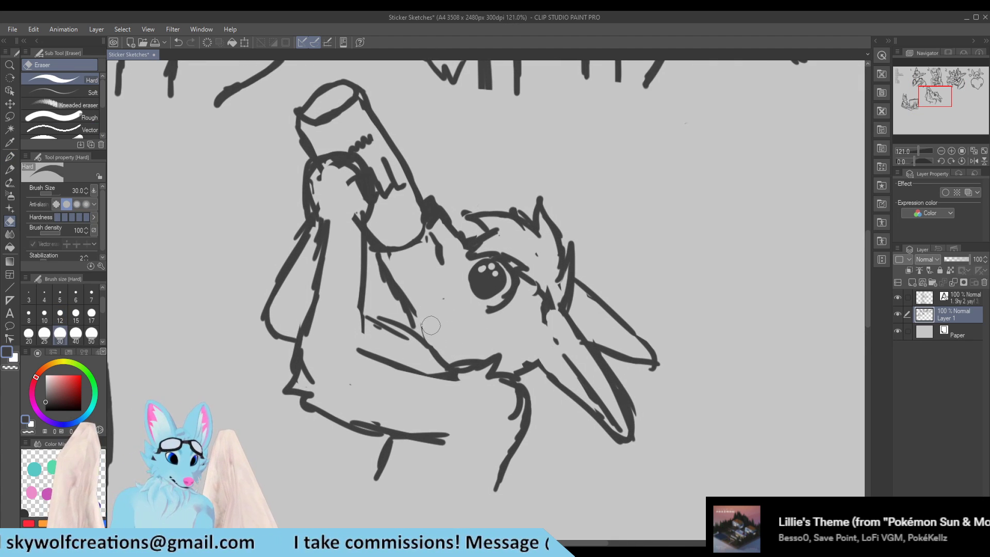
key(p)
key(e)
mouse_move(379, 273)
mouse_down()
mouse_move(423, 336)
mouse_move(392, 278)
mouse_move(450, 363)
mouse_up()
key(p)
key(e)
Step: Redraw the jaw and throat as one rounded curve running from the can down to the upper arm
key(p)
drag(422, 319, 442, 364)
key(e)
drag(417, 317, 445, 355)
key(p)
key(e)
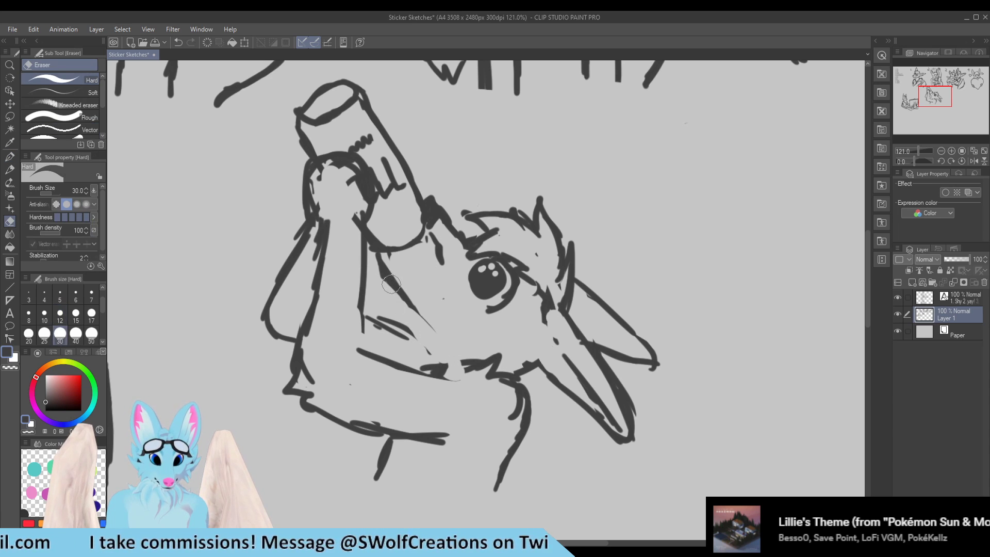
drag(392, 283, 419, 316)
key(p)
mouse_move(385, 250)
mouse_down()
mouse_move(403, 279)
mouse_move(391, 252)
mouse_move(440, 352)
mouse_up()
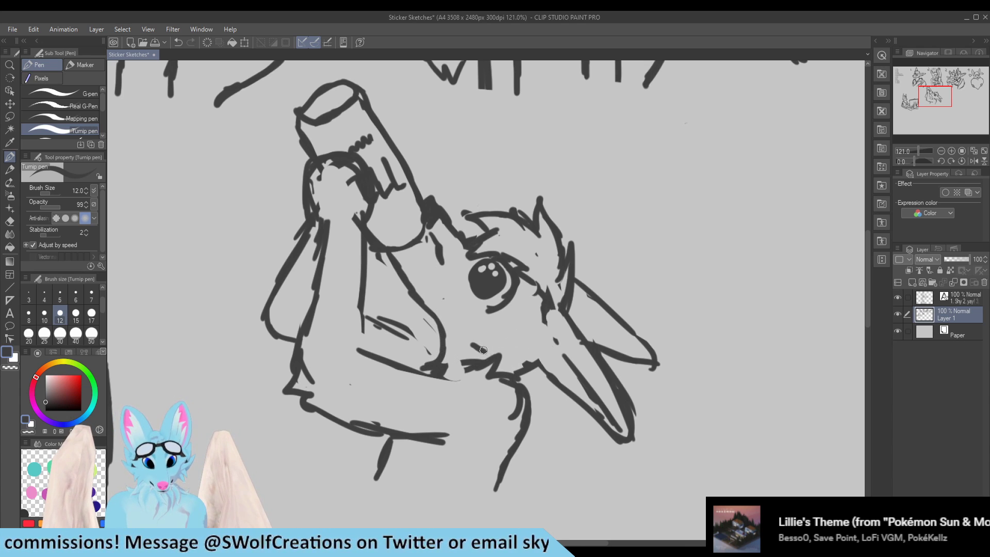
Step: Draw a jagged tuft of cheek fur between the eye and the neck
mouse_move(493, 344)
mouse_down()
mouse_move(518, 354)
mouse_move(522, 334)
mouse_up()
key(e)
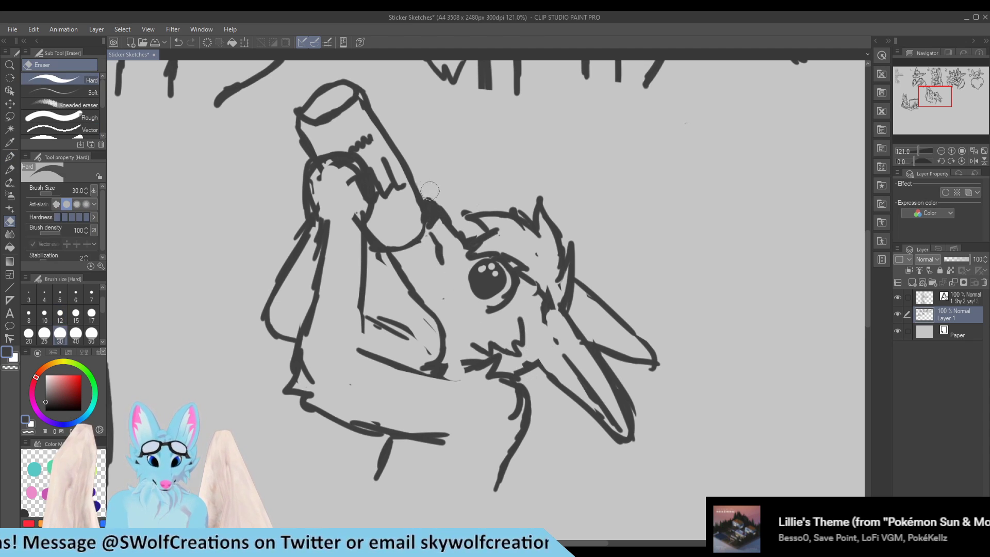
key(p)
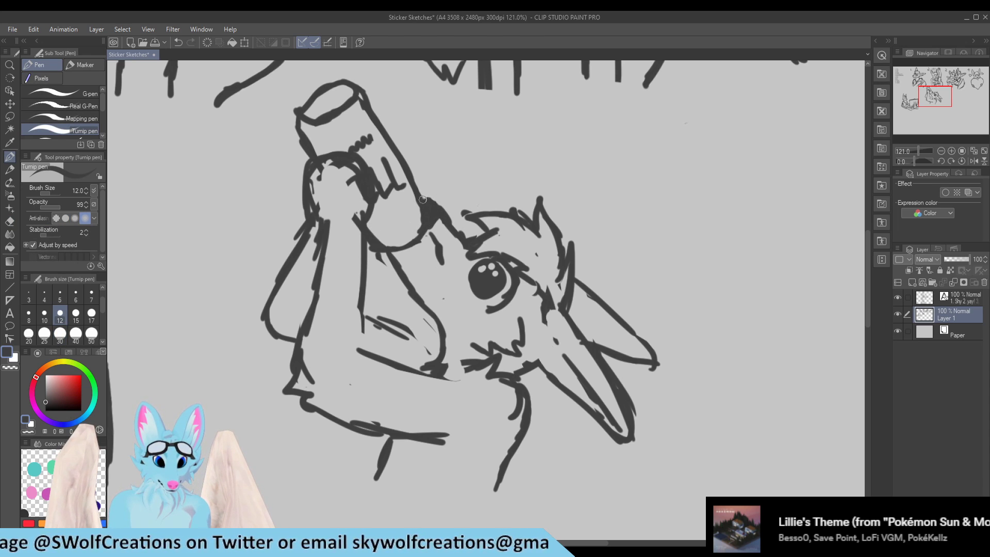
Step: Erase the part of the nose overlapping the can and the stray marks where the jaw meets the can
key(e)
drag(412, 229, 417, 207)
key(p)
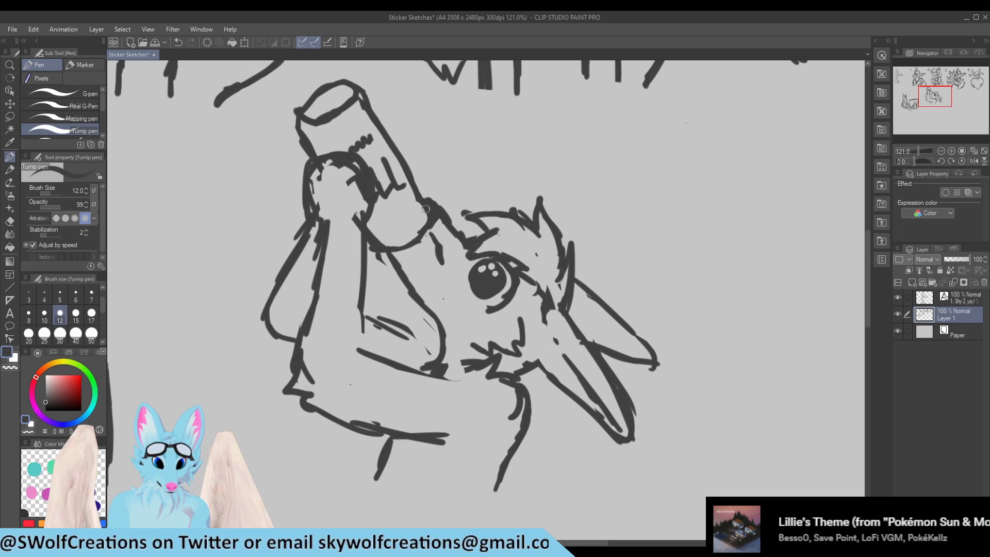
key(e)
drag(382, 259, 373, 251)
key(p)
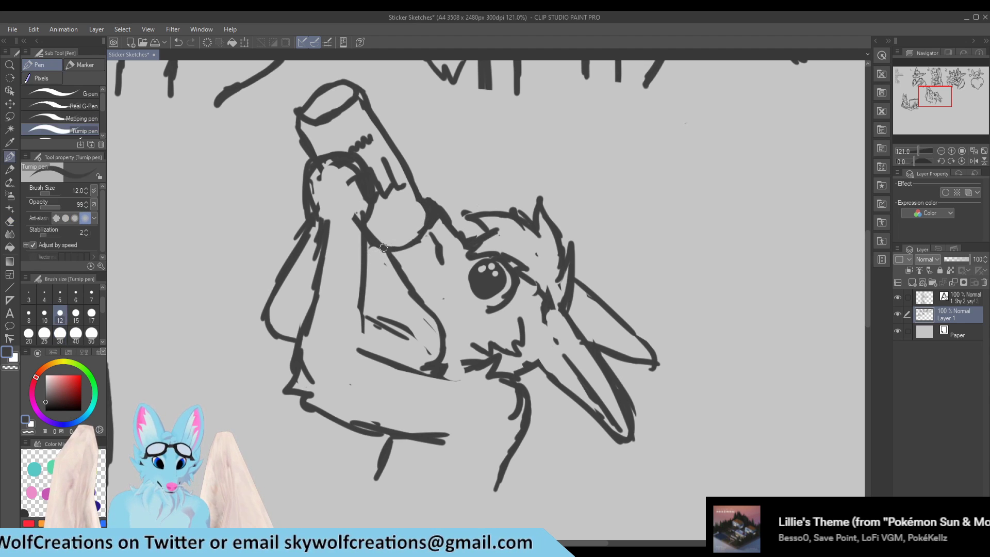
Step: Lasso the whole drinking character, scale it up to about 117%, and move it slightly down below the top row
scroll(511, 279, down, 6)
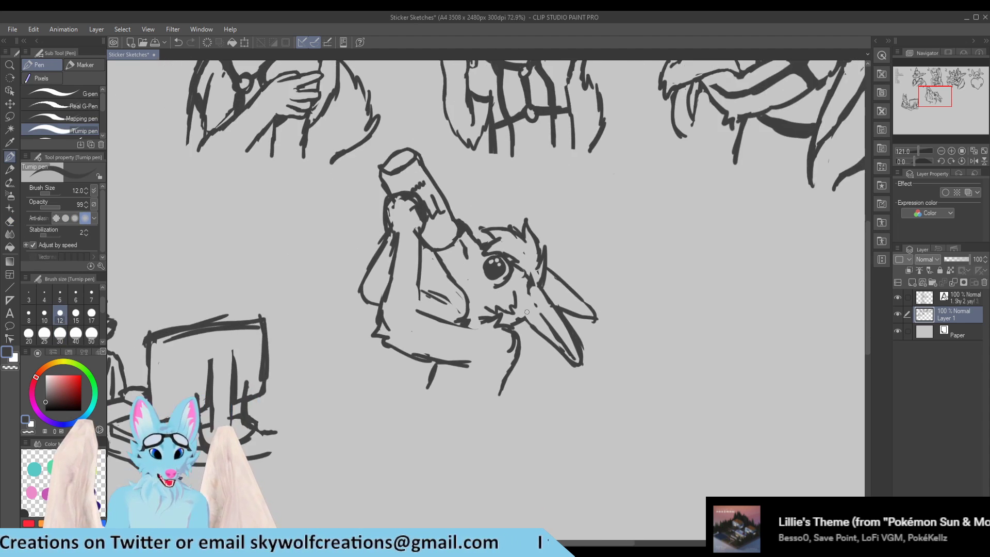
scroll(651, 359, up, 1)
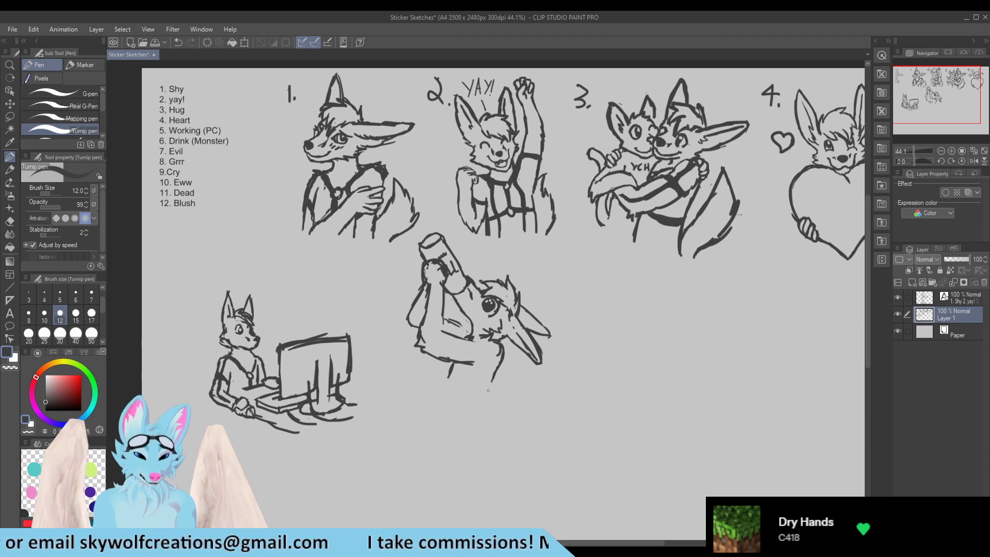
click(9, 117)
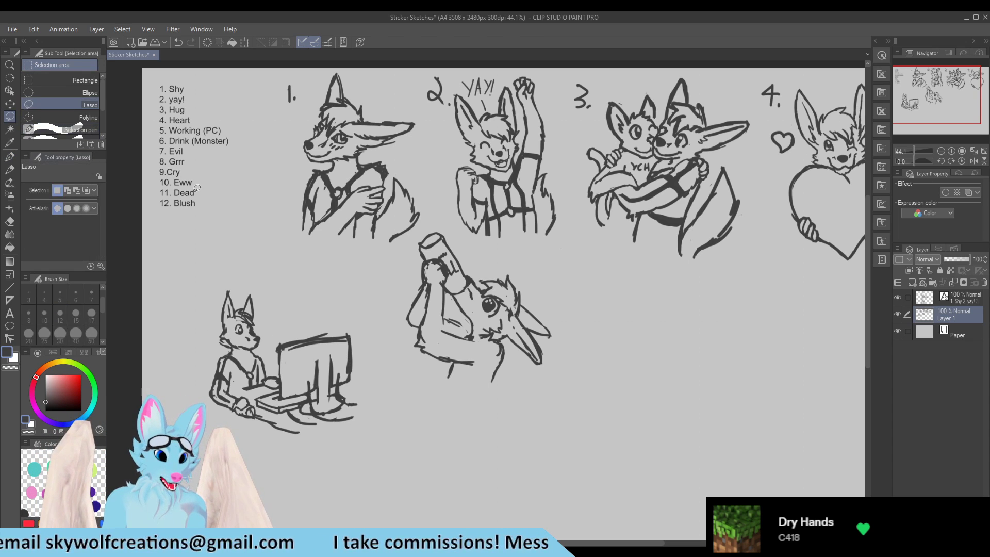
mouse_move(478, 266)
mouse_down()
mouse_move(446, 219)
mouse_move(418, 237)
mouse_move(387, 289)
mouse_move(470, 420)
mouse_move(589, 388)
mouse_move(564, 293)
mouse_move(503, 252)
mouse_move(485, 262)
mouse_up()
key(ctrl+t)
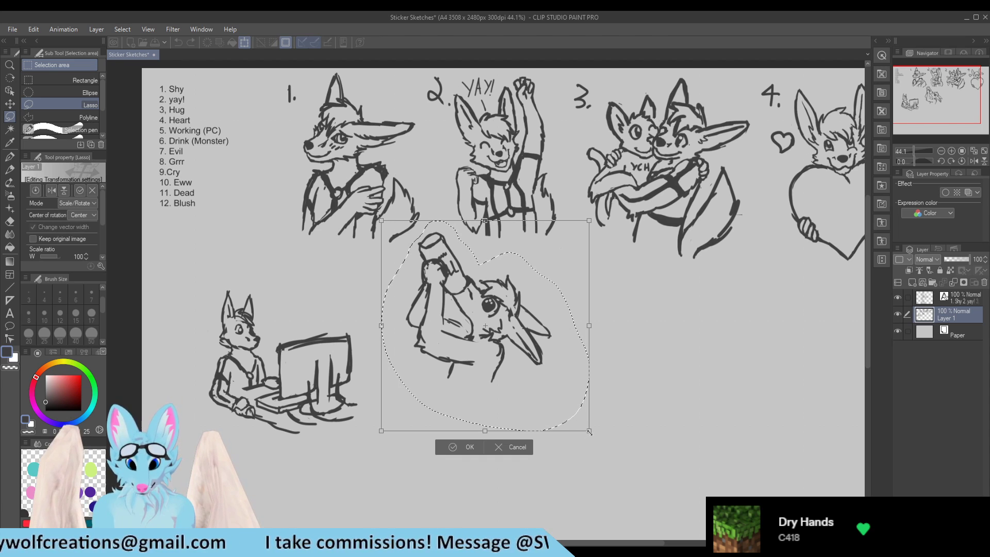
drag(589, 431, 624, 467)
drag(518, 343, 518, 372)
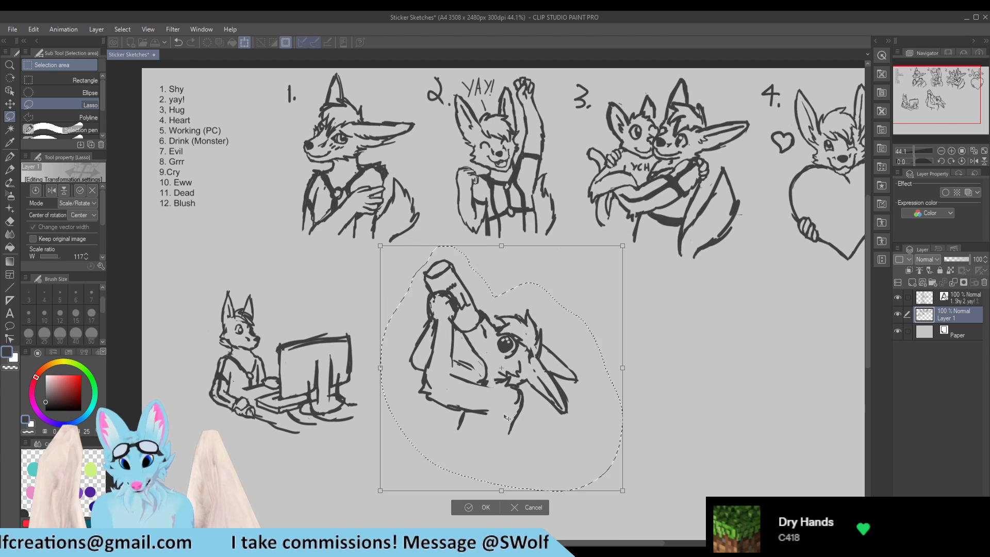
click(481, 508)
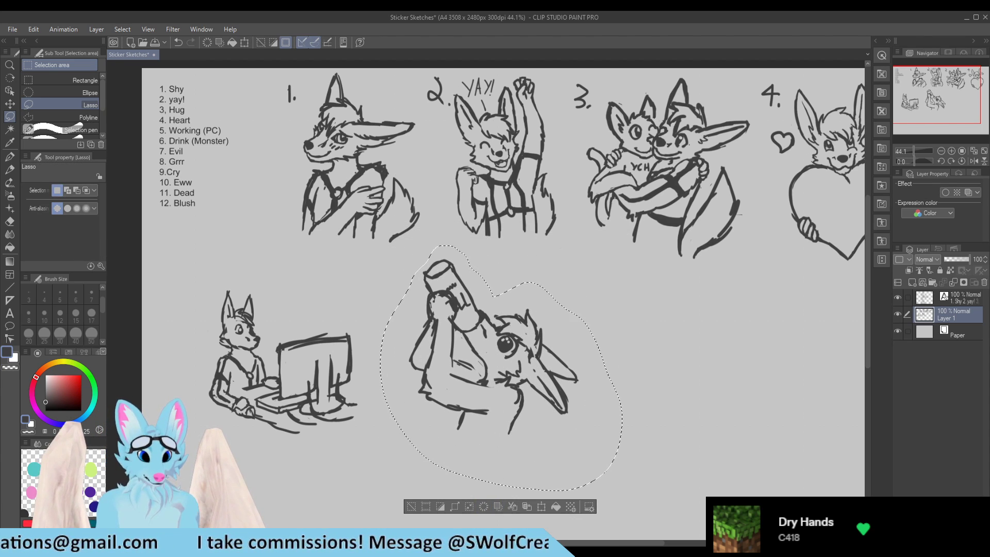
Step: Redraw the can's raised end with the pen and eraser as a smaller, rounder oval with a sloped edge
click(10, 156)
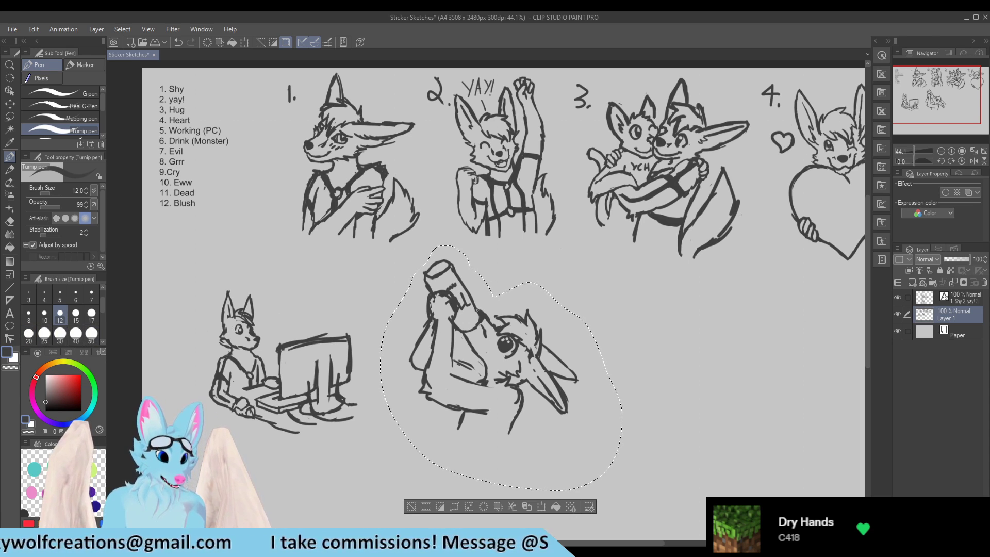
scroll(477, 310, up, 3)
scroll(338, 246, up, 4)
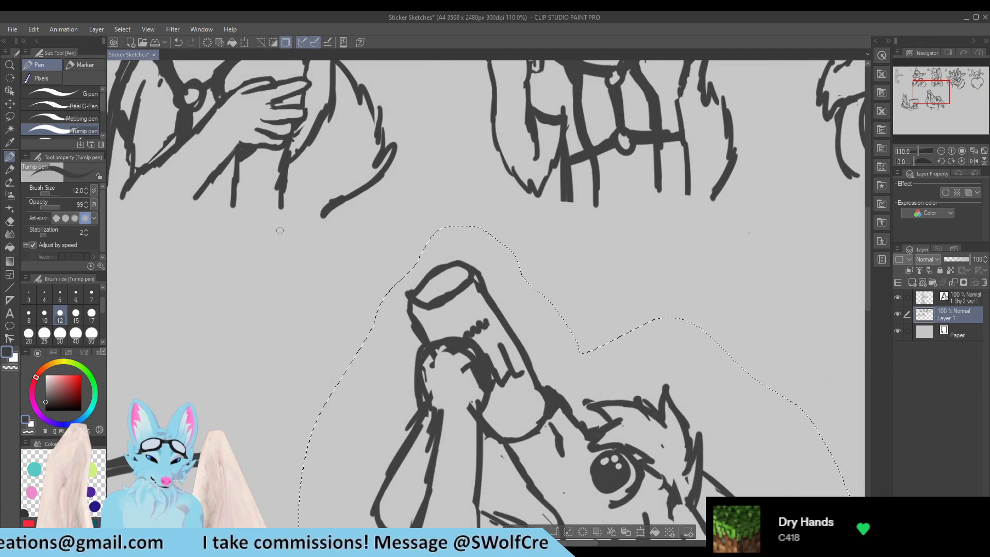
key(e)
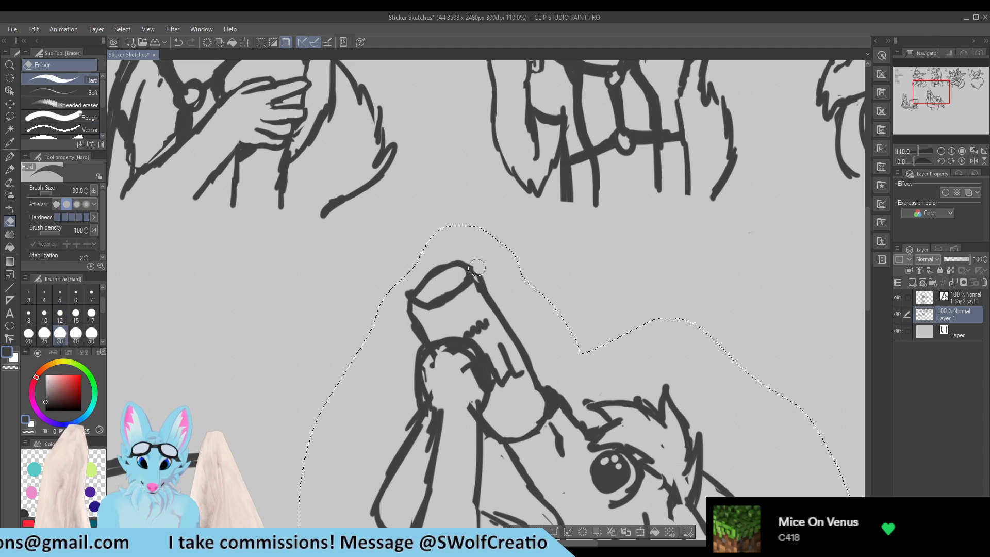
drag(469, 266, 465, 270)
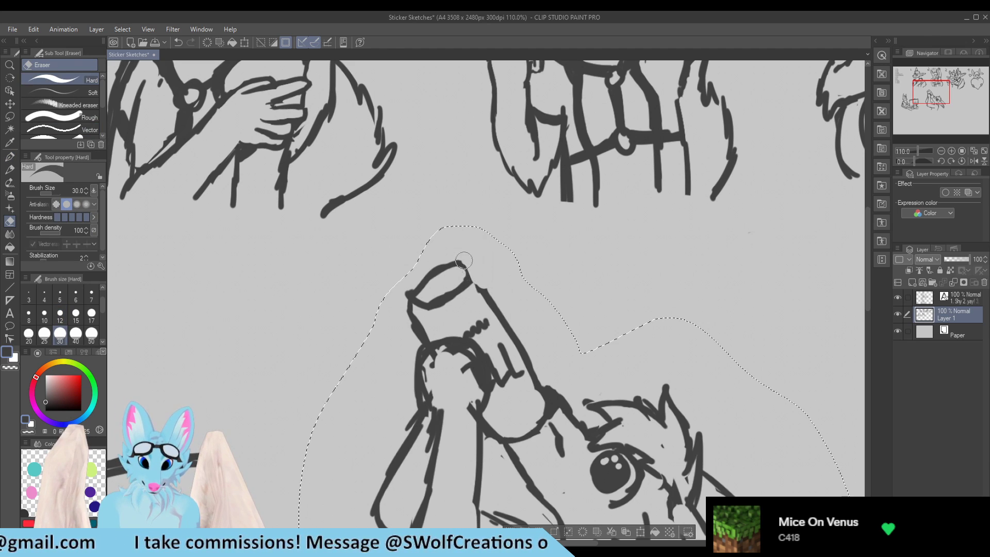
key(p)
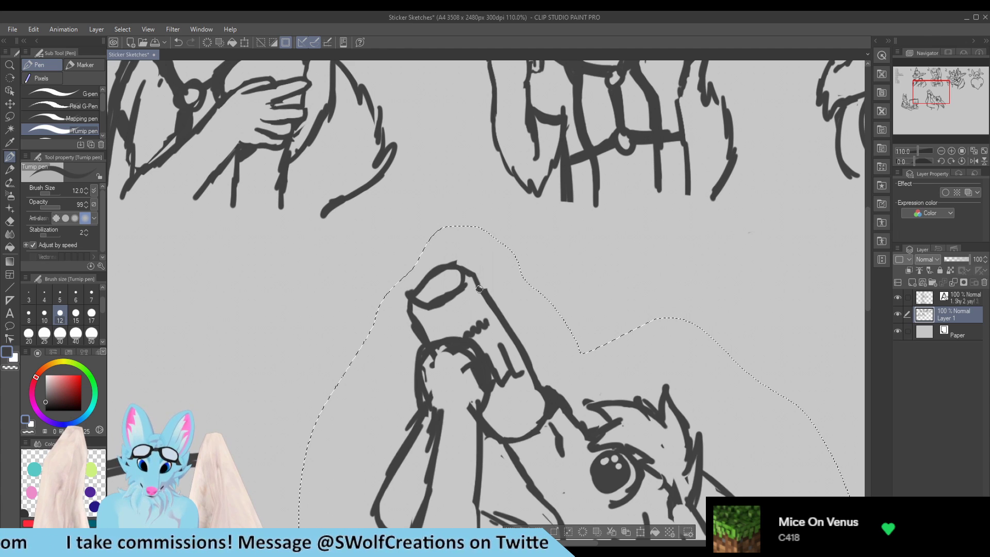
key(e)
key(p)
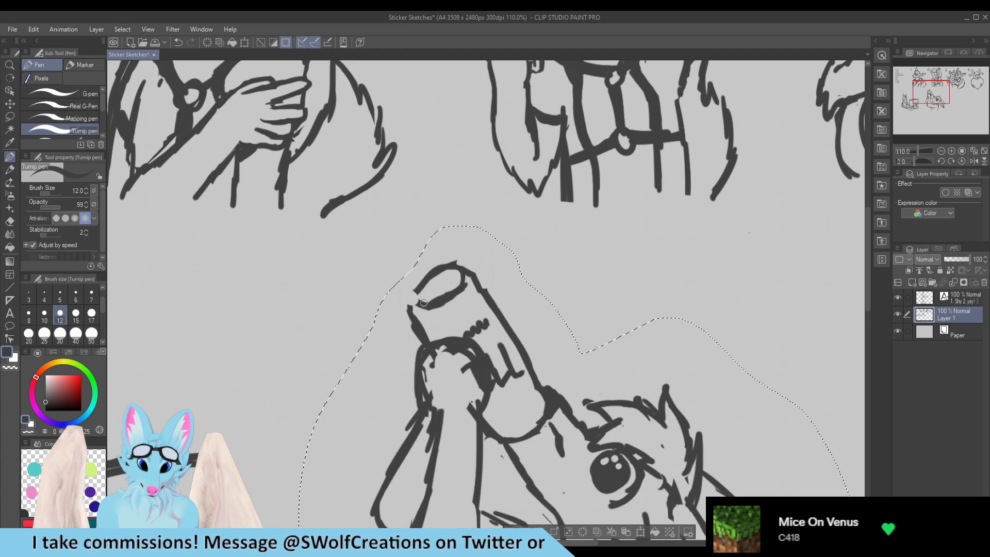
key(e)
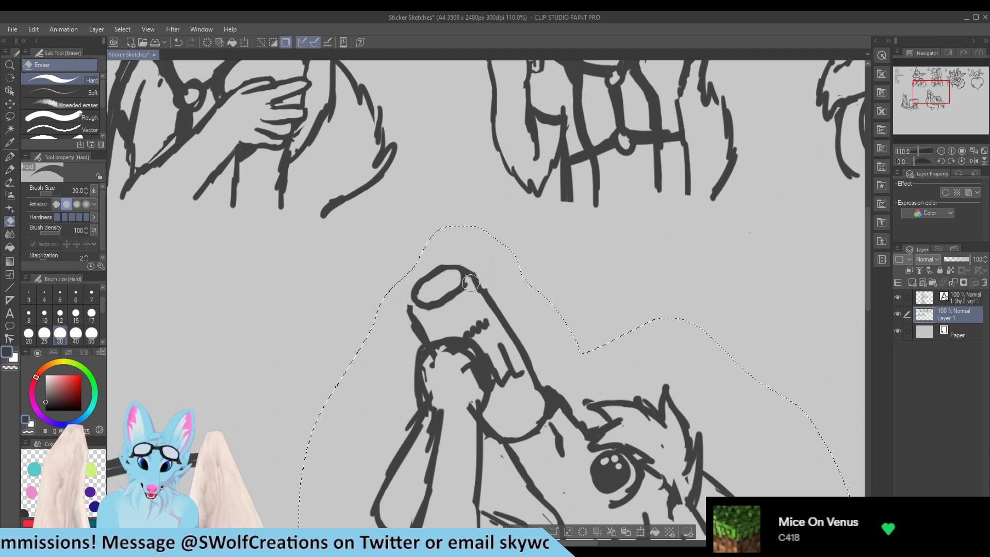
Step: Reconnect the can's side to its raised end and add short contour curves near both ends of the can
key(p)
key(e)
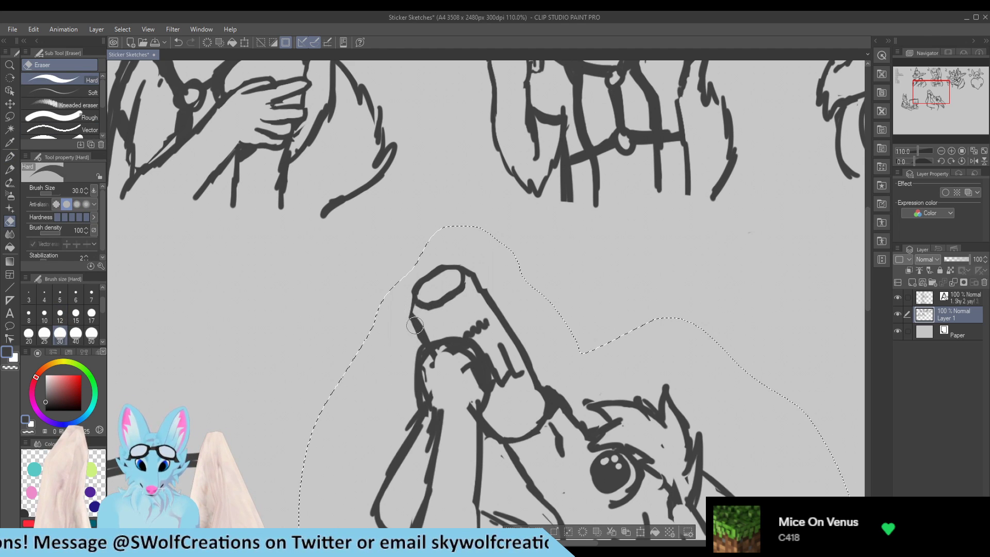
key(p)
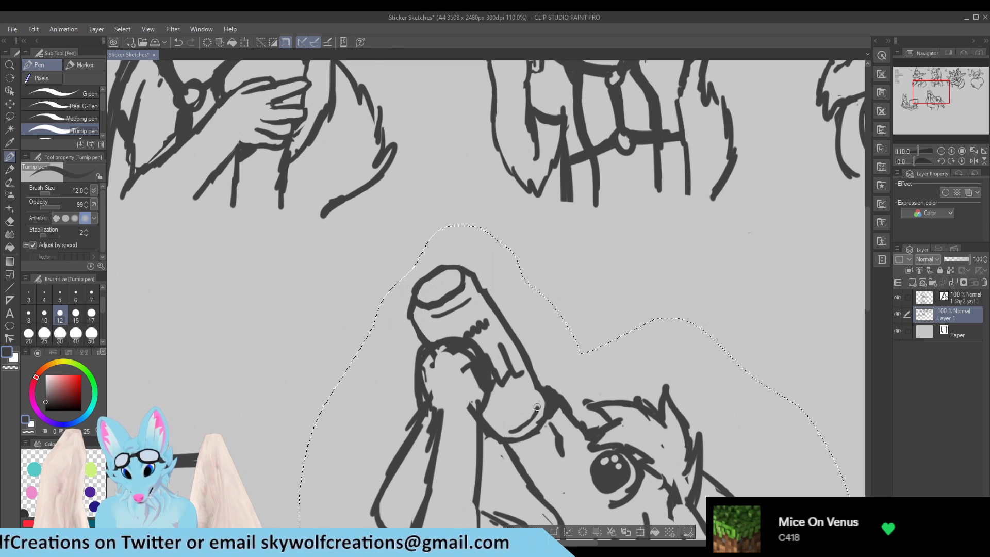
key(e)
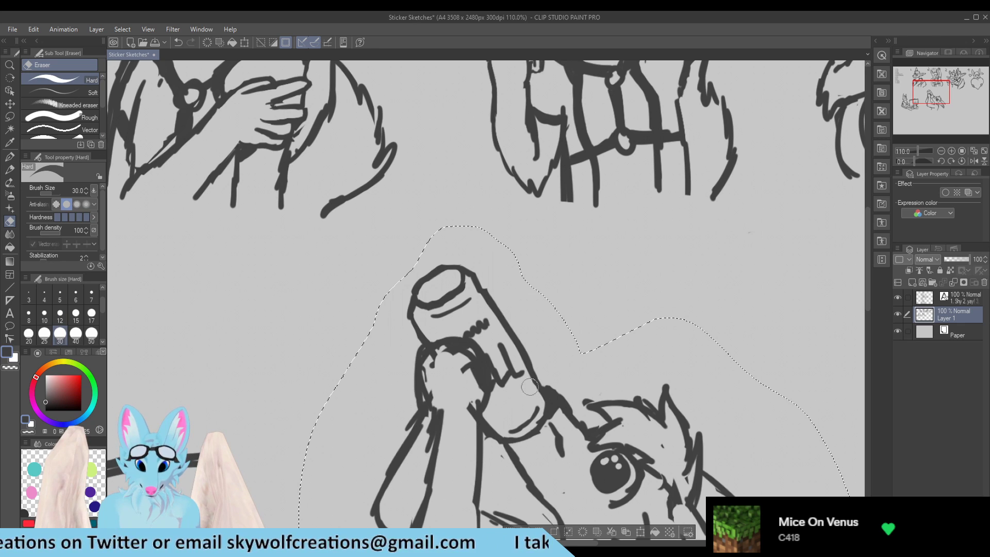
key(p)
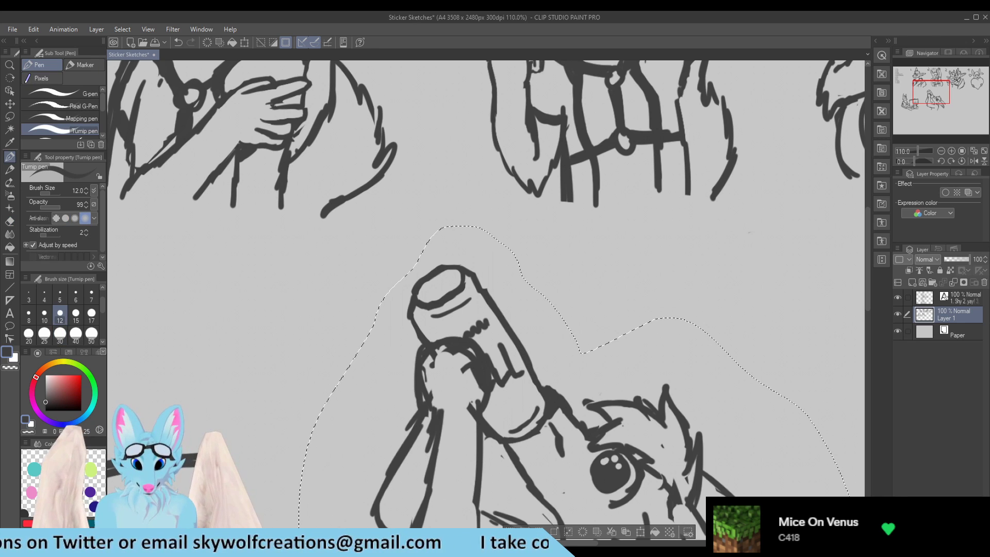
Step: Deselect the character, erase the old fist outline on the can, and redraw it as a larger rounded hand wrapped around the can
scroll(427, 340, down, 4)
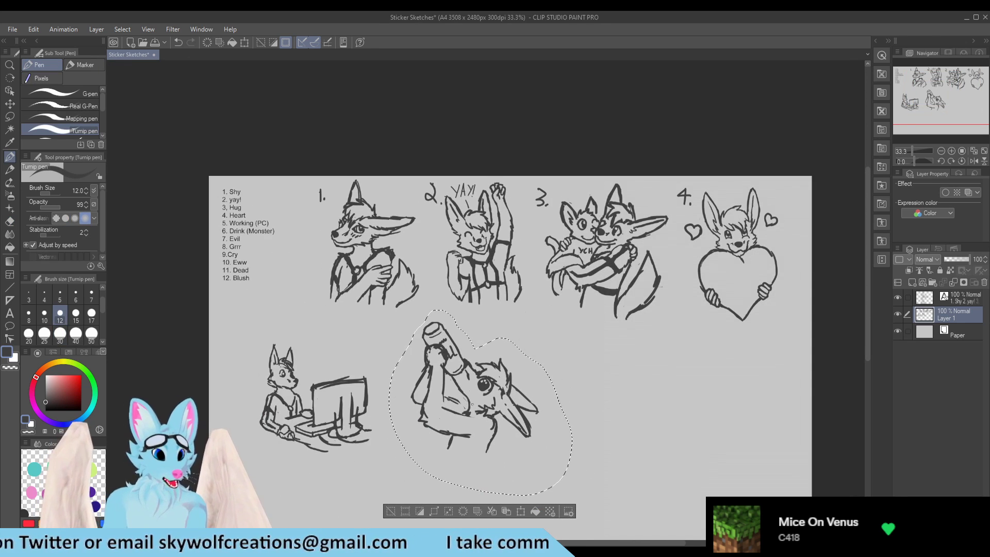
scroll(452, 368, up, 5)
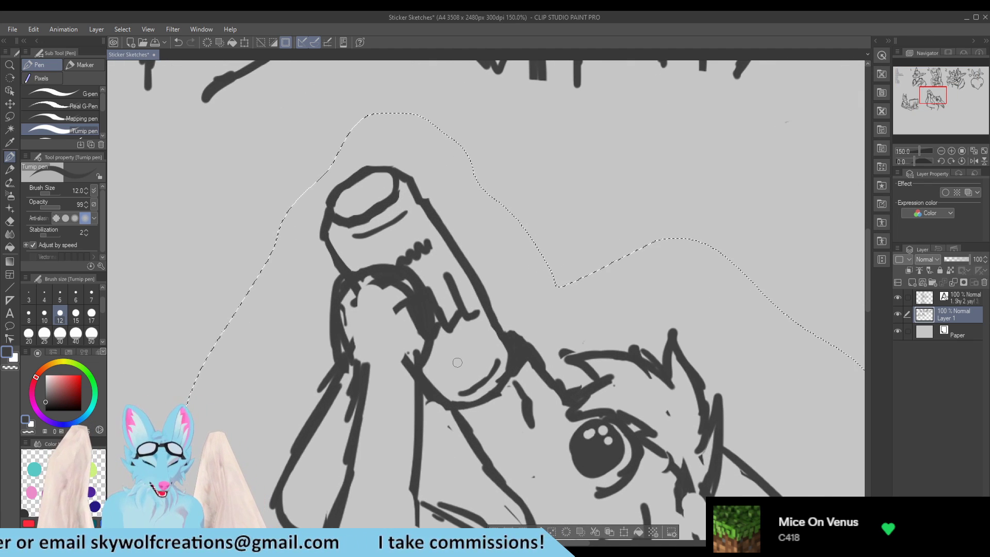
key(ctrl+d)
mouse_move(434, 336)
mouse_down()
mouse_move(428, 297)
mouse_move(374, 312)
mouse_move(380, 294)
mouse_move(404, 281)
mouse_move(386, 305)
mouse_up()
key(e)
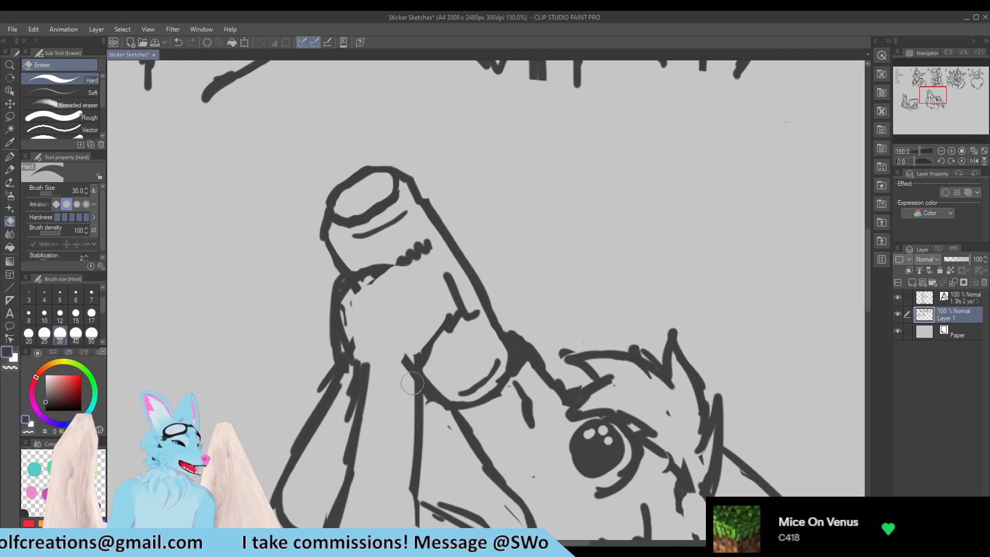
key(p)
mouse_move(363, 336)
mouse_down()
mouse_move(364, 365)
mouse_move(359, 315)
mouse_move(396, 279)
mouse_move(369, 295)
mouse_move(425, 259)
mouse_move(460, 281)
mouse_move(470, 318)
mouse_move(417, 355)
mouse_up()
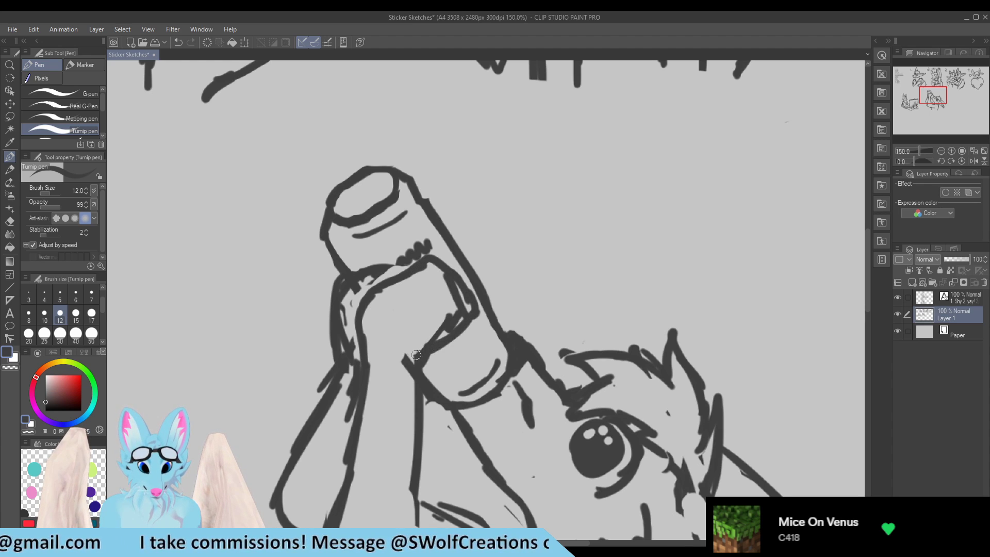
Step: Erase the leftover lines around the redrawn hand and extend the can's side with the pen to meet it
key(e)
mouse_move(454, 308)
mouse_down()
mouse_move(419, 335)
mouse_move(388, 325)
mouse_move(374, 320)
mouse_move(360, 289)
mouse_move(371, 267)
mouse_up()
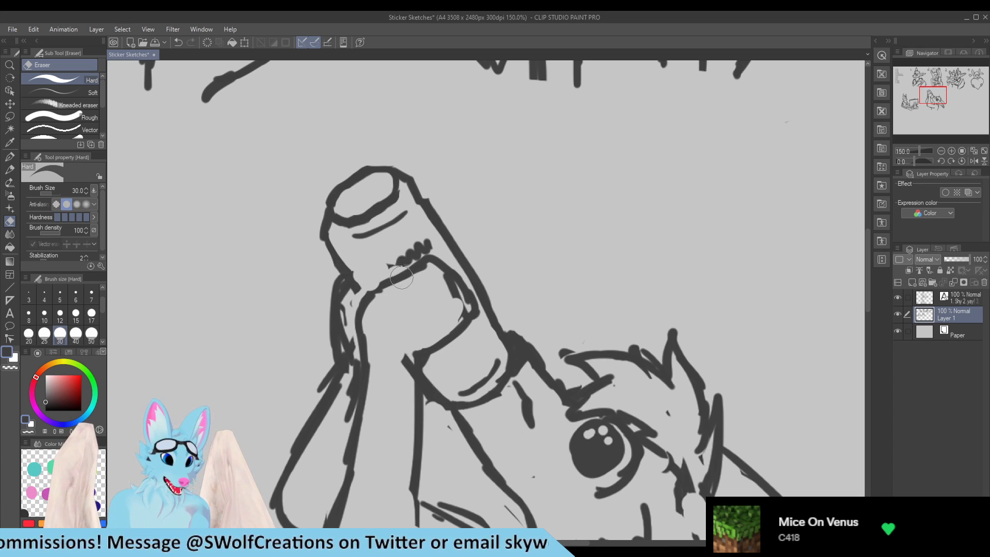
key(p)
mouse_move(341, 252)
mouse_down()
mouse_move(348, 279)
mouse_move(333, 274)
mouse_move(369, 298)
mouse_up()
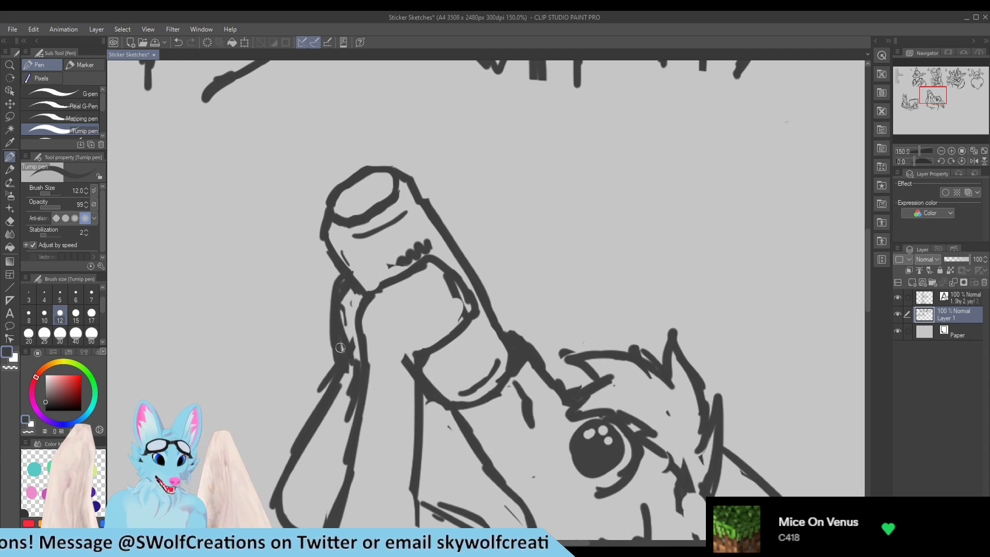
Step: Refine the wrist's outer contour into a single clean line and erase the stray strokes inside the hand
key(e)
mouse_move(333, 352)
mouse_down()
mouse_move(331, 325)
mouse_move(345, 328)
mouse_move(346, 311)
mouse_move(354, 382)
mouse_up()
key(p)
mouse_move(341, 299)
mouse_down()
mouse_move(341, 369)
mouse_move(327, 338)
mouse_up()
key(e)
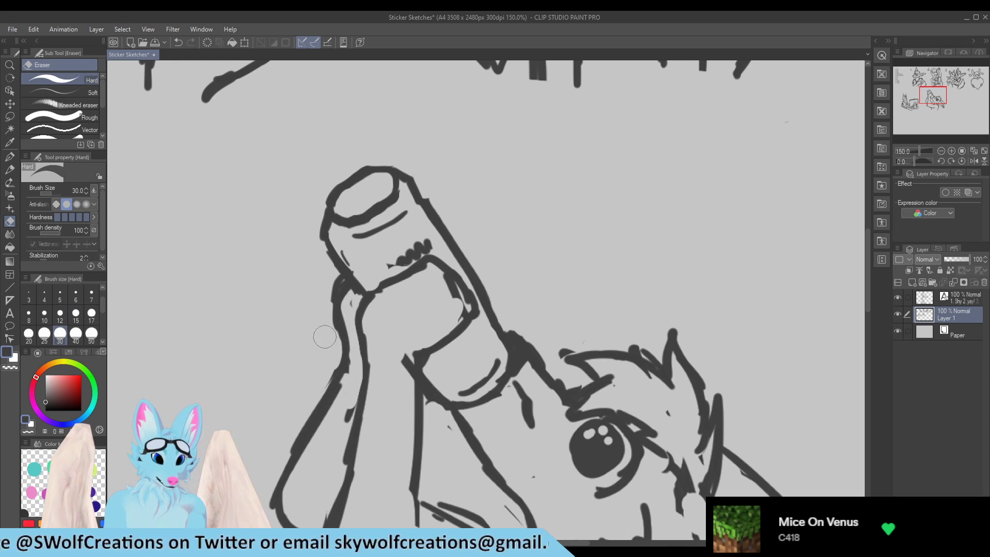
drag(325, 290, 330, 281)
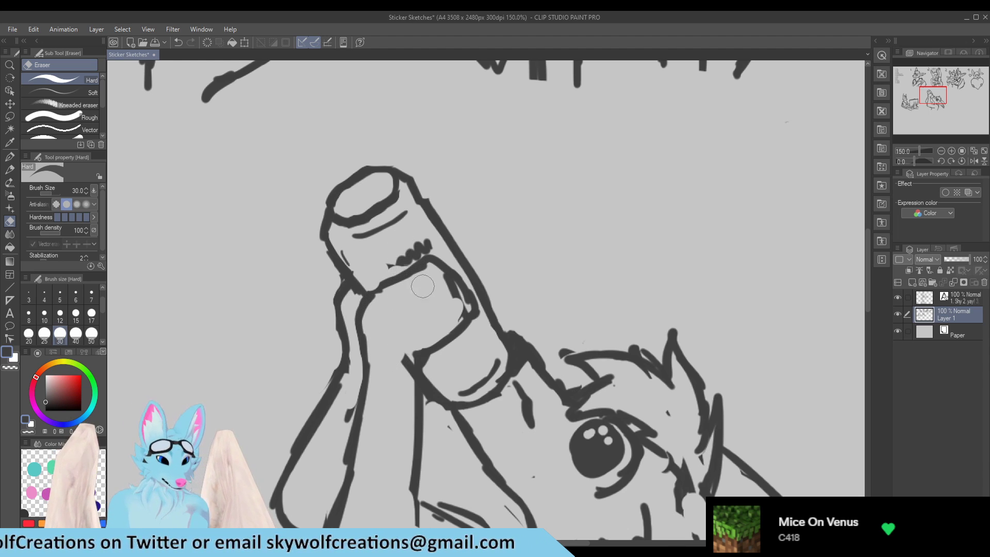
mouse_move(447, 317)
mouse_down()
mouse_move(446, 289)
mouse_move(454, 304)
mouse_move(441, 278)
mouse_up()
key(p)
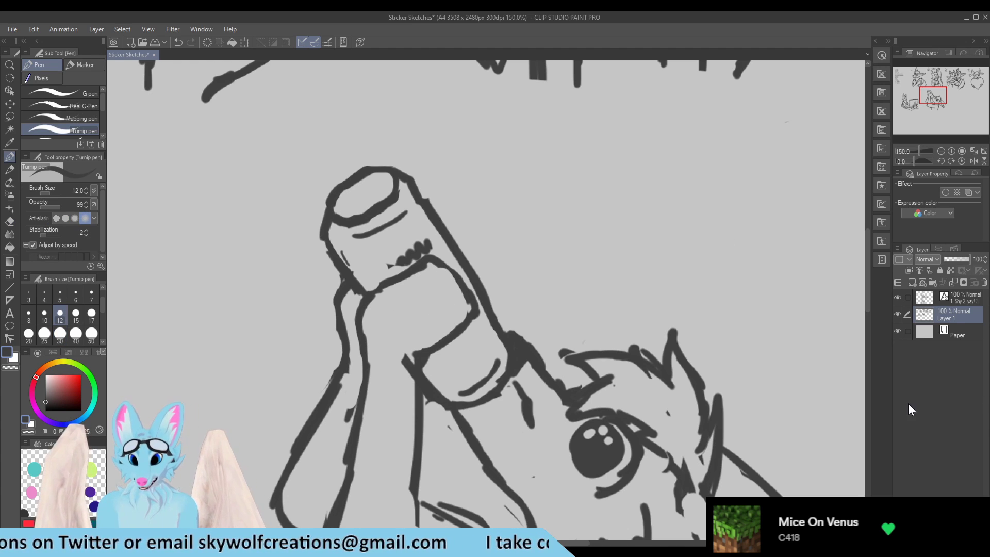
Step: Add a new layer, choose a near-black colour with brush size 50, and try shading the can on Layer 1
click(917, 282)
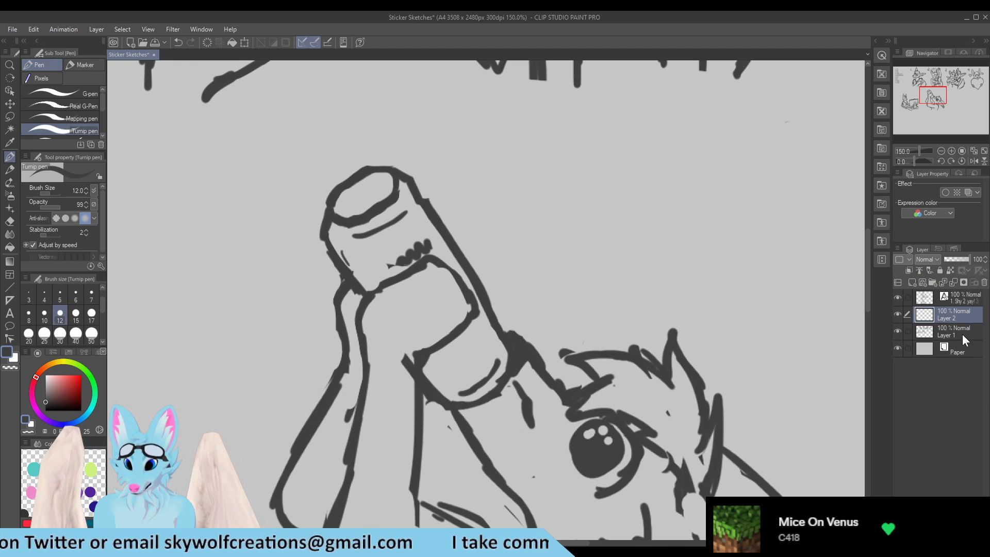
click(962, 334)
click(49, 403)
click(91, 334)
mouse_move(341, 230)
mouse_down()
mouse_move(363, 268)
mouse_move(383, 276)
mouse_up()
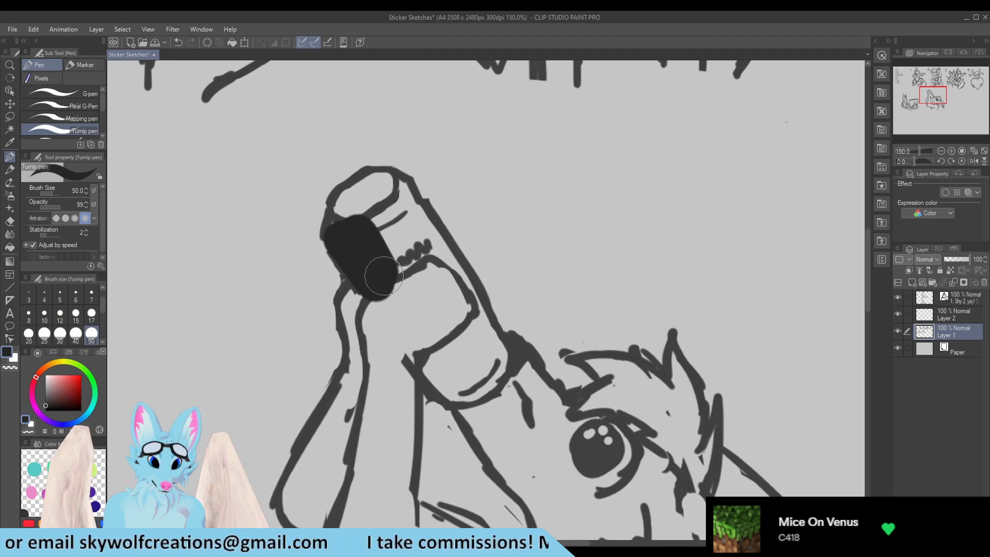
key(ctrl+z)
Step: Move Layer 2 below Layer 1 and rename Layer 1 as Sketches
click(950, 314)
drag(948, 334, 948, 336)
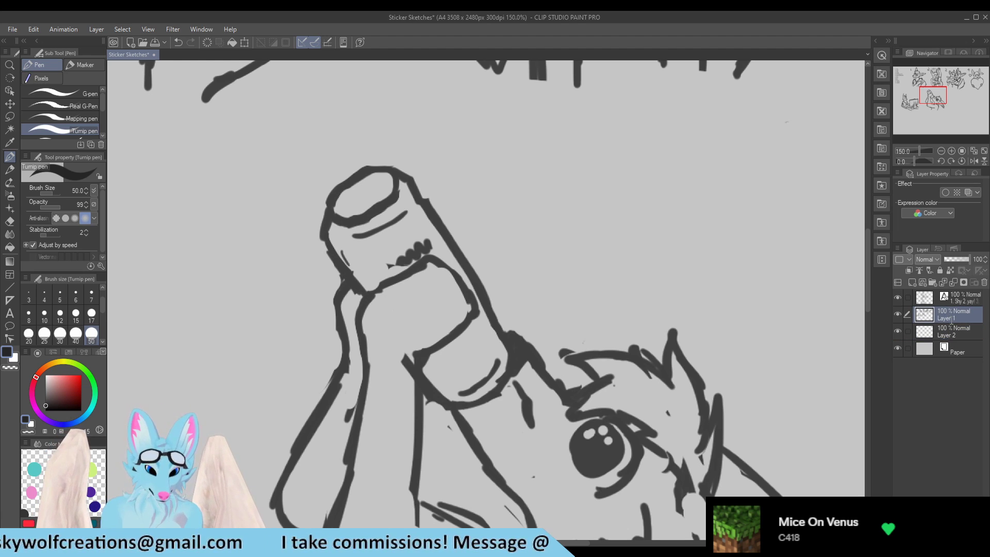
double_click(952, 318)
text(Sketches)
key(Return)
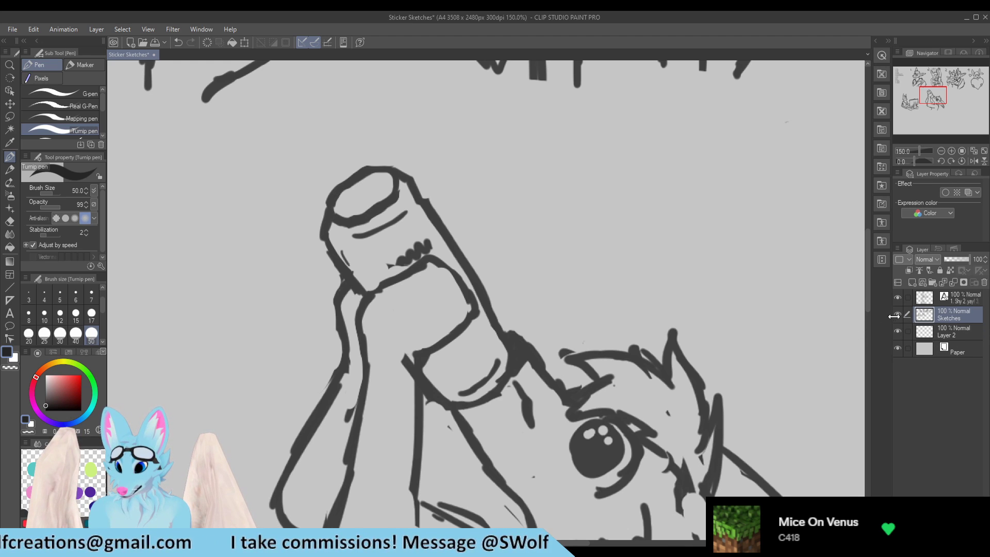
Step: Paint the can's body near-black on Layer 2, and erase the scribbled label from the can on the Sketches layer
click(958, 334)
mouse_move(355, 265)
mouse_down()
mouse_move(347, 232)
mouse_move(363, 258)
mouse_move(392, 243)
mouse_move(398, 203)
mouse_move(477, 350)
mouse_move(444, 379)
mouse_move(464, 385)
mouse_move(446, 355)
mouse_up()
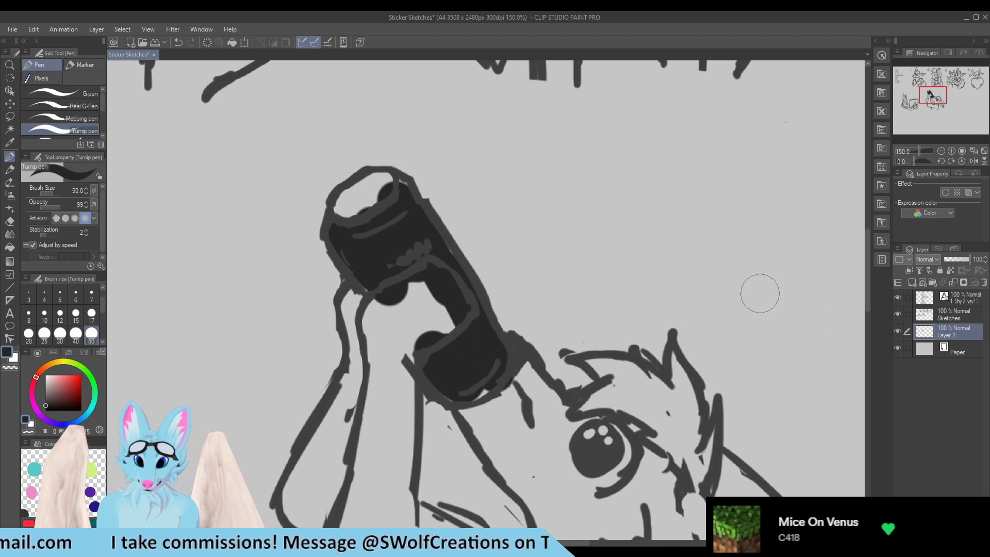
click(964, 314)
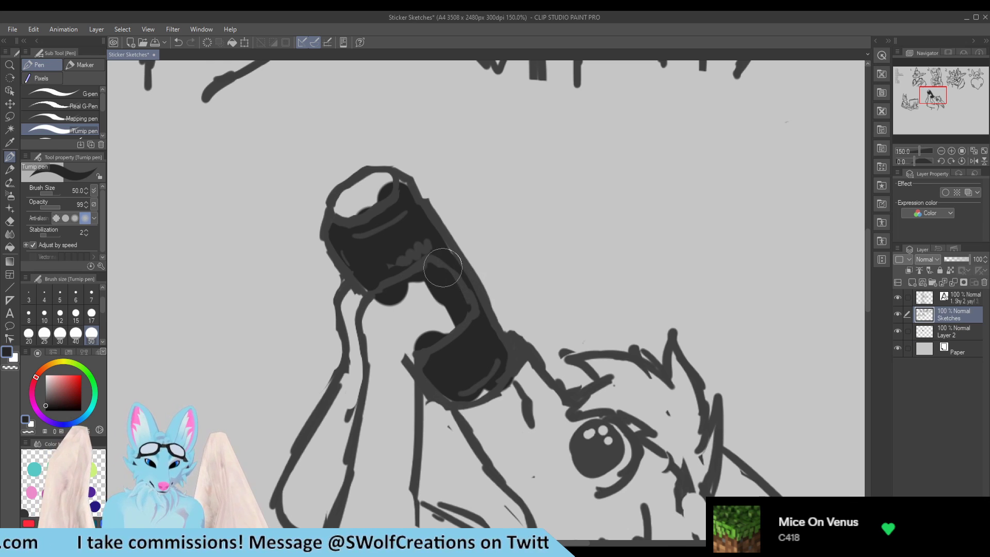
key(e)
Step: Paint two bright green label marks on the can above and below the hand at brush size 17, and return to the dark line colour
key(p)
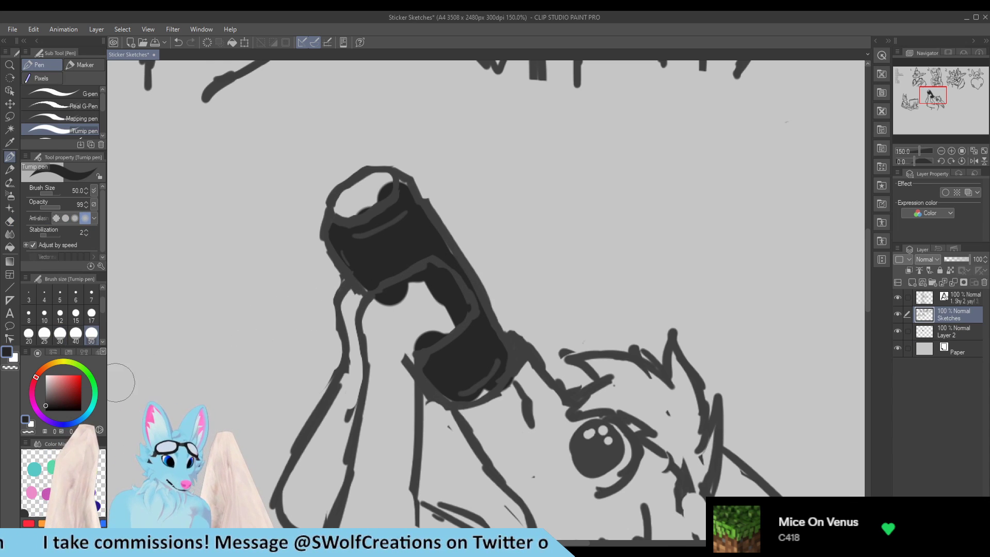
click(85, 370)
click(77, 377)
click(78, 388)
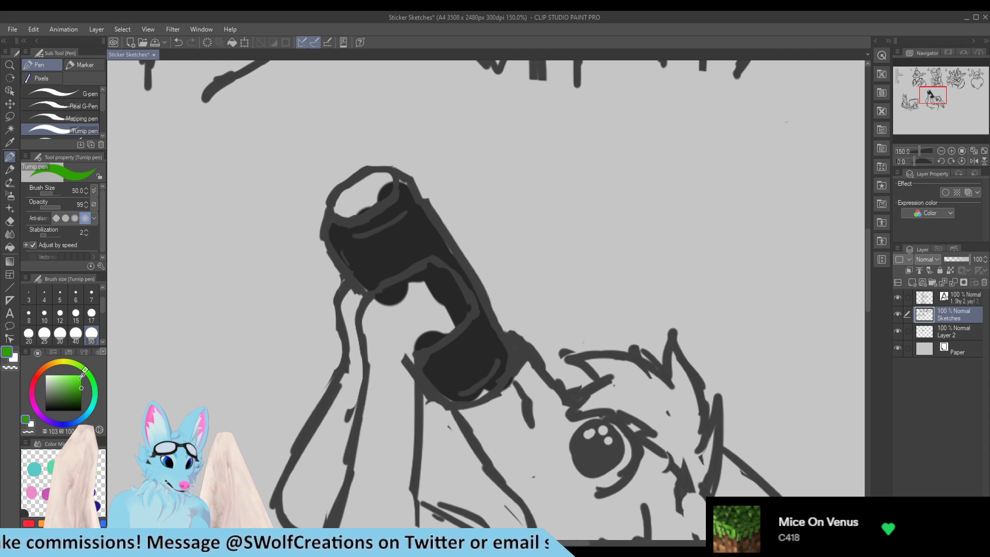
click(81, 377)
click(92, 313)
drag(379, 264, 424, 246)
mouse_move(435, 349)
mouse_down()
mouse_move(455, 337)
mouse_move(437, 352)
mouse_move(475, 330)
mouse_move(470, 348)
mouse_move(443, 345)
mouse_move(470, 327)
mouse_up()
key(ctrl+z)
key(c)
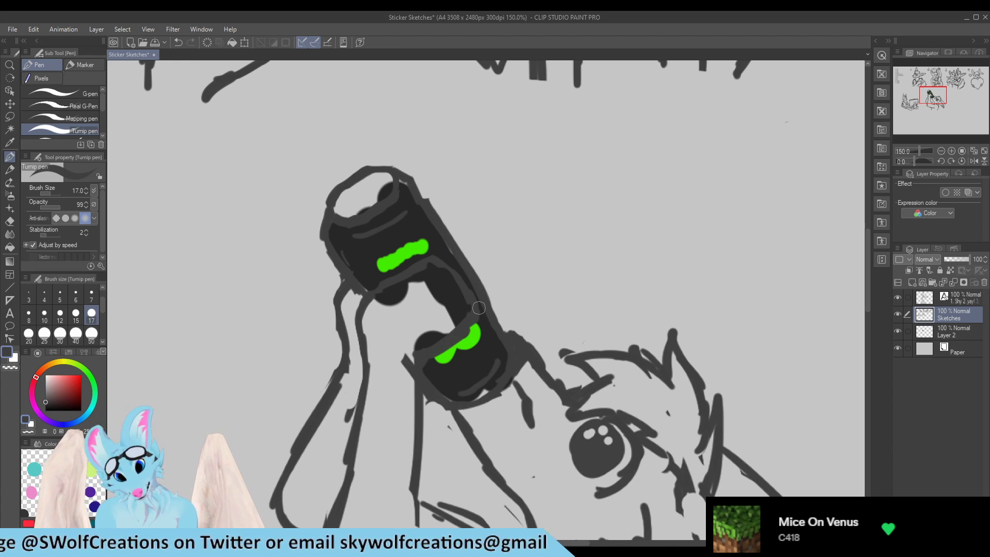
scroll(423, 218, down, 6)
scroll(396, 186, up, 3)
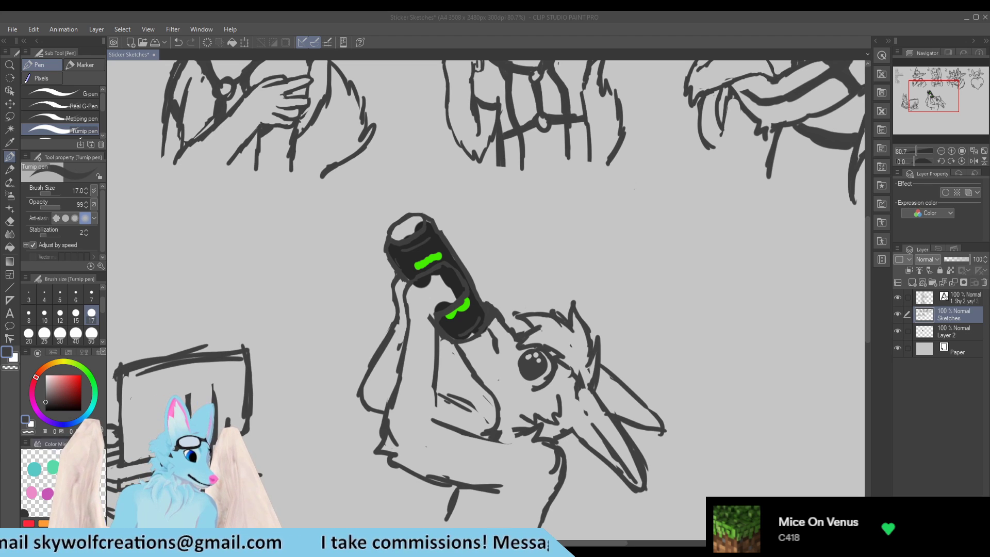
scroll(449, 241, up, 3)
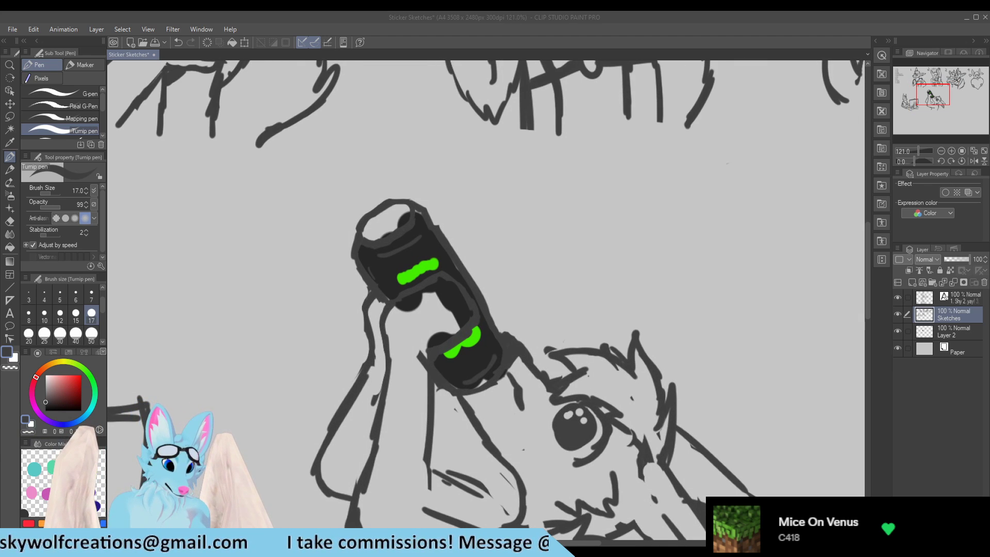
click(45, 385)
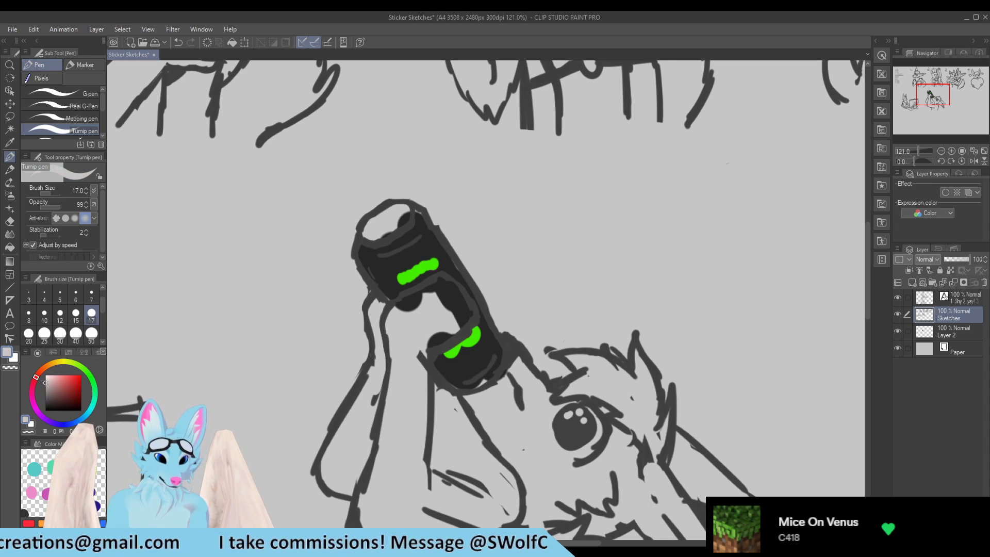
drag(367, 236, 388, 223)
key(ctrl+z)
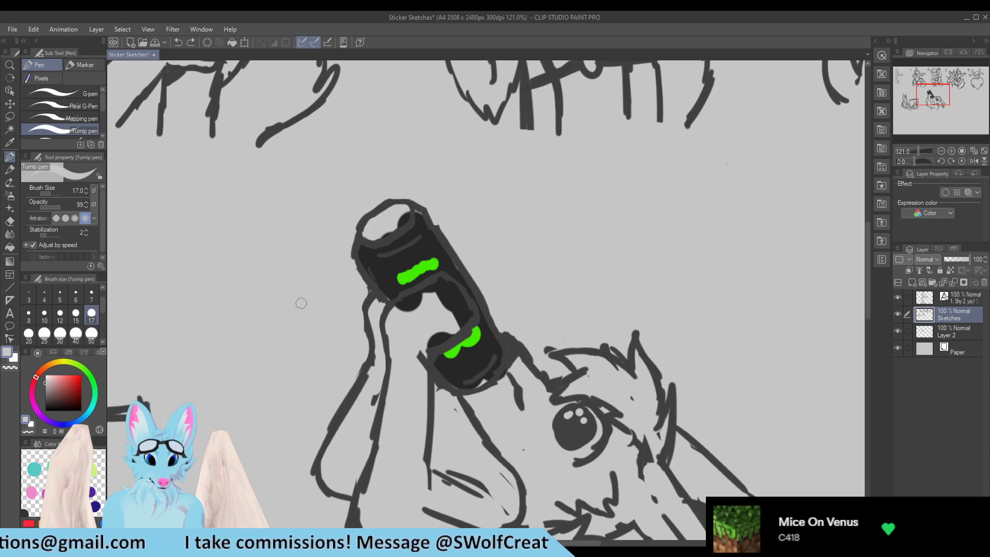
Step: Fill the can's raised oval end with white on Layer 2 and save the document
click(45, 375)
drag(366, 235, 392, 223)
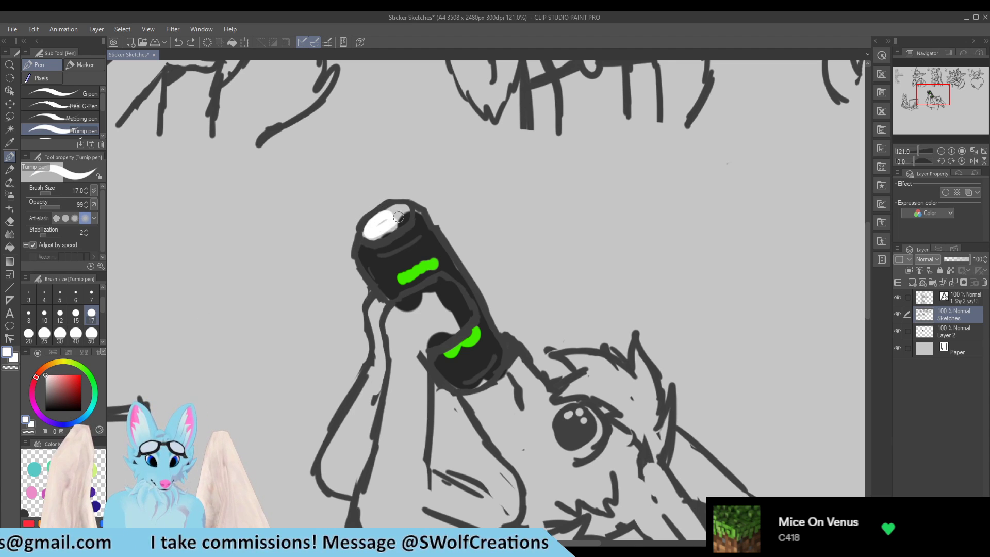
key(ctrl+z)
click(961, 332)
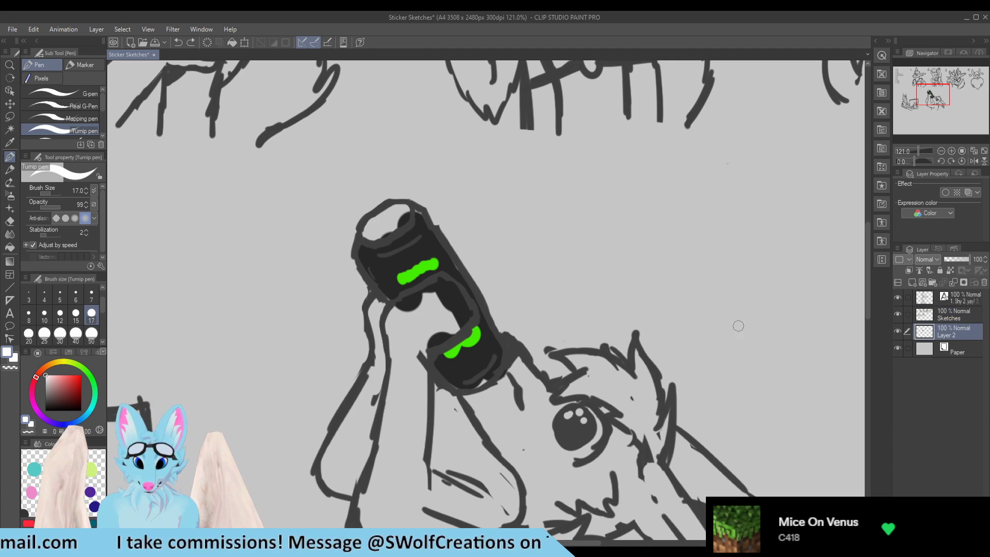
mouse_move(368, 235)
mouse_down()
mouse_move(406, 212)
mouse_move(404, 228)
mouse_up()
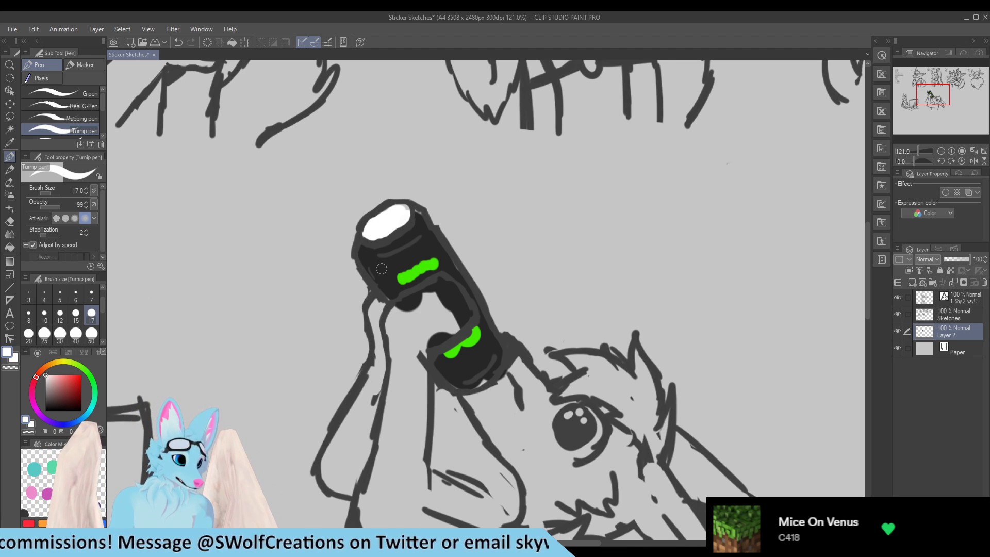
scroll(425, 256, down, 5)
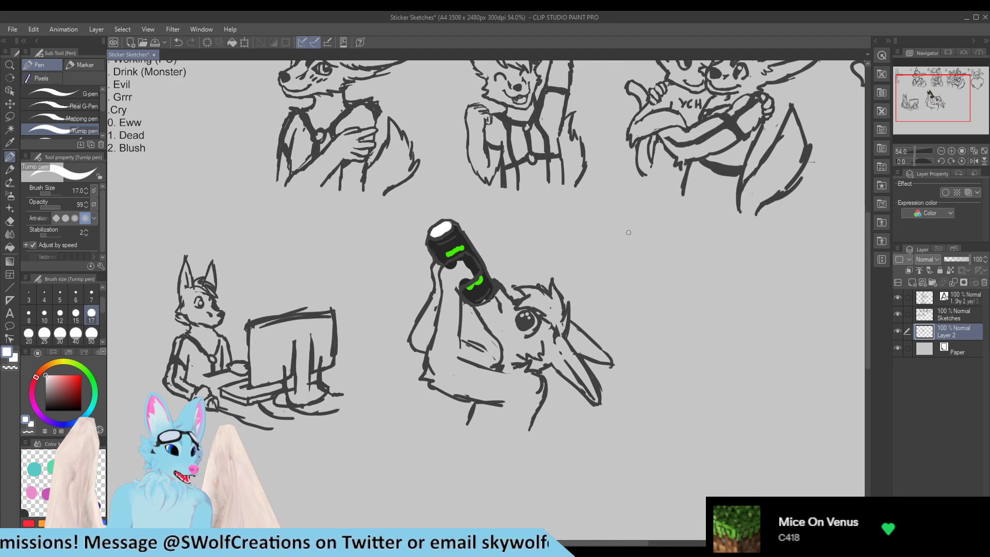
key(ctrl+s)
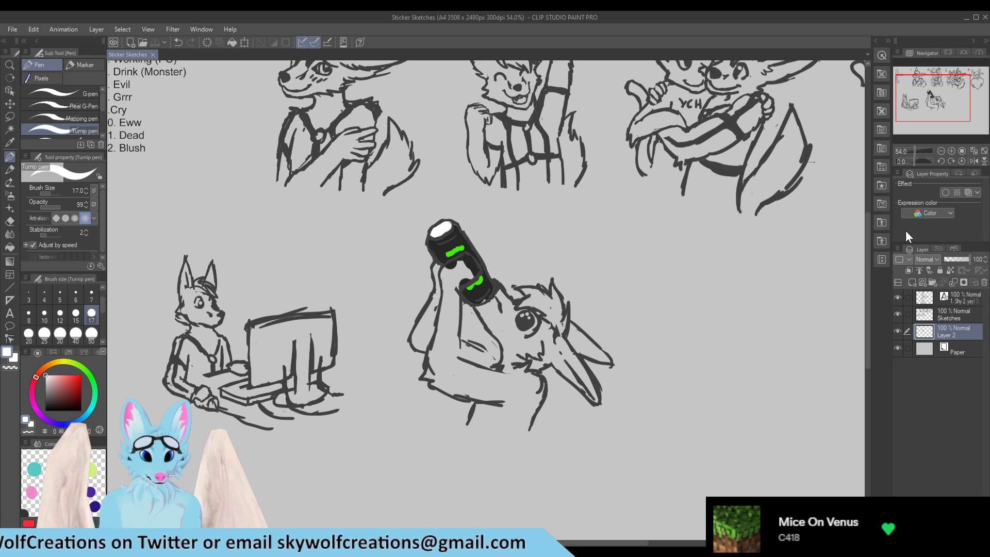
Step: On the Sketches layer, draw short dark motion lines behind the neck, beside the raised elbow, and above the head
scroll(645, 330, down, 3)
scroll(475, 330, up, 1)
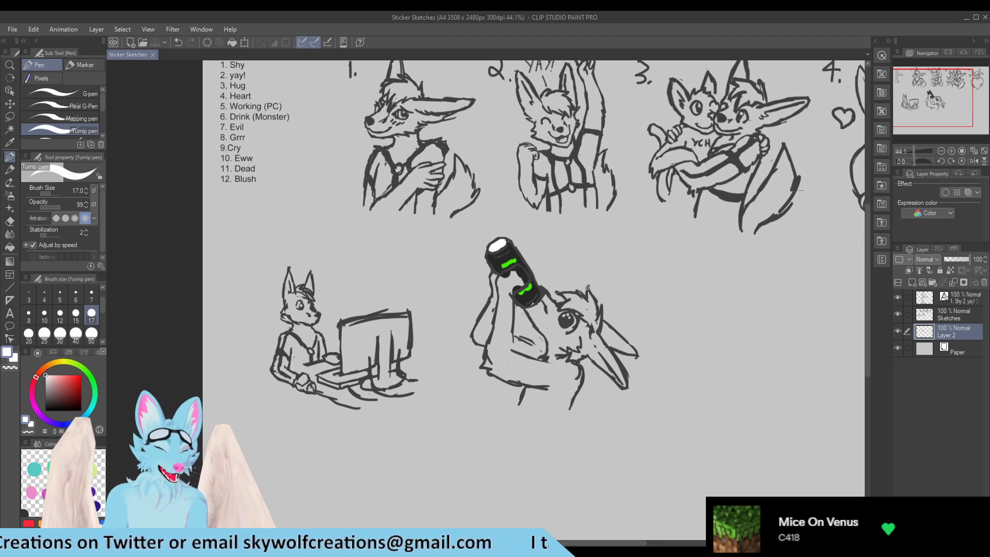
click(954, 315)
scroll(597, 294, down, 2)
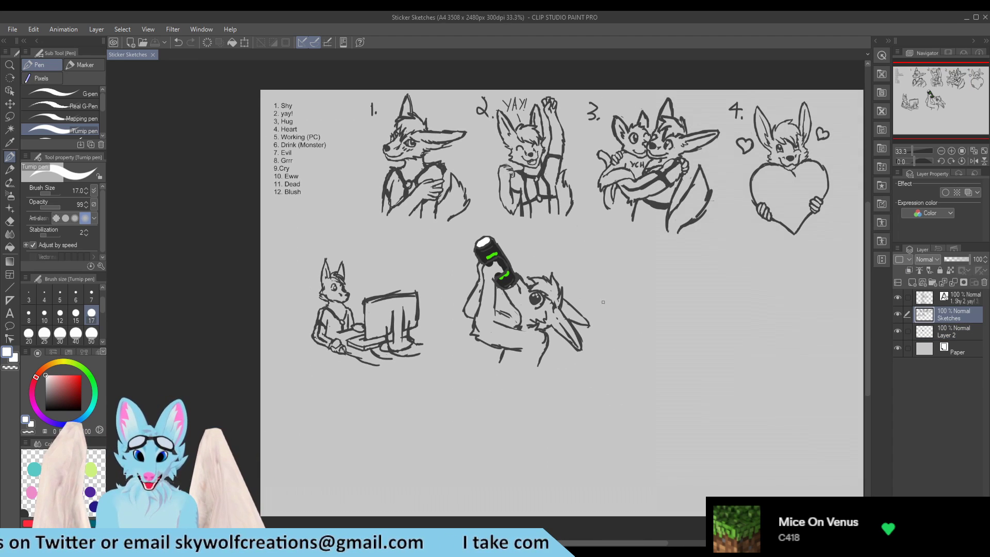
scroll(627, 307, up, 5)
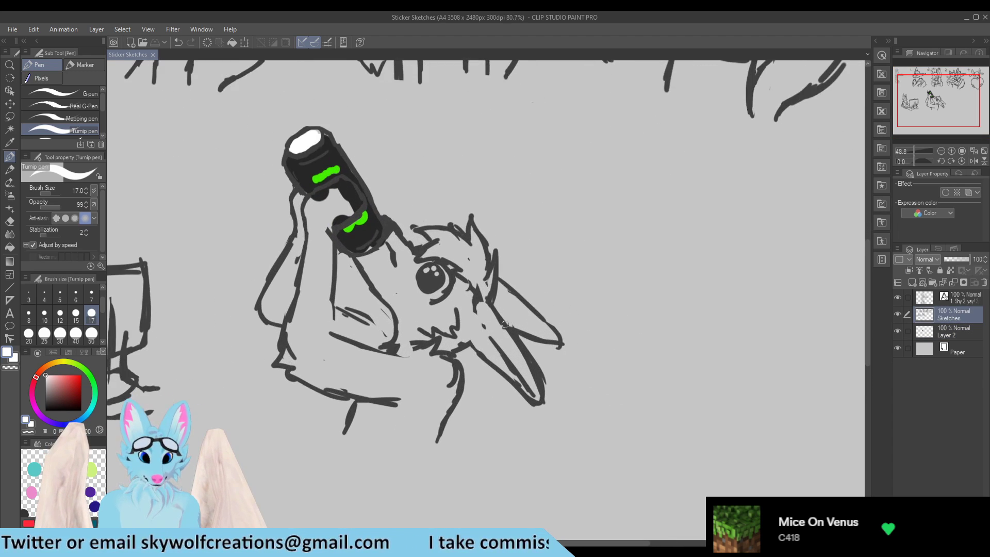
drag(347, 310, 390, 334)
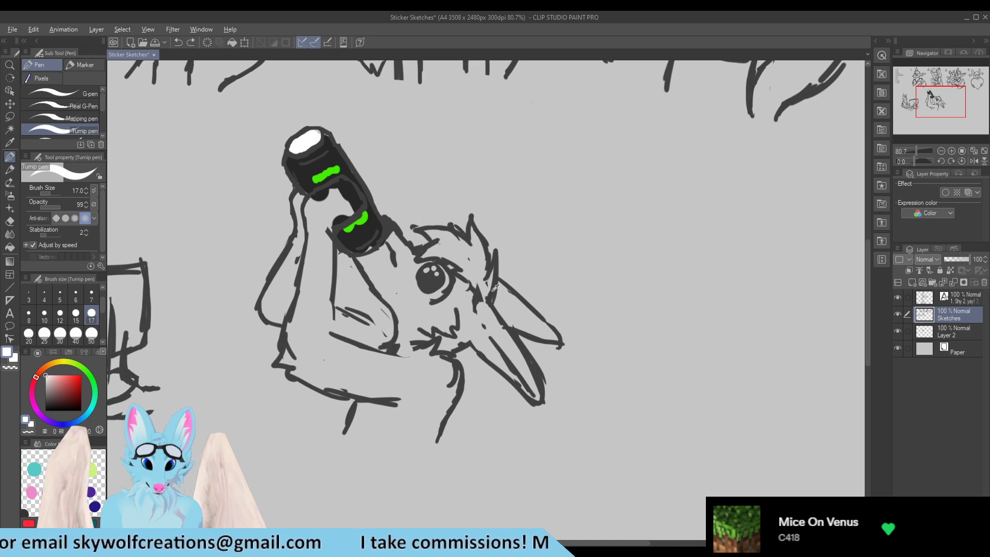
key(x)
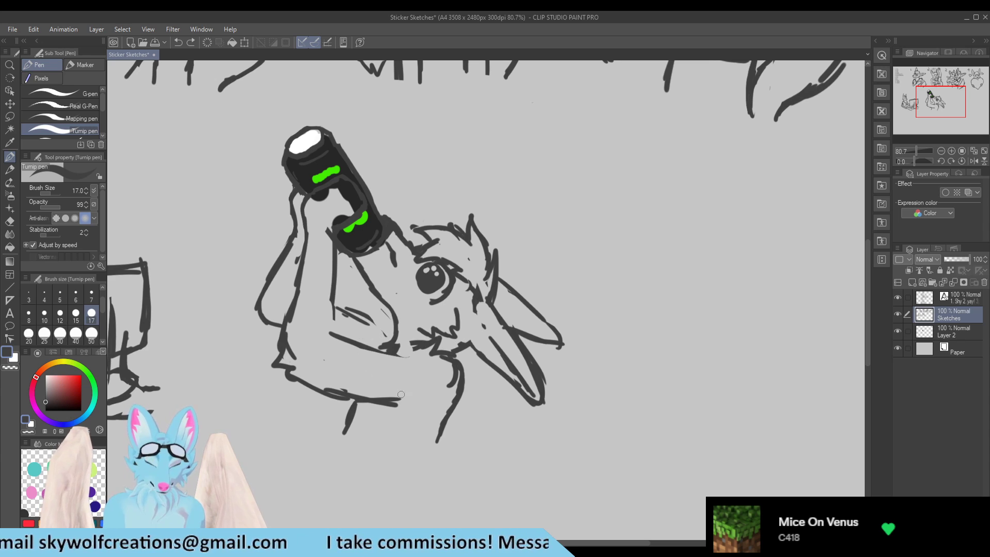
mouse_move(474, 391)
mouse_down()
mouse_move(460, 428)
mouse_move(475, 423)
mouse_up()
click(487, 415)
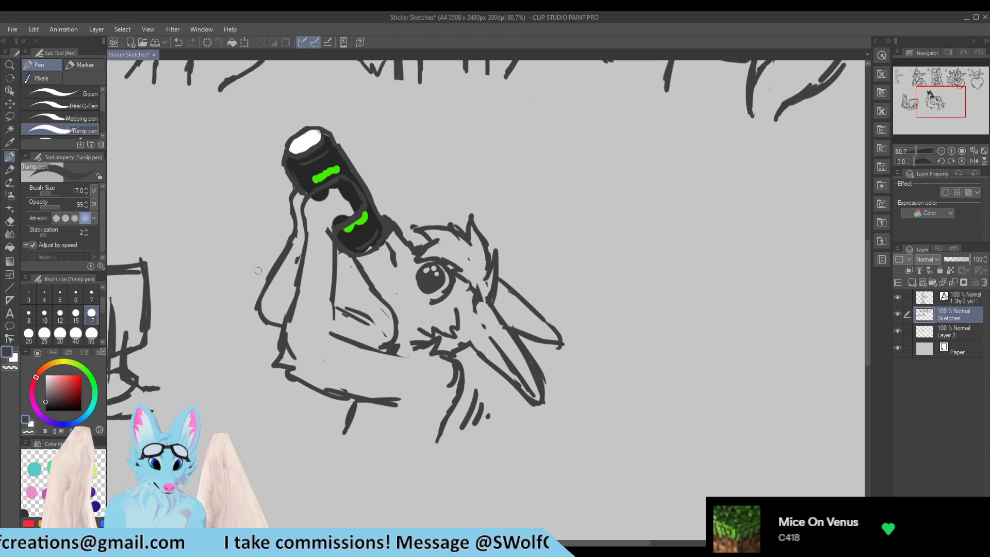
mouse_move(257, 276)
mouse_down()
mouse_move(249, 305)
mouse_move(235, 281)
mouse_move(232, 302)
mouse_up()
mouse_move(428, 205)
mouse_down()
mouse_move(456, 207)
mouse_move(448, 181)
mouse_up()
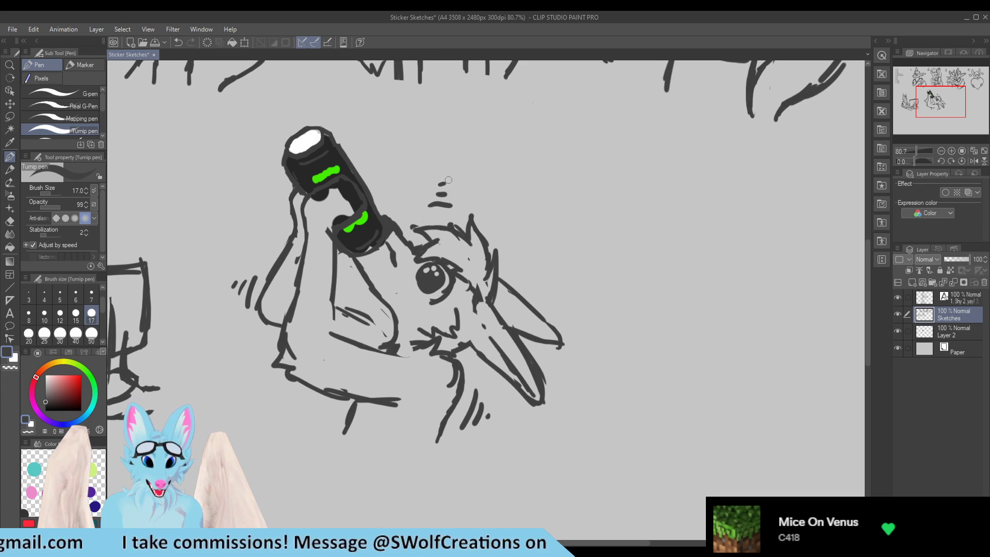
scroll(574, 384, down, 2)
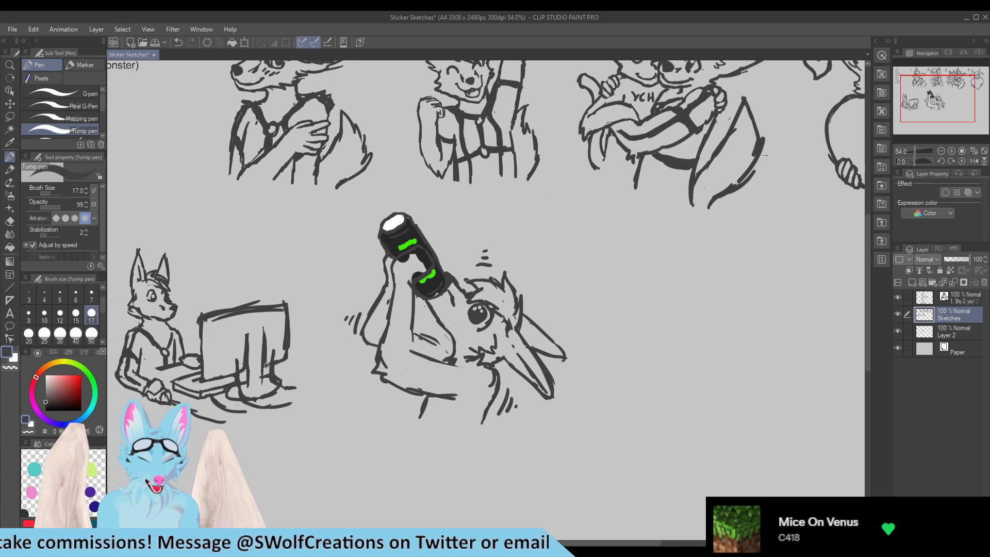
Step: Draw thick dark marking lines along the raised arm and across the upper body, ending in a round spot on the hand
scroll(392, 314, up, 1)
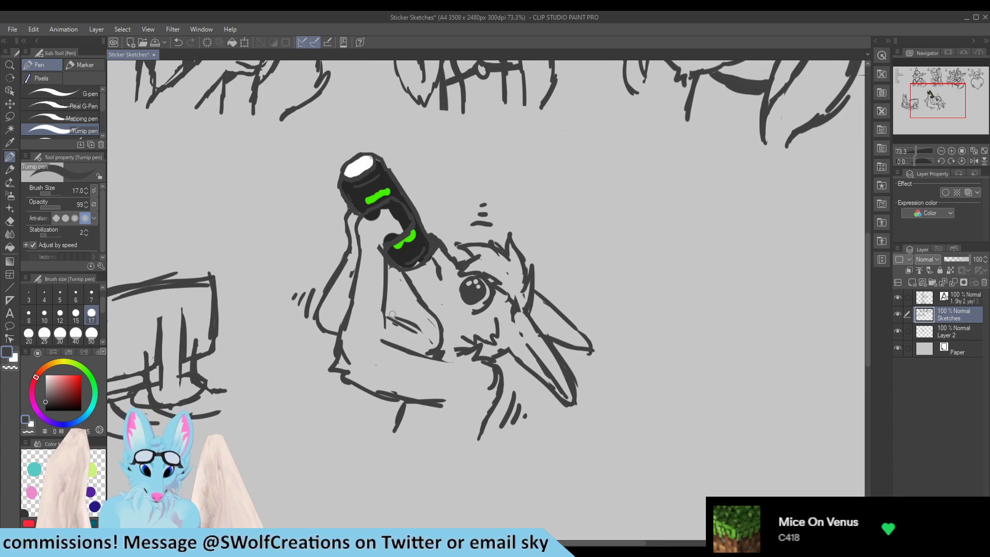
mouse_move(389, 319)
mouse_down()
mouse_move(441, 338)
mouse_move(424, 332)
mouse_move(389, 376)
mouse_move(493, 382)
mouse_move(417, 357)
mouse_move(417, 380)
mouse_move(397, 397)
mouse_move(415, 362)
mouse_move(401, 387)
mouse_move(439, 377)
mouse_move(464, 384)
mouse_move(483, 361)
mouse_move(453, 378)
mouse_move(419, 376)
mouse_move(460, 382)
mouse_move(473, 376)
mouse_move(395, 373)
mouse_move(360, 355)
mouse_move(367, 274)
mouse_up()
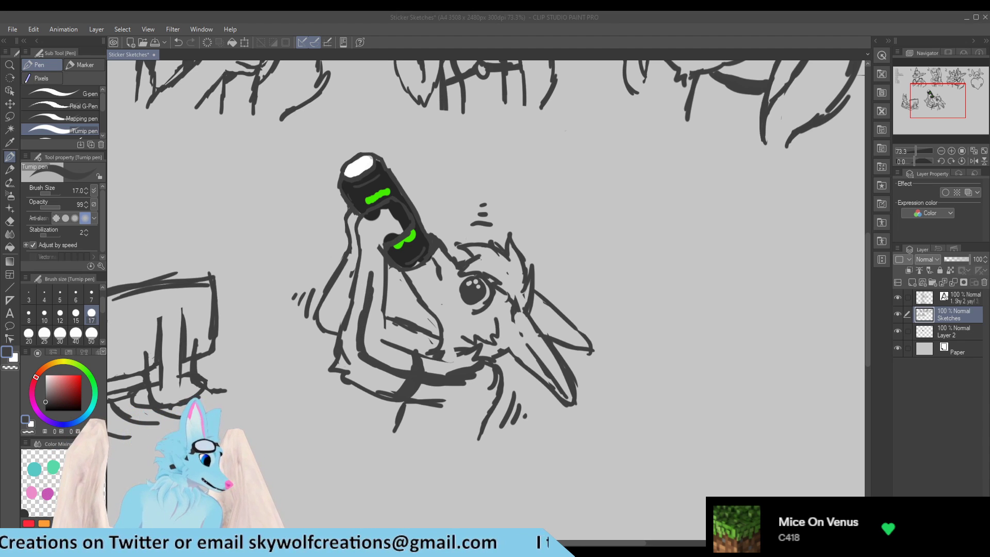
scroll(487, 264, up, 1)
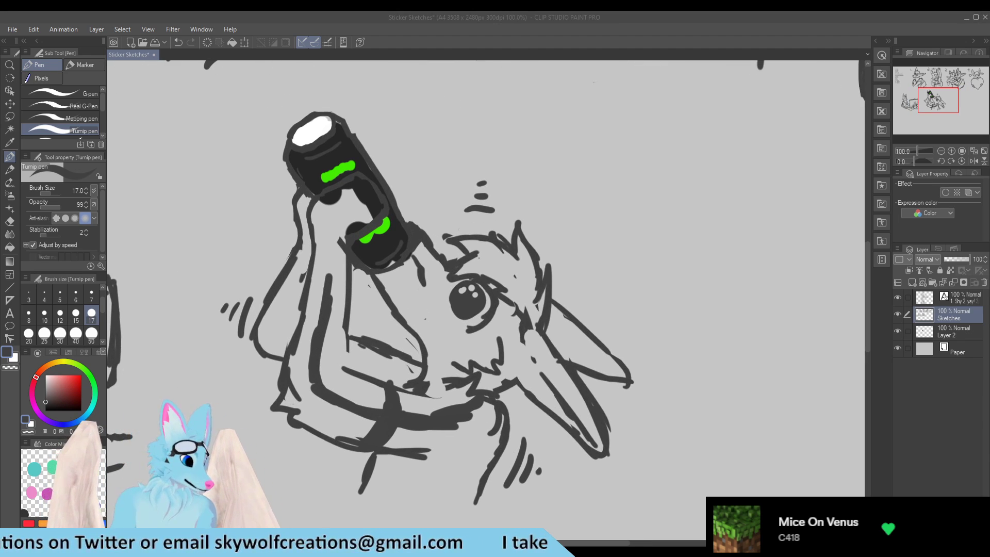
drag(340, 211, 326, 284)
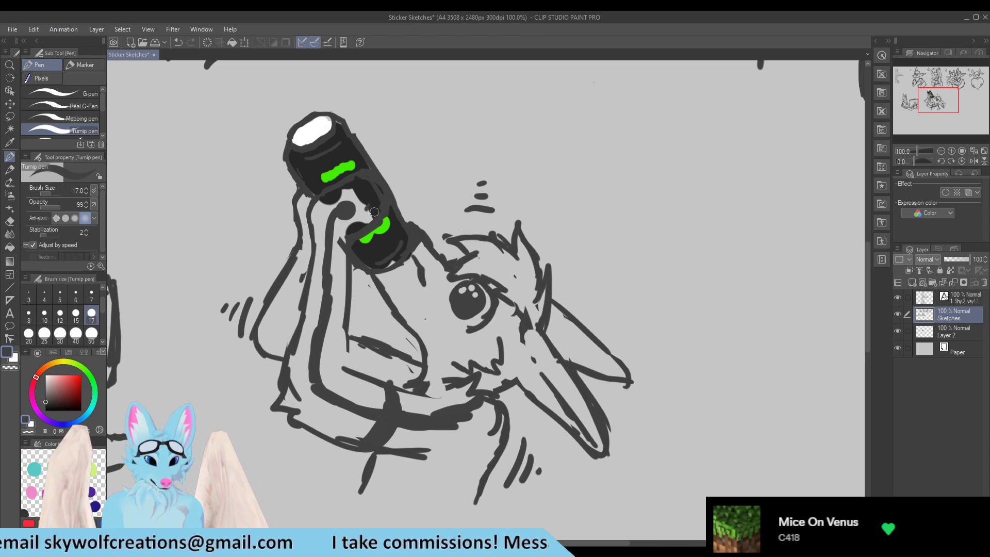
Step: Redraw the hand on the can with short dark finger strokes and a thumb outline, erasing the stray lines around them
key(e)
mouse_move(379, 201)
mouse_down()
mouse_move(367, 181)
mouse_move(381, 212)
mouse_up()
key(p)
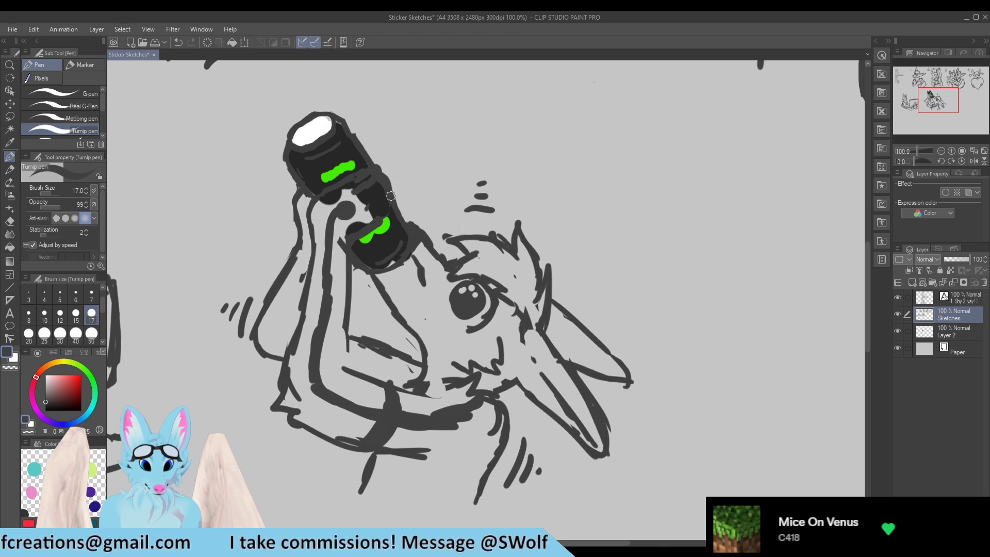
mouse_move(365, 198)
mouse_down()
mouse_move(388, 185)
mouse_move(392, 197)
mouse_up()
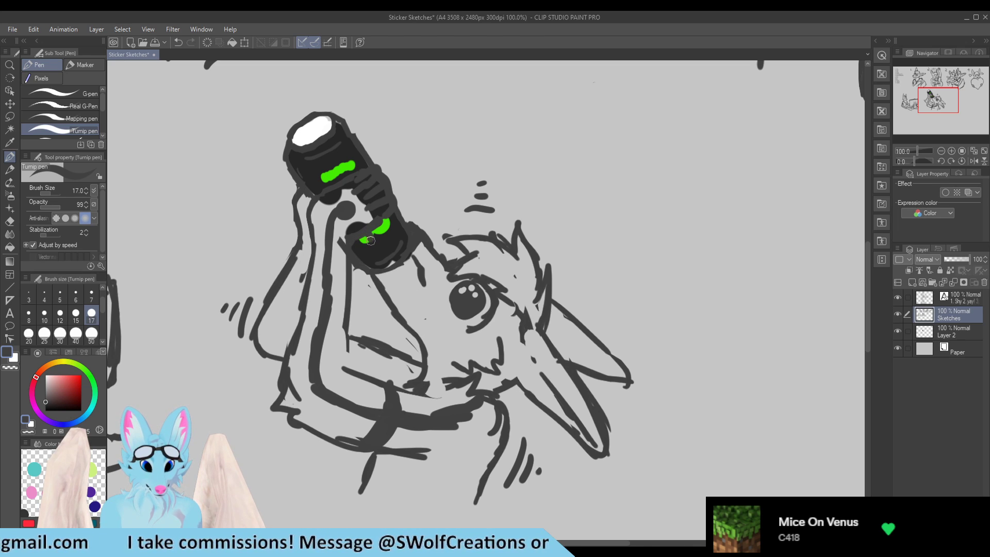
key(e)
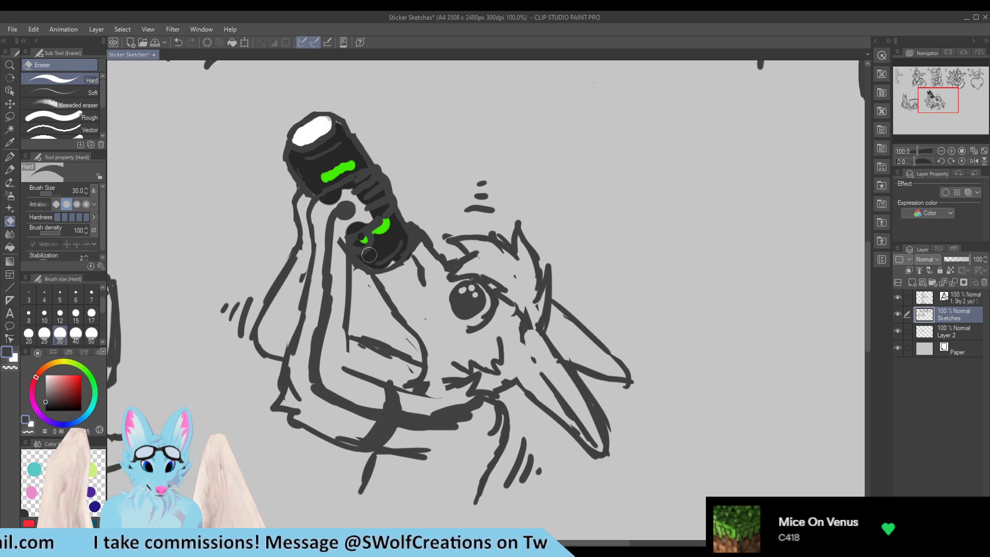
key(p)
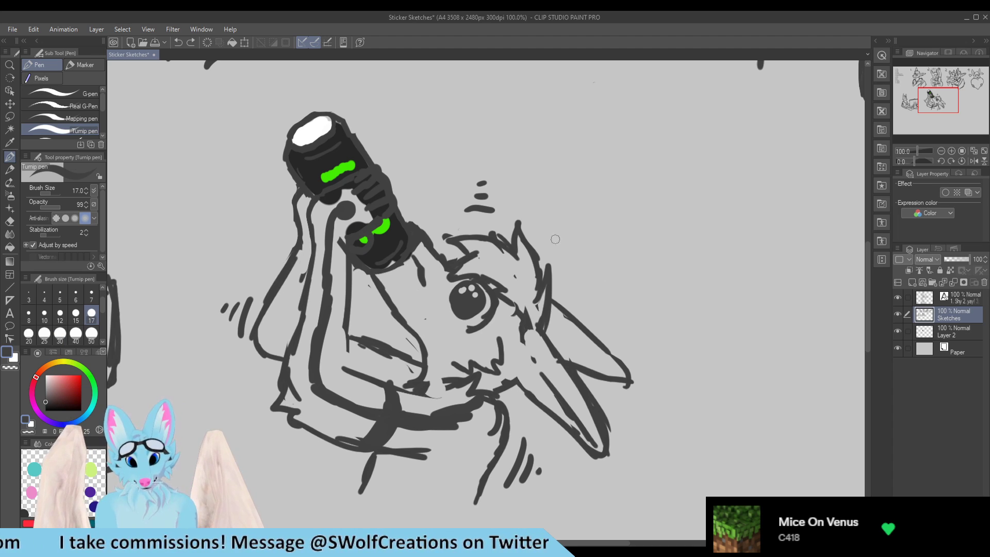
Step: On Layer 2, erase the black can fill that overlaps the fingers and thumb
click(953, 333)
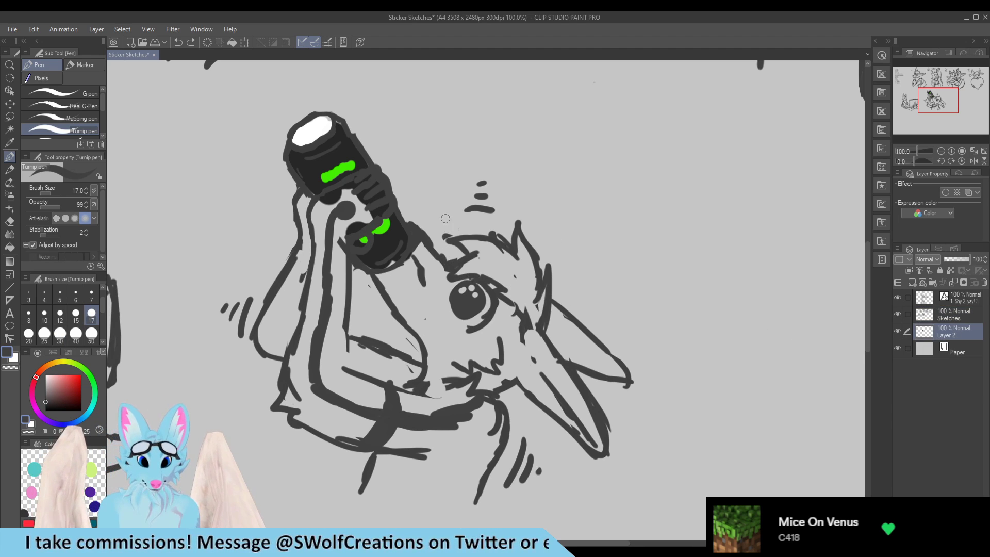
key(e)
mouse_move(362, 219)
mouse_down()
mouse_move(358, 239)
mouse_move(338, 198)
mouse_move(322, 200)
mouse_move(368, 180)
mouse_move(382, 200)
mouse_move(368, 214)
mouse_move(365, 192)
mouse_move(331, 208)
mouse_move(436, 258)
mouse_up()
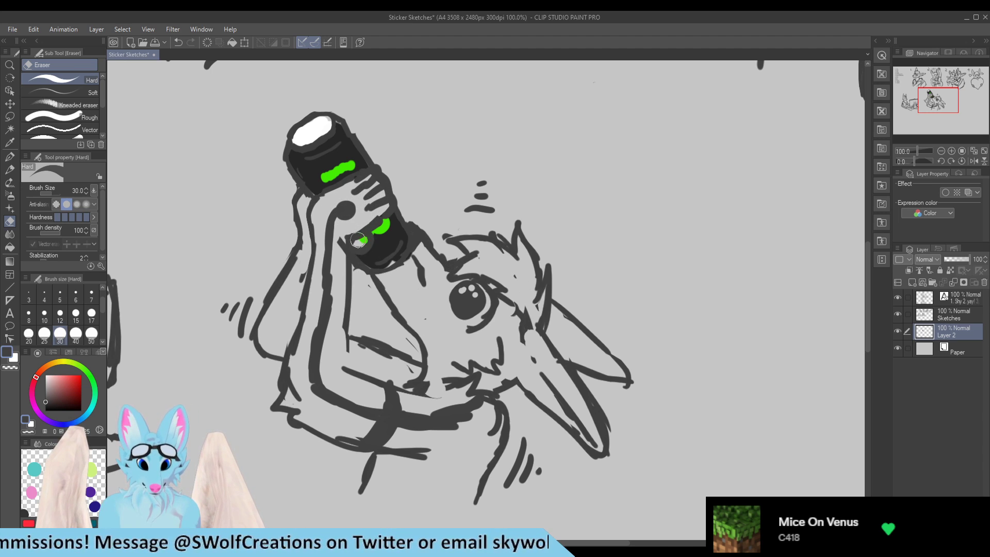
key(p)
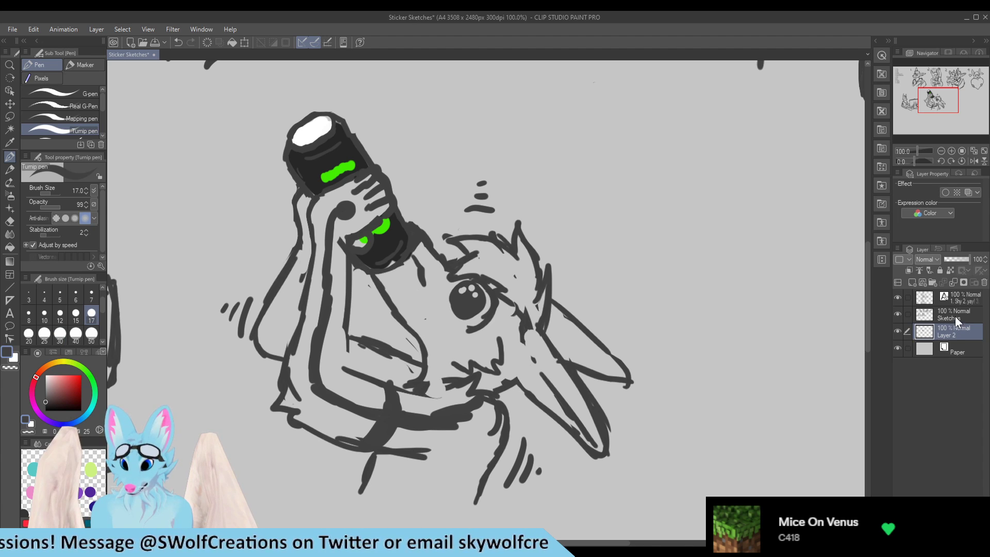
Step: On the Sketches layer, erase the green paint left inside the thumb, and return to the pen
click(955, 316)
key(e)
click(359, 240)
drag(360, 240, 366, 241)
key(p)
Step: Draw a small dot on the cheek and a thick curved marking line from behind the eye down to the jaw
scroll(420, 240, down, 3)
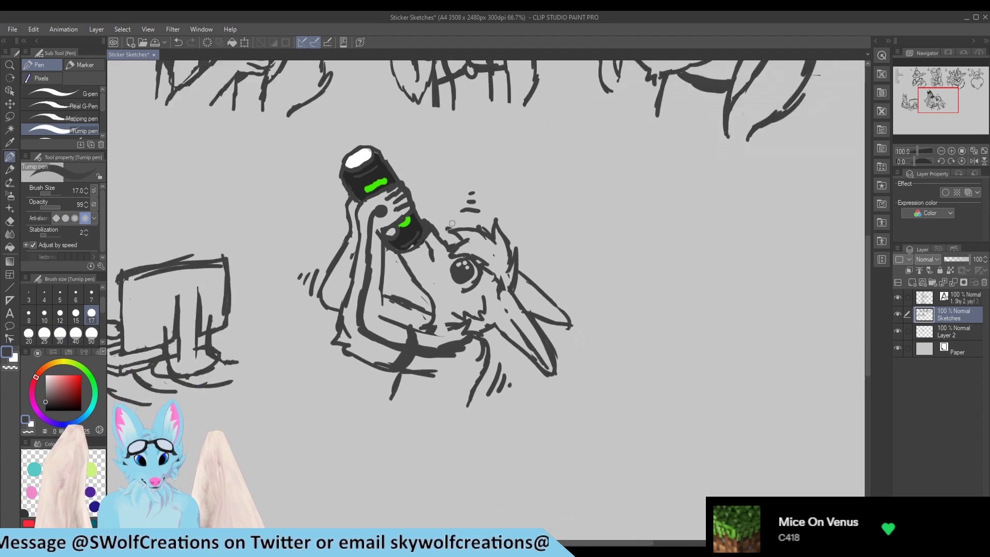
scroll(340, 202, down, 1)
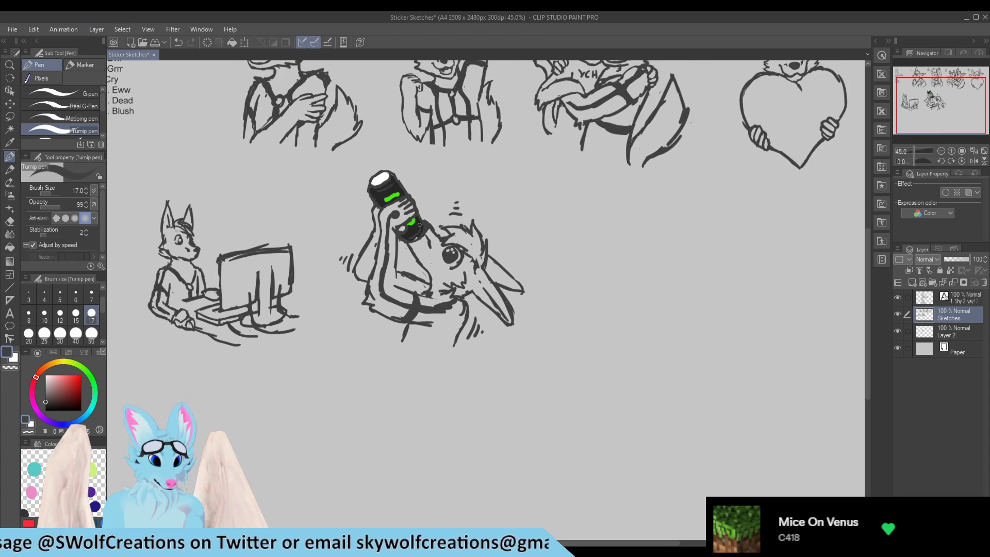
scroll(488, 235, up, 1)
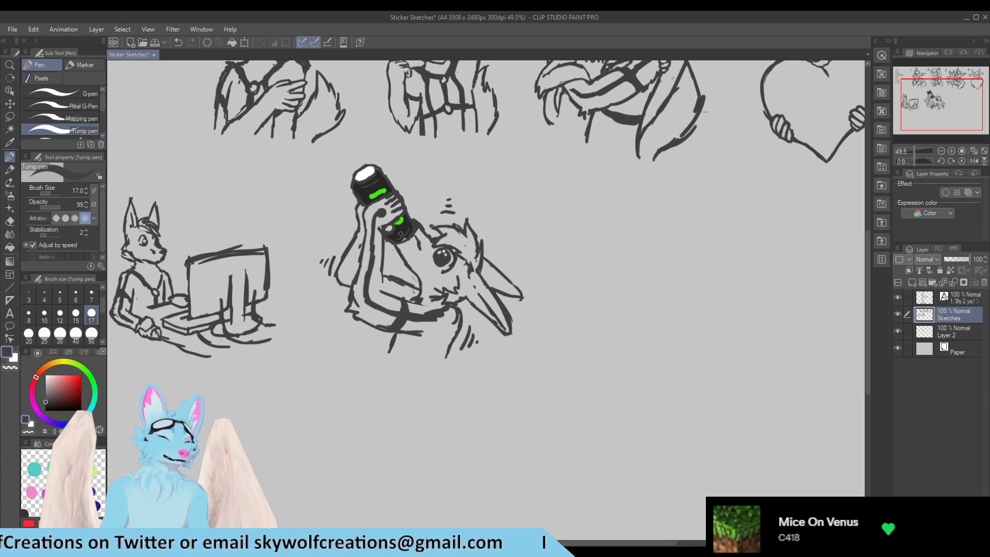
scroll(456, 196, down, 1)
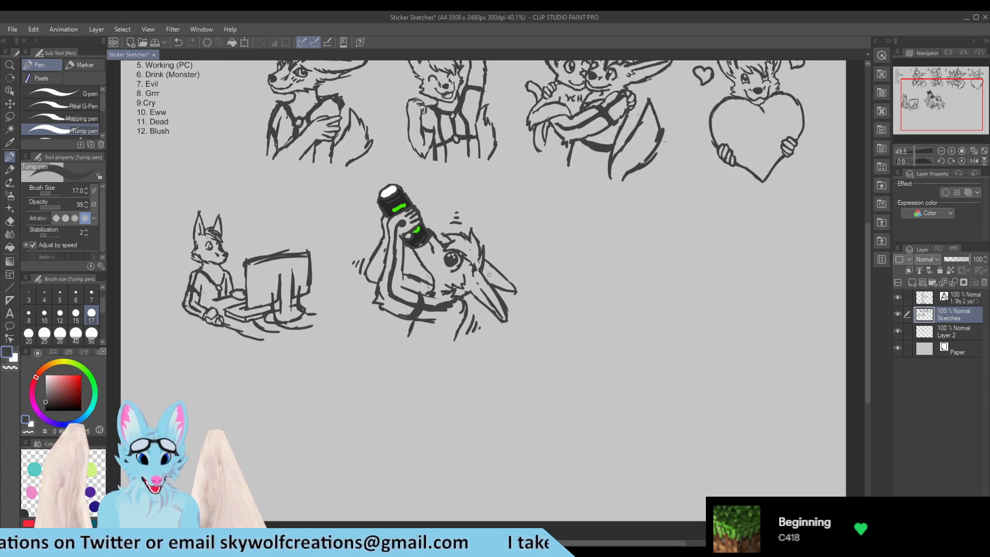
scroll(456, 196, up, 1)
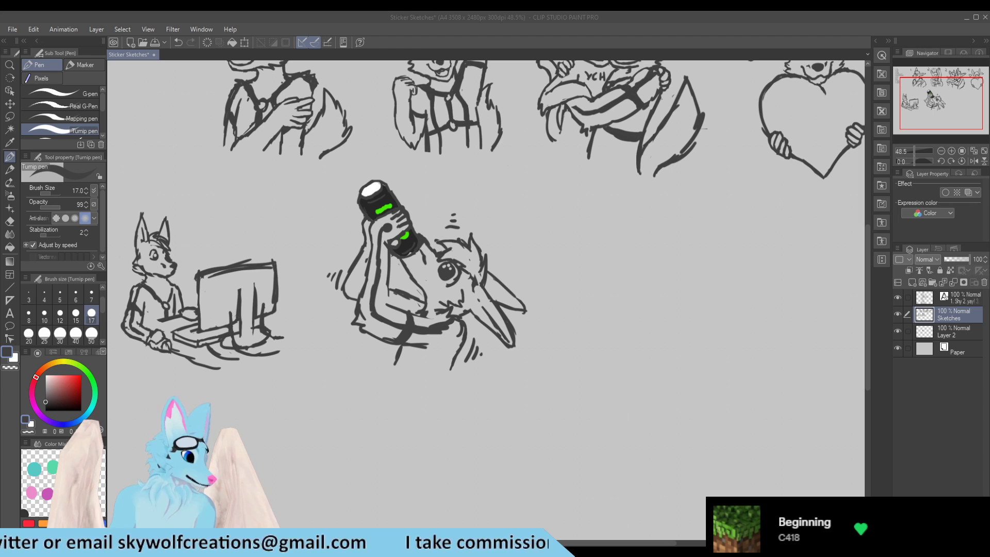
scroll(449, 275, up, 7)
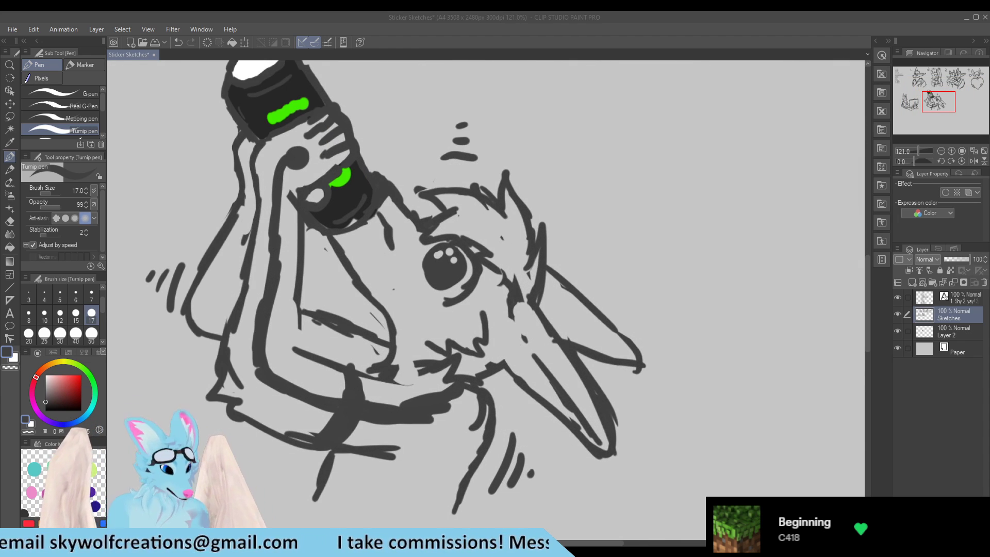
click(477, 331)
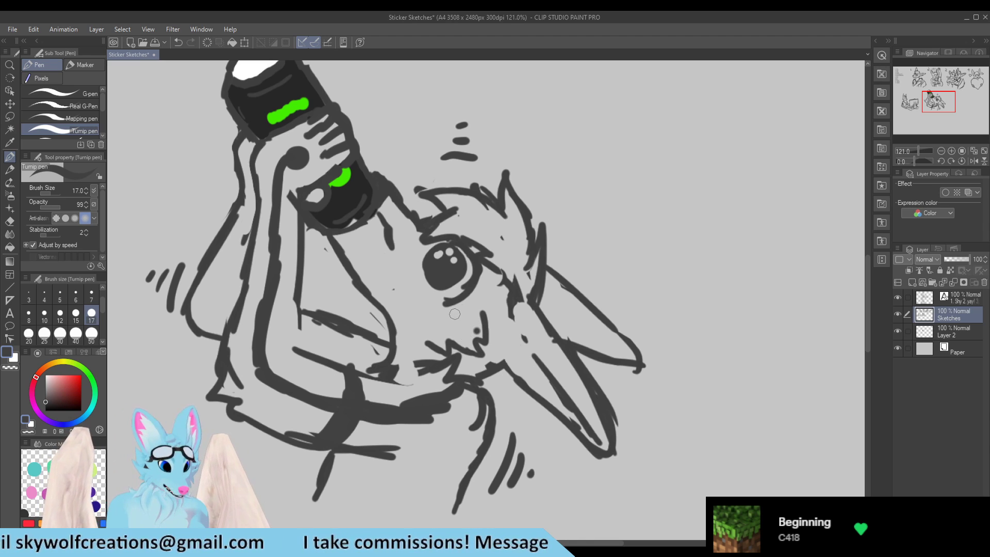
mouse_move(487, 281)
mouse_down()
mouse_move(474, 305)
mouse_move(490, 272)
mouse_move(458, 314)
mouse_move(469, 317)
mouse_move(436, 319)
mouse_move(443, 329)
mouse_move(459, 325)
mouse_move(468, 315)
mouse_move(428, 324)
mouse_move(423, 369)
mouse_up()
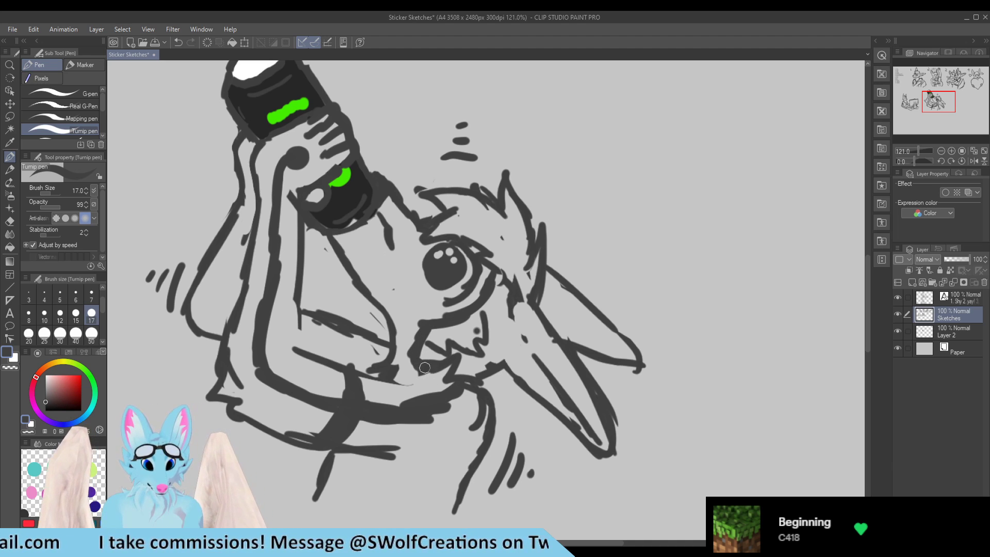
key(e)
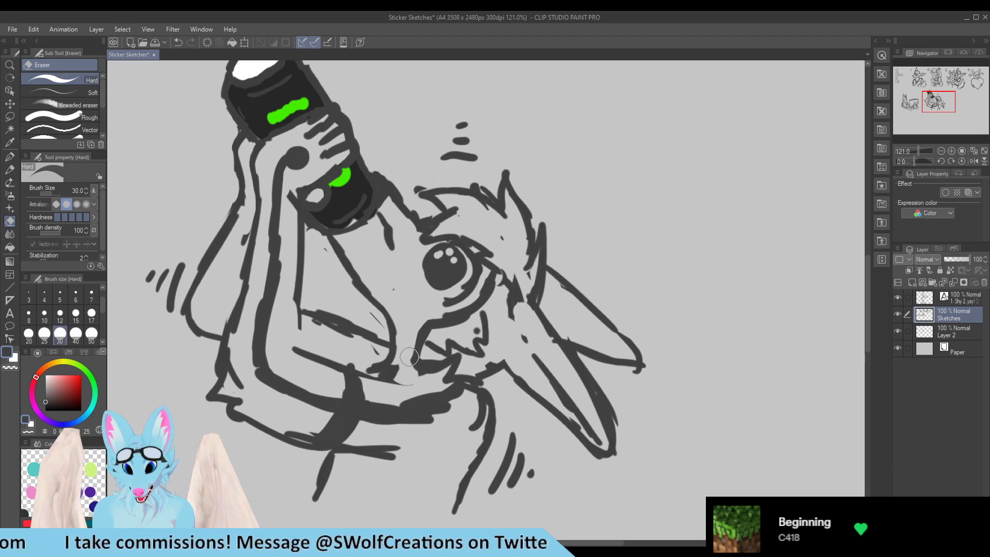
key(p)
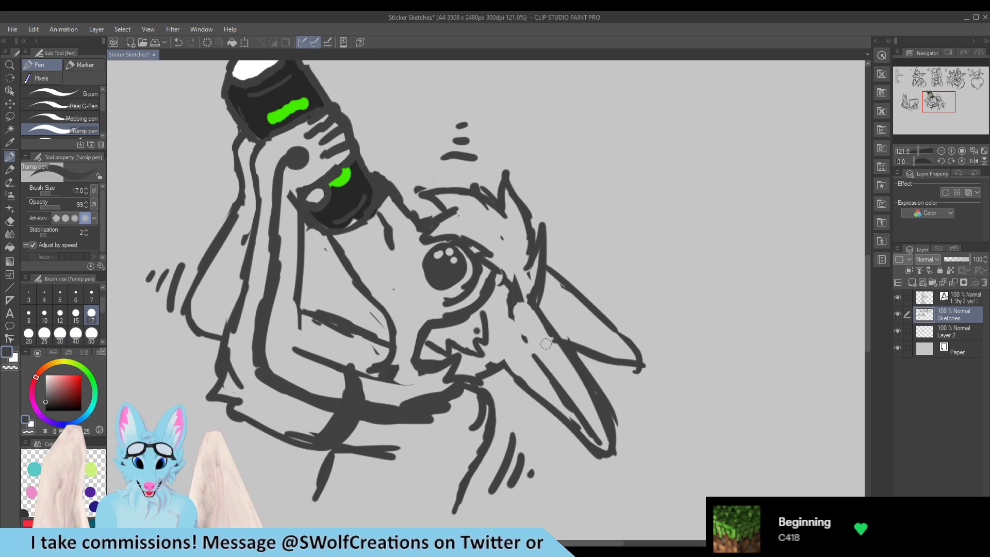
Step: Draw a dark curved outline around the front and underside of the drinking character's eye, and save the document
scroll(381, 248, down, 8)
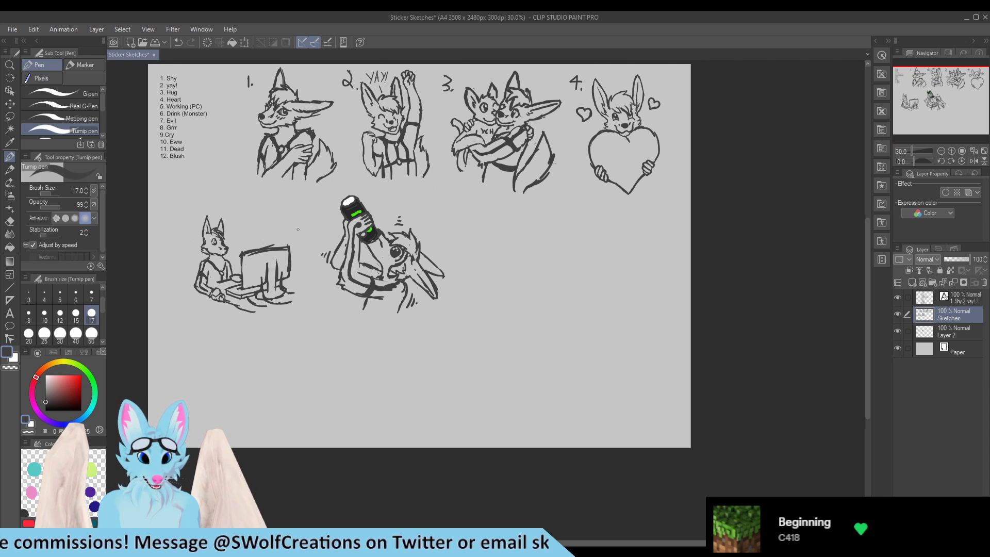
scroll(304, 229, up, 1)
scroll(394, 264, up, 4)
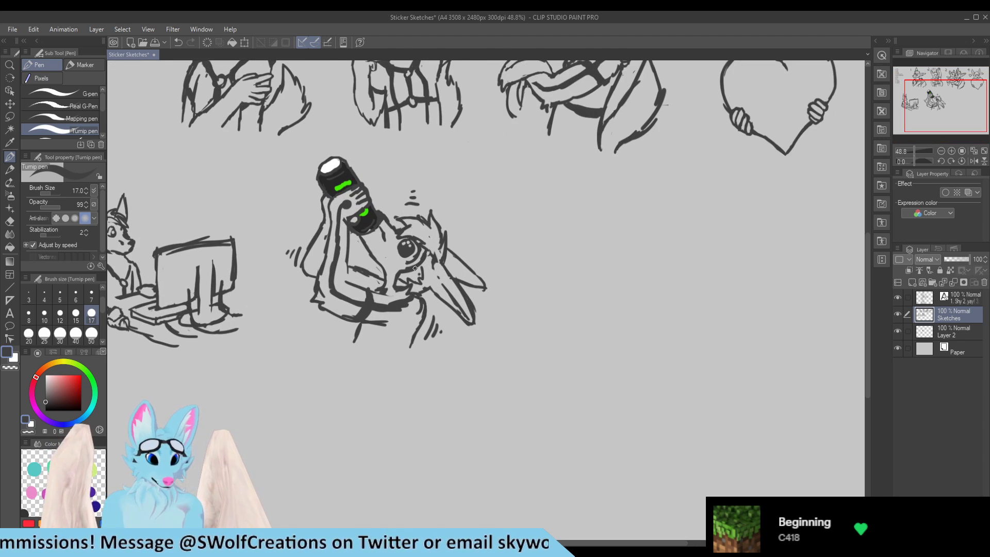
scroll(374, 250, down, 4)
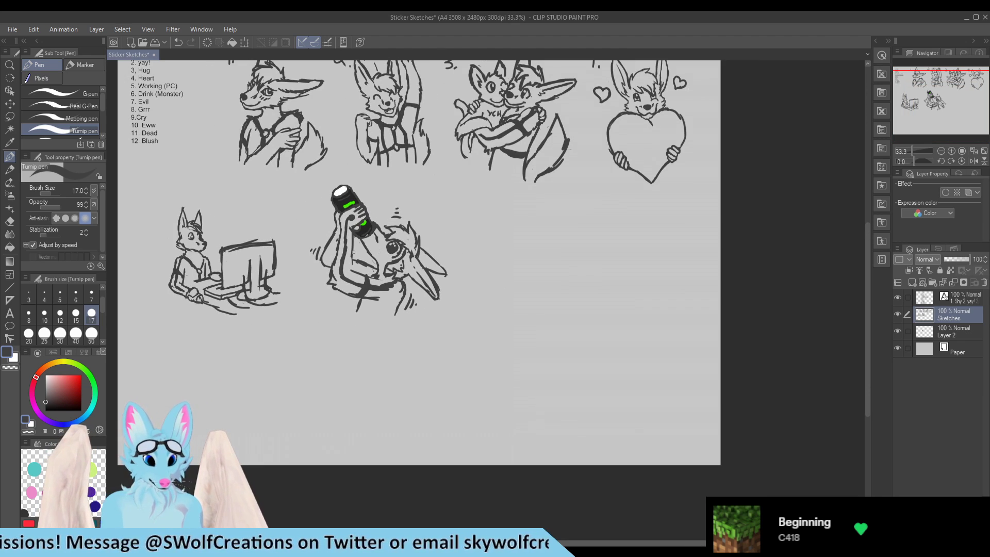
scroll(495, 248, up, 8)
scroll(503, 250, up, 2)
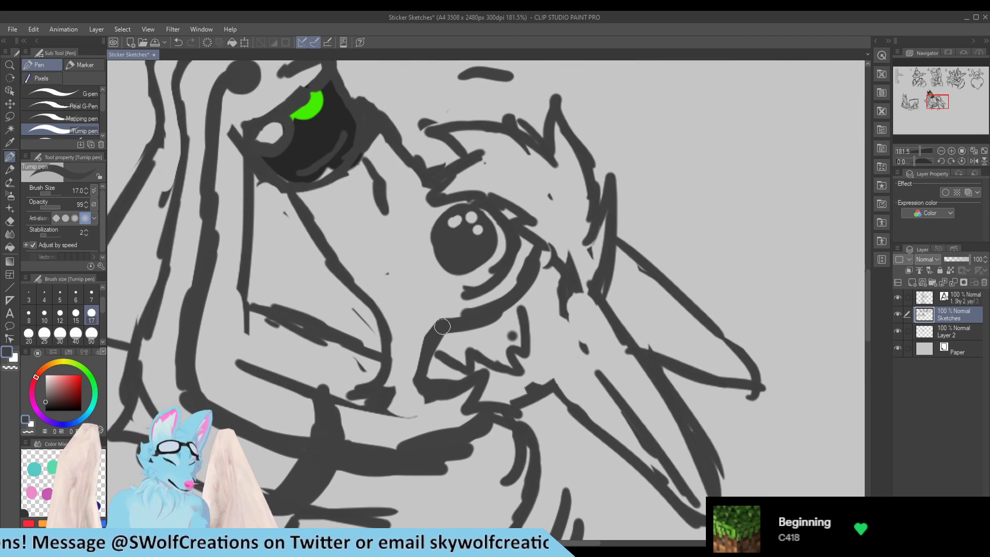
mouse_move(420, 246)
mouse_down()
mouse_move(440, 280)
mouse_move(426, 260)
mouse_move(468, 294)
mouse_move(441, 284)
mouse_move(429, 244)
mouse_up()
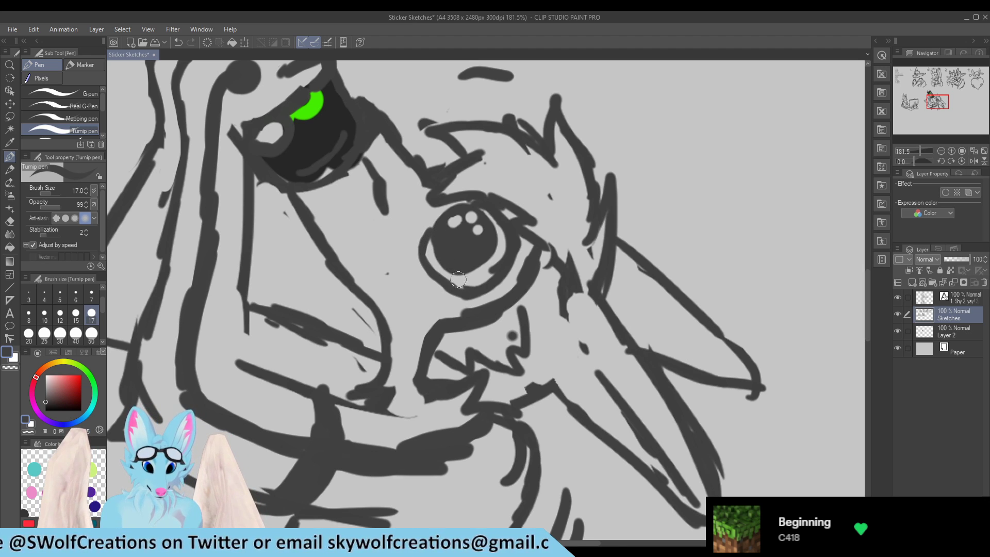
scroll(317, 247, down, 6)
scroll(317, 247, down, 2)
scroll(242, 236, up, 3)
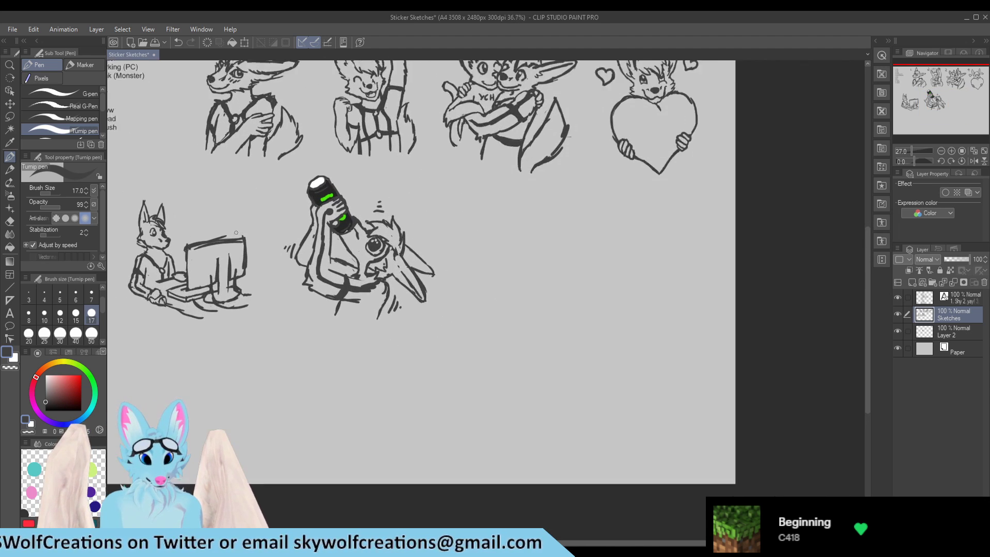
key(ctrl+s)
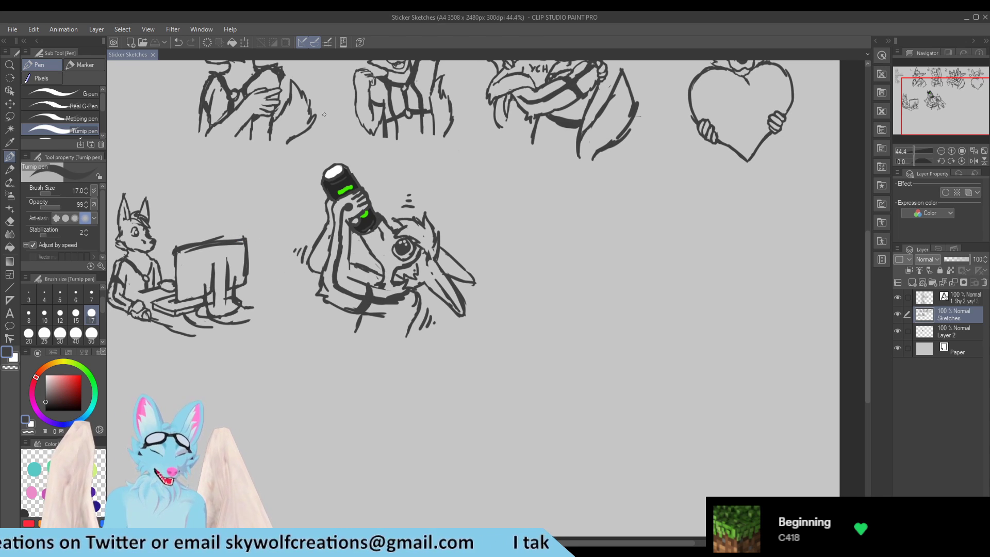
Step: Handwrite the label "6." beside the can of the drinking character sketch
scroll(412, 301, down, 3)
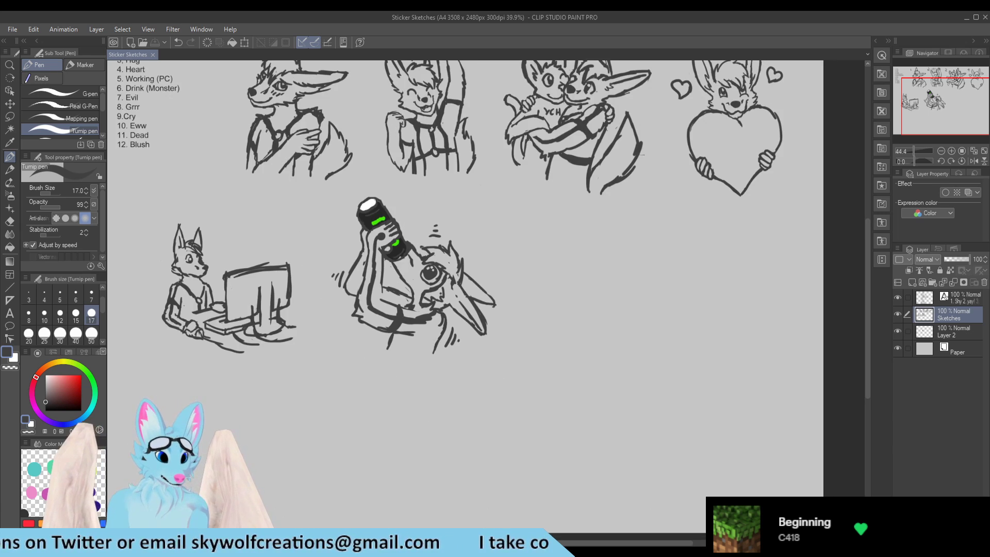
scroll(411, 300, up, 2)
scroll(375, 319, up, 1)
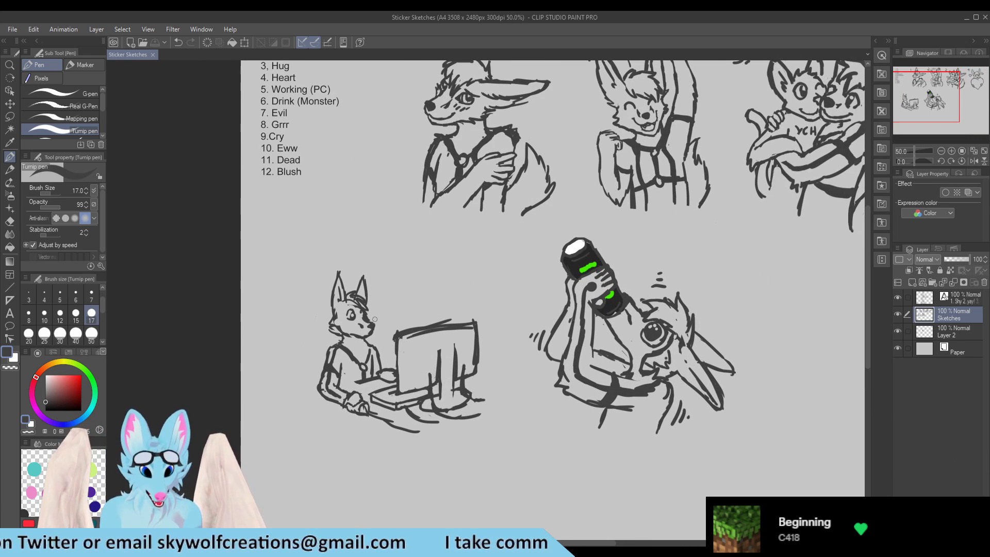
mouse_move(531, 244)
mouse_down()
mouse_move(518, 259)
mouse_move(539, 271)
mouse_up()
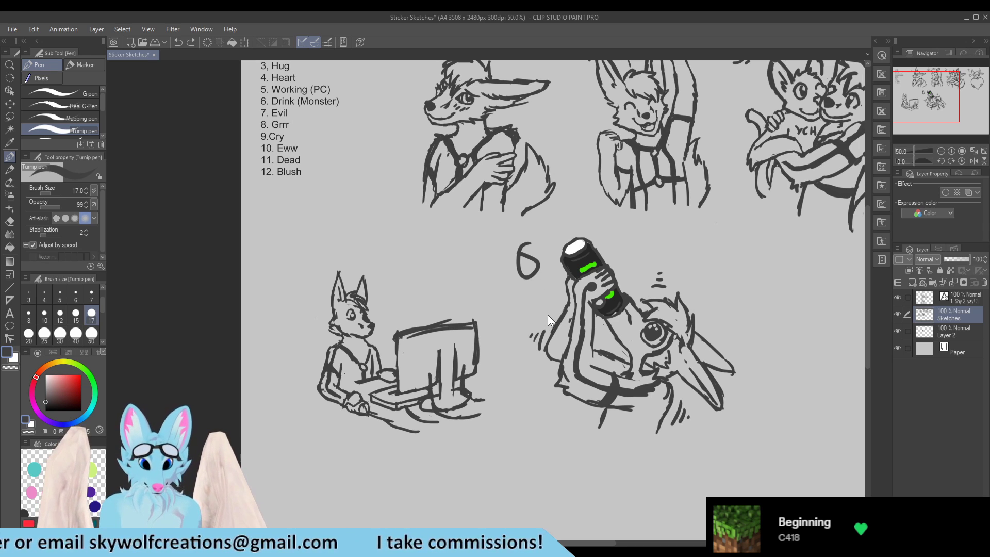
drag(526, 241, 535, 273)
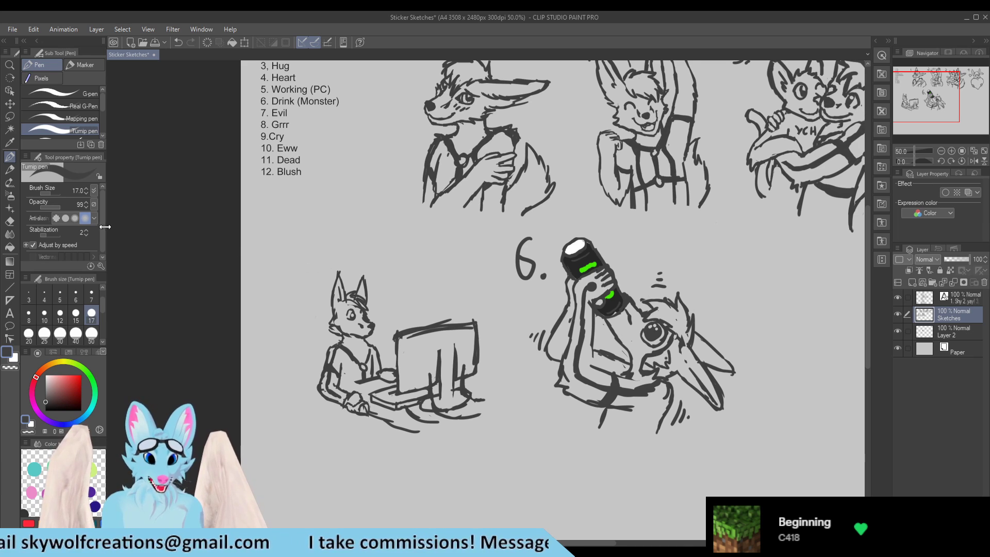
scroll(313, 258, down, 3)
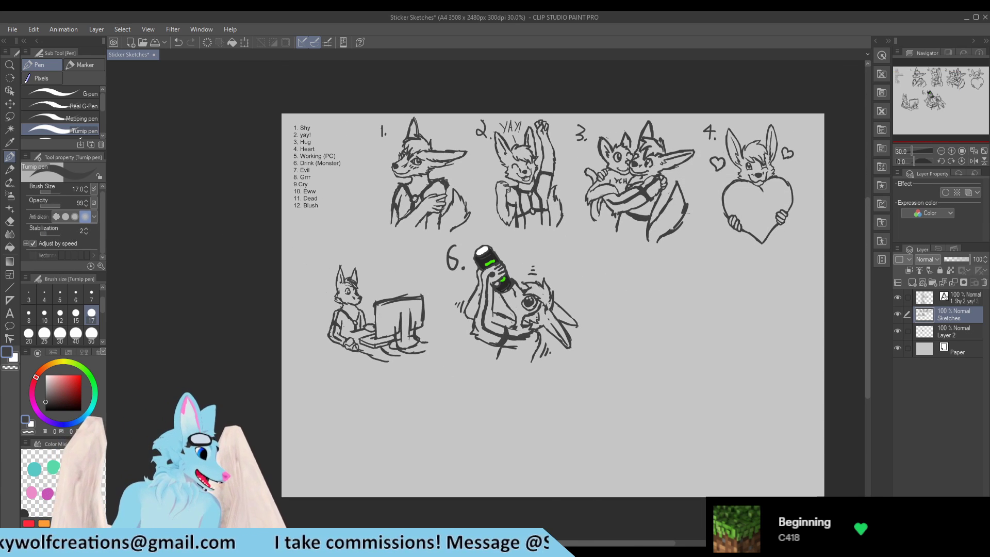
scroll(671, 314, up, 3)
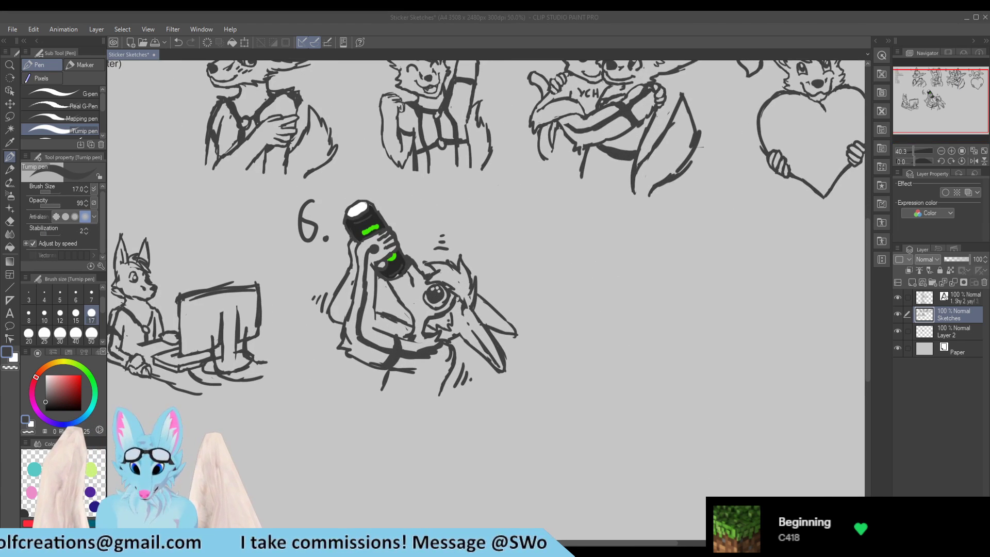
scroll(323, 276, down, 2)
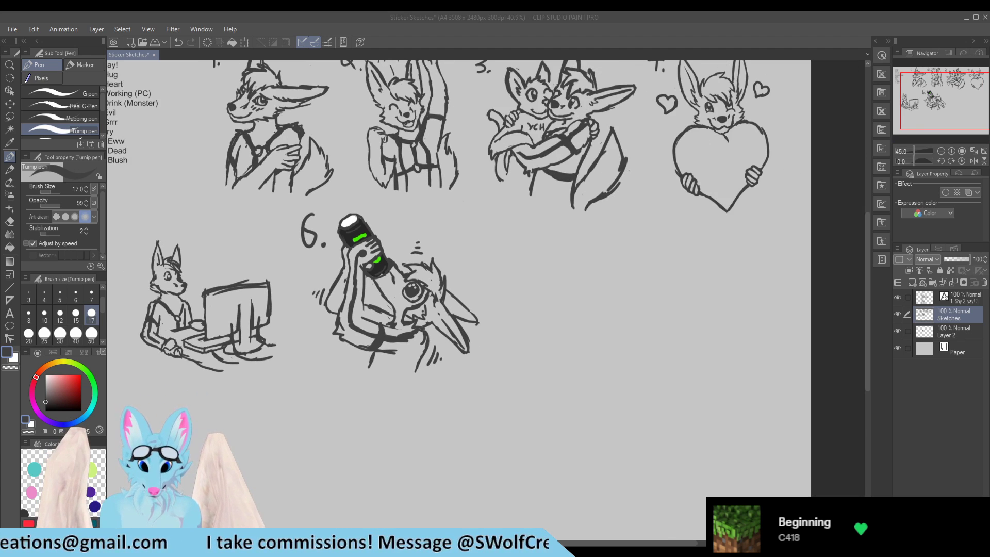
scroll(619, 284, up, 2)
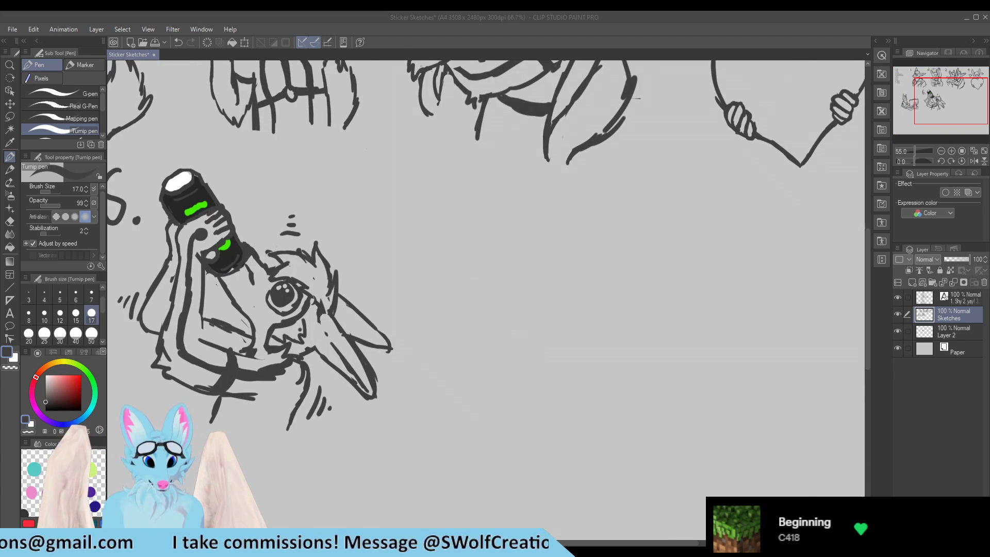
scroll(312, 242, down, 2)
scroll(544, 230, up, 1)
scroll(476, 247, up, 2)
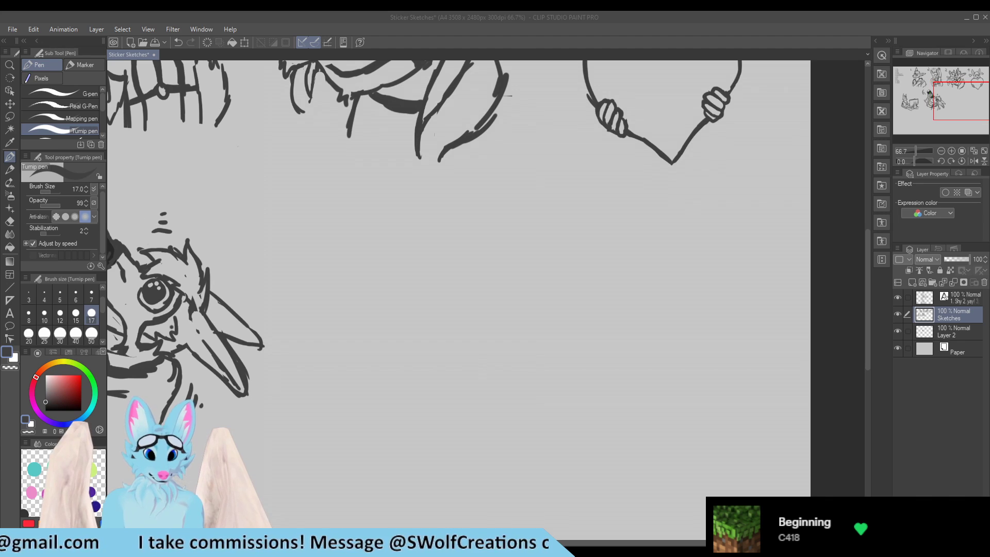
drag(453, 238, 433, 290)
key(ctrl+z)
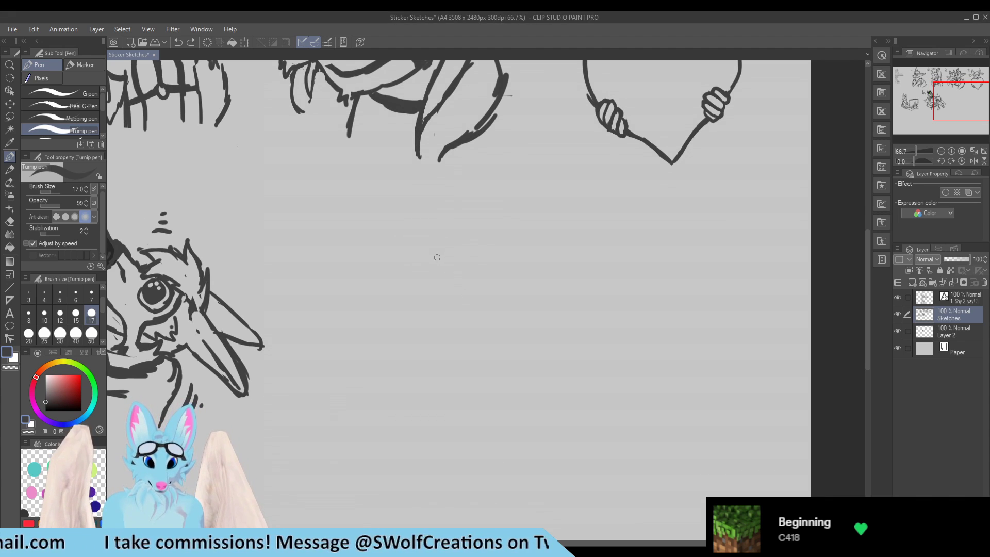
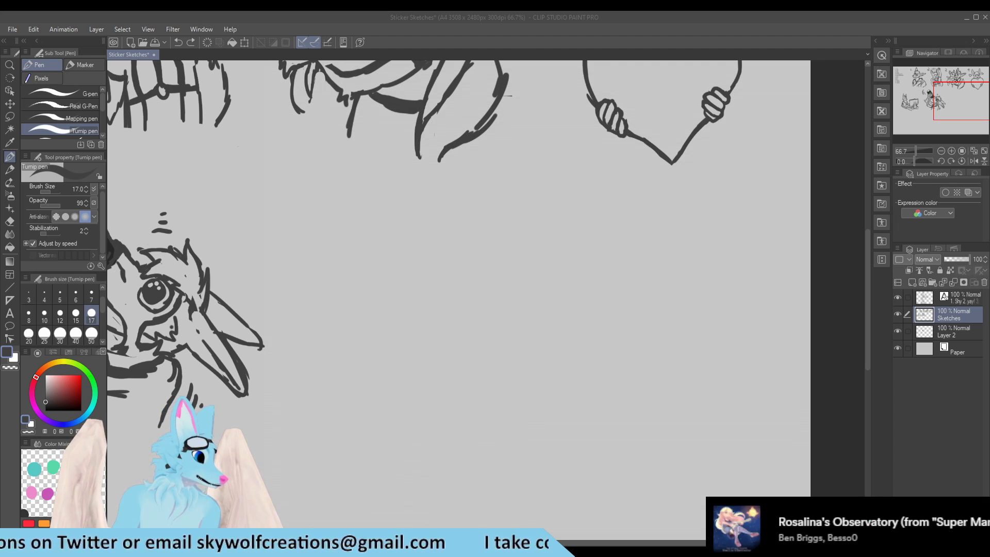
Step: Sketch a double-outlined circle for a new character's head in the empty area below sketches 3 and 4
scroll(268, 248, down, 5)
scroll(361, 233, up, 6)
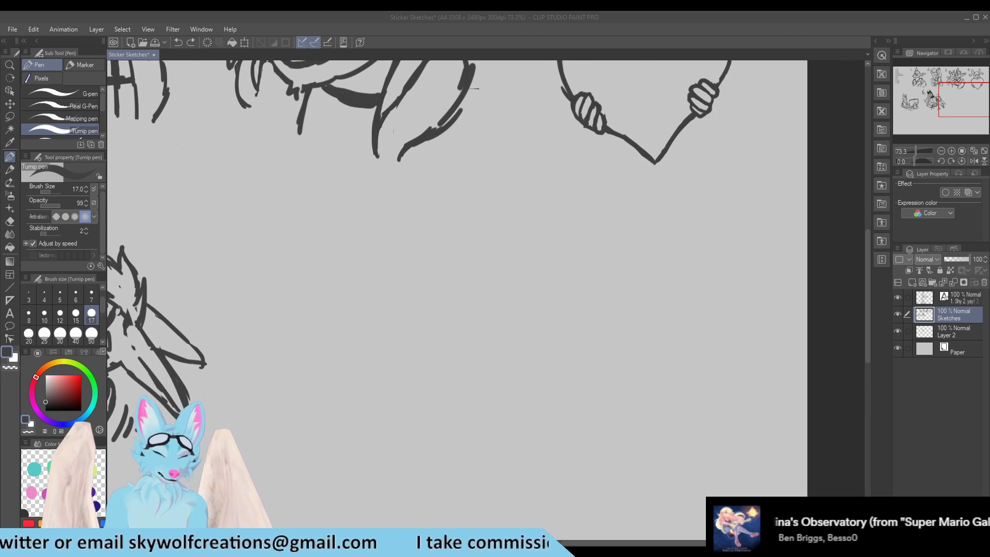
click(371, 268)
drag(383, 259, 389, 266)
mouse_move(380, 338)
mouse_down()
mouse_move(420, 268)
mouse_move(371, 240)
mouse_up()
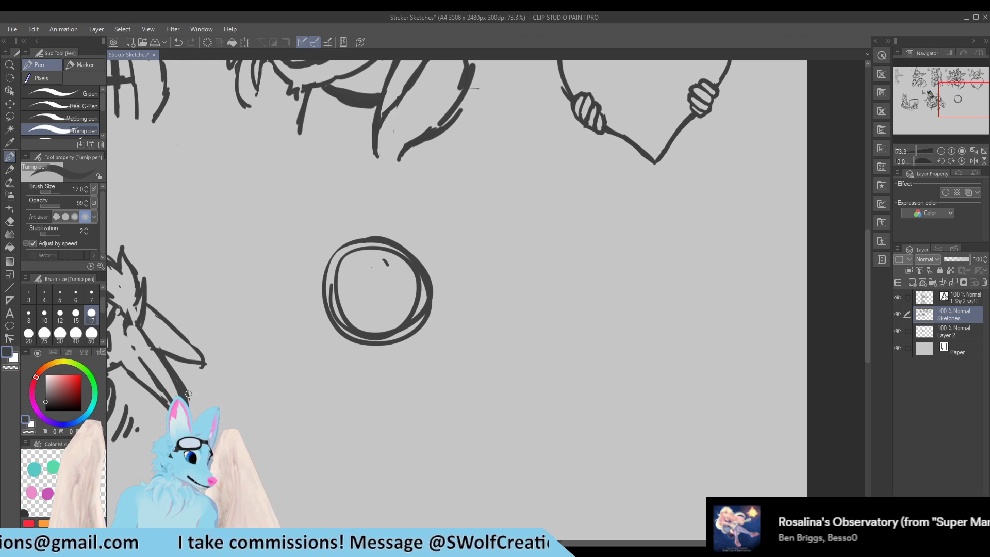
Step: Draw a small nose and open smiling mouth low inside the circle, and add a short jaw stroke across its lower edge
scroll(287, 287, up, 2)
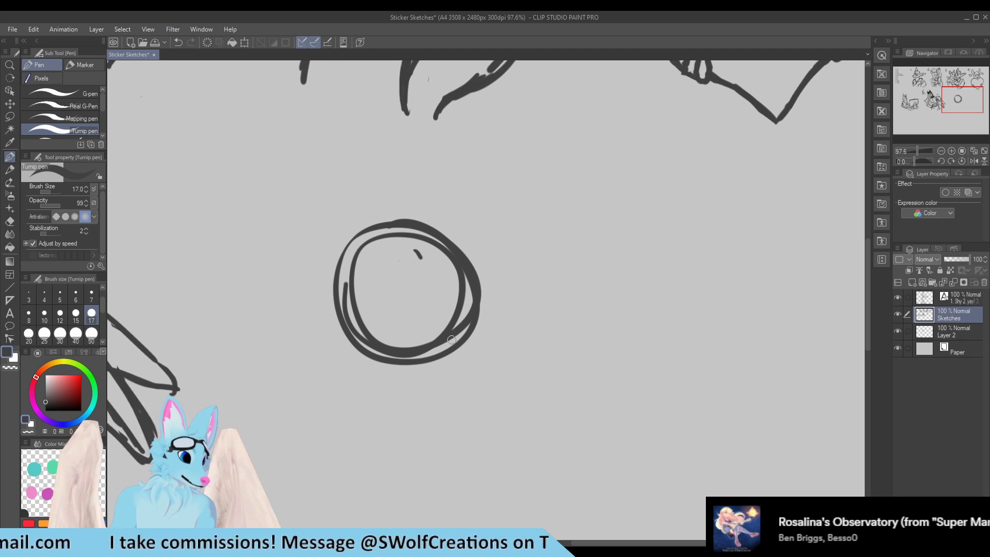
scroll(449, 338, down, 2)
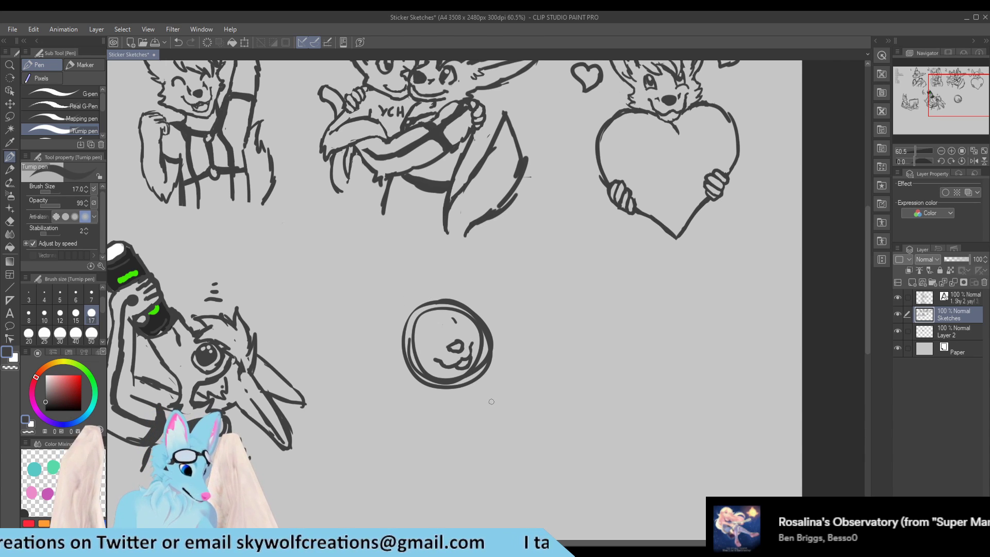
mouse_move(453, 391)
mouse_down()
mouse_move(477, 371)
mouse_move(496, 377)
mouse_up()
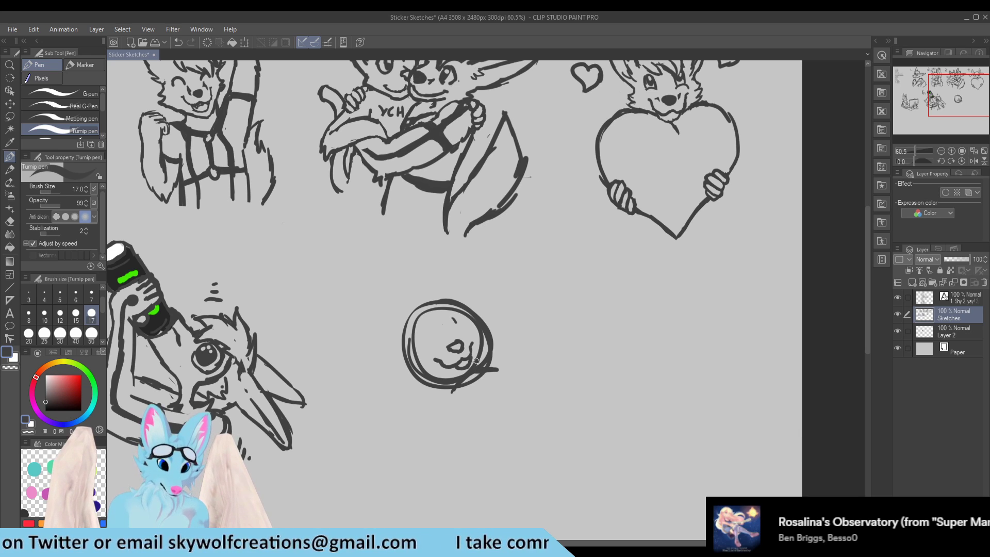
mouse_move(444, 299)
mouse_down()
mouse_move(435, 254)
mouse_move(462, 302)
mouse_up()
key(ctrl+z)
key(ctrl+z)
key(ctrl+z)
key(ctrl+z)
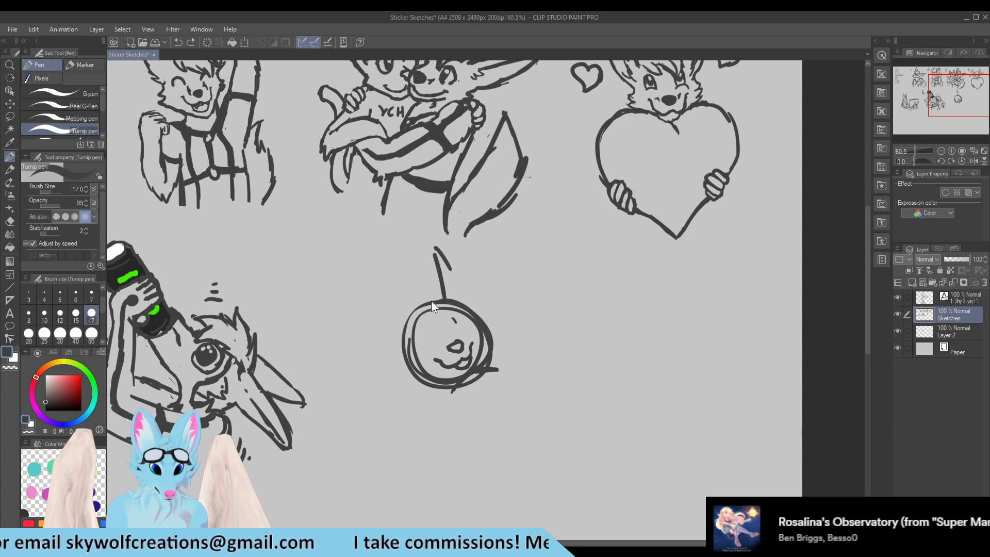
key(ctrl+z)
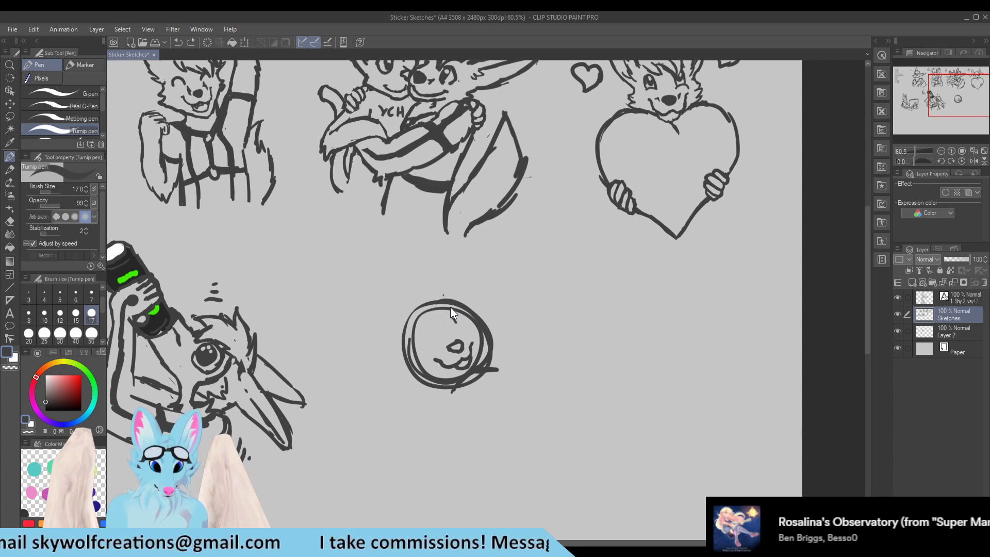
Step: Draw a curved, horn-shaped ear with an inner line on top of the round head
mouse_move(442, 300)
mouse_down()
mouse_move(440, 265)
mouse_move(424, 259)
mouse_move(454, 272)
mouse_move(474, 309)
mouse_up()
drag(451, 273, 460, 311)
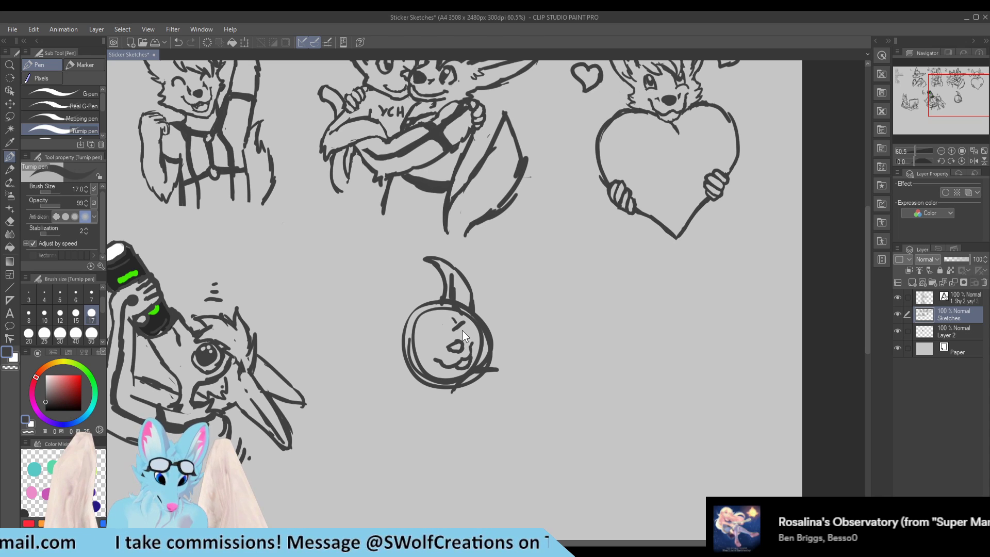
Step: Try short strokes for the two eyes on the round face and erase them again
scroll(418, 357, up, 2)
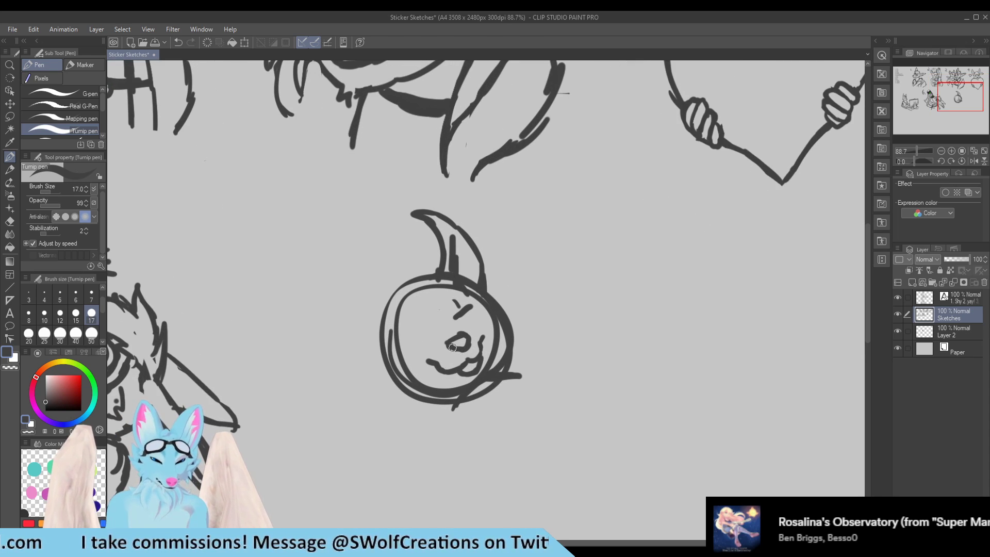
key(e)
drag(467, 320, 462, 320)
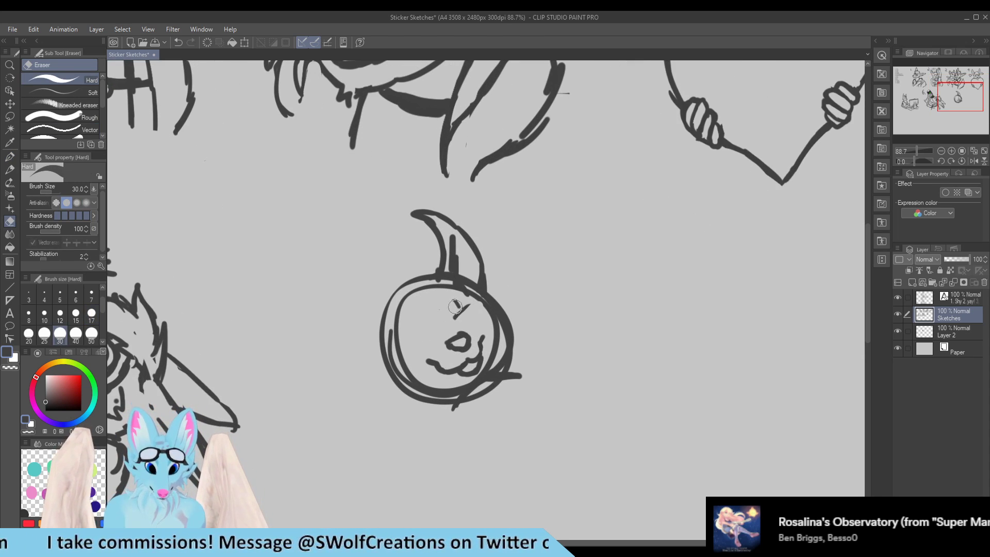
key(p)
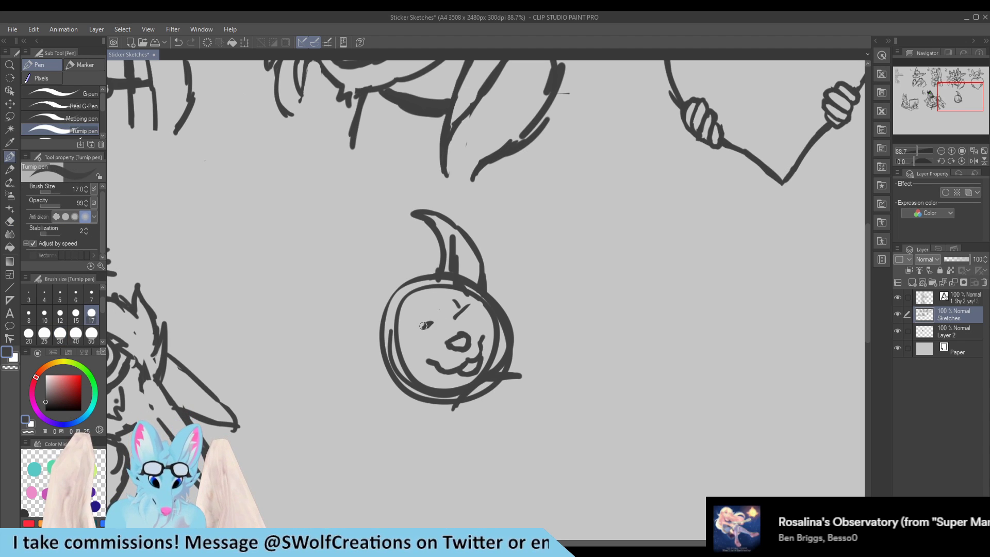
mouse_move(414, 333)
mouse_down()
mouse_move(435, 328)
mouse_move(410, 342)
mouse_move(434, 323)
mouse_move(411, 339)
mouse_up()
key(e)
key(p)
key(e)
drag(463, 309, 457, 317)
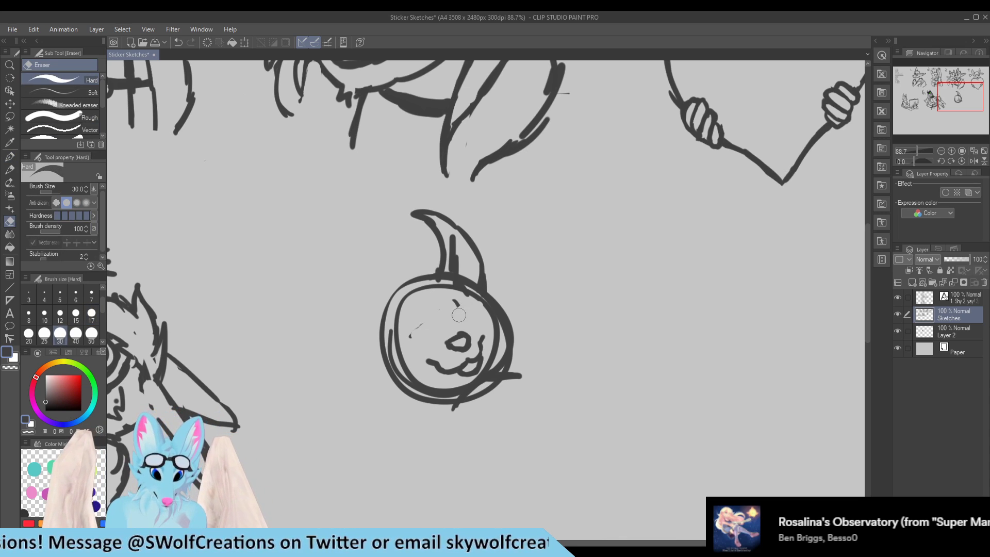
Step: Draw both eyes on the round face with slanted upper lids and dark pupils with small highlights
key(p)
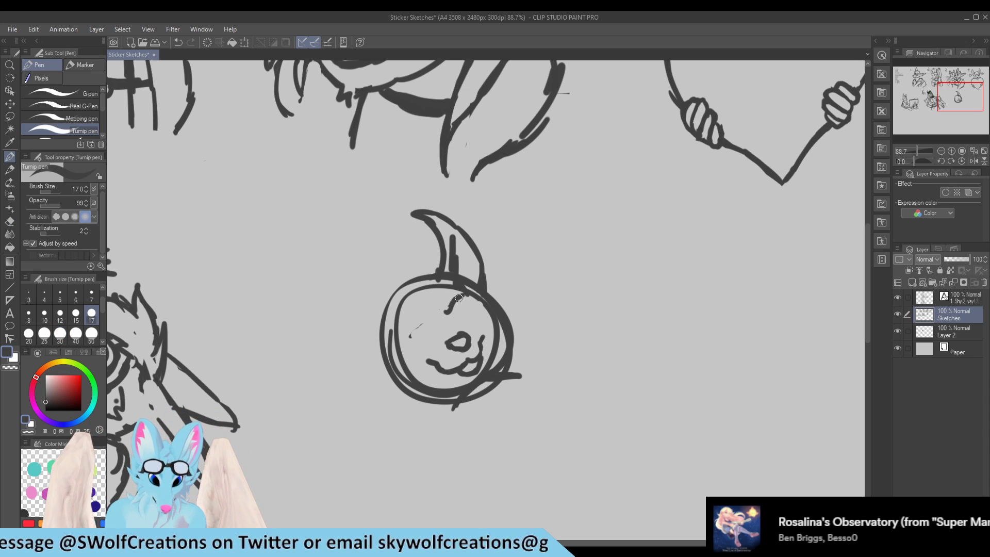
drag(427, 326, 412, 334)
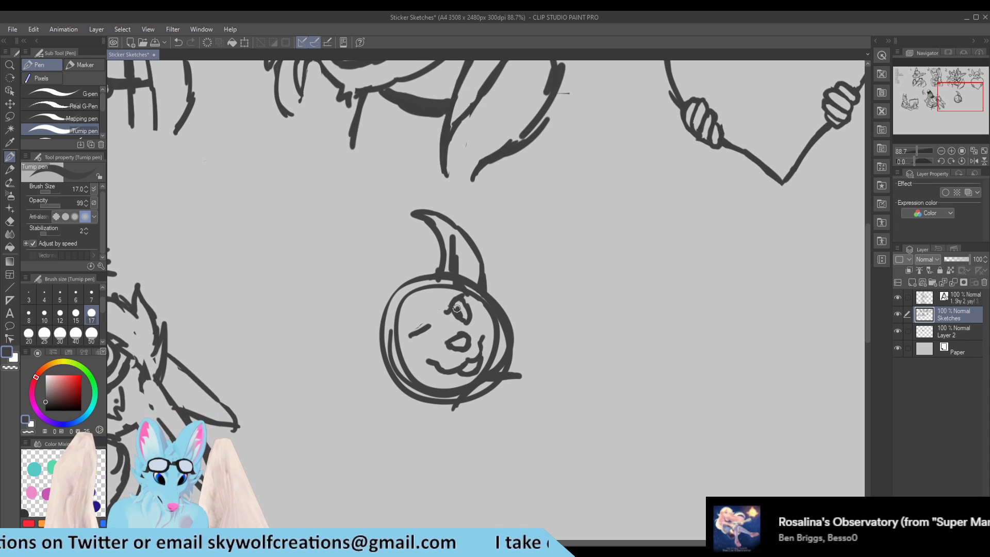
key(e)
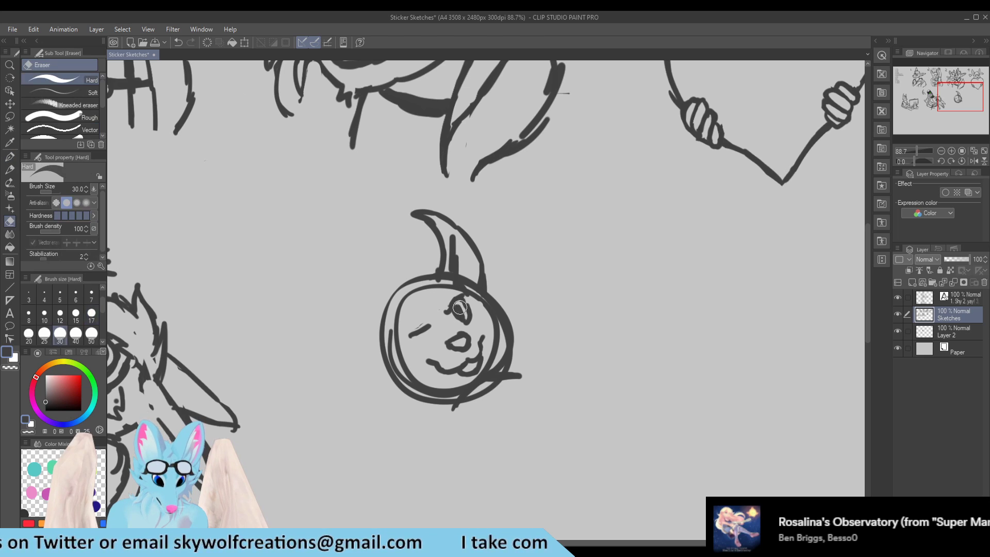
key(p)
mouse_move(421, 338)
mouse_down()
mouse_move(418, 347)
mouse_move(435, 348)
mouse_move(436, 330)
mouse_move(428, 343)
mouse_move(424, 335)
mouse_up()
key(e)
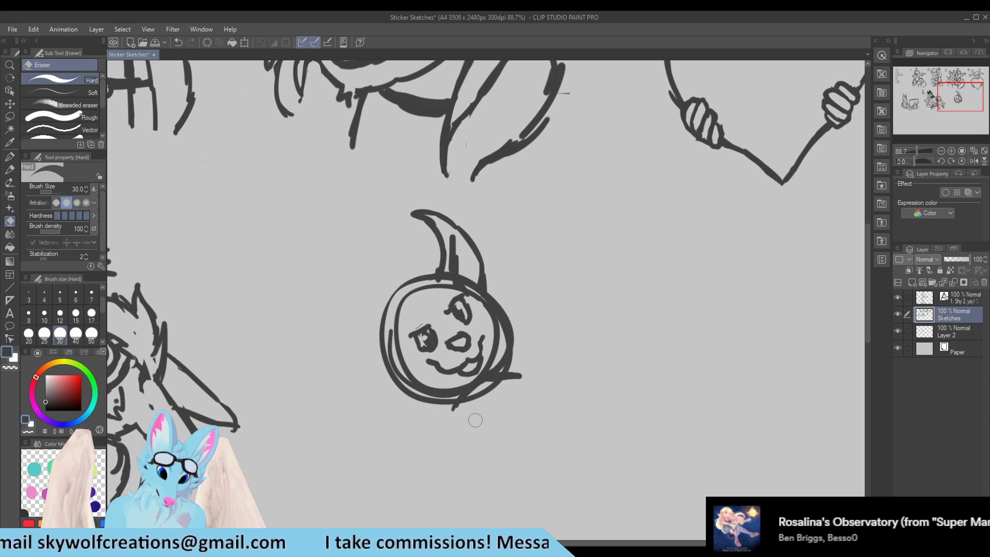
key(p)
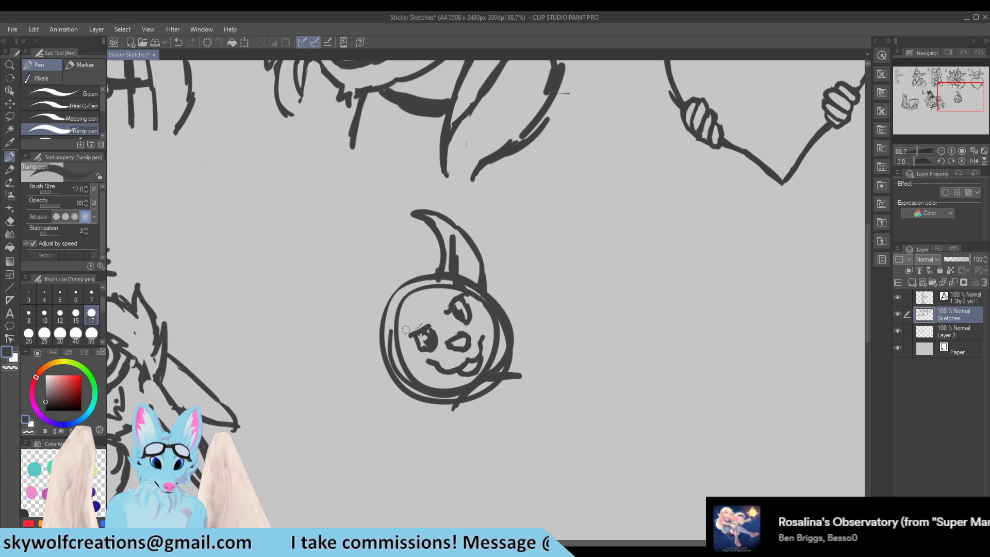
Step: Erase the curved ear and redraw it as a straighter, upright pointed ear on the head
key(e)
mouse_move(425, 217)
mouse_down()
mouse_move(444, 269)
mouse_move(467, 232)
mouse_up()
key(p)
mouse_move(454, 275)
mouse_down()
mouse_move(444, 220)
mouse_move(454, 239)
mouse_move(447, 241)
mouse_move(442, 201)
mouse_move(482, 263)
mouse_move(476, 242)
mouse_move(484, 299)
mouse_up()
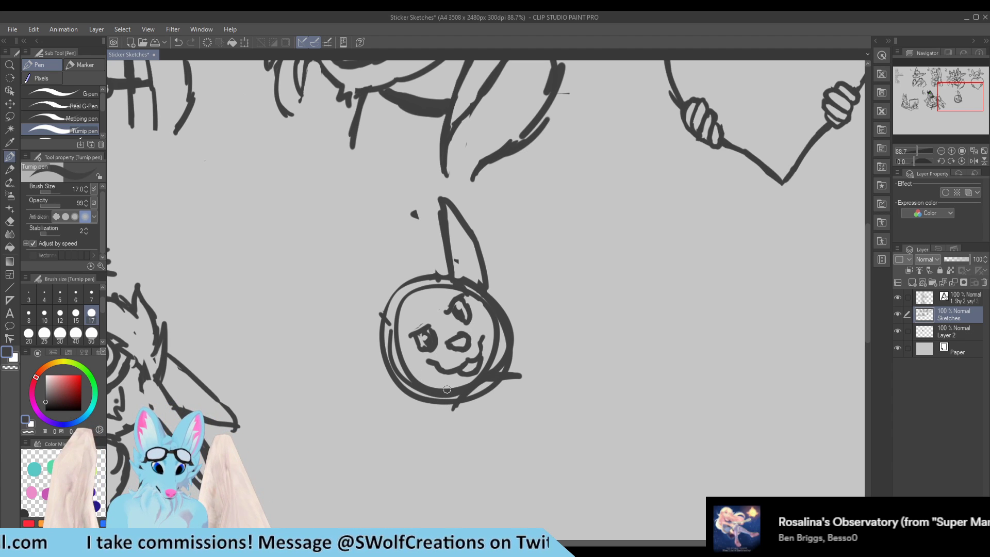
Step: Trim the lid lines and draw flat lower lids to give both eyes a narrowed, squared shape
scroll(421, 357, down, 2)
scroll(386, 329, up, 4)
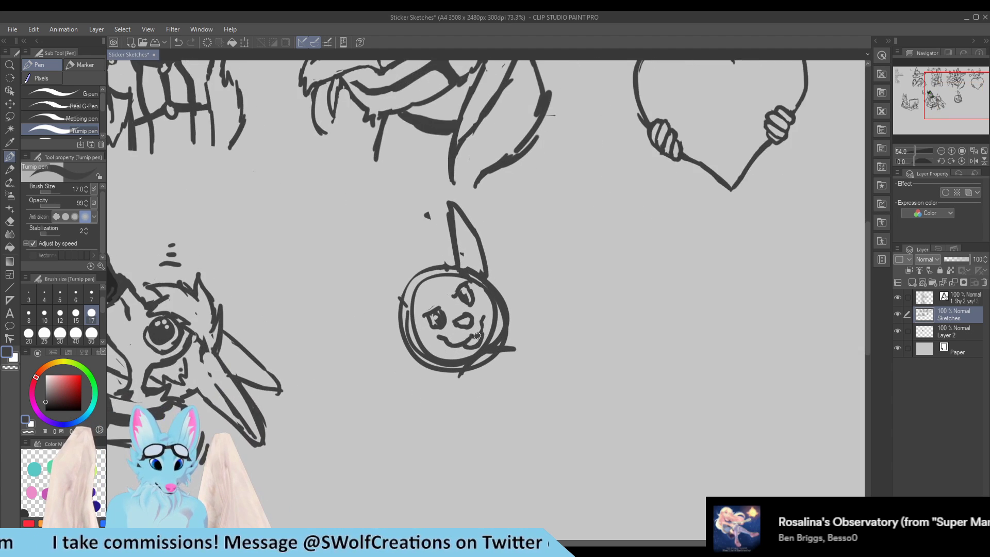
scroll(386, 329, up, 2)
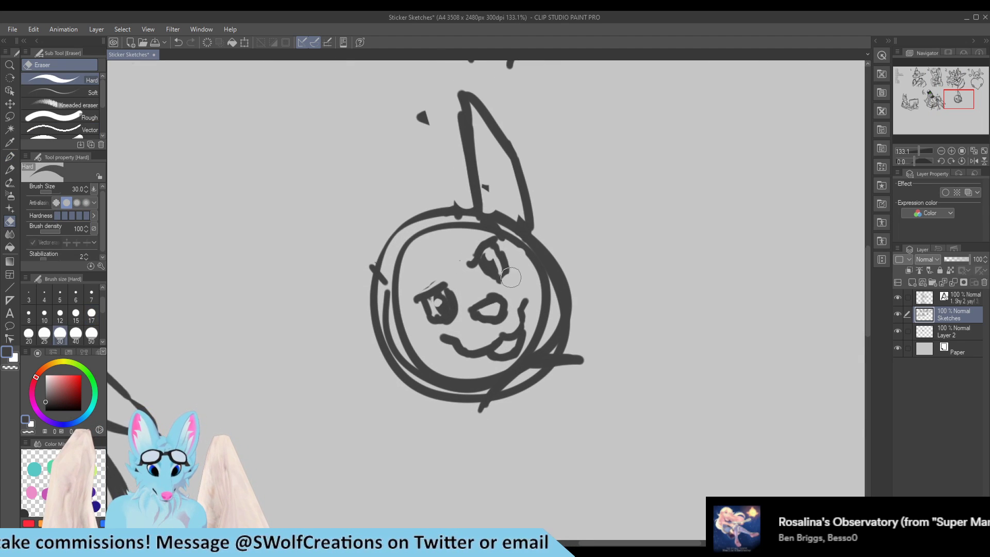
drag(498, 280, 512, 263)
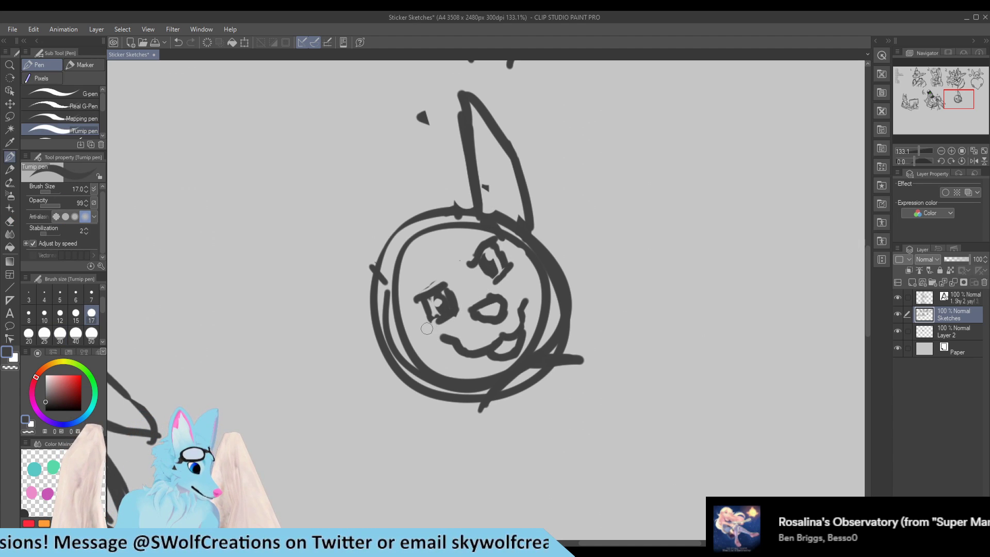
key(e)
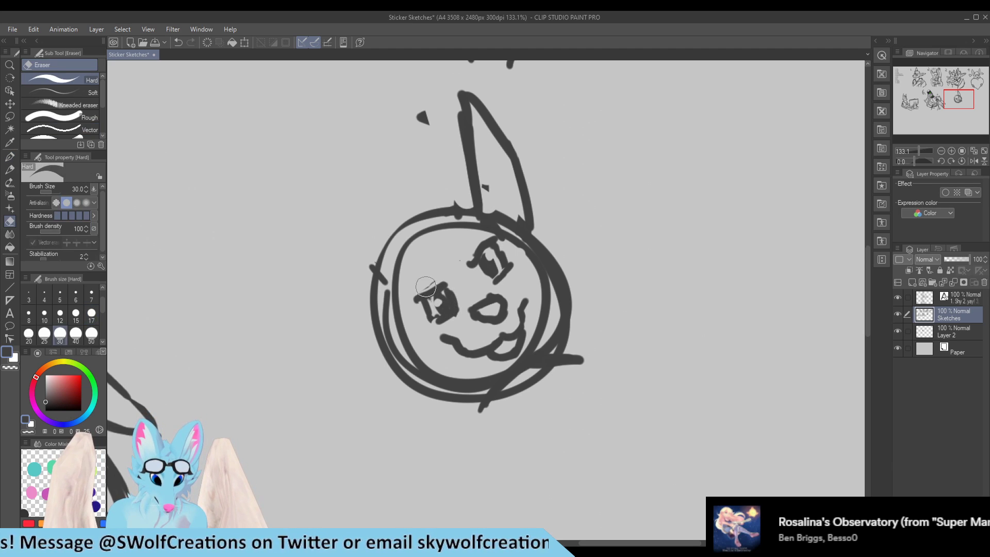
key(p)
drag(453, 311, 434, 322)
Step: Extend the line under the eye above the nose and add short crease strokes between the other eye and the nose
key(e)
key(p)
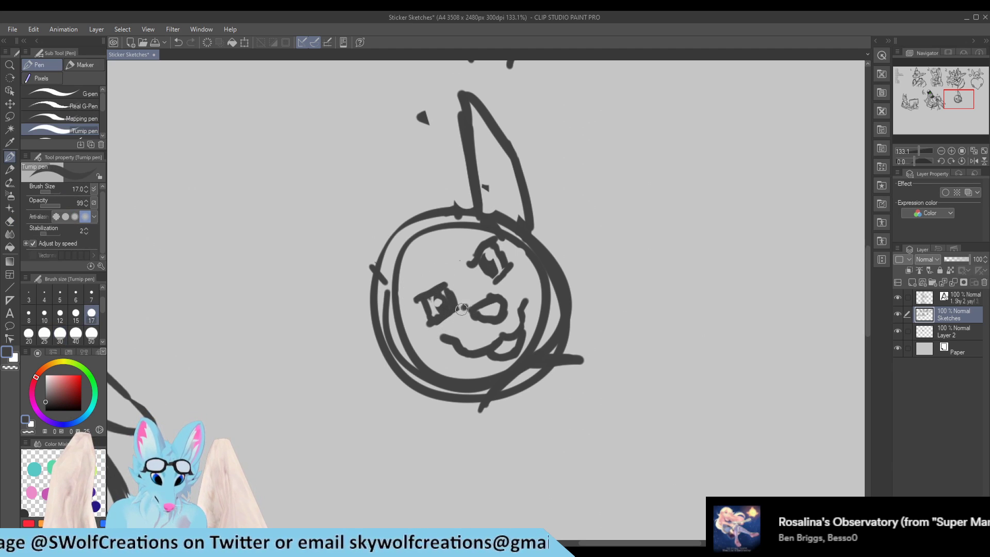
drag(497, 283, 513, 265)
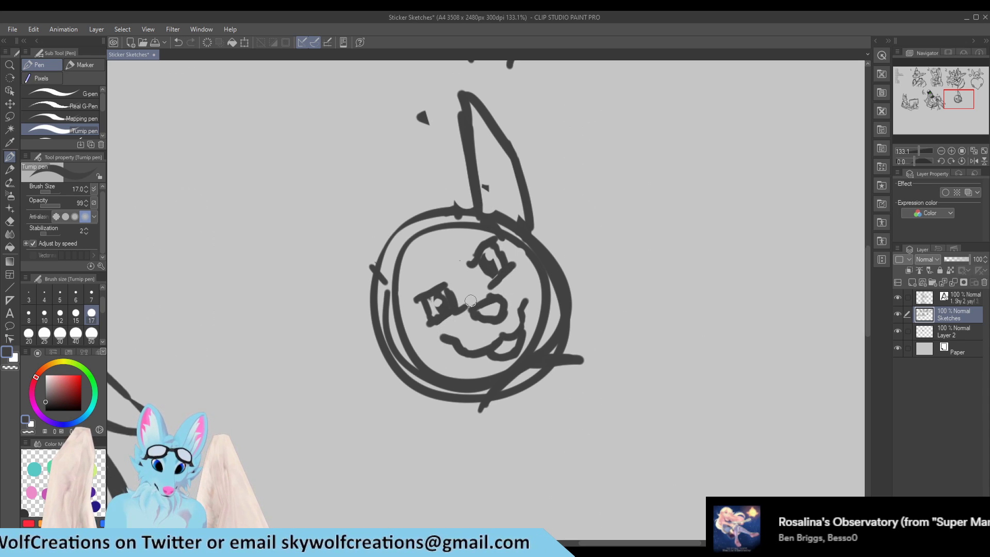
drag(473, 298, 484, 294)
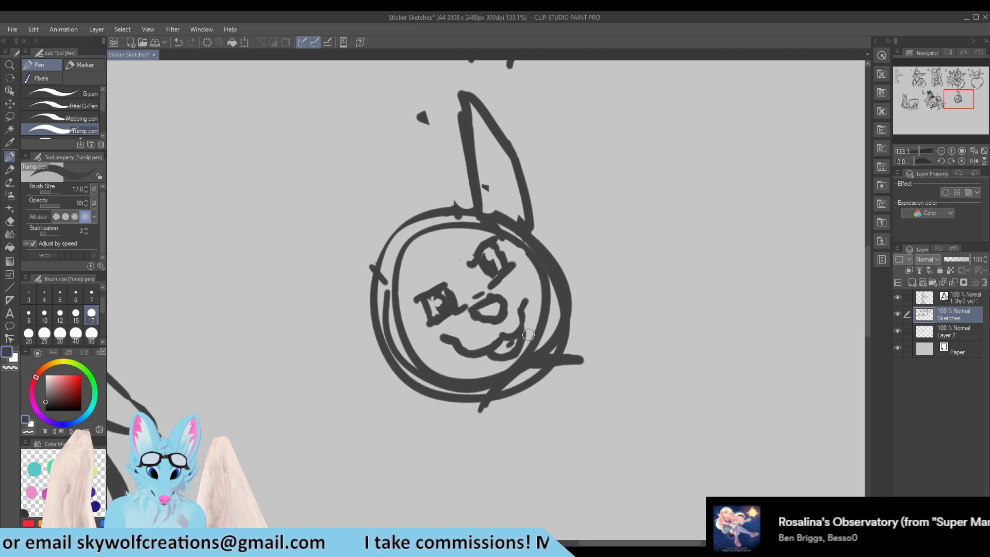
Step: Erase the extra outer circle line along the lower edge of the head, and return to the pen
scroll(530, 388, down, 4)
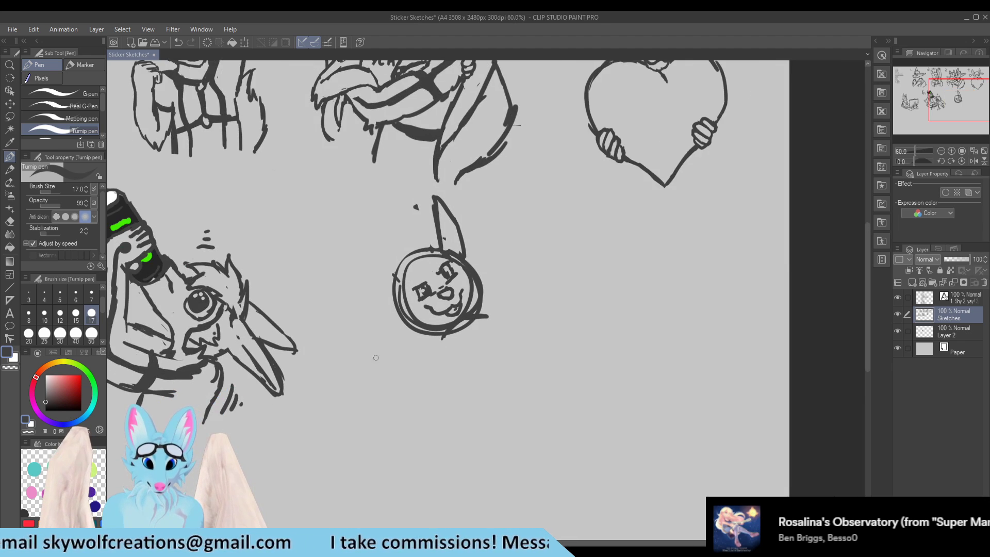
scroll(525, 284, up, 3)
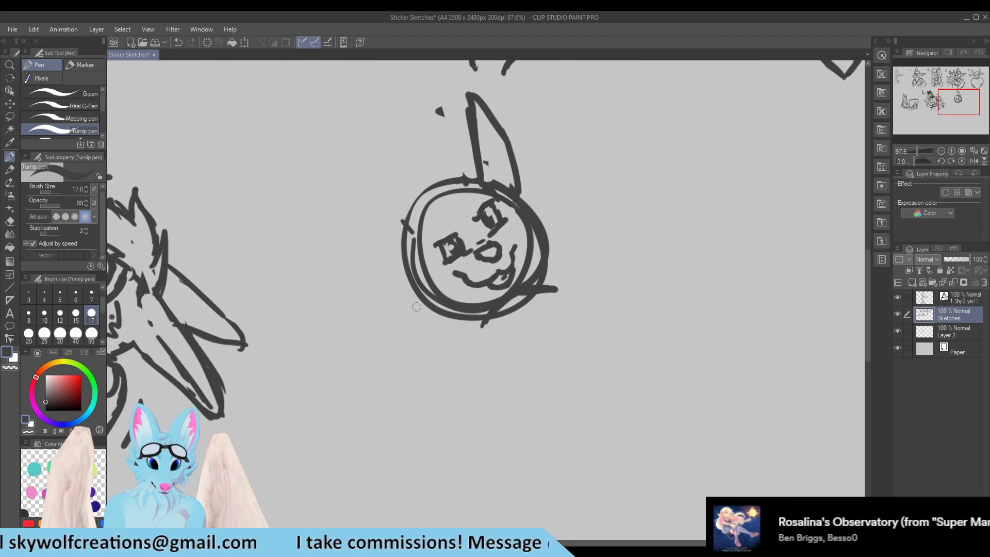
key(e)
mouse_move(454, 307)
mouse_down()
mouse_move(420, 289)
mouse_move(430, 285)
mouse_move(445, 303)
mouse_move(425, 275)
mouse_move(446, 295)
mouse_move(431, 288)
mouse_move(493, 304)
mouse_up()
key(p)
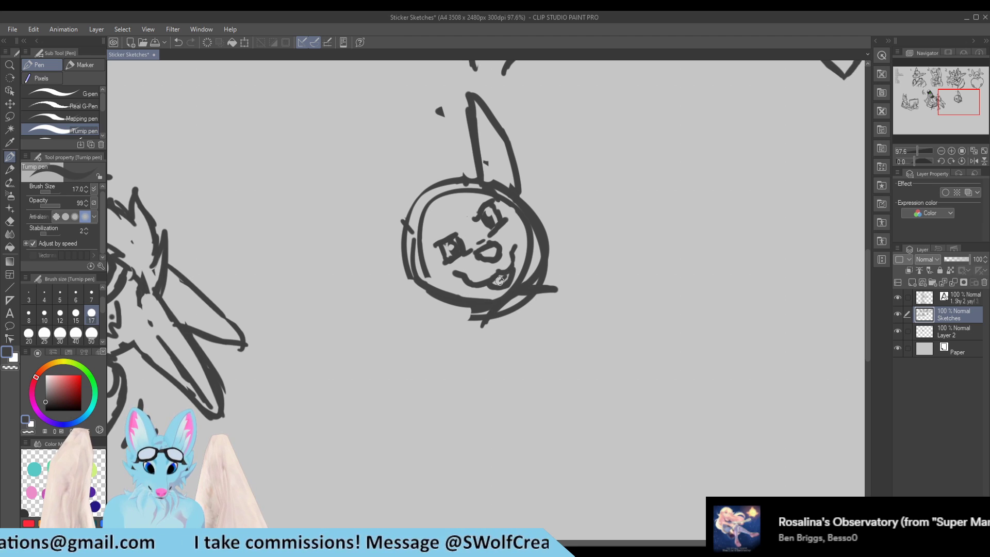
Step: Lasso the new round-headed character beside number 6 and scale it up to about 125%
scroll(494, 356, down, 2)
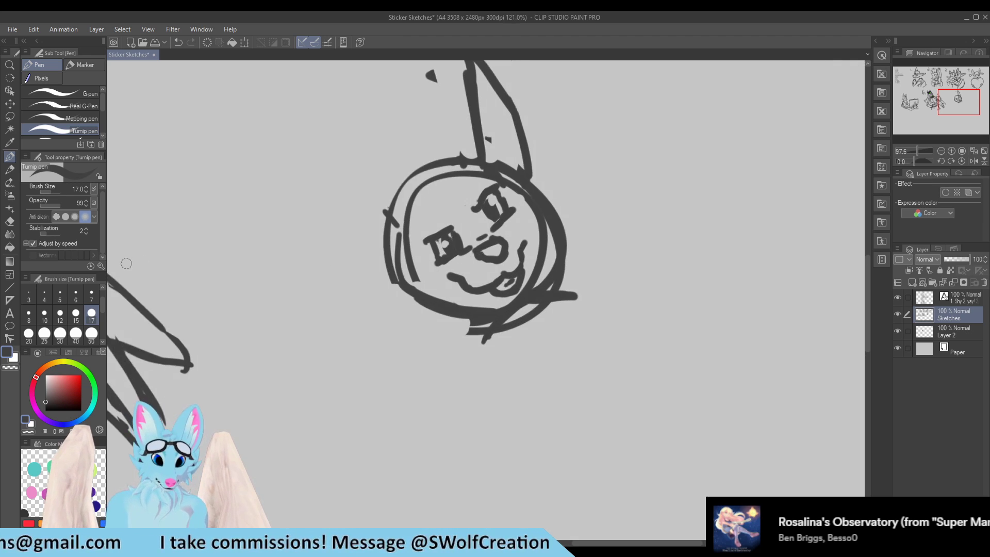
scroll(493, 362, up, 1)
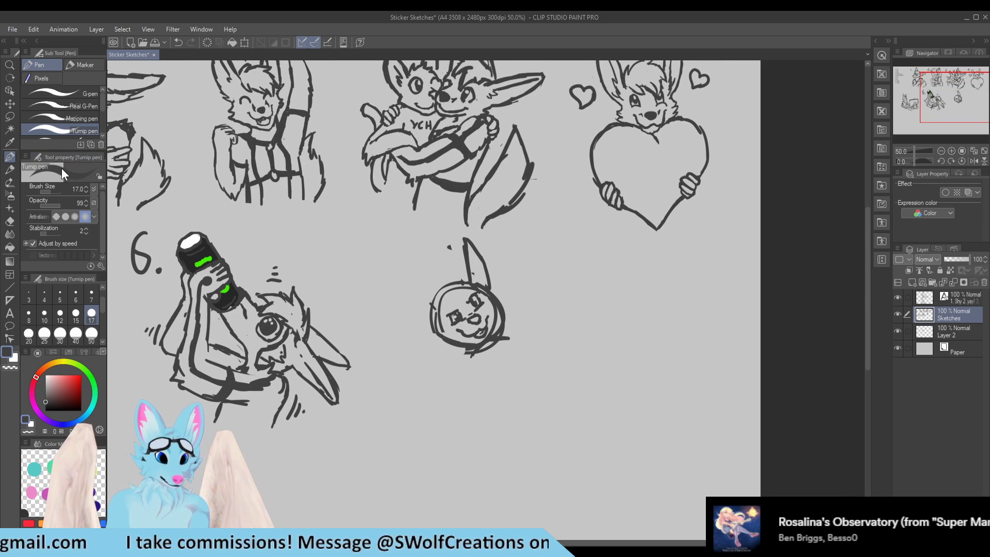
click(10, 117)
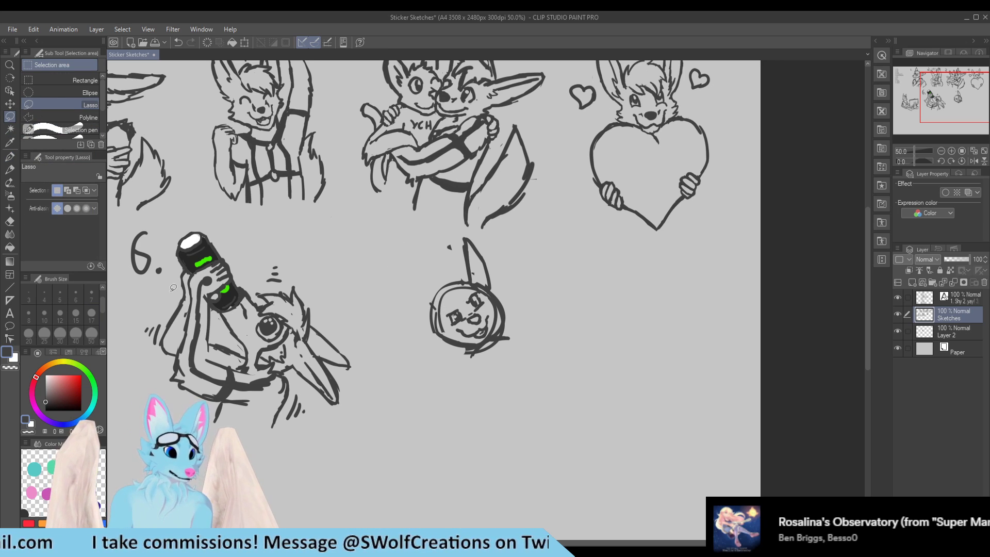
mouse_move(504, 271)
mouse_down()
mouse_move(501, 250)
mouse_move(469, 229)
mouse_move(517, 408)
mouse_move(505, 272)
mouse_up()
key(ctrl+t)
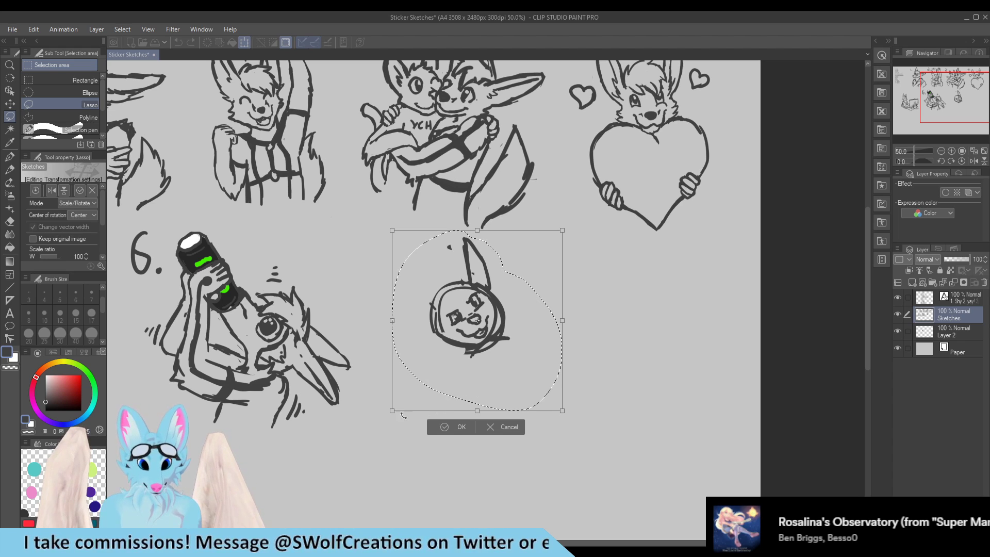
drag(383, 420, 347, 460)
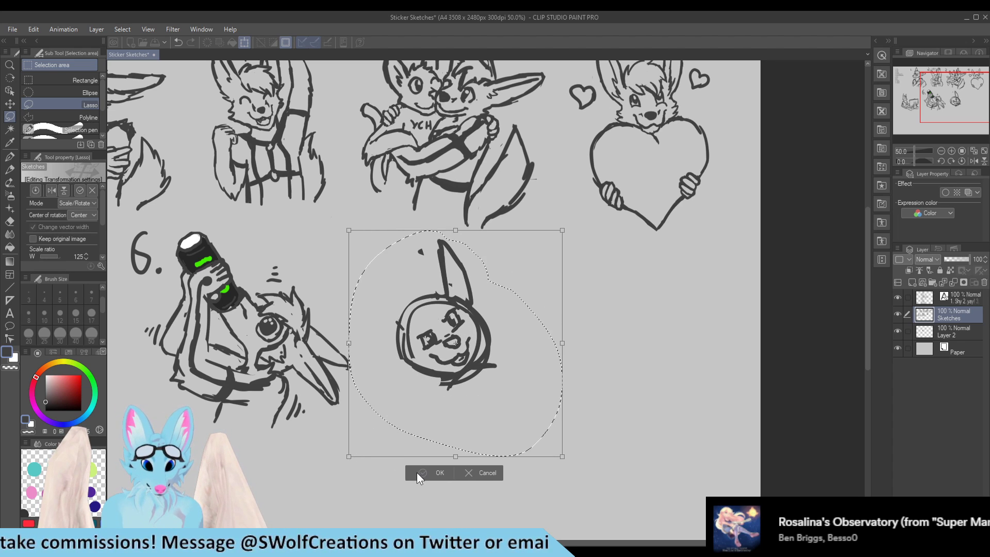
click(421, 477)
Step: Remove the stray mark beside the upright ear and clear the selection
scroll(481, 211, down, 1)
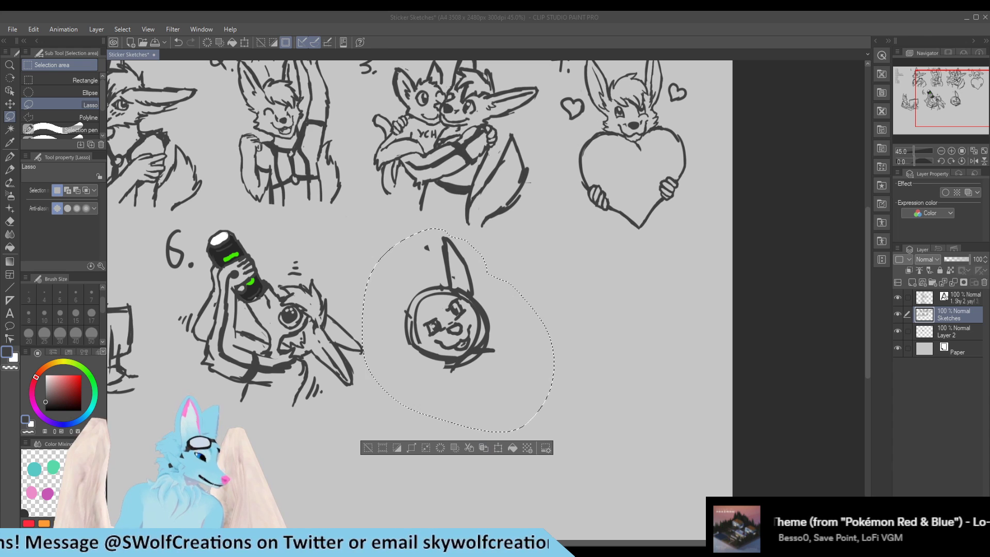
click(720, 411)
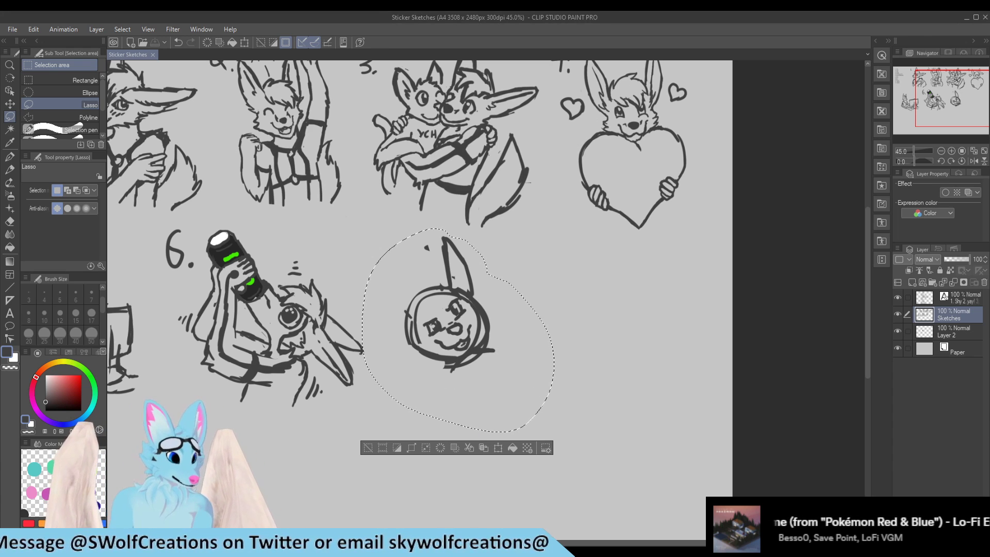
scroll(546, 458, down, 1)
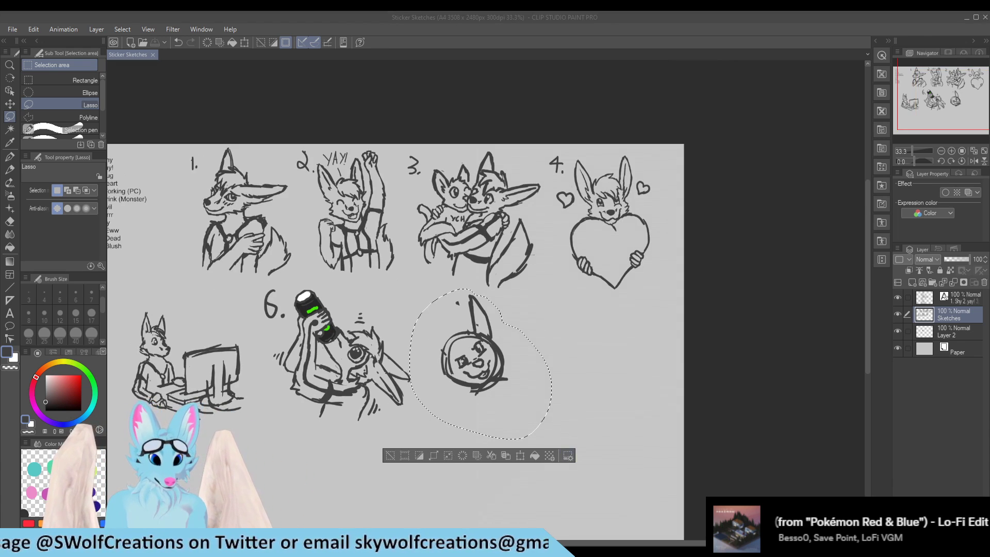
scroll(472, 379, up, 2)
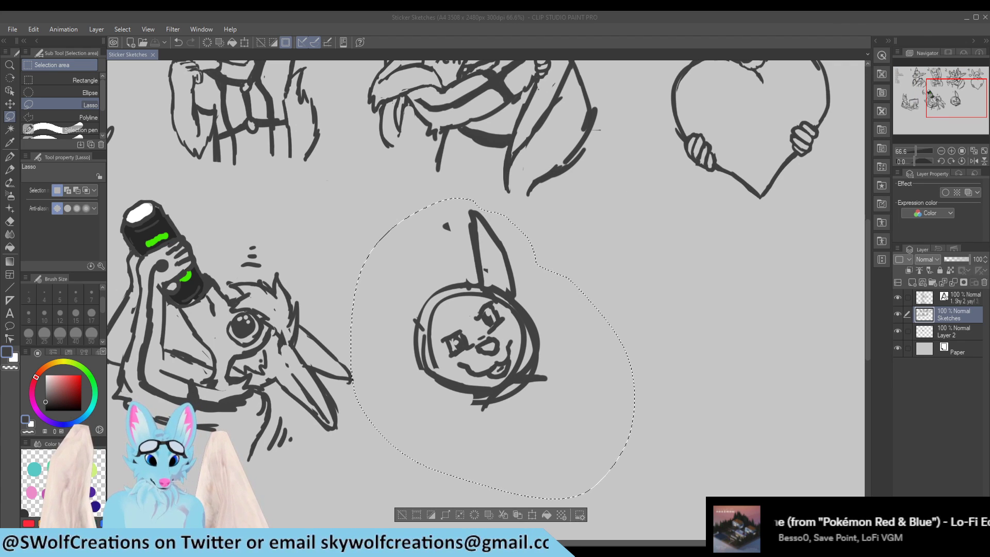
mouse_move(455, 237)
mouse_down()
mouse_move(456, 251)
mouse_move(444, 219)
mouse_up()
key(ctrl+d)
key(e)
key(m)
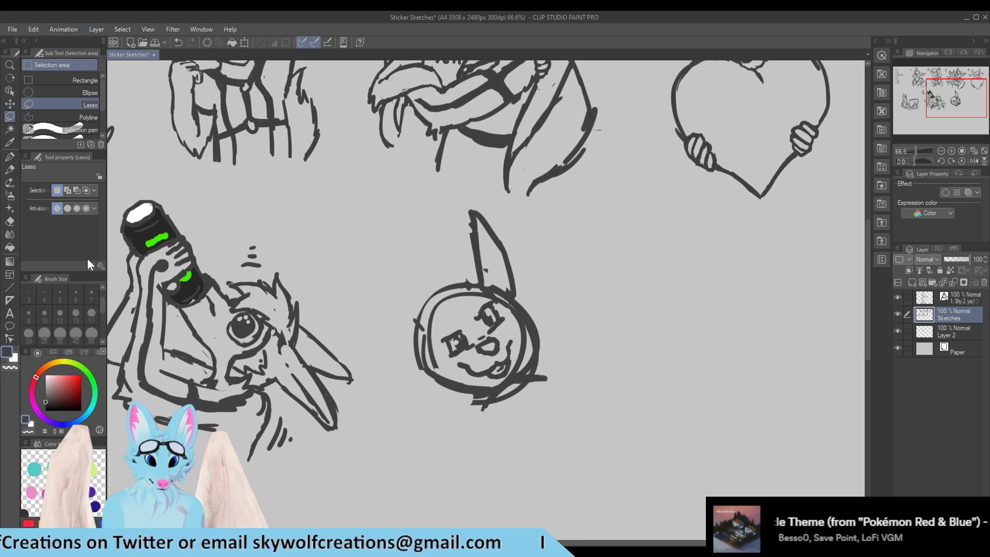
Step: Erase the heavy mouth corner and redraw the smile's end up the cheek with the Turnip pen at size 12
click(11, 170)
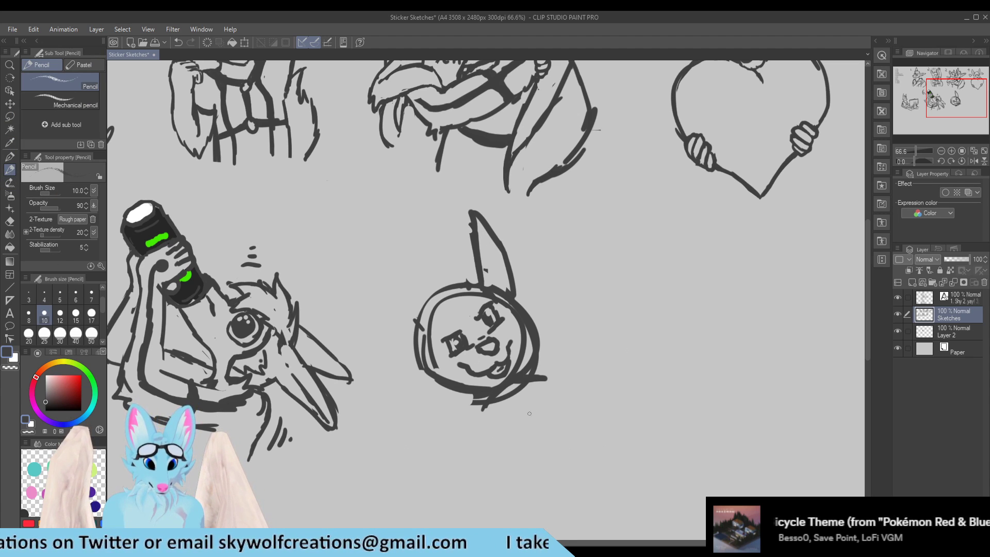
scroll(516, 384, up, 3)
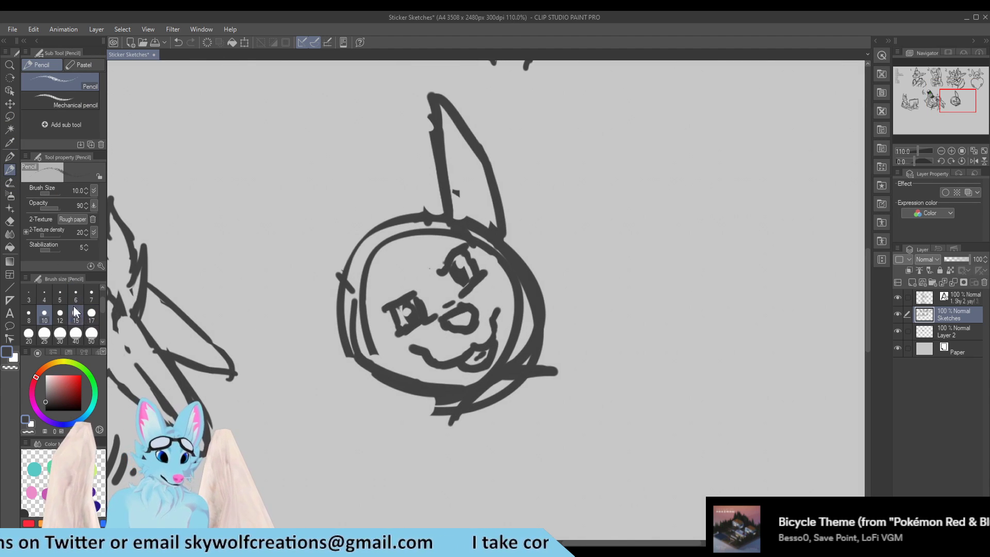
key(e)
mouse_move(479, 360)
mouse_down()
mouse_move(469, 364)
mouse_move(493, 346)
mouse_move(490, 365)
mouse_move(490, 335)
mouse_up()
key(p)
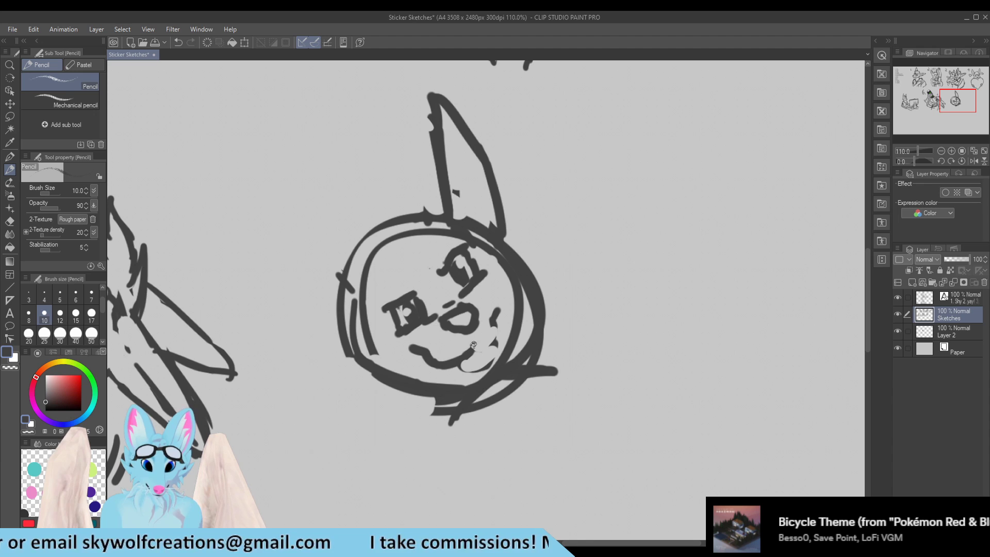
click(9, 156)
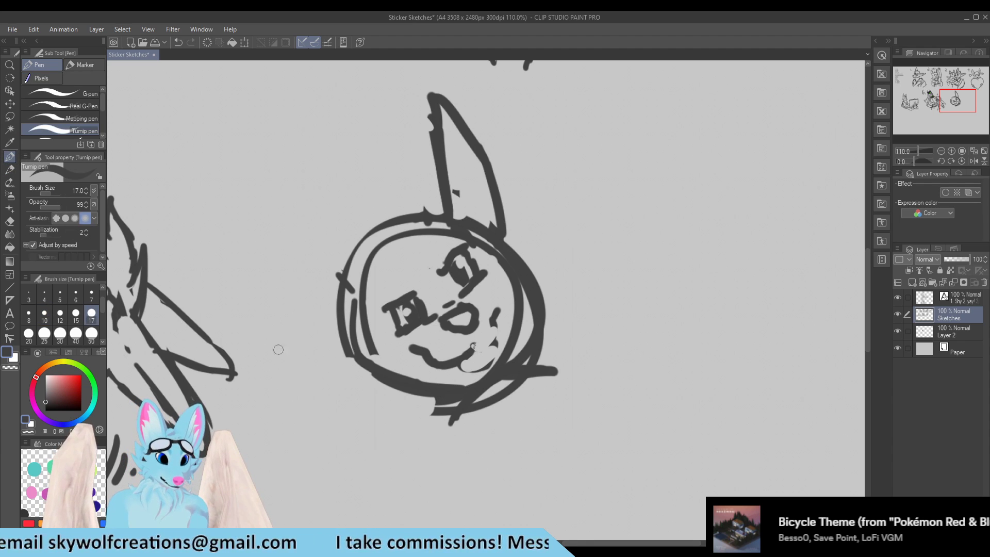
click(59, 313)
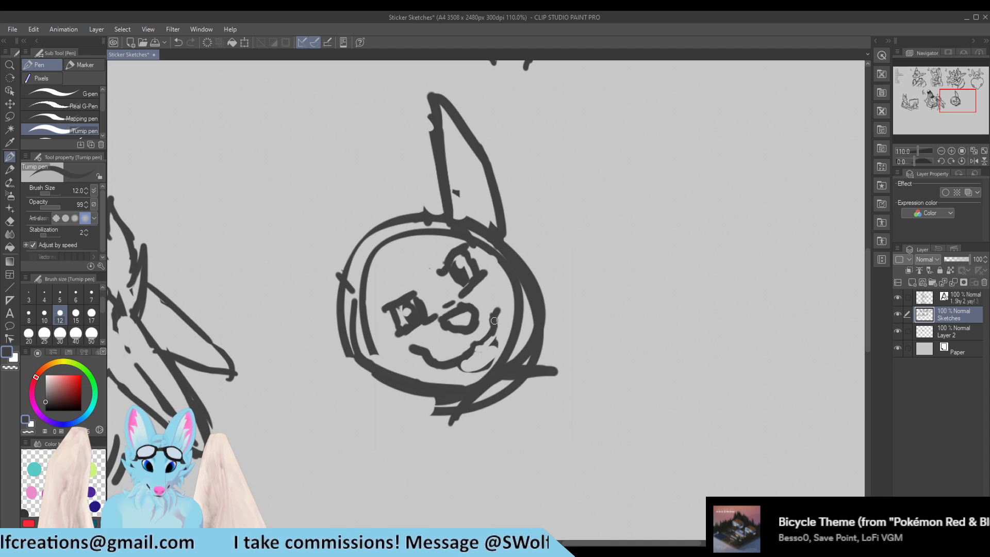
mouse_move(485, 300)
mouse_down()
mouse_move(493, 325)
mouse_move(491, 291)
mouse_move(490, 310)
mouse_up()
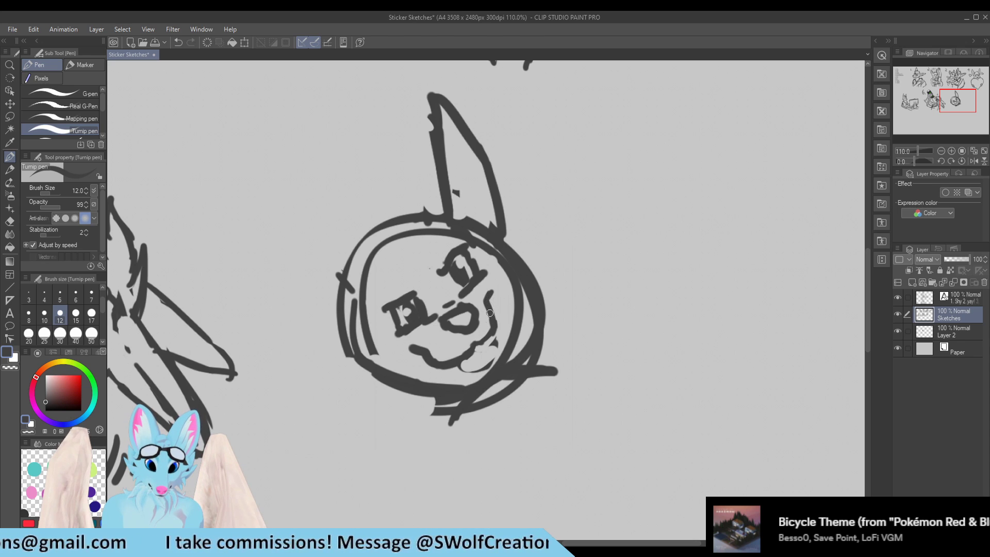
Step: Clean up the lower lip and add a small crease at the raised corner of the smile
key(e)
mouse_move(467, 369)
mouse_down()
mouse_move(492, 344)
mouse_move(461, 354)
mouse_move(493, 318)
mouse_move(455, 360)
mouse_move(474, 363)
mouse_move(454, 363)
mouse_move(477, 362)
mouse_up()
key(p)
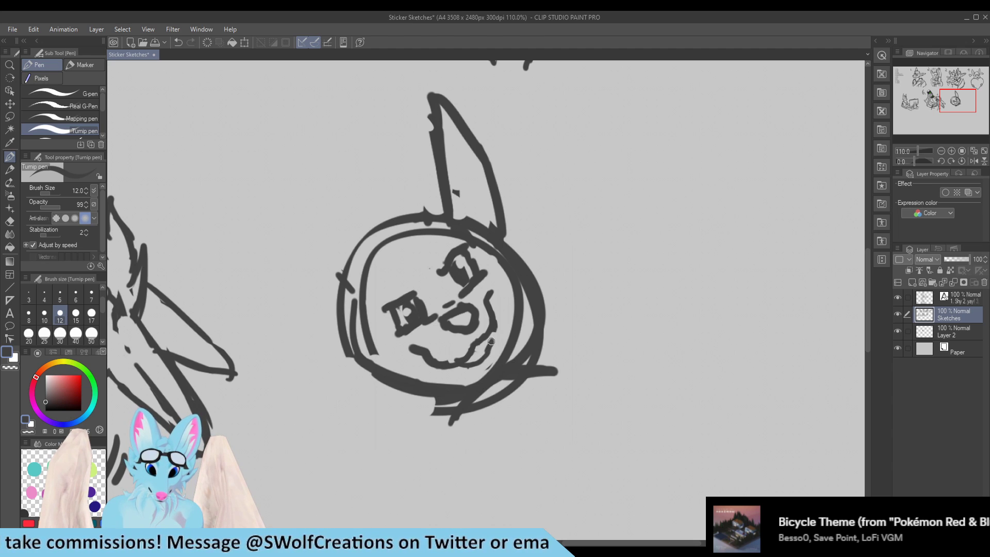
key(e)
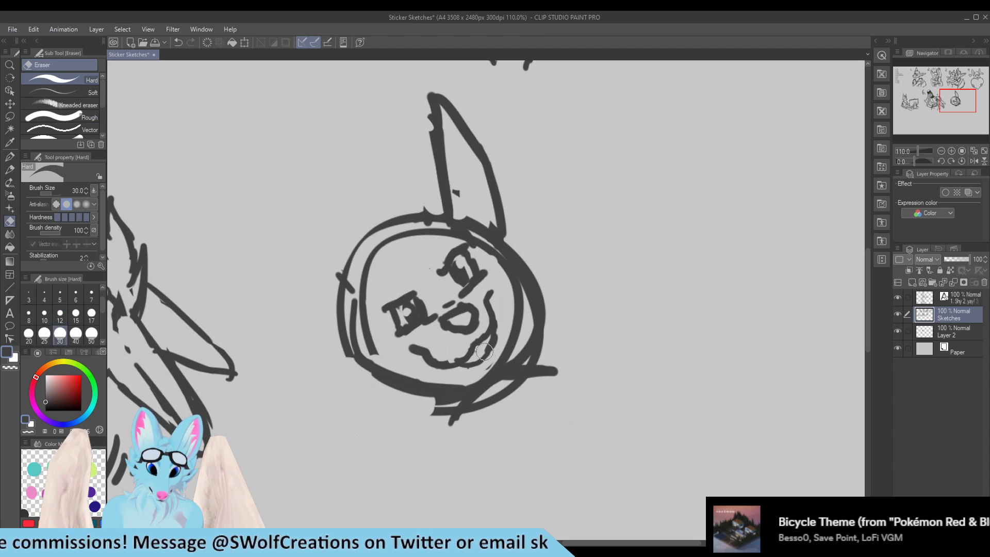
key(p)
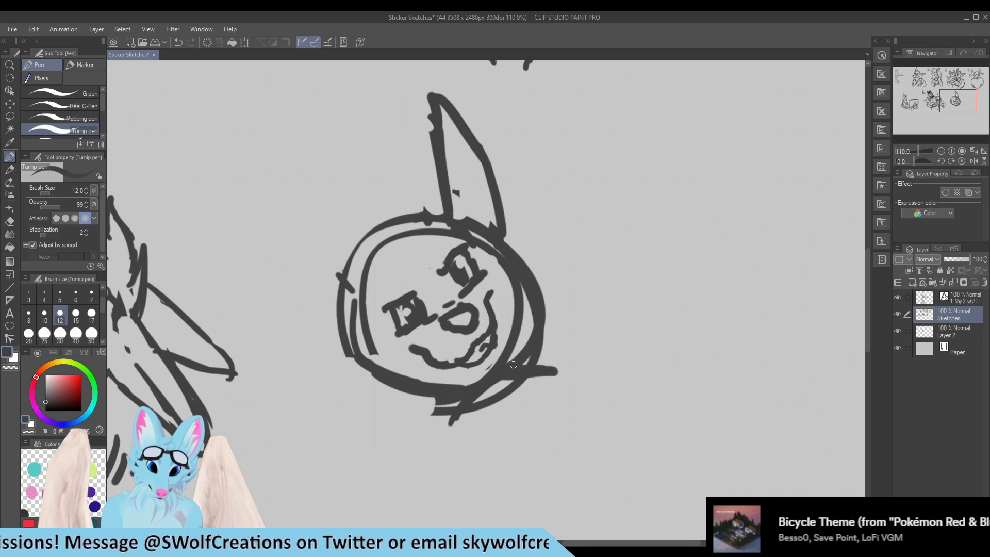
key(e)
drag(497, 344, 494, 333)
key(p)
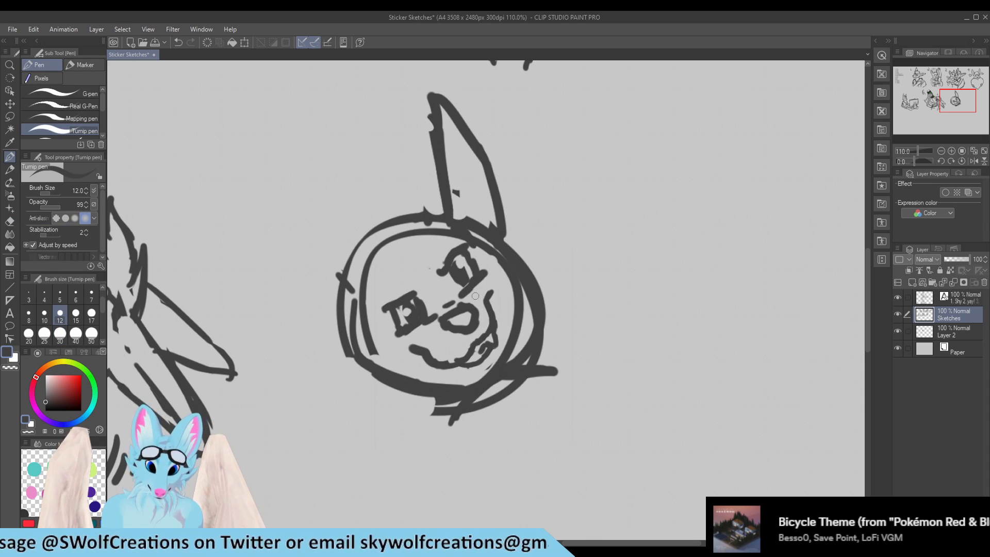
Step: Trim the lines around both eyes and redraw the upper lid of the eye below the ear
key(e)
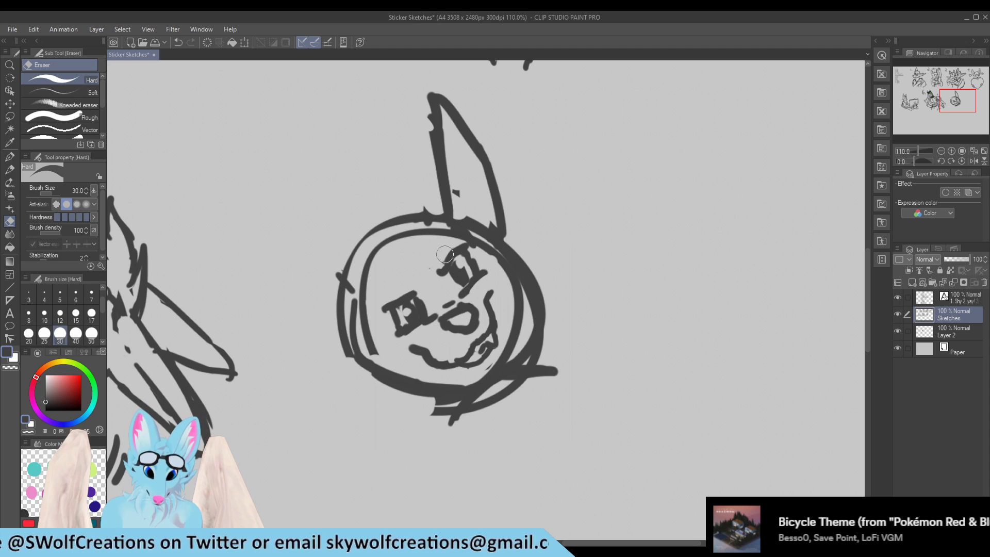
key(p)
drag(465, 245, 437, 276)
key(e)
key(p)
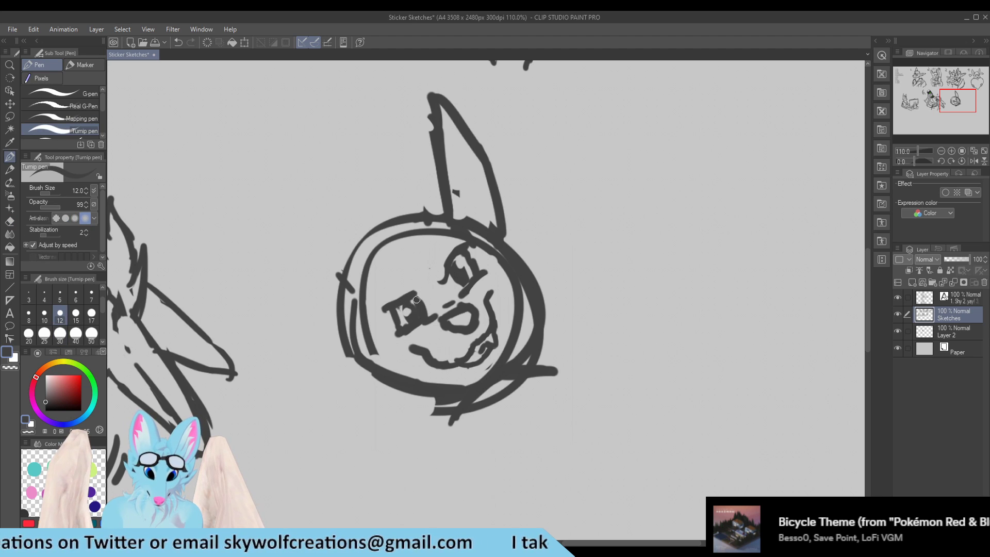
key(e)
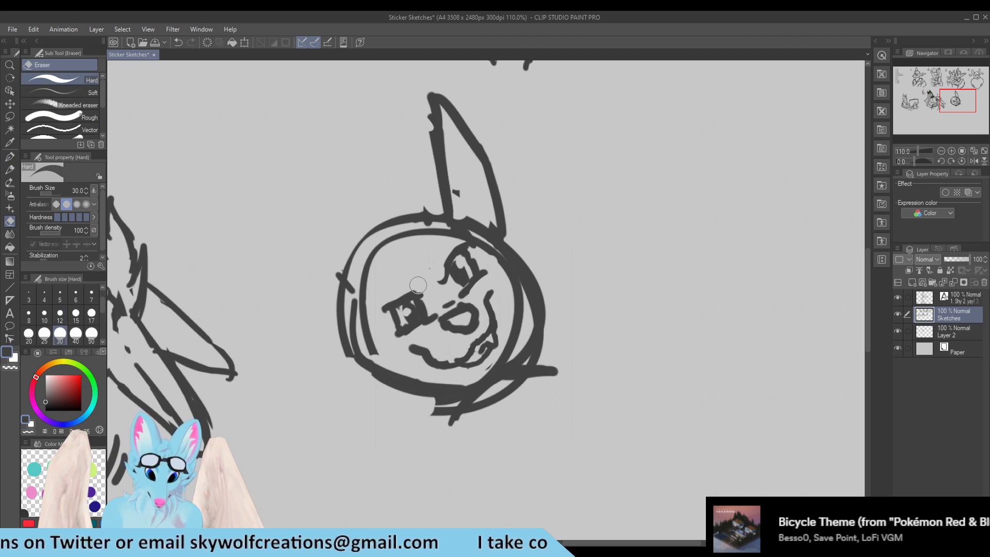
key(p)
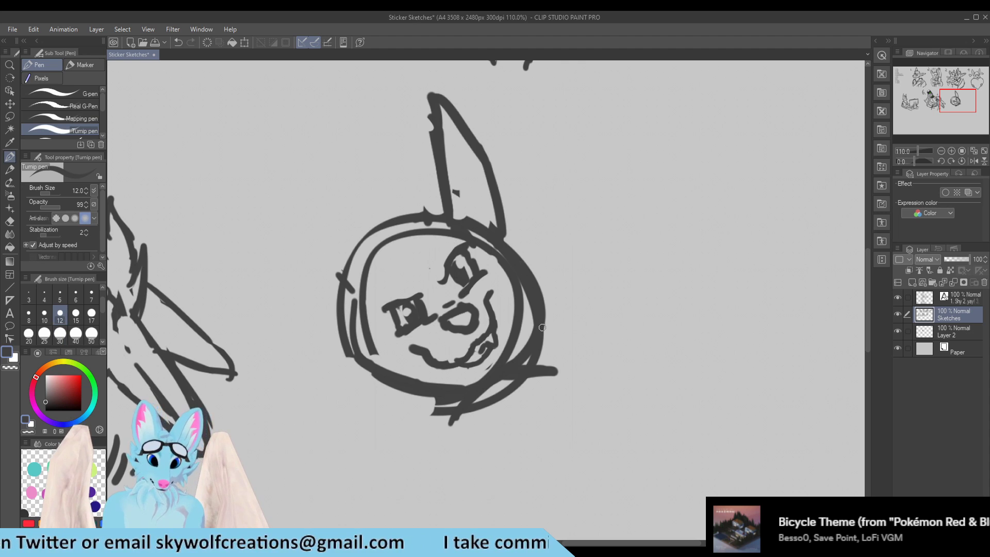
Step: Erase the extra circle lines below the jaw and redraw a short line under the chin
scroll(482, 349, down, 3)
scroll(482, 349, down, 3)
scroll(462, 313, up, 4)
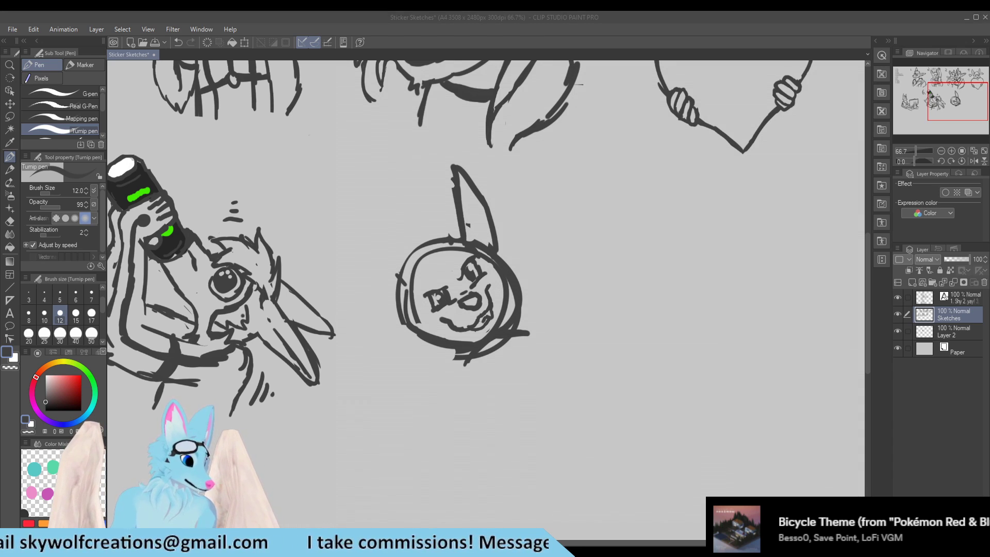
scroll(482, 294, up, 1)
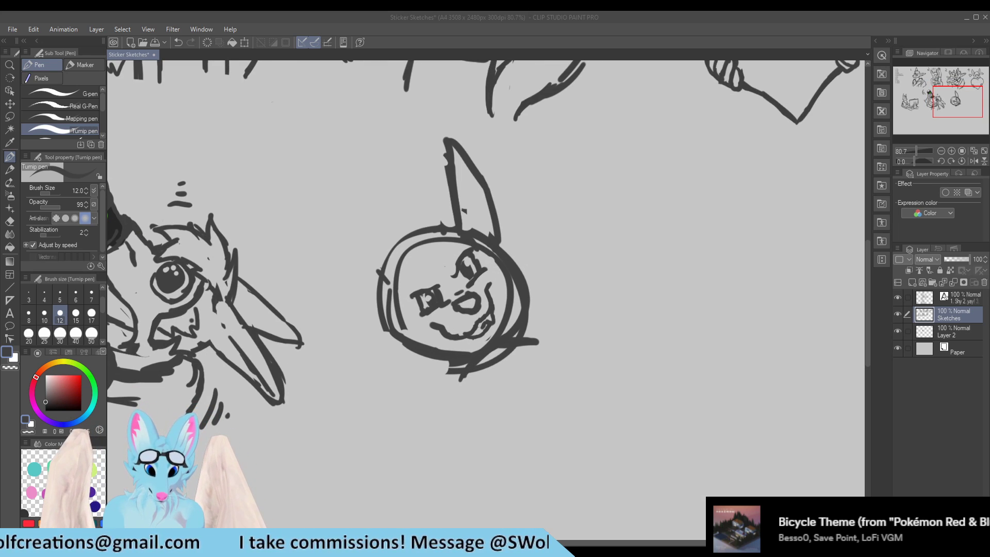
key(e)
mouse_move(460, 379)
mouse_down()
mouse_move(503, 345)
mouse_move(520, 341)
mouse_move(524, 355)
mouse_up()
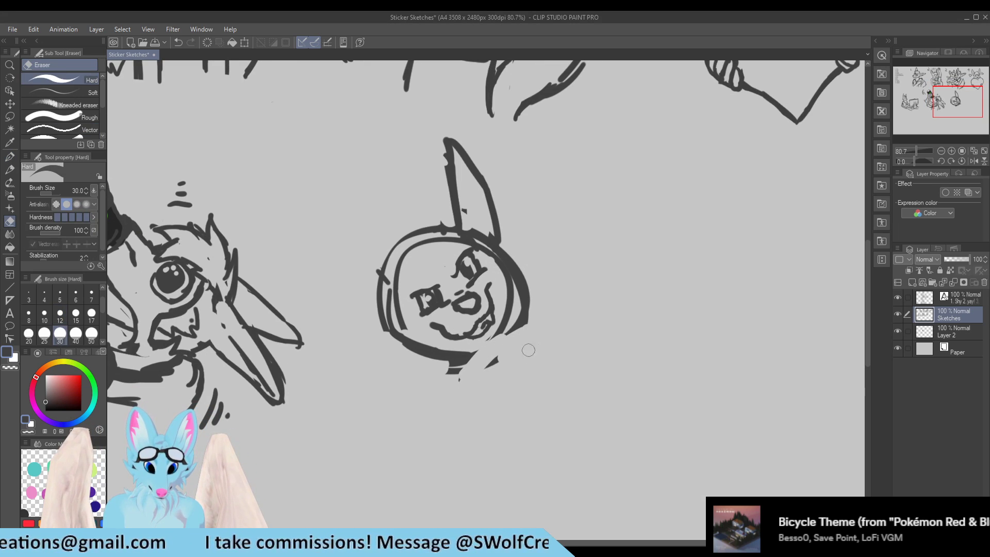
key(p)
mouse_move(456, 381)
mouse_down()
mouse_move(519, 316)
mouse_move(531, 314)
mouse_move(519, 317)
mouse_move(529, 323)
mouse_move(534, 301)
mouse_move(513, 258)
mouse_move(507, 336)
mouse_up()
key(e)
key(p)
Step: Erase the head circle beneath the upright ear, then add inner-ear strokes and a pointed fur edge down the cheek
key(e)
mouse_move(485, 250)
mouse_down()
mouse_move(506, 261)
mouse_move(464, 212)
mouse_move(479, 241)
mouse_move(466, 234)
mouse_move(472, 224)
mouse_move(463, 239)
mouse_move(461, 207)
mouse_move(461, 244)
mouse_move(456, 205)
mouse_move(468, 236)
mouse_up()
key(p)
key(e)
key(p)
key(e)
key(p)
mouse_move(485, 189)
mouse_down()
mouse_move(505, 236)
mouse_move(468, 207)
mouse_move(493, 252)
mouse_move(506, 251)
mouse_move(499, 331)
mouse_up()
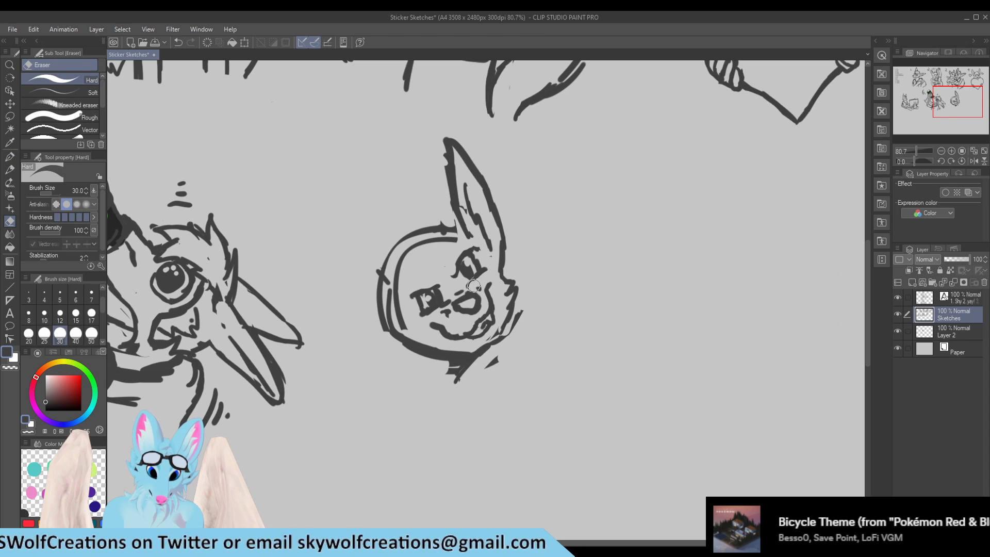
Step: Clean up the line around the nose and fill the nose in solid
key(e)
mouse_move(464, 309)
mouse_down()
mouse_move(454, 300)
mouse_move(471, 292)
mouse_move(469, 308)
mouse_move(457, 304)
mouse_move(471, 295)
mouse_up()
key(p)
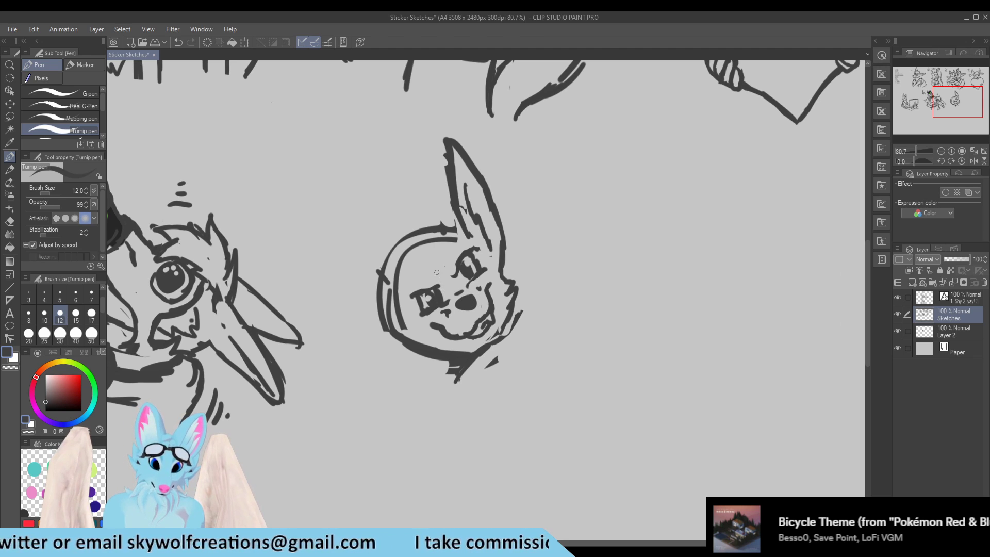
Step: Draw spiky hair tufts on top of the head and a jagged fringe above the eyes
mouse_move(391, 249)
mouse_down()
mouse_move(391, 233)
mouse_move(388, 263)
mouse_move(379, 231)
mouse_move(407, 215)
mouse_move(405, 244)
mouse_move(412, 241)
mouse_up()
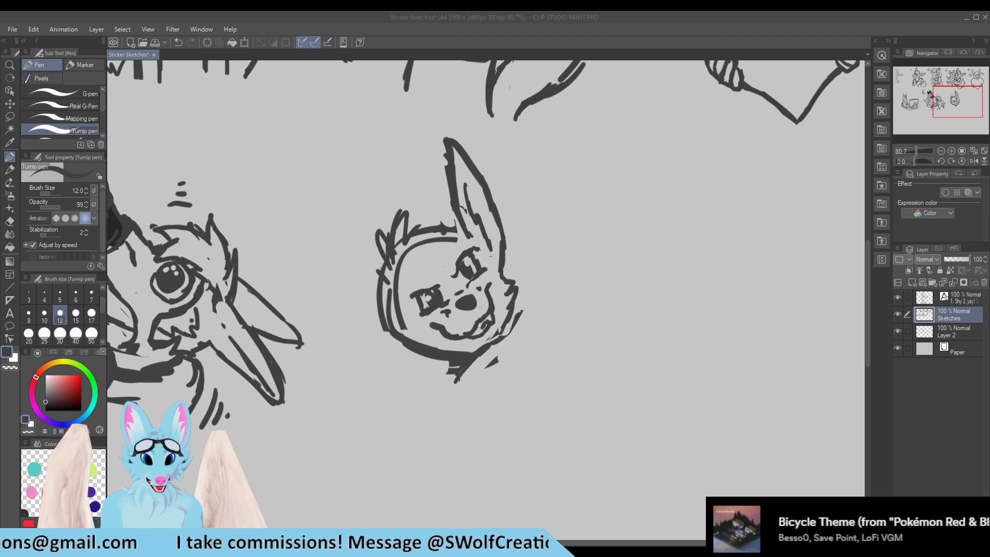
drag(408, 236, 427, 215)
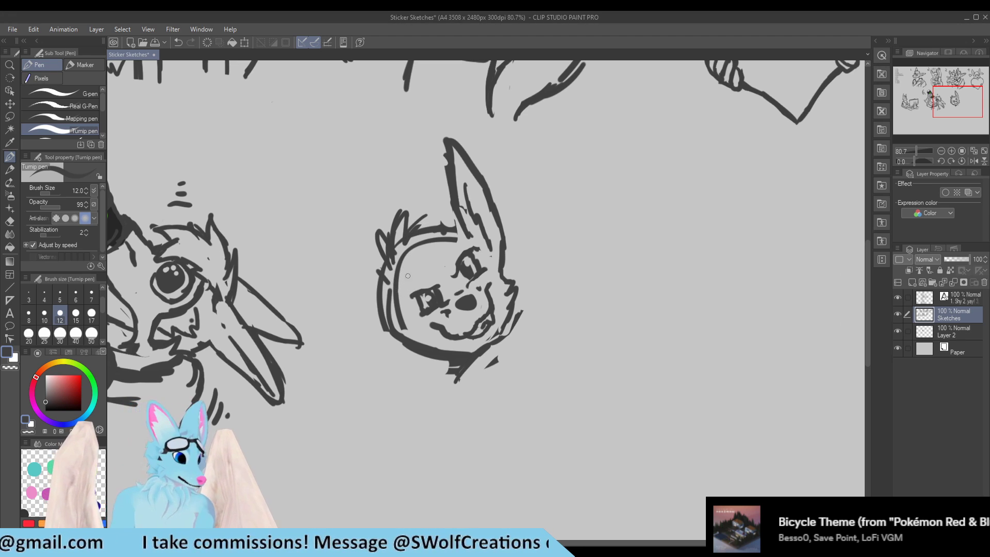
mouse_move(400, 279)
mouse_down()
mouse_move(423, 284)
mouse_move(408, 281)
mouse_move(425, 280)
mouse_move(412, 270)
mouse_move(426, 269)
mouse_move(445, 280)
mouse_move(420, 266)
mouse_move(401, 272)
mouse_move(422, 247)
mouse_move(402, 267)
mouse_move(388, 257)
mouse_move(398, 276)
mouse_move(405, 270)
mouse_move(385, 258)
mouse_move(391, 275)
mouse_move(384, 236)
mouse_move(386, 284)
mouse_move(410, 225)
mouse_move(403, 252)
mouse_move(387, 237)
mouse_move(399, 250)
mouse_move(423, 227)
mouse_move(445, 224)
mouse_move(408, 233)
mouse_move(450, 217)
mouse_up()
key(e)
key(p)
key(e)
key(p)
key(e)
key(p)
mouse_move(450, 268)
mouse_down()
mouse_move(456, 241)
mouse_move(458, 256)
mouse_move(447, 225)
mouse_move(432, 216)
mouse_move(444, 208)
mouse_move(412, 220)
mouse_up()
Step: Erase the old circle and rough tufts above the fringe and redraw the hair as a taller, rounded outline with spikes
key(e)
mouse_move(458, 247)
mouse_down()
mouse_move(446, 229)
mouse_move(453, 255)
mouse_up()
key(p)
key(e)
mouse_move(397, 228)
mouse_down()
mouse_move(390, 247)
mouse_move(387, 205)
mouse_move(400, 239)
mouse_move(373, 235)
mouse_move(401, 219)
mouse_move(405, 230)
mouse_move(412, 215)
mouse_move(383, 225)
mouse_move(394, 220)
mouse_move(395, 232)
mouse_move(419, 202)
mouse_move(438, 199)
mouse_move(419, 215)
mouse_move(441, 214)
mouse_move(458, 253)
mouse_move(442, 216)
mouse_move(452, 225)
mouse_move(420, 209)
mouse_up()
key(p)
key(e)
key(p)
key(e)
key(p)
key(e)
key(p)
key(e)
key(p)
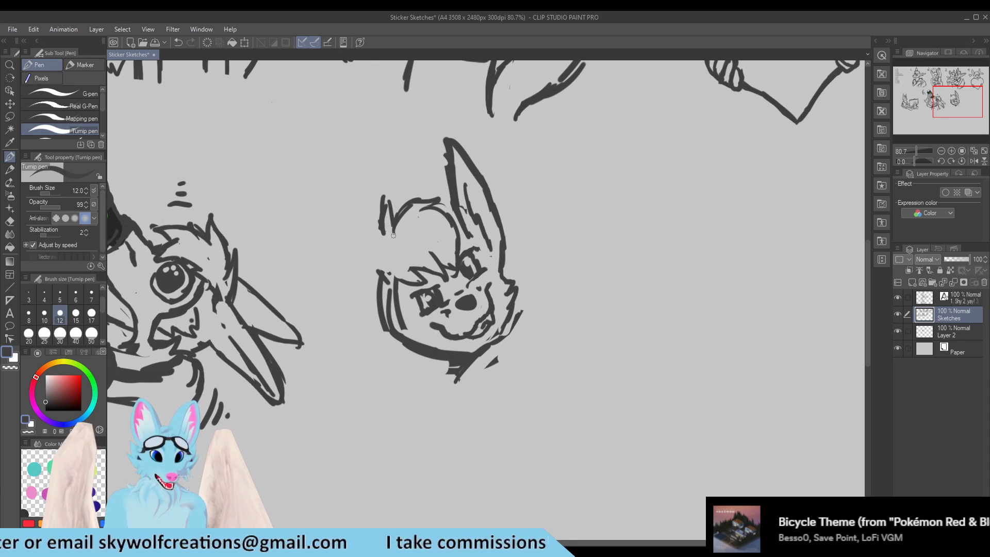
Step: Draw a second long pointed ear angled outward from the side of the head opposite the upright ear
drag(386, 276, 369, 267)
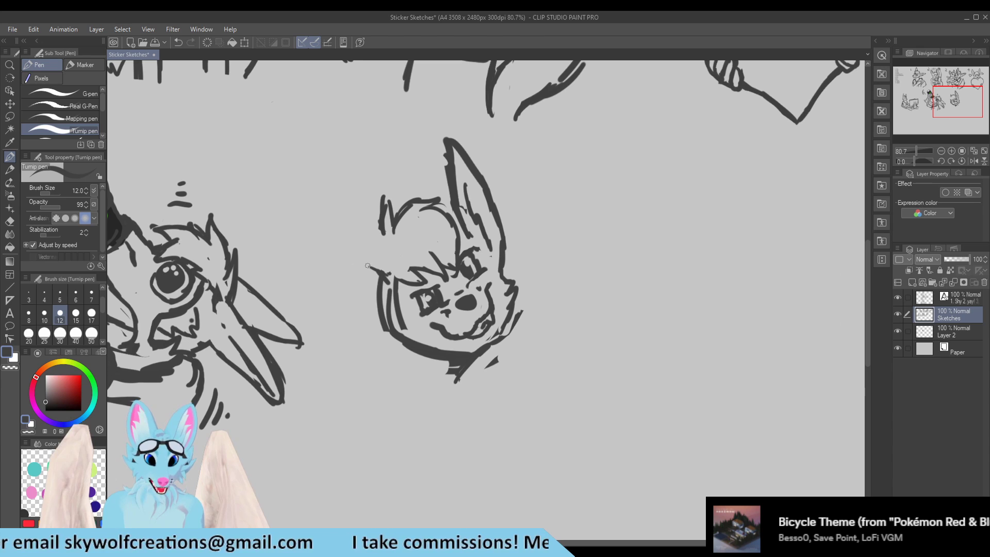
mouse_move(382, 228)
mouse_down()
mouse_move(377, 255)
mouse_move(362, 252)
mouse_move(376, 256)
mouse_up()
drag(330, 225, 382, 256)
mouse_move(312, 210)
mouse_down()
mouse_move(331, 226)
mouse_move(304, 208)
mouse_move(338, 269)
mouse_move(331, 262)
mouse_move(370, 305)
mouse_up()
mouse_move(336, 275)
mouse_down()
mouse_move(399, 315)
mouse_move(383, 292)
mouse_move(400, 339)
mouse_move(425, 351)
mouse_up()
Step: Erase the leftover head circle below the second ear, tidy the ear's outline and touch up the cheek line
key(e)
key(p)
drag(368, 302, 401, 321)
key(e)
mouse_move(321, 229)
mouse_down()
mouse_move(305, 209)
mouse_move(341, 221)
mouse_move(360, 243)
mouse_up()
key(p)
mouse_move(319, 202)
mouse_down()
mouse_move(373, 255)
mouse_move(333, 222)
mouse_move(328, 247)
mouse_up()
key(e)
key(p)
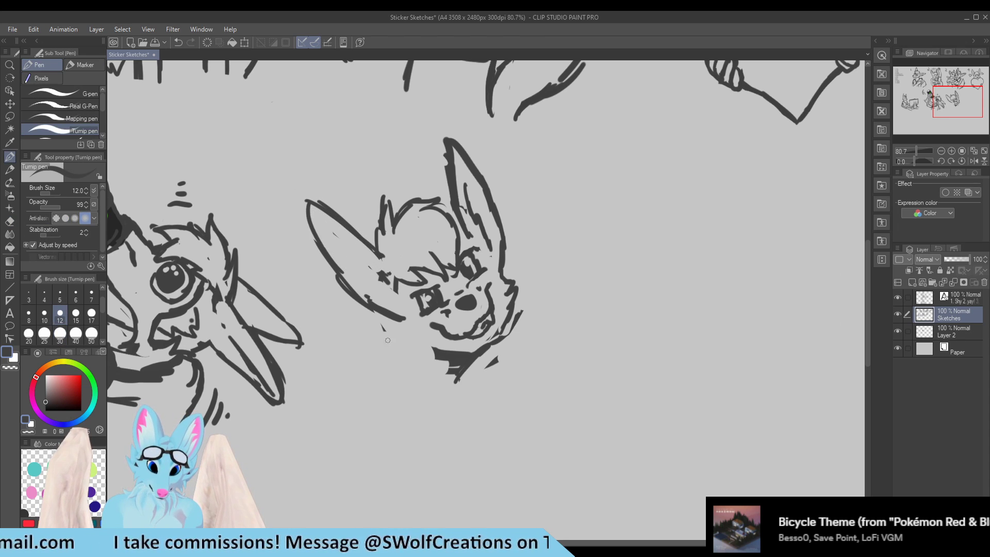
drag(495, 342, 518, 319)
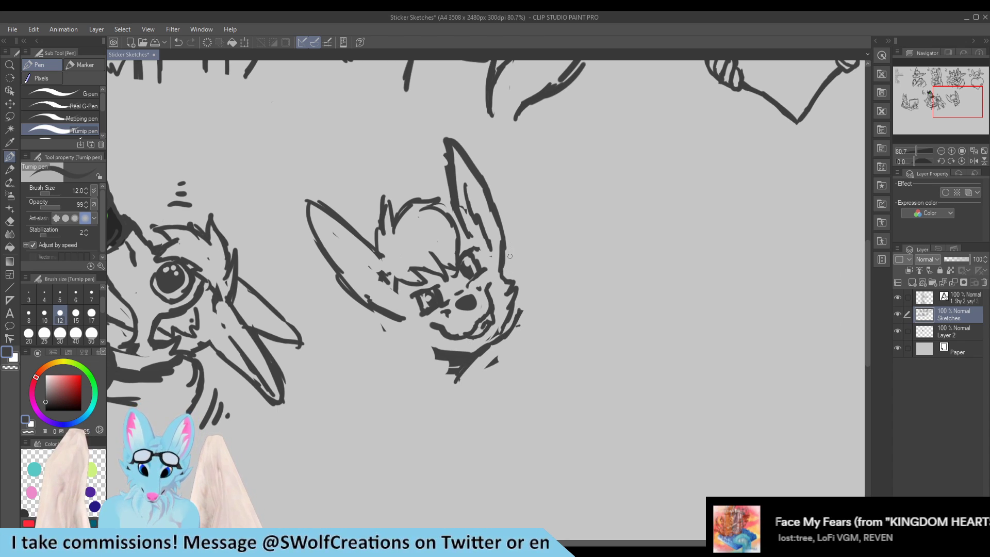
Step: Draw a short line and a small four-pointed sparkle beside the head, at the height of the half-closed eyes
drag(513, 252, 559, 262)
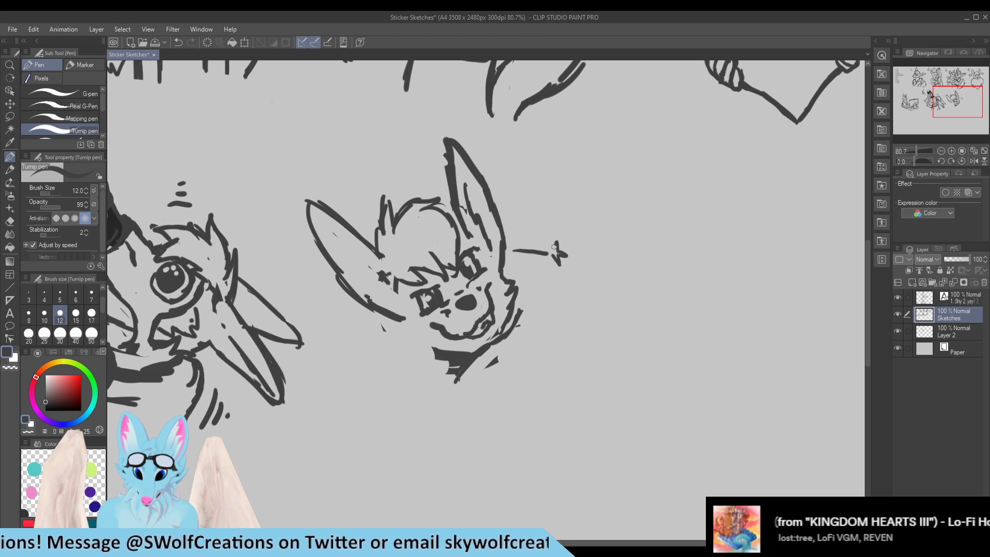
drag(549, 259, 559, 258)
key(p)
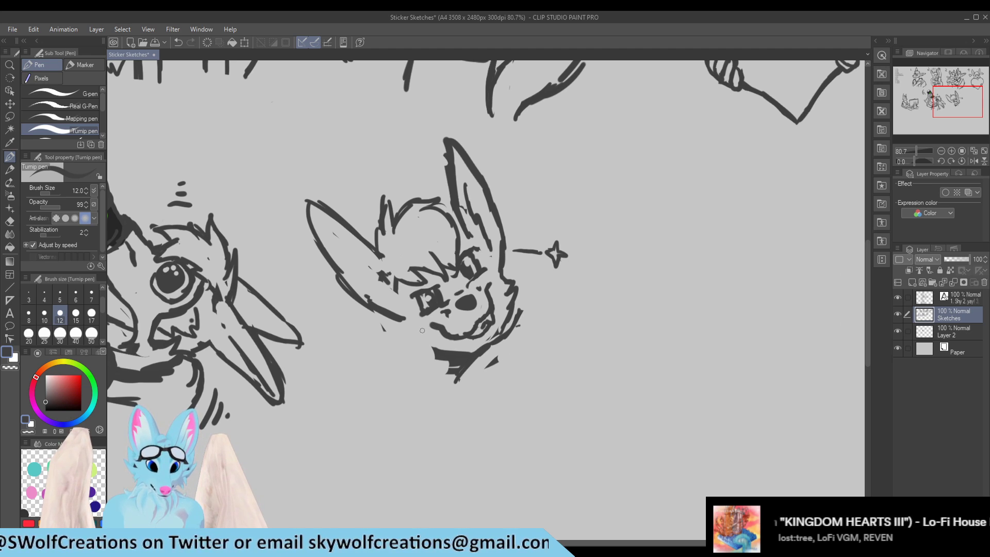
Step: Clean up the muzzle bridge and reinforce the lower eyelid lines on both sides of the nose
key(e)
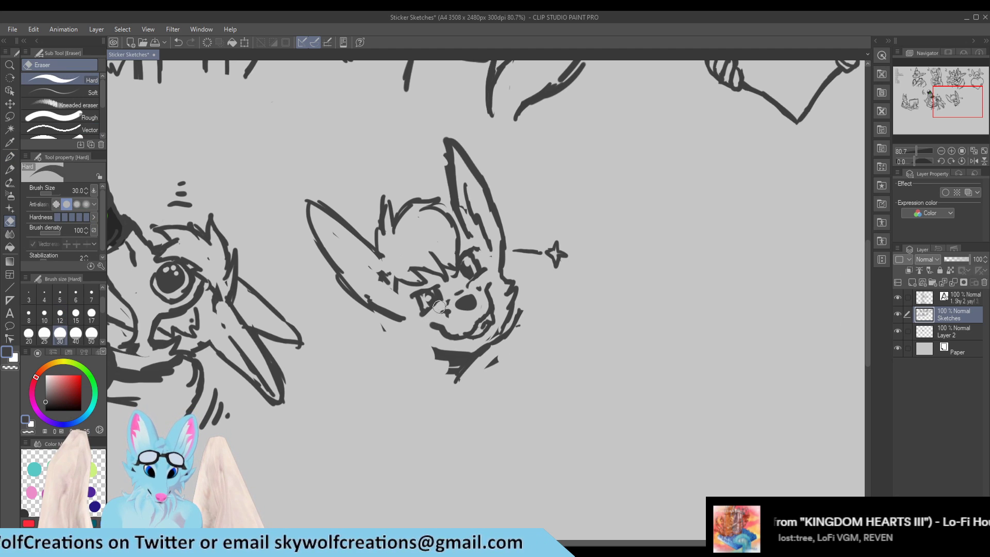
key(p)
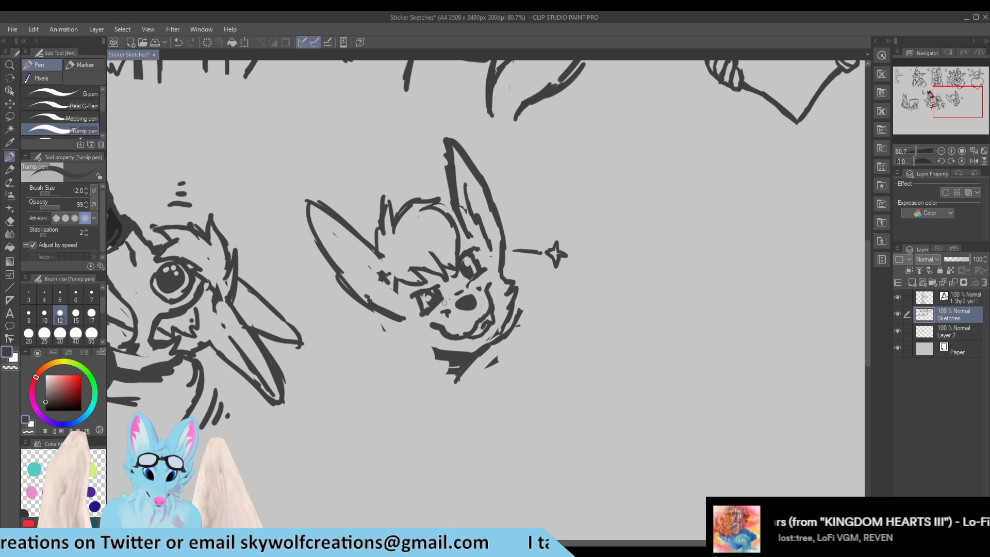
key(e)
key(p)
key(e)
key(p)
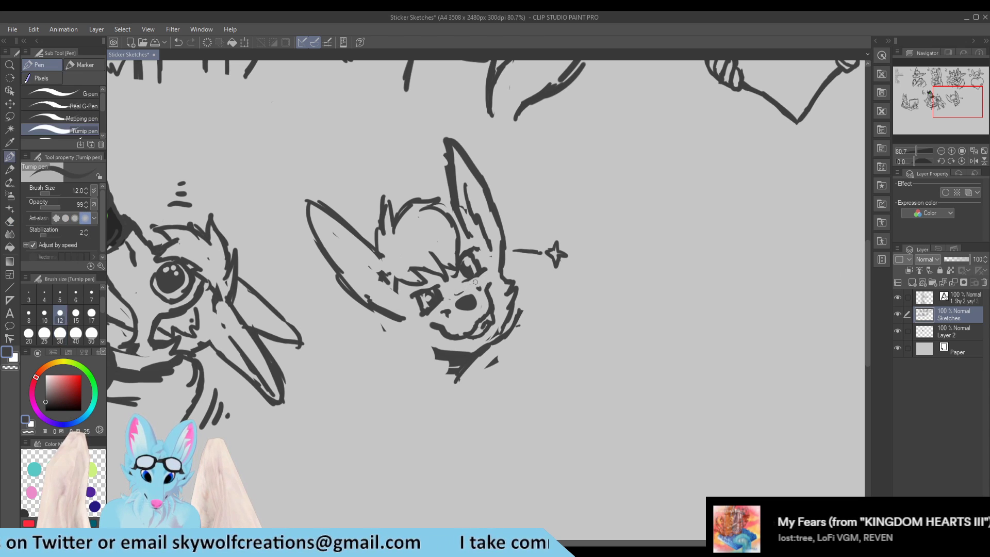
drag(470, 282, 485, 272)
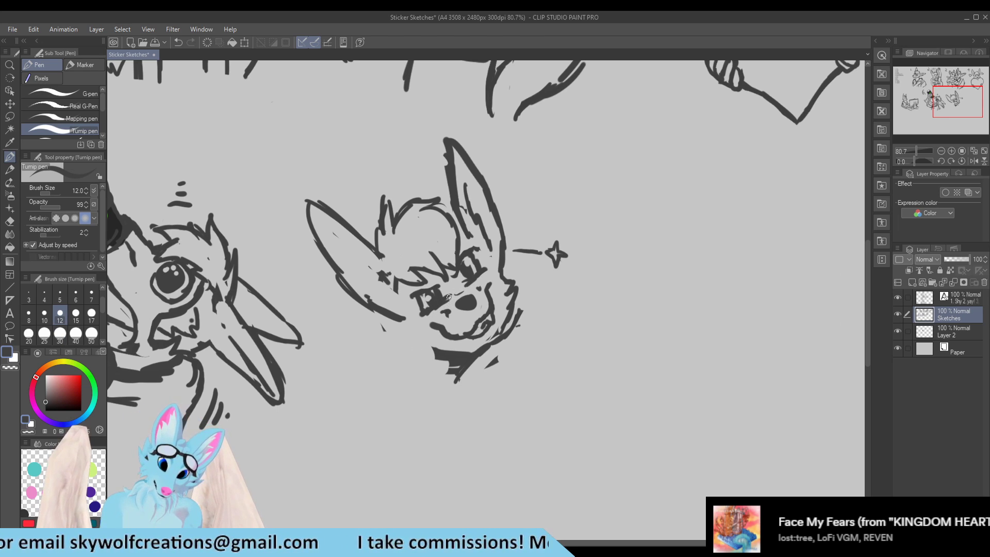
Step: Redraw the outline and pupil of the eye nearest the outward-angled ear, erasing stray marks around it
key(e)
key(p)
drag(418, 296, 428, 310)
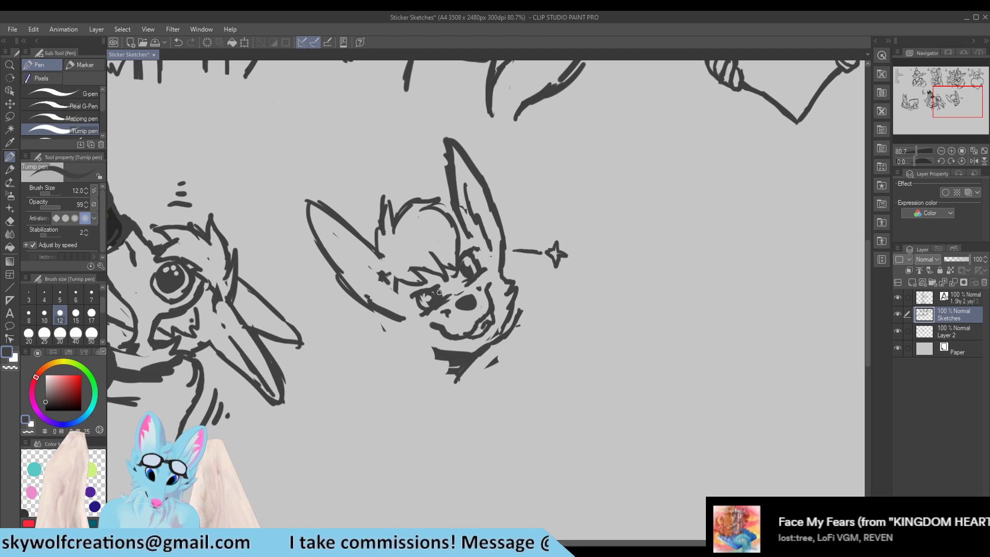
key(e)
drag(437, 304, 445, 288)
key(p)
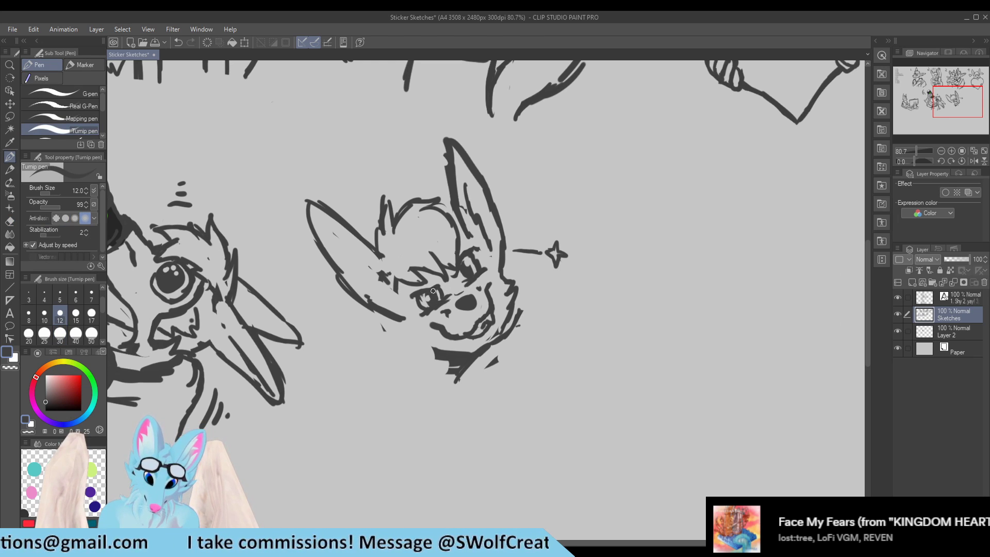
scroll(508, 251, down, 2)
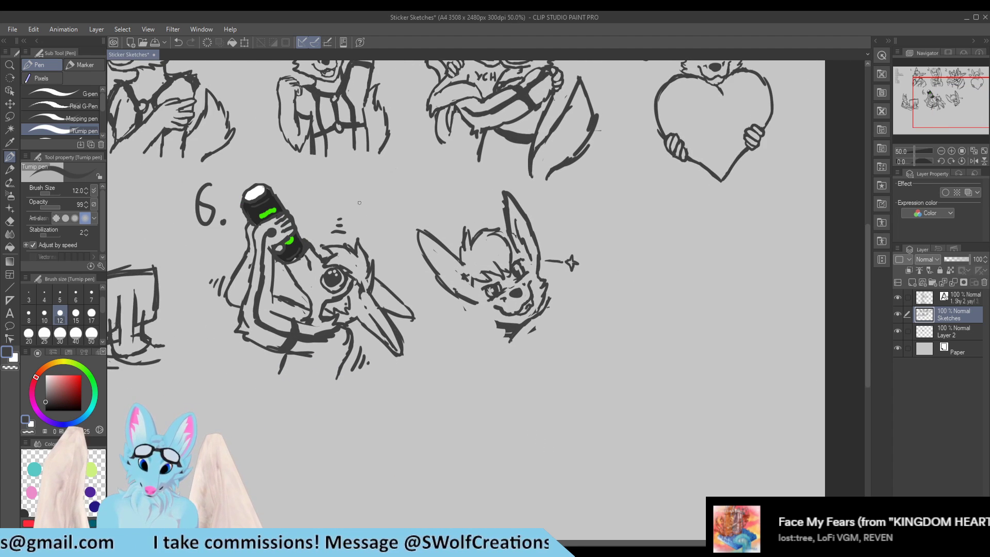
scroll(509, 252, down, 2)
scroll(509, 251, up, 4)
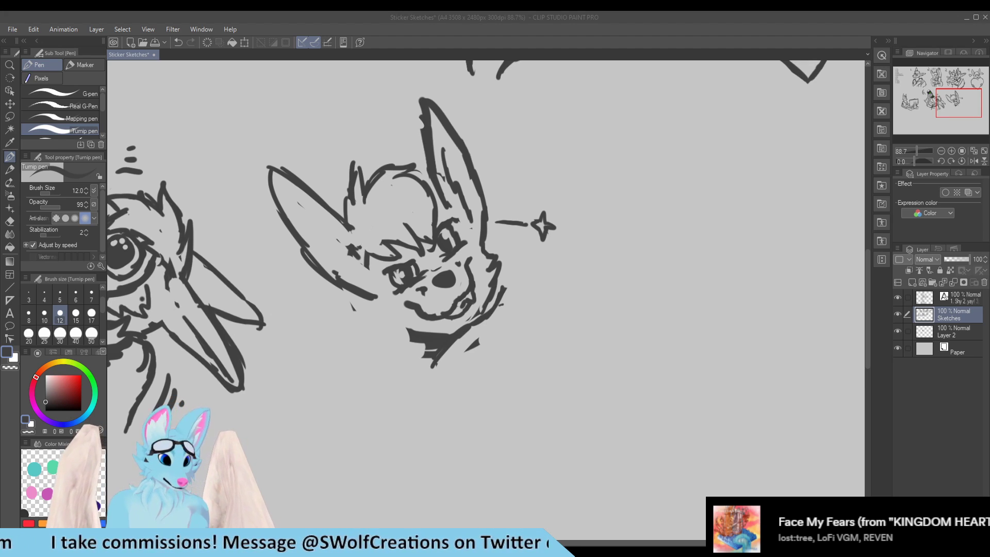
Step: Try a small looped shape beside the cheek next to the collar and erase the loop
click(503, 293)
mouse_move(502, 292)
mouse_down()
mouse_move(524, 271)
mouse_move(529, 277)
mouse_move(527, 289)
mouse_move(522, 271)
mouse_move(530, 285)
mouse_move(510, 326)
mouse_move(546, 300)
mouse_up()
key(e)
mouse_move(487, 342)
mouse_down()
mouse_move(510, 330)
mouse_move(521, 287)
mouse_move(514, 304)
mouse_move(537, 324)
mouse_move(511, 291)
mouse_move(501, 326)
mouse_move(518, 268)
mouse_move(530, 280)
mouse_move(518, 302)
mouse_move(528, 281)
mouse_up()
key(p)
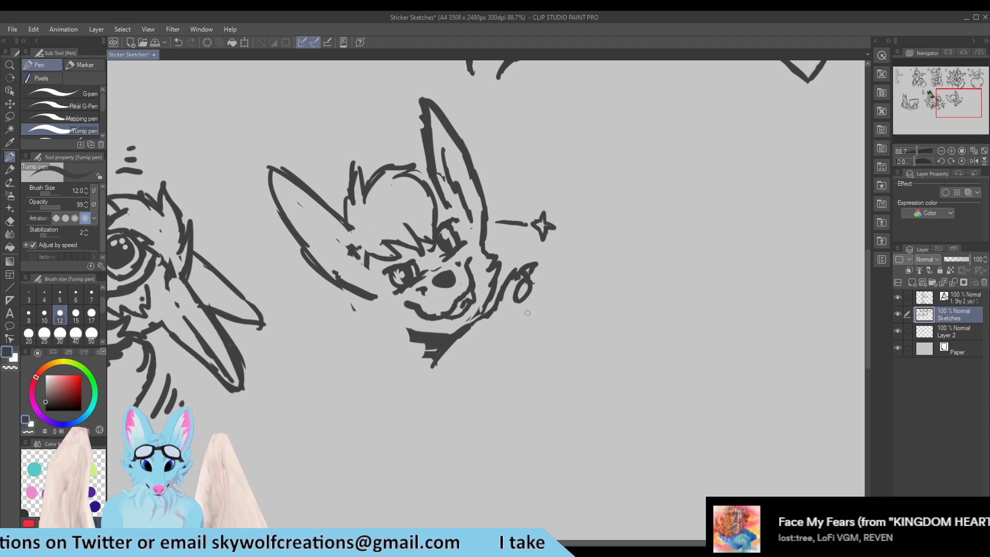
key(e)
drag(527, 281, 524, 287)
key(p)
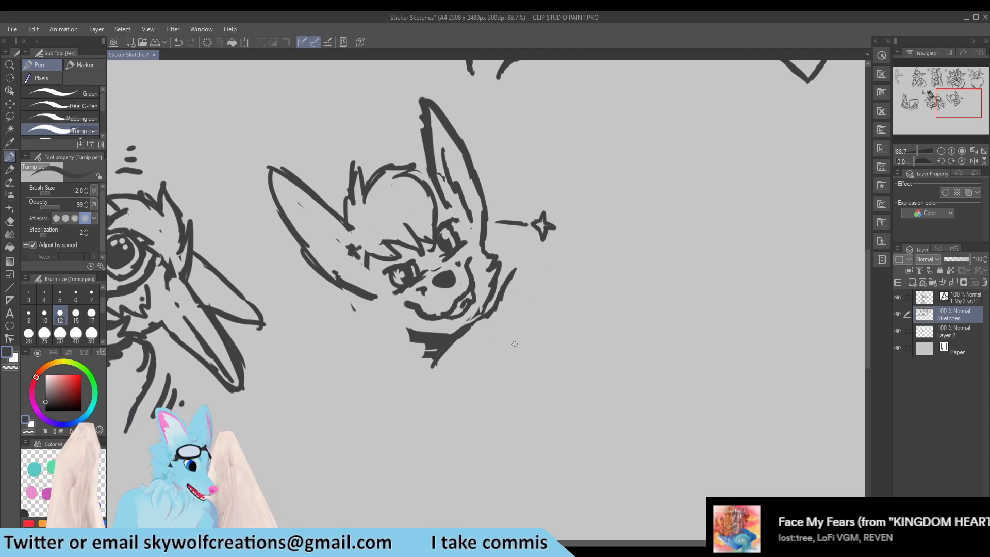
Step: Try sketching a bent forearm with a rounded paw reaching out from below the chin
key(e)
key(p)
mouse_move(466, 333)
mouse_down()
mouse_move(430, 379)
mouse_move(476, 395)
mouse_up()
mouse_move(435, 364)
mouse_down()
mouse_move(425, 388)
mouse_move(508, 350)
mouse_up()
mouse_move(501, 313)
mouse_down()
mouse_move(522, 346)
mouse_move(516, 353)
mouse_move(527, 348)
mouse_up()
mouse_move(508, 314)
mouse_down()
mouse_move(552, 294)
mouse_move(573, 325)
mouse_up()
mouse_move(528, 350)
mouse_down()
mouse_move(561, 344)
mouse_move(567, 320)
mouse_up()
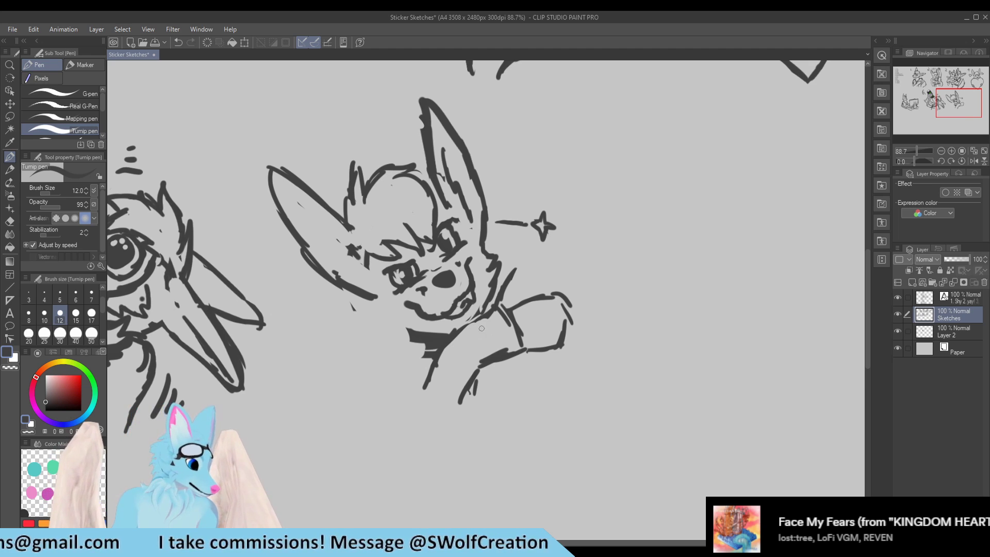
mouse_move(483, 338)
mouse_down()
mouse_move(516, 299)
mouse_move(491, 334)
mouse_move(509, 321)
mouse_move(491, 316)
mouse_move(498, 293)
mouse_move(475, 320)
mouse_move(504, 302)
mouse_move(500, 329)
mouse_move(516, 319)
mouse_move(521, 339)
mouse_up()
Step: Try refining the rounded paw by removing the wrist line and adding oval pads, then erase the stray line above it
key(e)
key(p)
key(e)
key(p)
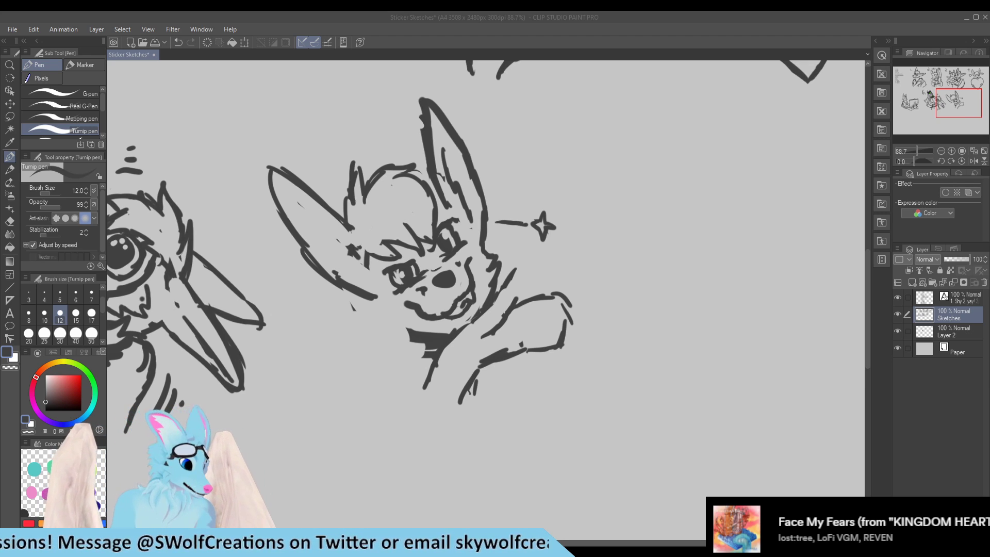
mouse_move(528, 313)
mouse_down()
mouse_move(527, 334)
mouse_move(541, 339)
mouse_move(534, 311)
mouse_up()
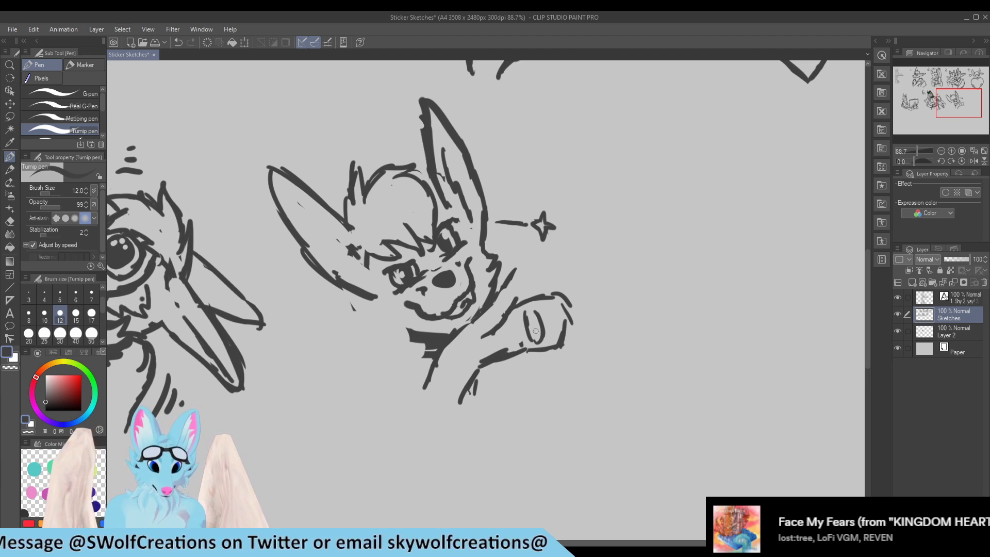
key(e)
mouse_move(485, 336)
mouse_down()
mouse_move(505, 317)
mouse_move(501, 344)
mouse_move(515, 337)
mouse_up()
key(p)
drag(511, 288, 534, 292)
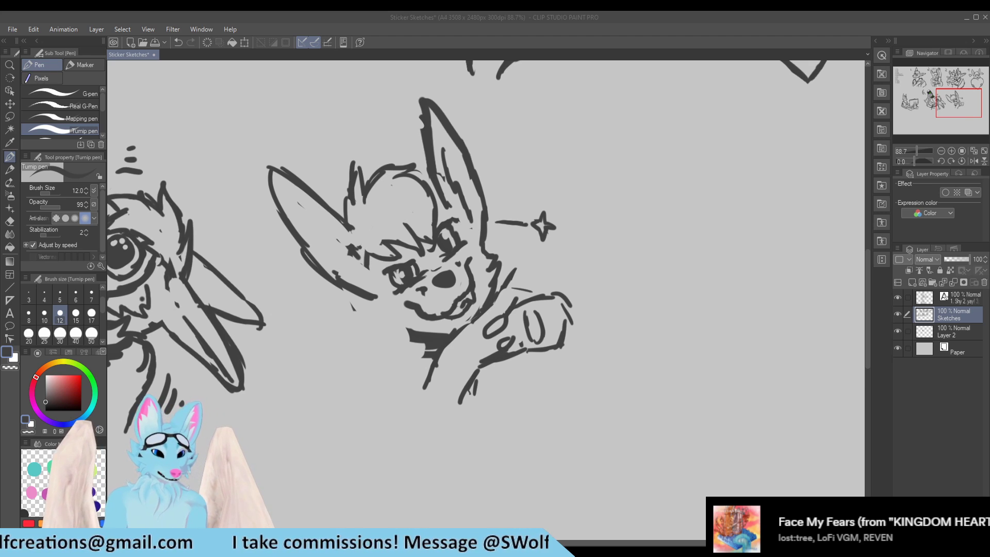
key(e)
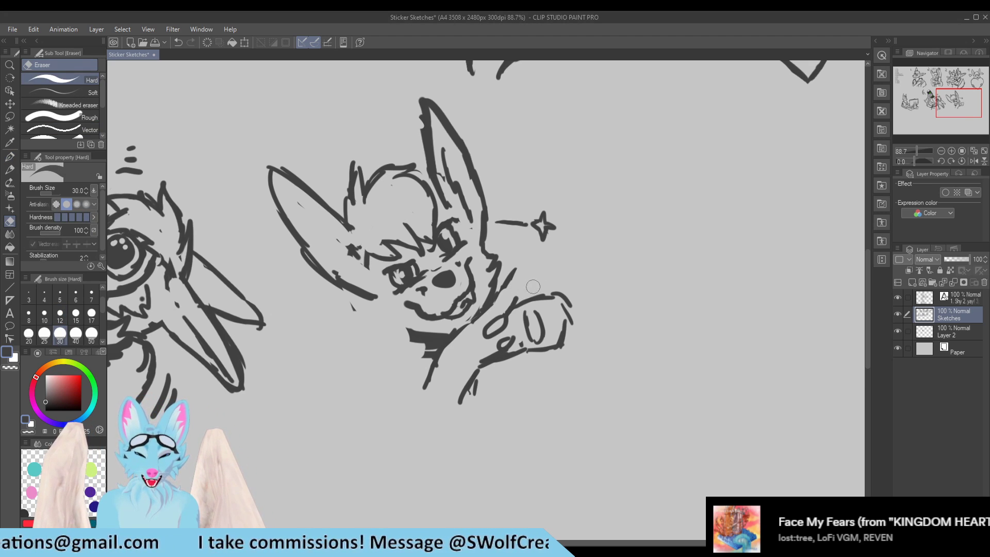
key(p)
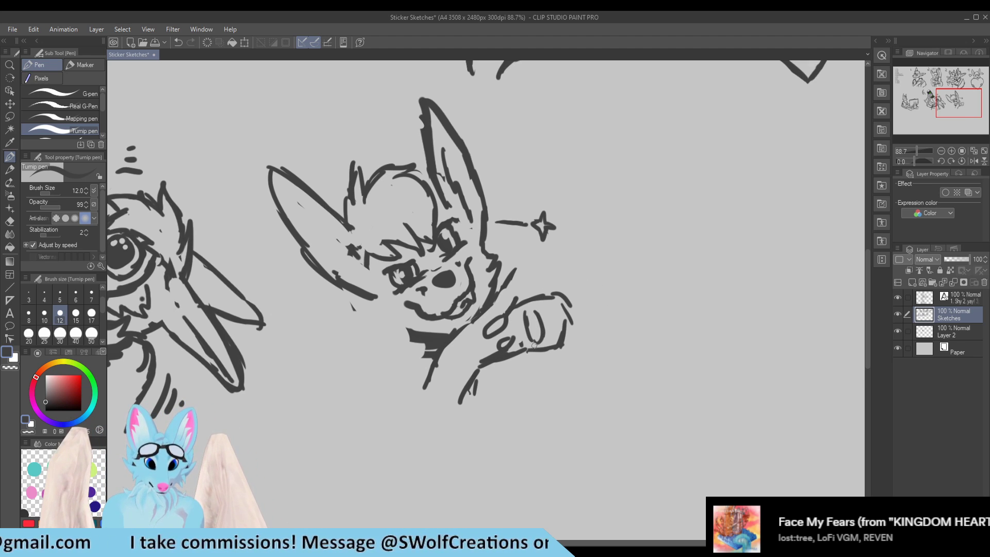
Step: Erase the rounded paw and the collar, and sketch an upright forearm with a raised hand and curved finger lines beside the cheek
key(e)
mouse_move(526, 301)
mouse_down()
mouse_move(502, 327)
mouse_move(457, 346)
mouse_move(400, 344)
mouse_move(491, 326)
mouse_move(509, 266)
mouse_move(501, 291)
mouse_move(514, 306)
mouse_move(539, 288)
mouse_move(529, 355)
mouse_move(564, 285)
mouse_move(564, 350)
mouse_move(450, 411)
mouse_move(449, 365)
mouse_move(487, 333)
mouse_move(501, 336)
mouse_move(418, 380)
mouse_move(473, 355)
mouse_move(475, 384)
mouse_move(477, 352)
mouse_up()
key(p)
drag(516, 391, 540, 351)
mouse_move(480, 353)
mouse_down()
mouse_move(513, 310)
mouse_move(508, 287)
mouse_move(539, 309)
mouse_move(531, 325)
mouse_up()
mouse_move(545, 280)
mouse_down()
mouse_move(545, 325)
mouse_move(569, 303)
mouse_move(558, 331)
mouse_move(586, 308)
mouse_move(582, 328)
mouse_move(518, 355)
mouse_move(543, 341)
mouse_move(550, 352)
mouse_move(514, 351)
mouse_move(520, 360)
mouse_move(509, 357)
mouse_move(515, 330)
mouse_up()
key(e)
key(p)
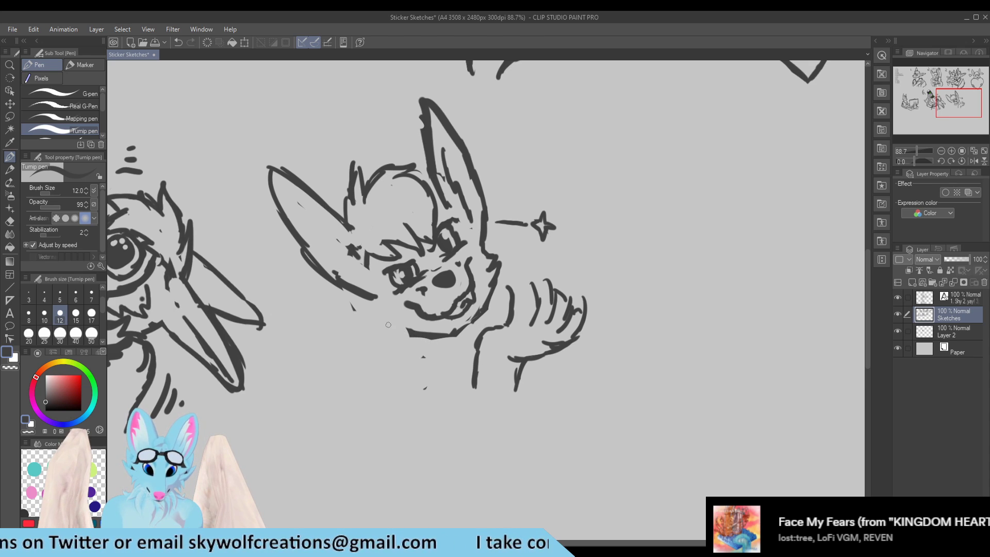
Step: Erase the leftover neck marks and redraw the jawline with spiky cheek fur running from the outward ear to the chin
key(e)
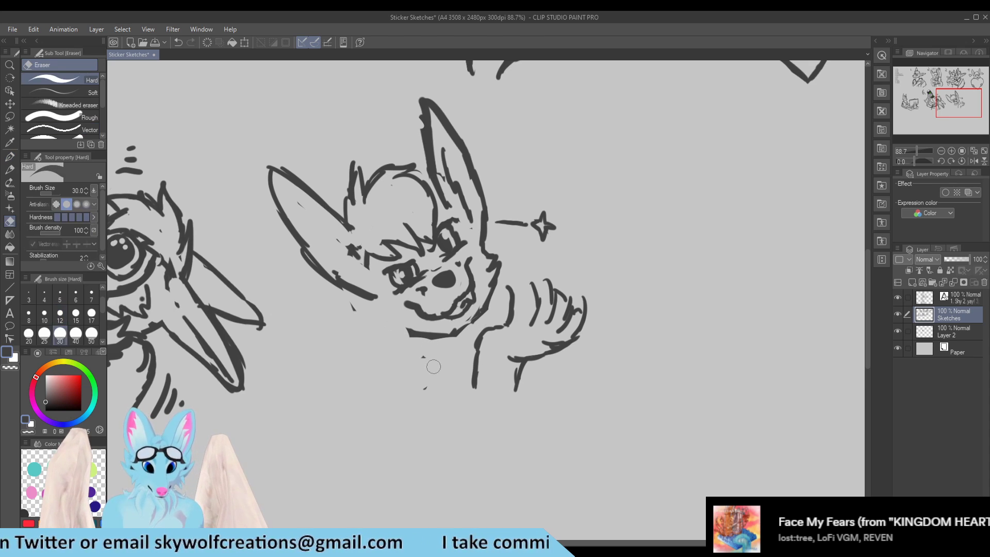
mouse_move(344, 312)
mouse_down()
mouse_move(374, 303)
mouse_move(368, 308)
mouse_move(385, 317)
mouse_move(378, 322)
mouse_move(430, 343)
mouse_move(407, 338)
mouse_move(467, 336)
mouse_move(477, 327)
mouse_move(429, 339)
mouse_move(482, 307)
mouse_move(466, 321)
mouse_up()
key(p)
key(e)
key(p)
mouse_move(499, 279)
mouse_down()
mouse_move(457, 330)
mouse_move(395, 331)
mouse_up()
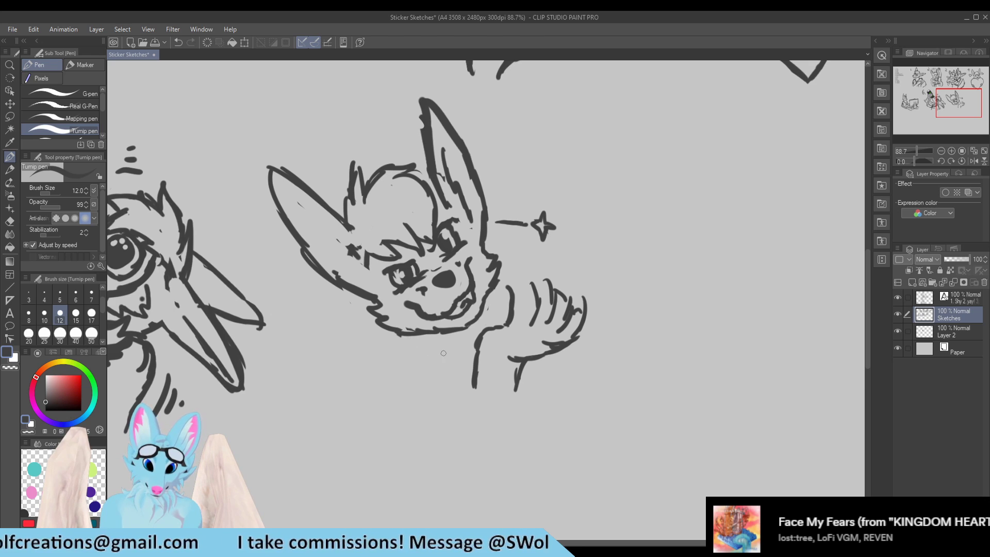
Step: Lengthen the raised hand's finger lines and shape the tips of the fingers closest to the face
key(e)
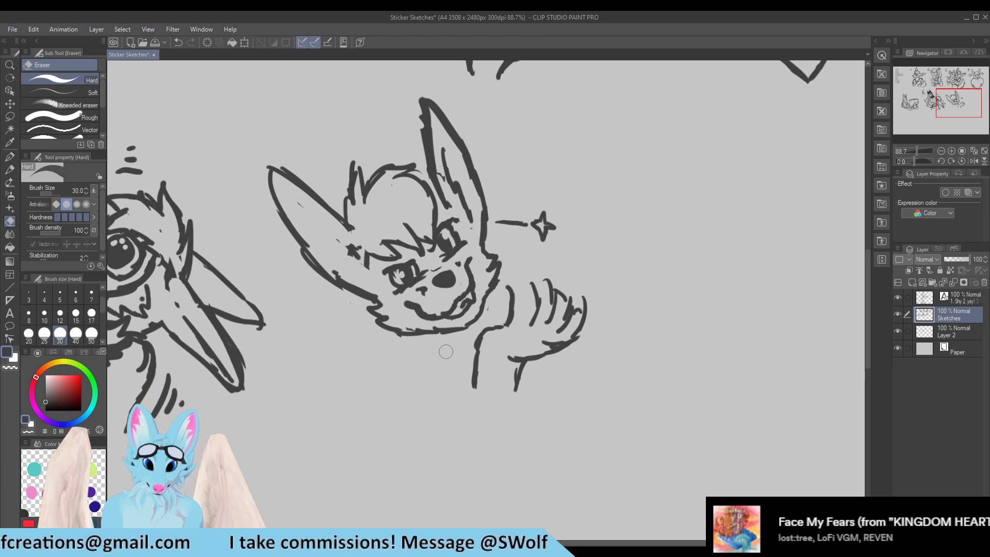
click(11, 154)
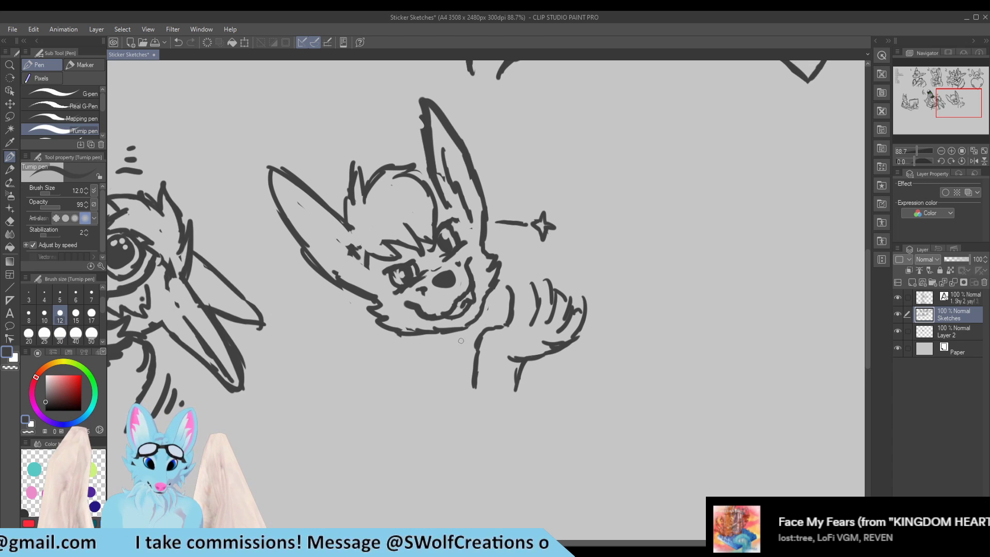
mouse_move(550, 275)
mouse_down()
mouse_move(556, 310)
mouse_move(551, 281)
mouse_move(566, 276)
mouse_up()
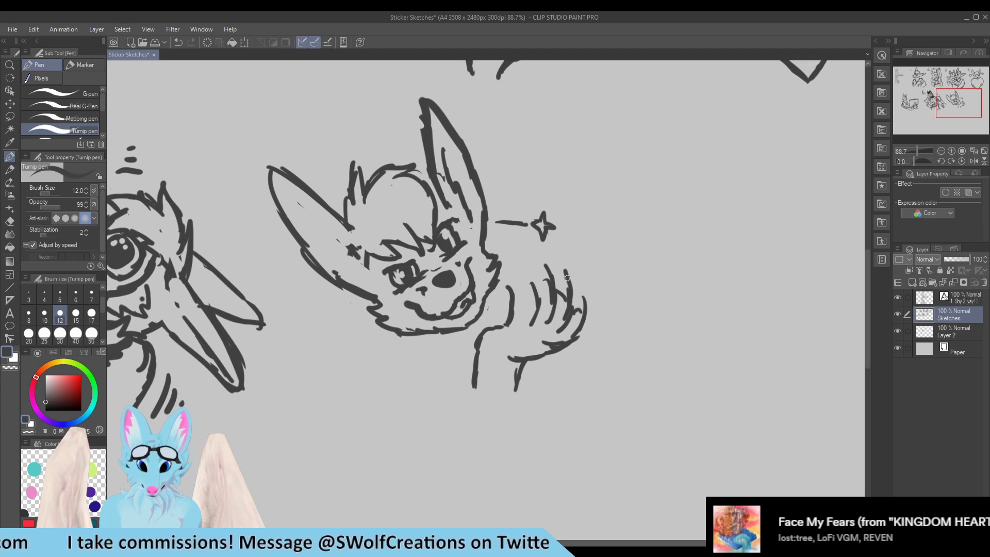
mouse_move(508, 325)
mouse_down()
mouse_move(511, 284)
mouse_move(515, 319)
mouse_move(526, 278)
mouse_move(542, 293)
mouse_move(533, 277)
mouse_up()
key(e)
key(p)
key(ctrl+z)
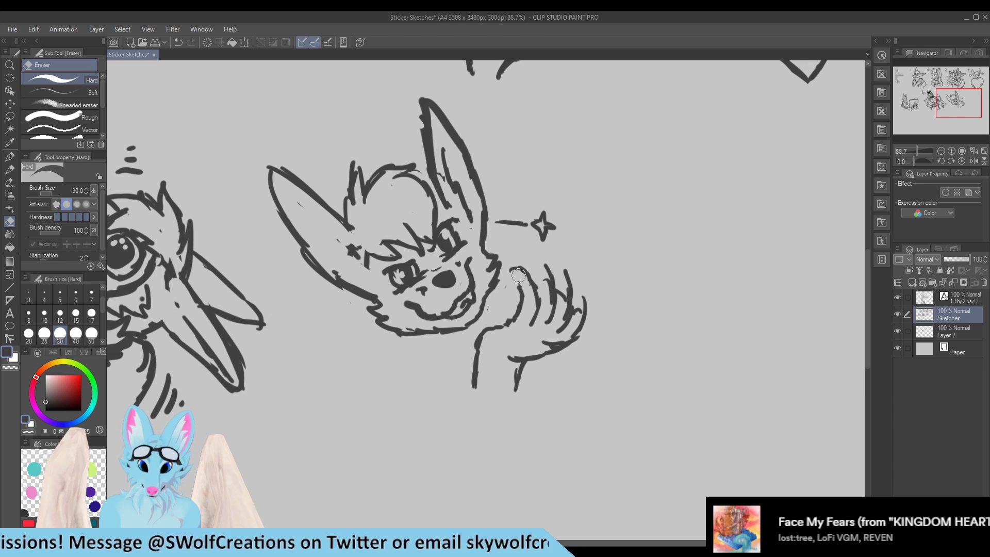
drag(510, 269, 557, 297)
key(e)
key(p)
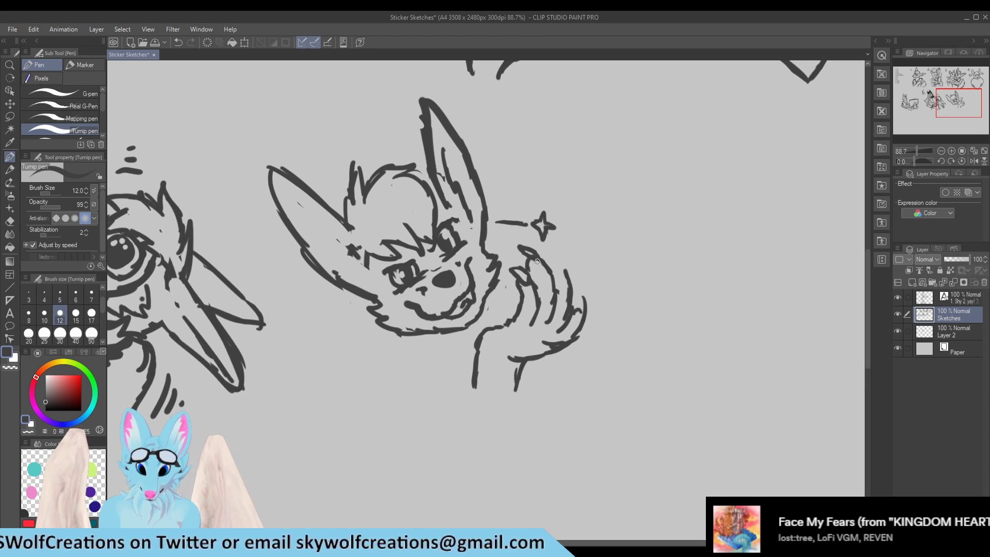
Step: Erase the rough fingertip ends and redraw the middle fingers with pointed tips below the sparkle
key(e)
drag(524, 247, 518, 246)
key(p)
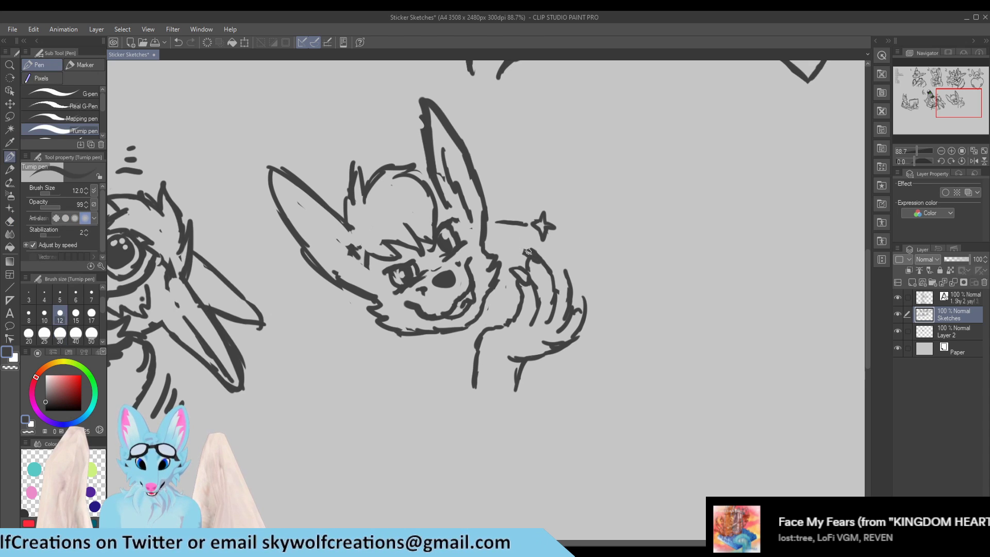
key(e)
drag(520, 250, 522, 253)
key(p)
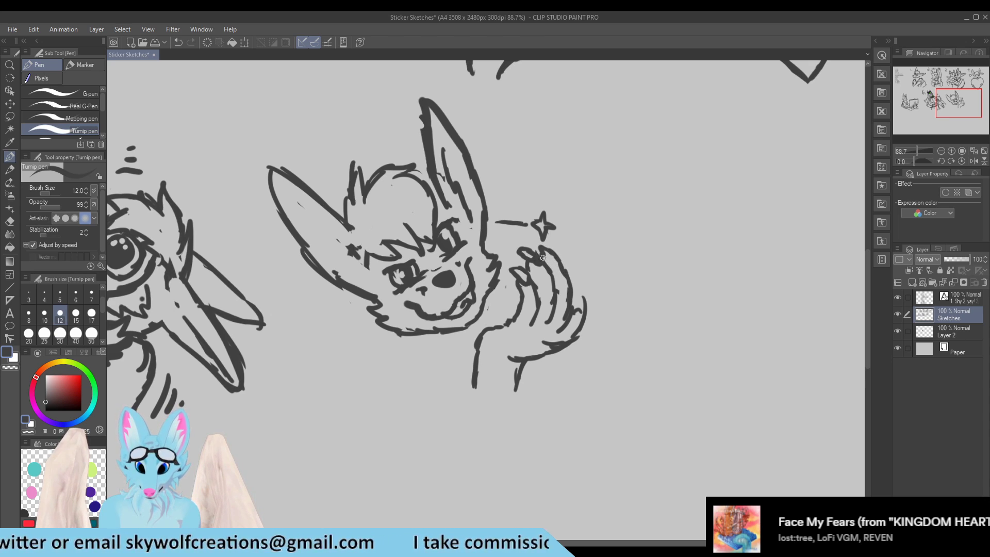
mouse_move(556, 266)
mouse_down()
mouse_move(550, 252)
mouse_move(532, 264)
mouse_move(539, 258)
mouse_move(540, 269)
mouse_up()
key(e)
key(p)
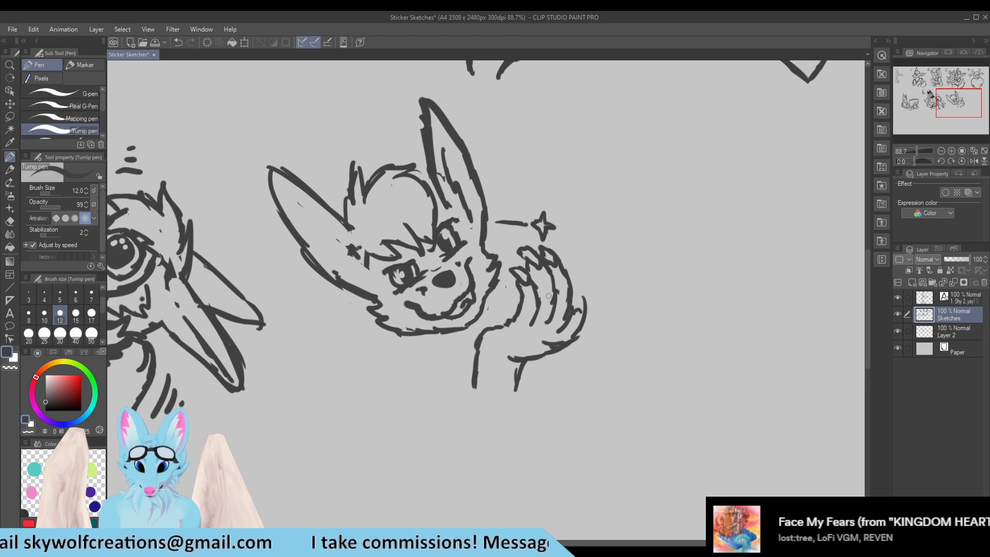
Step: Erase and redraw the inner lines separating the middle fingers of the raised hand
mouse_move(550, 274)
mouse_down()
mouse_move(561, 290)
mouse_move(550, 319)
mouse_up()
key(e)
key(p)
drag(550, 268, 558, 311)
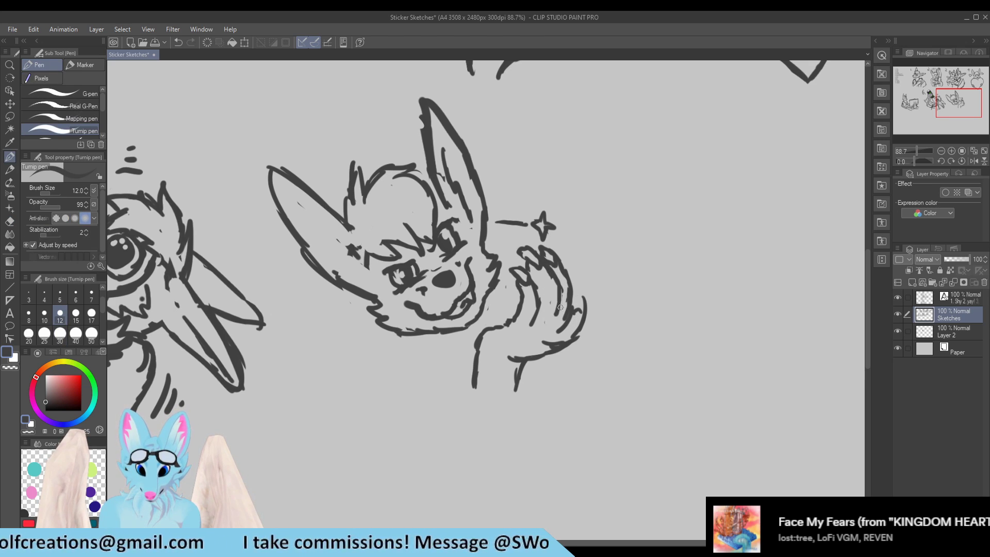
drag(529, 265, 543, 304)
key(e)
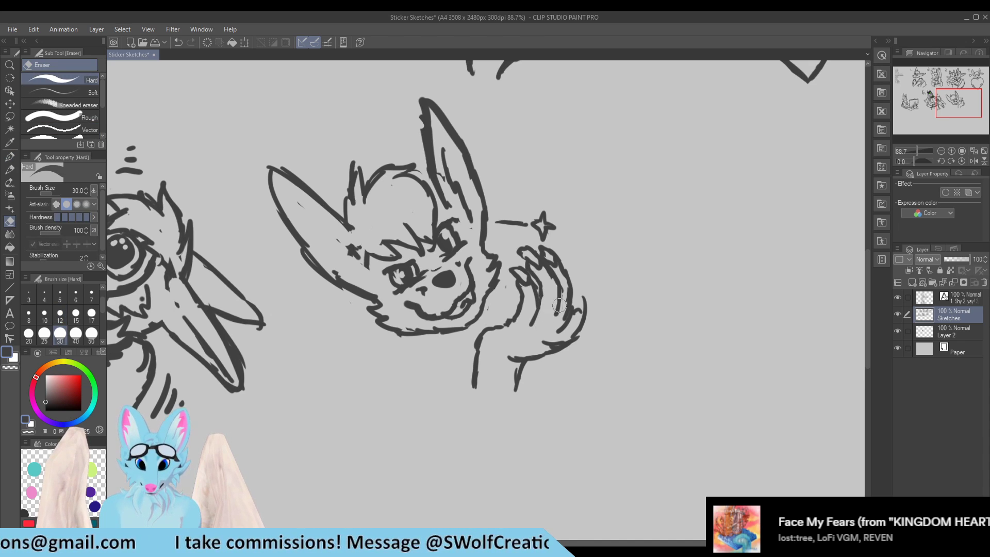
key(p)
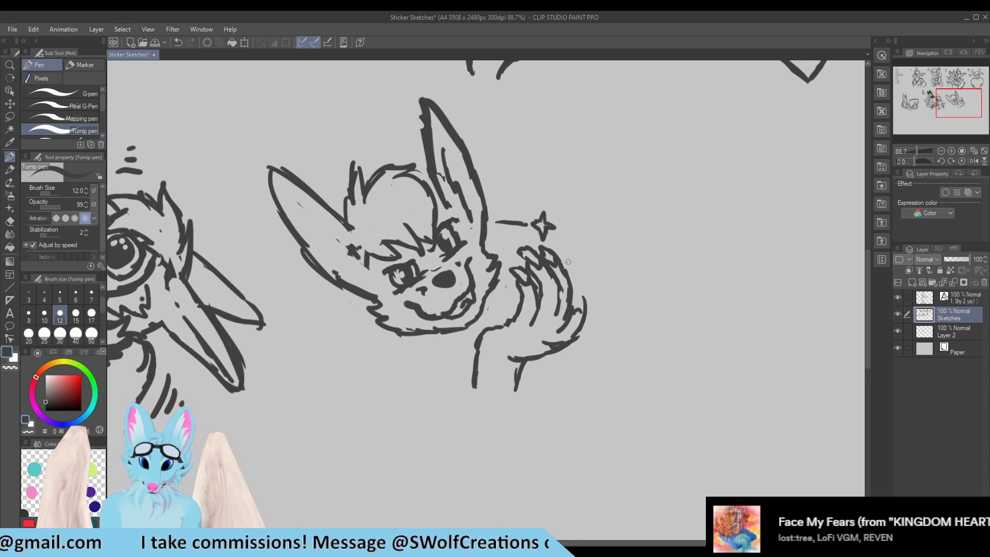
Step: Draw the outermost finger pointing straight up with a narrow tip and join it to the hand's outer edge
mouse_move(571, 295)
mouse_down()
mouse_move(571, 258)
mouse_move(582, 257)
mouse_move(588, 295)
mouse_move(577, 321)
mouse_up()
key(e)
key(p)
mouse_move(577, 267)
mouse_down()
mouse_move(578, 240)
mouse_move(586, 277)
mouse_up()
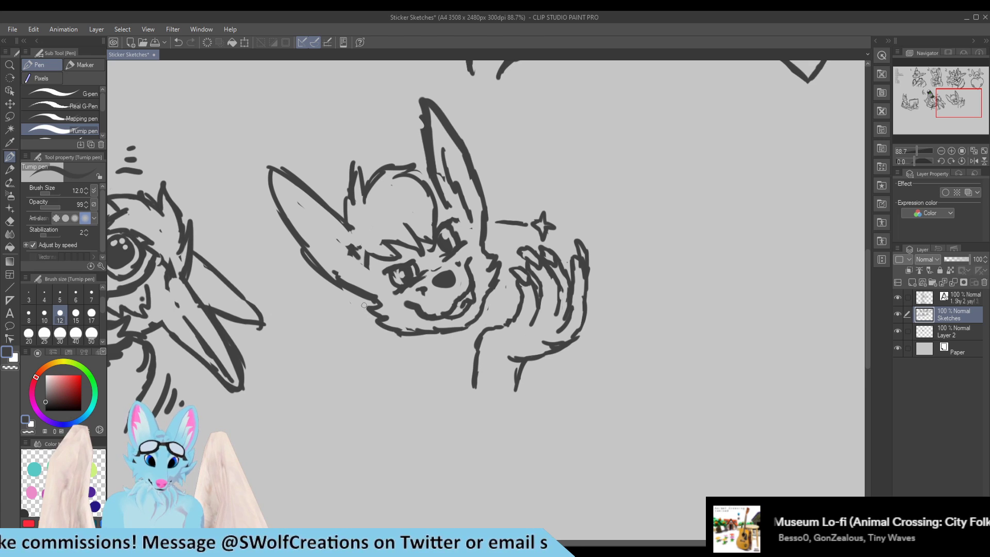
Step: Try a curved hand outline beneath the cheek at the lower ear's base, erasing the curve with the nearby cheek fur
mouse_move(355, 297)
mouse_down()
mouse_move(360, 325)
mouse_move(376, 338)
mouse_up()
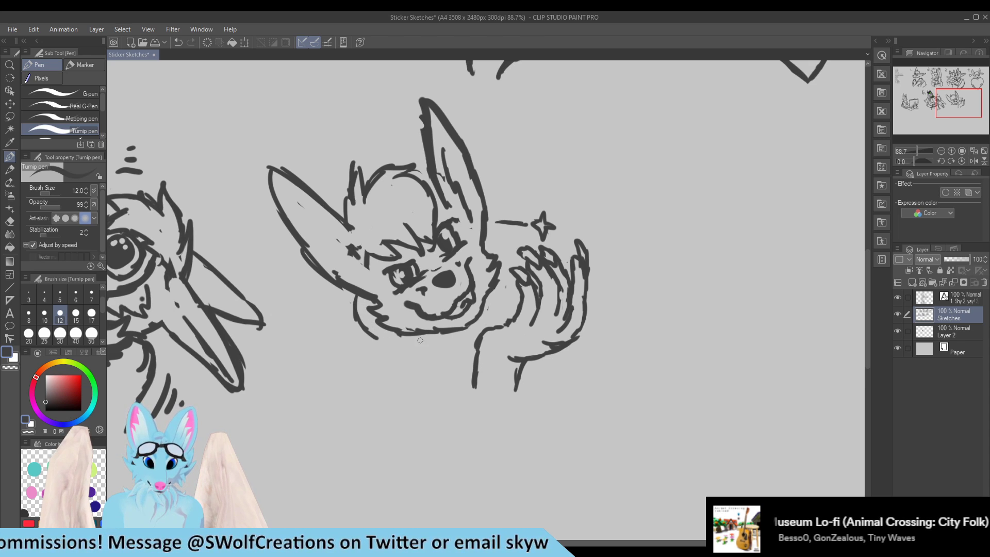
mouse_move(360, 295)
mouse_down()
mouse_move(370, 345)
mouse_move(403, 349)
mouse_move(353, 326)
mouse_move(368, 317)
mouse_move(376, 336)
mouse_move(351, 313)
mouse_move(395, 324)
mouse_move(388, 304)
mouse_move(367, 316)
mouse_up()
key(e)
key(p)
Step: Draw and thicken a nearly vertical neck line running down from the underside of the jaw
mouse_move(390, 303)
mouse_down()
mouse_move(401, 326)
mouse_move(418, 330)
mouse_move(430, 390)
mouse_up()
key(e)
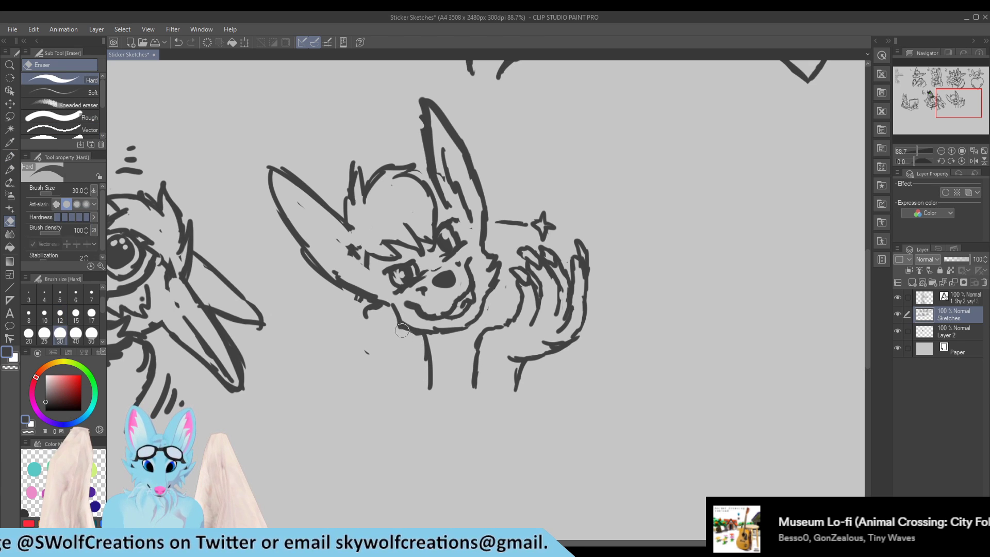
key(p)
drag(423, 339, 434, 395)
key(e)
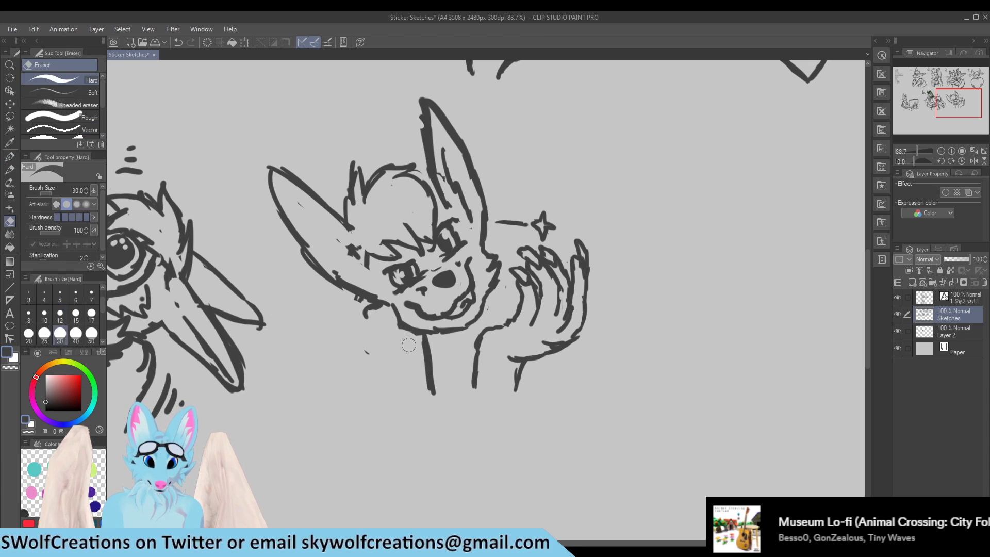
key(p)
Step: Connect the cheek to the base of the raised hand with a short line and touch up the opposite jaw corner
drag(489, 296, 490, 323)
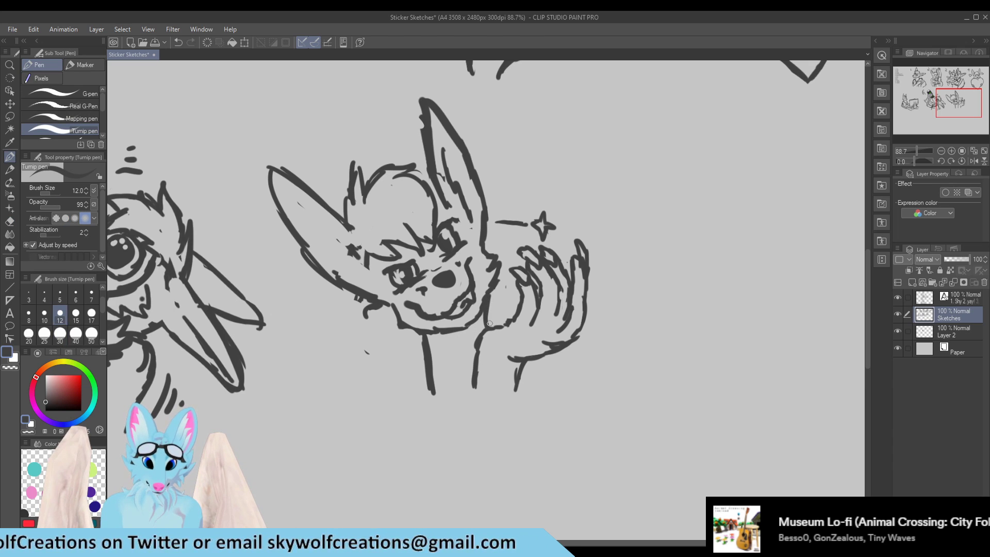
drag(396, 329, 403, 330)
key(e)
key(p)
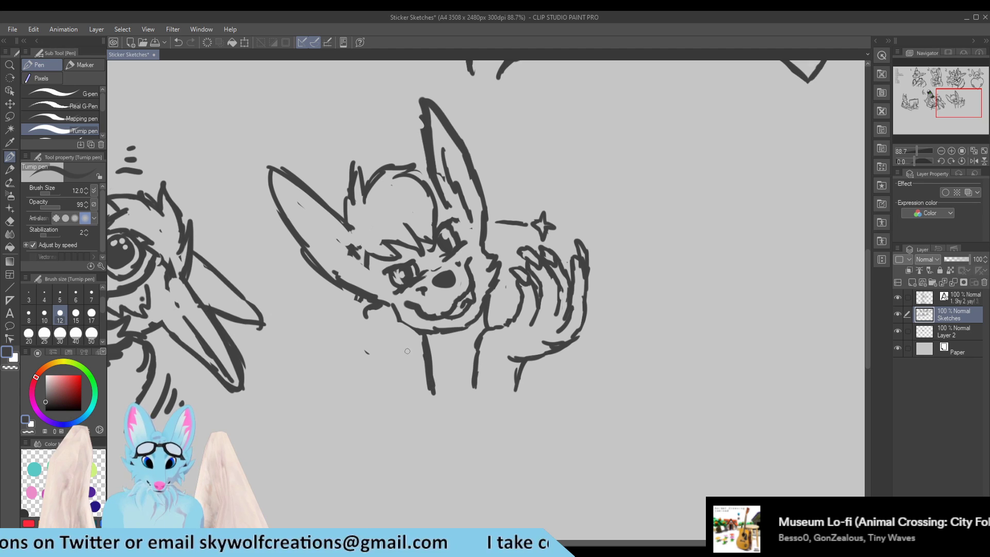
Step: Draw the rounded outline of a second hand supporting the cheek below the lower ear
mouse_move(396, 353)
mouse_down()
mouse_move(363, 335)
mouse_move(364, 307)
mouse_move(376, 299)
mouse_move(386, 306)
mouse_move(368, 313)
mouse_move(397, 310)
mouse_move(366, 298)
mouse_up()
key(e)
key(p)
mouse_move(362, 298)
mouse_down()
mouse_move(398, 310)
mouse_move(403, 322)
mouse_move(395, 311)
mouse_move(391, 323)
mouse_move(398, 300)
mouse_up()
key(e)
key(p)
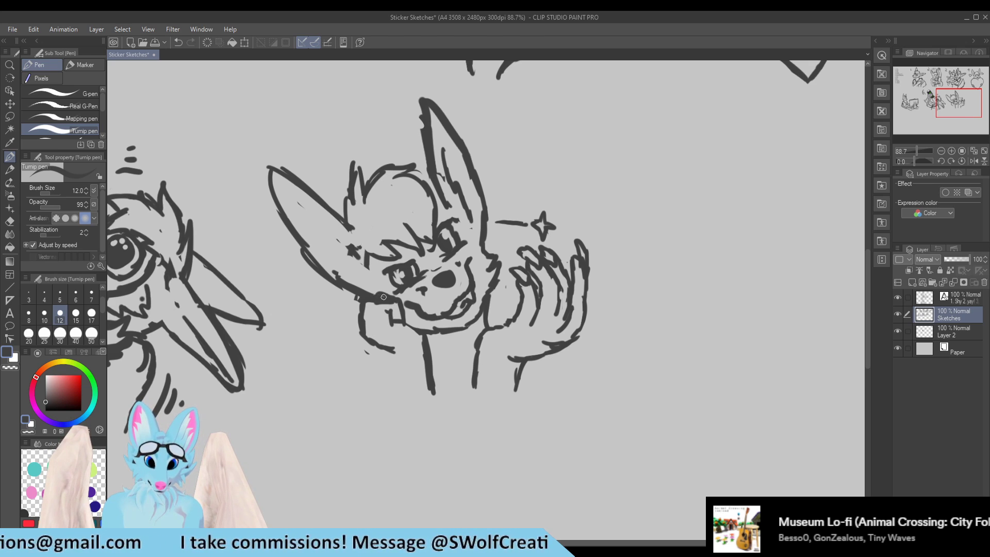
Step: Add a short curled finger line inside the cheek-supporting hand and clean up its edge beside the jaw
key(e)
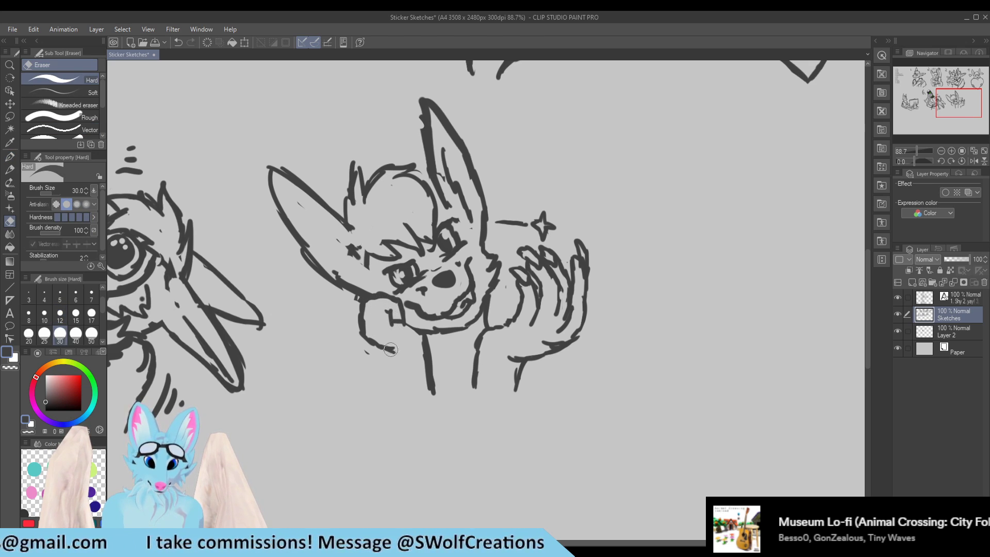
key(p)
key(e)
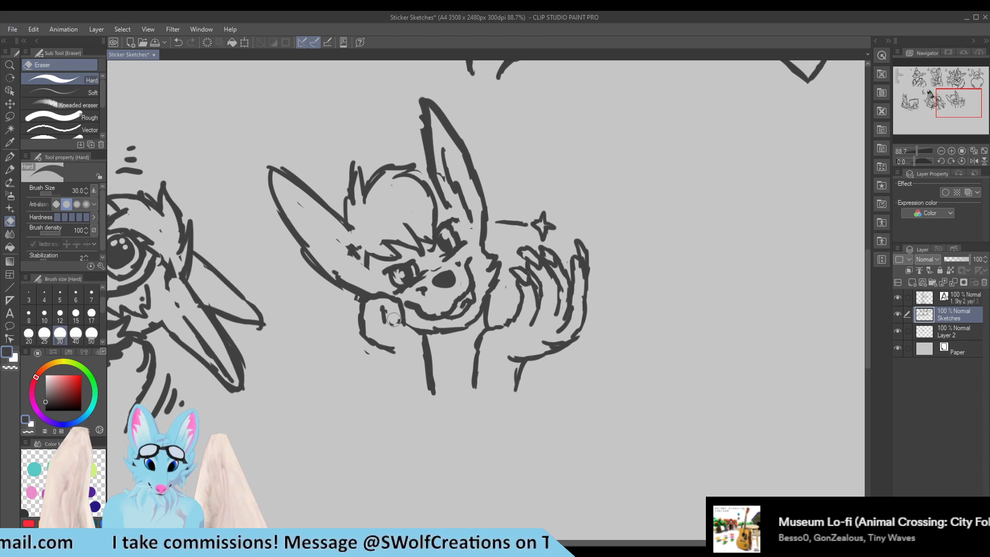
drag(404, 320, 400, 323)
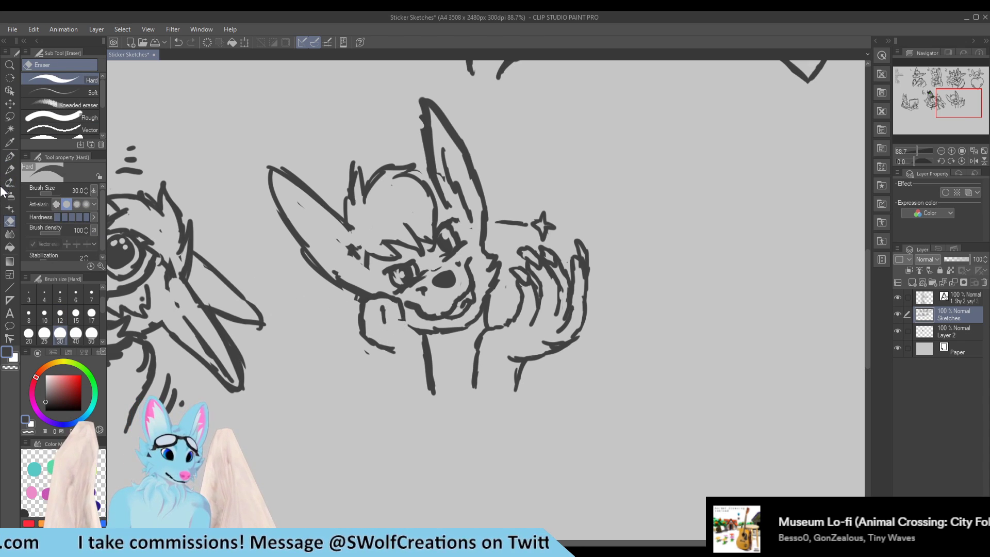
click(9, 169)
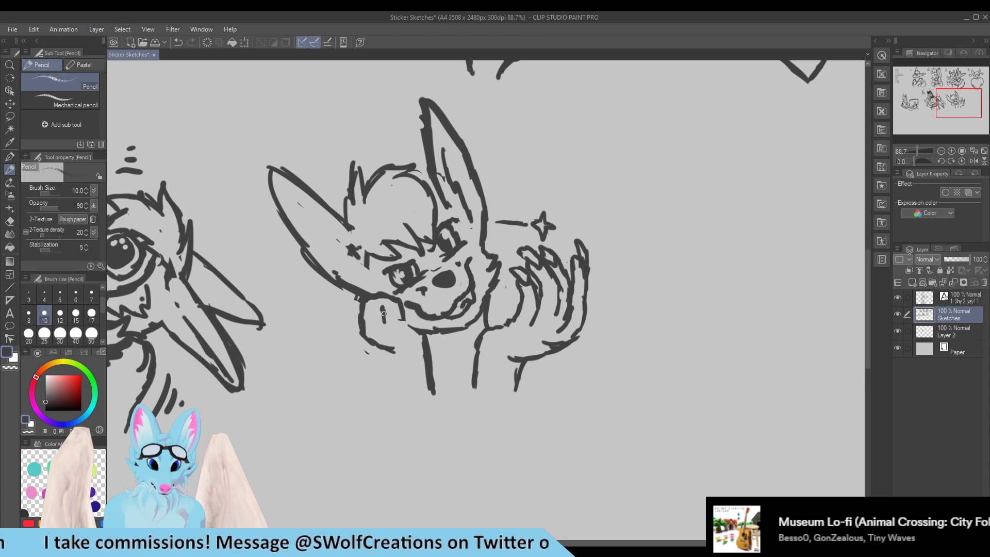
click(9, 156)
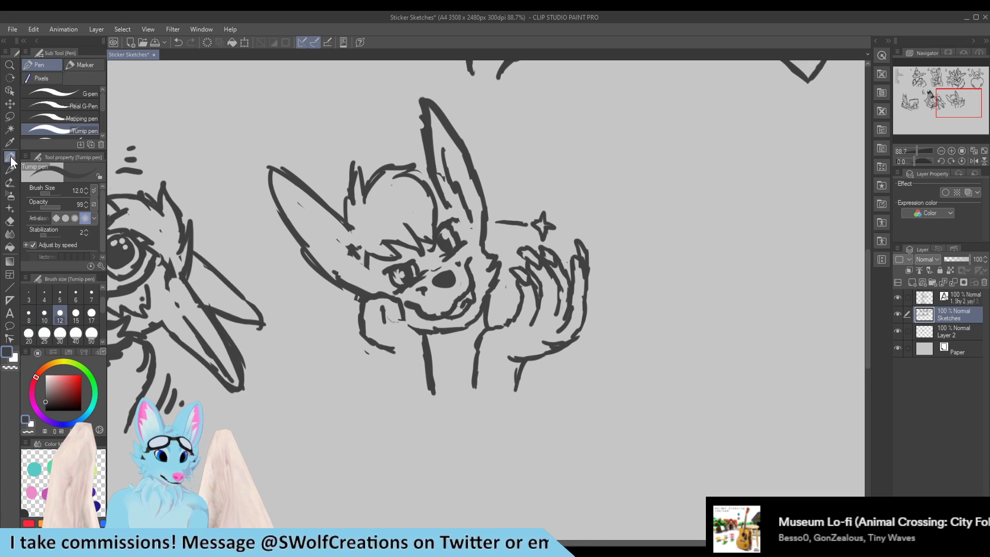
drag(386, 316, 400, 322)
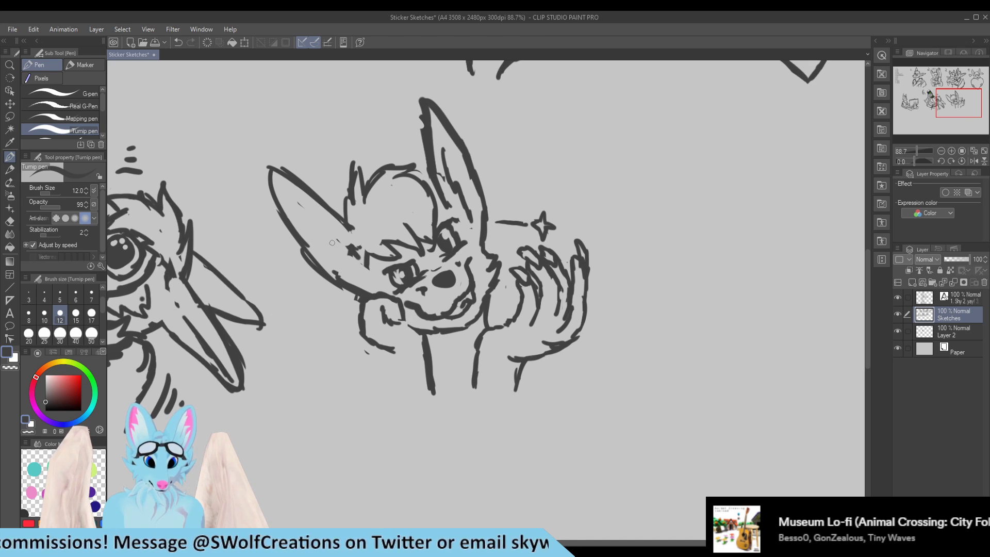
Step: Erase the small star-shaped mark beside the hair, extend the lower ear's edge to the fringe, and draw its inner-ear lines
key(e)
mouse_move(350, 226)
mouse_down()
mouse_move(368, 258)
mouse_move(343, 245)
mouse_move(369, 269)
mouse_move(362, 242)
mouse_up()
key(p)
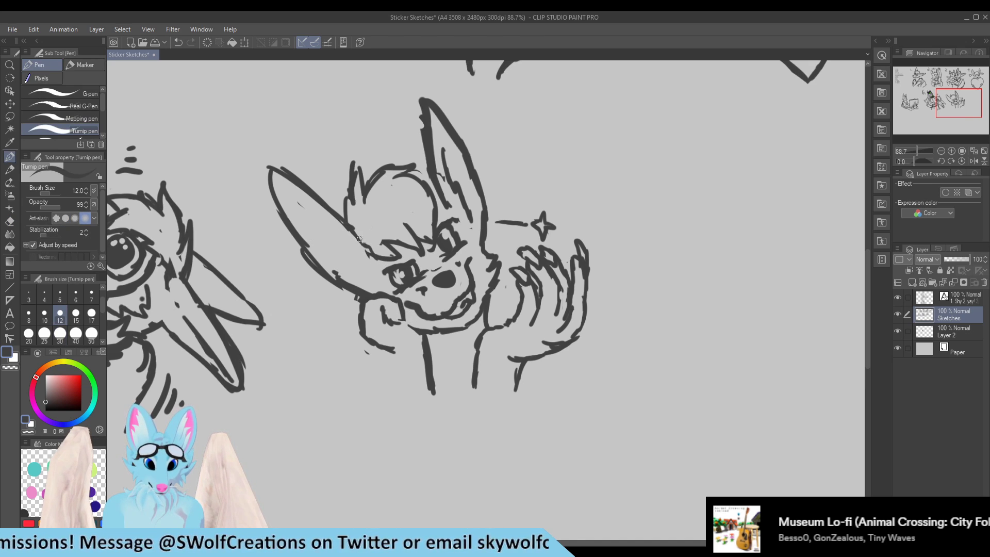
mouse_move(318, 217)
mouse_down()
mouse_move(353, 252)
mouse_move(366, 286)
mouse_up()
Step: Replace the neck line with short slanting wrist edges below the hand supporting the cheek
mouse_move(387, 352)
mouse_down()
mouse_move(394, 380)
mouse_move(389, 369)
mouse_up()
drag(424, 337, 410, 390)
mouse_move(390, 349)
mouse_down()
mouse_move(373, 382)
mouse_move(392, 349)
mouse_move(394, 376)
mouse_up()
key(e)
mouse_move(431, 361)
mouse_down()
mouse_move(432, 349)
mouse_move(415, 386)
mouse_up()
key(p)
drag(422, 337, 406, 387)
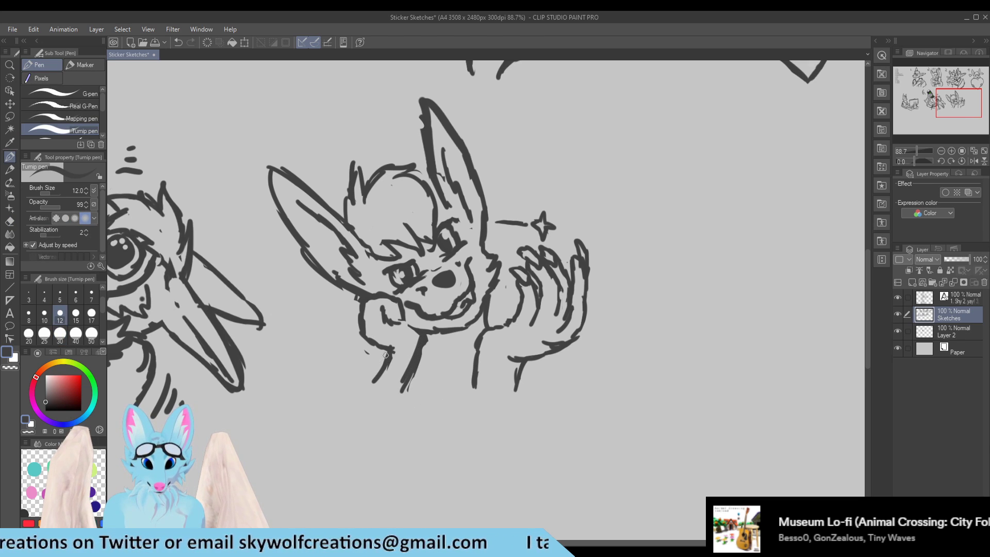
Step: Try lengthening both edges of the supporting forearm and erase the rough strokes
mouse_move(386, 353)
mouse_down()
mouse_move(352, 400)
mouse_move(363, 392)
mouse_move(361, 404)
mouse_up()
drag(418, 366, 407, 401)
key(e)
drag(392, 365, 368, 399)
drag(419, 352, 405, 396)
key(p)
key(e)
mouse_move(420, 361)
mouse_down()
mouse_move(401, 323)
mouse_move(418, 352)
mouse_move(419, 339)
mouse_move(409, 376)
mouse_move(418, 360)
mouse_move(395, 419)
mouse_up()
Step: Draw the supporting forearm with long edges slanting down away from the face, and clean up its edge beneath the chin
key(p)
mouse_move(384, 354)
mouse_down()
mouse_move(347, 417)
mouse_move(367, 387)
mouse_move(336, 418)
mouse_up()
drag(410, 398, 383, 437)
mouse_move(352, 394)
mouse_down()
mouse_move(319, 444)
mouse_move(369, 339)
mouse_up()
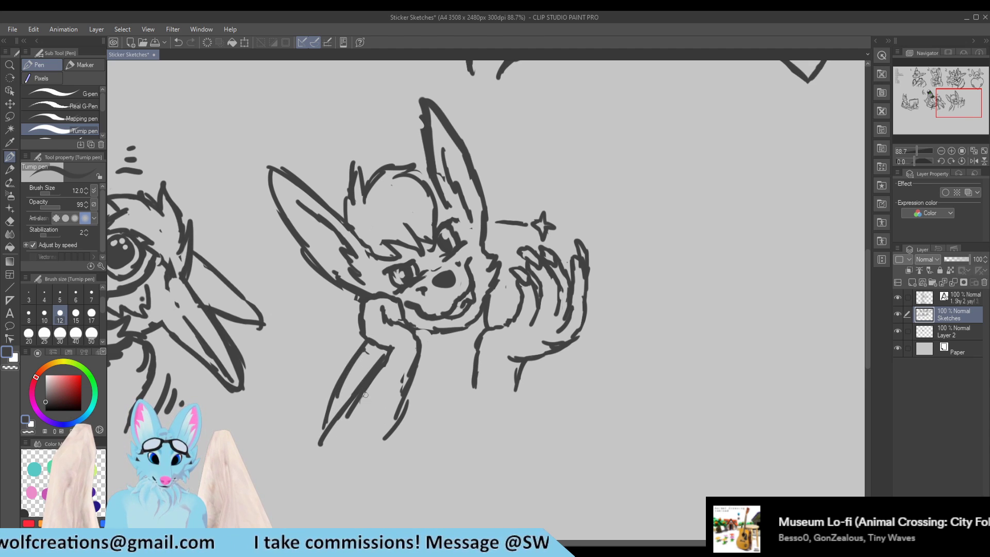
key(e)
mouse_move(405, 373)
mouse_down()
mouse_move(395, 413)
mouse_move(418, 395)
mouse_move(365, 450)
mouse_move(362, 407)
mouse_move(356, 415)
mouse_up()
key(p)
key(e)
key(p)
key(e)
key(p)
Step: Lengthen both edges of the forearm beneath the raised hand
drag(473, 386, 473, 405)
drag(522, 365, 520, 407)
drag(474, 371, 464, 434)
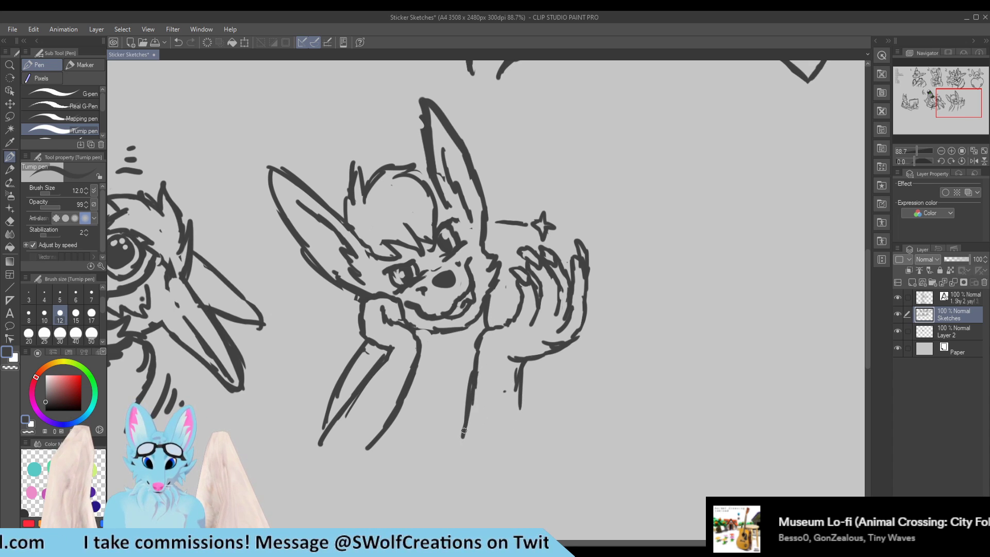
drag(524, 370, 521, 447)
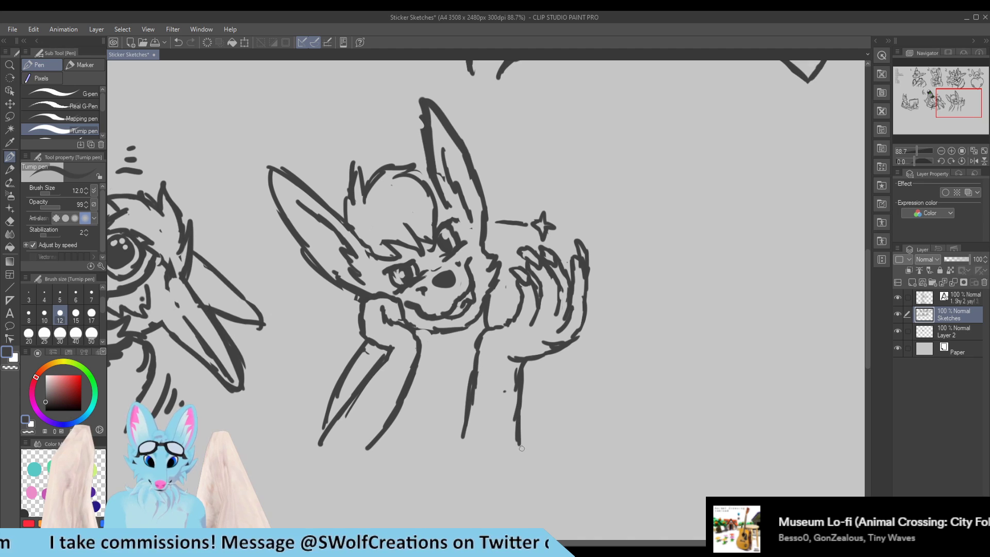
Step: Redraw the raised arm's edge nearest the face, erase its opposite edge, and rework the raised hand with a narrower outline
mouse_move(471, 385)
mouse_down()
mouse_move(479, 445)
mouse_move(464, 391)
mouse_move(472, 439)
mouse_up()
key(e)
drag(518, 389, 518, 446)
mouse_move(480, 330)
mouse_down()
mouse_move(491, 337)
mouse_move(515, 298)
mouse_move(518, 319)
mouse_move(539, 302)
mouse_move(519, 317)
mouse_move(536, 317)
mouse_move(541, 276)
mouse_move(594, 255)
mouse_move(575, 236)
mouse_move(521, 242)
mouse_move(551, 294)
mouse_move(556, 274)
mouse_up()
key(p)
key(e)
key(p)
key(e)
key(m)
key(ctrl+d)
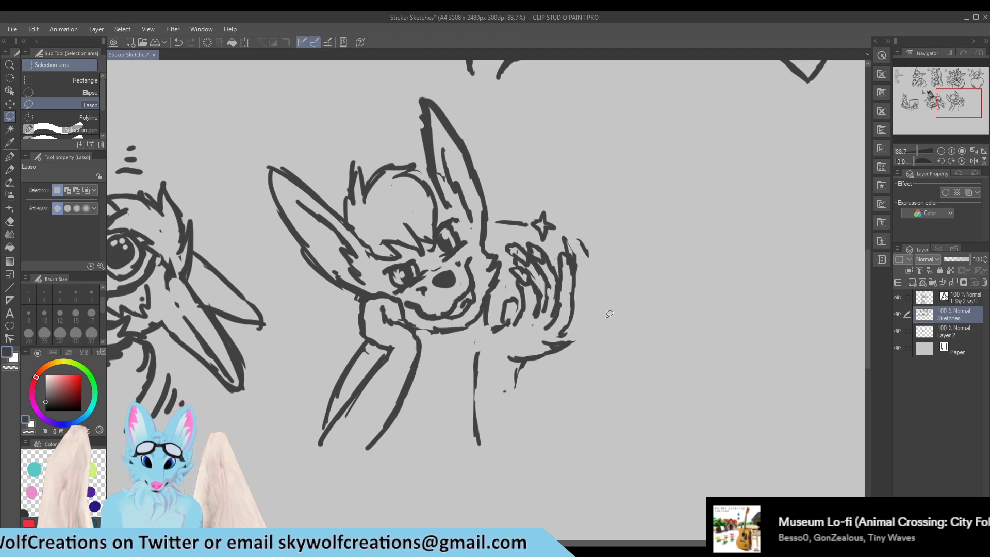
Step: Erase the leftover outer fingertip strokes and the old lower palm outline of the raised hand
key(e)
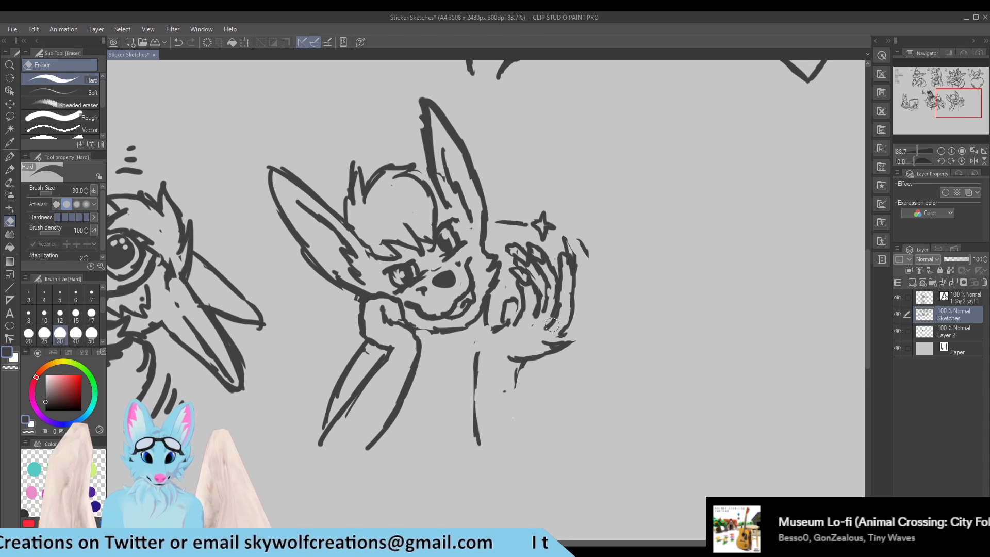
drag(584, 243, 592, 265)
drag(589, 364, 547, 335)
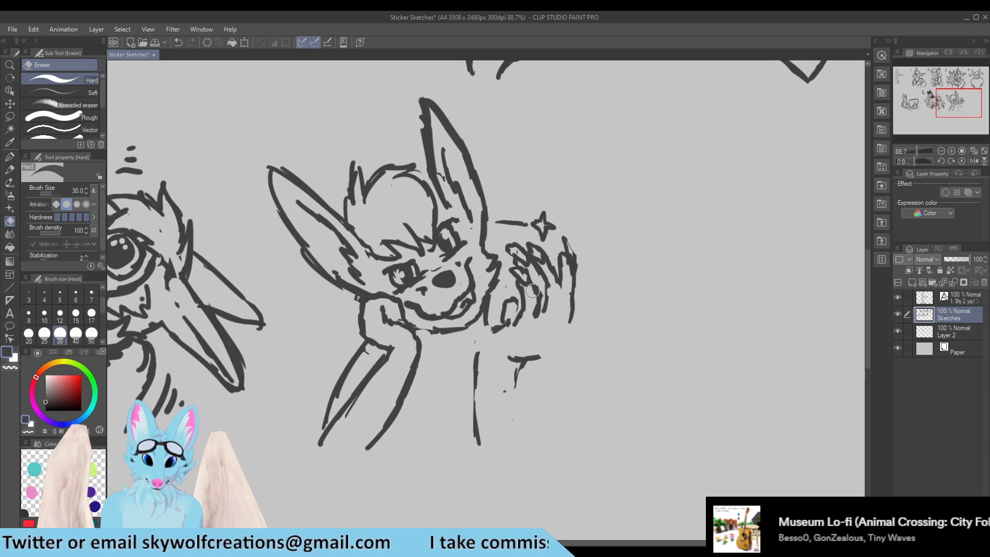
Step: Erase and redraw the inner finger lines above the thumb of the raised hand
click(10, 157)
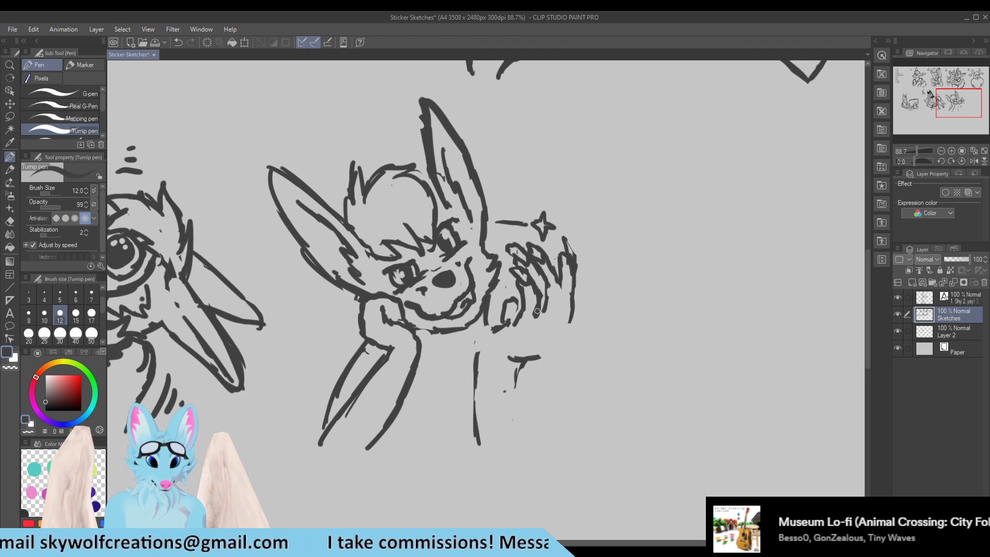
key(e)
mouse_move(531, 280)
mouse_down()
mouse_move(523, 309)
mouse_move(538, 298)
mouse_move(517, 300)
mouse_move(519, 312)
mouse_move(528, 287)
mouse_up()
key(p)
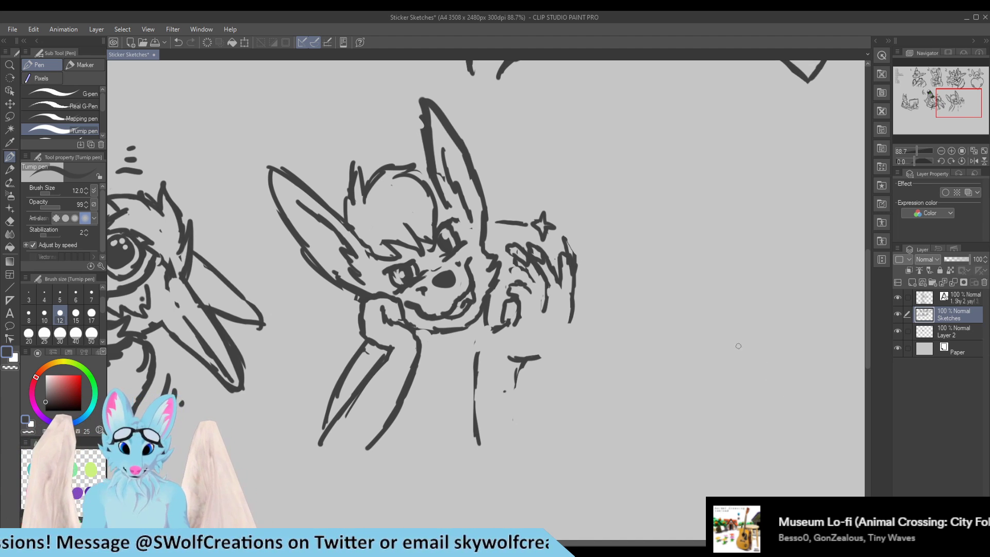
Step: Clean up and redraw the strokes between the nose and the eye nearest the upright ear
scroll(490, 207, down, 5)
scroll(461, 183, up, 1)
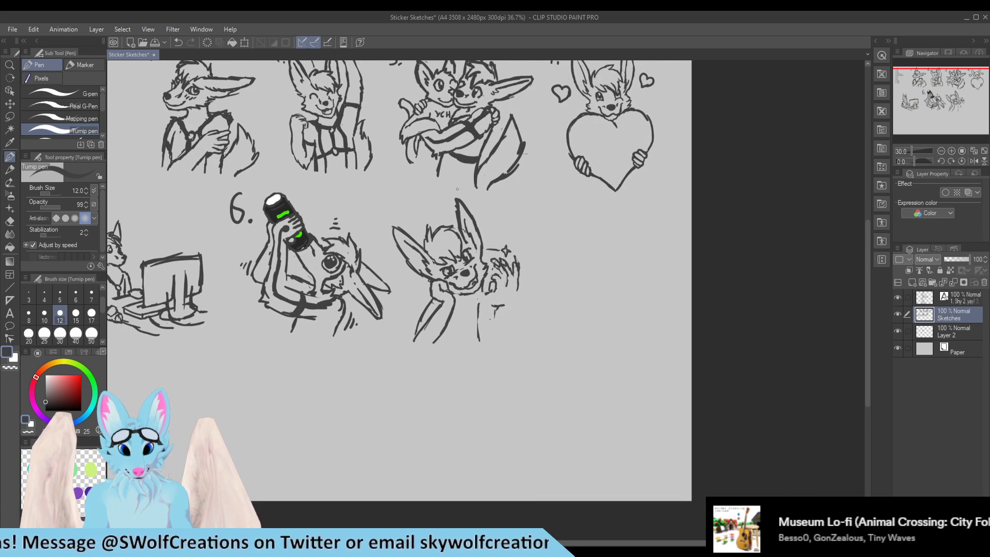
scroll(483, 278, down, 1)
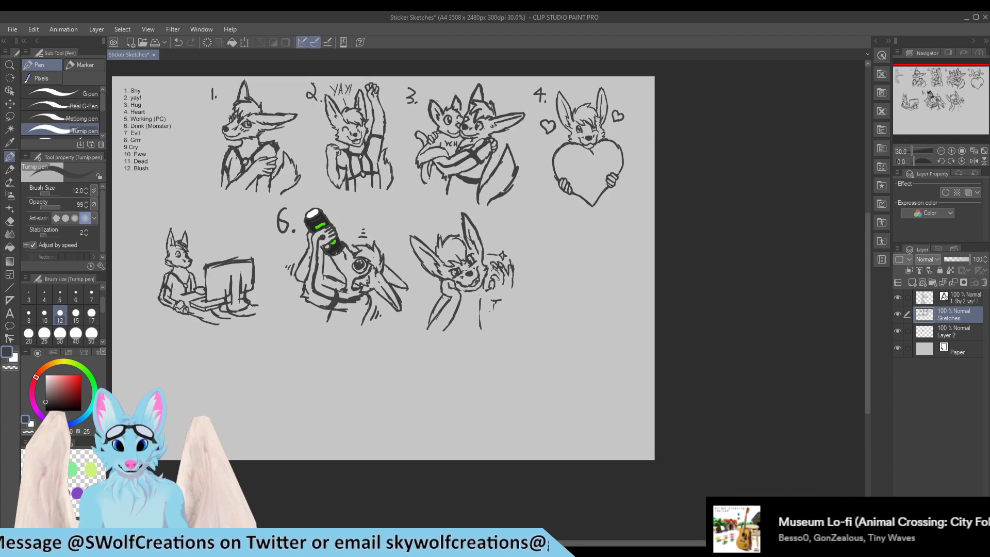
scroll(432, 216, up, 5)
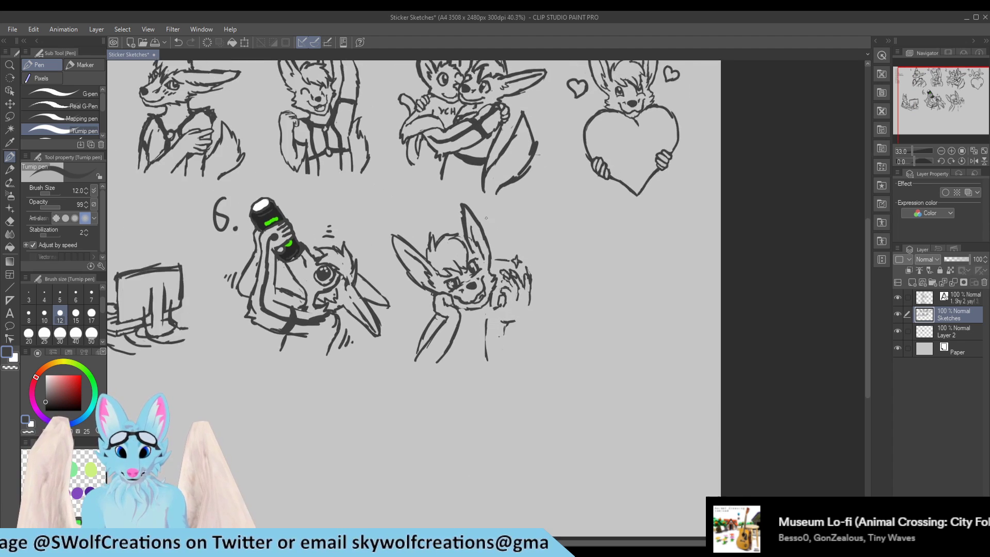
scroll(460, 289, up, 2)
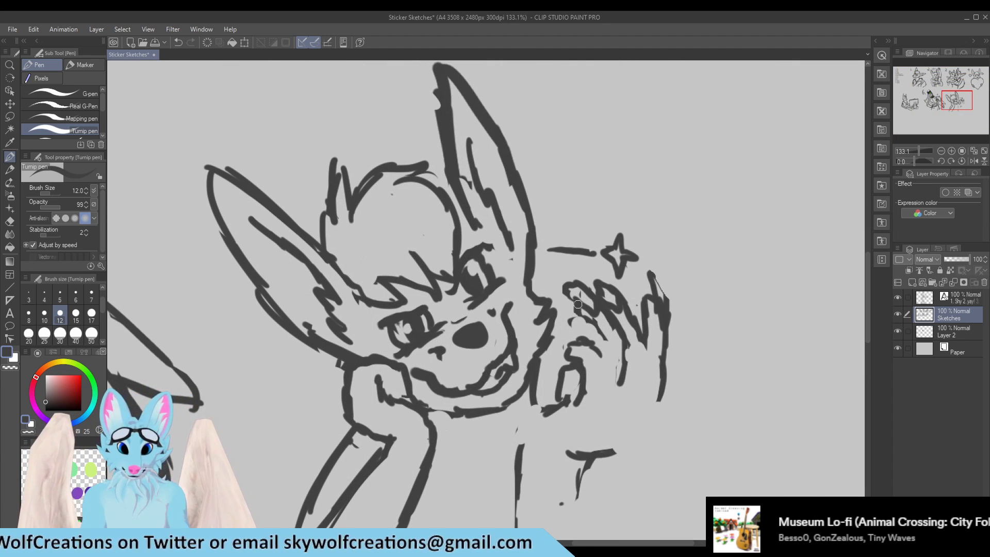
key(e)
drag(477, 306, 503, 290)
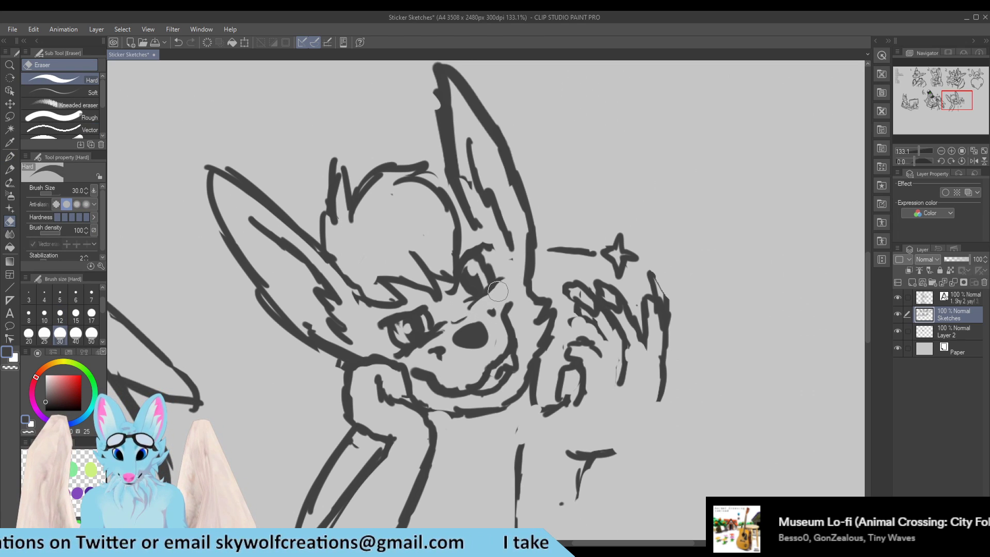
key(p)
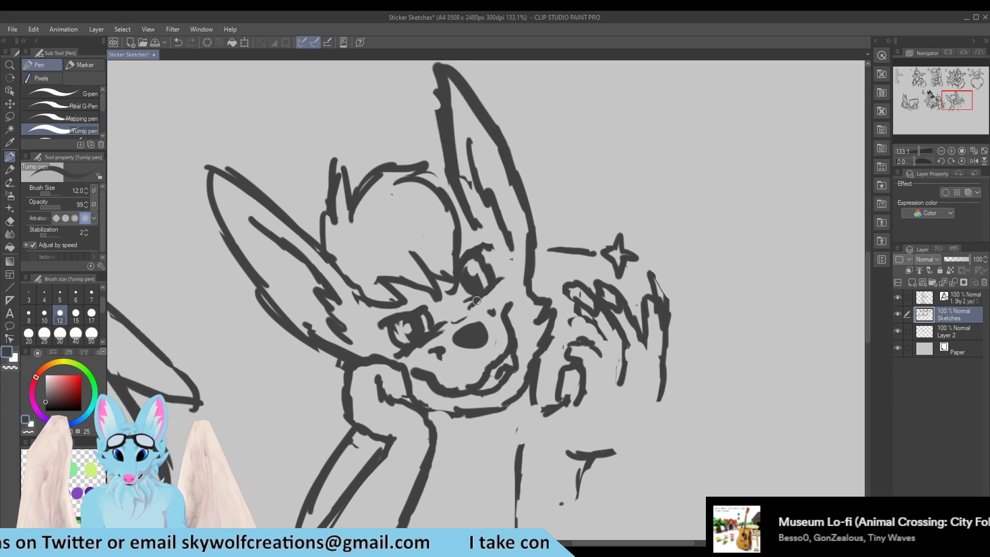
key(e)
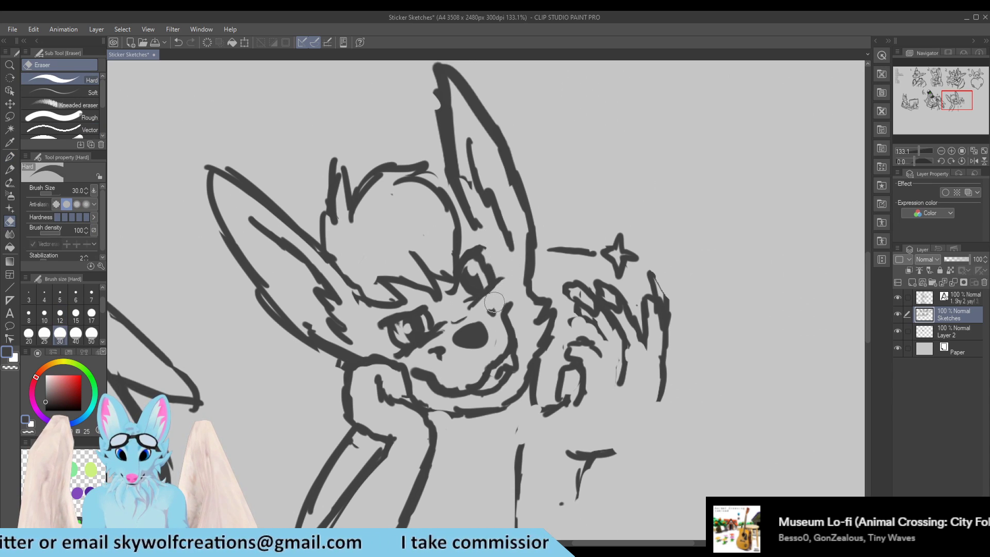
key(p)
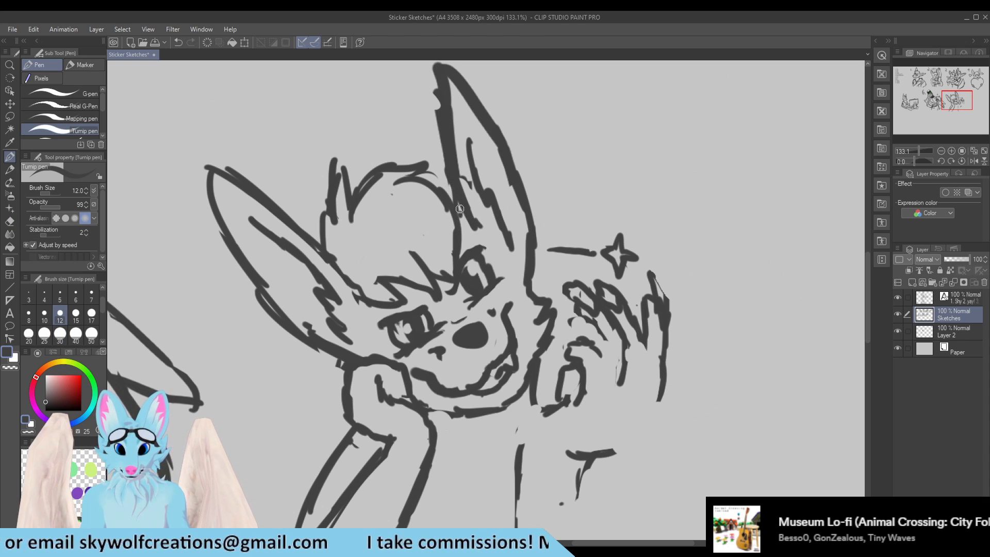
Step: Erase the rough inner strokes at the upright ear's base and redraw the inner-ear line beside the hair
key(e)
mouse_move(483, 227)
mouse_down()
mouse_move(468, 184)
mouse_move(477, 230)
mouse_move(465, 205)
mouse_move(456, 155)
mouse_move(463, 211)
mouse_up()
key(p)
drag(454, 165, 467, 231)
Step: Lasso the upright ear, shift it slightly up and toward the hair, and reconnect its outer edge to the cheek
key(m)
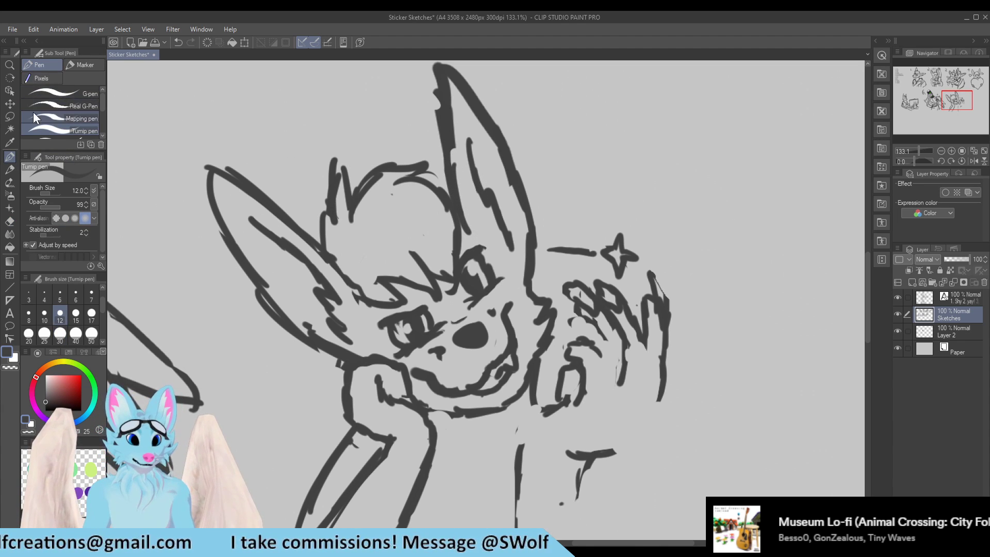
mouse_move(512, 267)
mouse_down()
mouse_move(551, 243)
mouse_move(539, 172)
mouse_move(510, 102)
mouse_move(434, 76)
mouse_up()
drag(458, 225, 518, 290)
drag(488, 203, 478, 190)
key(ctrl+d)
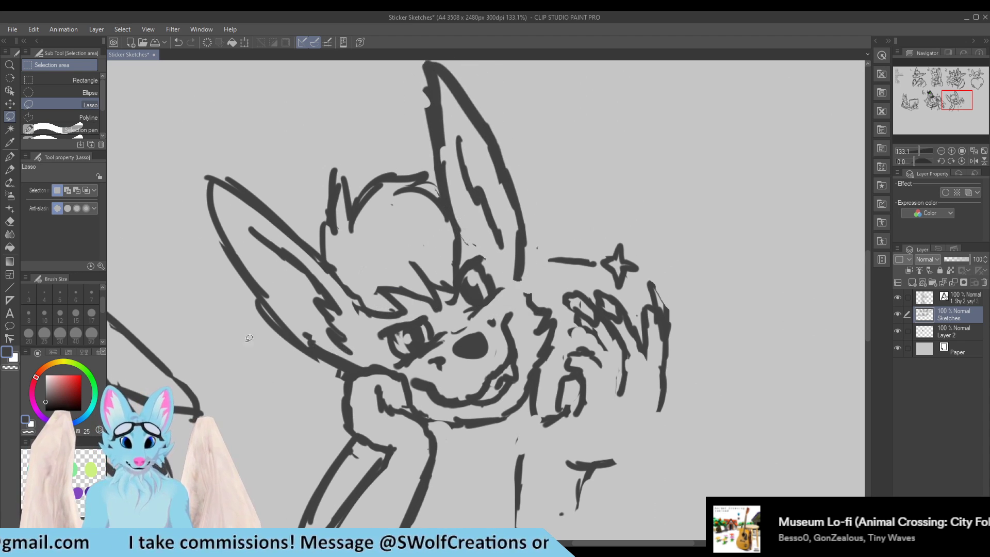
key(p)
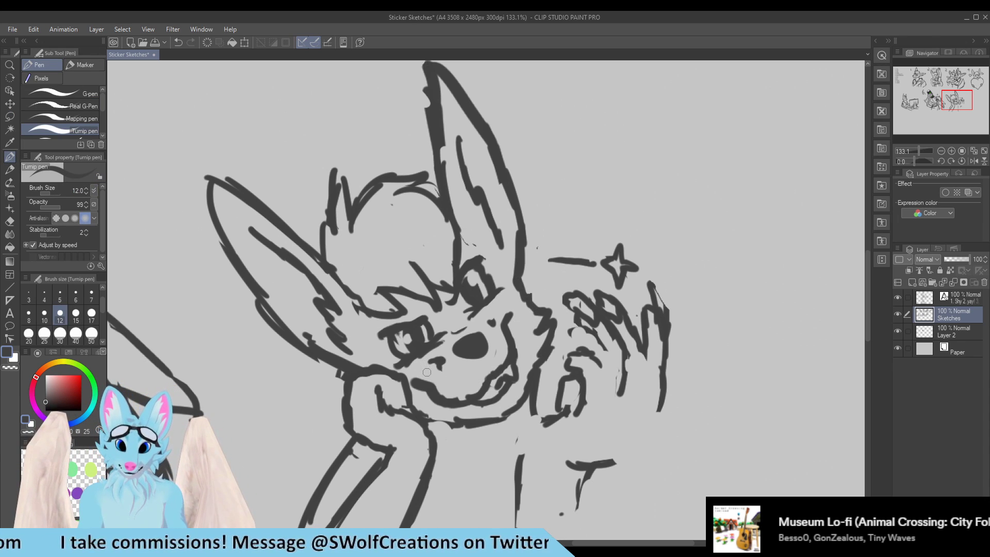
Step: Redraw the lower lid of the eye nearest the upright ear and shorten the smile's end beside the supporting hand
key(e)
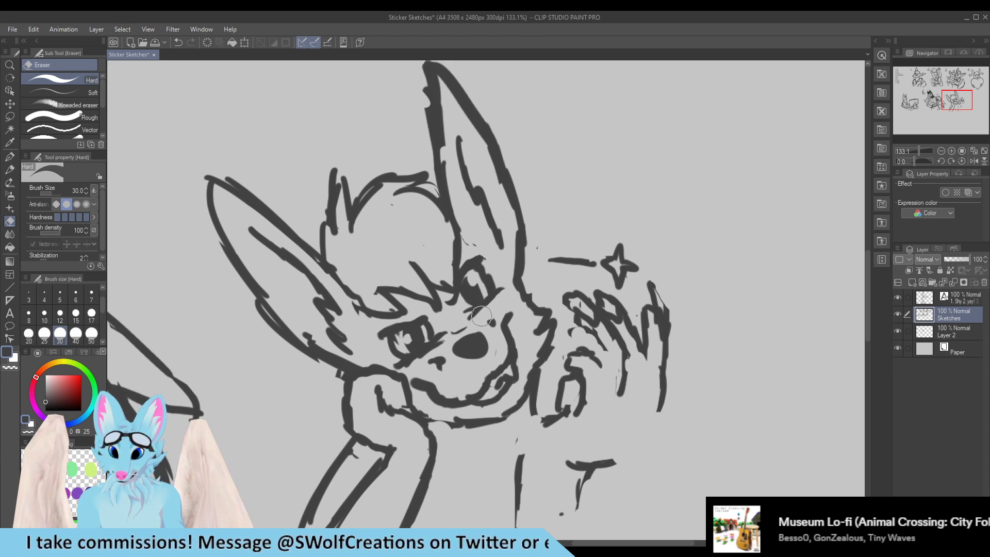
key(p)
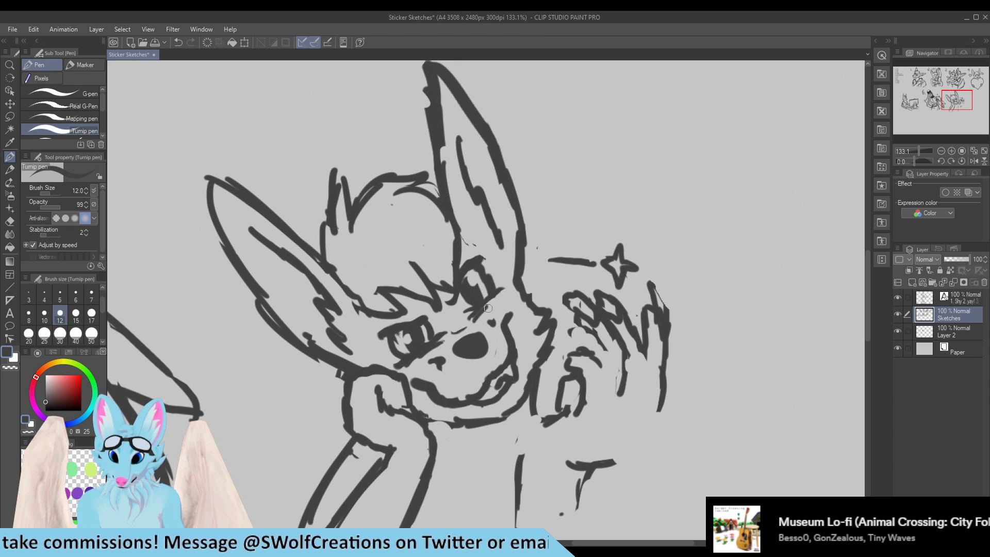
key(e)
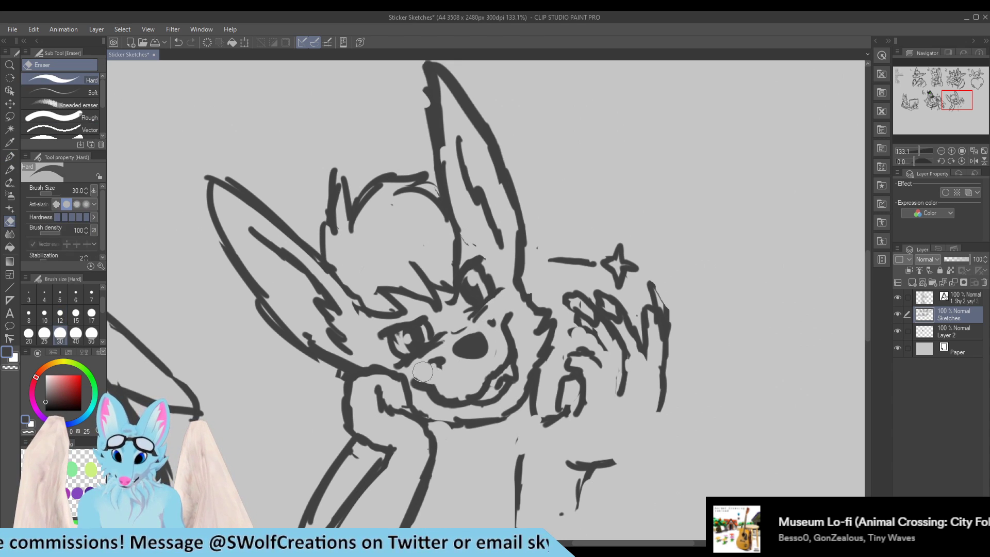
drag(415, 374, 419, 382)
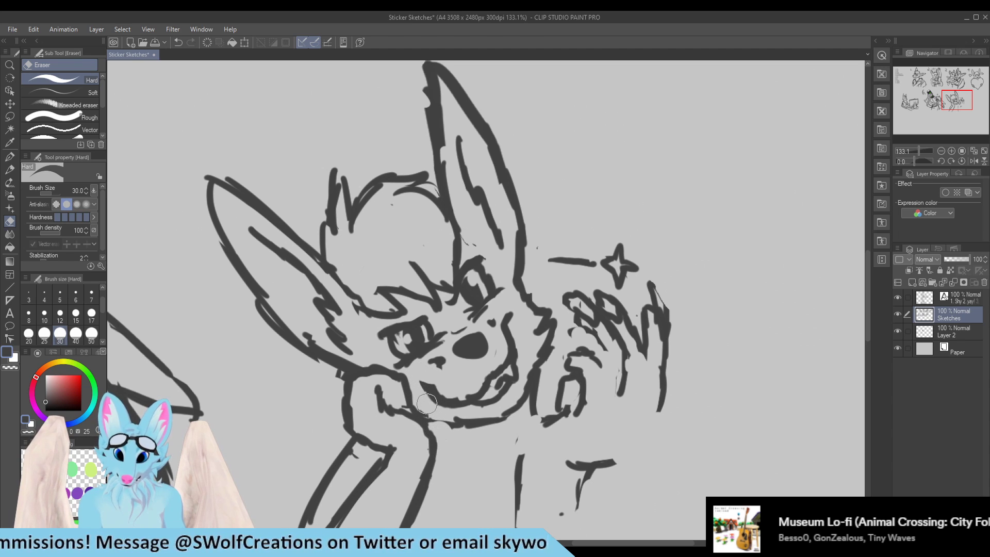
key(p)
Step: Erase and redraw the lower lid of the eye above the supporting hand and the small muzzle mark beside the nose
key(e)
drag(411, 367, 397, 364)
key(p)
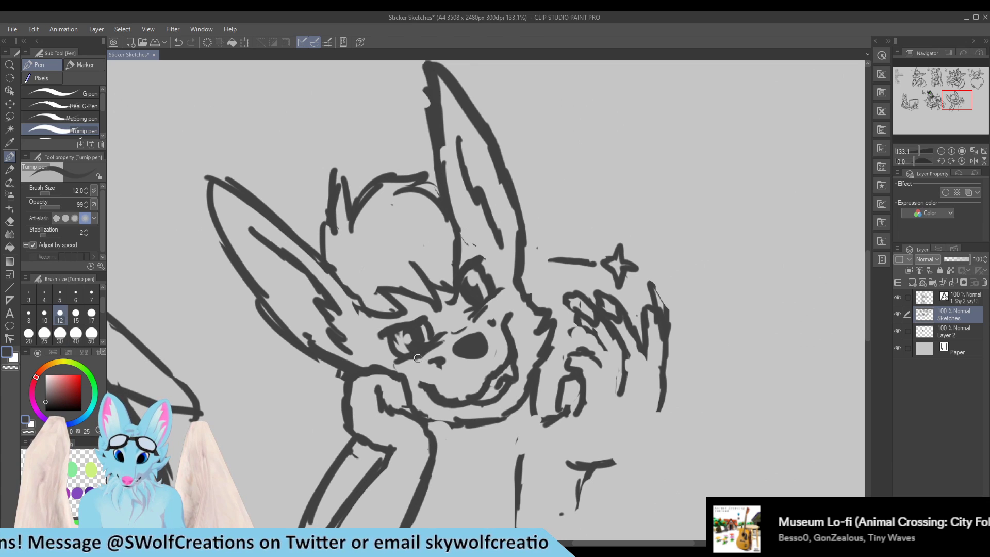
key(e)
key(p)
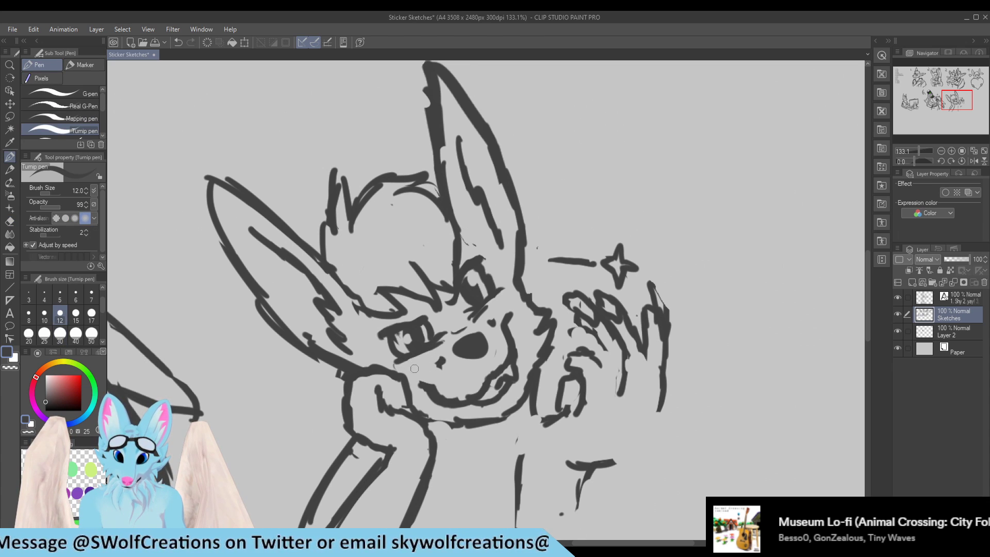
key(e)
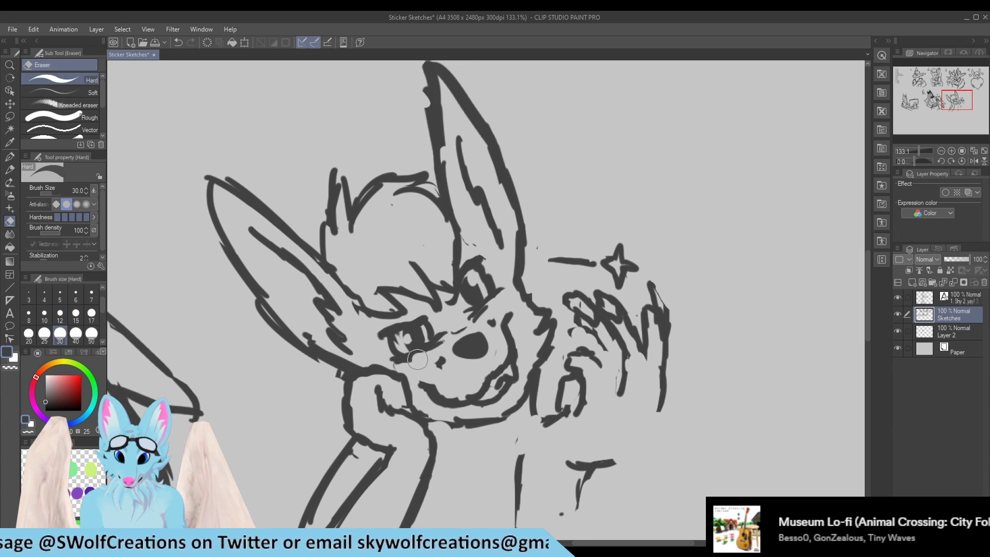
mouse_move(444, 367)
mouse_down()
mouse_move(437, 344)
mouse_move(413, 356)
mouse_up()
key(p)
key(e)
key(p)
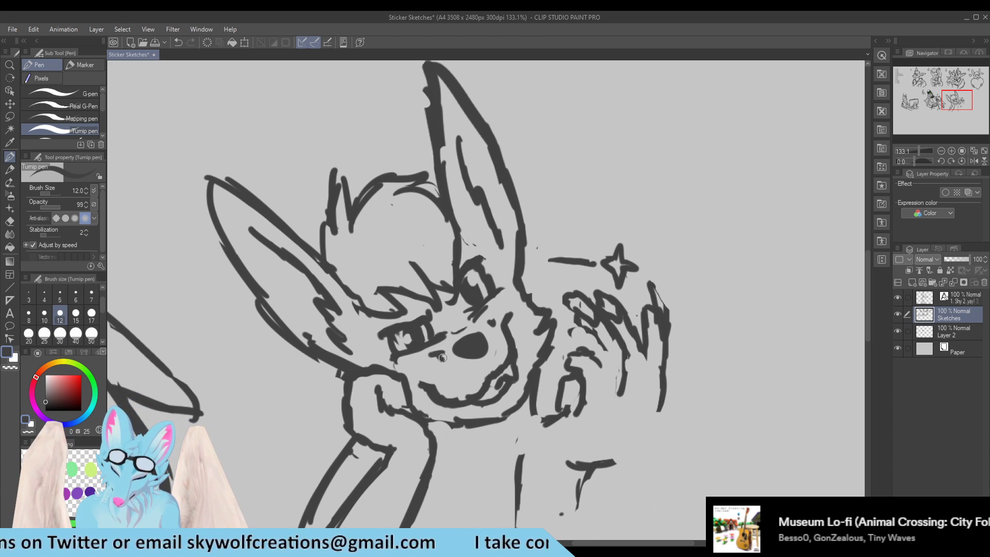
key(e)
drag(405, 363, 388, 362)
key(p)
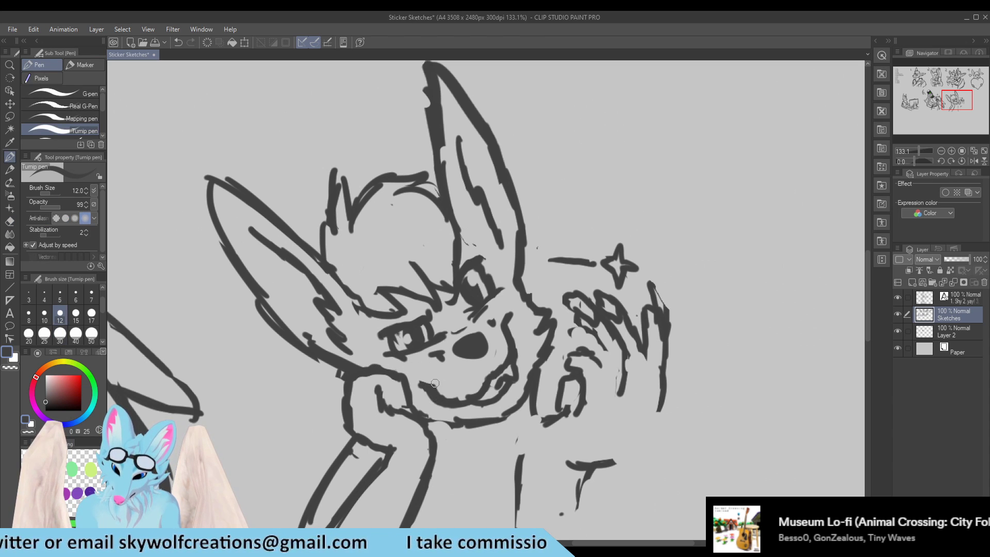
Step: Erase the crease between the nose and the eye above the supporting hand and redraw it as short strokes
key(e)
drag(448, 336, 432, 348)
key(p)
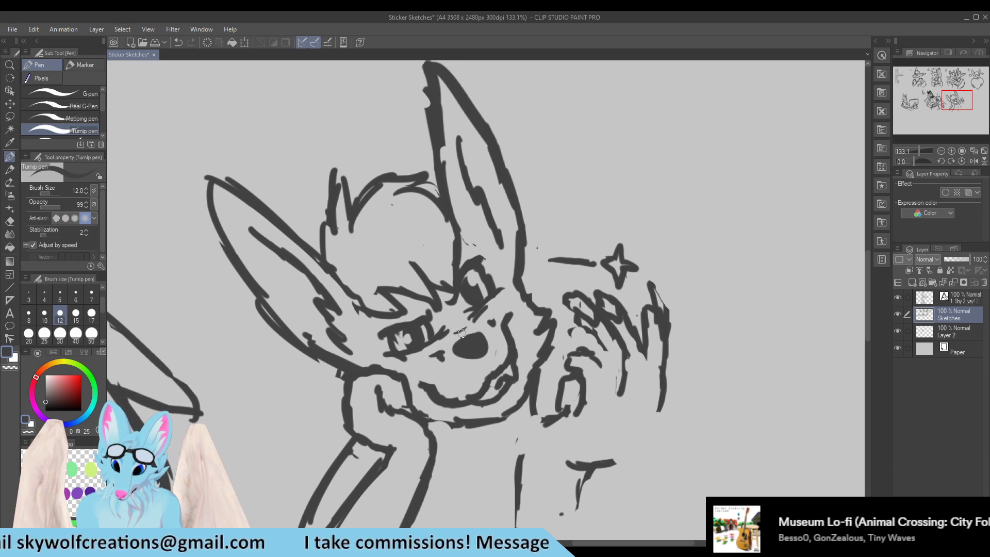
drag(448, 339, 434, 347)
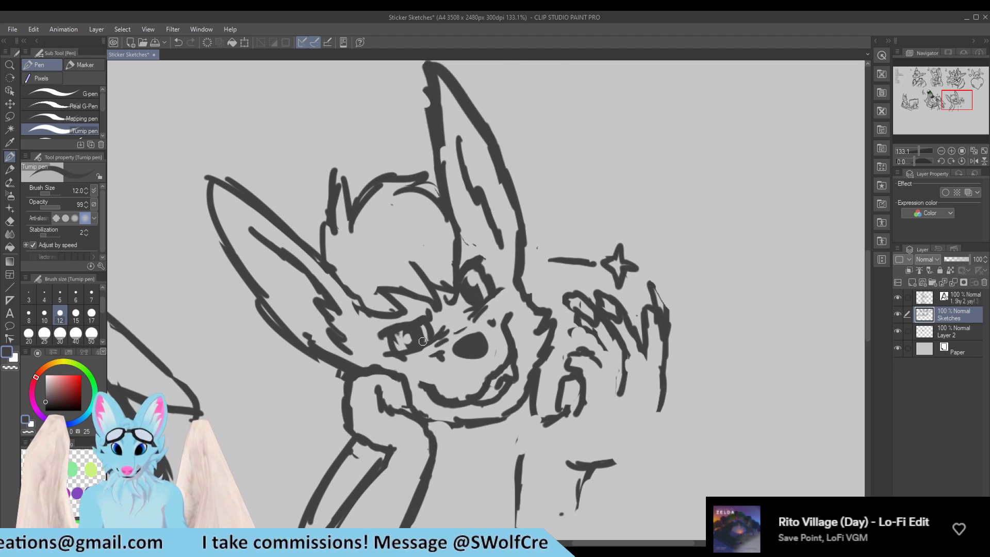
Step: Draw two small curved horns floating above the evil character's hair, one beside each ear
scroll(341, 296, down, 5)
scroll(341, 315, up, 1)
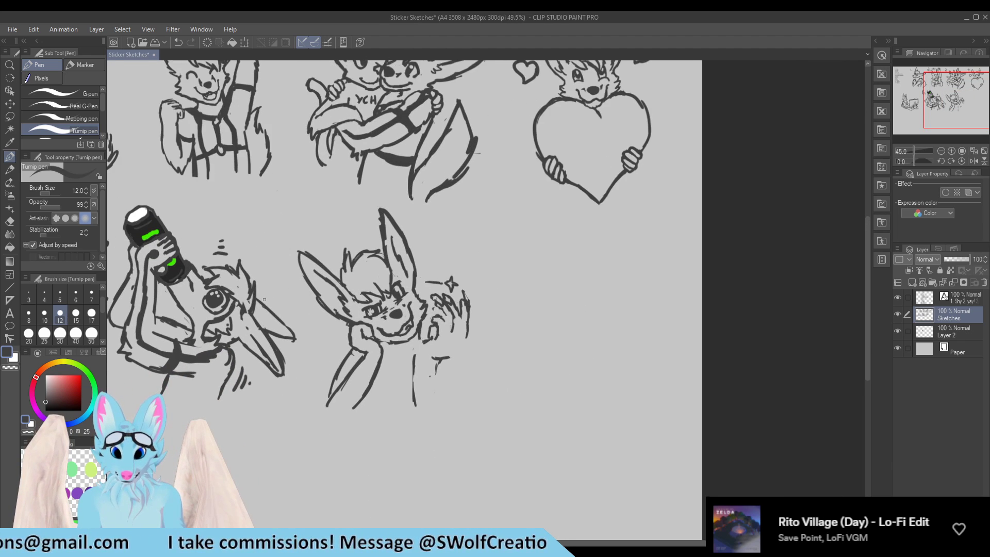
scroll(407, 361, up, 1)
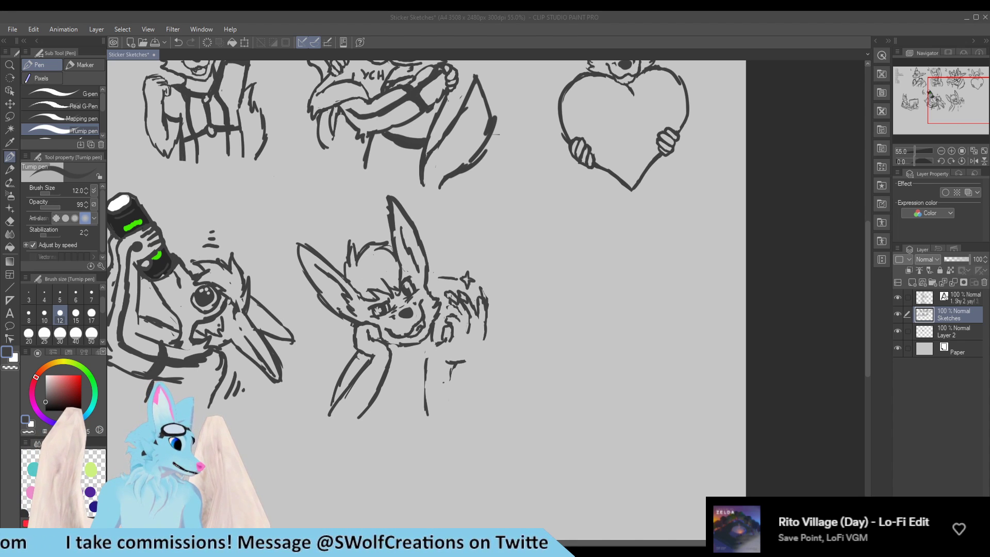
scroll(363, 378, up, 2)
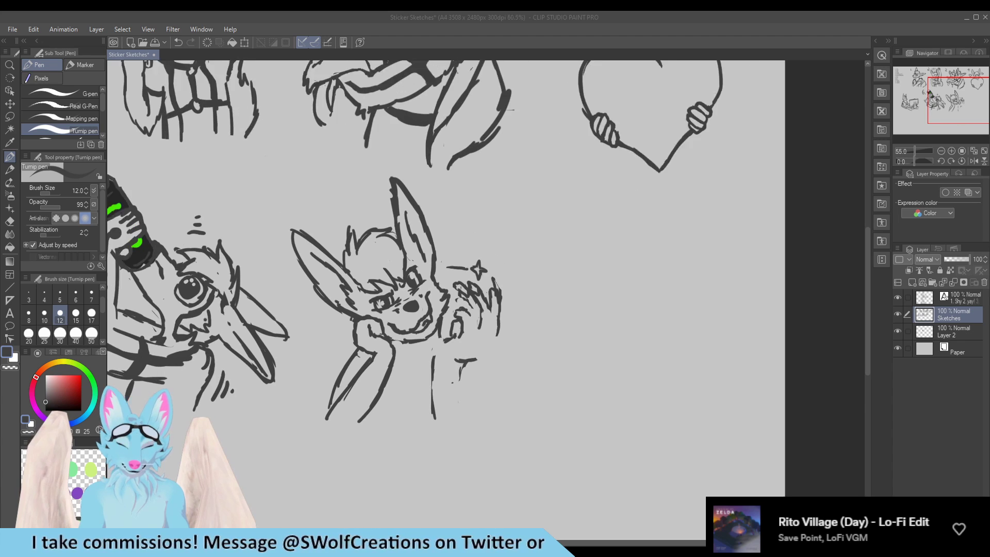
scroll(392, 165, up, 1)
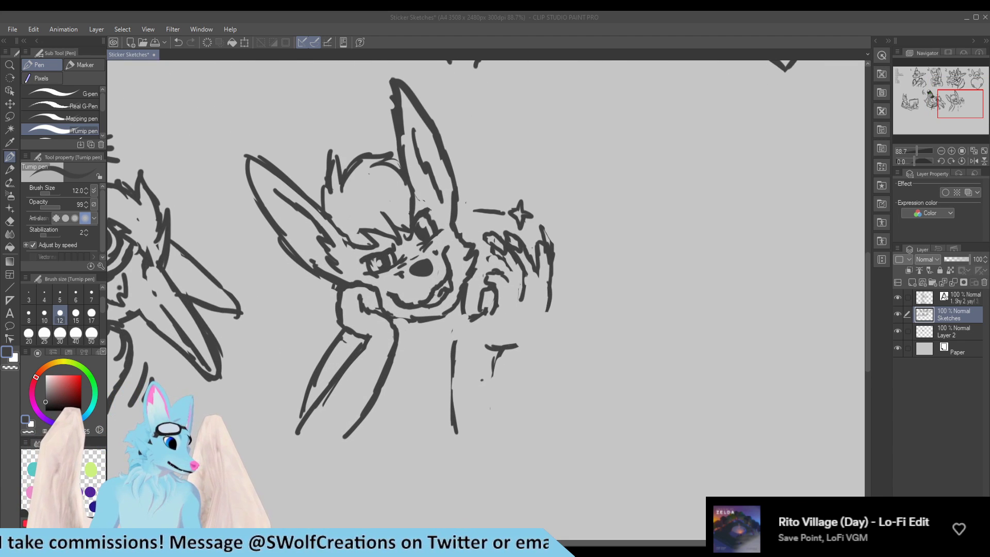
scroll(365, 219, up, 3)
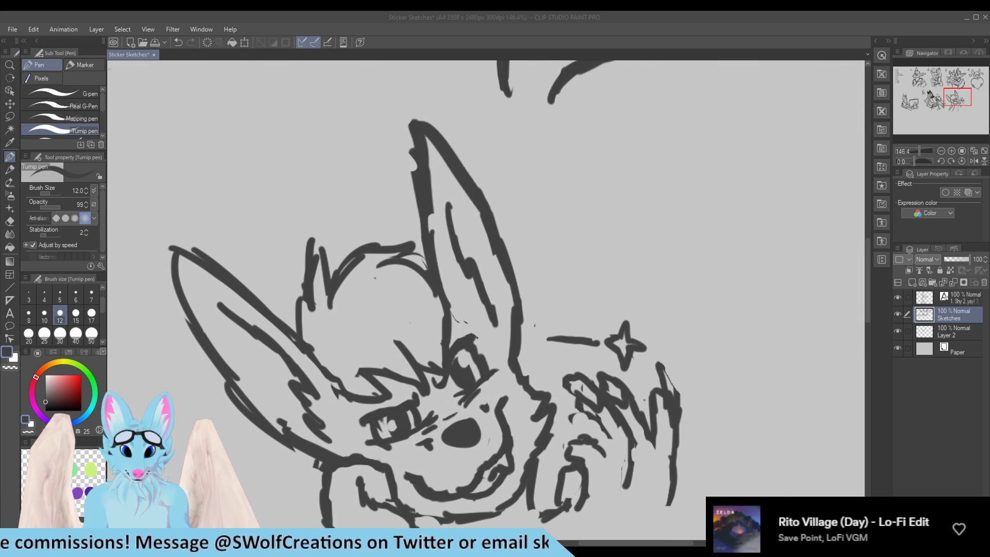
mouse_move(366, 227)
mouse_down()
mouse_move(359, 181)
mouse_move(387, 223)
mouse_move(365, 227)
mouse_up()
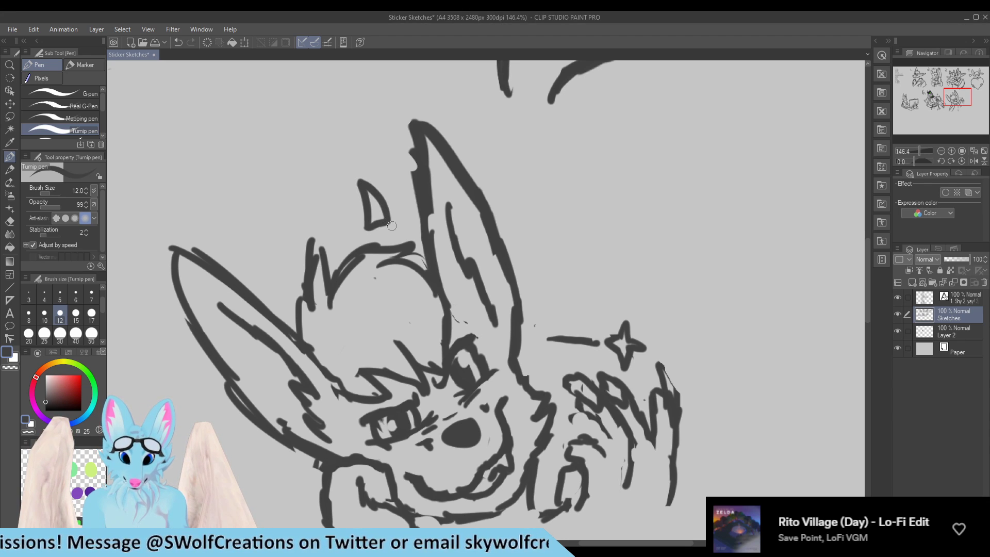
mouse_move(285, 293)
mouse_down()
mouse_move(291, 267)
mouse_move(281, 298)
mouse_move(253, 243)
mouse_move(294, 271)
mouse_up()
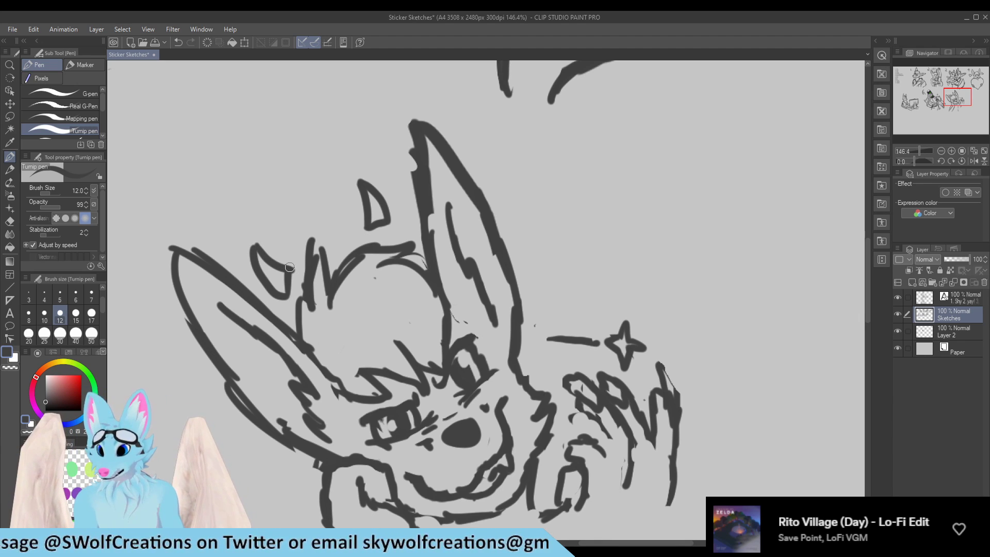
Step: Erase the rough strokes above the thumb of the raised hand and redraw the curved finger line there
scroll(290, 267, down, 5)
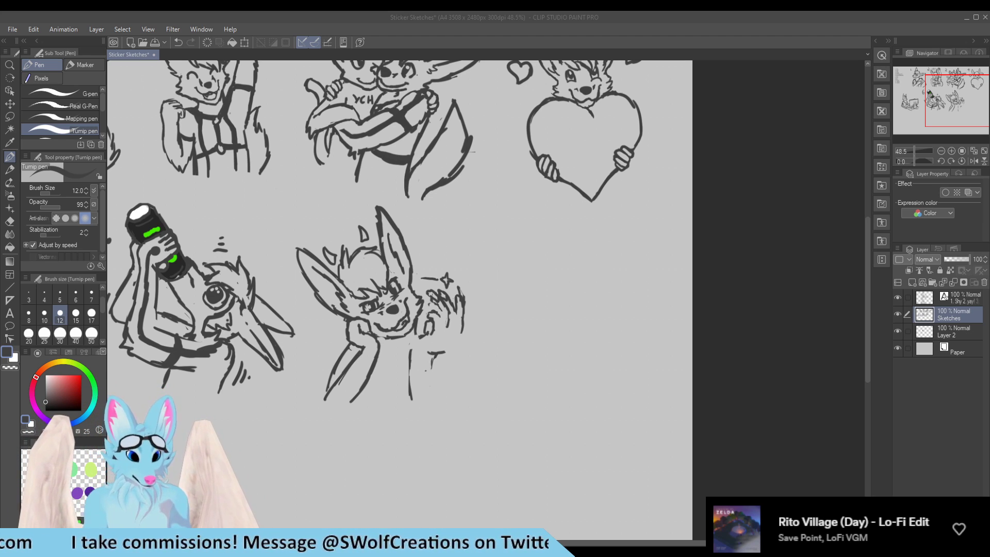
scroll(444, 318, up, 5)
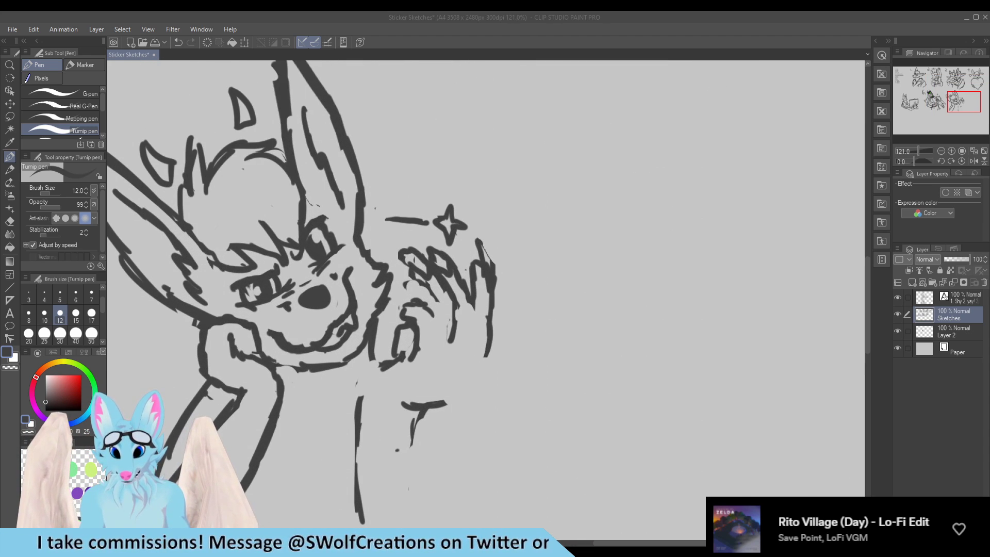
click(402, 310)
click(393, 318)
key(e)
drag(394, 320, 407, 312)
key(p)
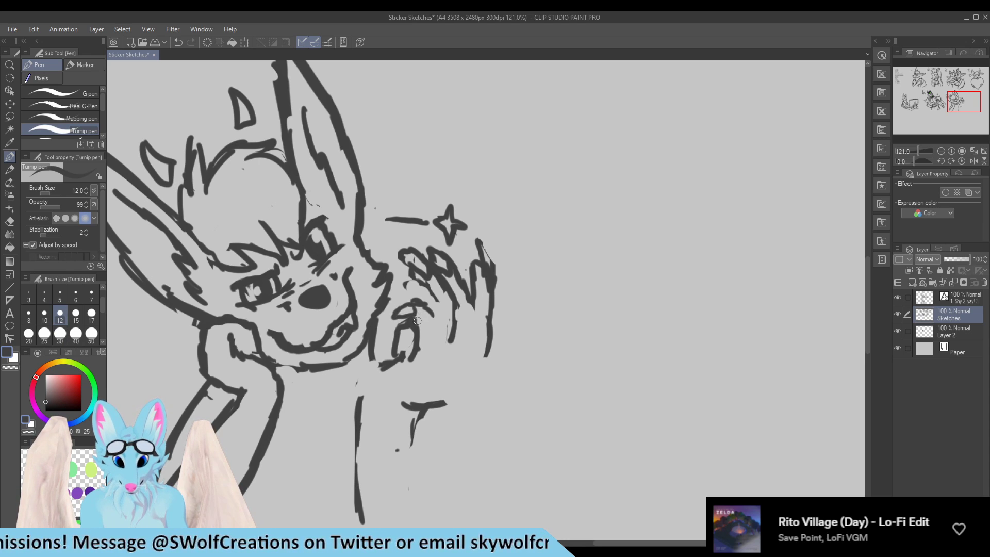
key(e)
drag(420, 309, 410, 312)
key(p)
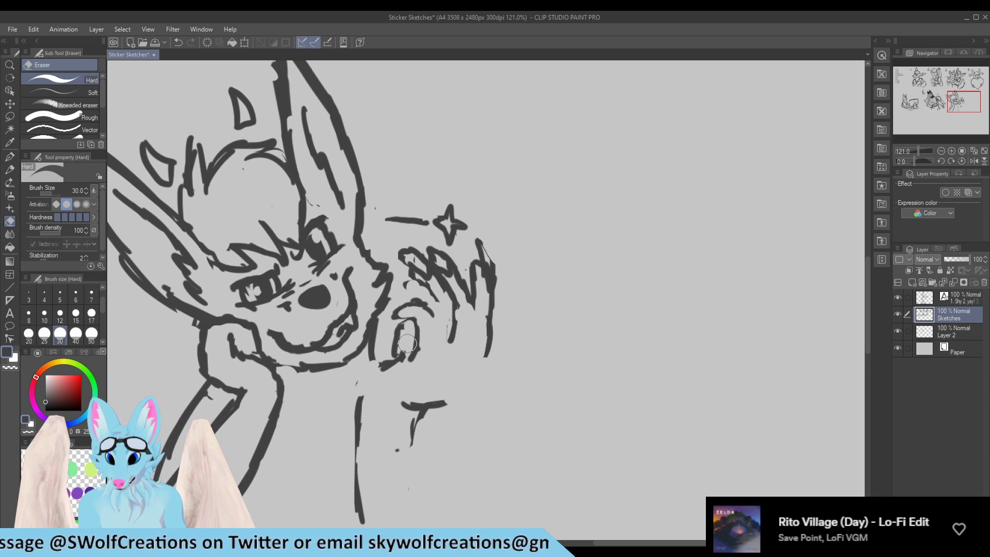
drag(429, 314, 402, 314)
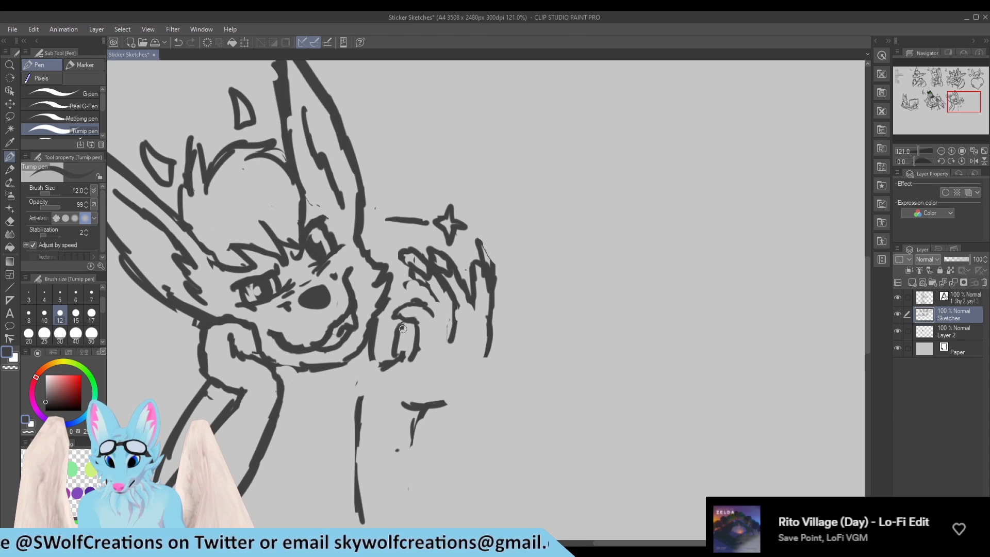
Step: Clean up the thumb's outline on the raised hand and redraw its inner lines and base
key(e)
mouse_move(411, 361)
mouse_down()
mouse_move(426, 343)
mouse_move(410, 364)
mouse_move(416, 346)
mouse_move(402, 356)
mouse_move(412, 341)
mouse_up()
key(p)
key(e)
key(p)
key(e)
key(p)
key(e)
key(p)
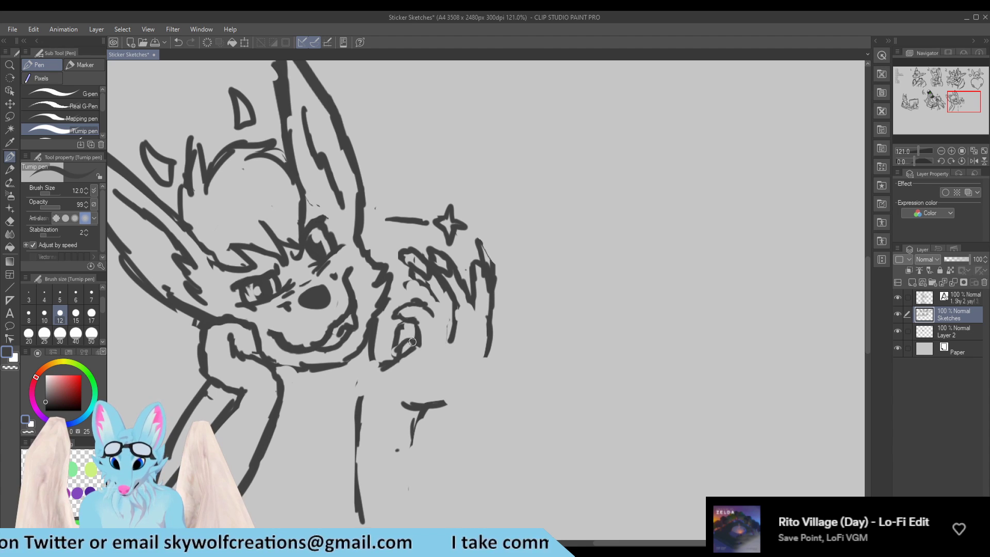
Step: Draw a harness on the chest between the arms, with a central ring, two side straps and a thick vertical strap
scroll(420, 343, down, 5)
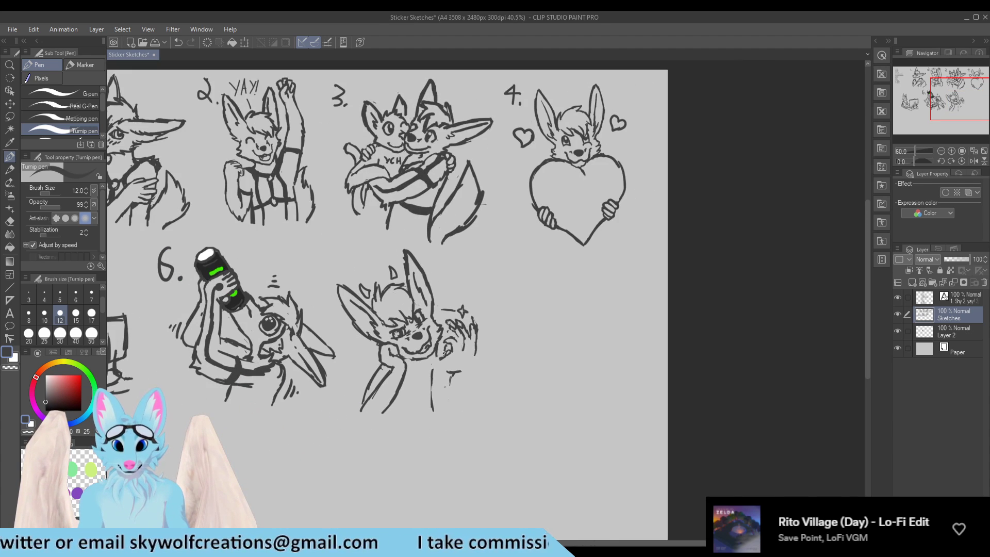
scroll(380, 296, down, 1)
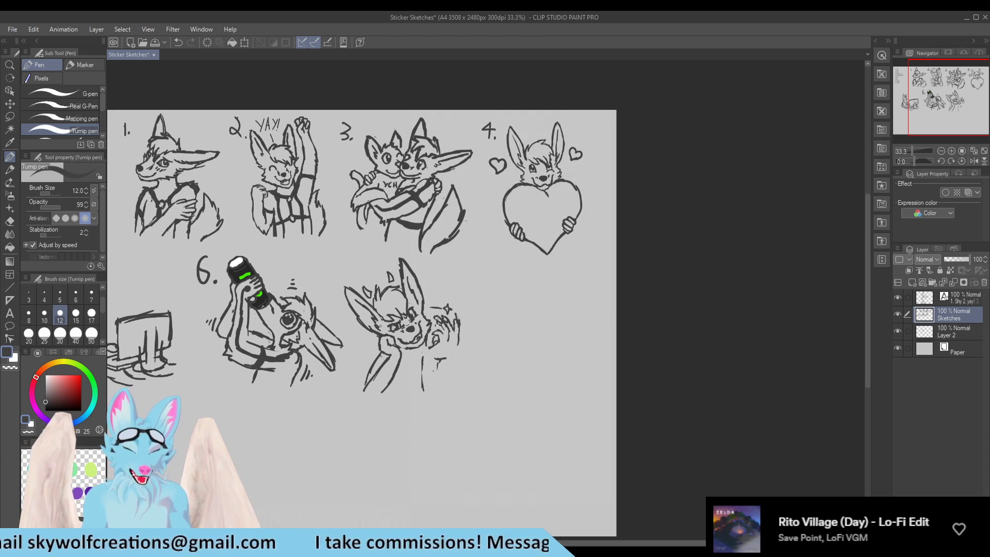
scroll(550, 283, down, 1)
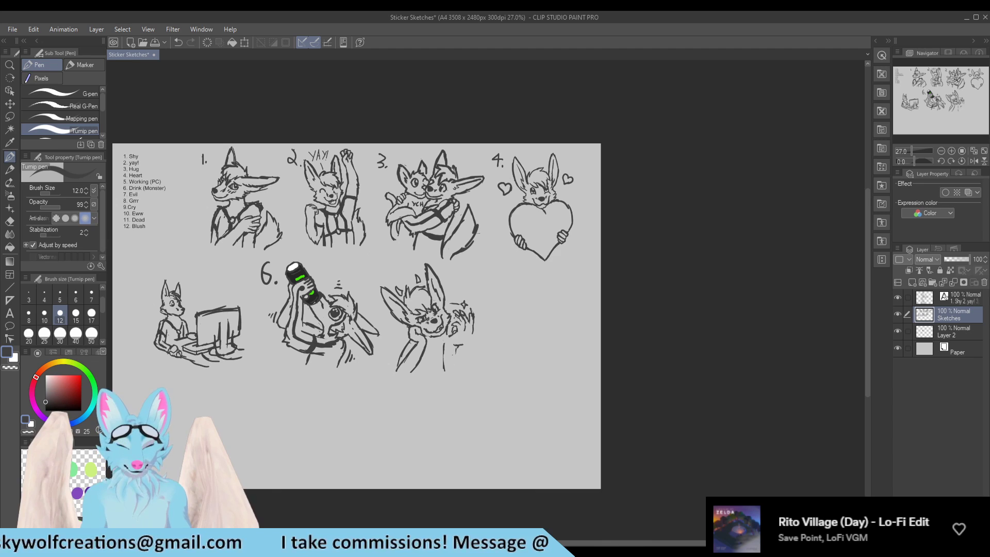
scroll(449, 361, up, 4)
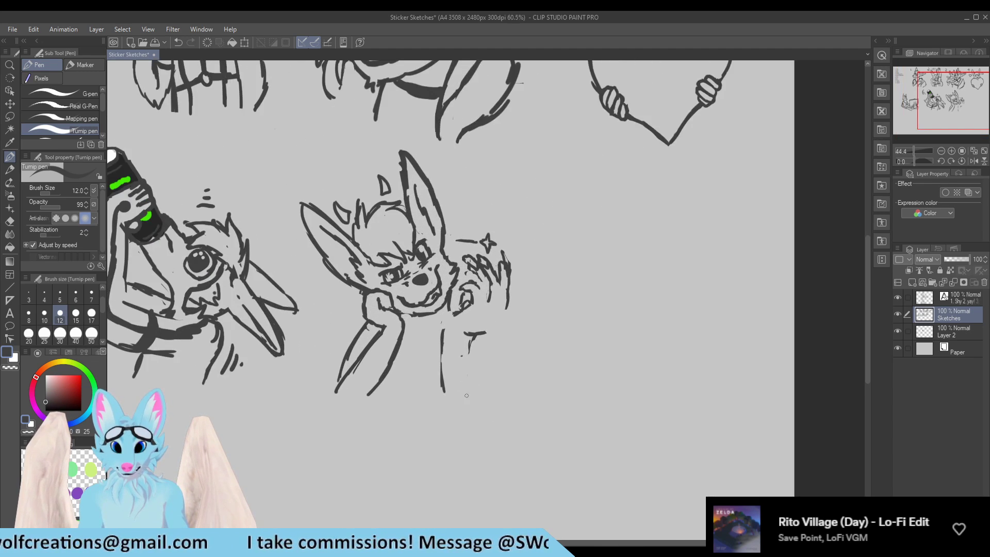
scroll(469, 396, up, 1)
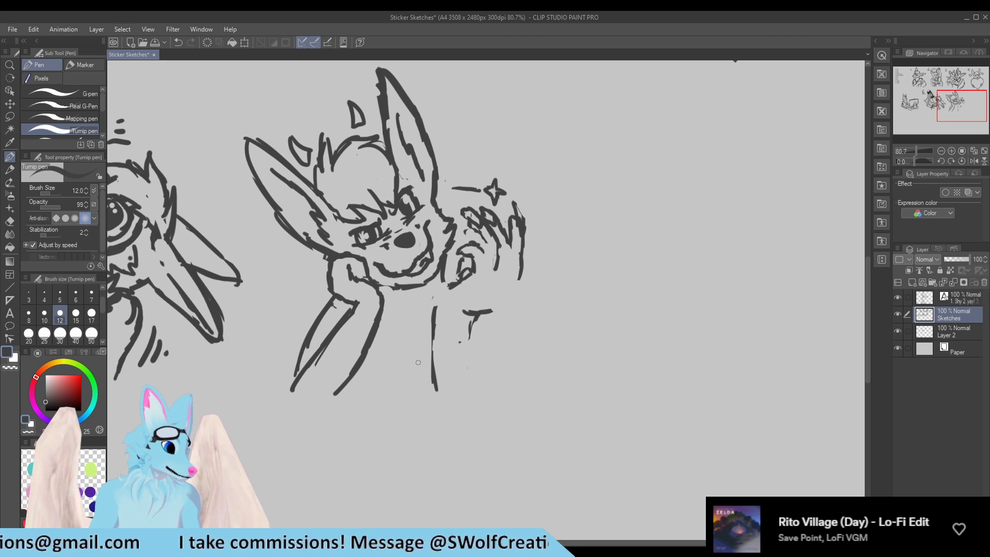
drag(405, 316, 399, 323)
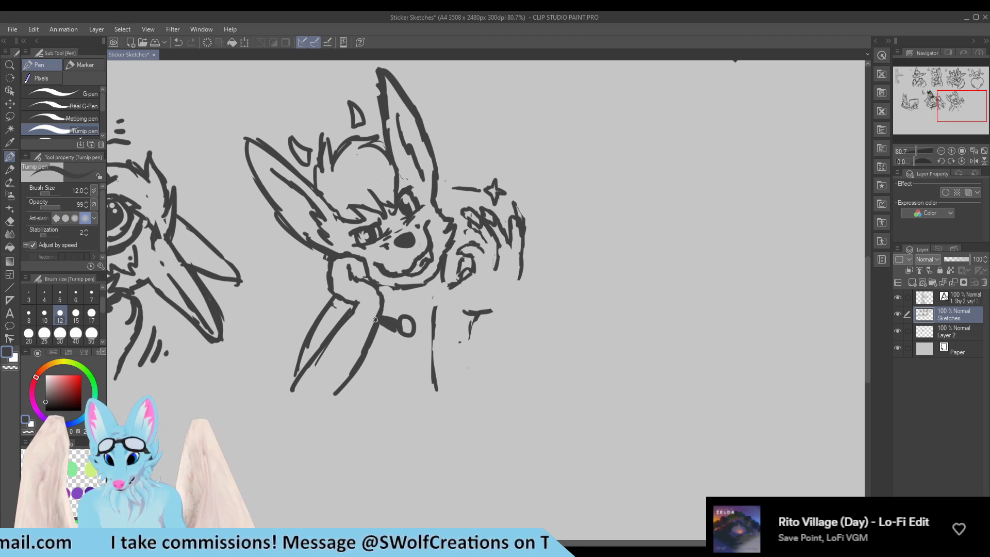
mouse_move(401, 338)
mouse_down()
mouse_move(404, 358)
mouse_move(409, 337)
mouse_up()
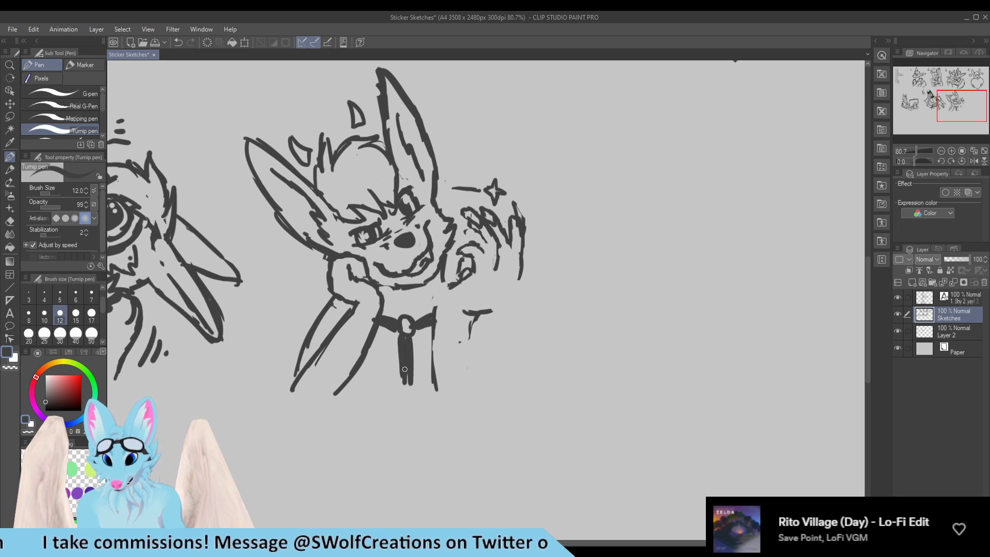
Step: Extend the raised forearm up to the thumb and heel of the palm, and erase the hand's old fingers
drag(440, 337, 436, 381)
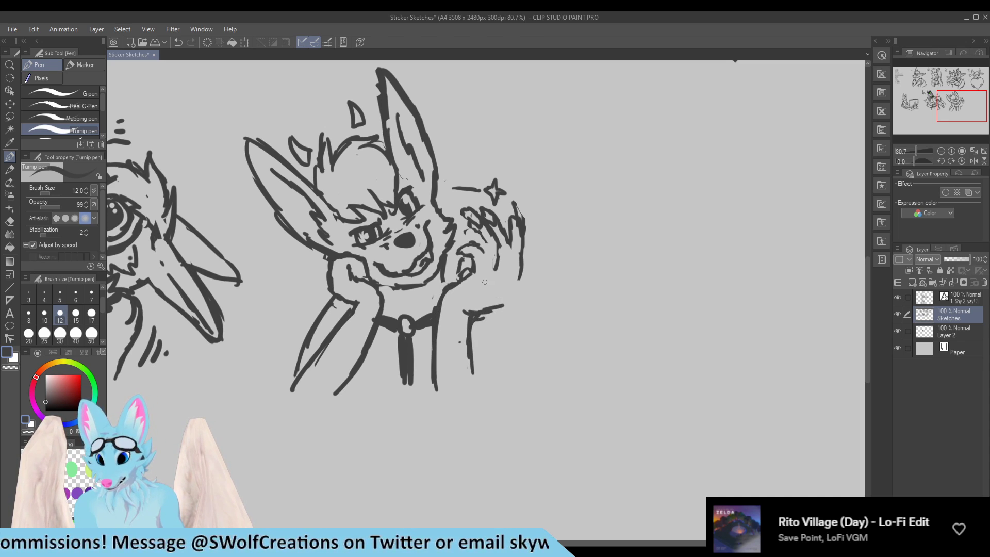
mouse_move(504, 295)
mouse_down()
mouse_move(517, 203)
mouse_move(524, 209)
mouse_move(513, 261)
mouse_move(468, 233)
mouse_move(492, 240)
mouse_move(460, 215)
mouse_up()
key(e)
mouse_move(497, 258)
mouse_down()
mouse_move(500, 227)
mouse_move(469, 219)
mouse_move(494, 213)
mouse_up()
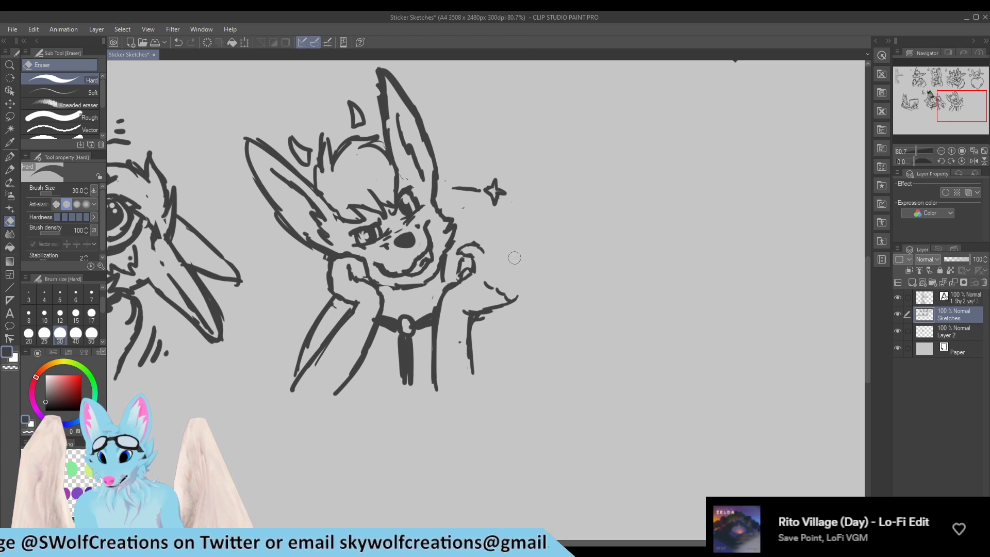
Step: Draw the raised hand's index finger curving down to the thumb, and rough in the extended fingers behind it
key(p)
mouse_move(480, 250)
mouse_down()
mouse_move(483, 268)
mouse_move(467, 250)
mouse_move(487, 261)
mouse_up()
key(e)
key(p)
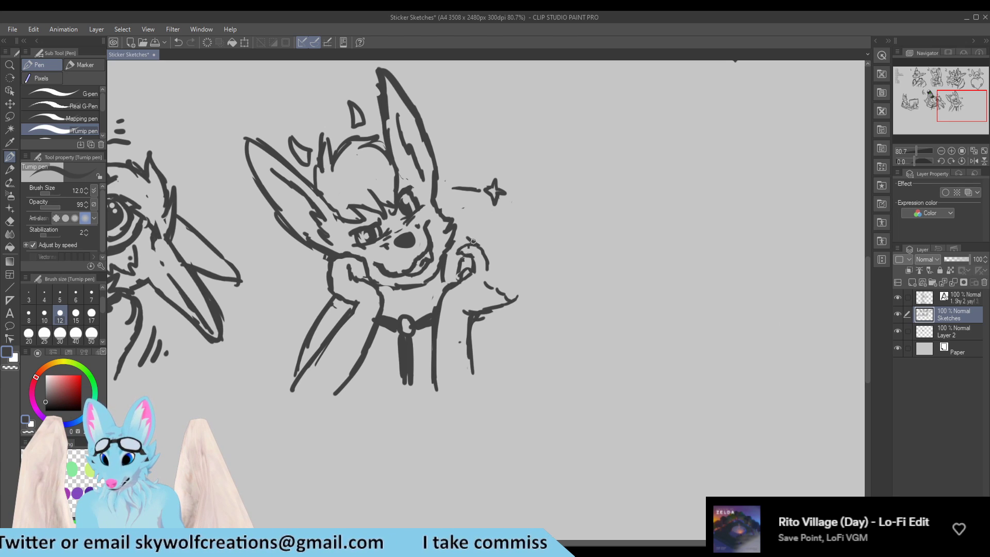
mouse_move(462, 235)
mouse_down()
mouse_move(483, 234)
mouse_move(498, 268)
mouse_up()
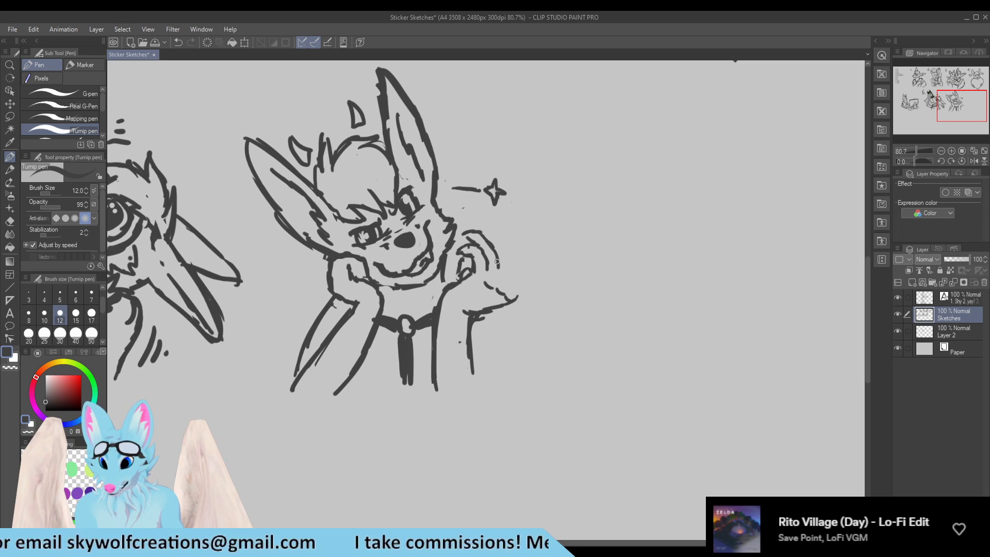
mouse_move(467, 233)
mouse_down()
mouse_move(461, 239)
mouse_move(480, 221)
mouse_move(509, 270)
mouse_move(501, 219)
mouse_move(510, 205)
mouse_move(515, 220)
mouse_up()
key(e)
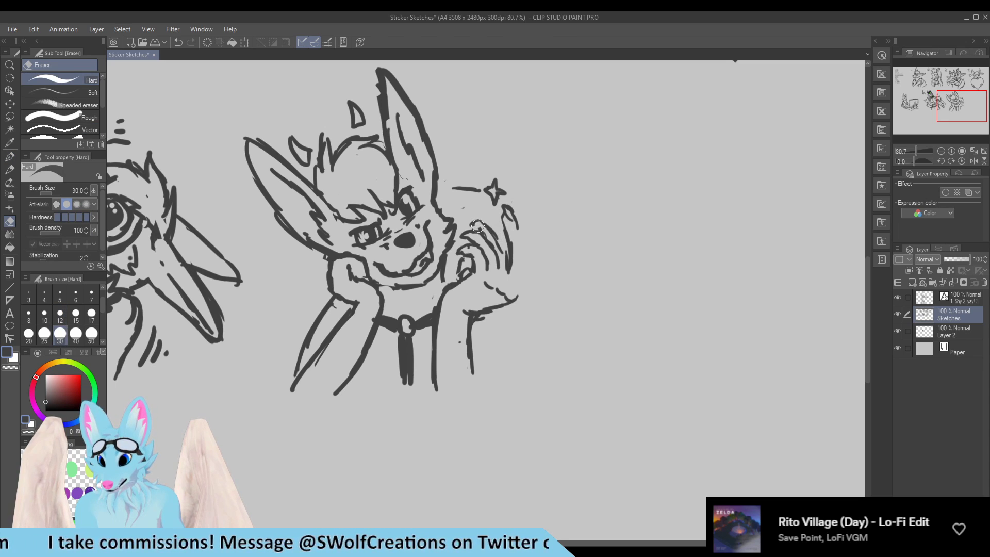
Step: Clean up the lines between the raised hand's fingers and extend the outermost finger's edge down to the heel of the palm
key(p)
key(e)
drag(505, 249, 508, 270)
key(p)
key(e)
mouse_move(492, 234)
mouse_down()
mouse_move(518, 279)
mouse_move(522, 251)
mouse_move(503, 242)
mouse_move(510, 263)
mouse_move(498, 245)
mouse_move(511, 272)
mouse_up()
key(p)
key(e)
key(p)
key(e)
key(p)
drag(517, 228, 520, 278)
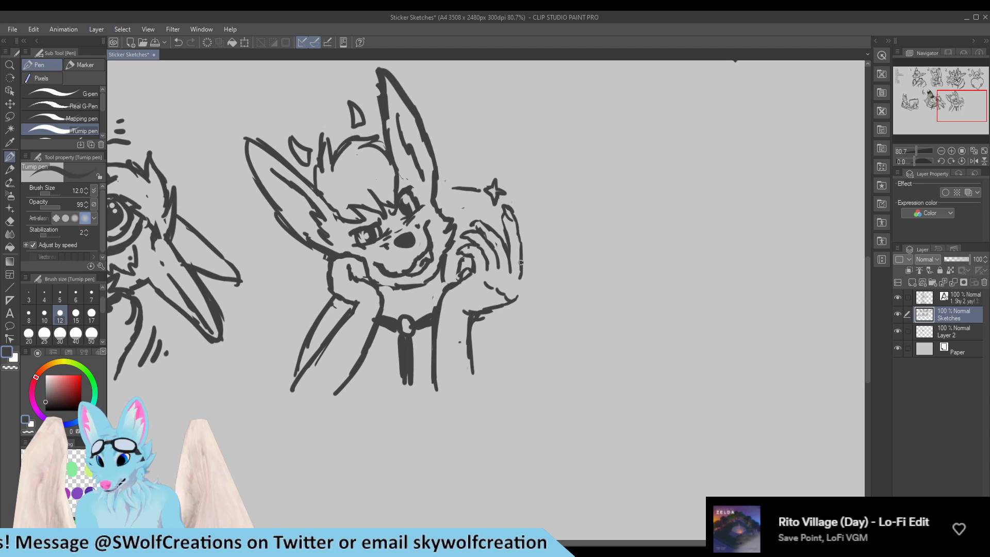
Step: Lasso the tip of the raised hand's outermost finger and shift it down to shorten the finger
click(9, 117)
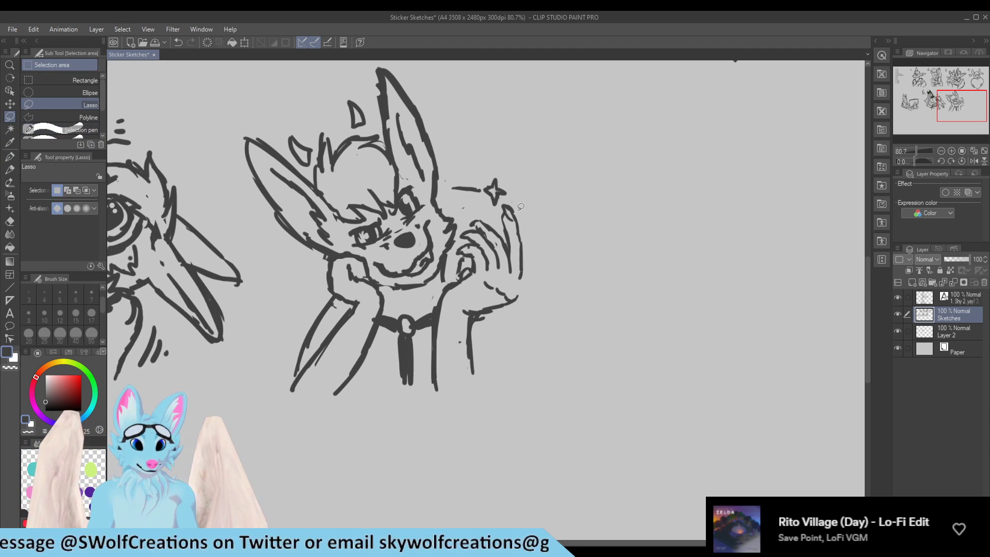
mouse_move(511, 195)
mouse_down()
mouse_move(496, 208)
mouse_move(507, 240)
mouse_move(538, 234)
mouse_move(520, 248)
mouse_up()
click(555, 283)
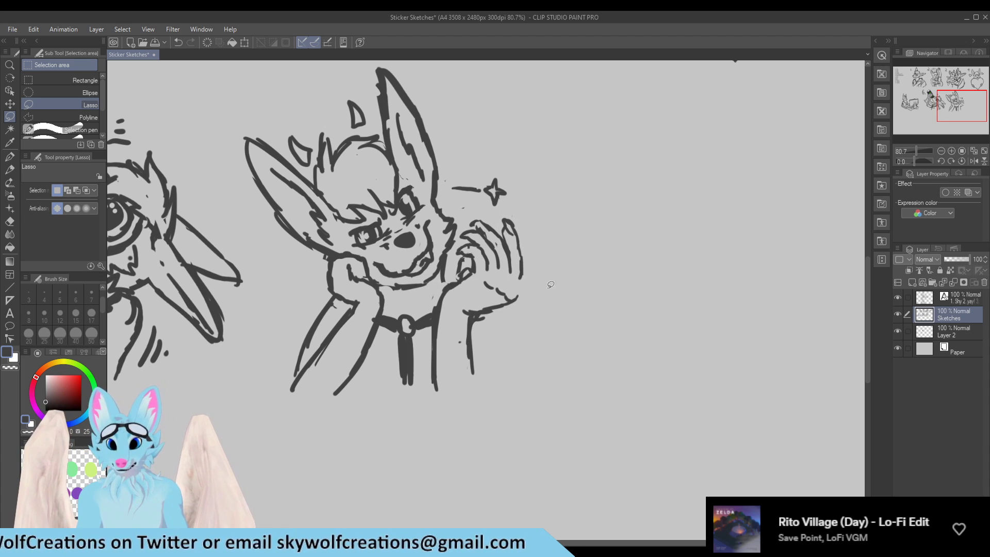
click(11, 158)
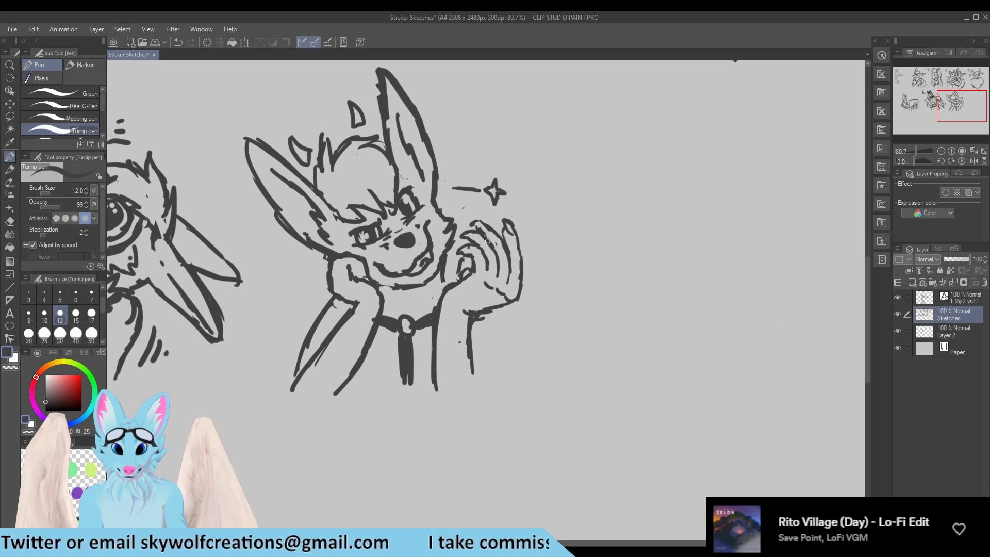
Step: Erase and redraw the middle fingers of the raised hand with rounded tips
key(e)
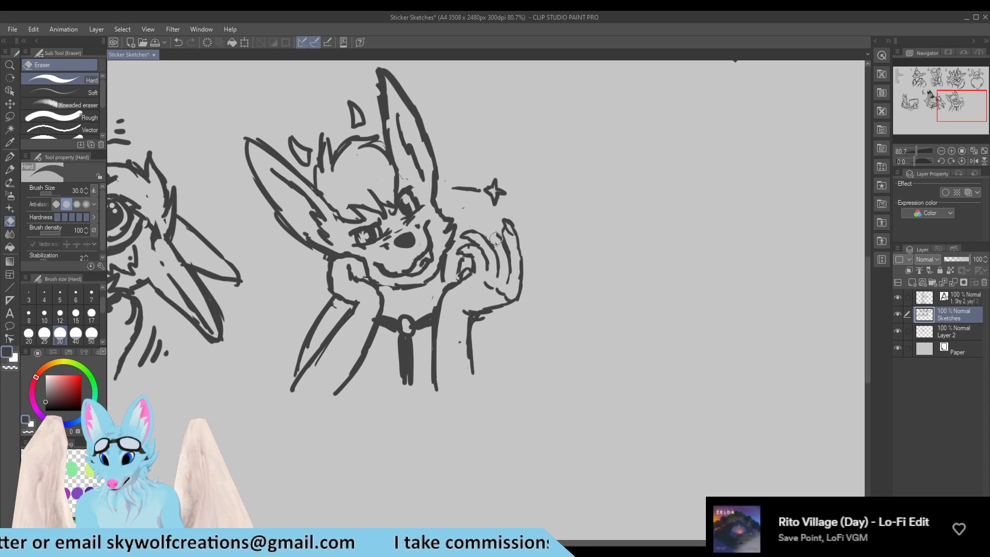
key(p)
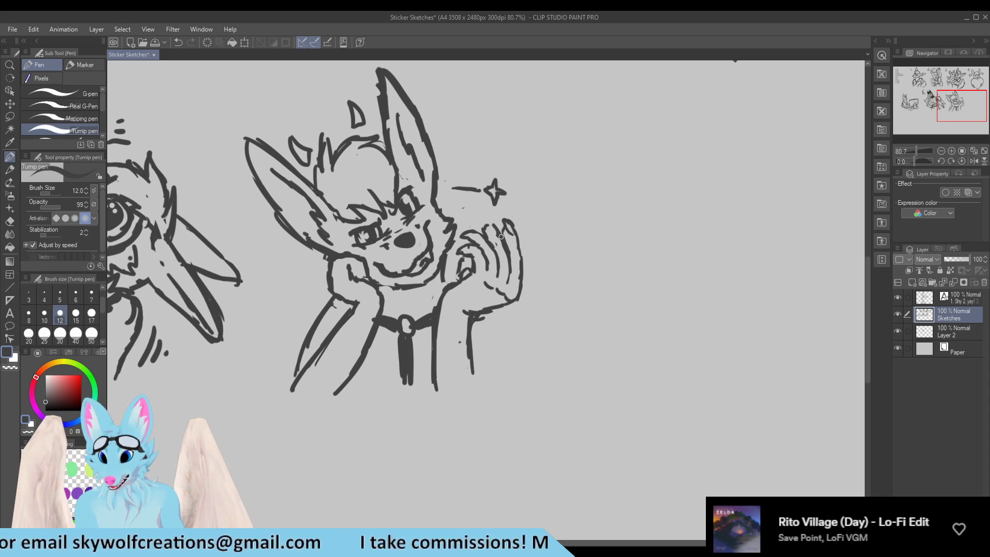
key(e)
key(p)
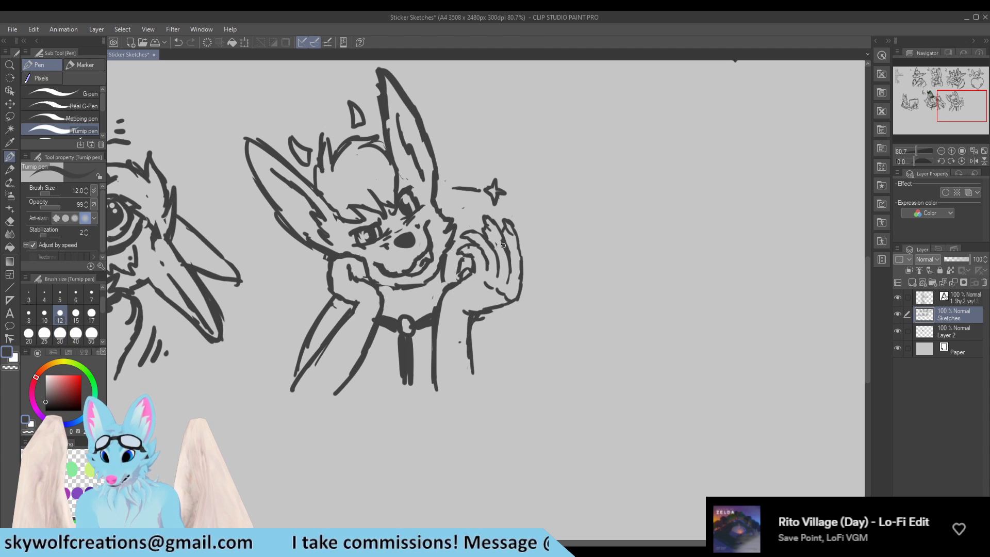
mouse_move(487, 226)
mouse_down()
mouse_move(497, 235)
mouse_move(510, 226)
mouse_move(519, 250)
mouse_up()
key(e)
key(p)
Step: Draw the raised hand's little finger further out, and curve the palm's outer edge down into the wrist
mouse_move(518, 296)
mouse_down()
mouse_move(528, 245)
mouse_move(515, 297)
mouse_move(531, 265)
mouse_move(520, 263)
mouse_move(516, 289)
mouse_move(523, 265)
mouse_move(530, 283)
mouse_move(518, 297)
mouse_move(532, 258)
mouse_move(525, 236)
mouse_move(514, 262)
mouse_up()
key(e)
key(p)
key(e)
key(p)
key(e)
key(p)
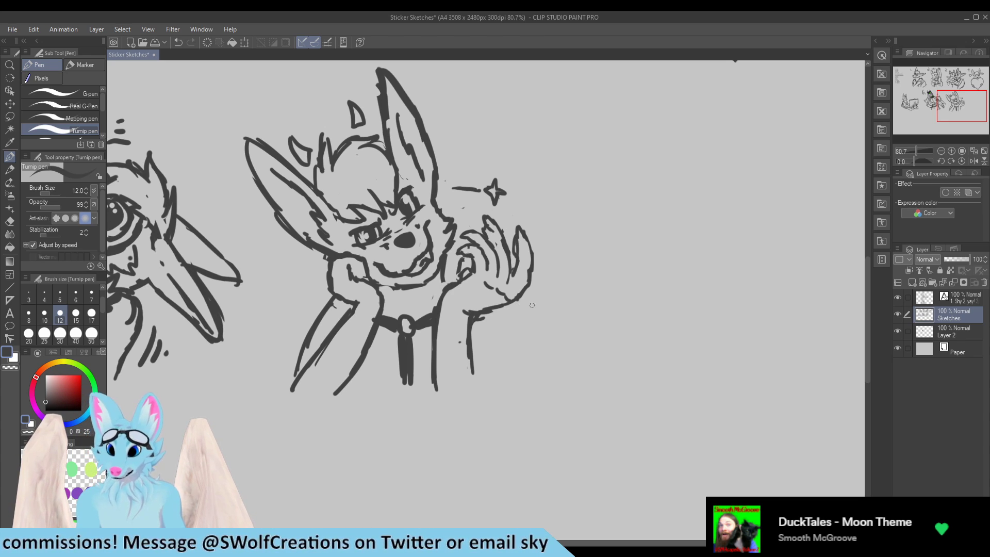
Step: Check the finished evil character against the whole sticker sheet and save the document
scroll(455, 187, down, 4)
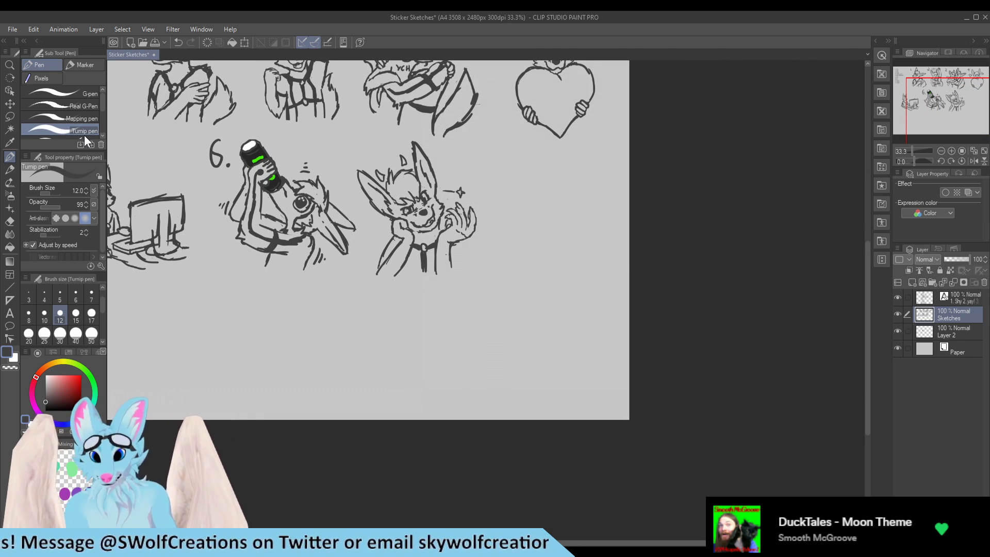
scroll(480, 223, down, 3)
scroll(380, 183, up, 2)
scroll(527, 235, up, 1)
scroll(470, 219, down, 3)
scroll(481, 162, up, 2)
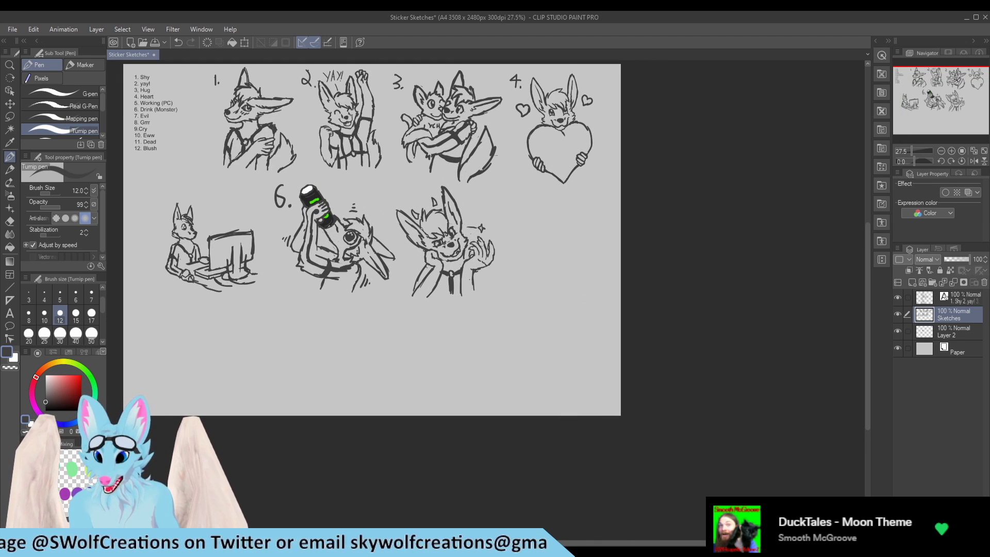
scroll(379, 218, up, 1)
key(ctrl+s)
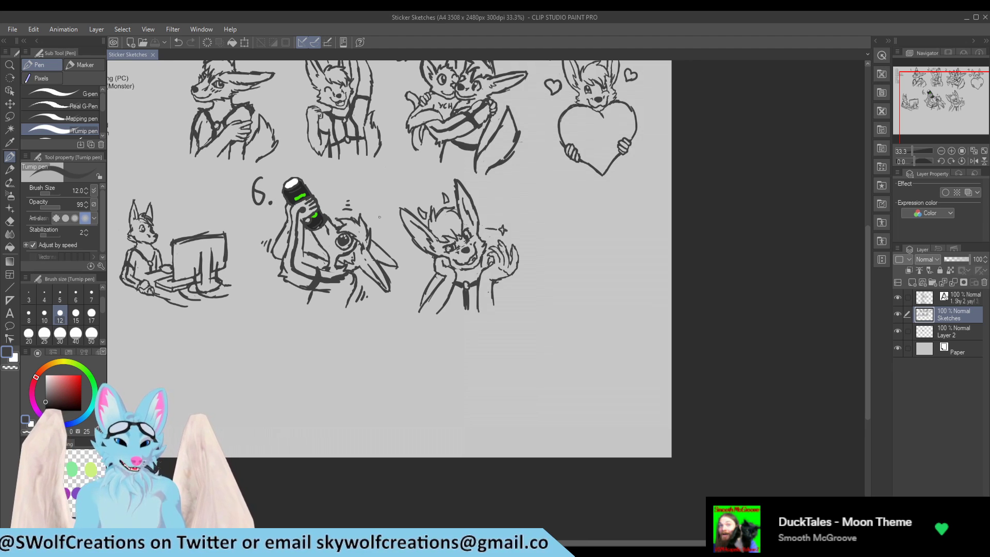
Step: Write the number 7 above the evil character's outer ear, matching the other sticker numbers
scroll(683, 168, down, 1)
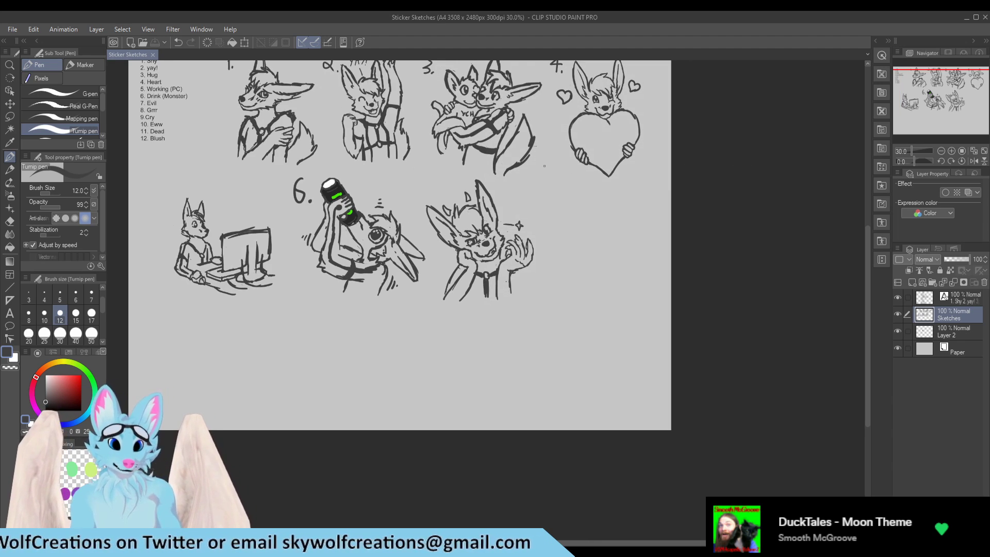
scroll(372, 176, up, 4)
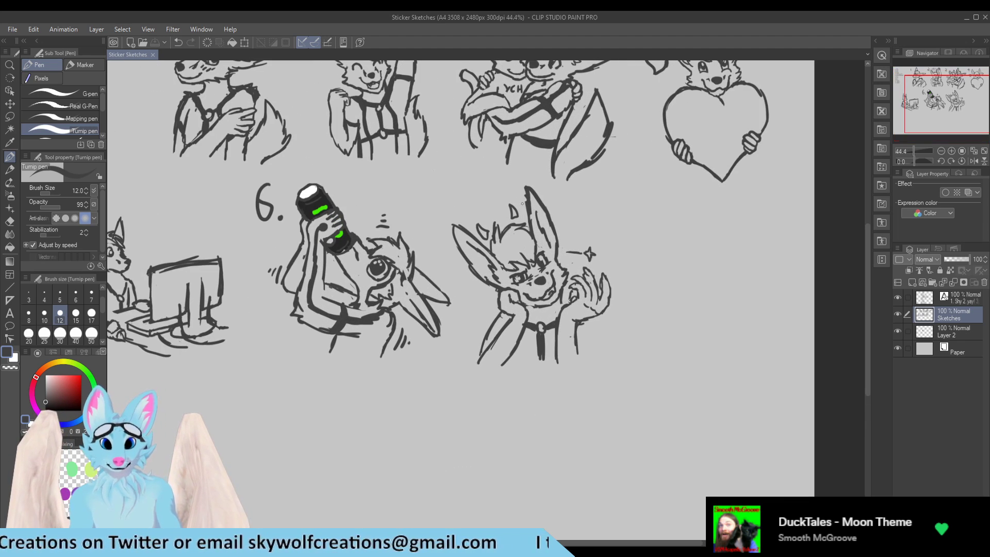
mouse_move(440, 190)
mouse_down()
mouse_move(442, 211)
mouse_move(457, 200)
mouse_up()
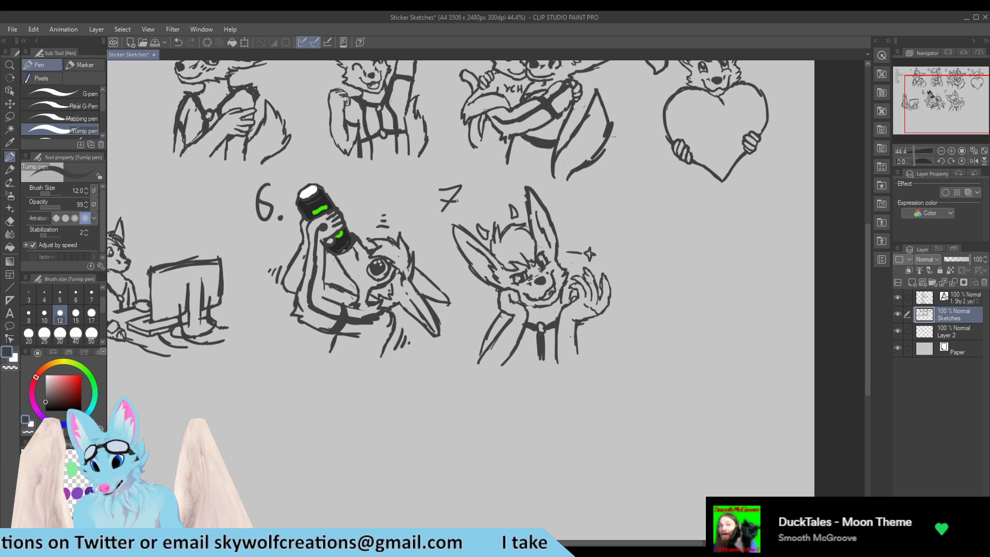
scroll(464, 224, down, 4)
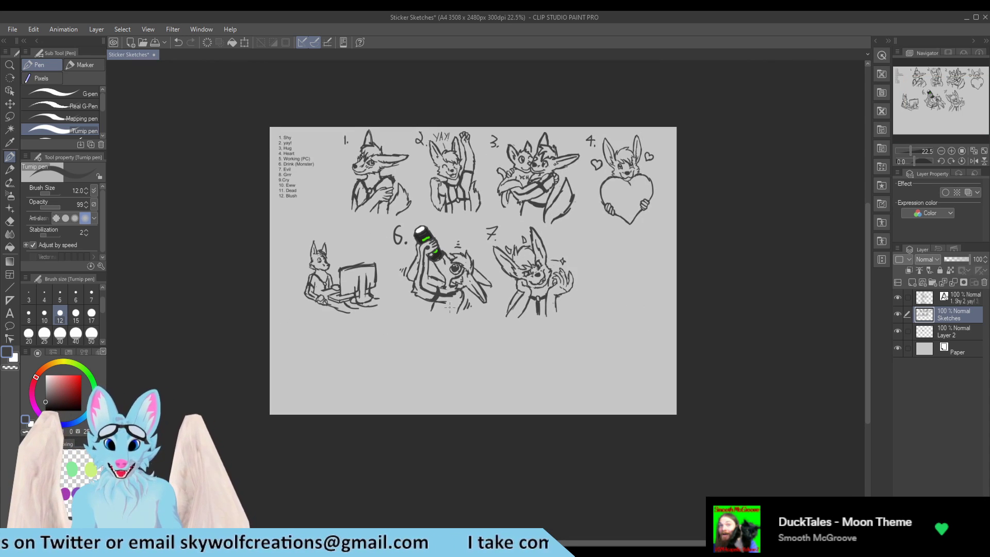
scroll(292, 208, up, 3)
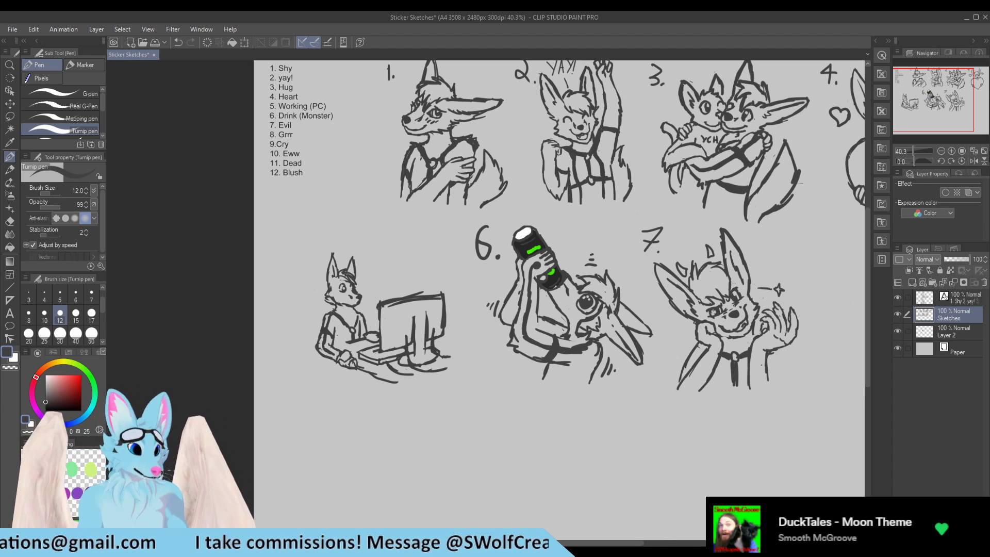
scroll(520, 93, down, 3)
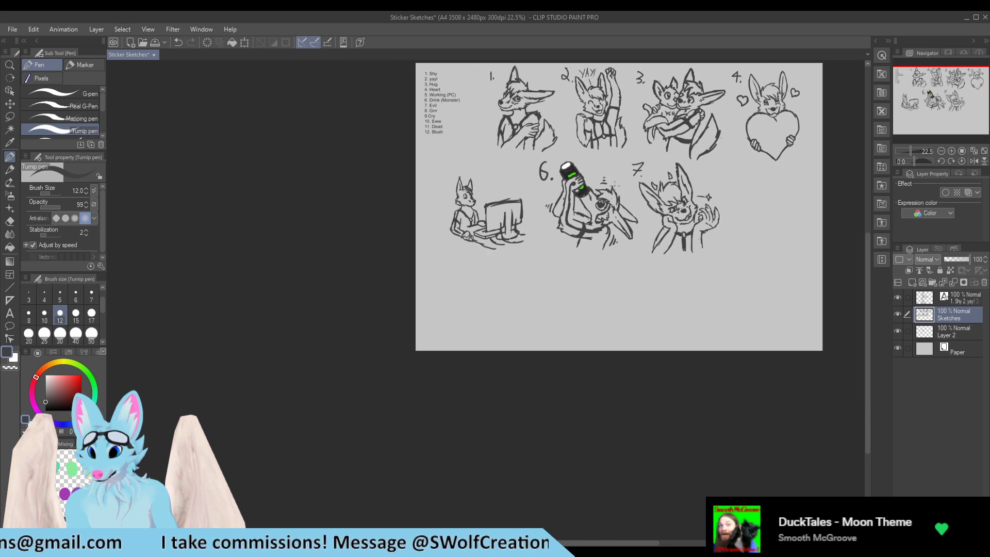
scroll(562, 216, up, 2)
scroll(562, 216, down, 2)
scroll(285, 235, up, 2)
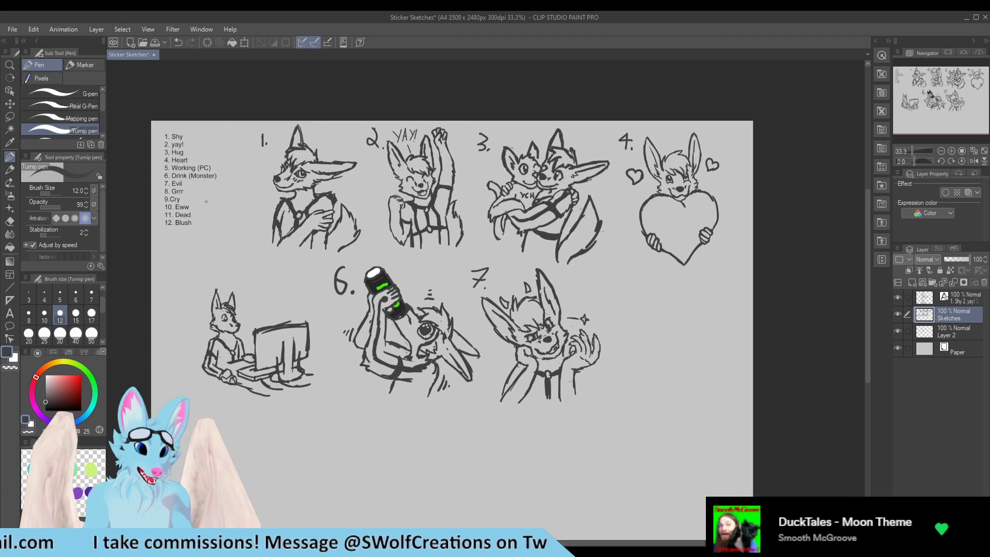
mouse_move(235, 260)
mouse_down()
mouse_move(268, 416)
mouse_move(191, 290)
mouse_up()
key(ctrl+z)
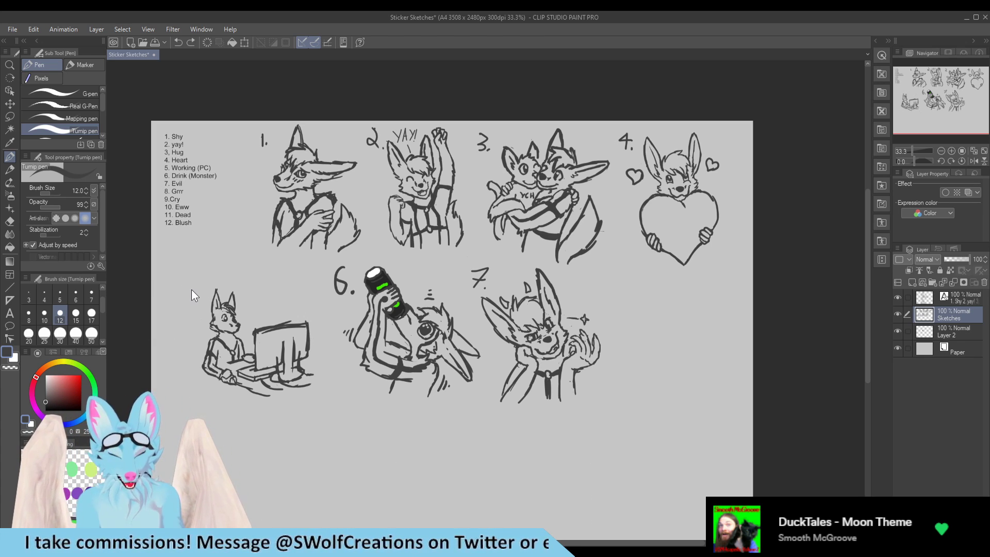
Step: Save the sticker sheet with the newly numbered seventh sketch
key(ctrl+s)
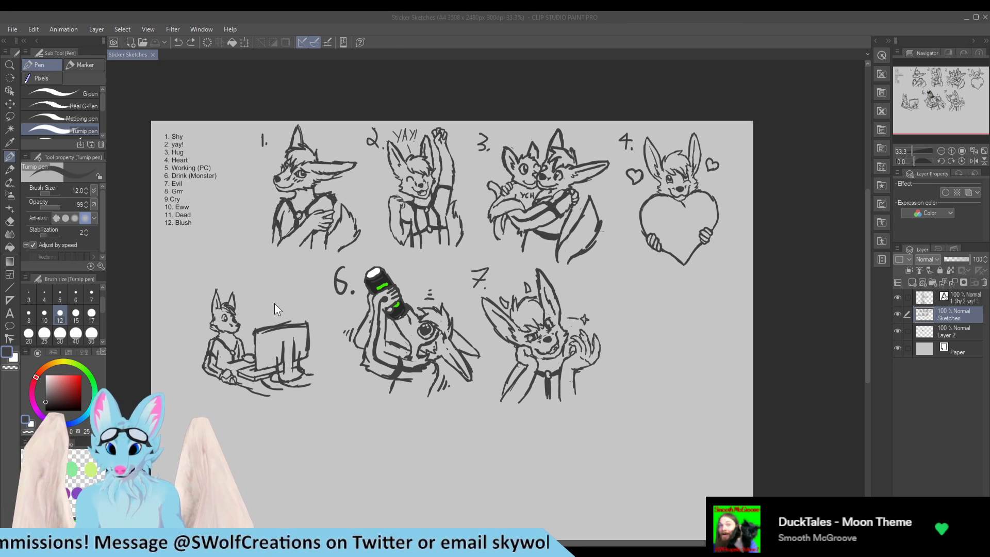
click(539, 216)
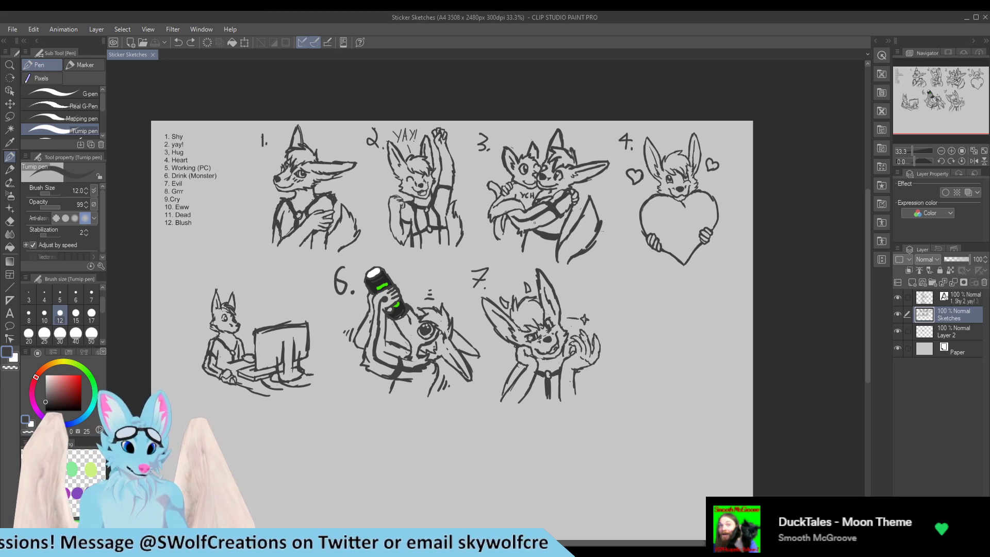